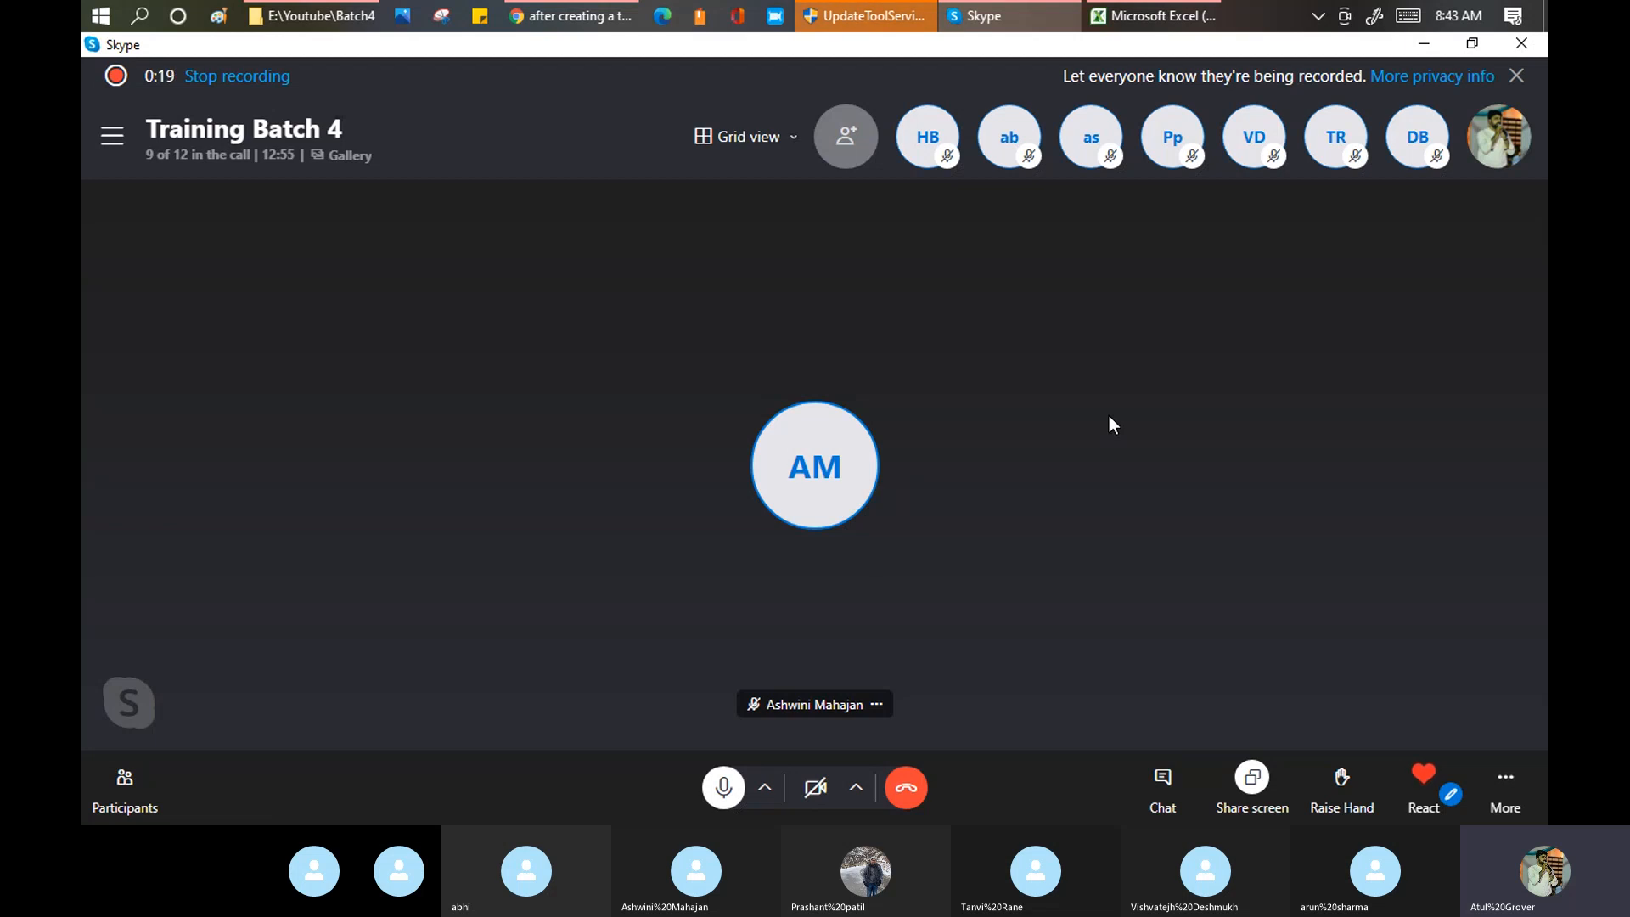
click(583, 17)
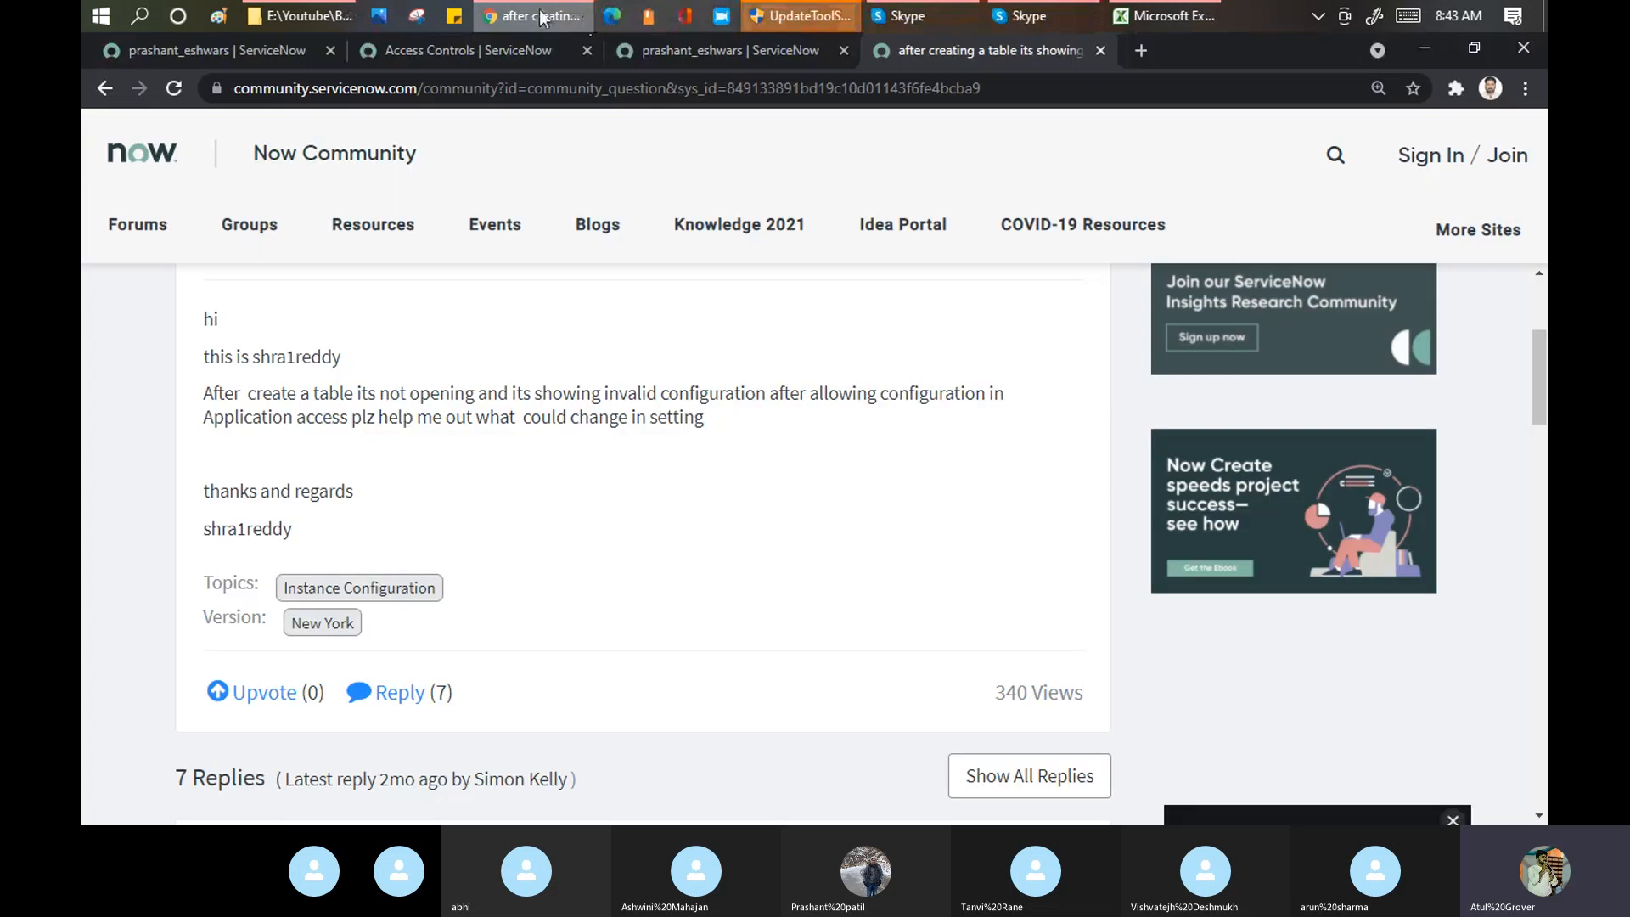
click(232, 44)
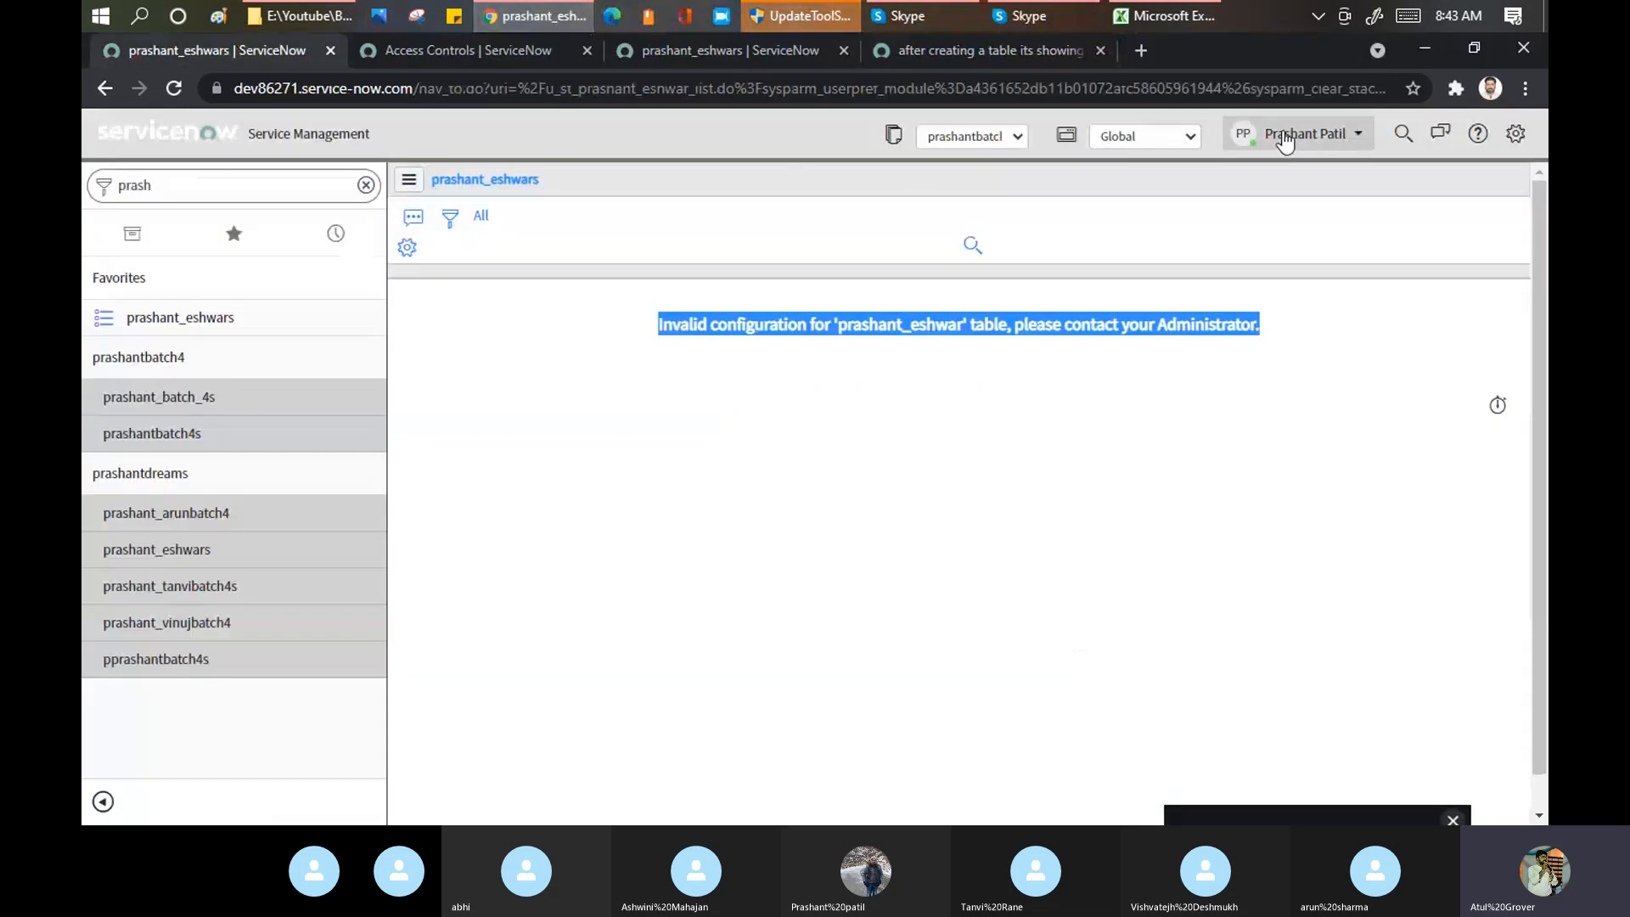
click(1332, 136)
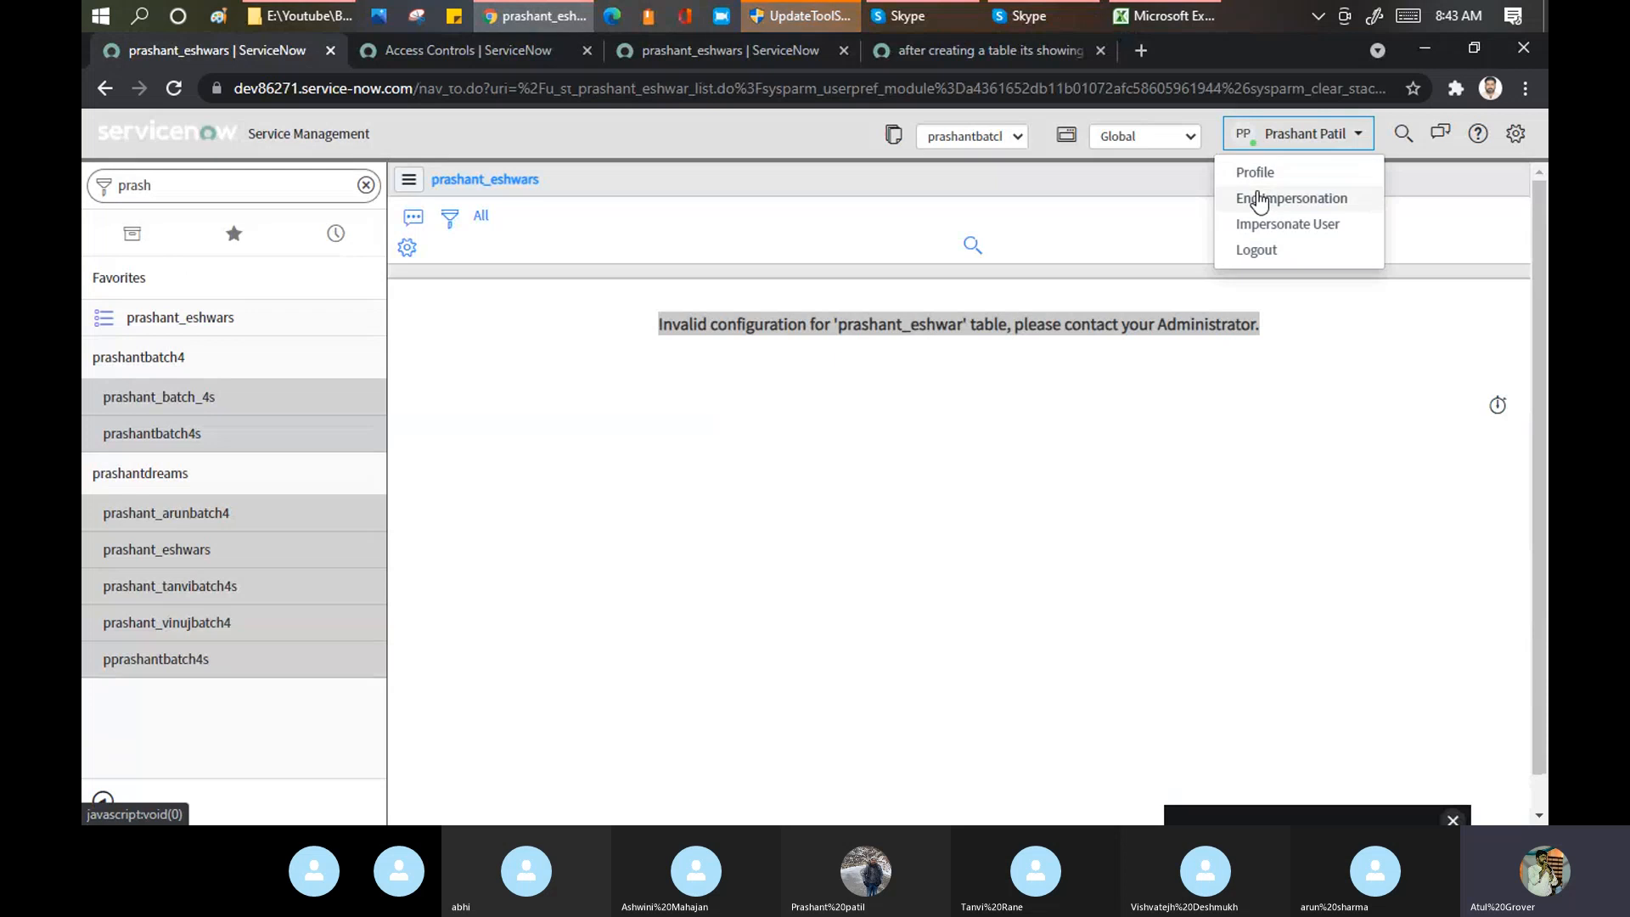
click(1261, 197)
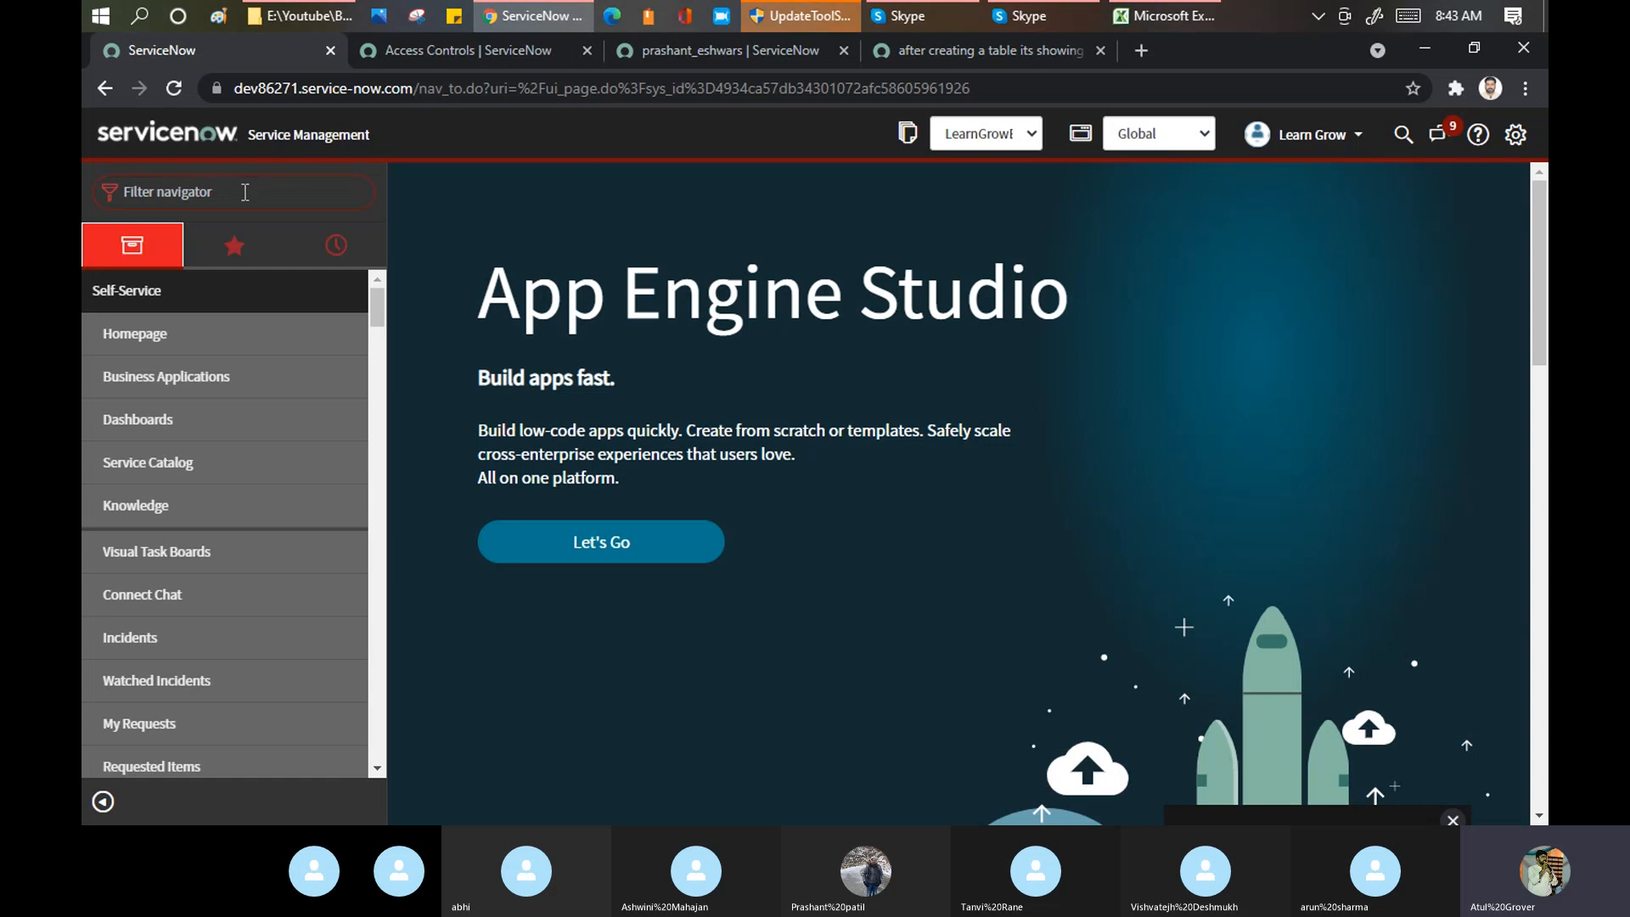
Step: Filter the navigator by "learn", open the LearnGrowTogether application menu record and review its modules
text(learn)
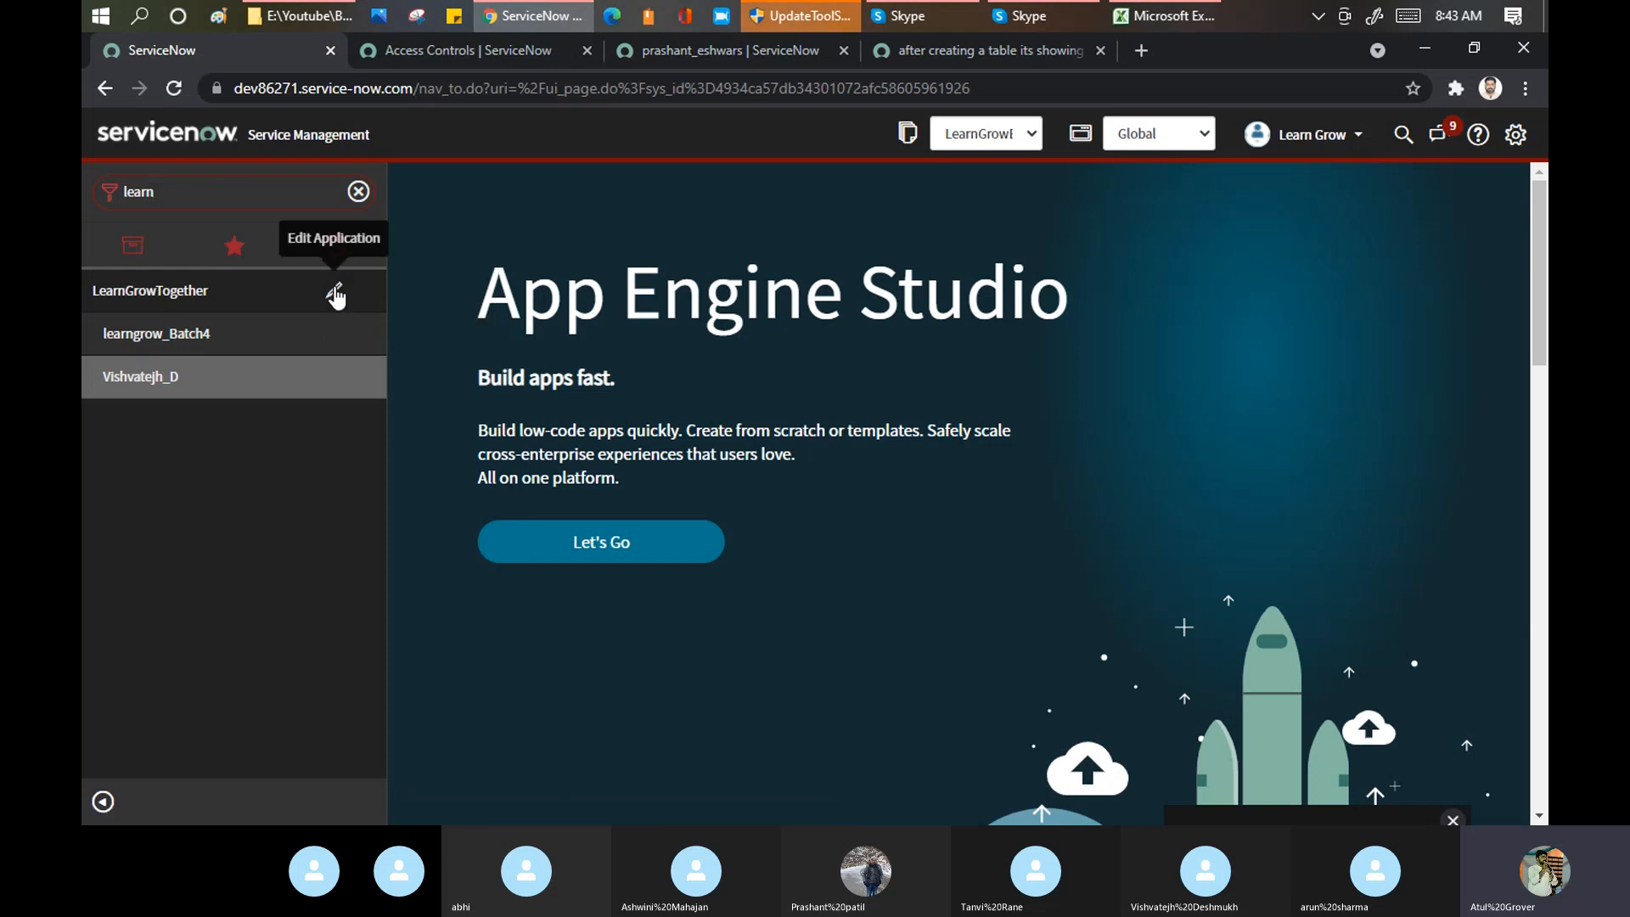
click(336, 293)
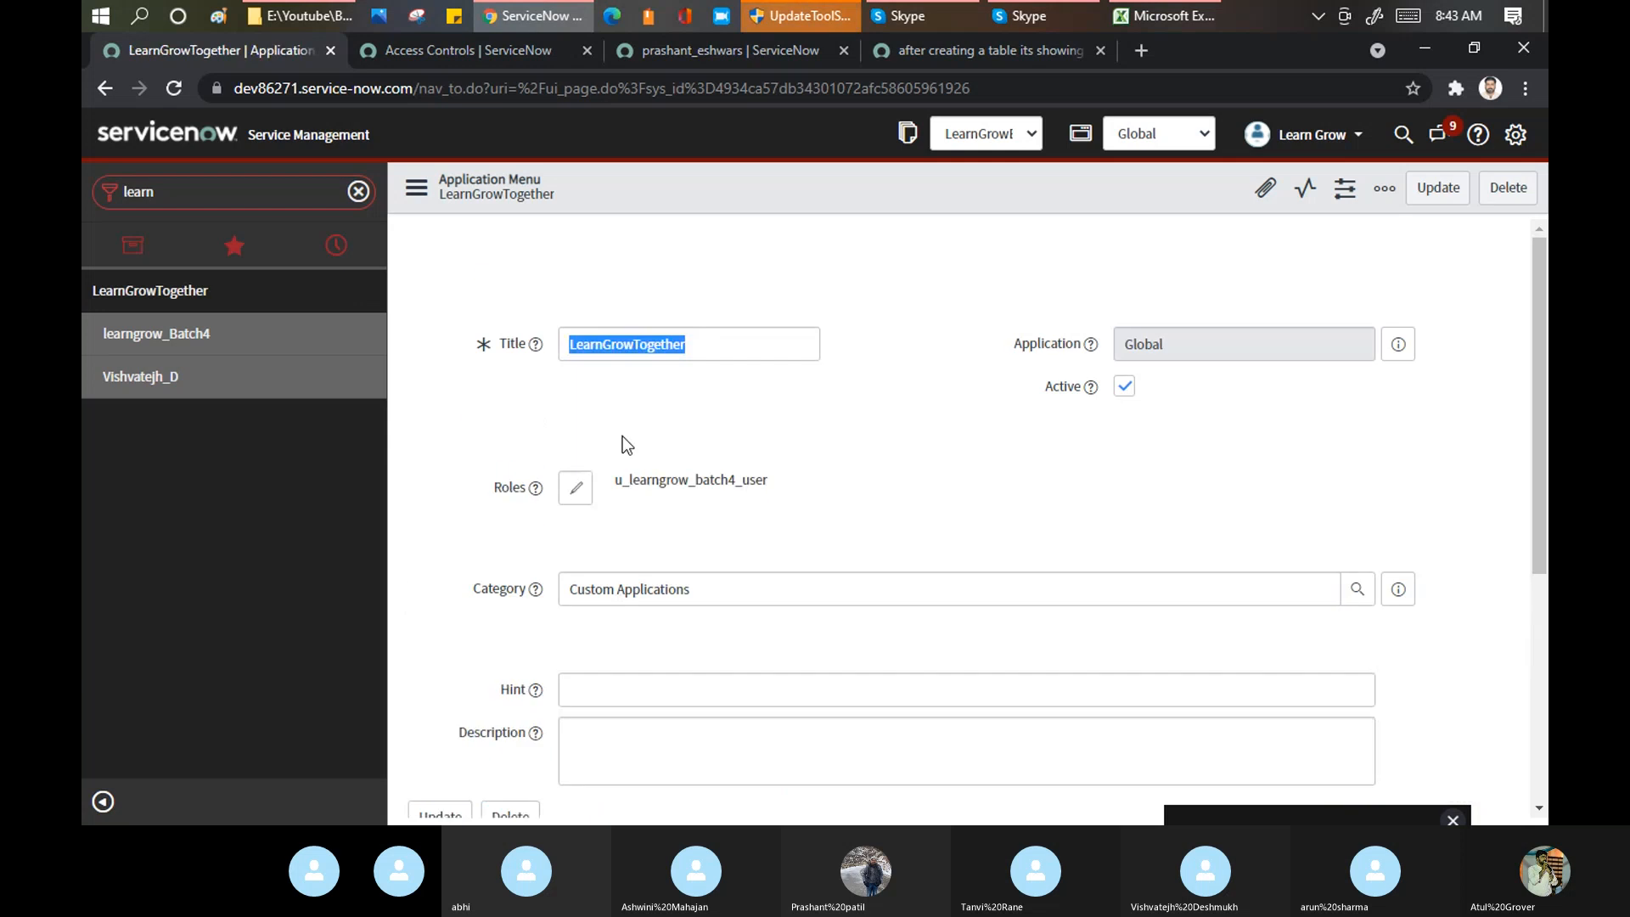
drag(1540, 311, 1535, 582)
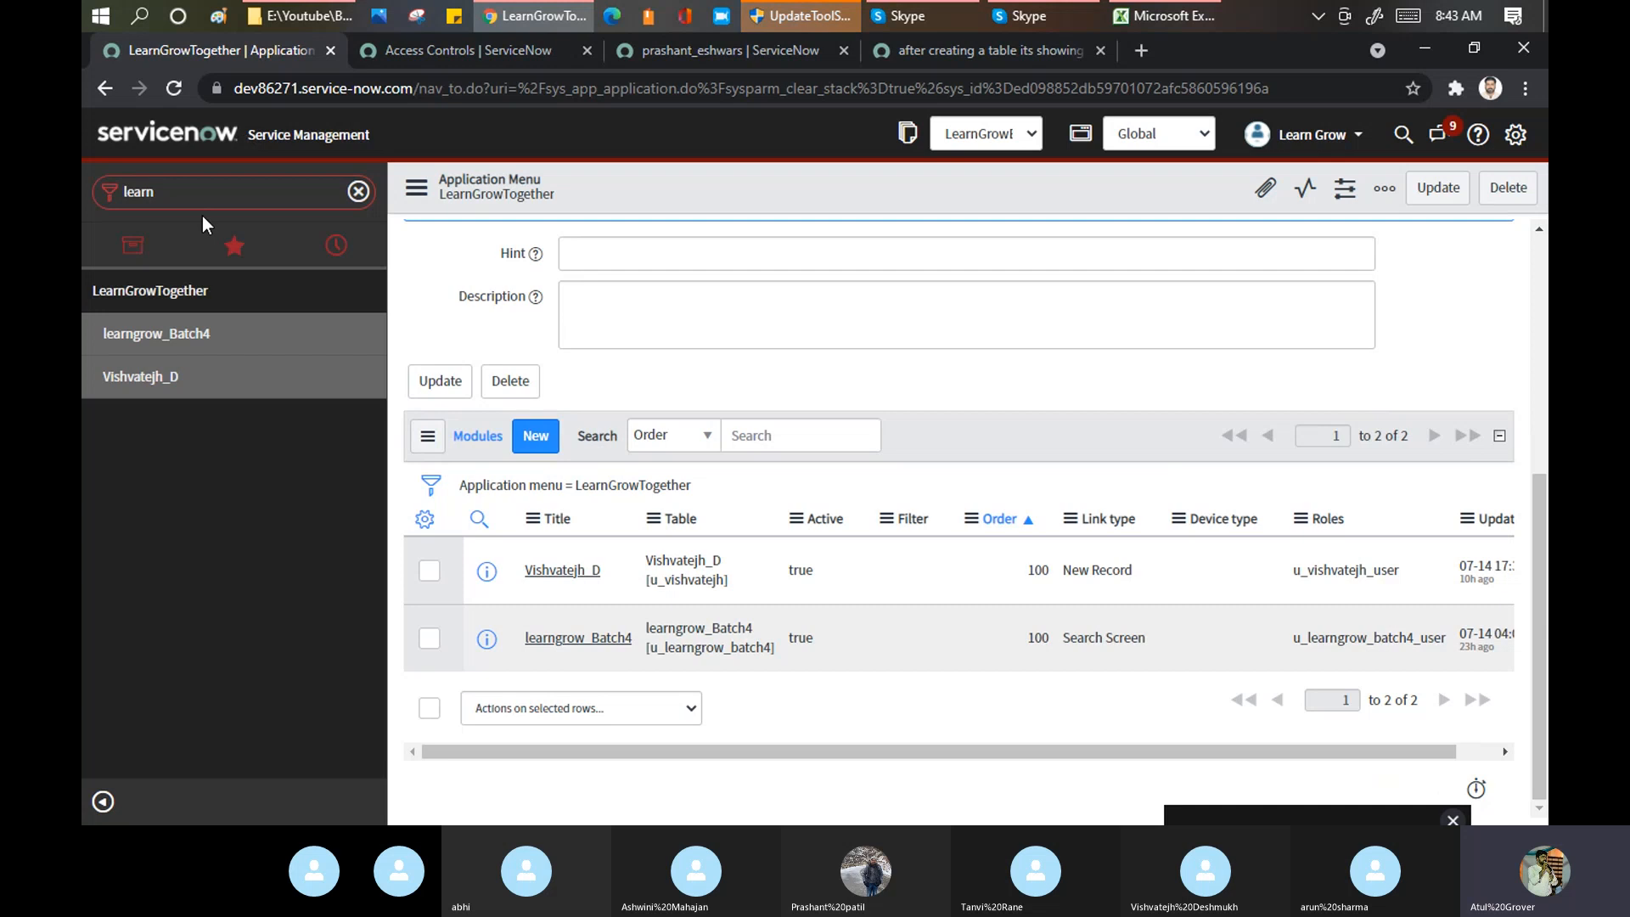
Step: Filter the navigator by "table", open Tables under System Definition and start a new table record
double_click(224, 195)
text(table)
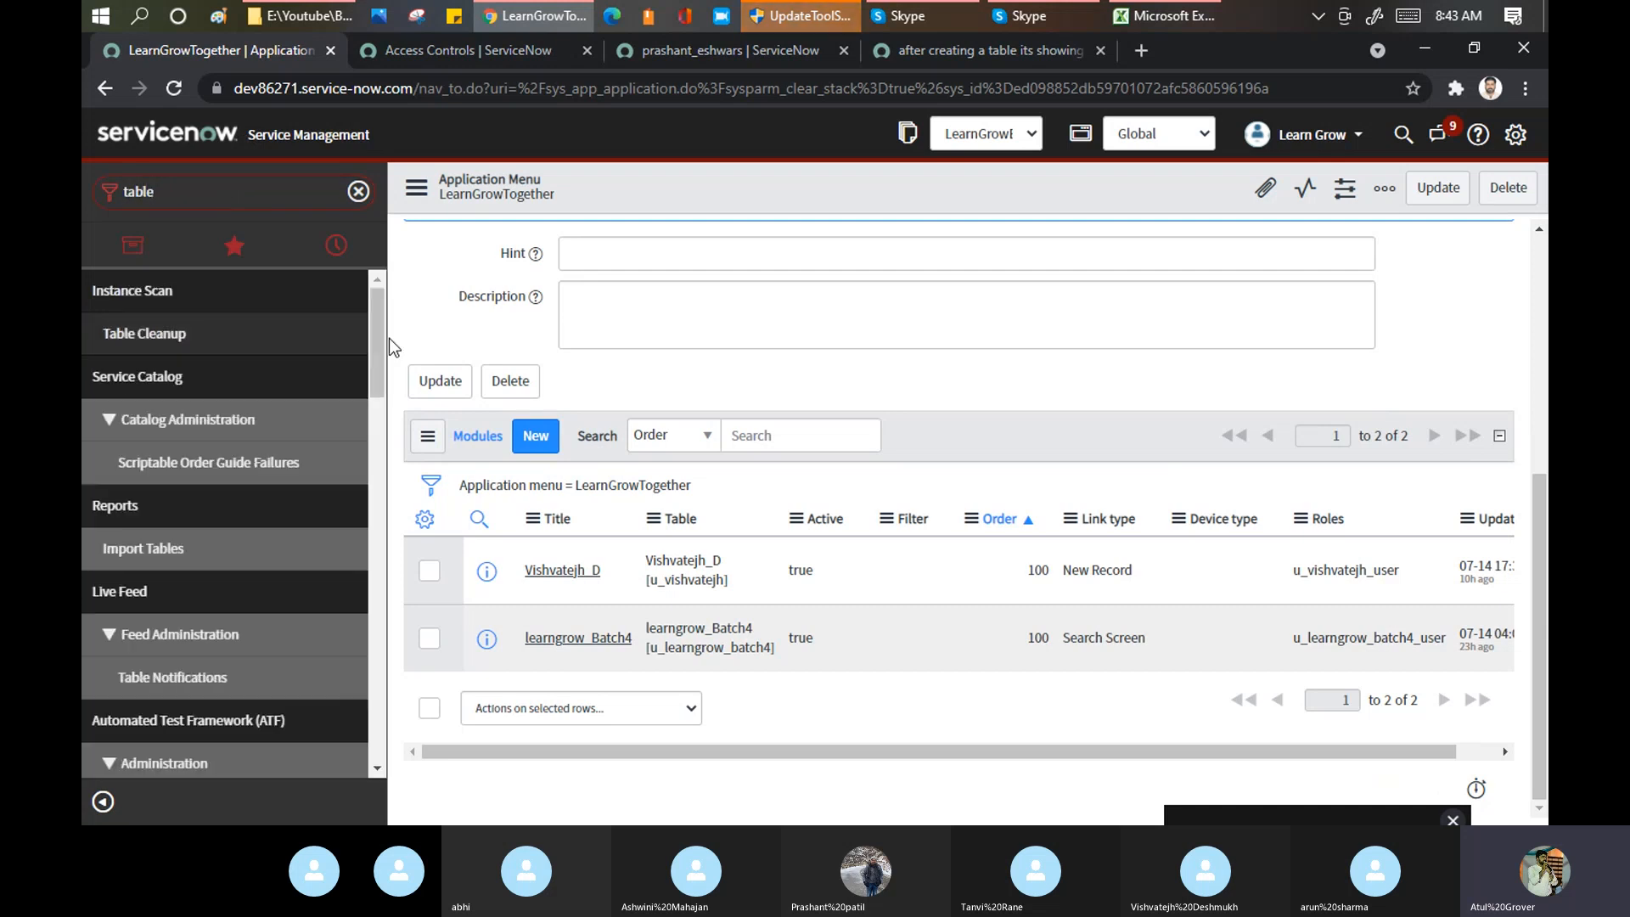
drag(380, 321, 371, 531)
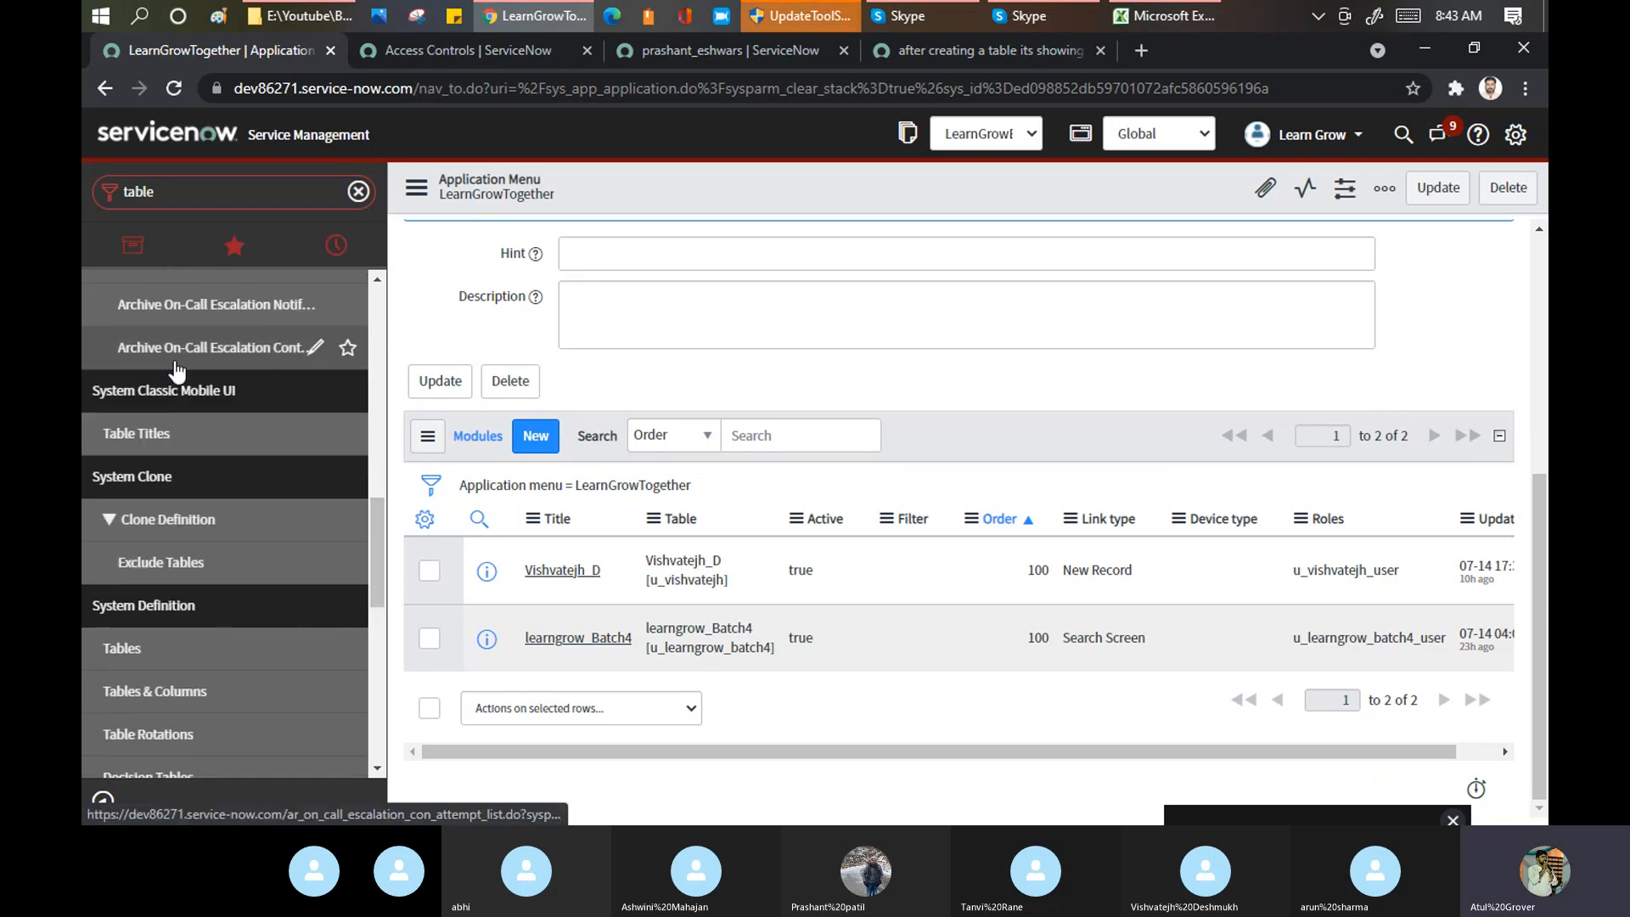
click(122, 655)
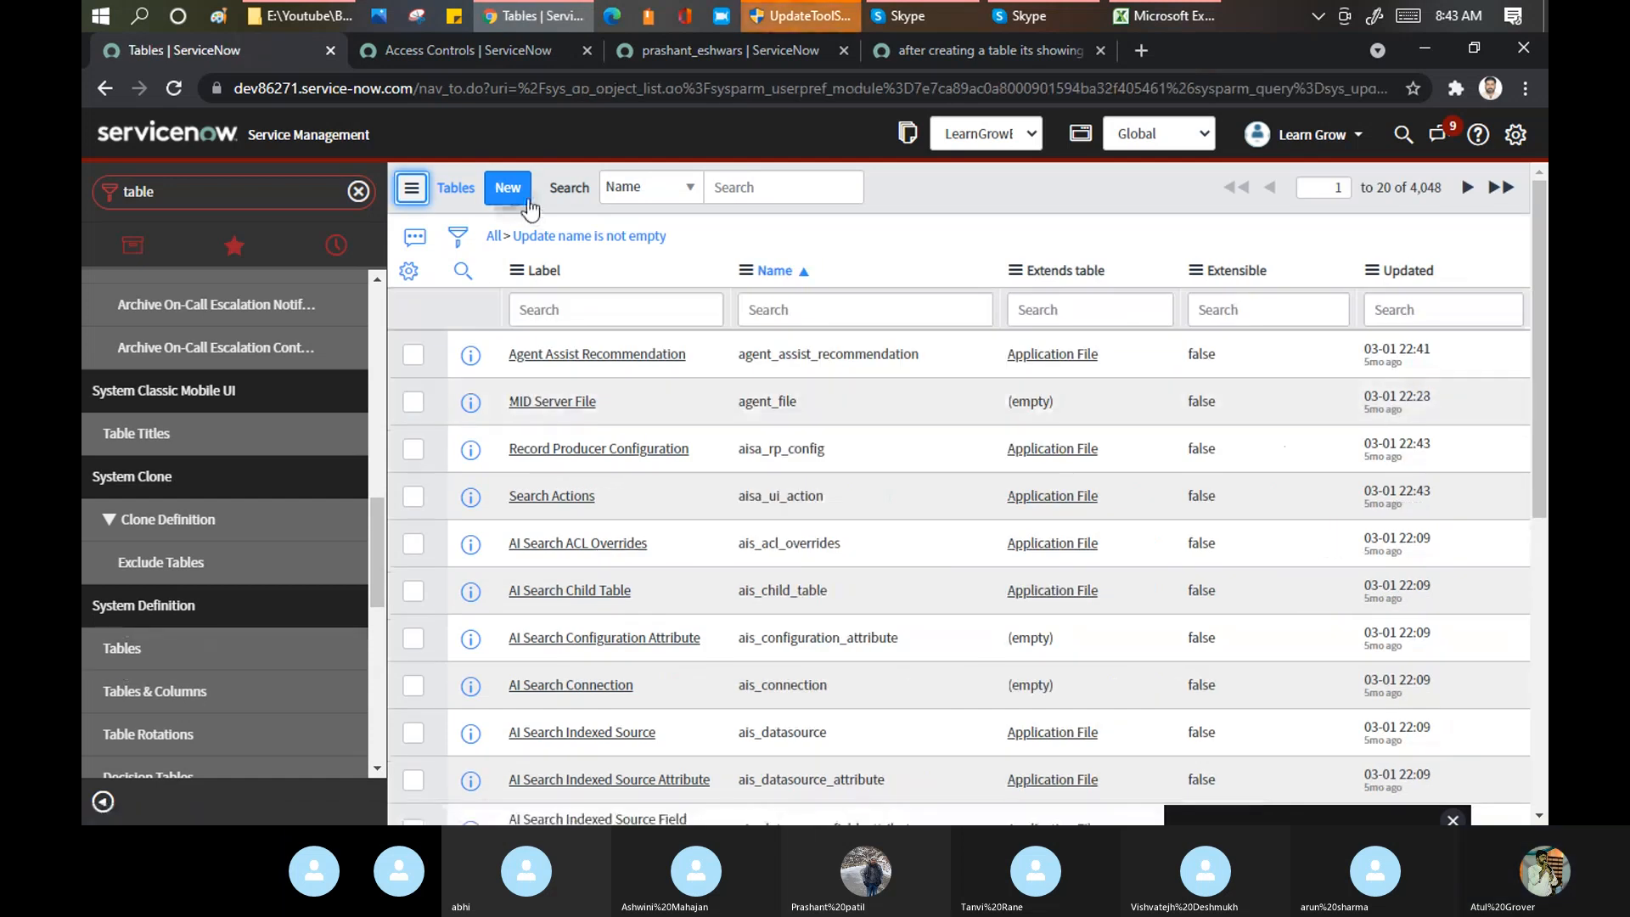
click(526, 204)
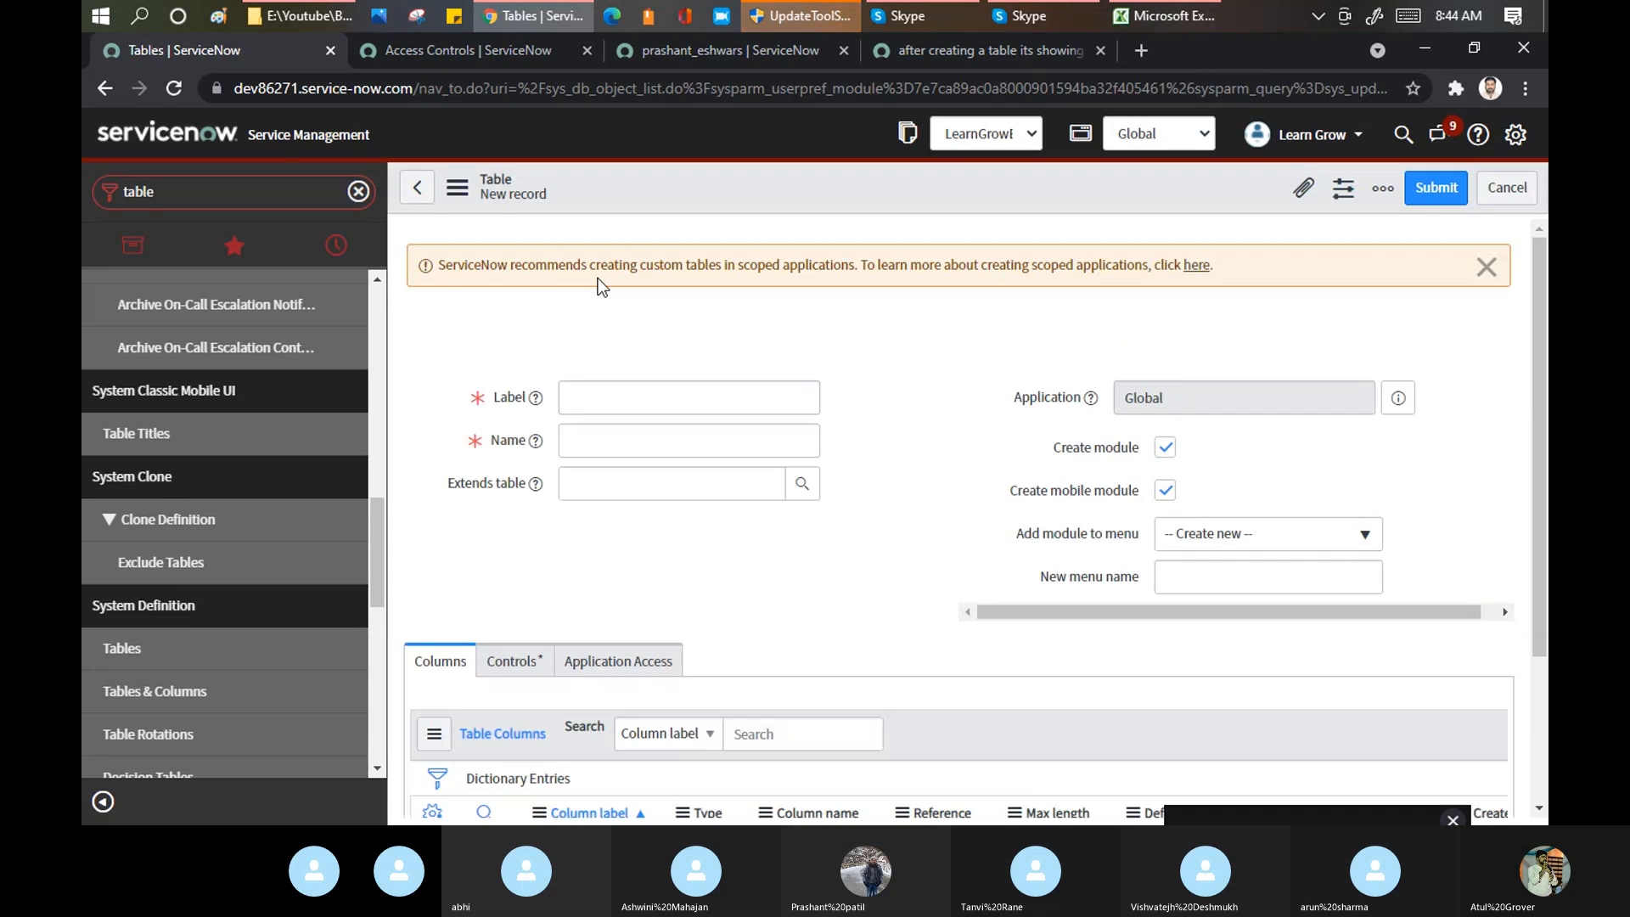
Step: Label the new table Demo_Table_Form_View and let its internal name fill in from the label
click(617, 405)
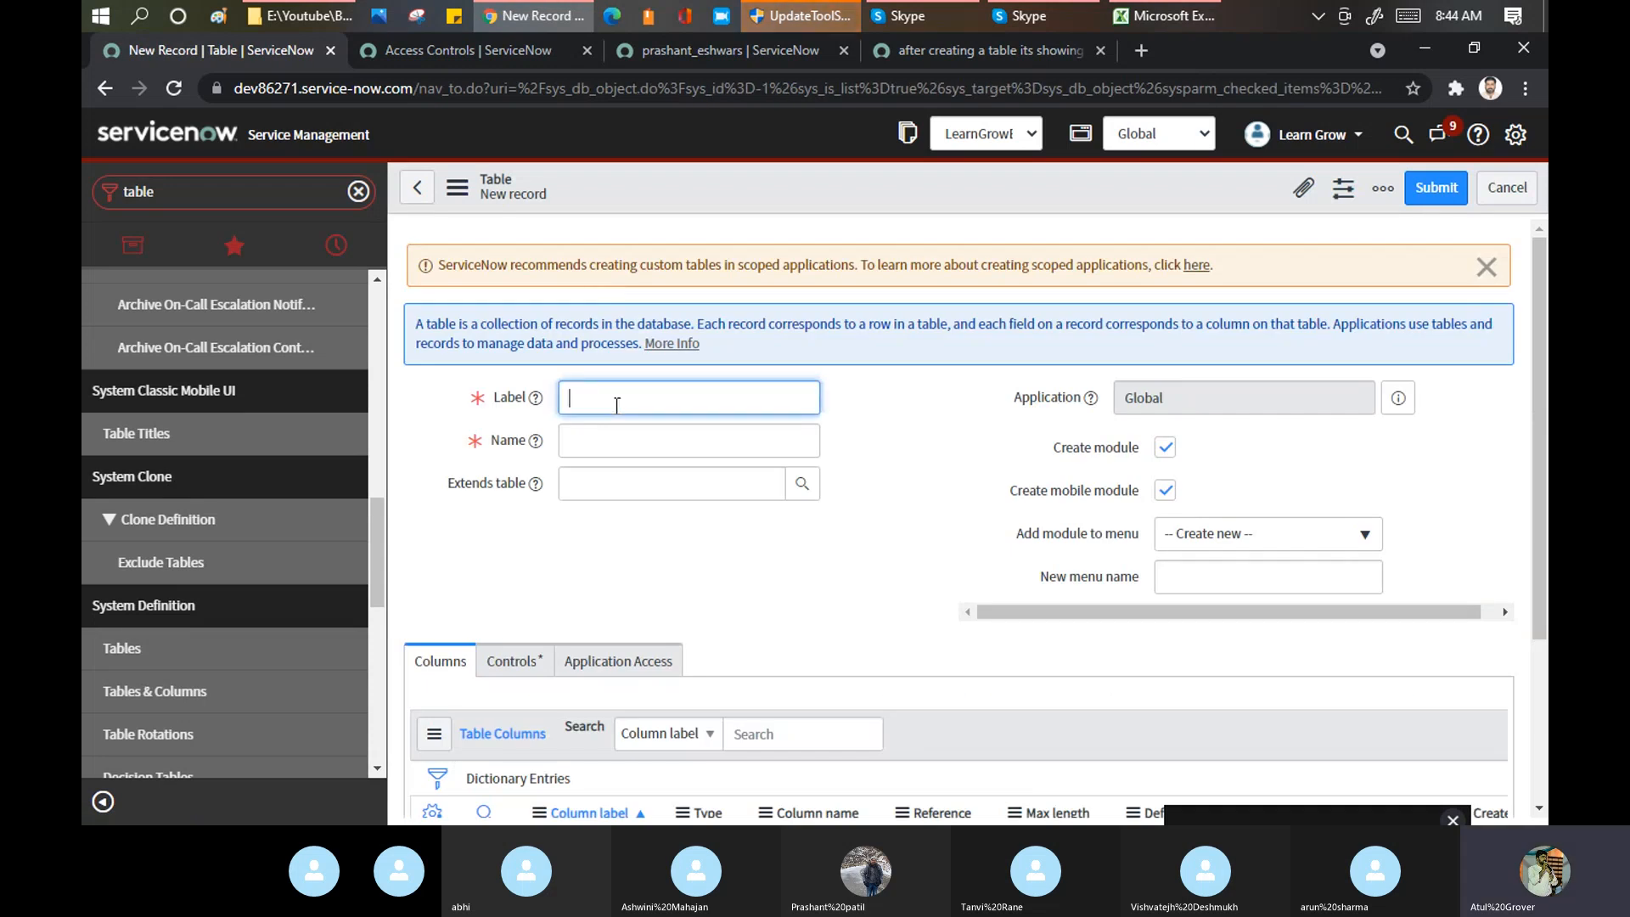
text(Demo)
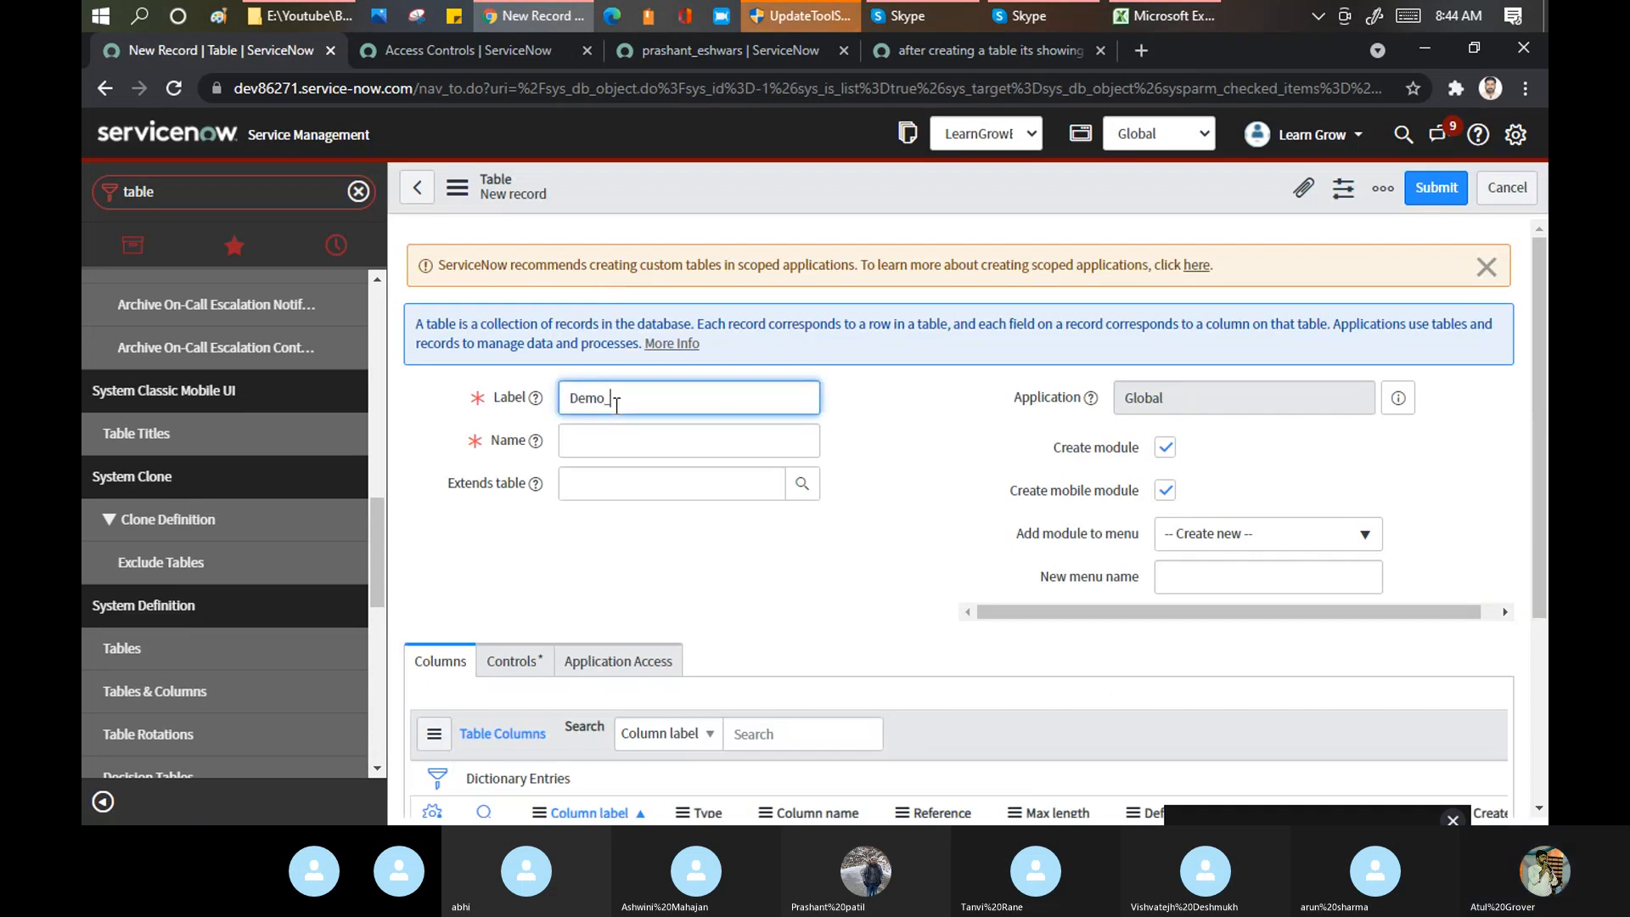
text(_Table_Fo)
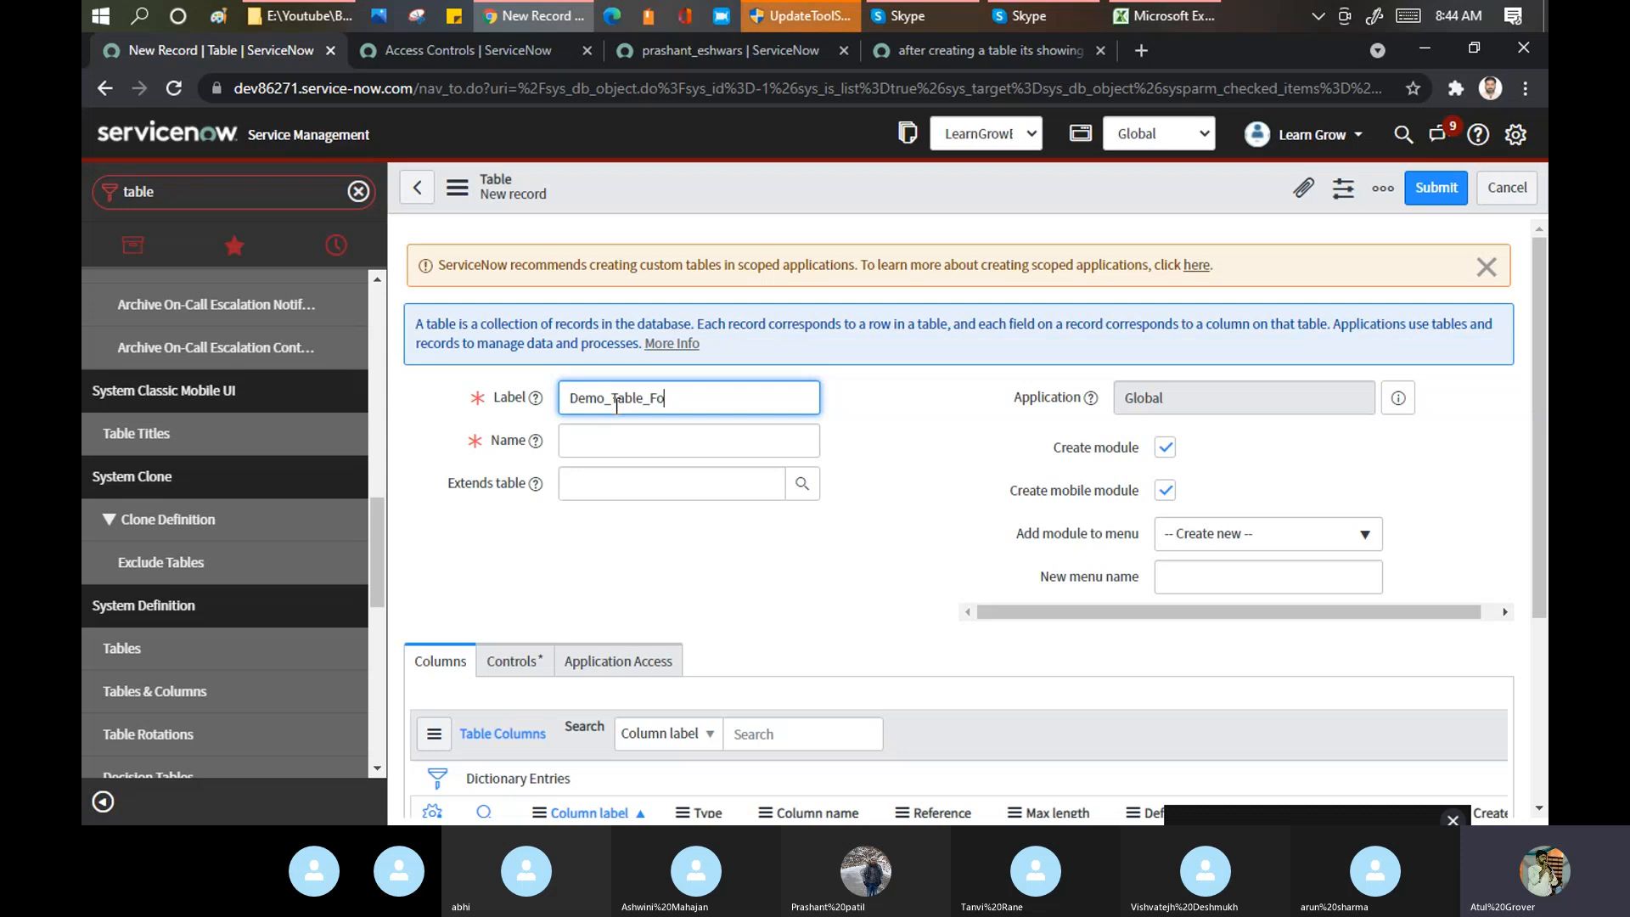
text(rm_View)
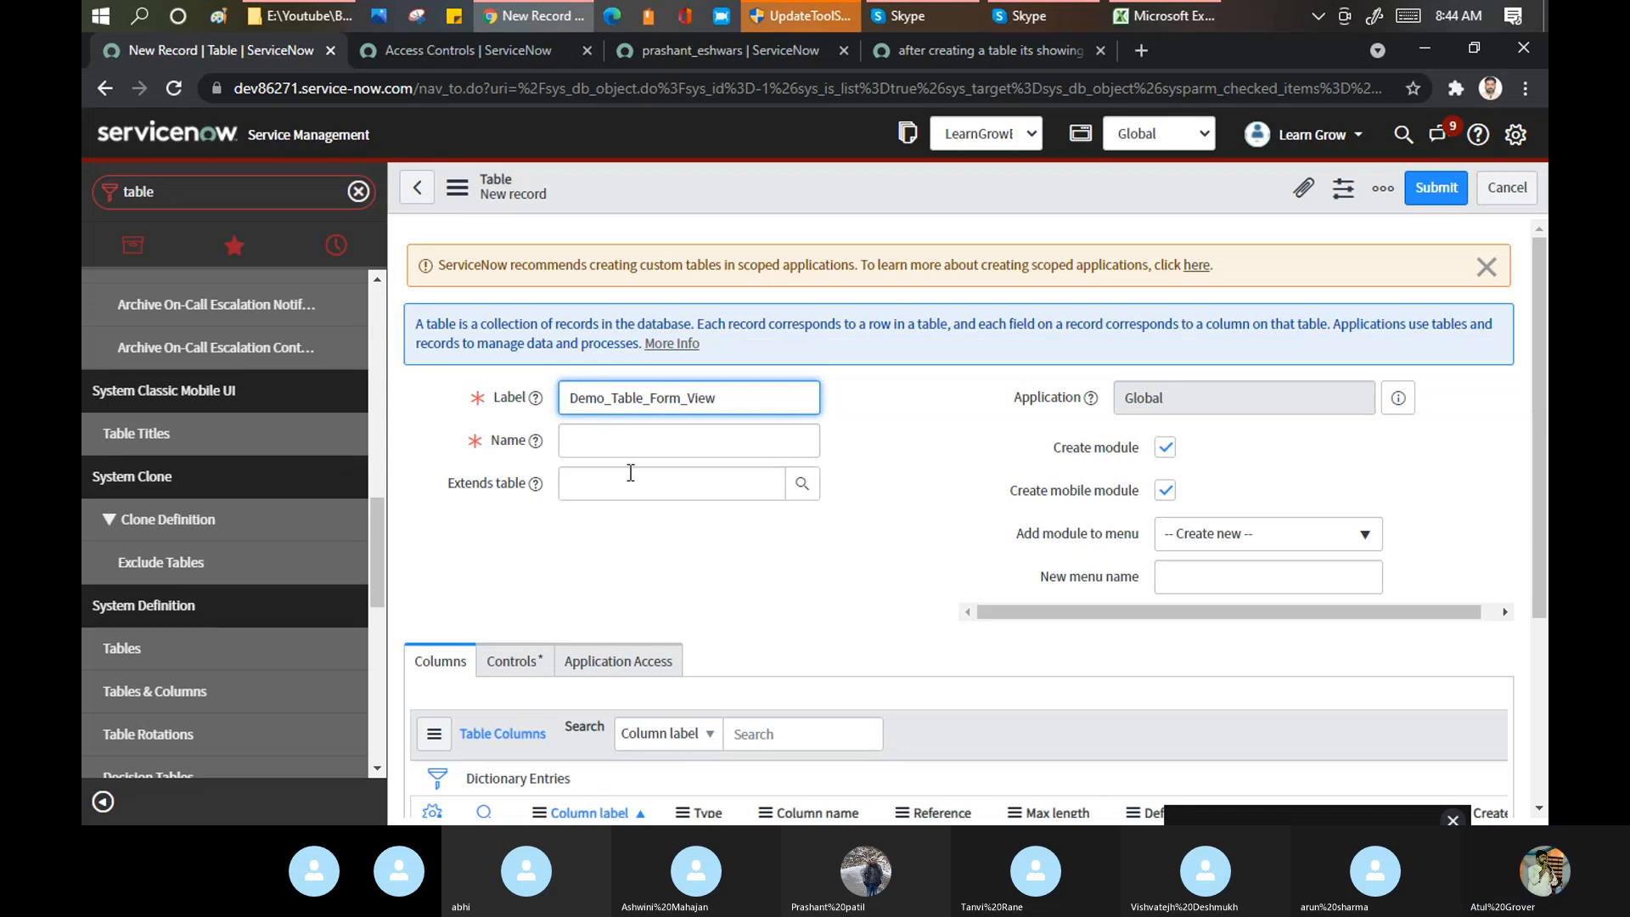
key(Tab)
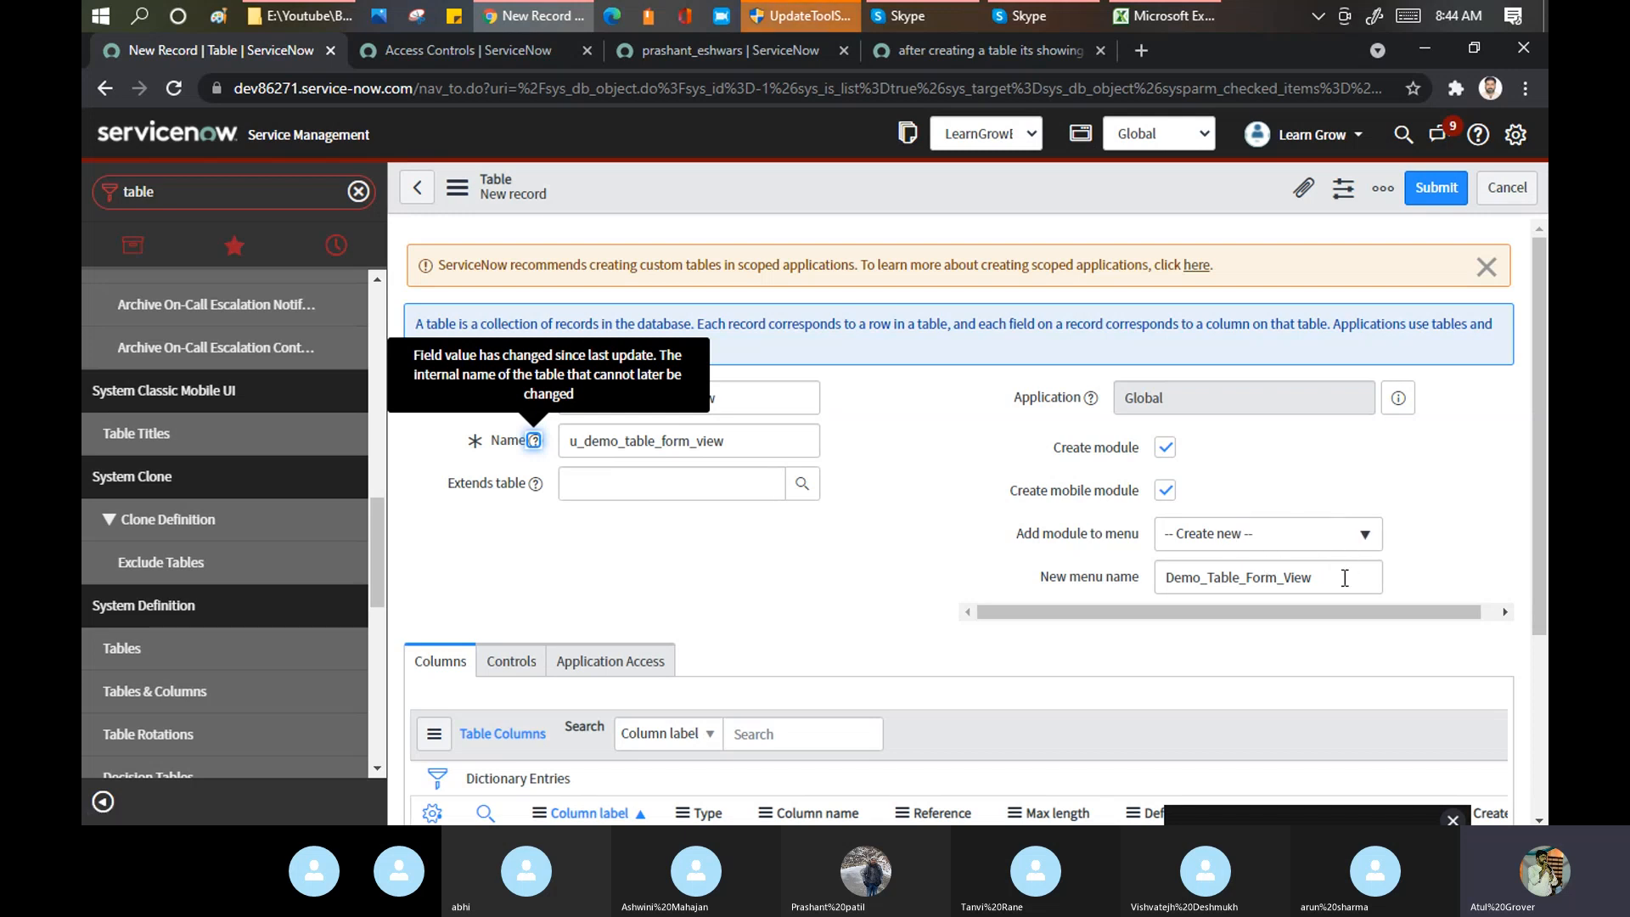
Step: Add the table's module to the LearnGrowTogether menu, save the table record and collapse the navigator
click(1331, 537)
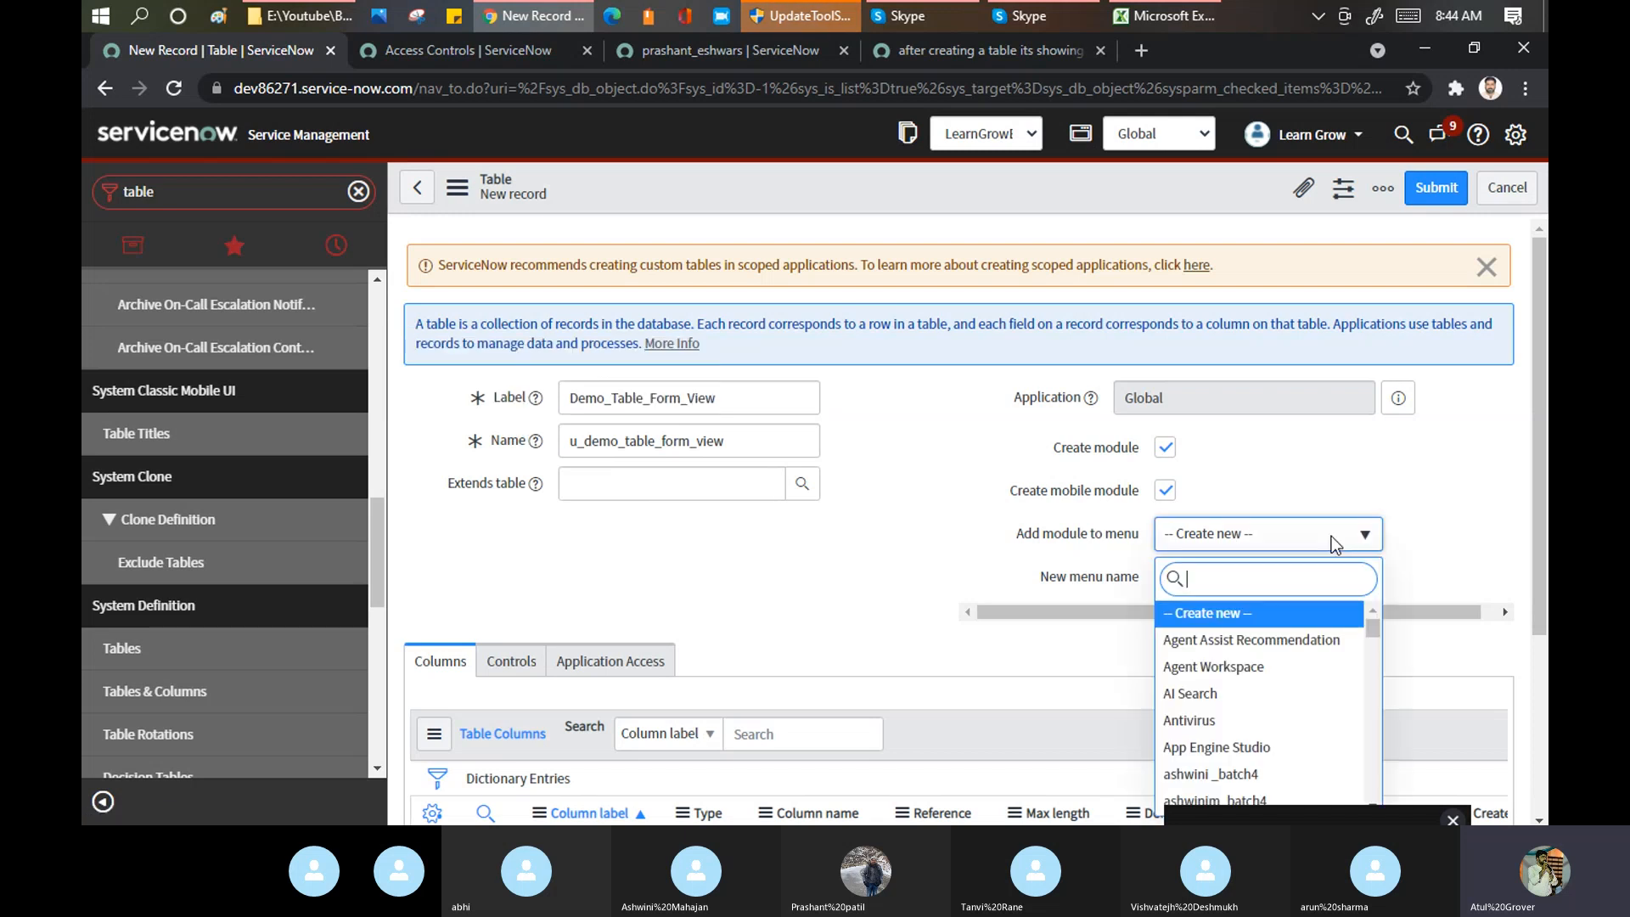
text(lear)
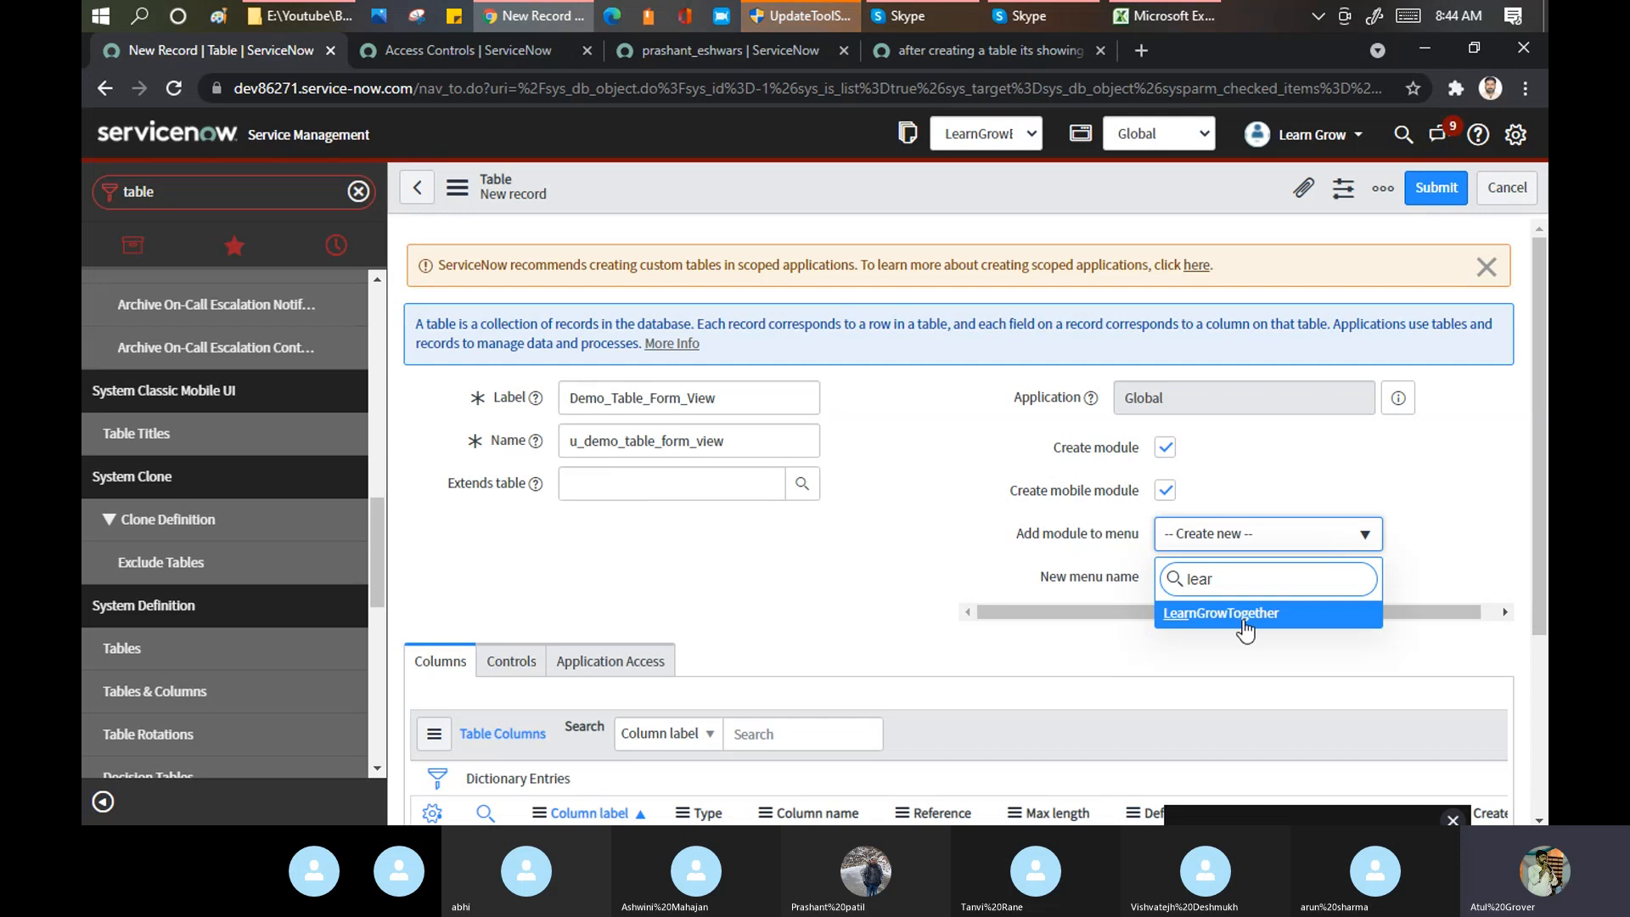
click(1264, 618)
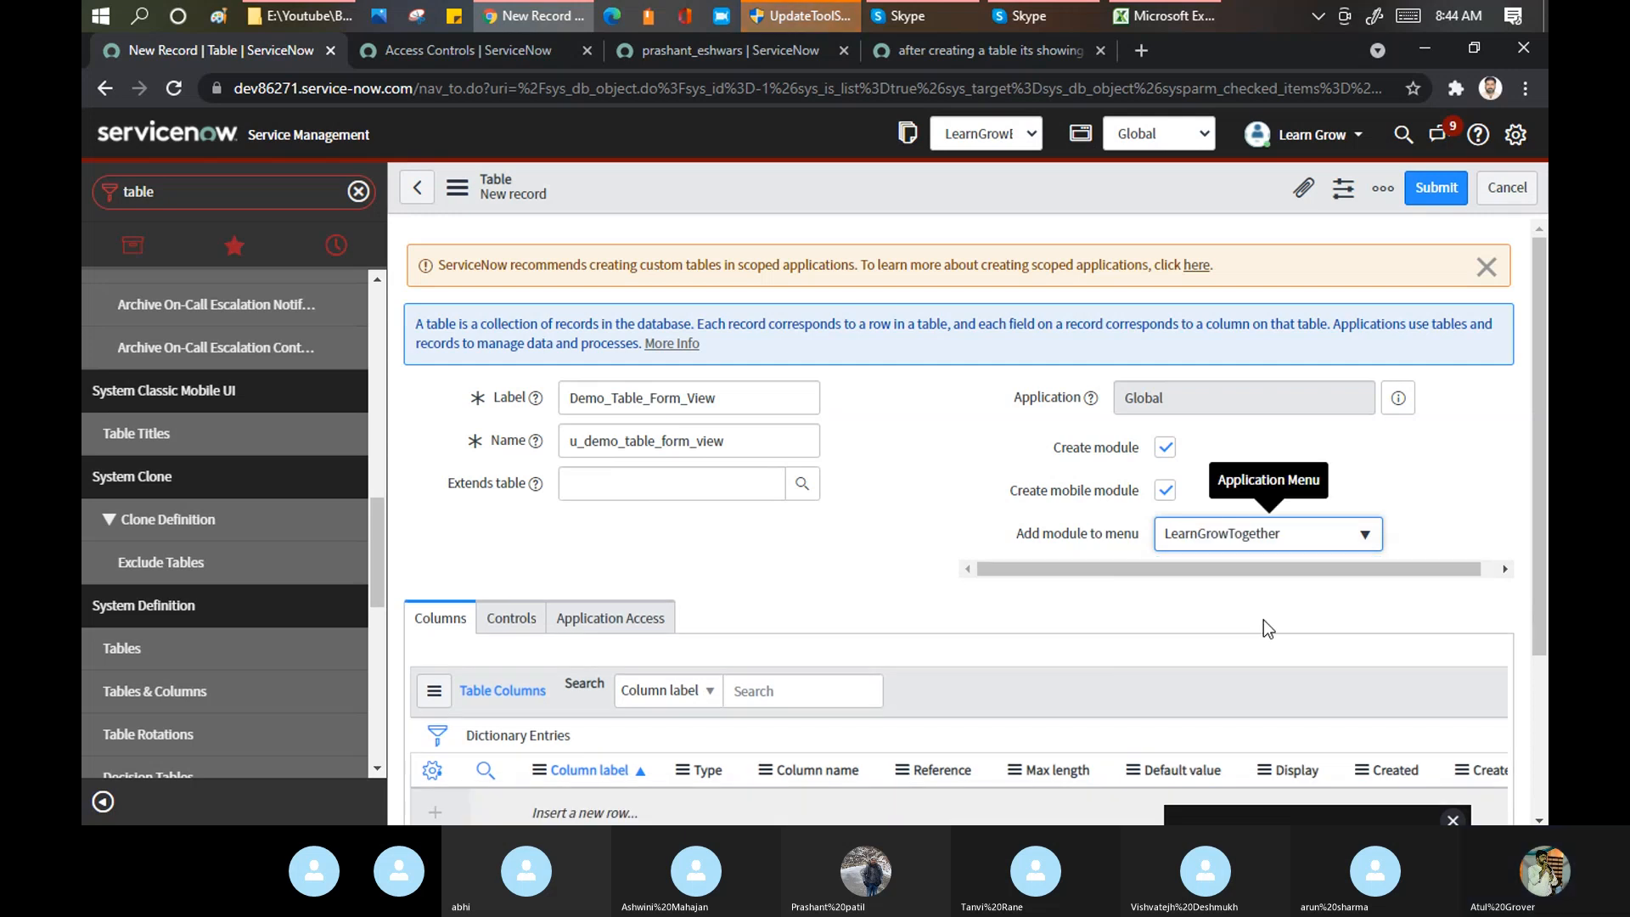
right_click(853, 189)
click(884, 205)
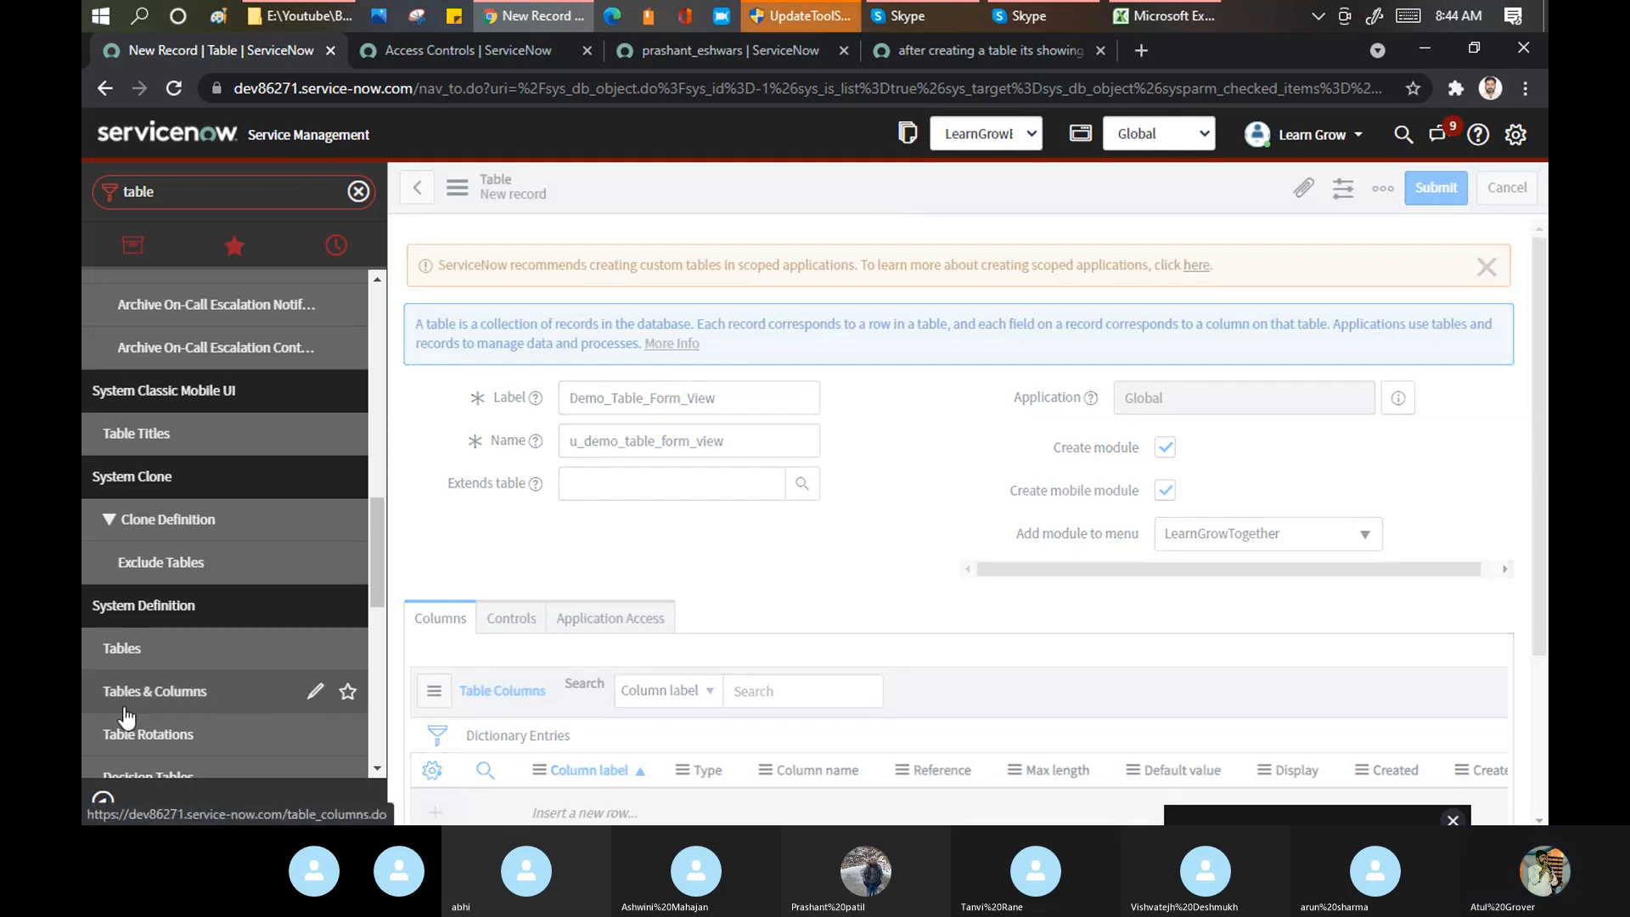
click(103, 800)
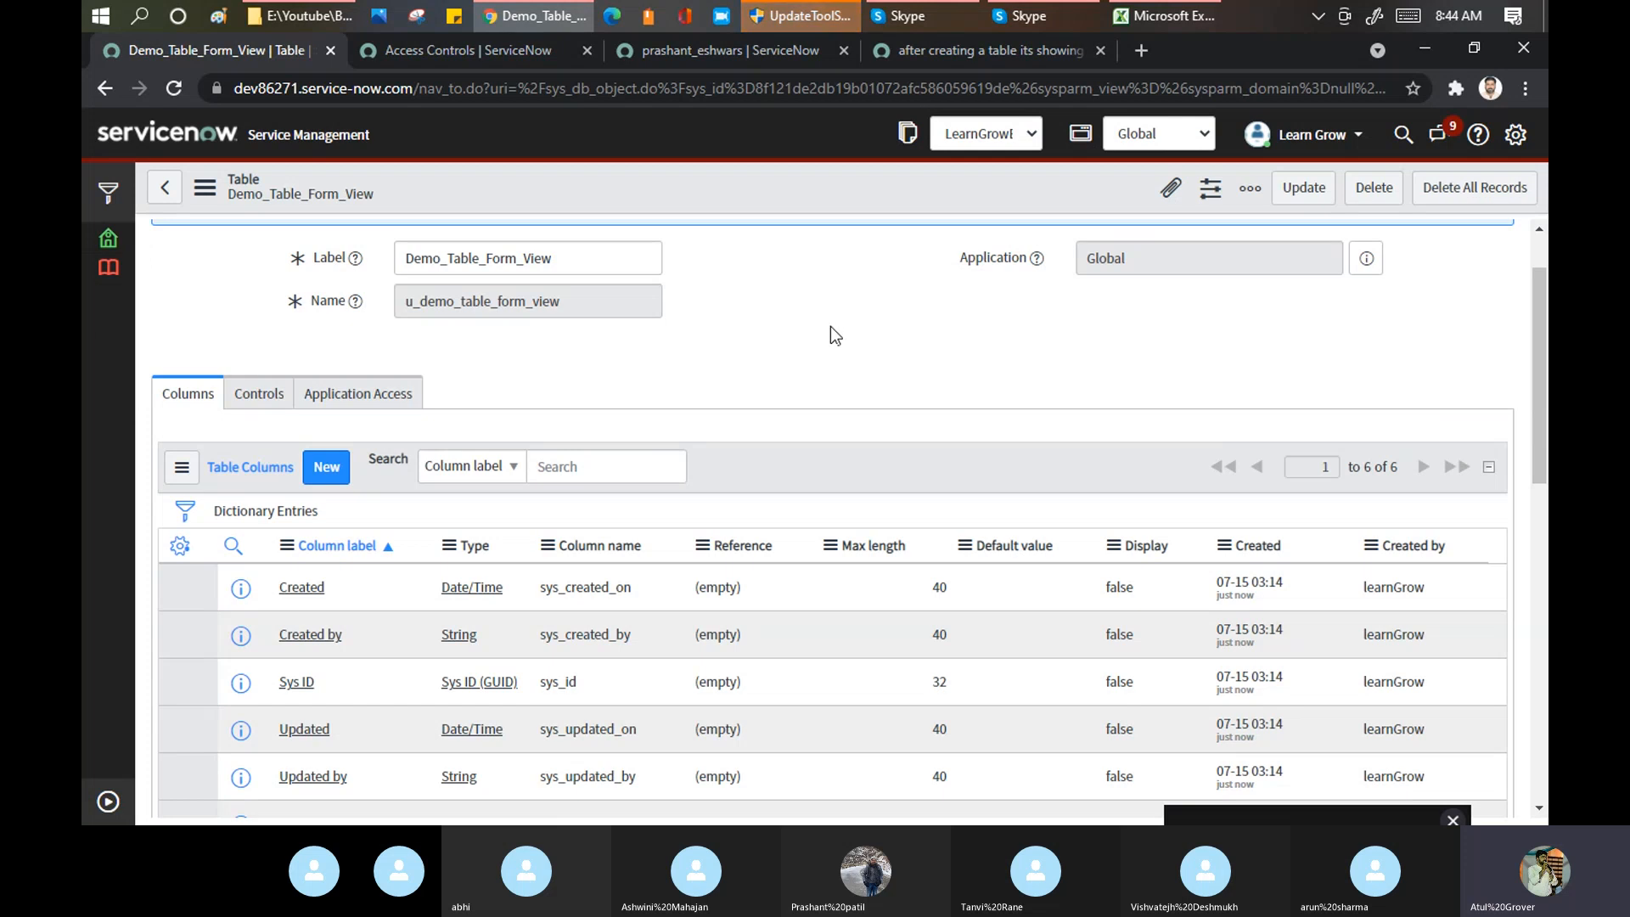
Step: Filter the expanded navigator by "demo" and open the Demo_Table_Form_Views module for editing
click(106, 802)
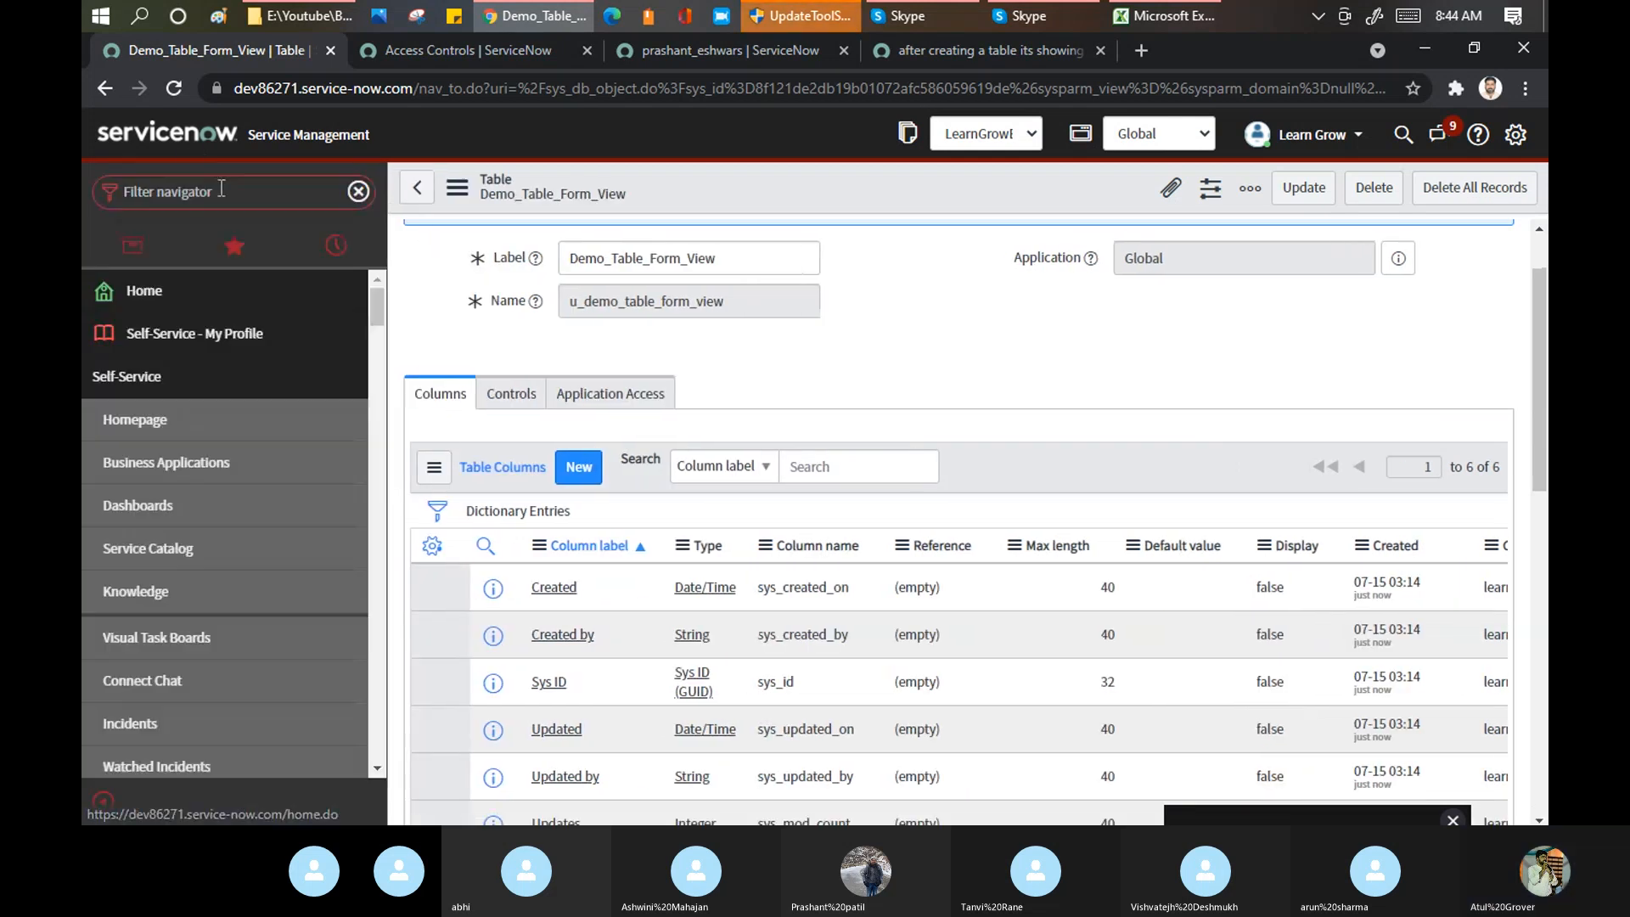
text(de)
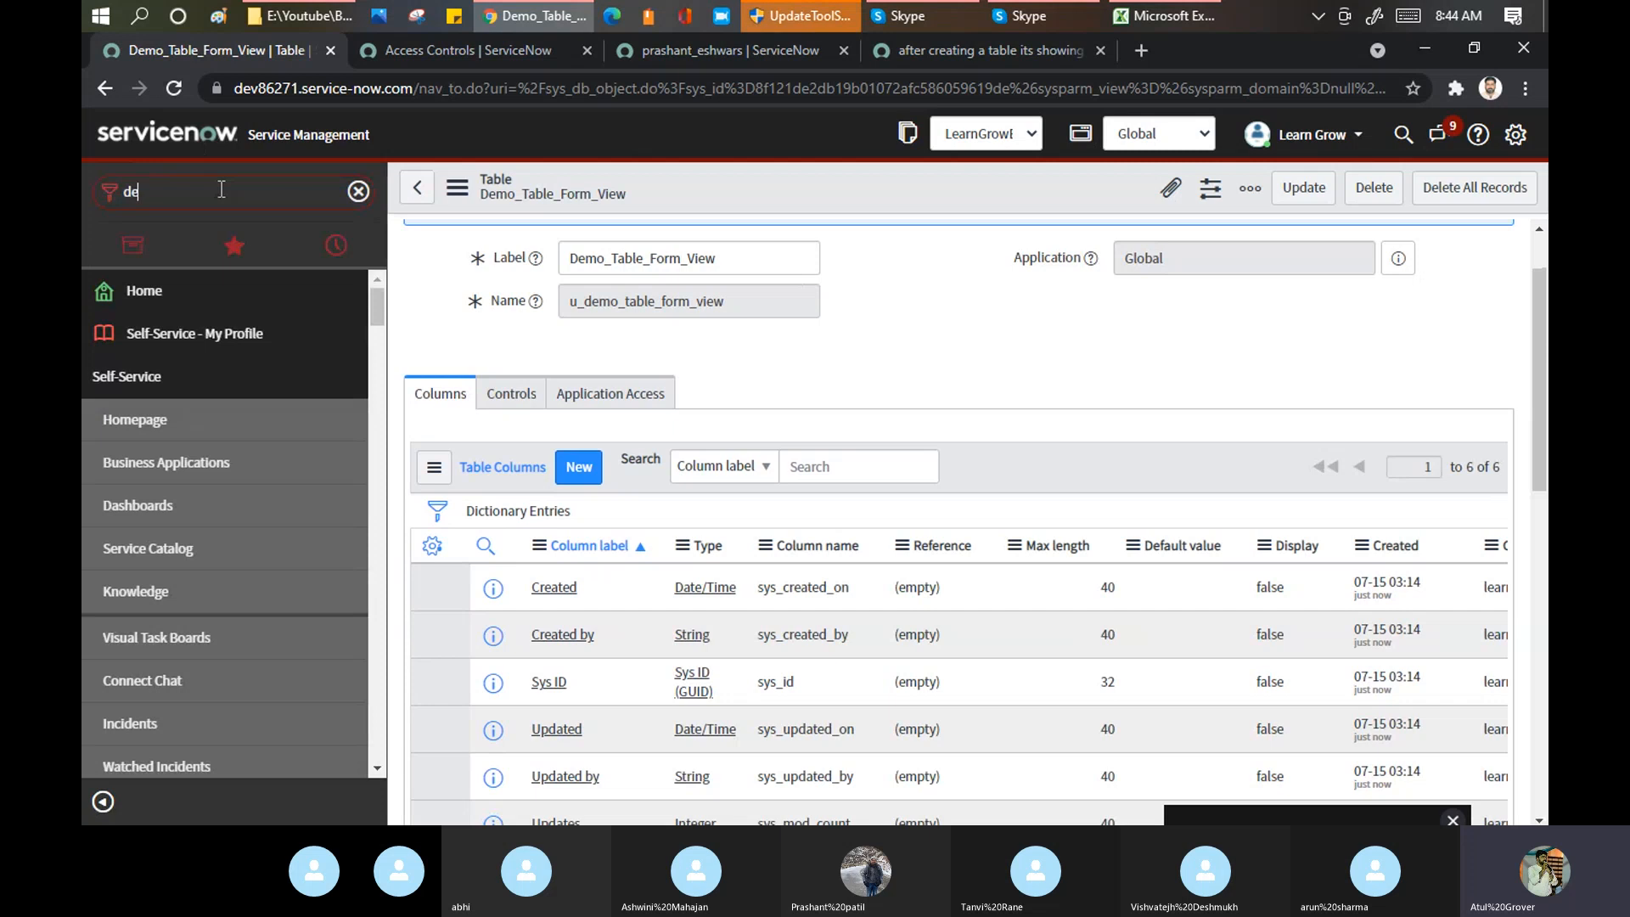
text(mo)
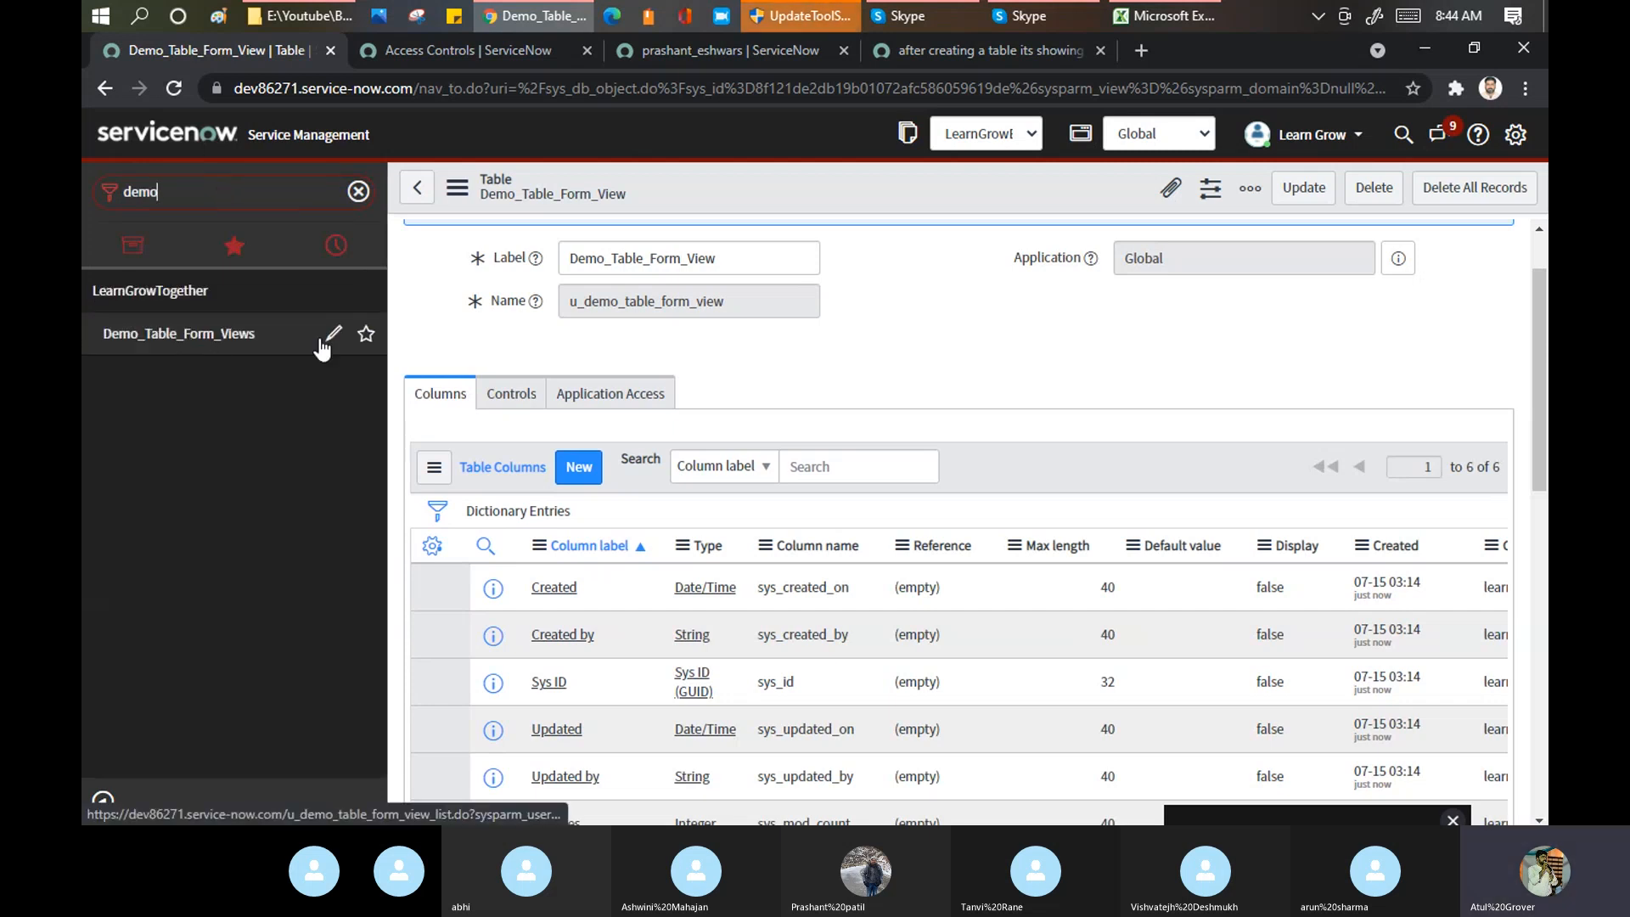
click(331, 336)
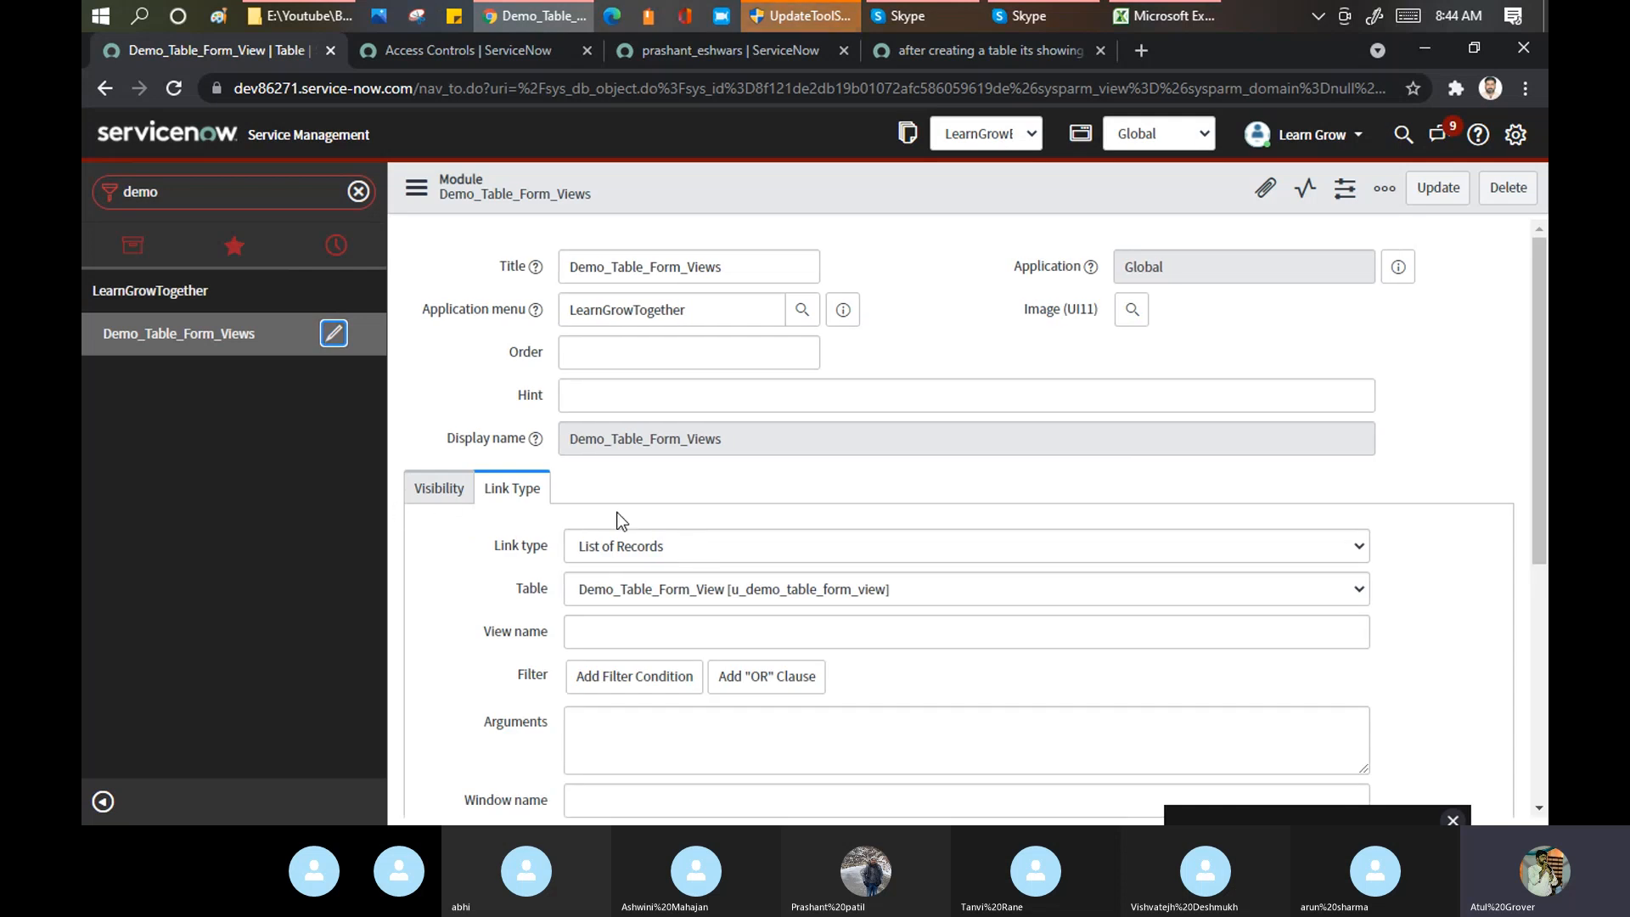
Step: Set the Demo_Table_Form_Views module's link type to New Record and update the module
click(675, 544)
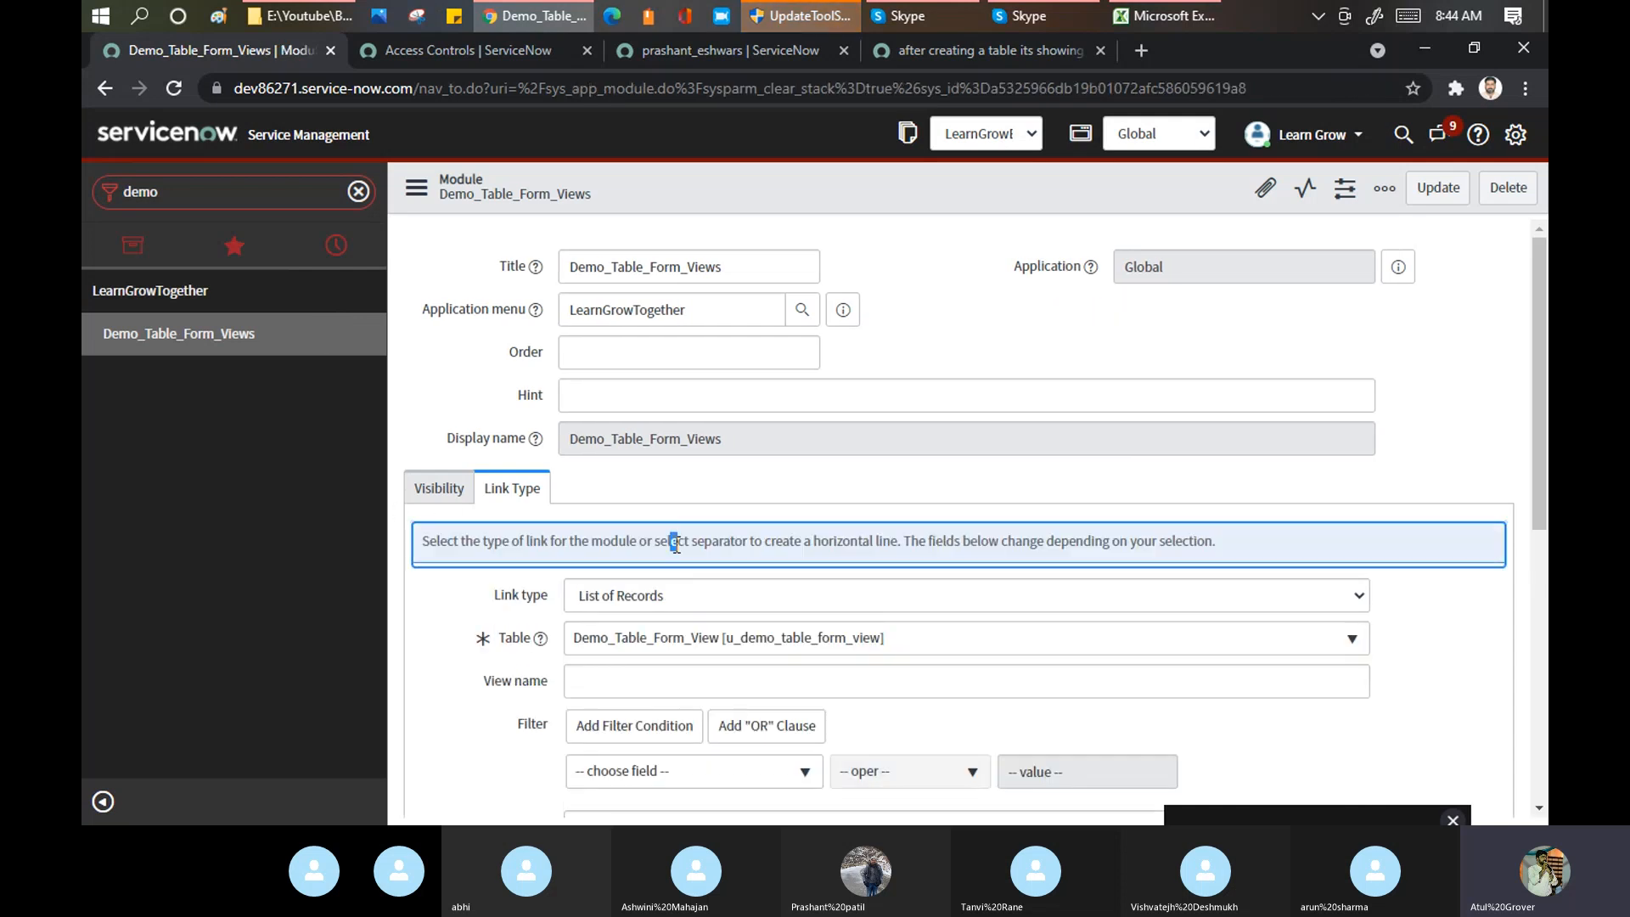
click(696, 599)
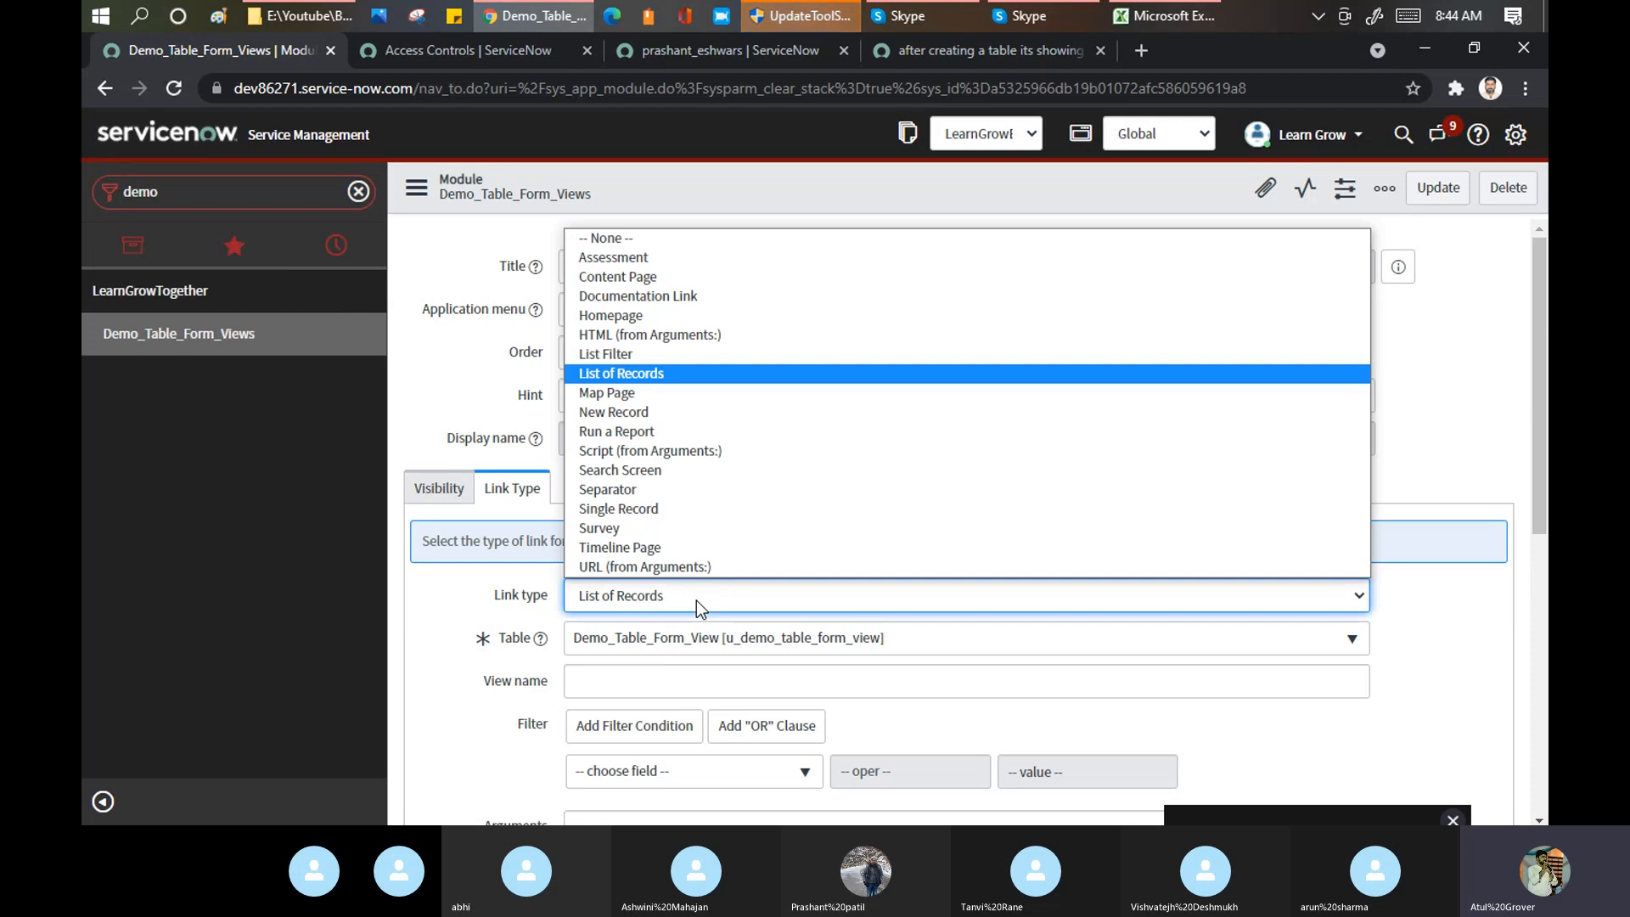
key(Down)
key(Down)
key(Return)
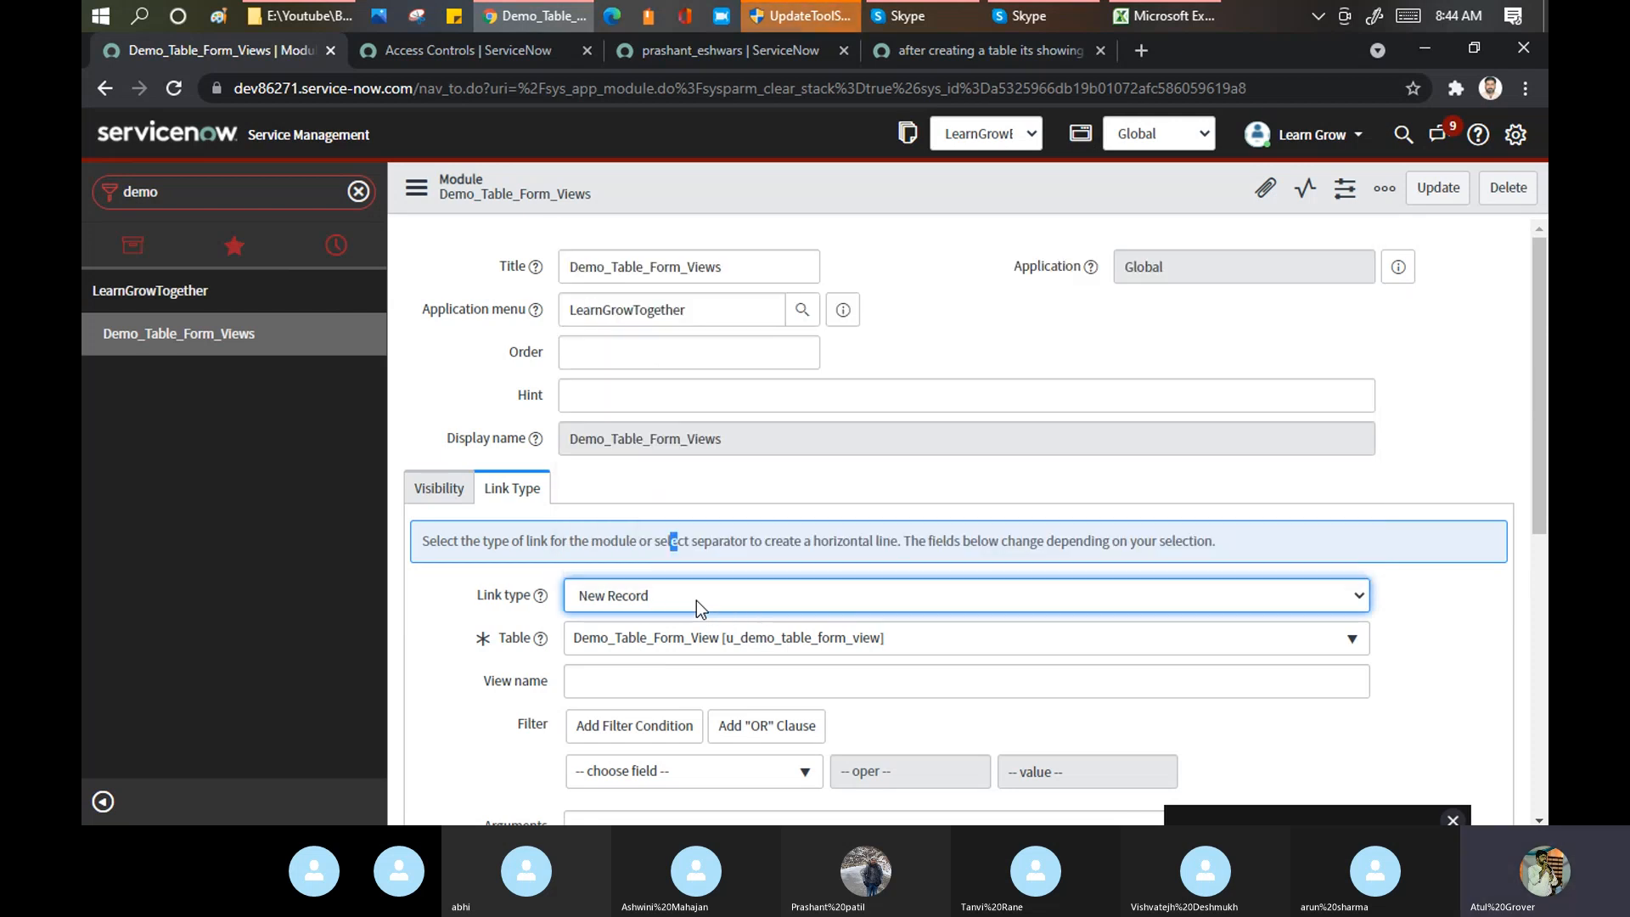
click(1429, 197)
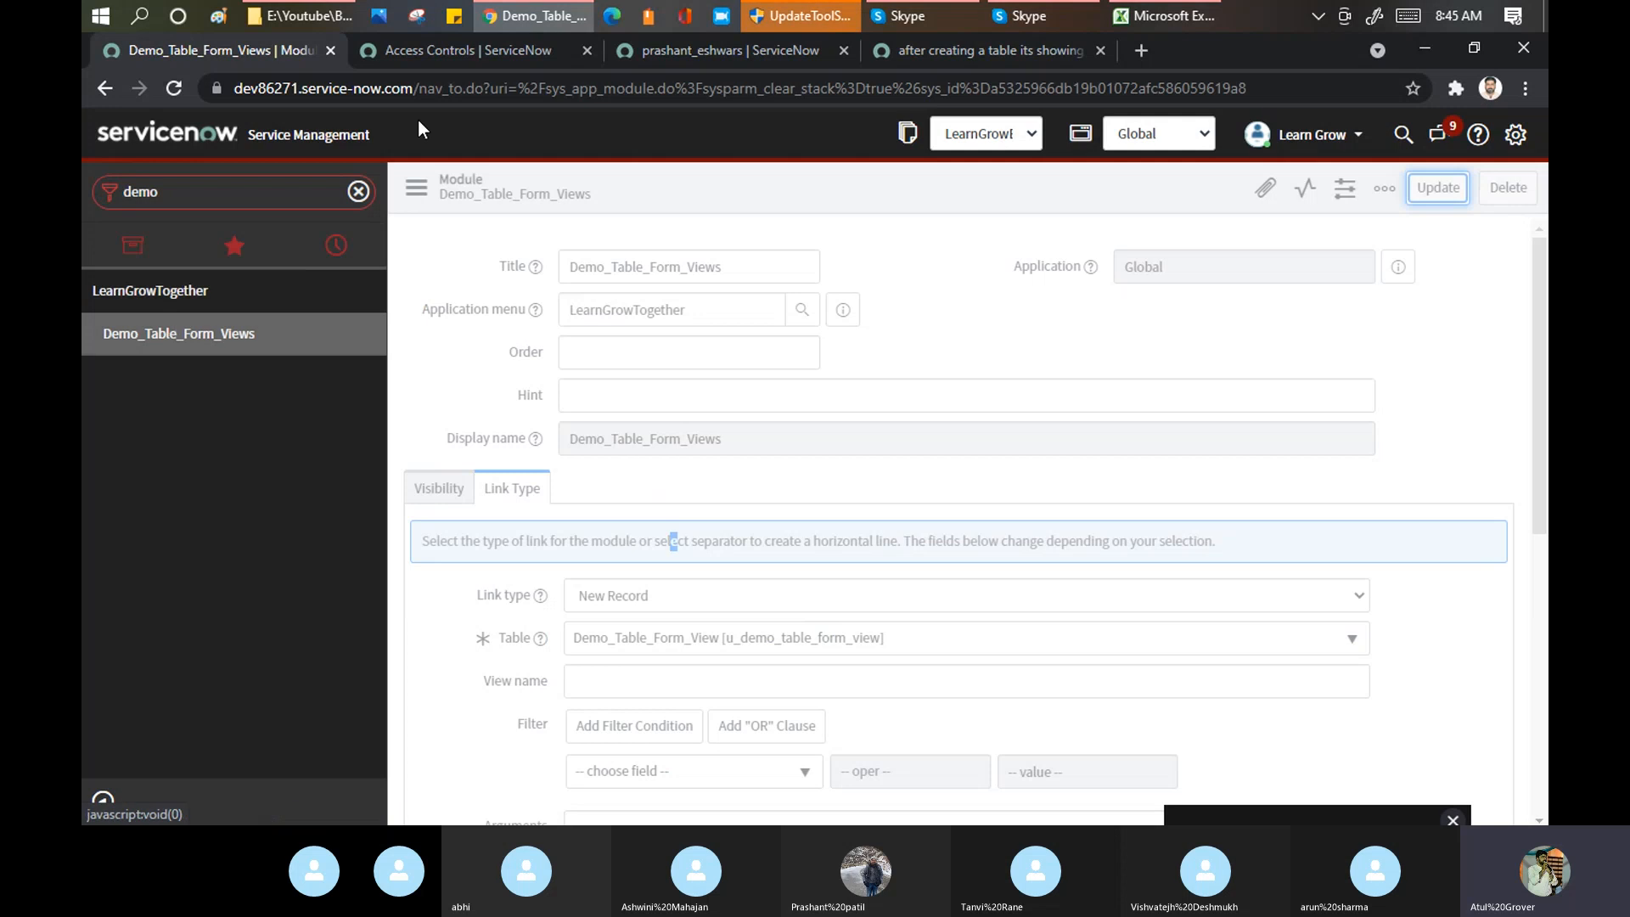
Step: Close the other browser tabs and open the Demo_Table_Form_Views module in a new tab to check its view
click(586, 50)
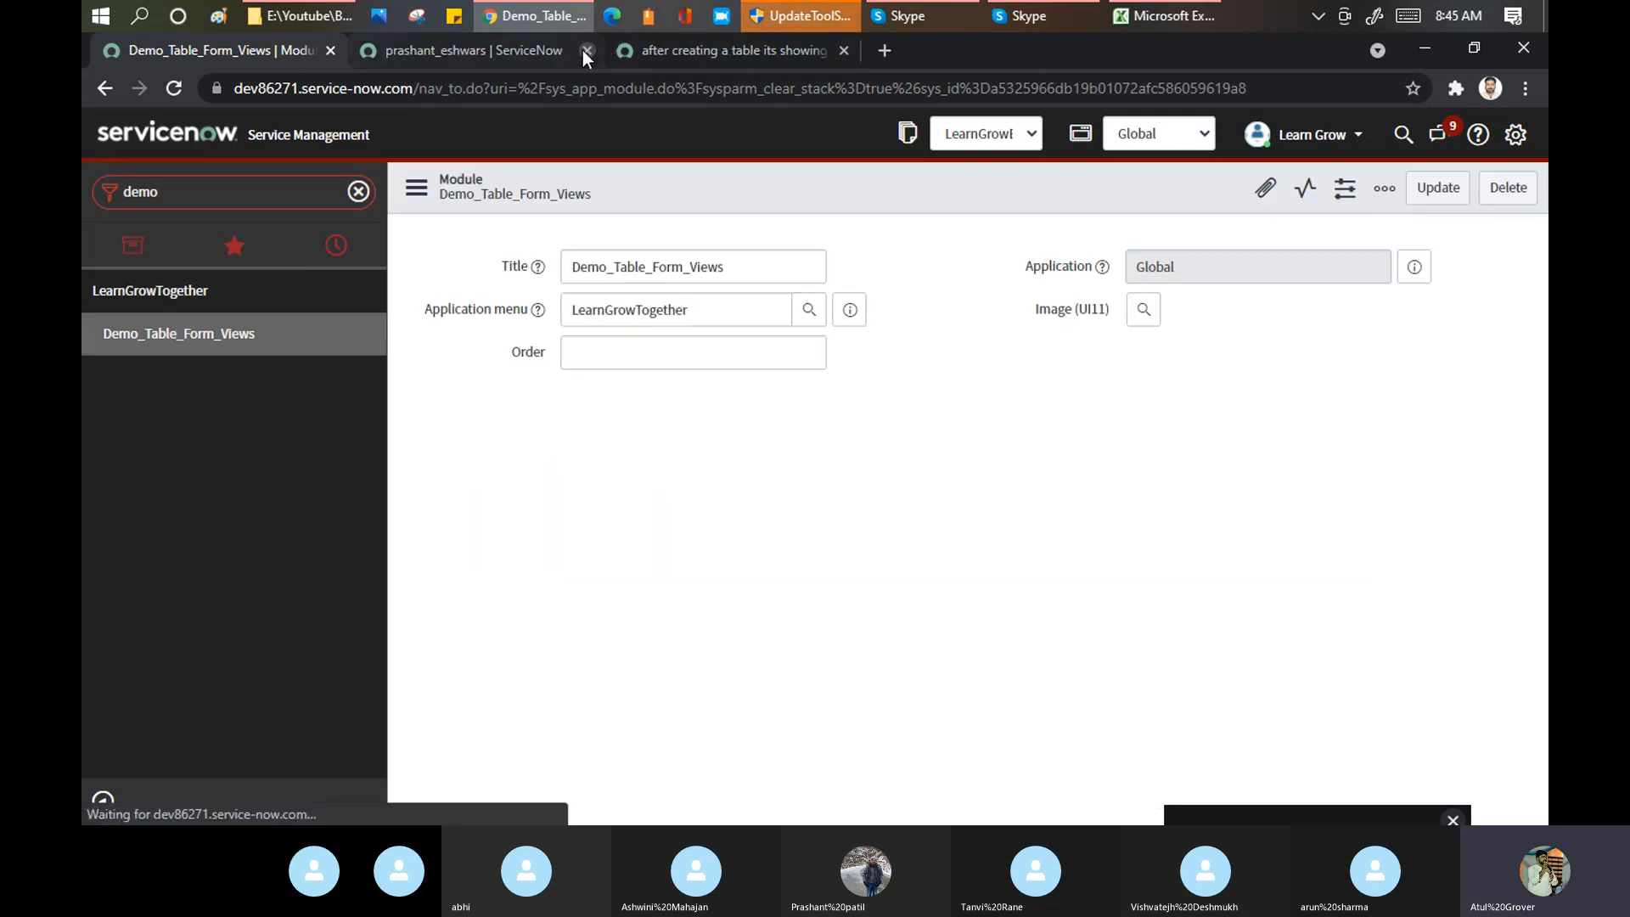
click(583, 50)
click(584, 50)
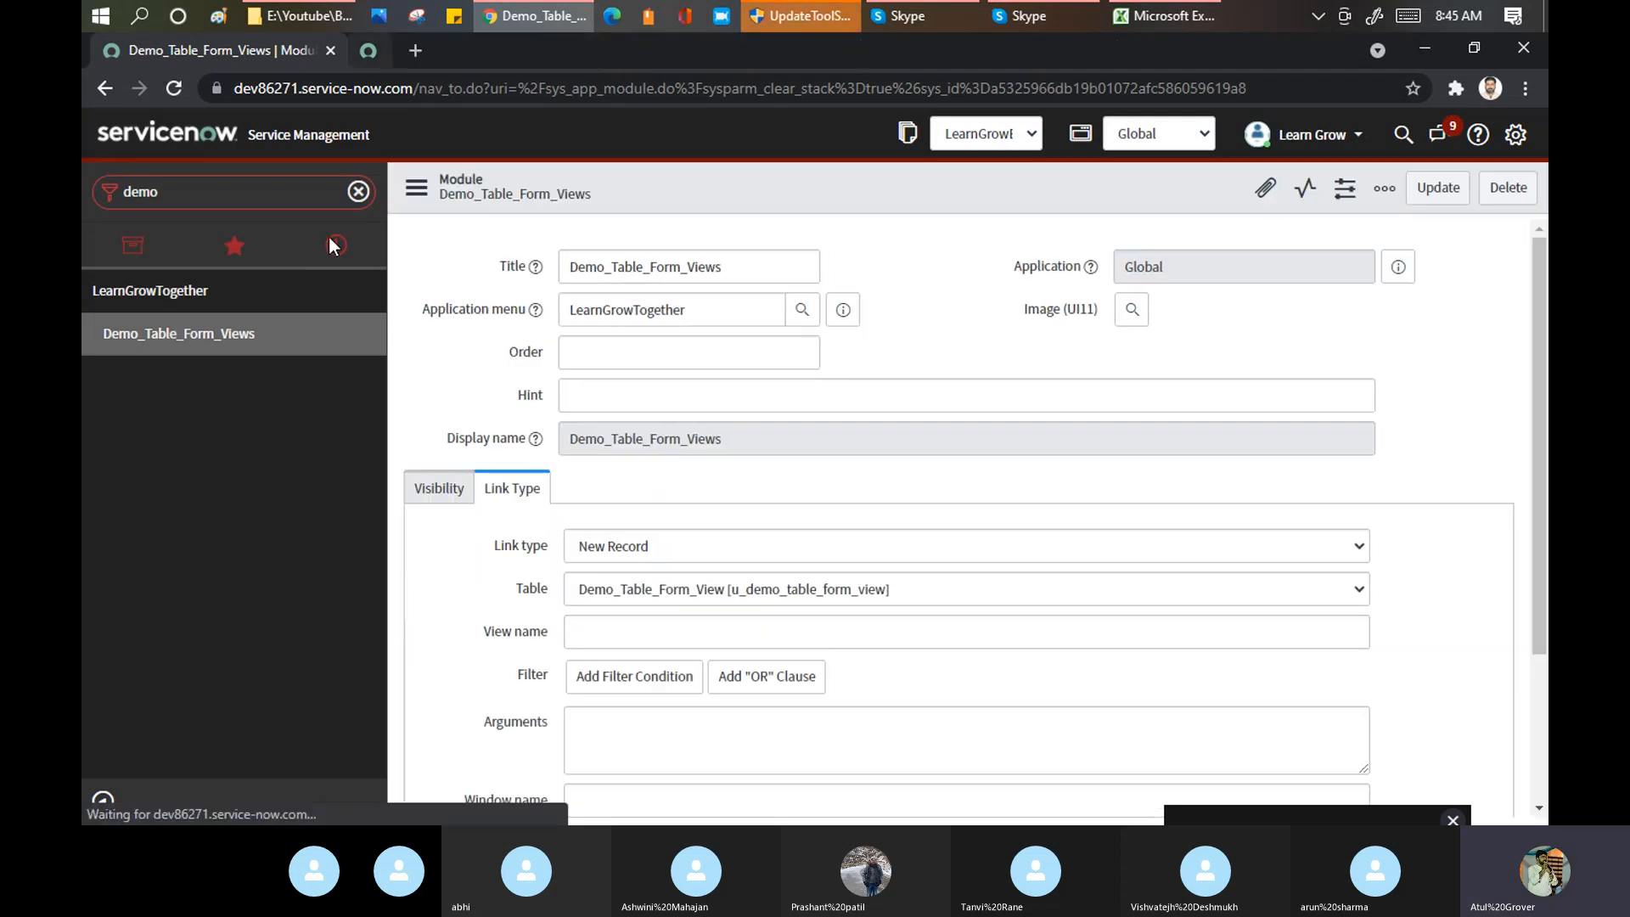
middle_click(235, 334)
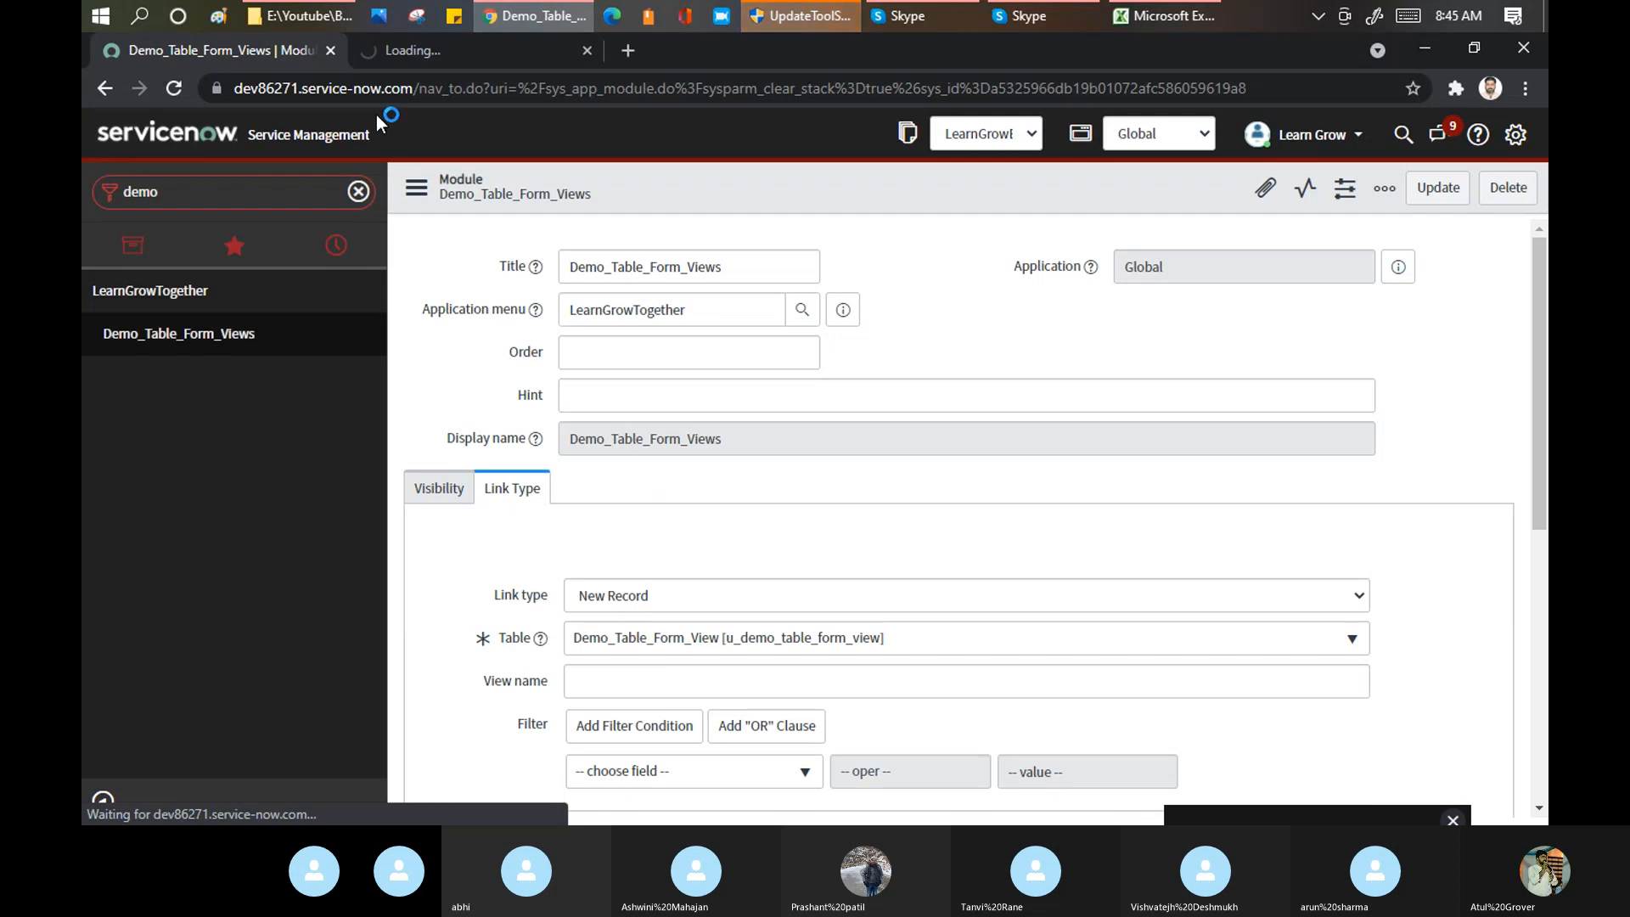
click(446, 58)
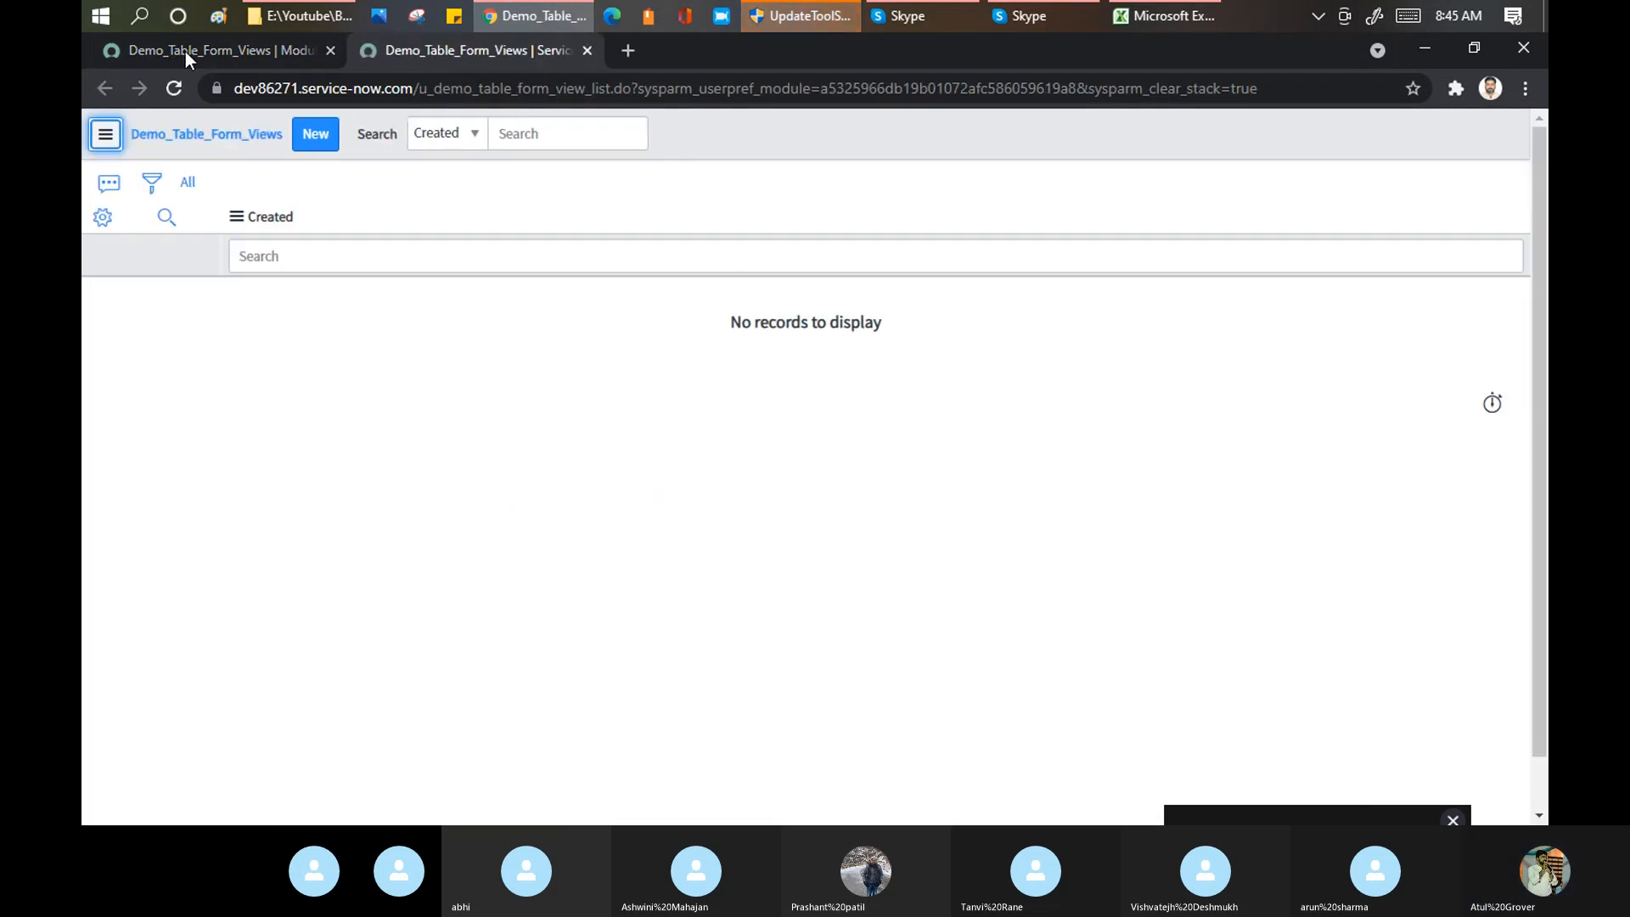
Step: Filter the navigator by "Demo", open the Demo_Table_Form_Views module in a new tab and close the old list tab
click(212, 39)
click(198, 192)
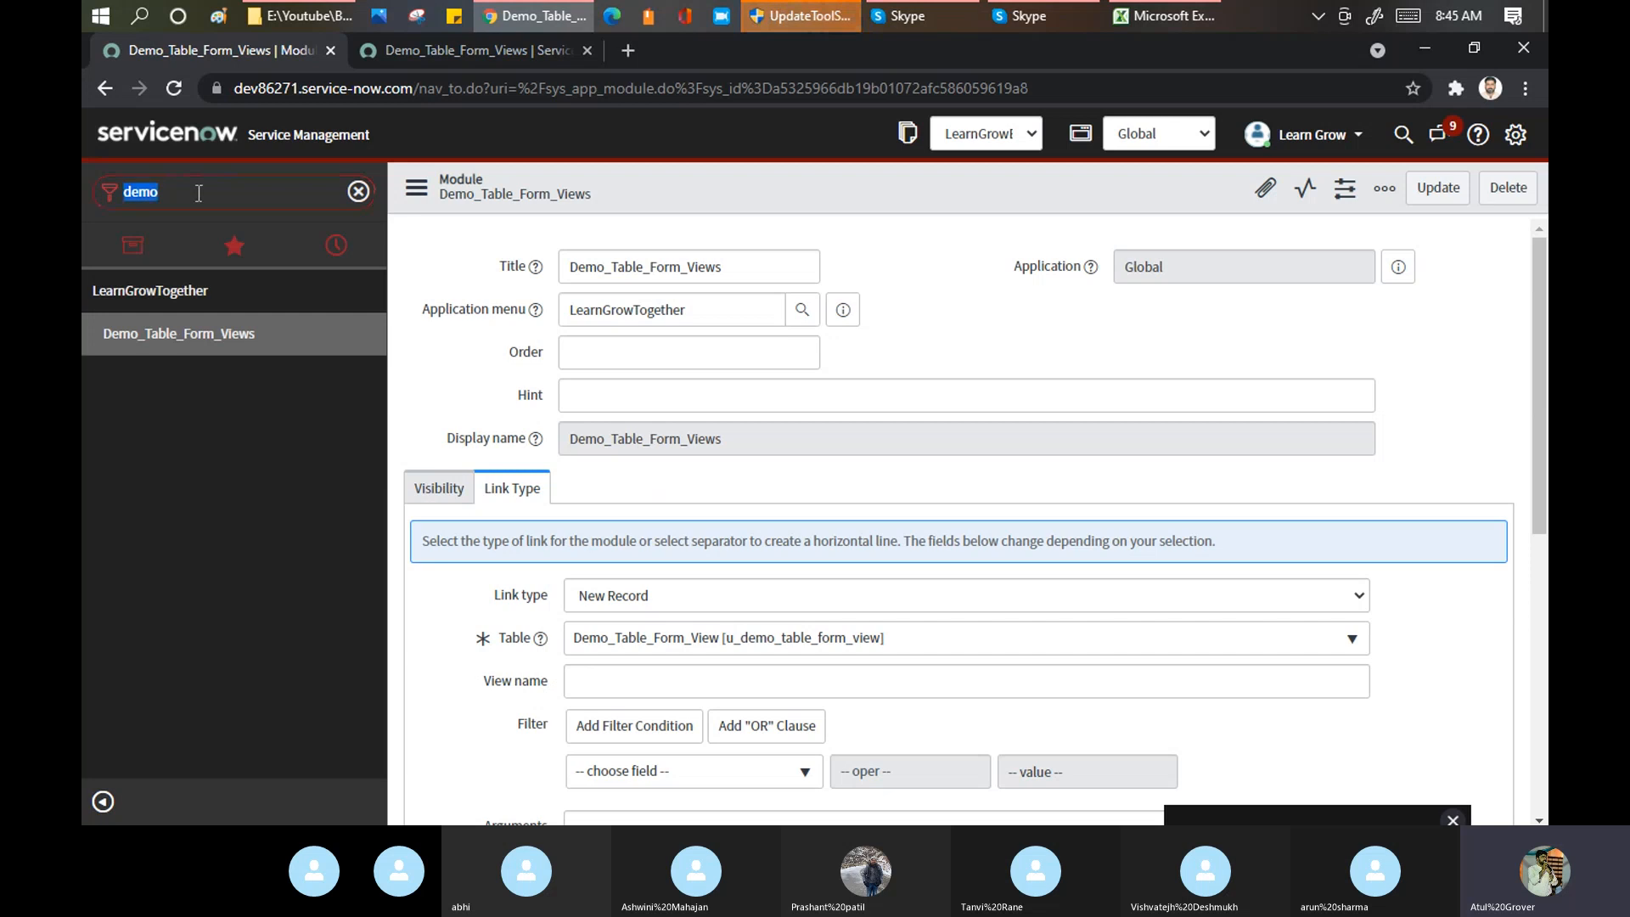
text(Demo)
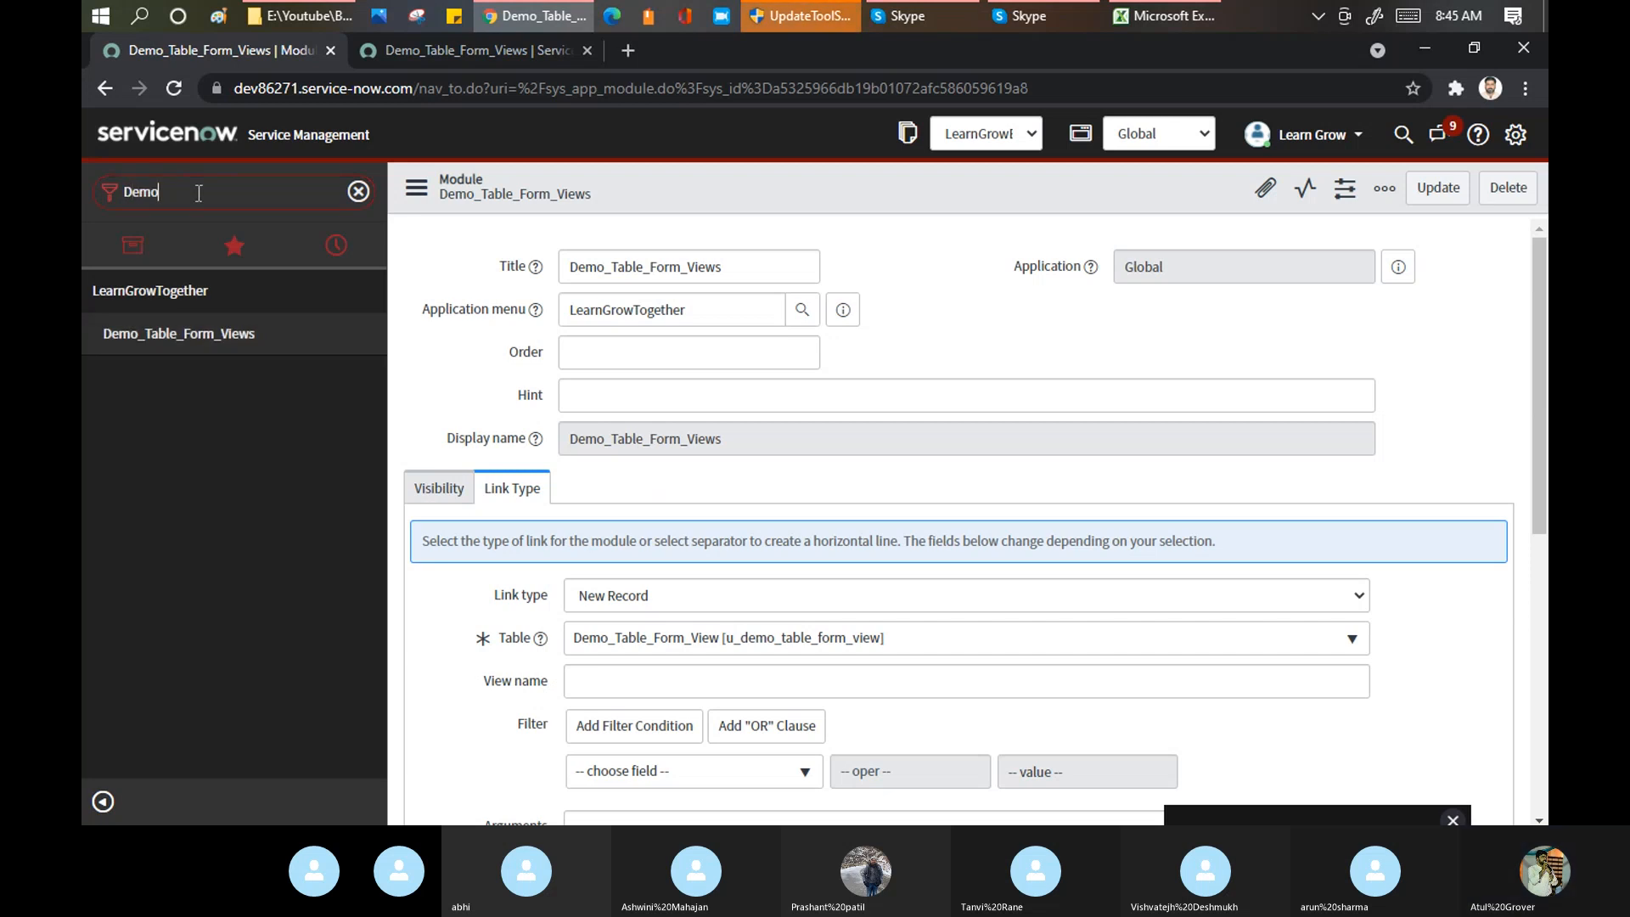
middle_click(201, 333)
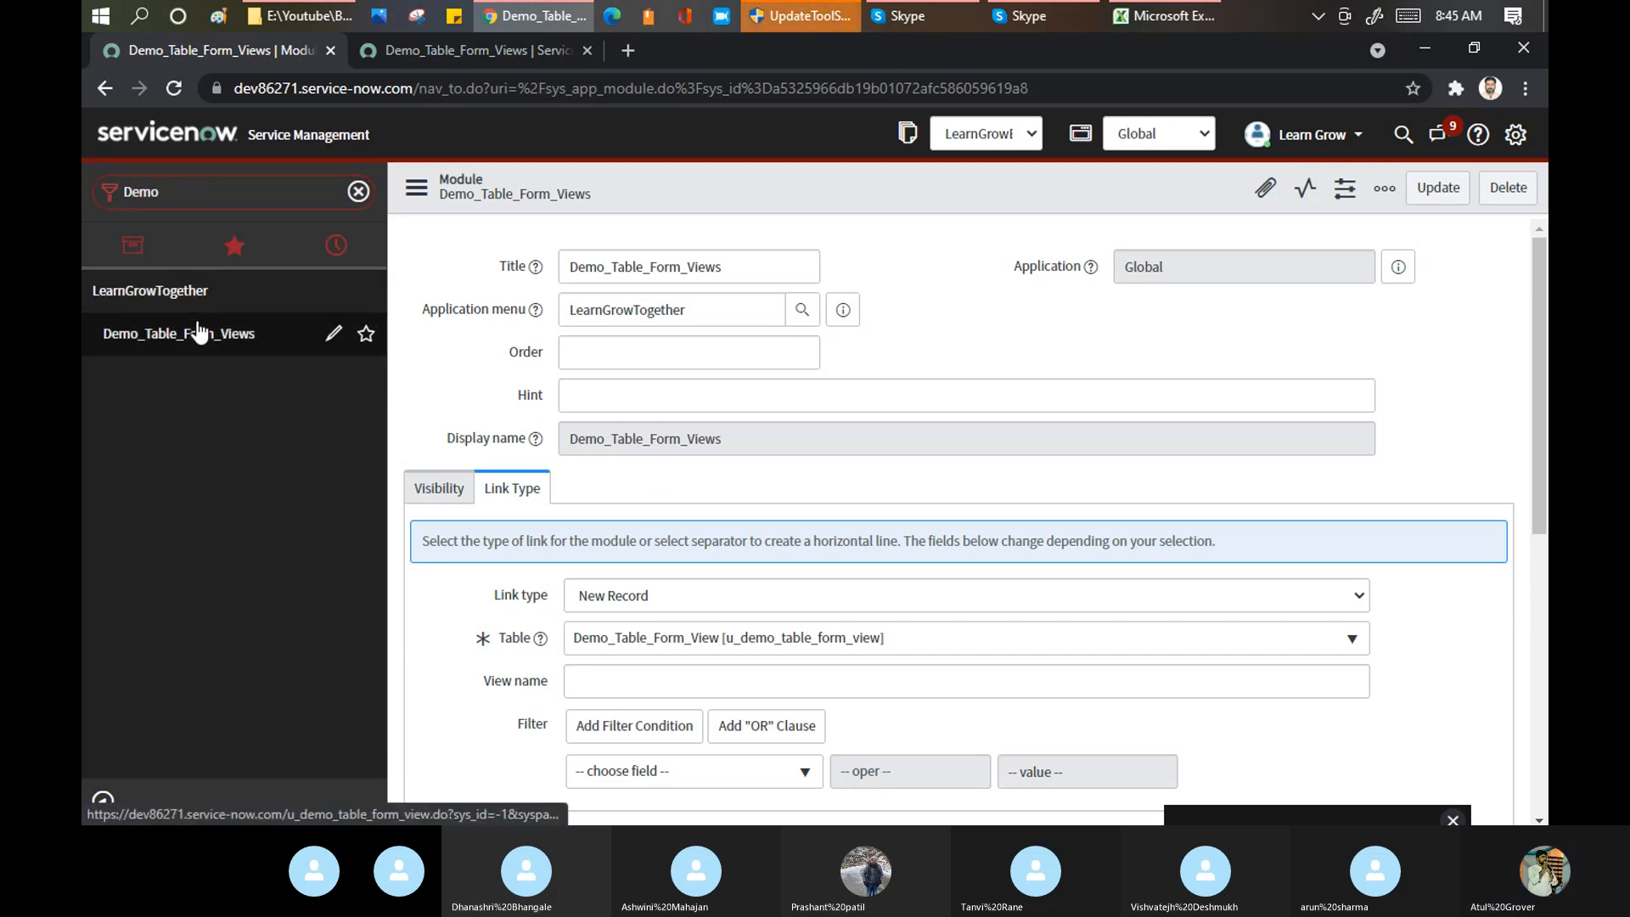
click(587, 50)
click(445, 47)
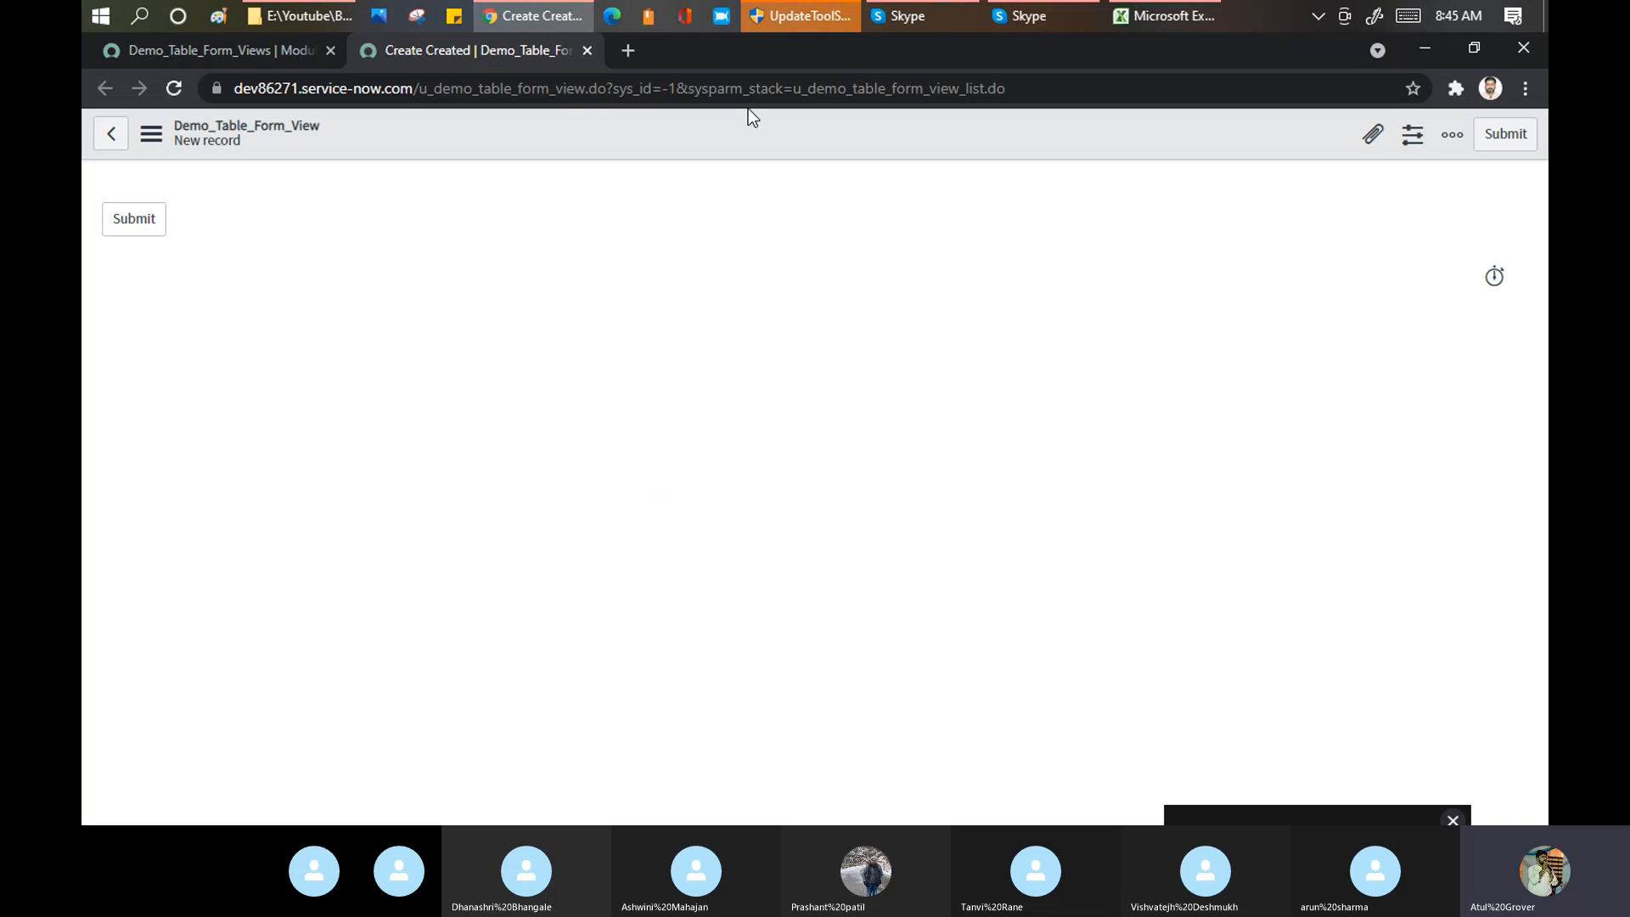
Step: Open dev86271.service-now.com/incident.do in a new tab and highlight the incident.do part of the address
click(639, 49)
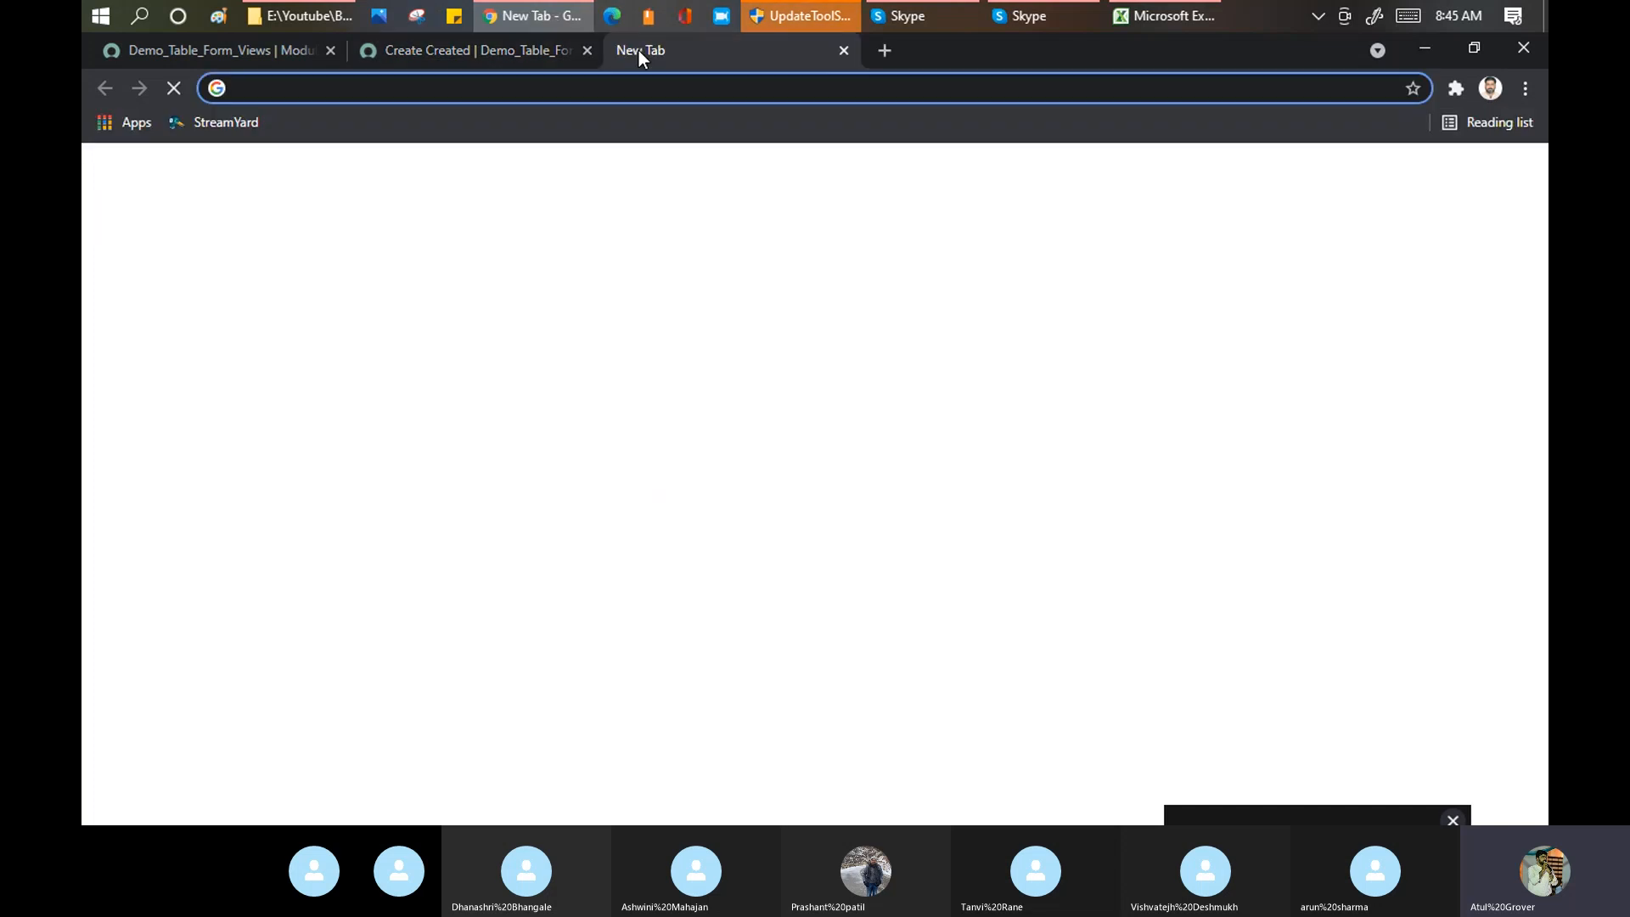
text(dev86271.service-now.com)
key(End)
text(/incide)
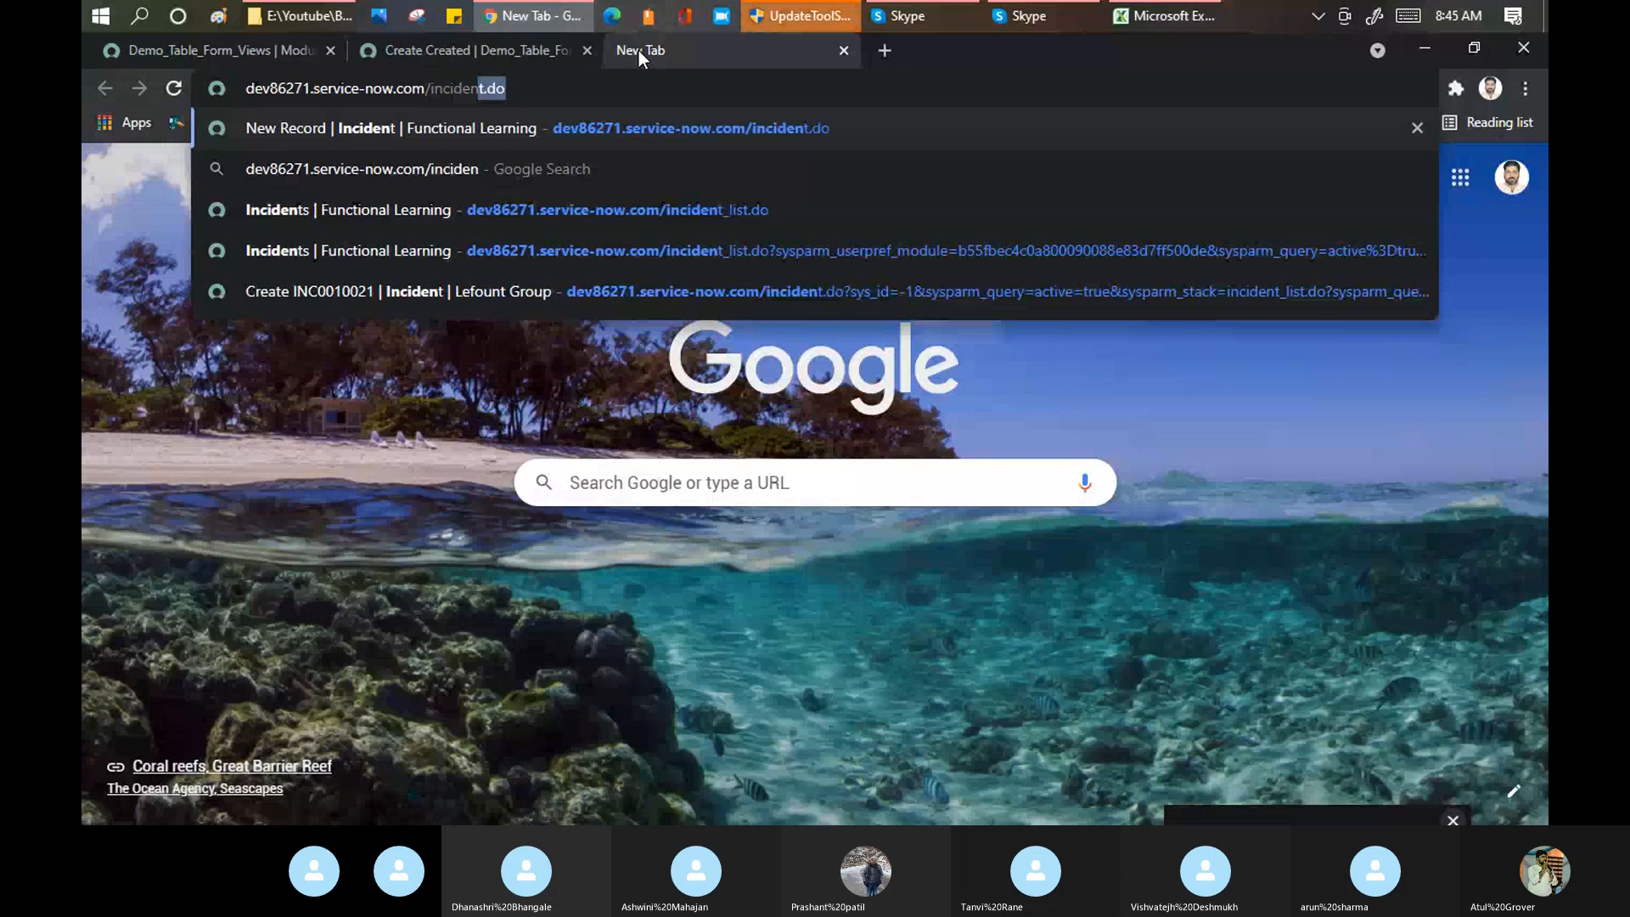
key(Return)
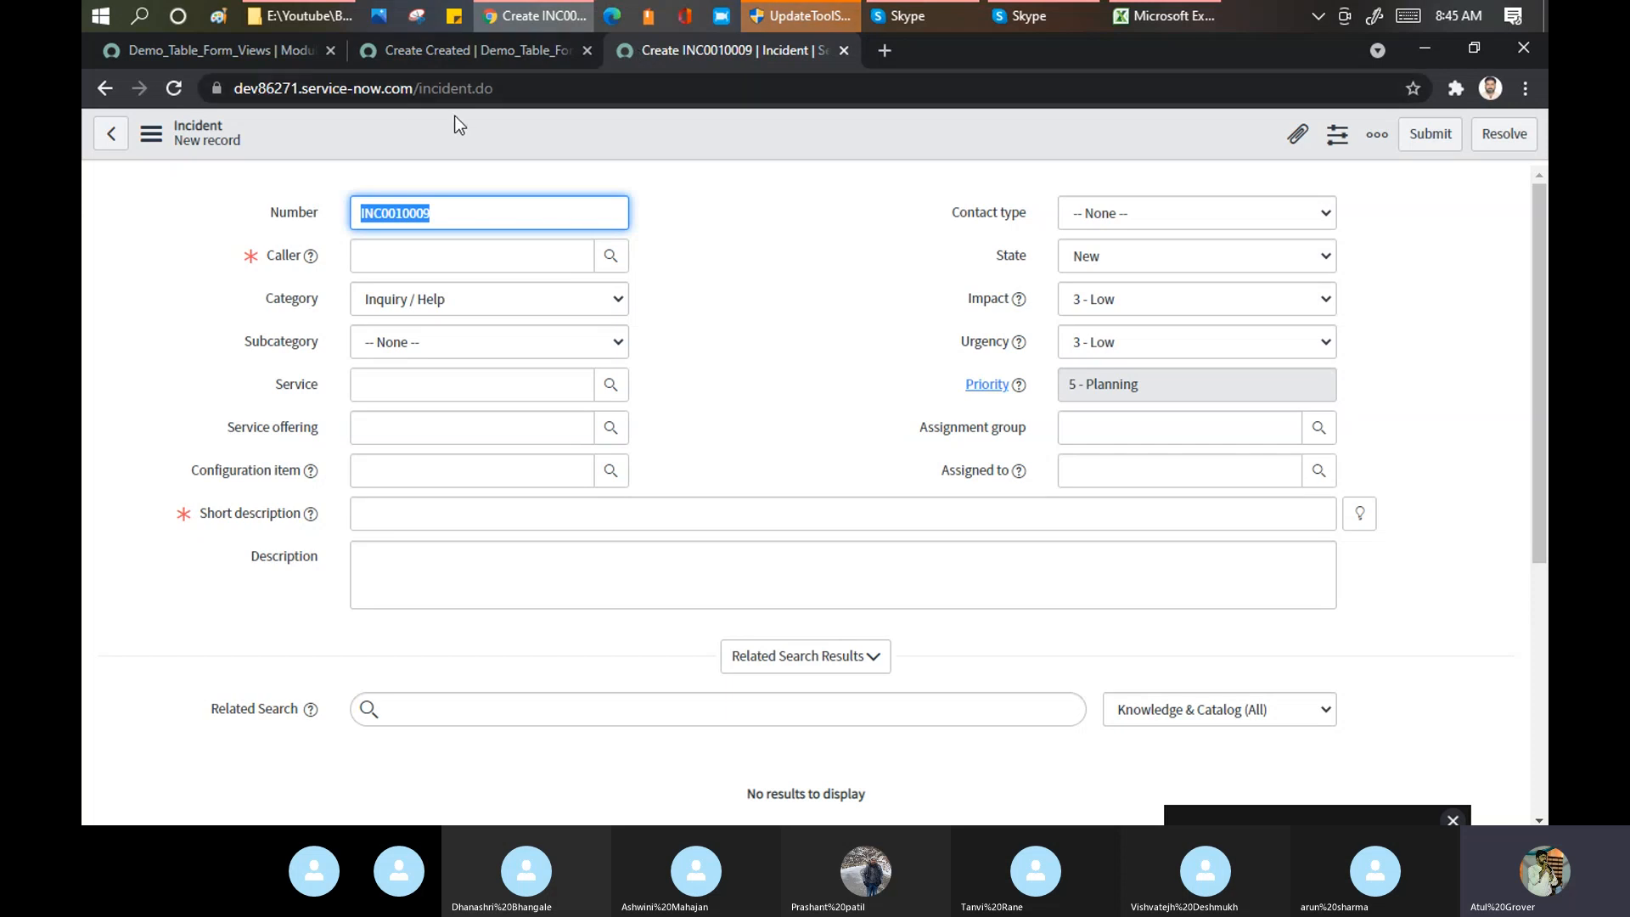
click(420, 87)
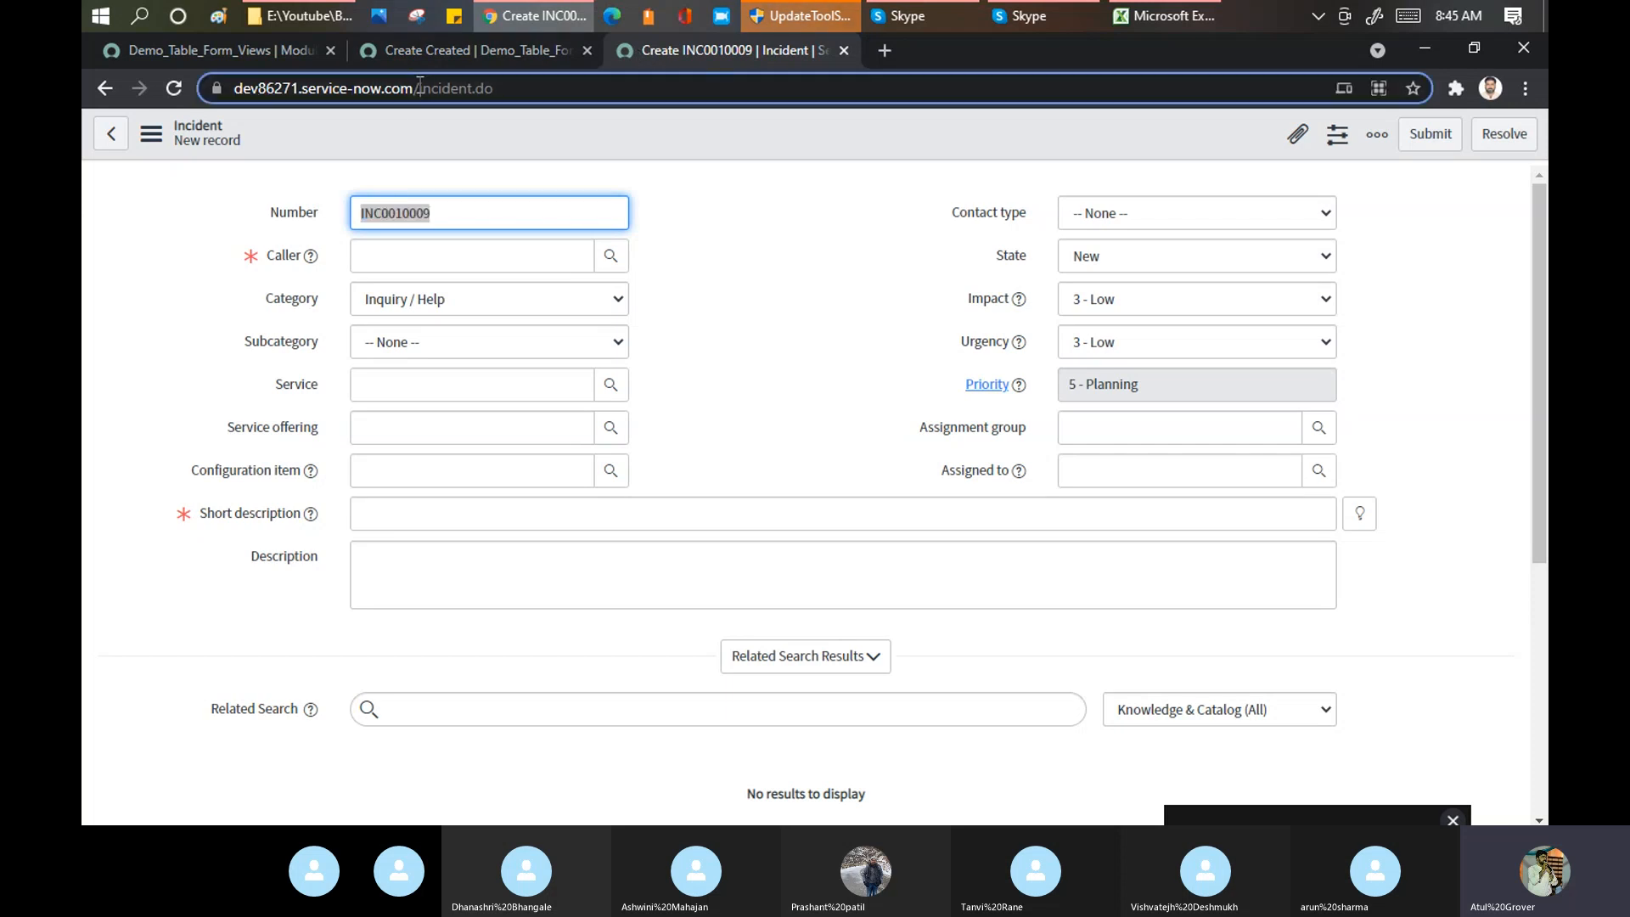
double_click(501, 89)
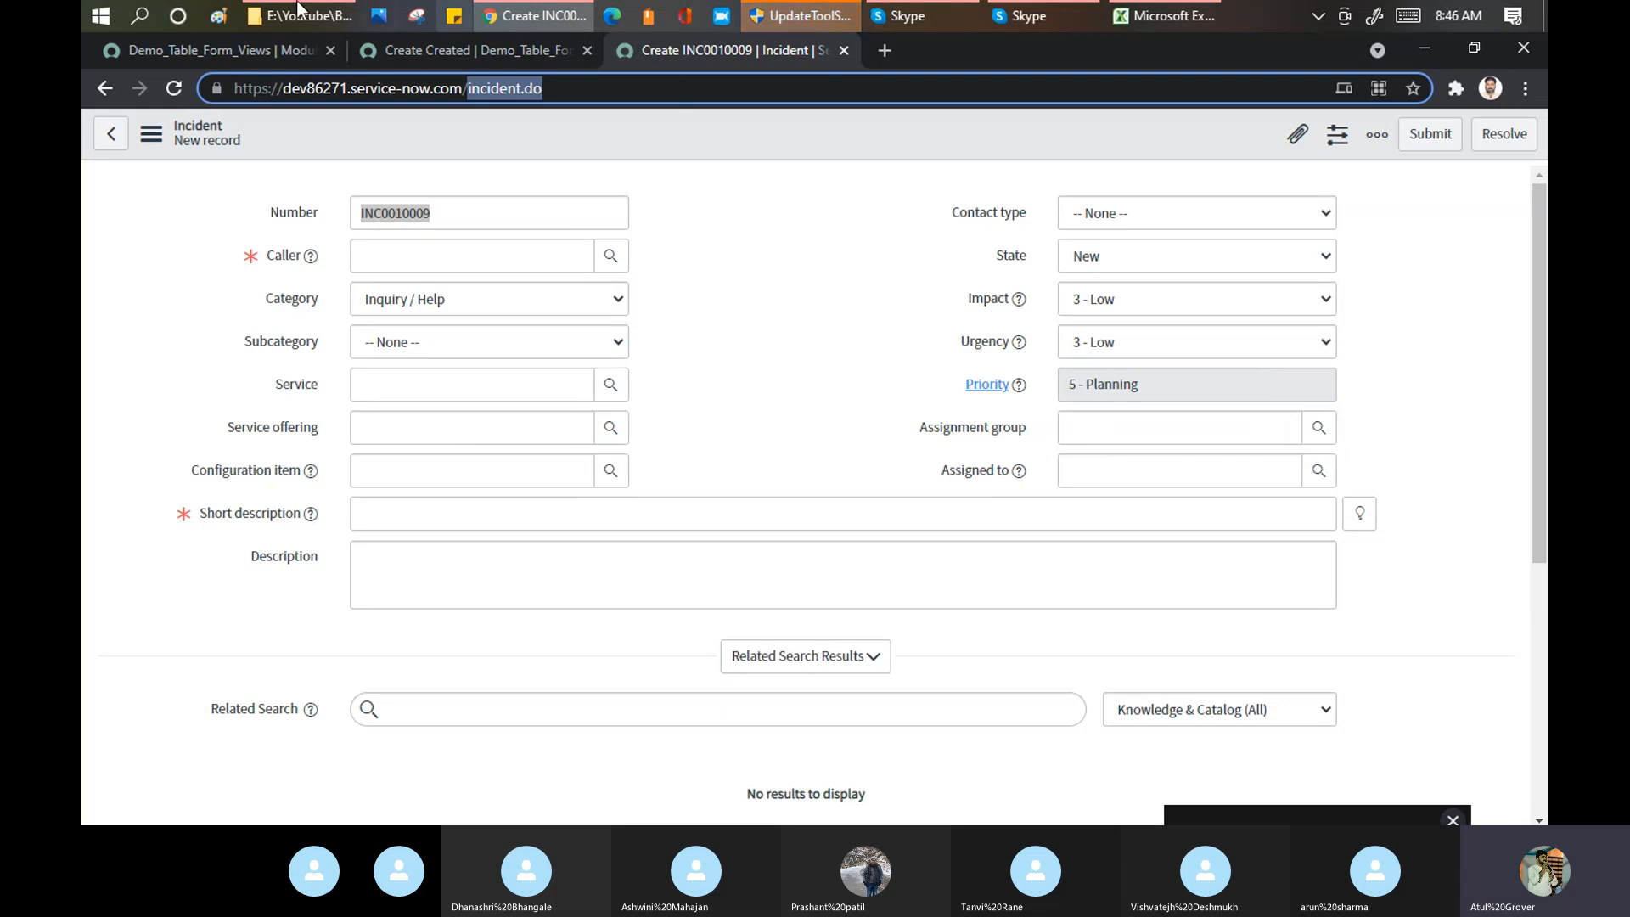
Step: Return to the Demo_Table_Form_View new record form and open its table configuration at the list of columns
click(225, 49)
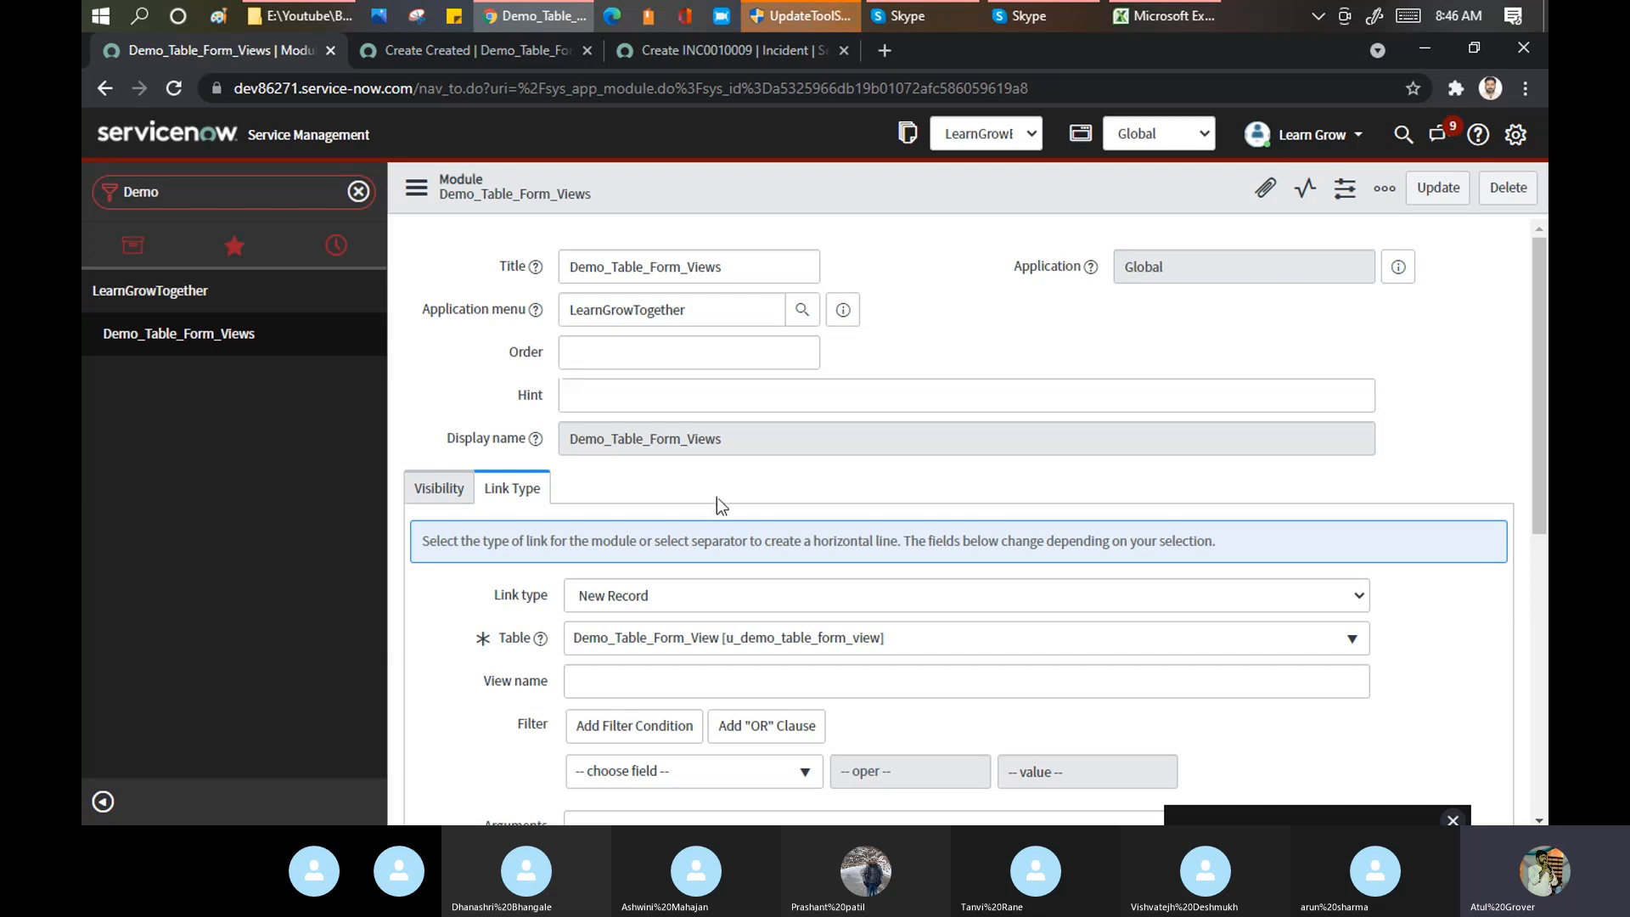
click(263, 333)
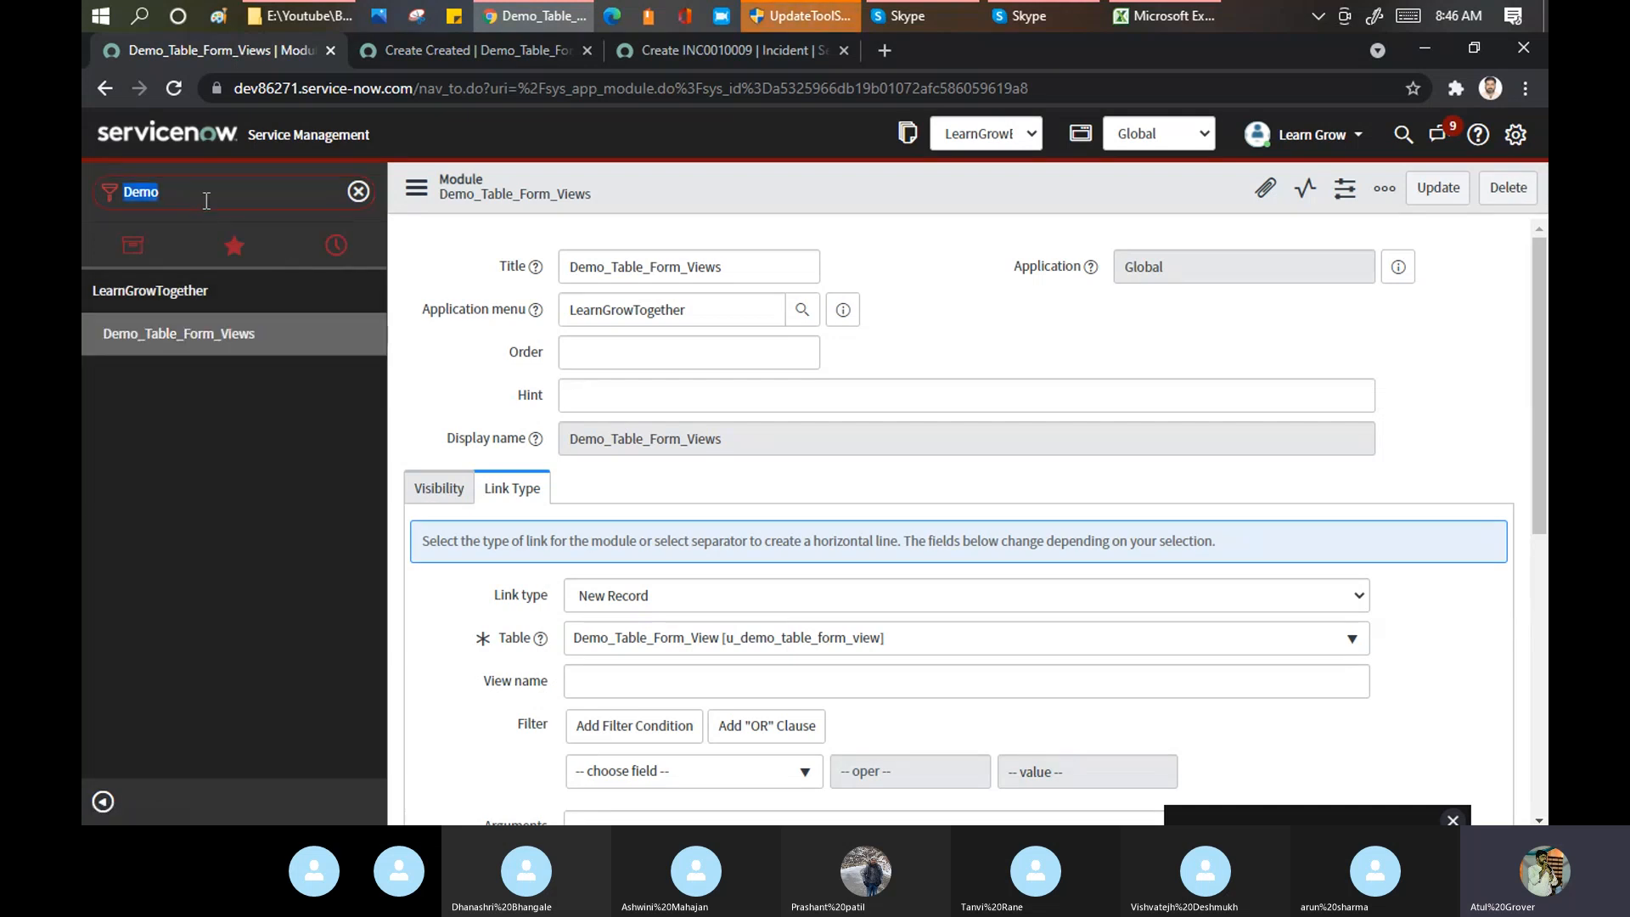
click(470, 53)
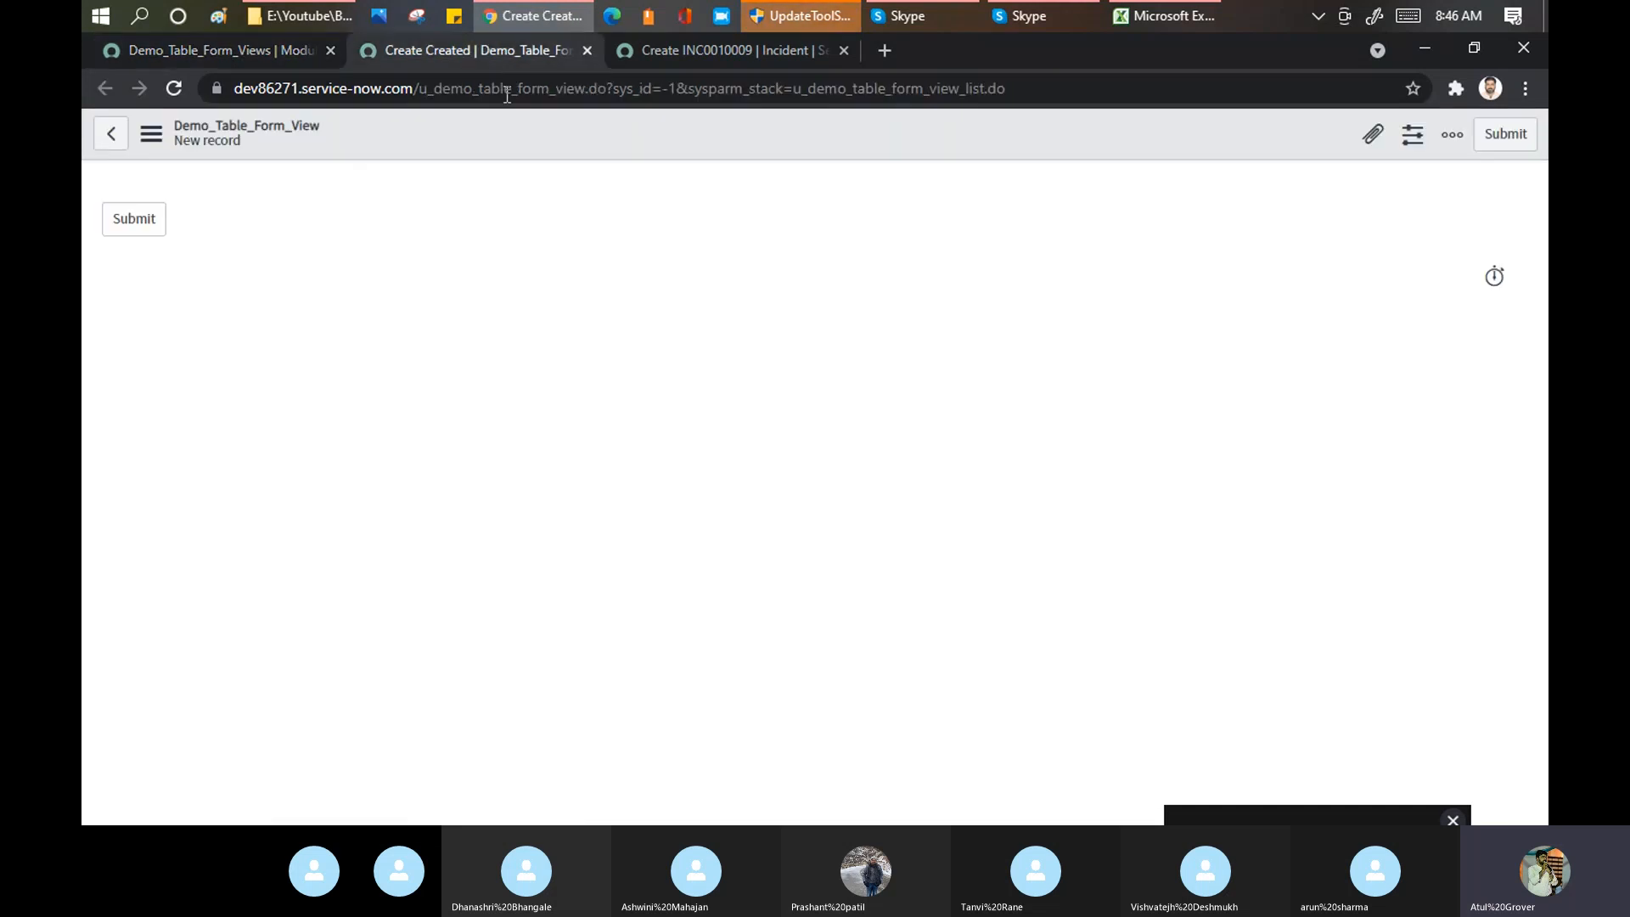
right_click(582, 130)
mouse_move(698, 178)
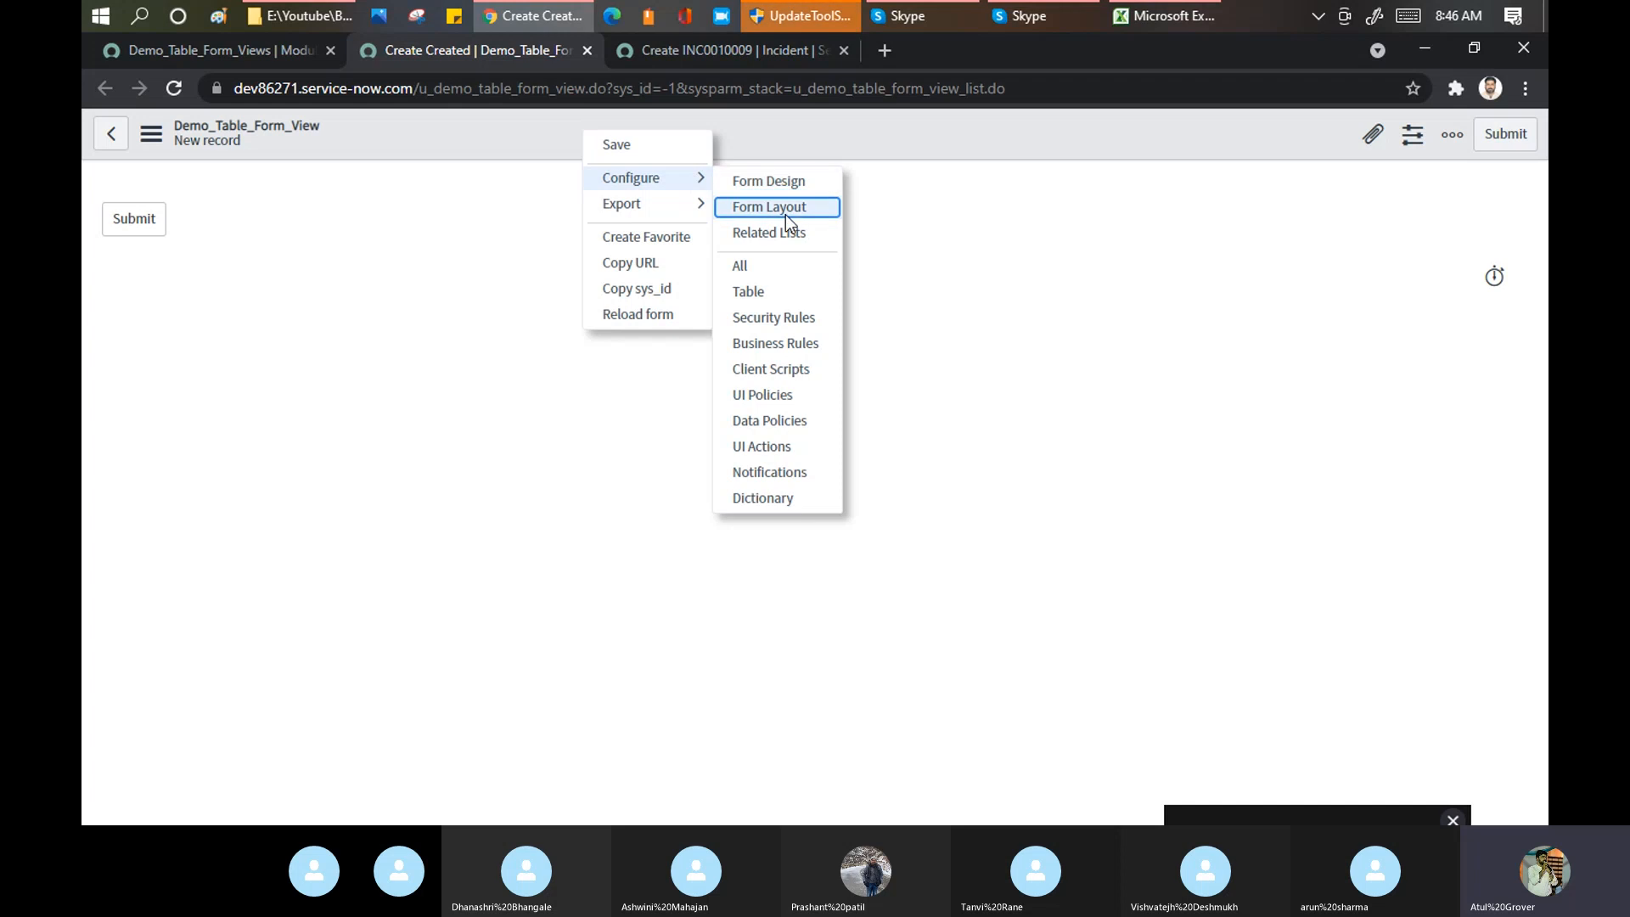
click(749, 293)
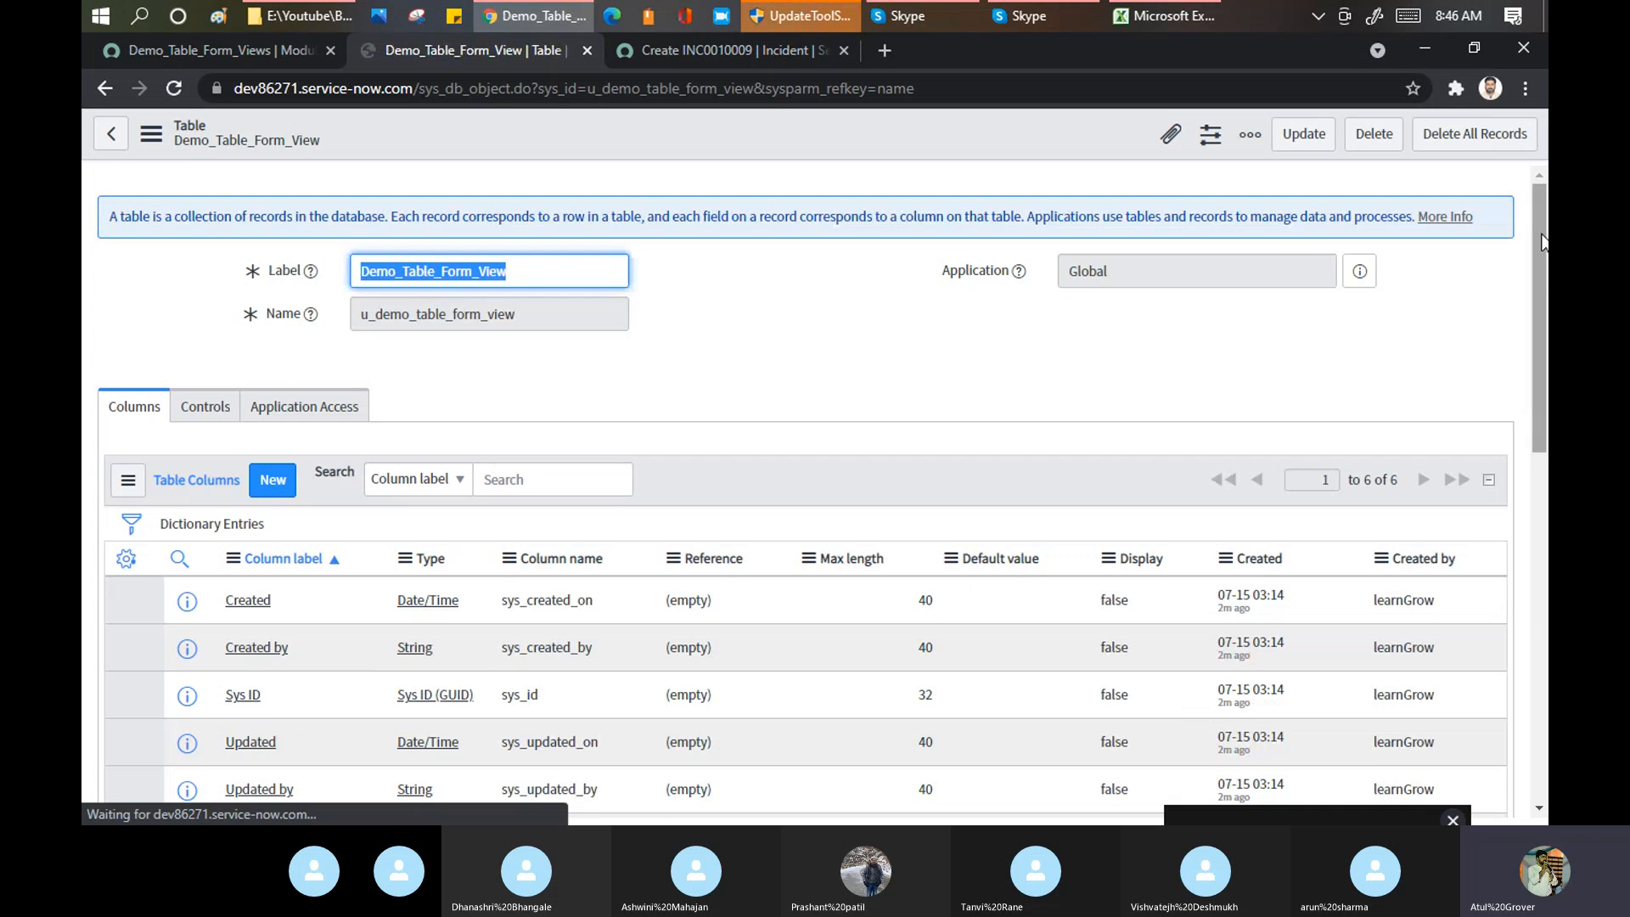
drag(1541, 242, 1540, 308)
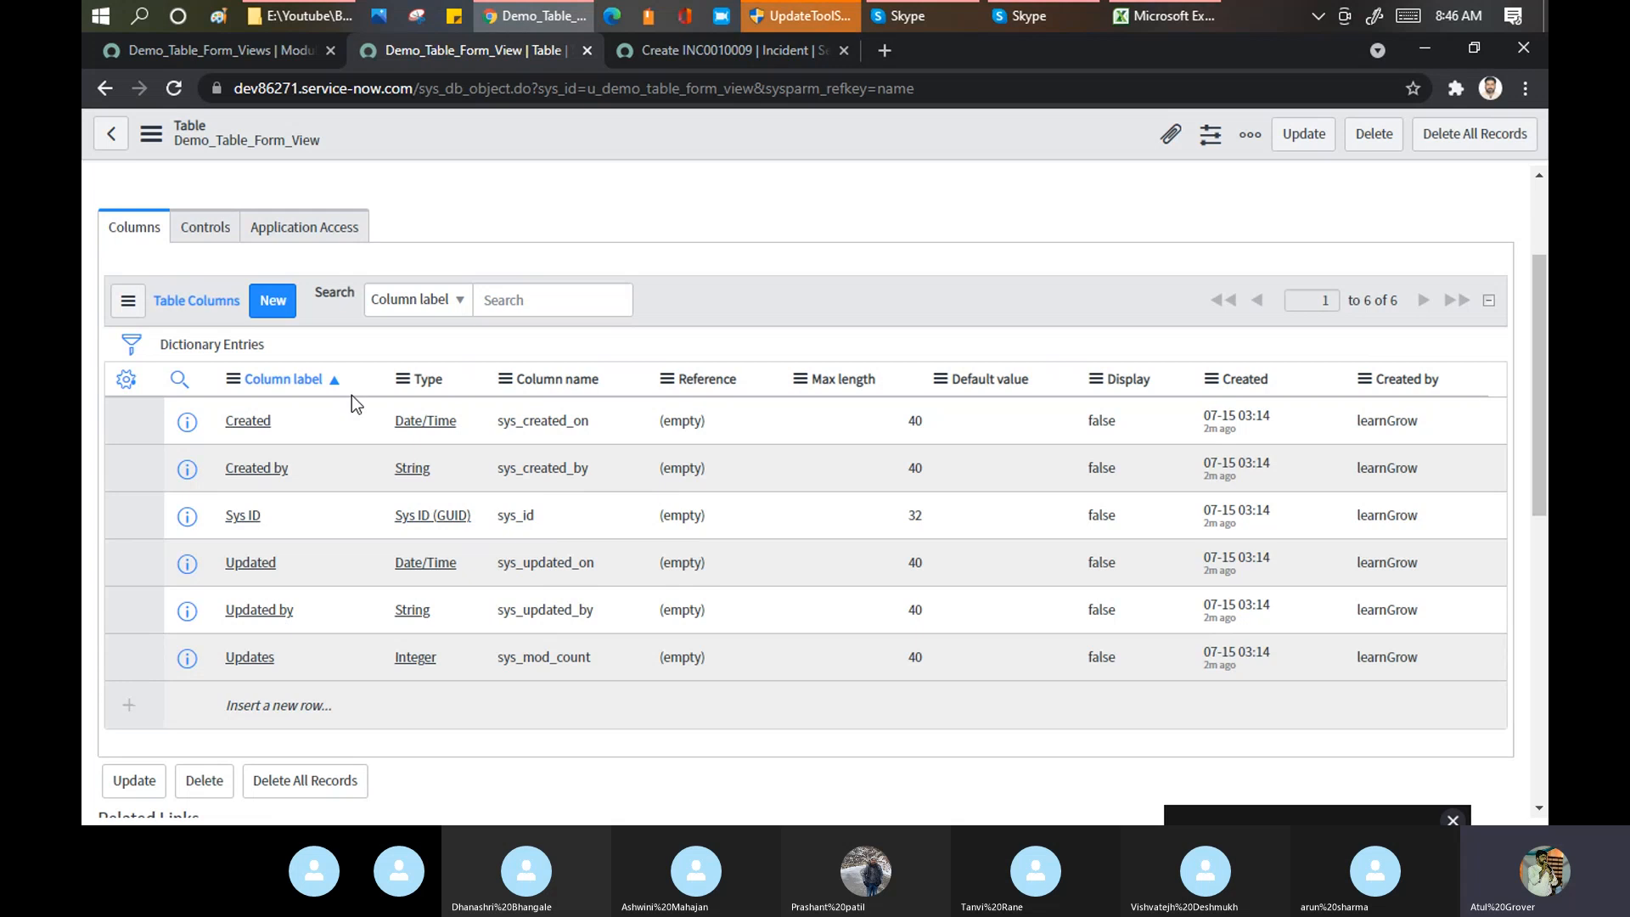
Step: Add a String column labelled First Name with a max length of 20 to the Demo_Table_Form_View table and submit it
click(272, 302)
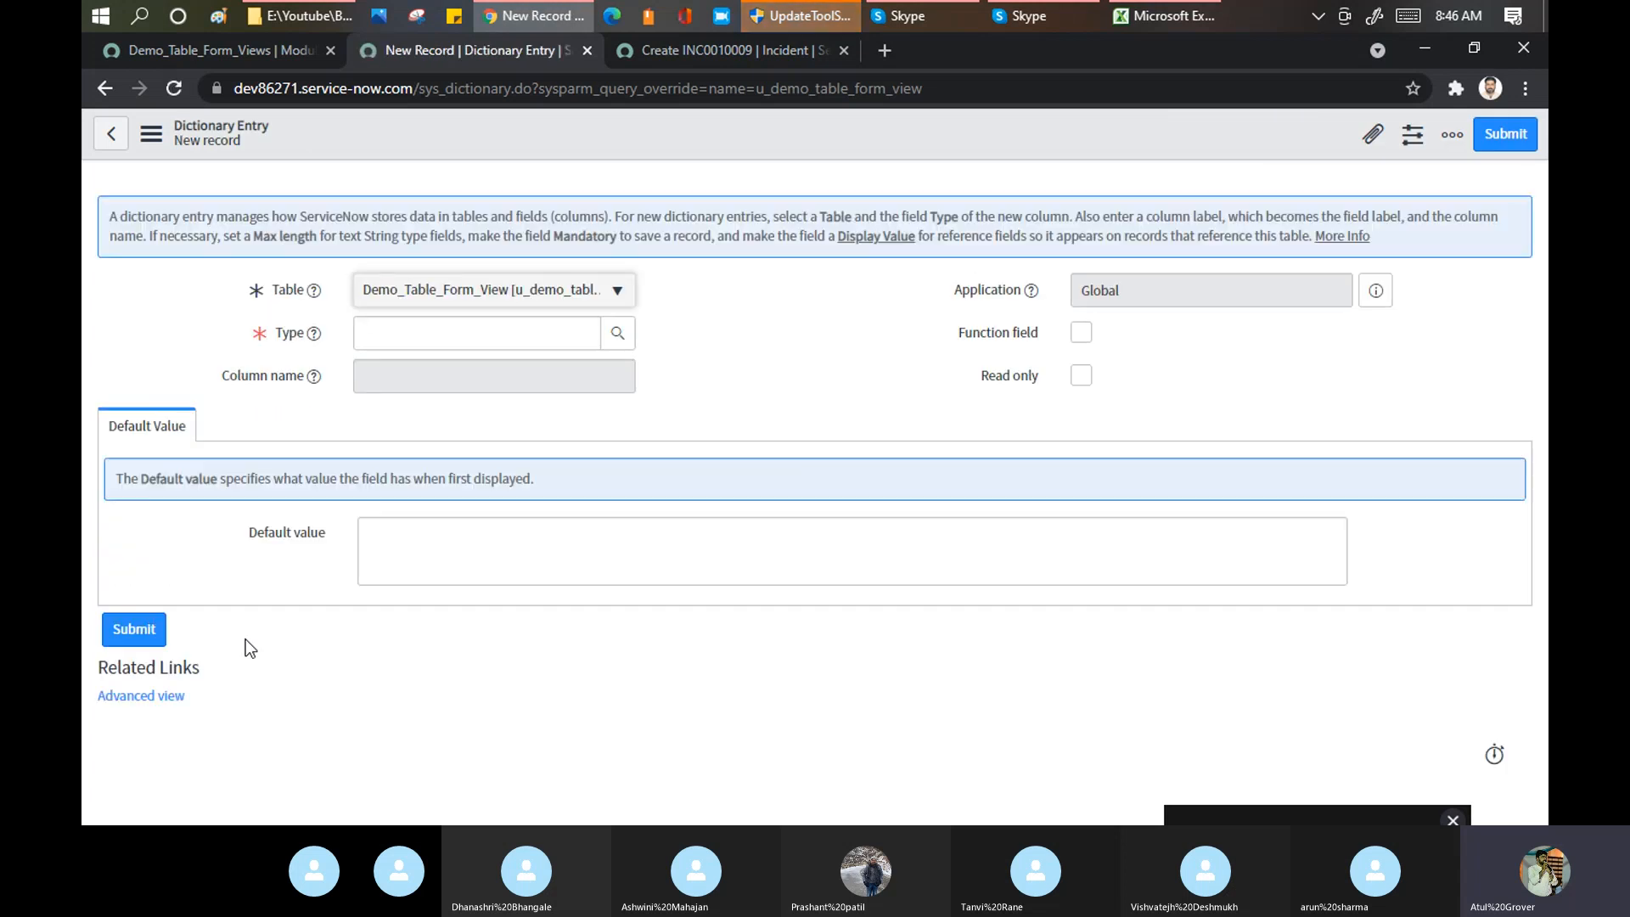
click(523, 337)
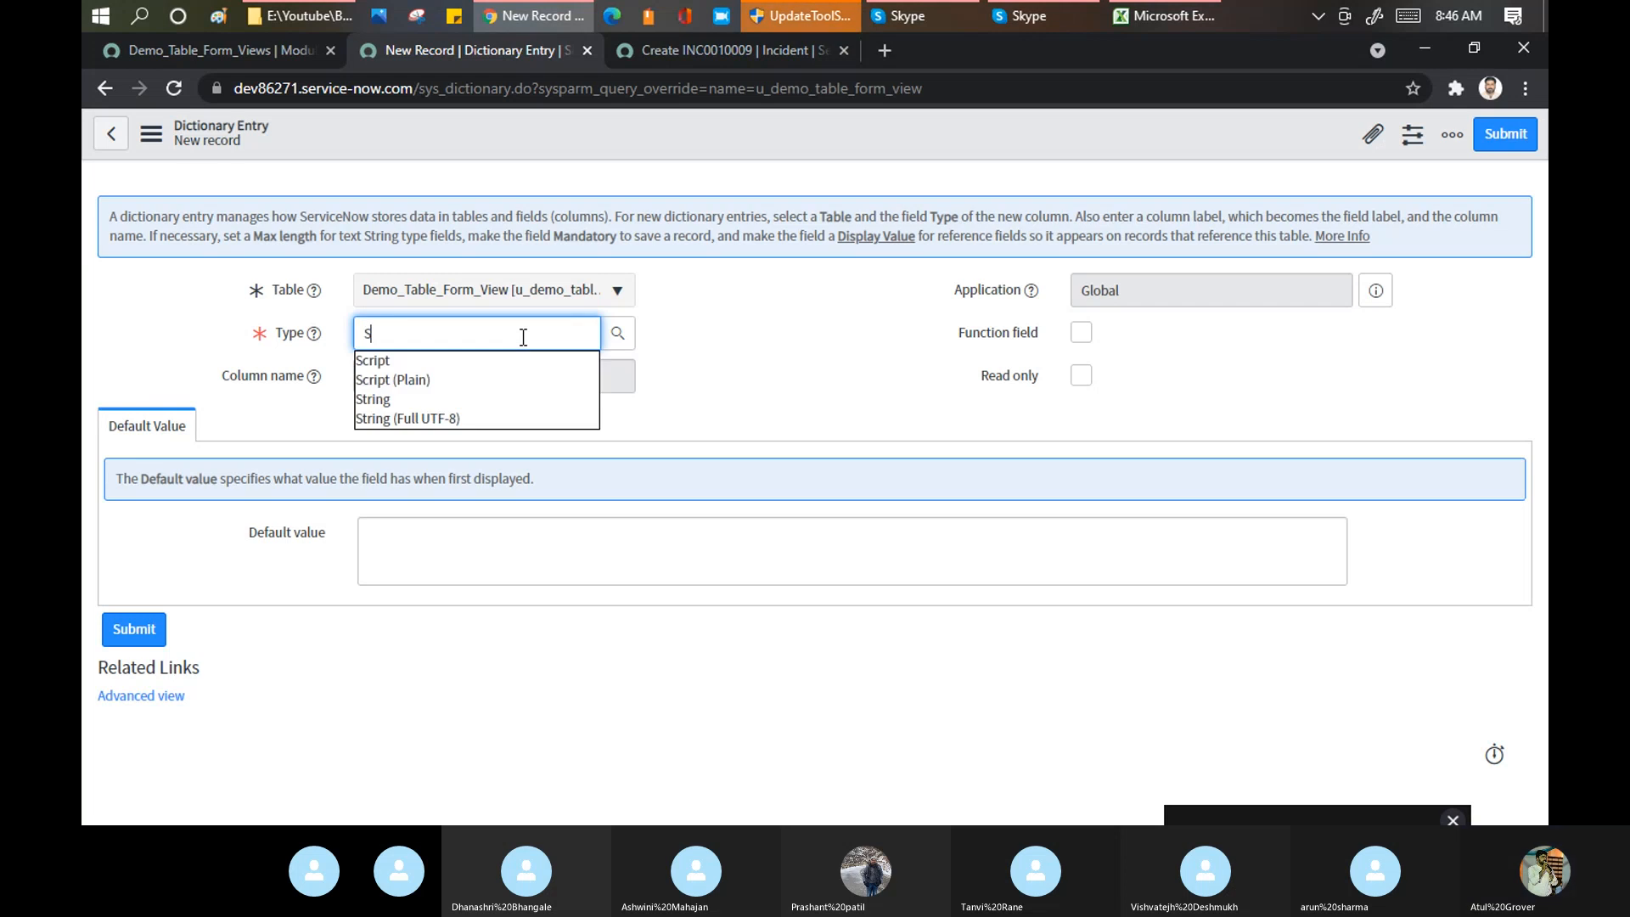
click(404, 399)
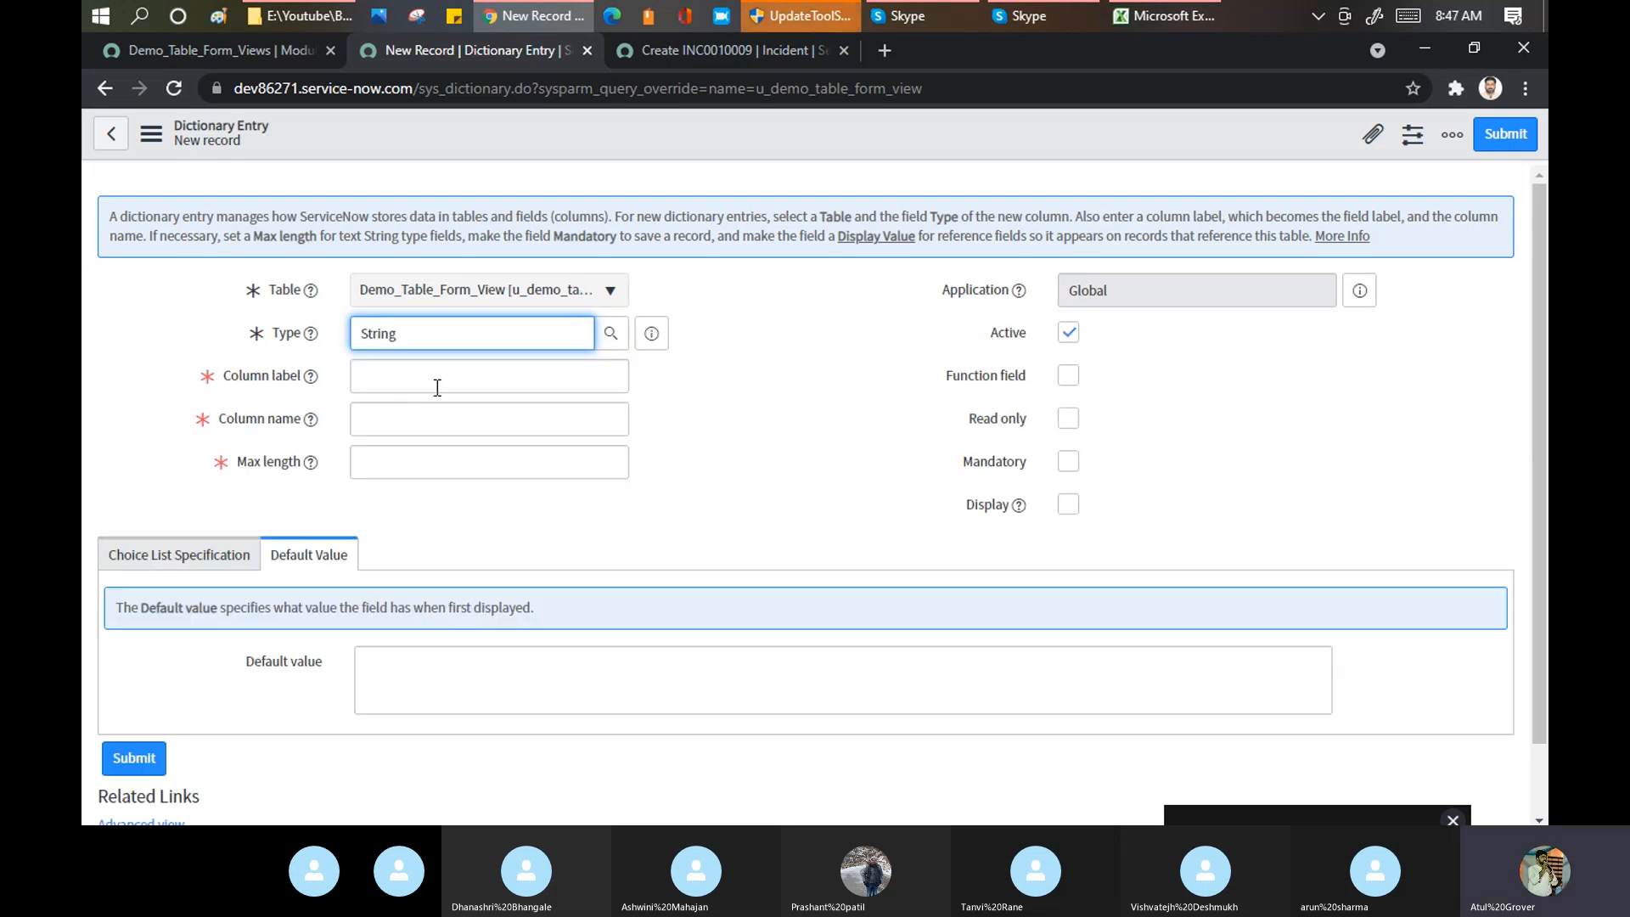
click(439, 385)
text(F)
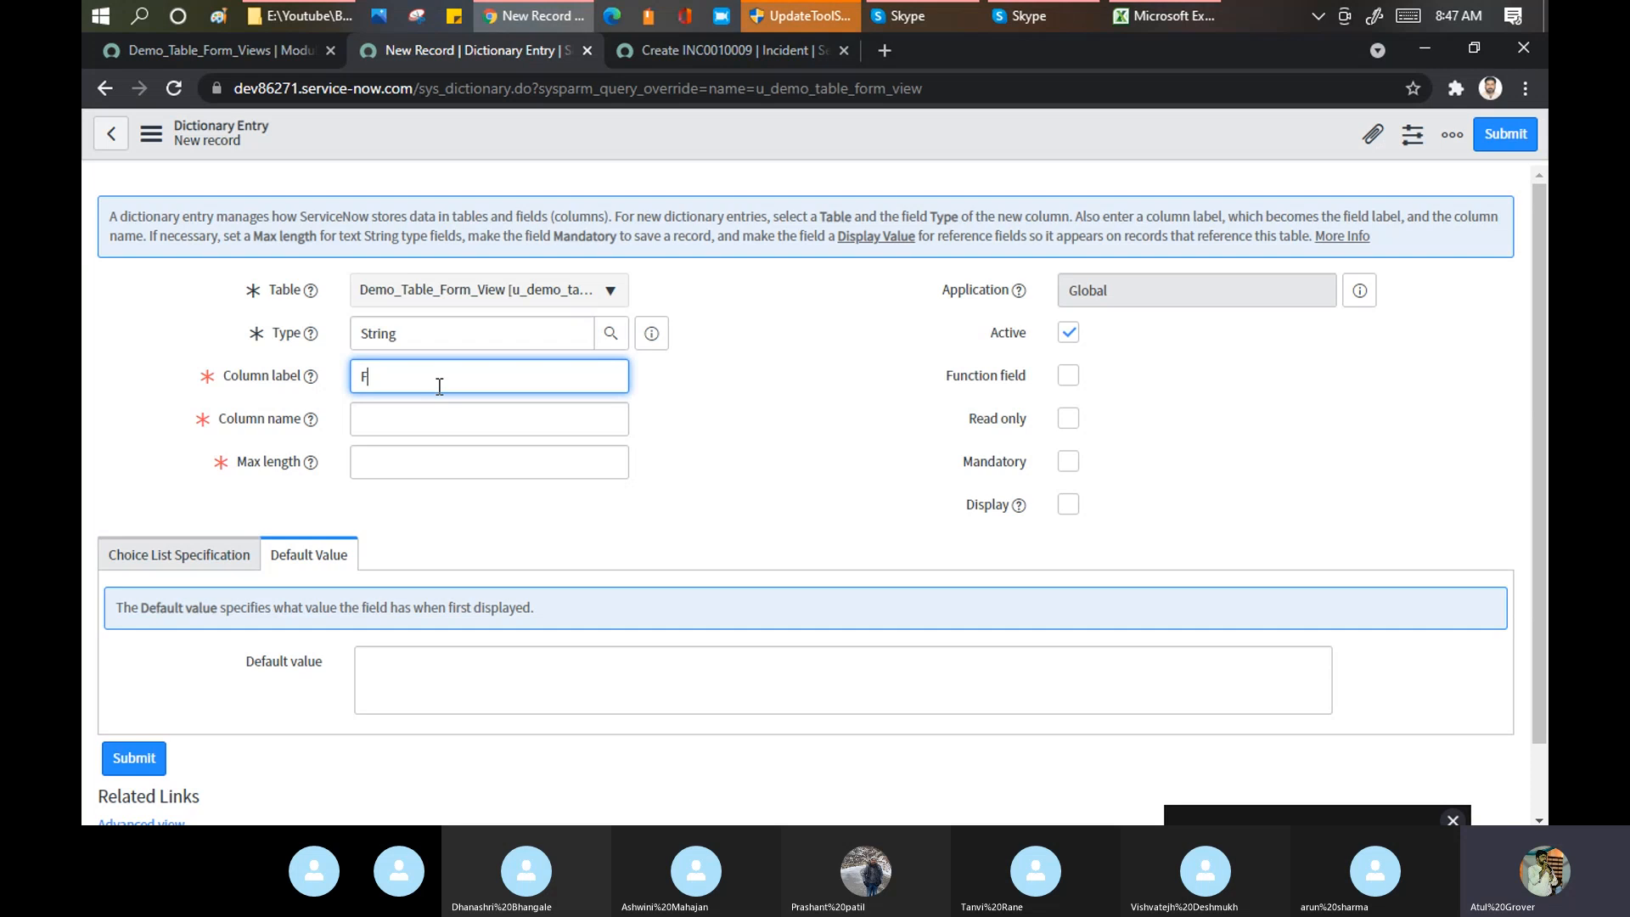
text(irst Name)
key(Tab)
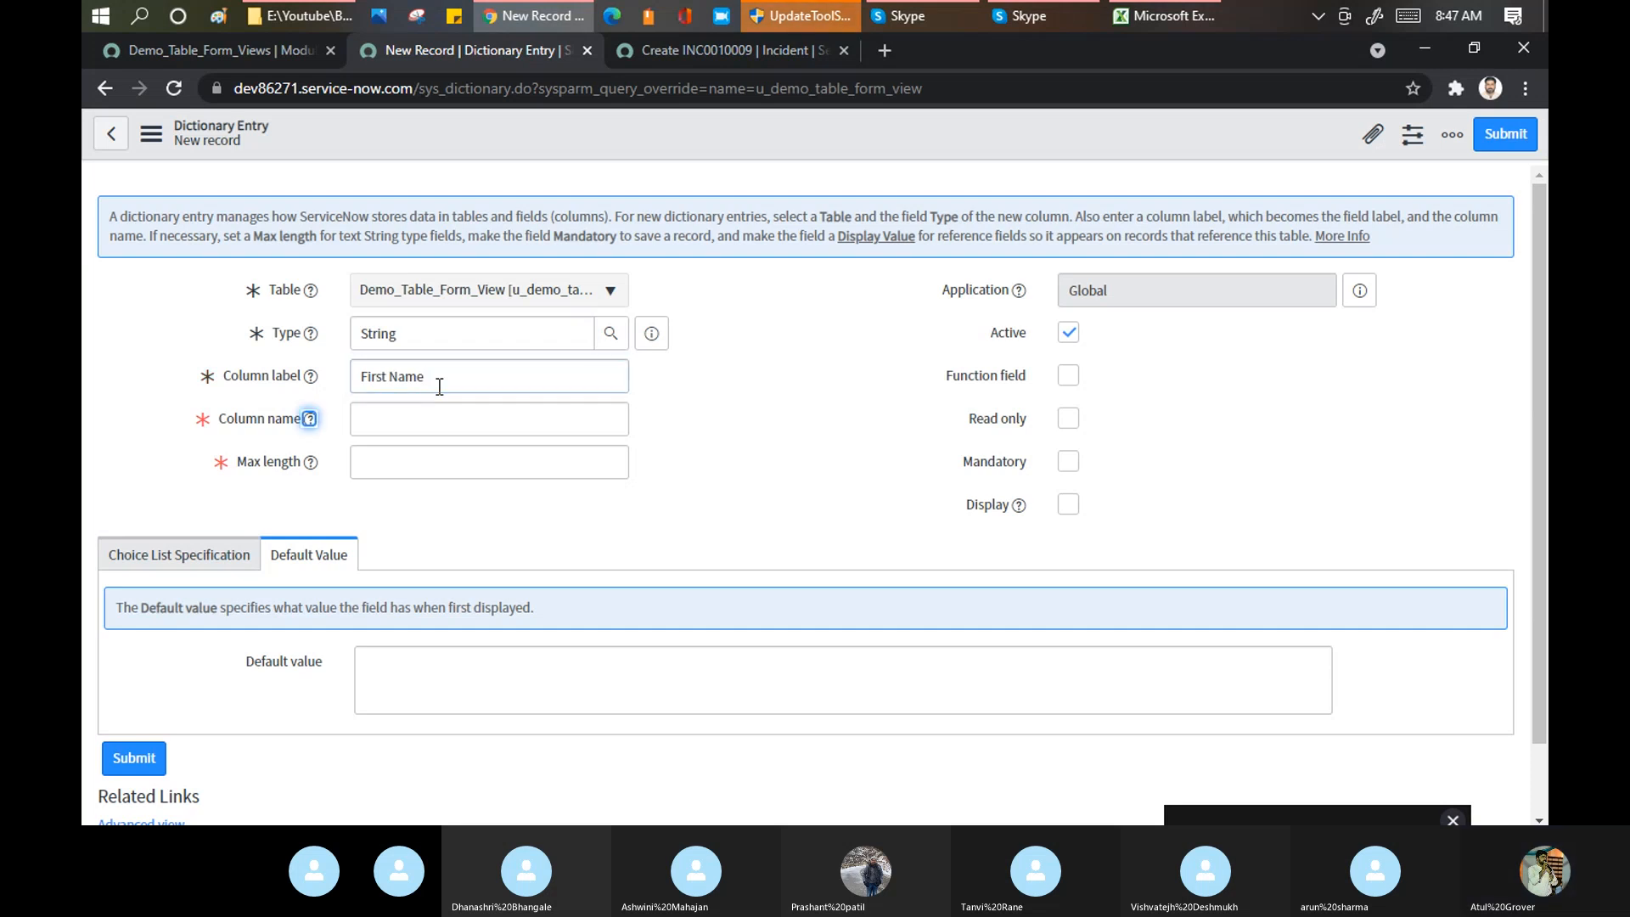
click(457, 472)
text(20)
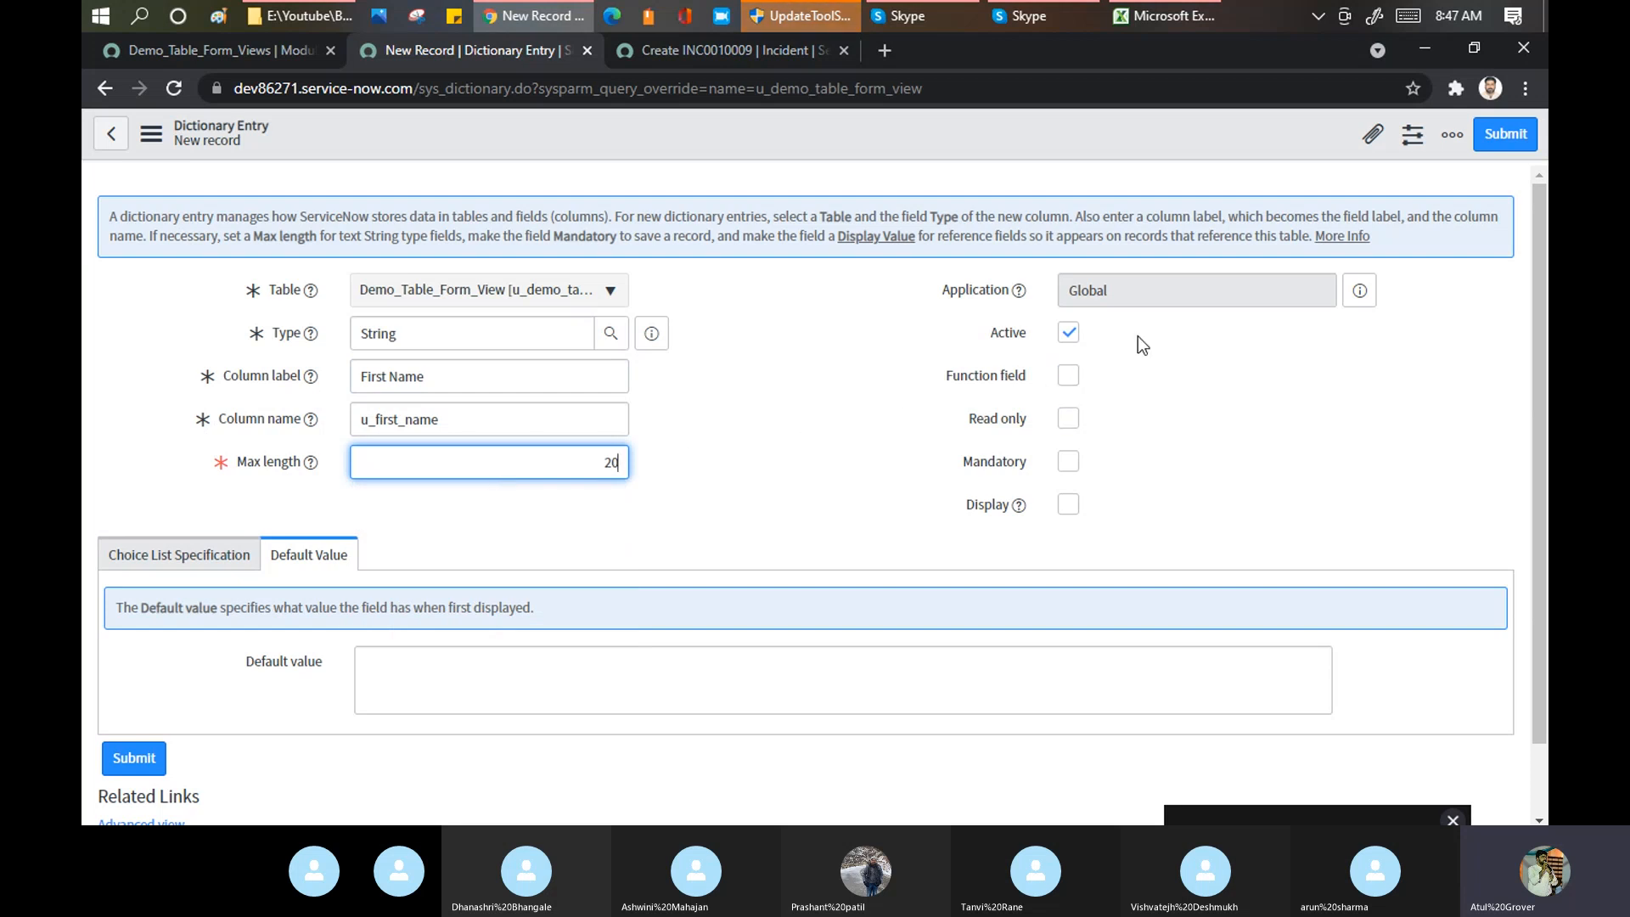
click(1505, 134)
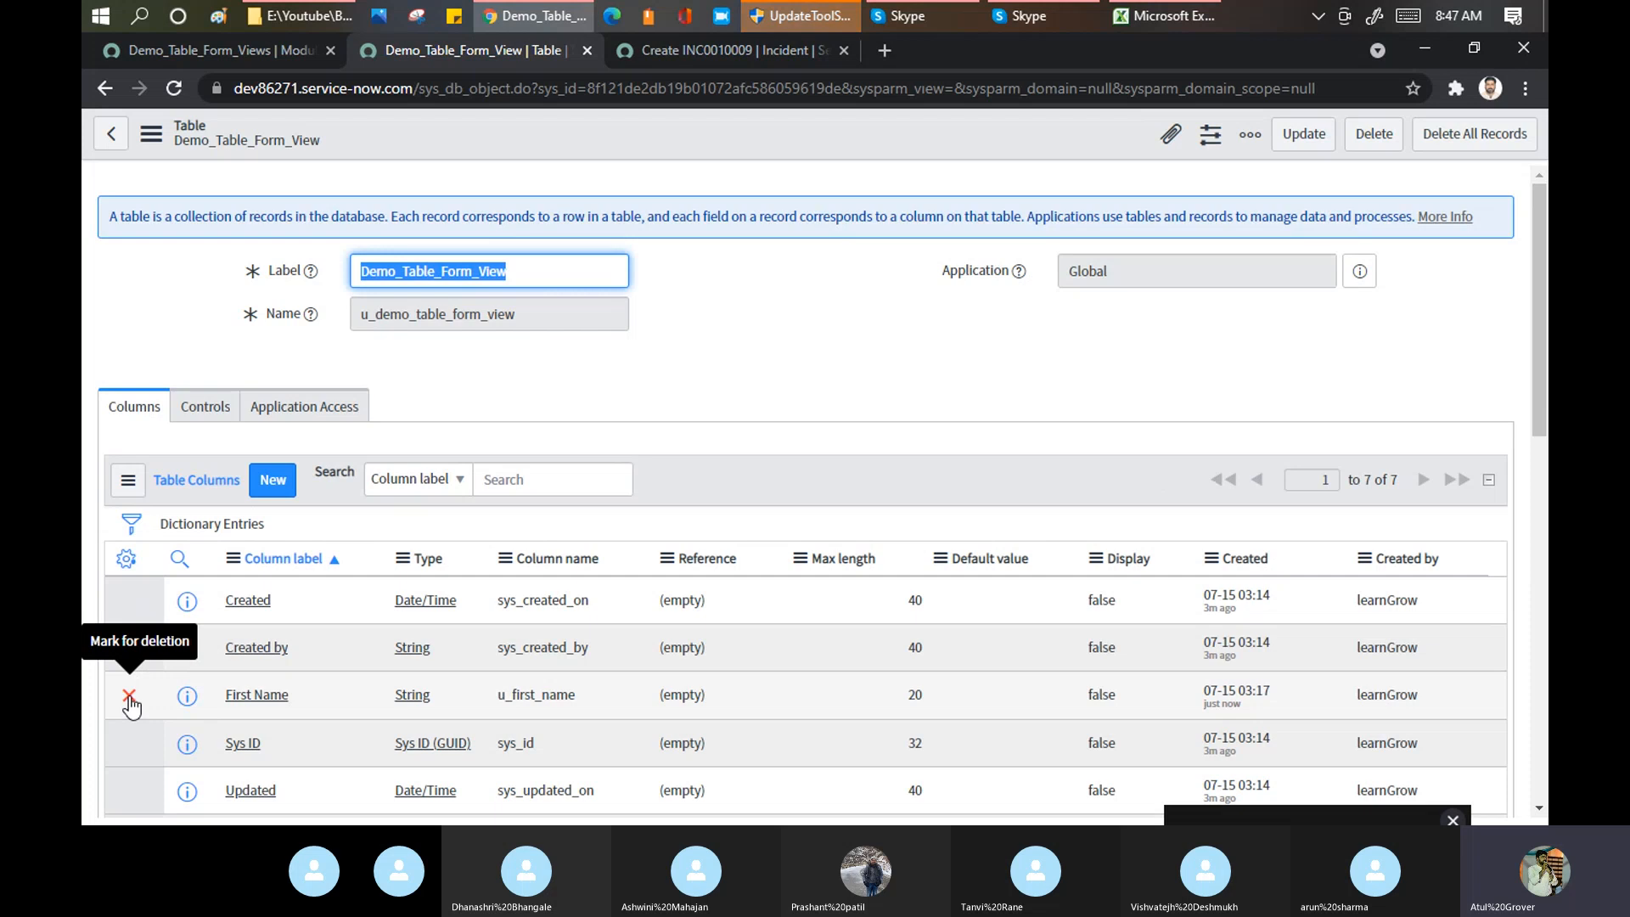
Step: Add a Choice column labelled Gender with a max length of 20 to the Demo_Table_Form_View table and save it
click(280, 481)
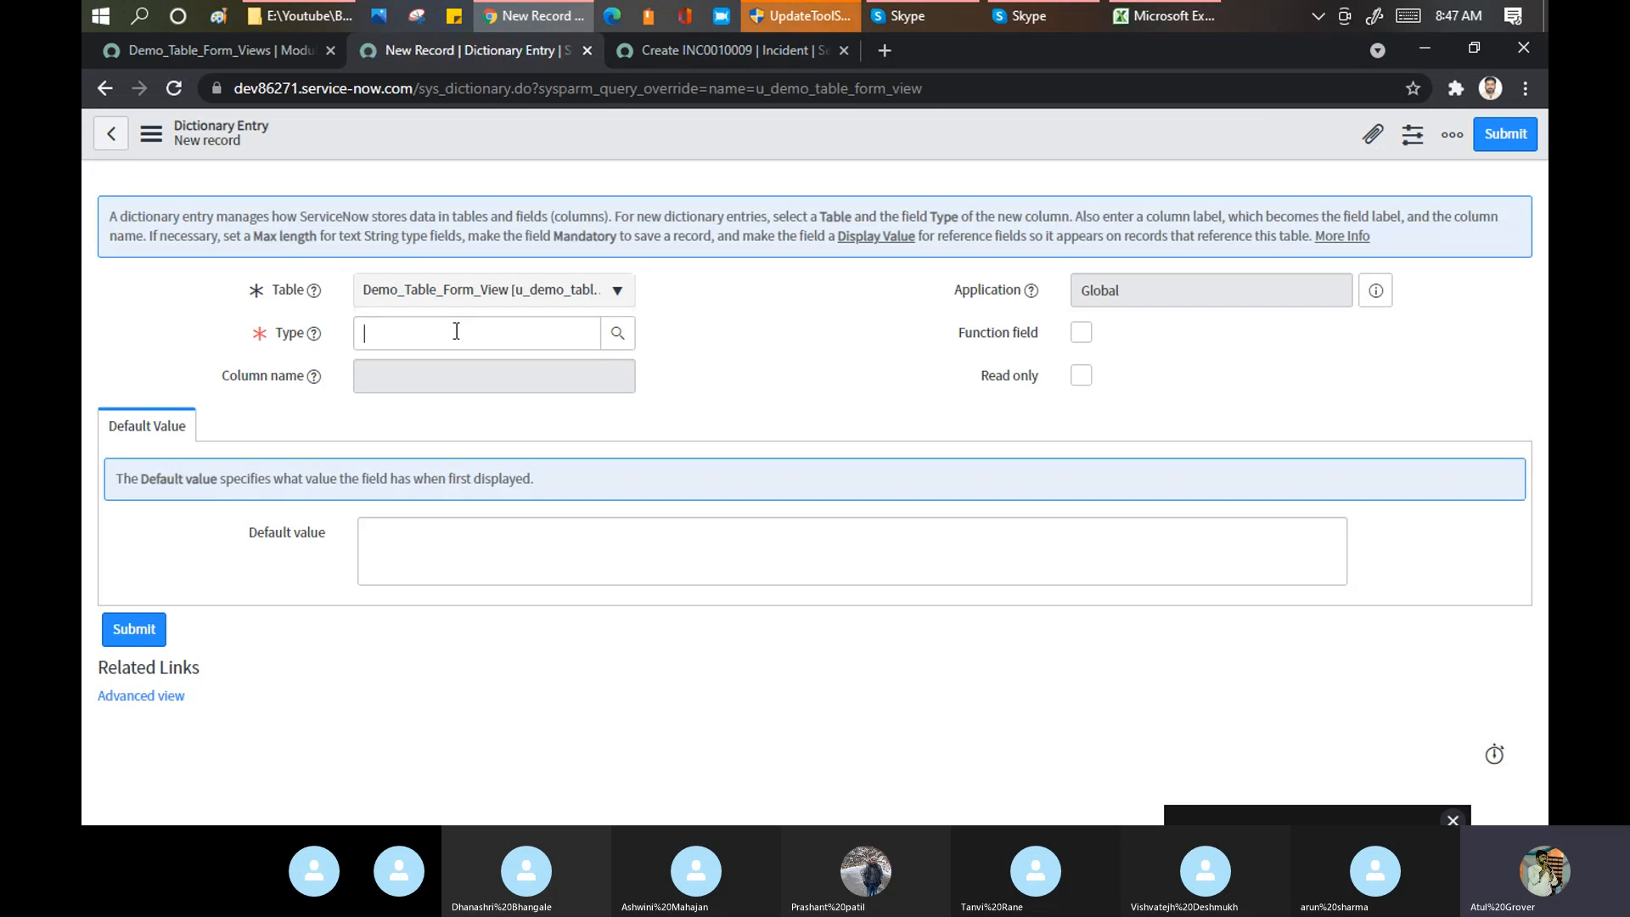
text(hoi)
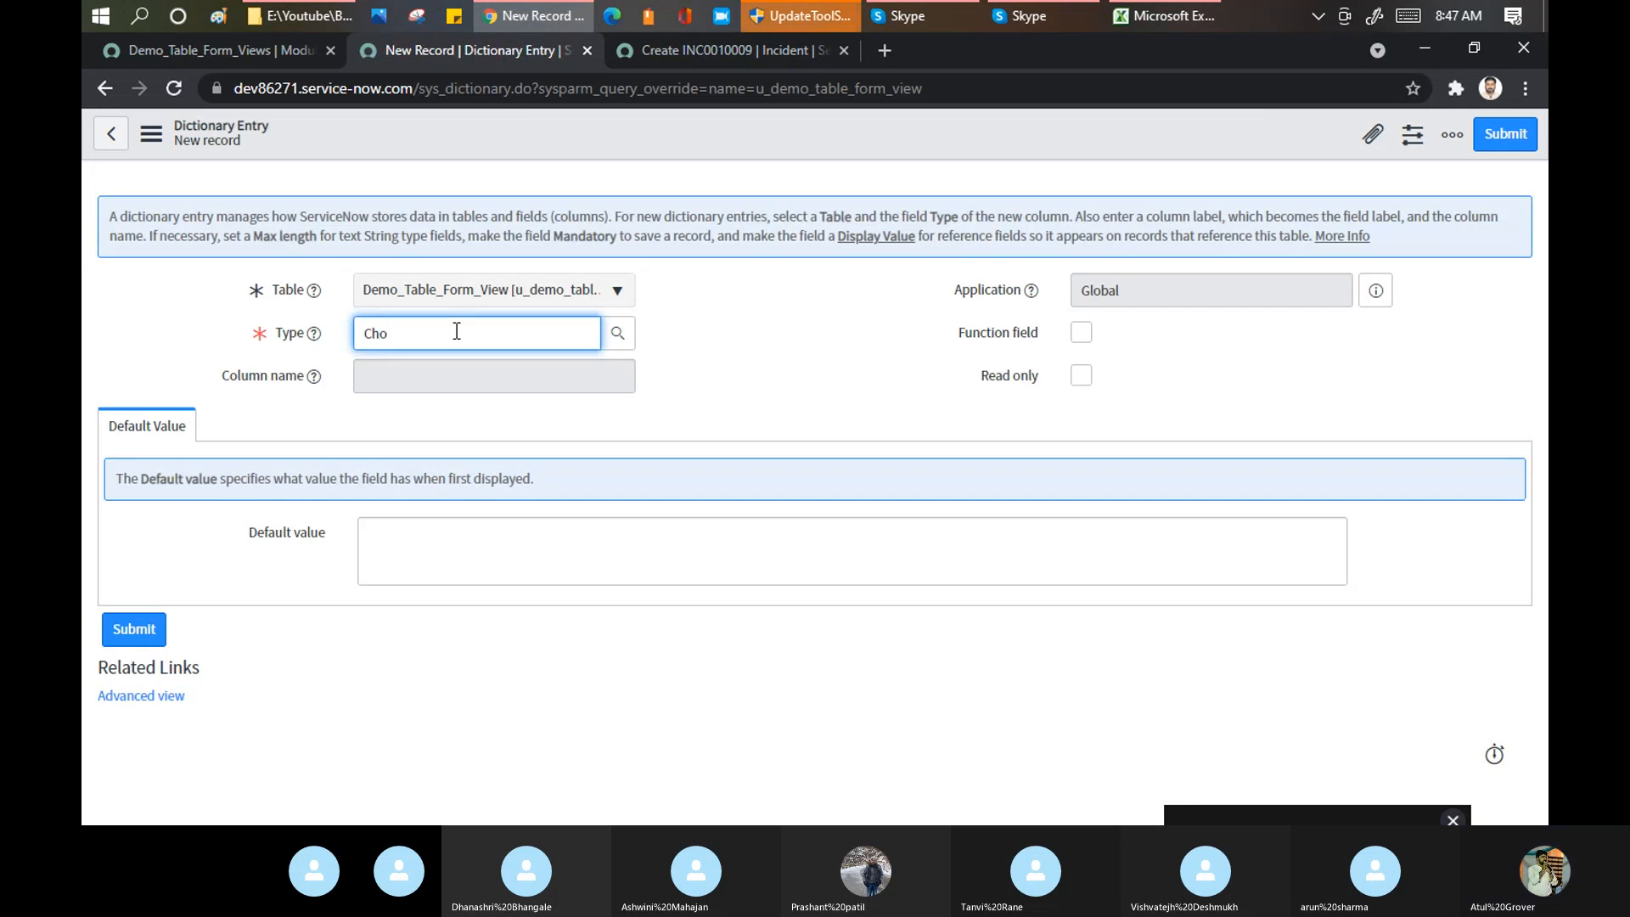
click(416, 363)
click(408, 376)
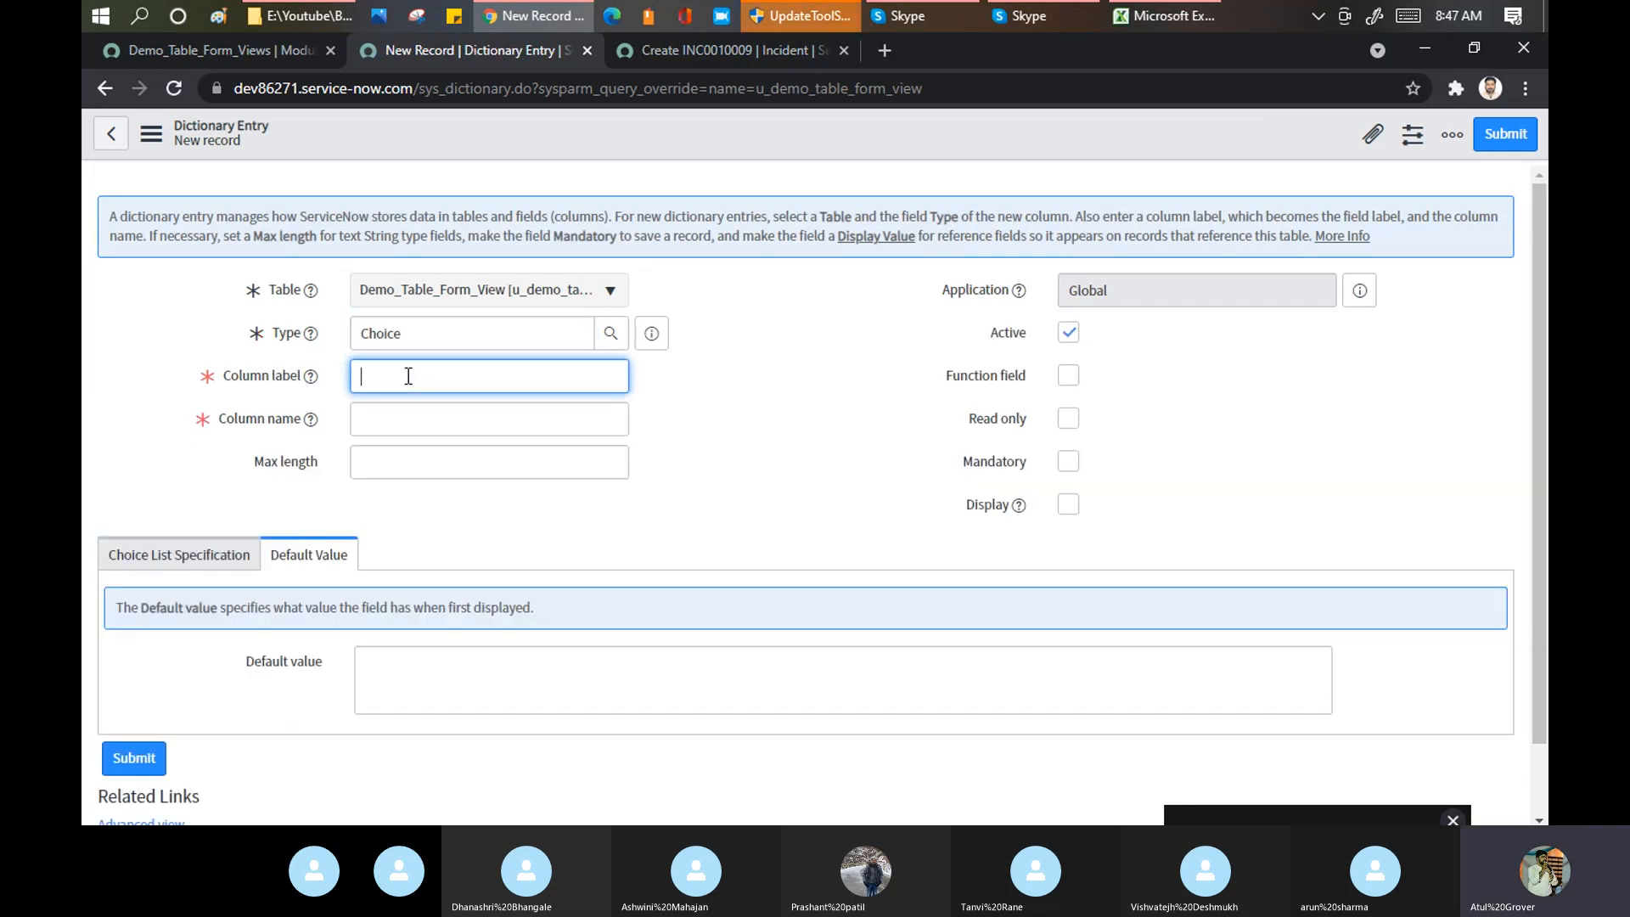
text(Gender)
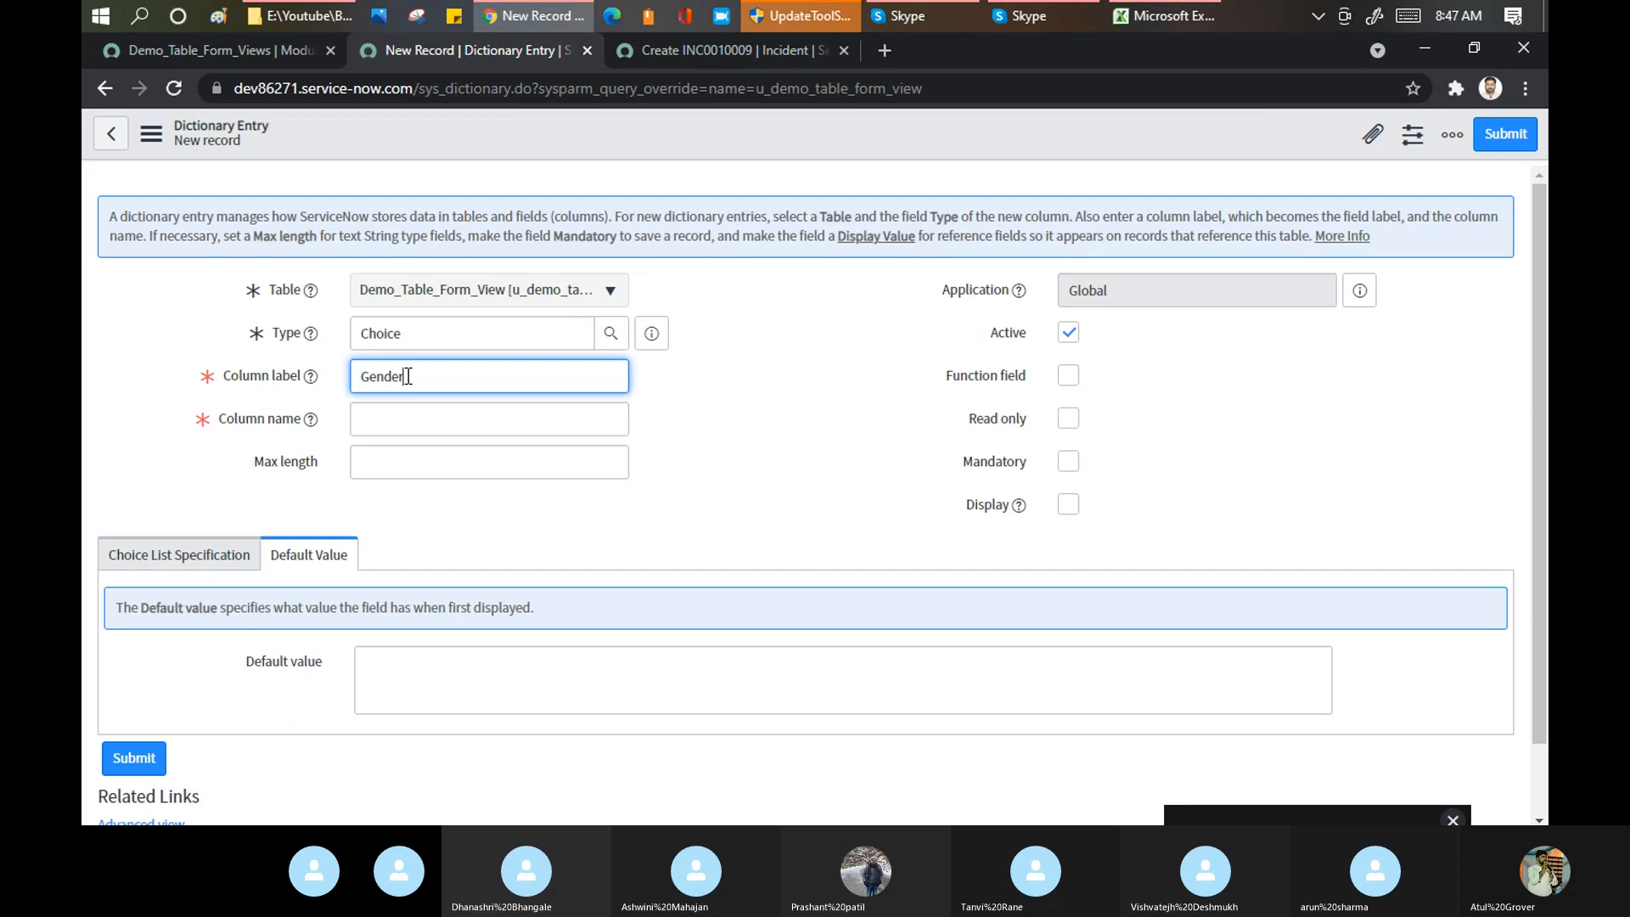
key(Tab)
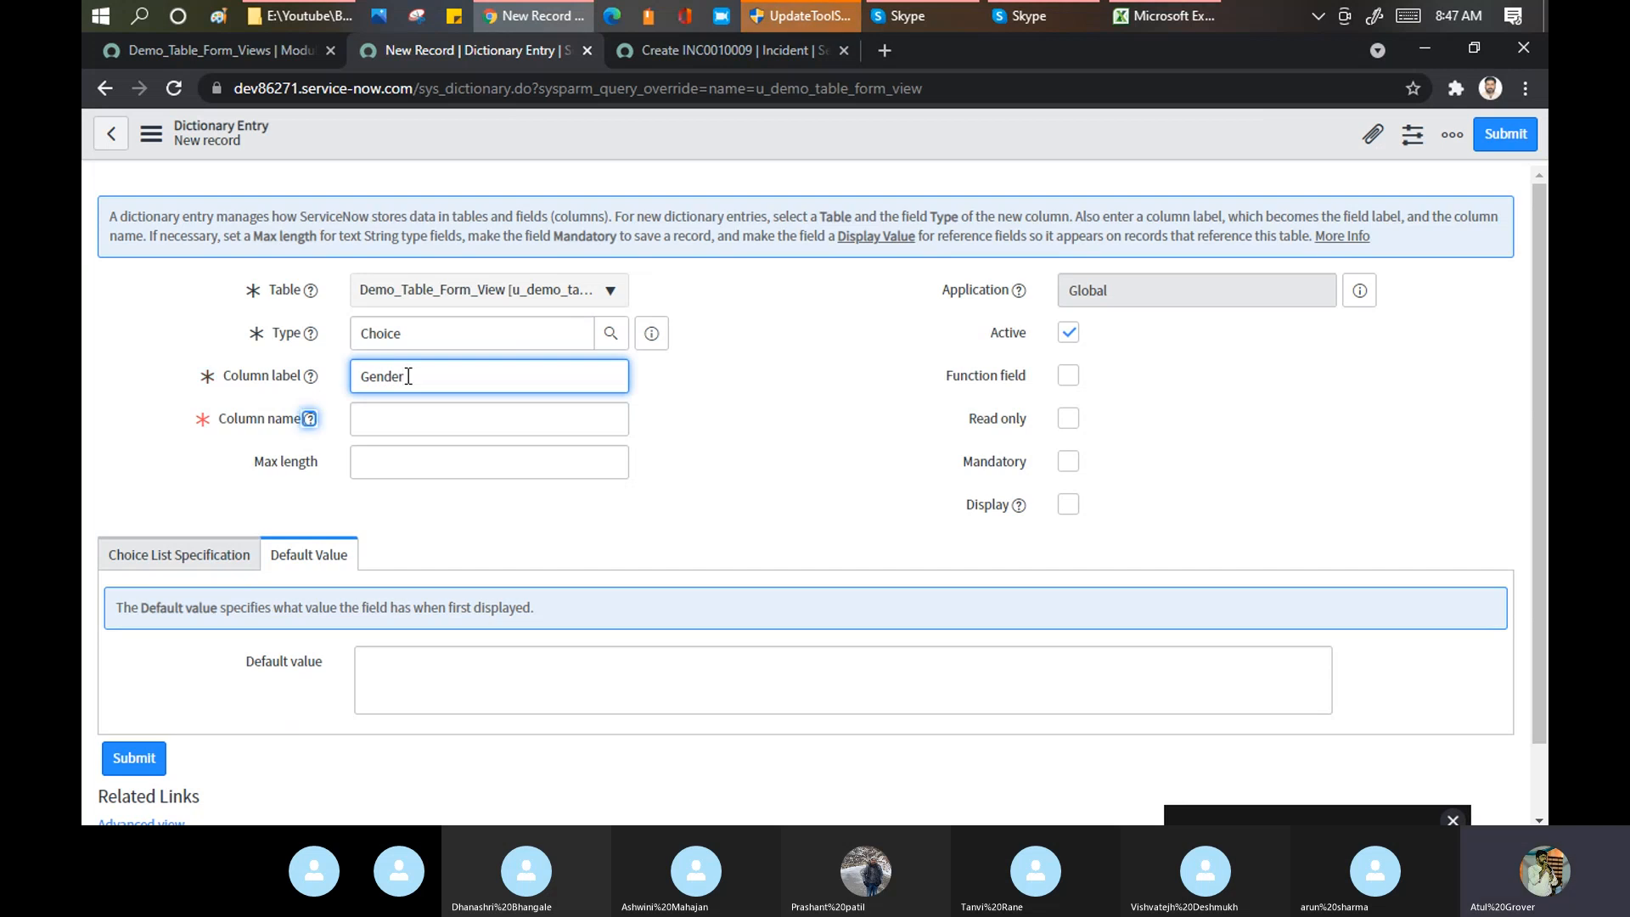
click(522, 470)
text(20)
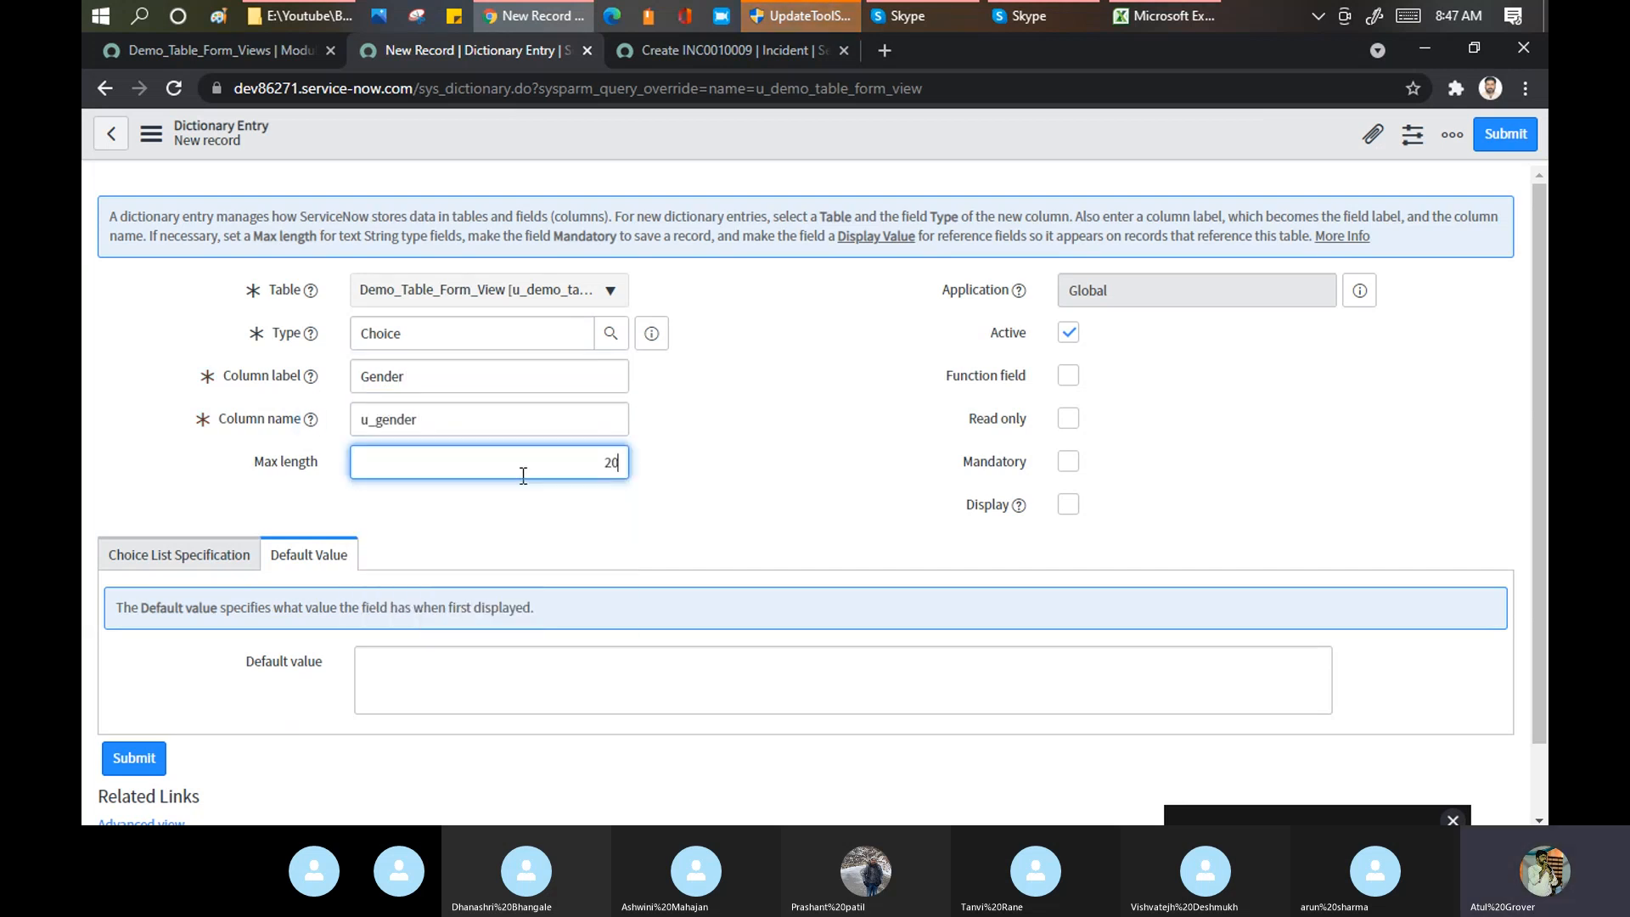
right_click(730, 132)
click(764, 148)
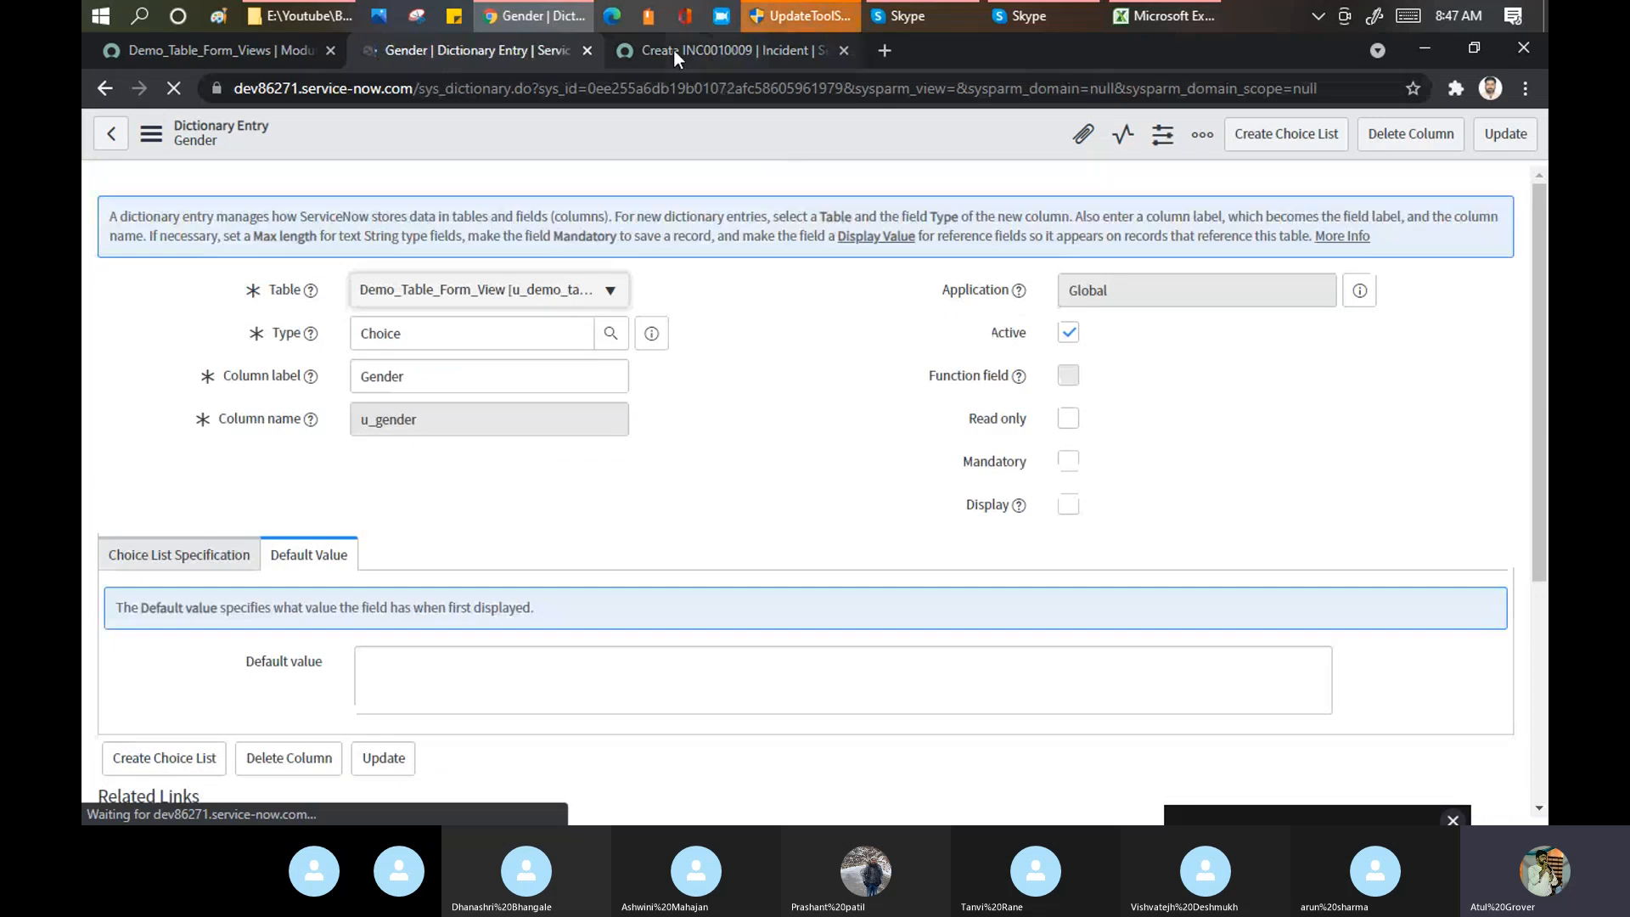
Step: Filter the navigator by "demo", open the Demo_Table_Form_Views module in a new tab and check its First Name and Gender fields
click(273, 49)
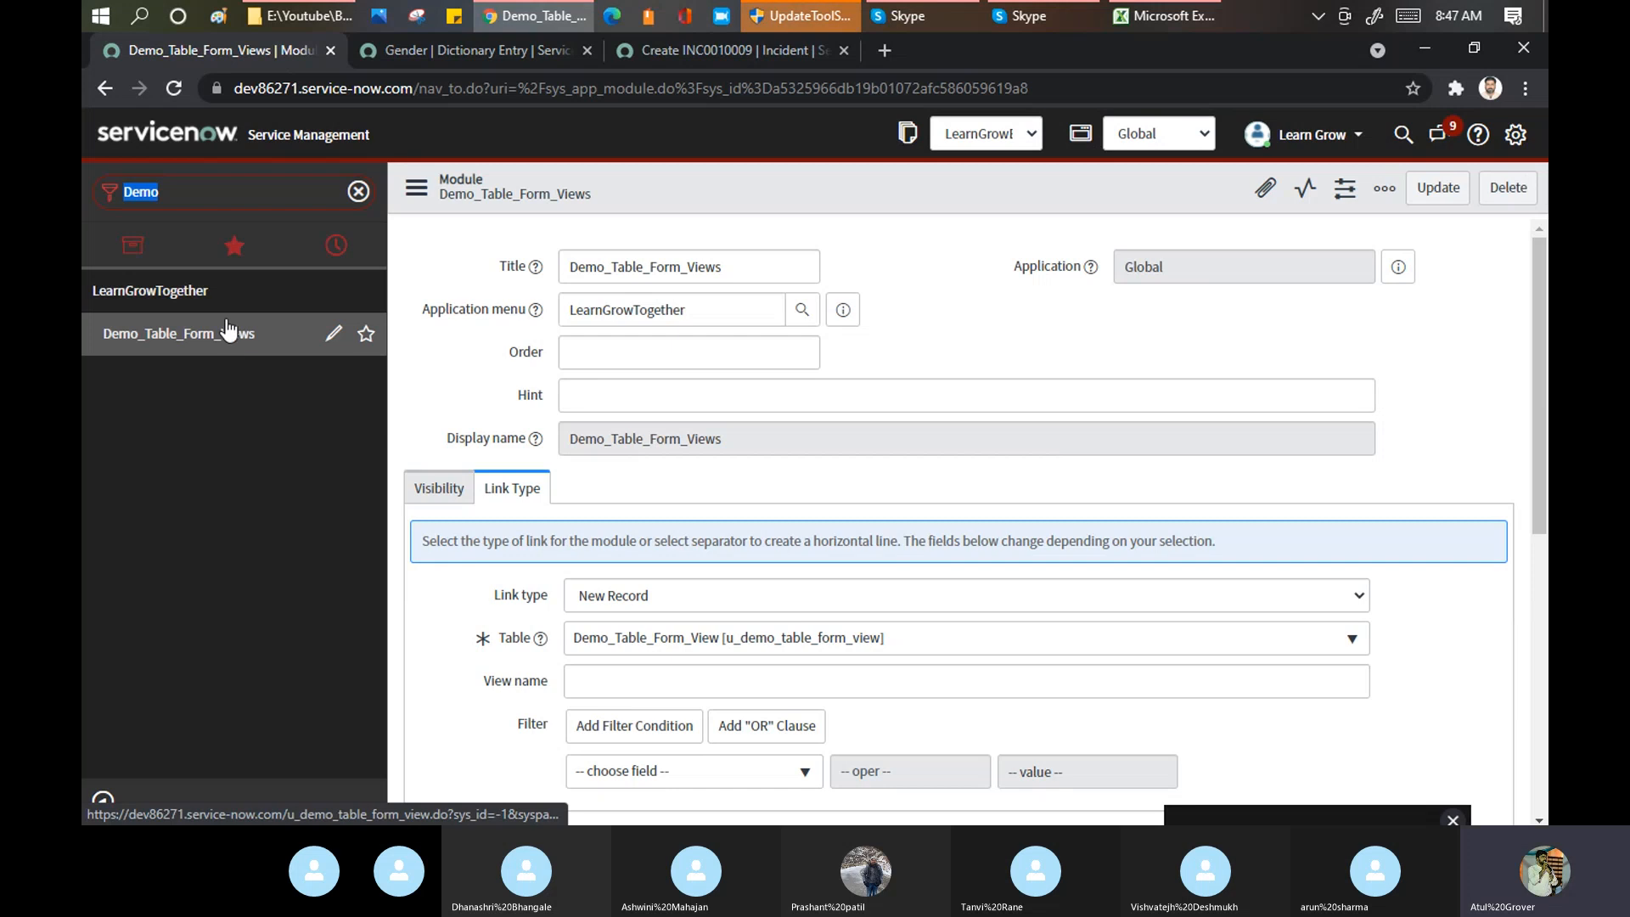
click(234, 203)
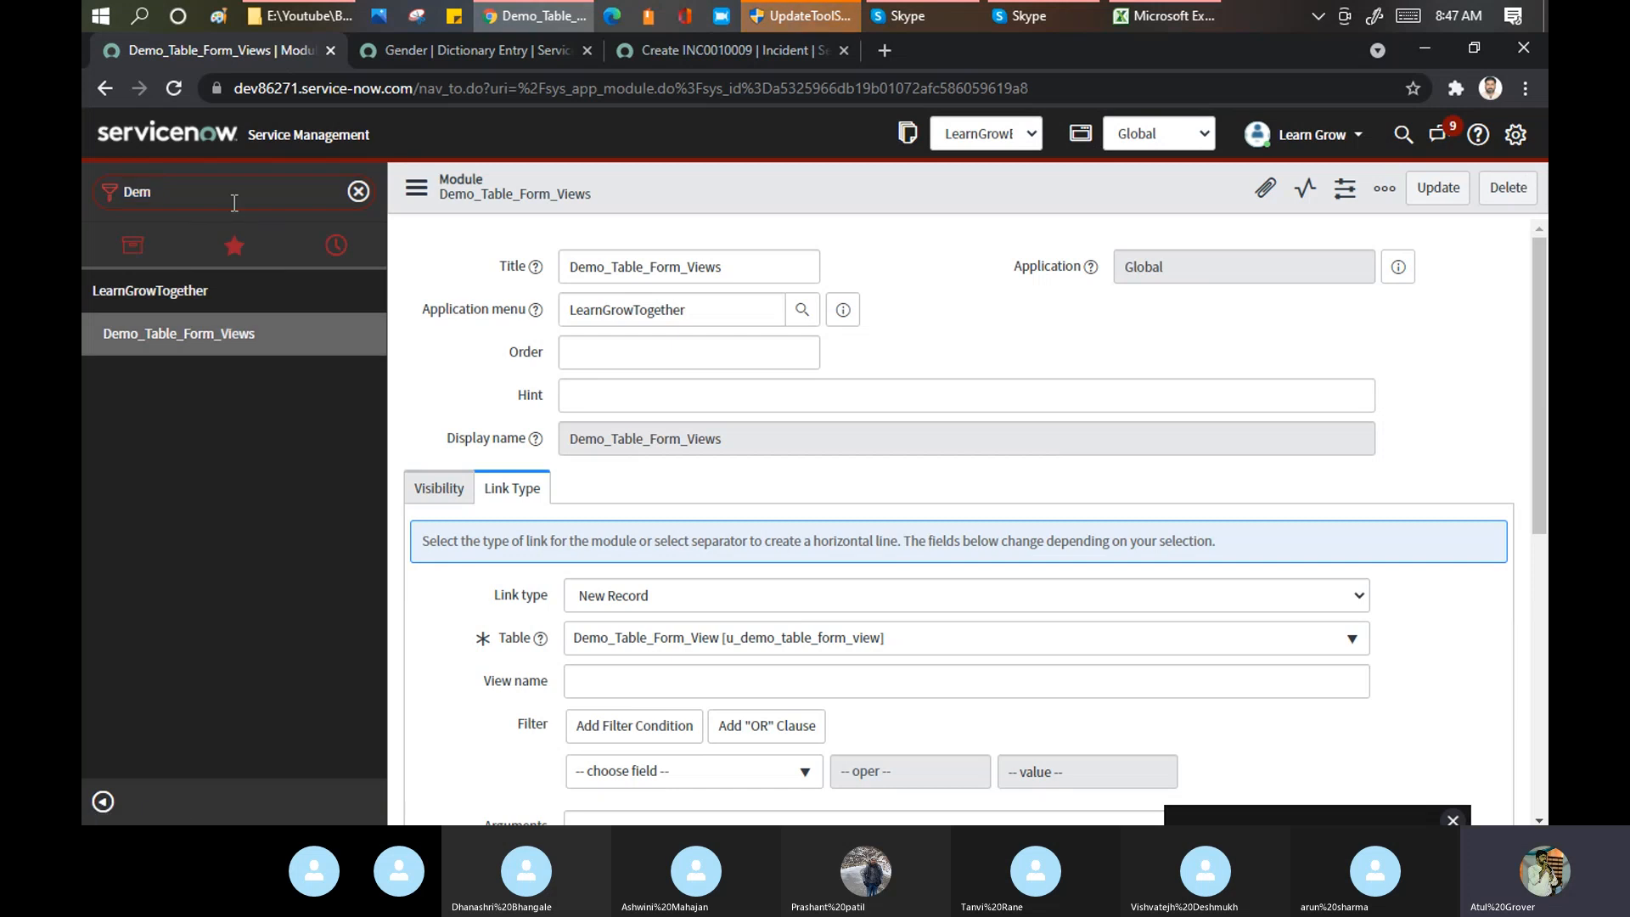
key(BackSpace)
key(BackSpace)
key(BackSpace)
text(demo)
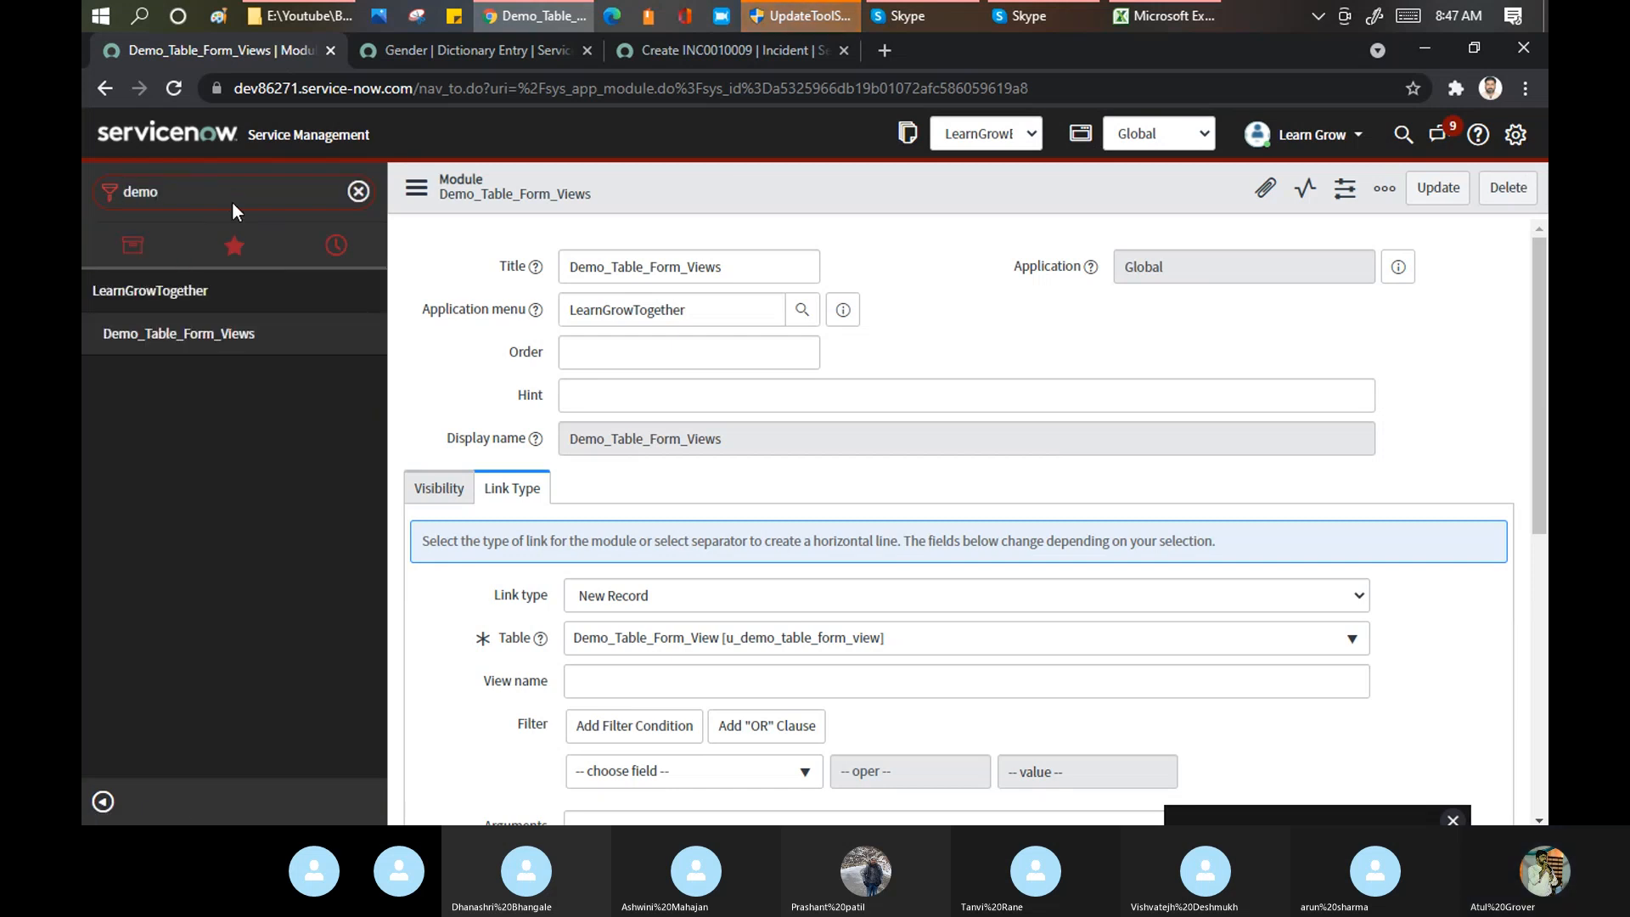
click(229, 334)
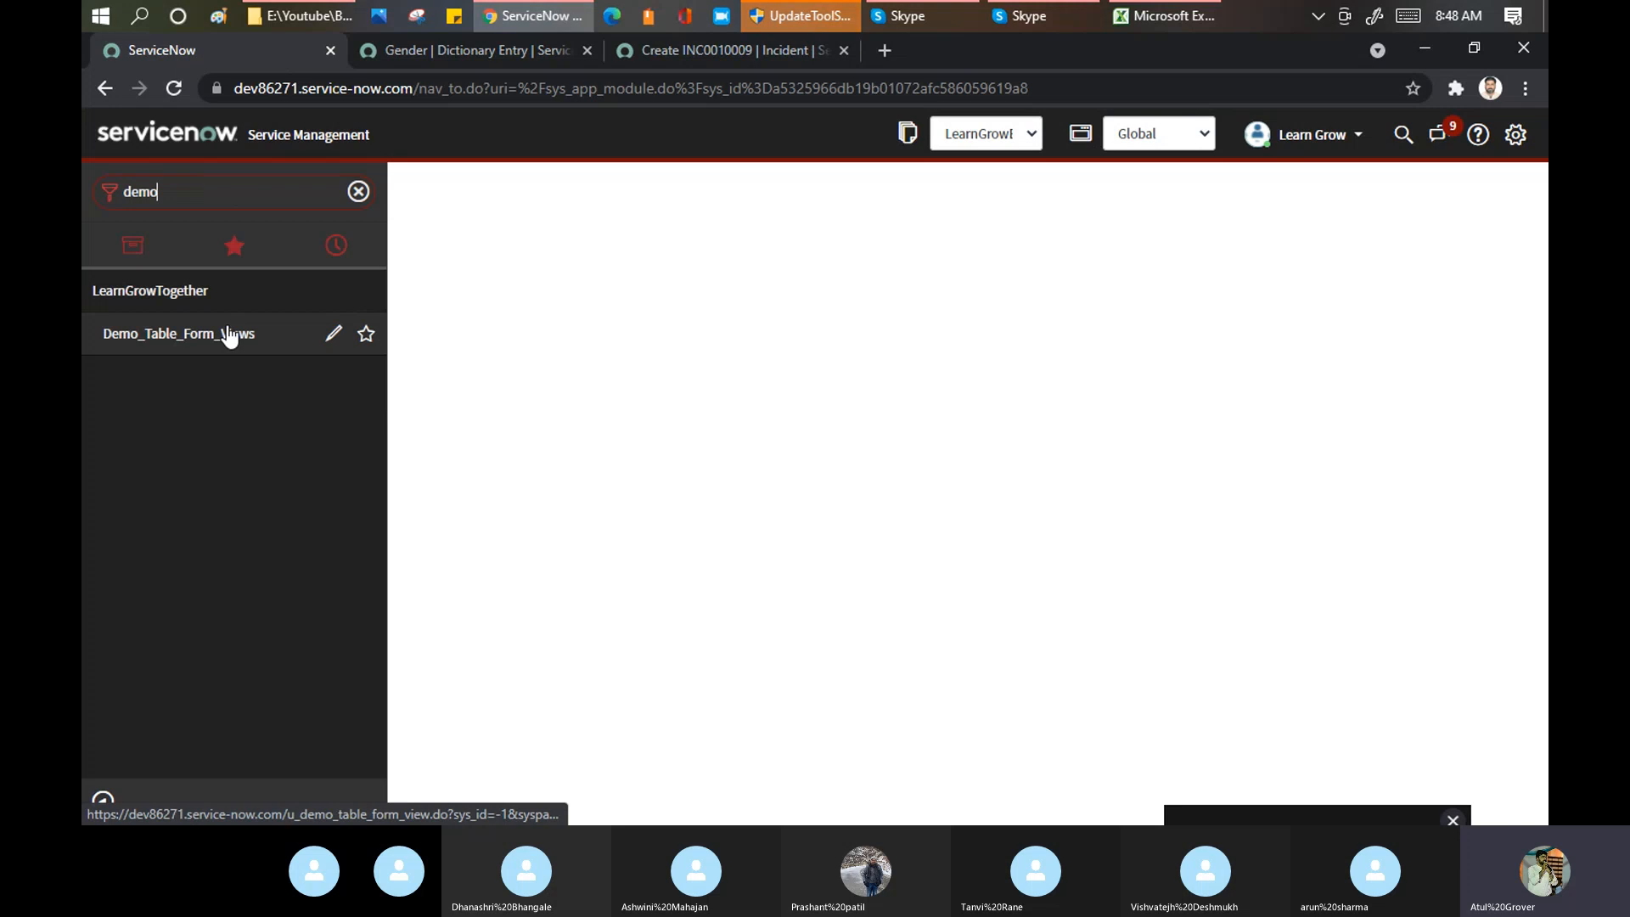
middle_click(230, 334)
click(438, 49)
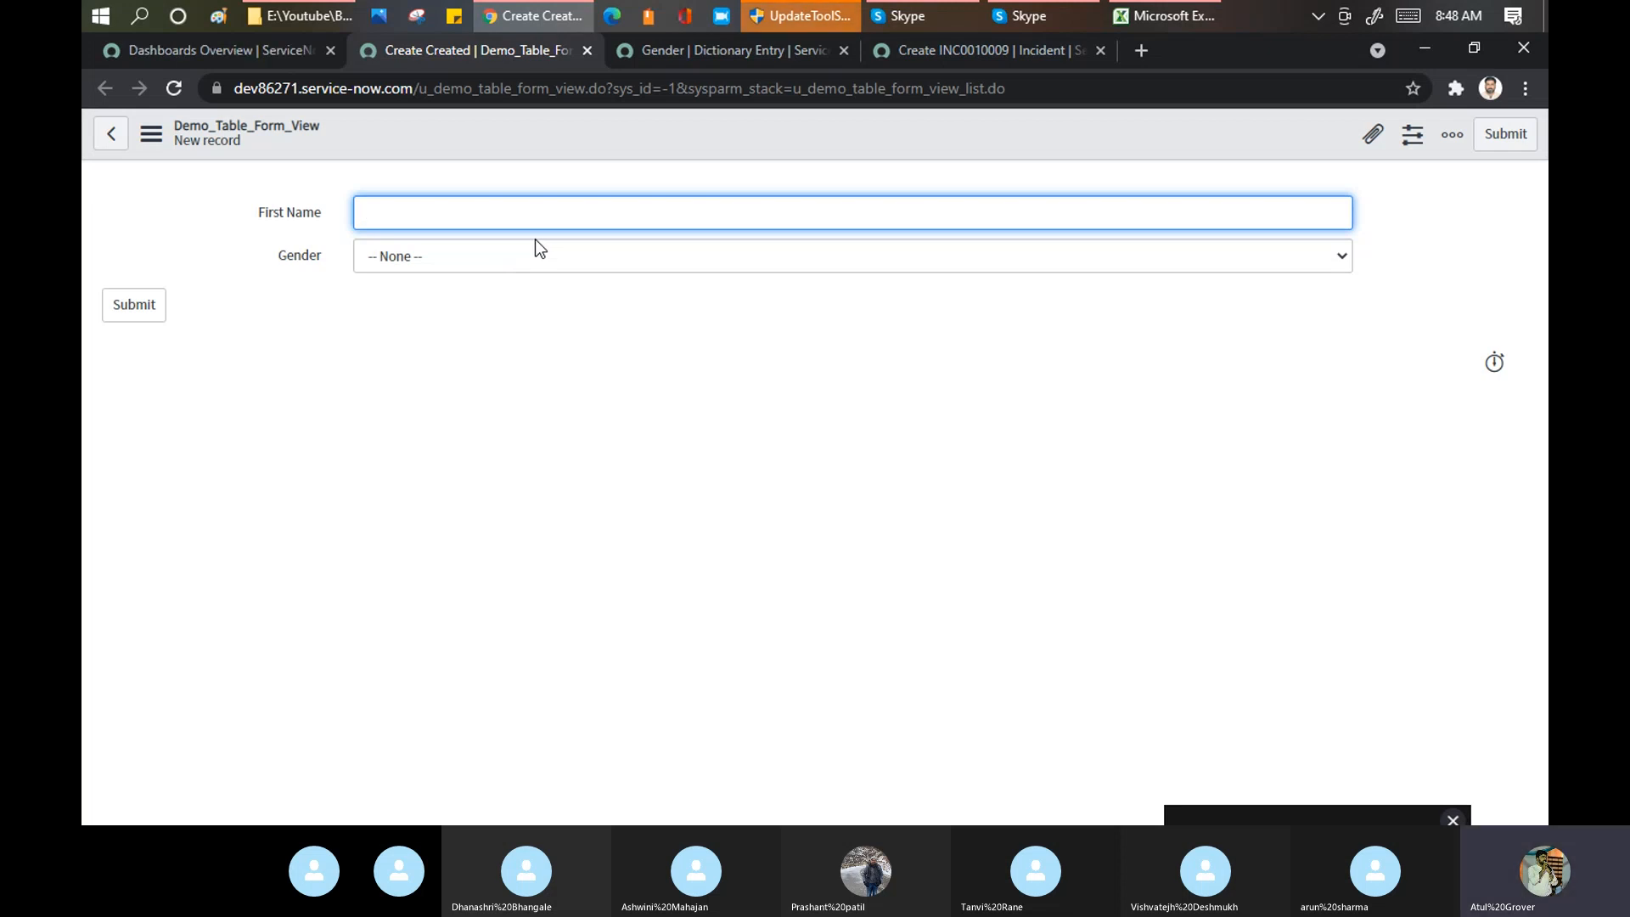
click(1270, 254)
click(1264, 212)
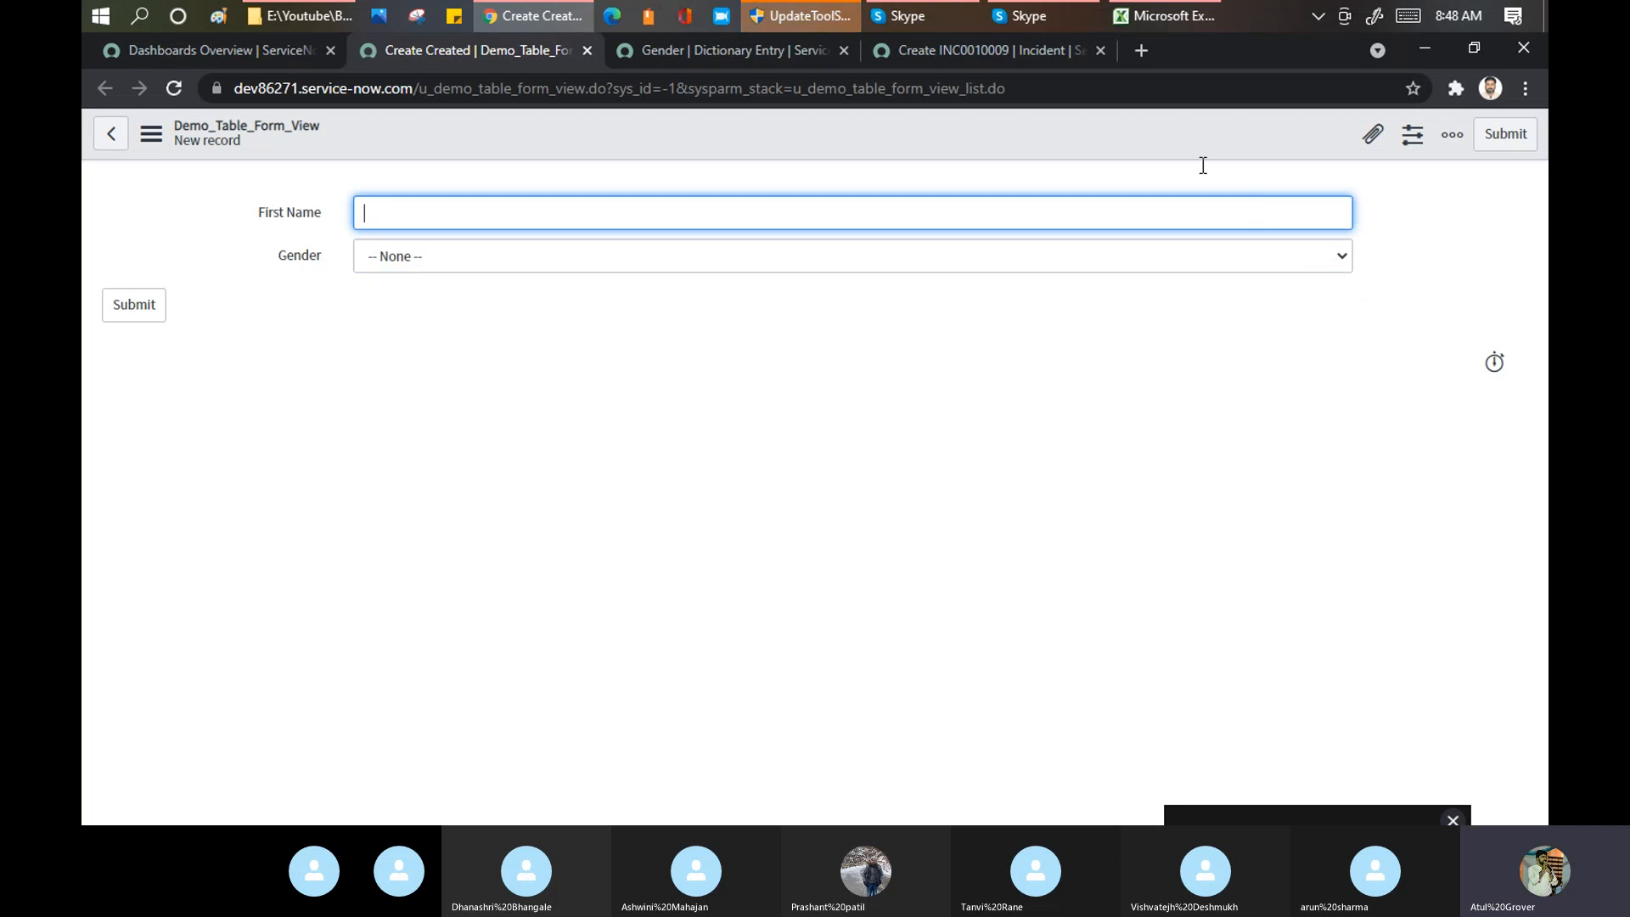
Step: Check which choices the Gender field offers on the Demo_Table_Form_View new record form
click(892, 12)
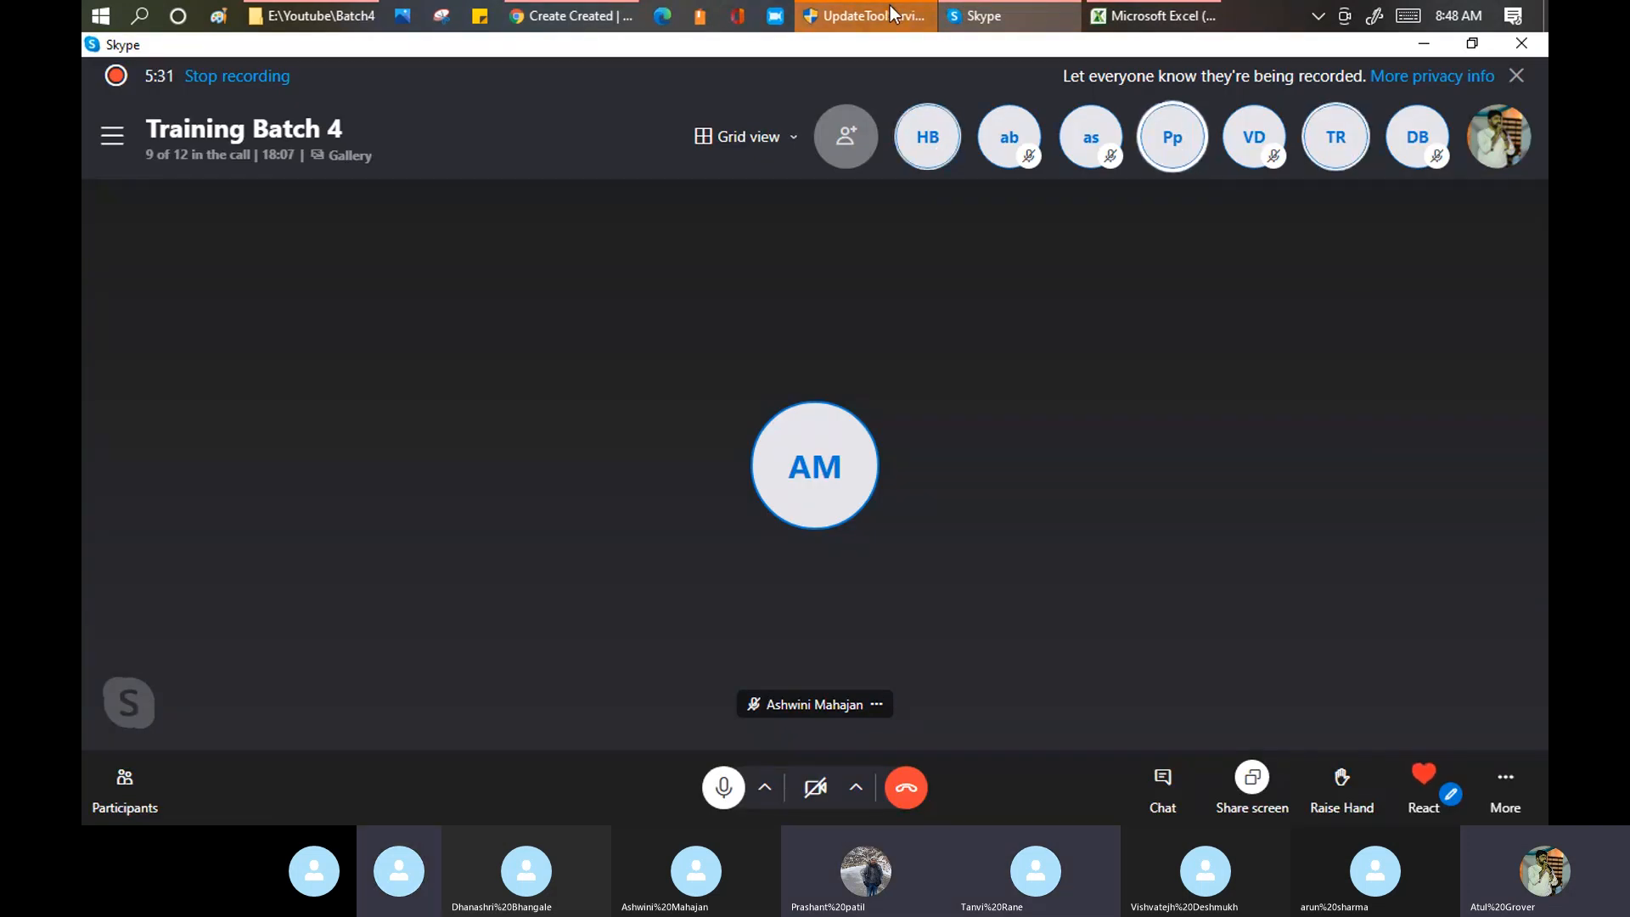
click(593, 17)
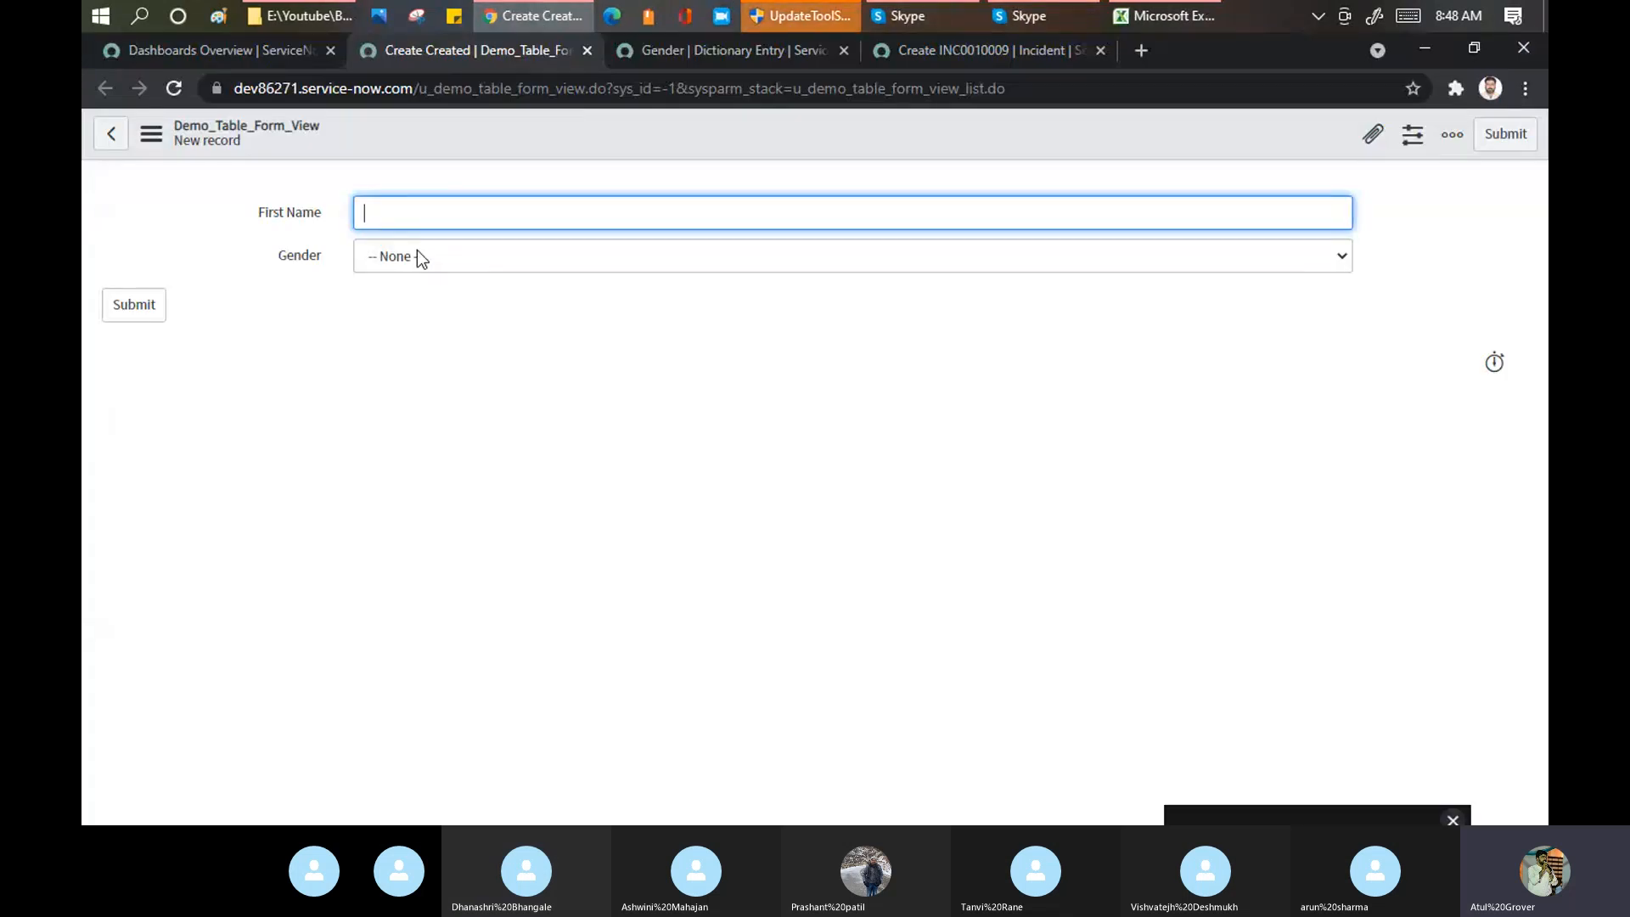
click(441, 270)
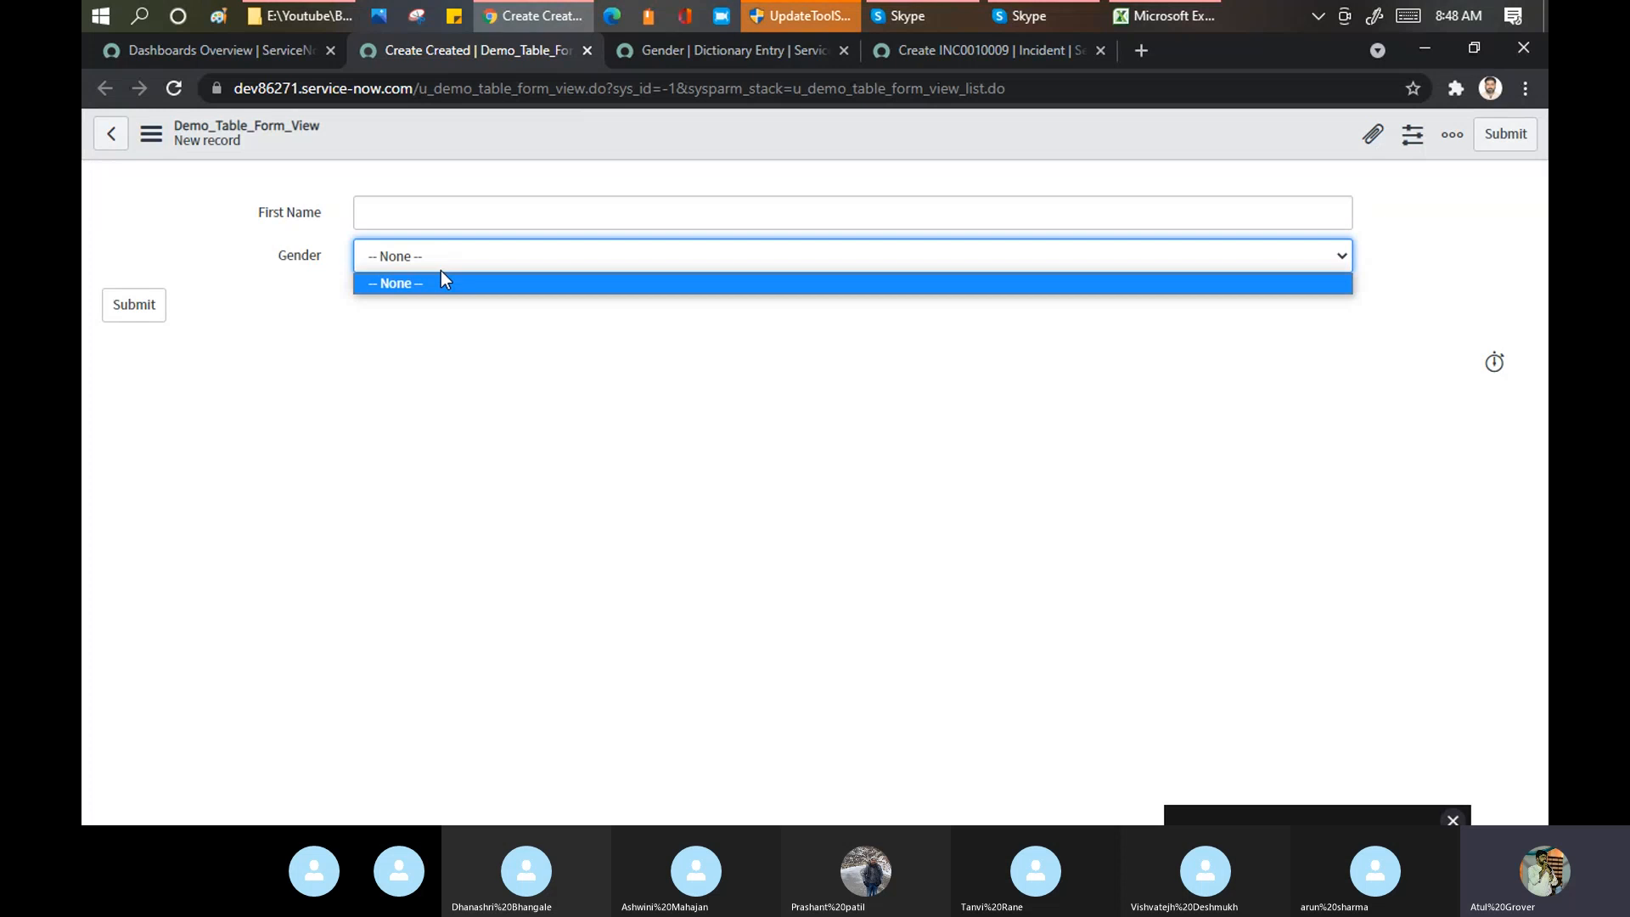
click(440, 271)
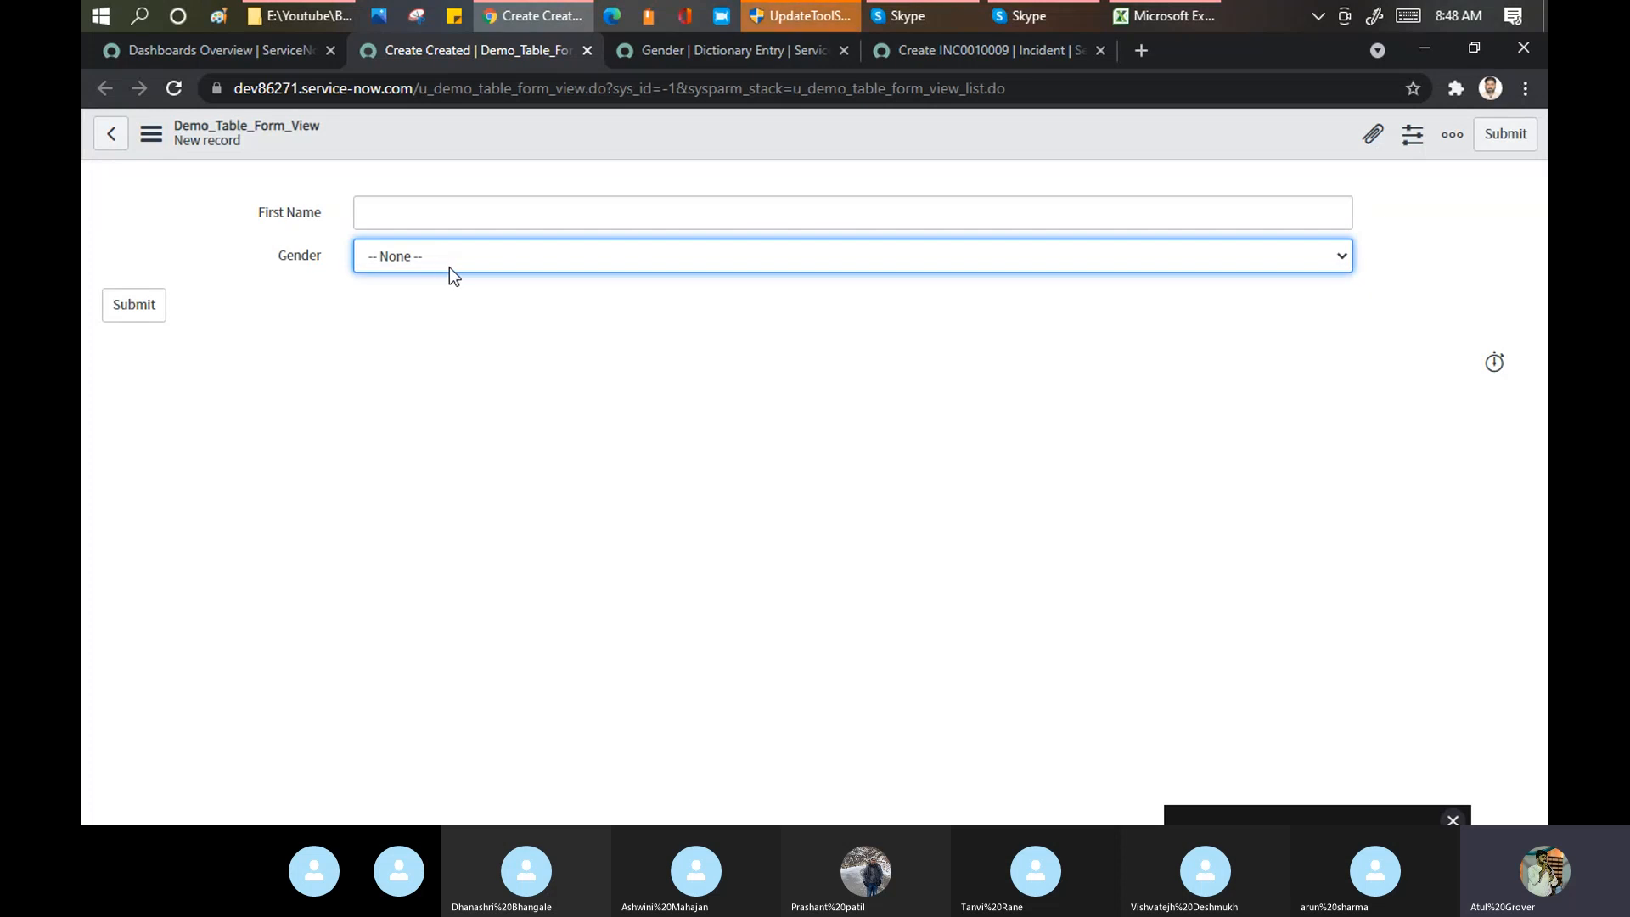
click(752, 53)
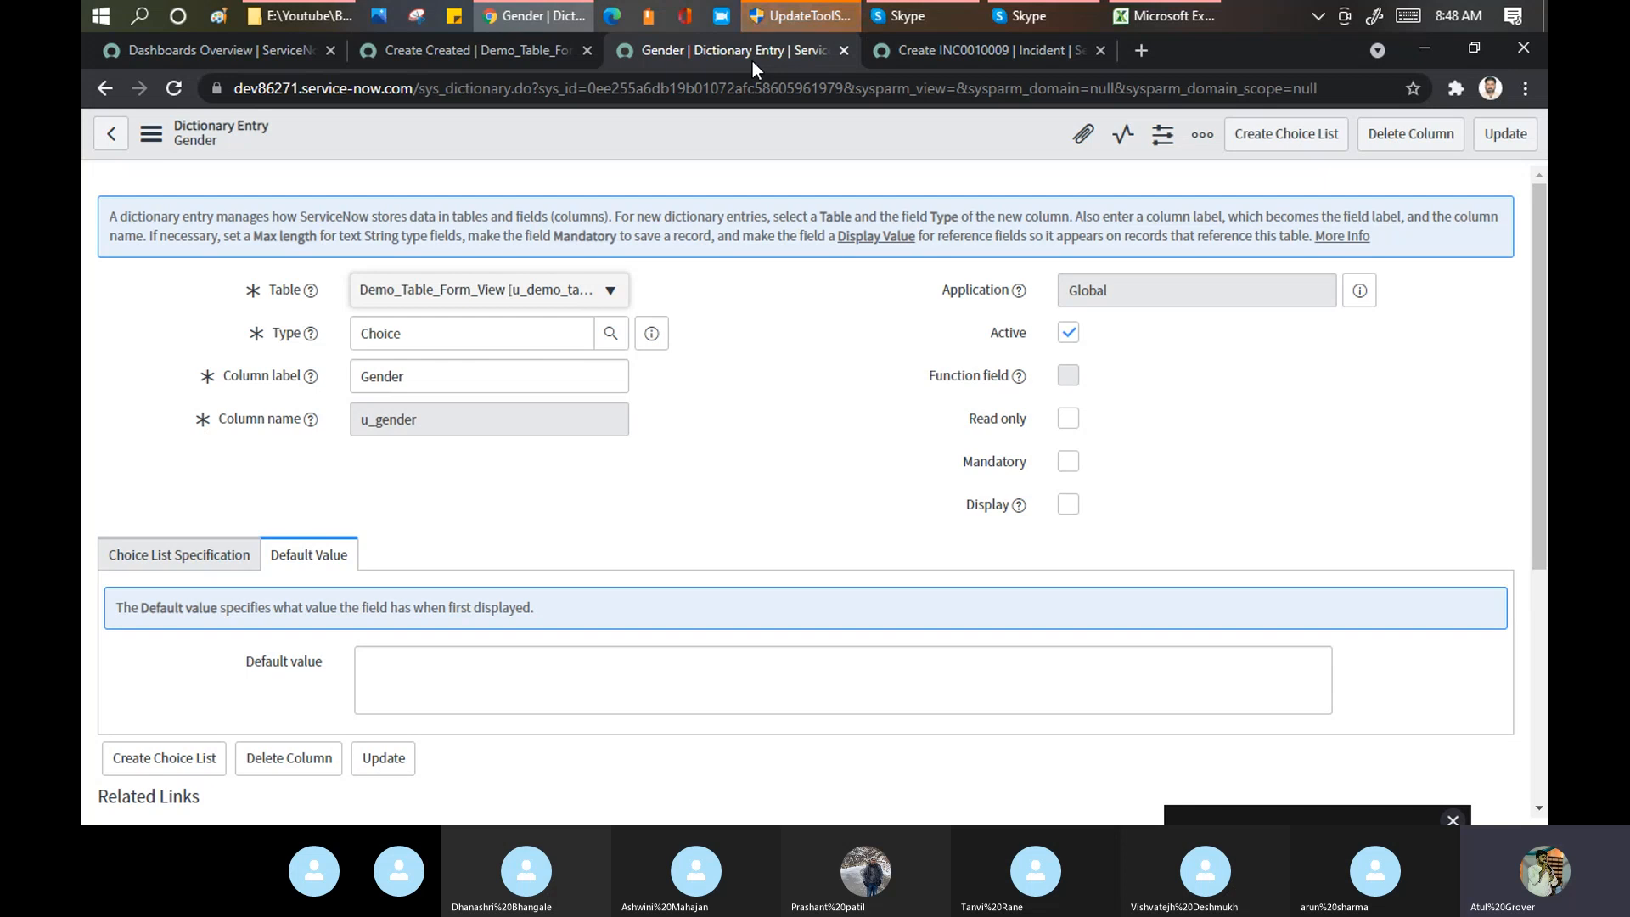
click(262, 49)
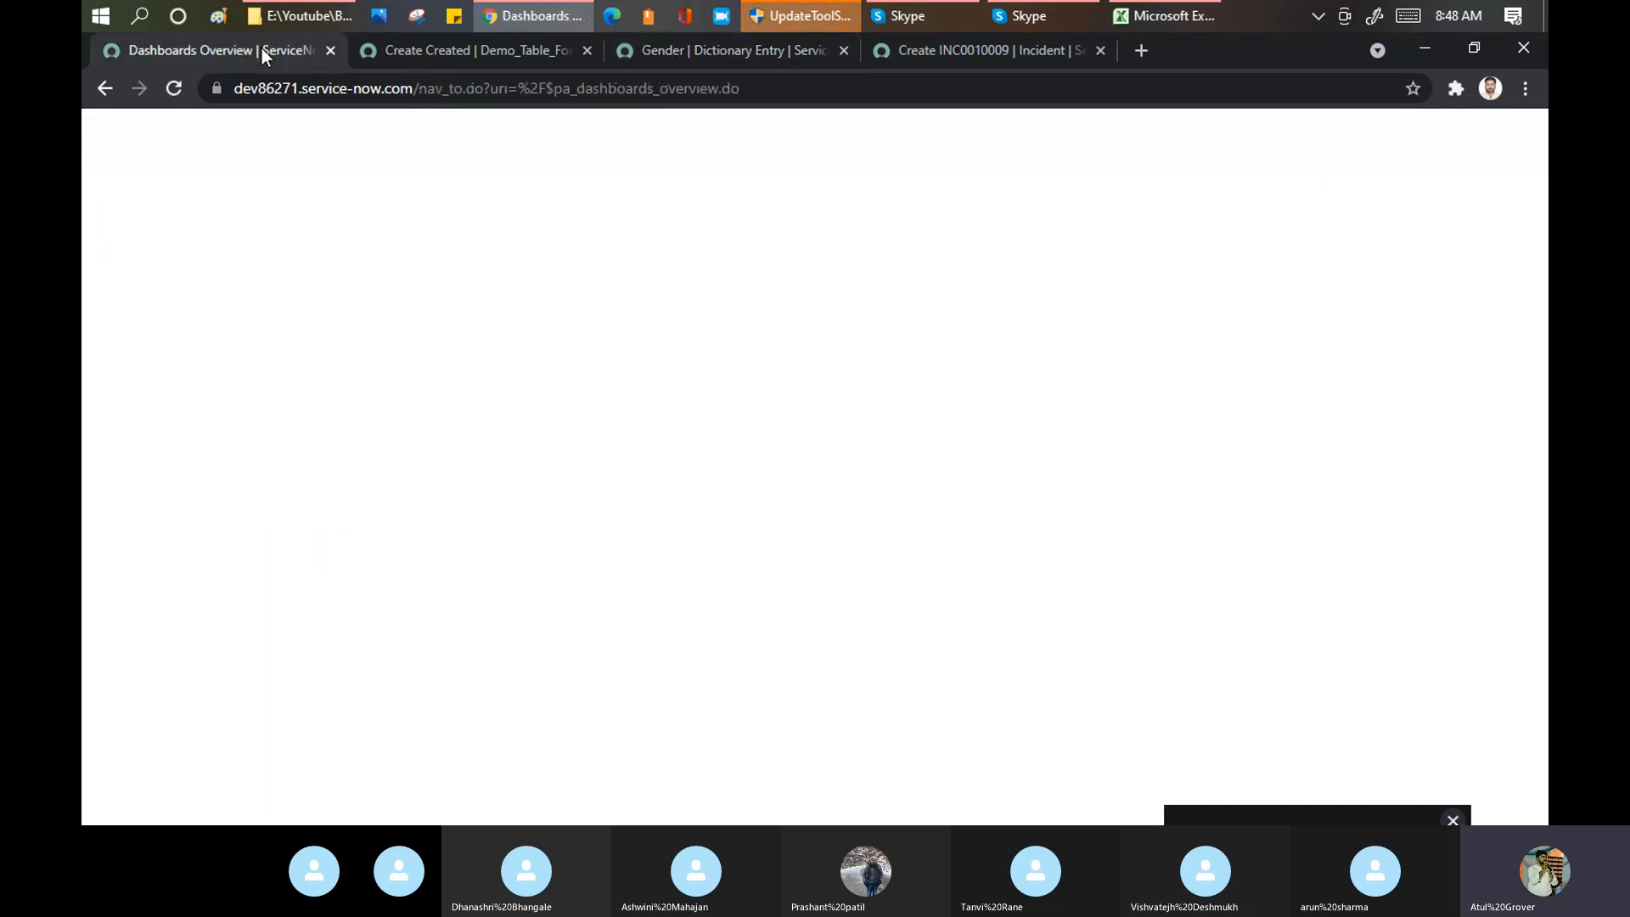
click(477, 49)
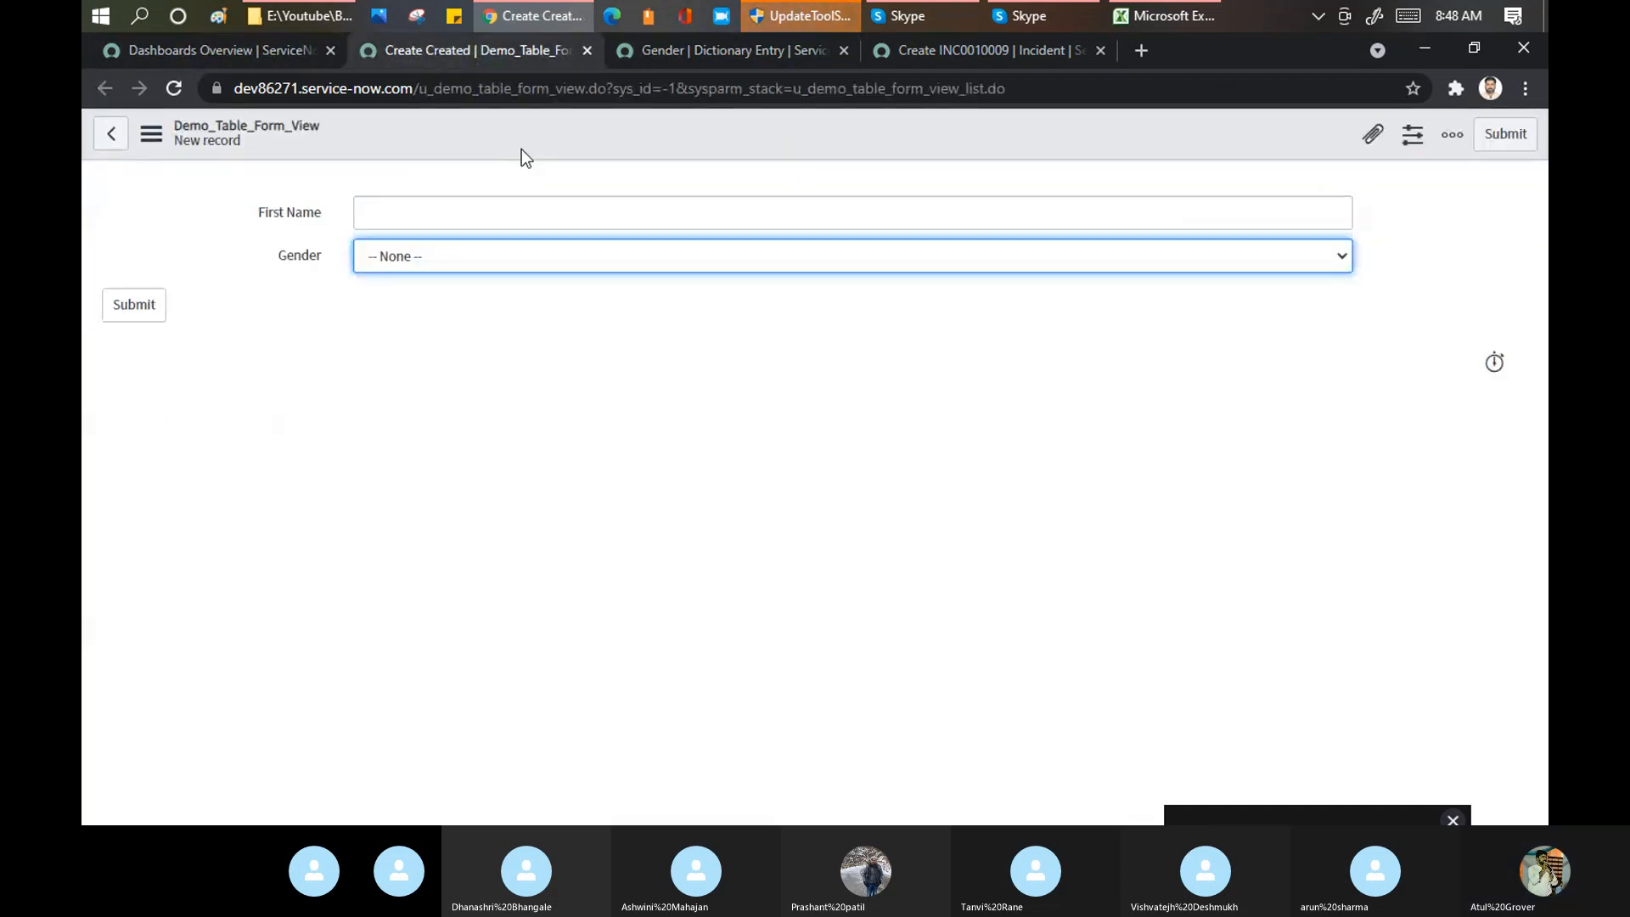
Step: Open the table configuration of Demo_Table_Form_View from its new record form and close the Gender dictionary entry and incident tabs
right_click(521, 149)
mouse_move(586, 198)
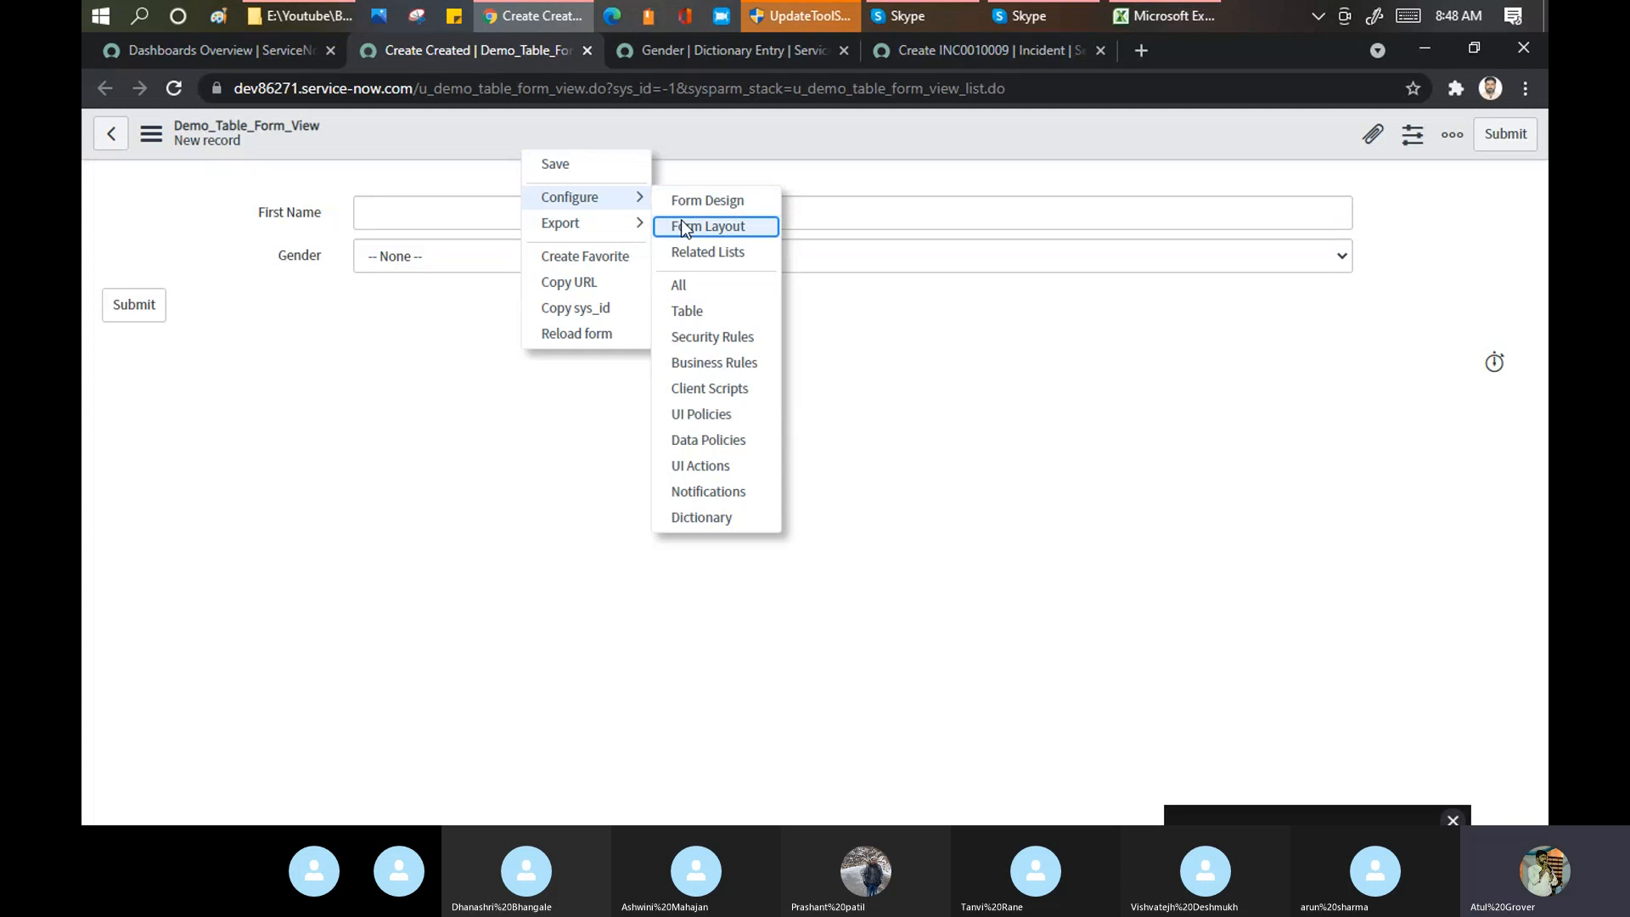
click(679, 312)
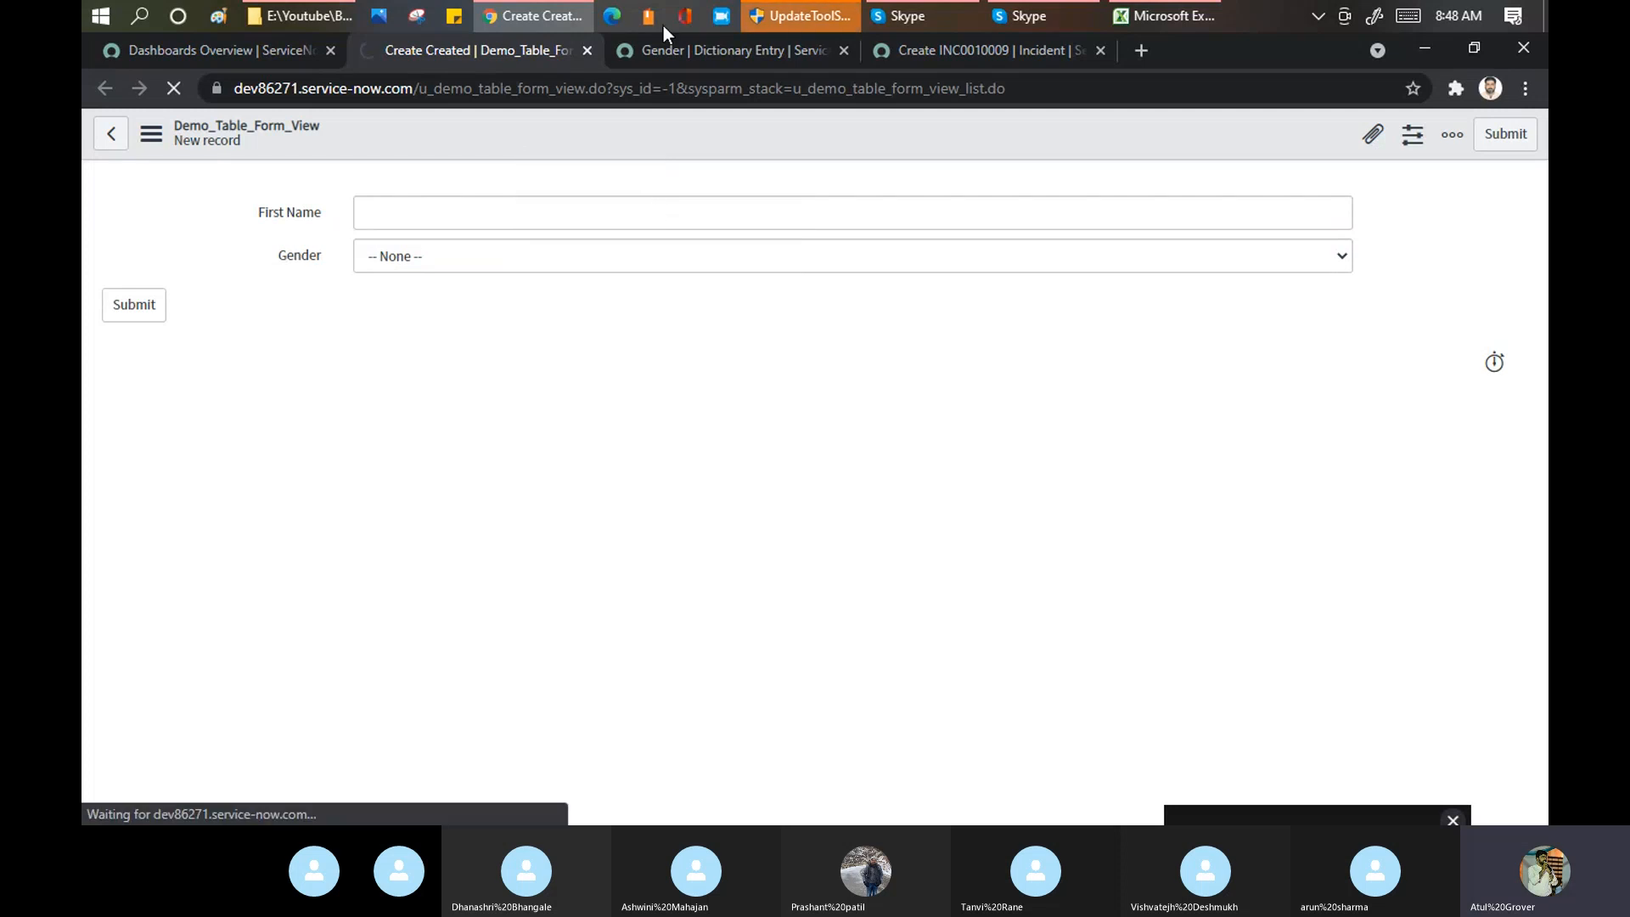
click(844, 50)
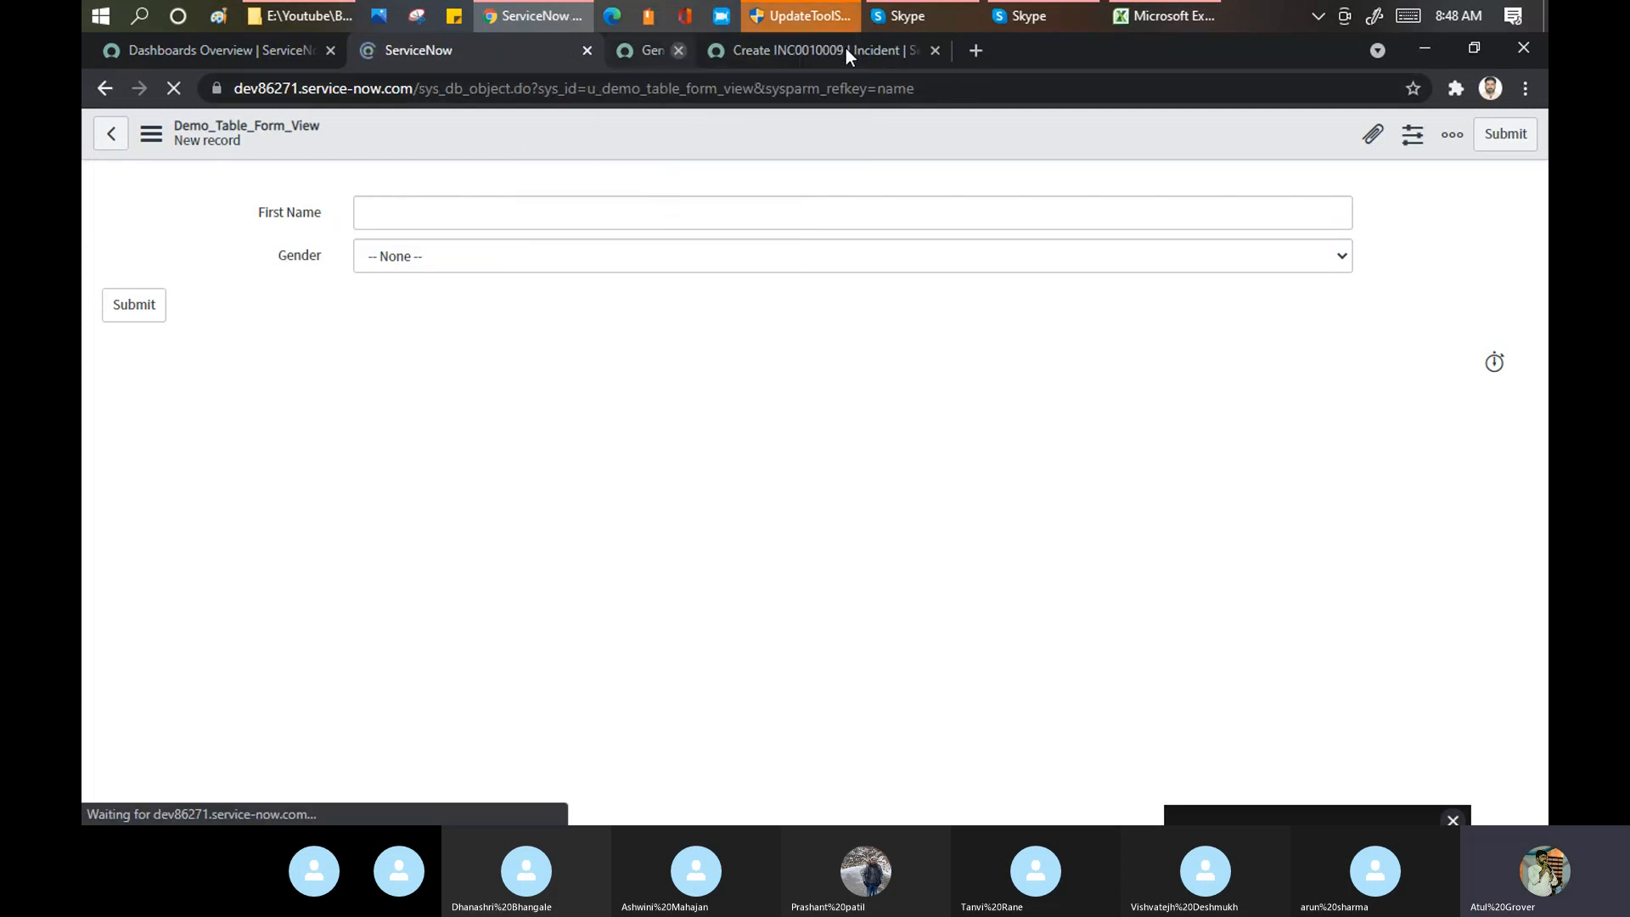
click(844, 50)
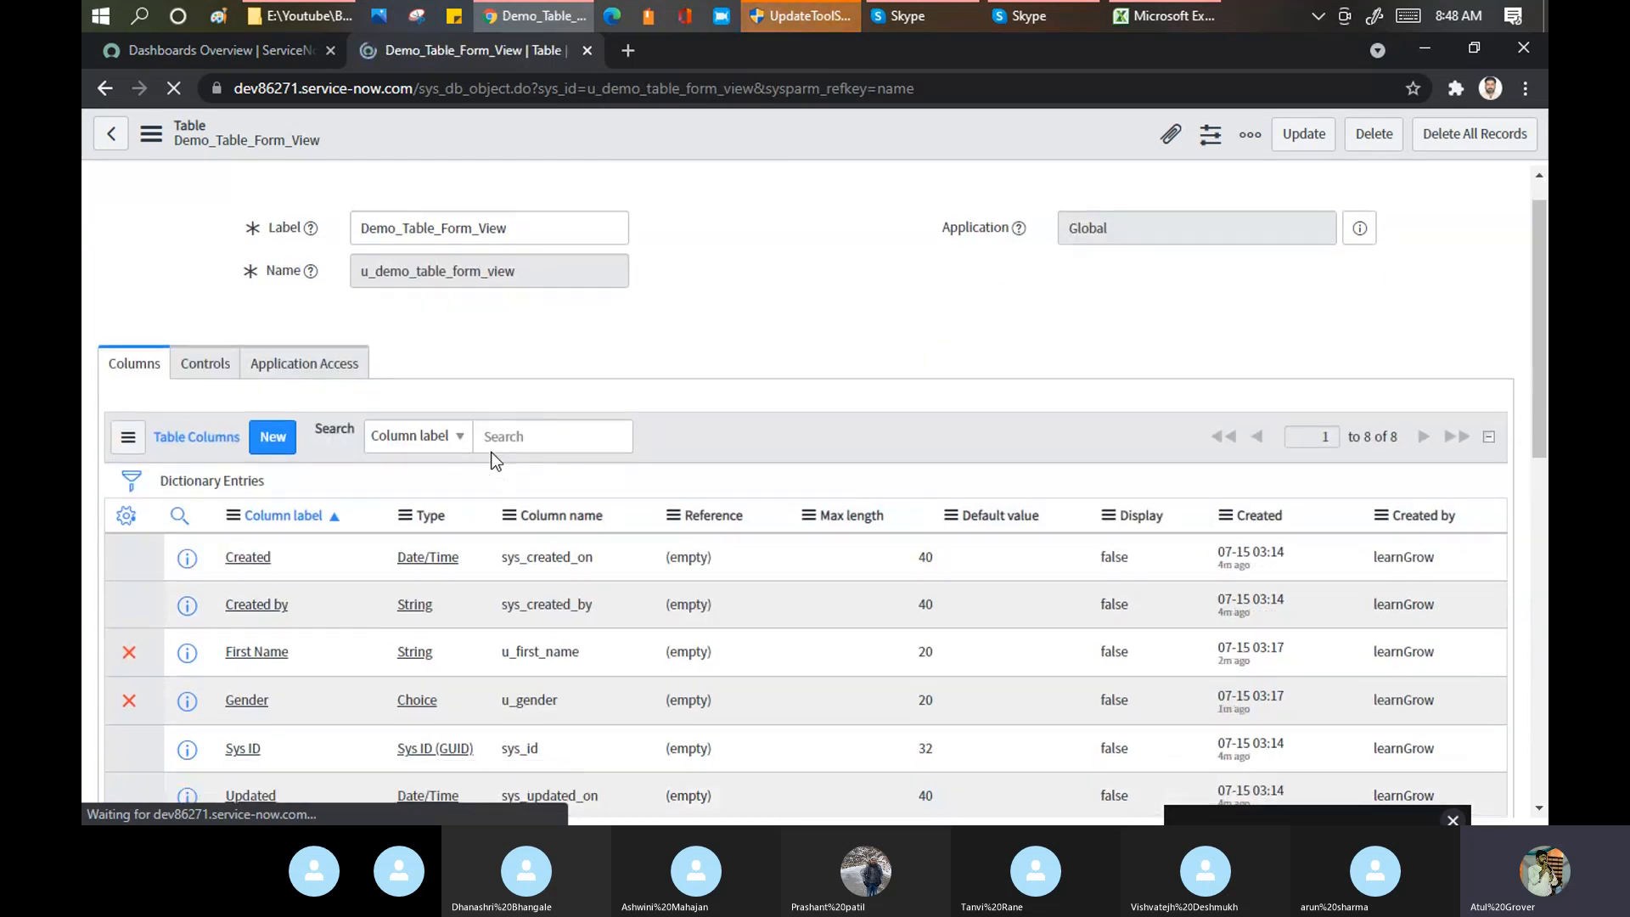
Step: Start a new Reference column labelled Father's Name with a max length of 20 in the Demo_Table_Form_View table
scroll(491, 452, down, 1)
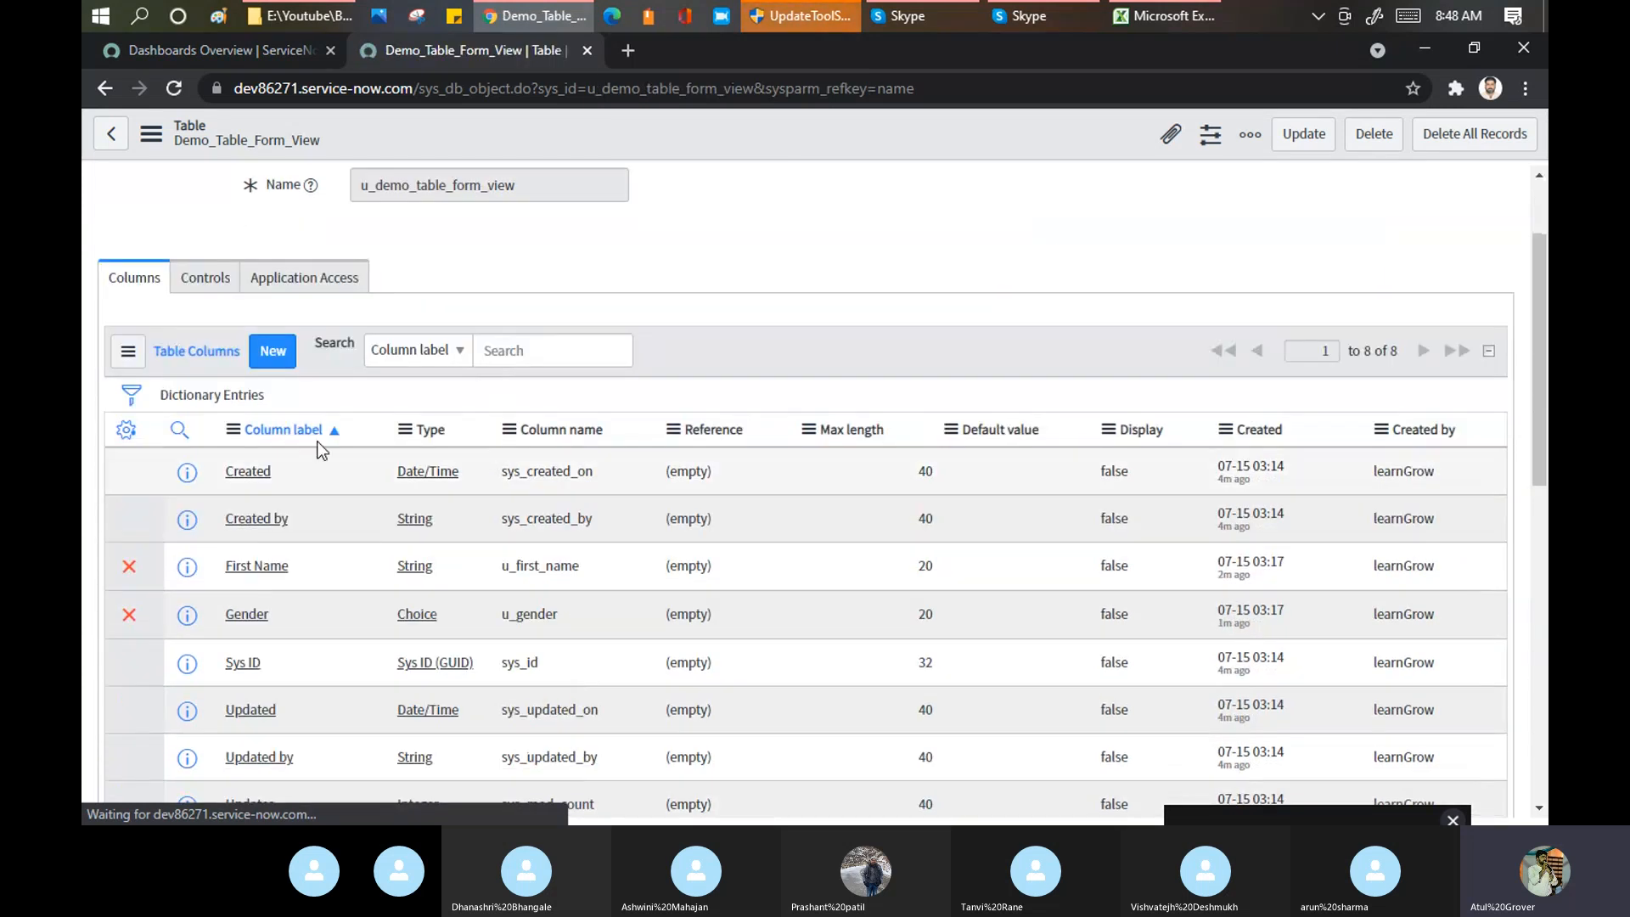
click(285, 357)
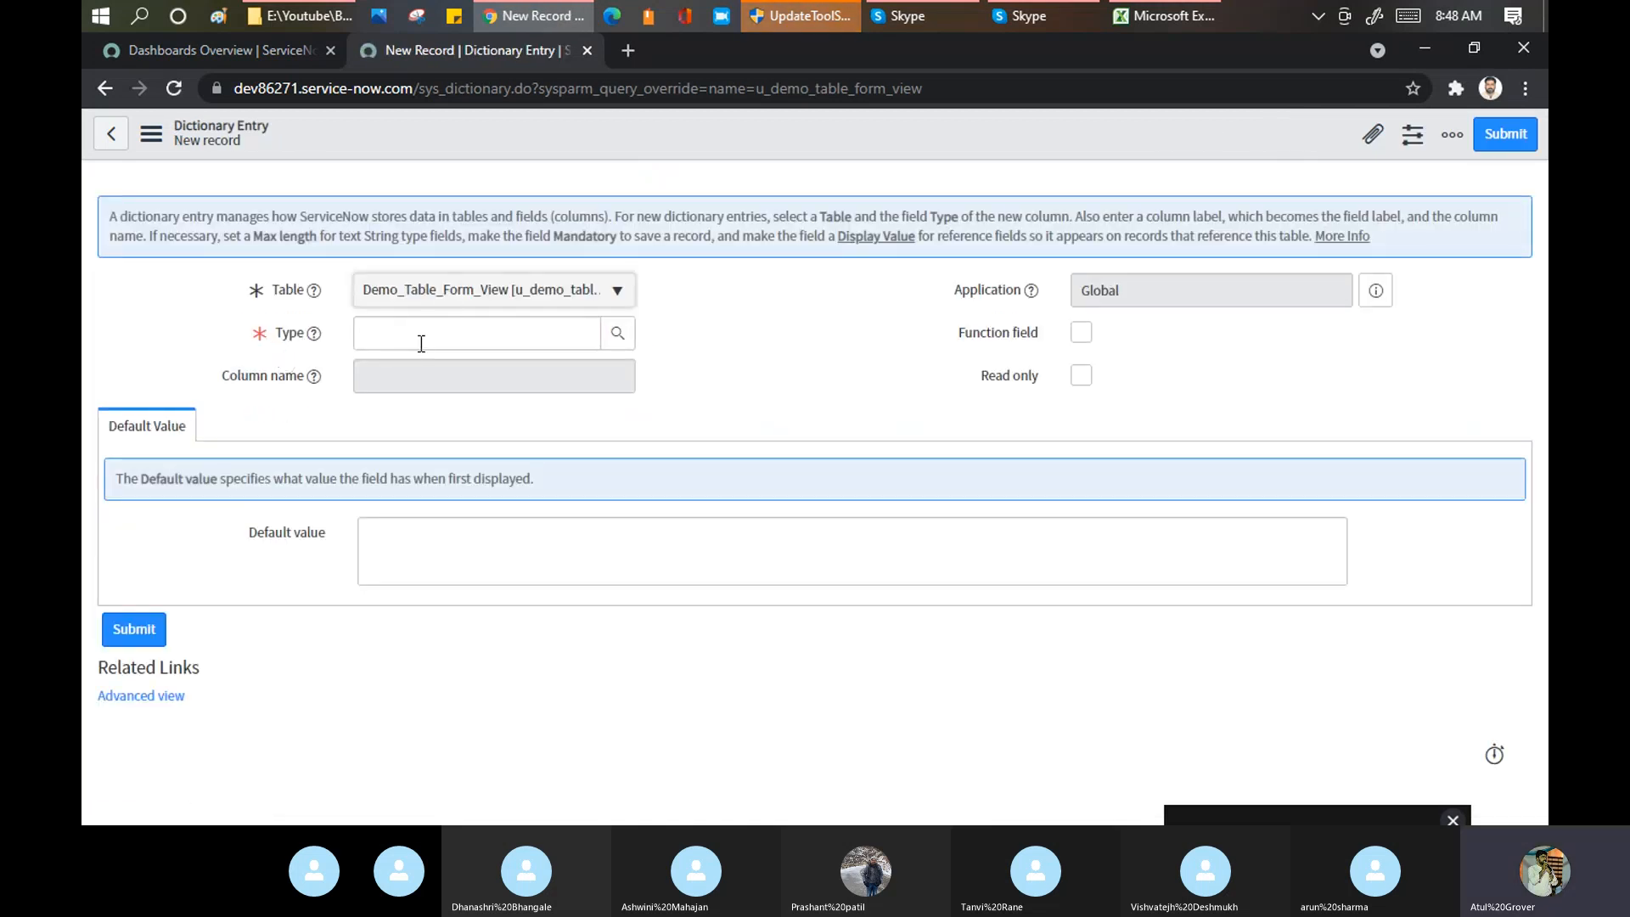
click(421, 343)
text(Ref)
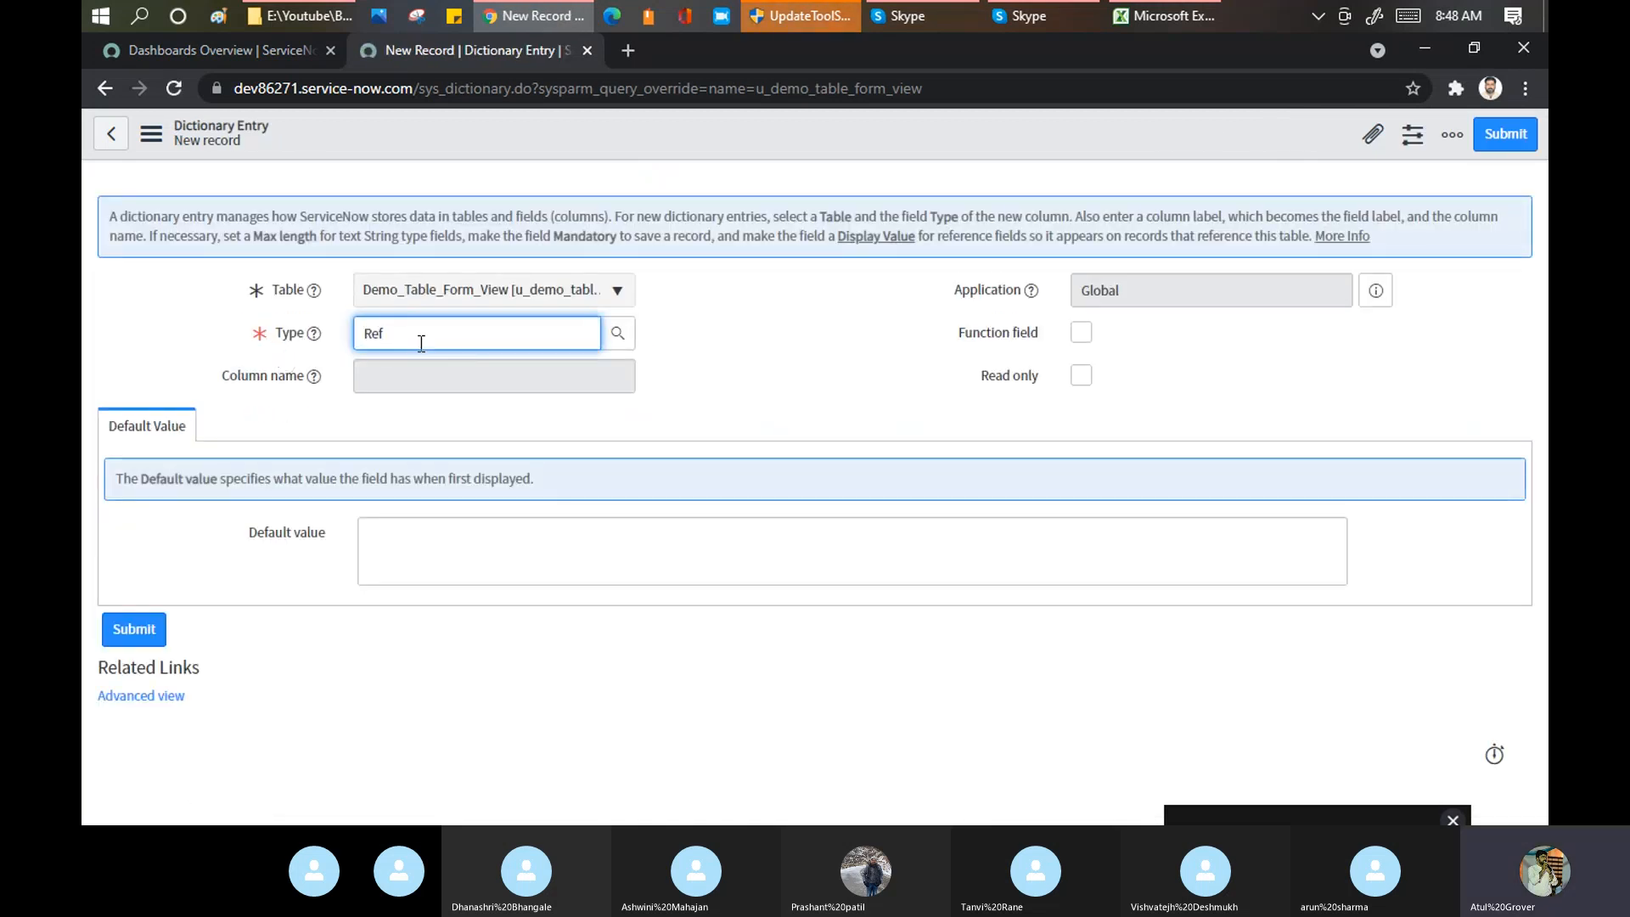
click(416, 358)
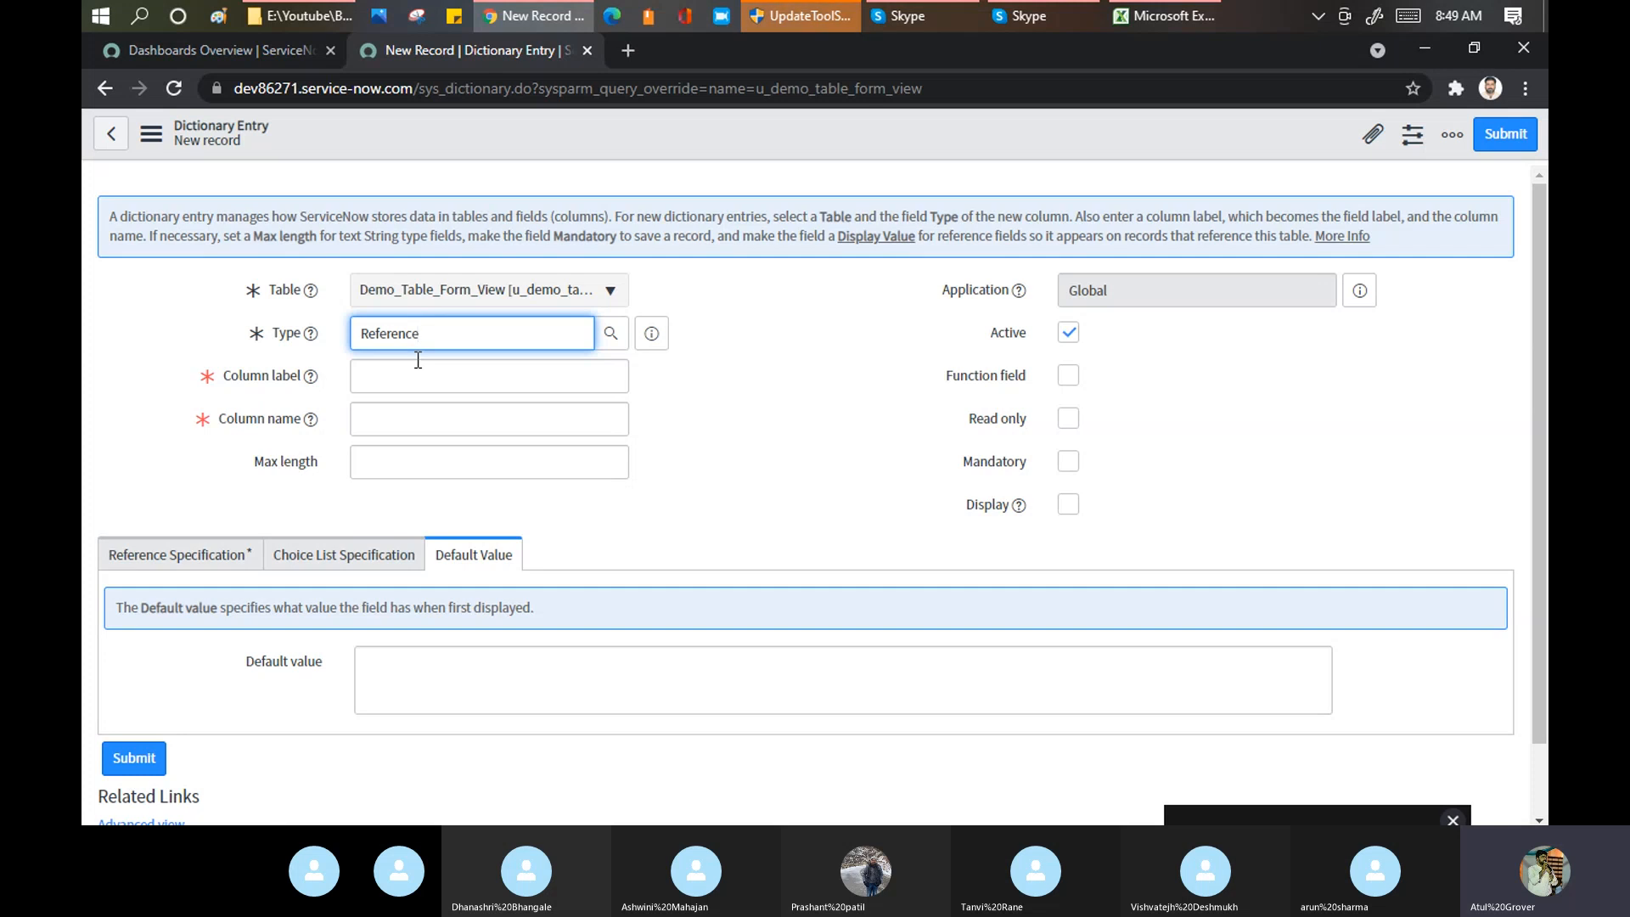
click(416, 377)
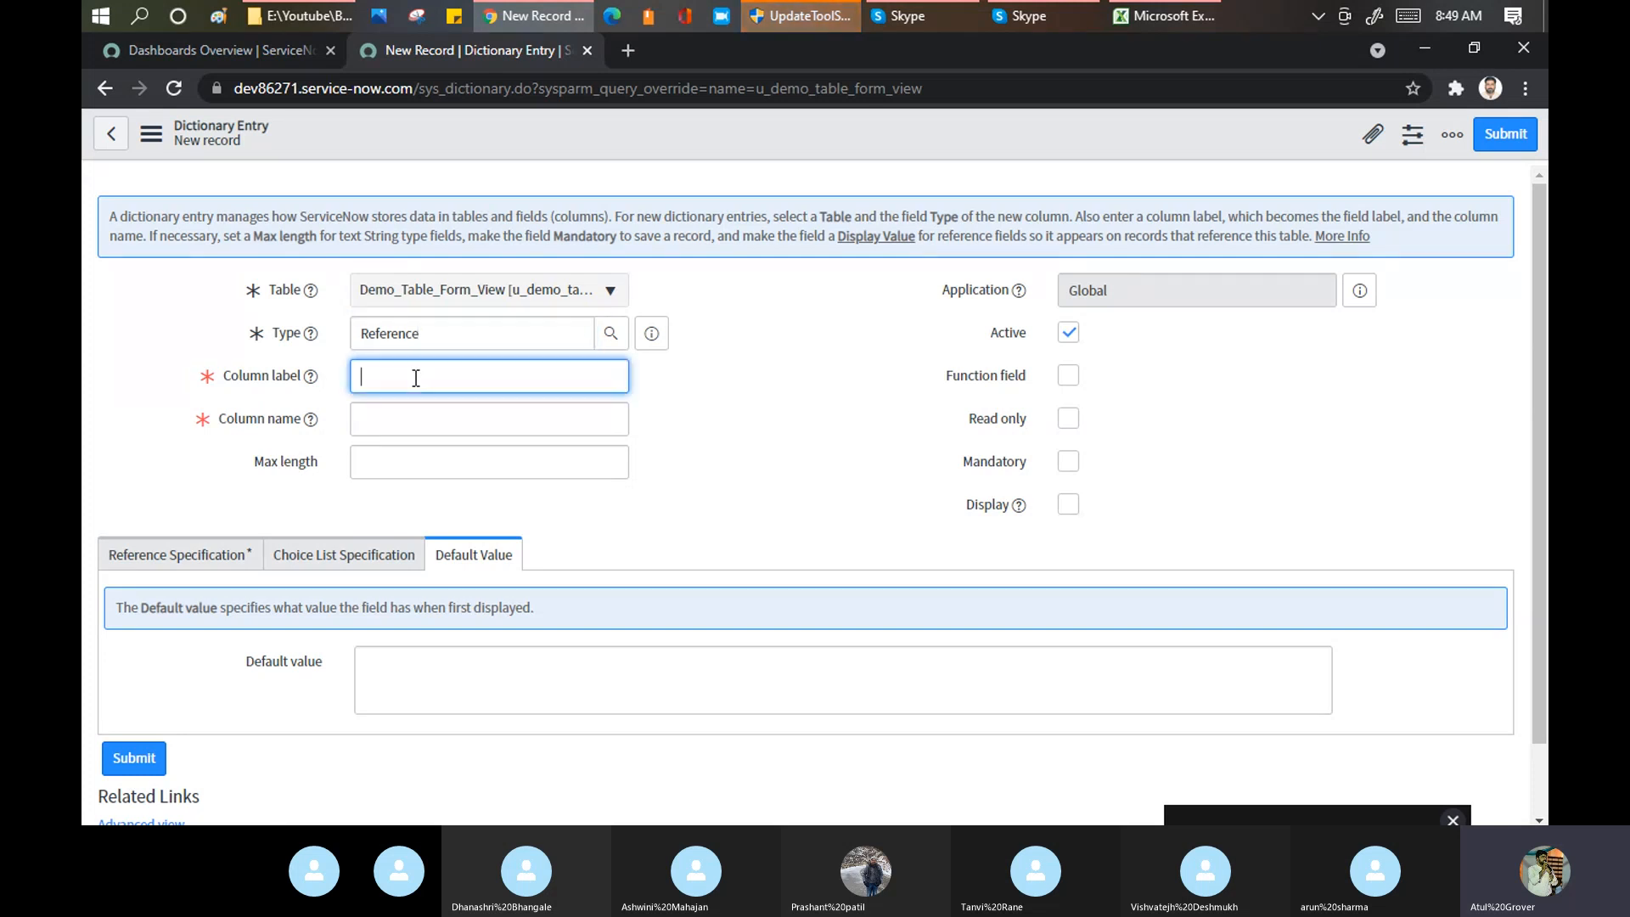
text(Father's Name)
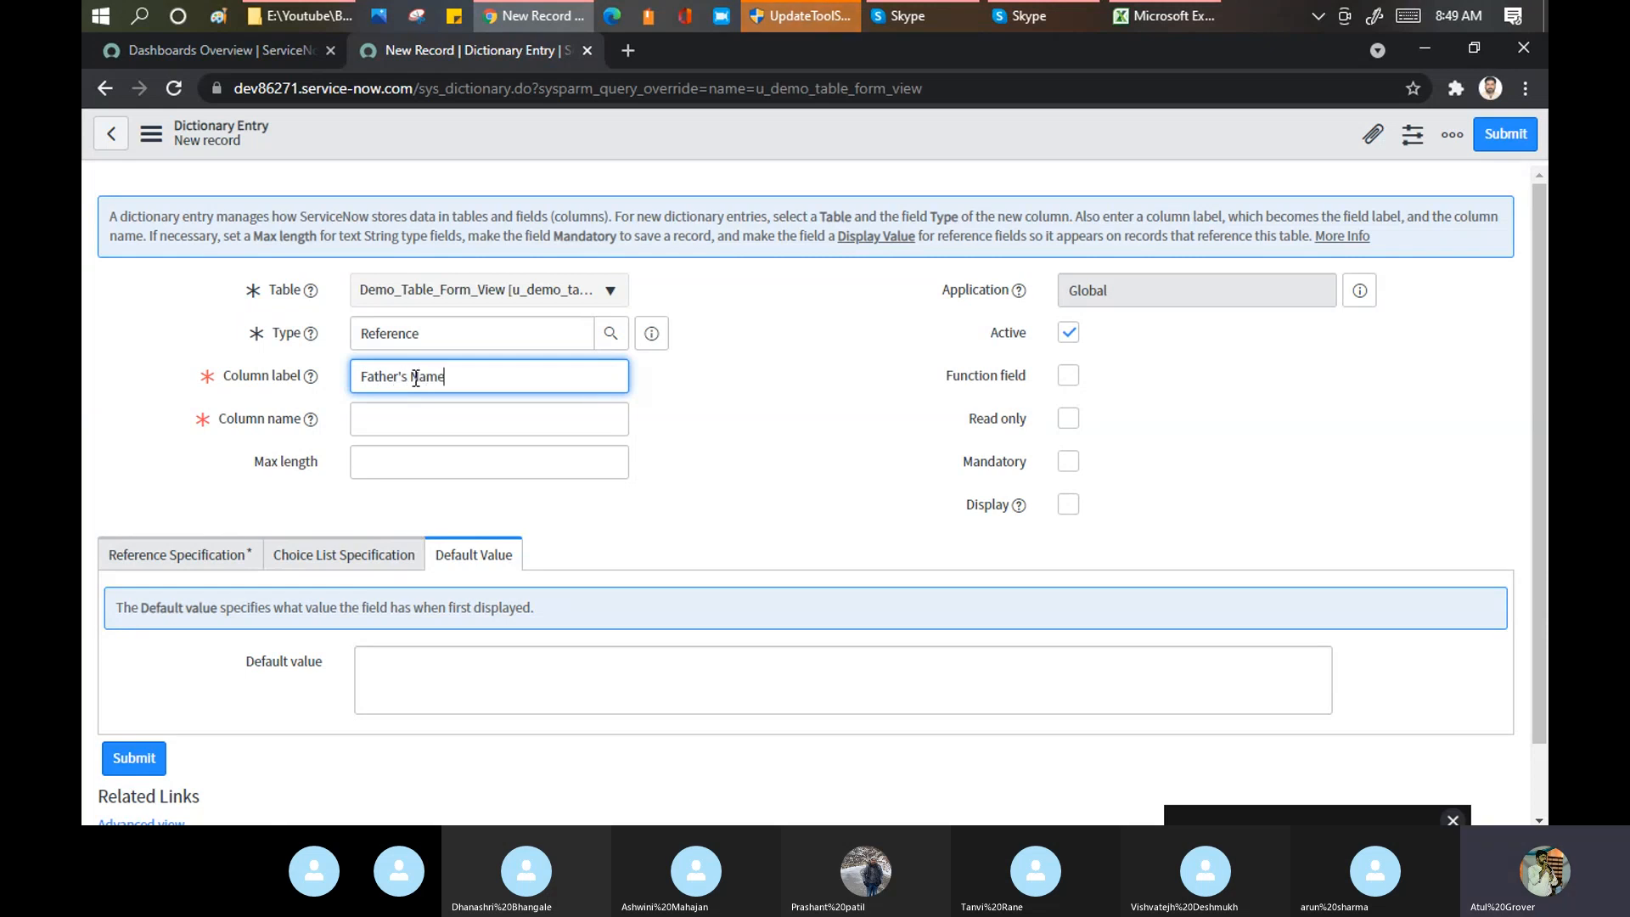
click(400, 462)
text(20)
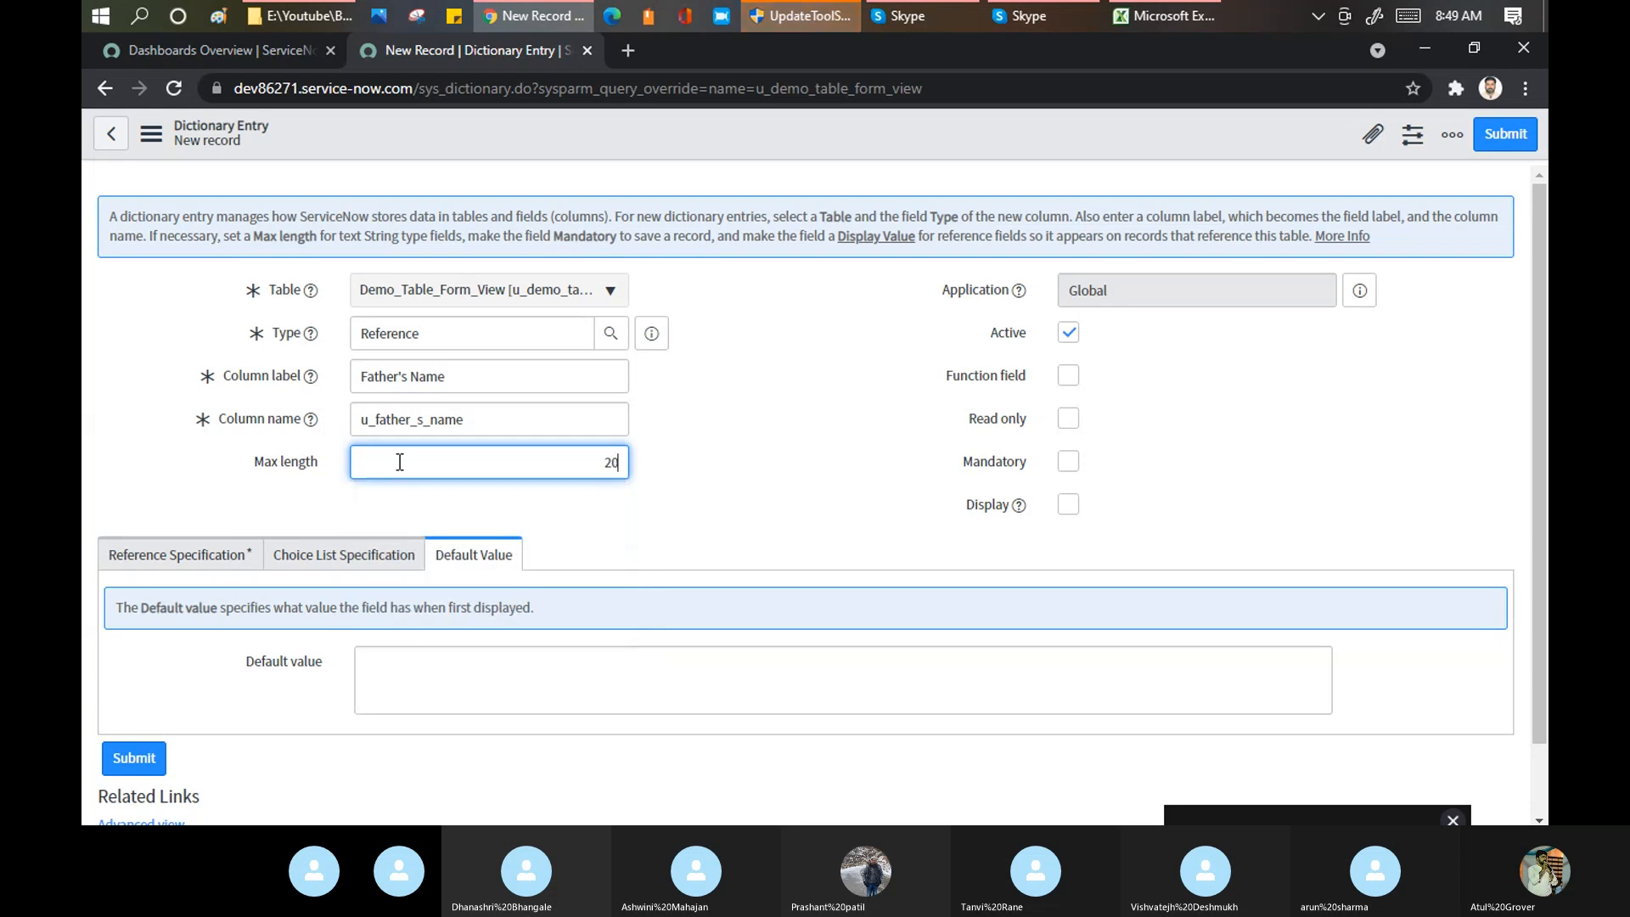
click(798, 451)
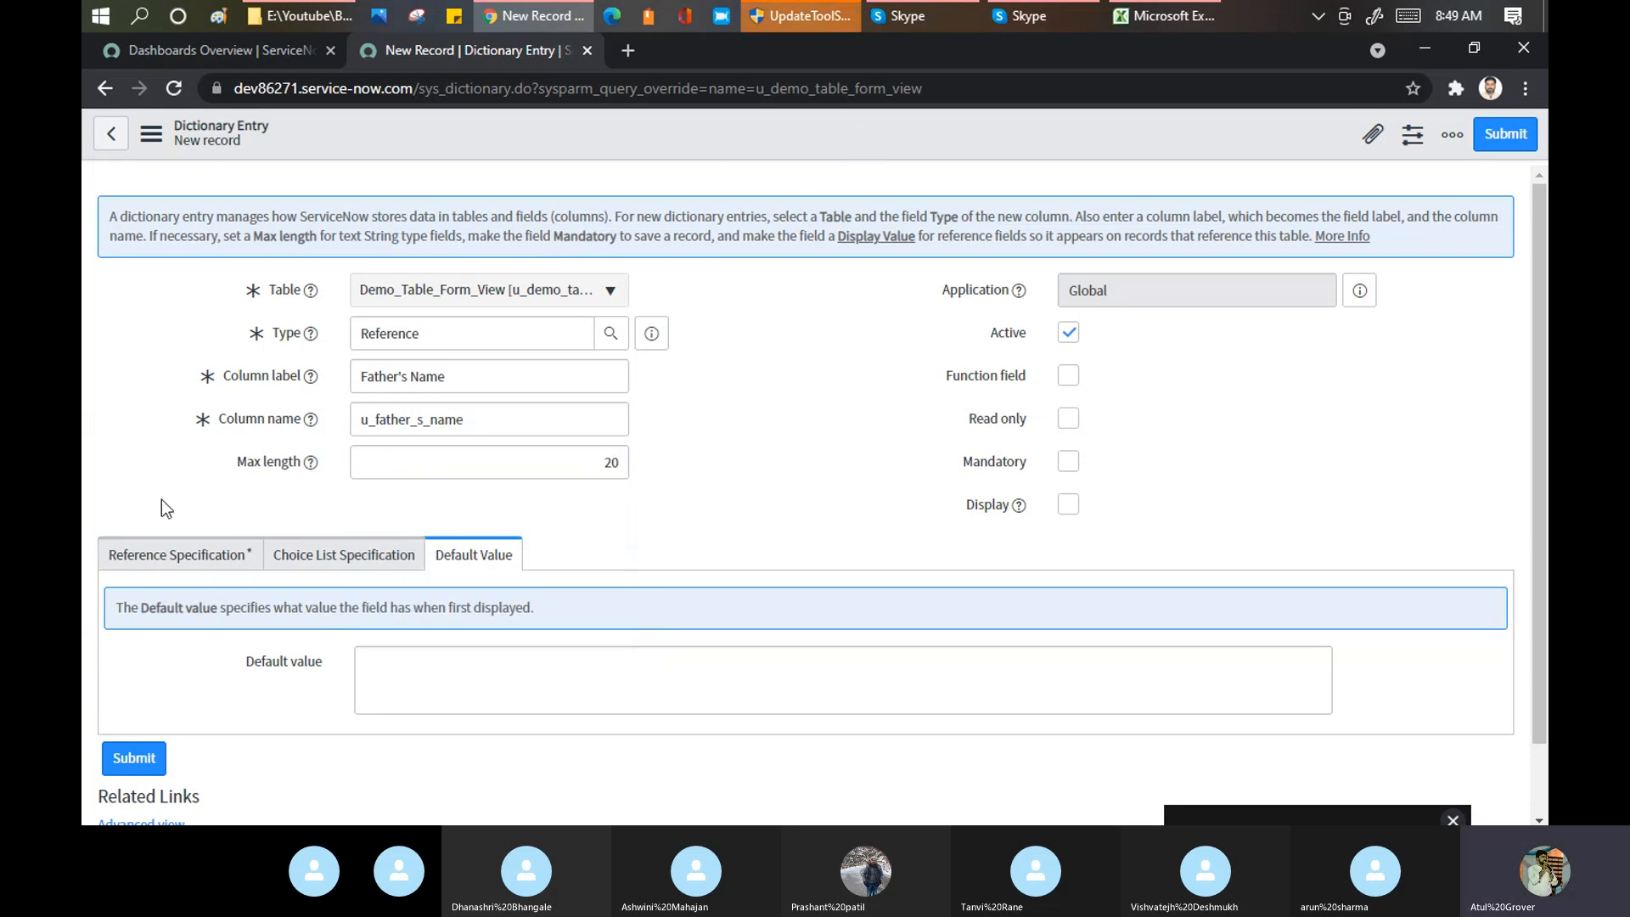
Step: Make the Father's Name column reference the User (sys_user) table and save the dictionary entry
click(223, 567)
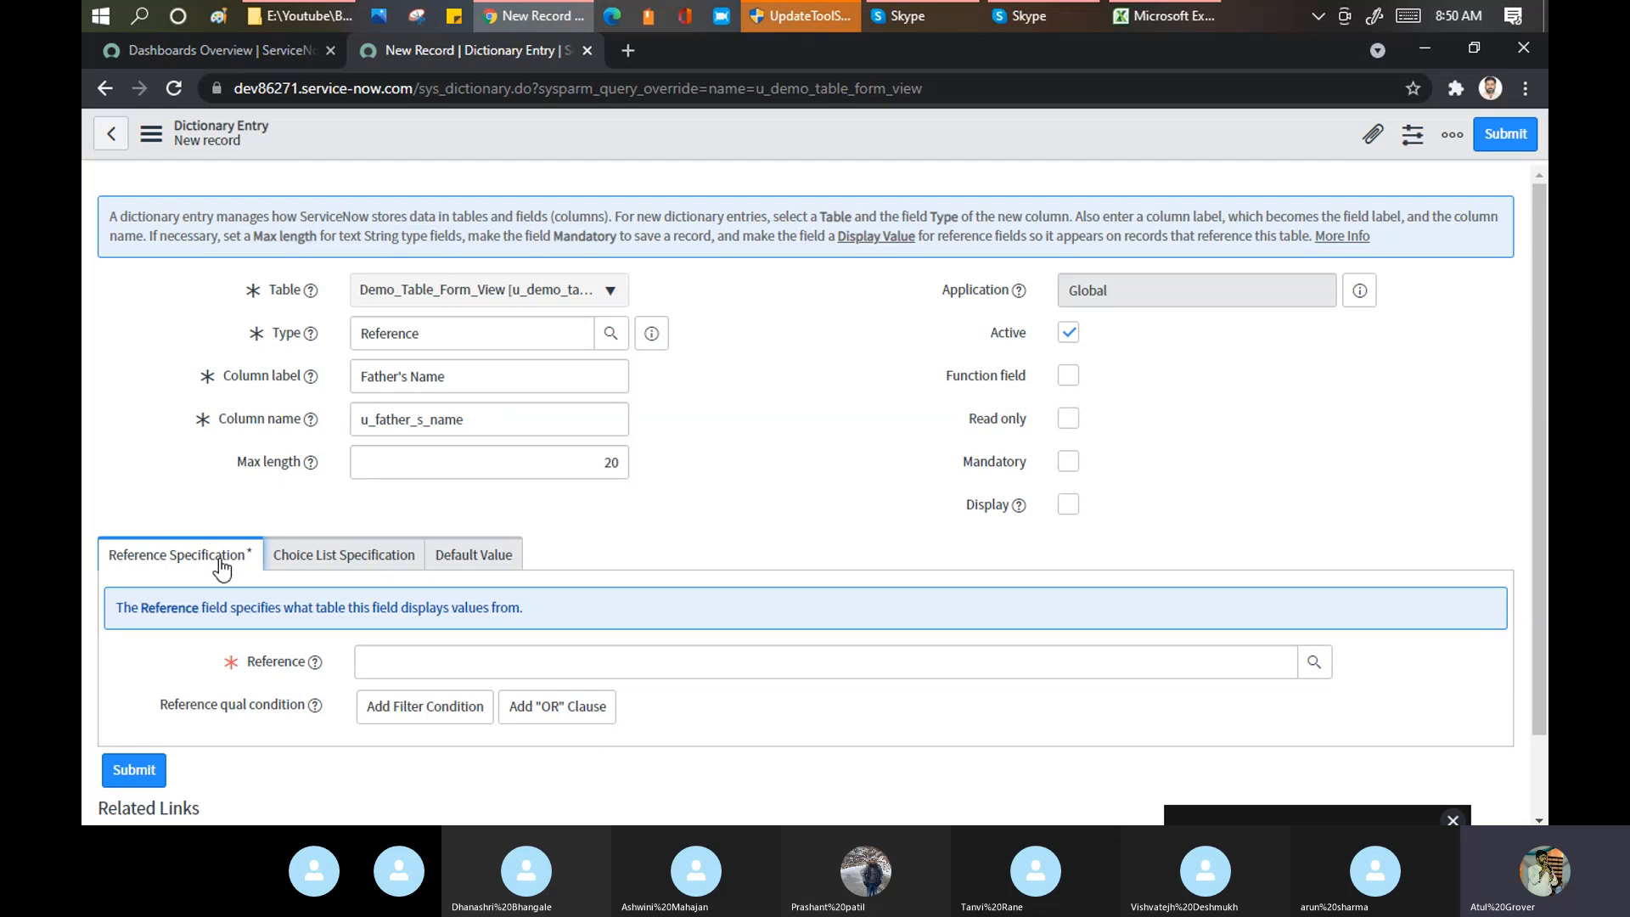
click(395, 662)
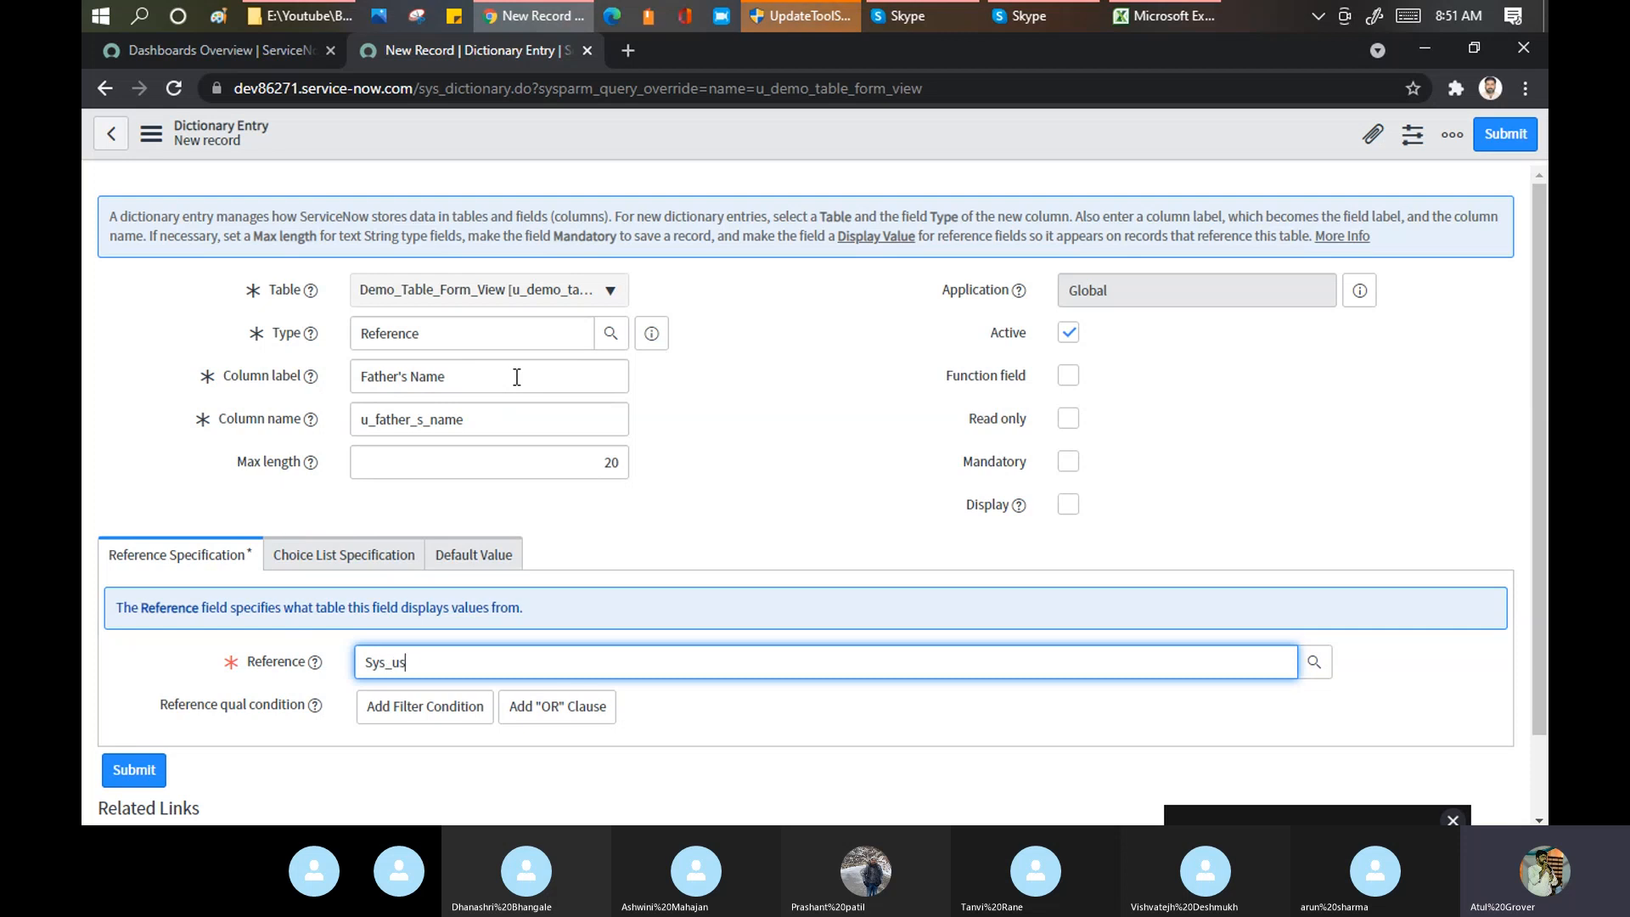
text(er)
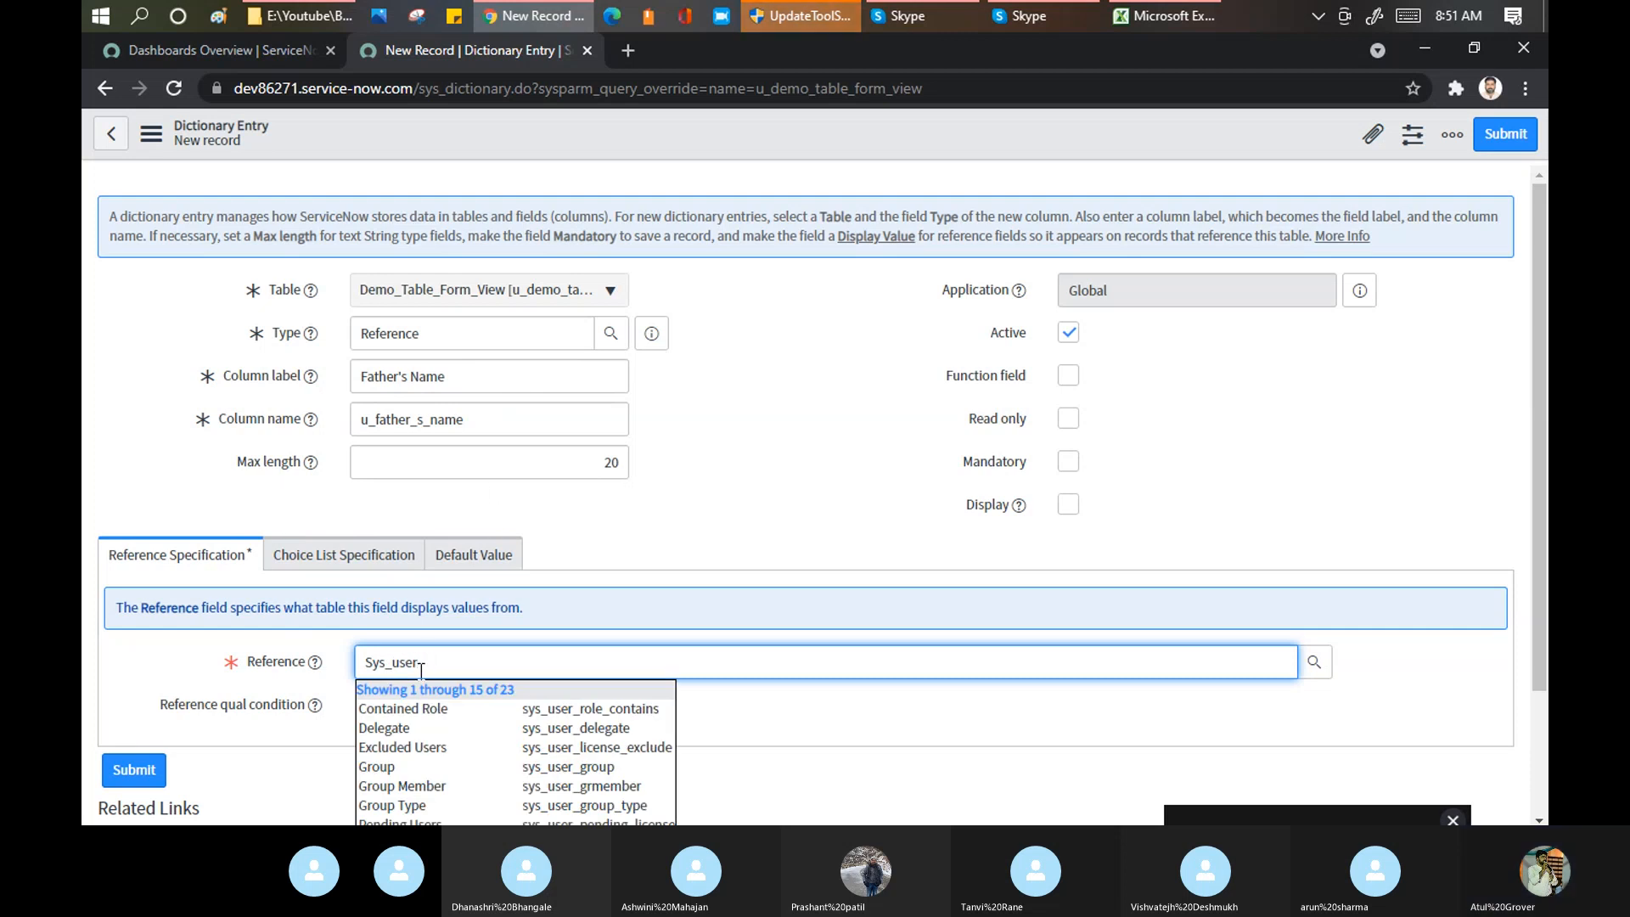
drag(1536, 477, 1535, 600)
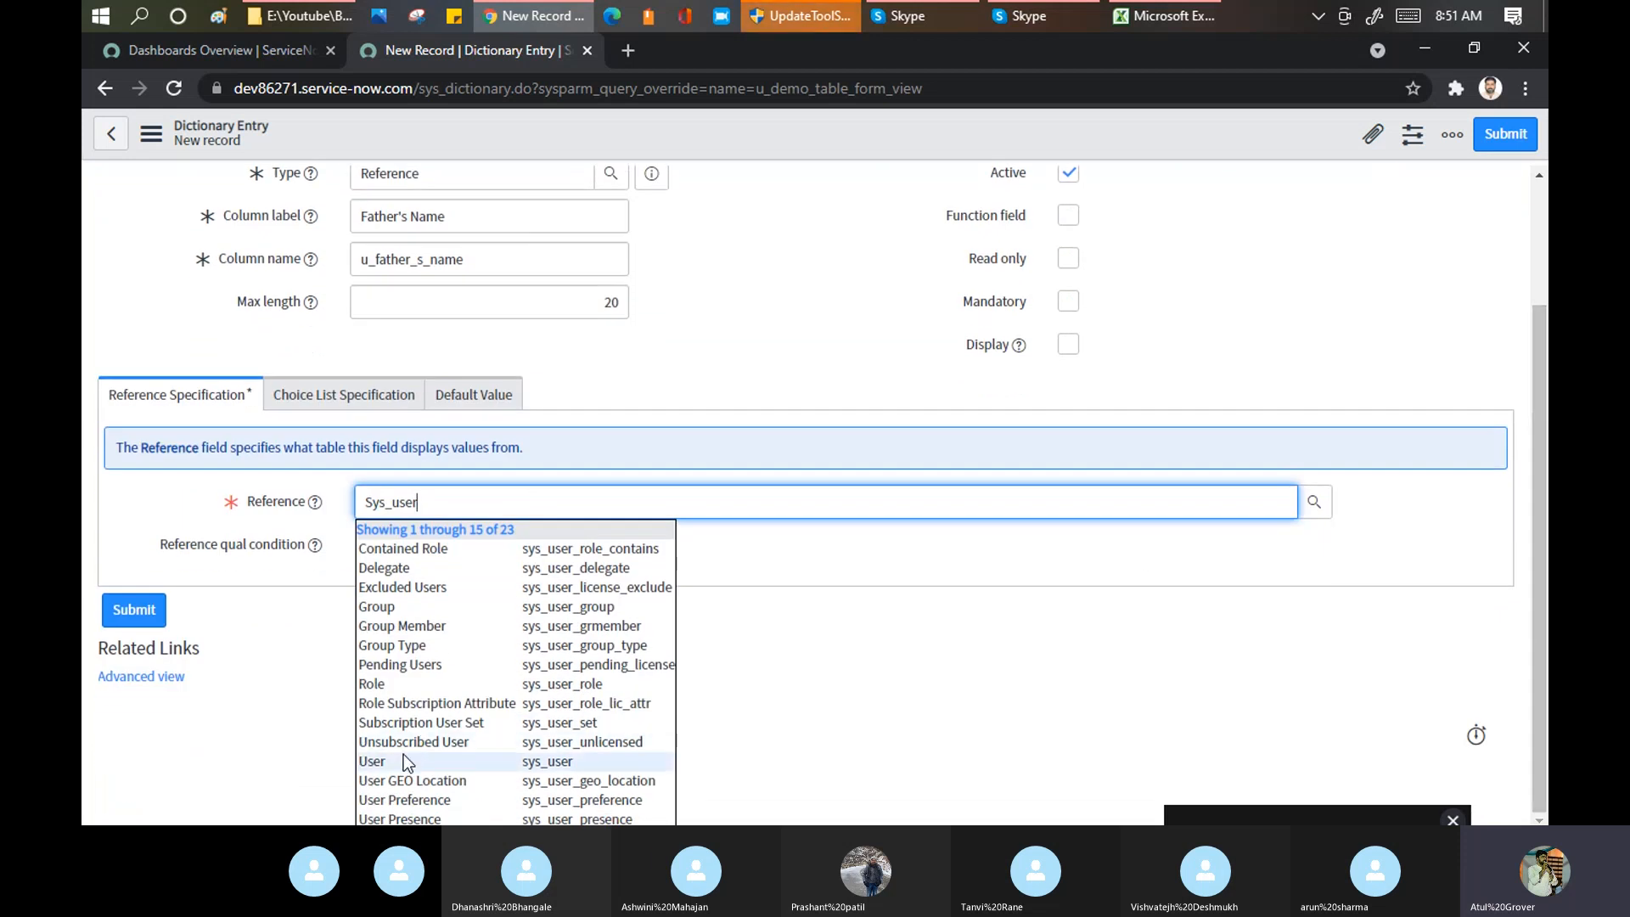
click(376, 761)
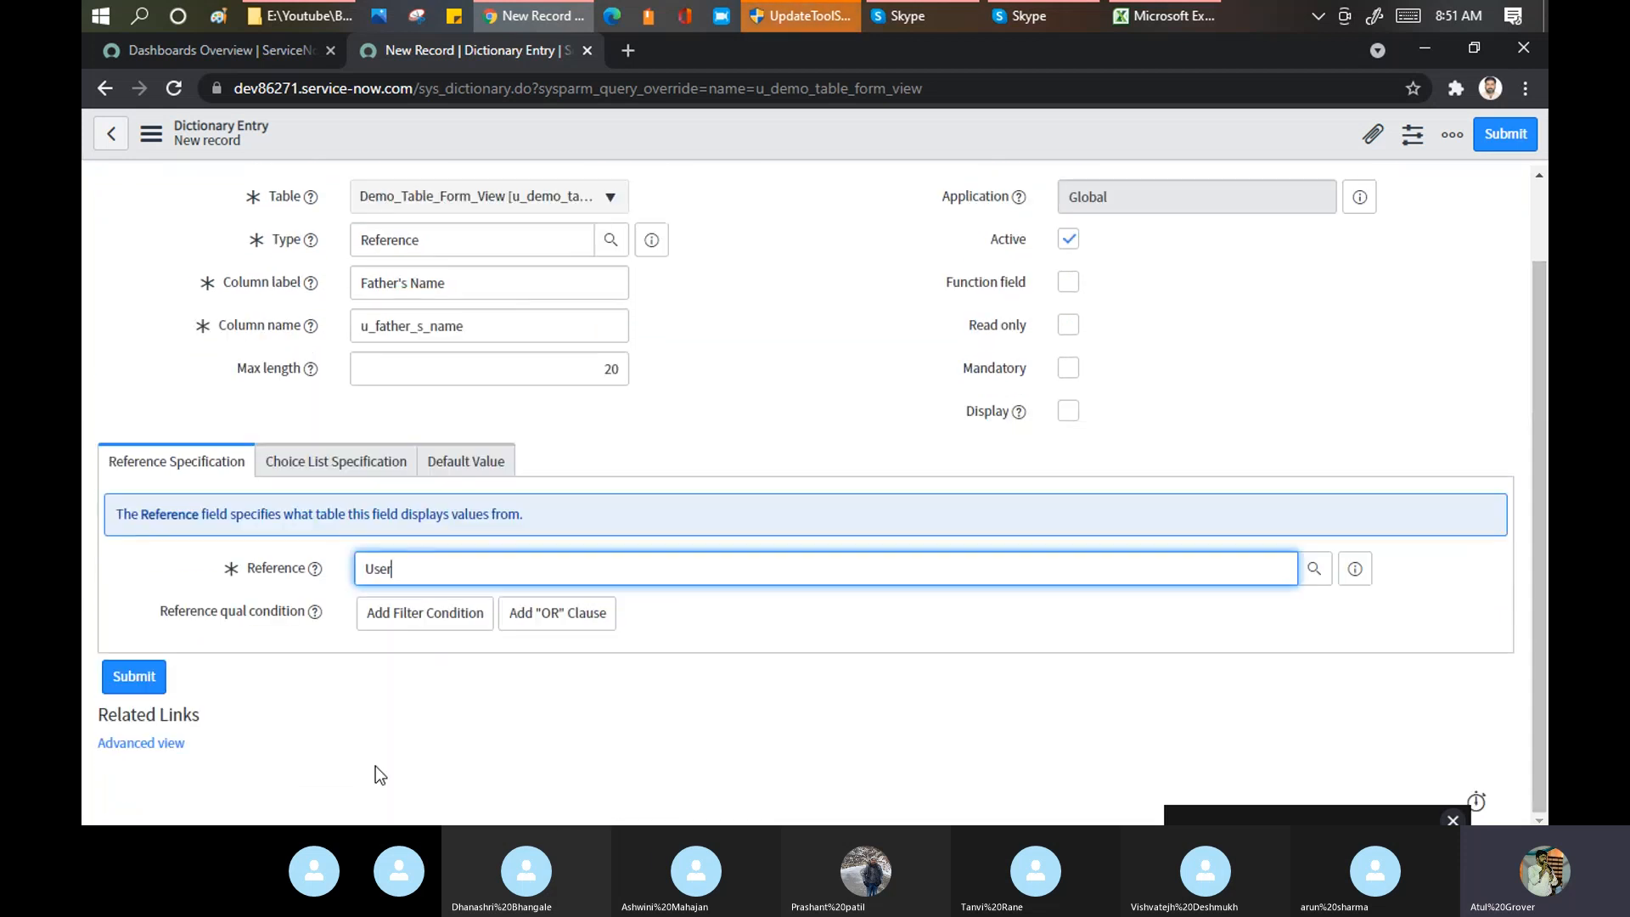
right_click(684, 149)
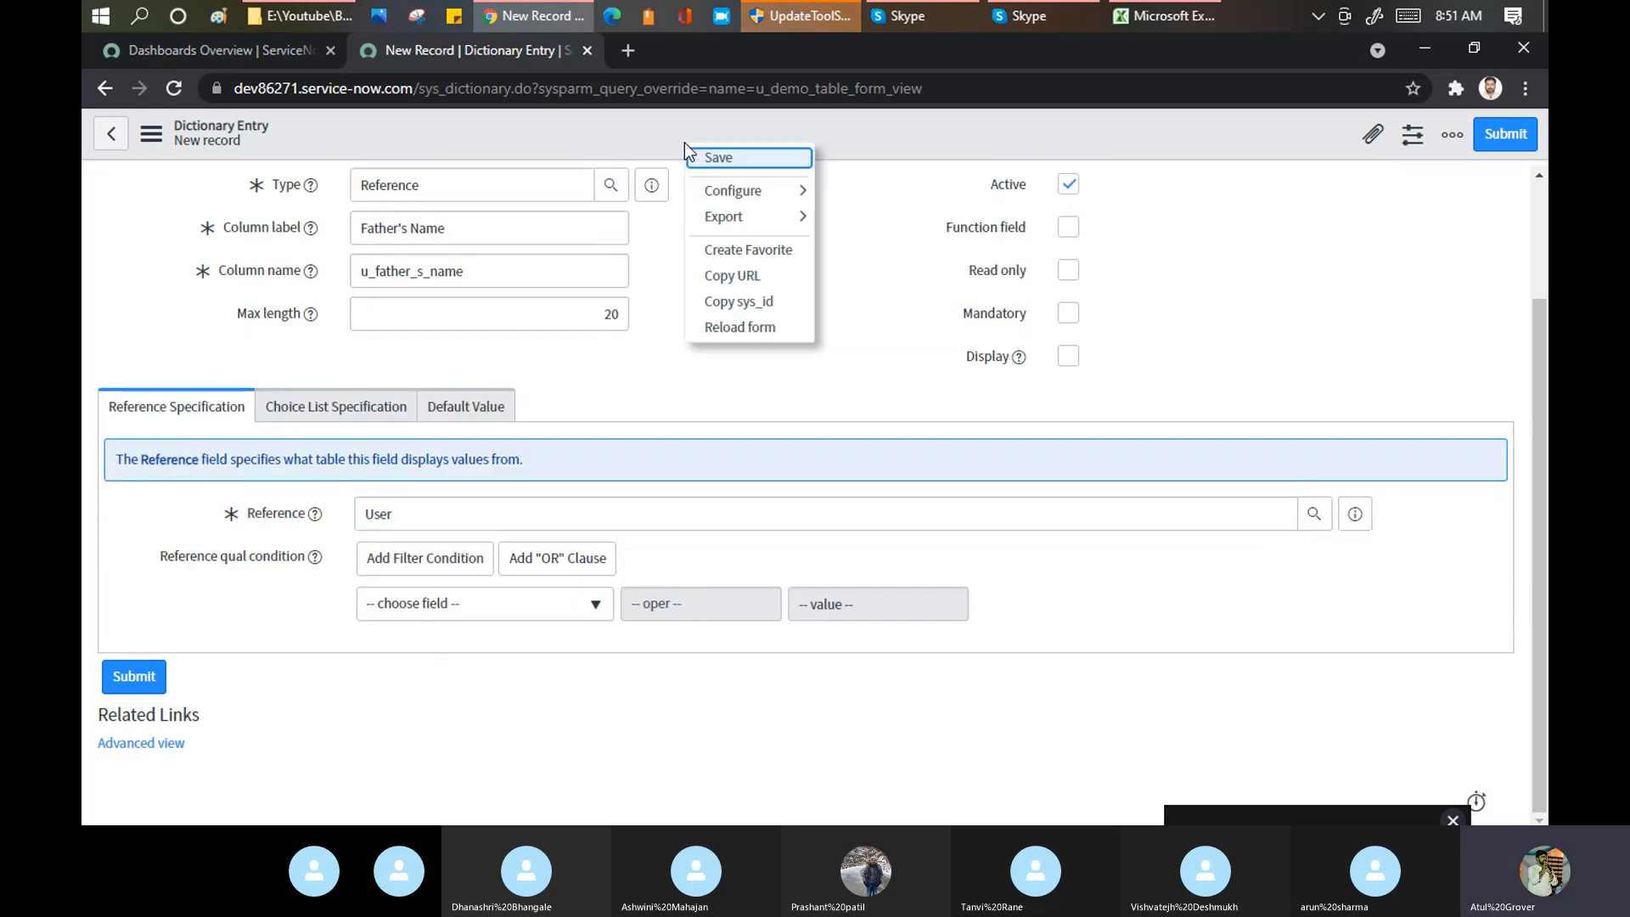
click(703, 157)
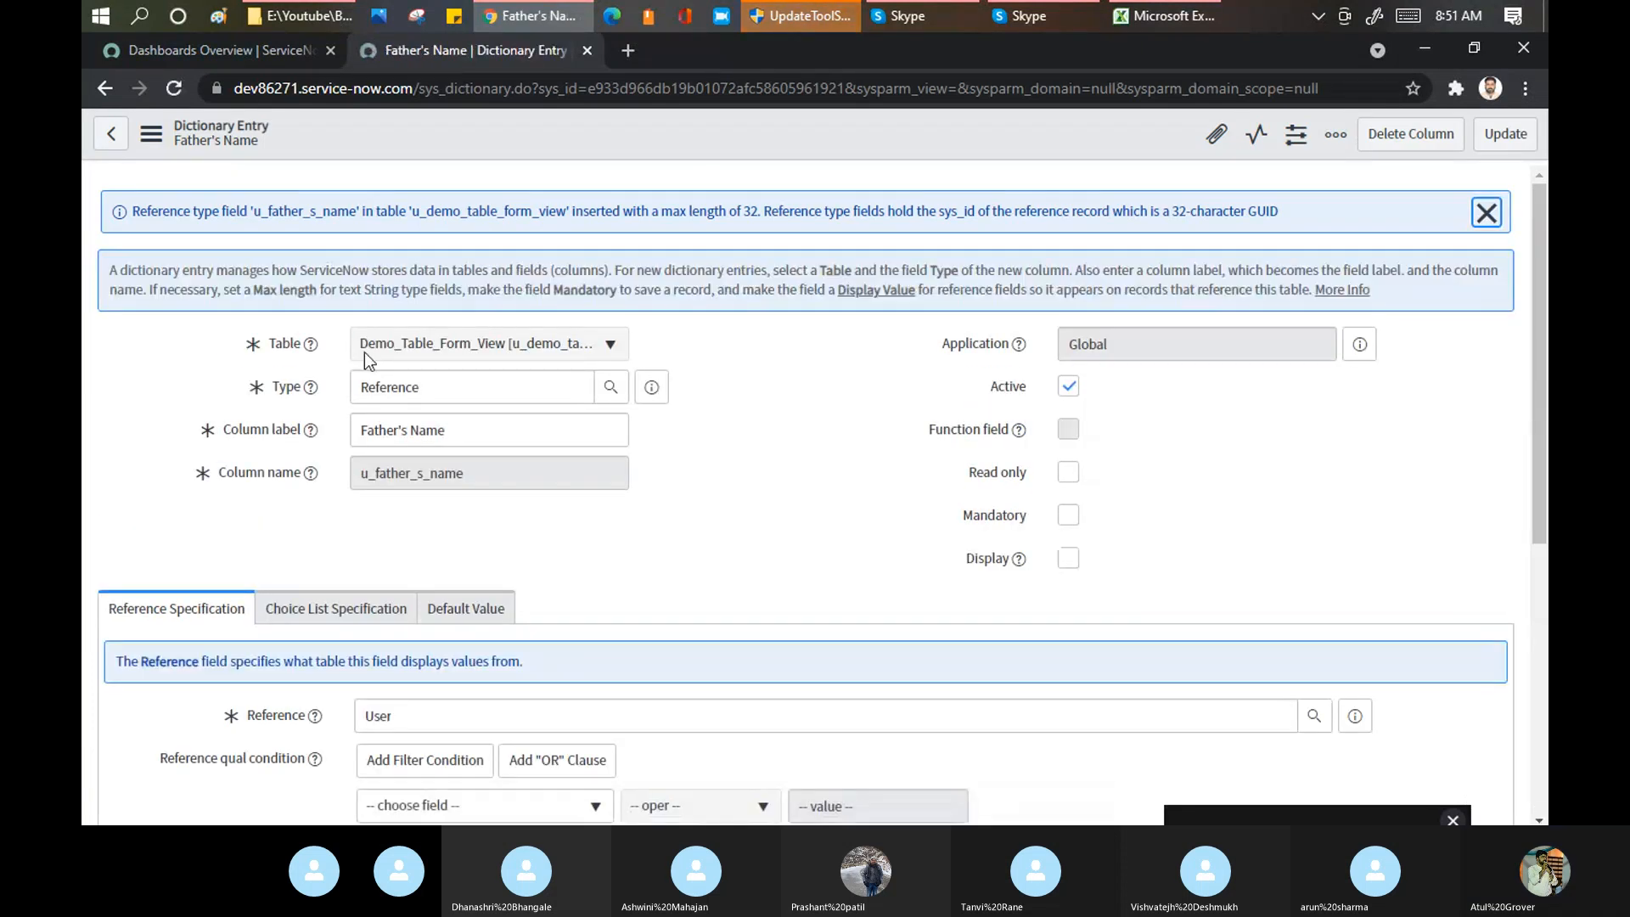
click(411, 355)
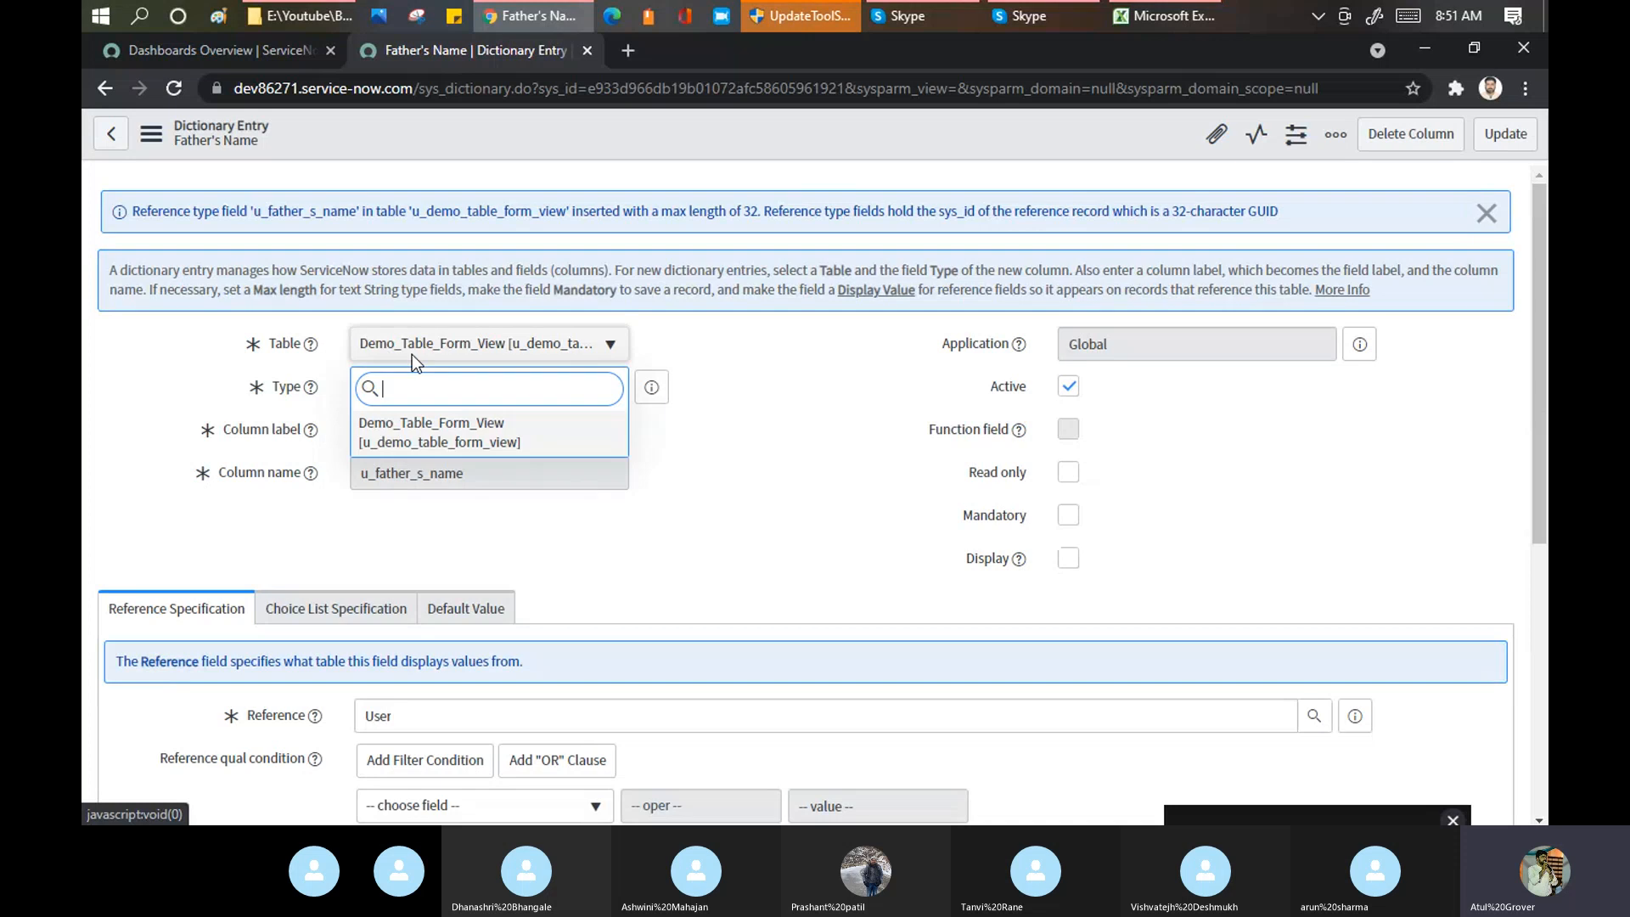
click(411, 354)
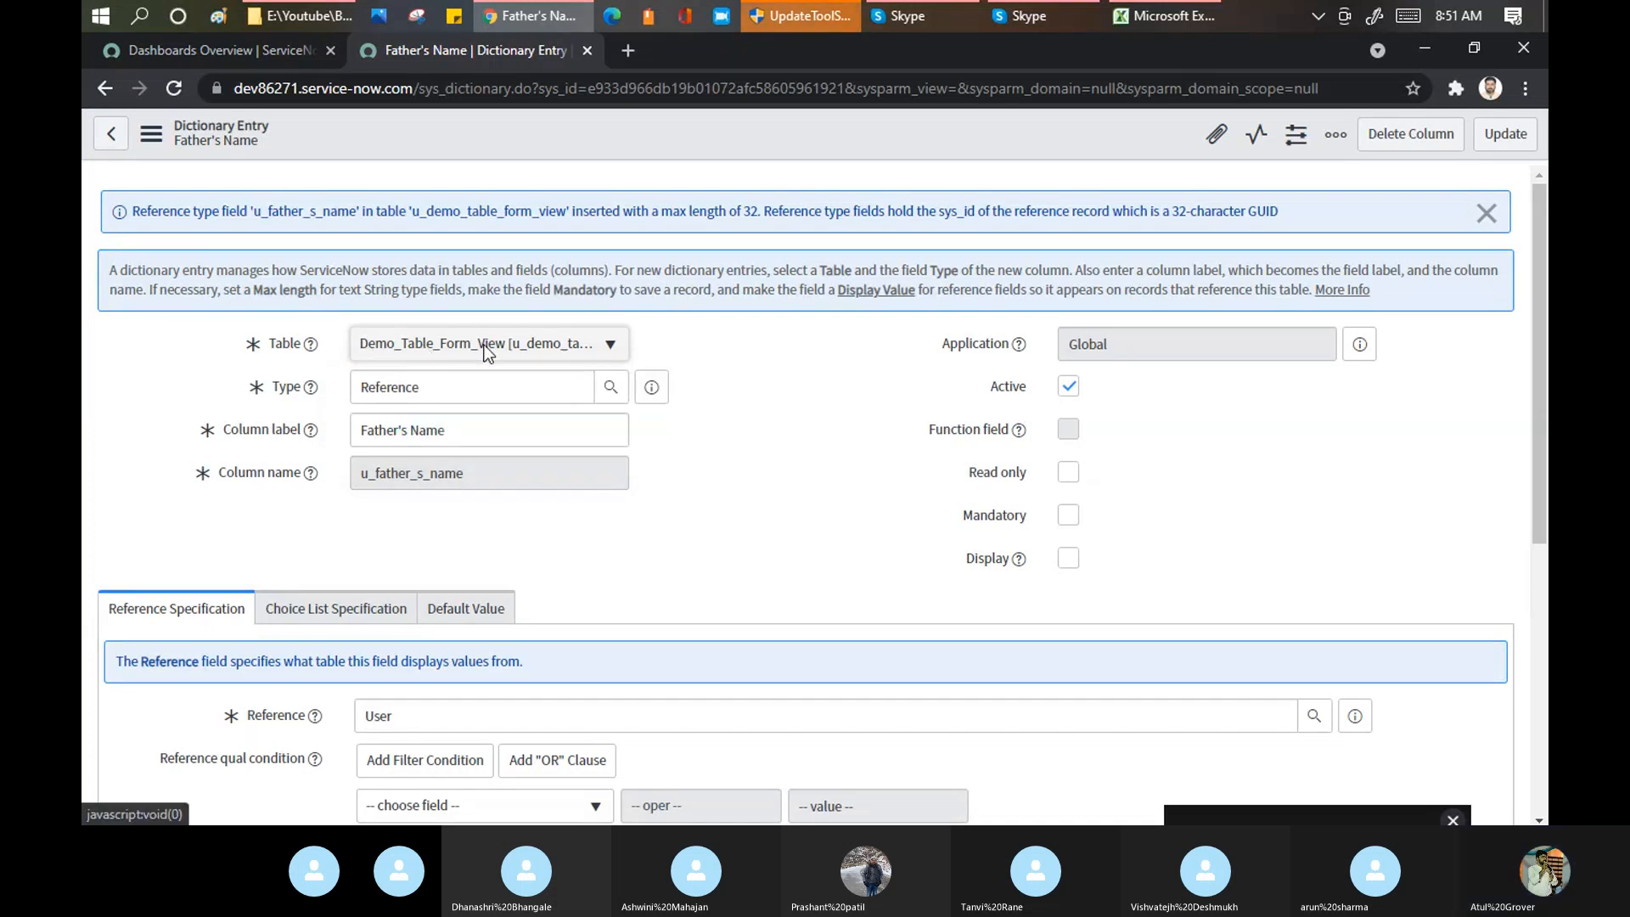
Step: Filter the navigator by "demo", open the Demo_Table_Form_Views module and check its First Name, Gender and Father's Name fields
click(256, 56)
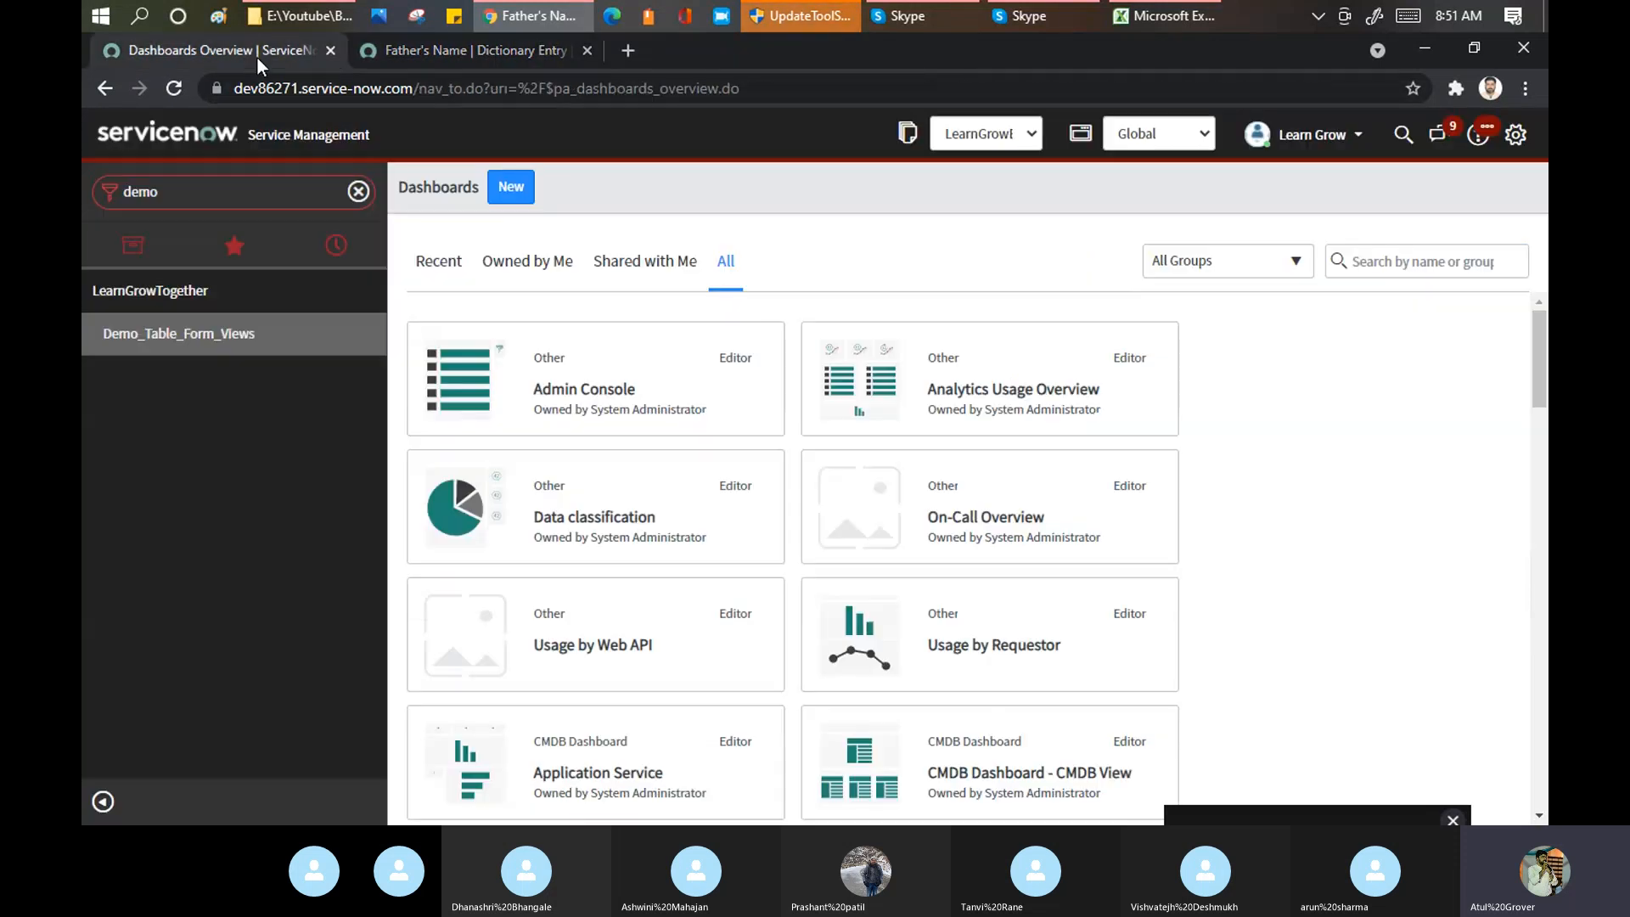
click(290, 184)
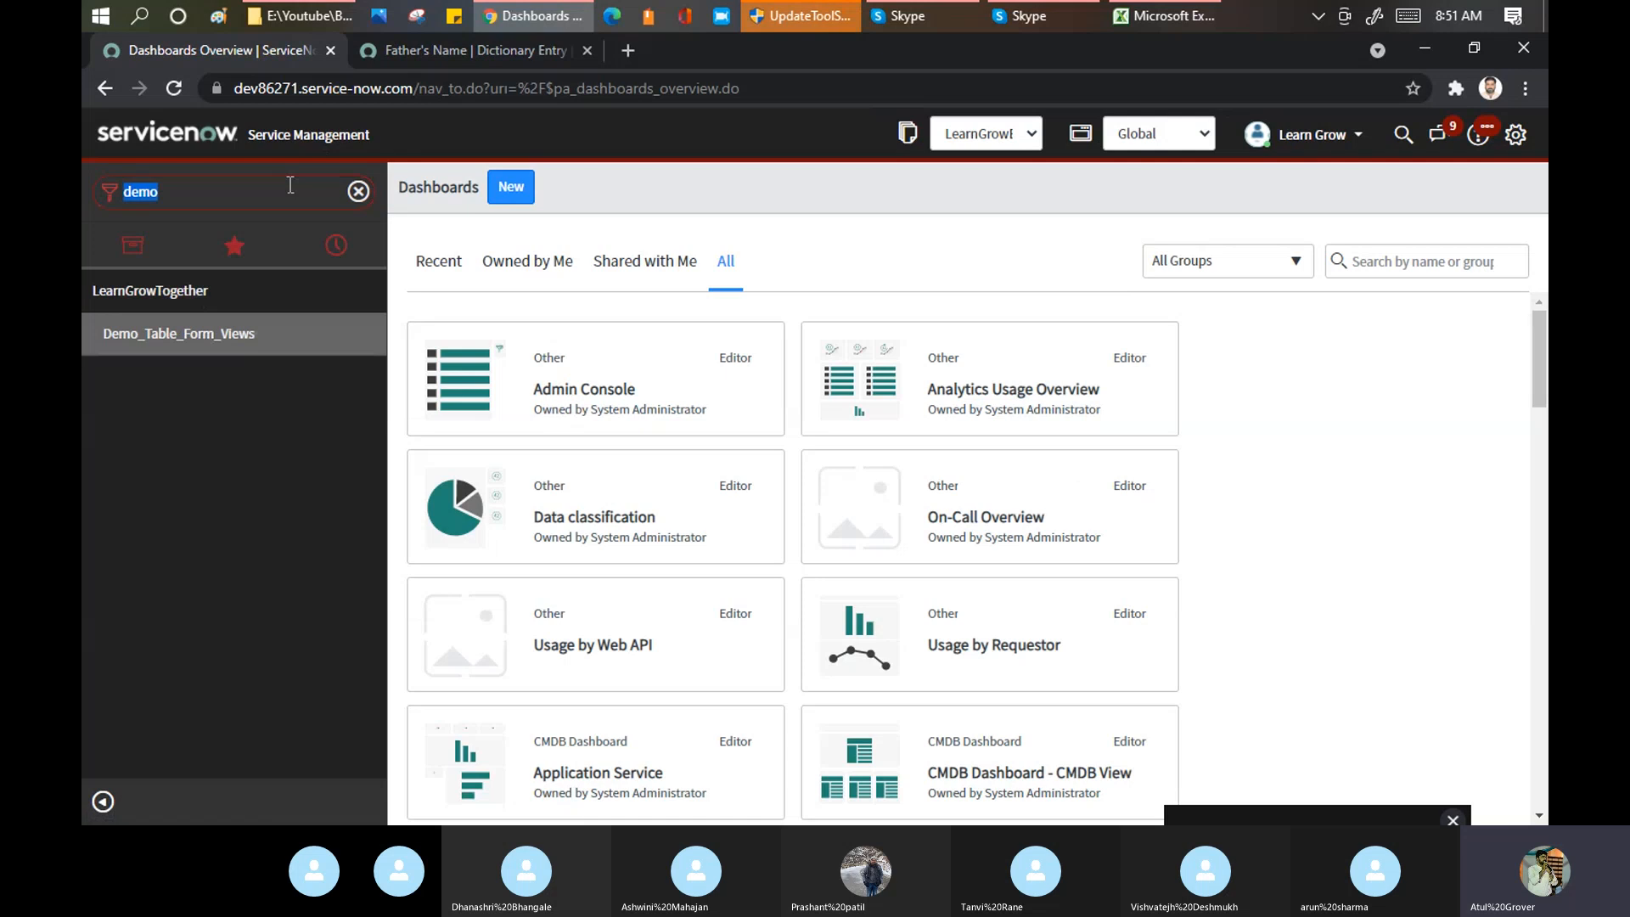
key(BackSpace)
key(BackSpace)
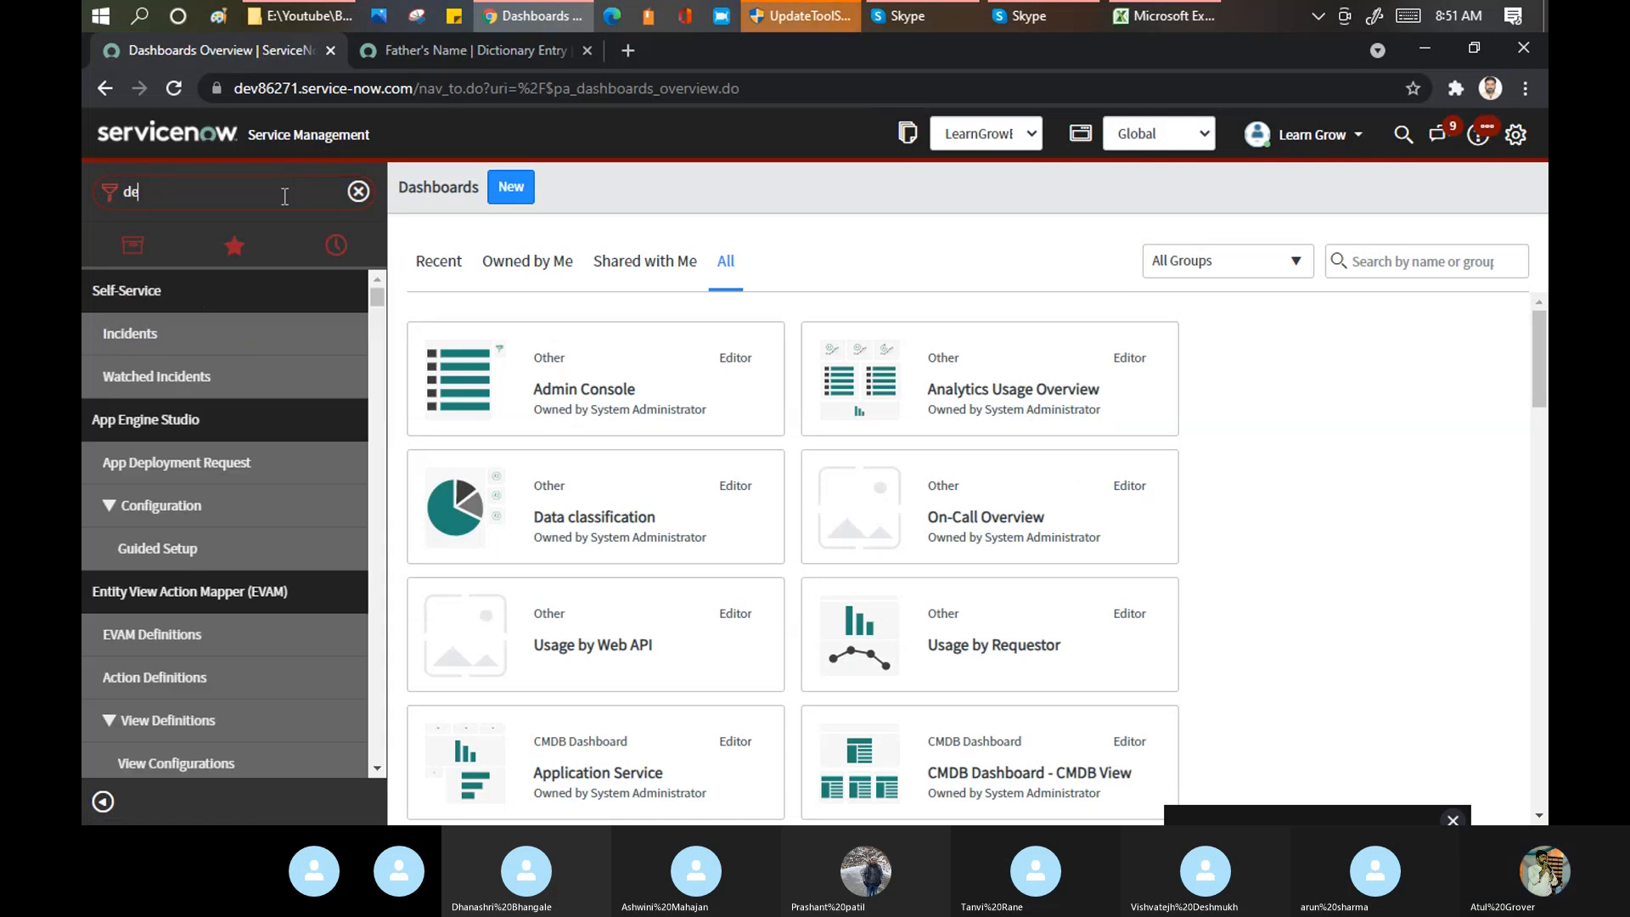
text(mo)
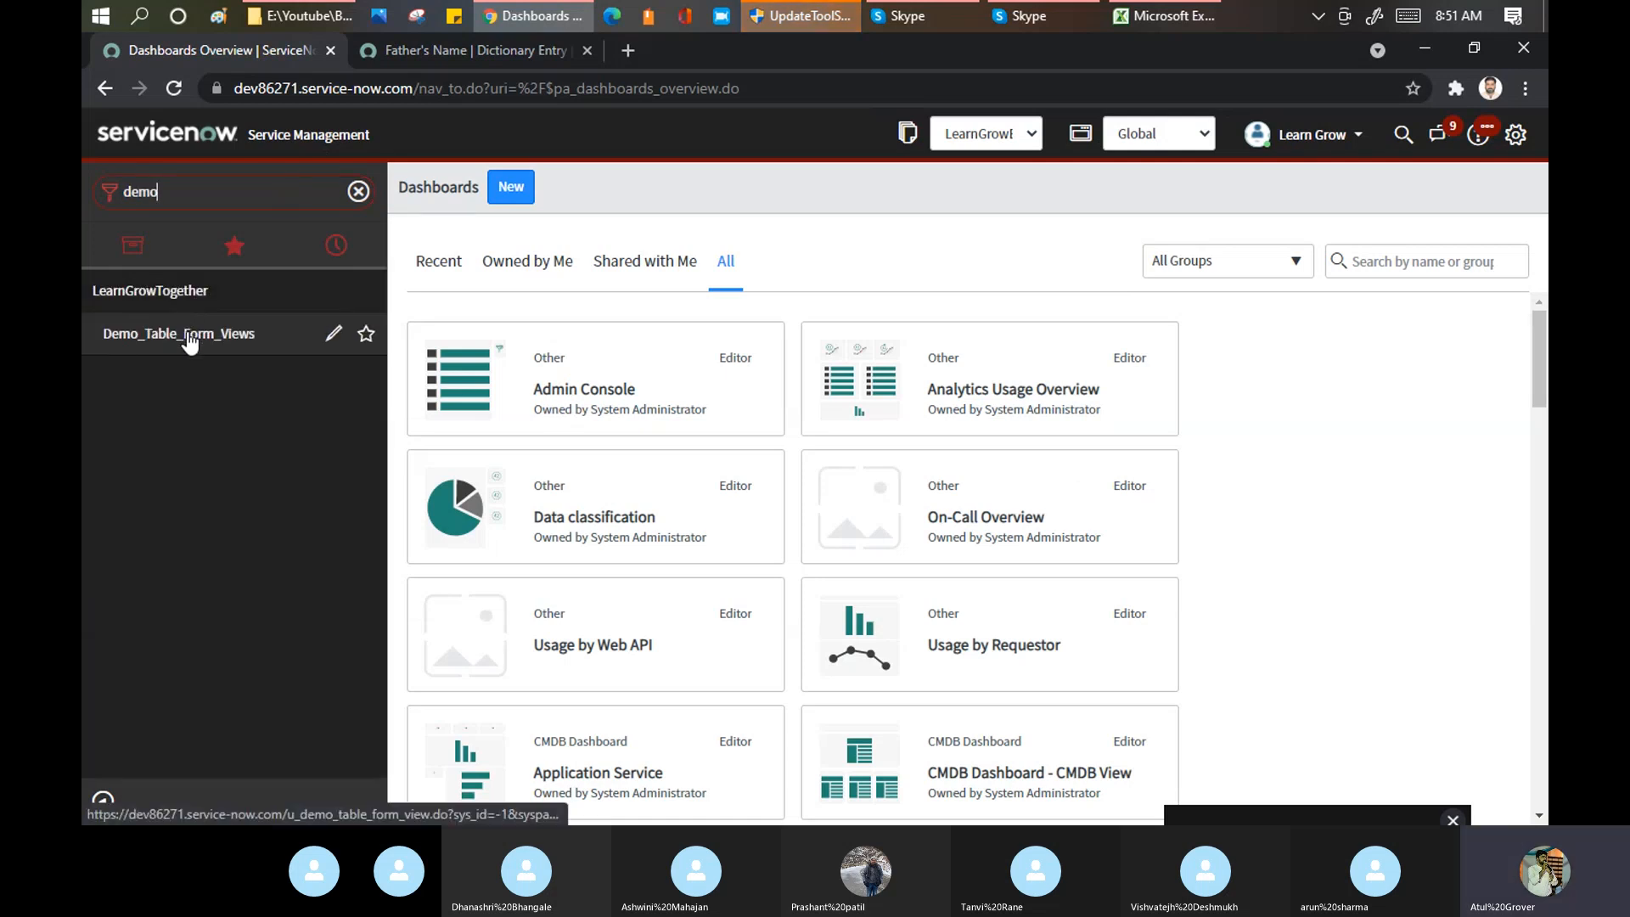
click(190, 340)
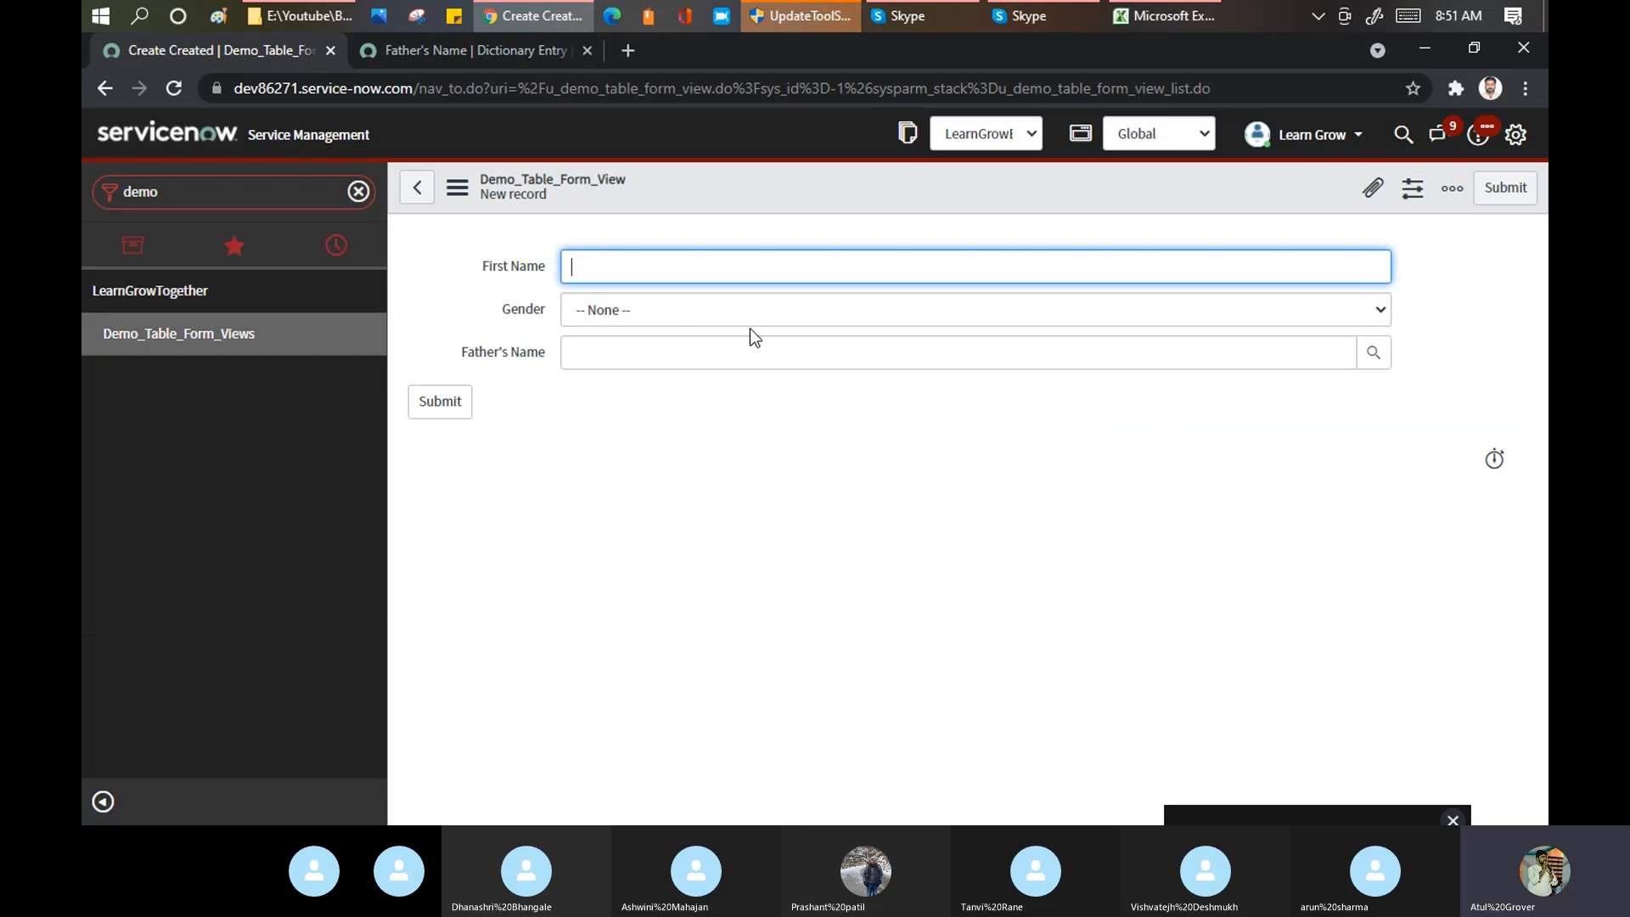
click(678, 361)
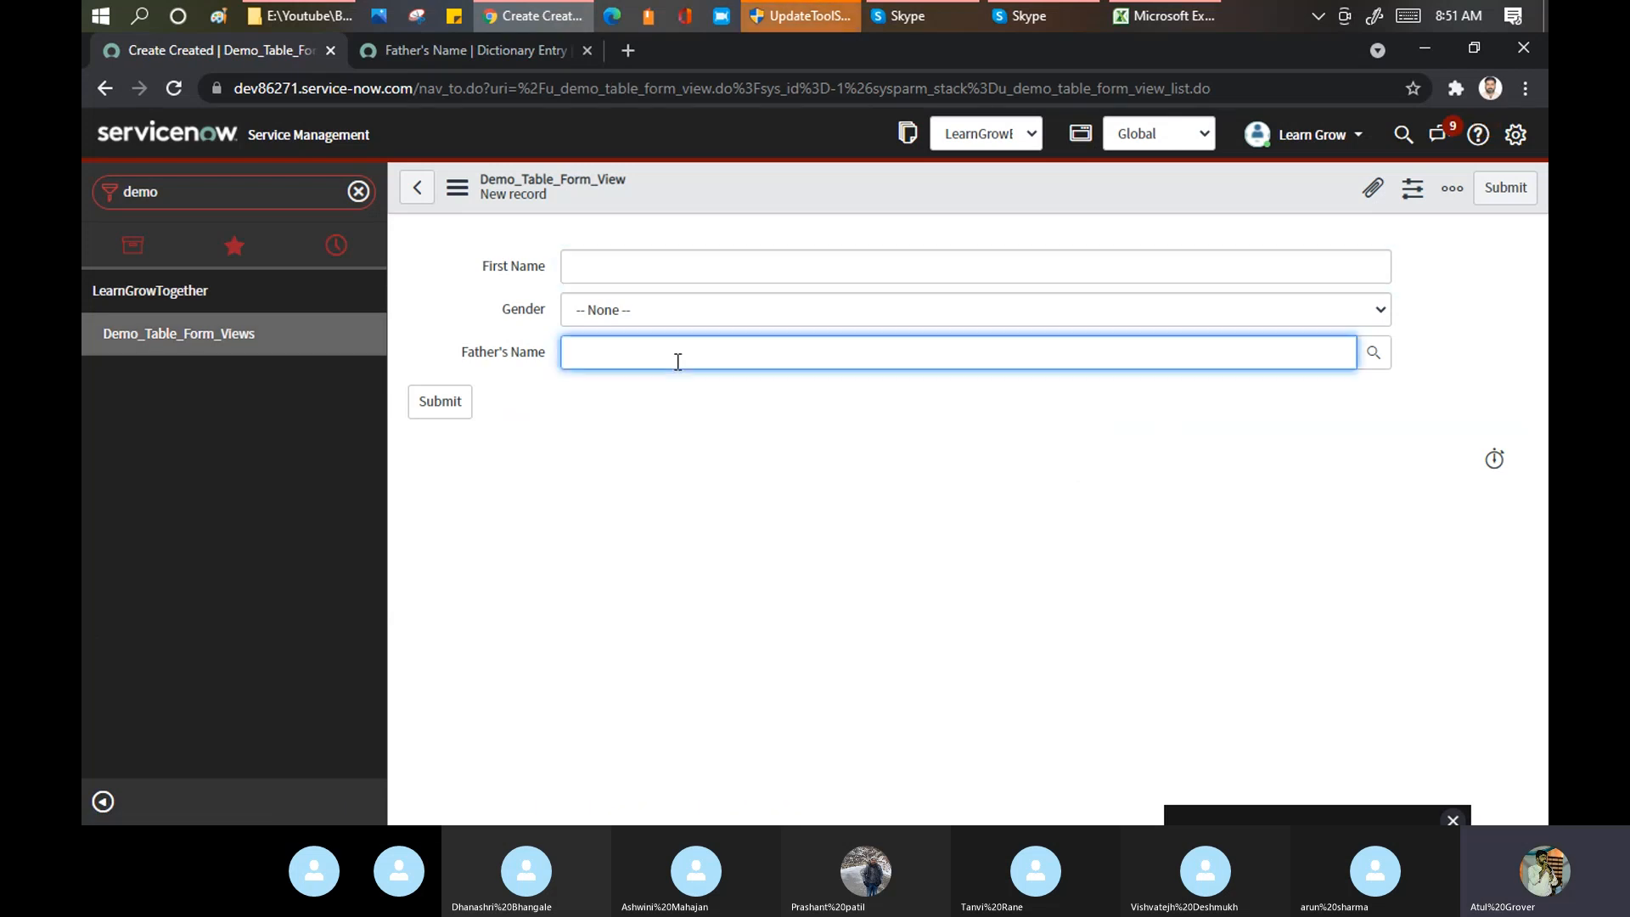
click(1351, 265)
click(1373, 310)
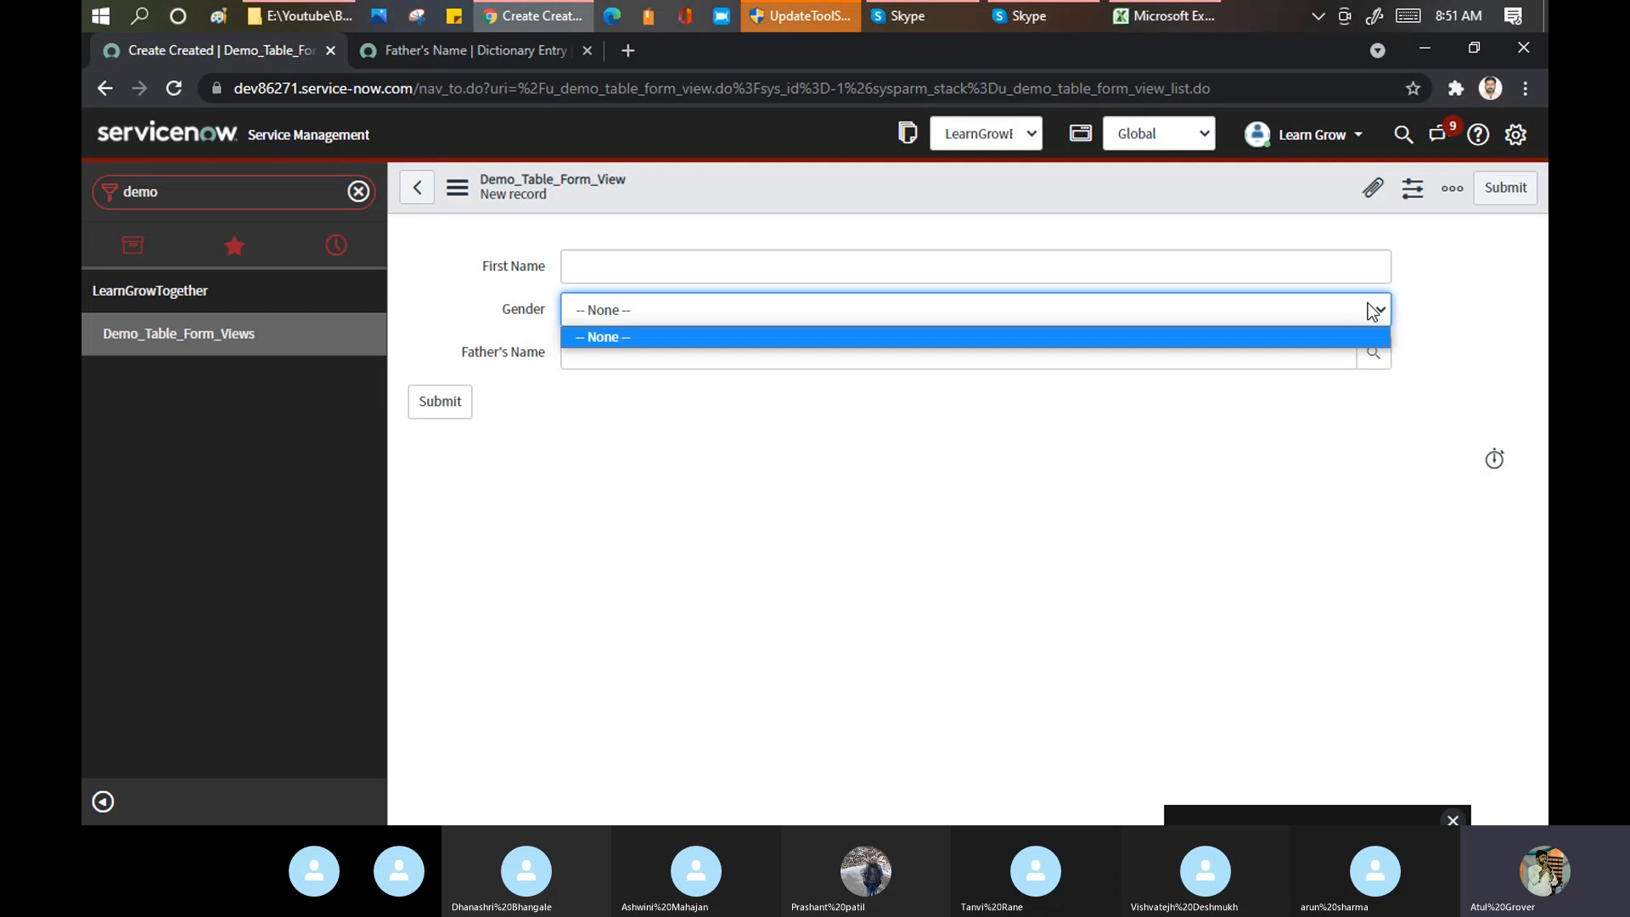
Step: Open the user lookup of the Father's Name field and search the Name column for a user's first name
click(1244, 429)
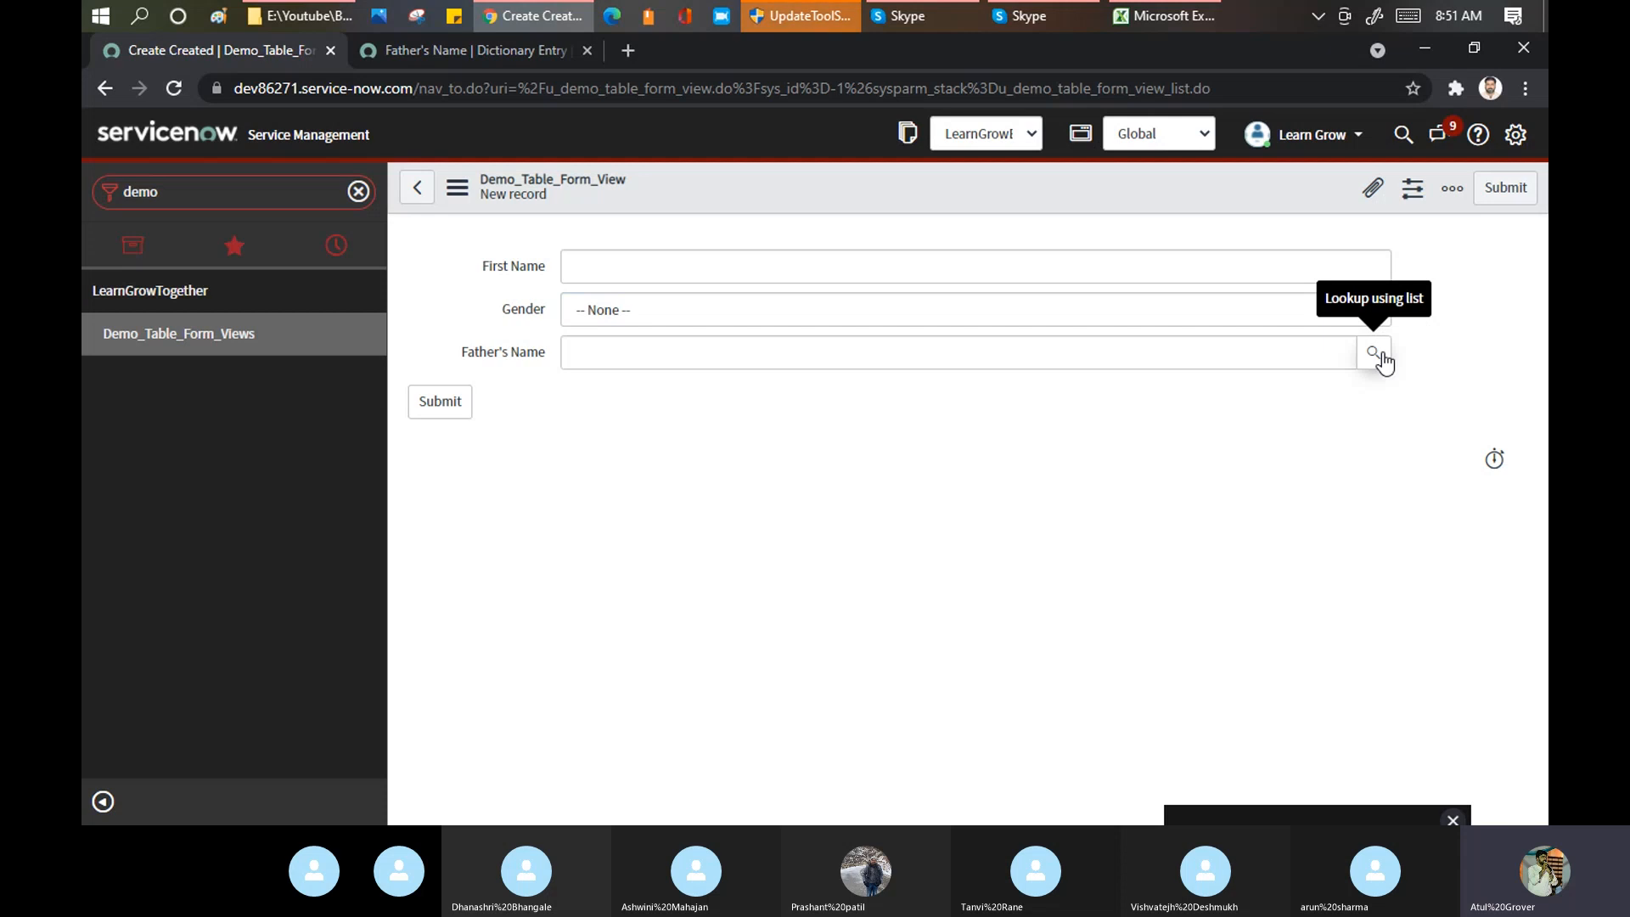
click(1156, 351)
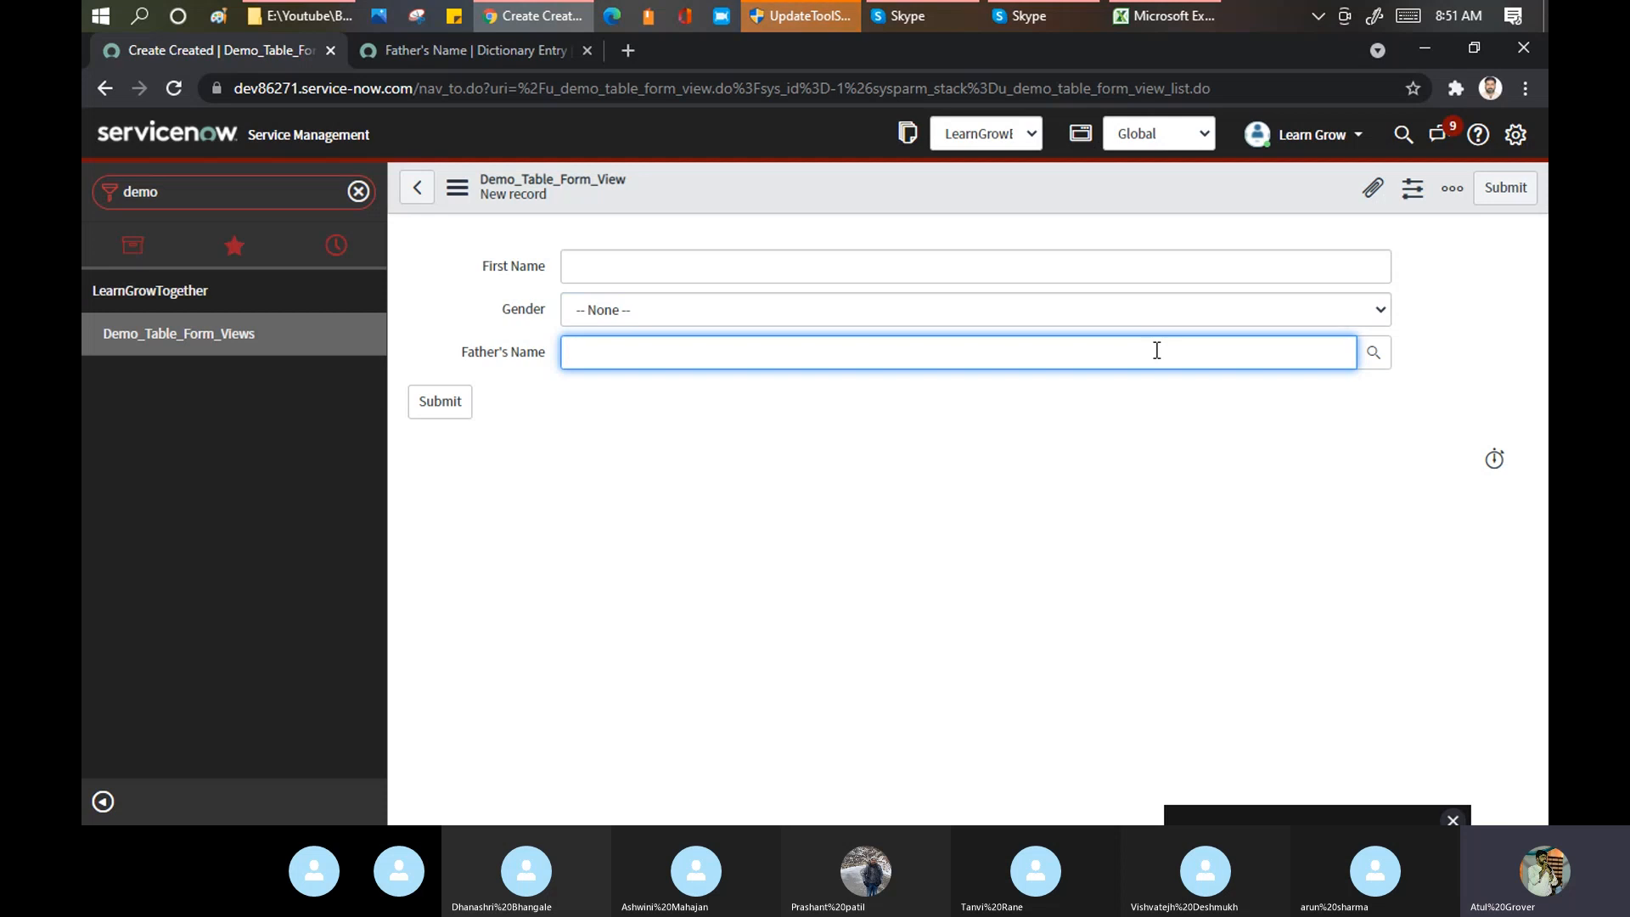
click(1388, 355)
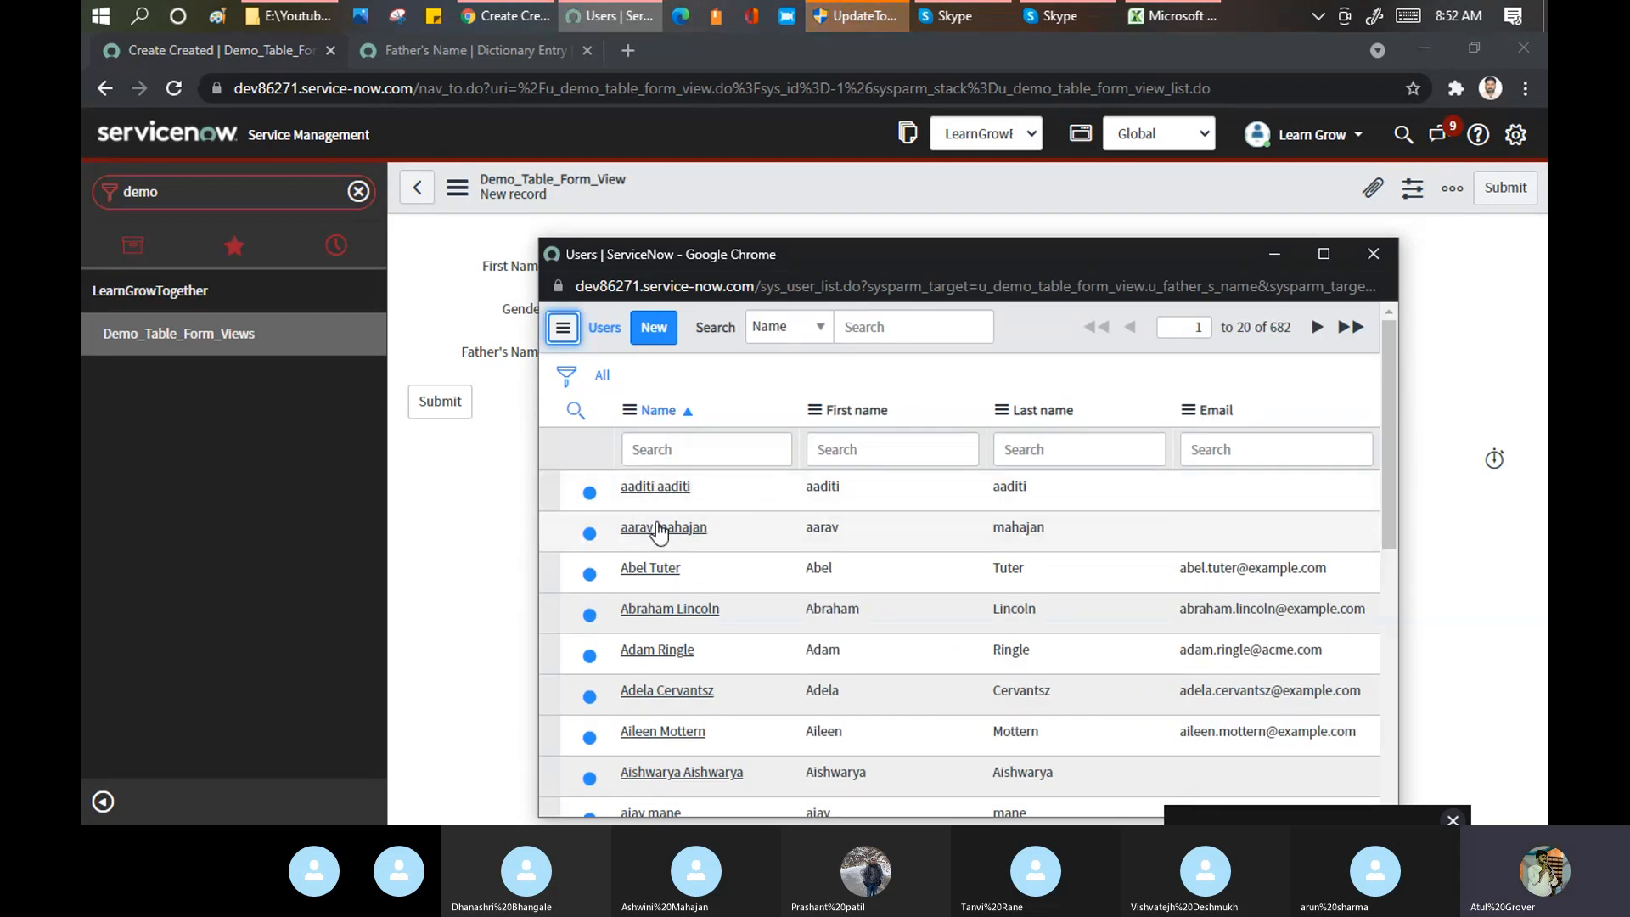
click(704, 450)
text(tanvi)
key(Return)
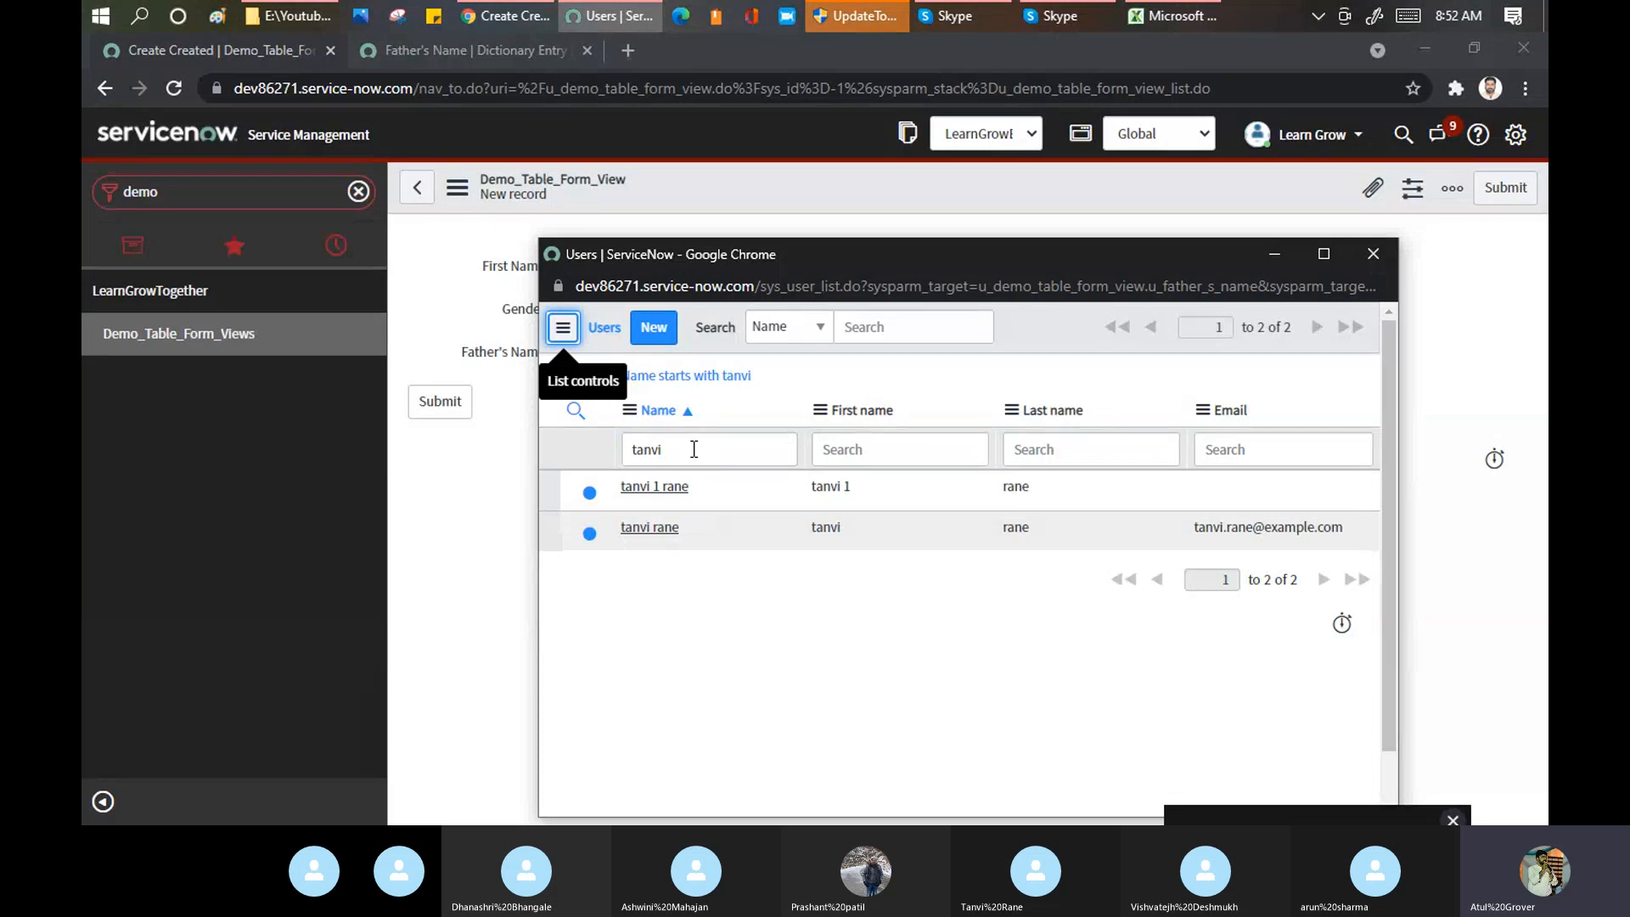
Step: Search the user lookup's Name column for a different first name and close the lookup without picking a user
drag(694, 450, 624, 450)
text(prah)
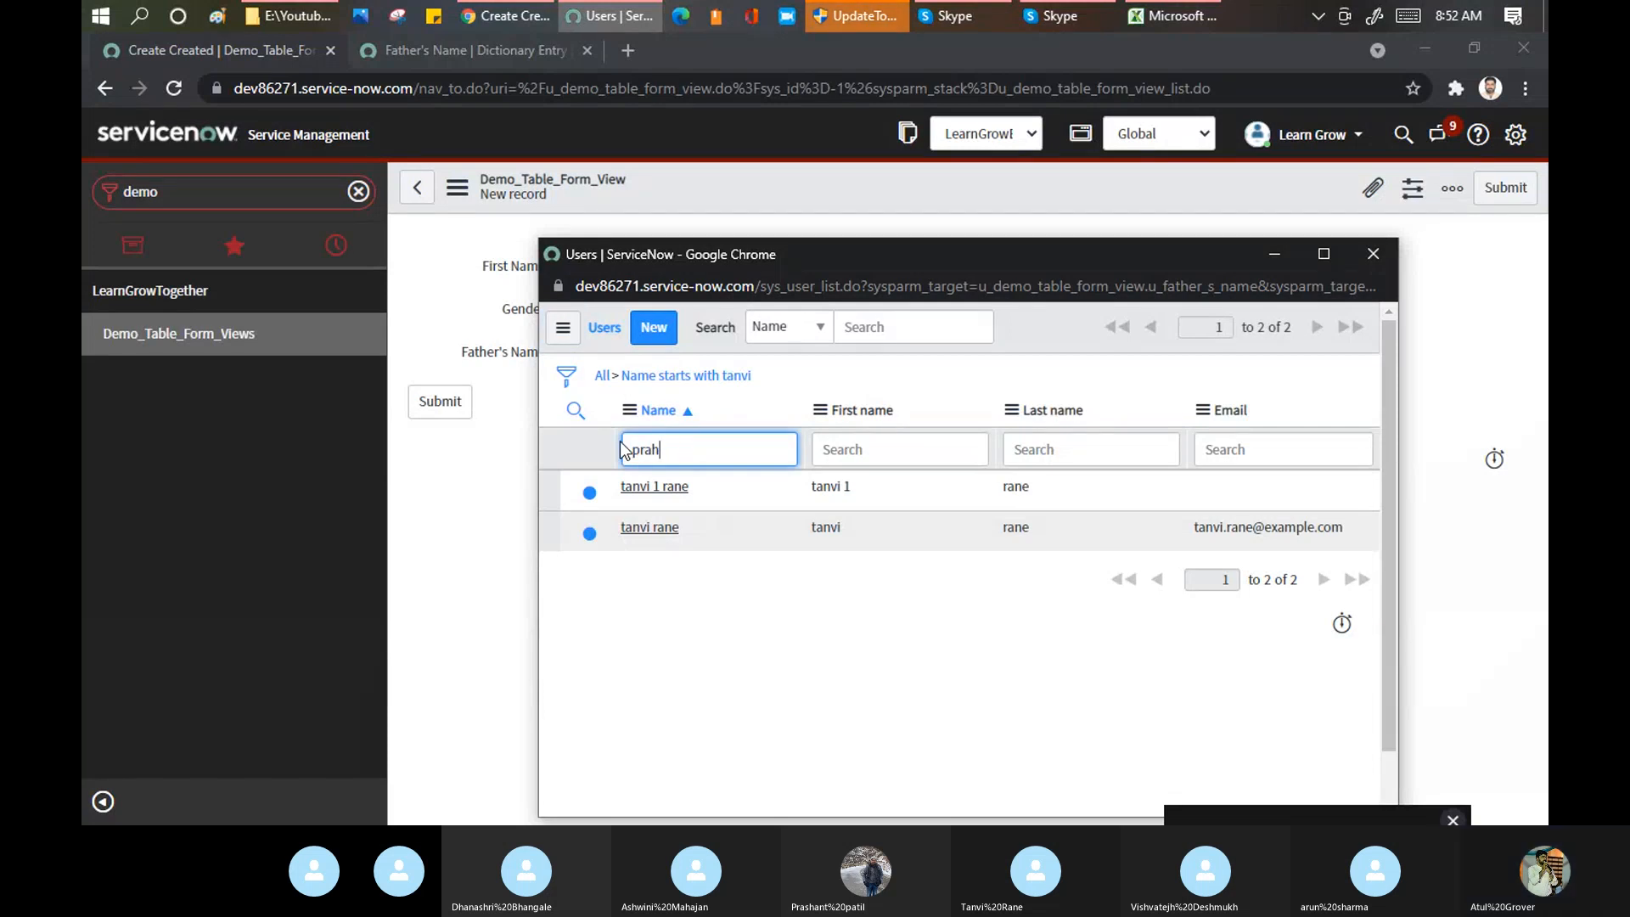
text(ss)
key(BackSpace)
key(BackSpace)
text(shant)
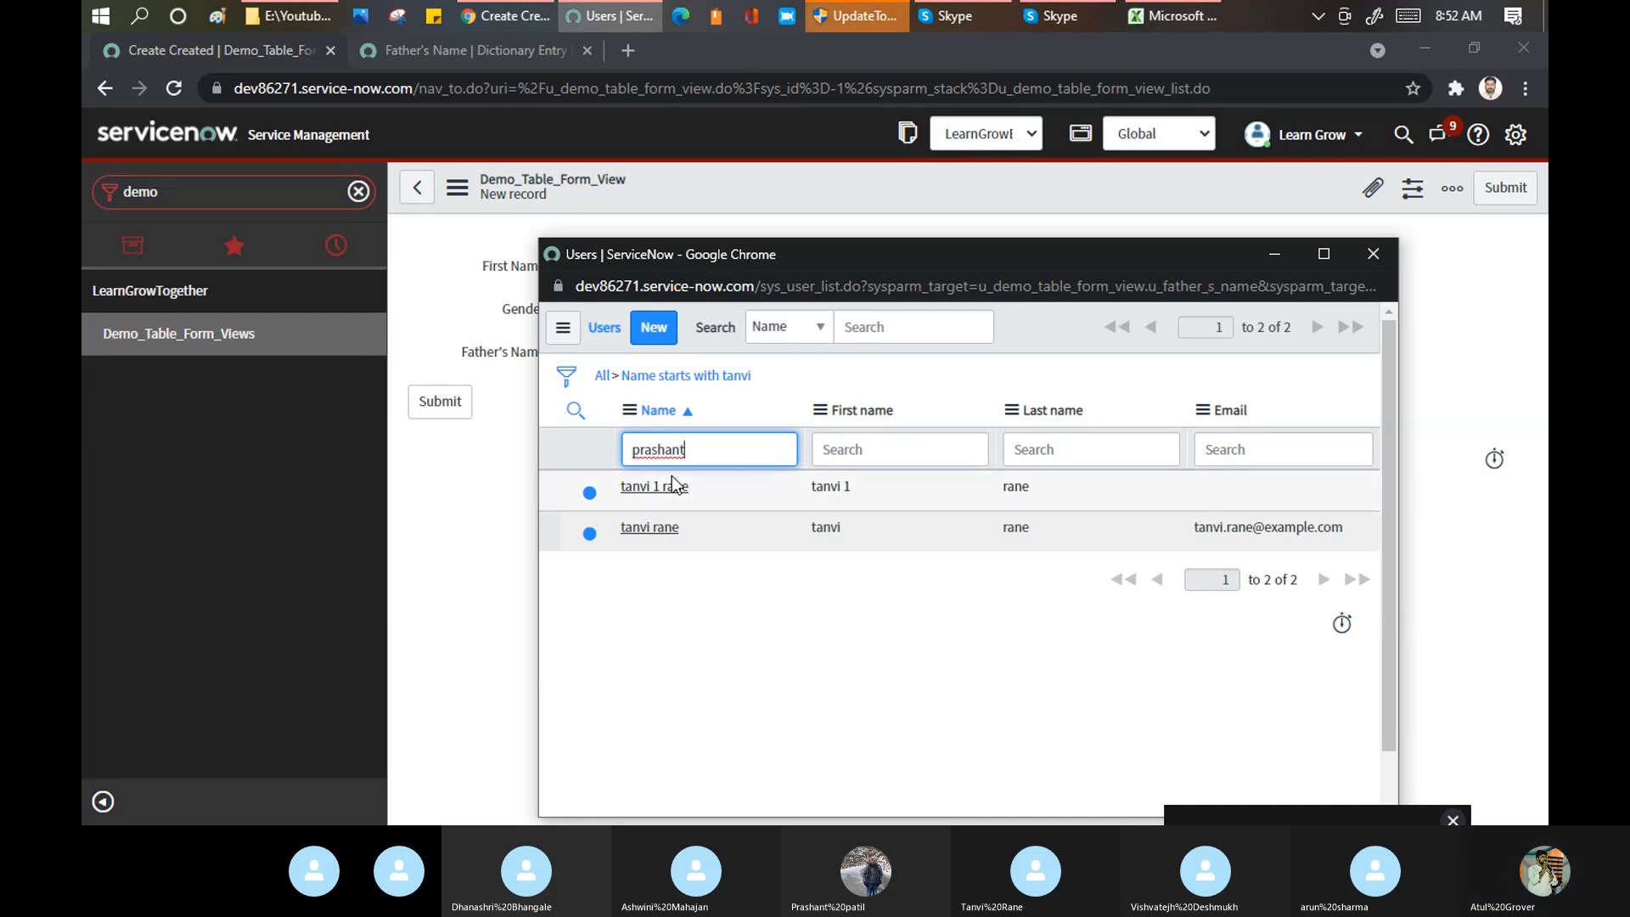
key(Return)
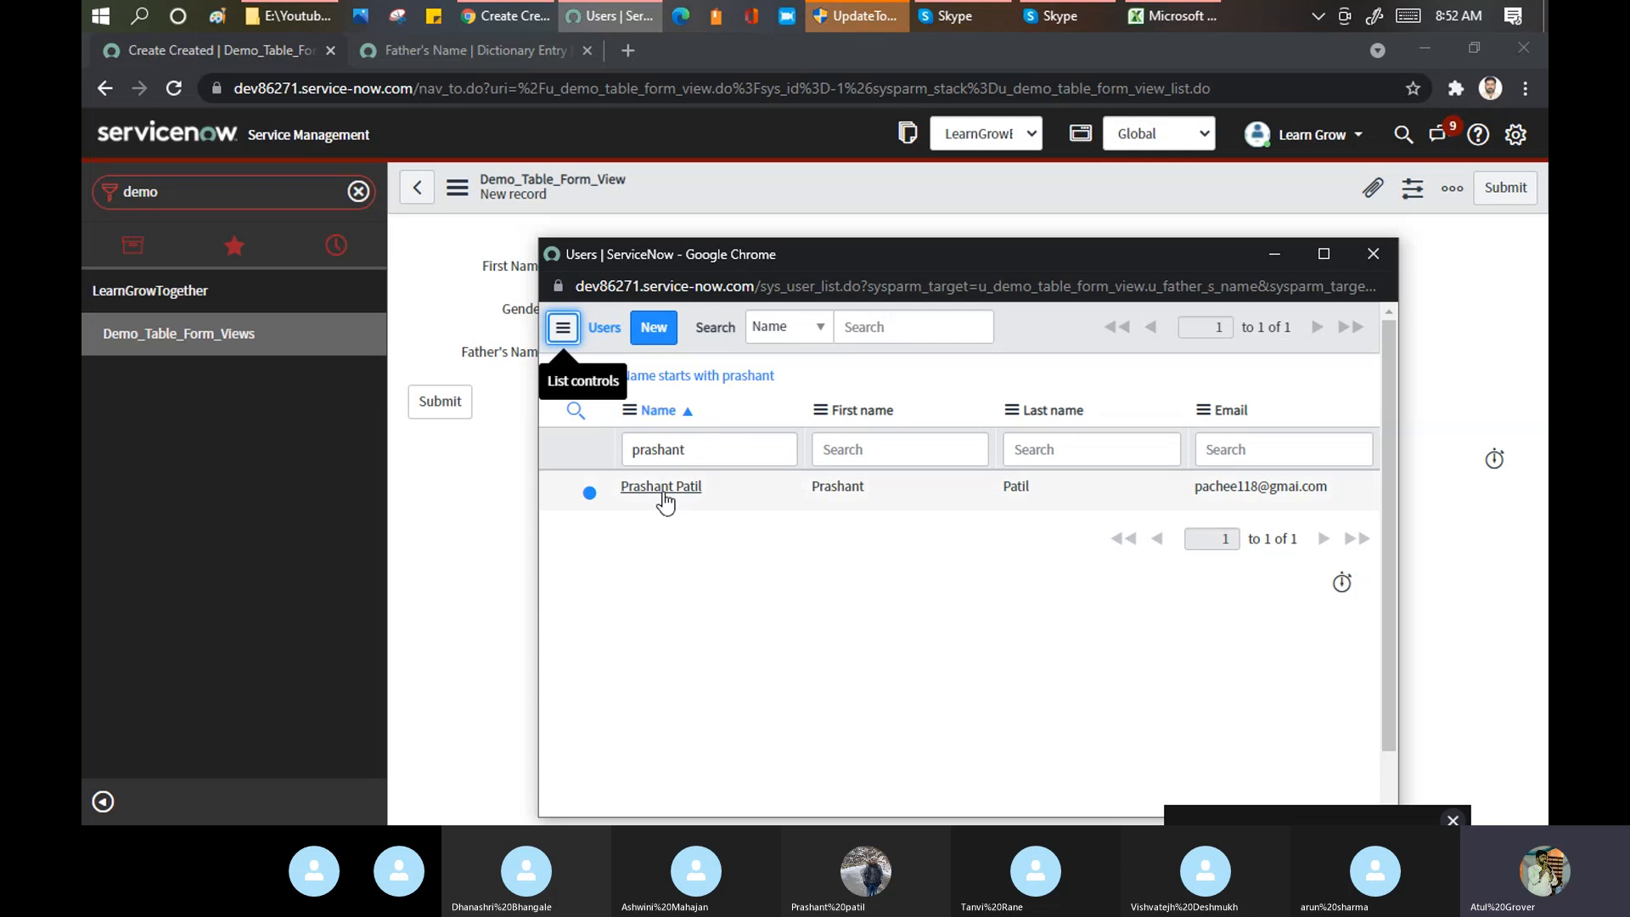
click(1370, 257)
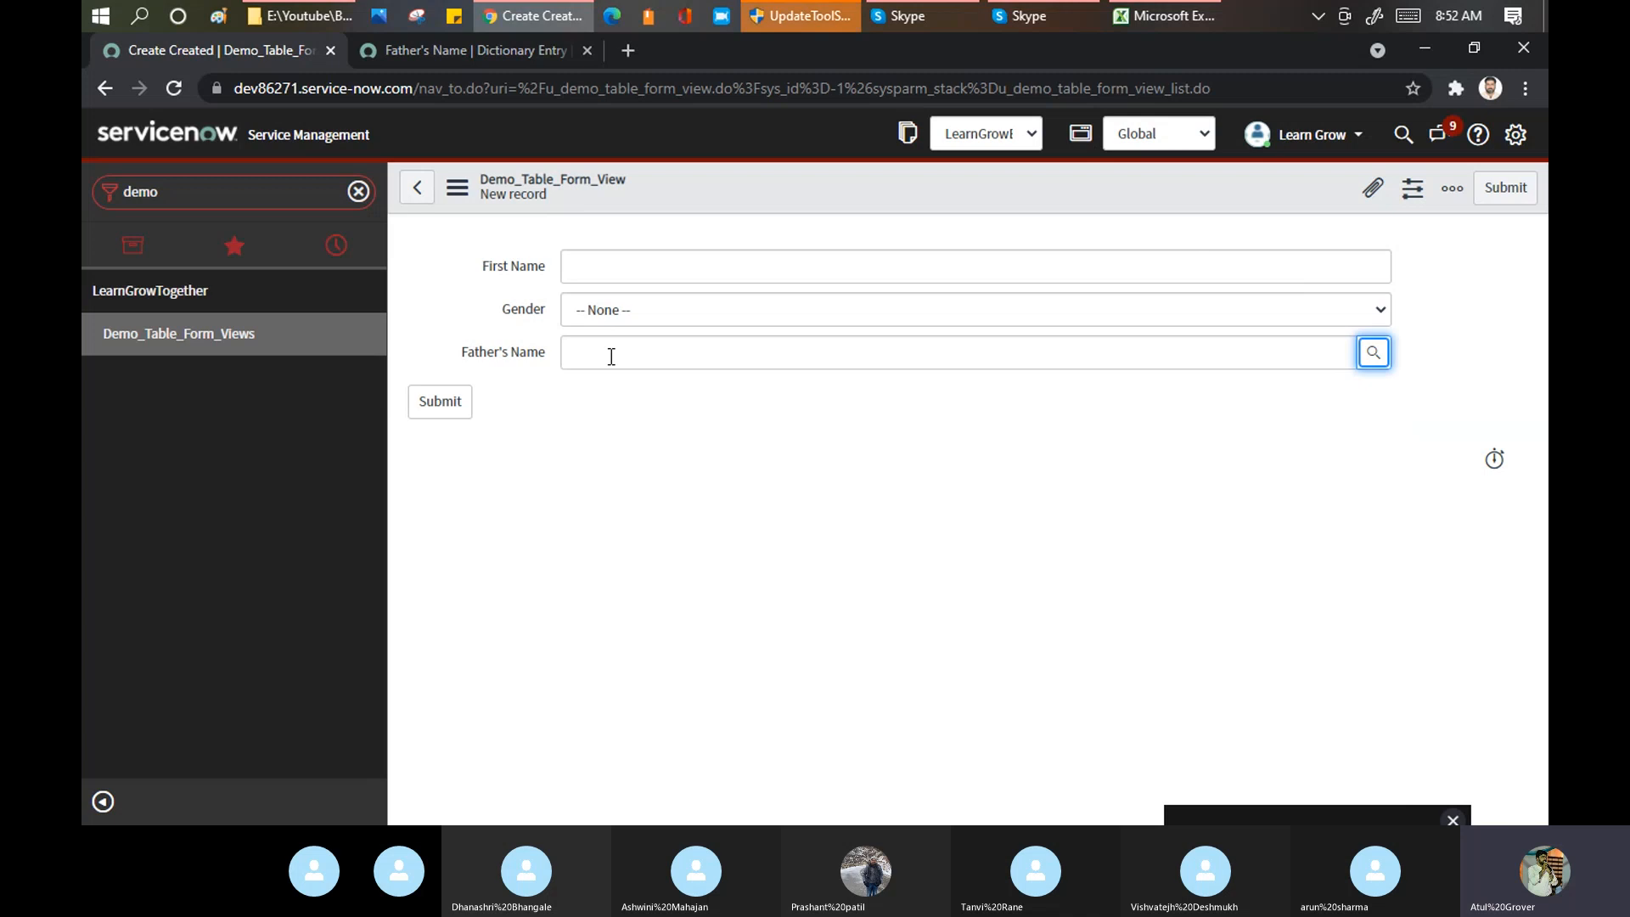
drag(554, 353, 466, 355)
click(863, 347)
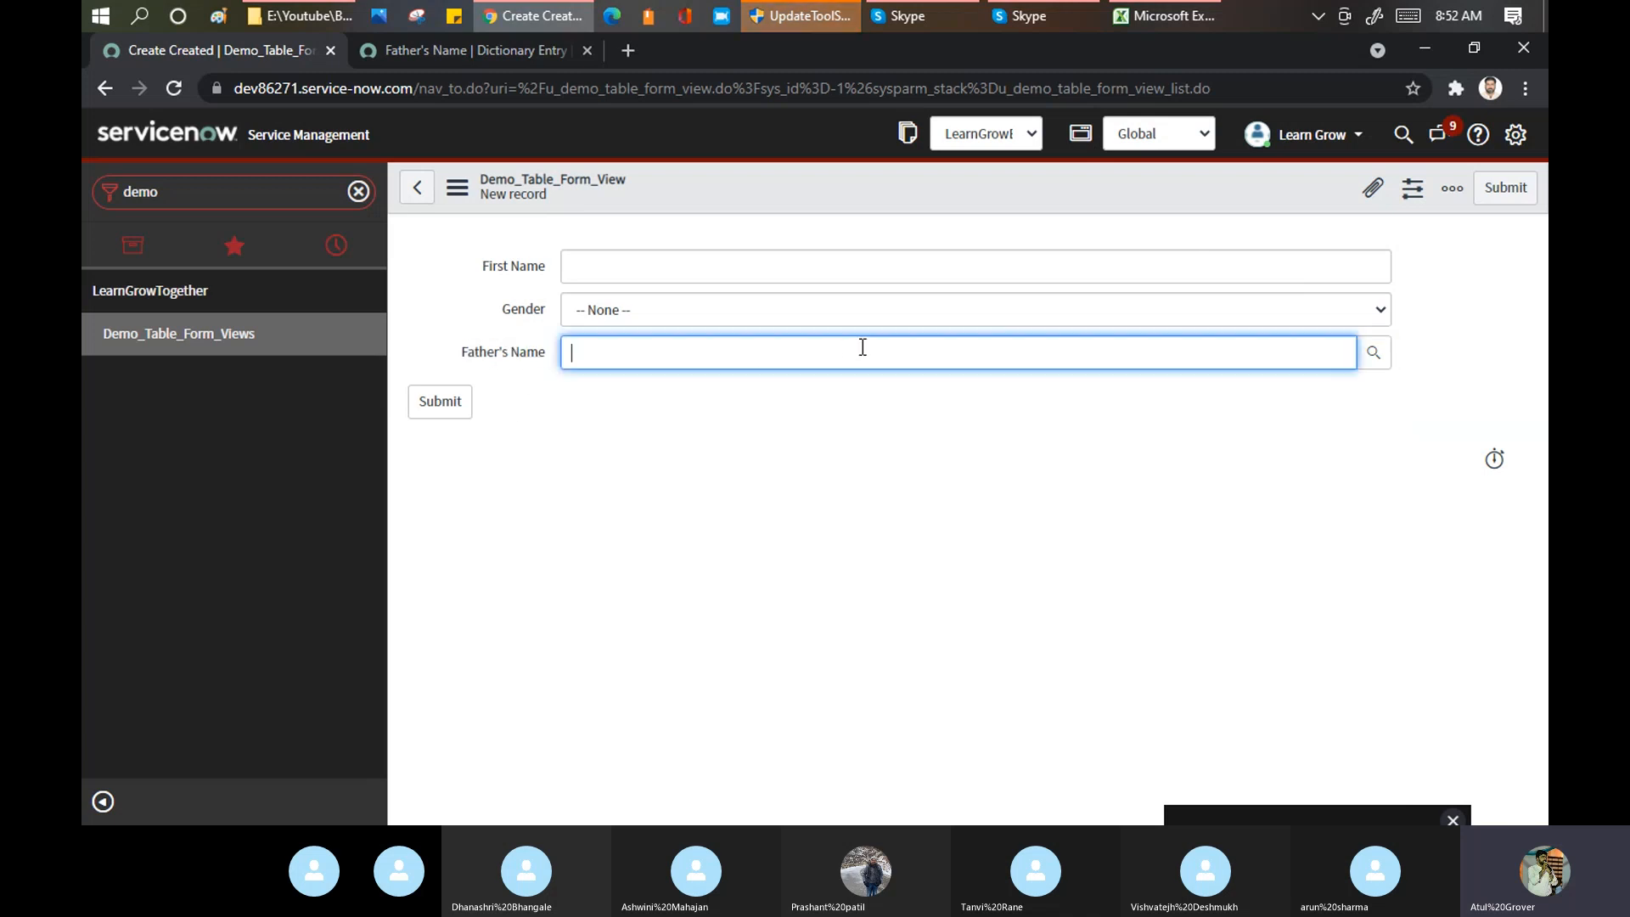
click(579, 270)
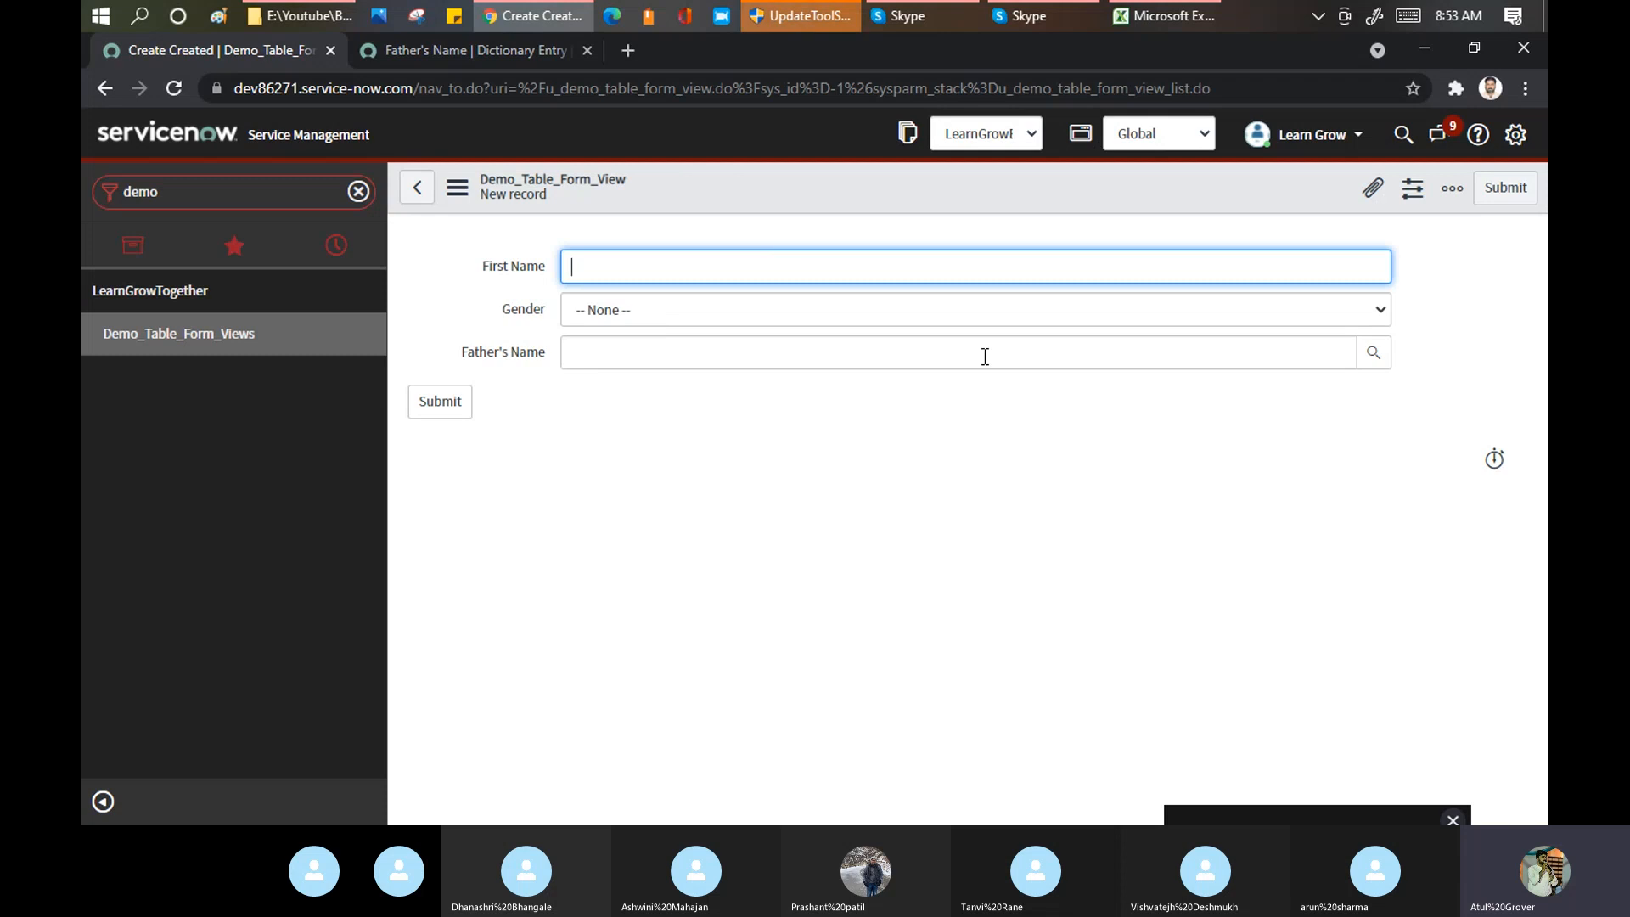
click(1066, 353)
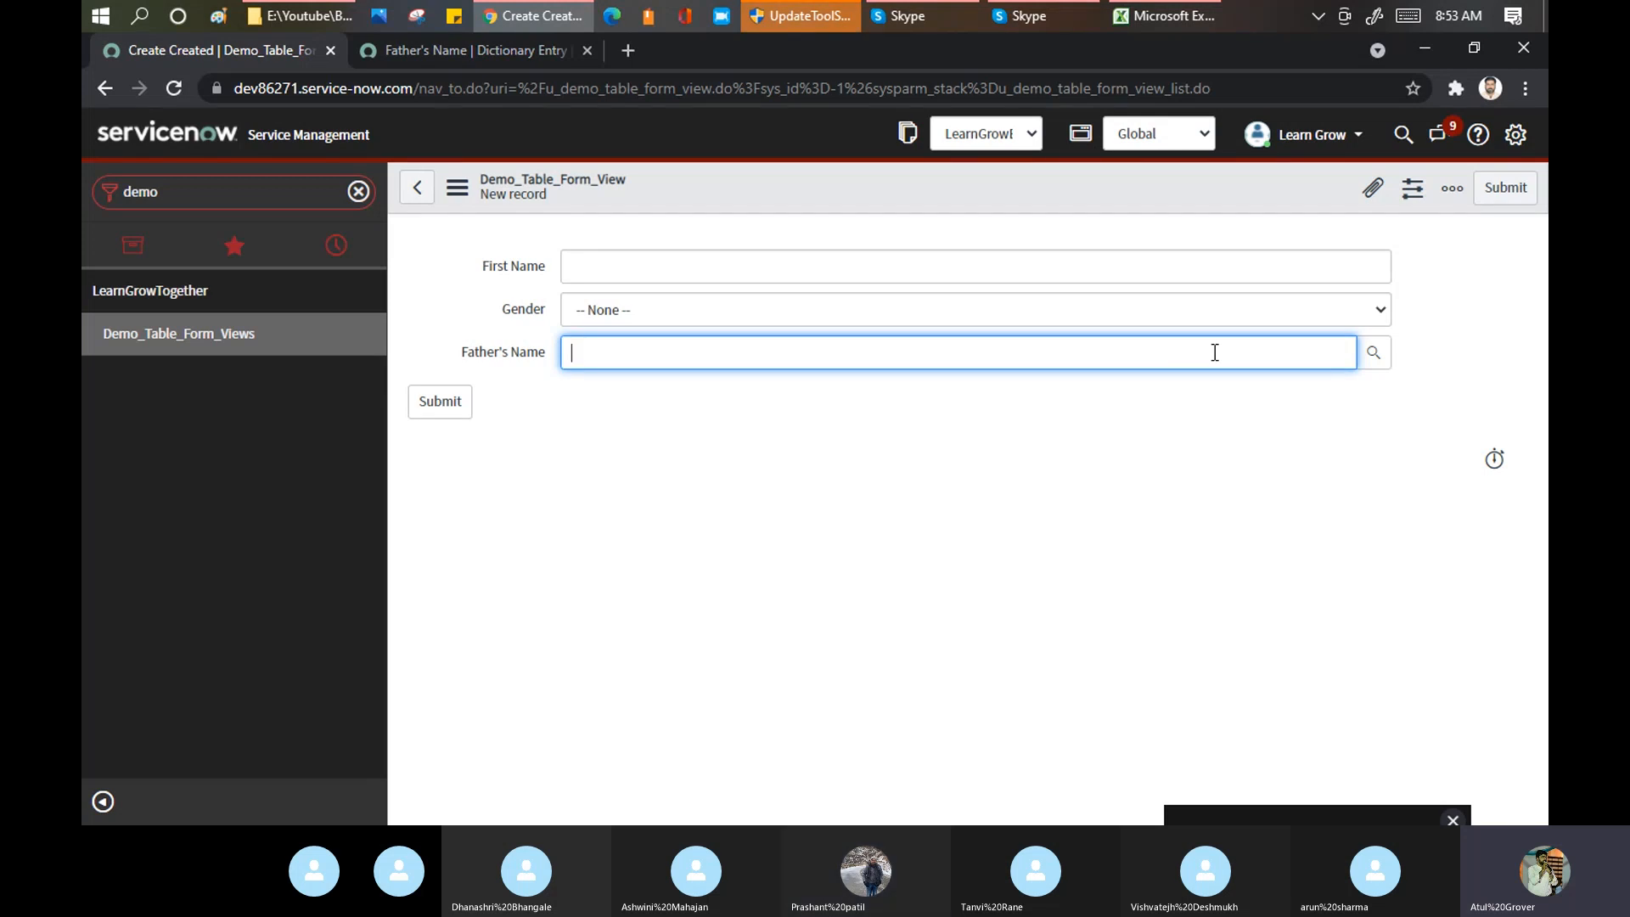
Step: Open the new incident form at dev86271.service-now.com/incident.do in a new browser tab
click(628, 49)
text(dev)
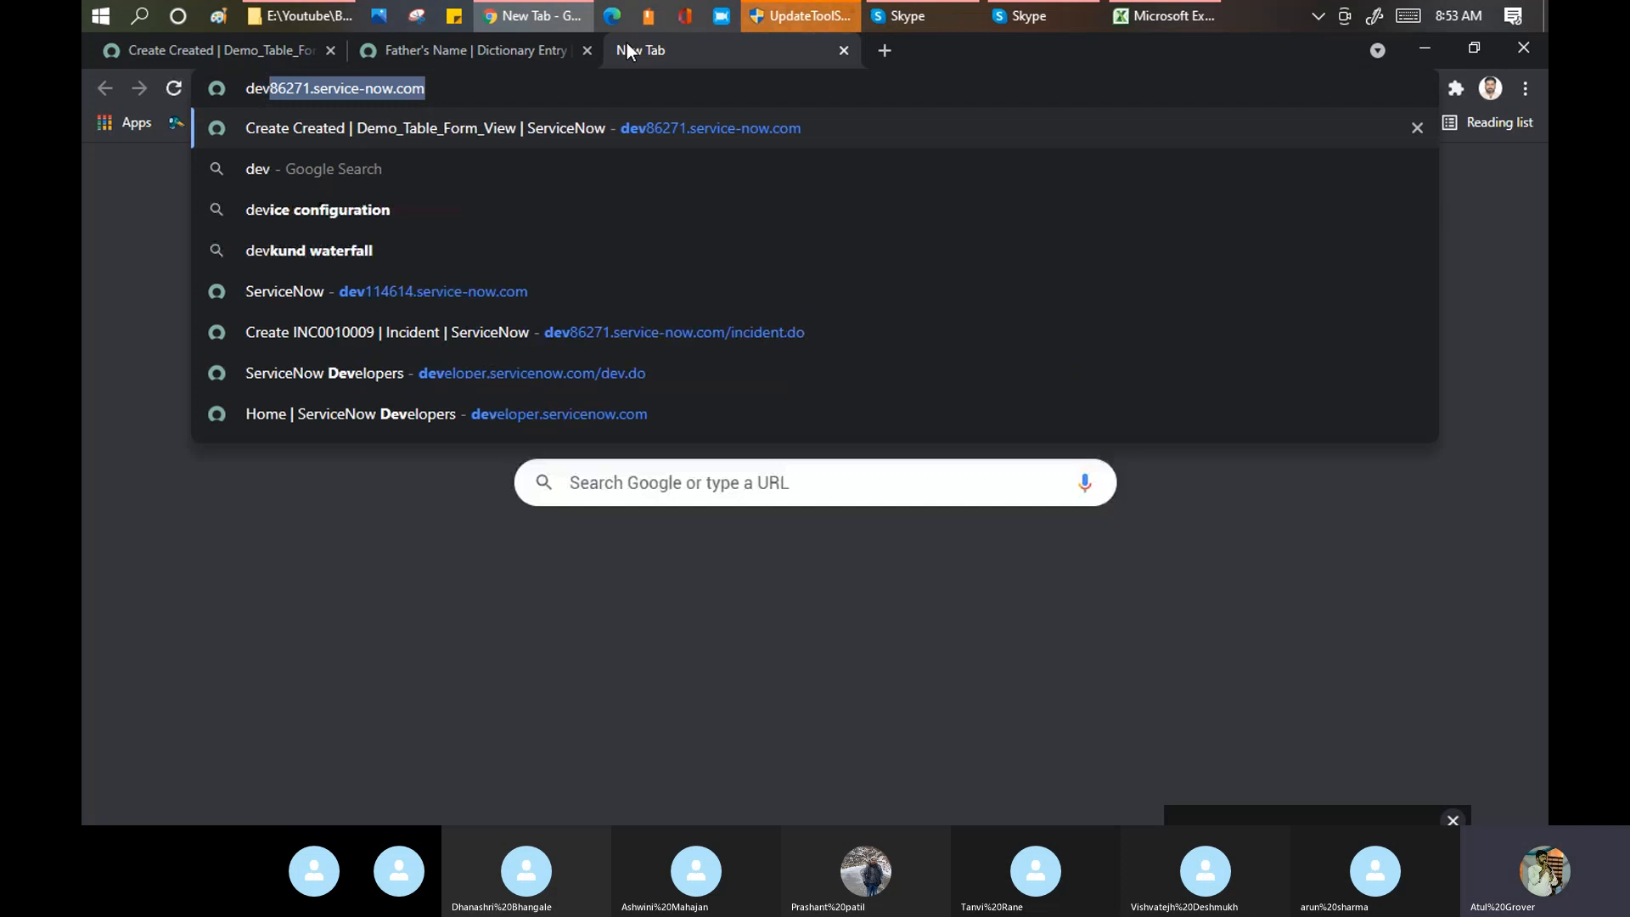
key(Right)
text(/inc)
key(Return)
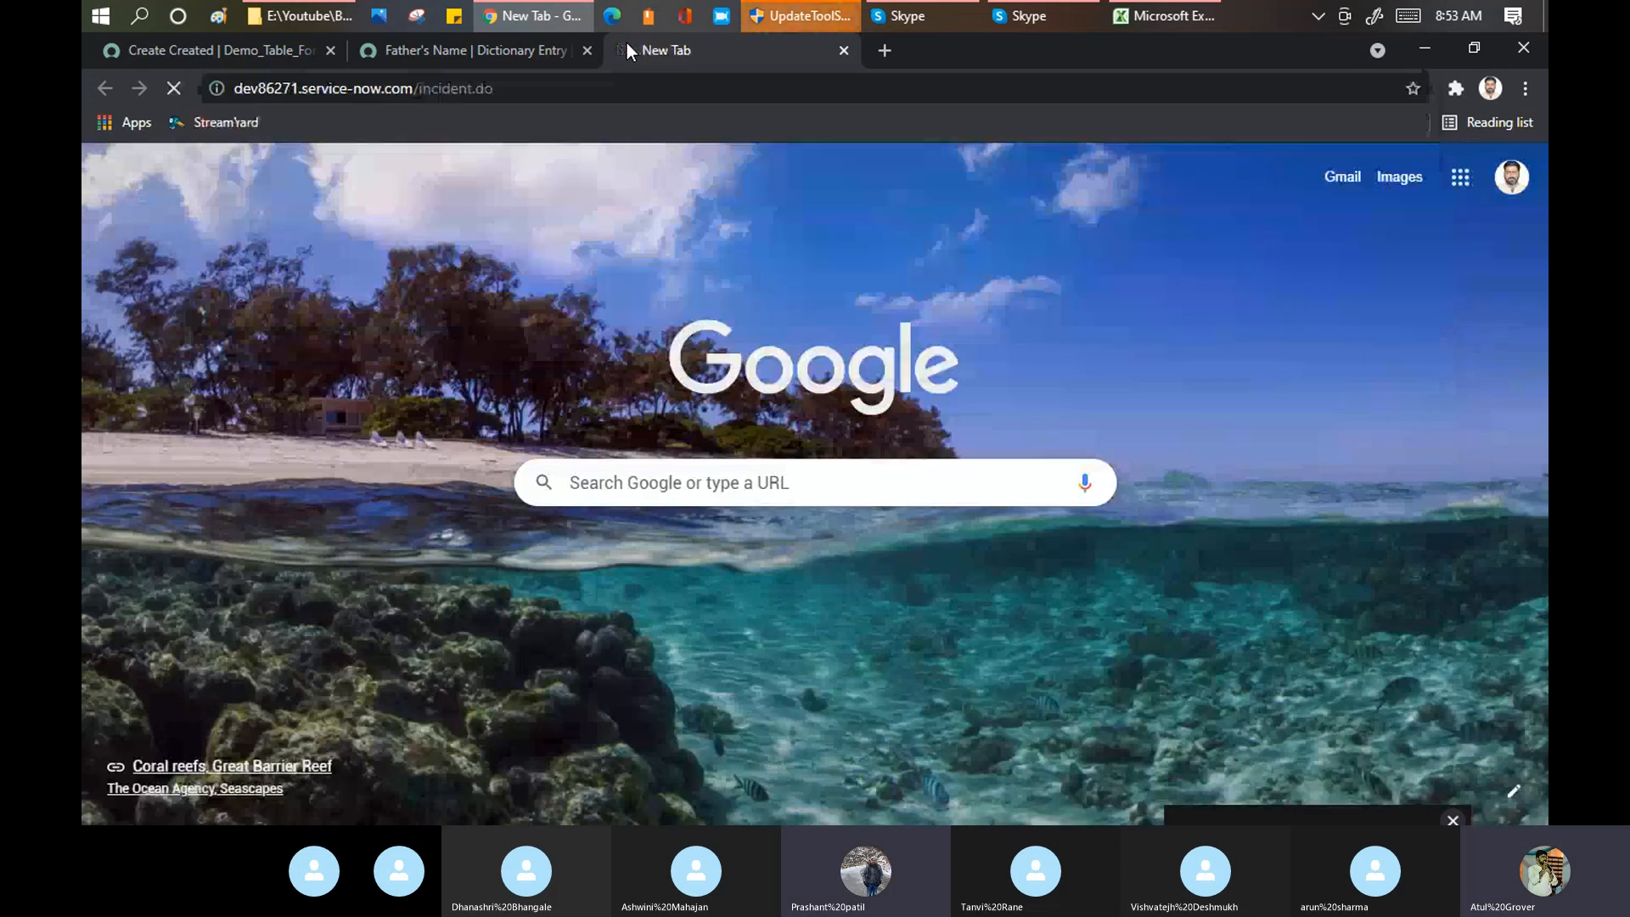
Step: Switch to the Skype call, mute the unmuted participant, and return to the incident form in Chrome
click(930, 16)
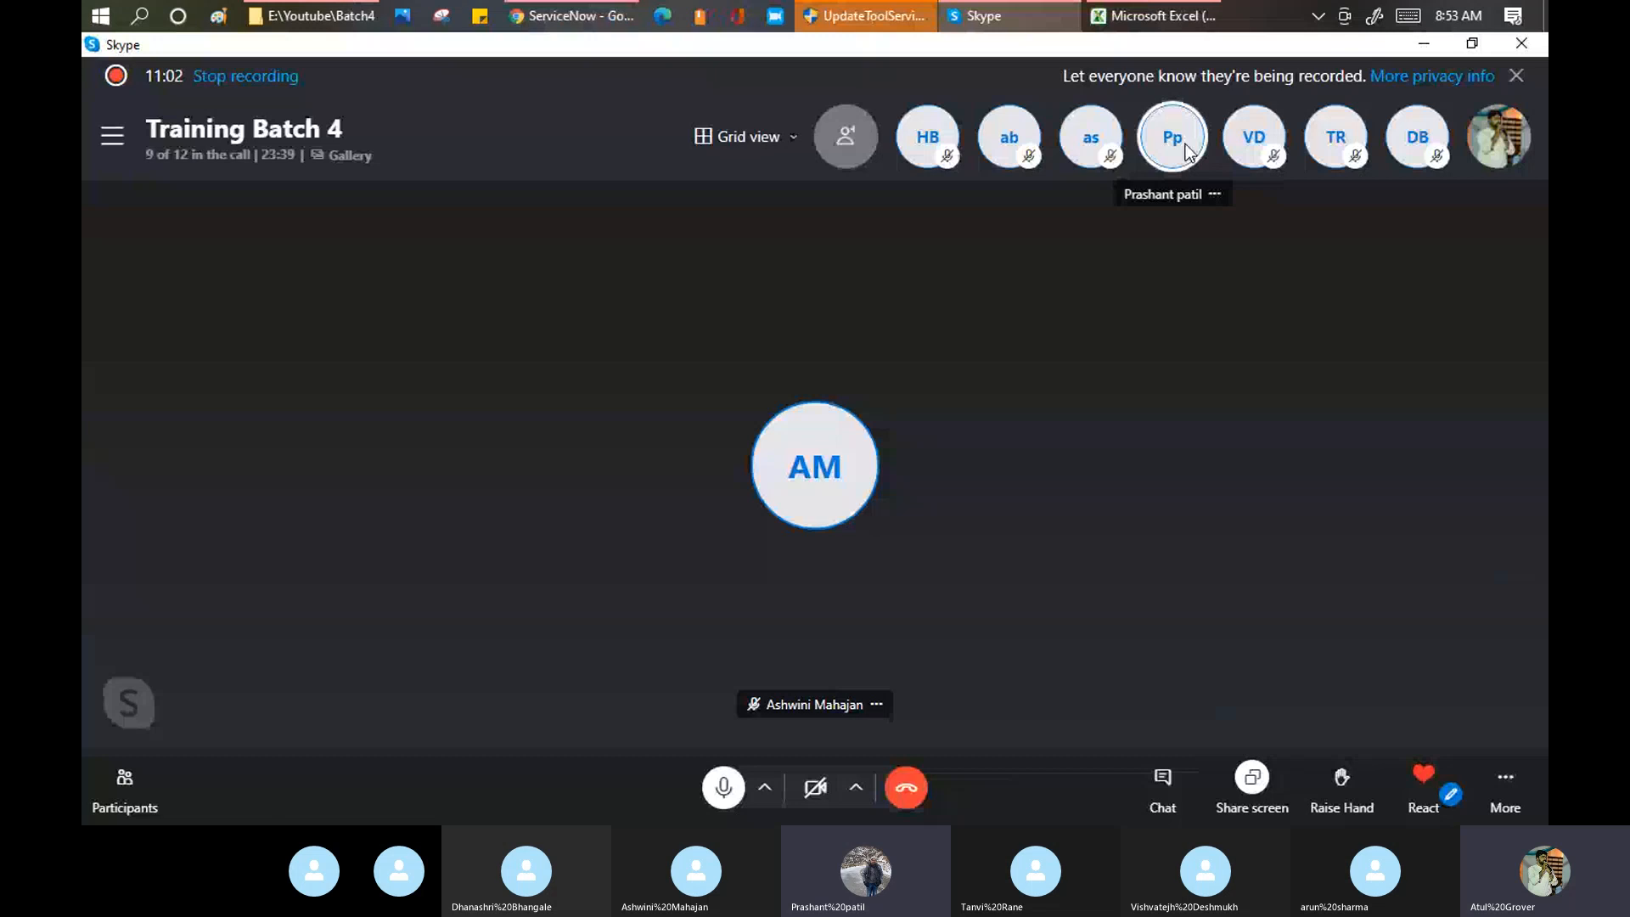
right_click(1186, 147)
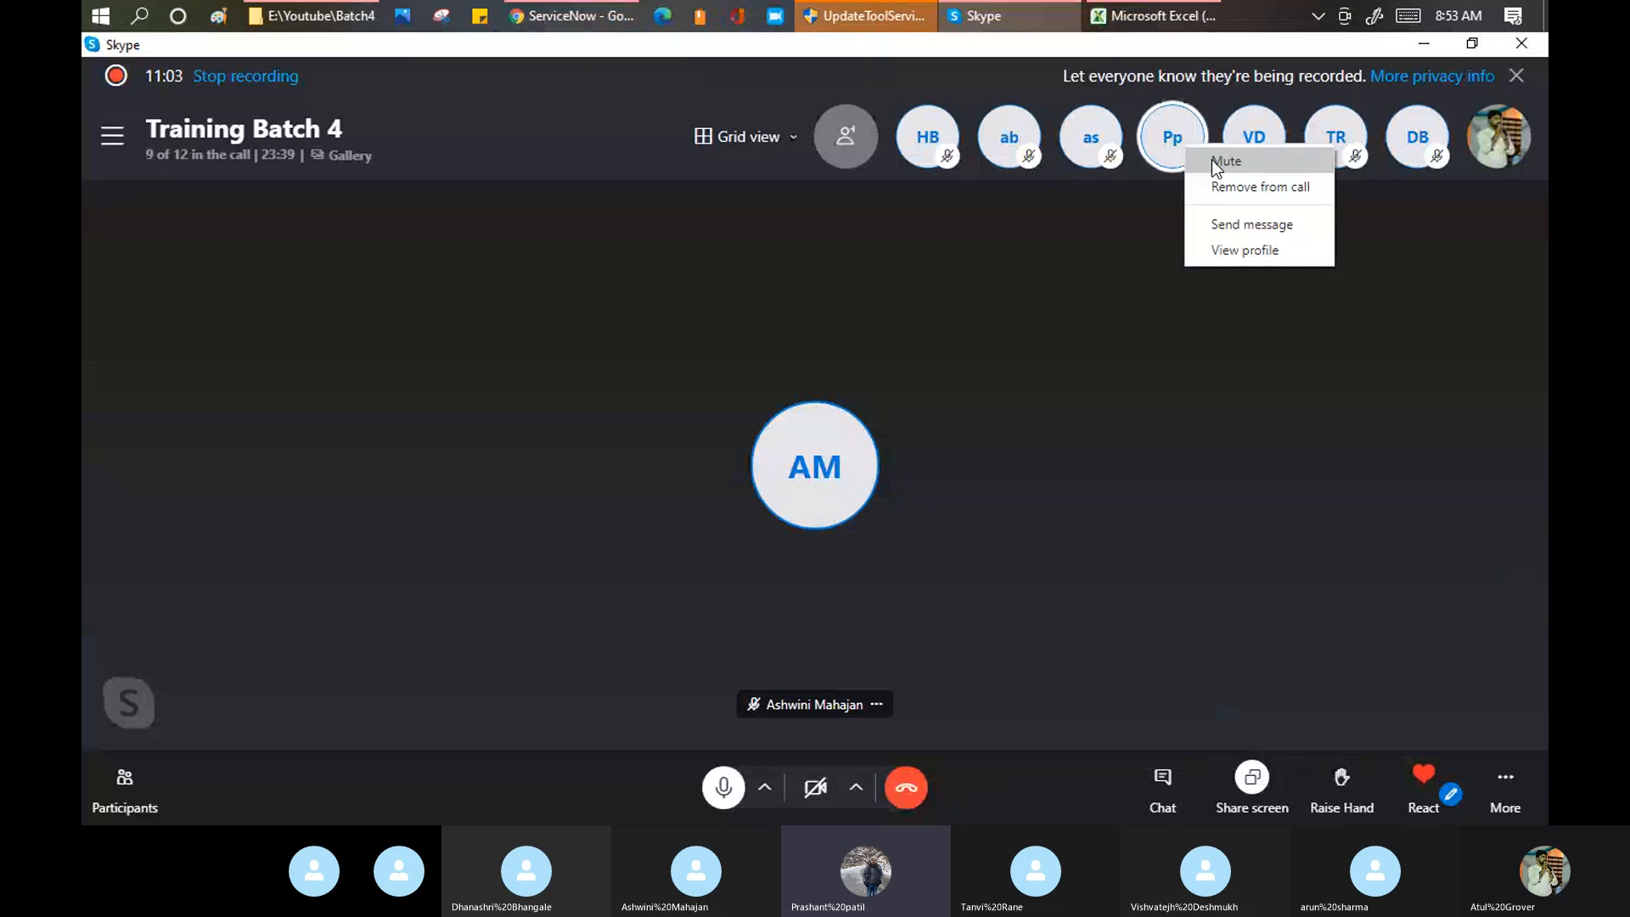
click(1222, 162)
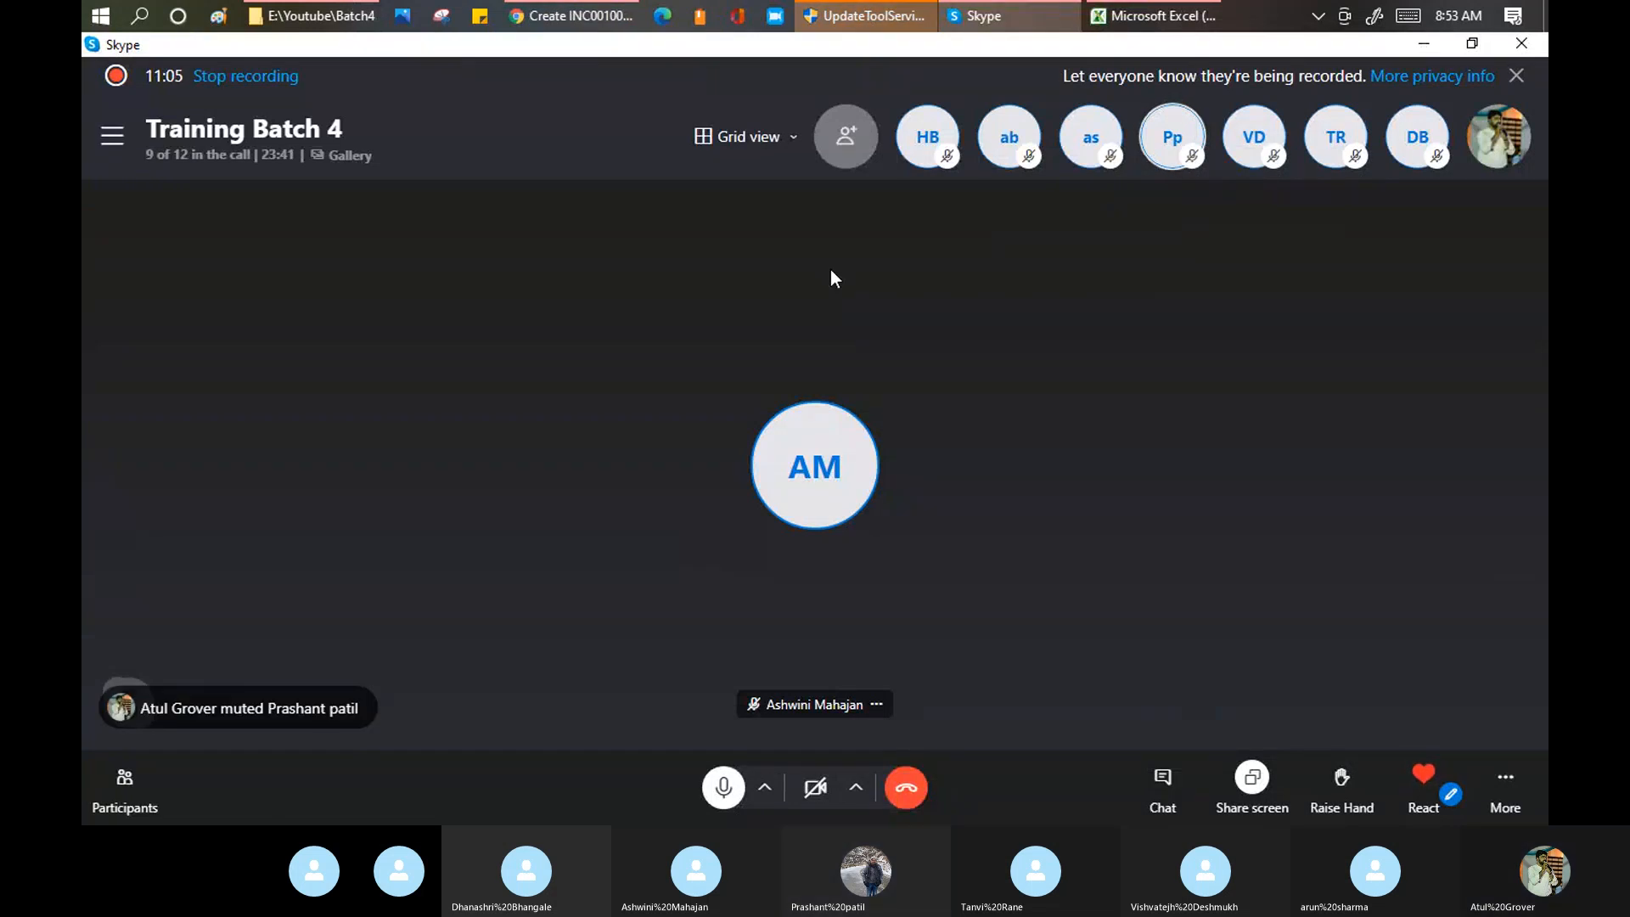
key(alt+Tab)
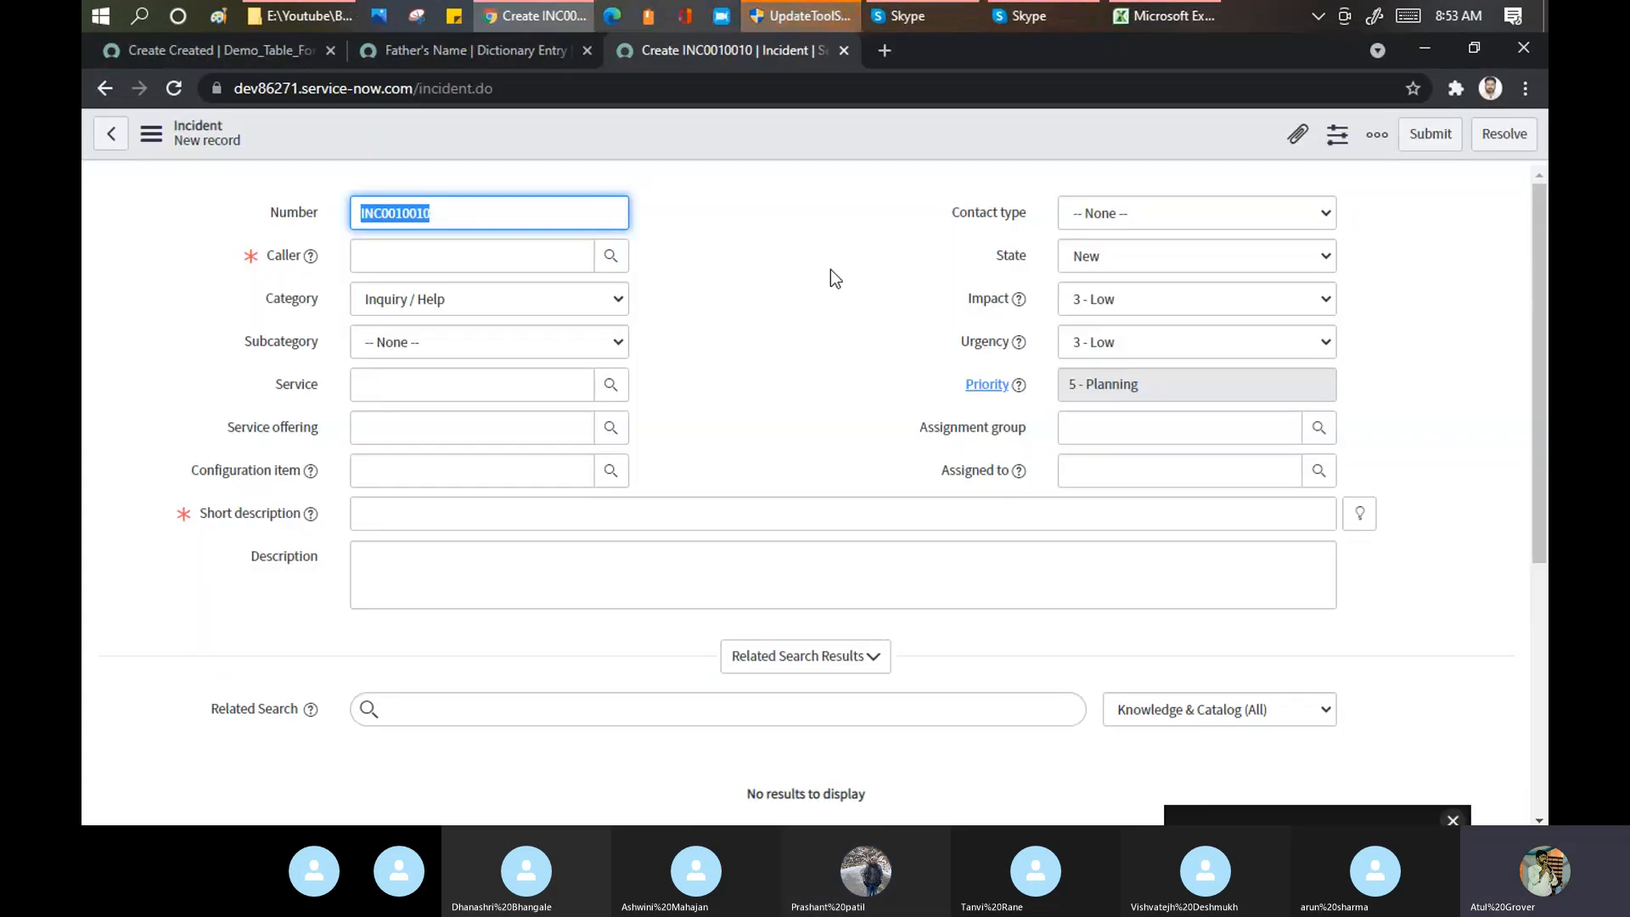
Step: Show the dictionary info of the incident's Caller field, examine its type and reference table, and close it
click(409, 263)
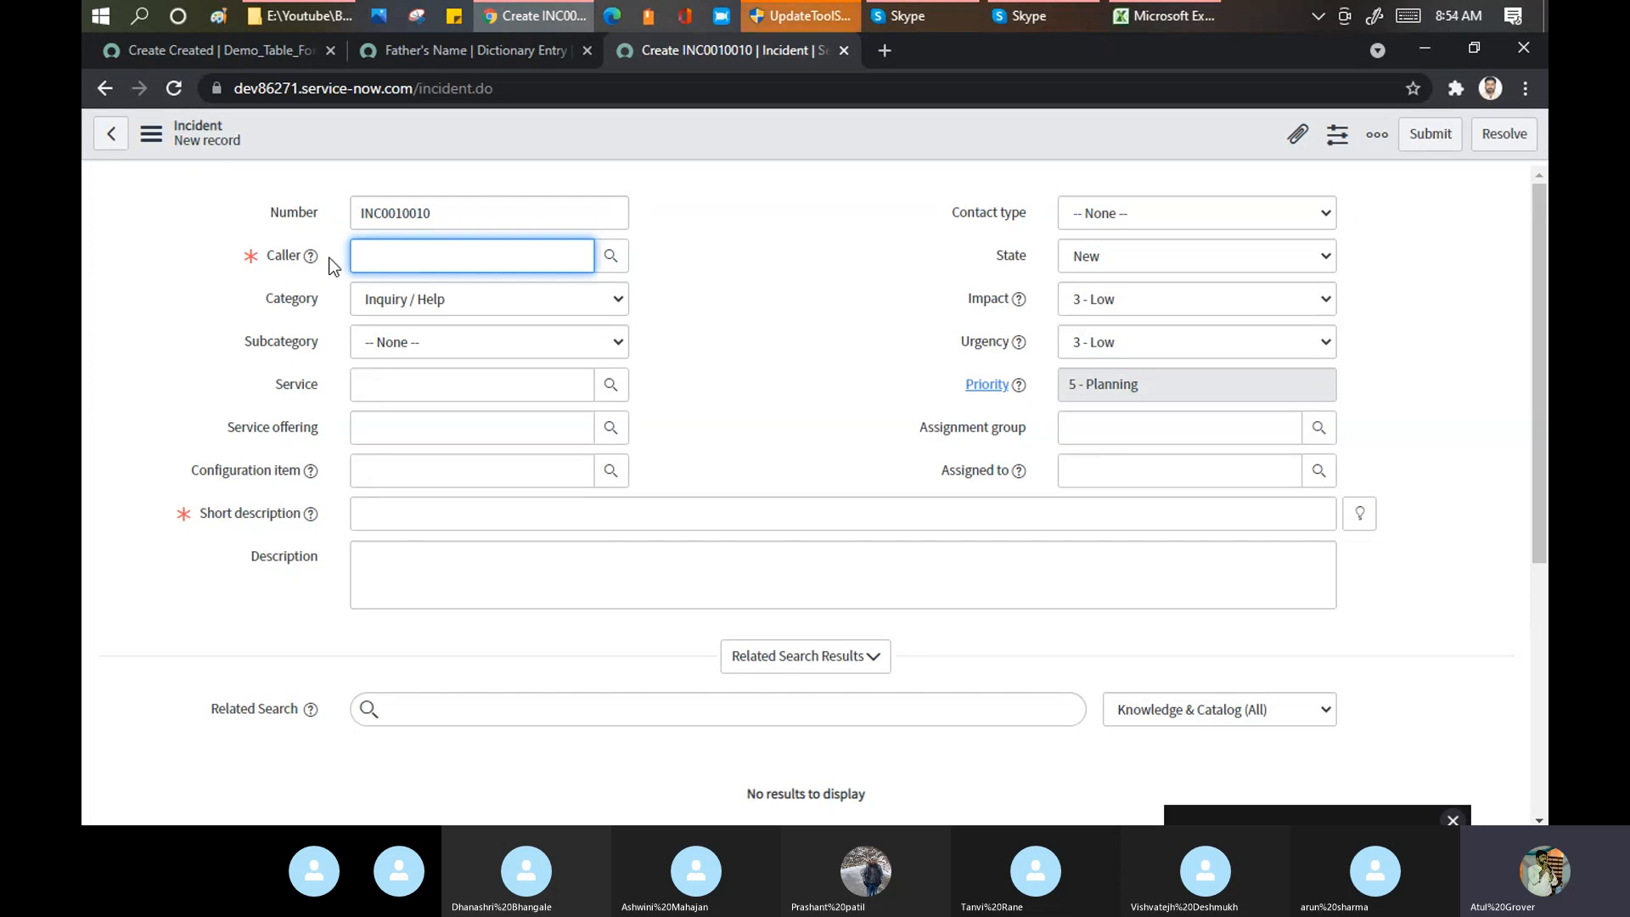
right_click(290, 254)
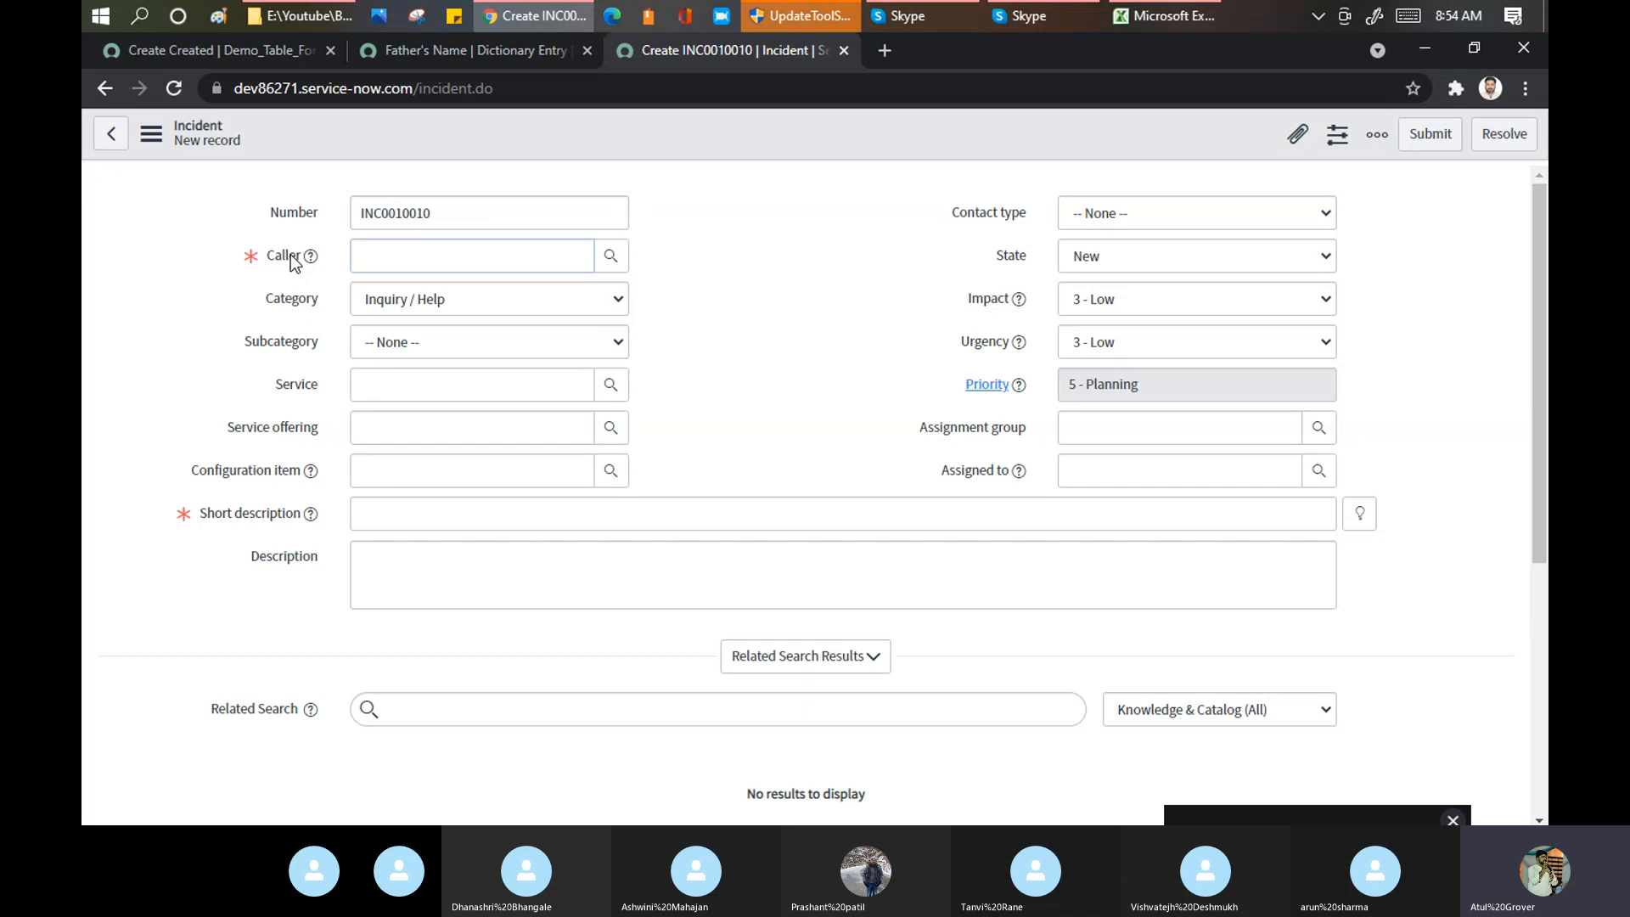
right_click(291, 259)
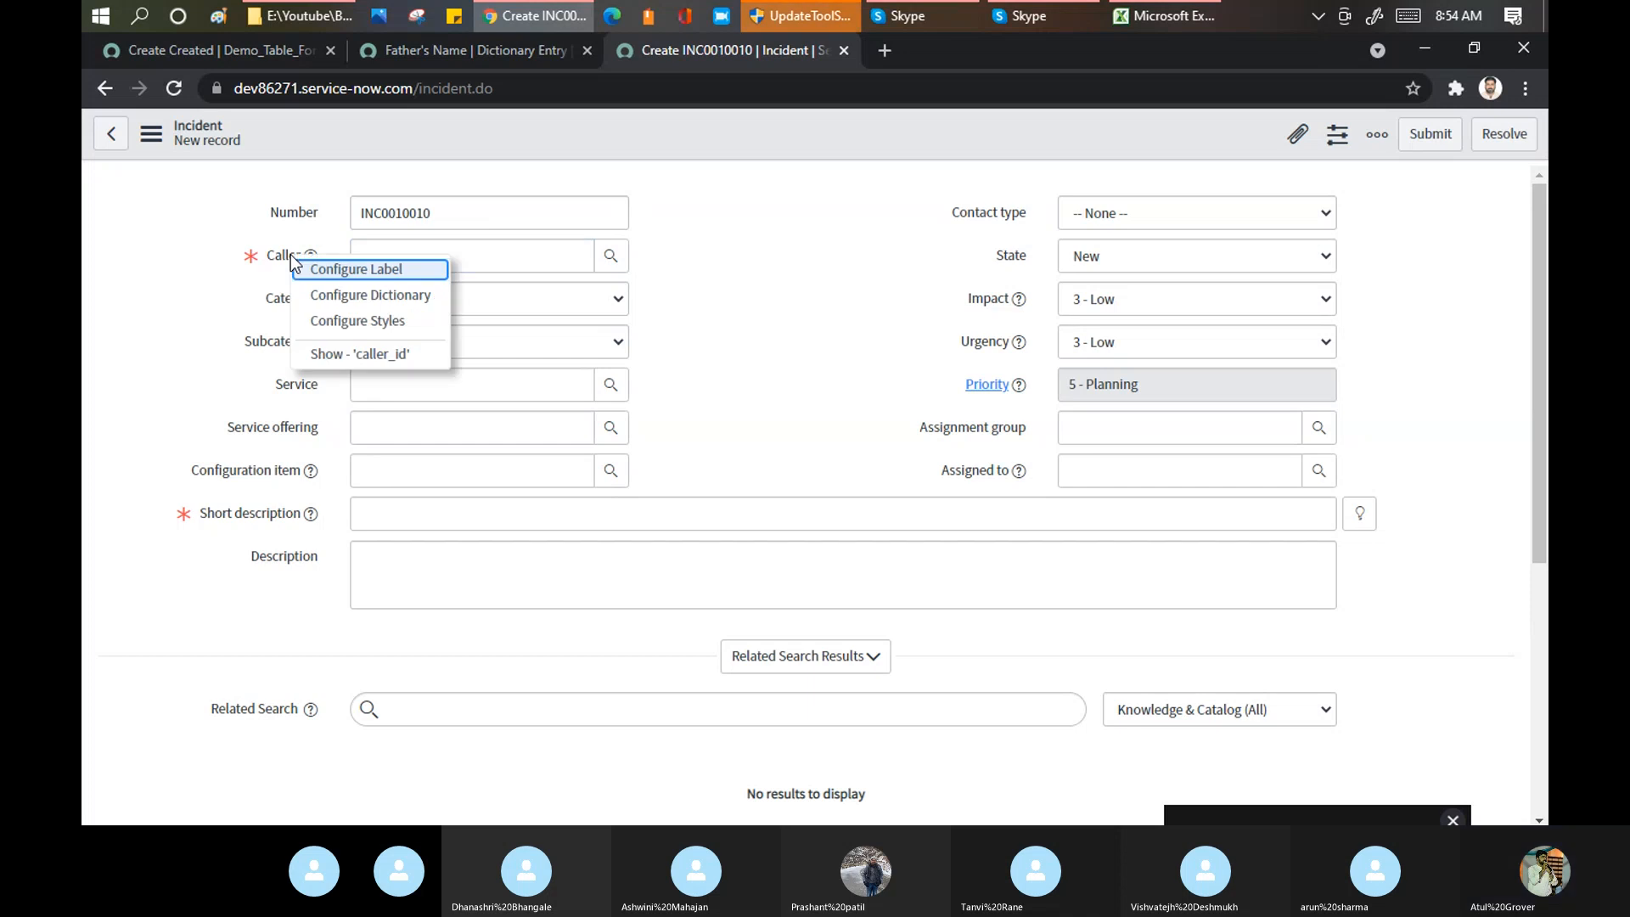
click(326, 353)
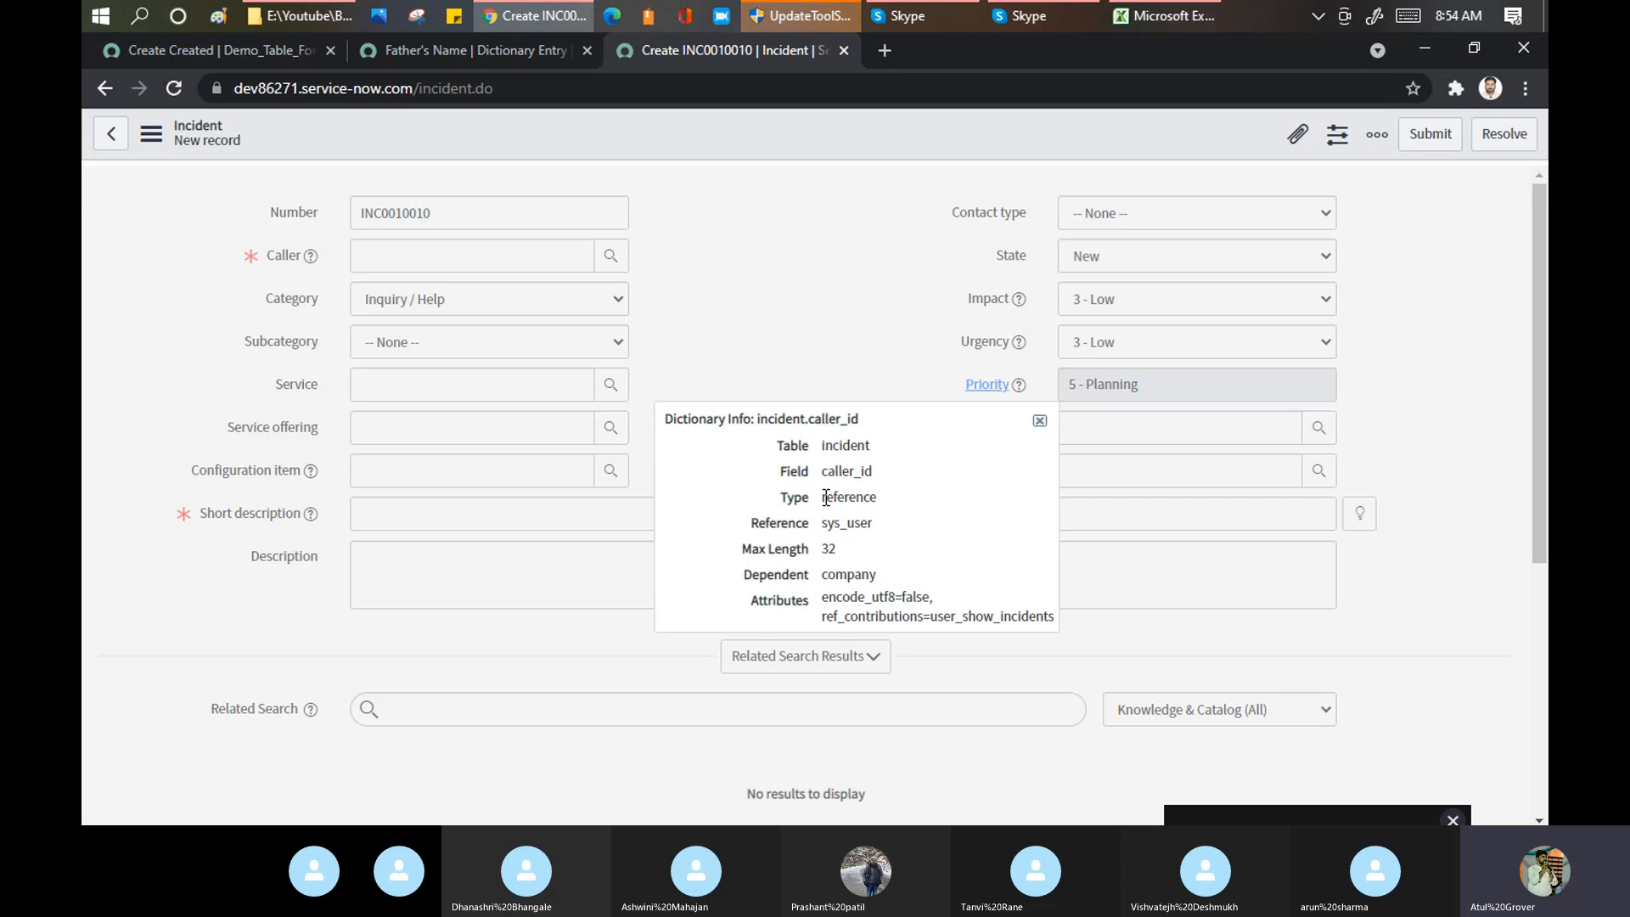
drag(821, 498, 873, 528)
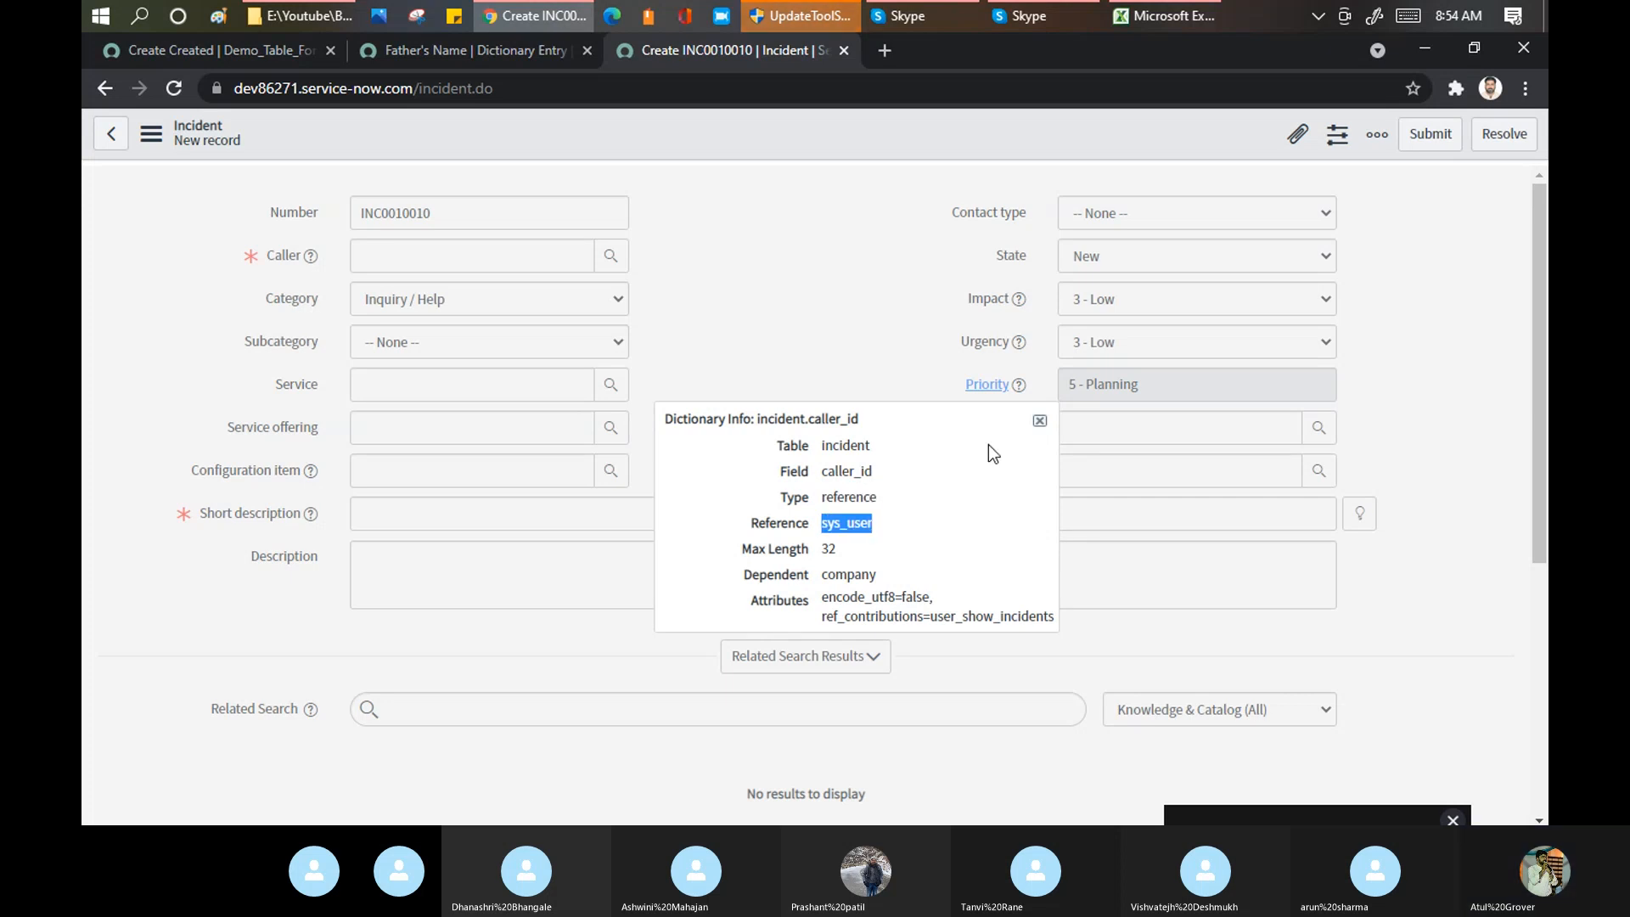
click(1041, 419)
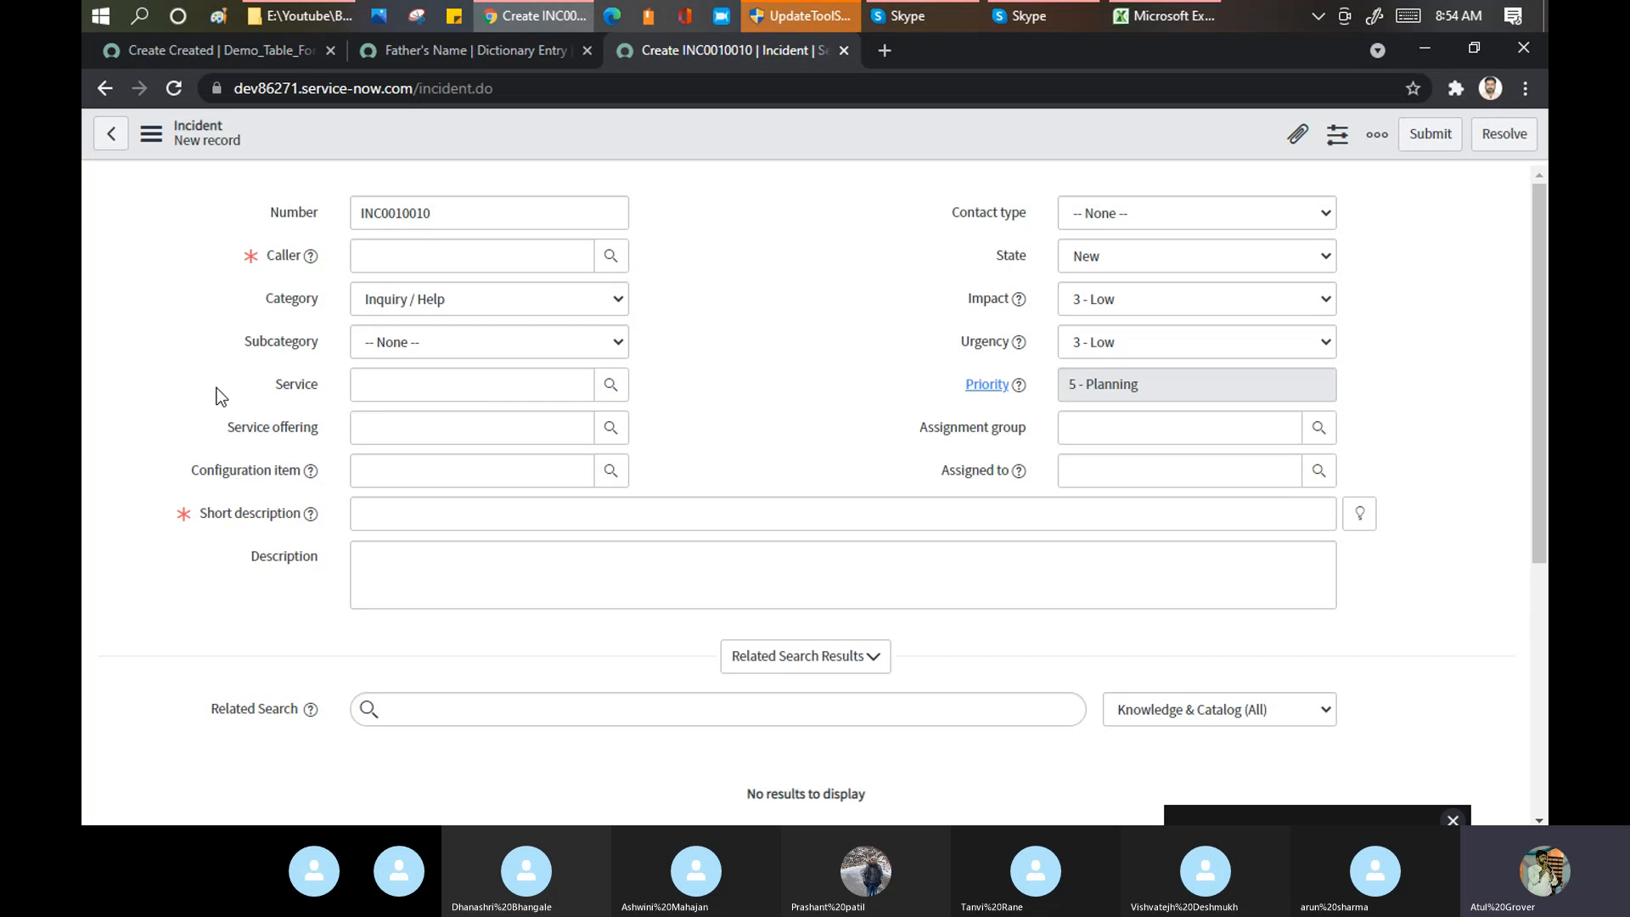
Step: Show the dictionary info of the Assignment group field, highlight its reference table, and close it
right_click(973, 433)
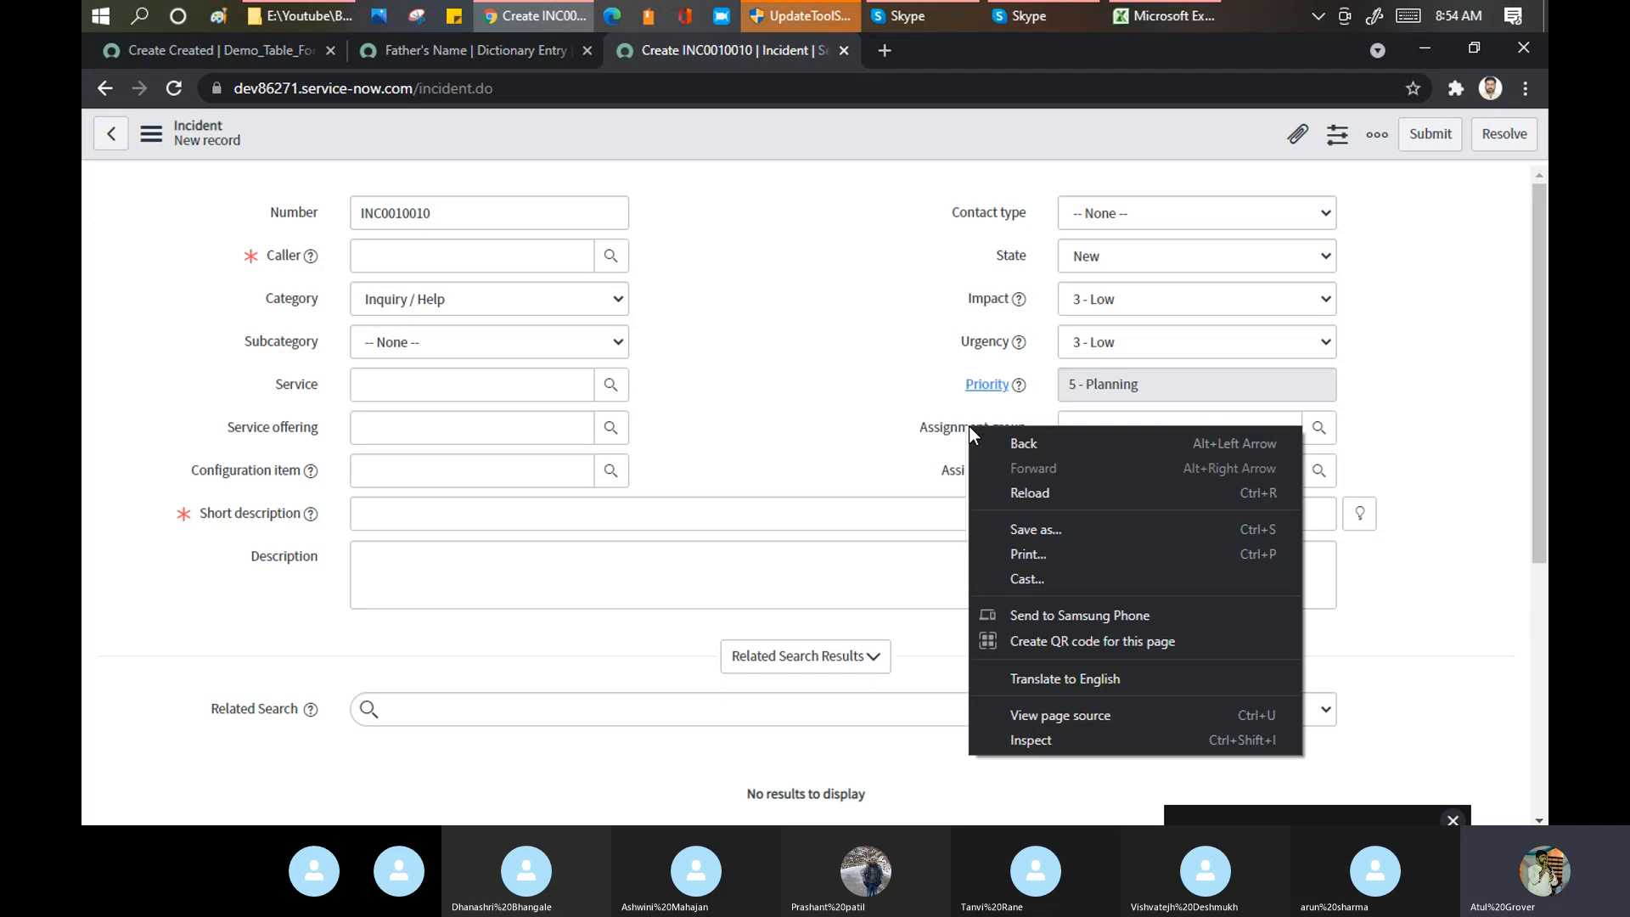
click(943, 431)
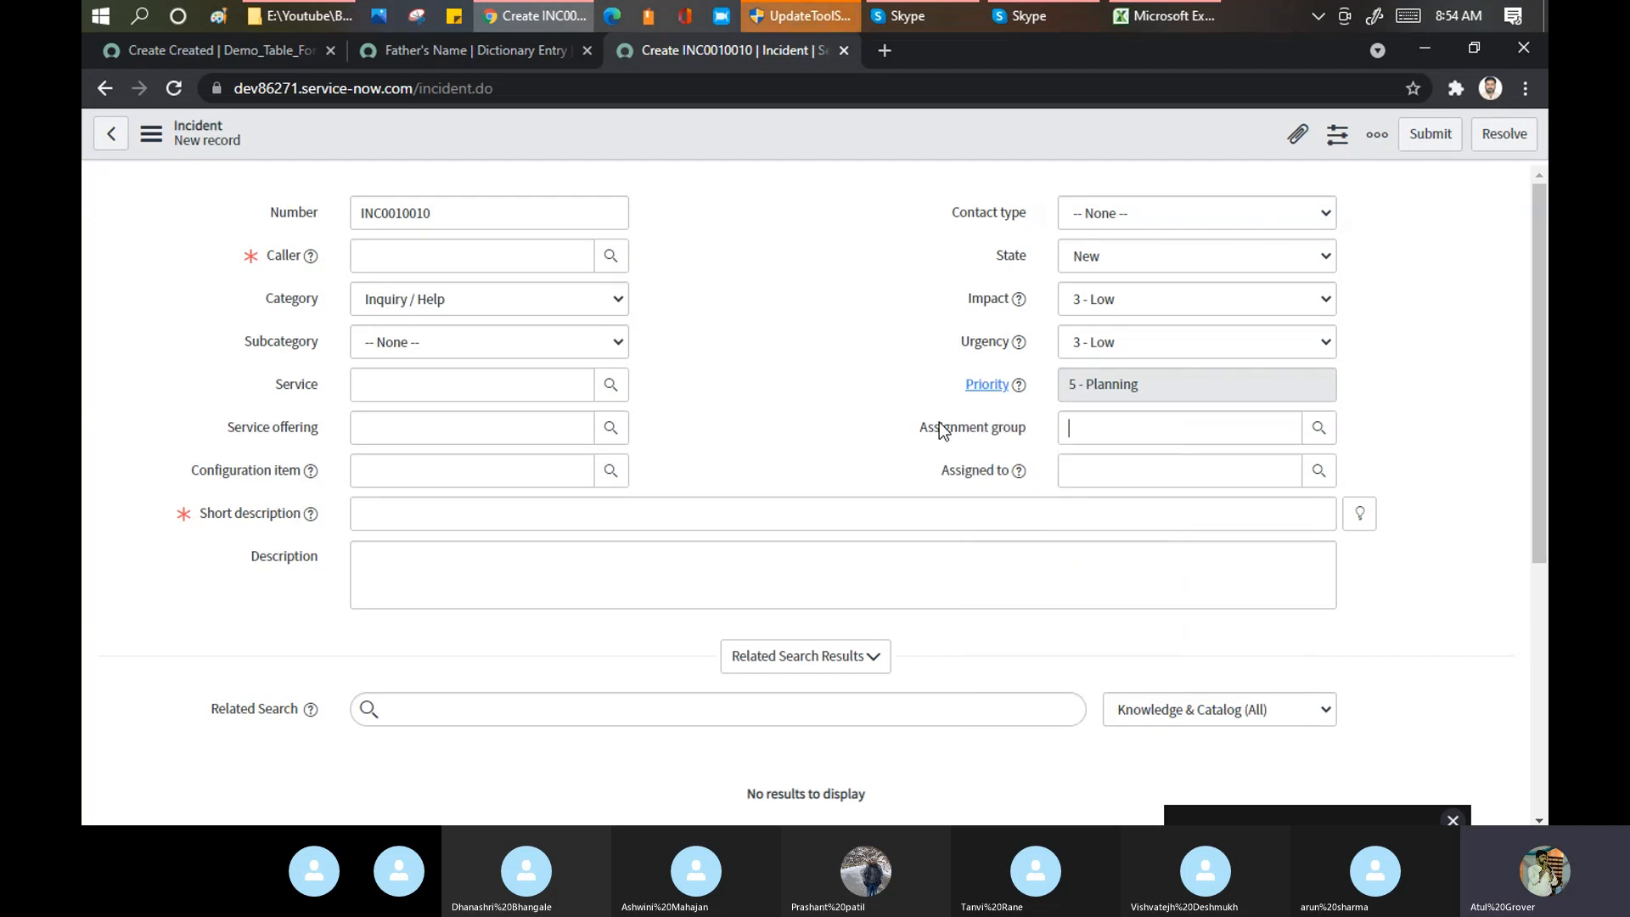
right_click(996, 426)
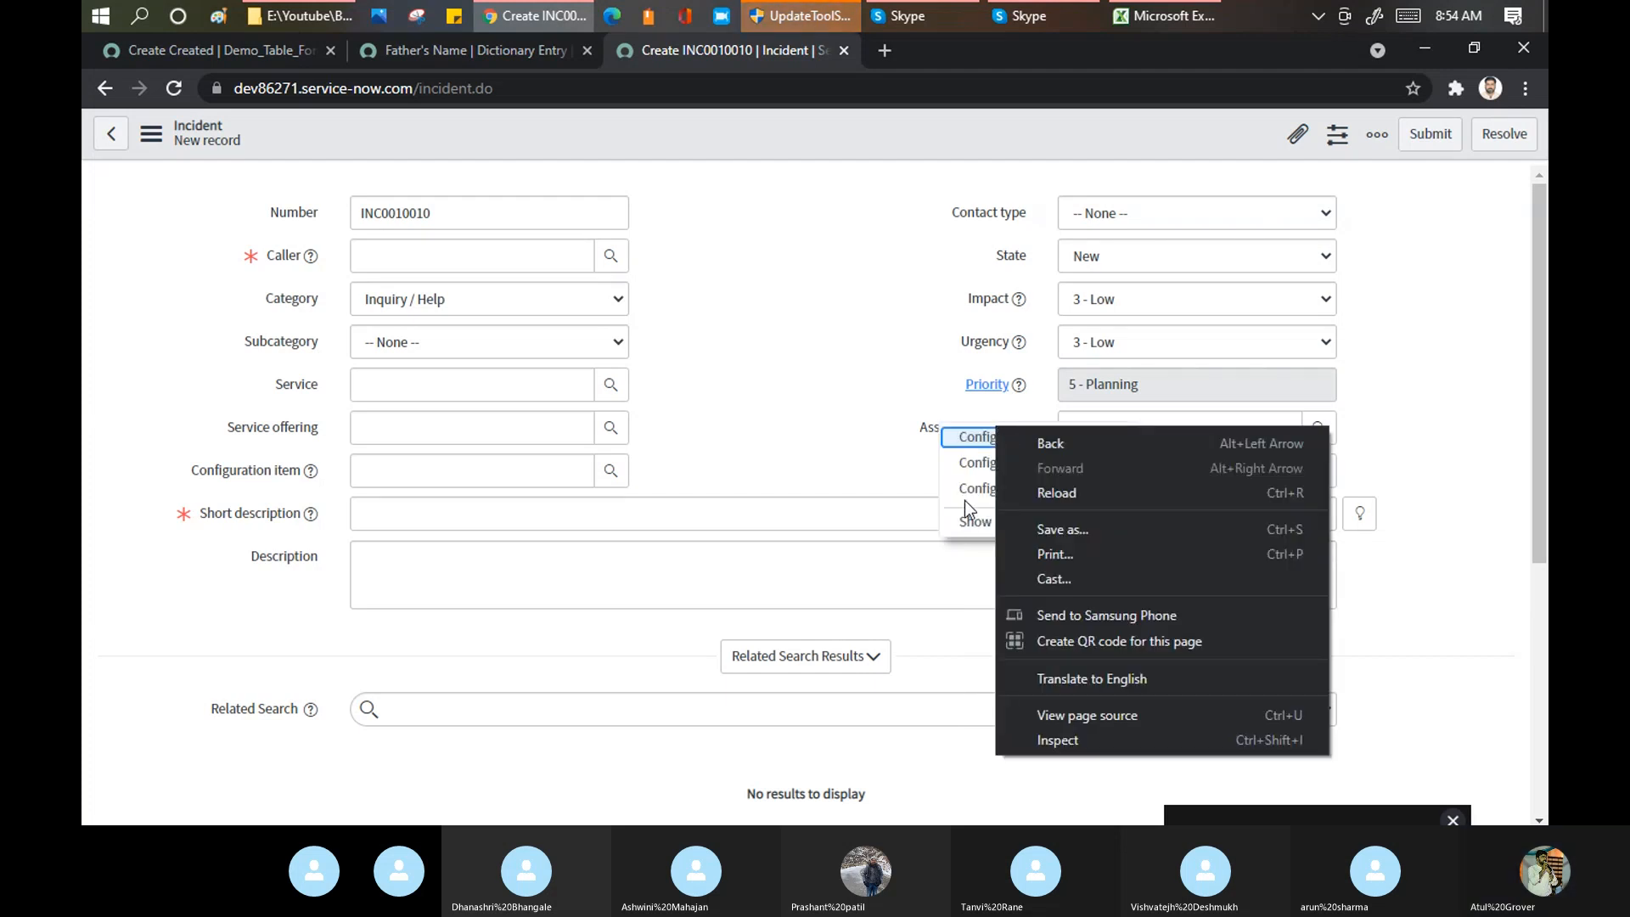
click(969, 521)
click(969, 522)
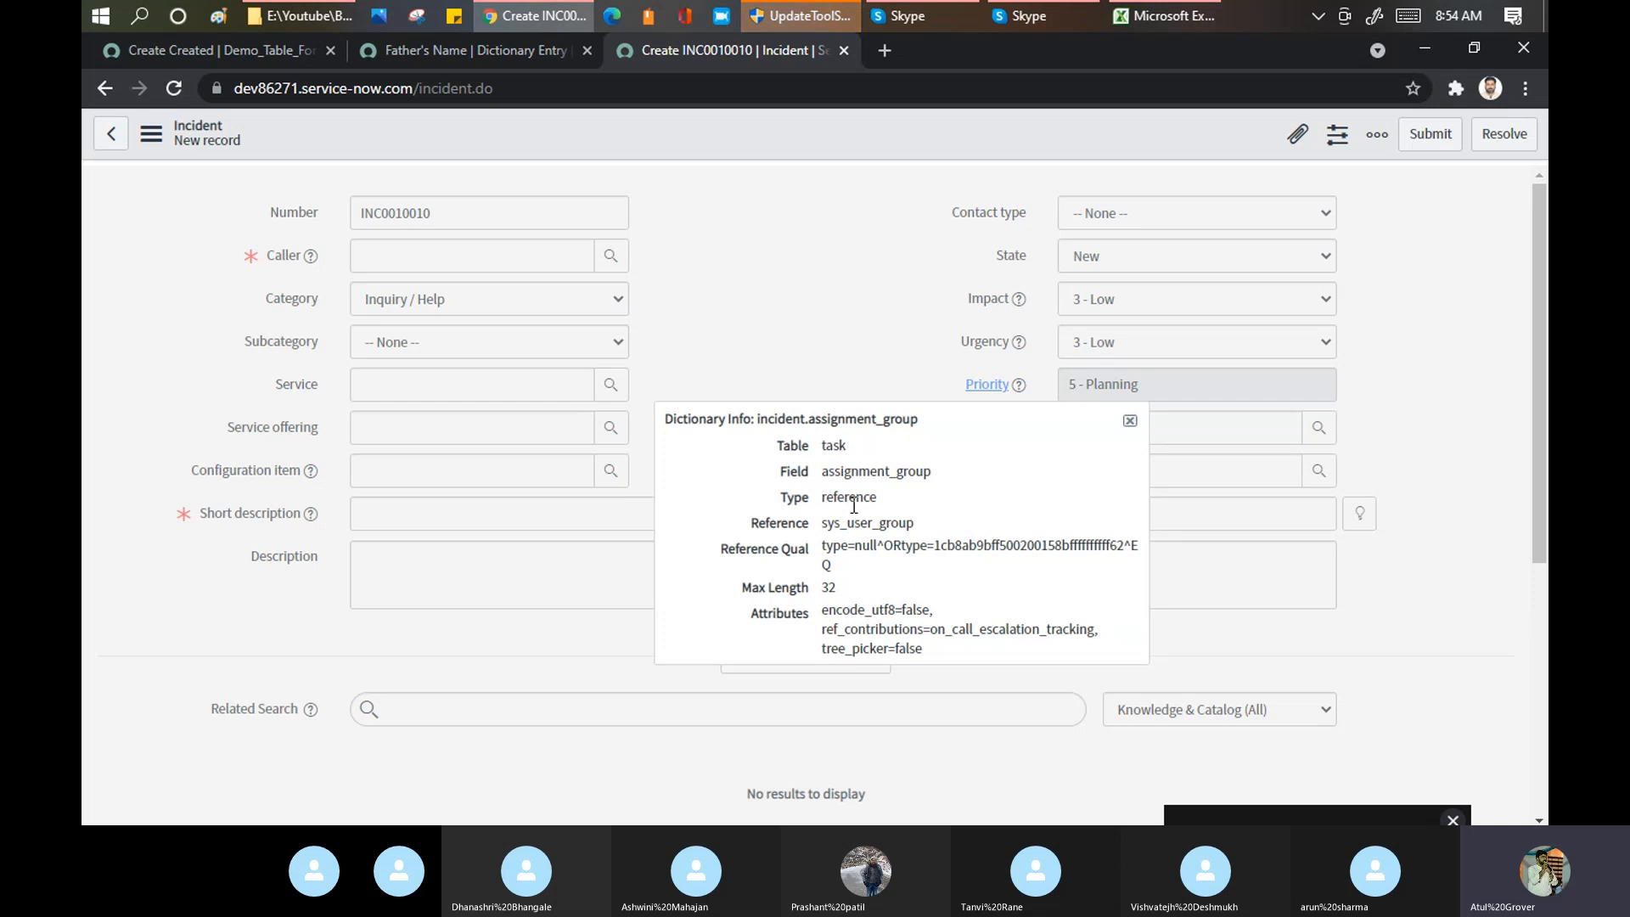
drag(822, 523, 908, 521)
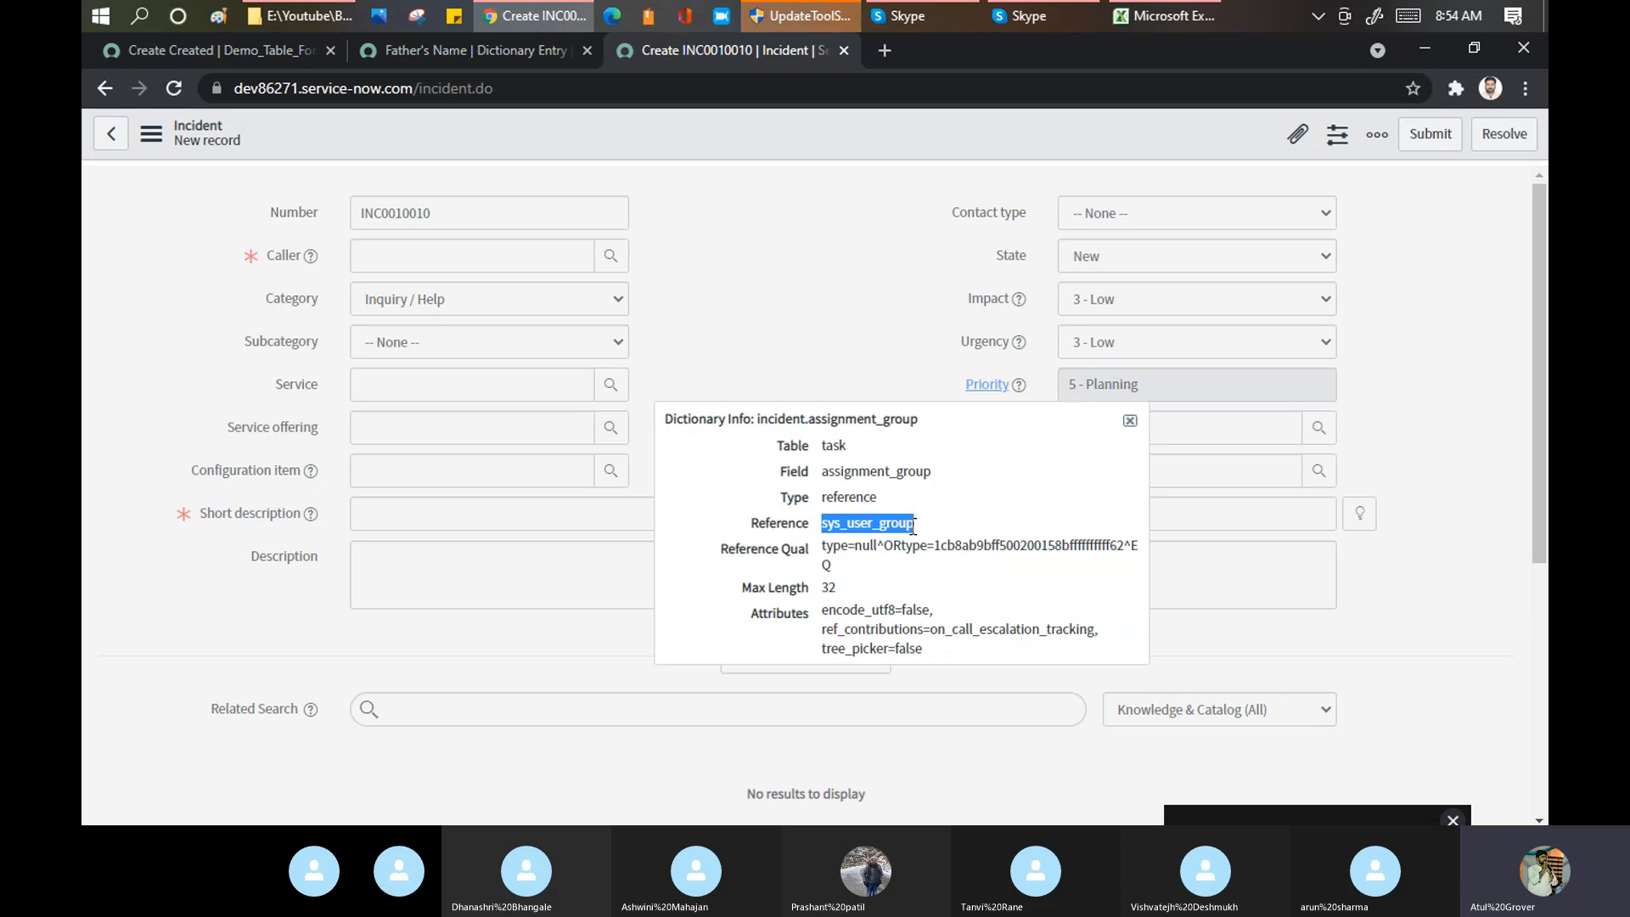
click(1130, 422)
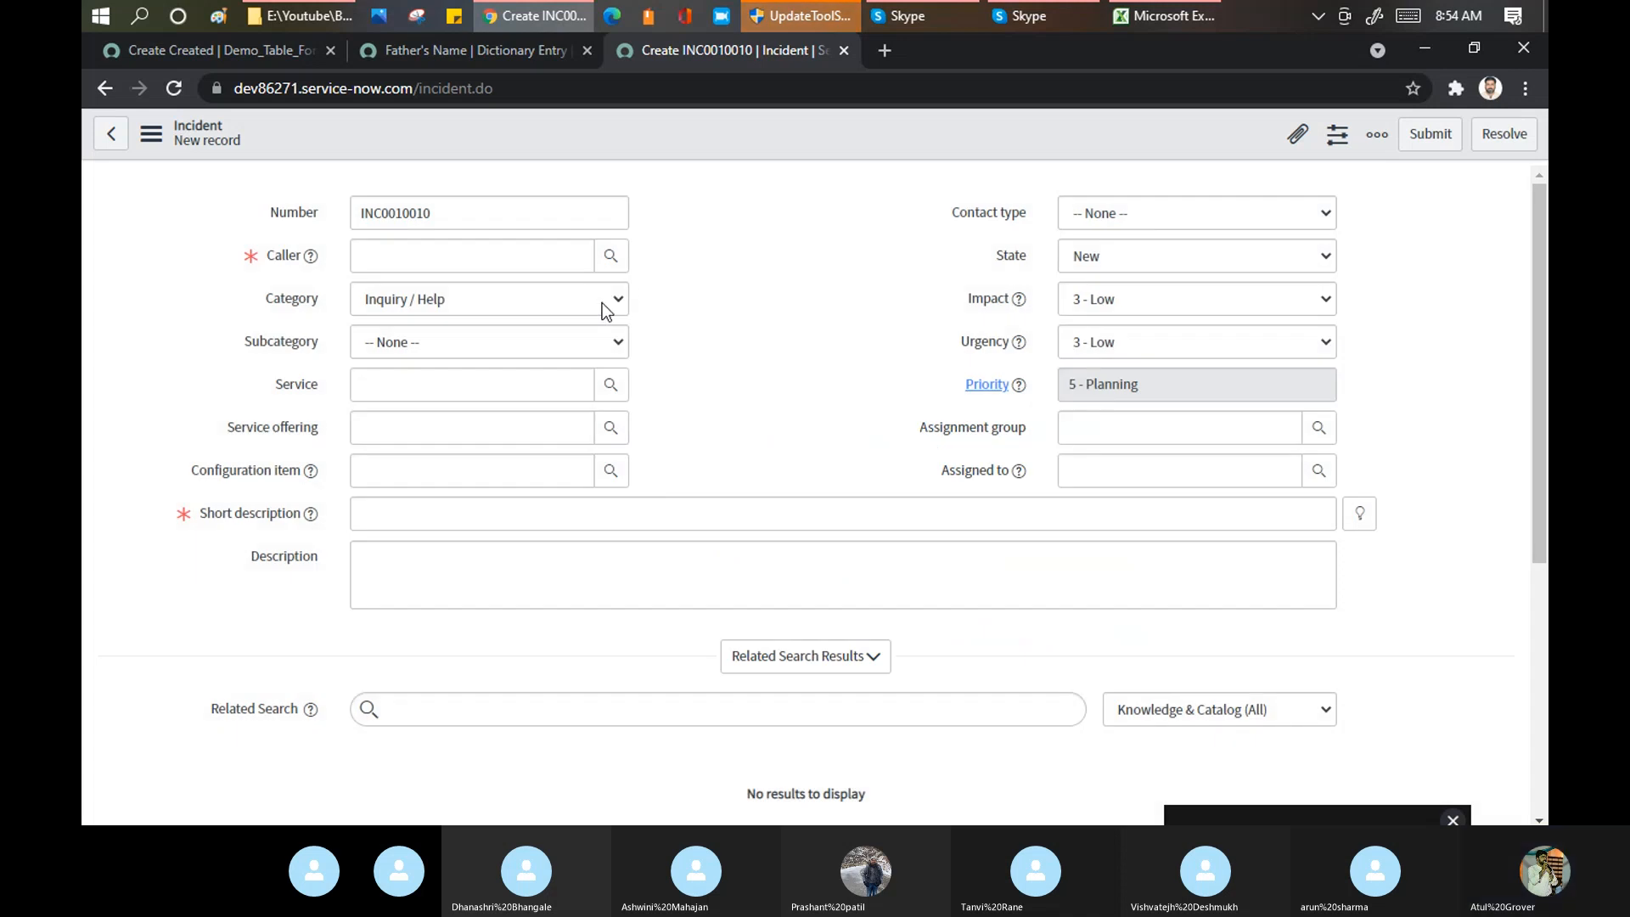
Step: Show the dictionary info of the Configuration item field and highlight the table it references
right_click(280, 483)
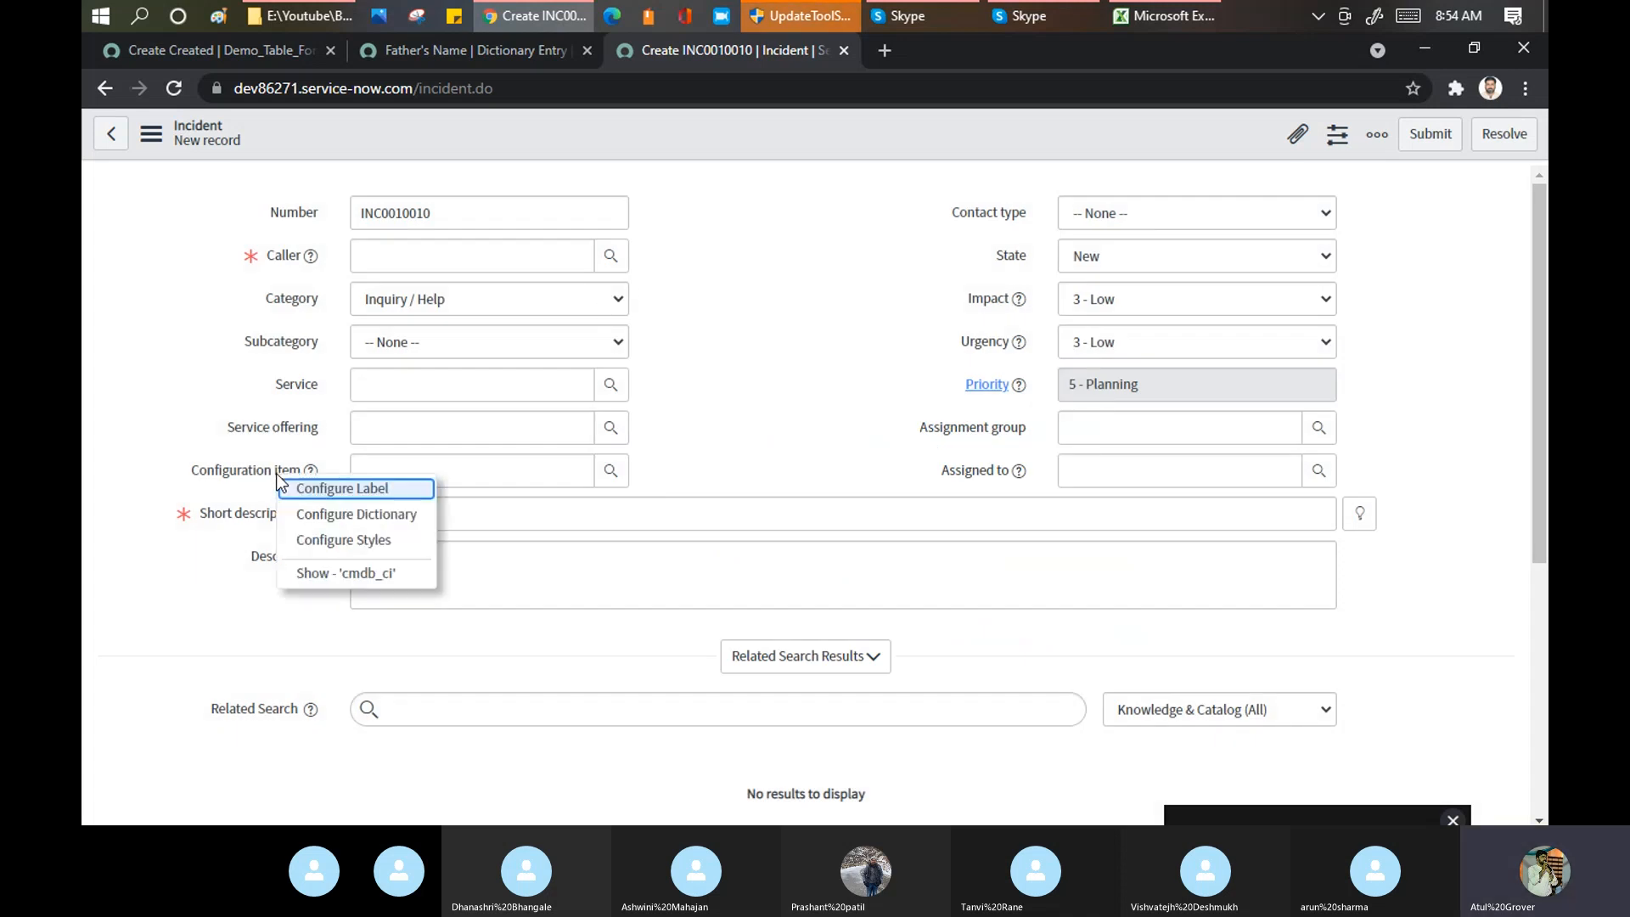
click(330, 569)
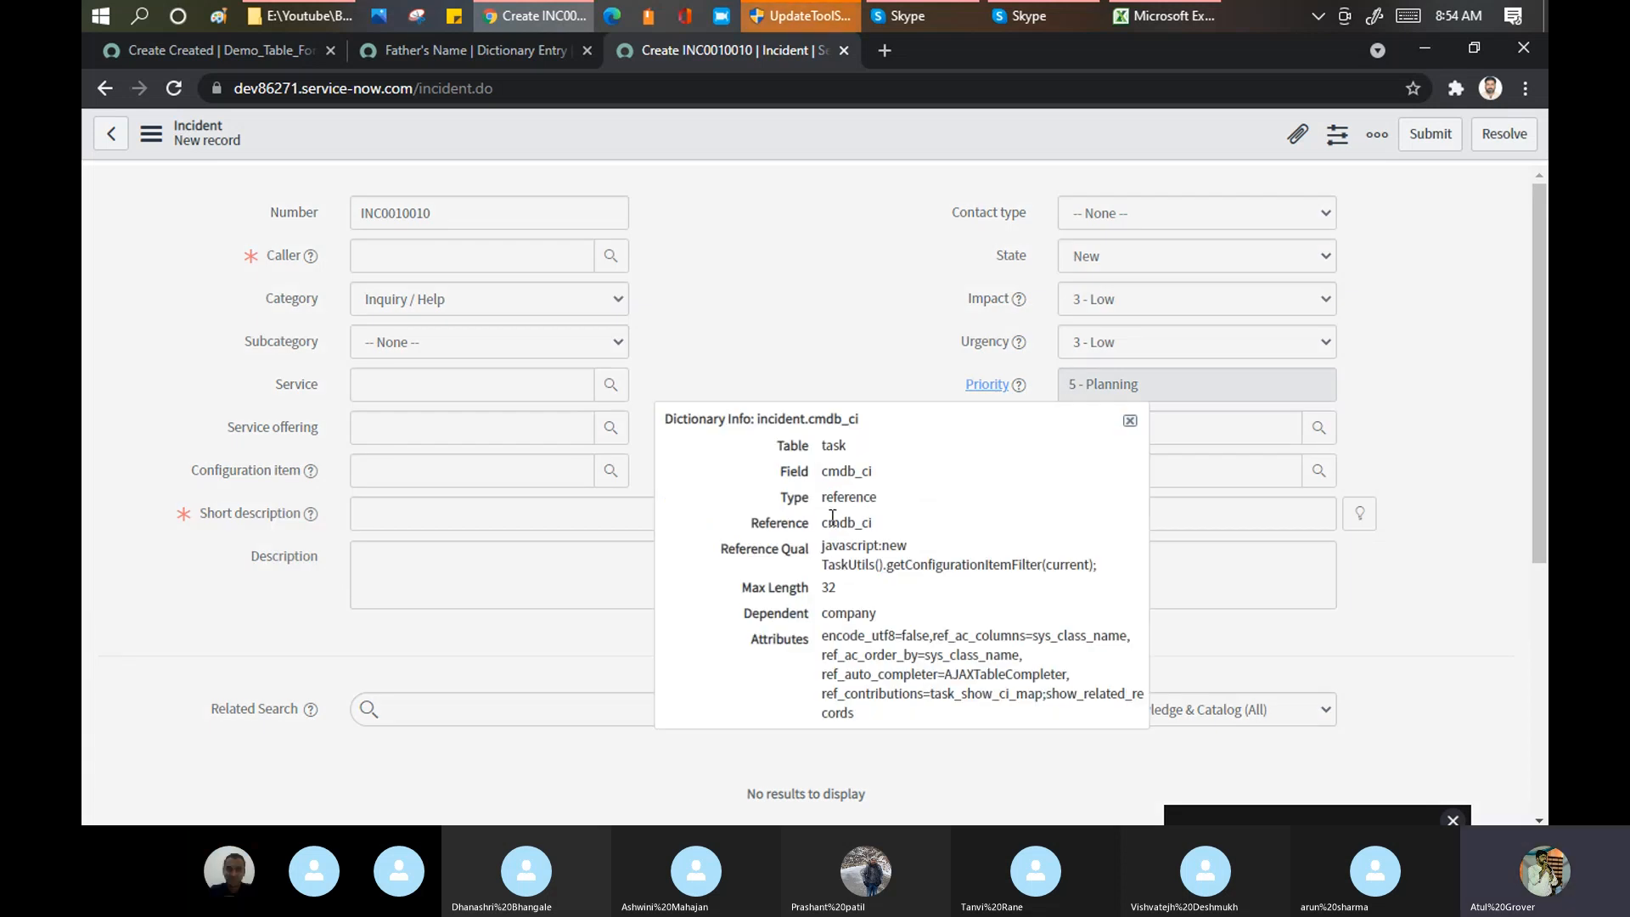
drag(825, 521, 876, 522)
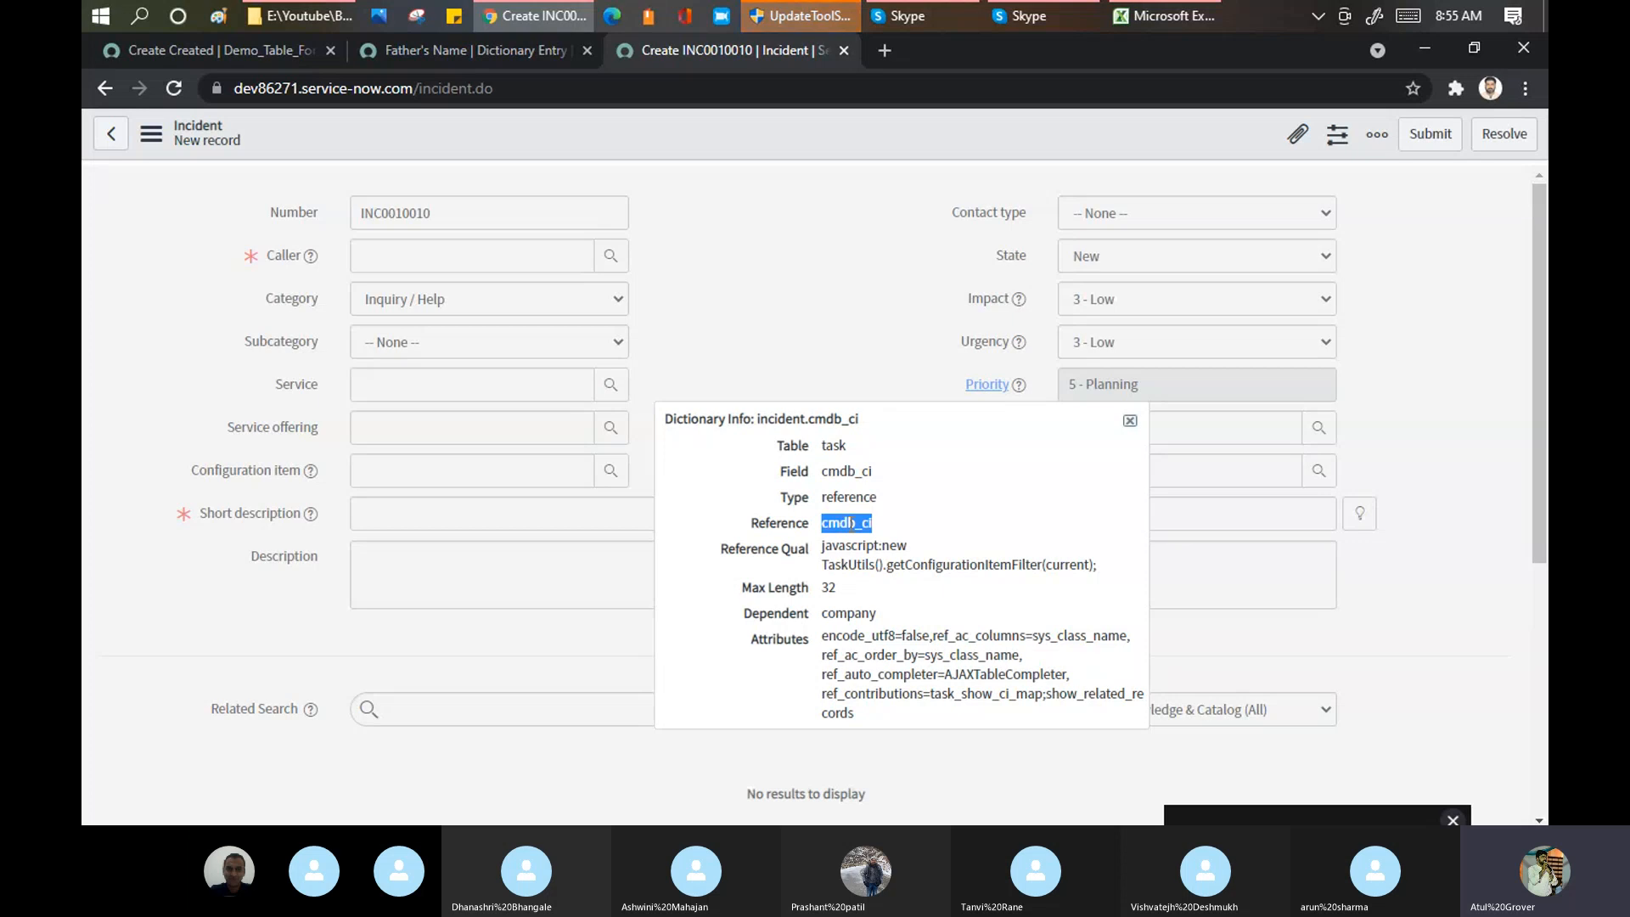
click(866, 293)
Step: Review the Father's Name dictionary entry and the Demo_Table_Form_View new record form, then switch to the Skype call
click(451, 53)
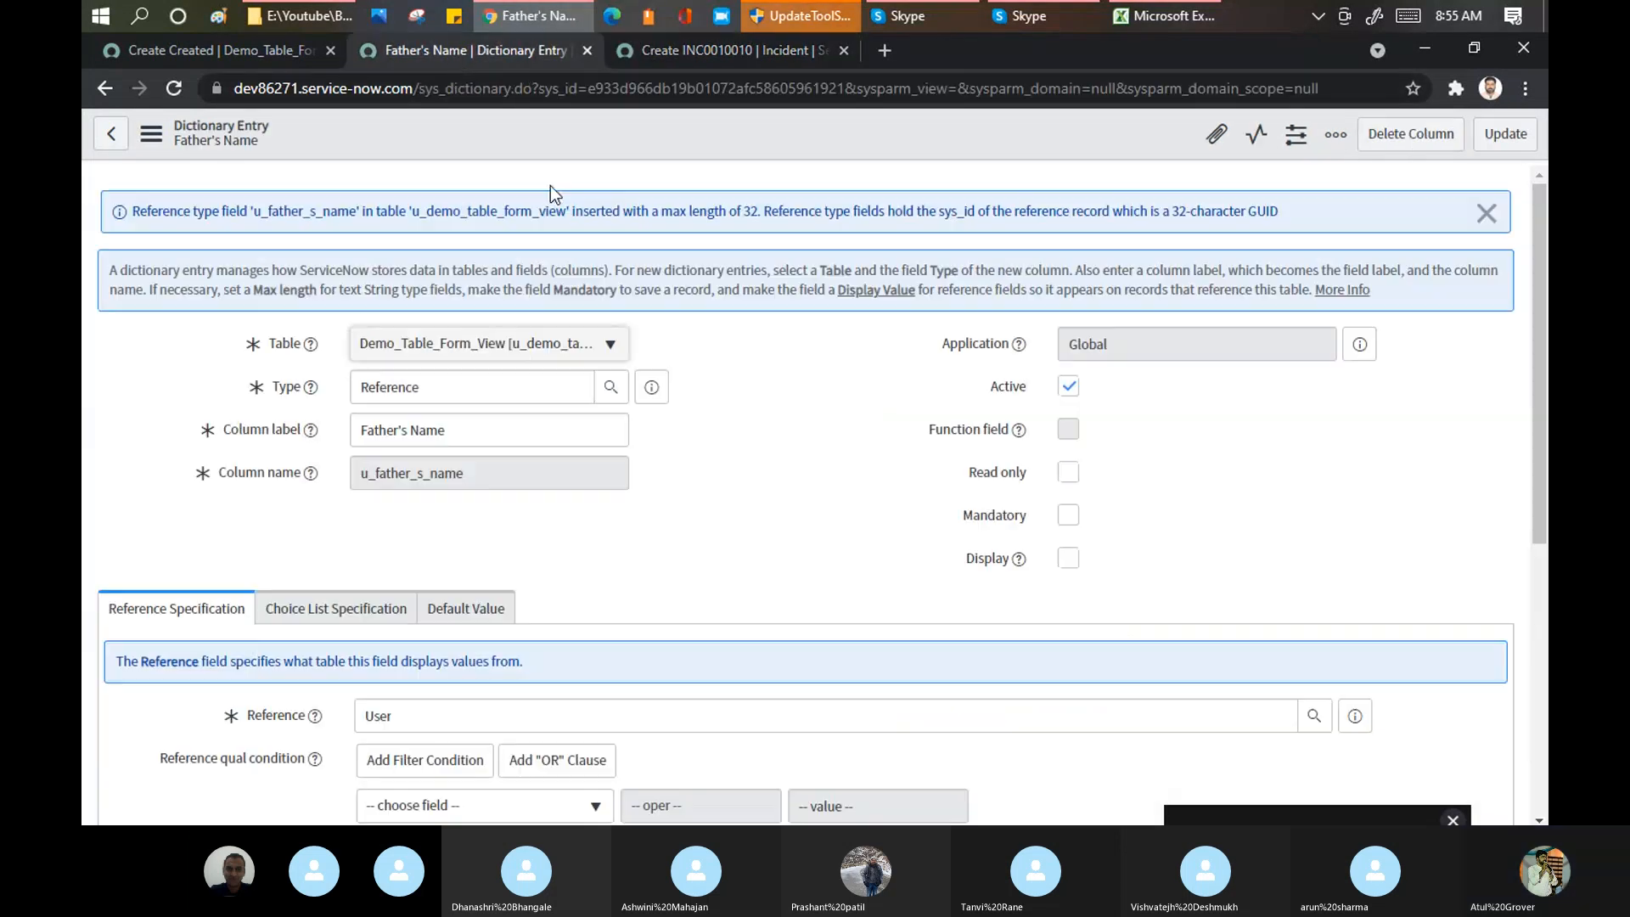
click(230, 43)
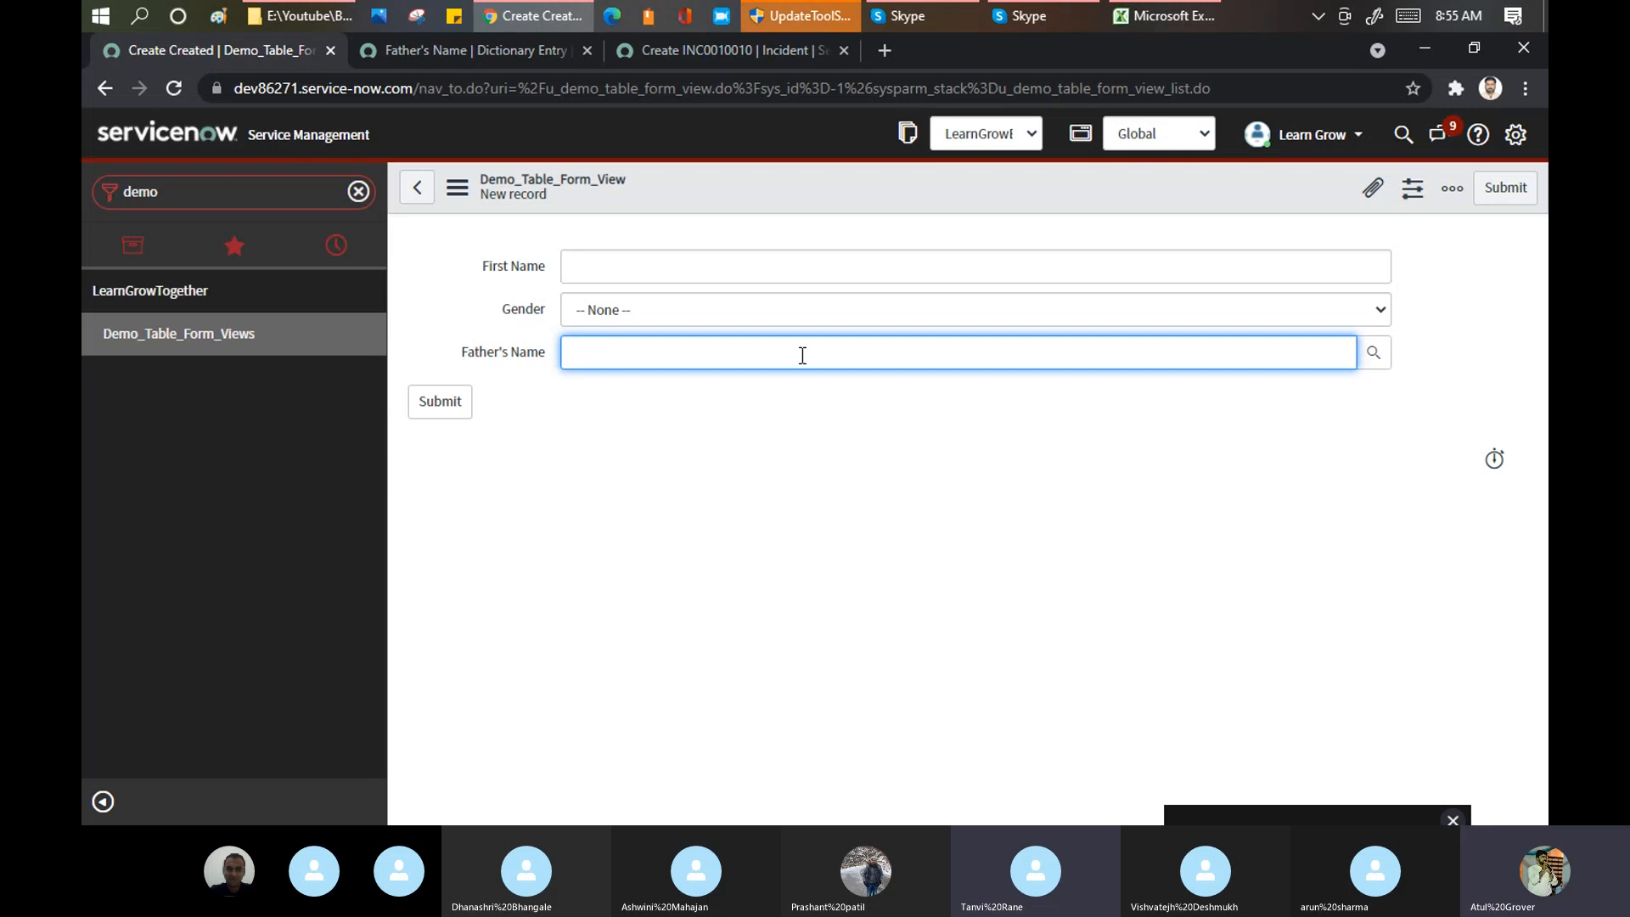
click(949, 17)
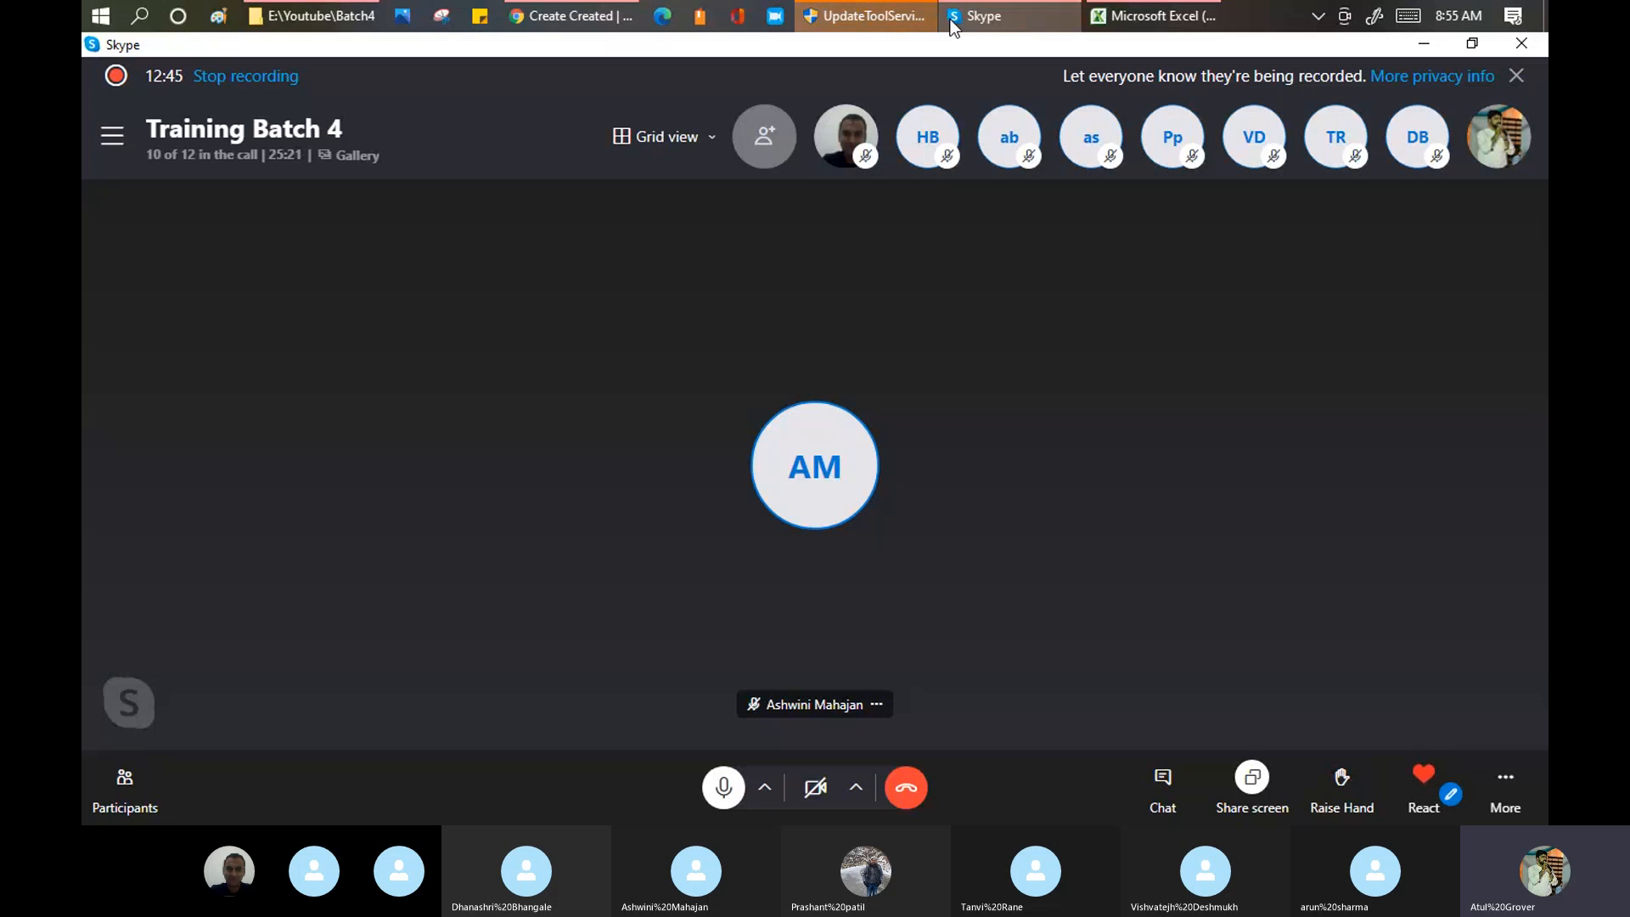
click(951, 21)
click(951, 20)
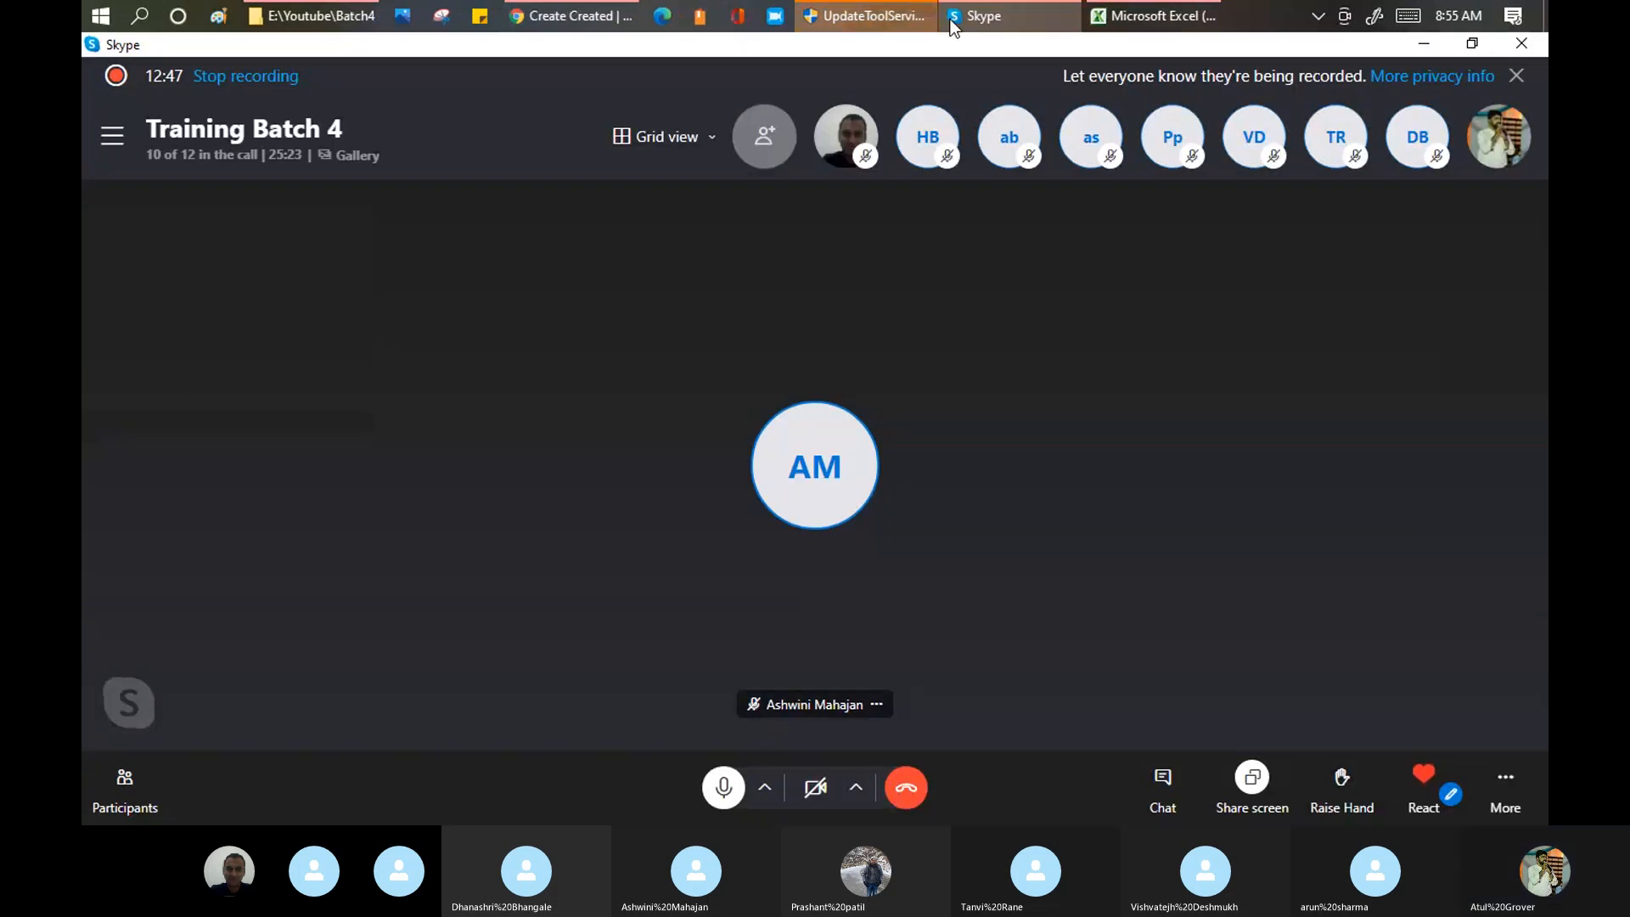
click(951, 20)
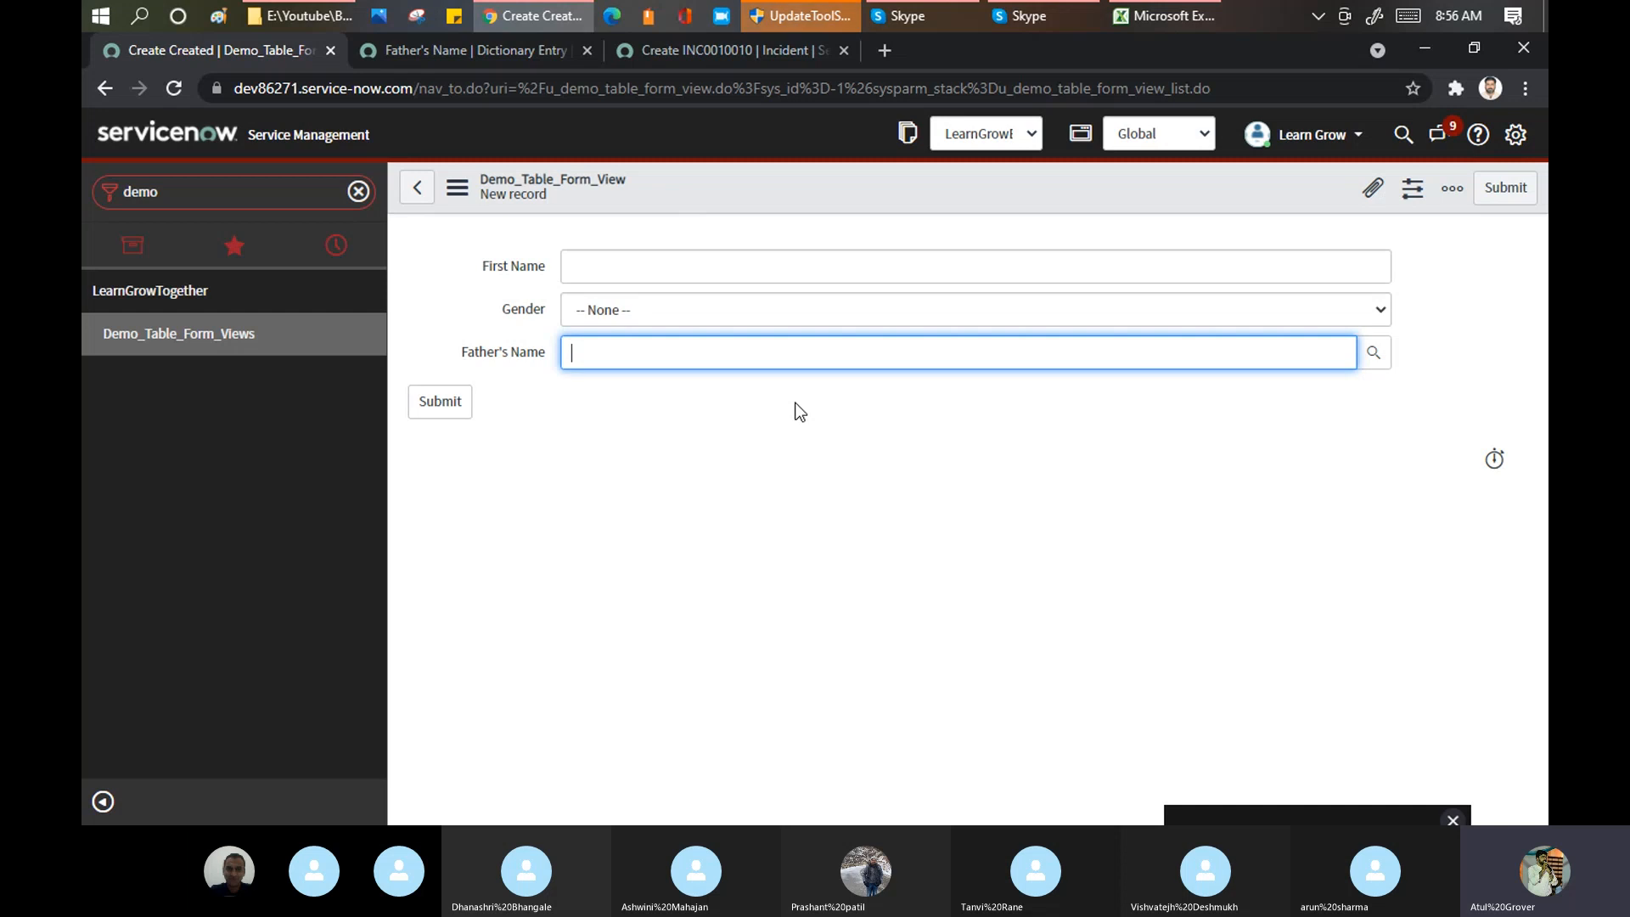
click(650, 261)
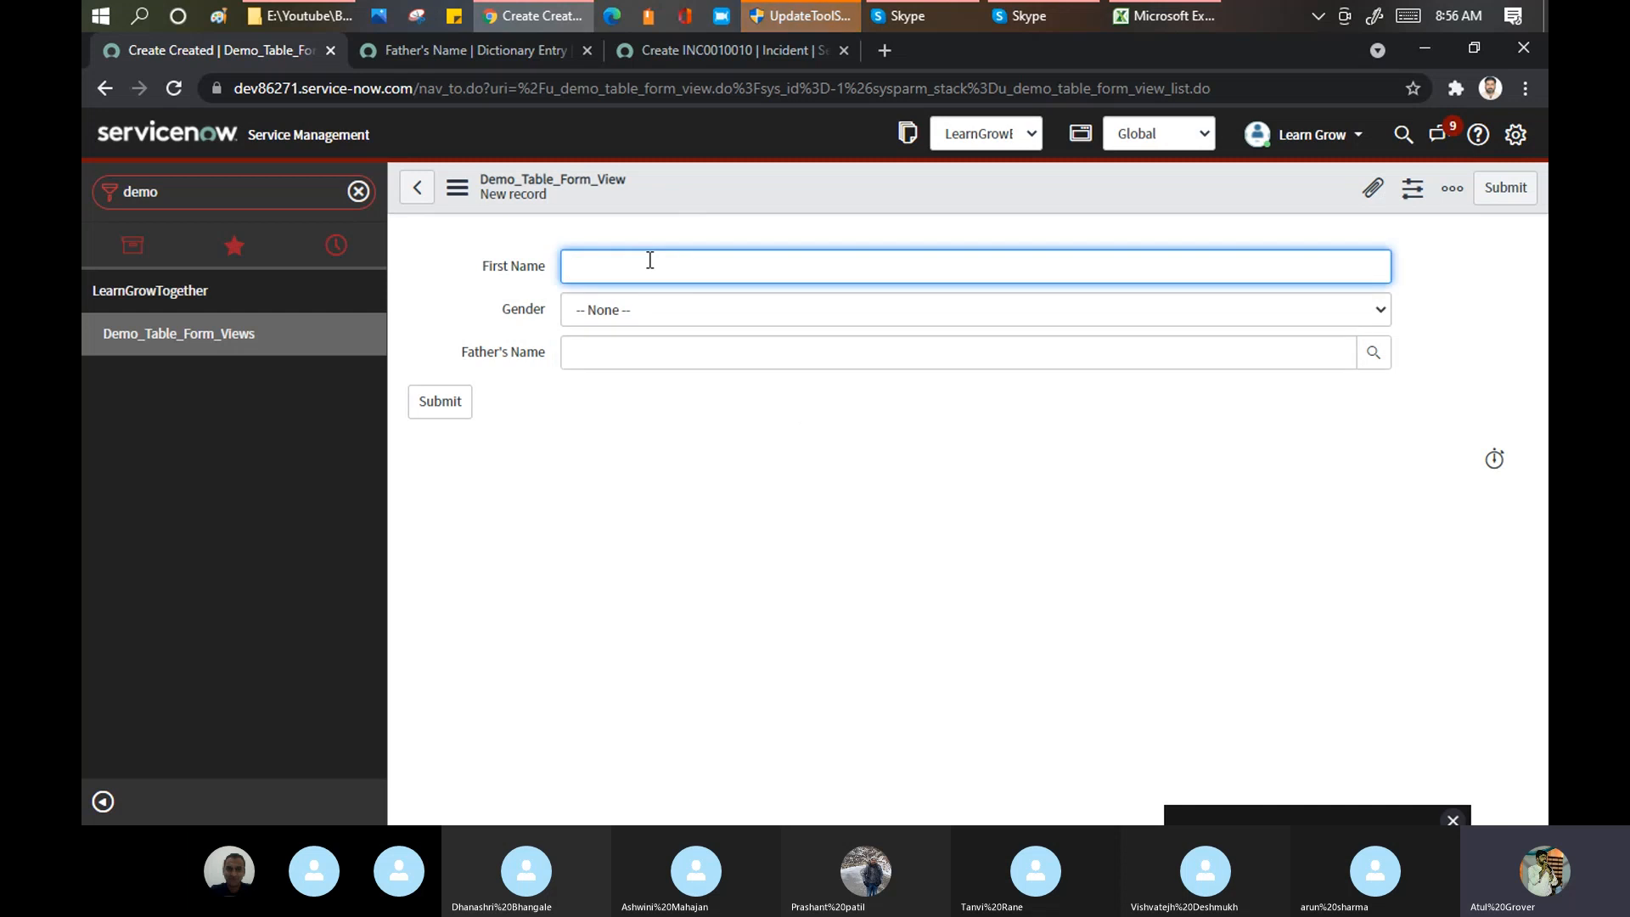
text(Atul)
key(Tab)
key(Tab)
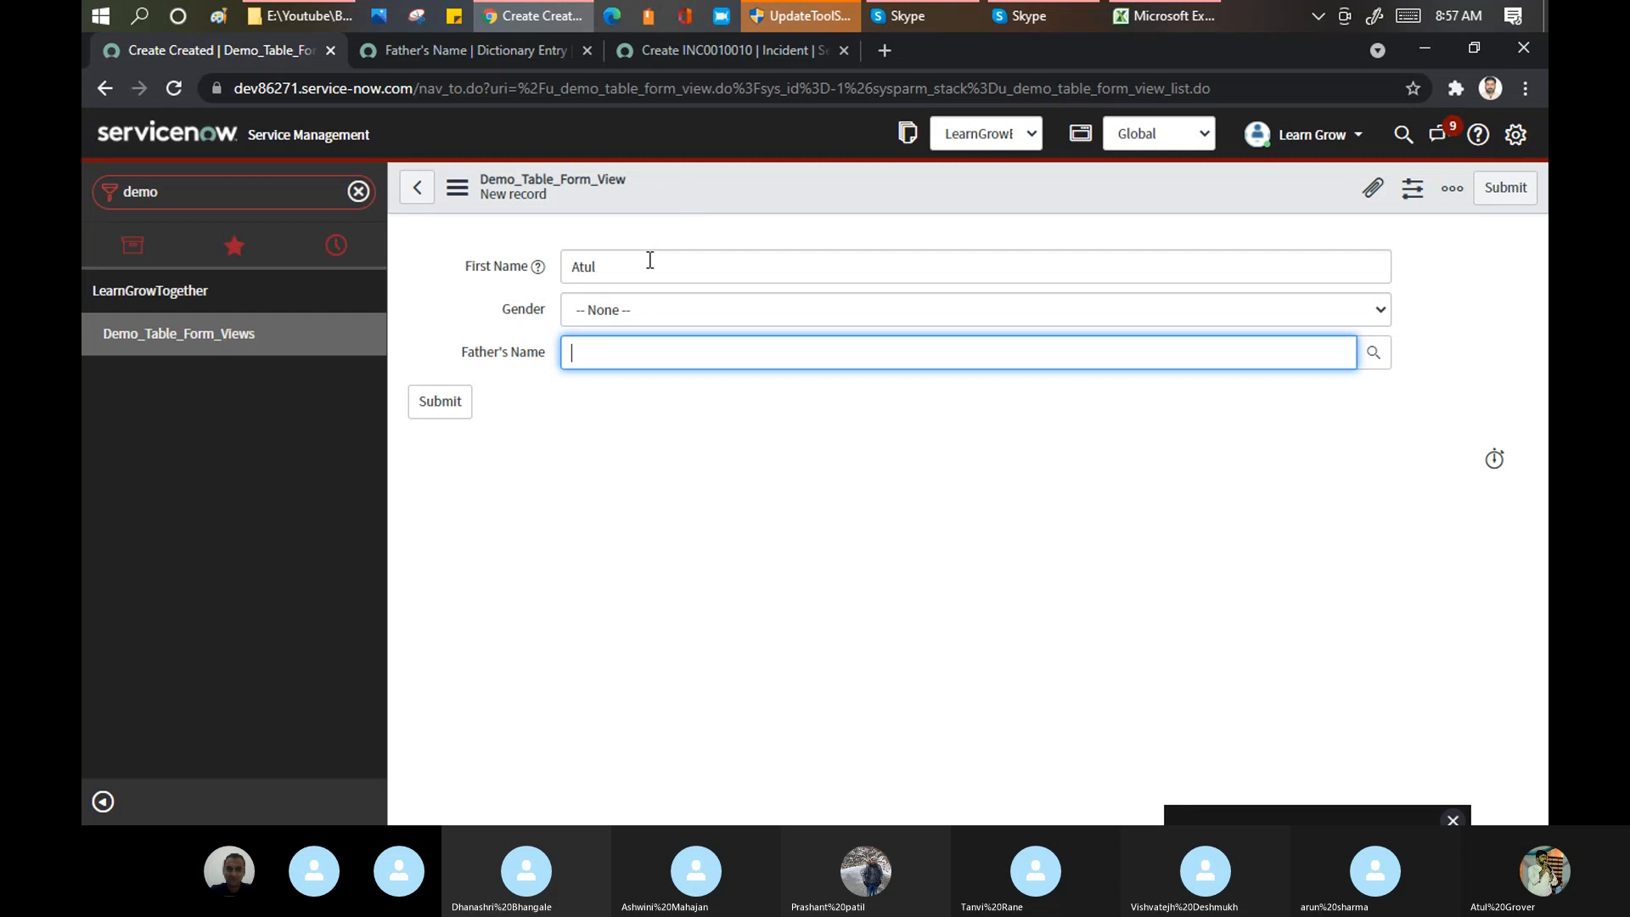
key(shift+Tab)
key(shift+Tab)
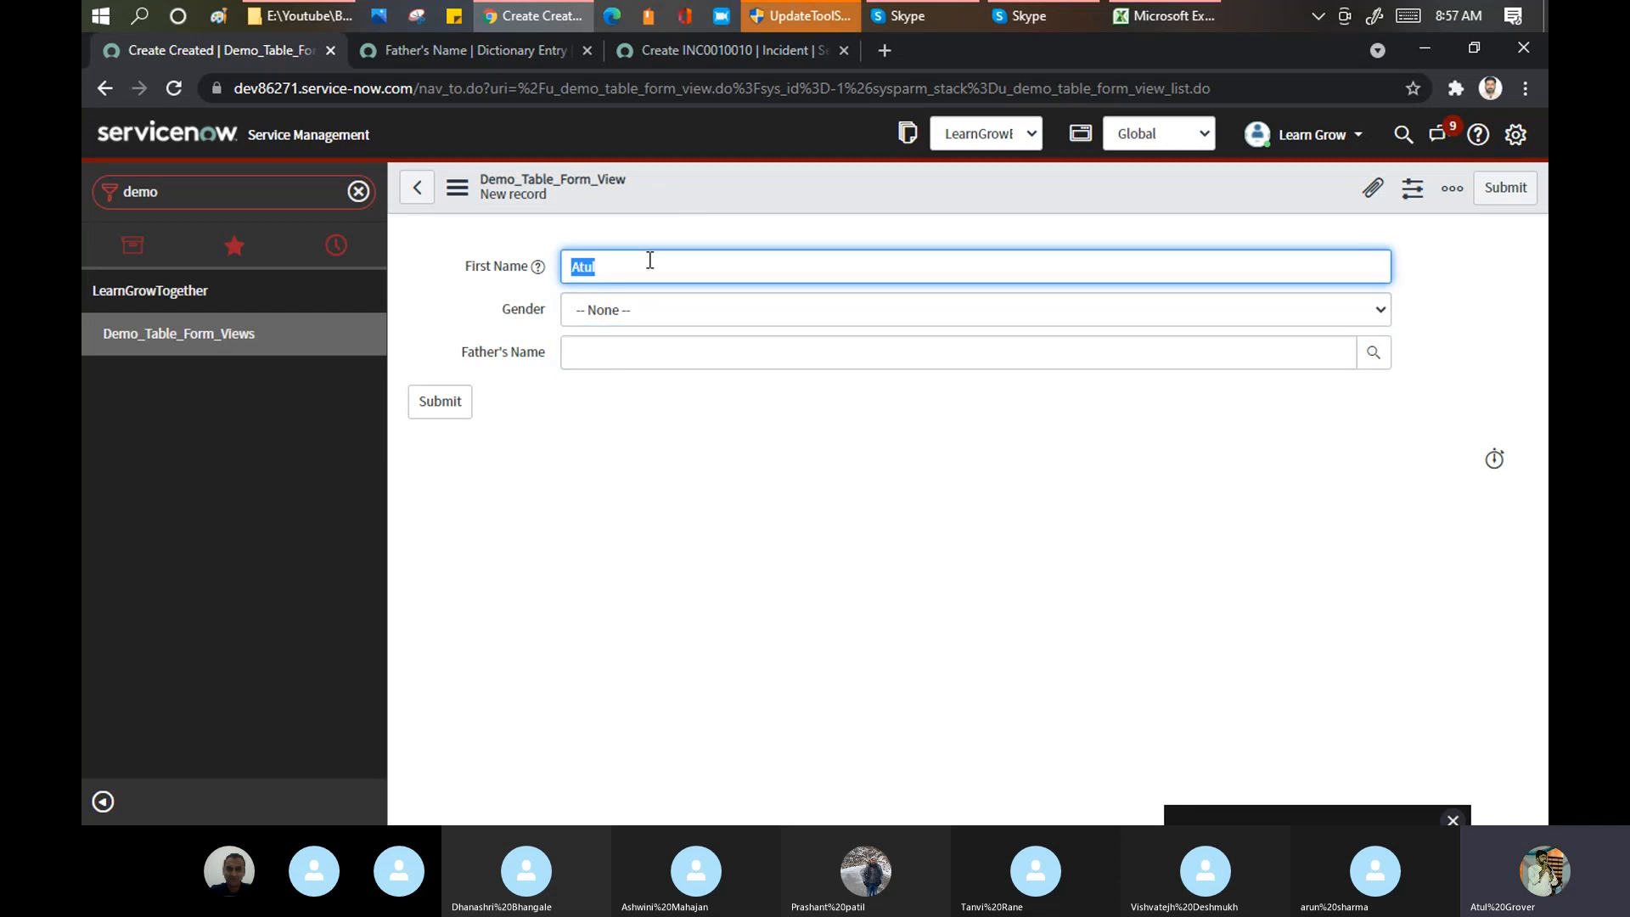
Step: Submit the new record with First Name XPZ and an existing user looked up in the Father's Name reference field
text(XPZ)
key(Tab)
key(Tab)
text(Abel)
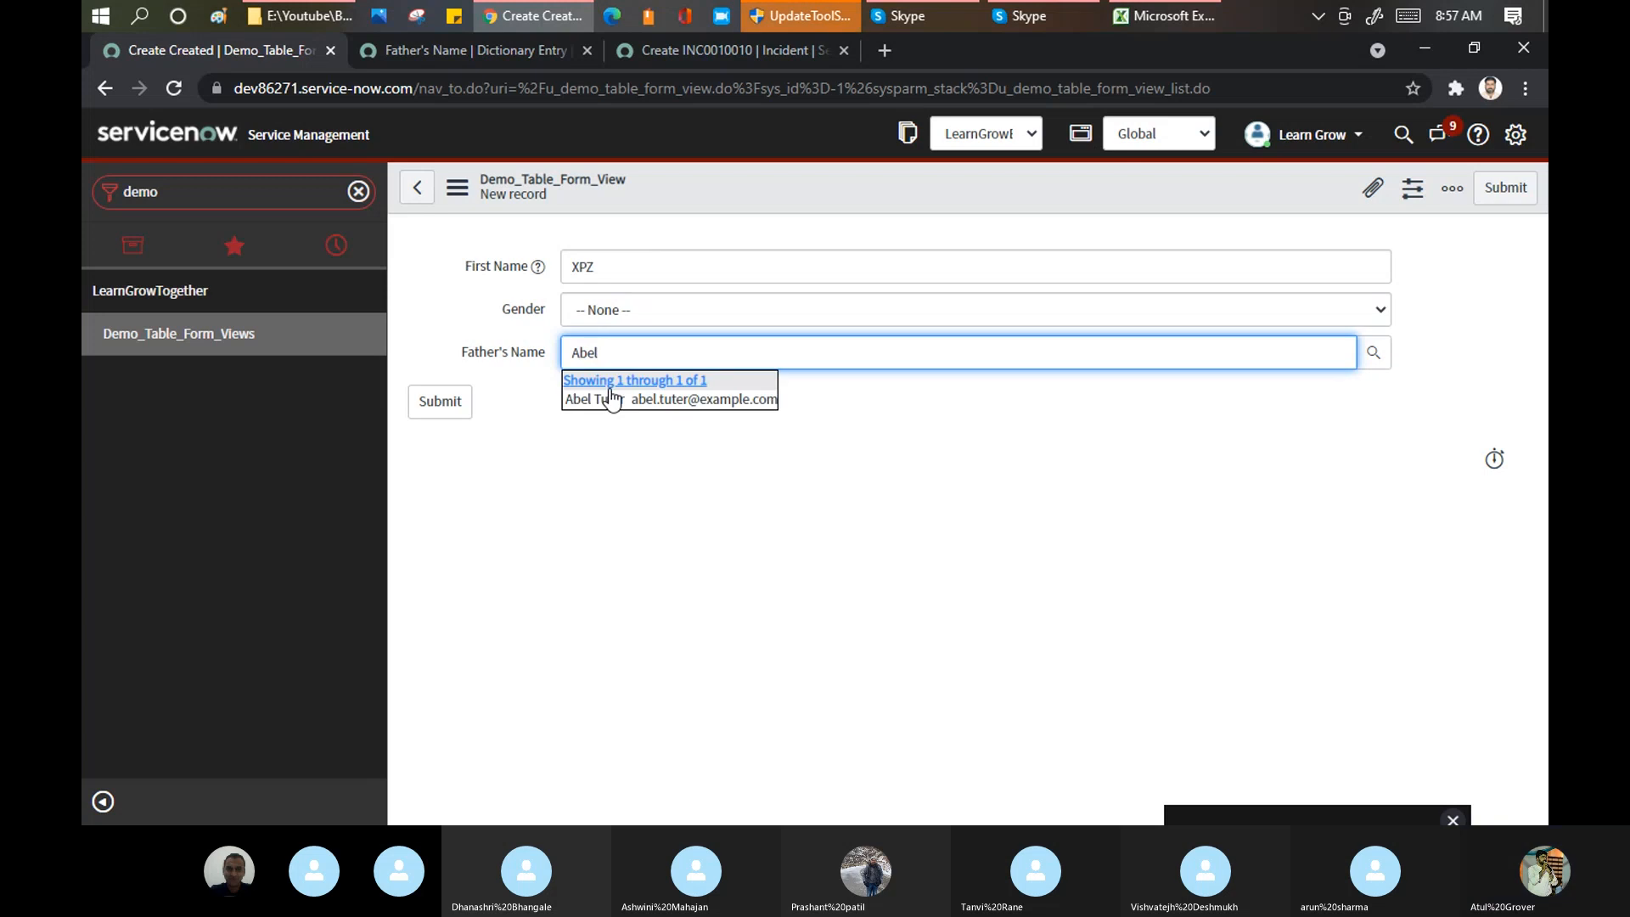
click(611, 399)
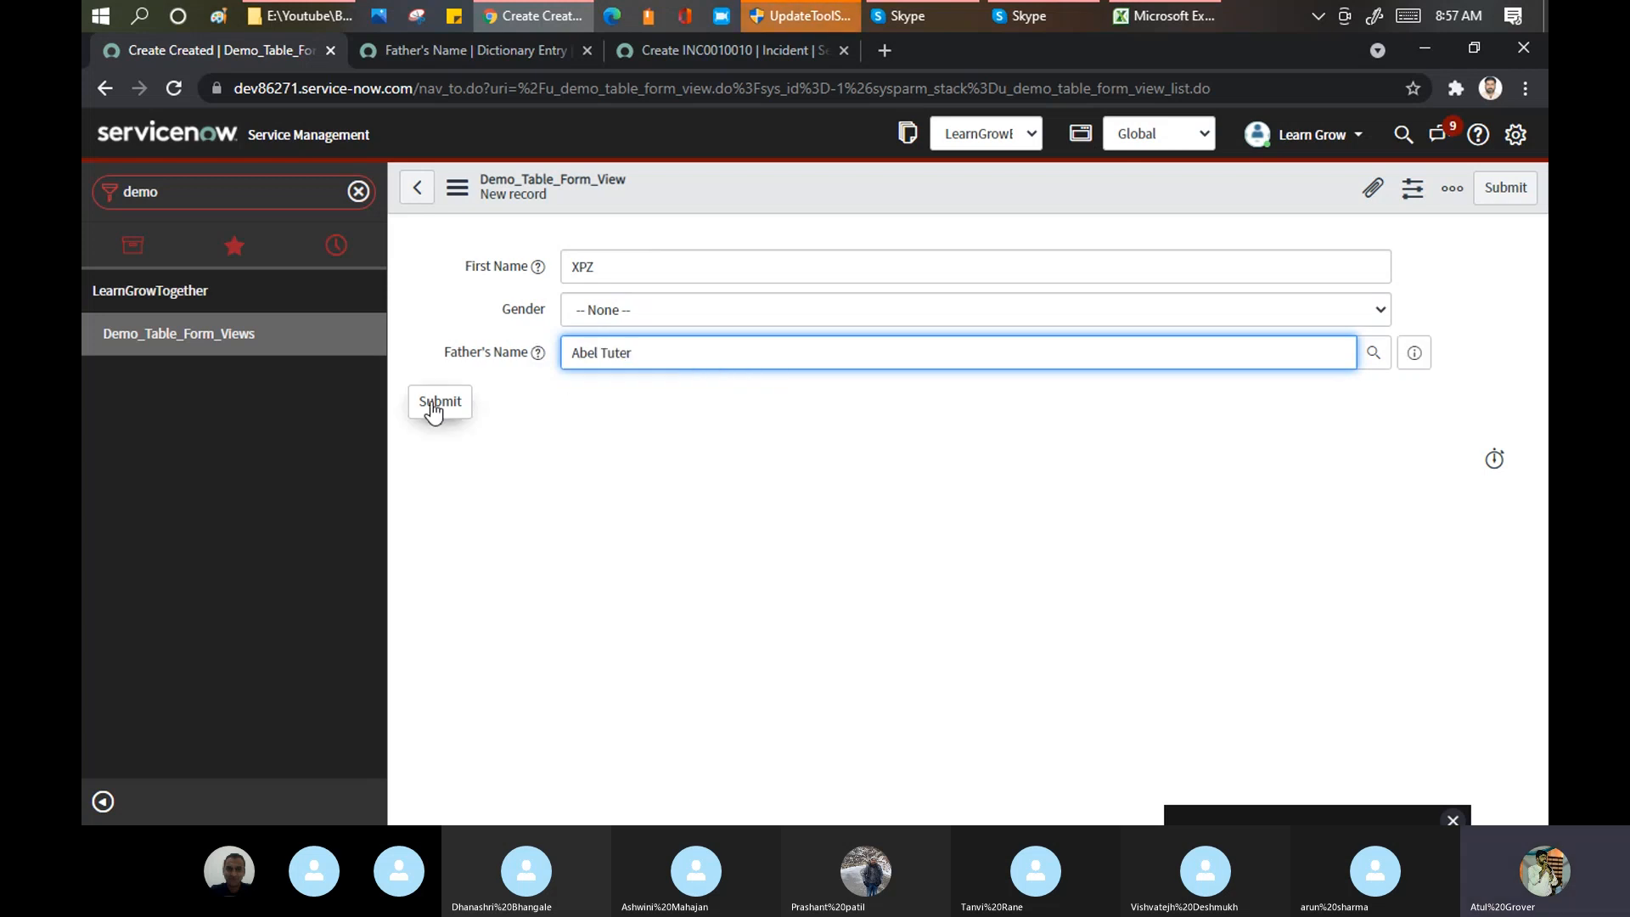
click(433, 409)
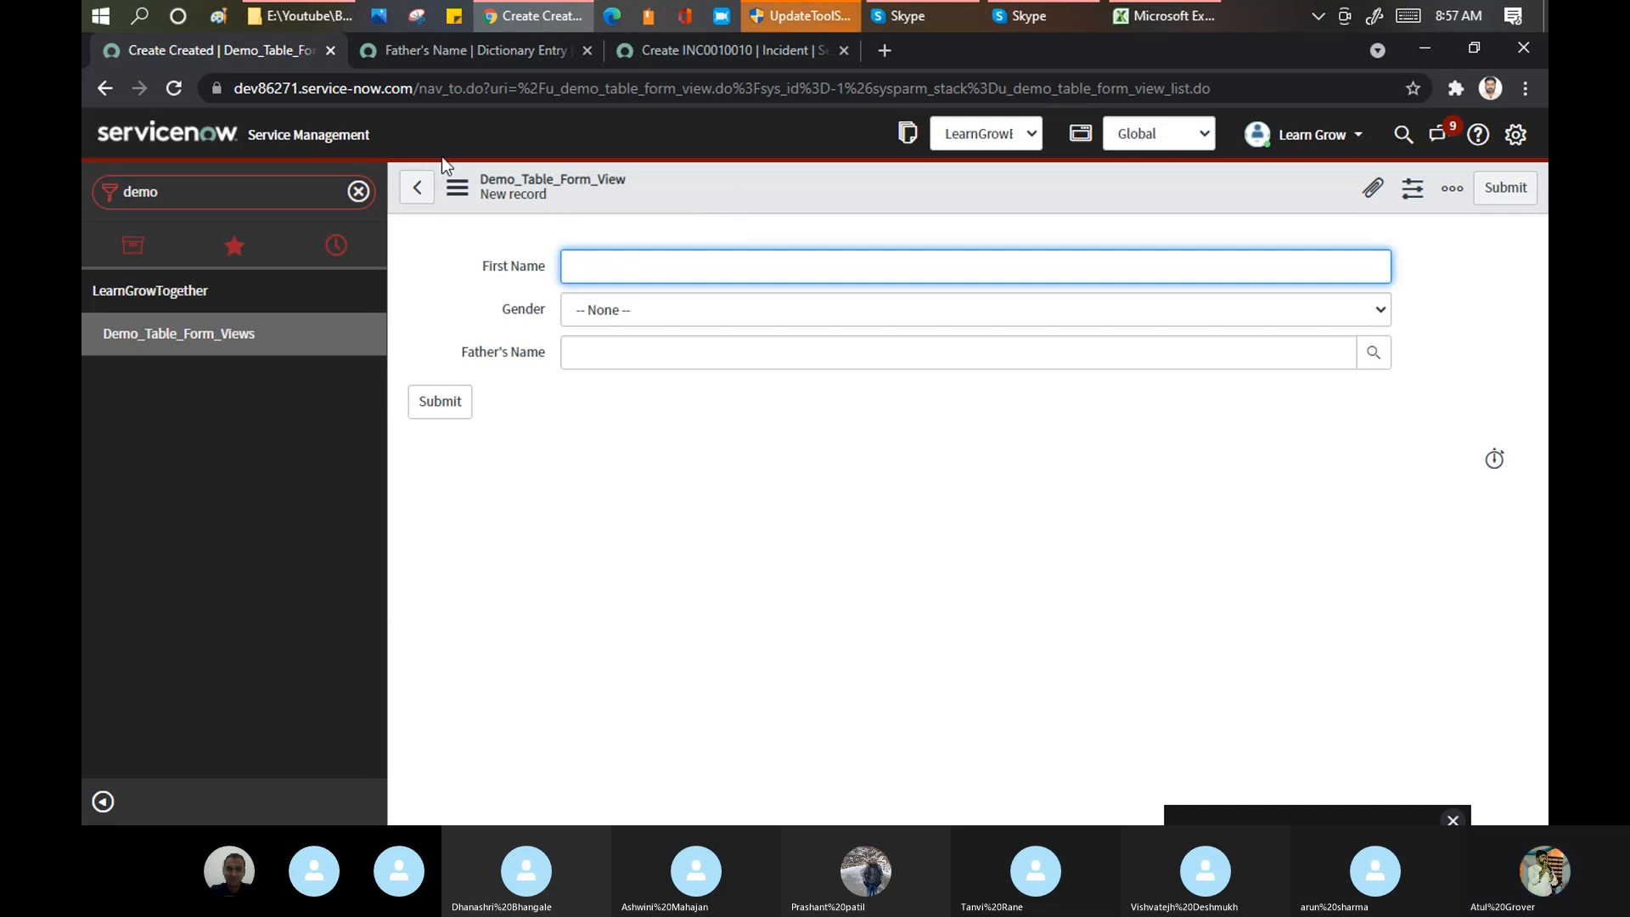
Step: Return to the Demo_Table_Form_Views list and add Father's Name, First Name and Gender to its selected columns
click(415, 190)
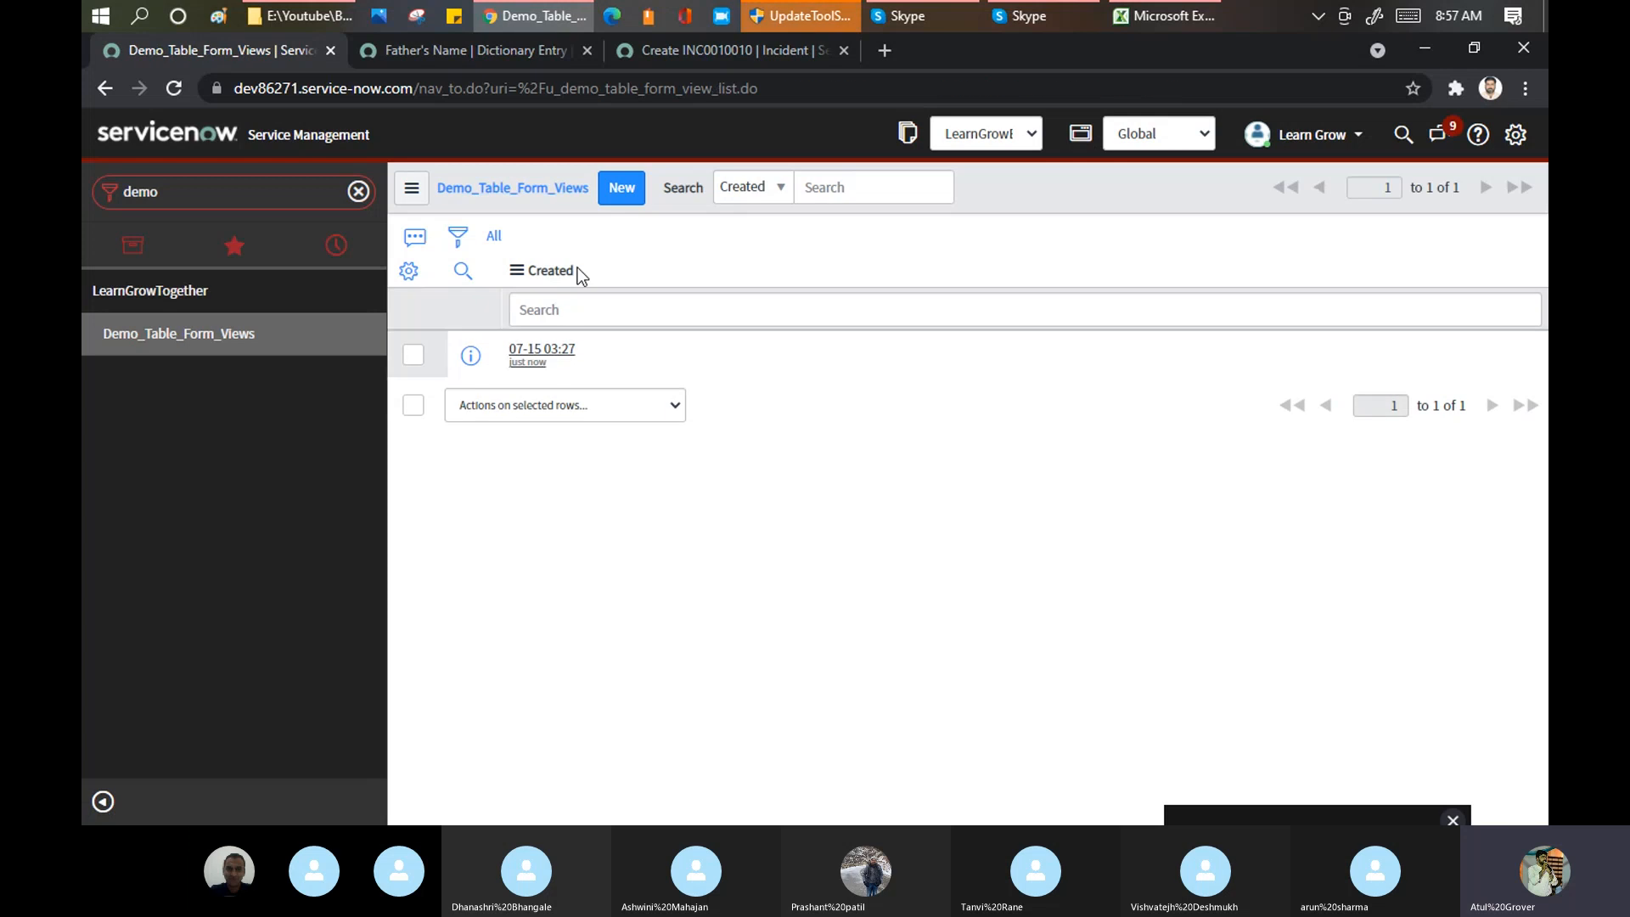
click(410, 272)
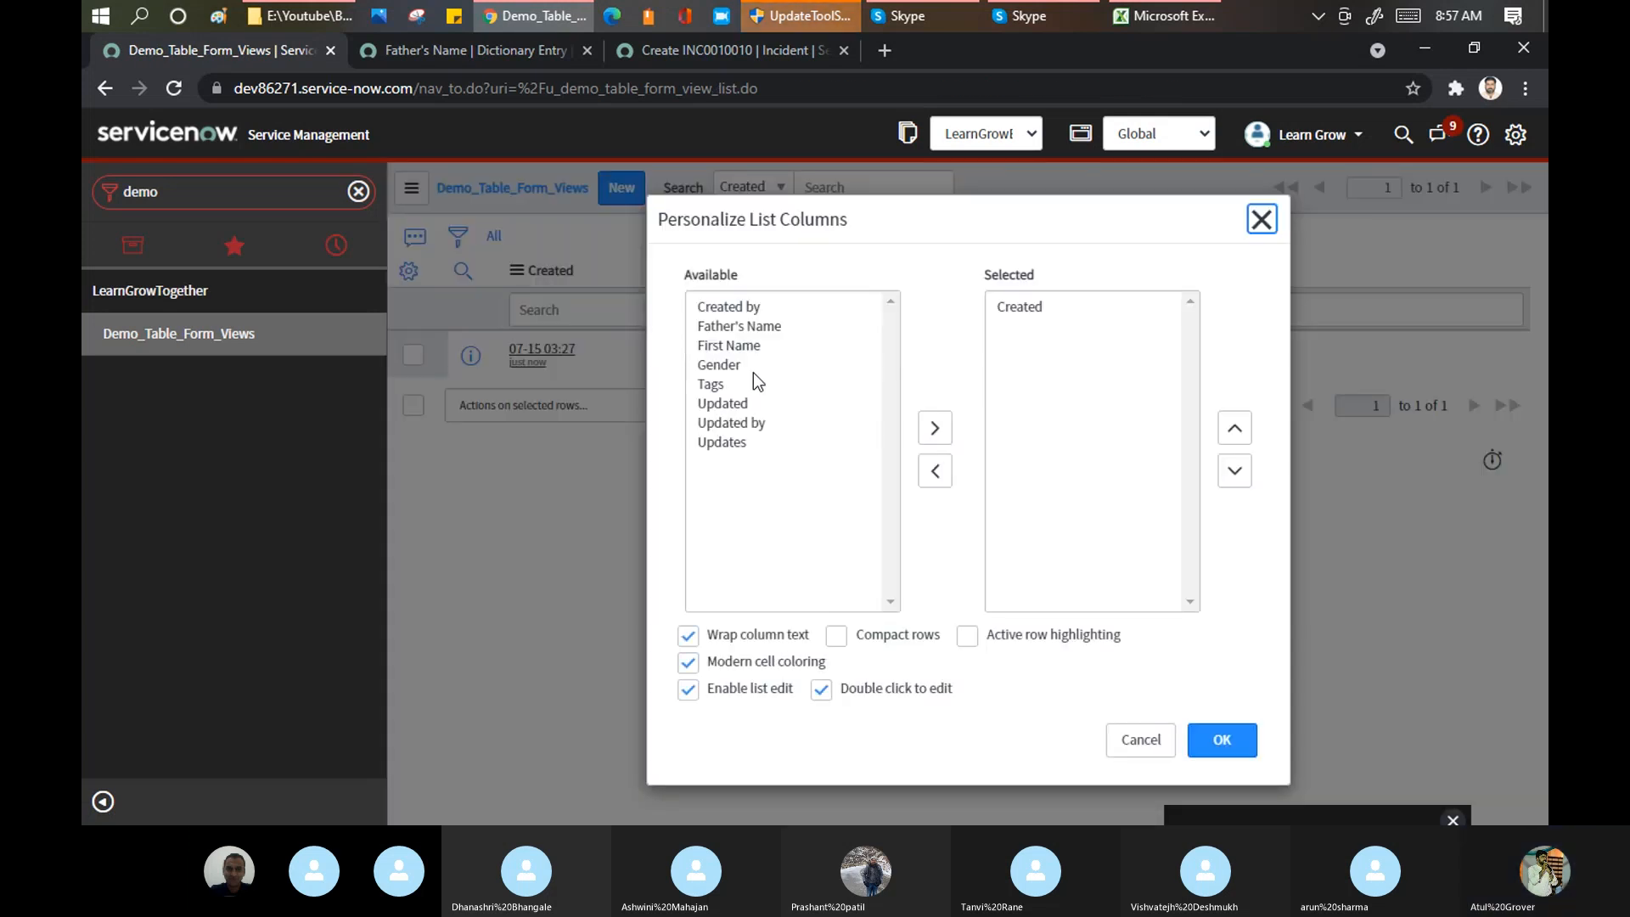
click(754, 324)
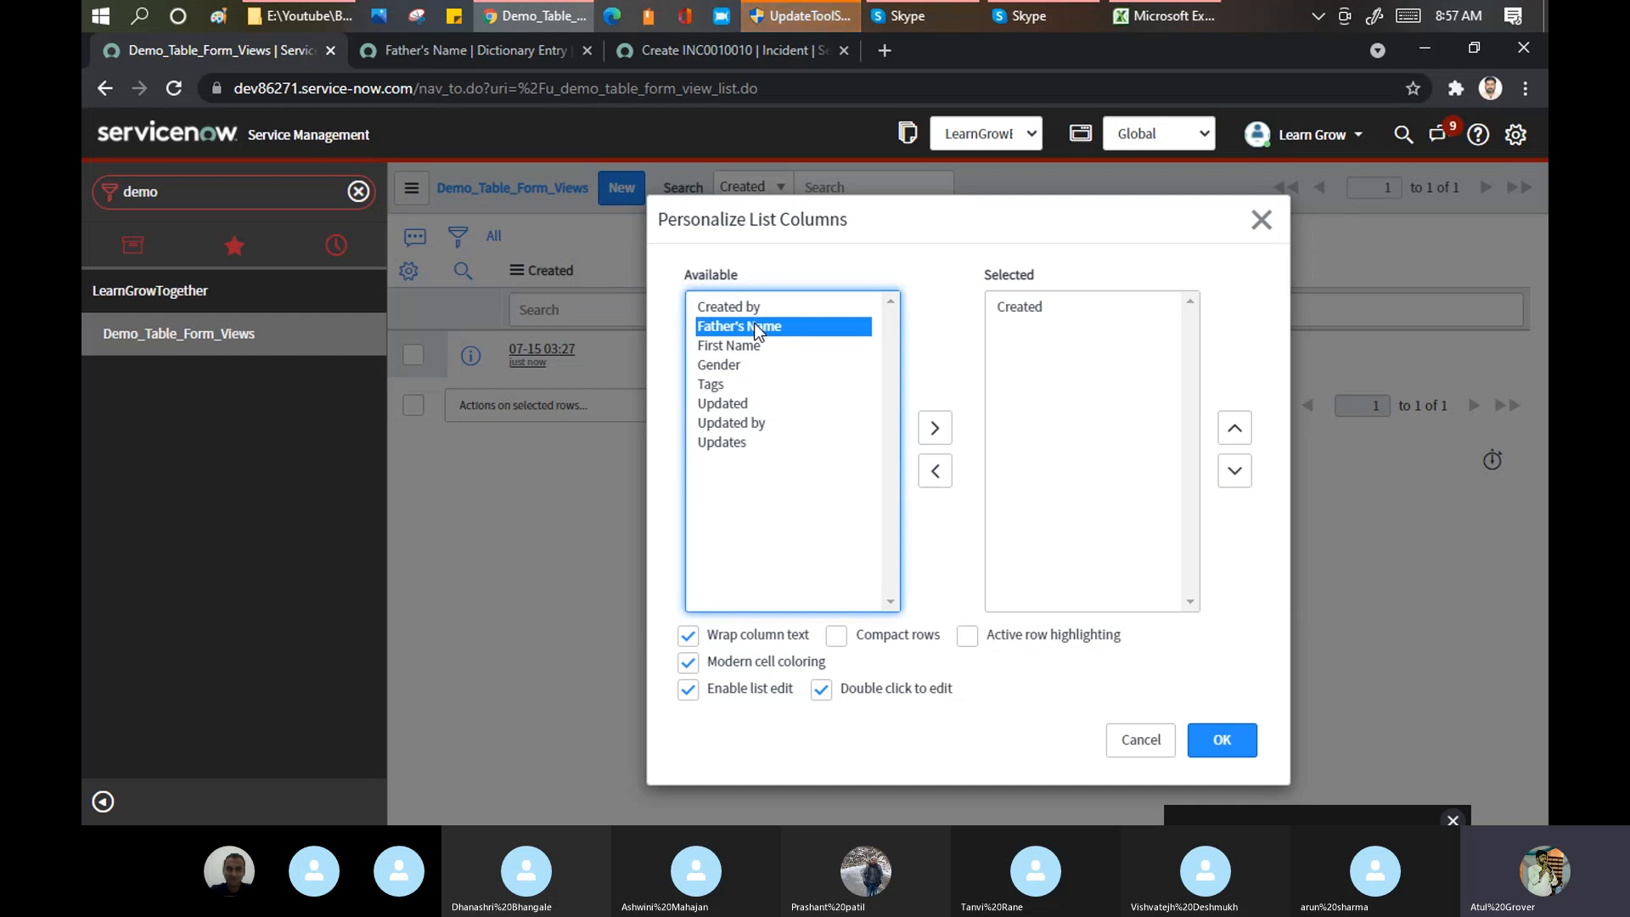
key(shift+Down)
key(shift+Down)
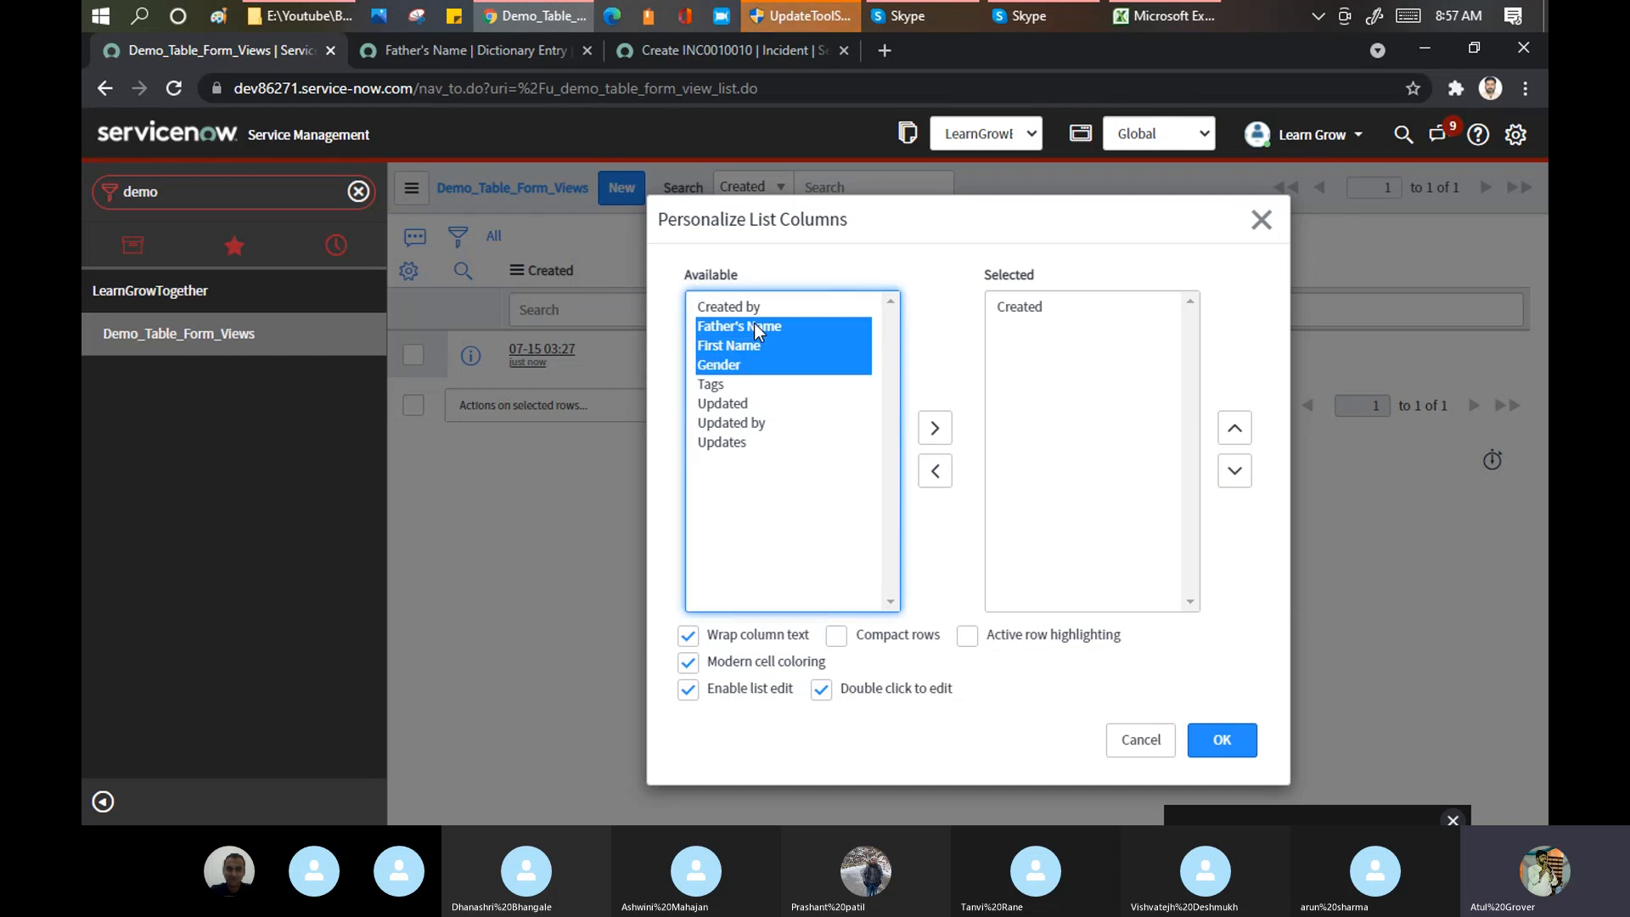
click(934, 428)
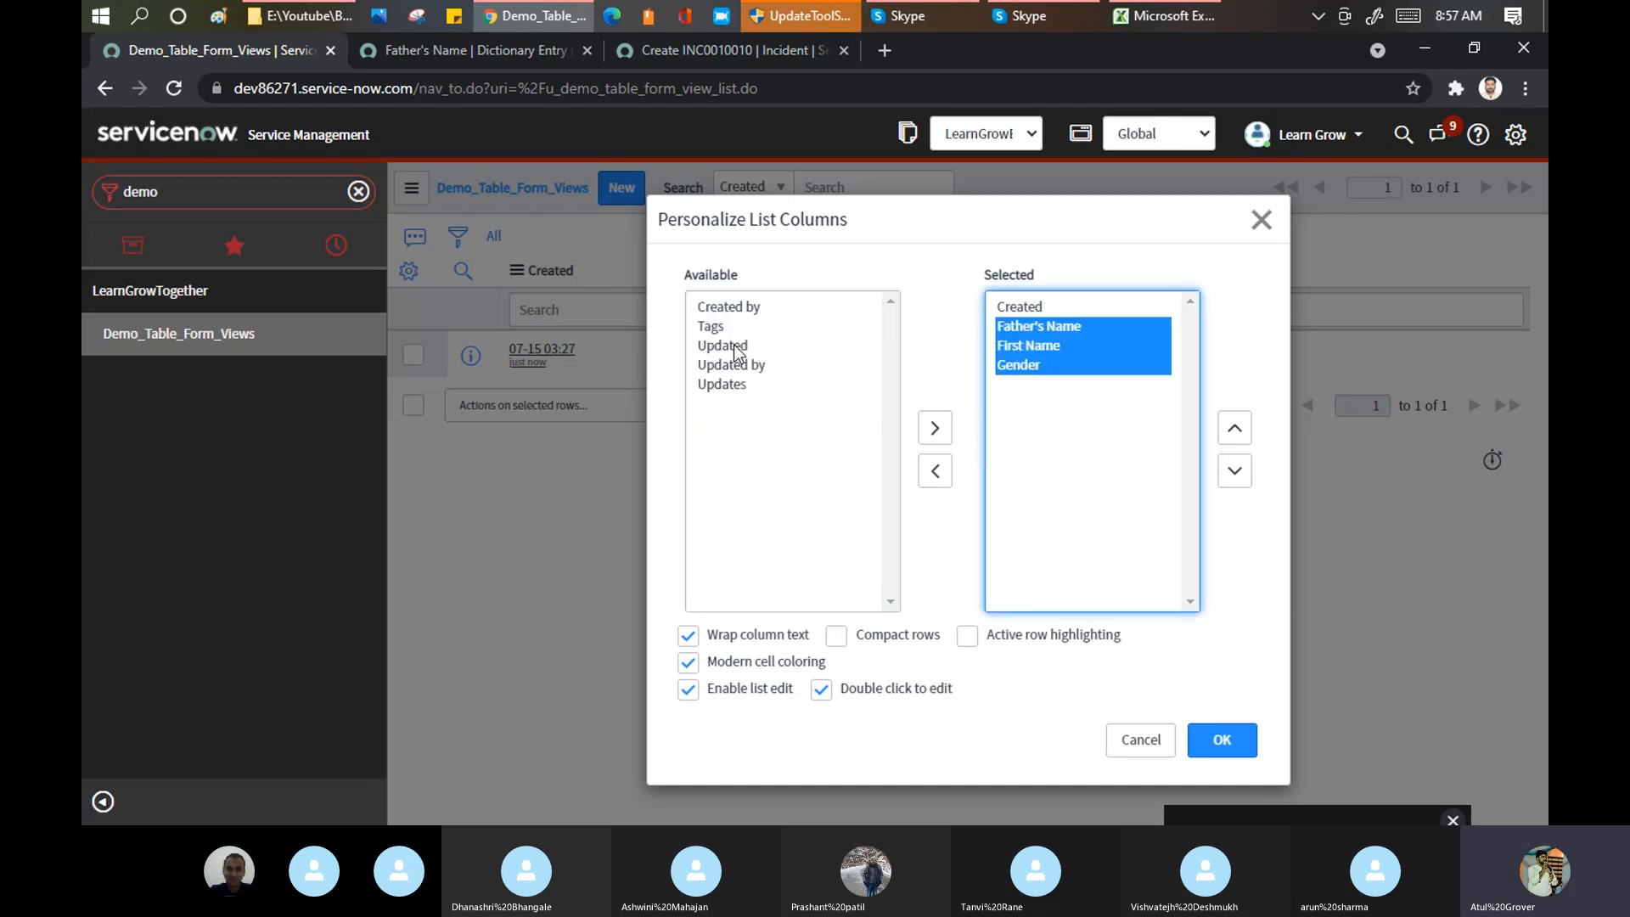
Step: Add Created by, Updated by and Updated to the selected list columns and apply the personalization
double_click(711, 309)
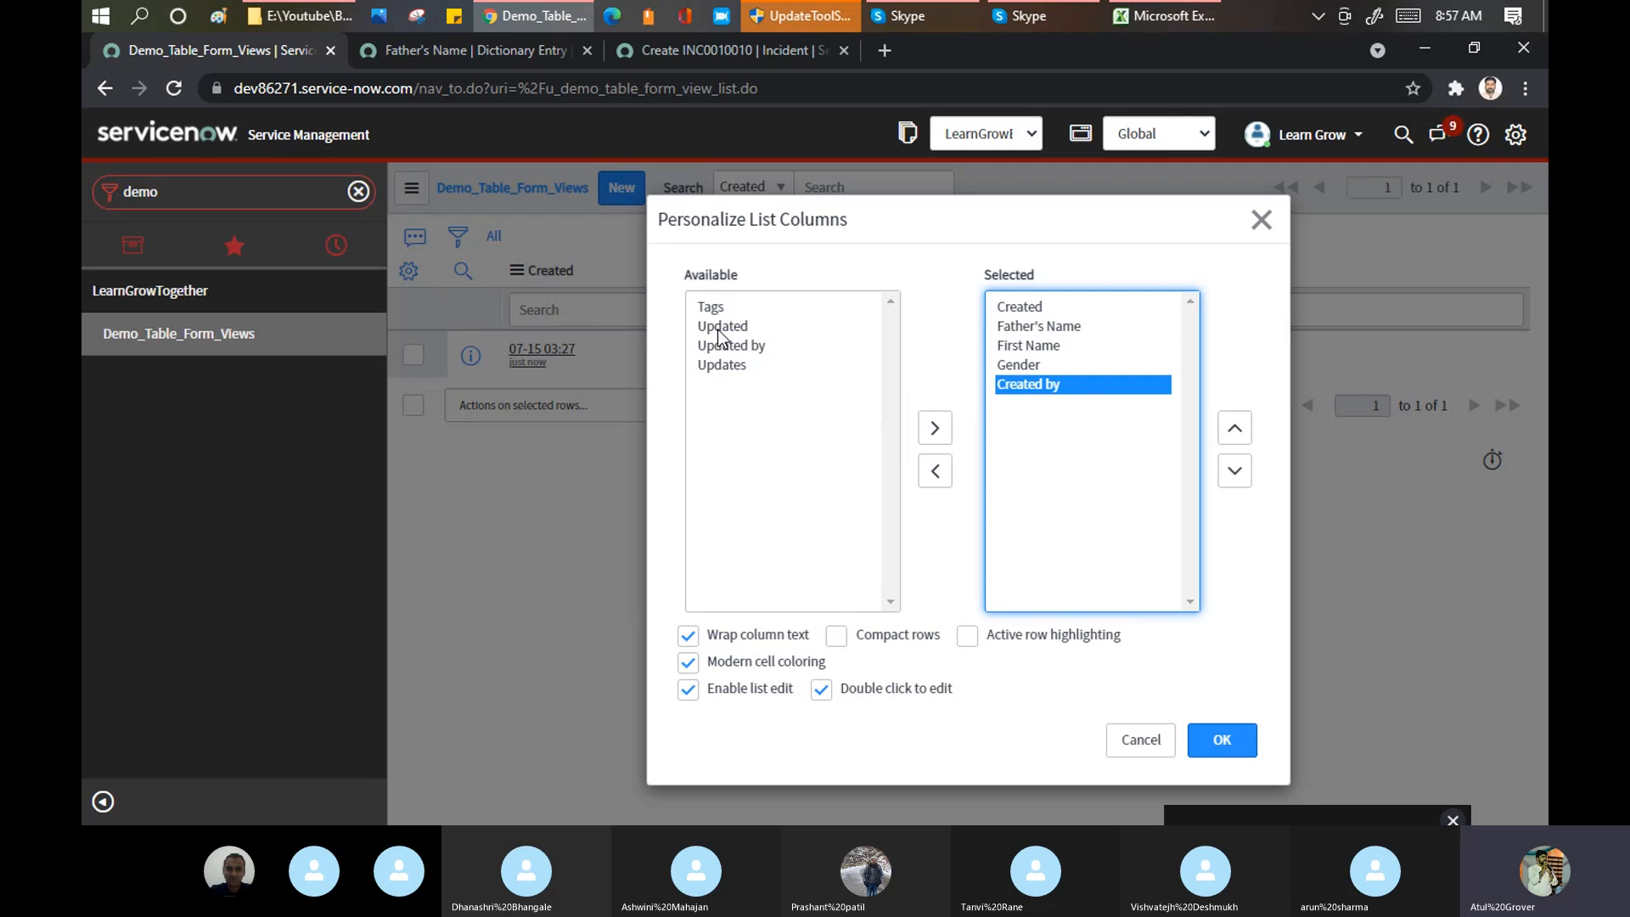
click(722, 330)
double_click(726, 346)
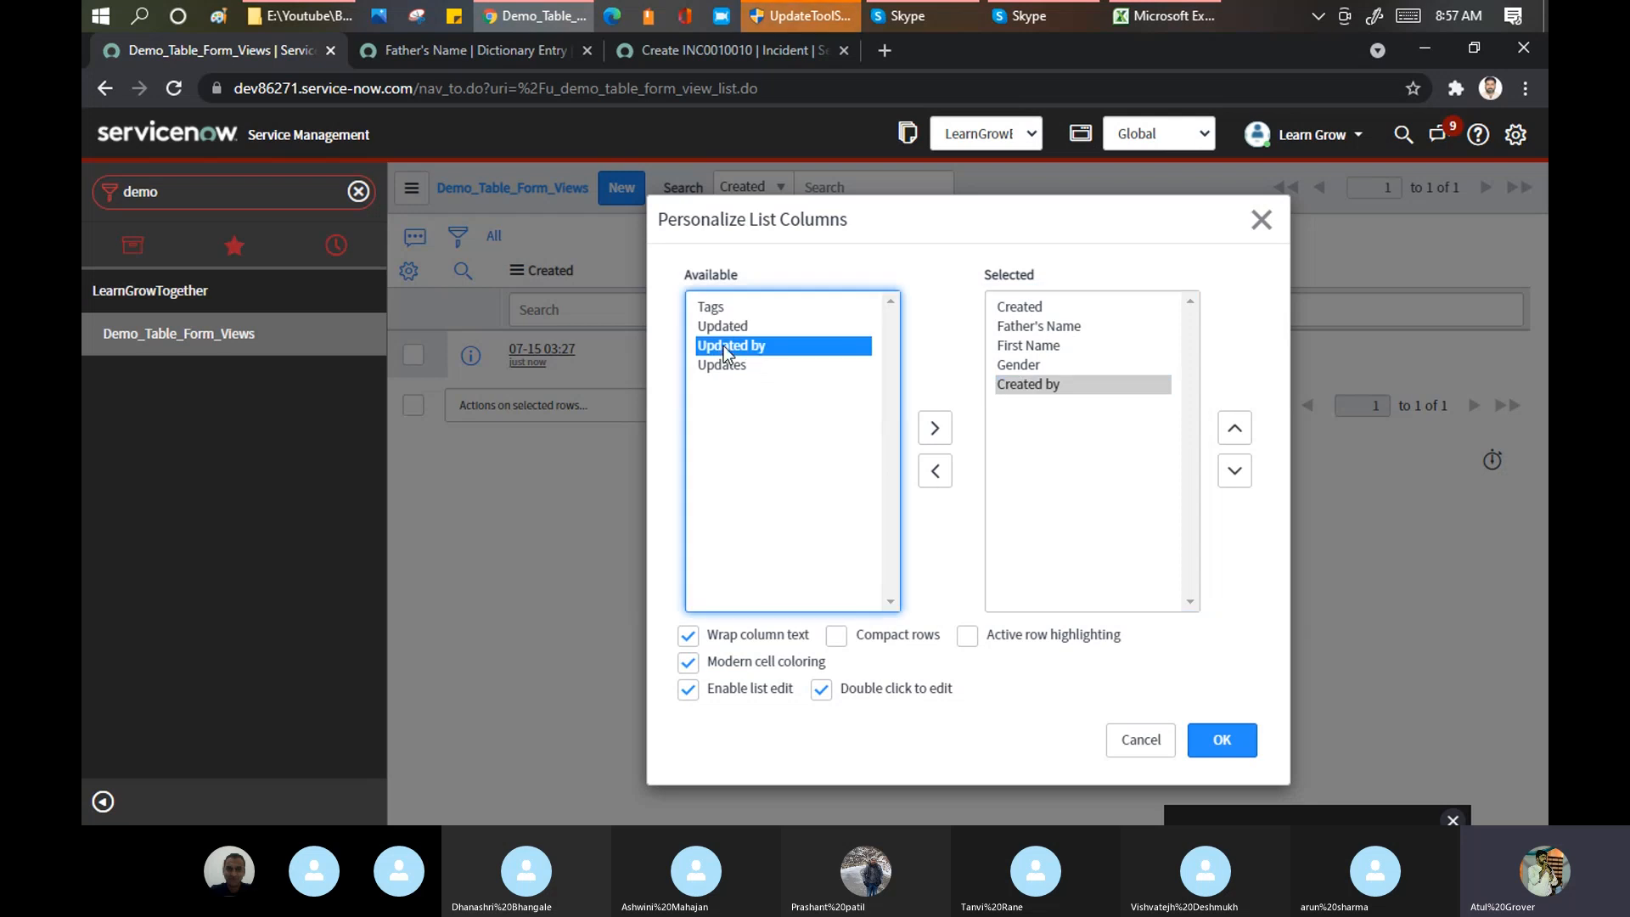
double_click(729, 328)
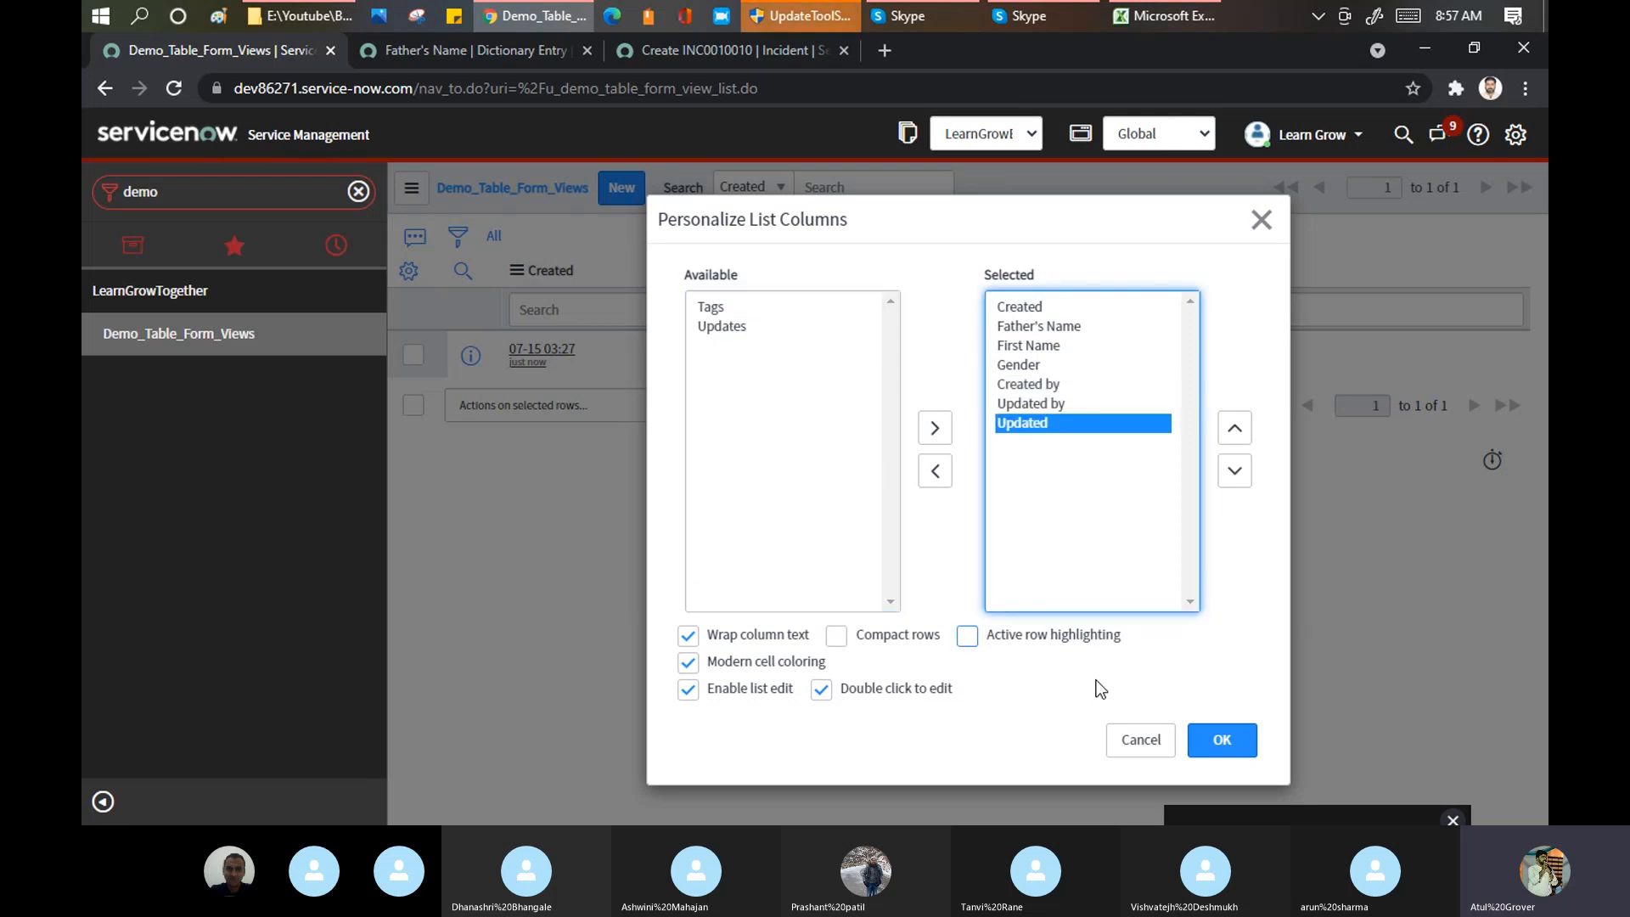
click(1212, 742)
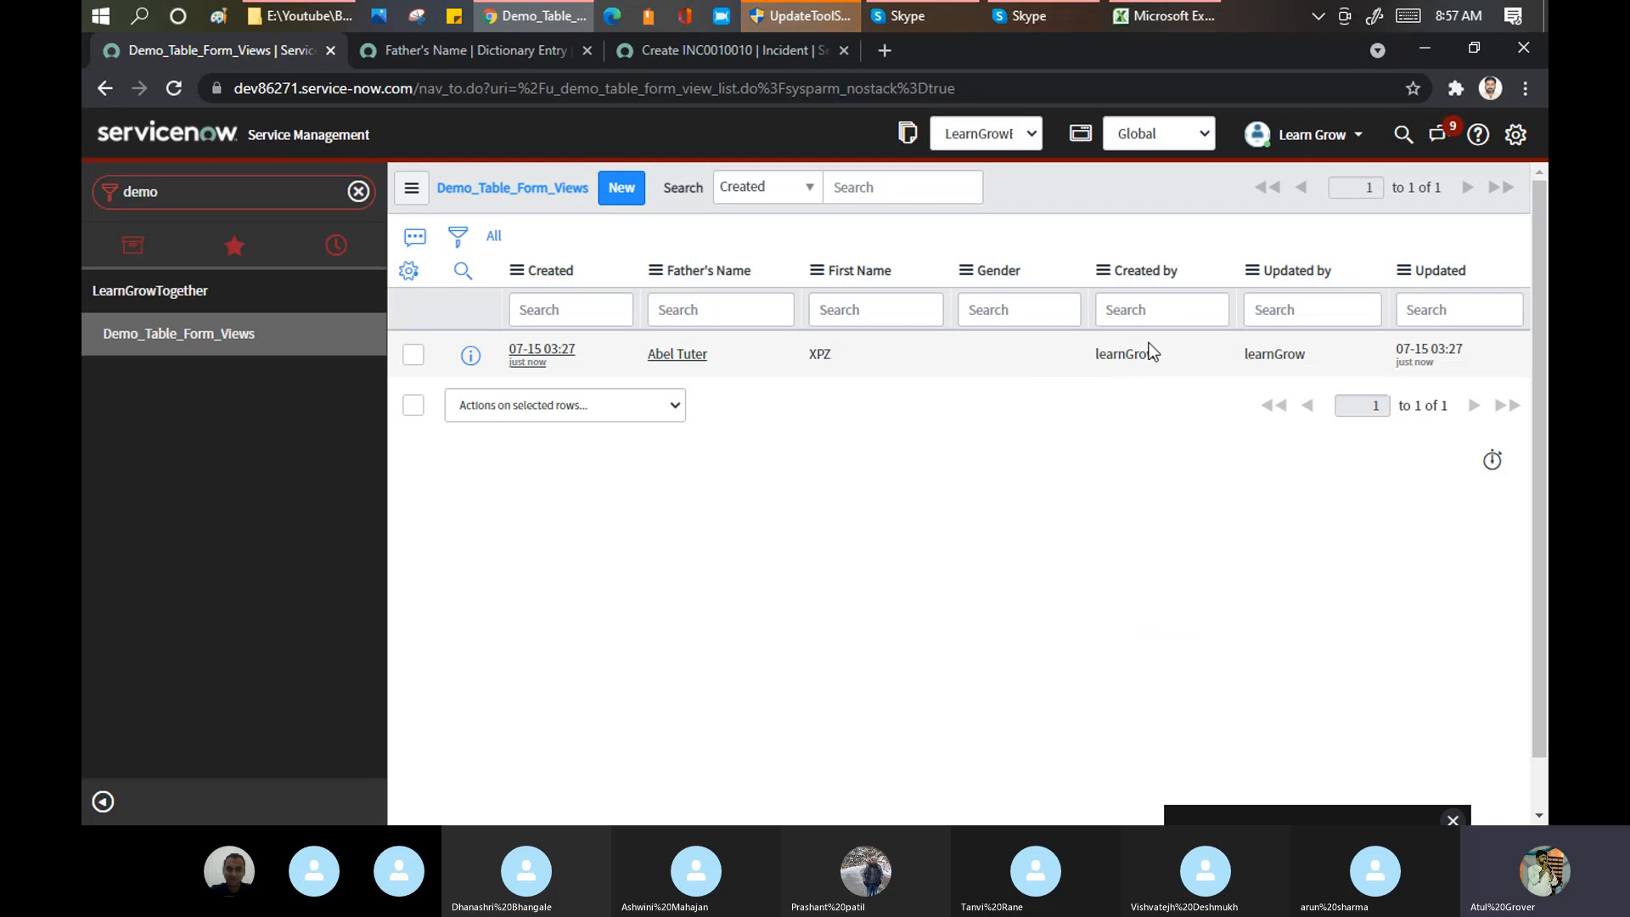
Step: Highlight the submitted record's Created by value and open a blank new record form
drag(1130, 356, 1090, 361)
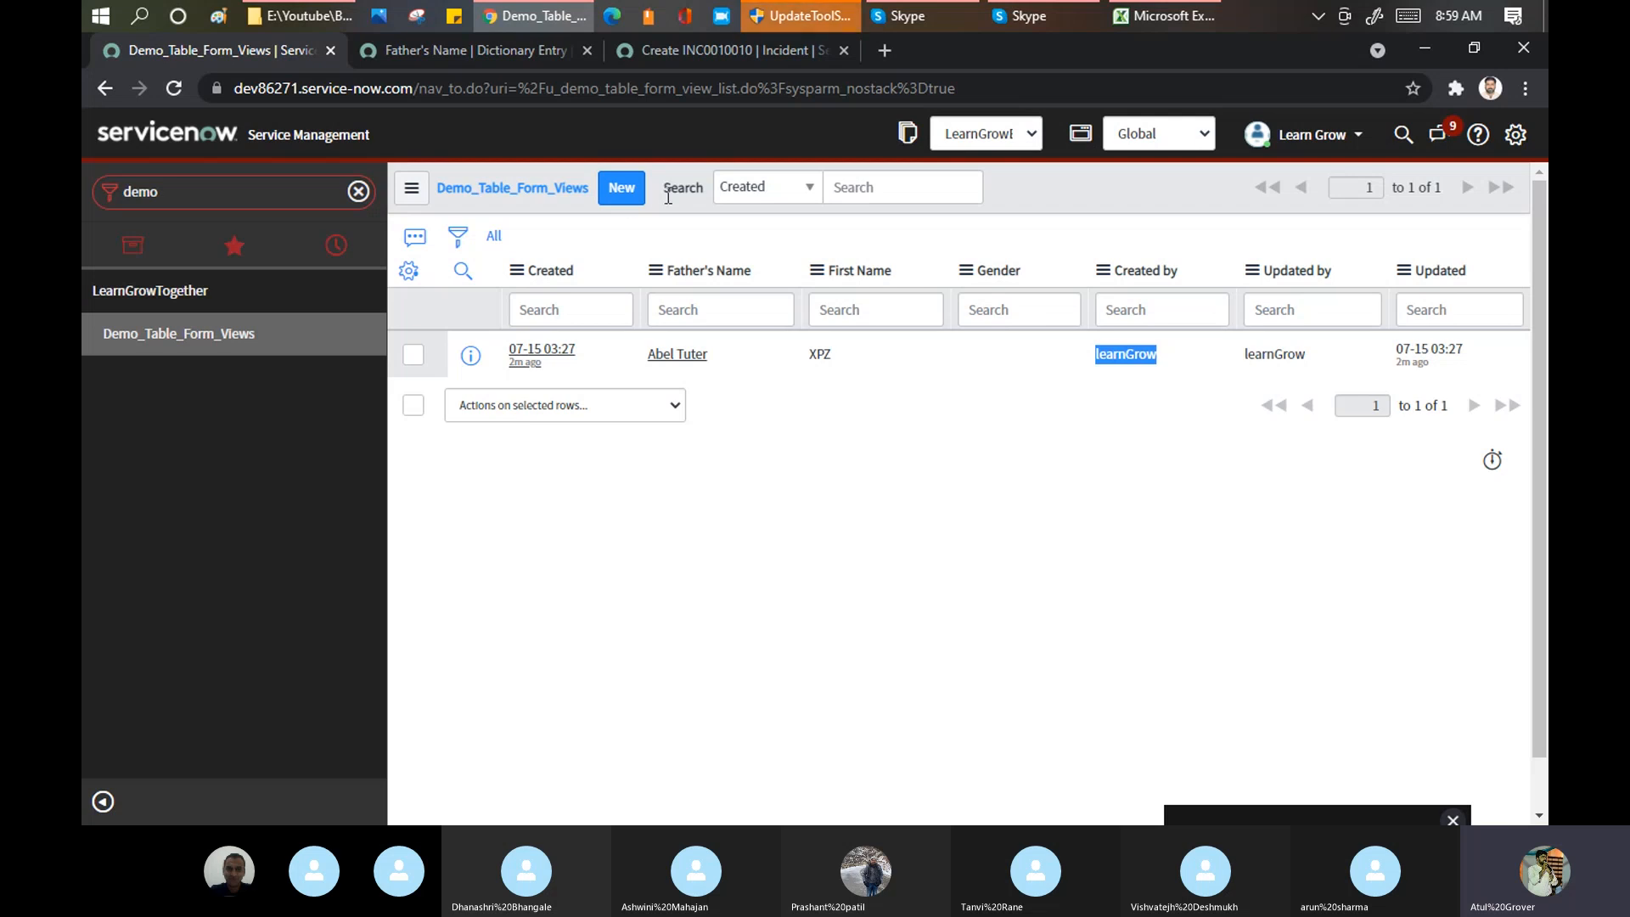
click(617, 191)
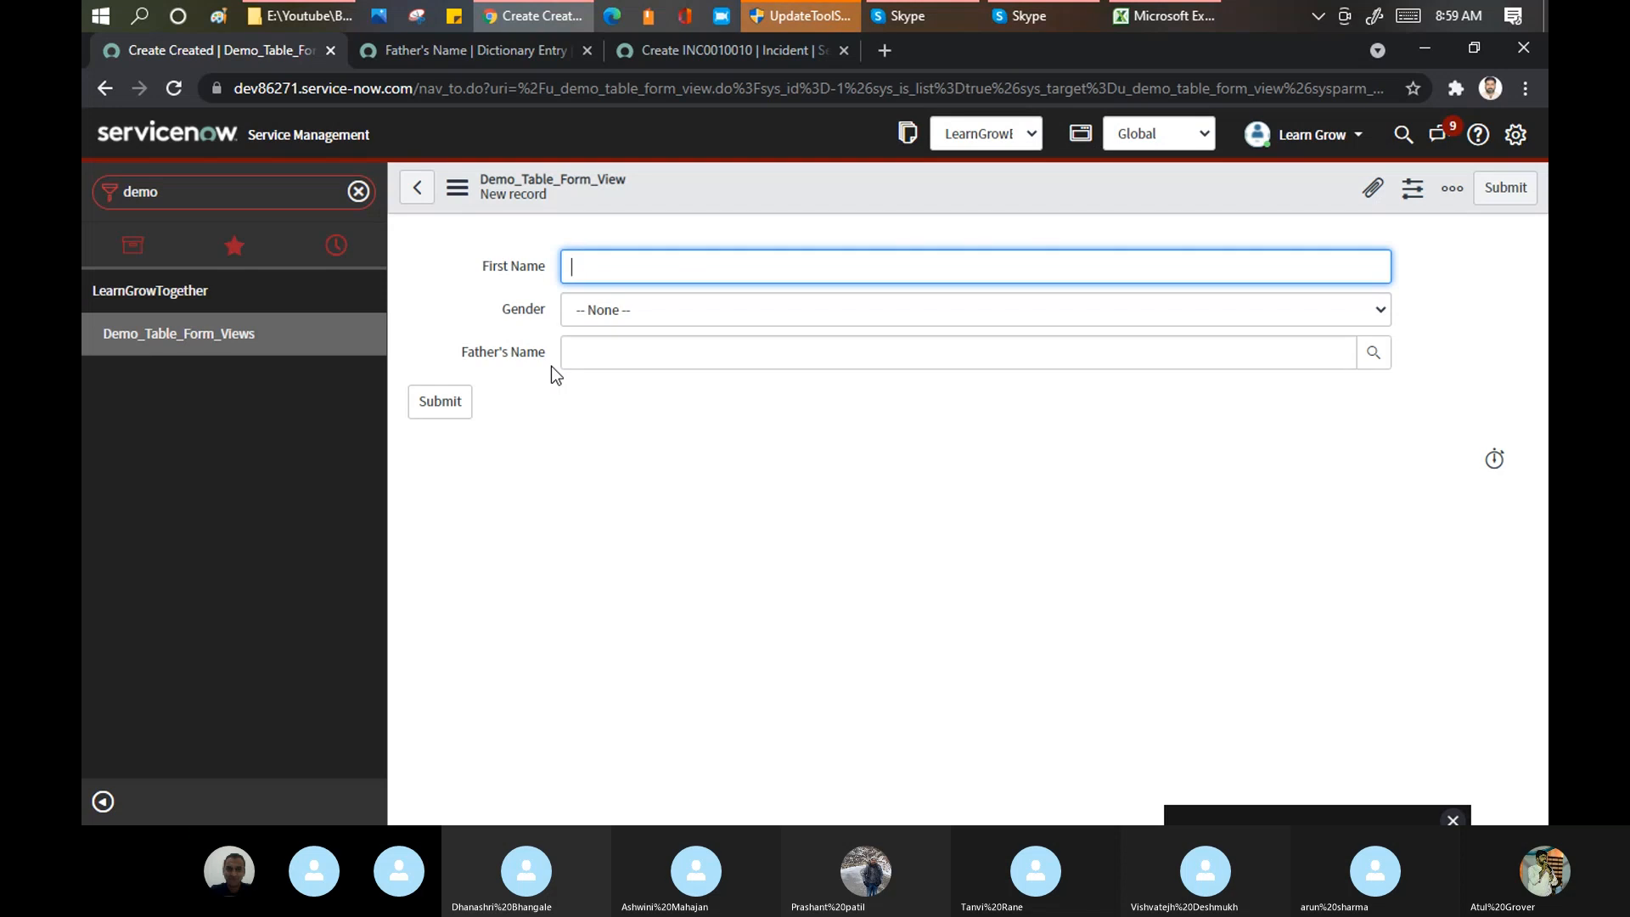
click(907, 19)
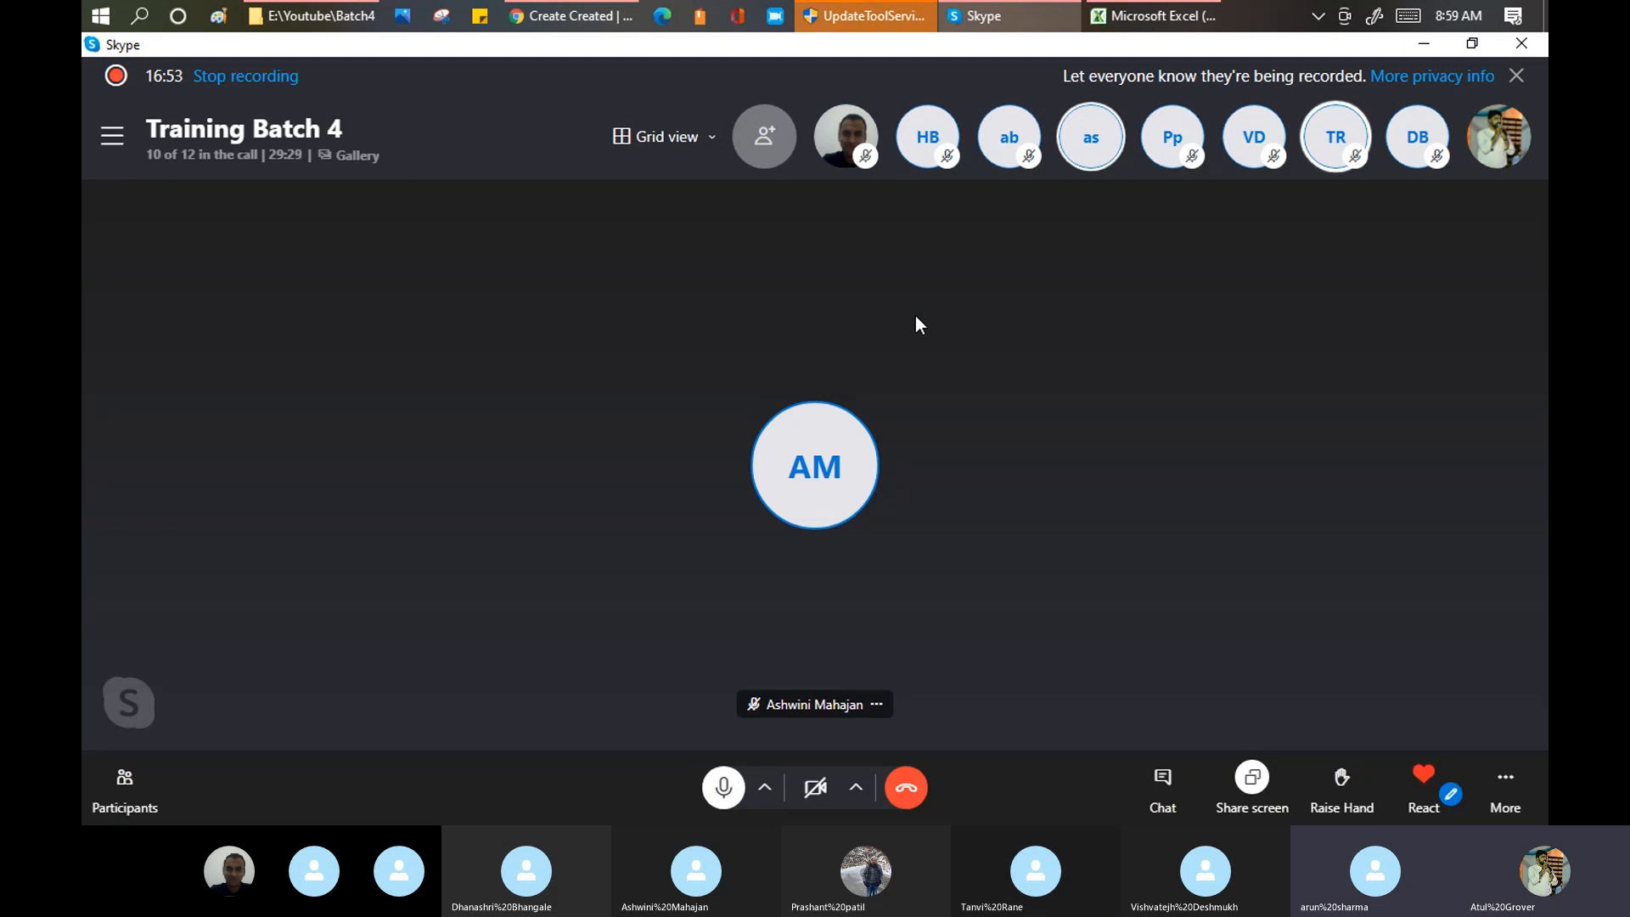
key(alt+Tab)
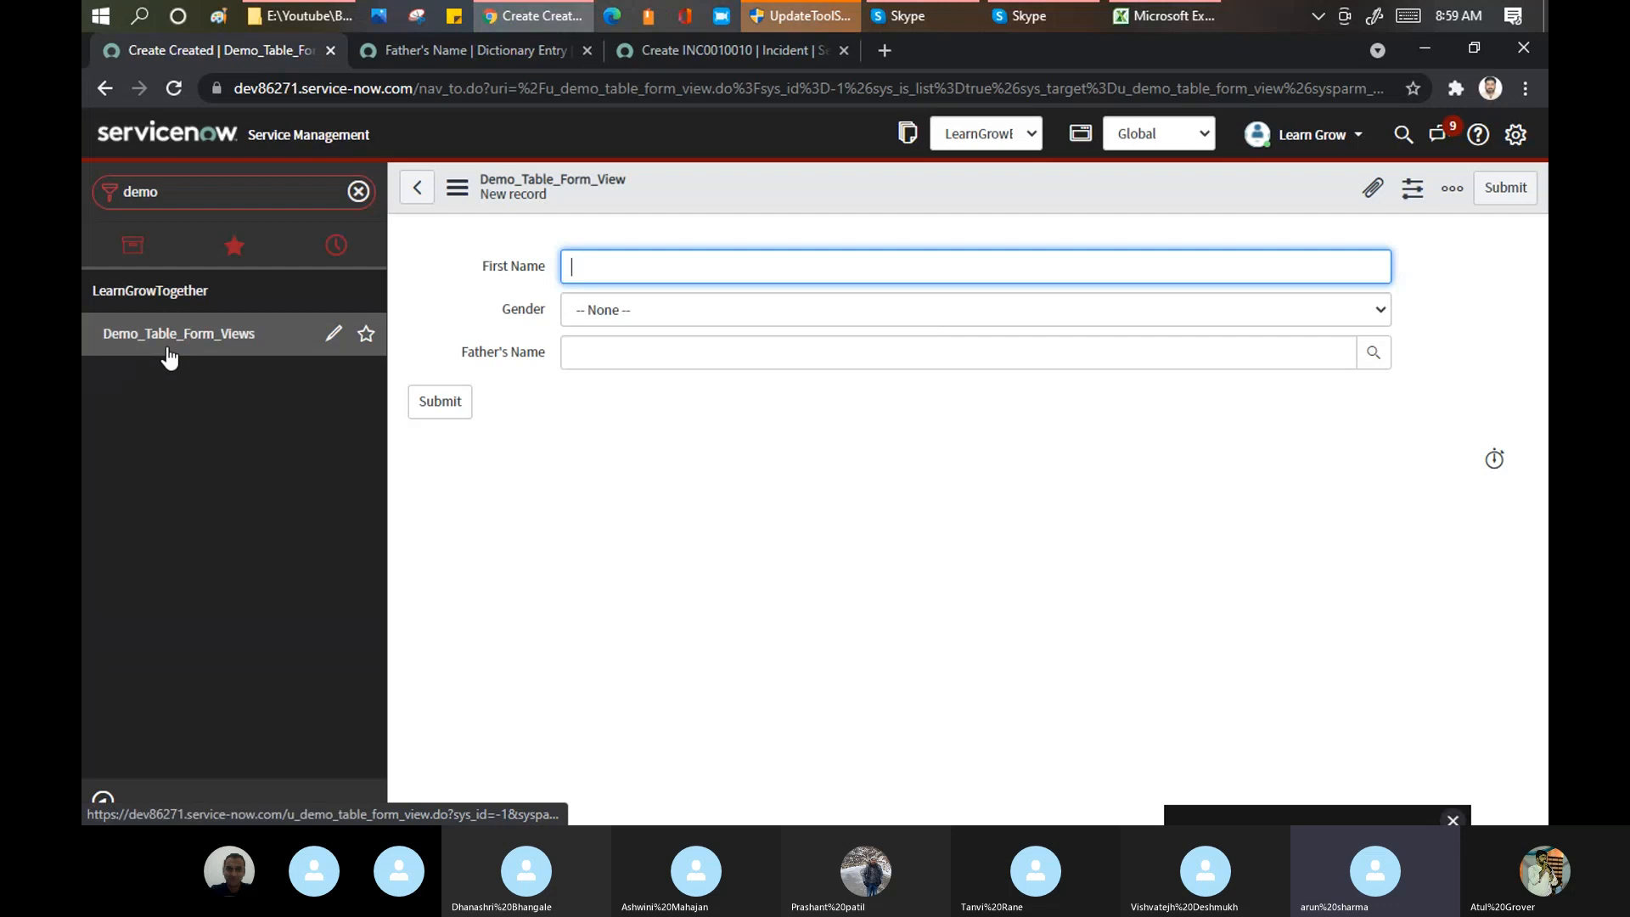
Step: Filter the application navigator for "table" and open the Tables list under System Definition
double_click(317, 191)
text(table)
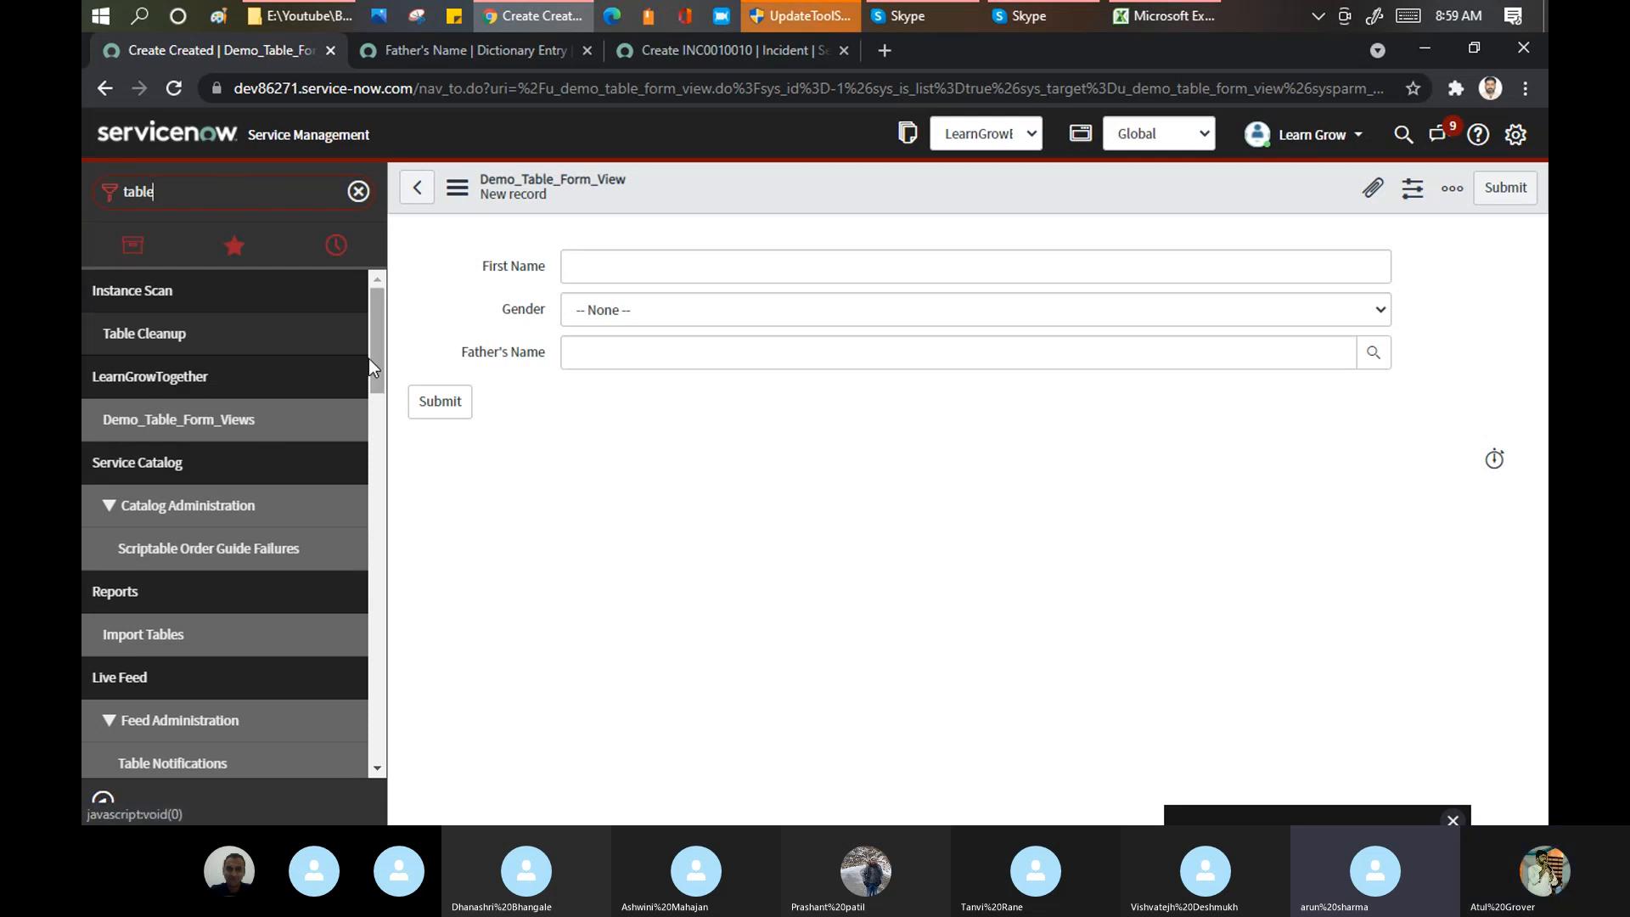
drag(384, 333, 368, 553)
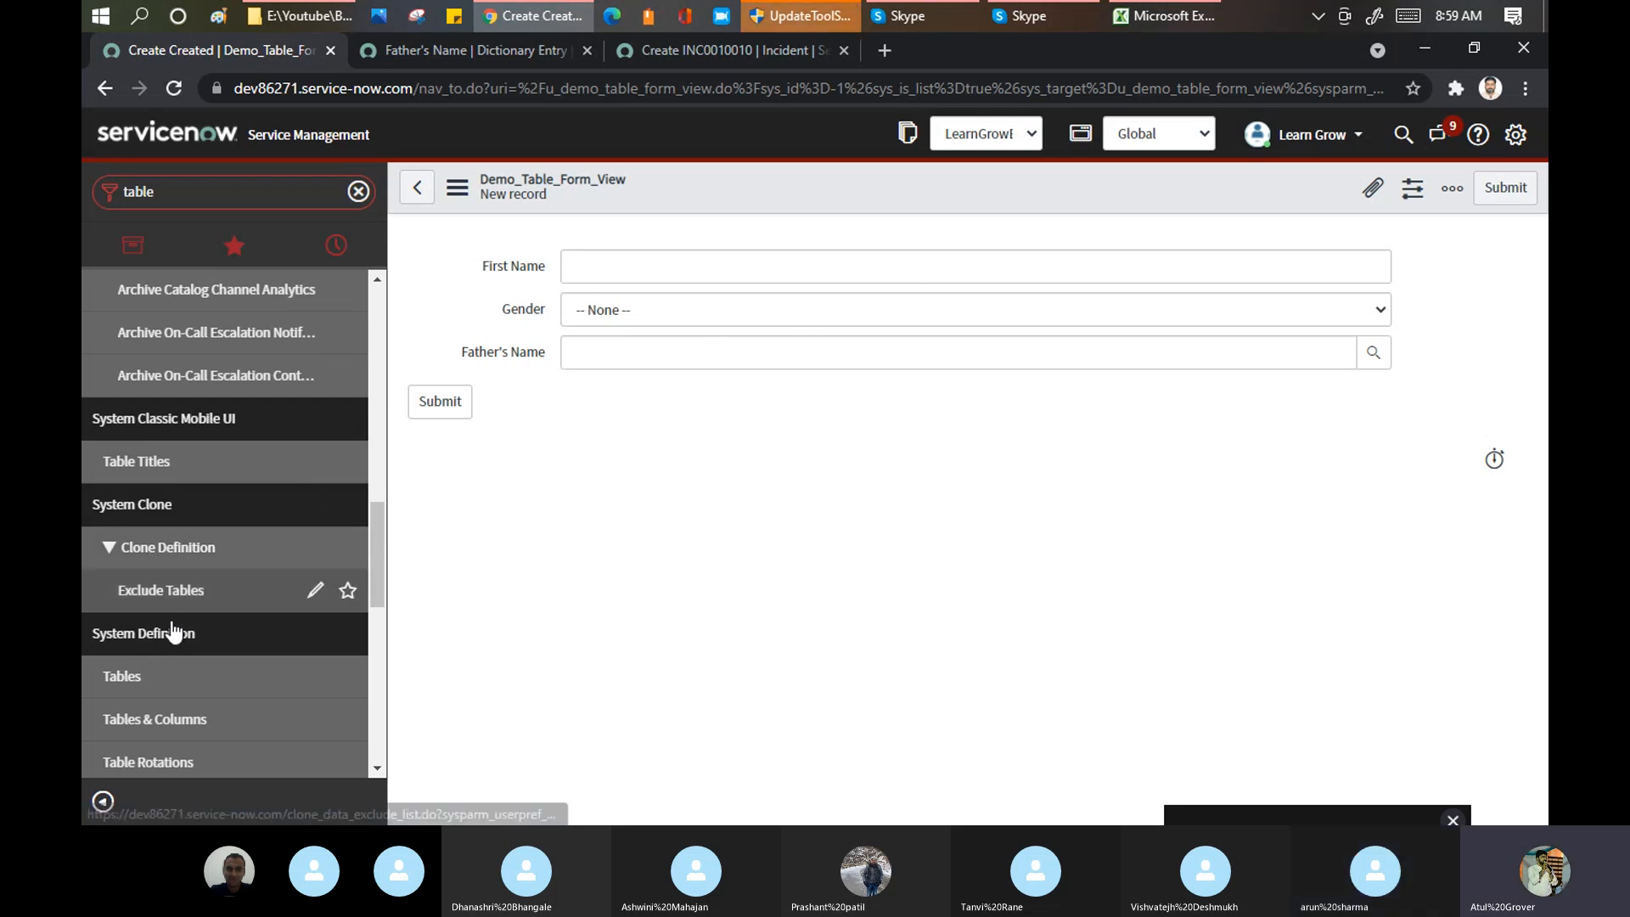
click(119, 681)
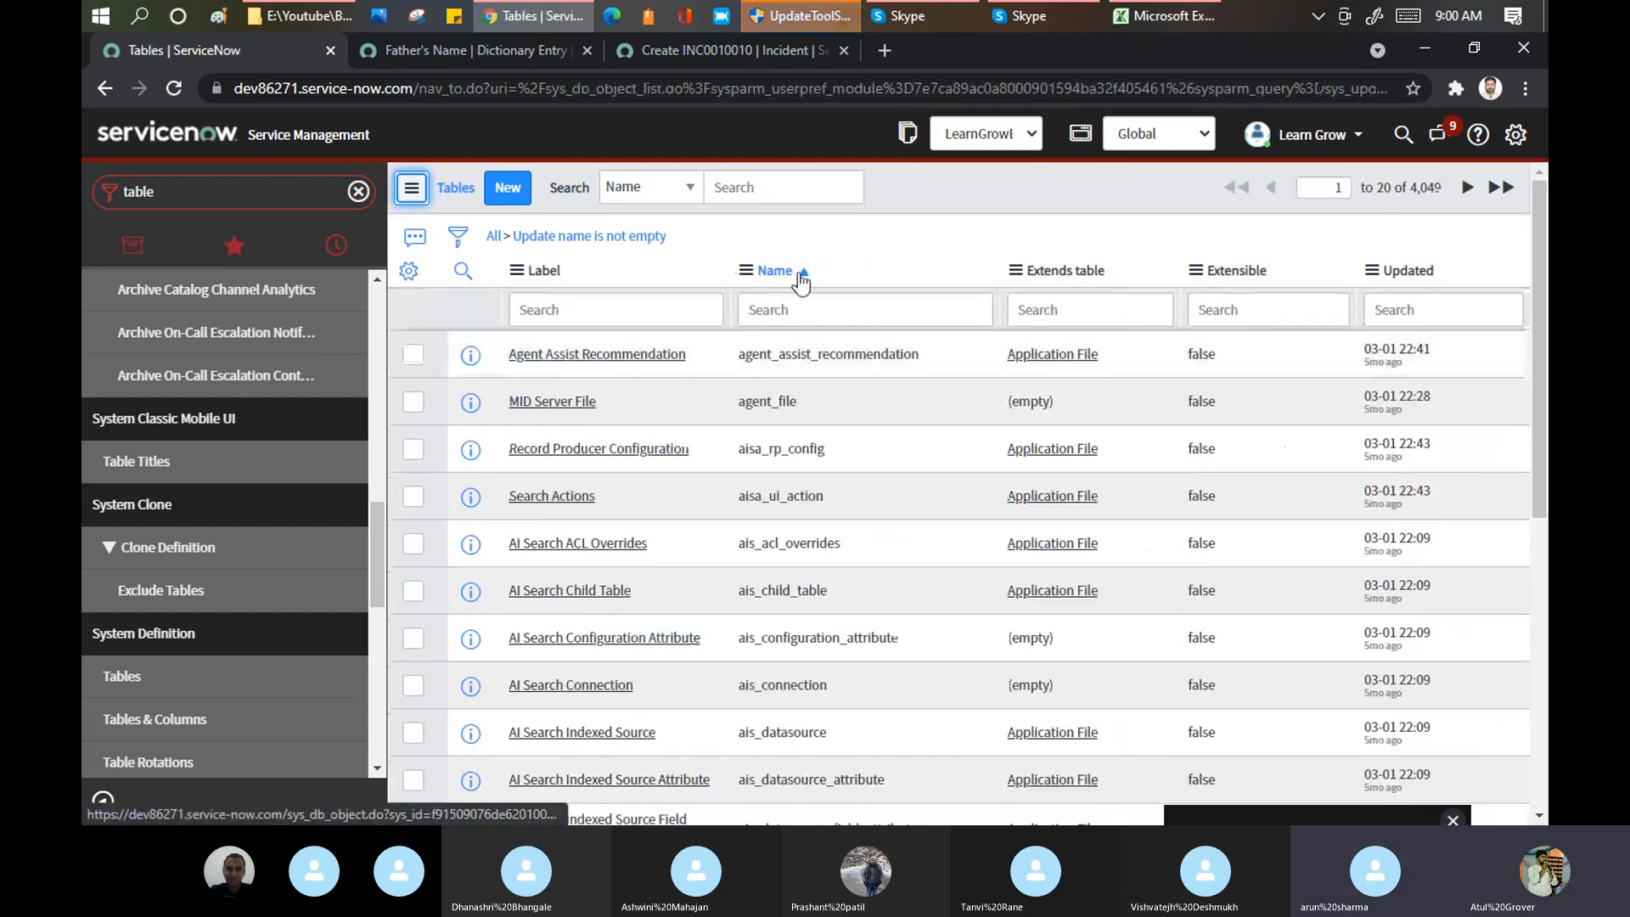
Step: Filter the table list by names starting with u_demo and open the Demo_Table_Form_View table record
click(801, 308)
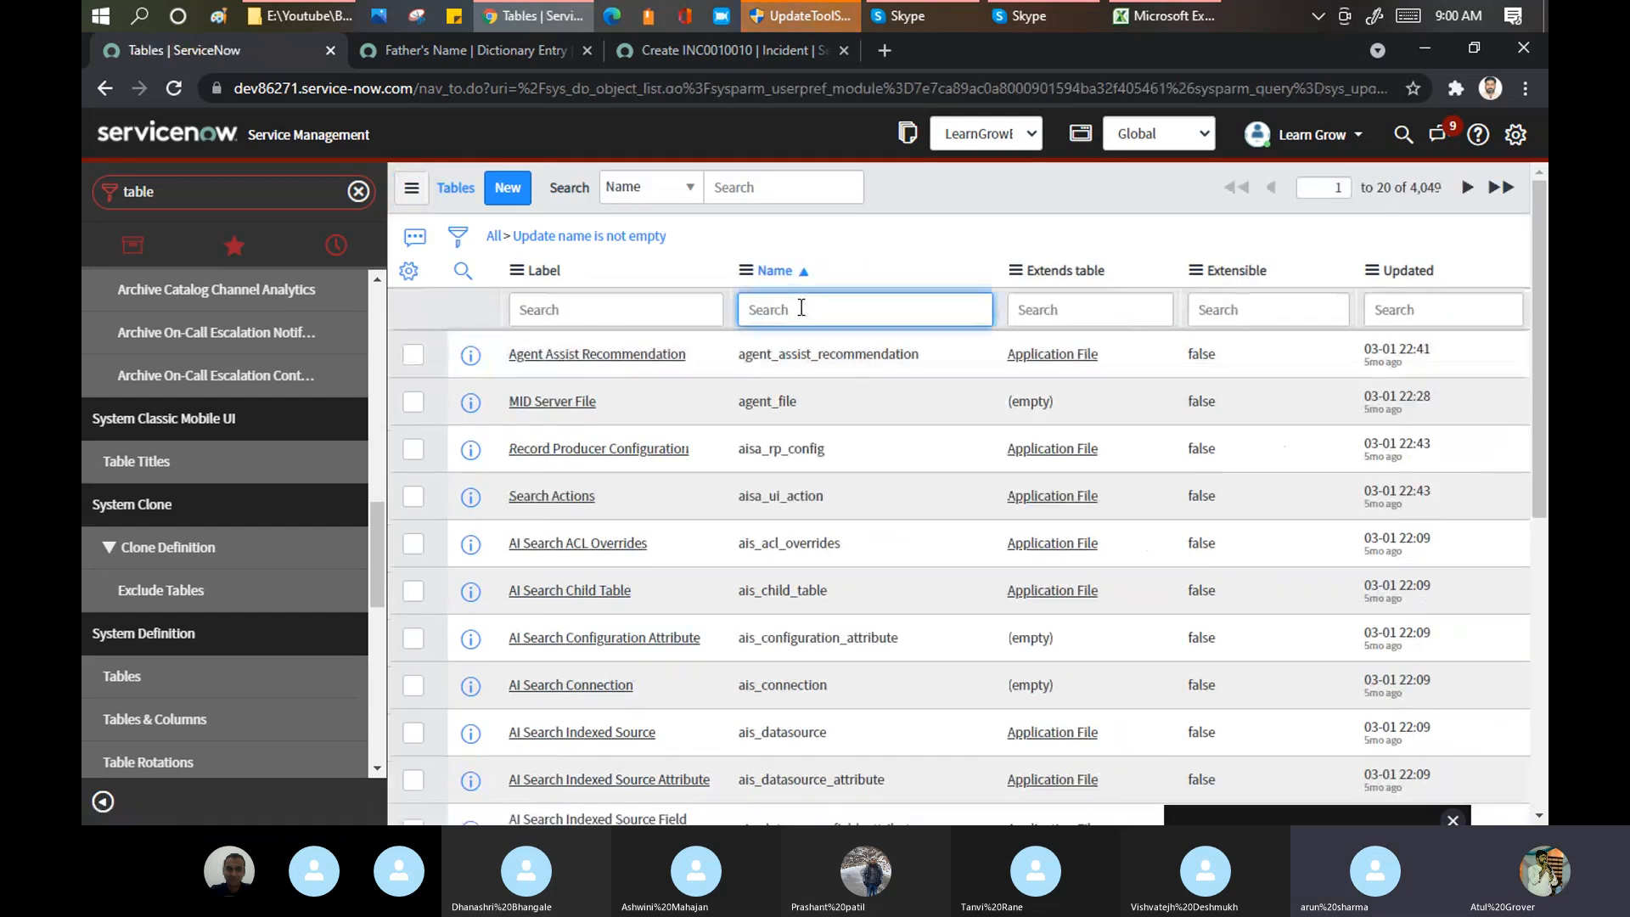
text(u_dem)
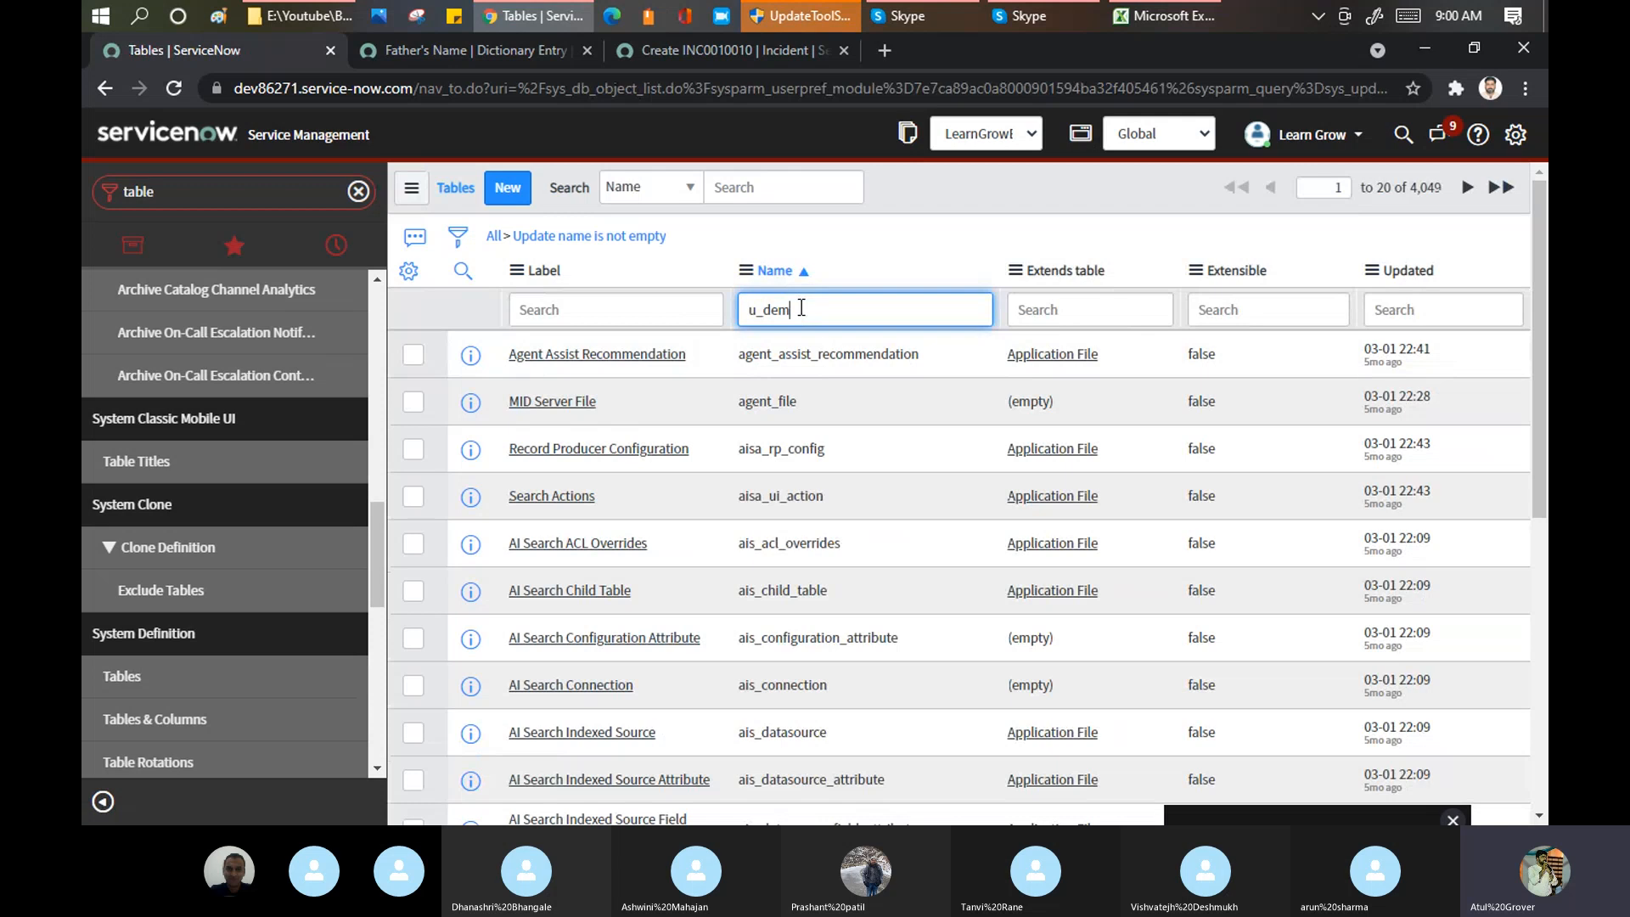
text(o)
key(Return)
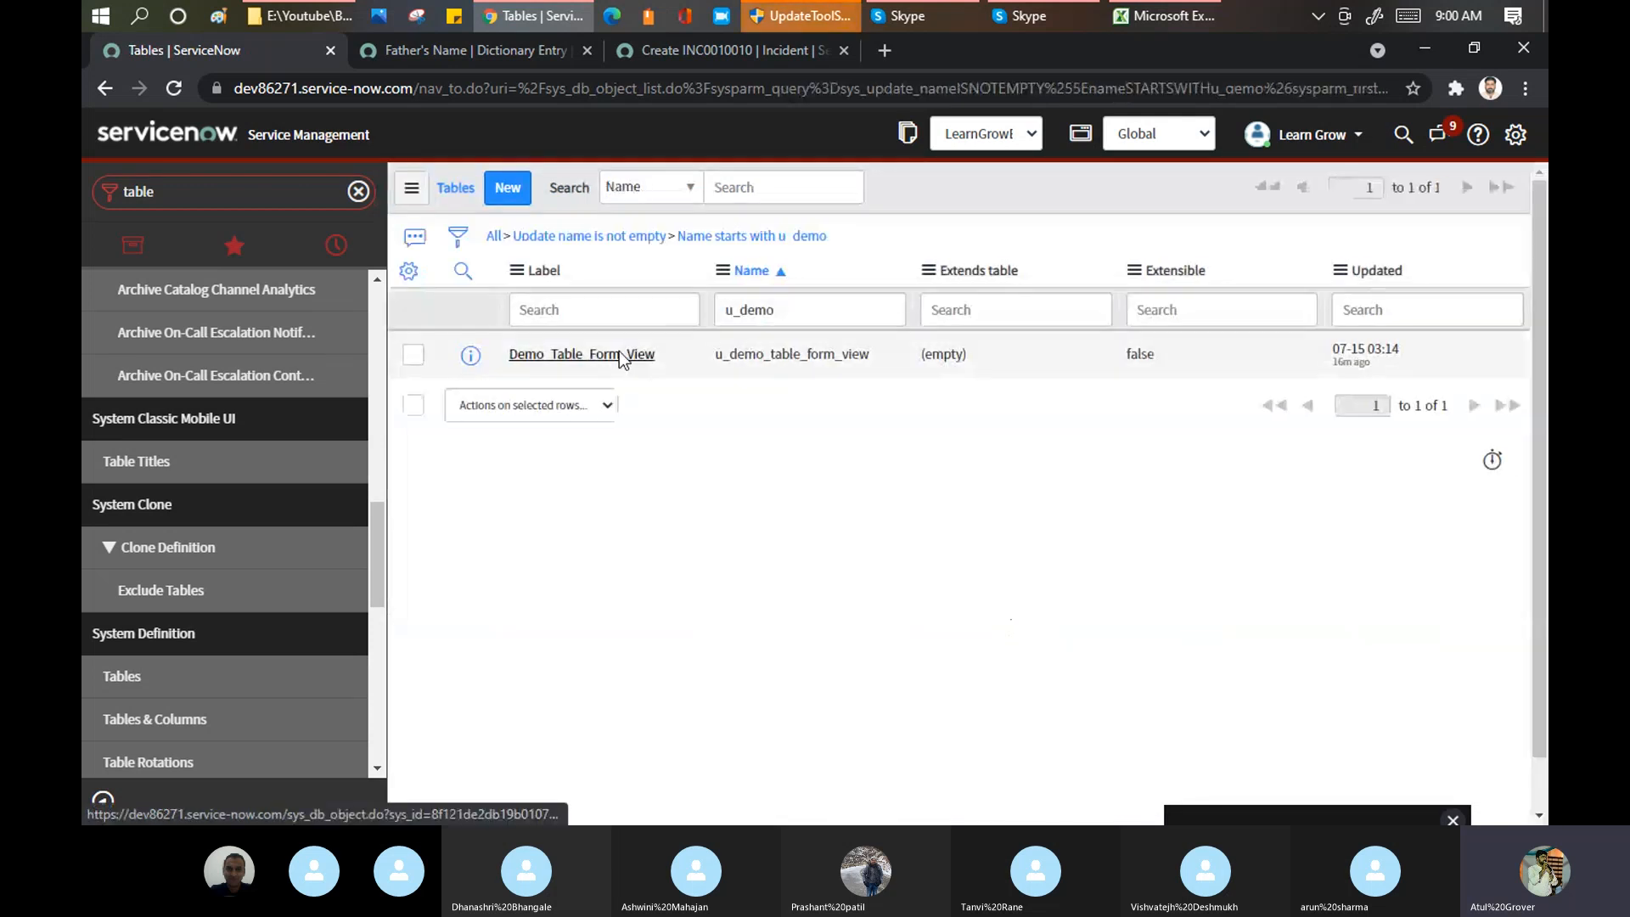
click(623, 355)
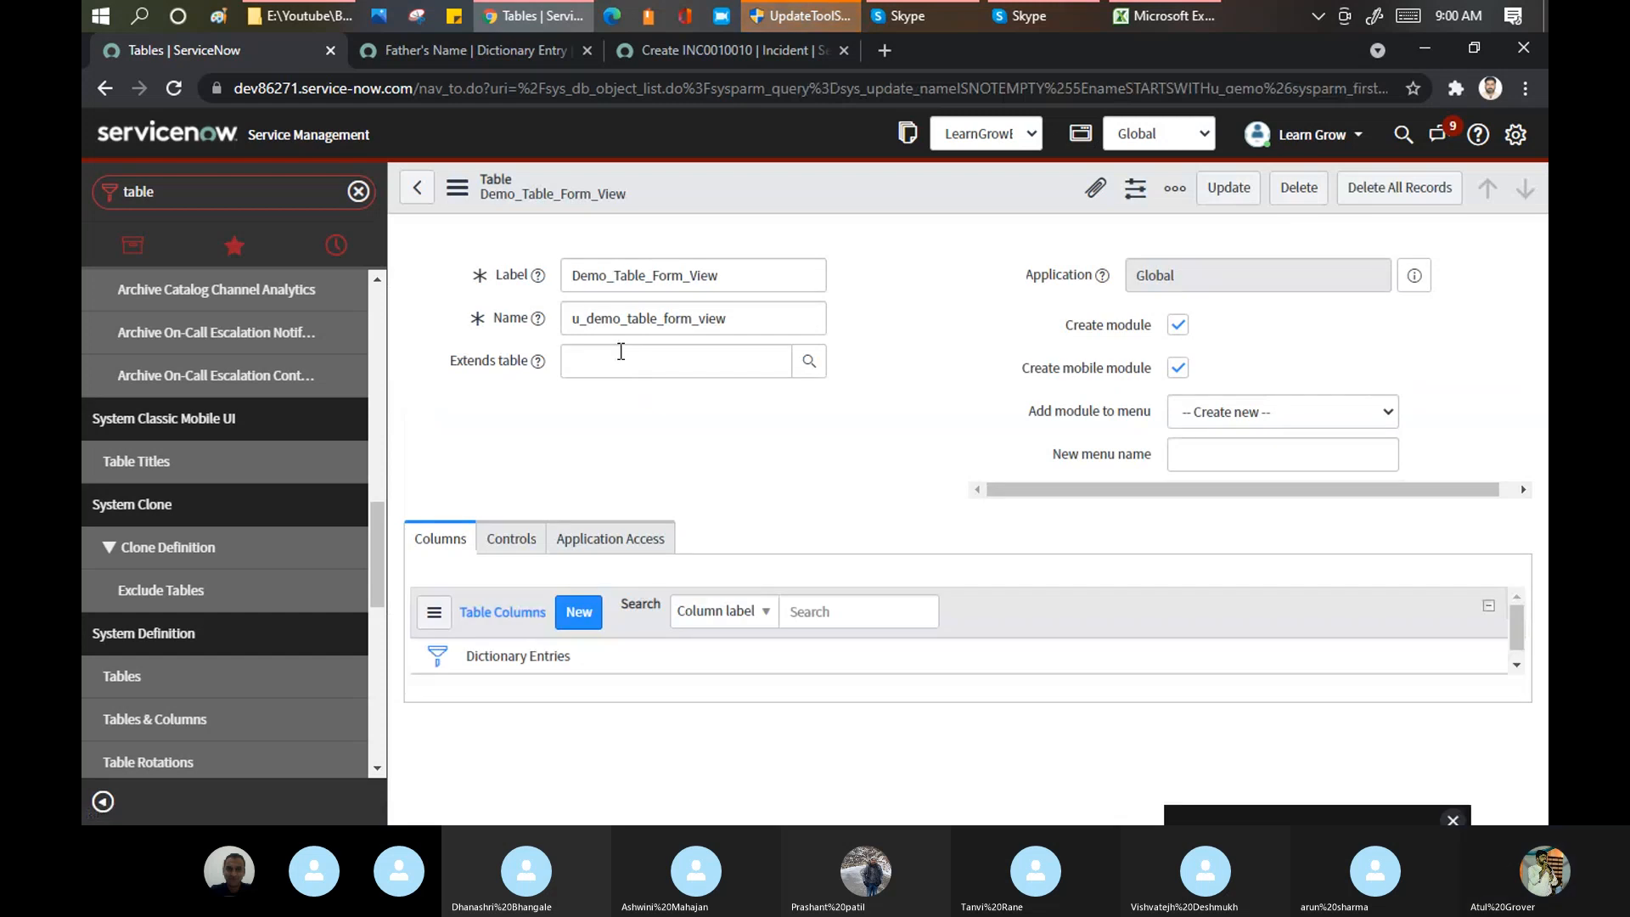
Step: In the table's columns, edit the First Name column's Type and enter ** to list all available field types
scroll(1540, 371, down, 4)
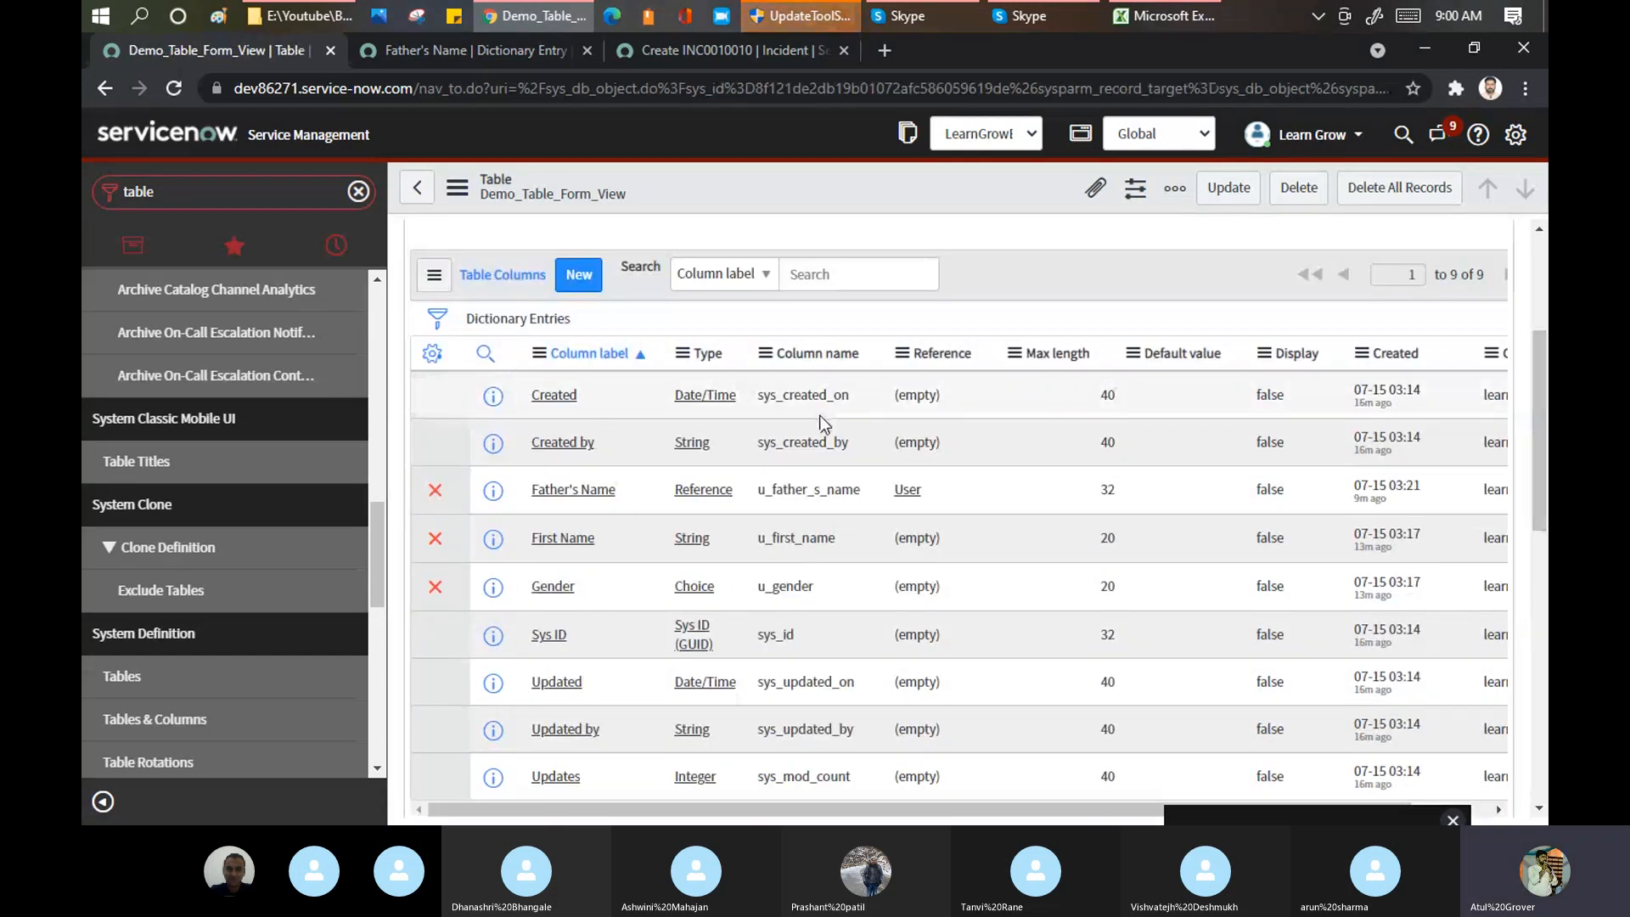
click(727, 549)
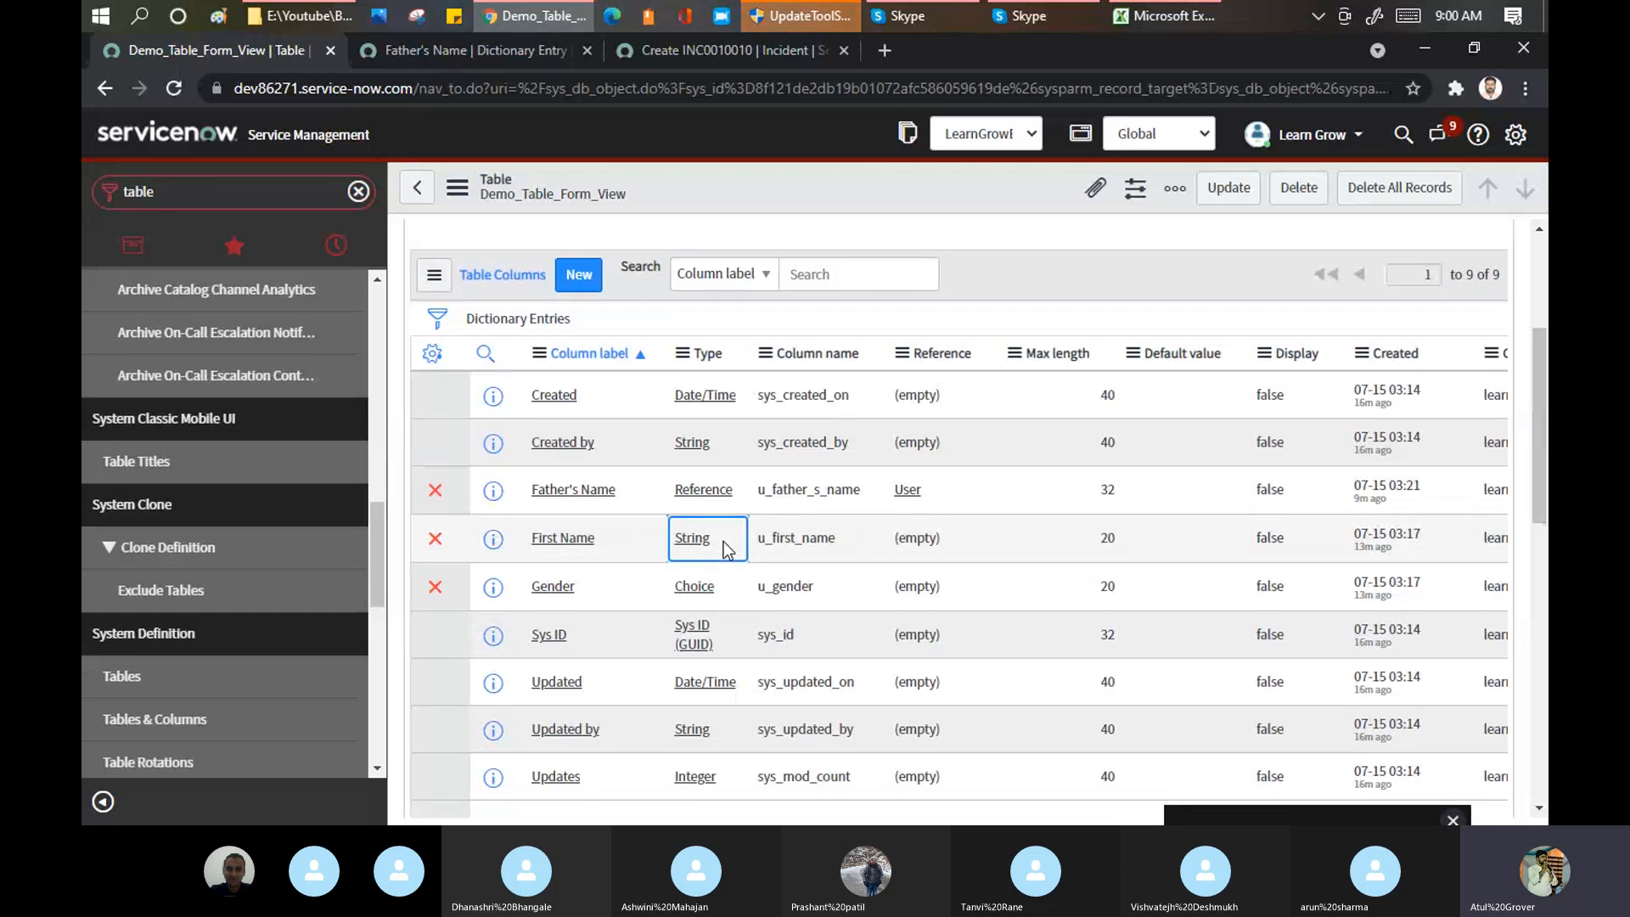
click(729, 549)
click(724, 542)
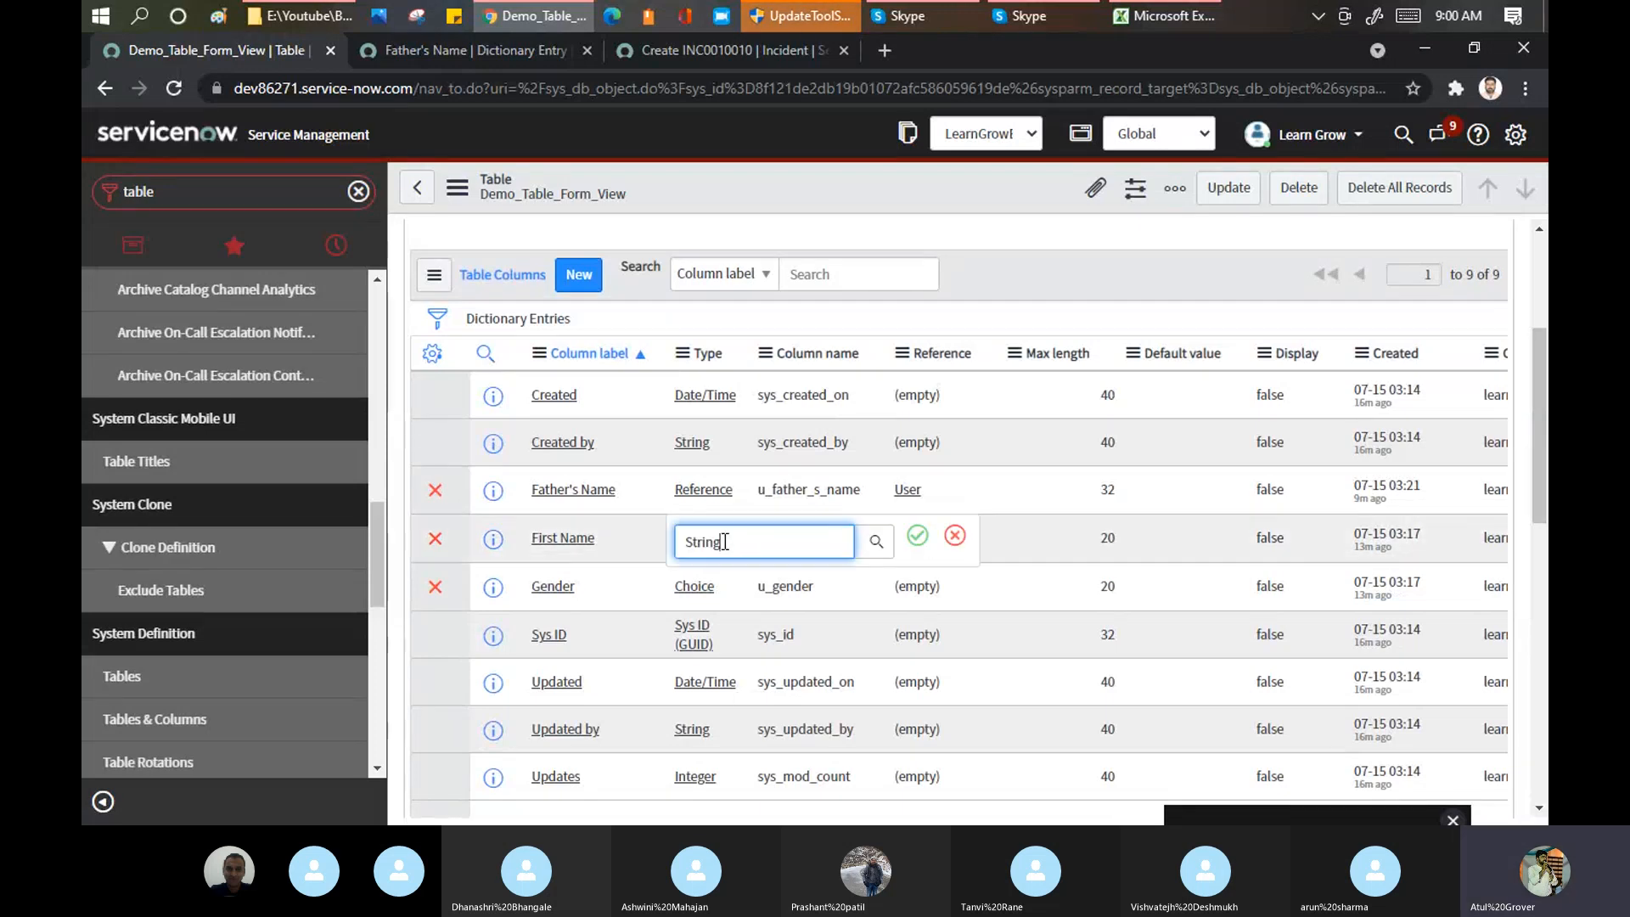
key(BackSpace)
key(BackSpace)
key(BackSpace)
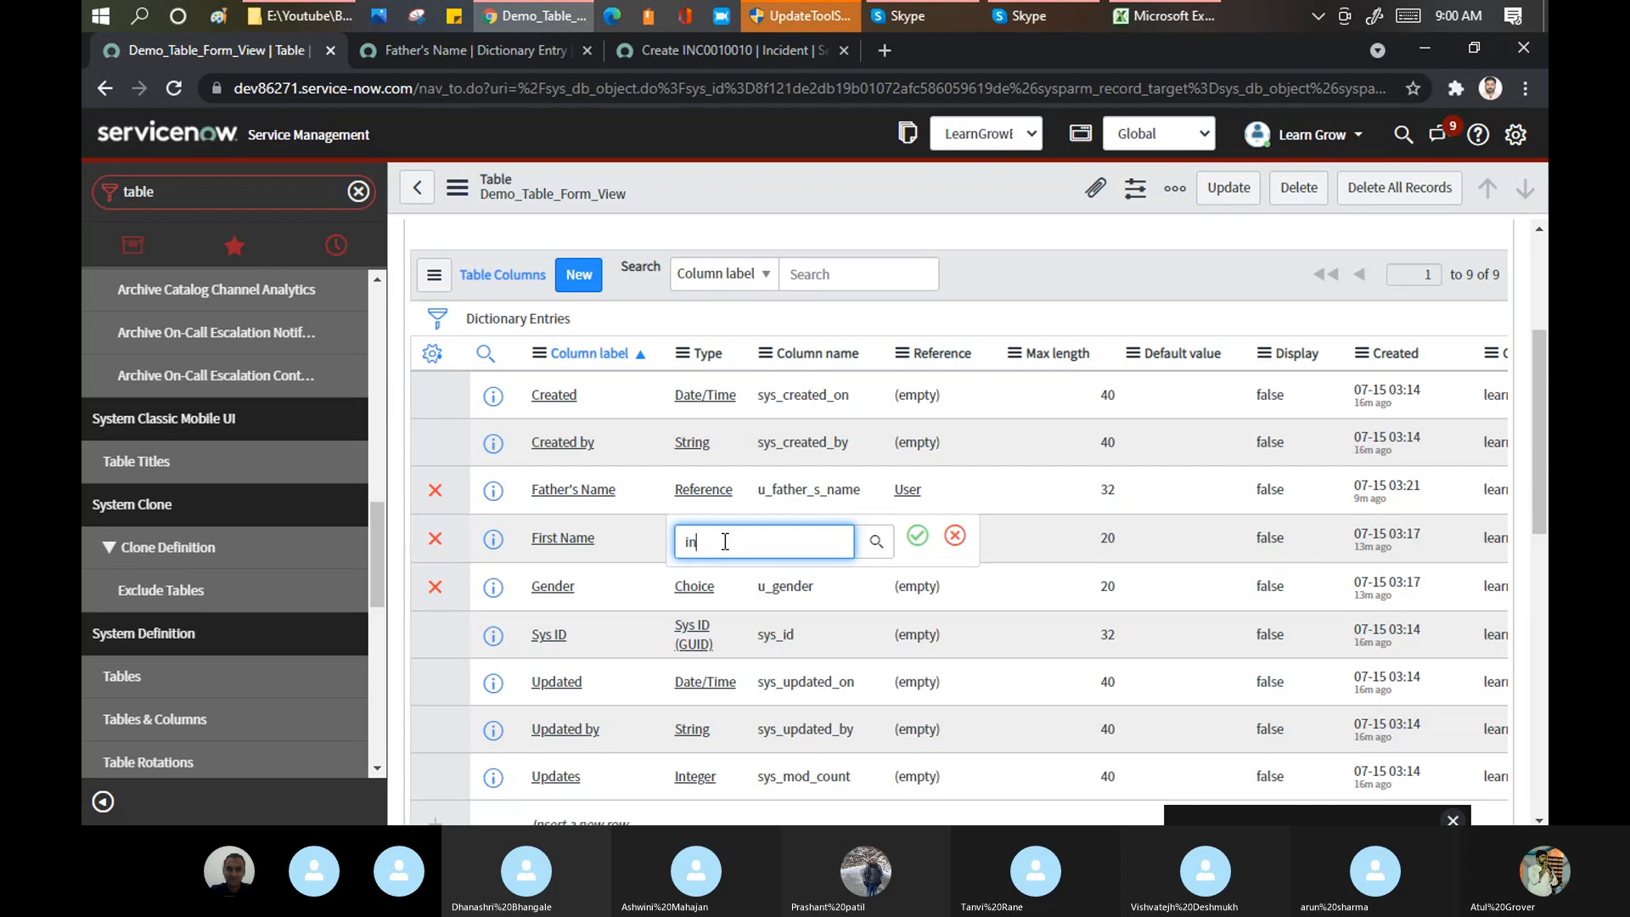
key(BackSpace)
key(BackSpace)
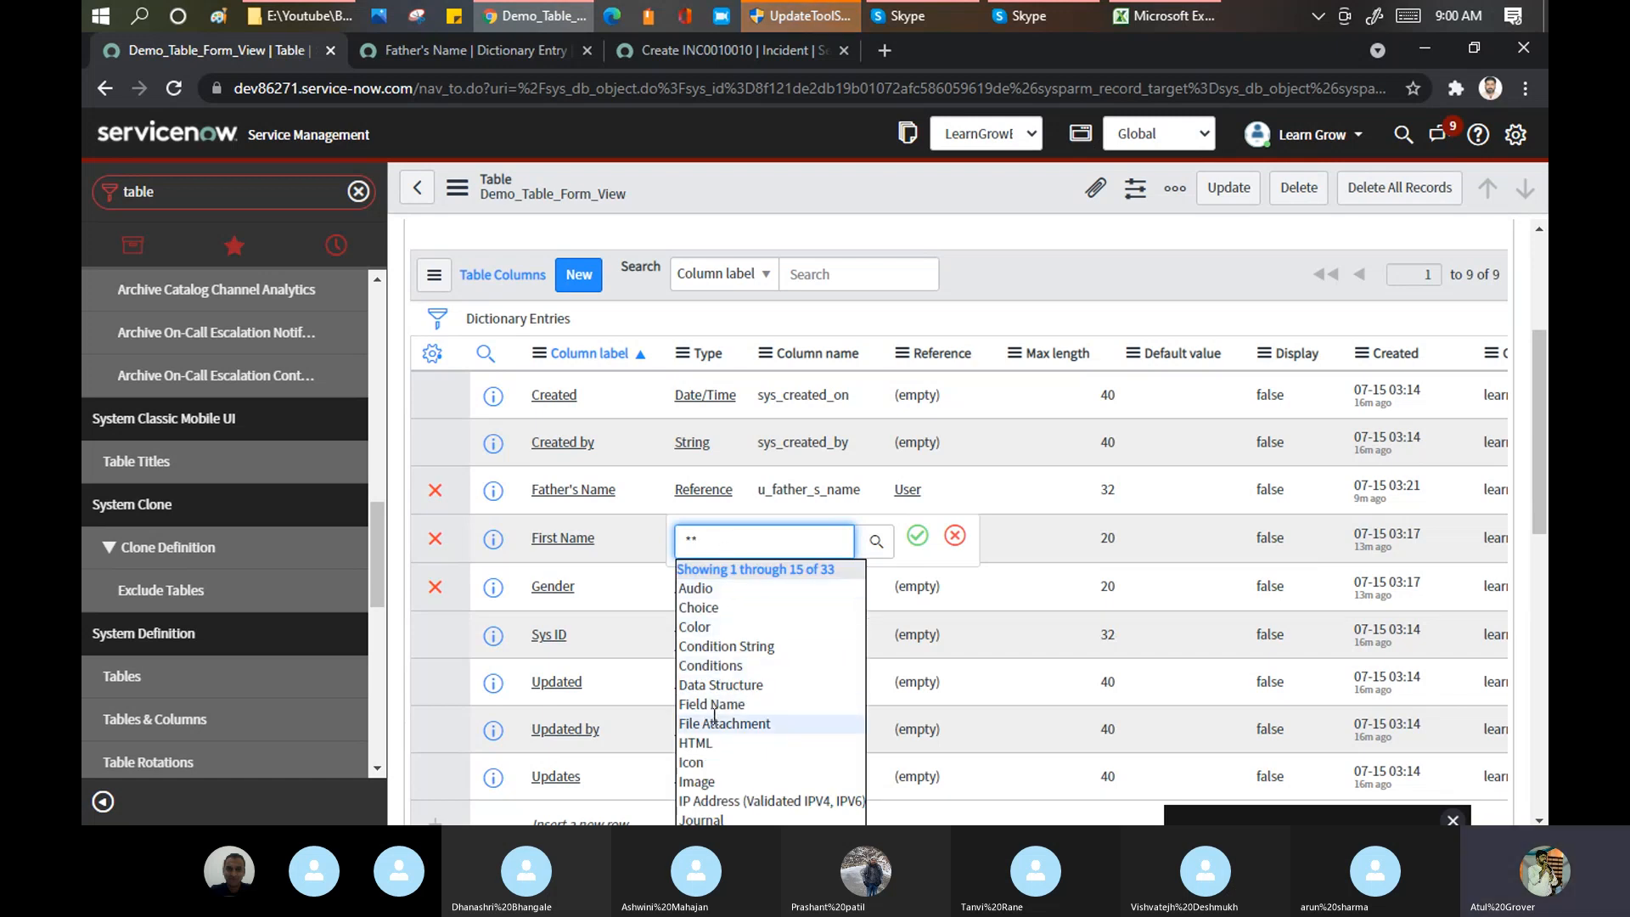
key(Down)
key(Down)
key(Down)
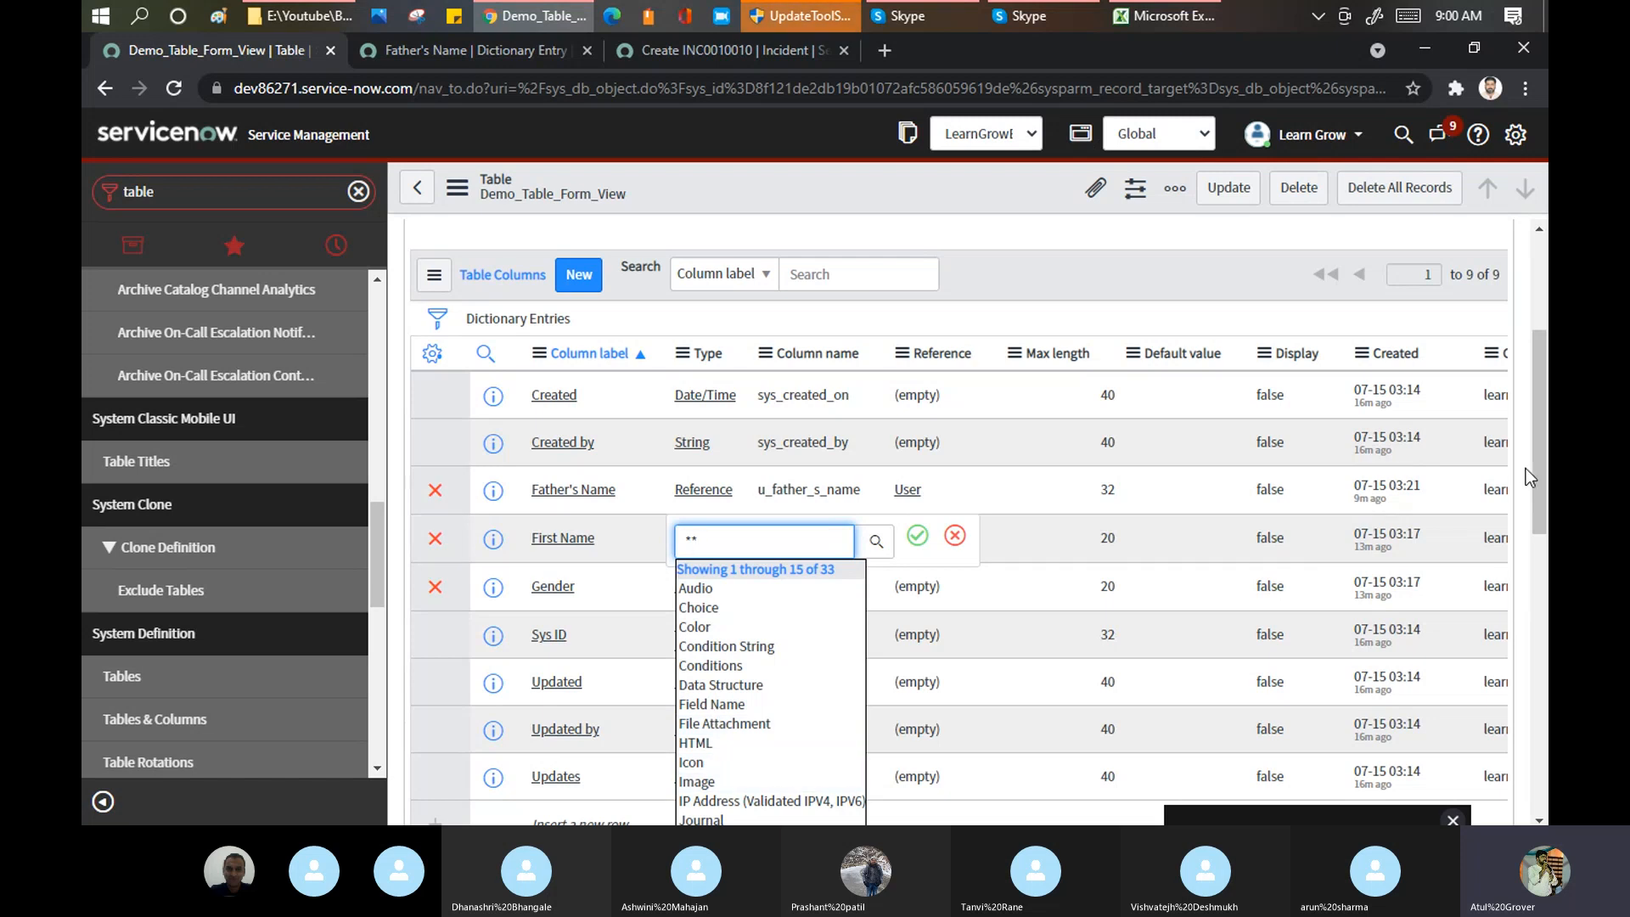
Step: Examine the suggested field types for First Name and discard the type edit
drag(1538, 477, 1538, 523)
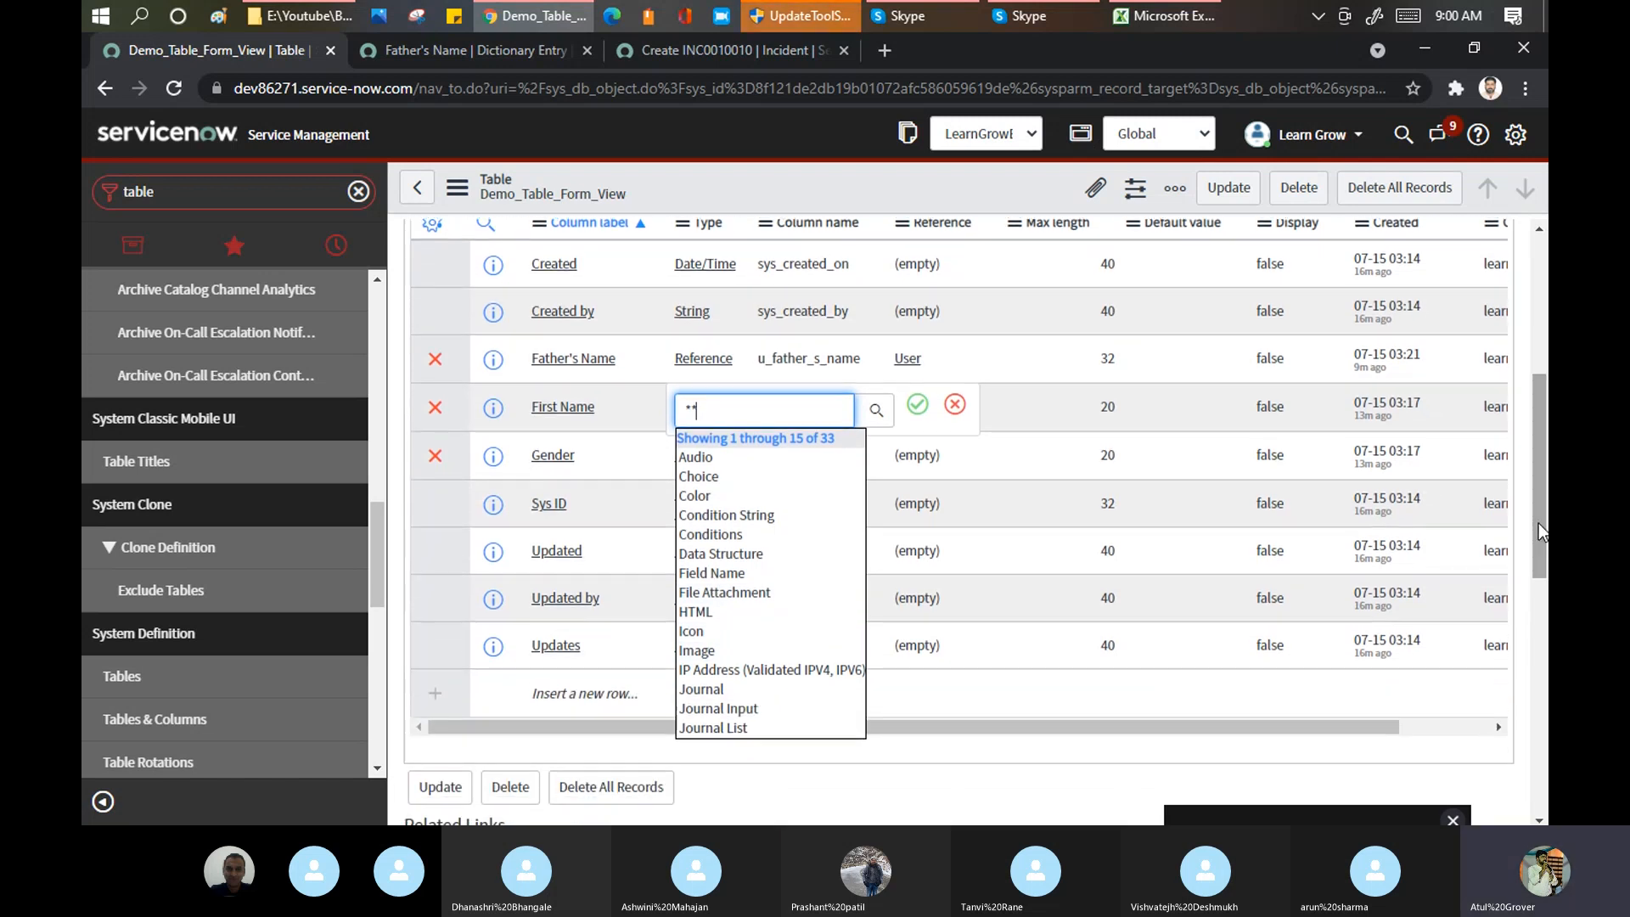
click(719, 442)
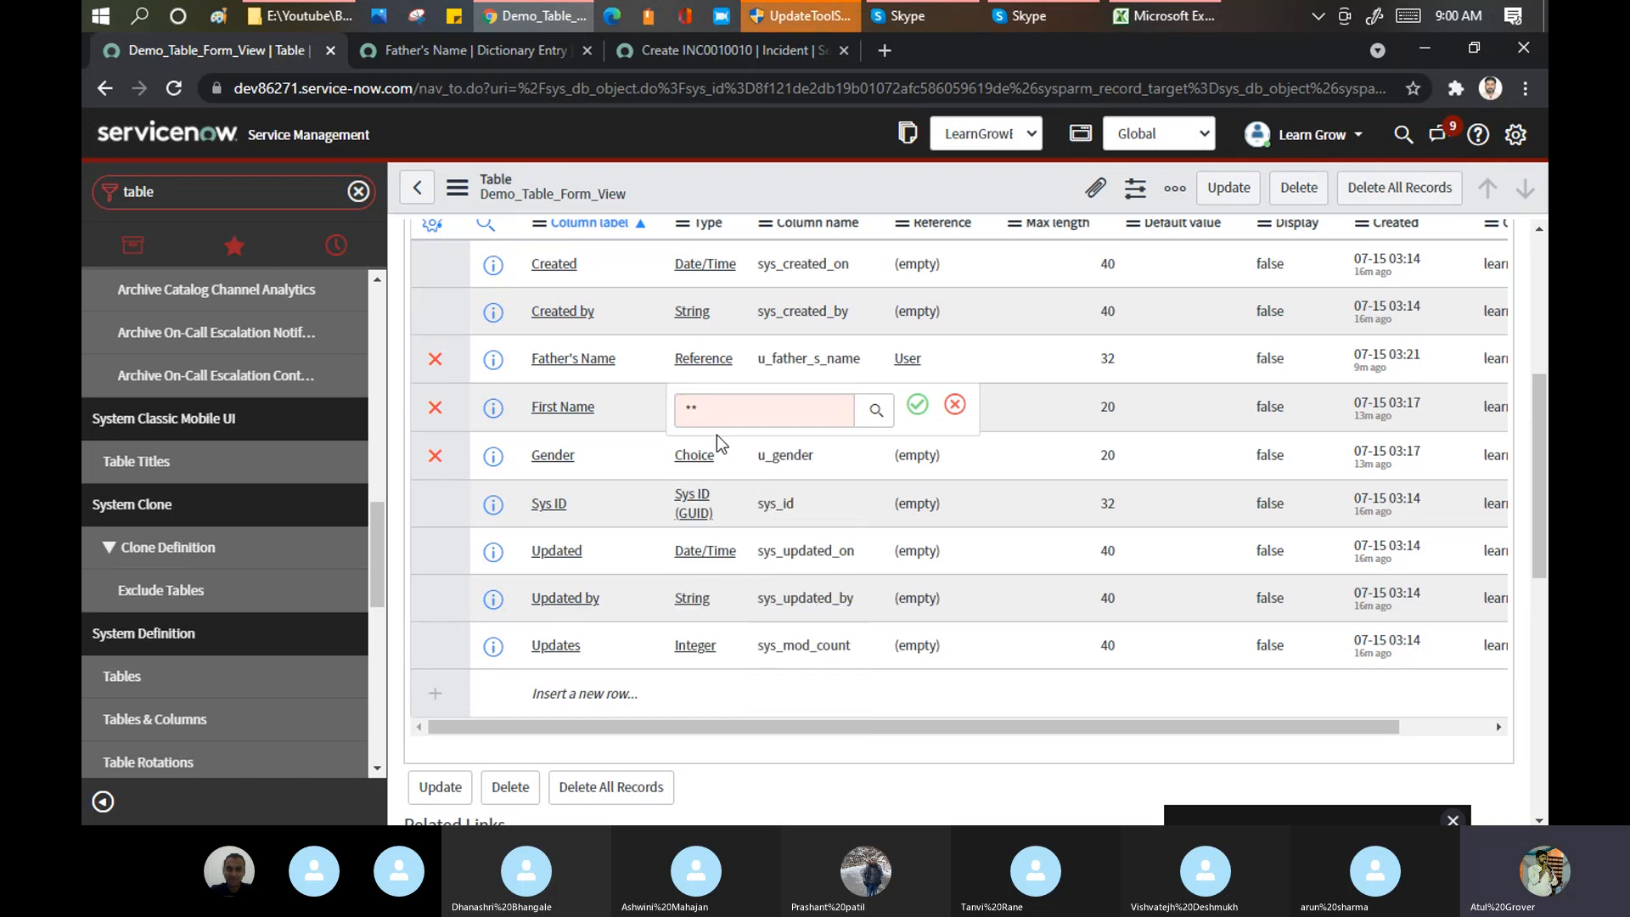
click(740, 411)
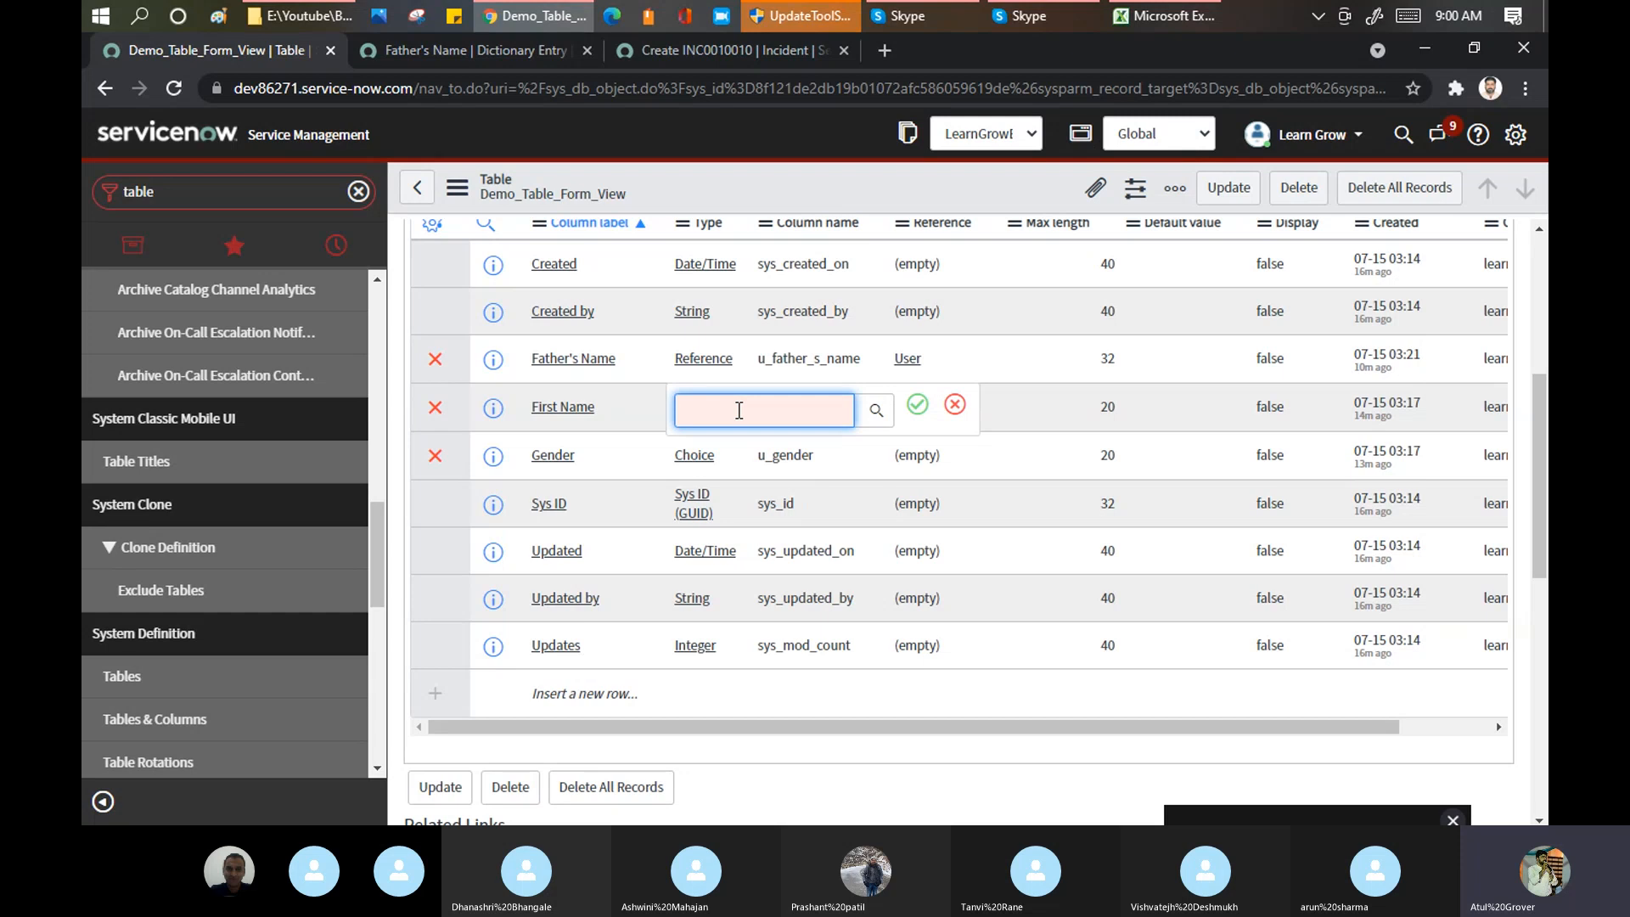
key(Escape)
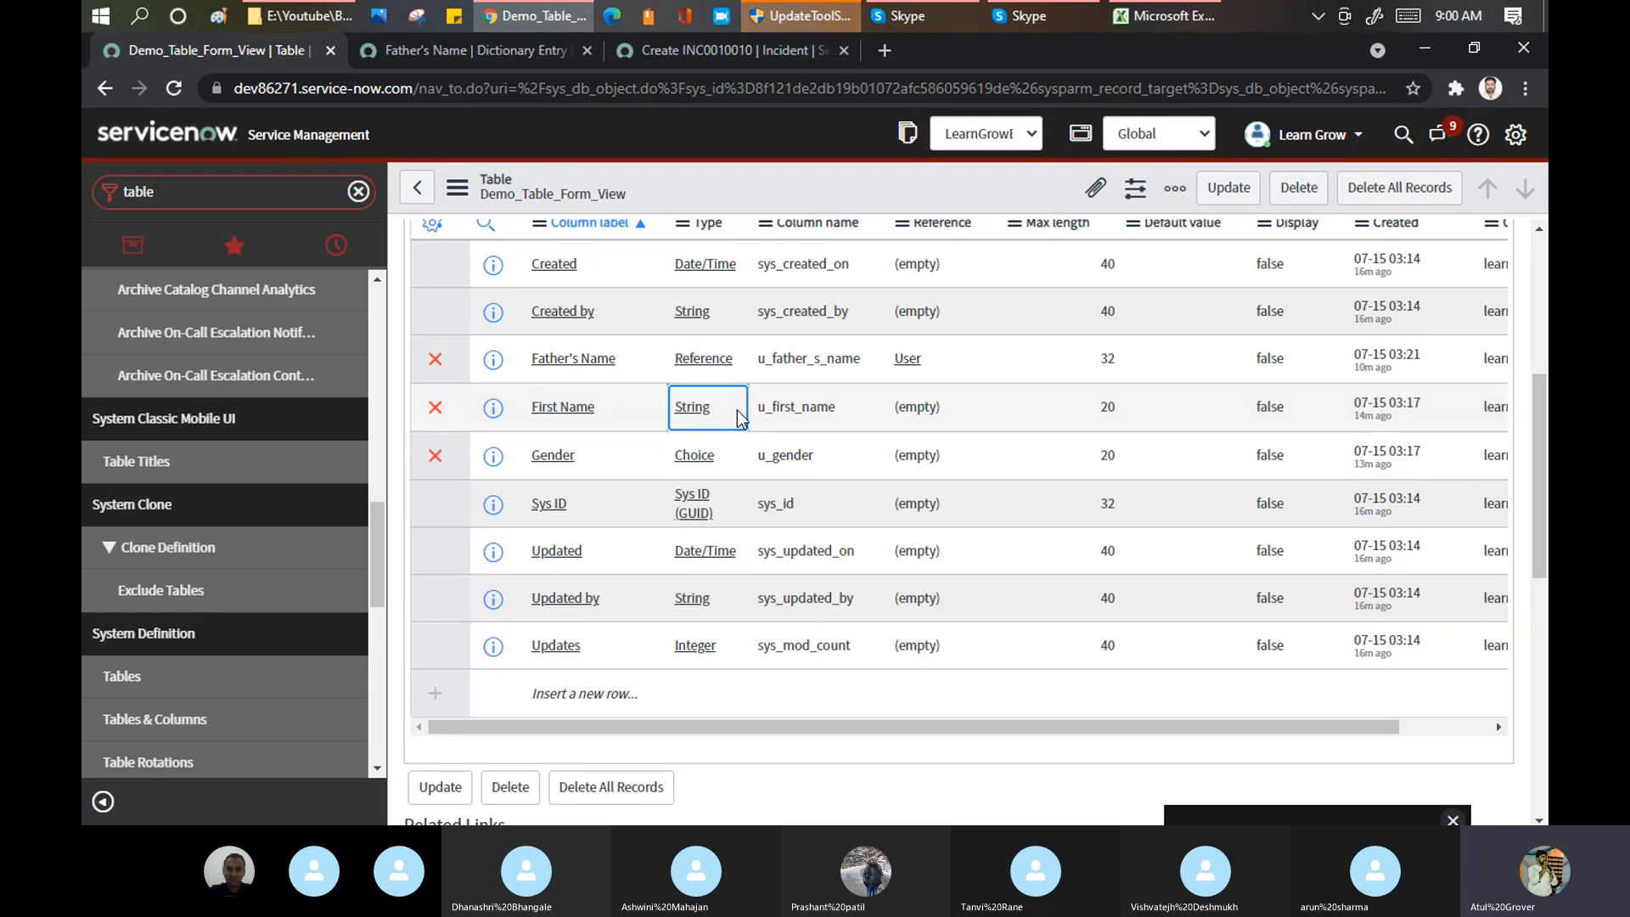
Step: Open the Gender column's dictionary entry and examine its choice list specification
click(553, 456)
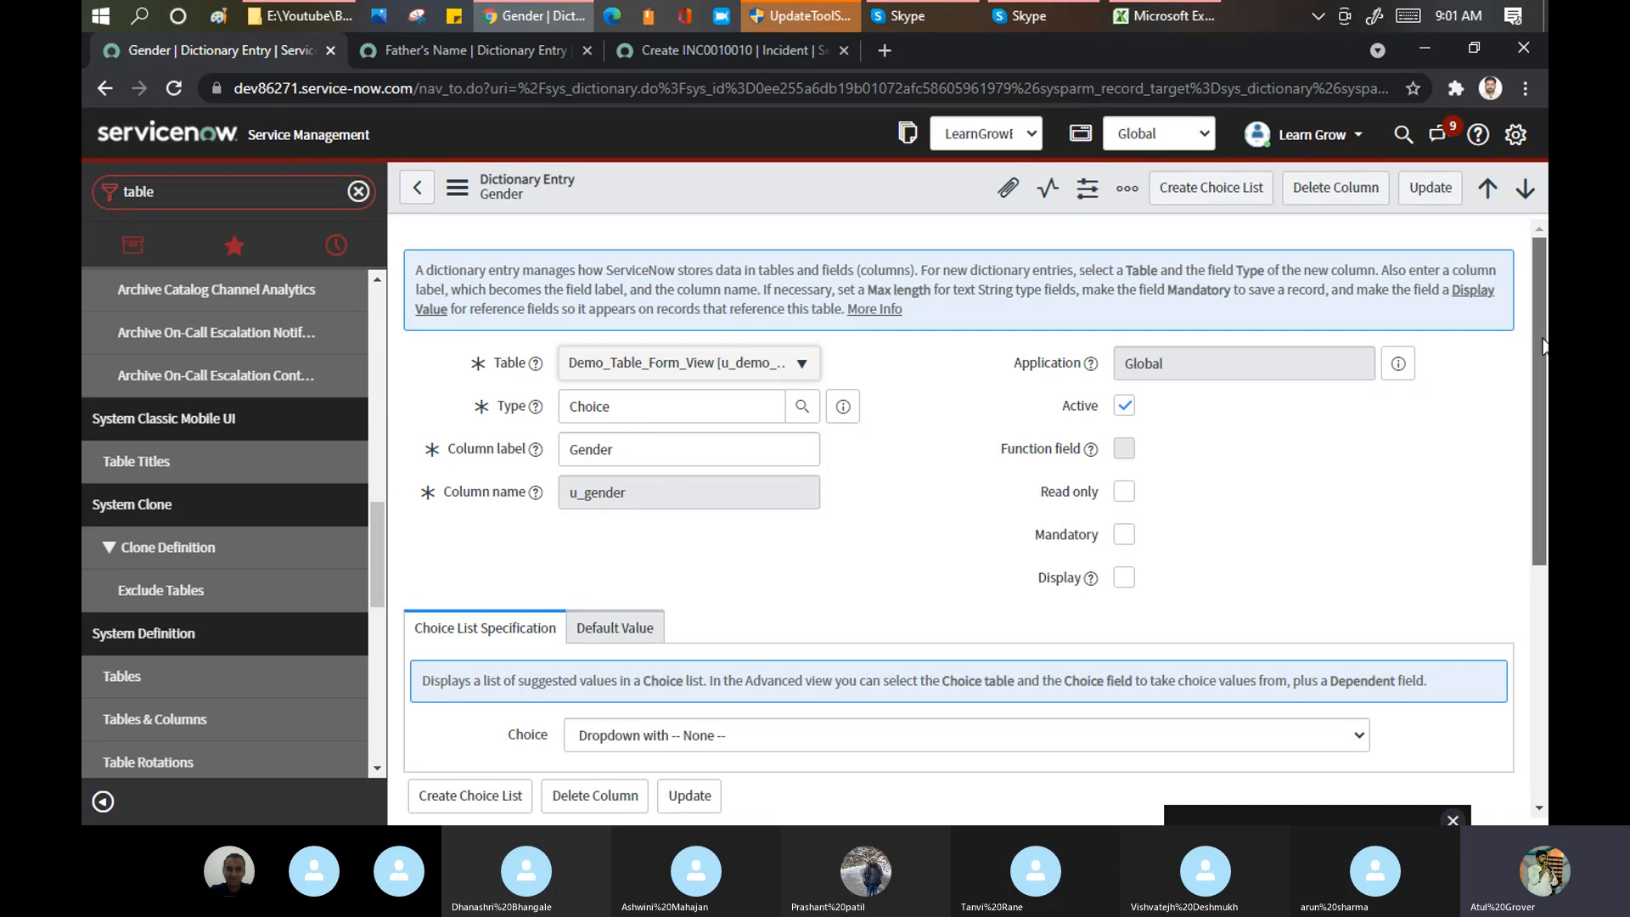
drag(1544, 346, 1522, 490)
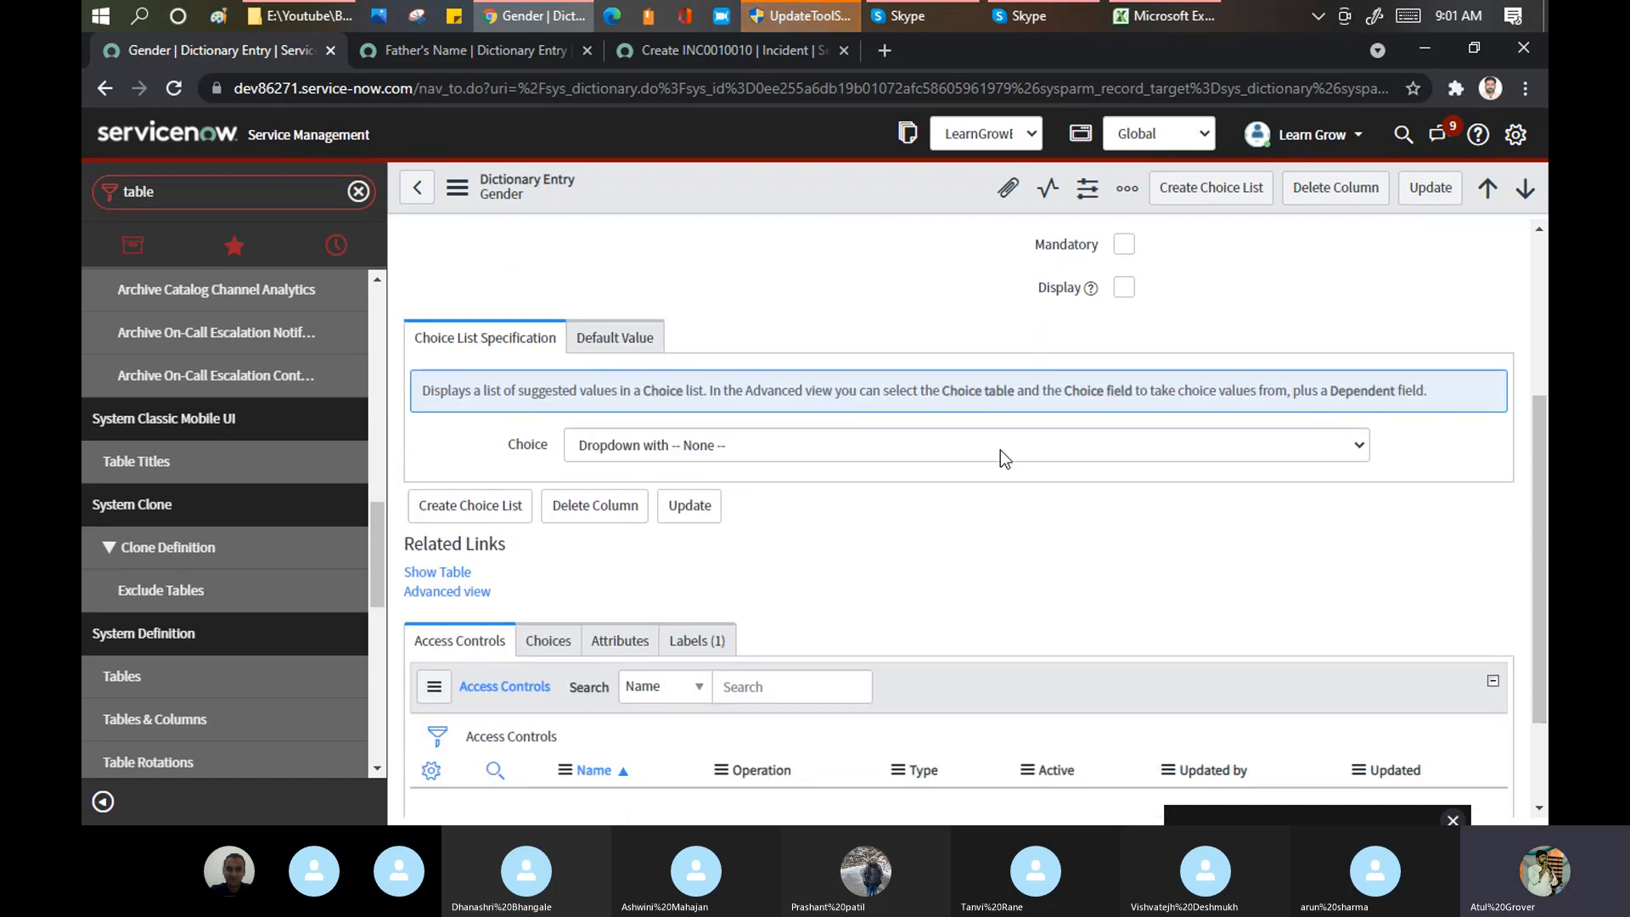
click(456, 54)
click(735, 47)
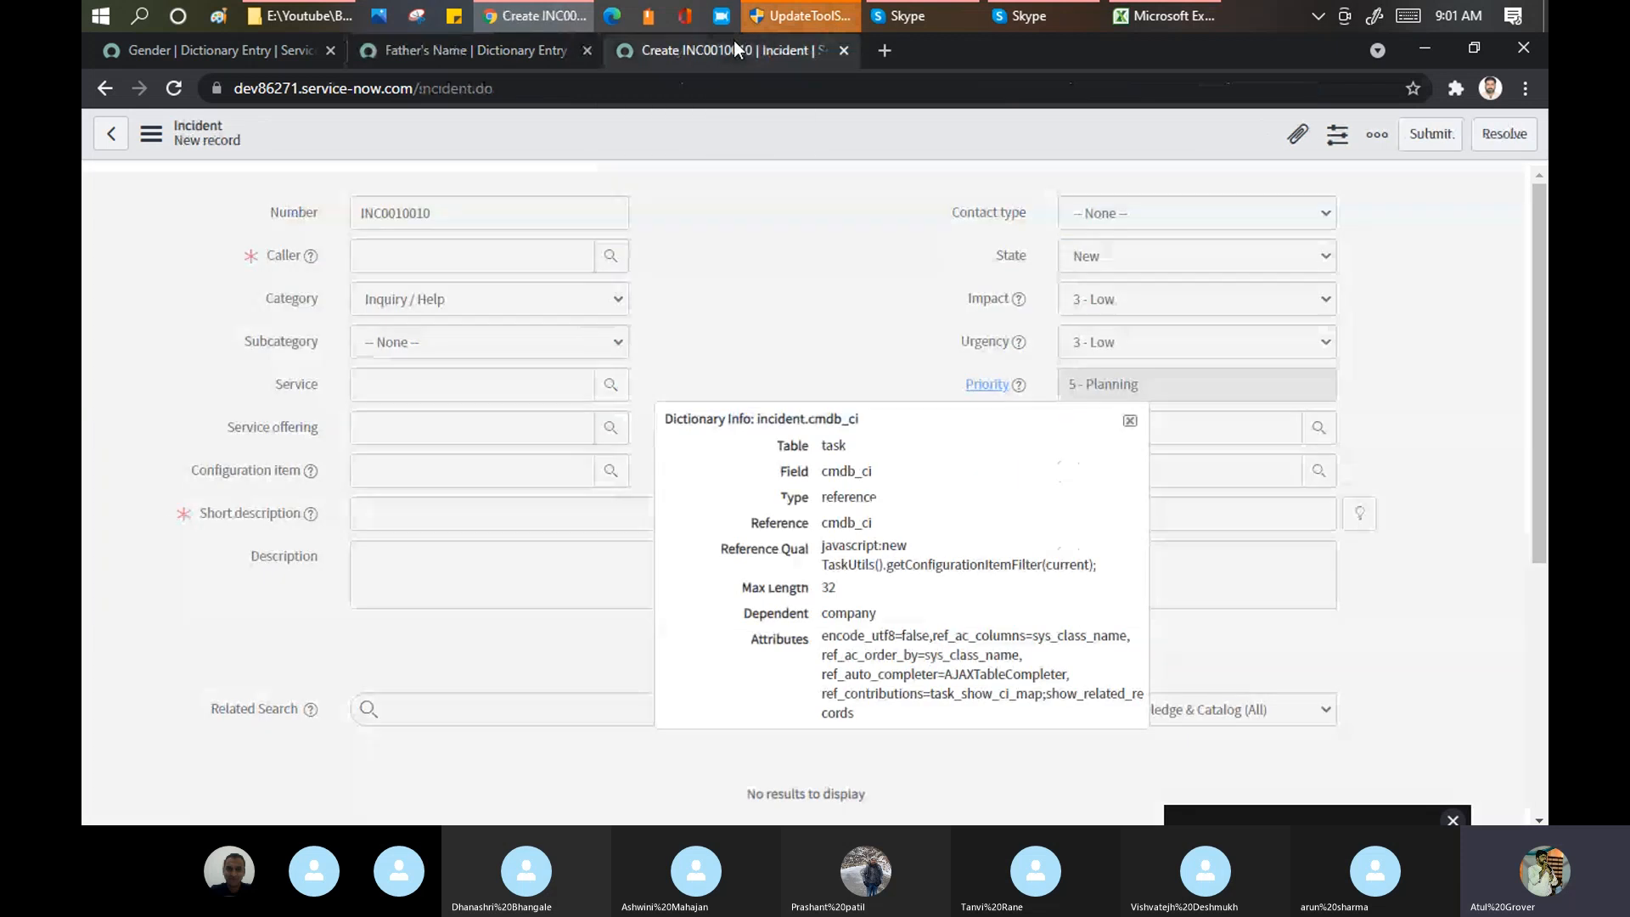
click(218, 47)
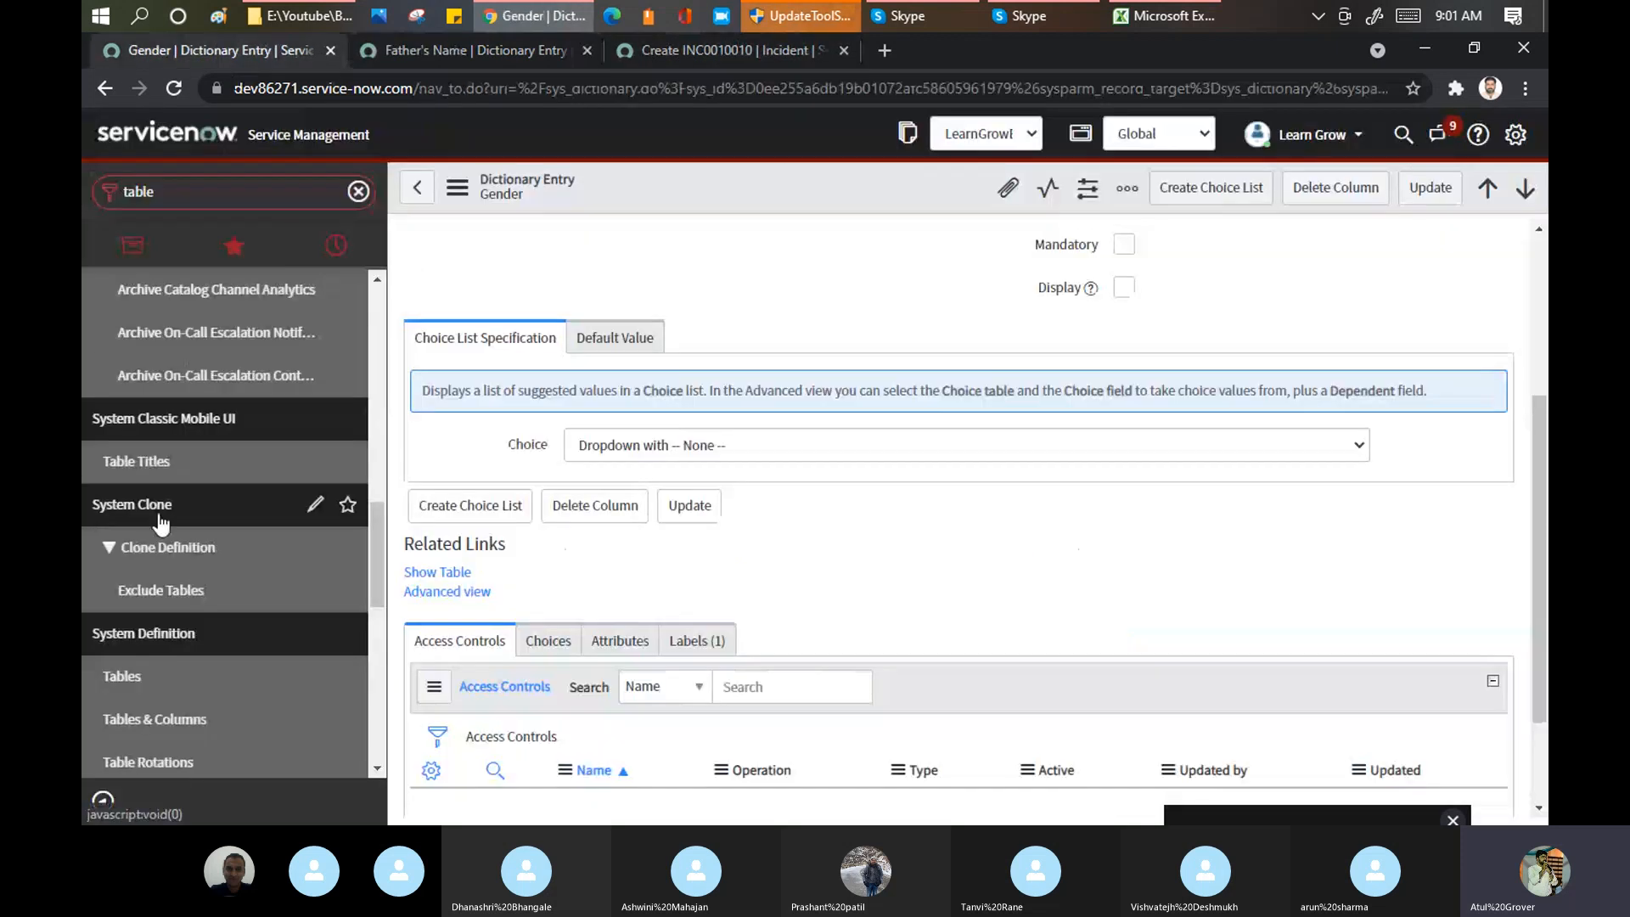
Step: Filter the application navigator for "demo", open Demo_Table_Form_Views in a new tab and check the Gender choices
double_click(269, 192)
text(dem)
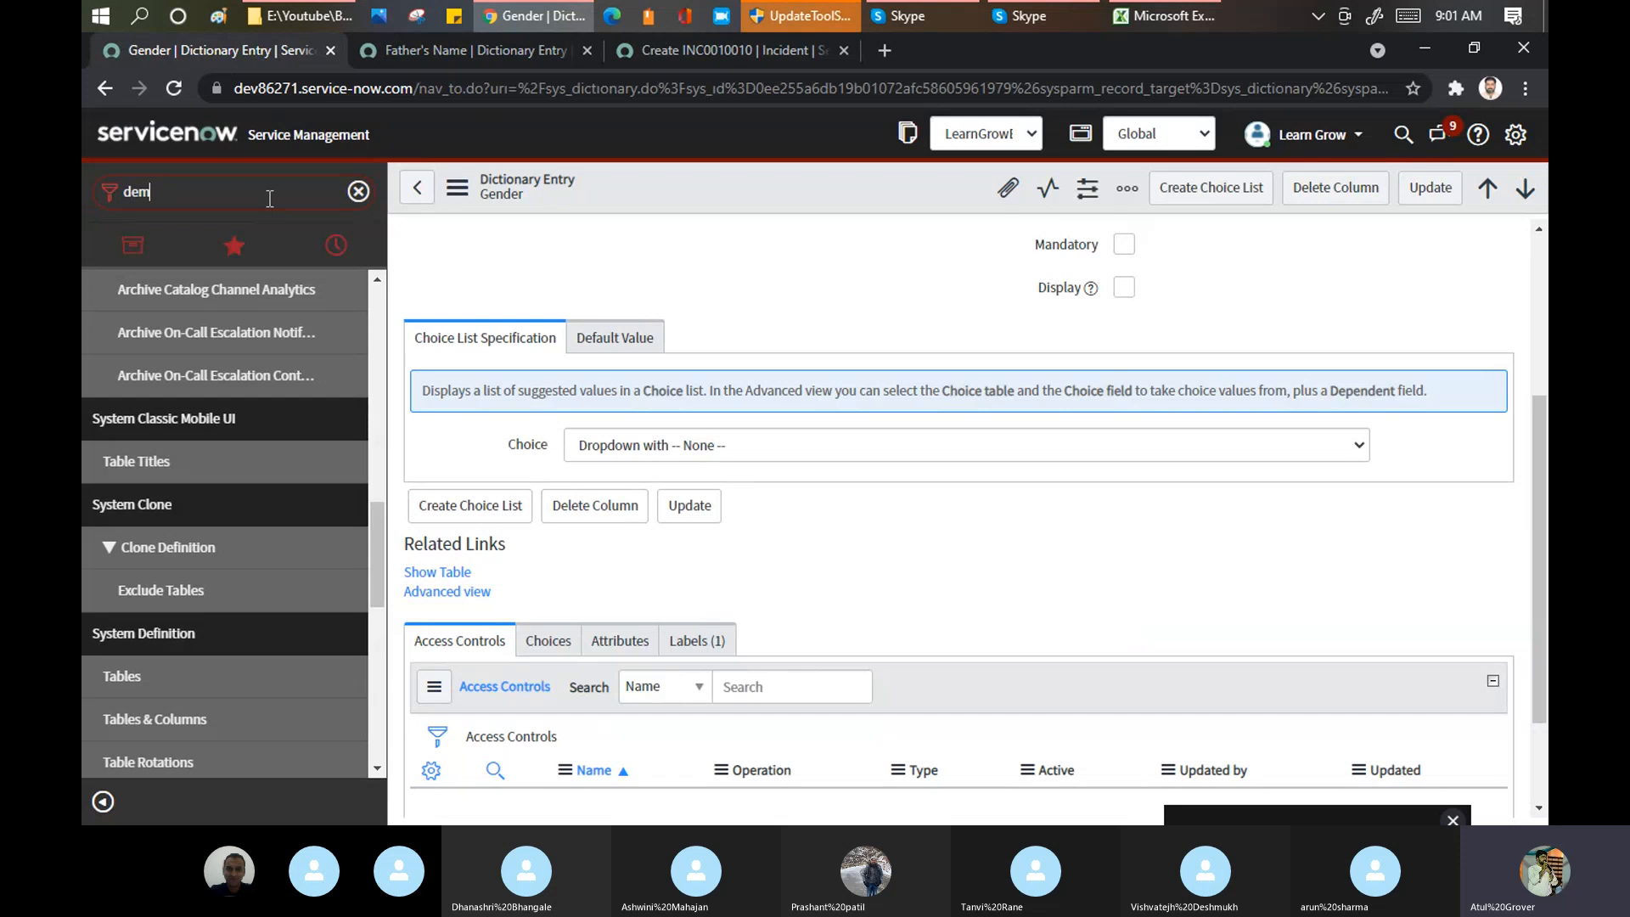
text(o)
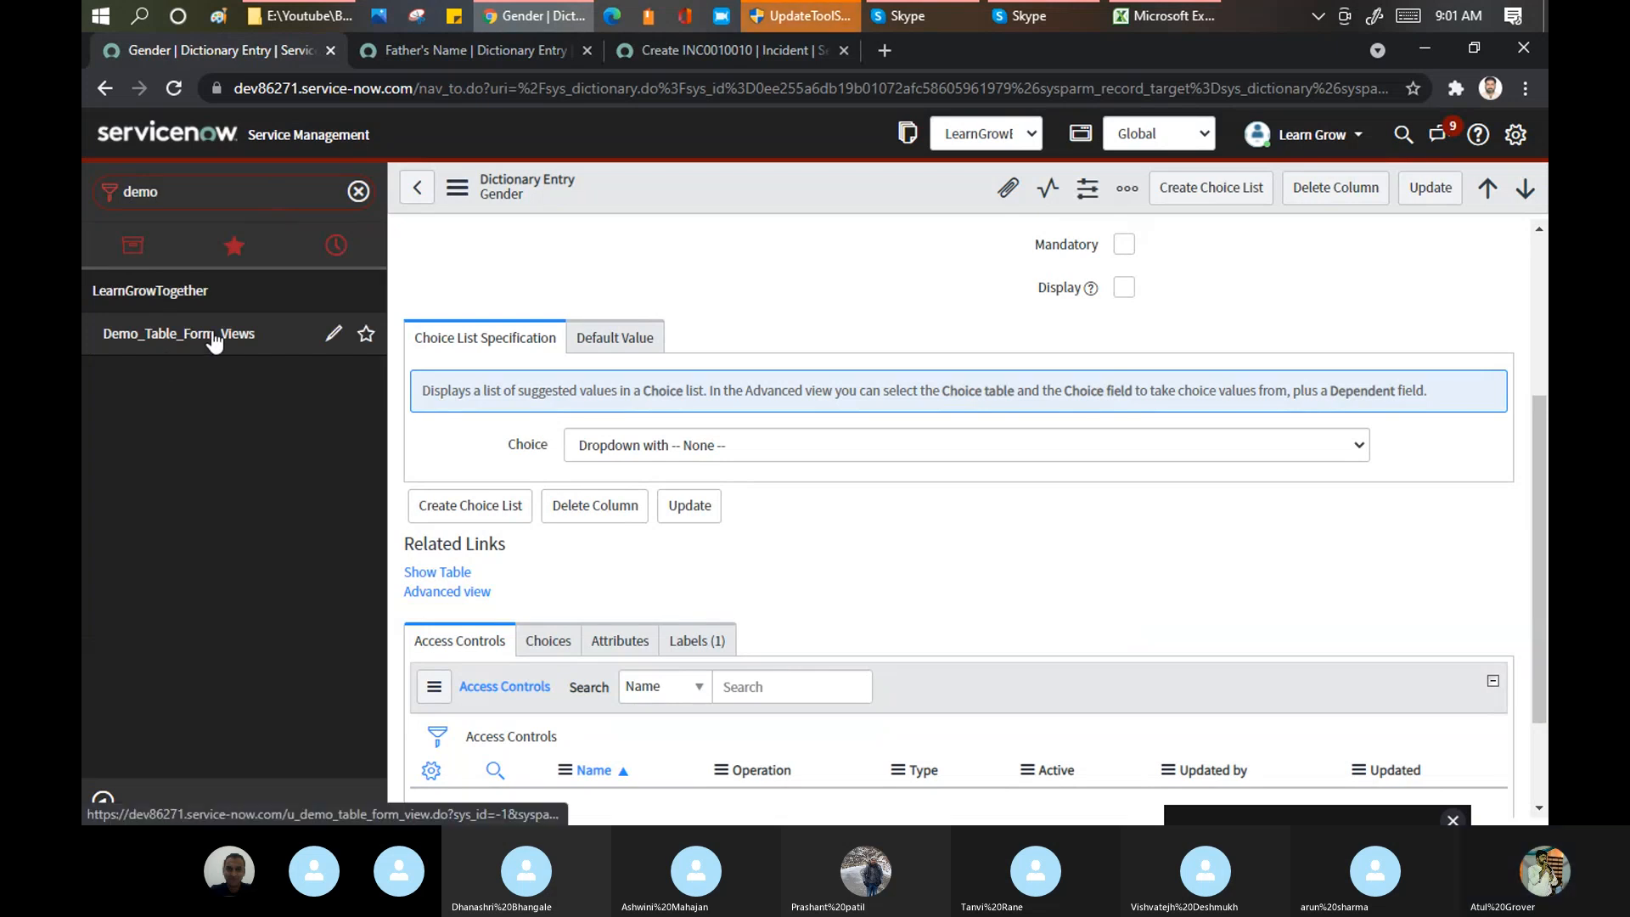
middle_click(178, 334)
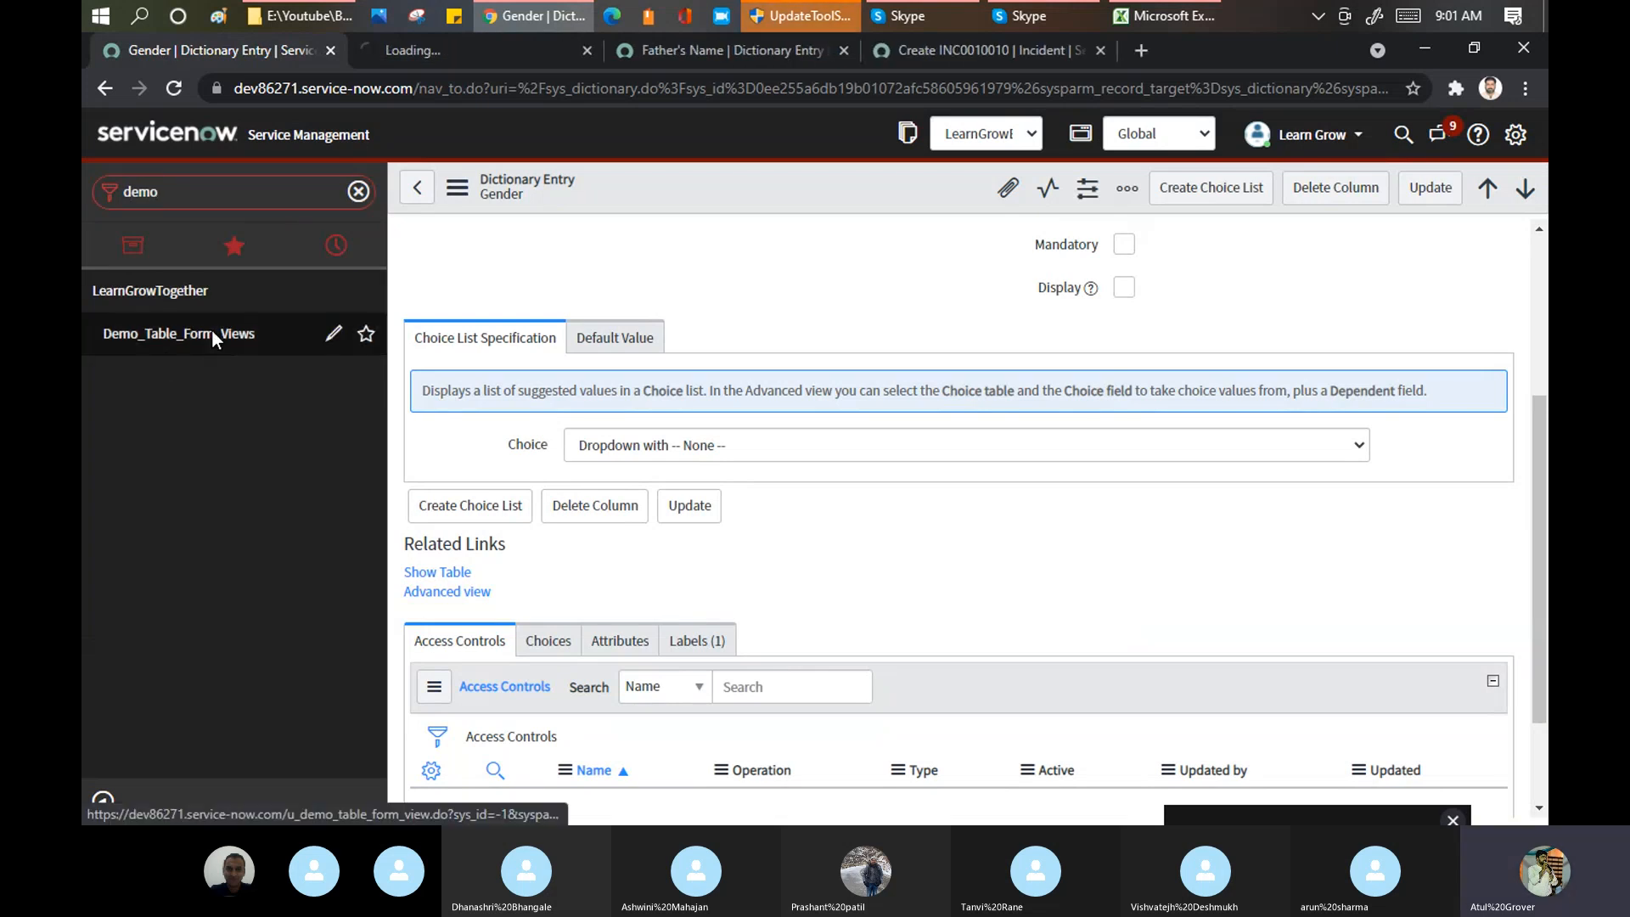
click(481, 42)
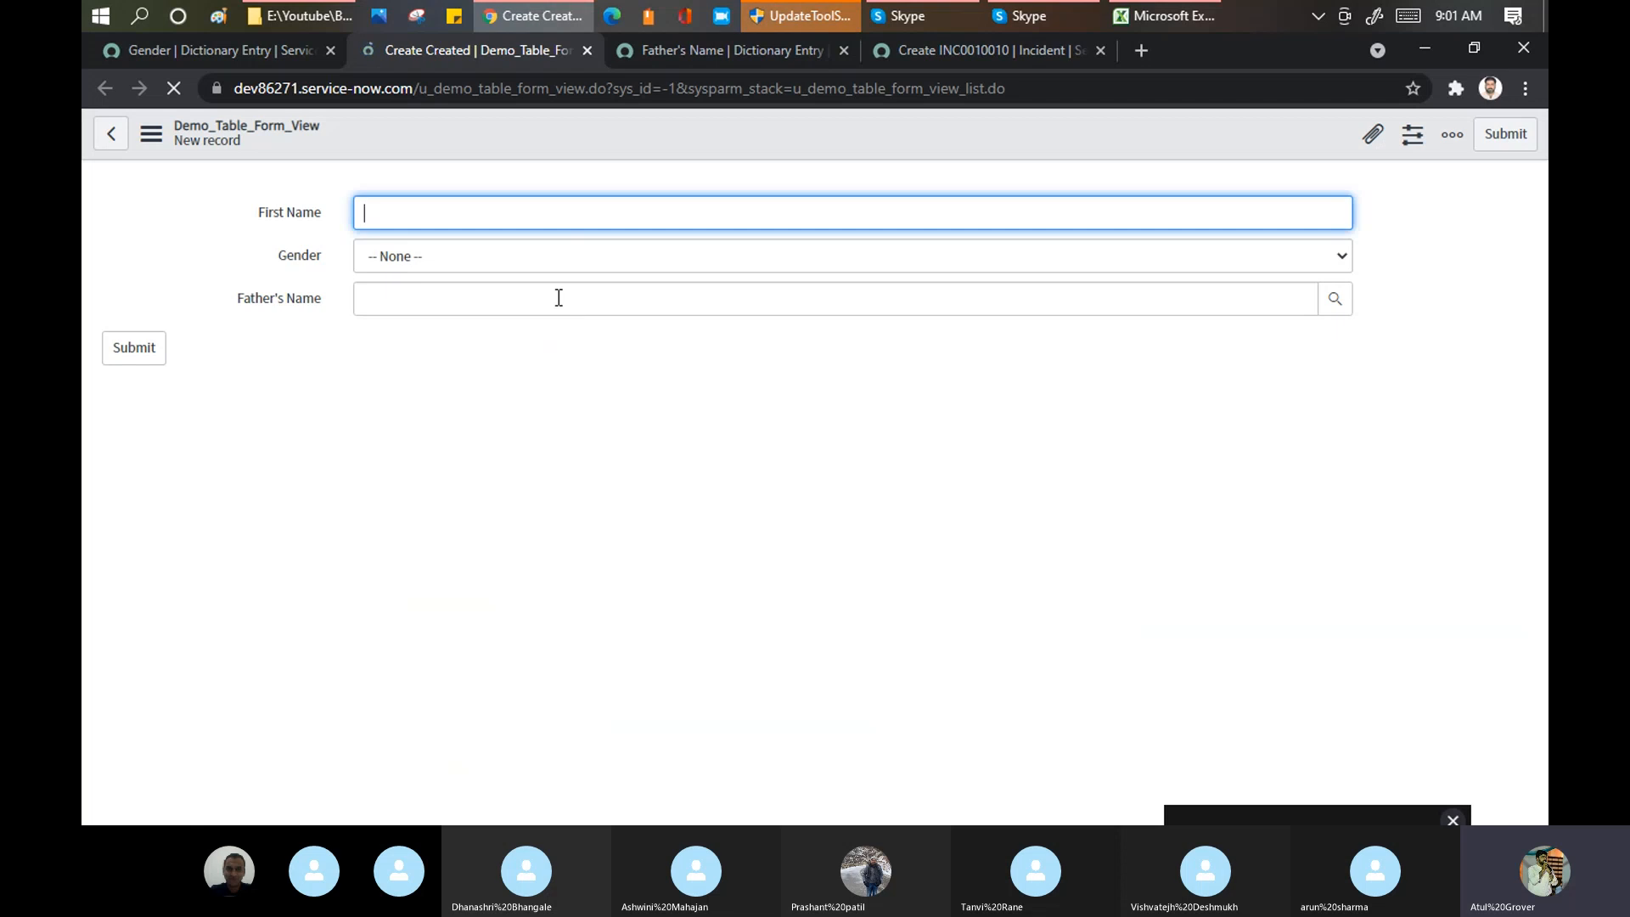
click(518, 245)
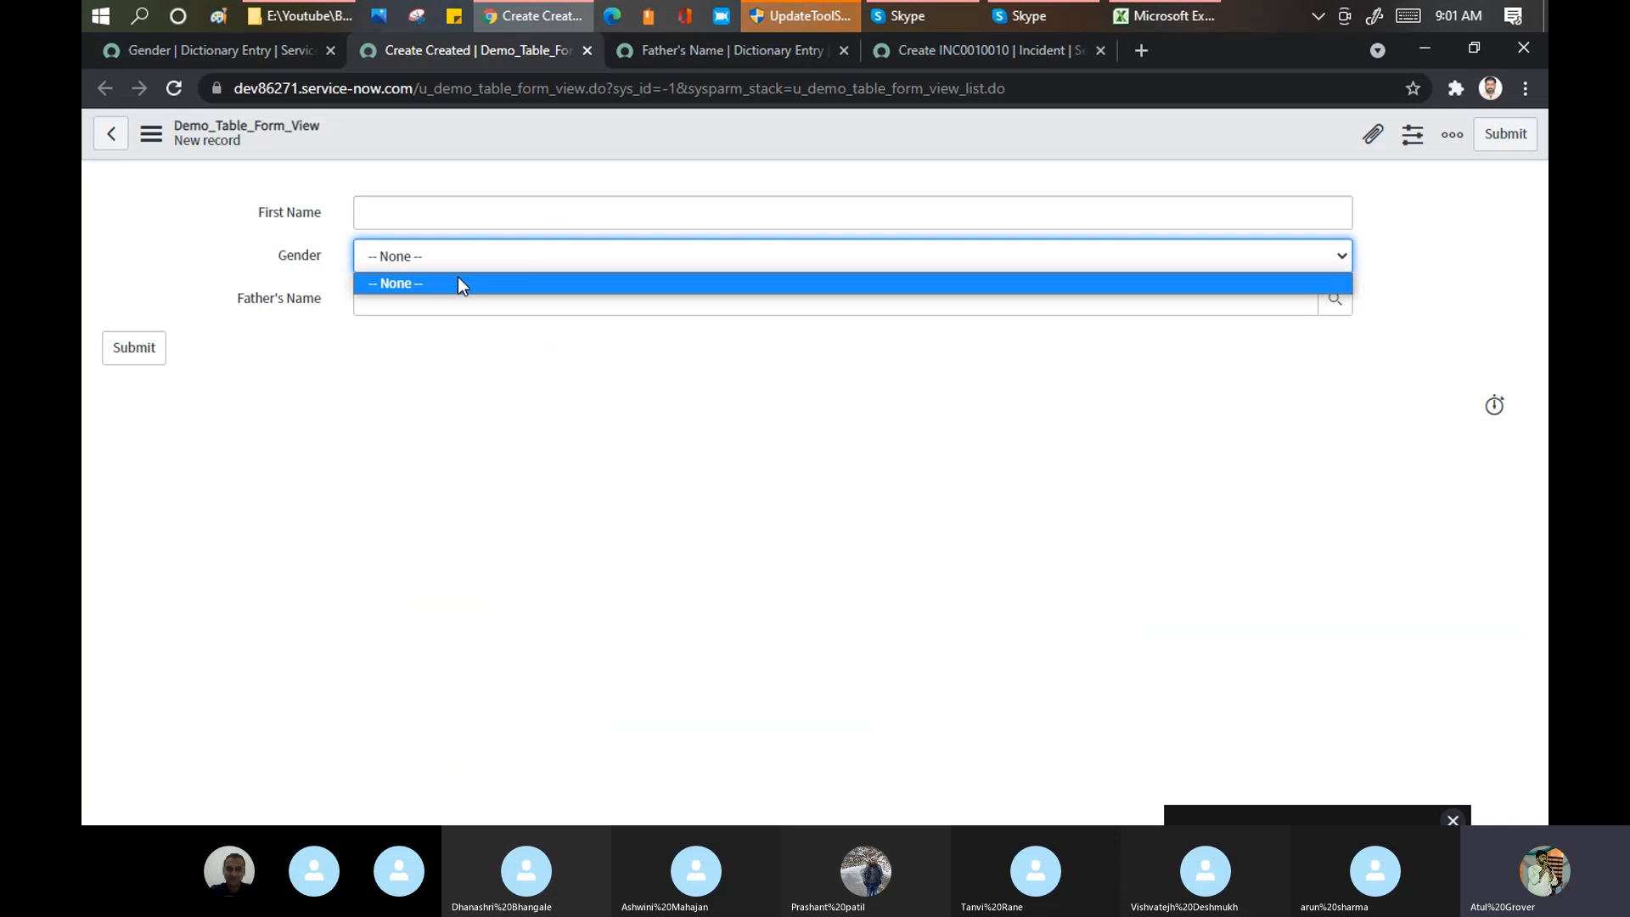
Step: Return to the Gender dictionary entry and start a new record in its Choices related list
click(267, 58)
click(267, 58)
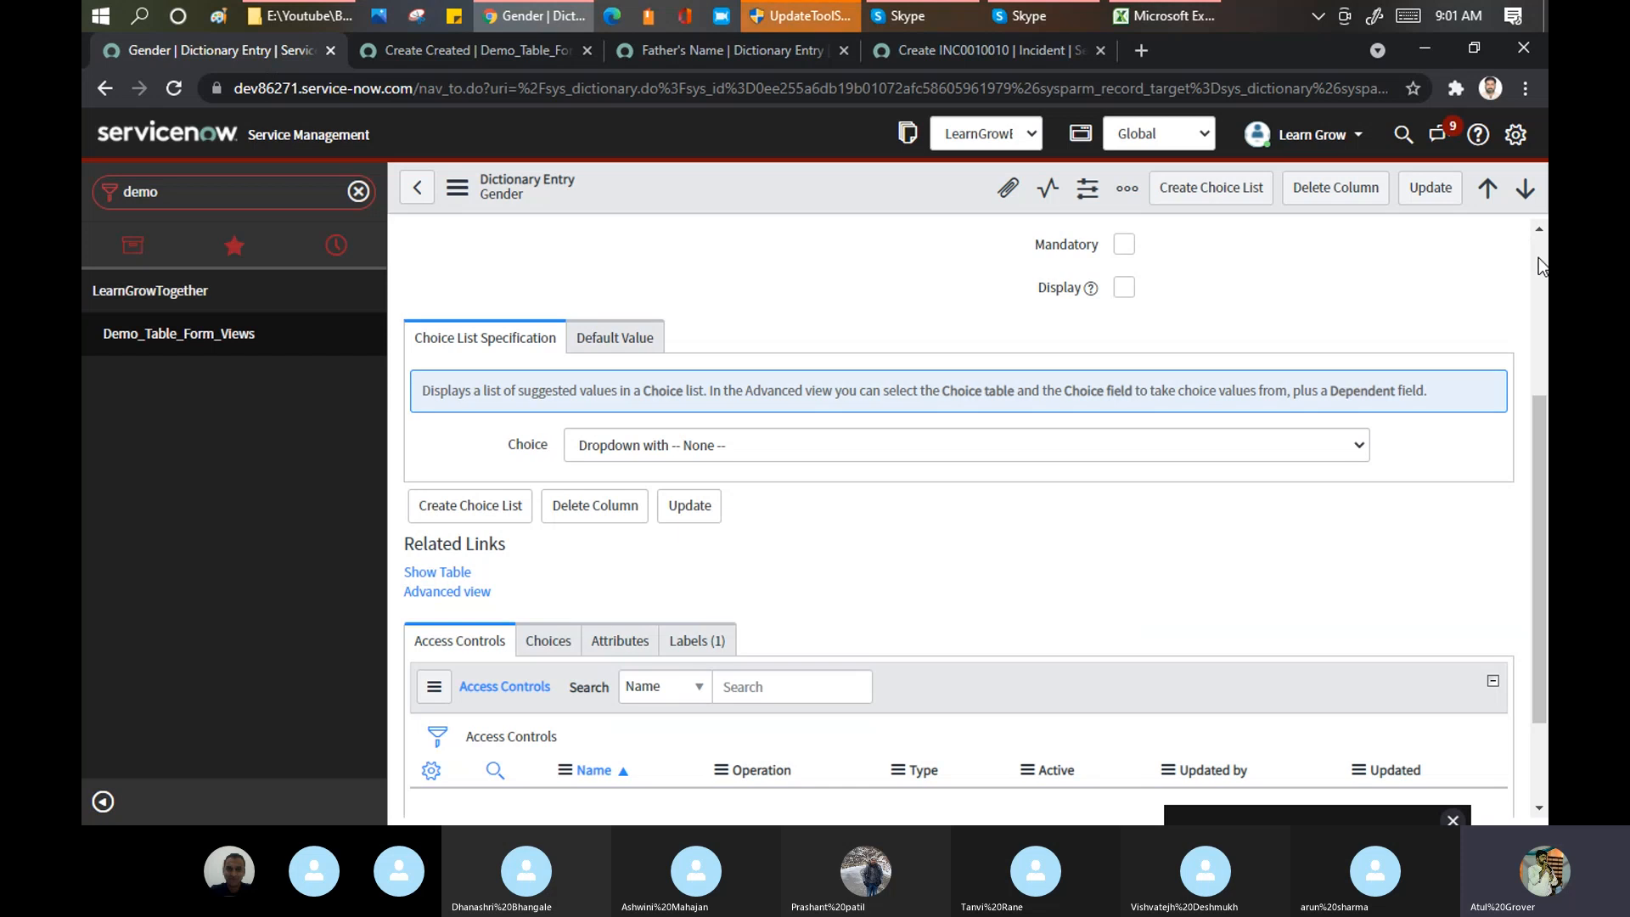
scroll(1538, 257, up, 4)
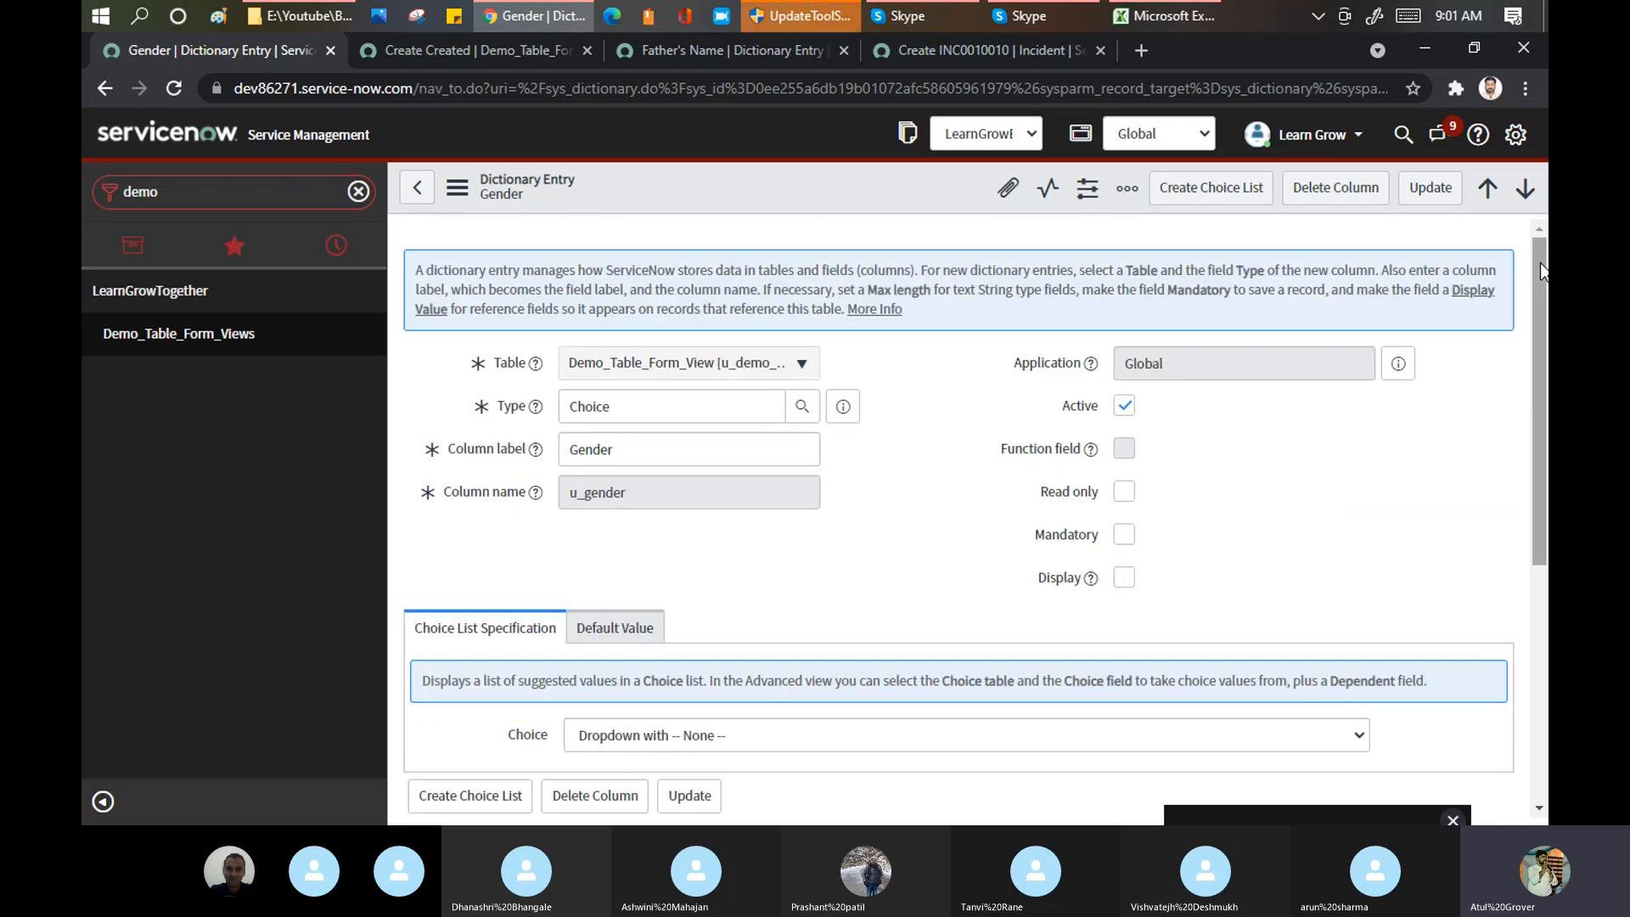
scroll(1540, 264, down, 1)
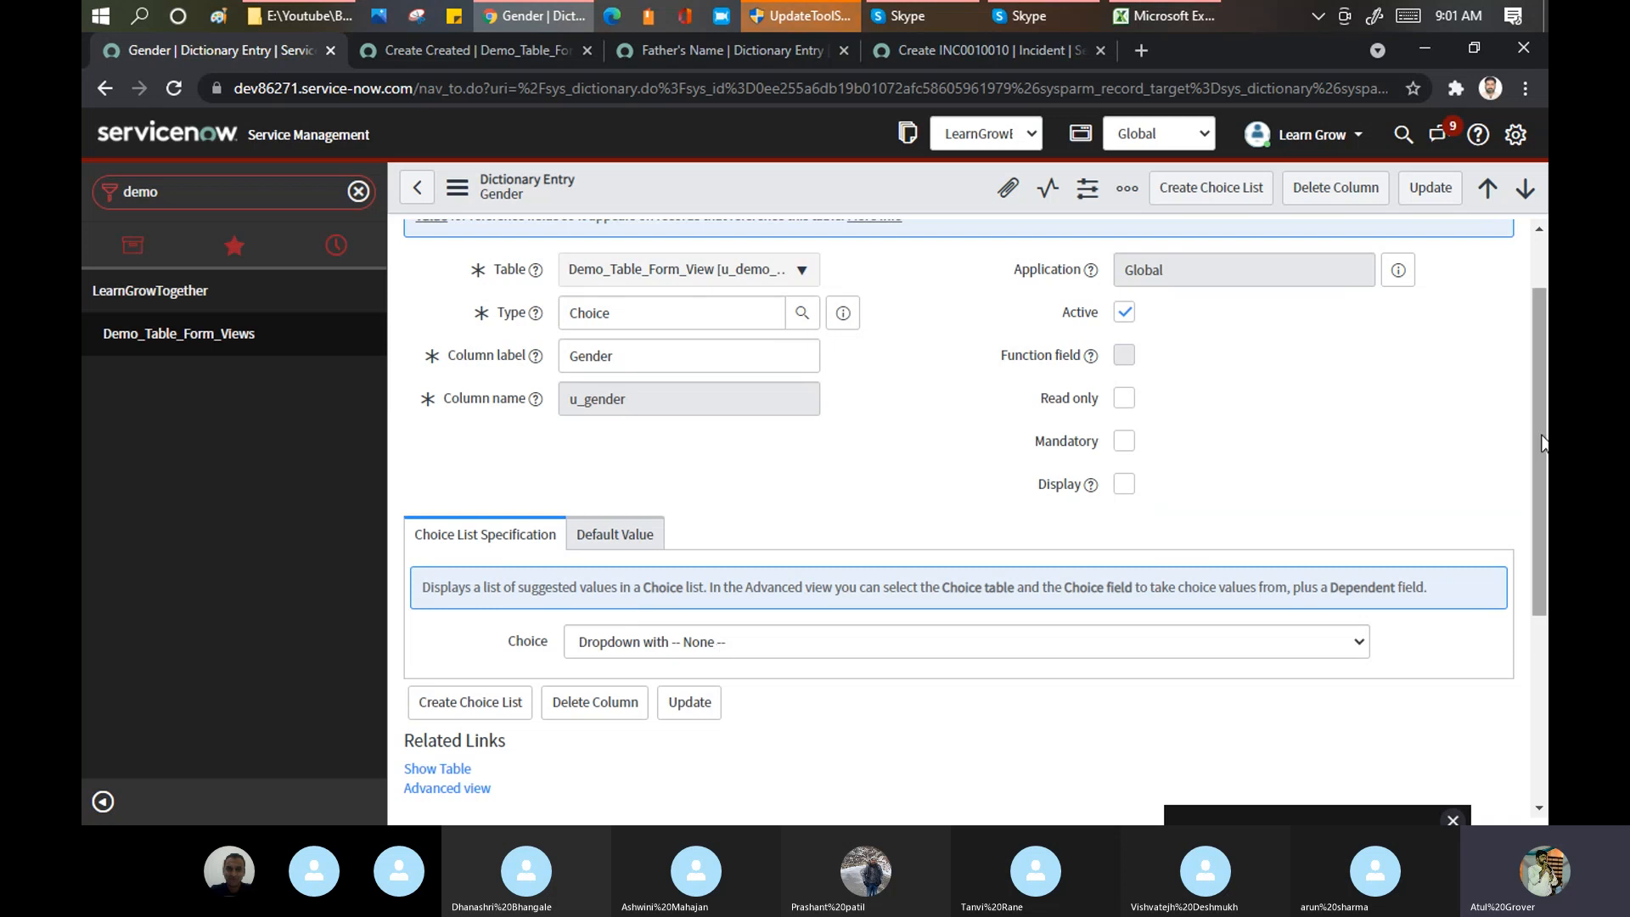
drag(1543, 442, 1540, 609)
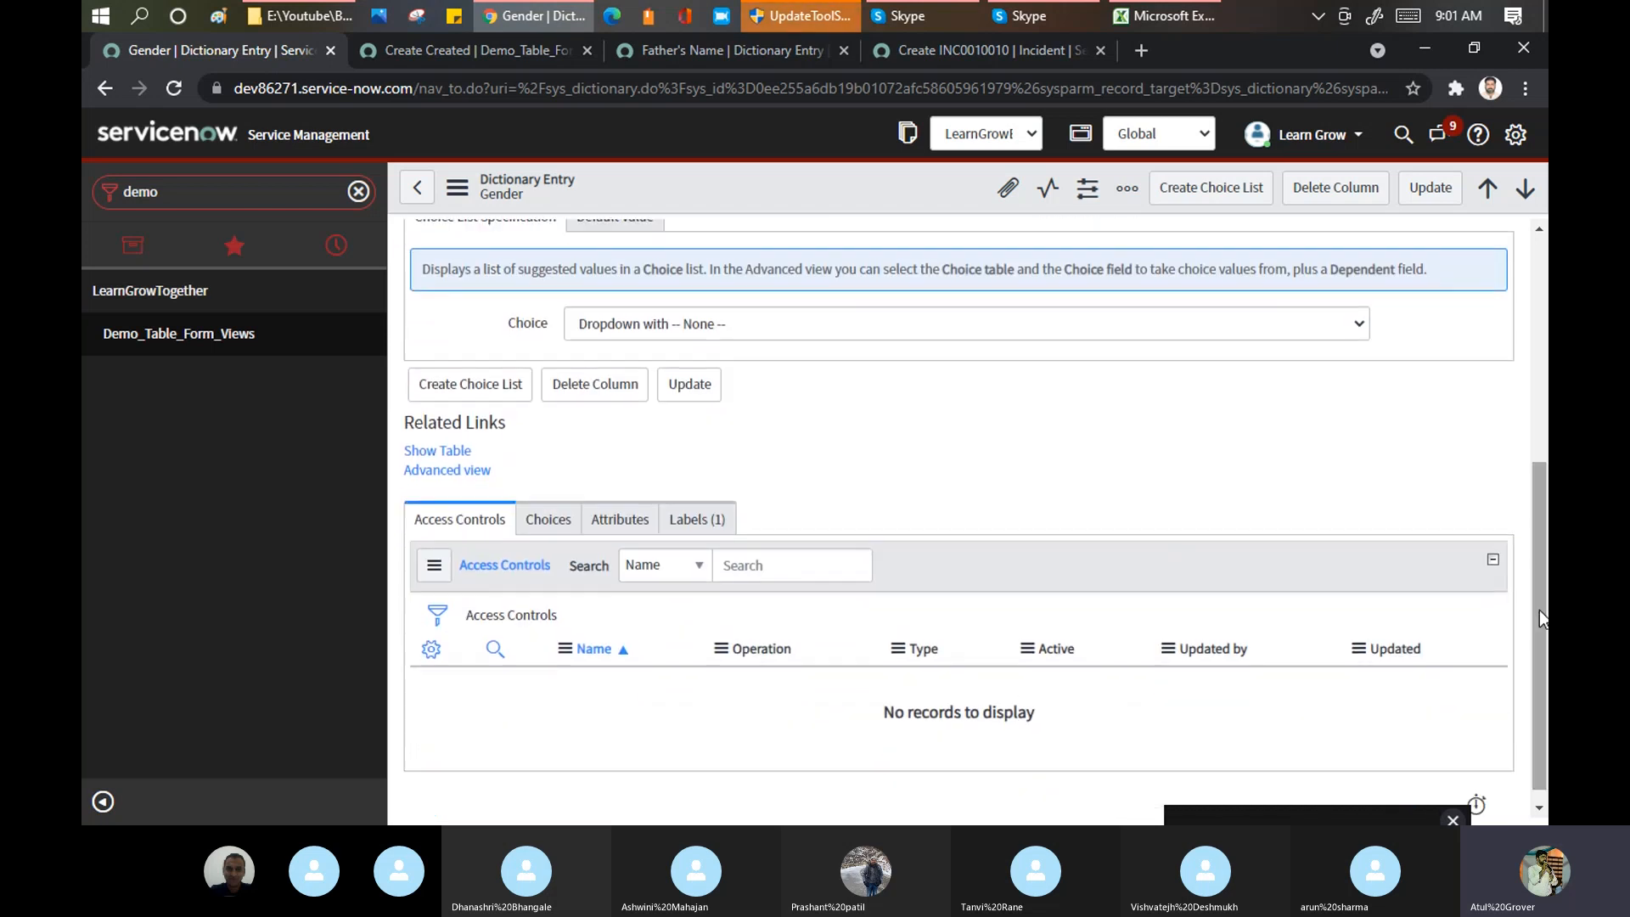
click(548, 526)
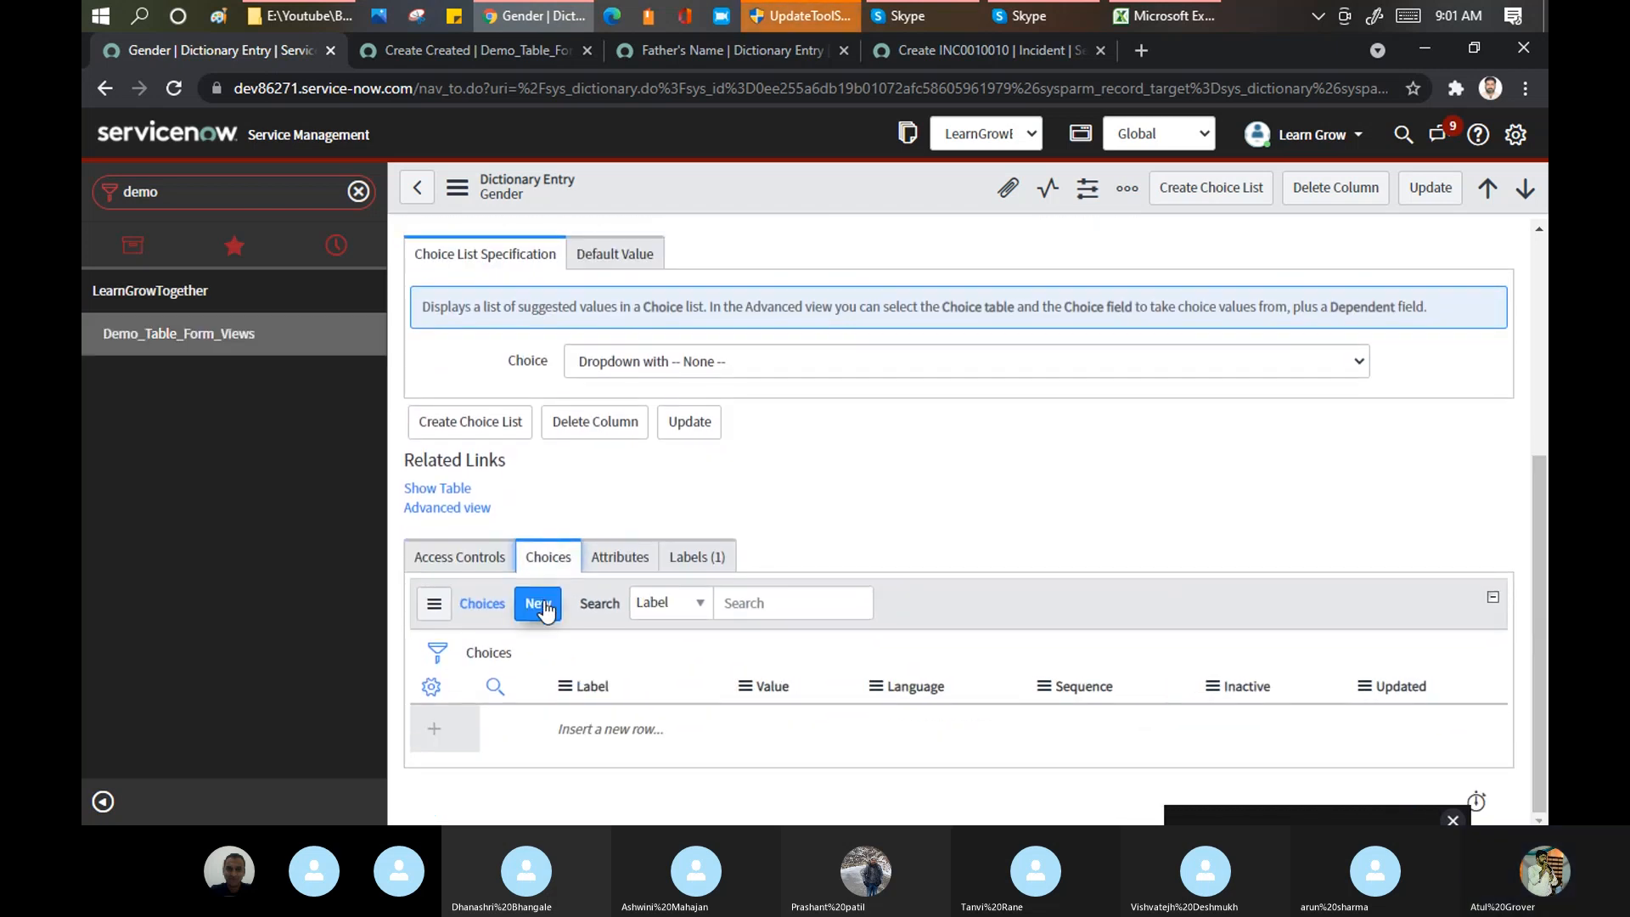
click(544, 606)
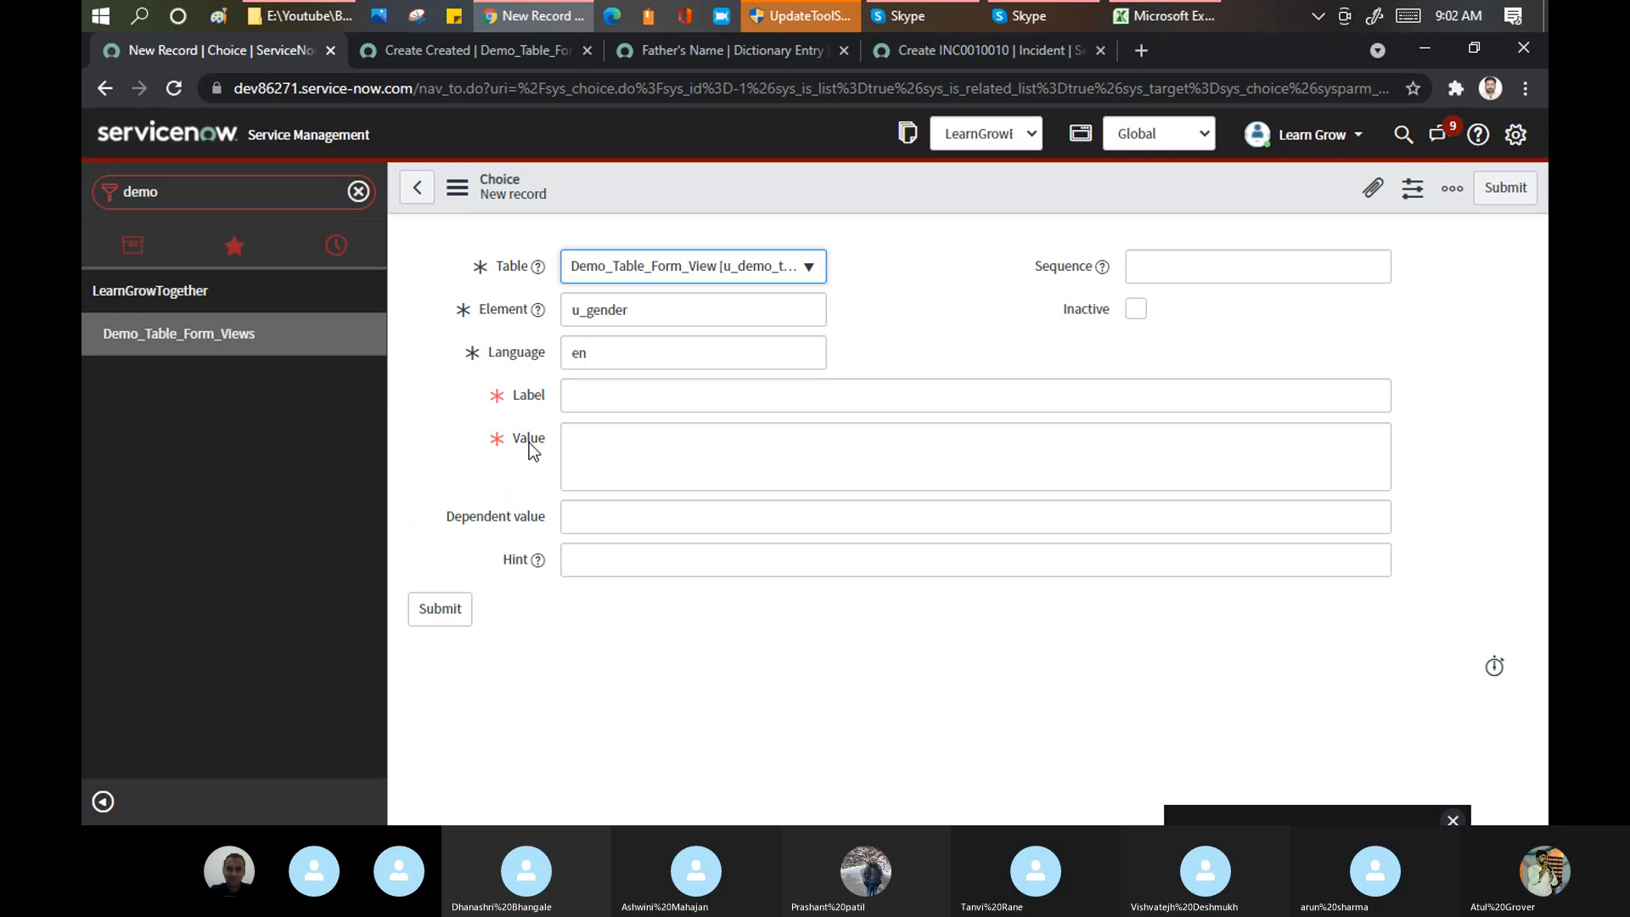
Step: Fill in the Gender choice with label M, value Male and sequence 1, and submit it
click(641, 406)
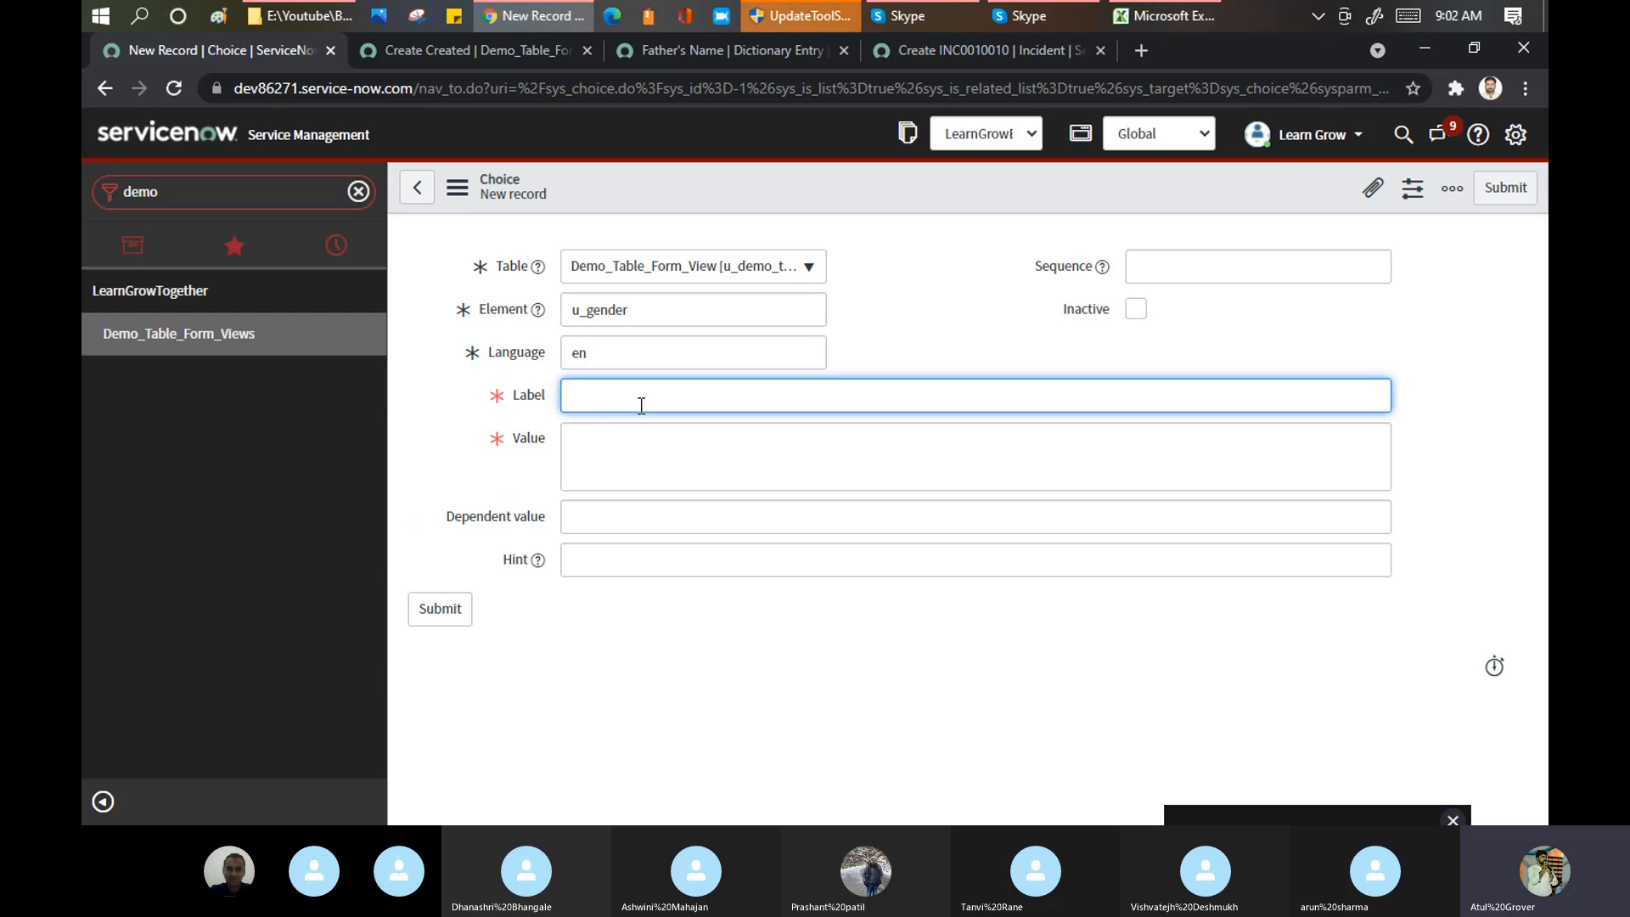
text(M)
click(619, 447)
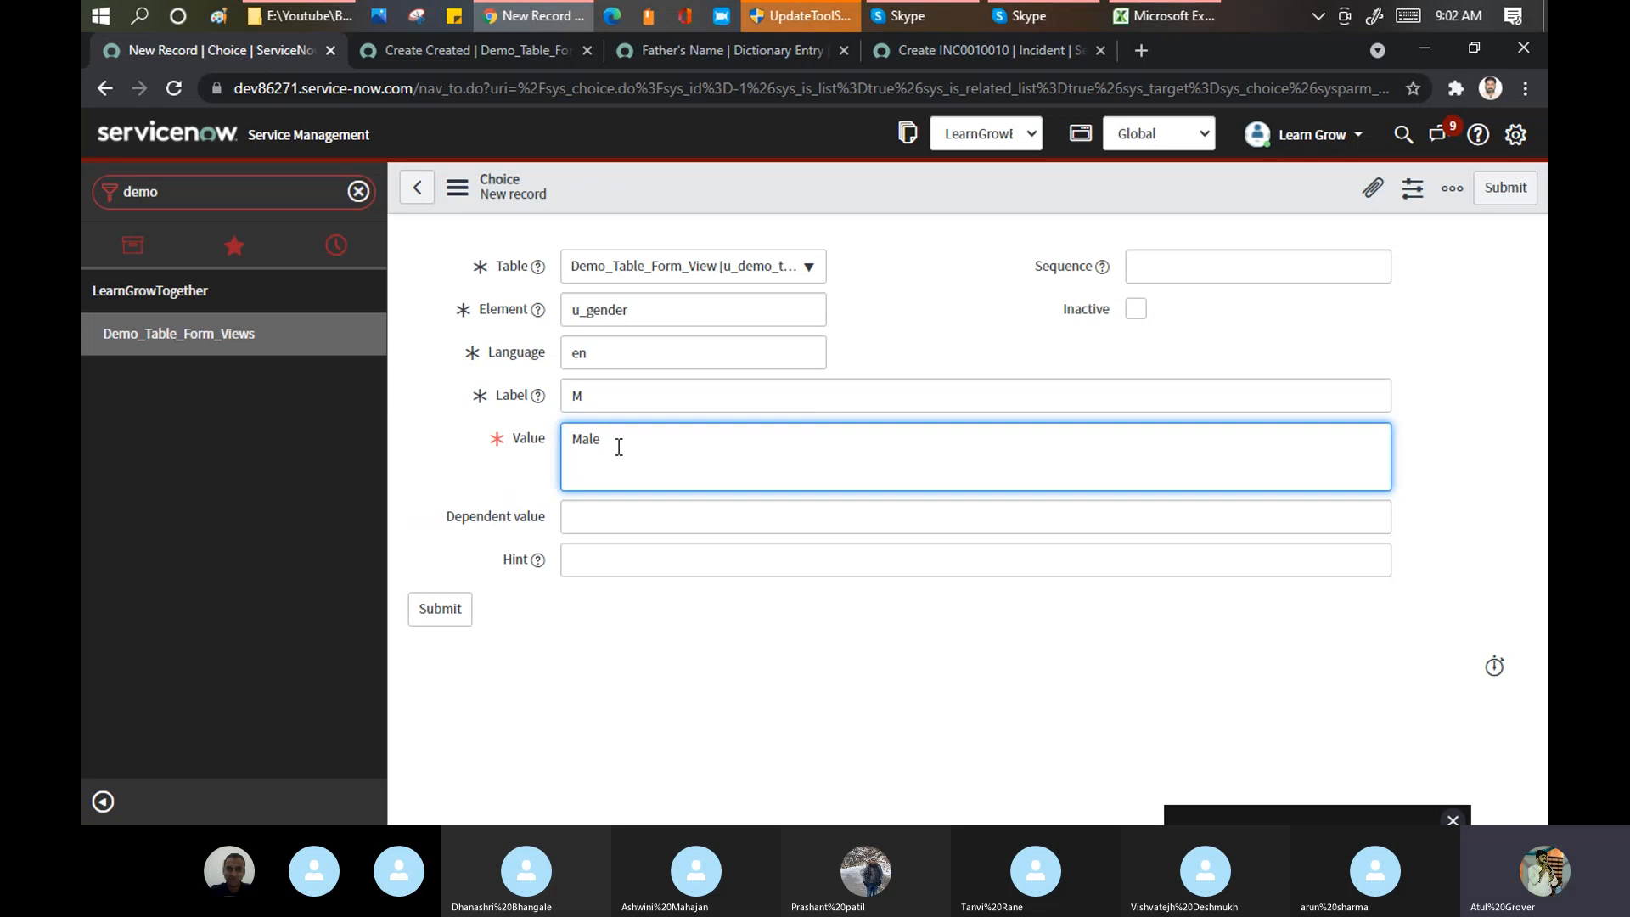
click(1241, 272)
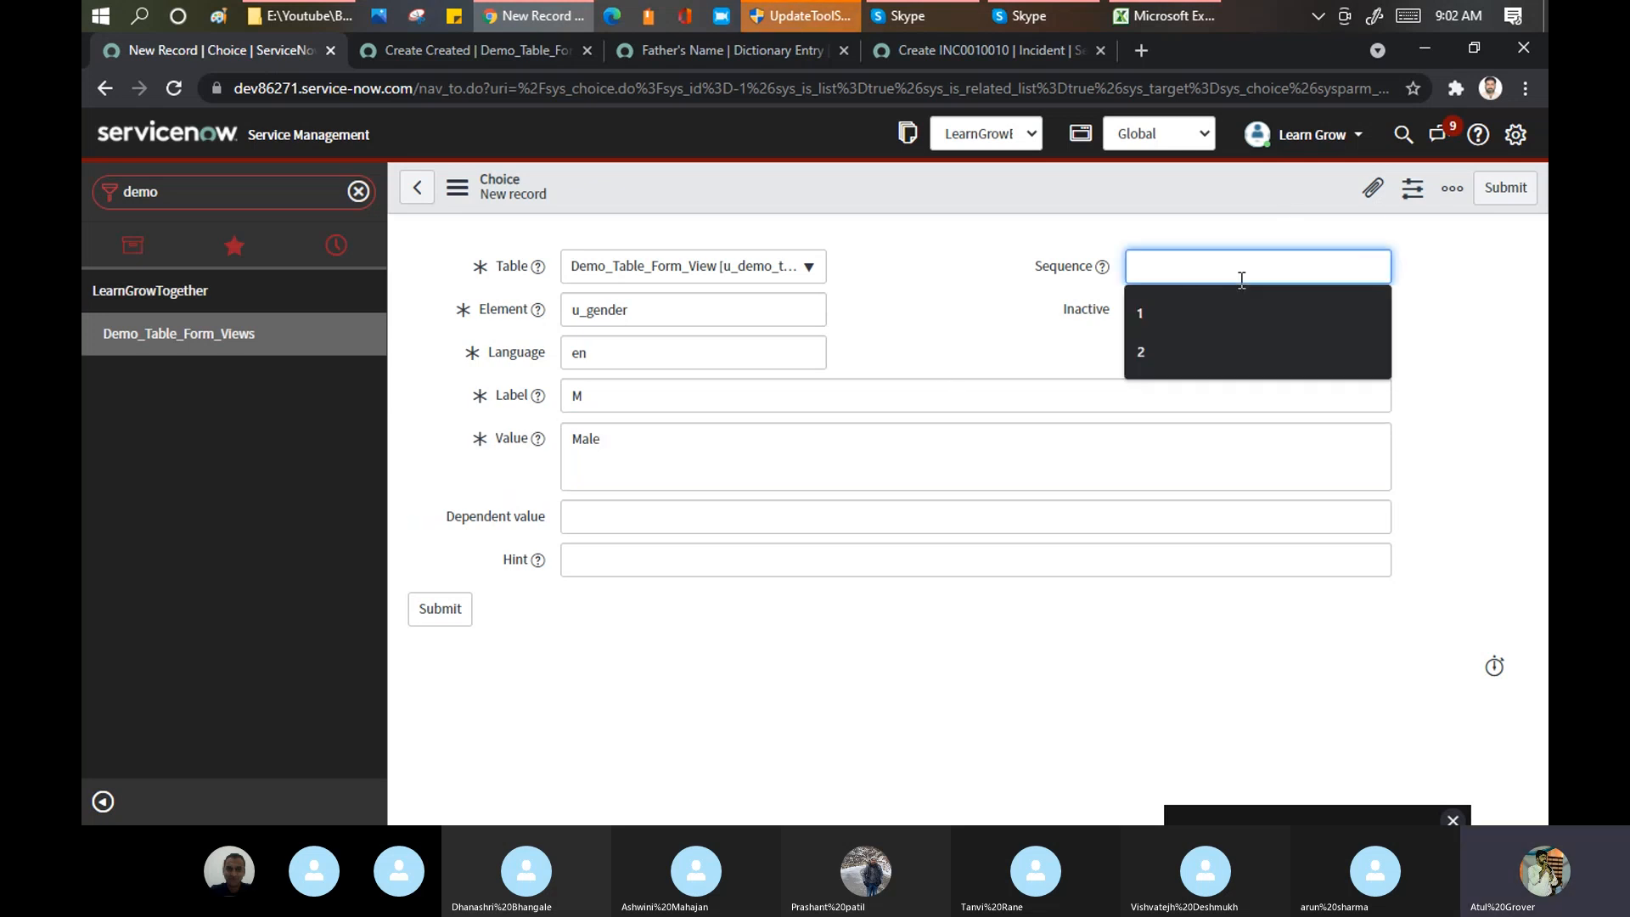
text(1)
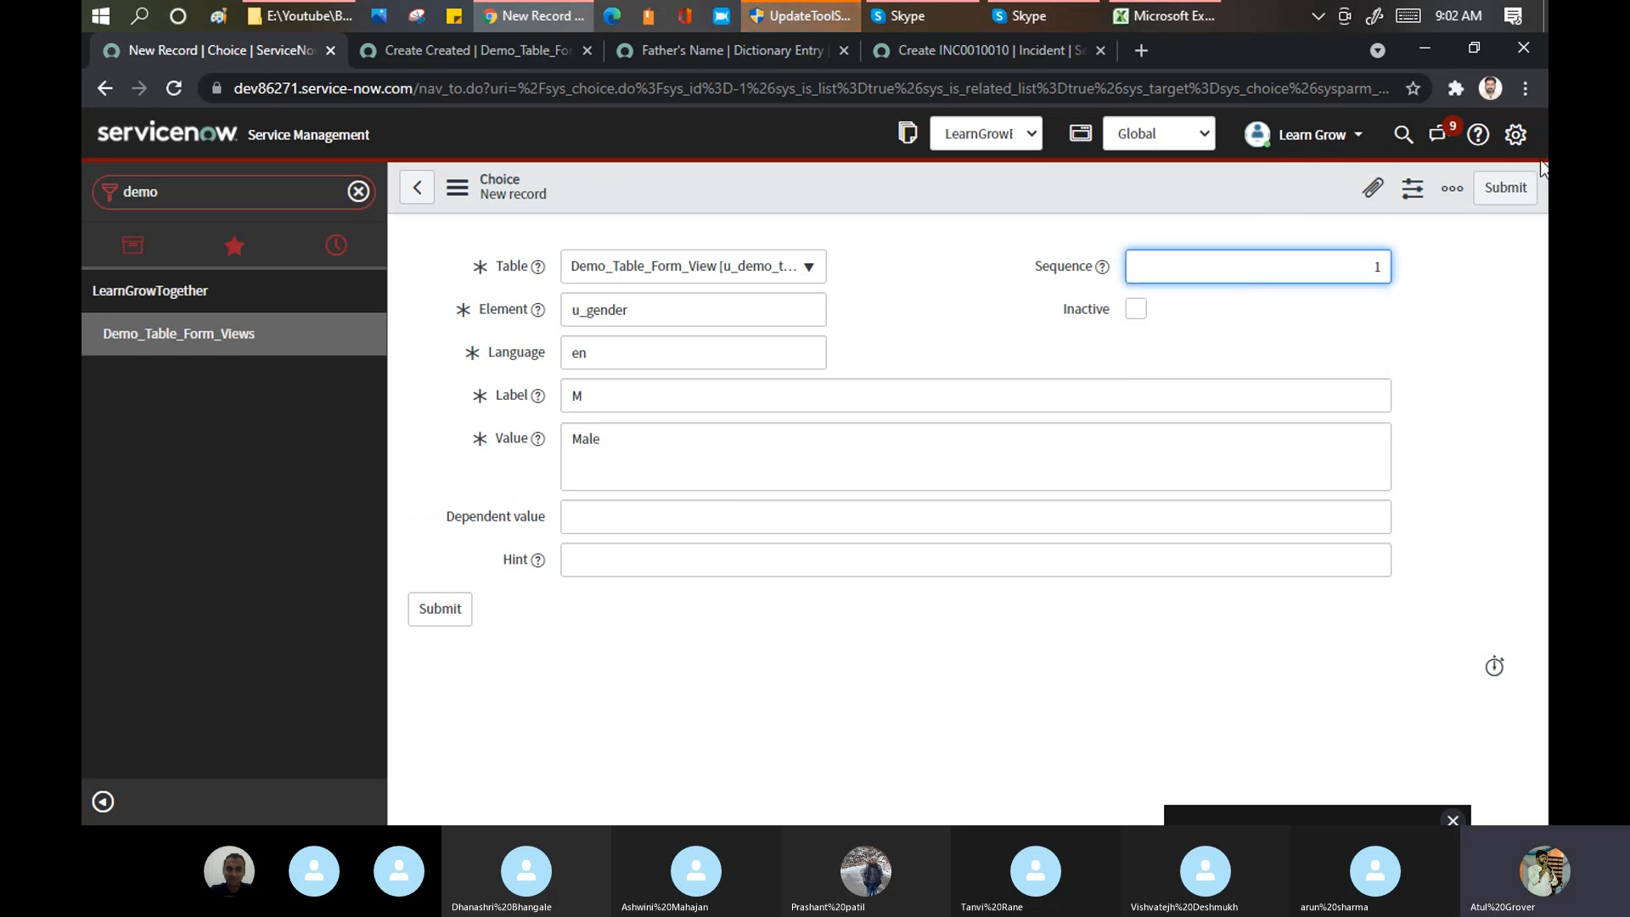
click(1503, 191)
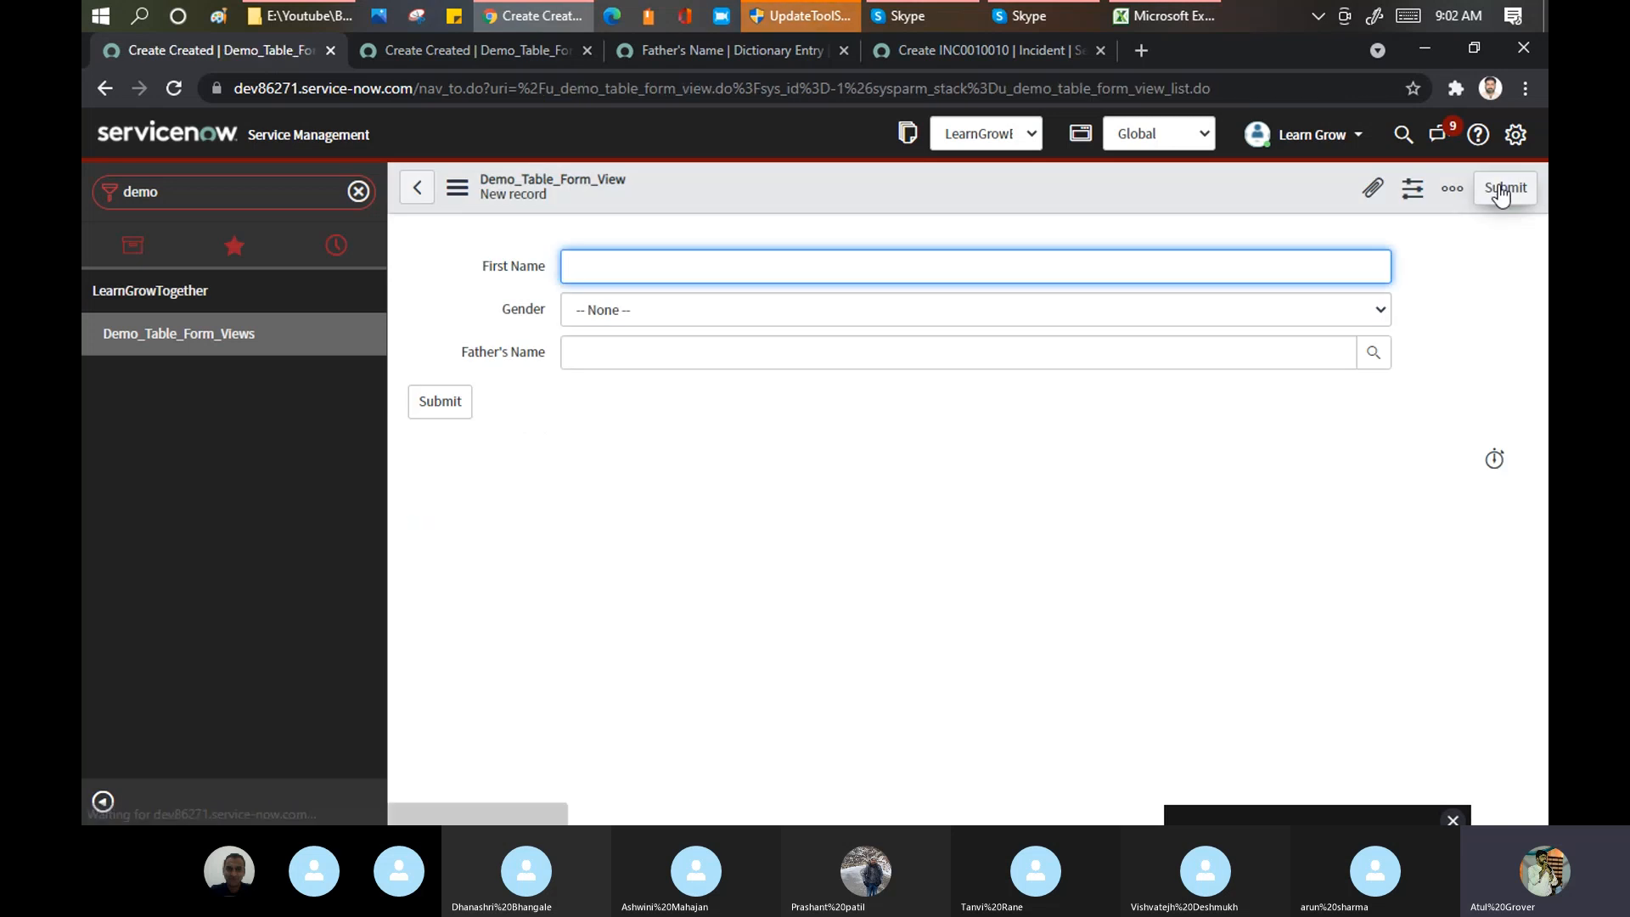
Step: Check the Gender choices on the new record form and open another blank Demo_Table_Form_View form in a new tab
right_click(720, 196)
click(608, 322)
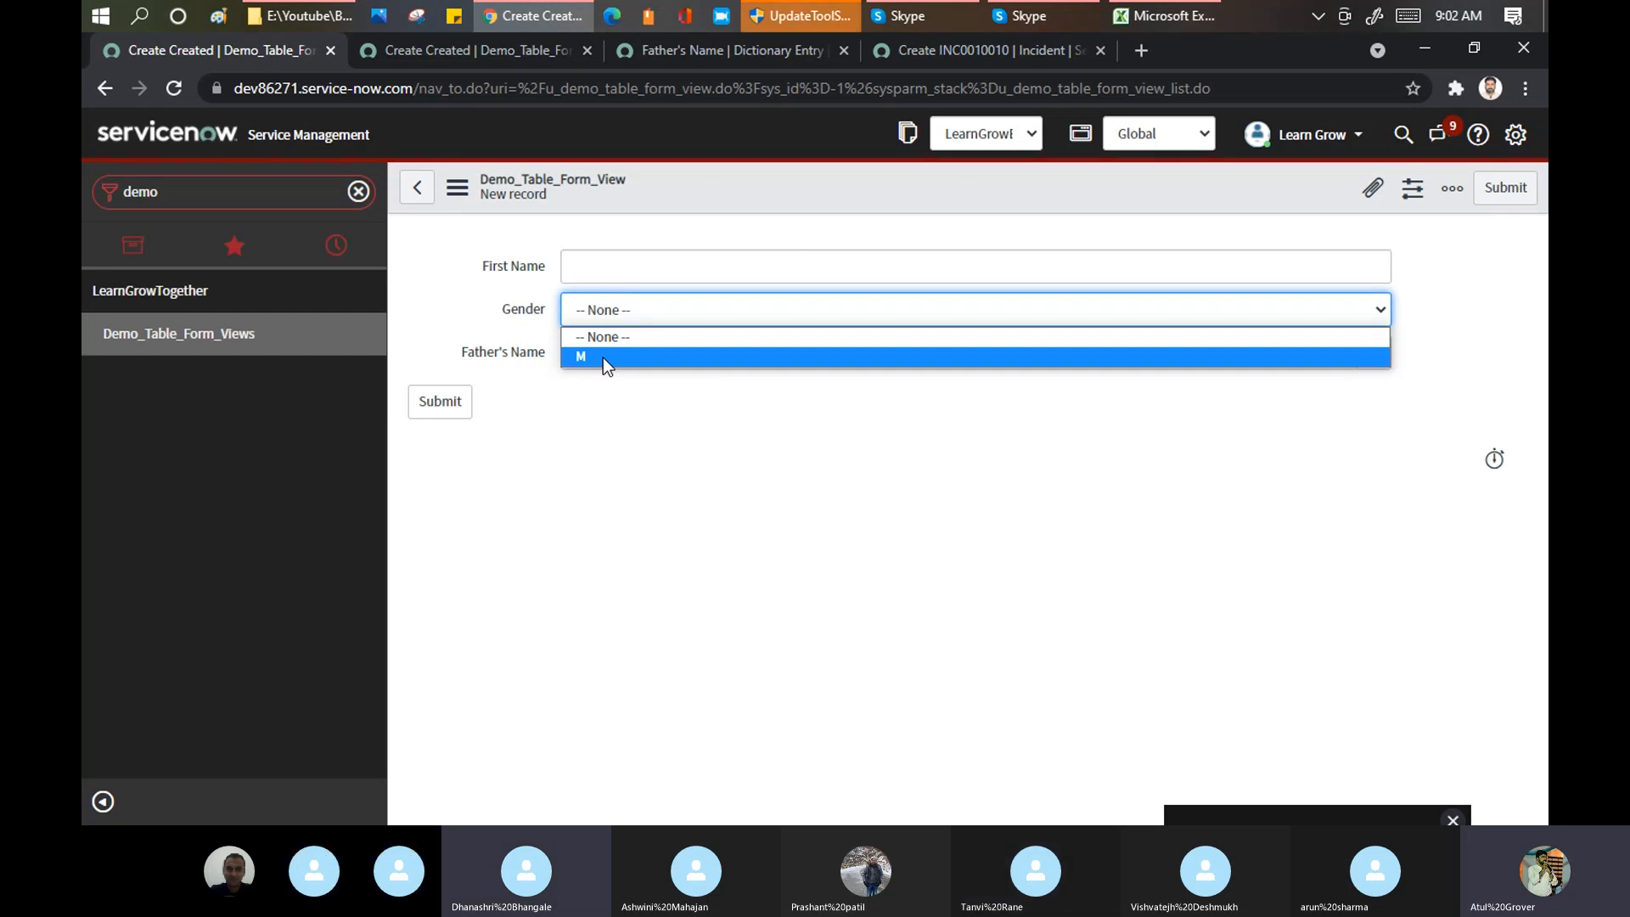
ctrl+click(179, 339)
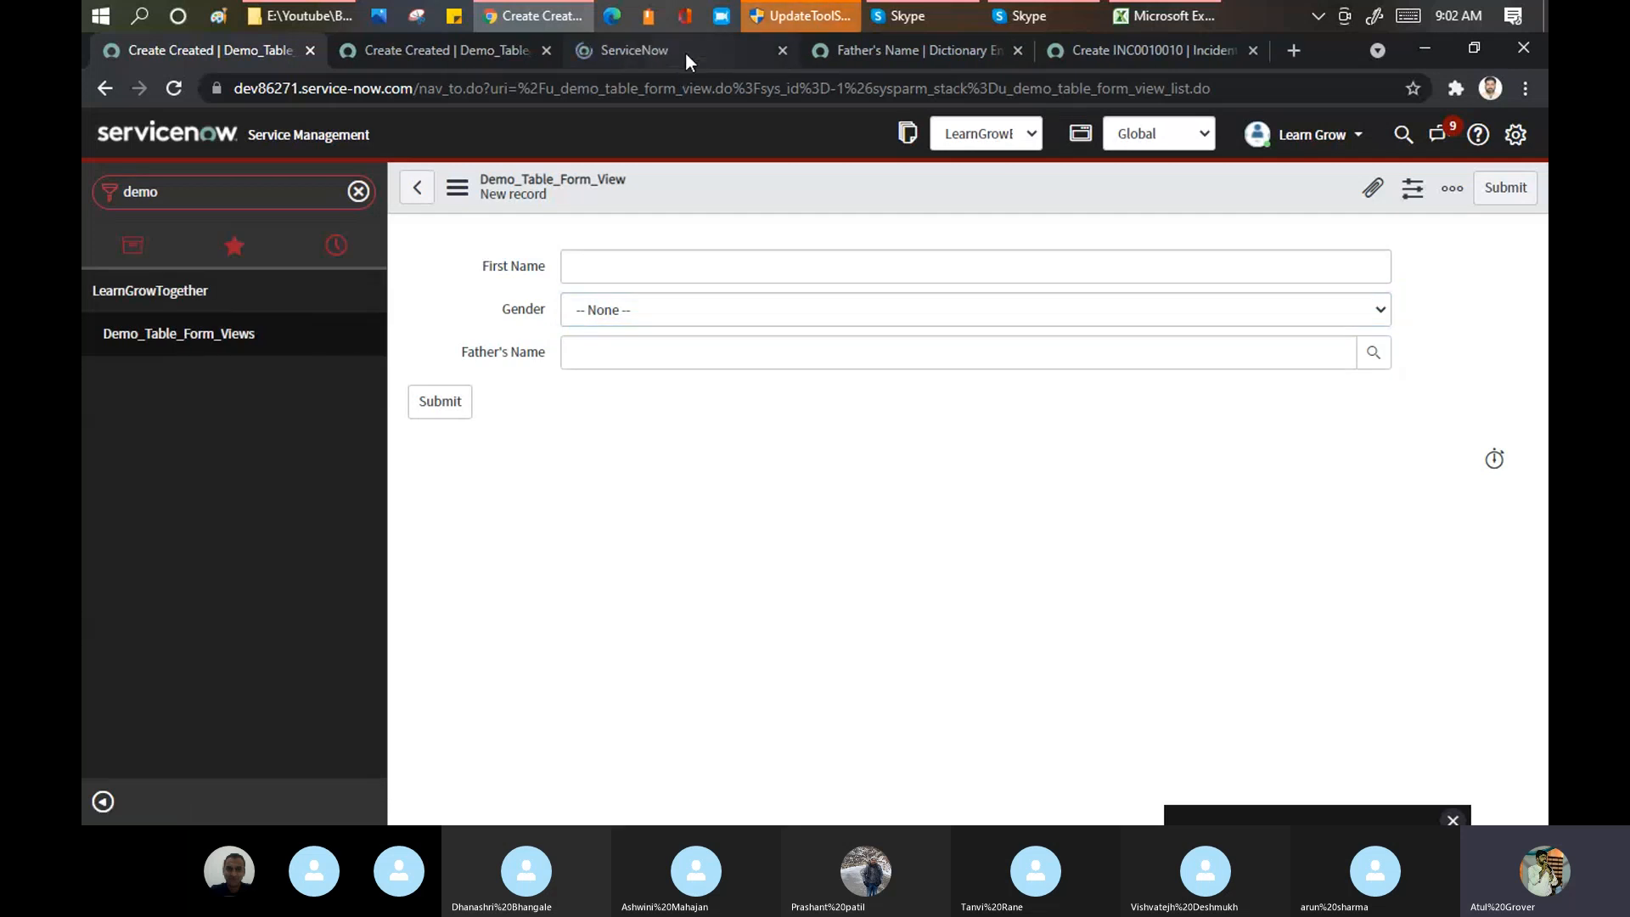
click(685, 53)
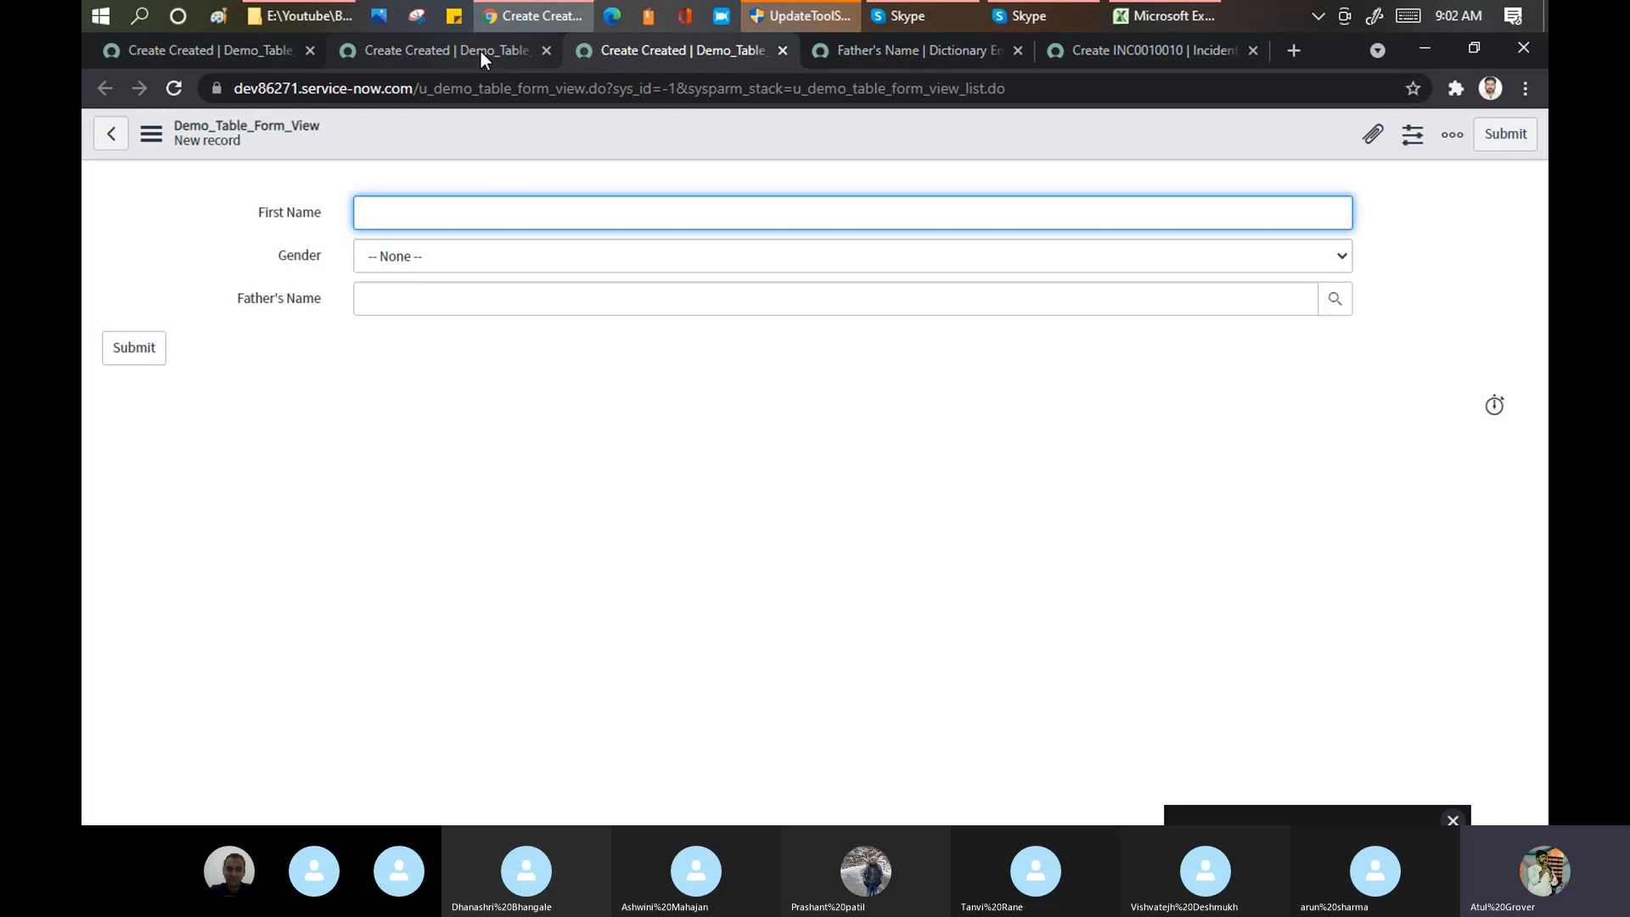
Step: Open the Demo_Table_Form_View table configuration from the blank record form
right_click(517, 121)
mouse_move(638, 176)
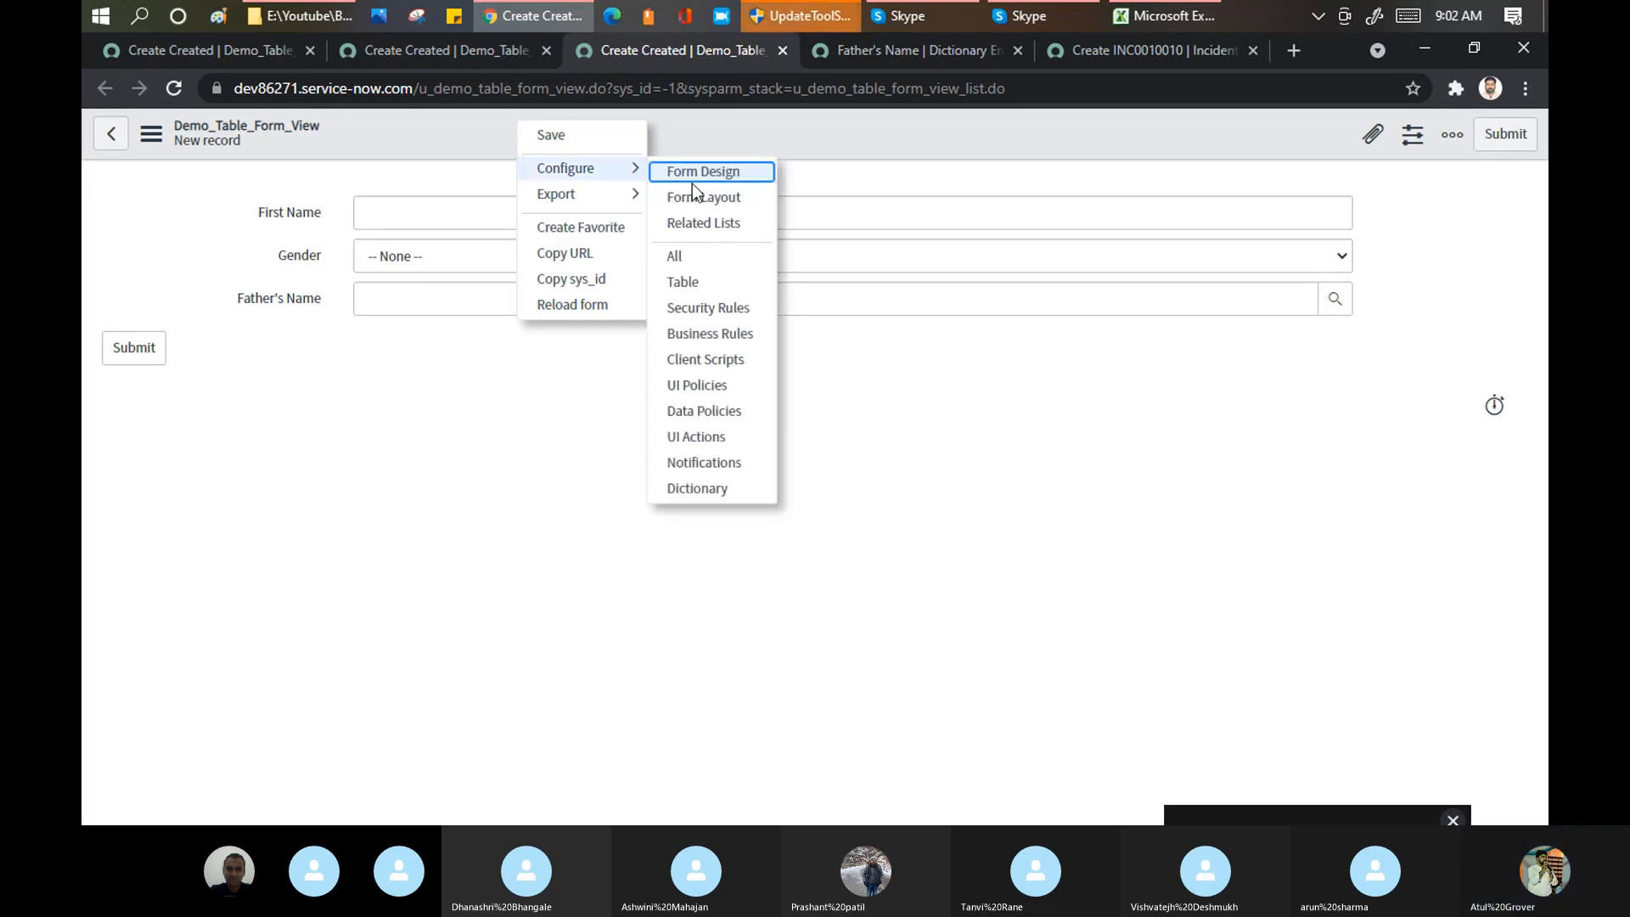
click(683, 281)
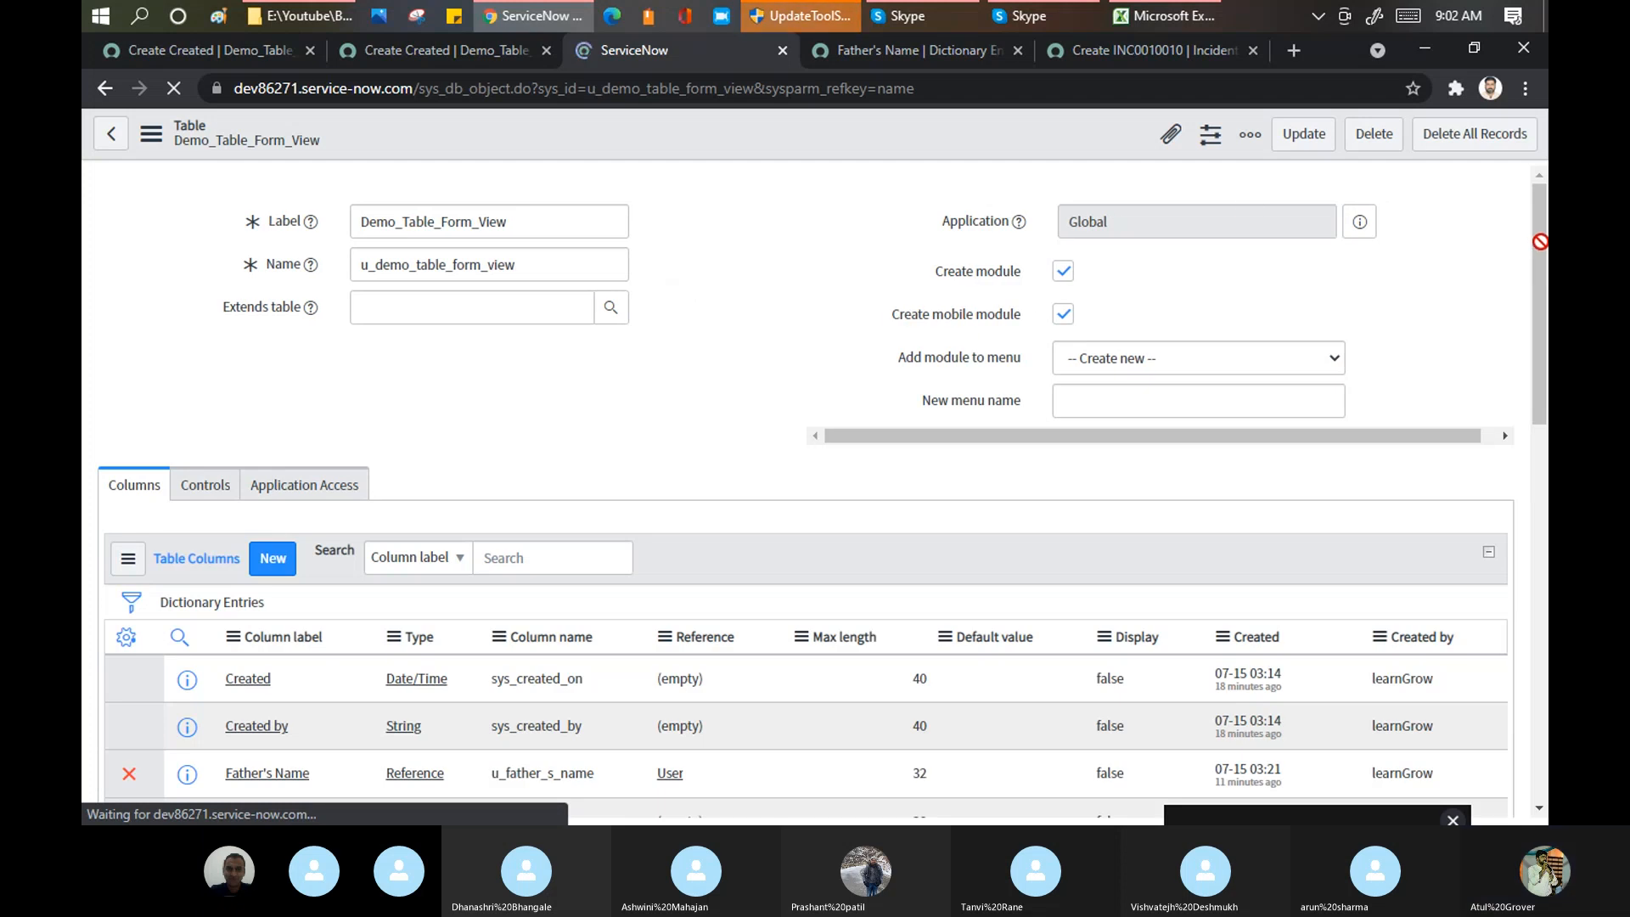
Step: Open the Gender column's dictionary entry to view its choices and check the Gender options on both blank record forms
scroll(718, 411, down, 5)
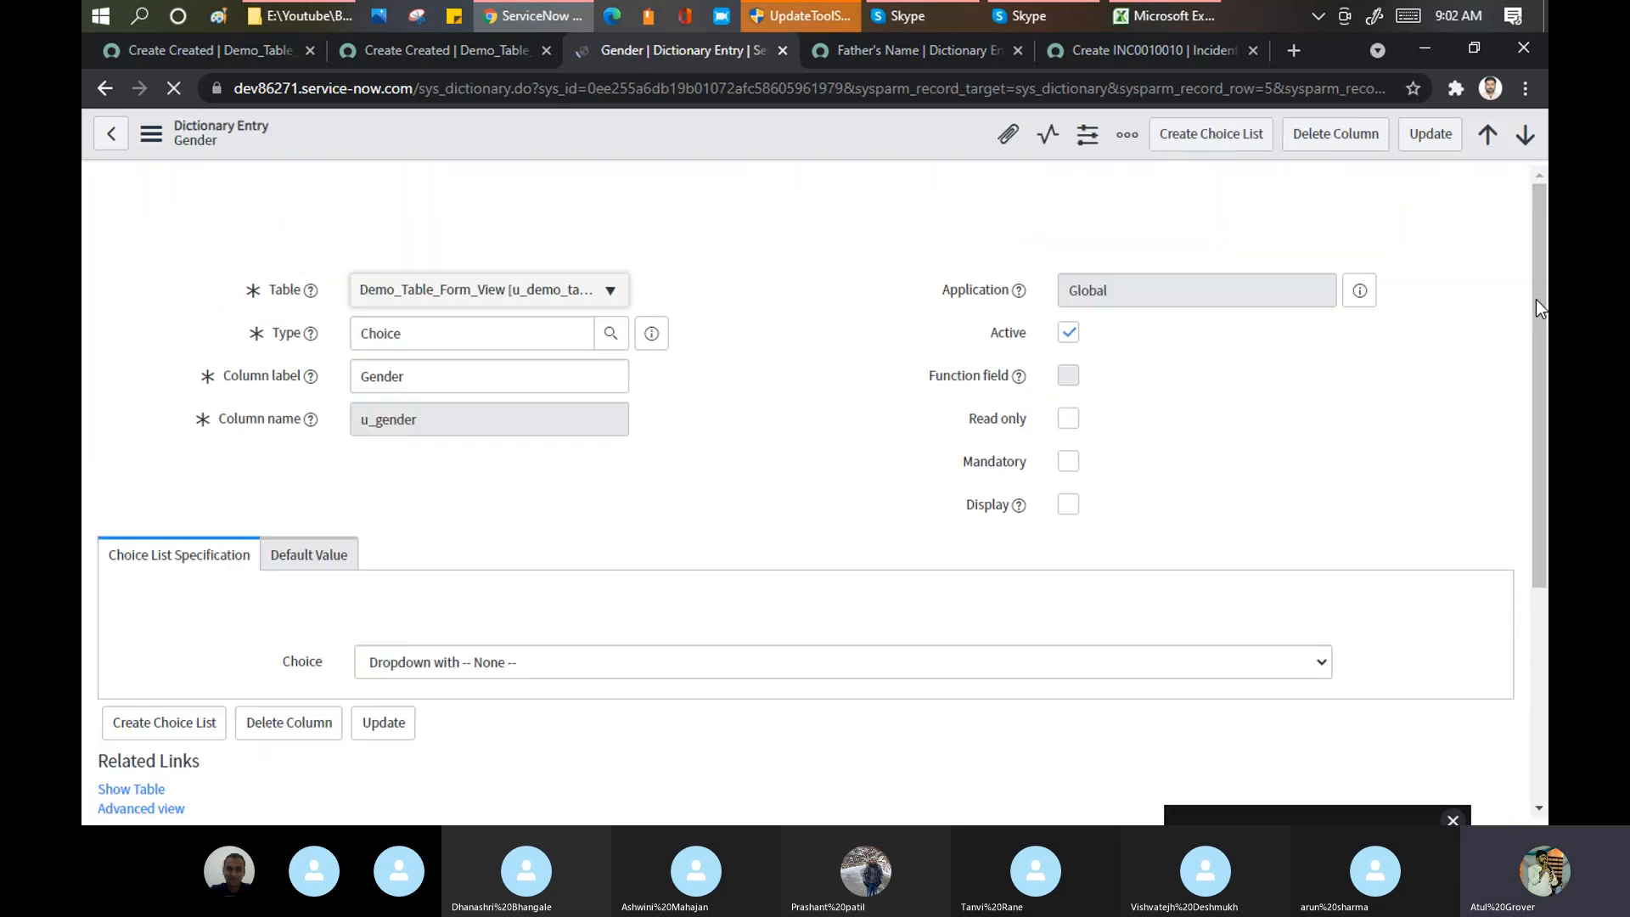
scroll(1540, 302, down, 5)
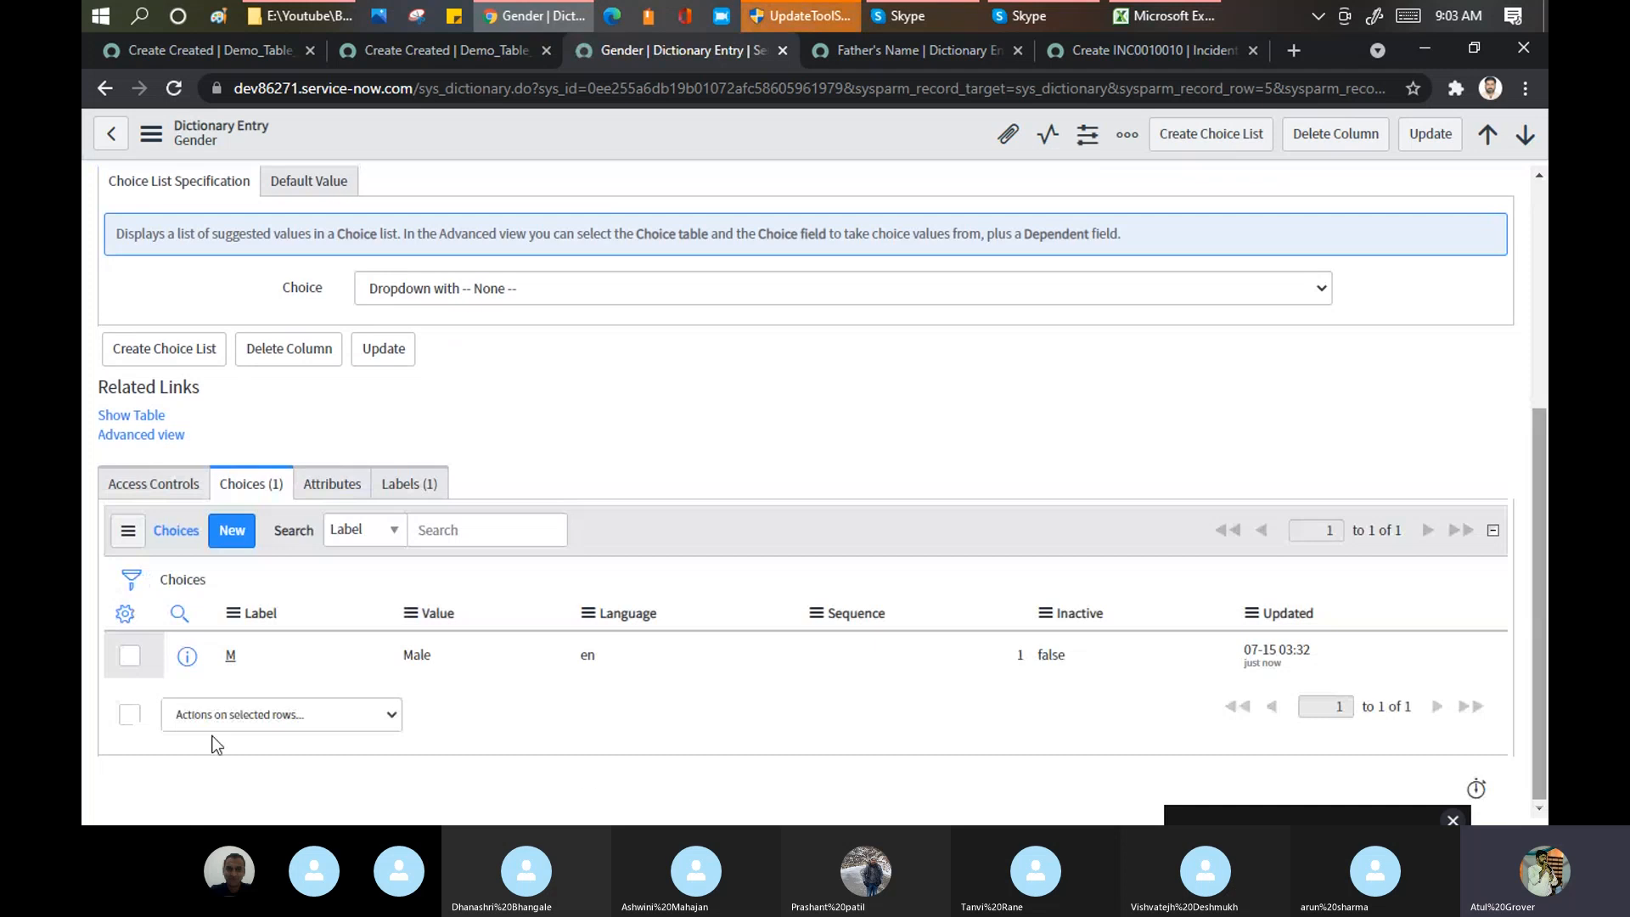
click(435, 51)
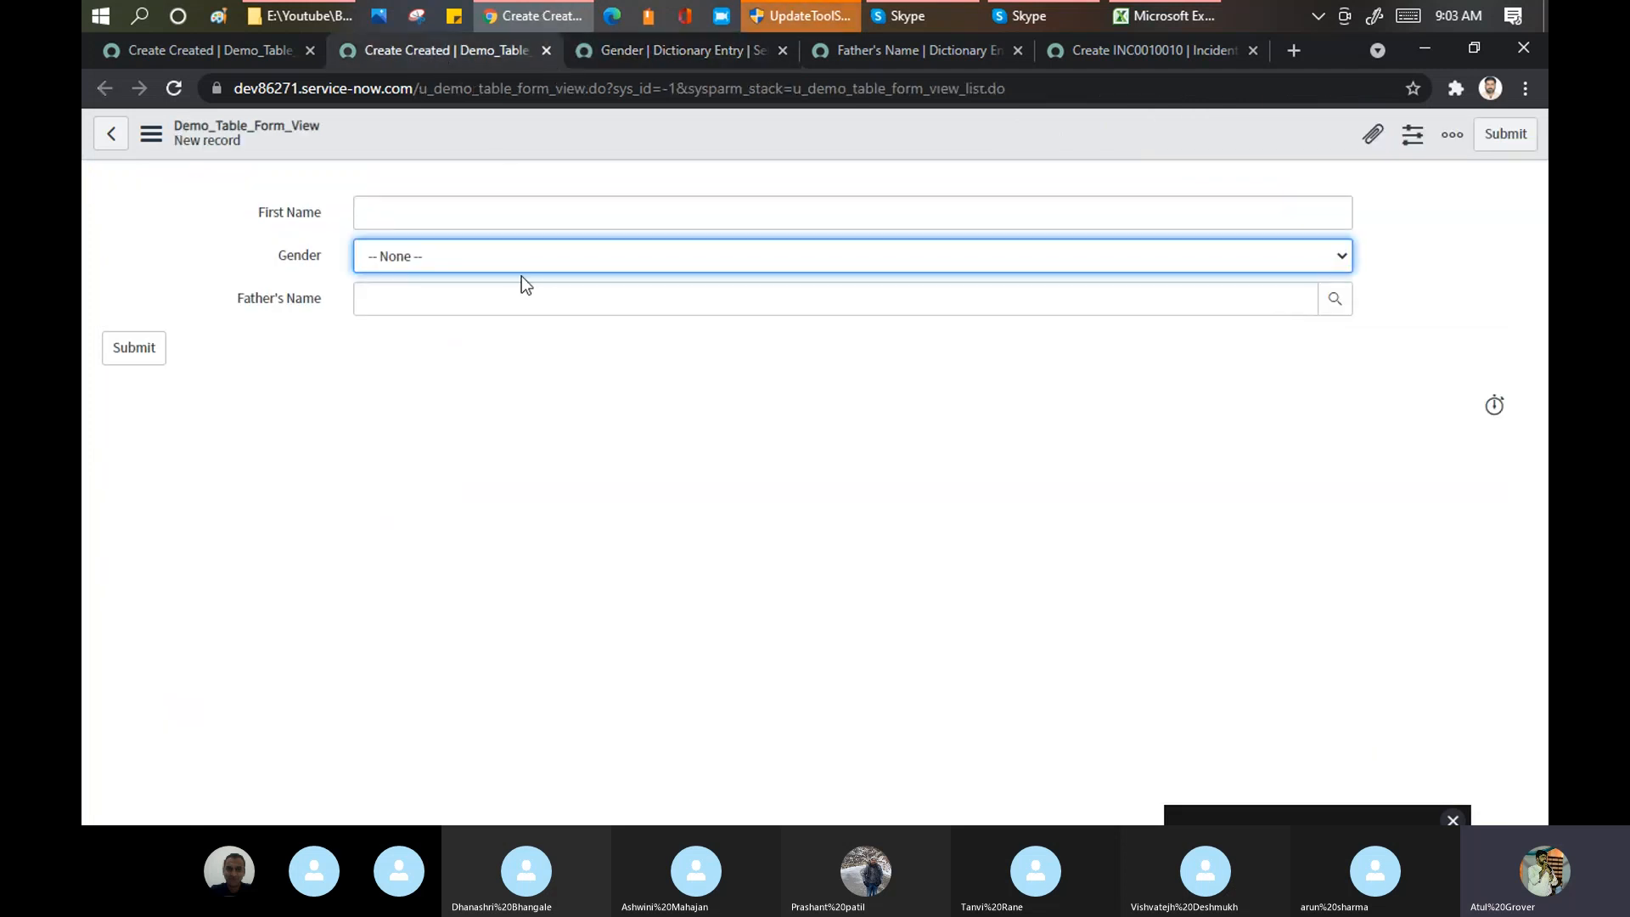
click(506, 255)
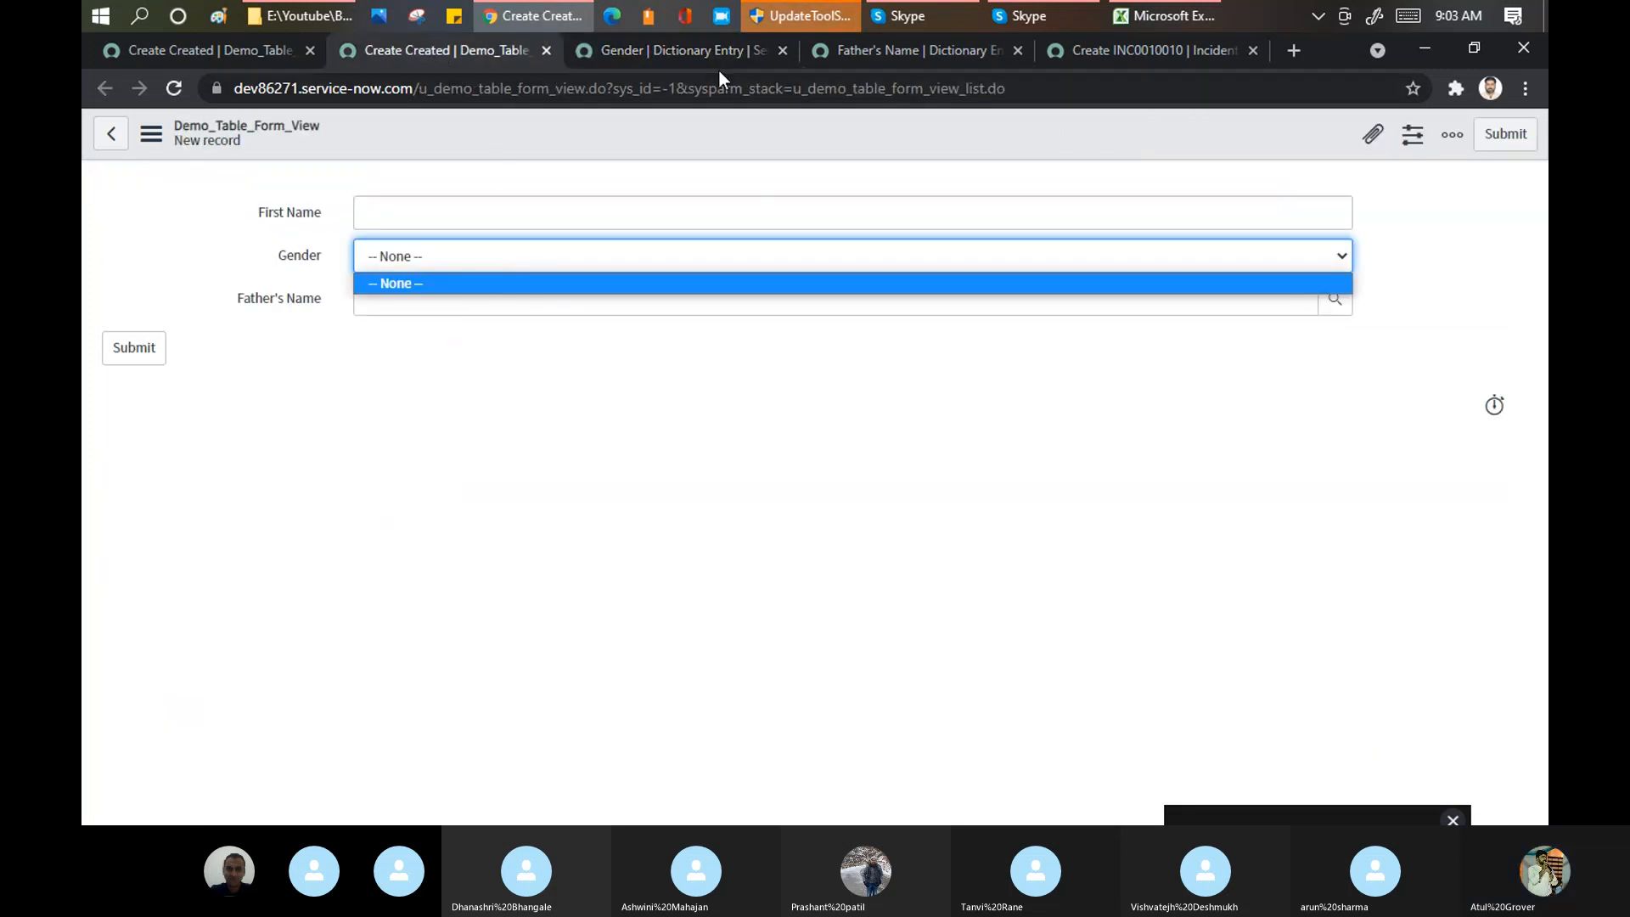
click(201, 51)
click(664, 309)
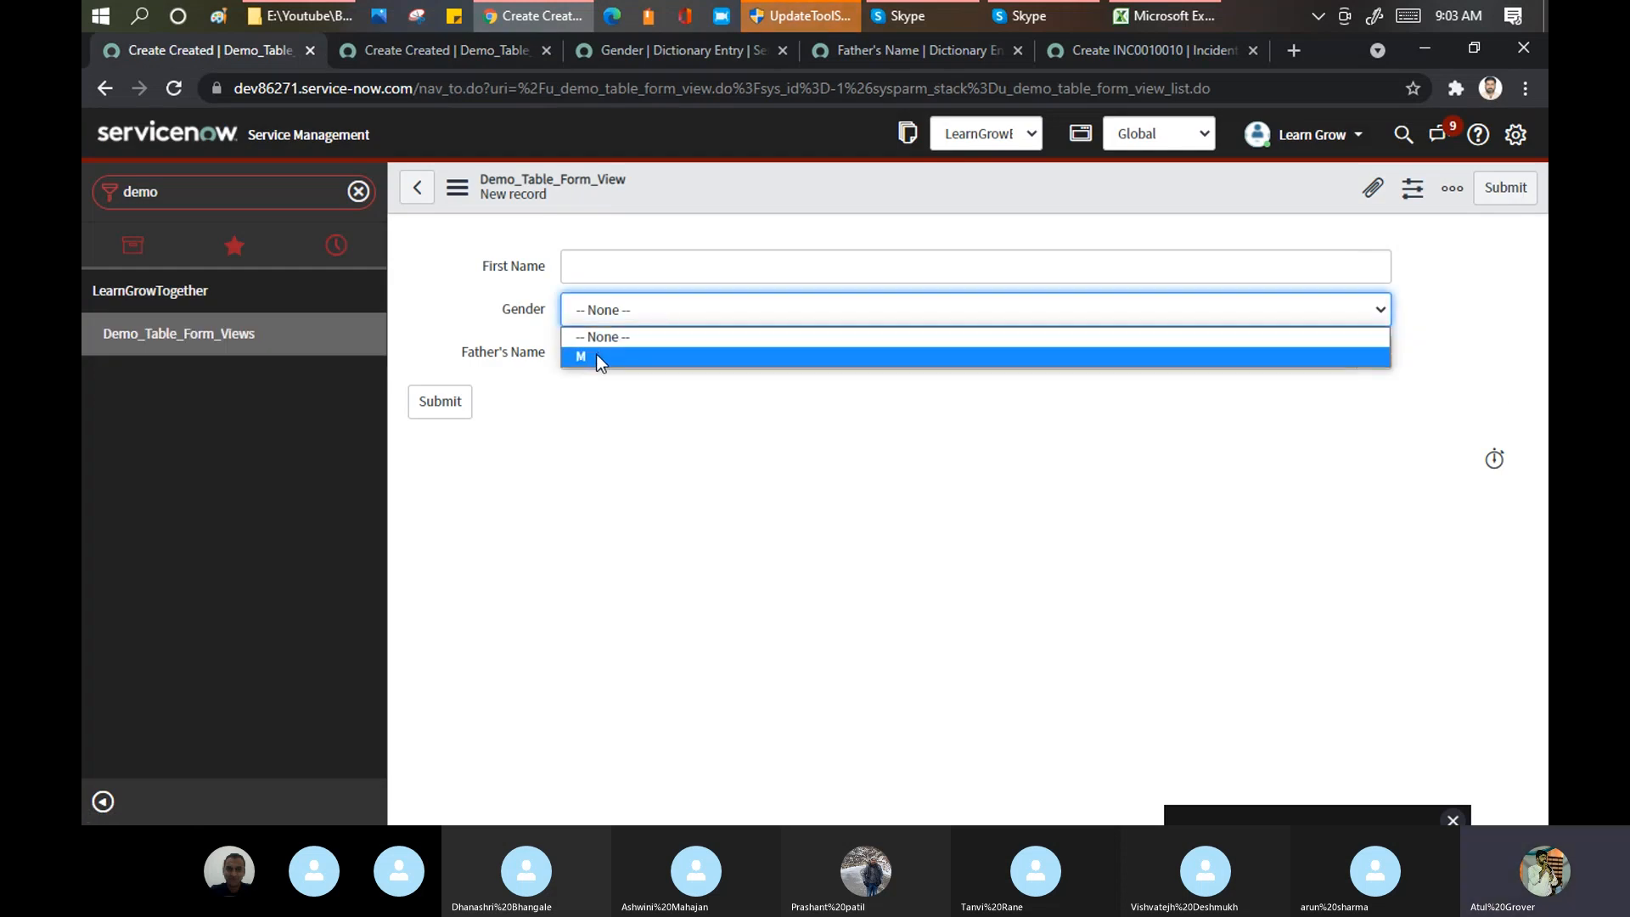
Step: Open the M choice from the Gender dictionary entry and change its label to Male
click(929, 47)
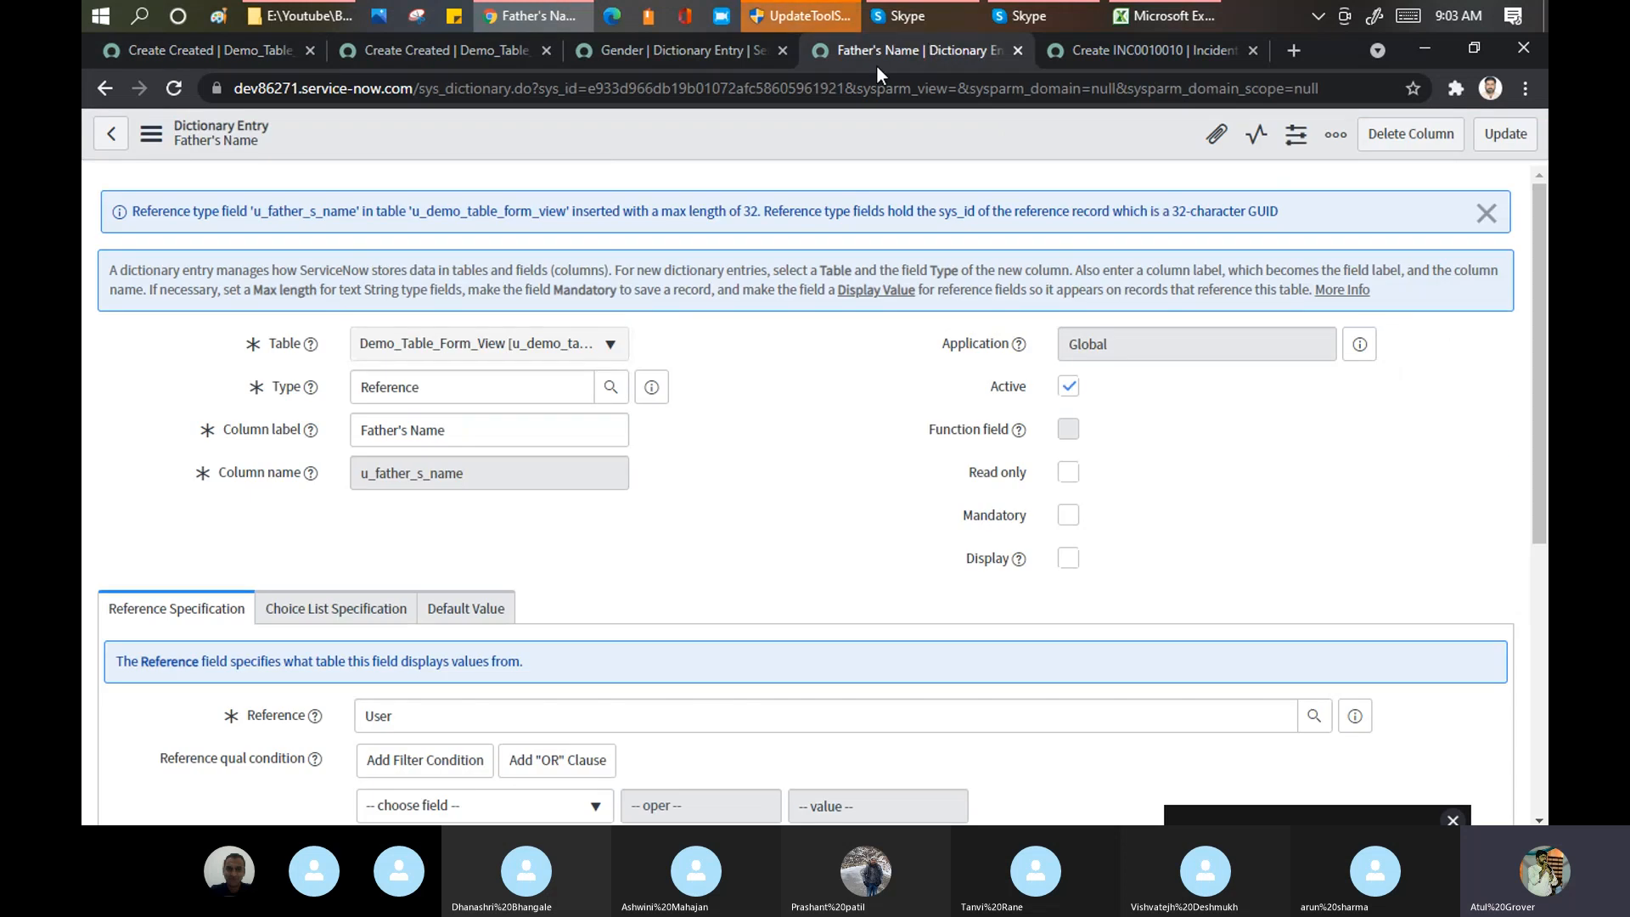
click(658, 49)
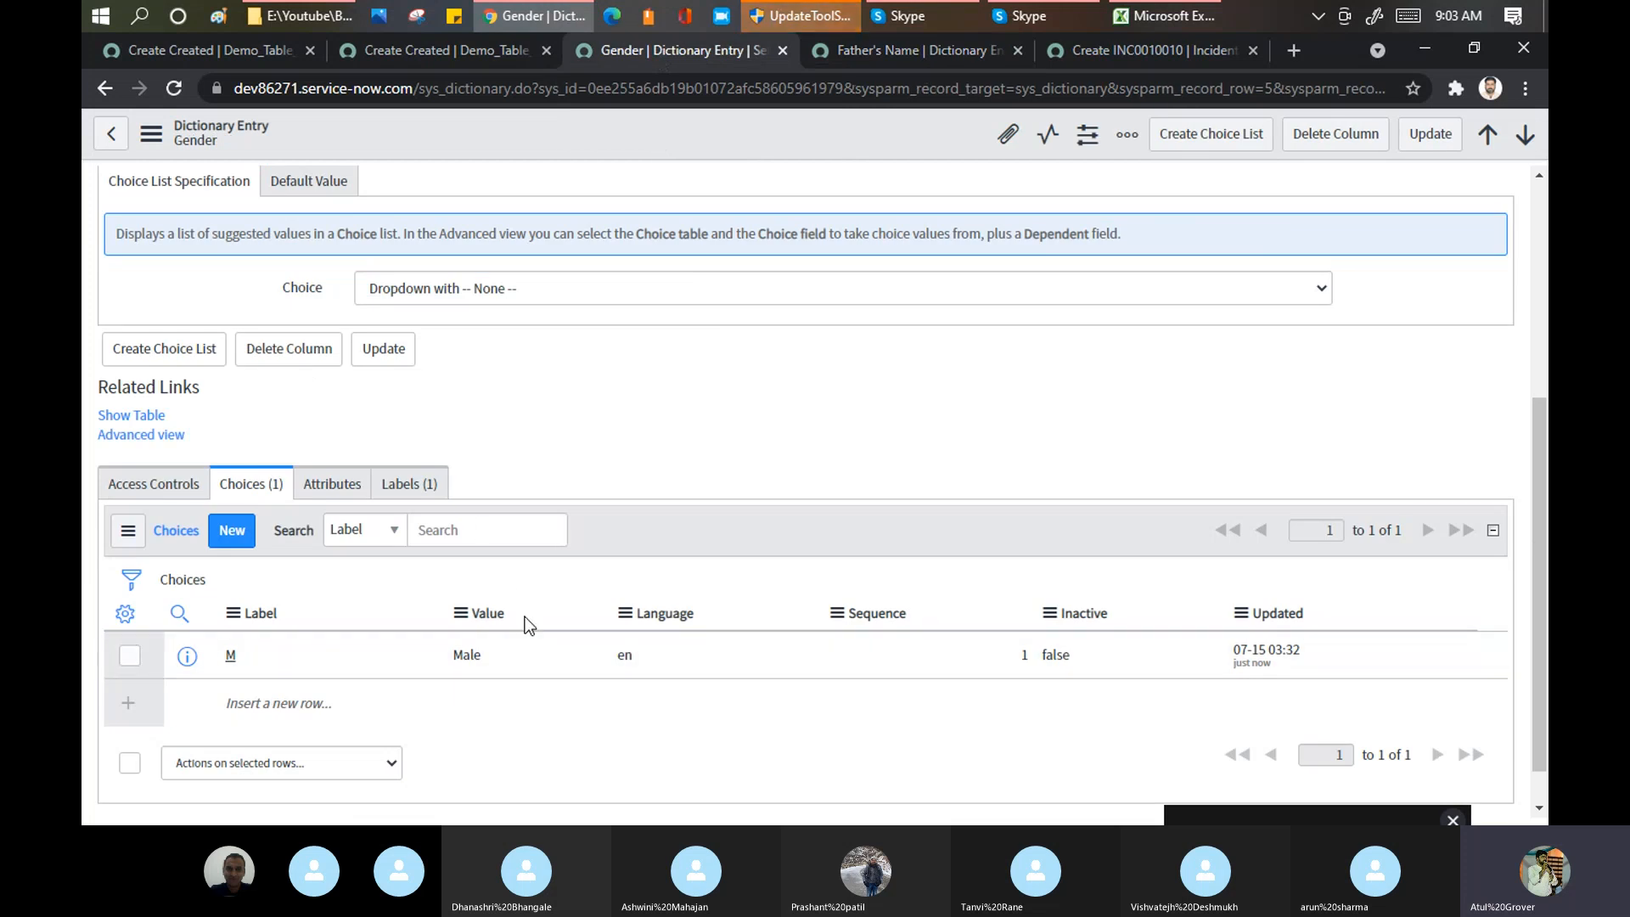
click(231, 663)
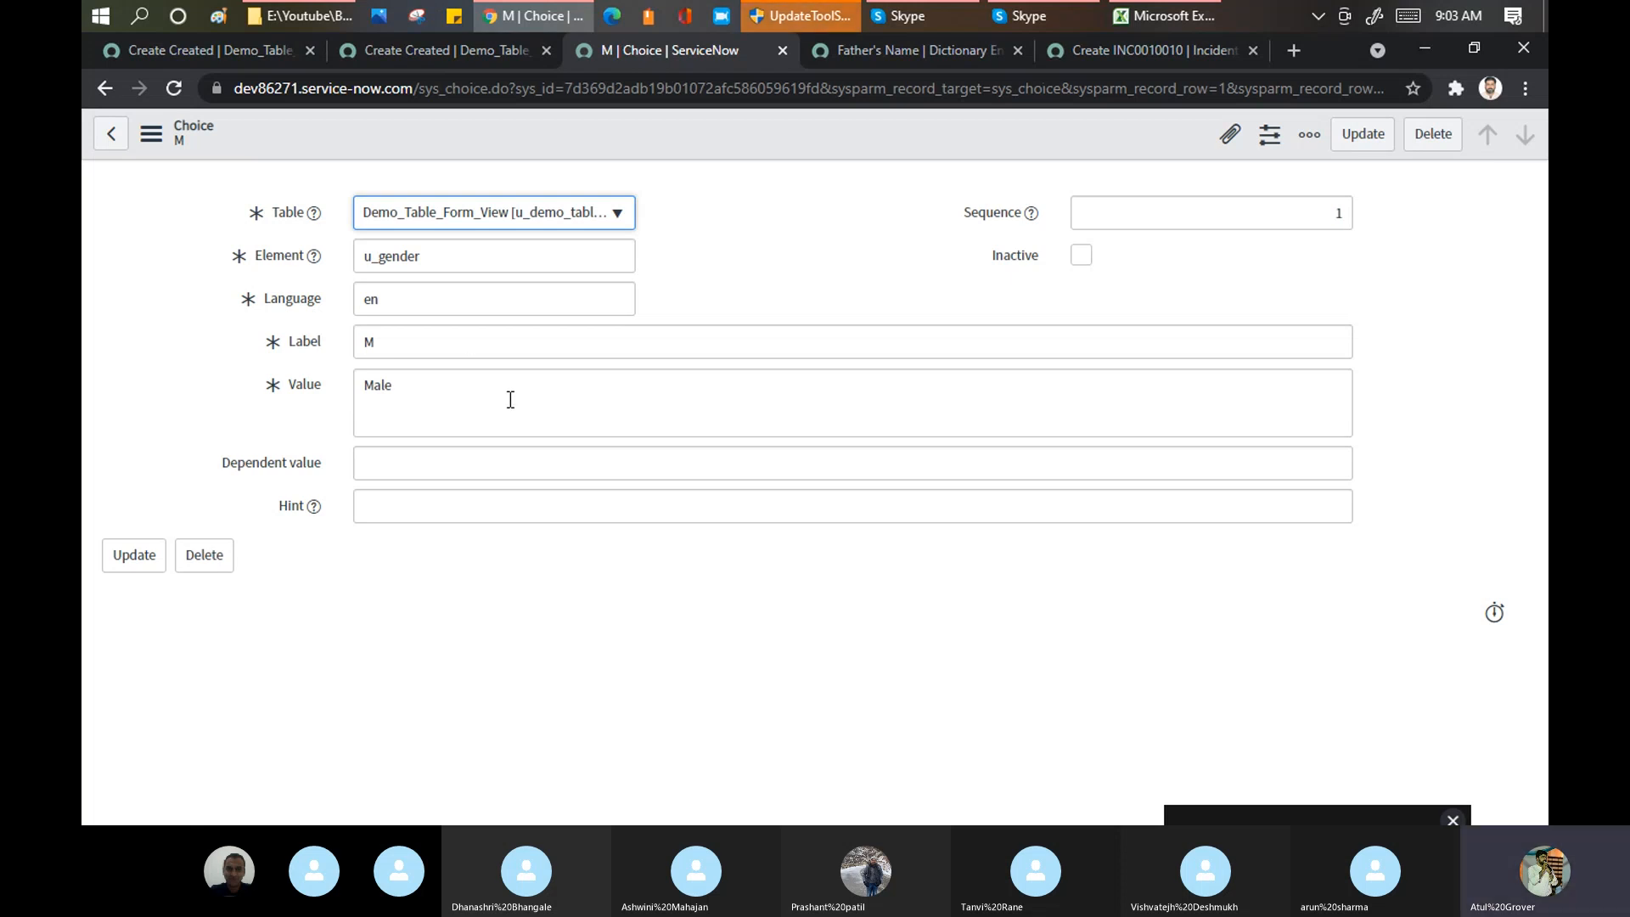
click(471, 341)
text(ale)
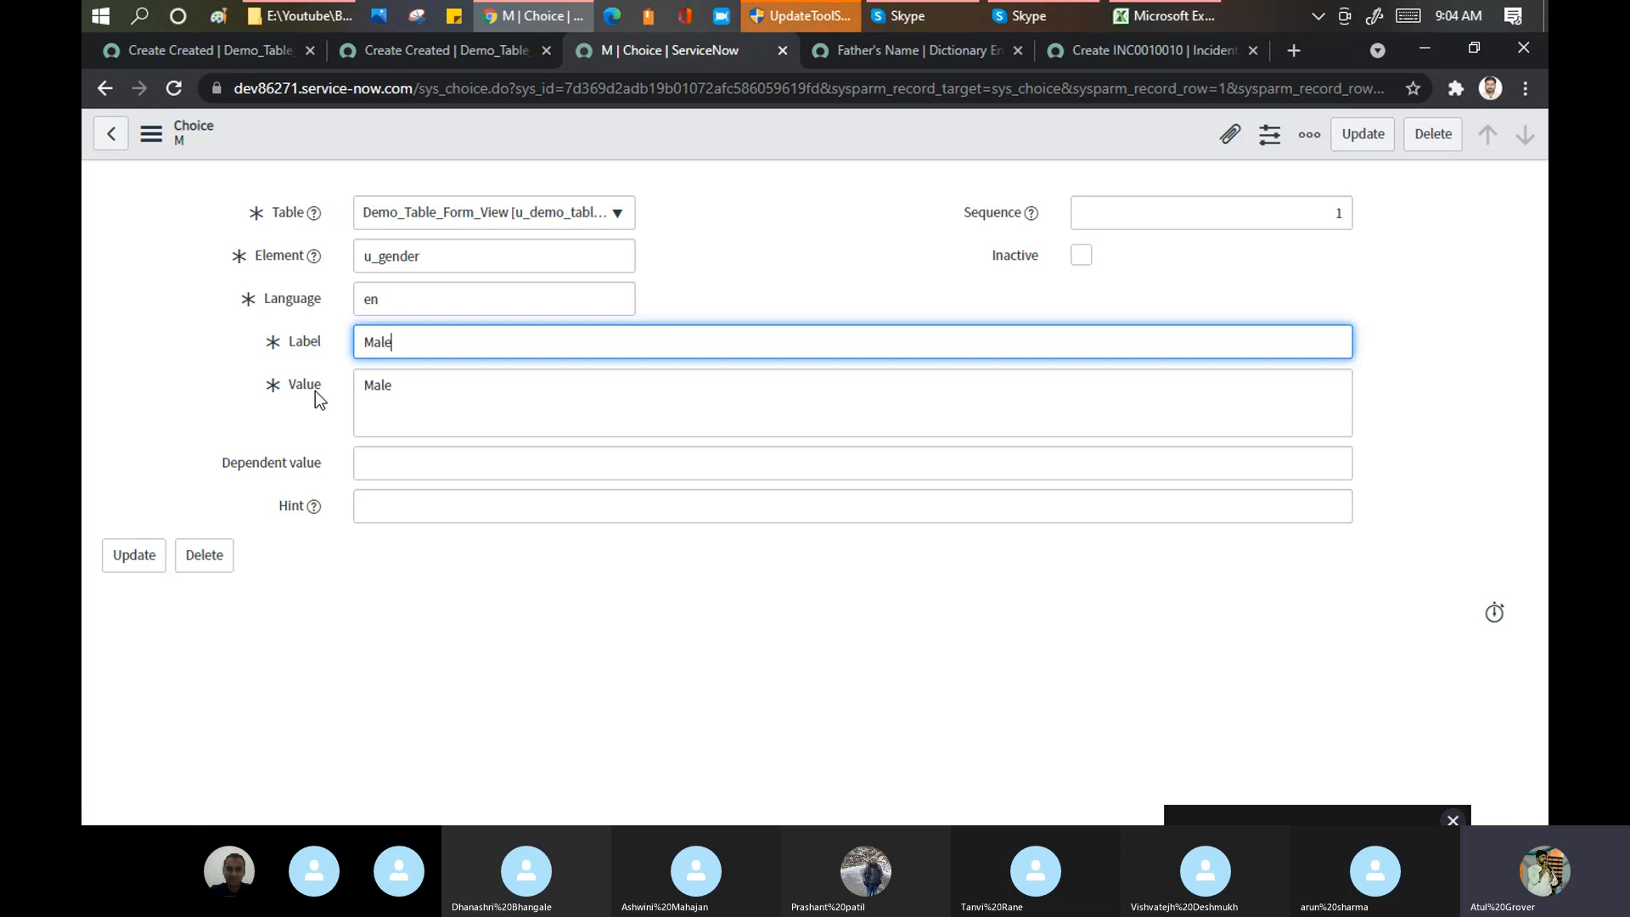
click(428, 382)
drag(428, 382, 361, 375)
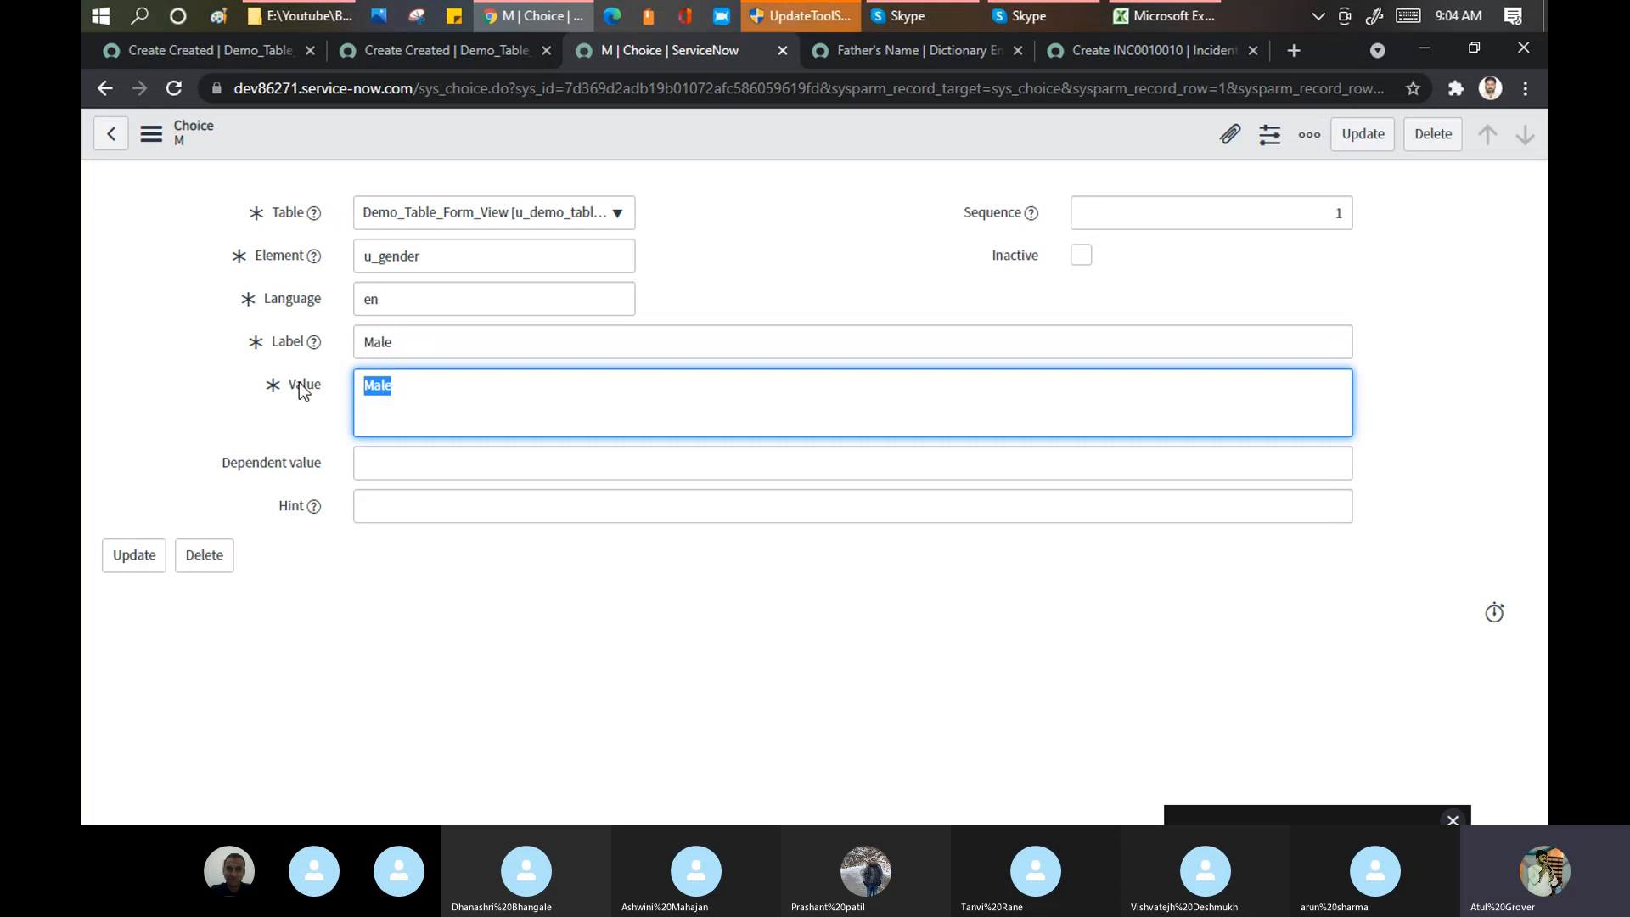
click(441, 341)
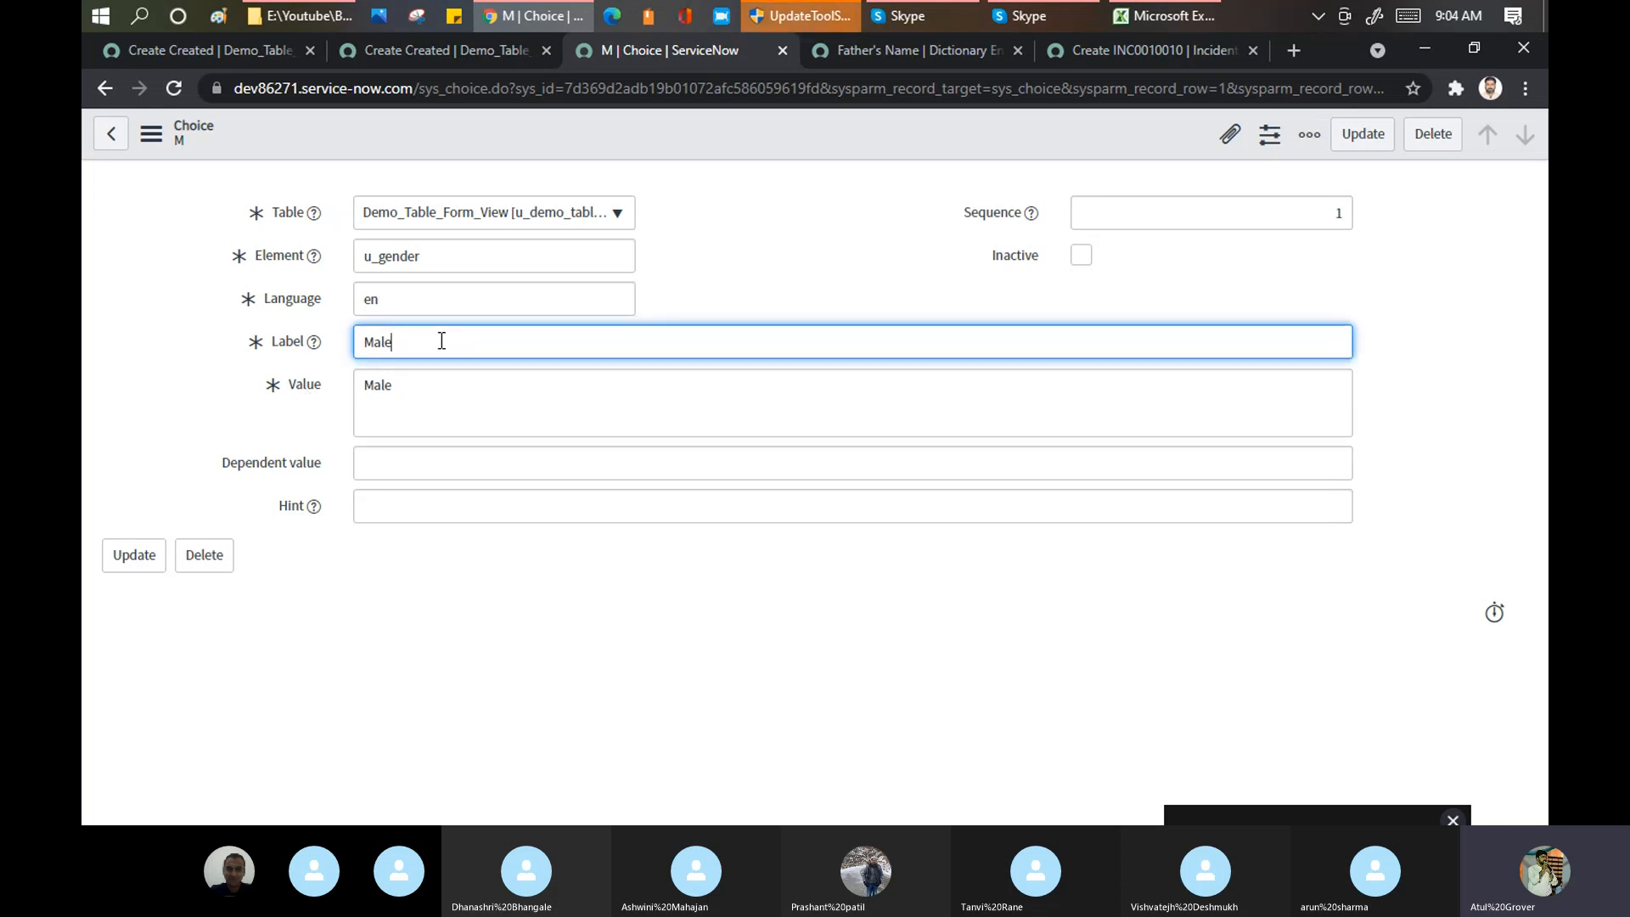
click(375, 337)
Step: Close all browser tabs except the first blank Demo_Table_Form_View record, discarding the unsaved choice edit
click(457, 53)
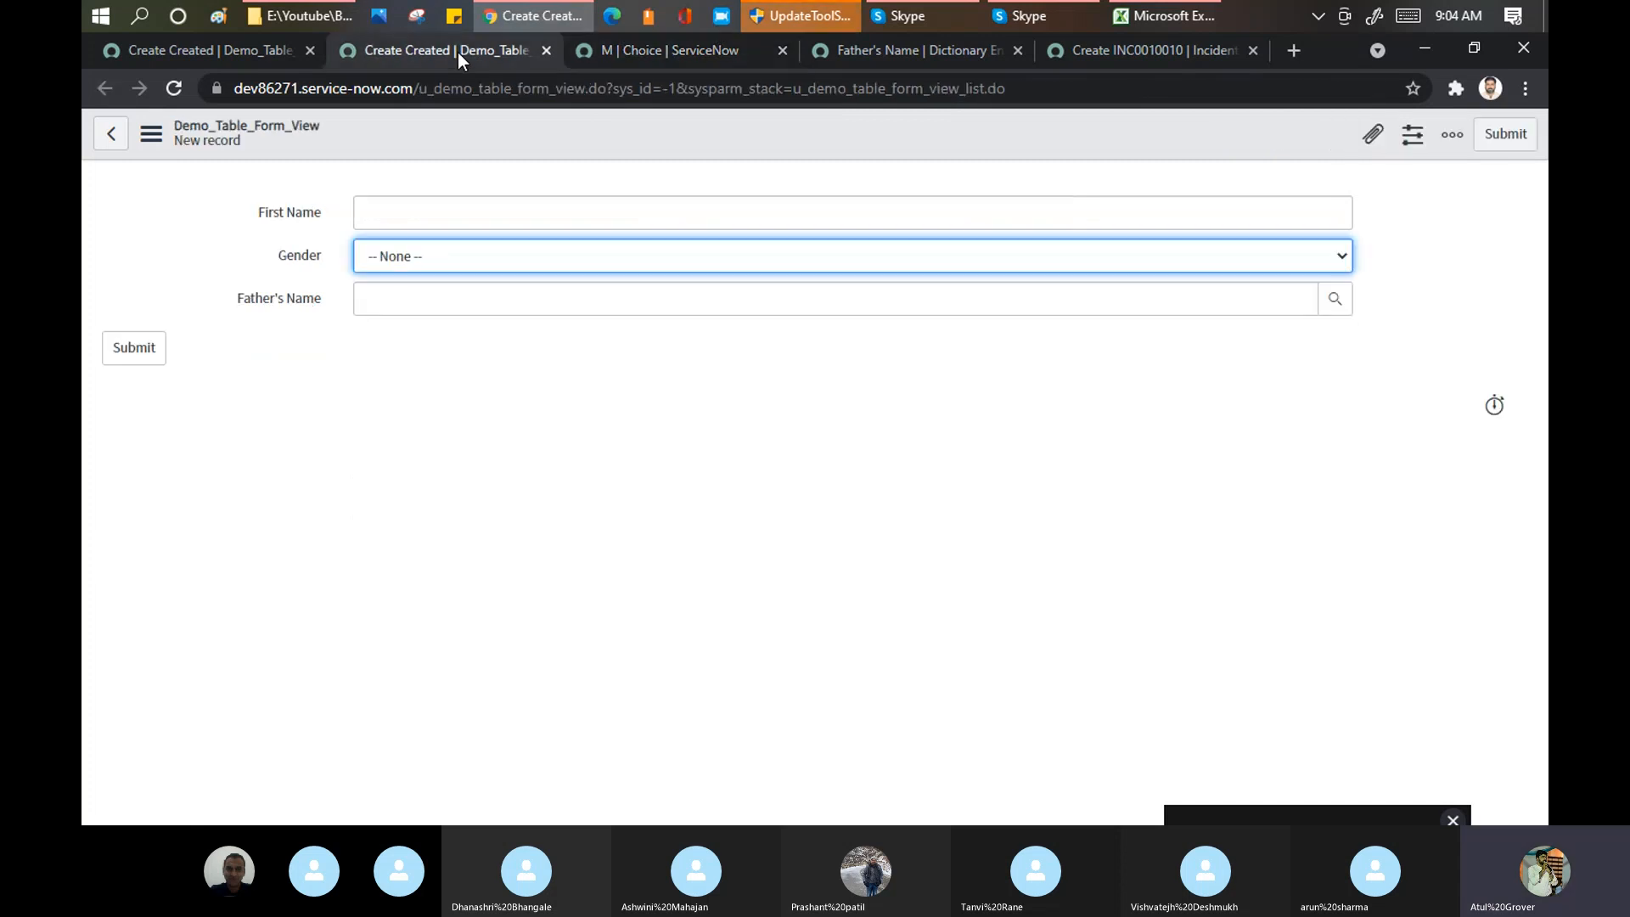
click(889, 51)
right_click(236, 52)
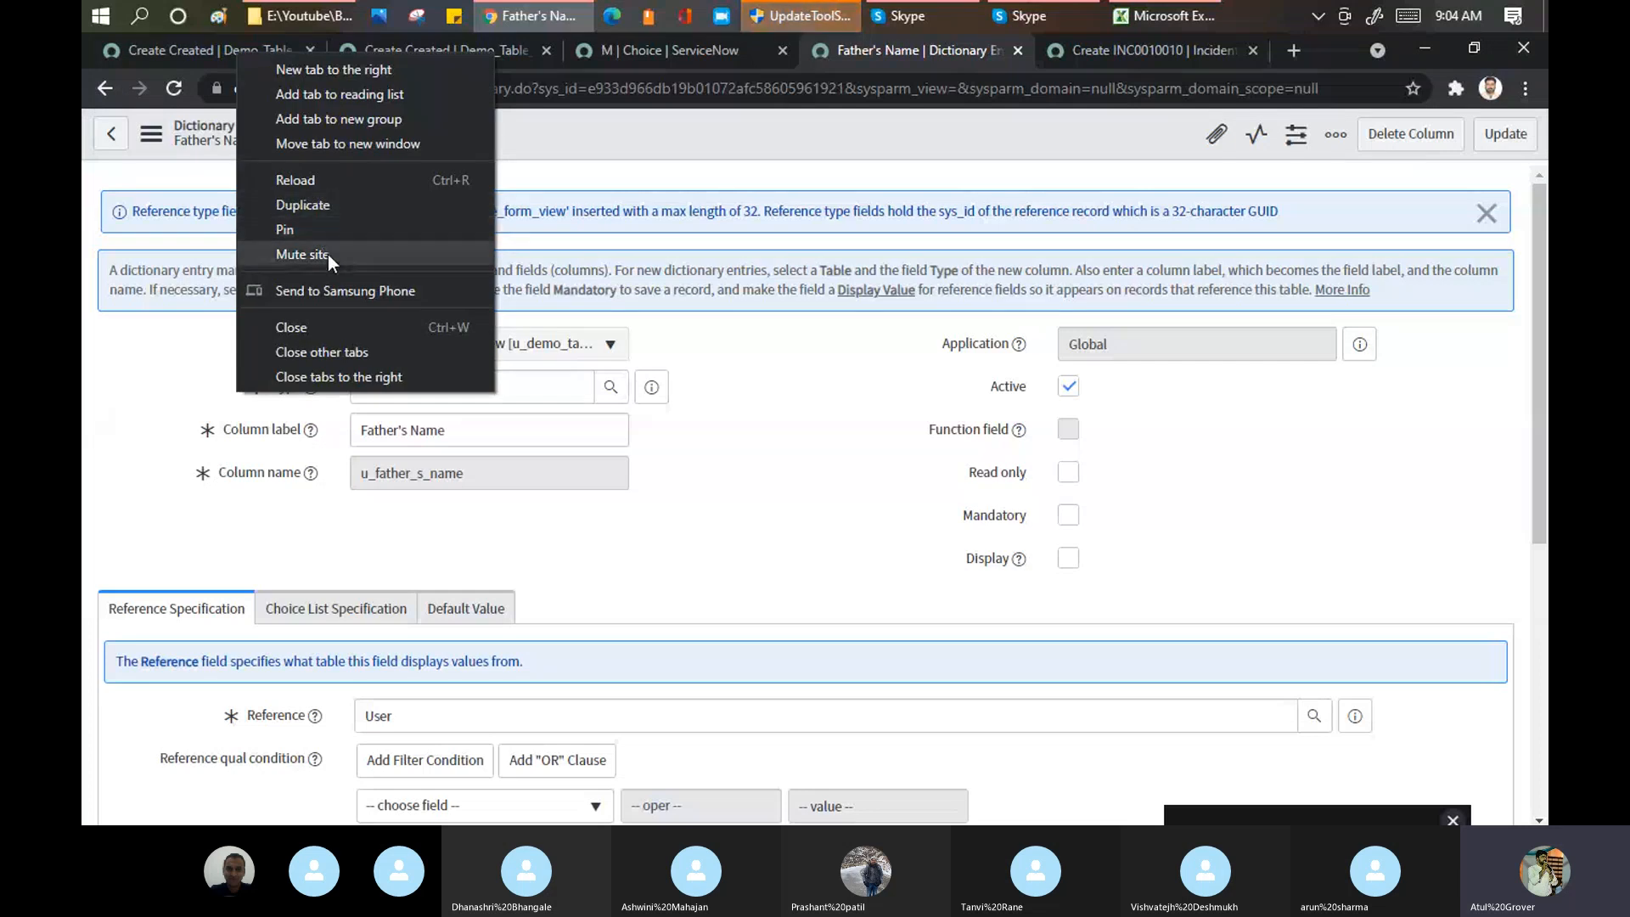
click(326, 354)
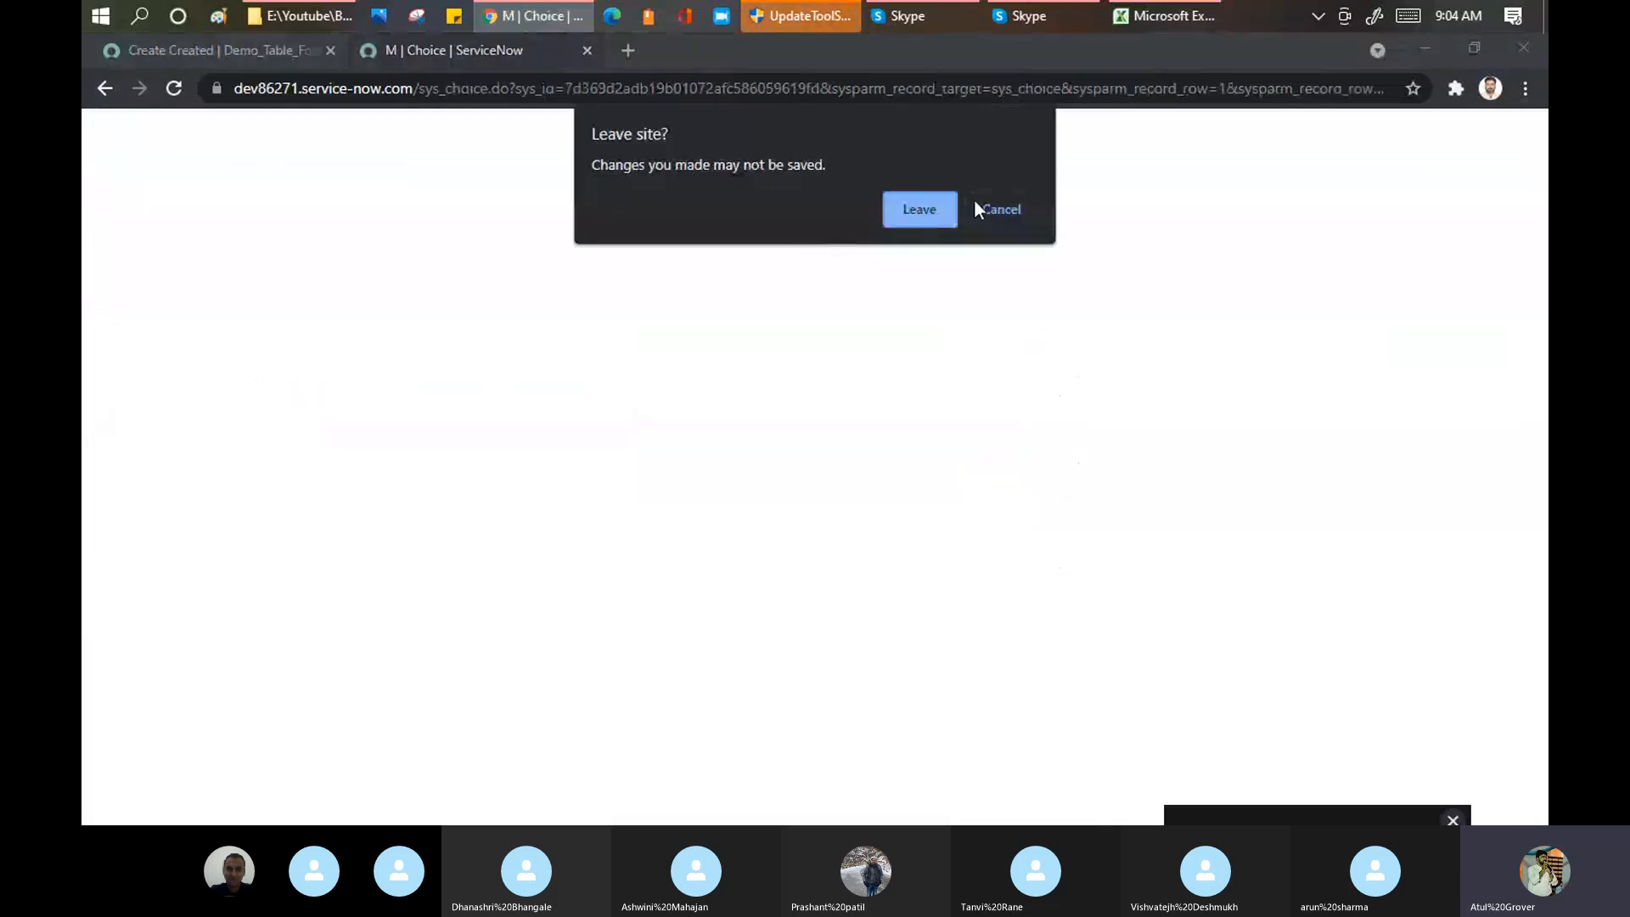
click(896, 211)
Step: Filter the navigator for "table" and add the System Definition Tables module to the favorites
double_click(201, 183)
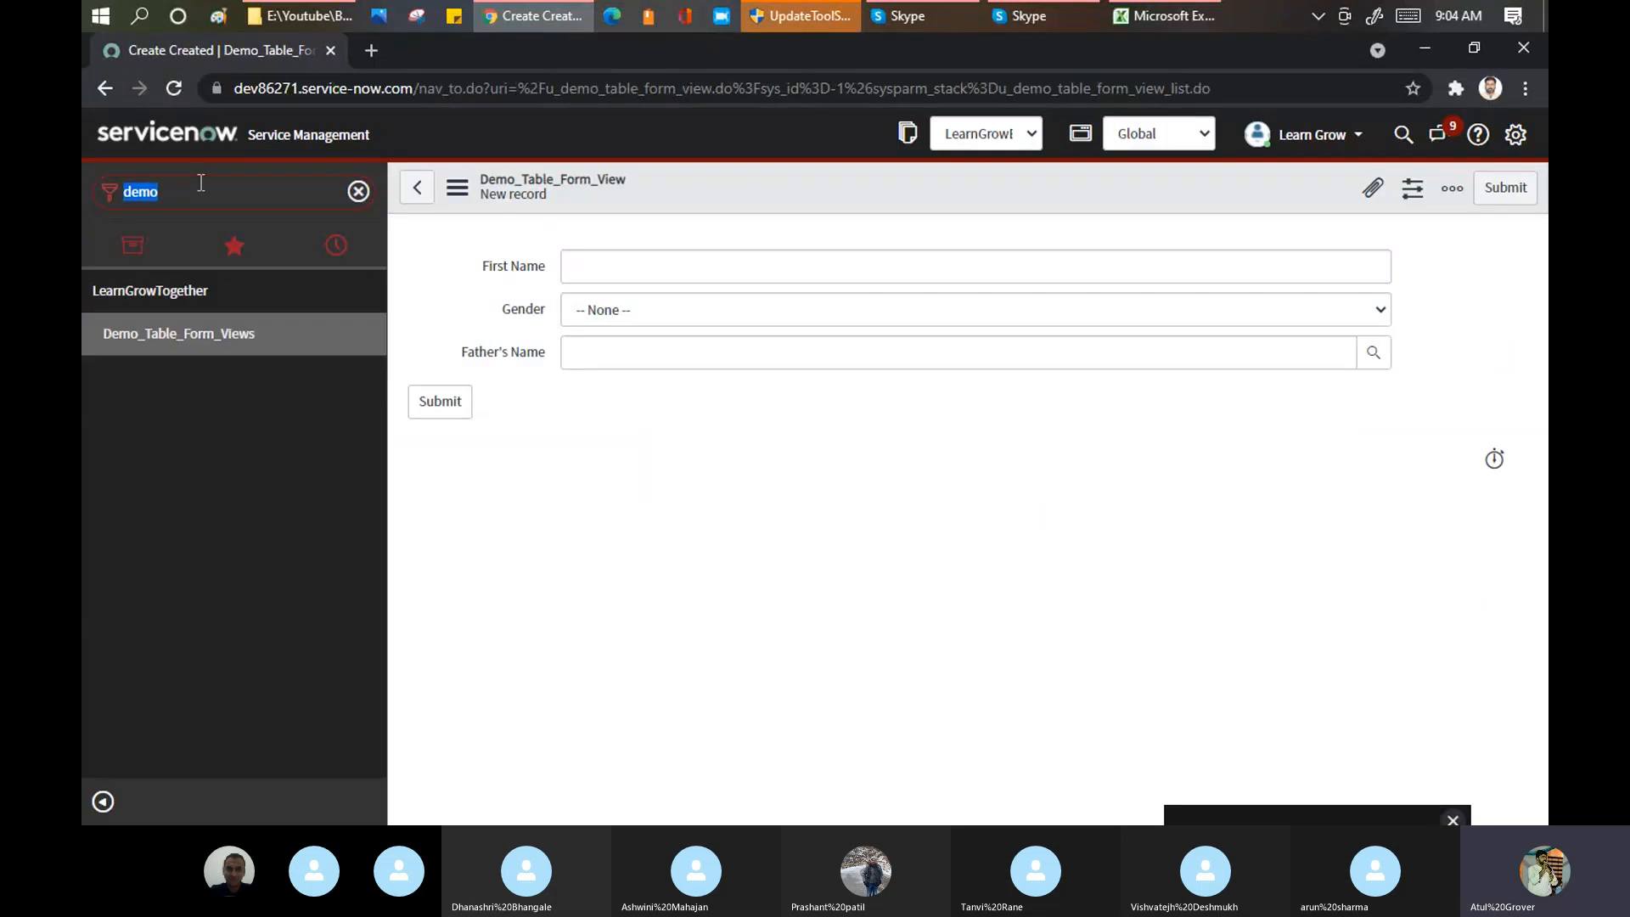
text(table)
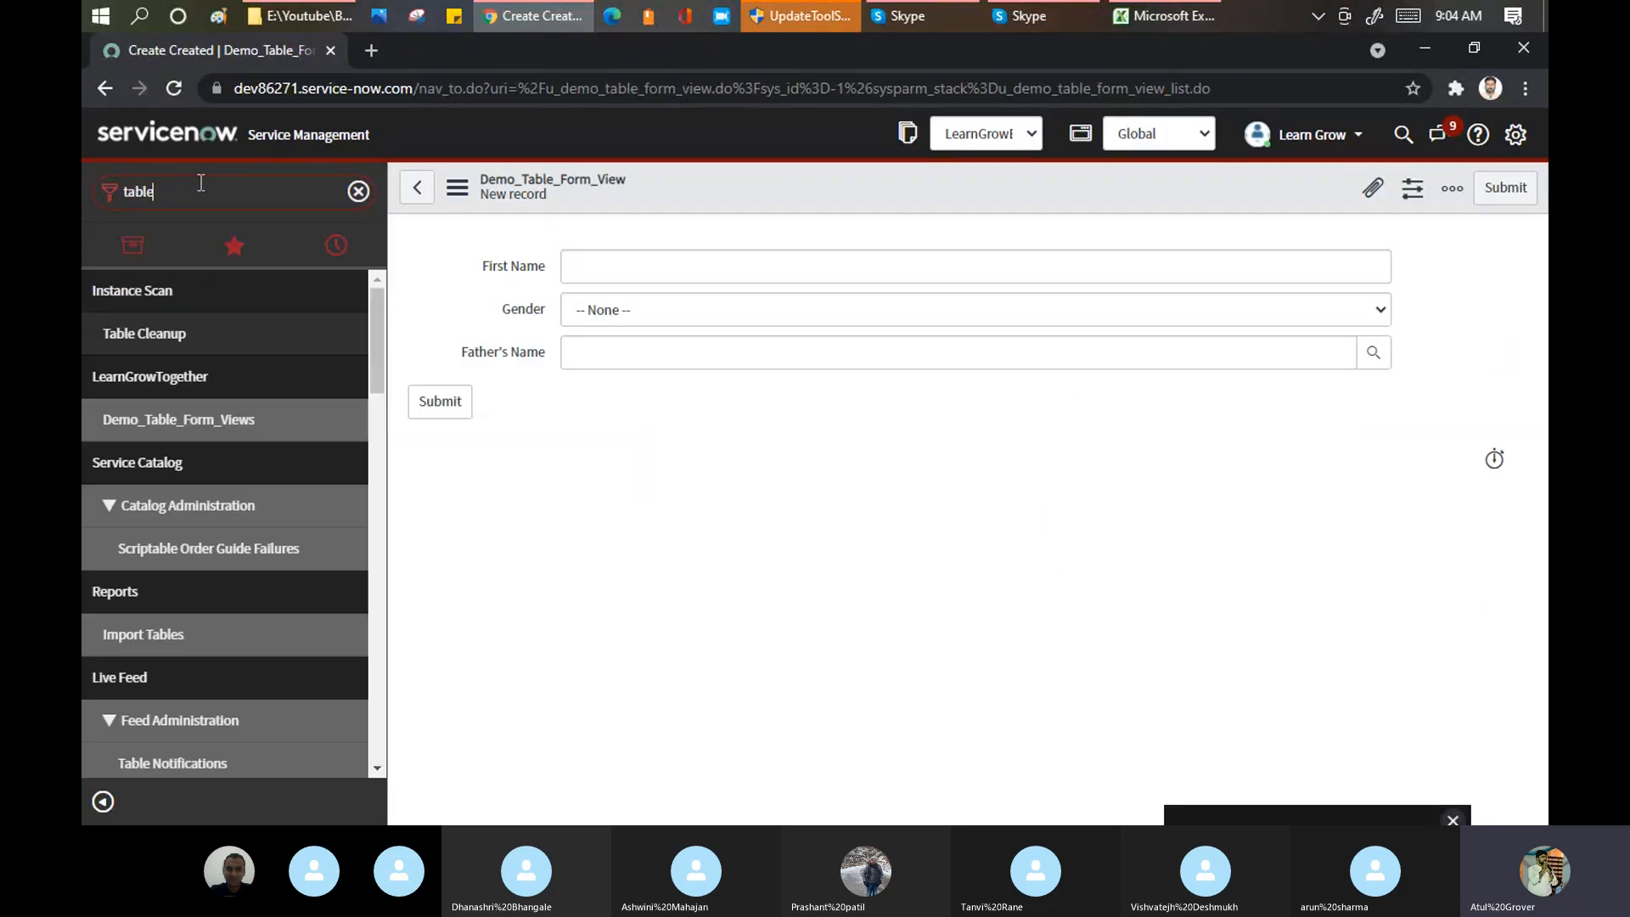
drag(379, 349, 268, 577)
click(346, 664)
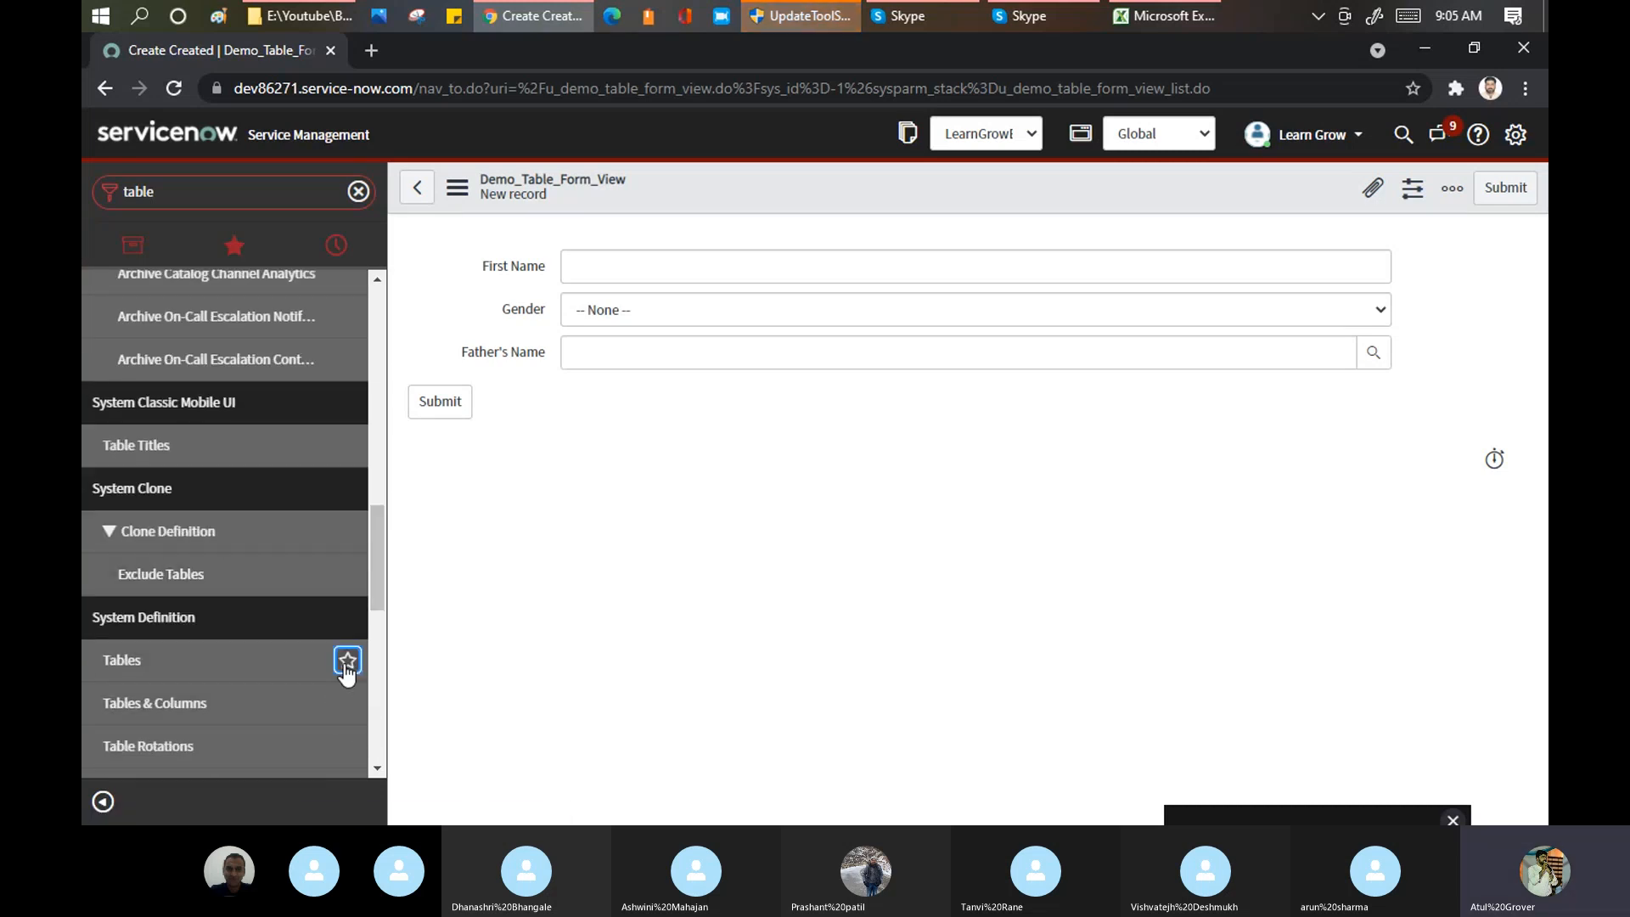
Step: Open the favorite System Definition - Tables list and filter its names by u_demo to open Demo_Table_Form_View
click(240, 253)
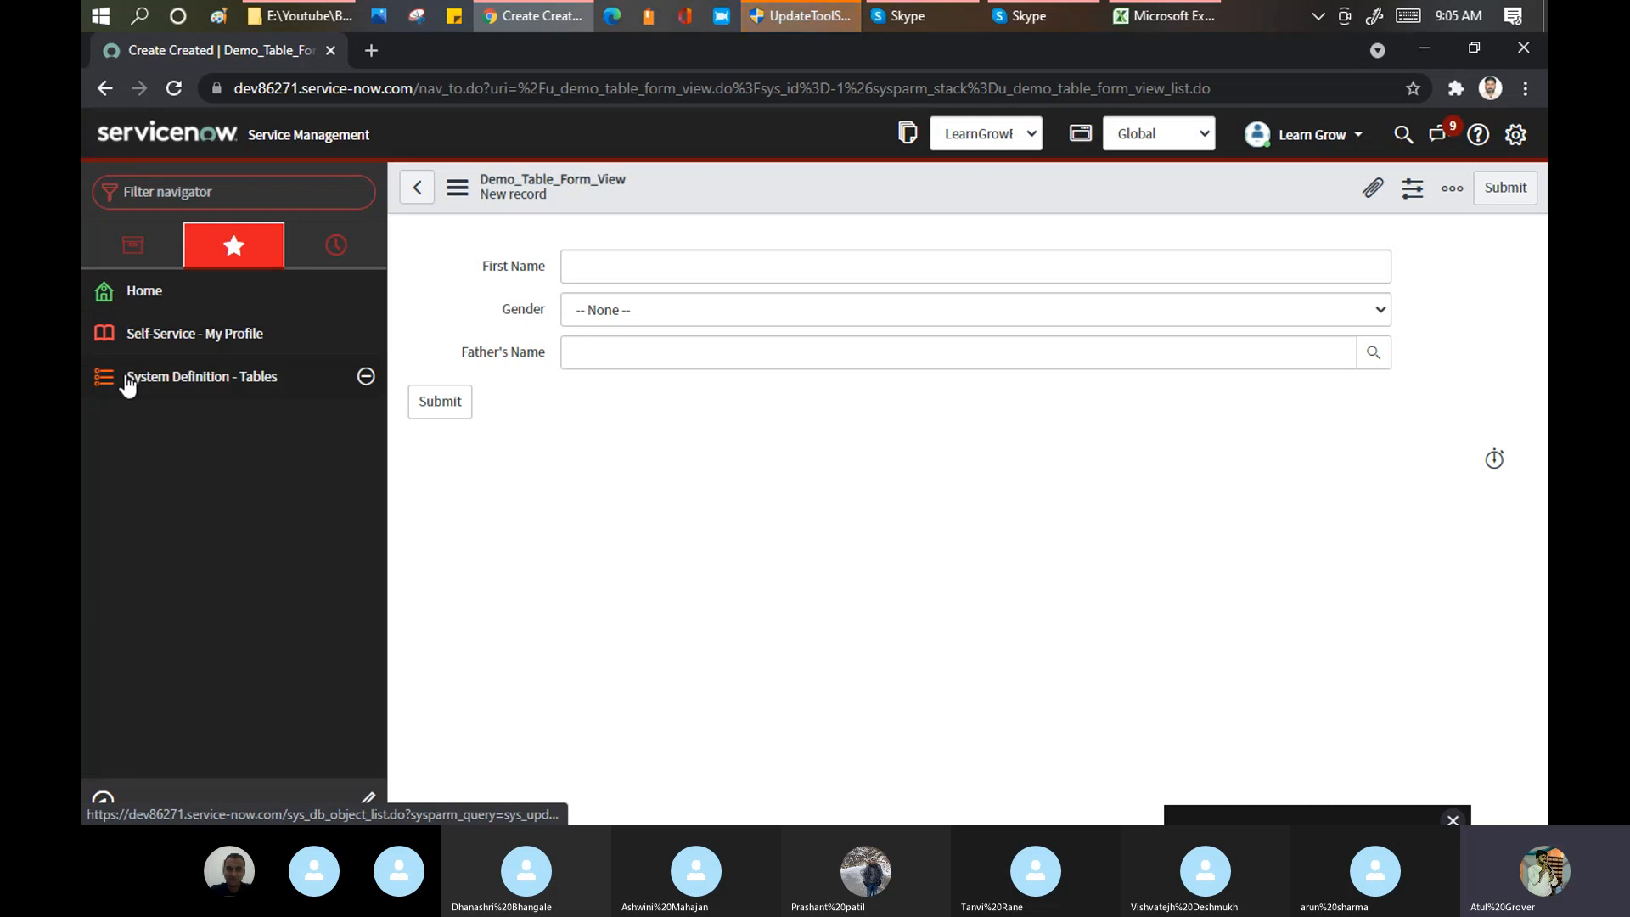
click(131, 376)
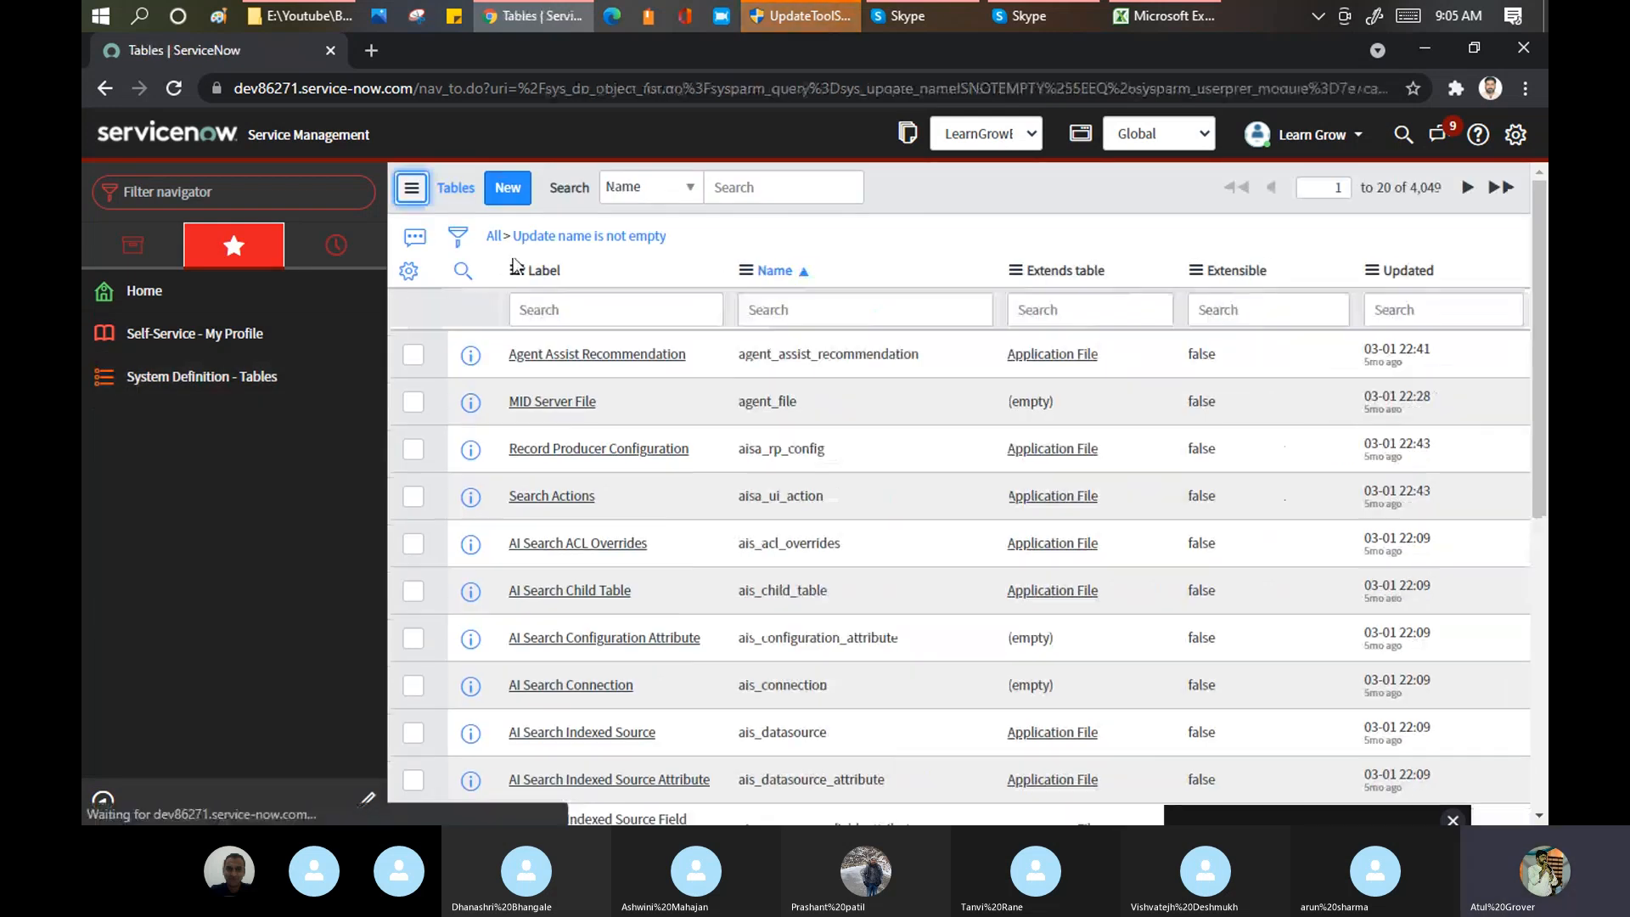
click(826, 307)
text(u)
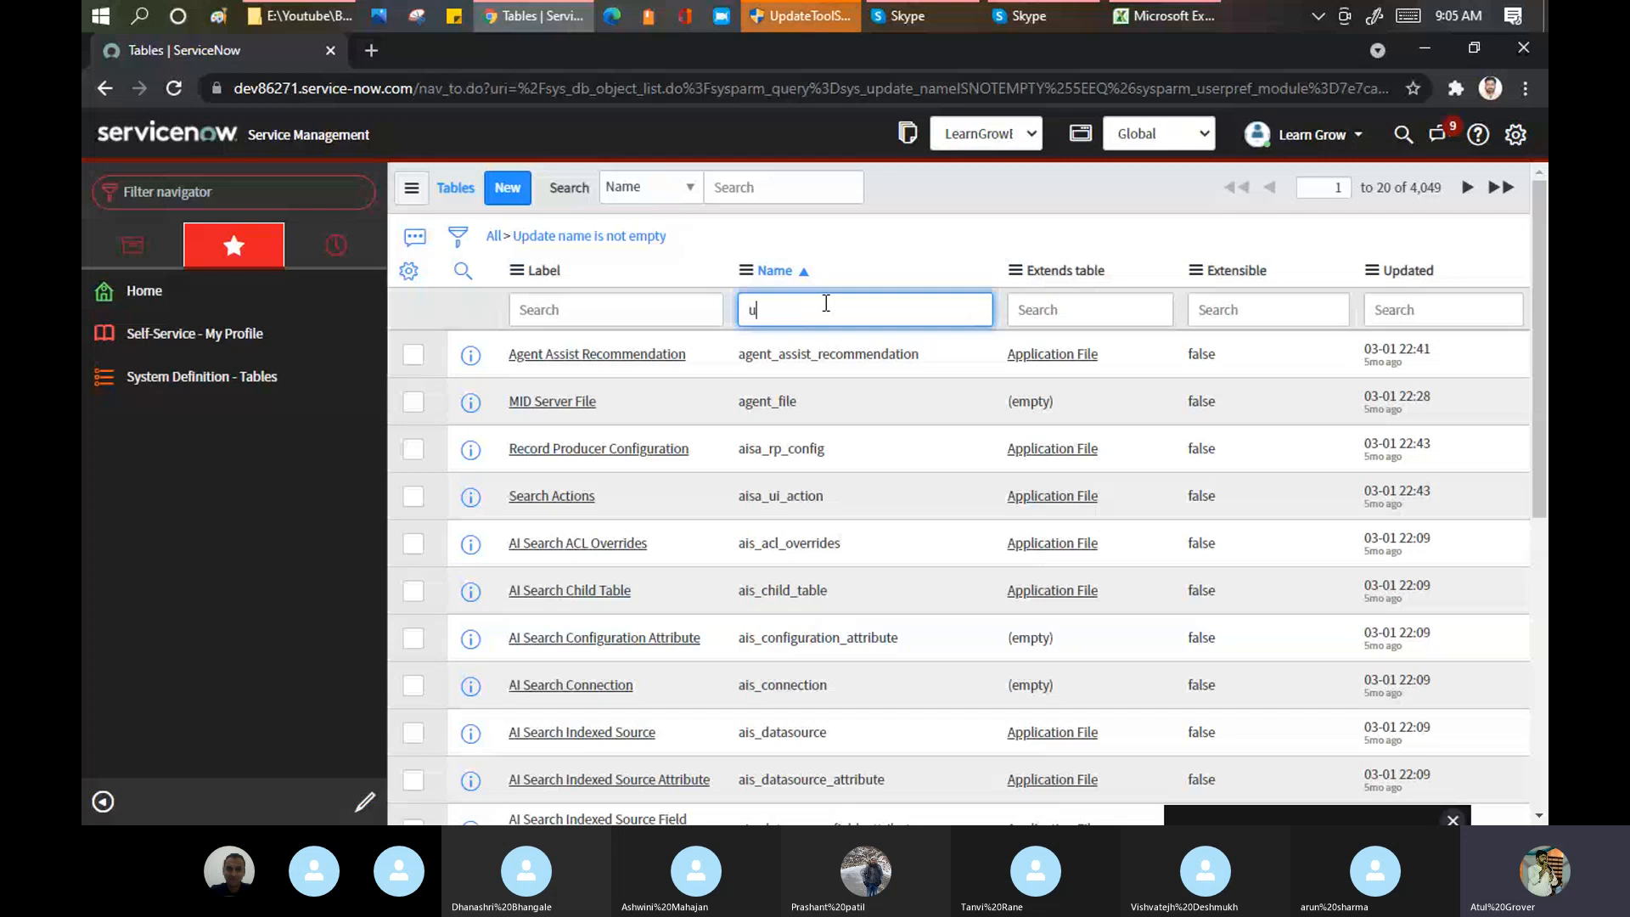
text(_demo)
key(Return)
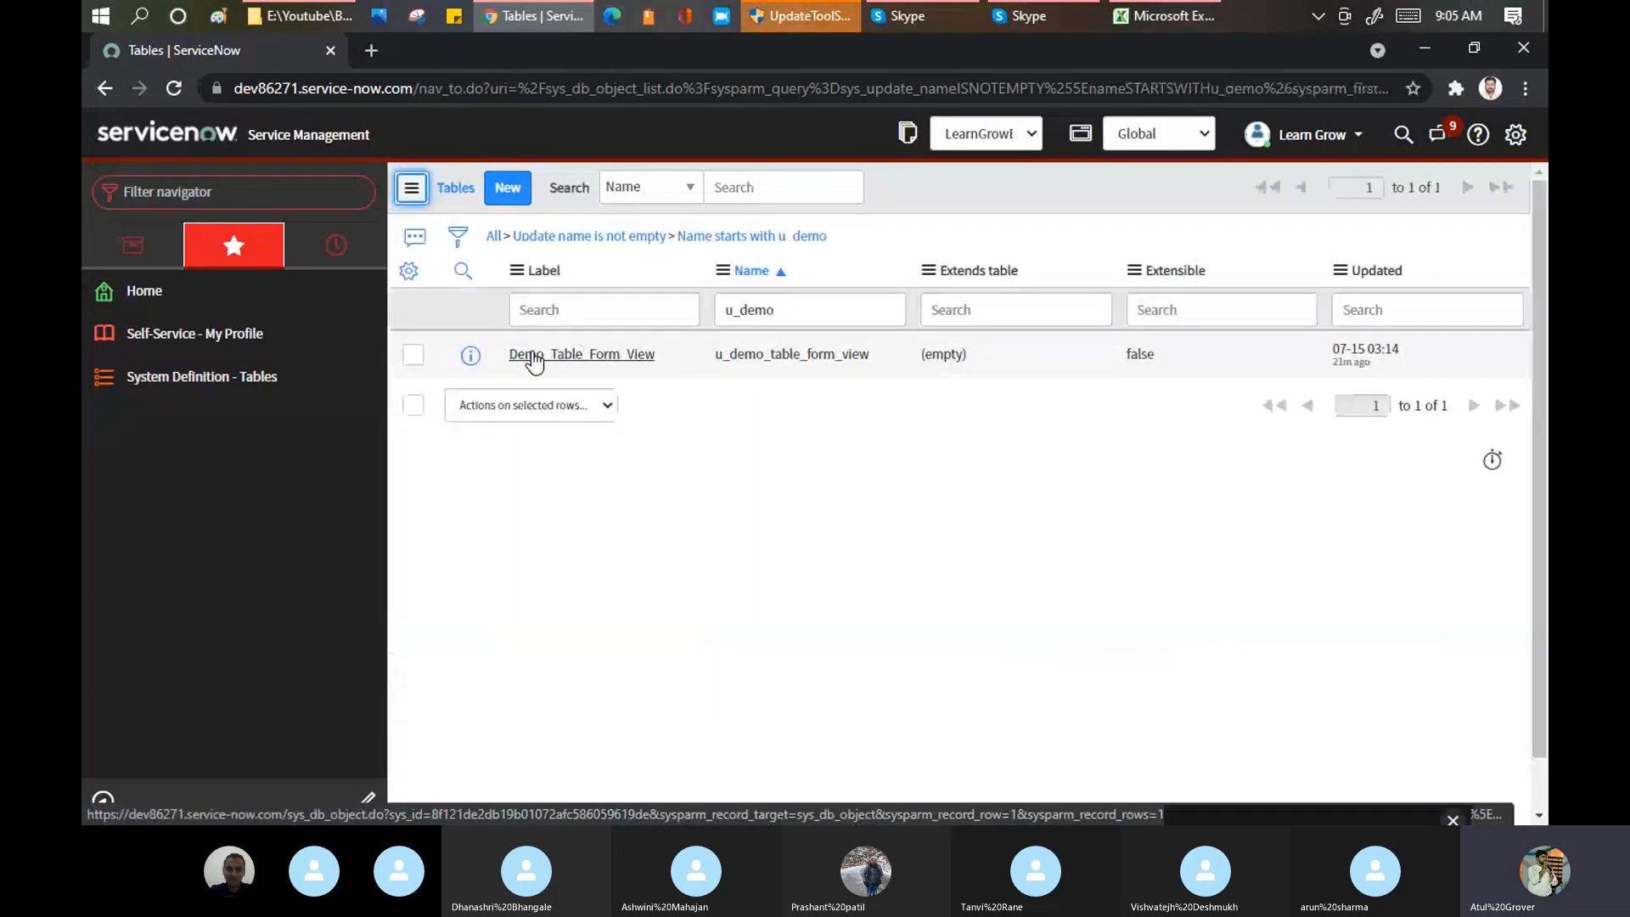
click(531, 357)
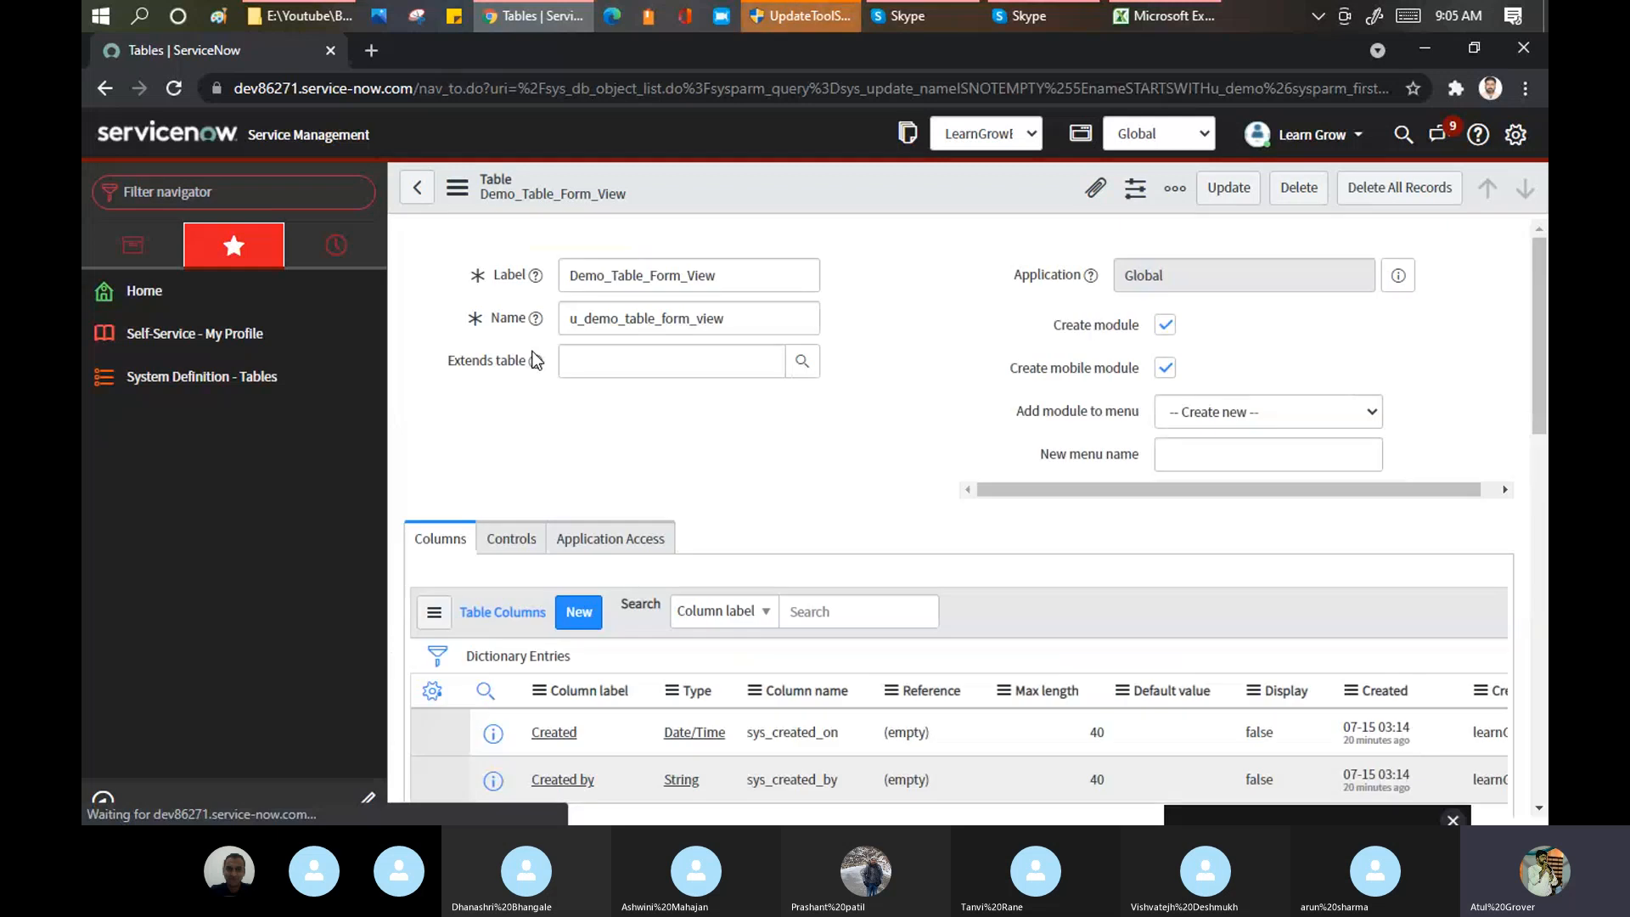
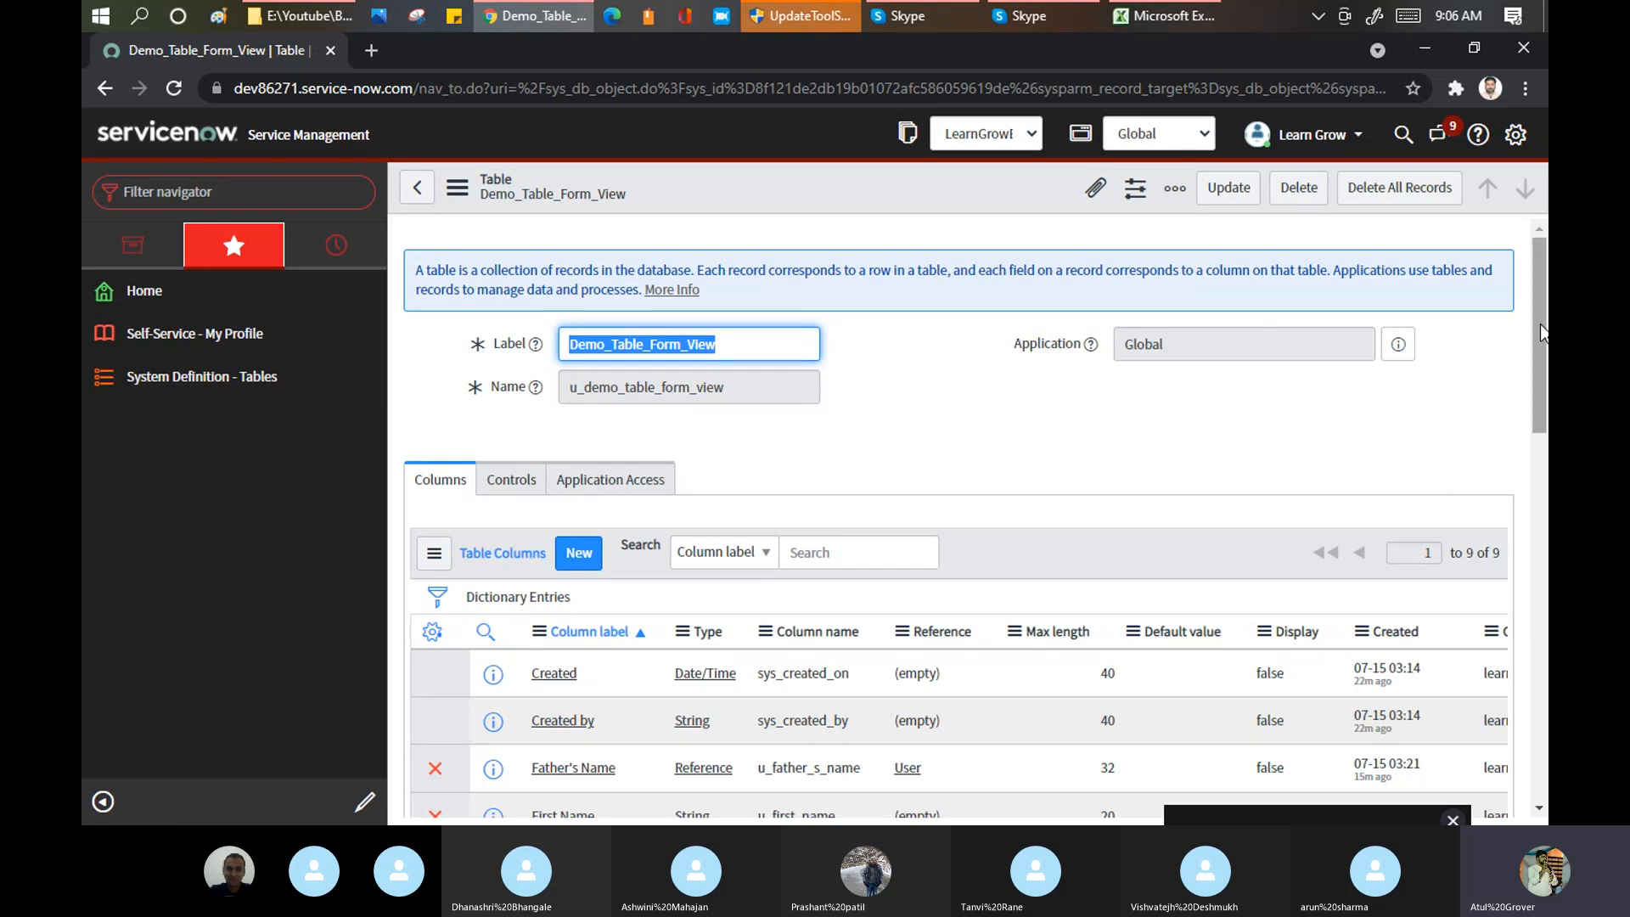
Step: Open the Gender column's dictionary entry and review the options for its Choice specification, keeping Dropdown with -- None --
drag(1541, 324, 1535, 456)
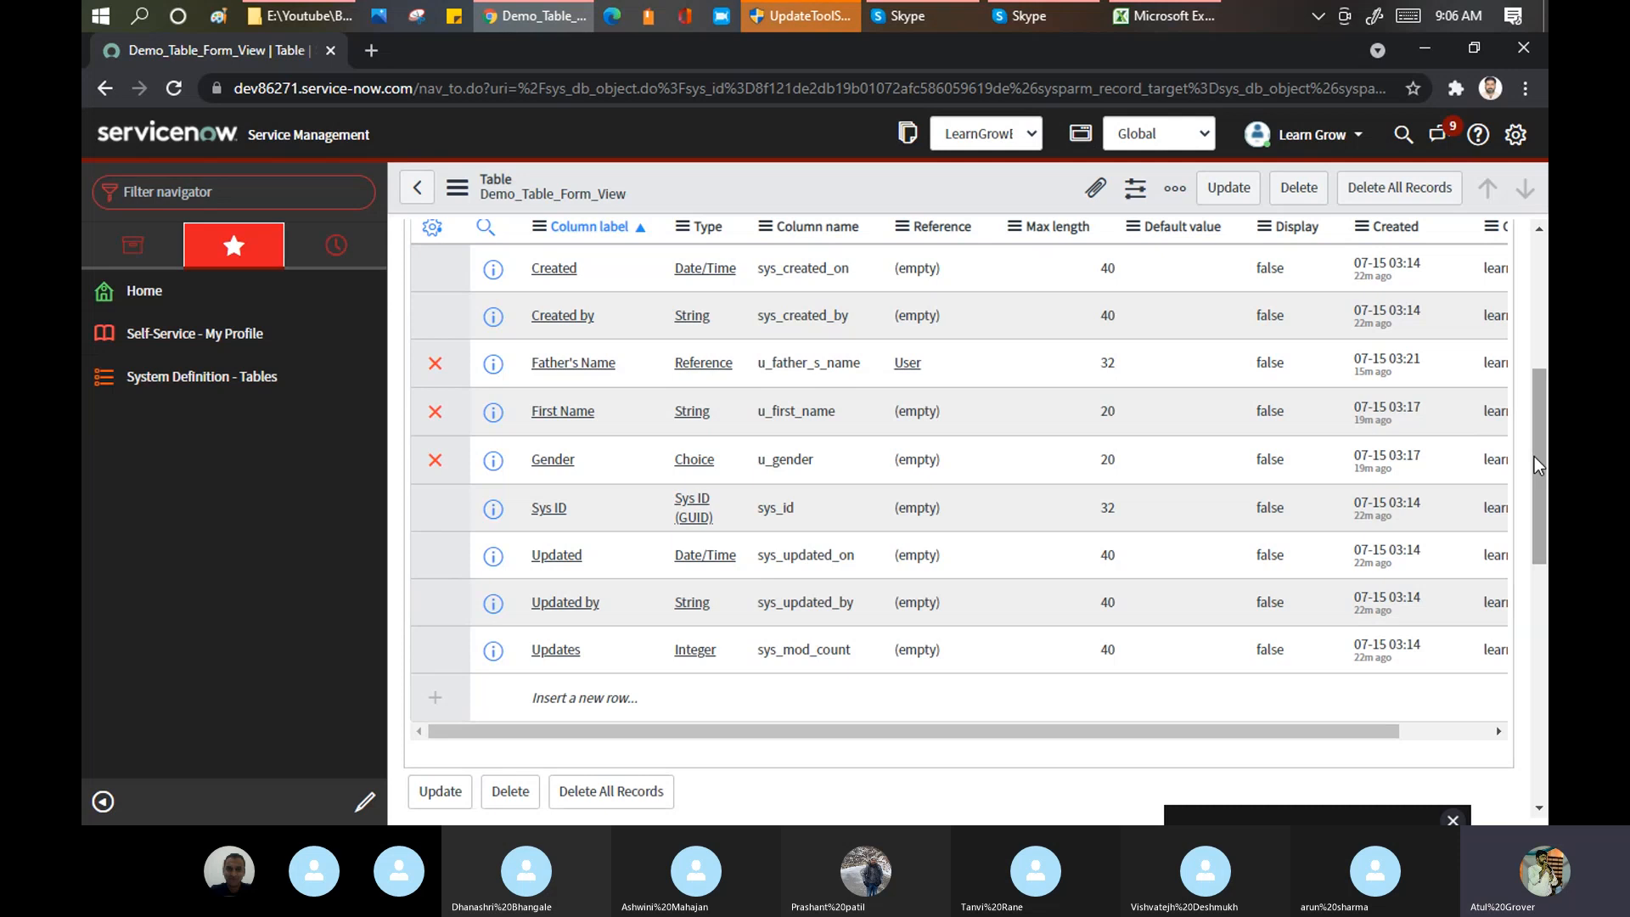
click(556, 459)
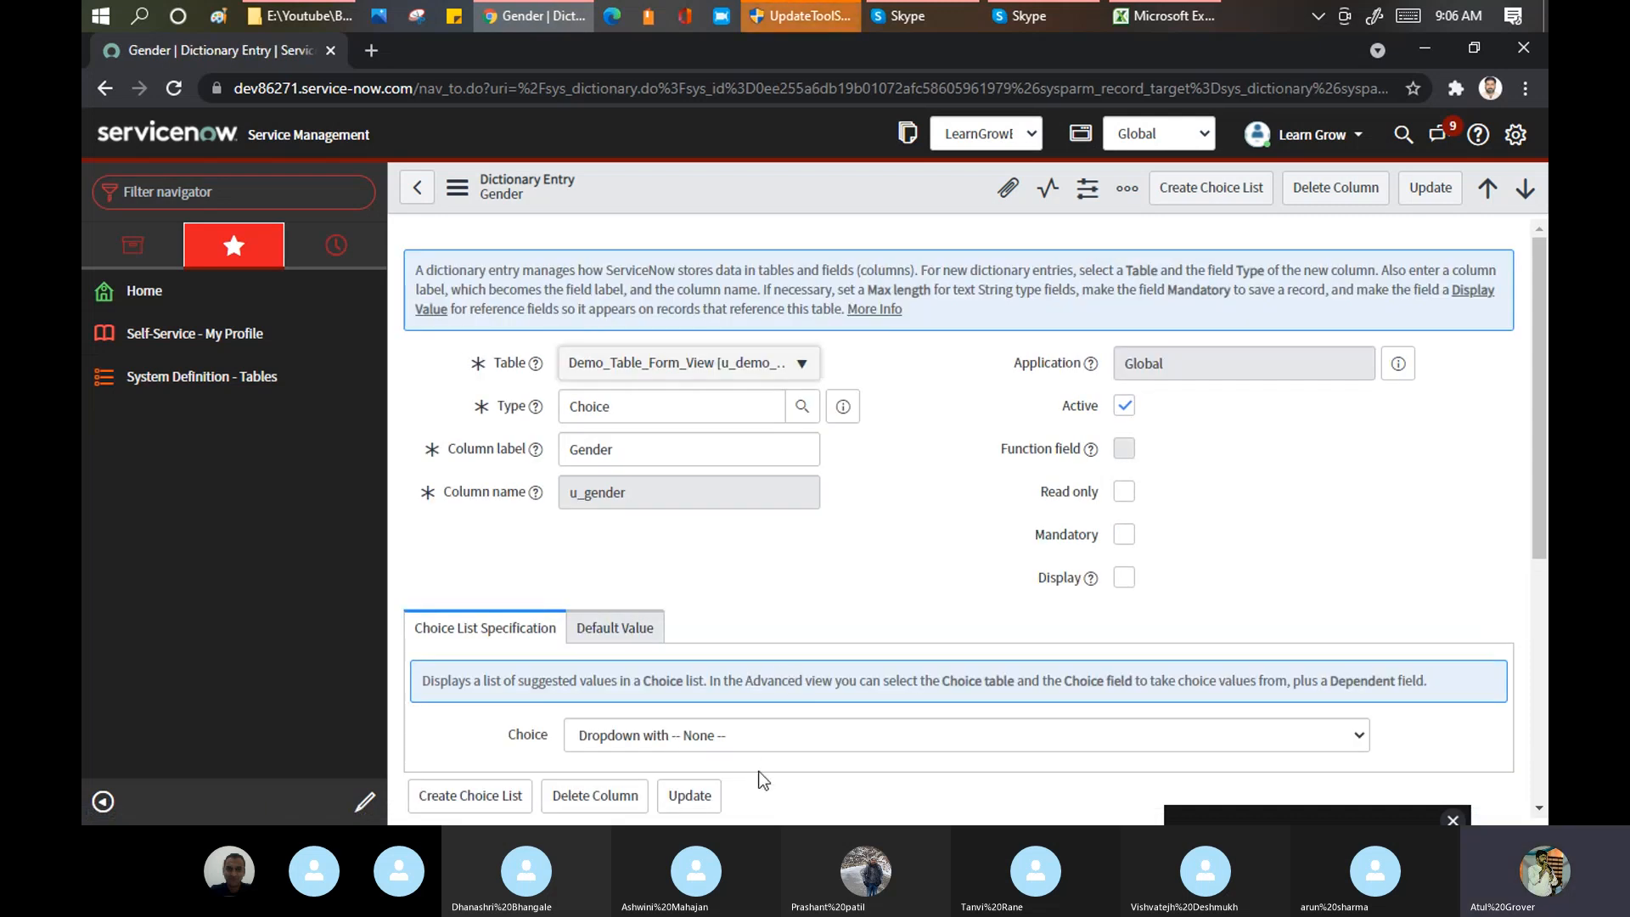
click(797, 736)
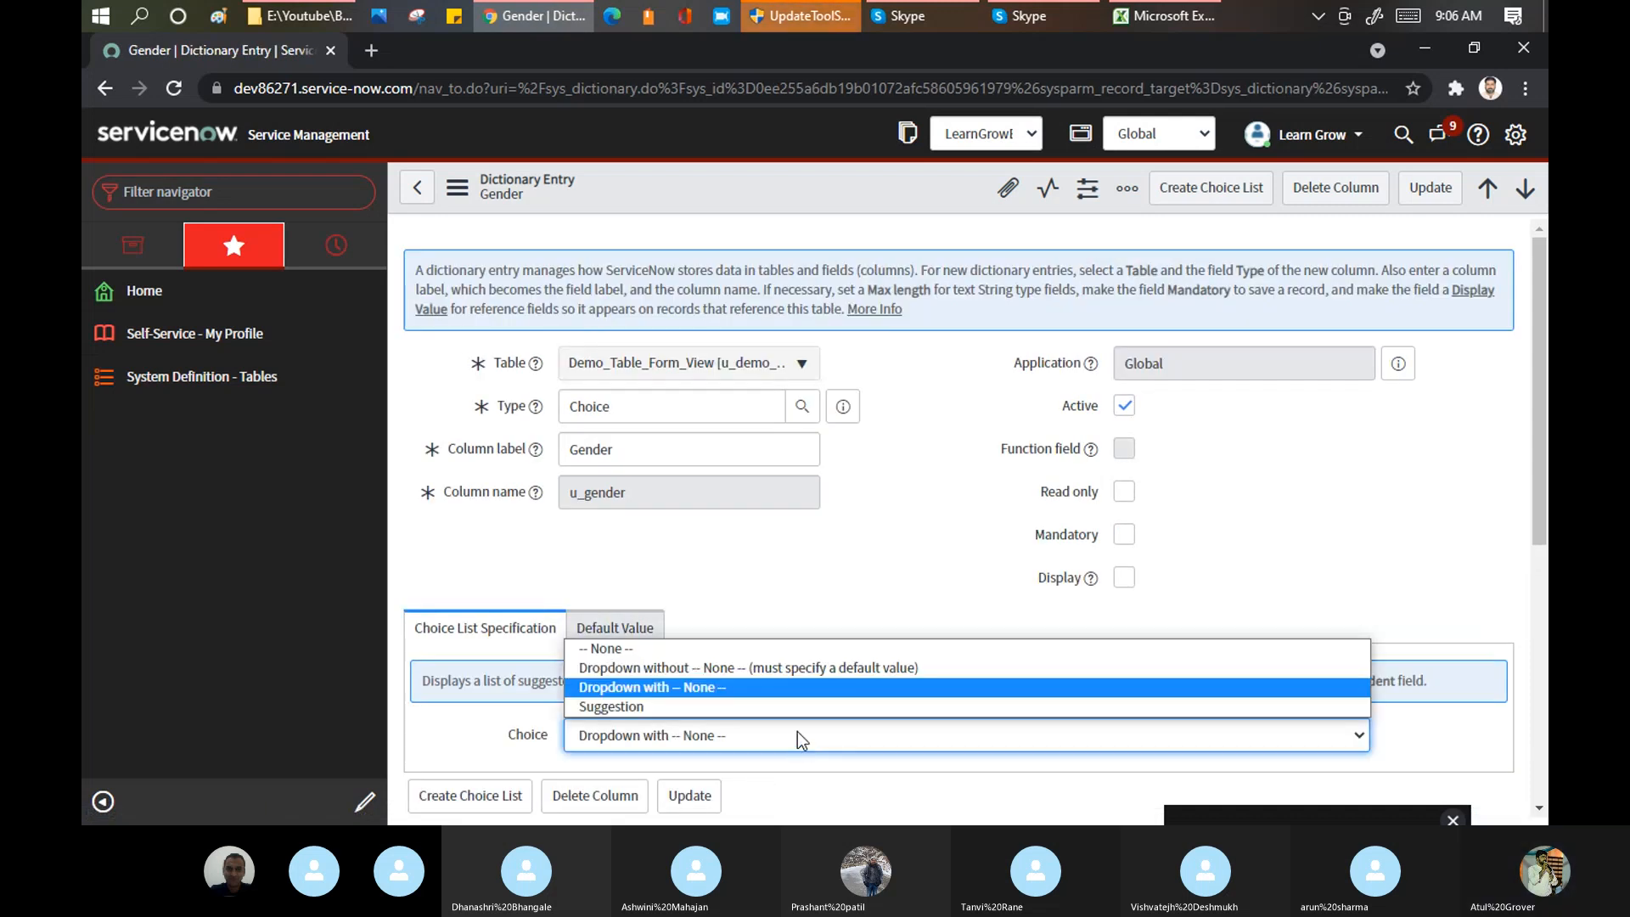
click(1397, 450)
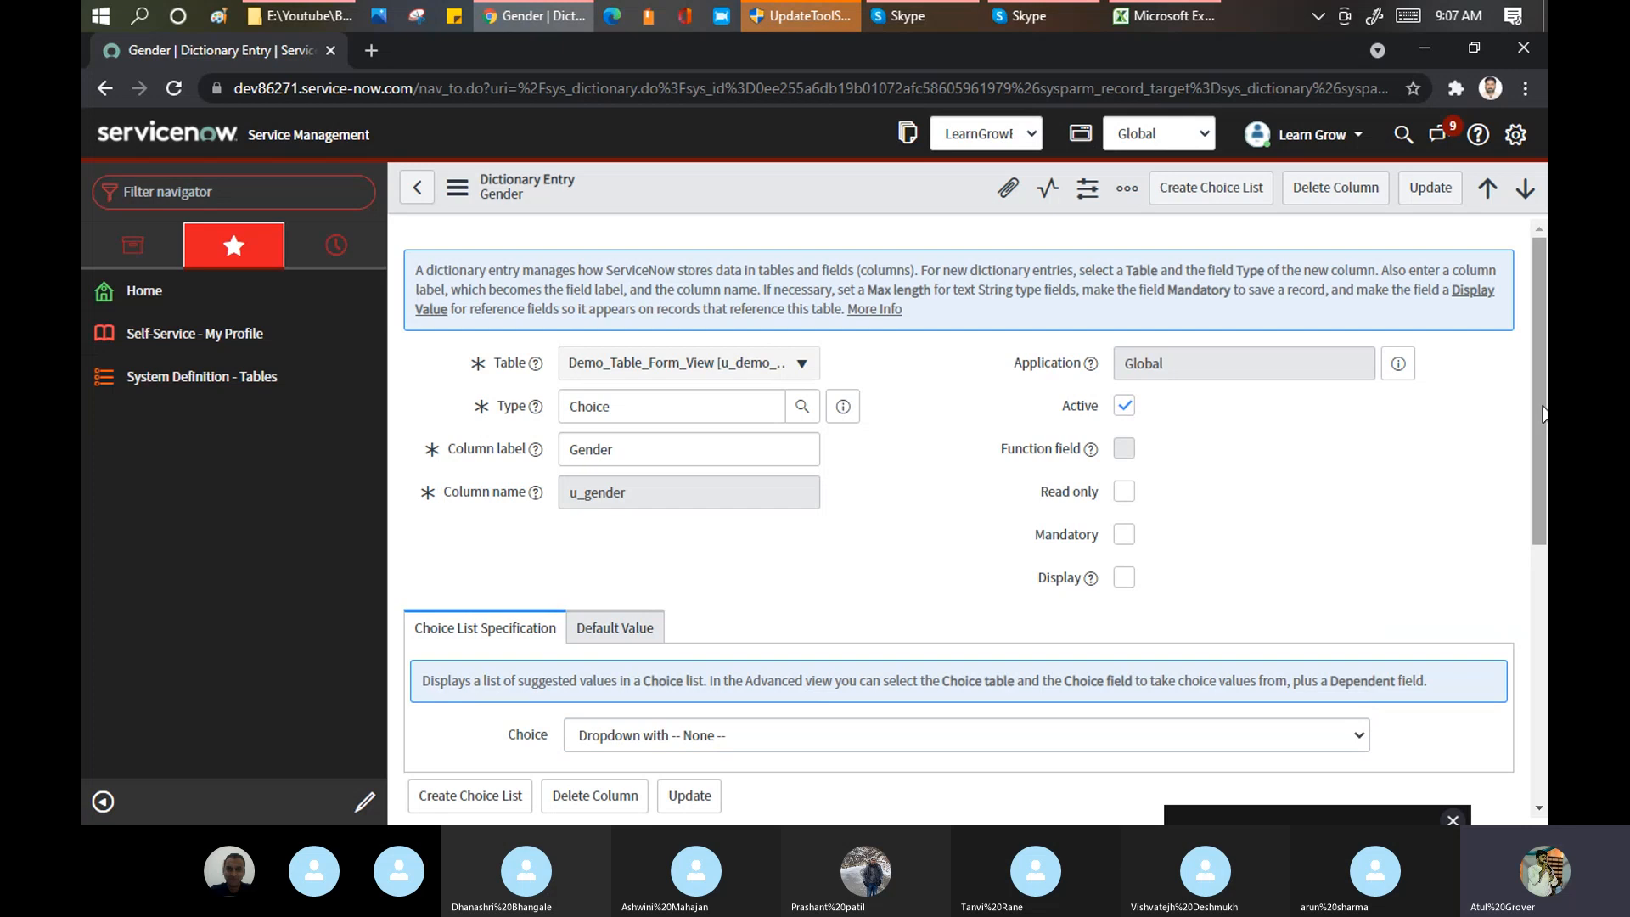
scroll(934, 509, down, 2)
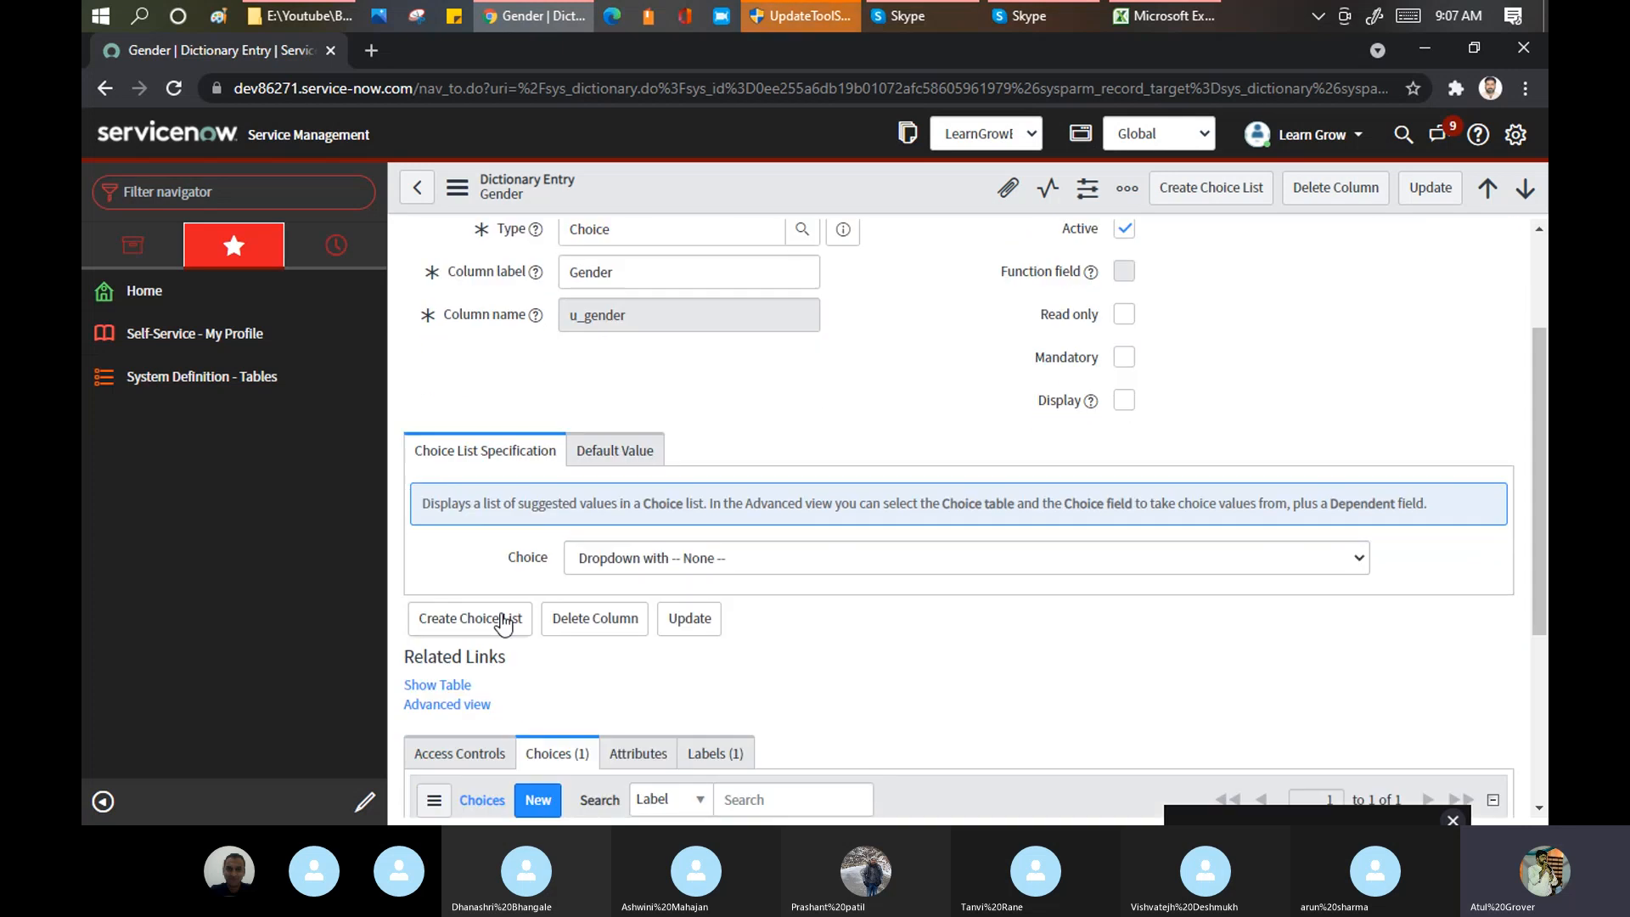
click(679, 558)
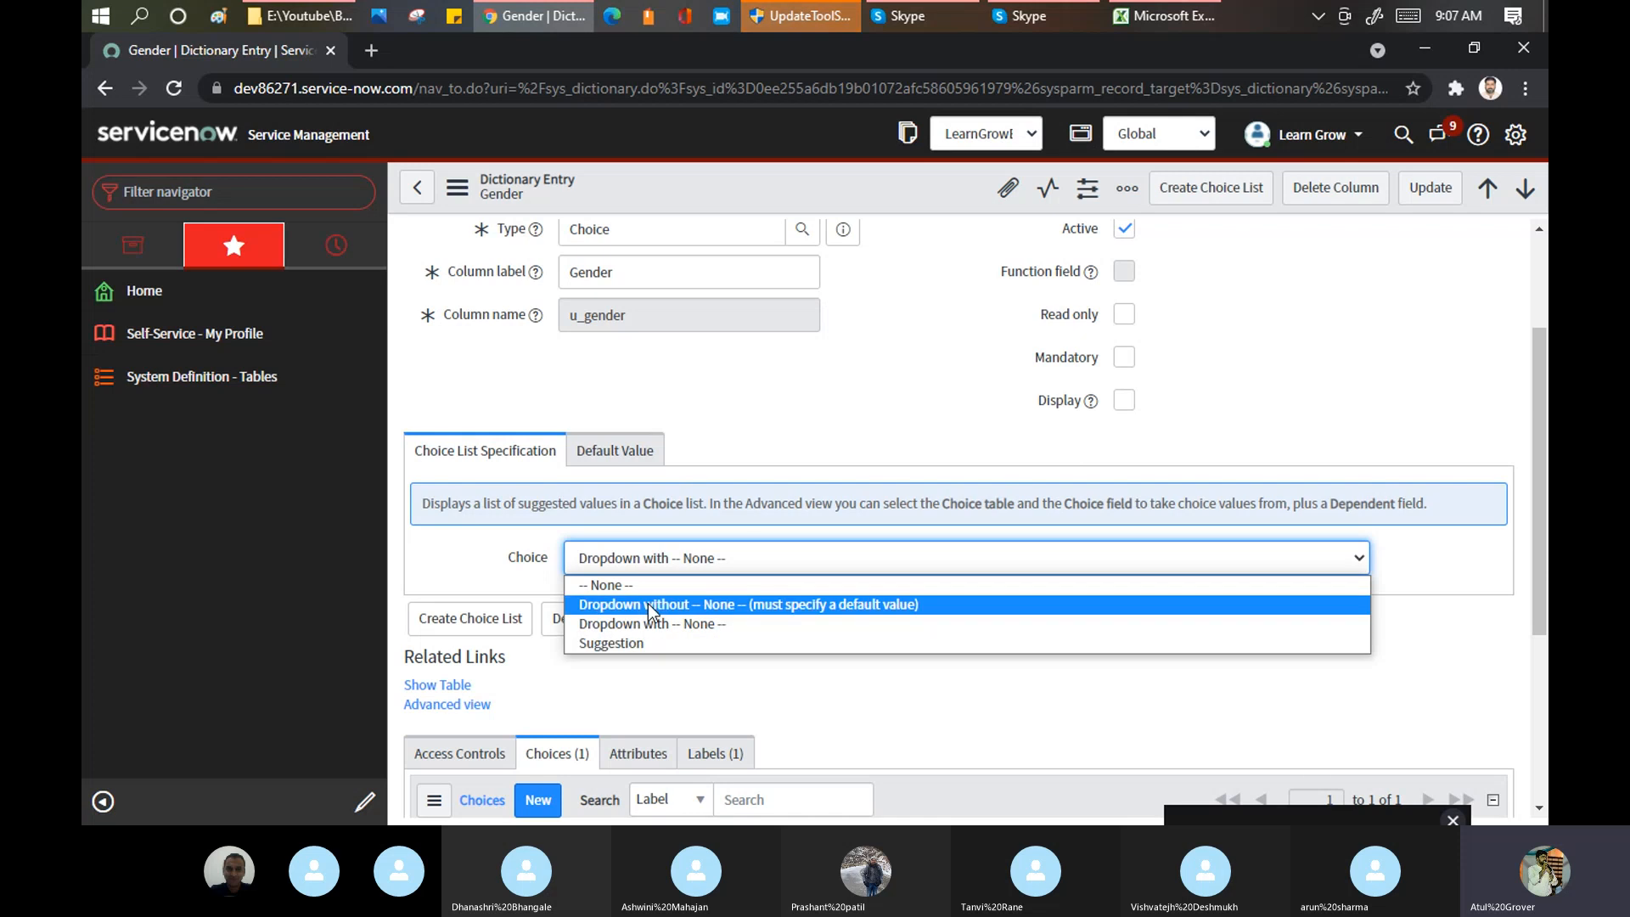
click(779, 703)
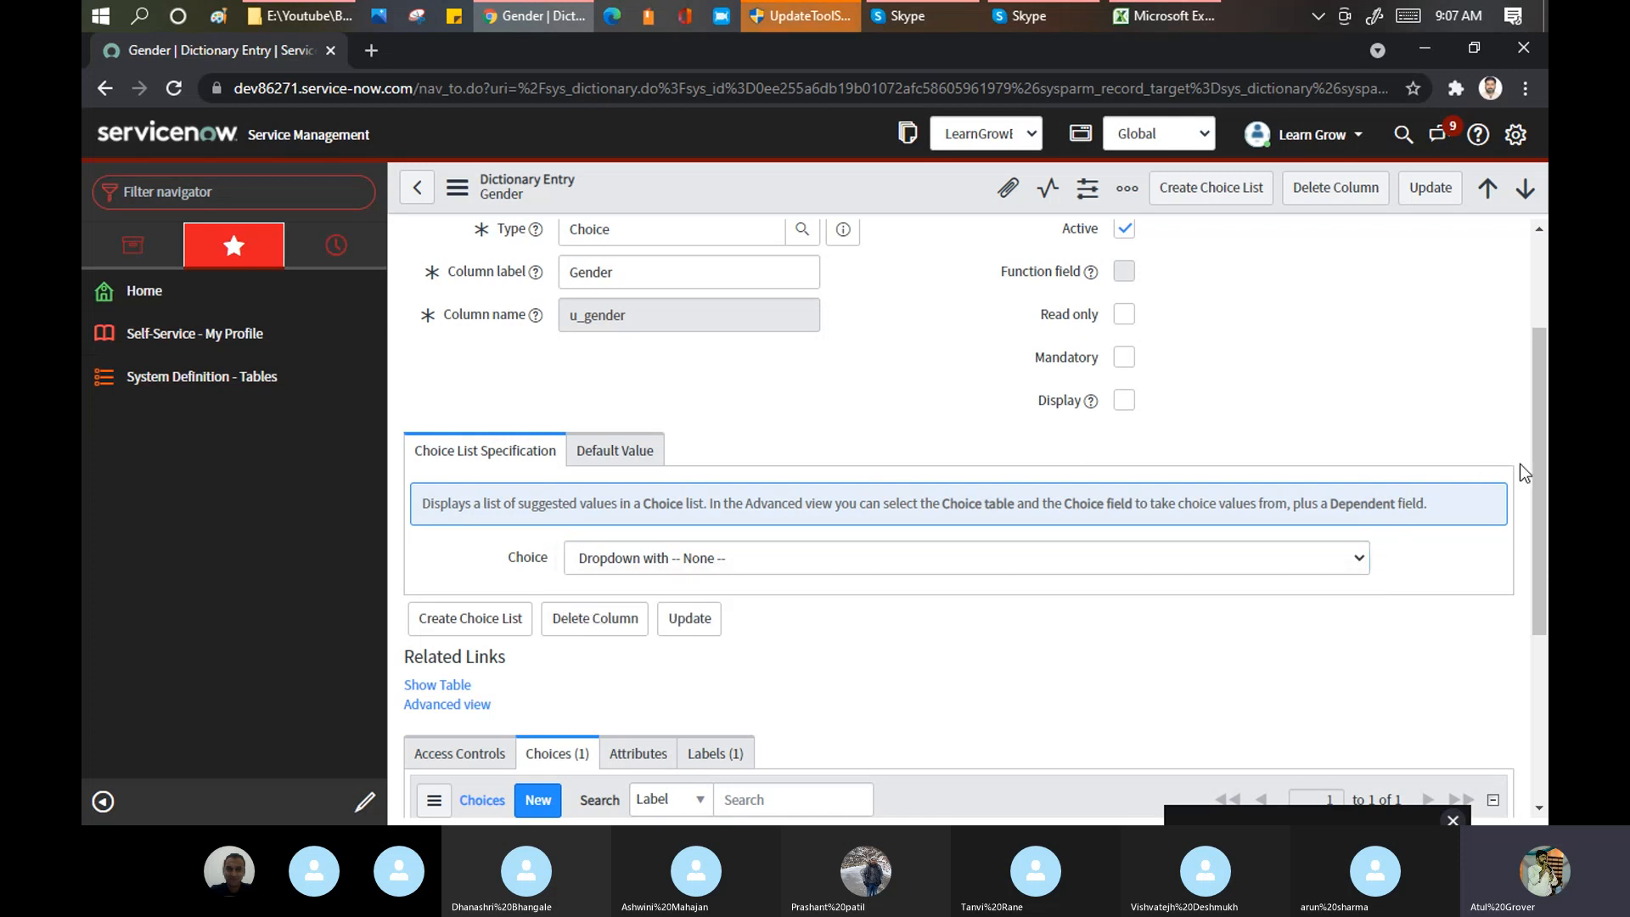
Step: Set the label of the Gender choice M to Male, save it, and return to the Gender dictionary entry
scroll(1537, 467, down, 3)
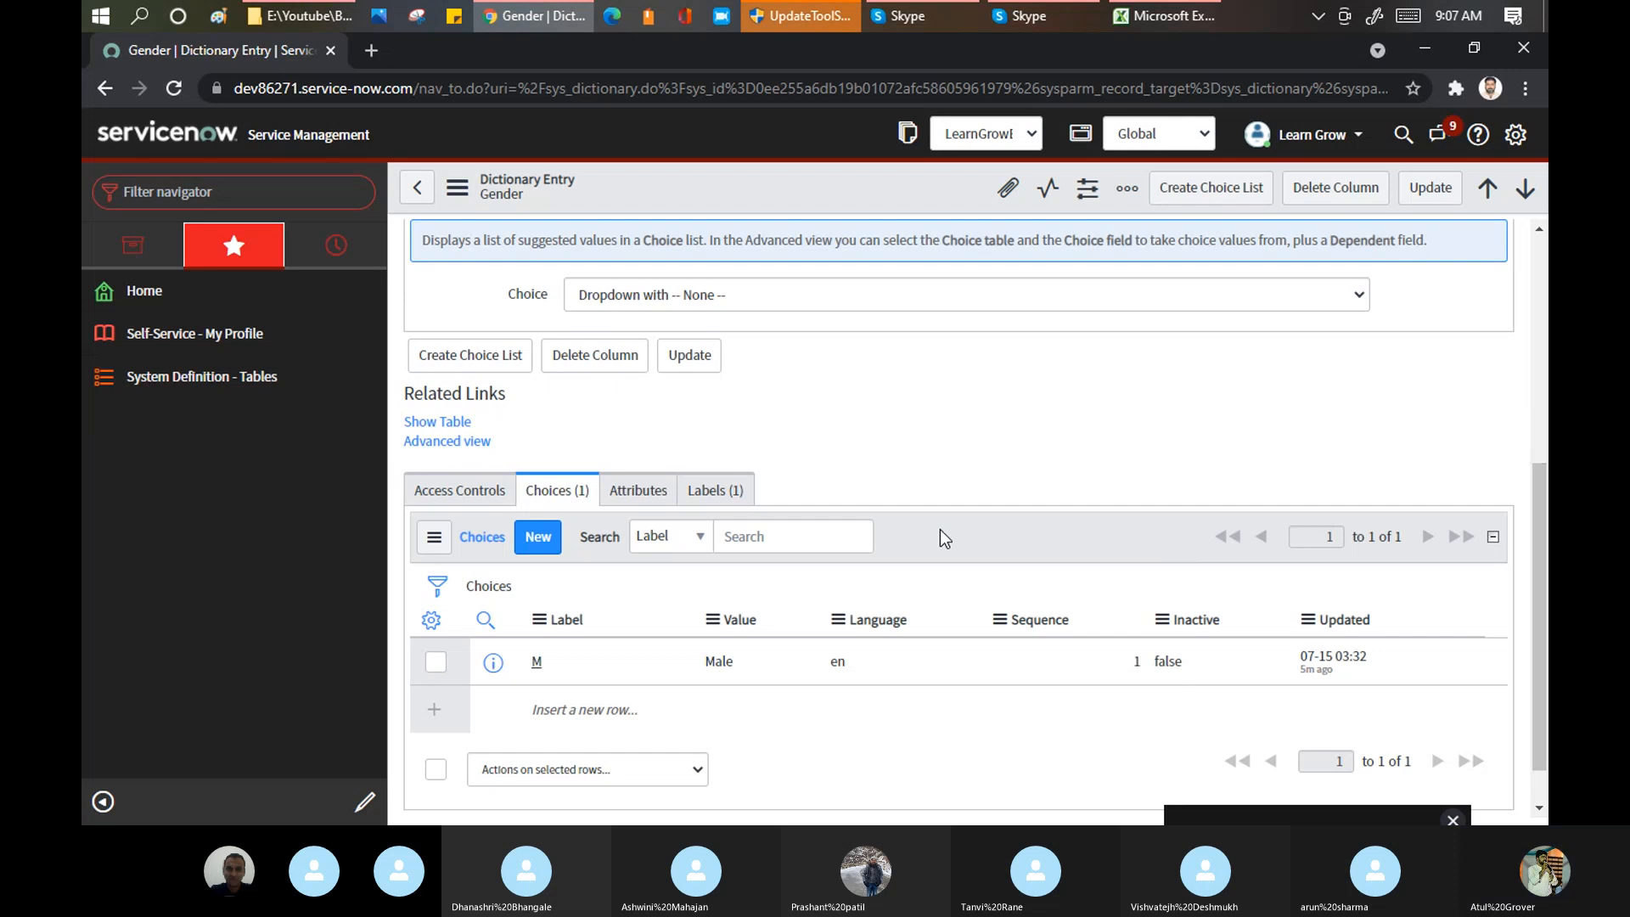
click(536, 663)
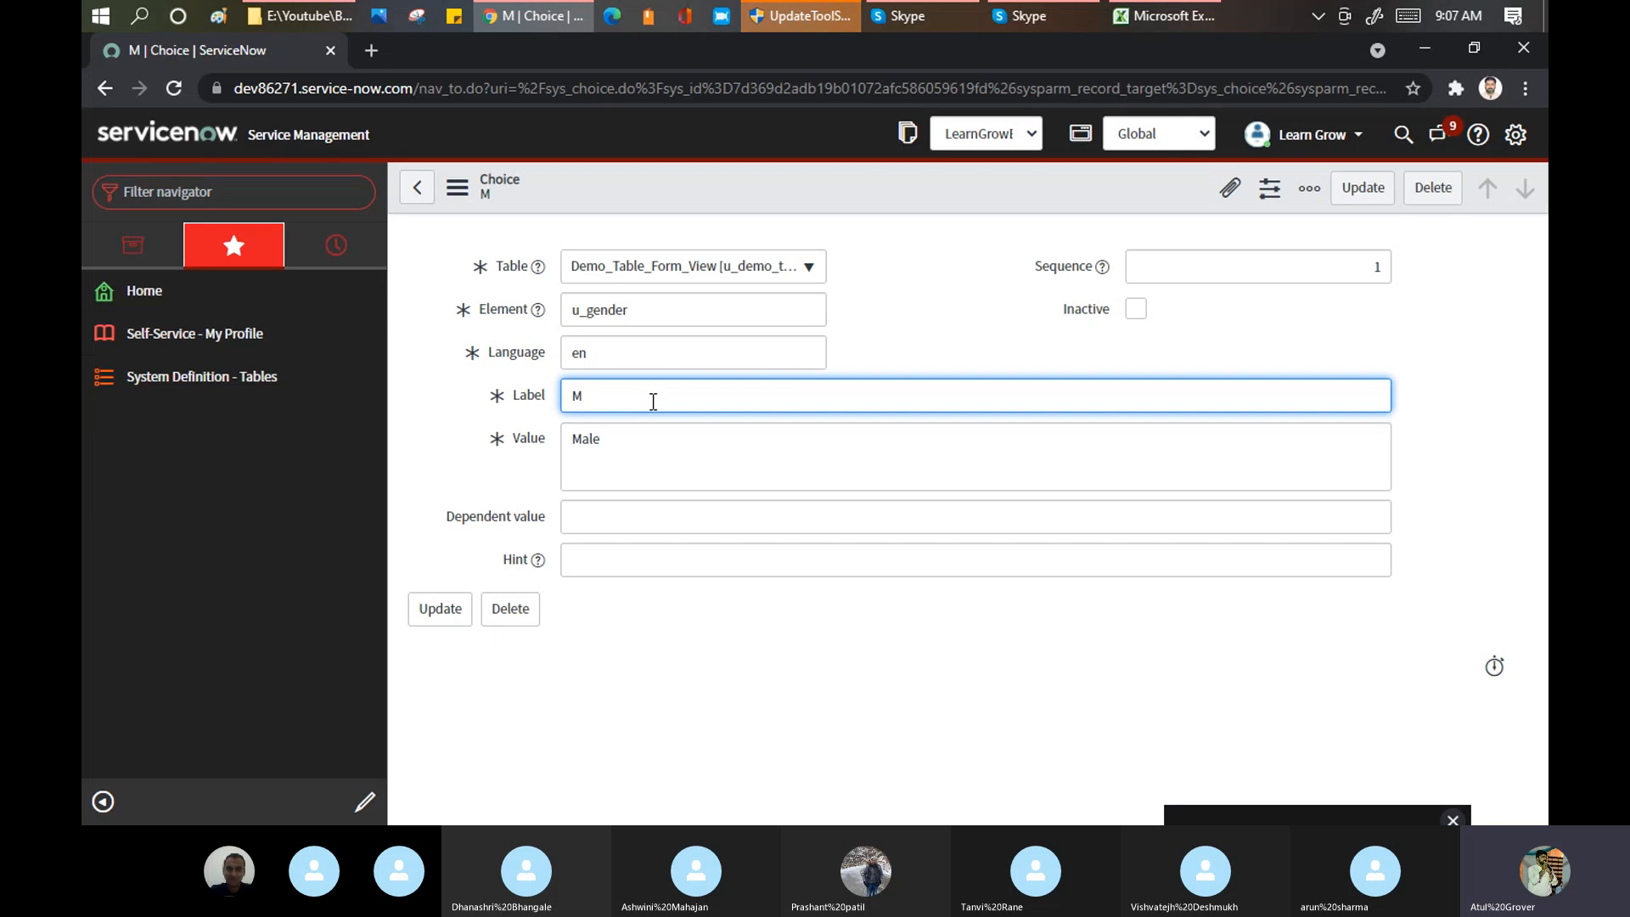
text(ale)
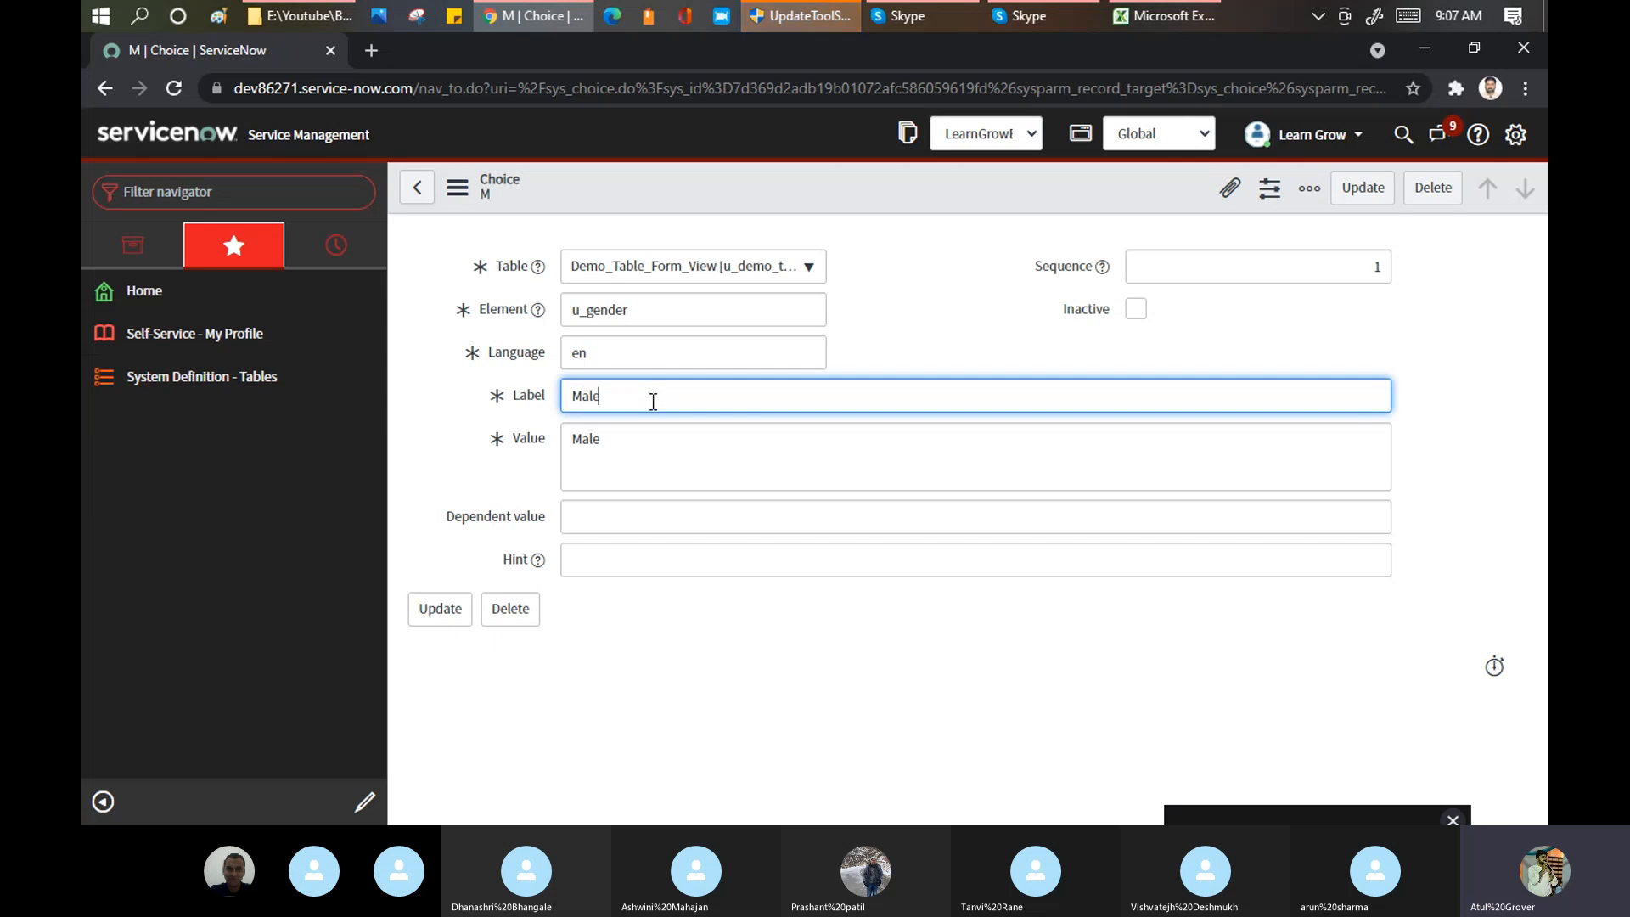
right_click(934, 176)
click(956, 187)
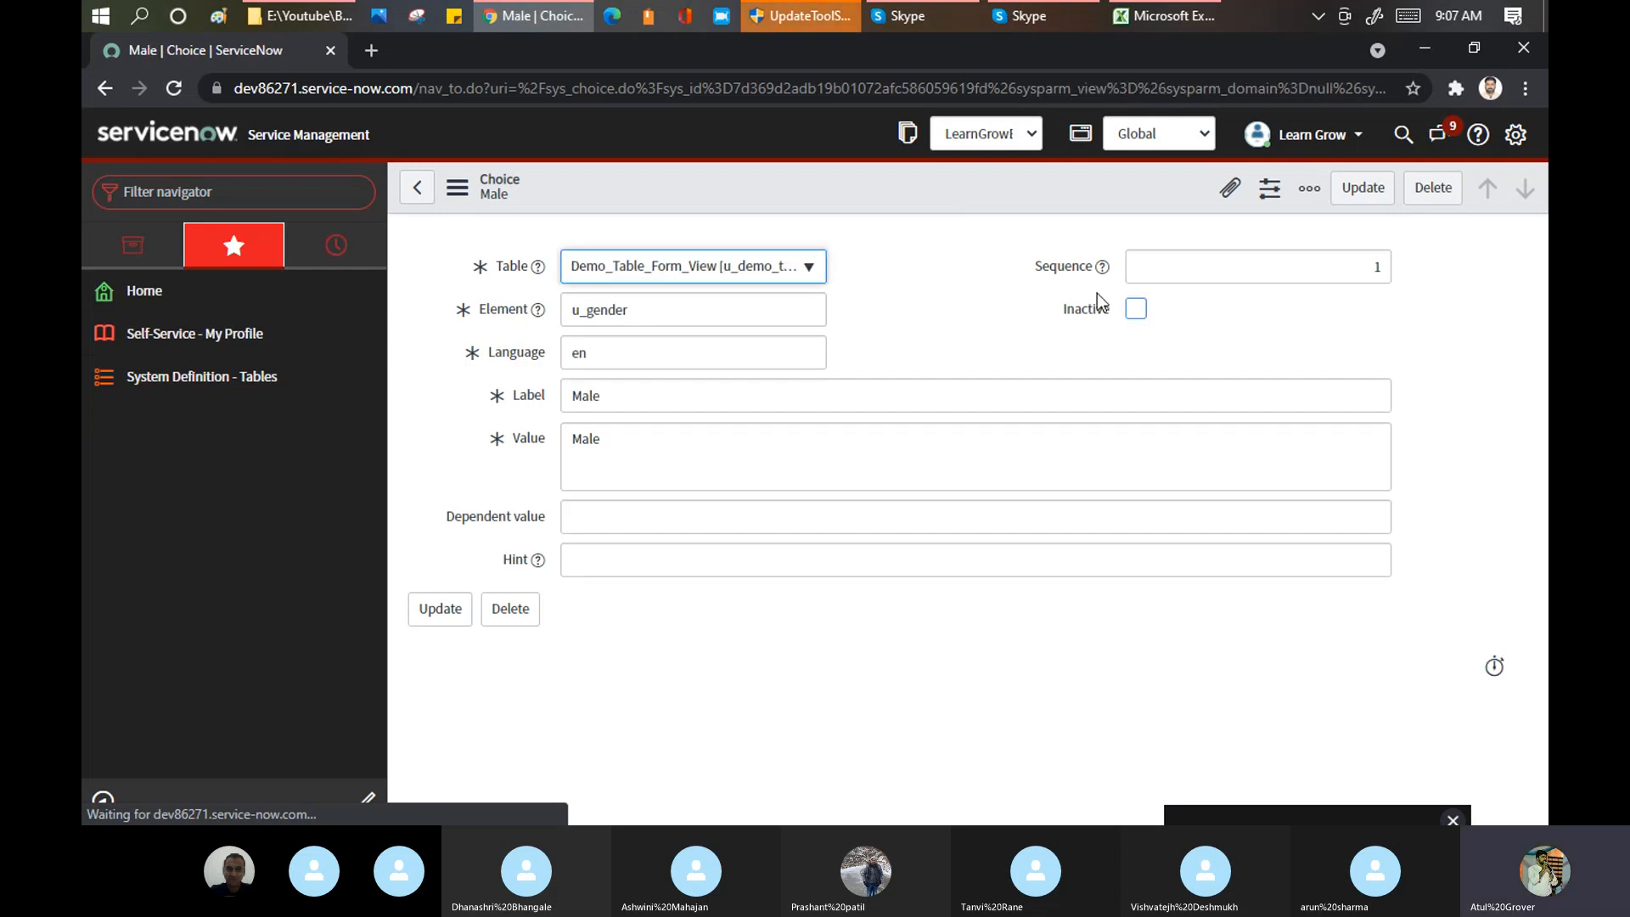
click(417, 187)
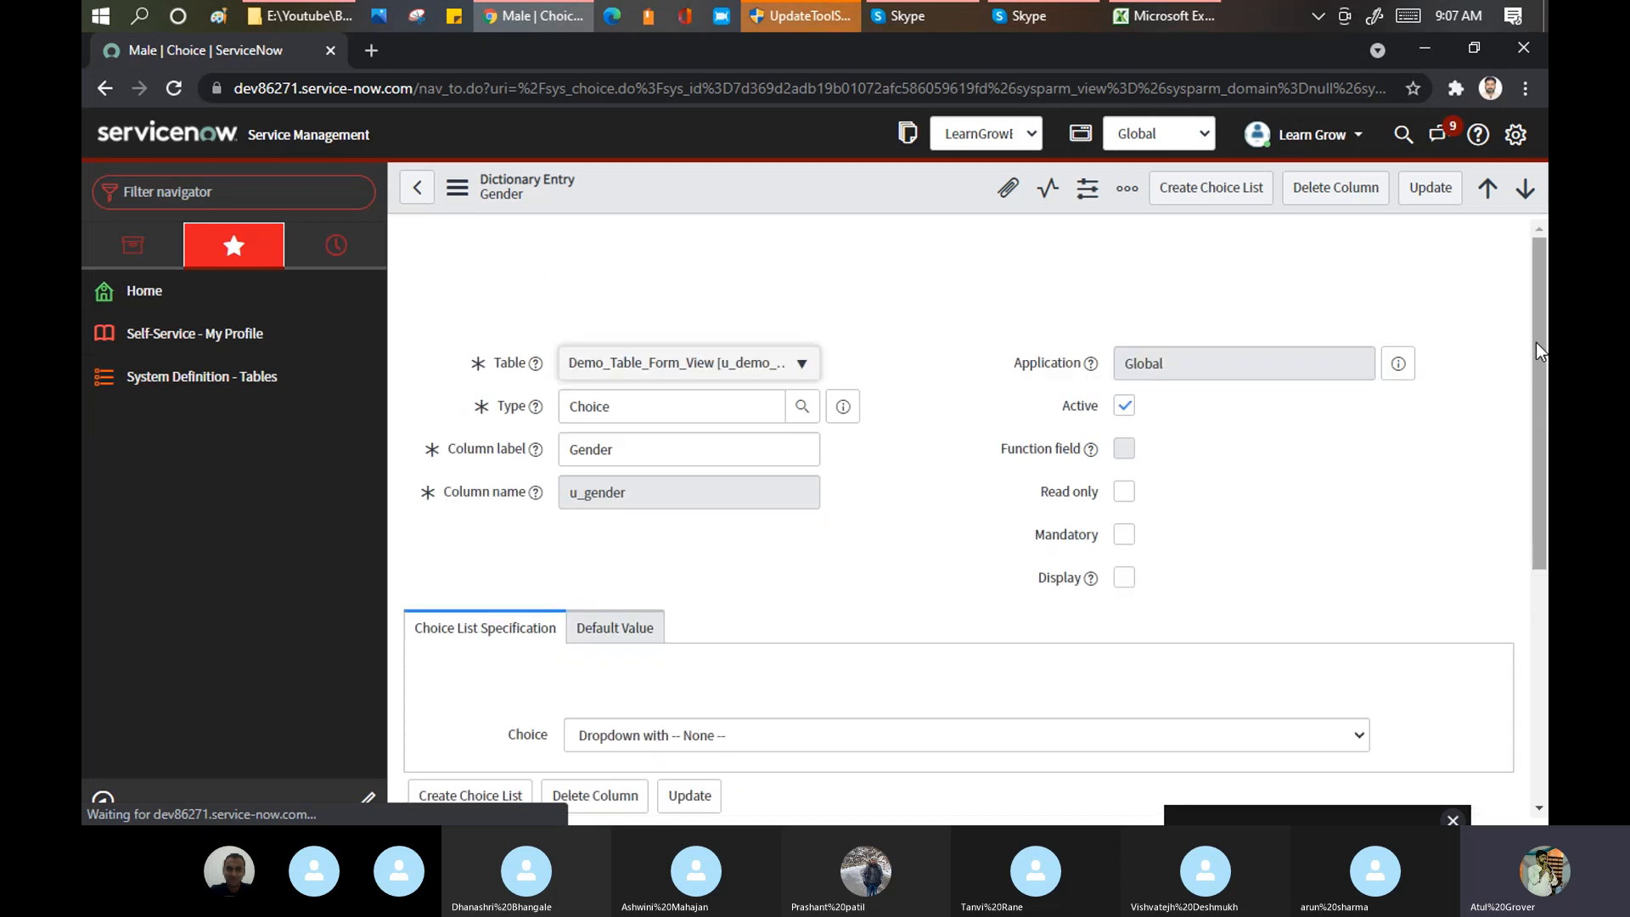
Step: Start a new choice for the Gender field with label Female, value Female and dependent value Male
drag(1536, 343, 1528, 570)
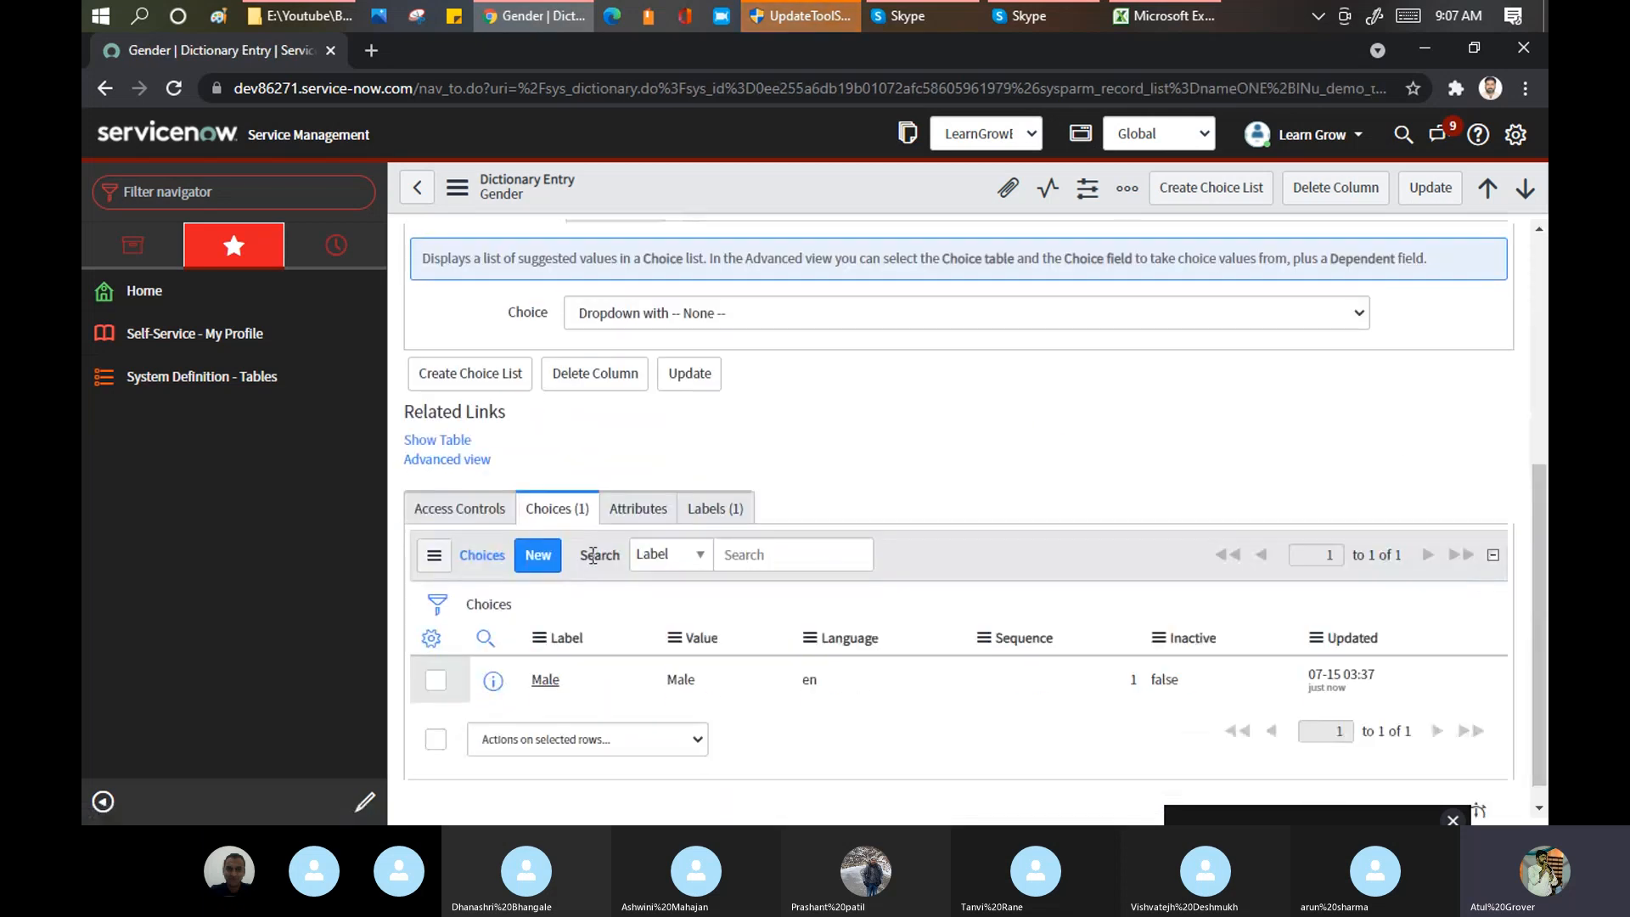
click(537, 558)
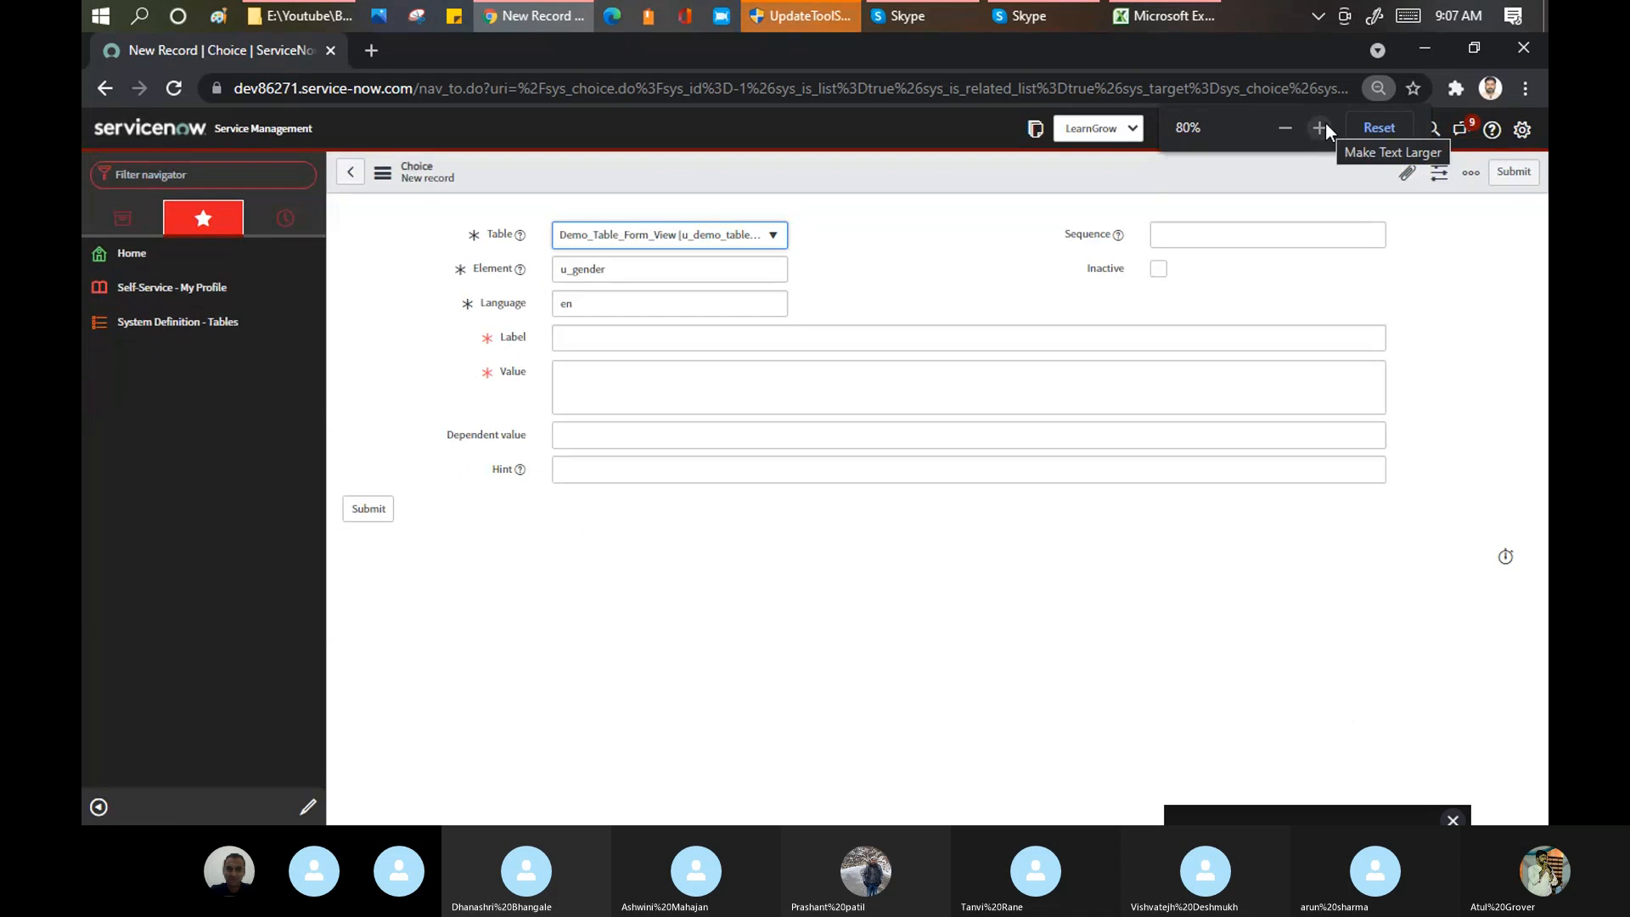
click(1320, 128)
click(1321, 128)
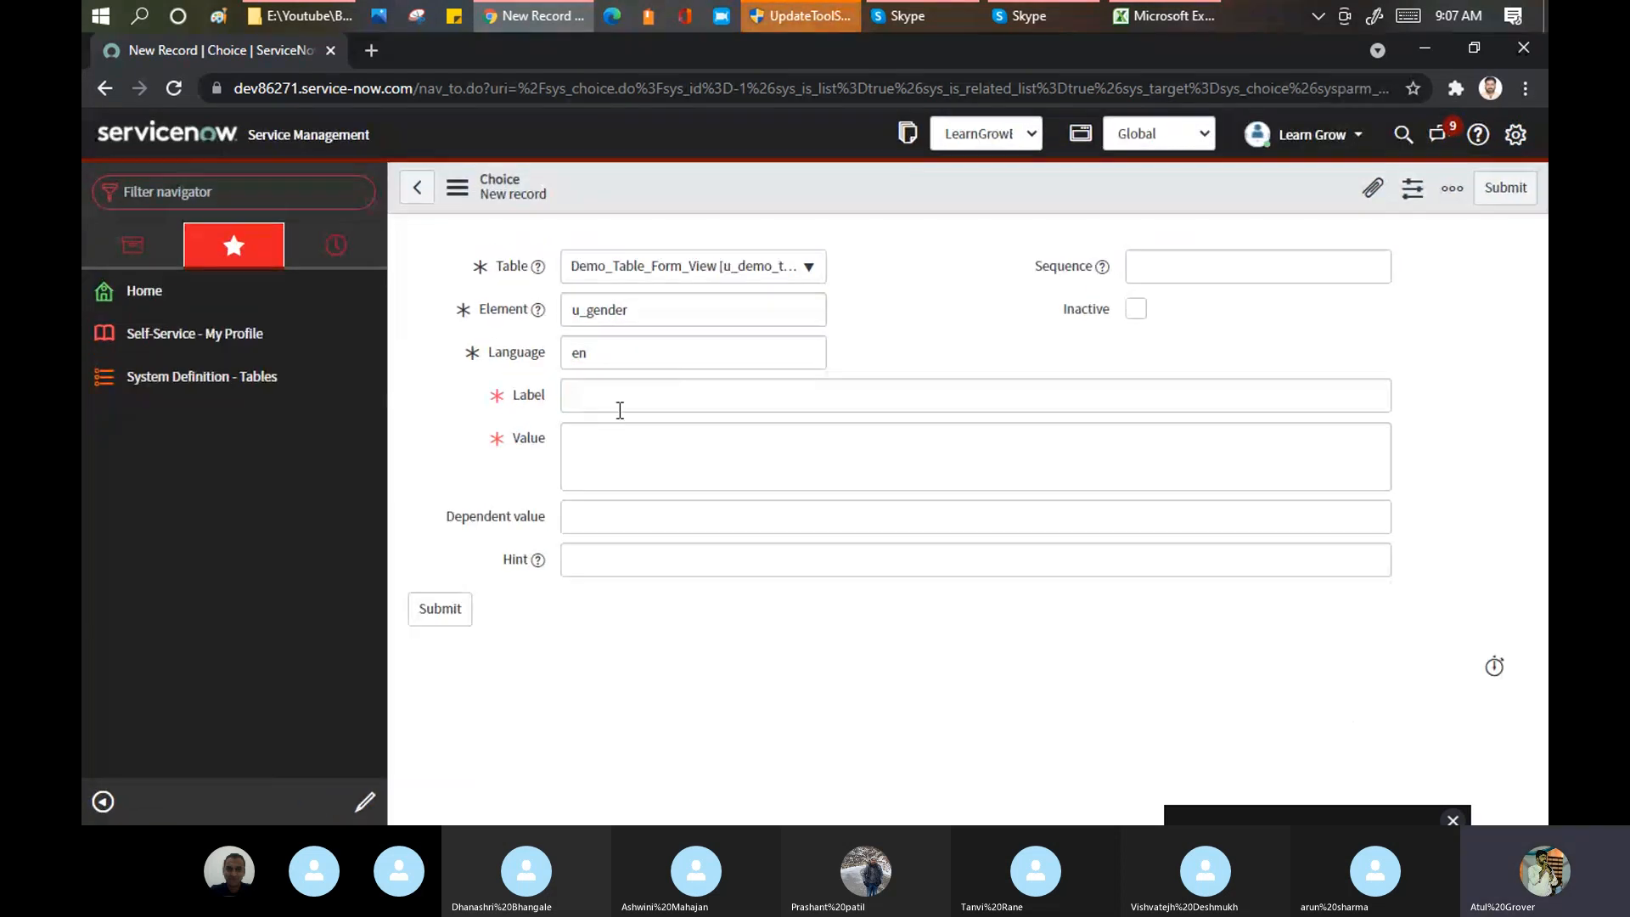
click(621, 410)
text(Female)
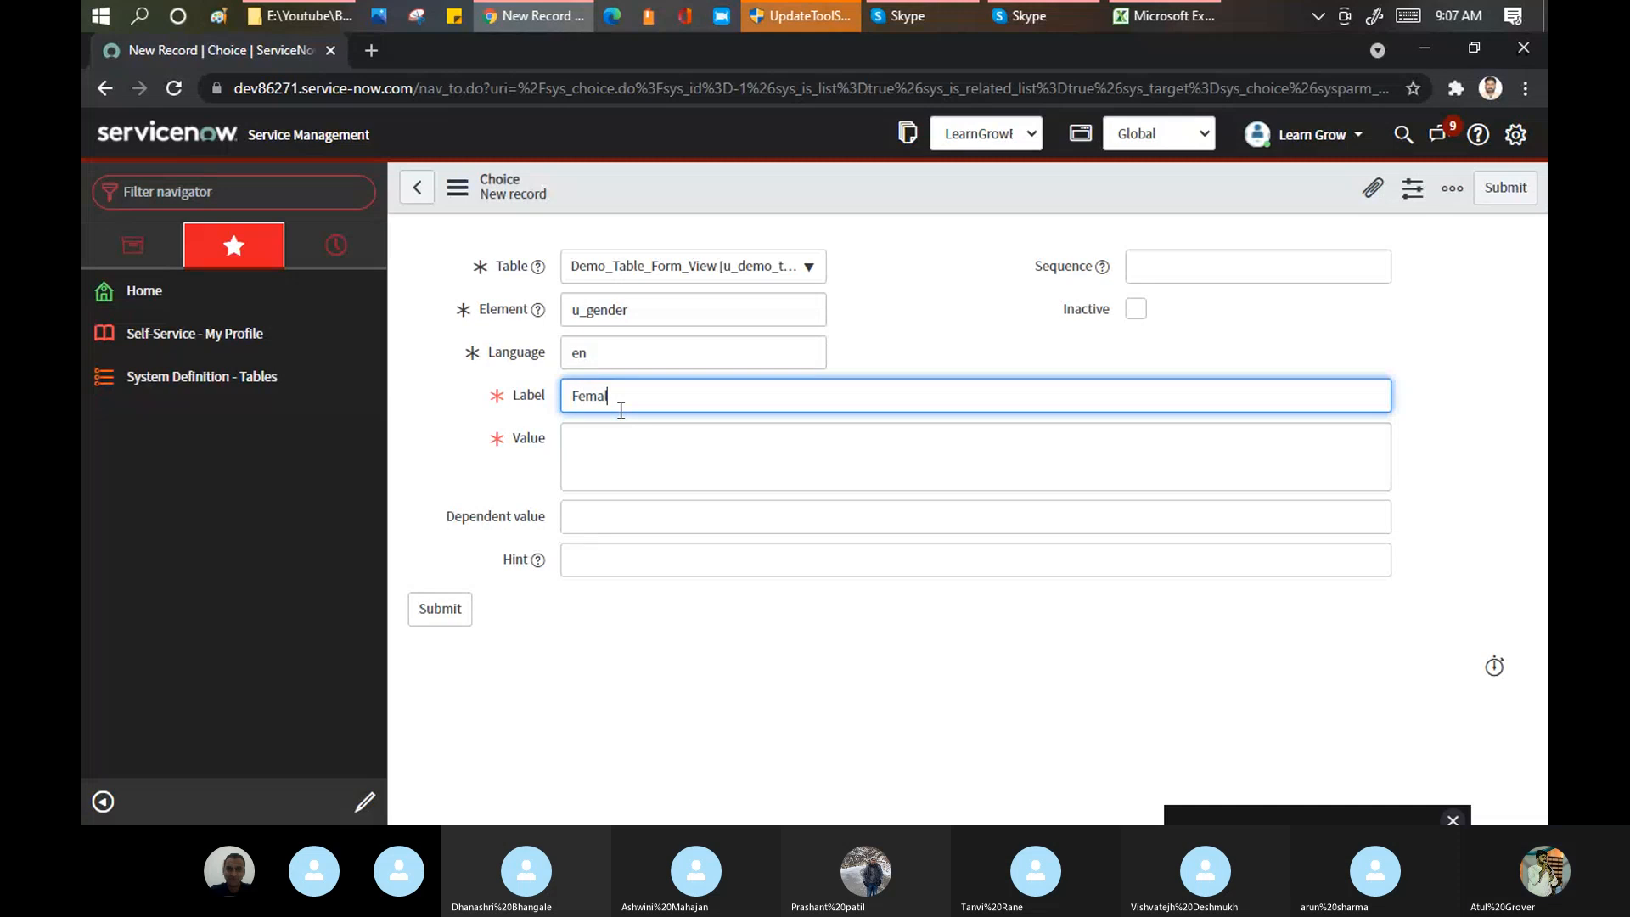
key(Tab)
text(Female)
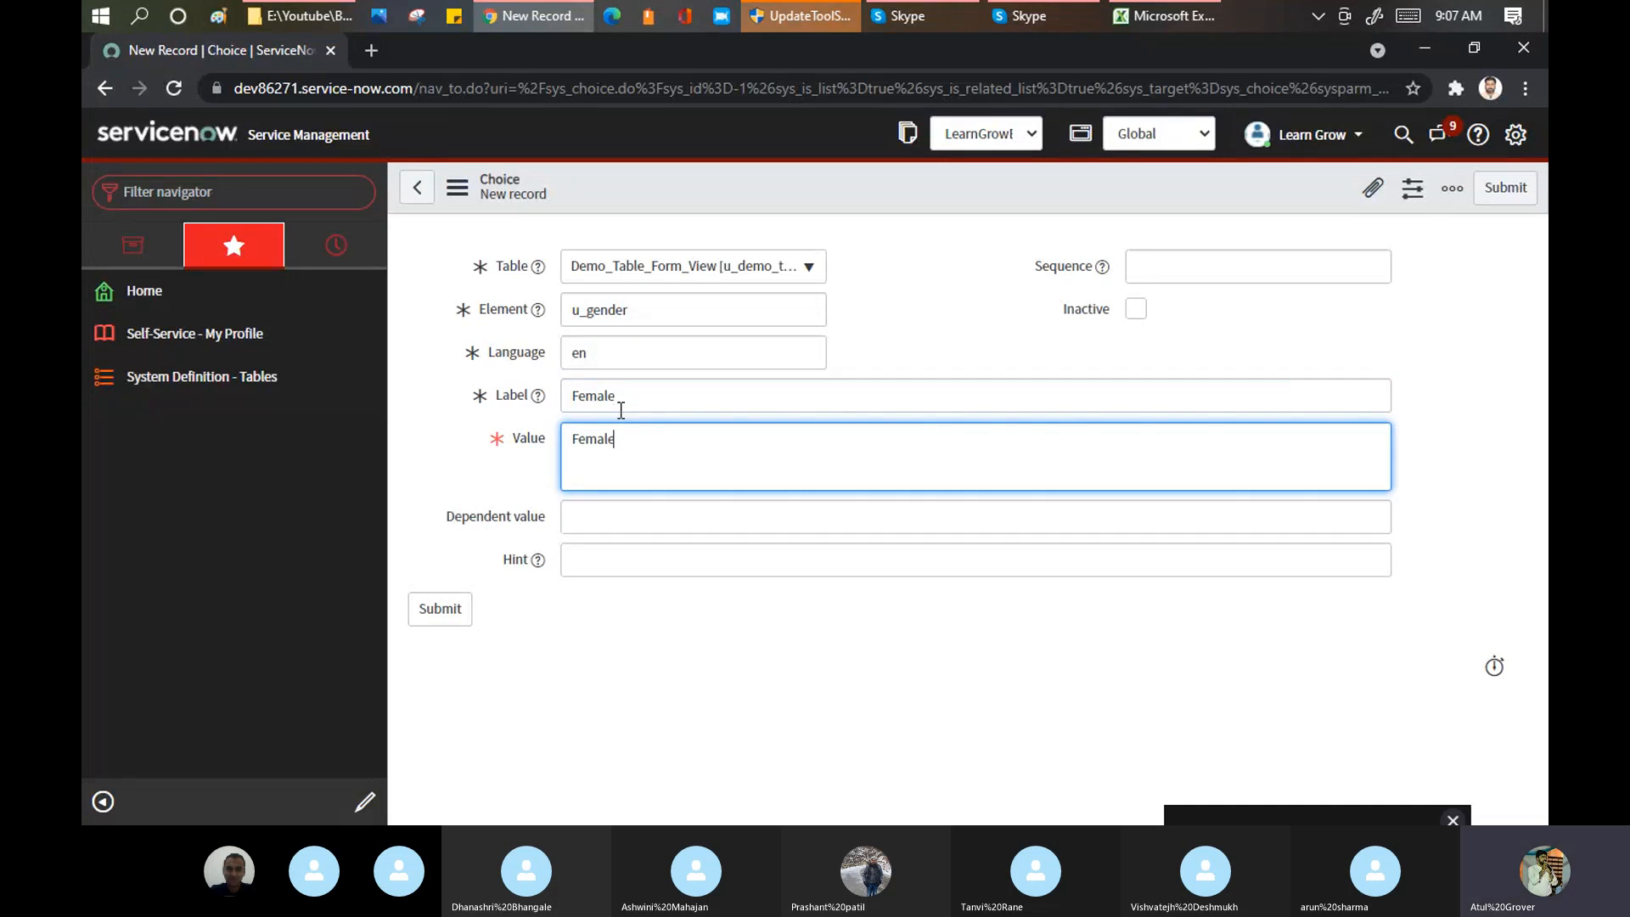
click(567, 527)
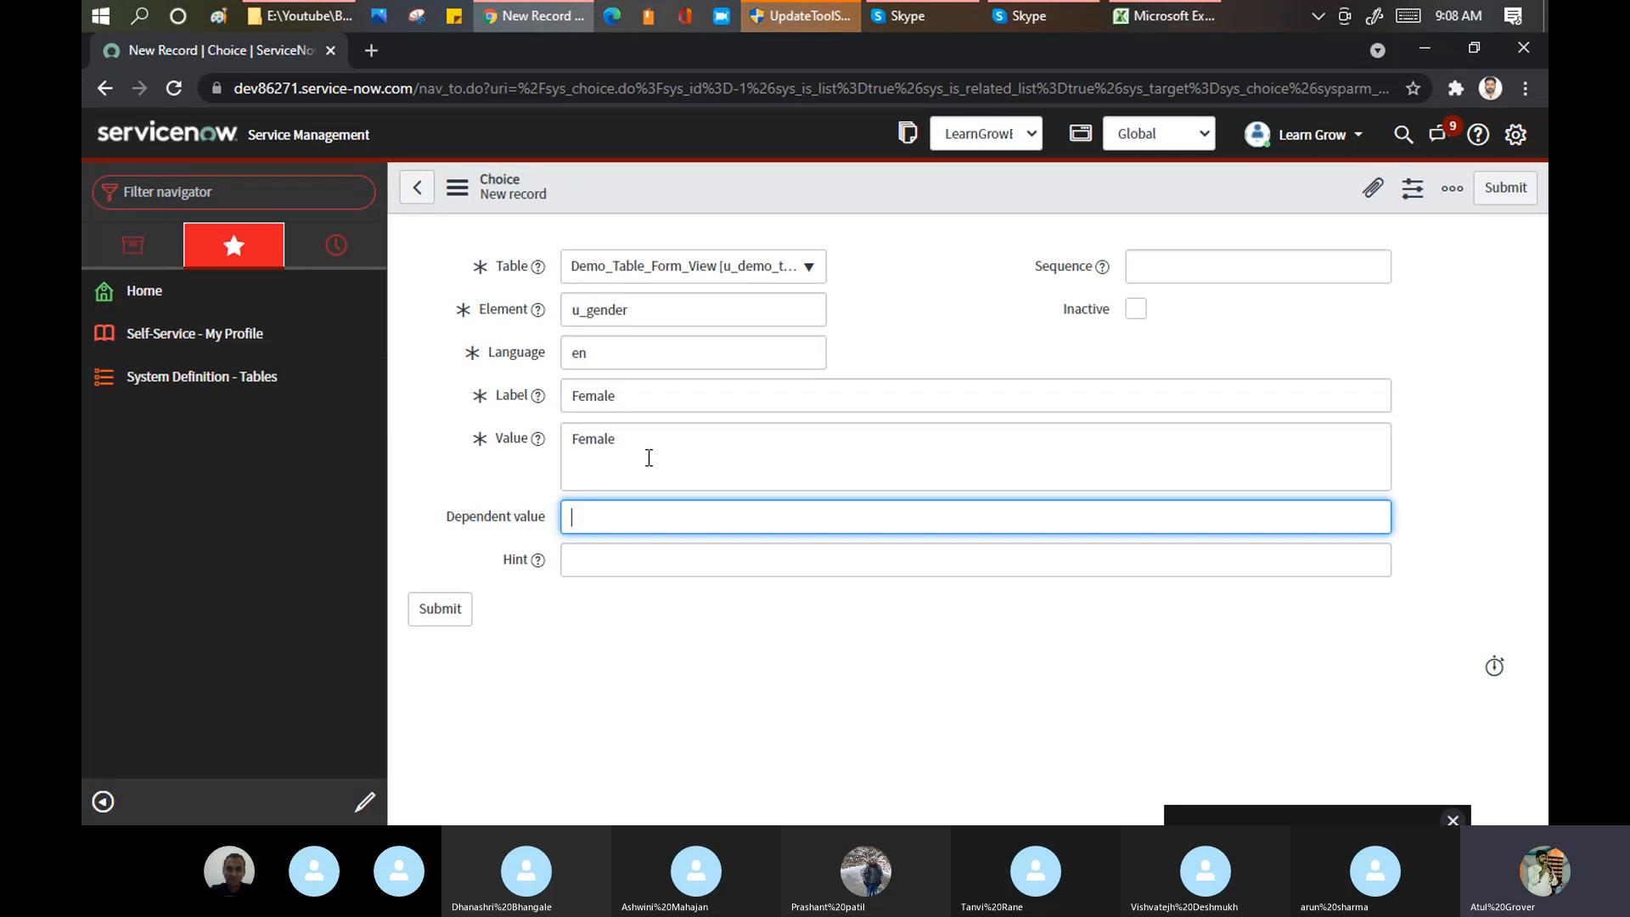
text(e)
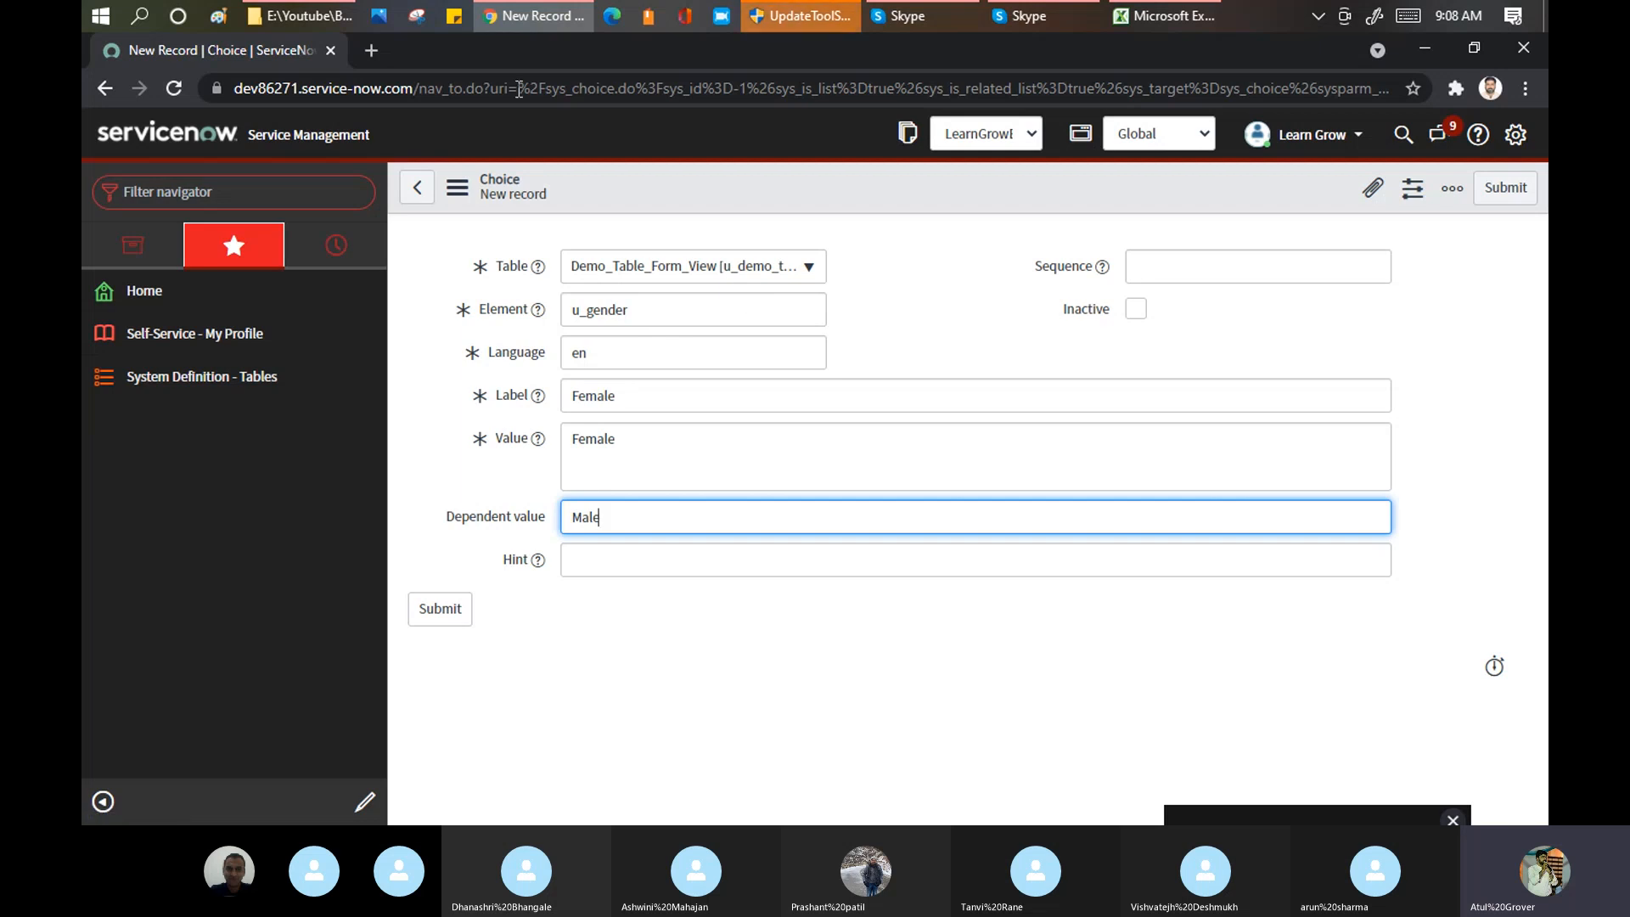
Step: Open a new incident form from dev86271.service-now.com/incident.do in a separate browser tab
click(375, 49)
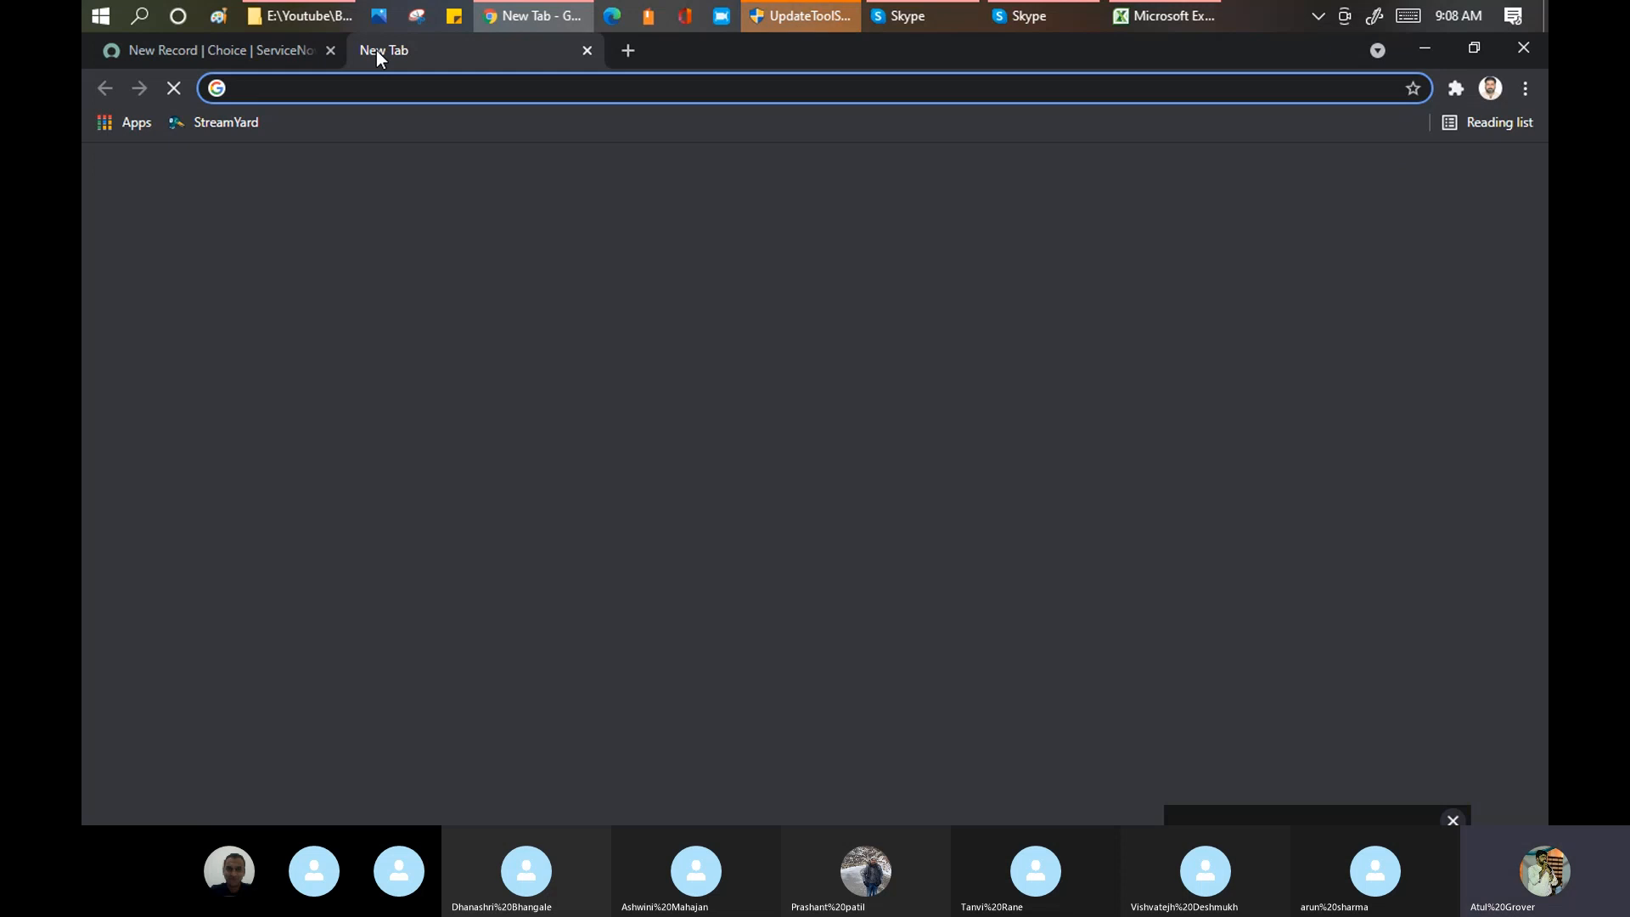
text(dev)
key(Right)
text(/i)
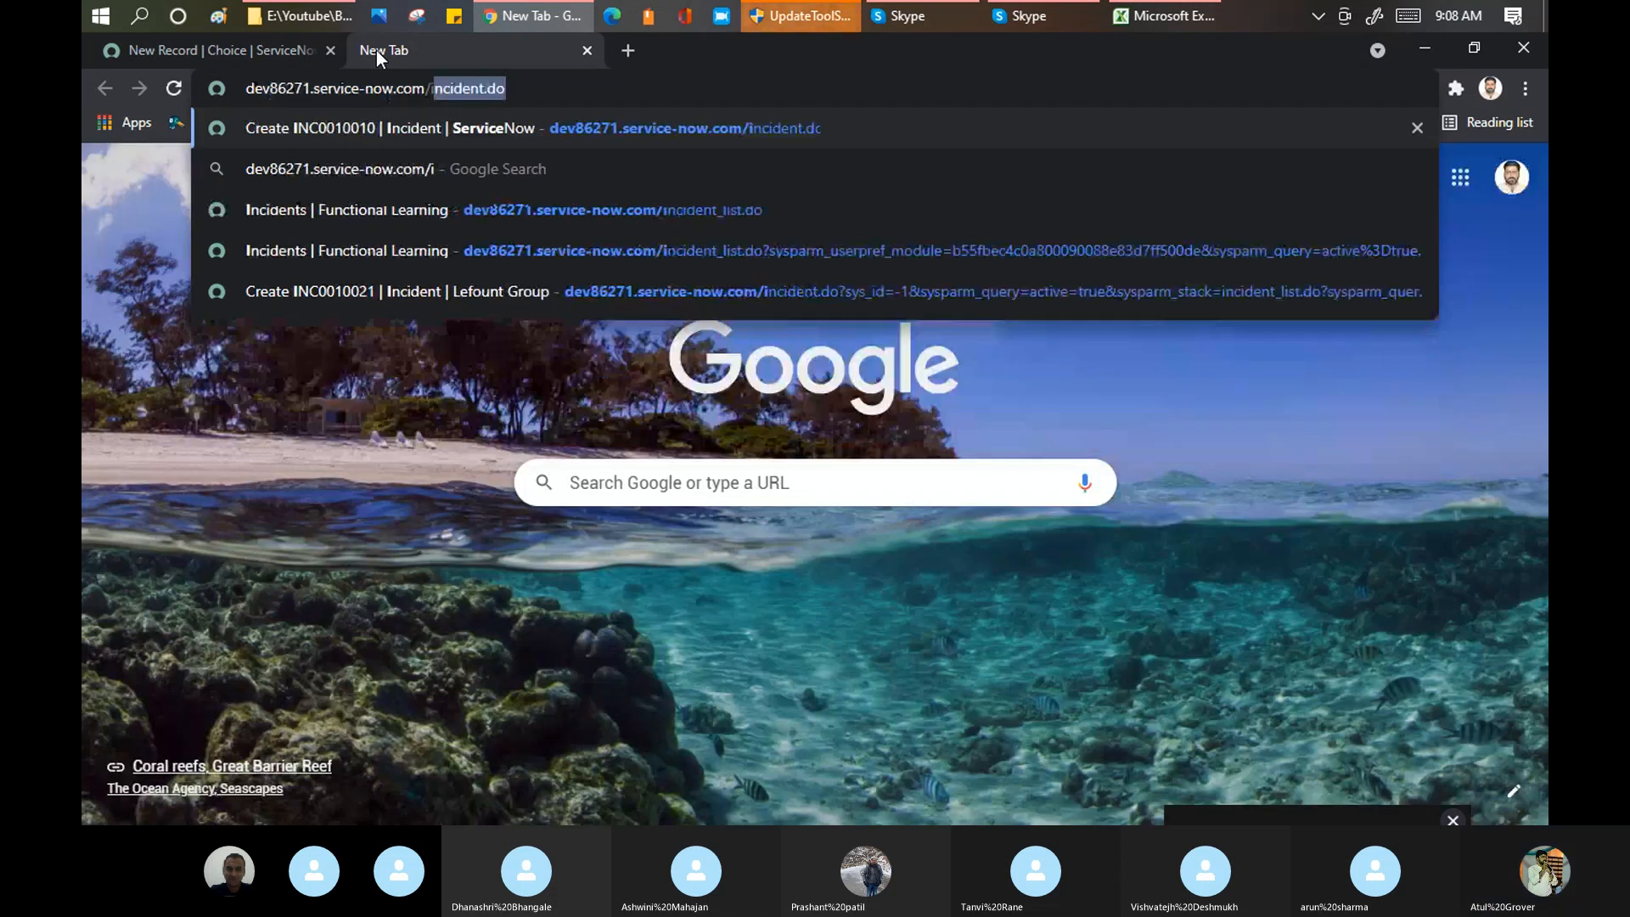
key(Return)
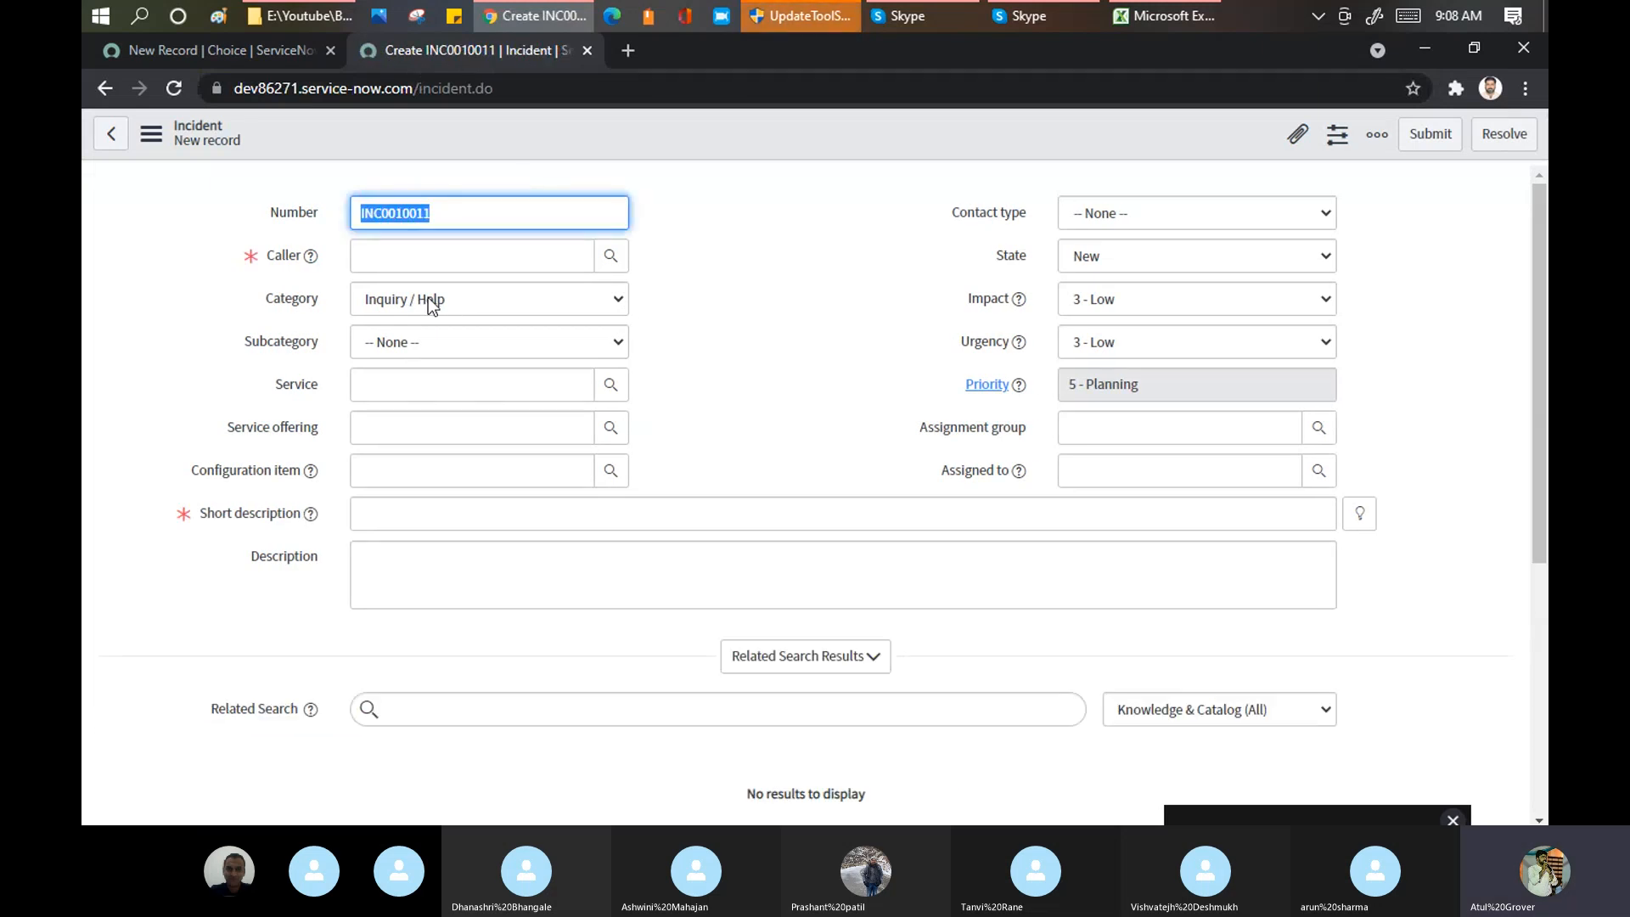
Step: Examine the incident's Subcategory options under Inquiry / Help, set Category to Software and compare its Subcategory options
click(404, 339)
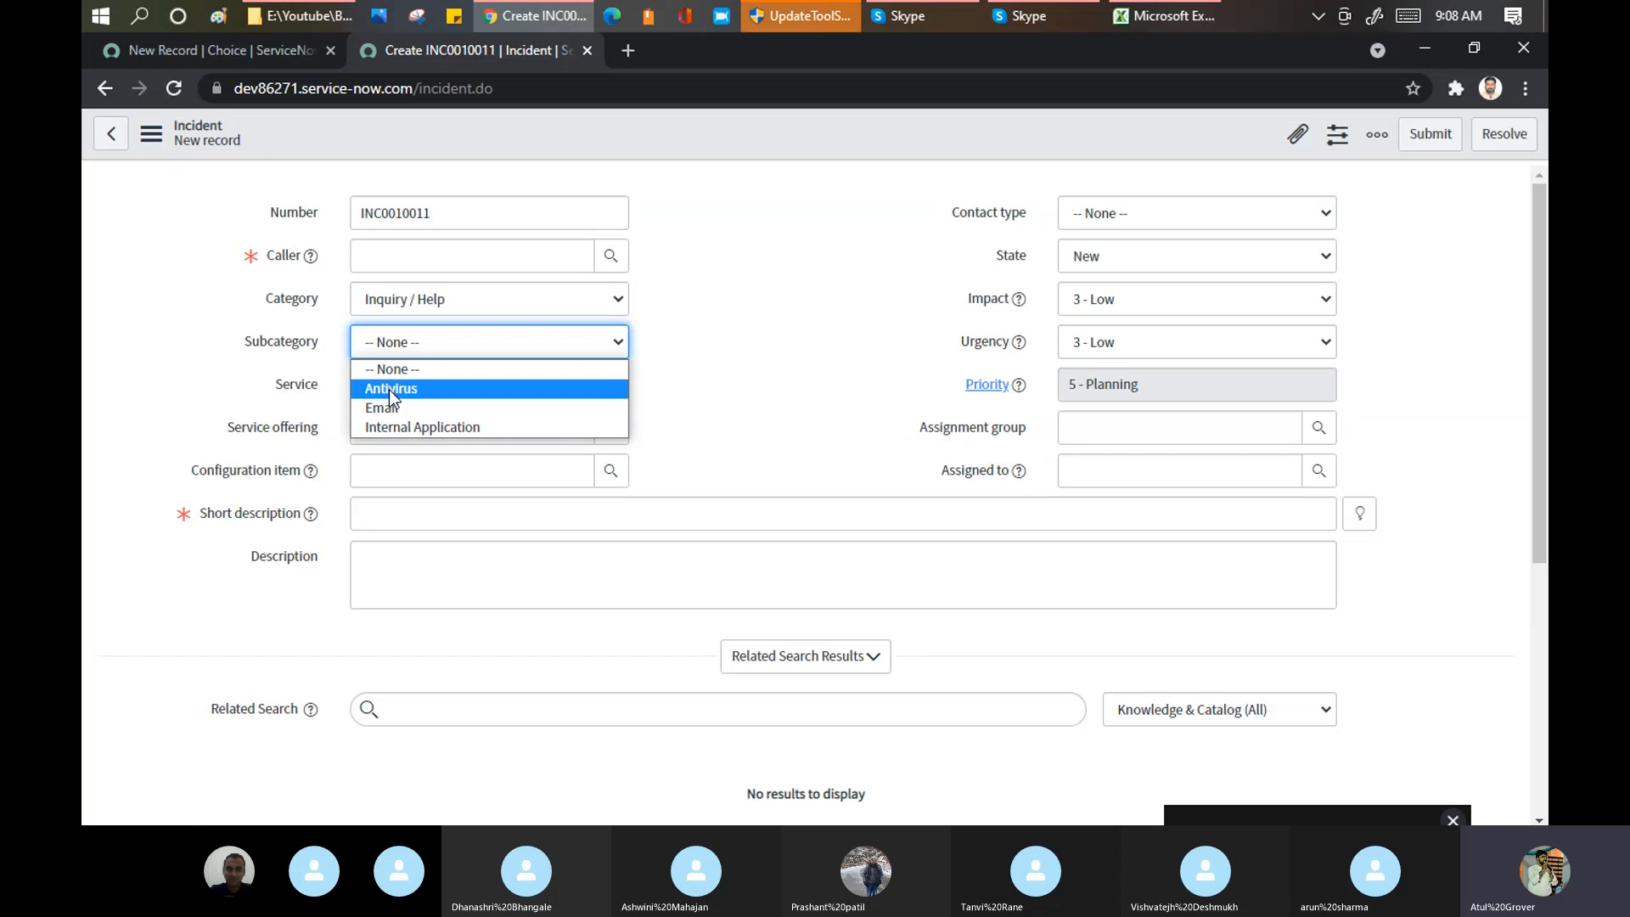
click(502, 307)
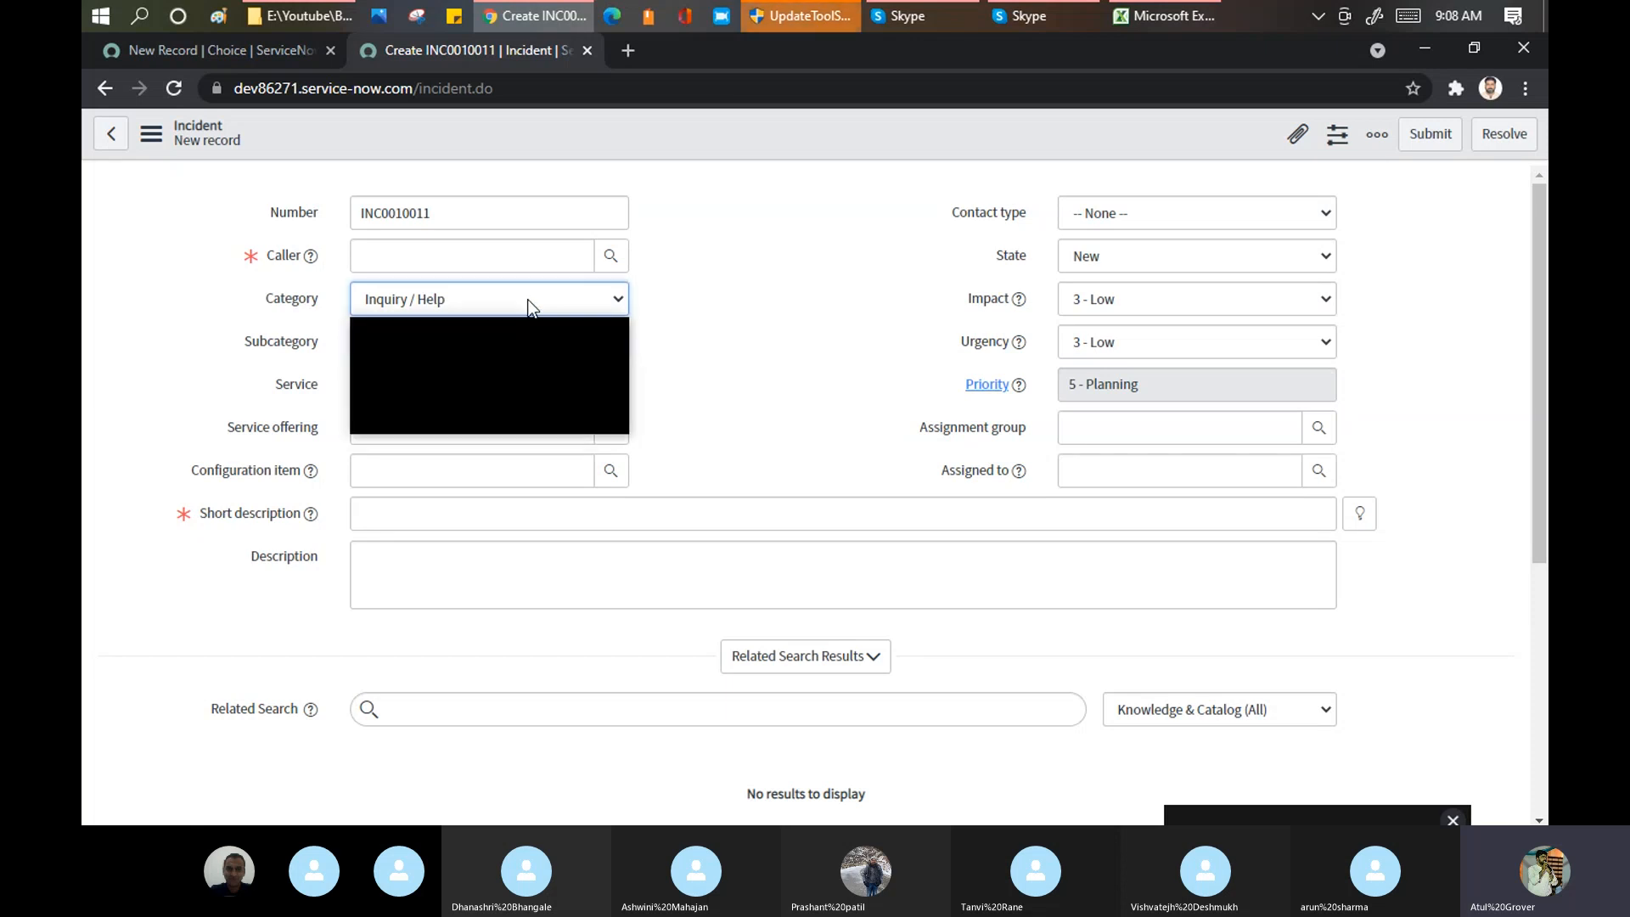
click(427, 362)
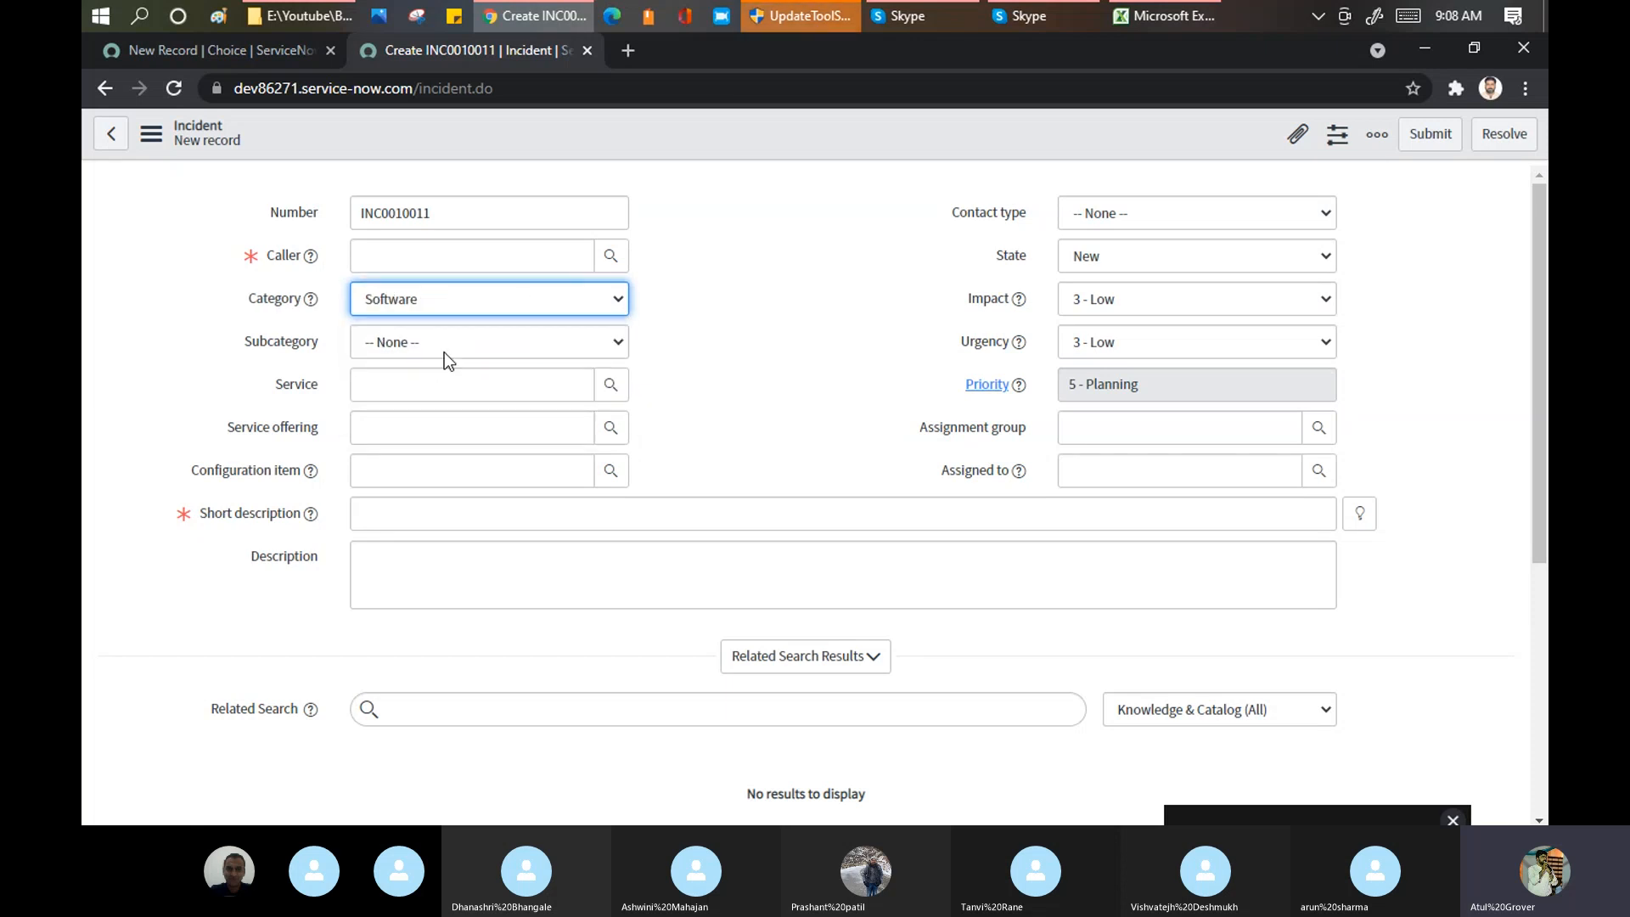
click(457, 350)
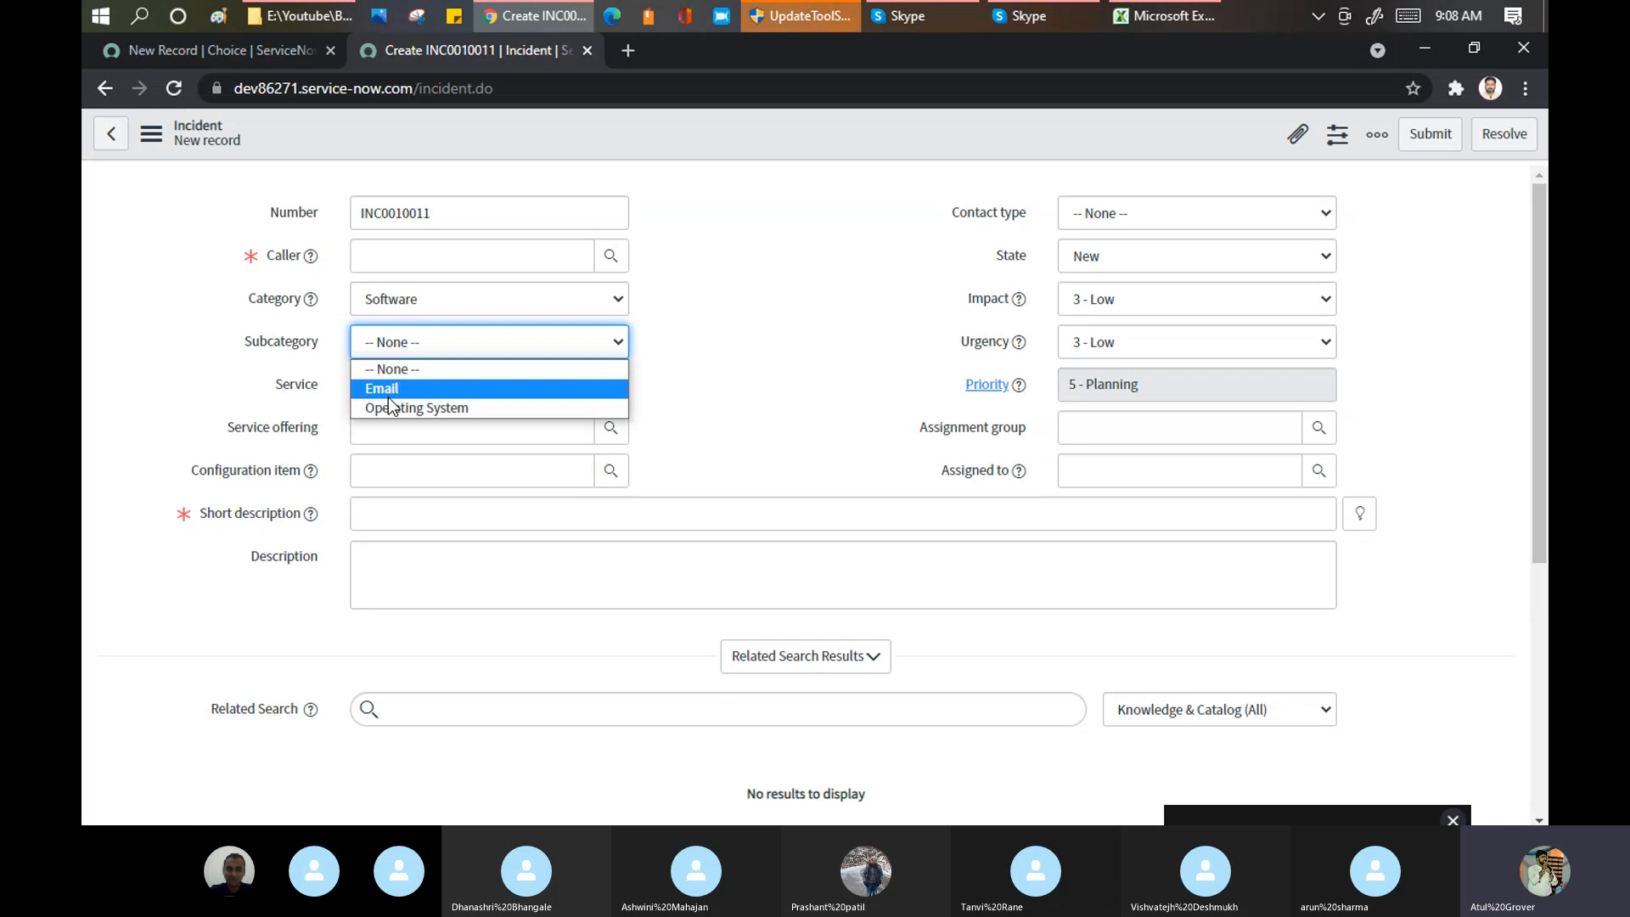
Step: Set the new incident's category to Network and review the subcategory choices that depend on it
click(538, 302)
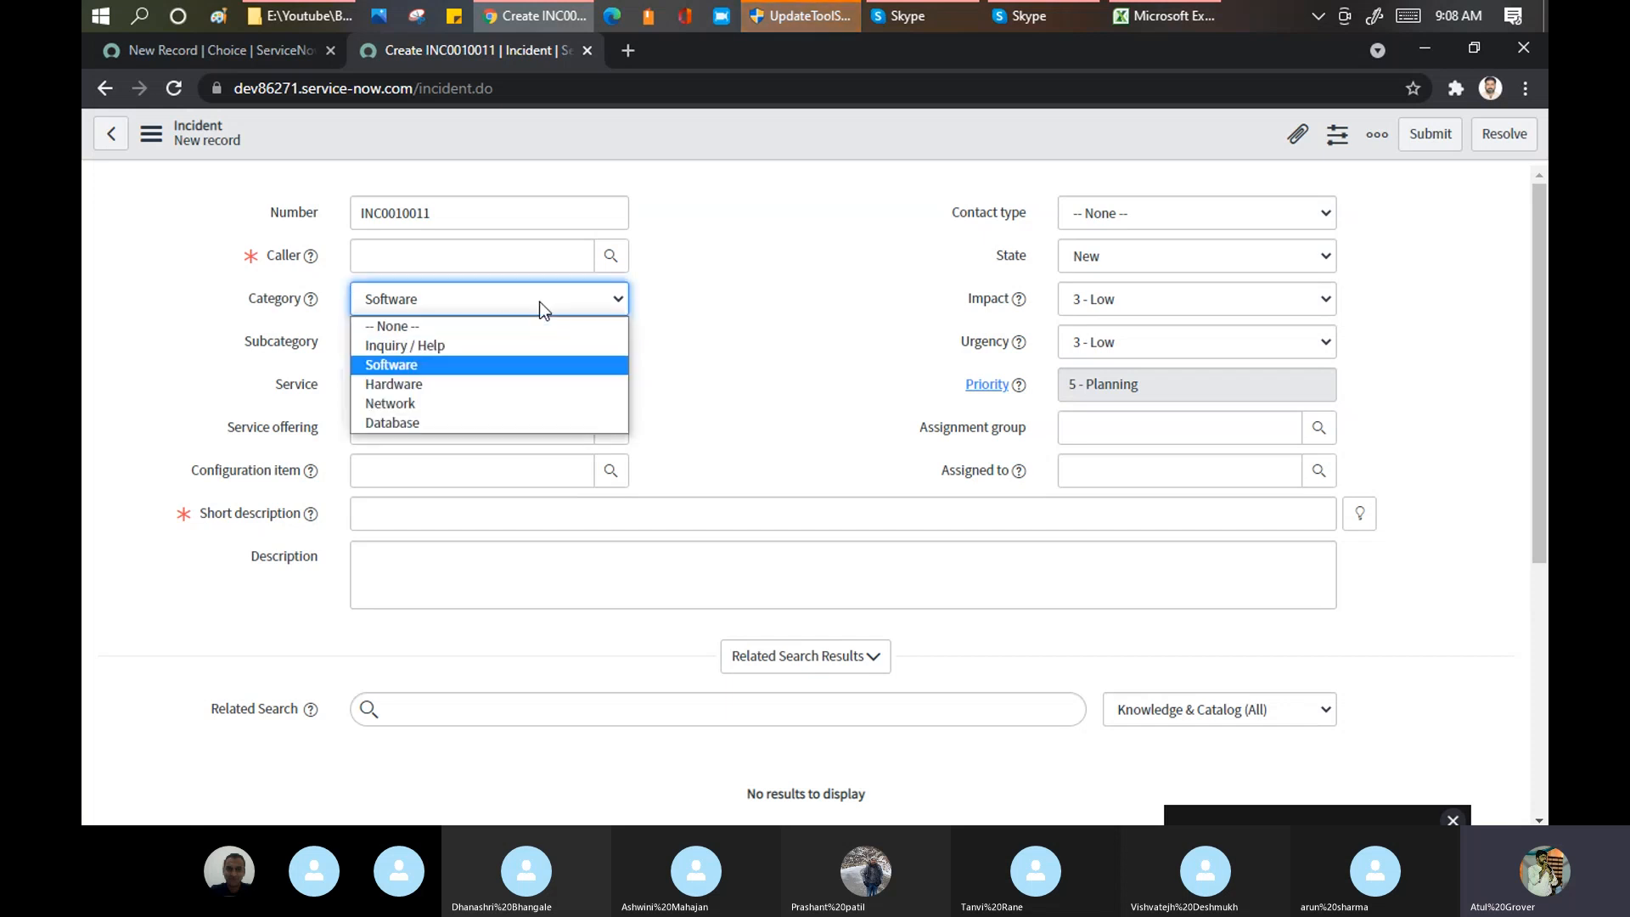
click(403, 410)
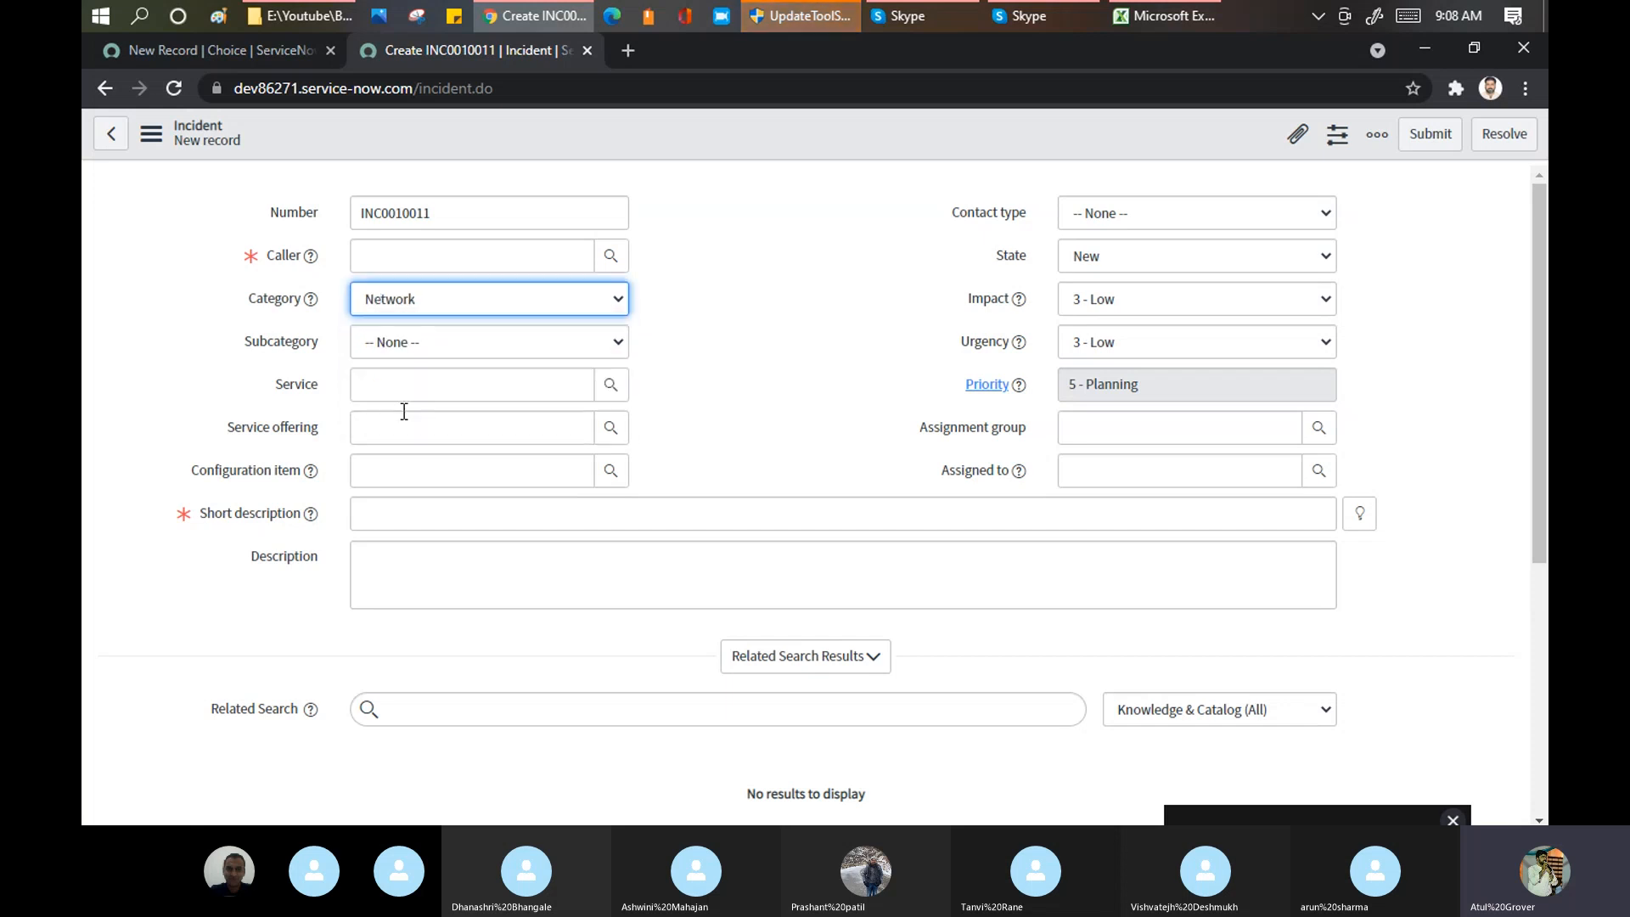
click(498, 339)
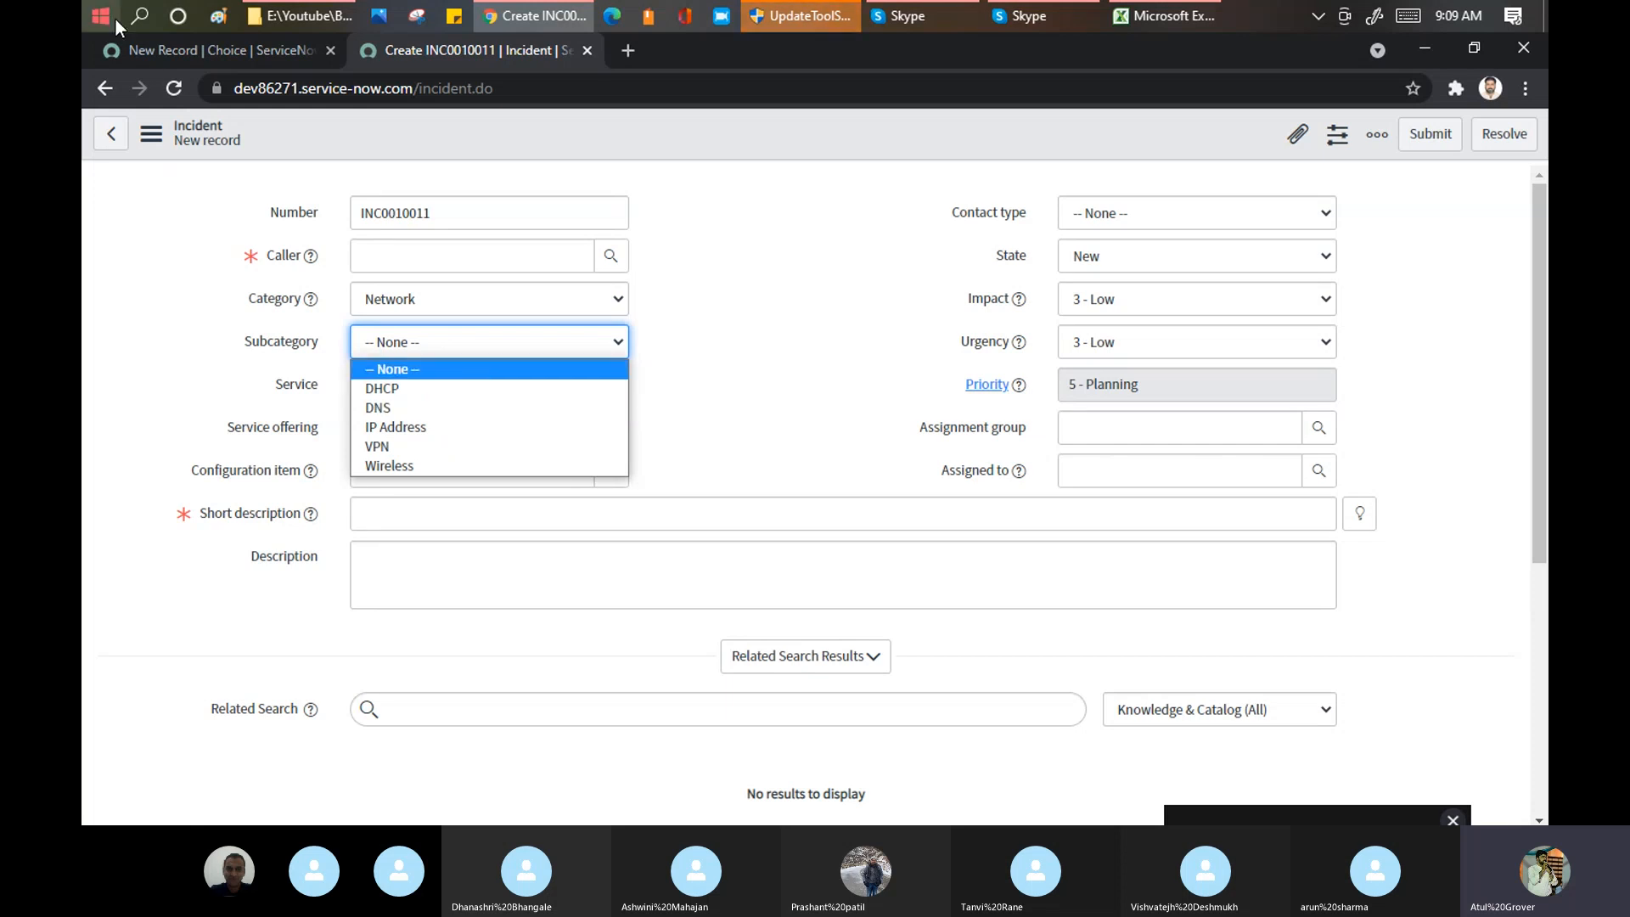
Step: Return to the new choice record for u_gender and leave it, discarding the unsaved Female choice
click(197, 59)
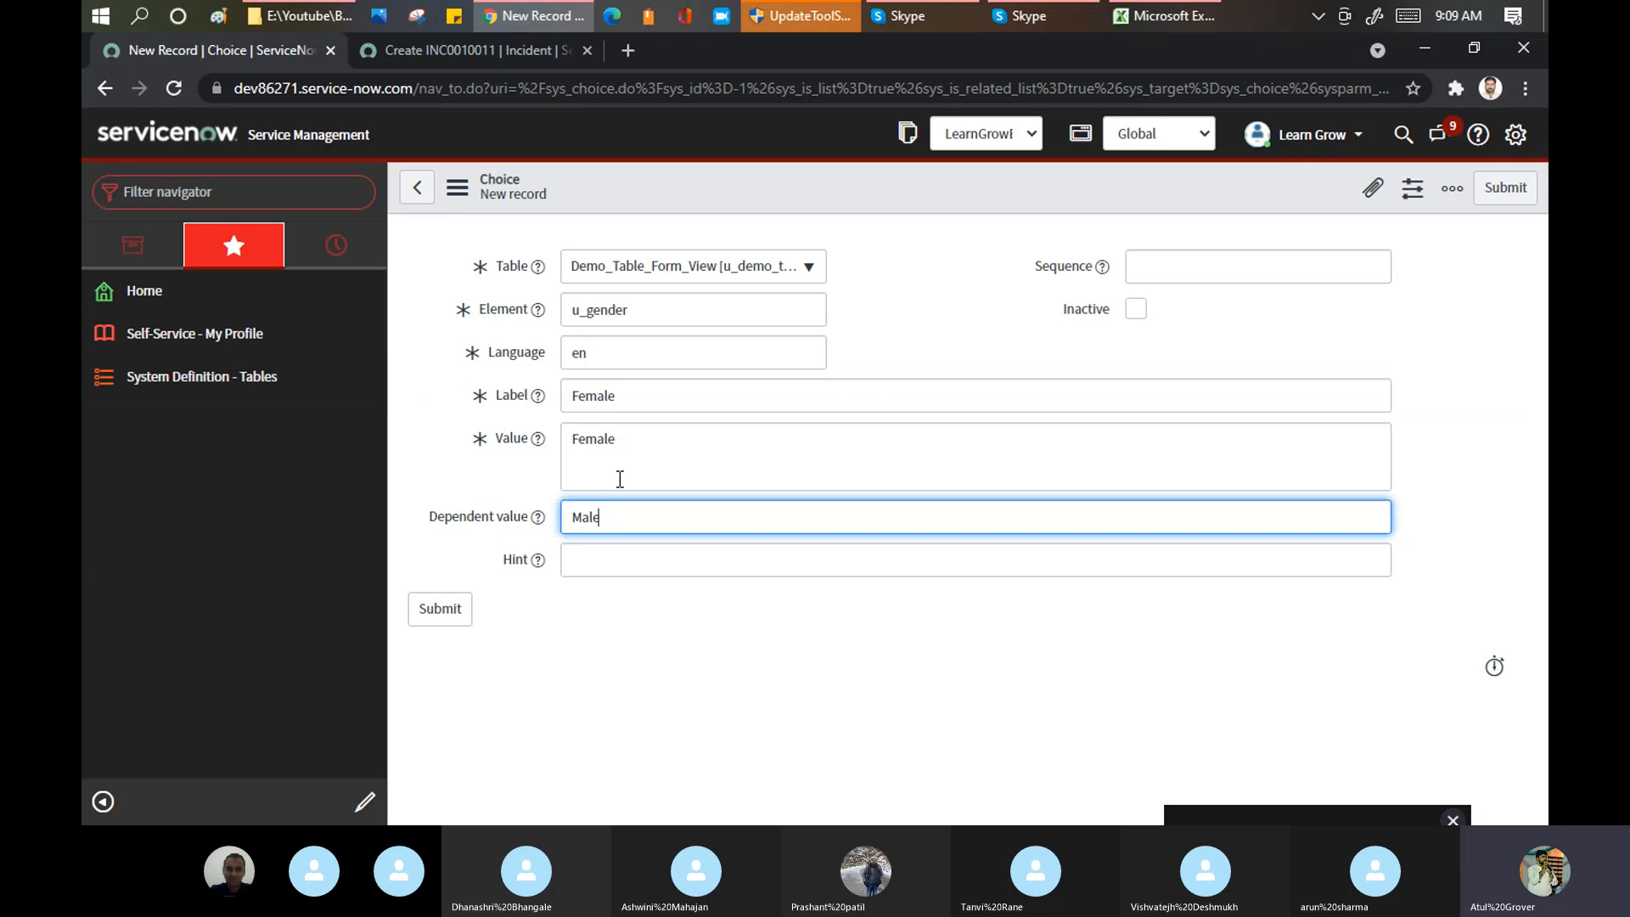
click(419, 191)
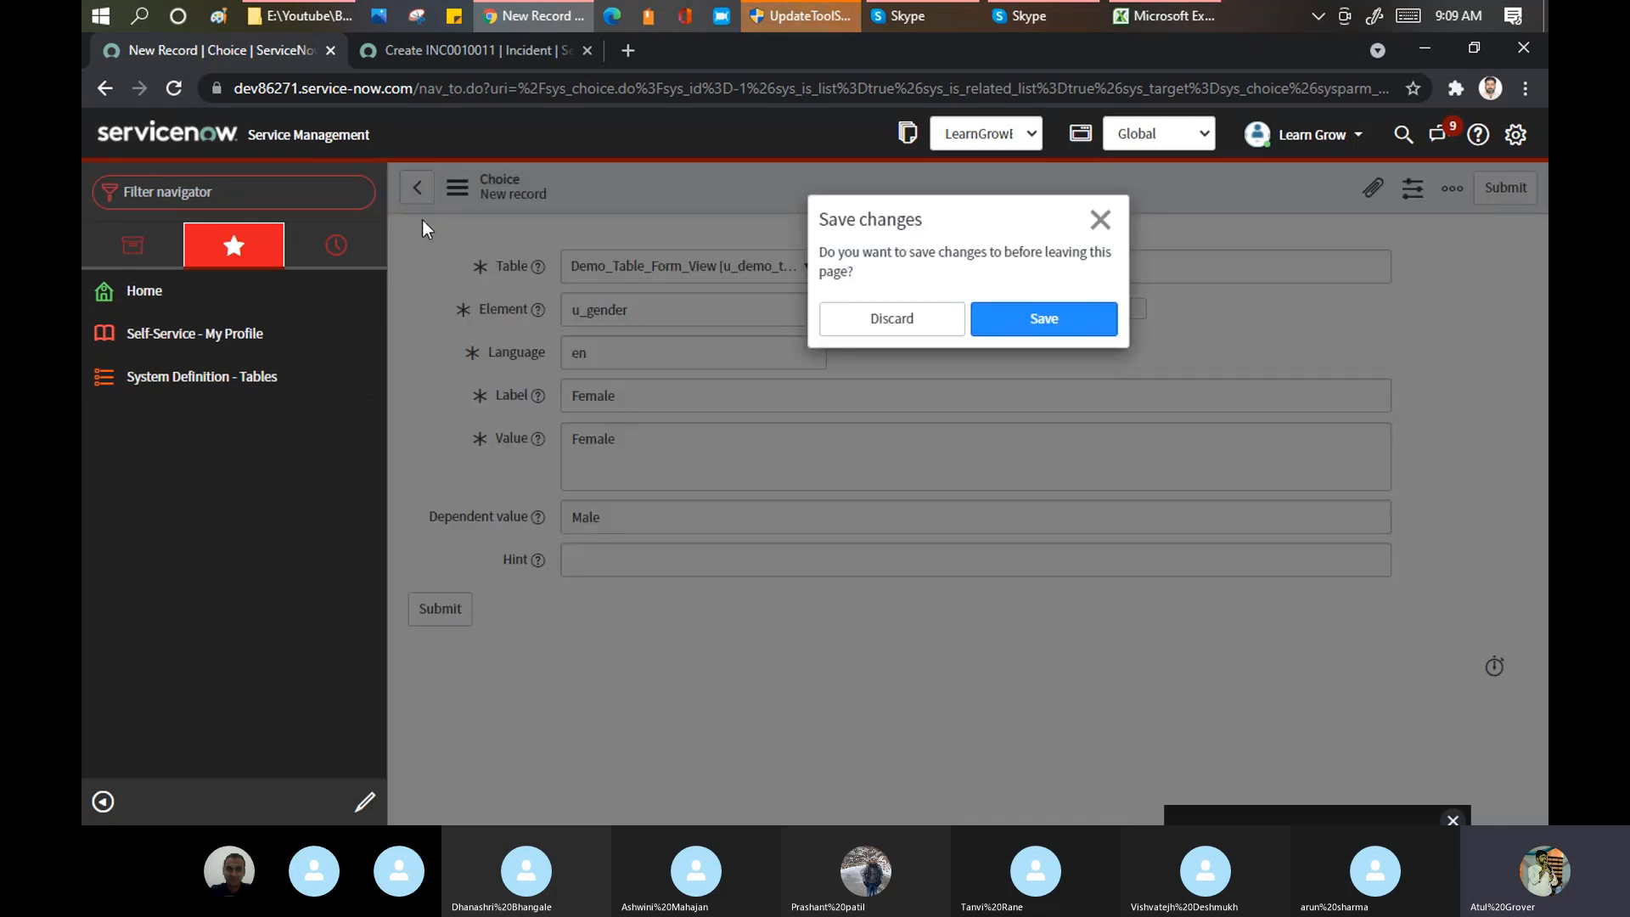
click(958, 321)
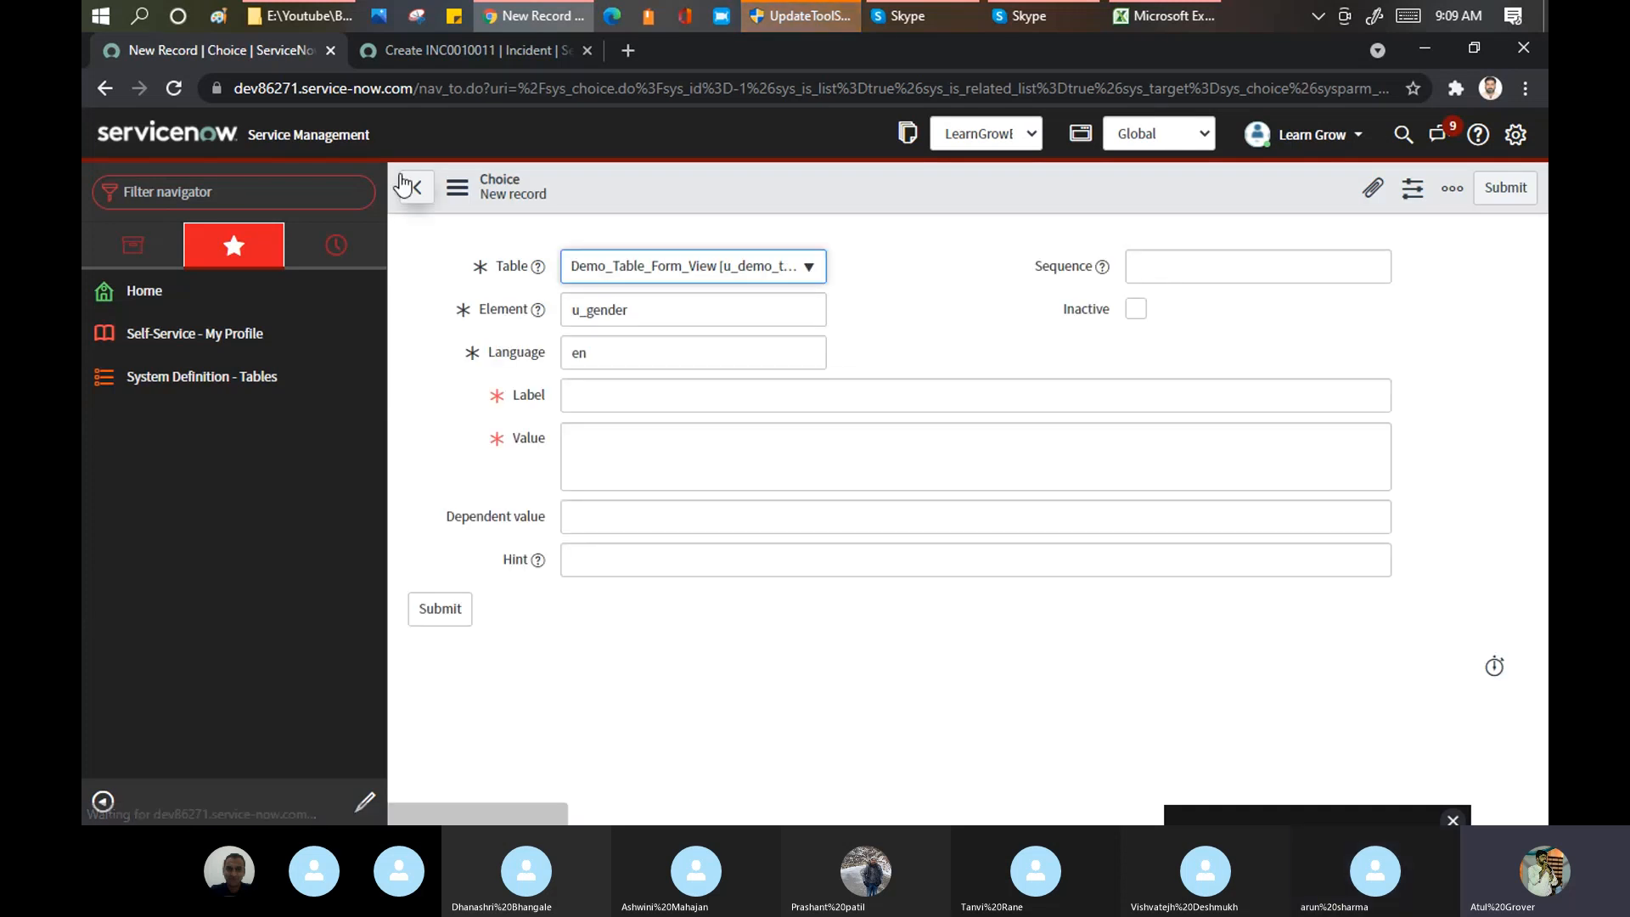
Step: On the new incident form, set the category to Inquiry / Help and review its dependent subcategory choices
click(468, 54)
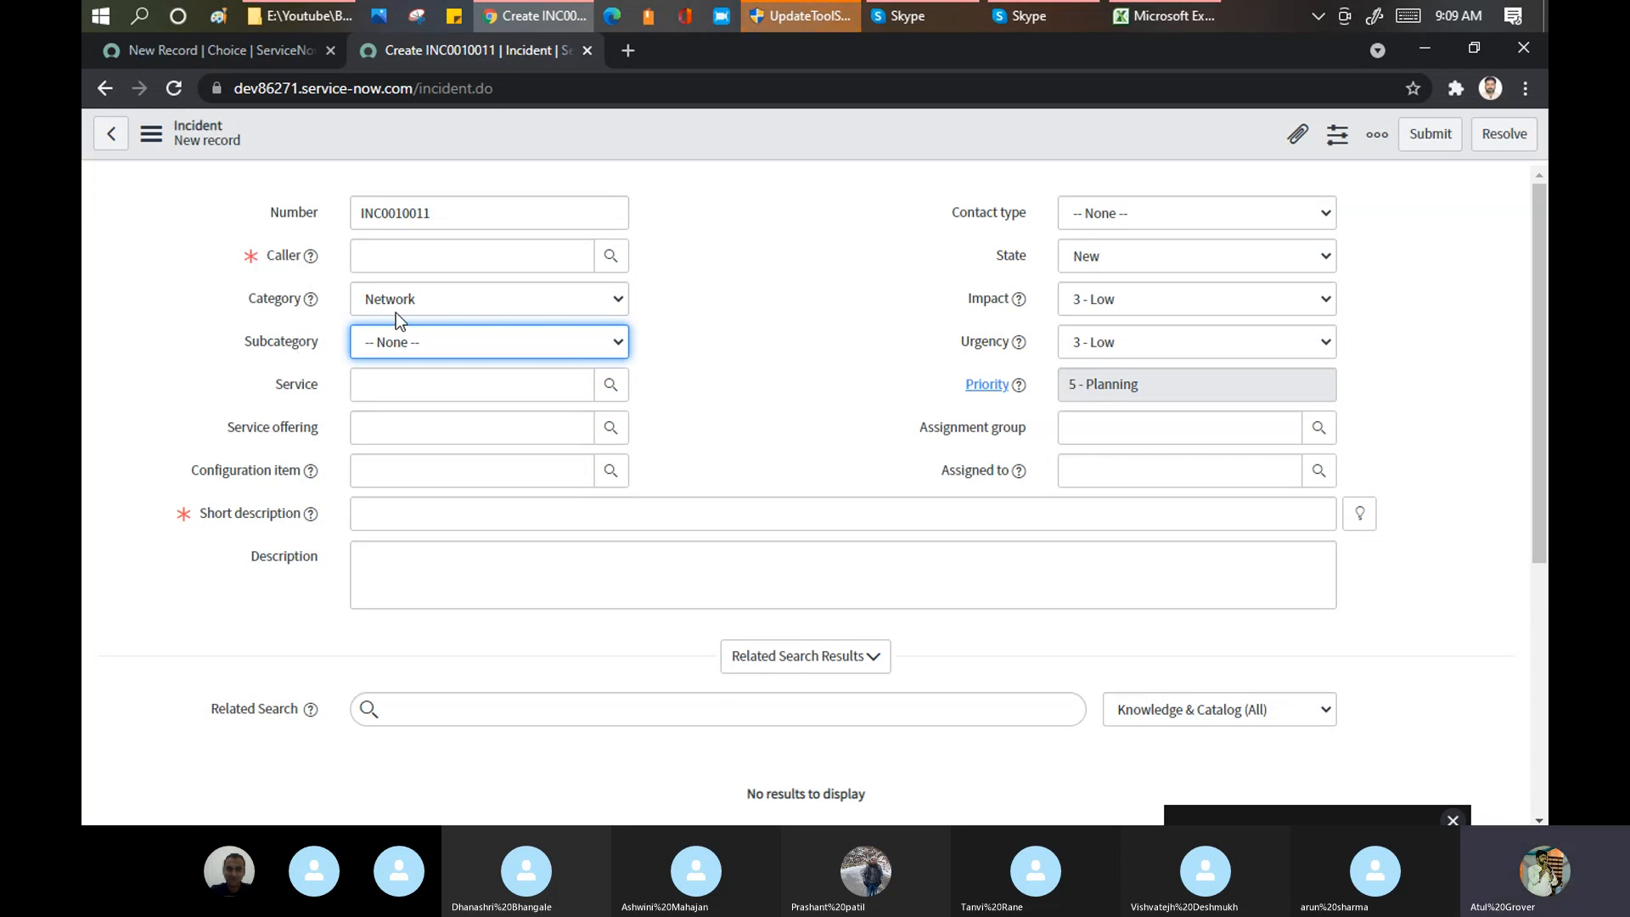
click(400, 342)
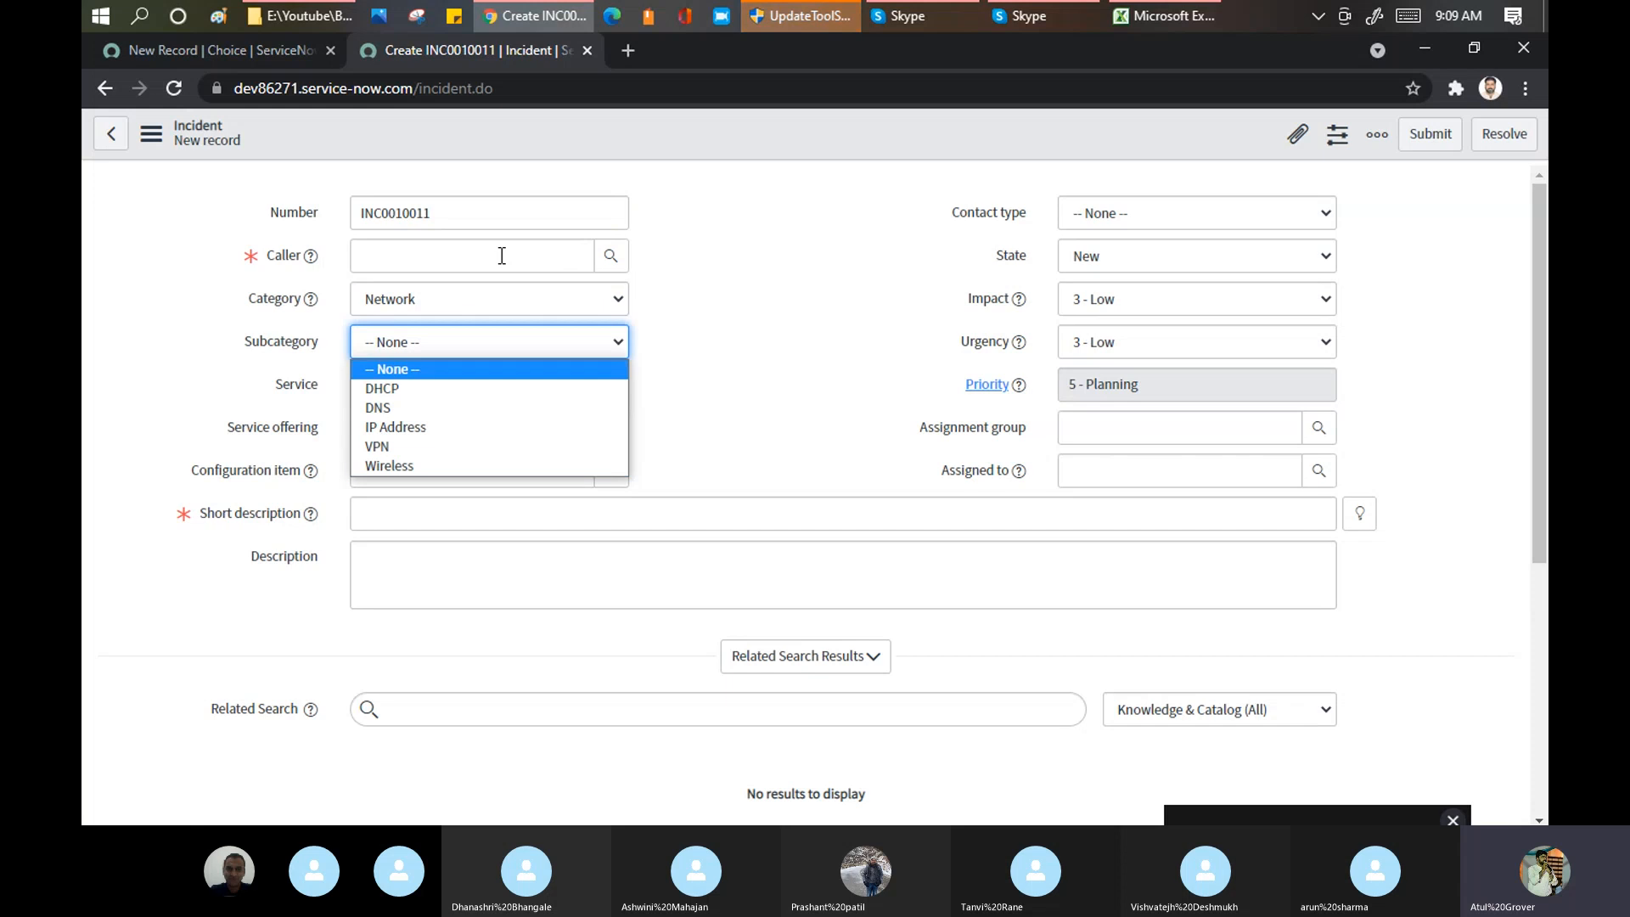
click(478, 293)
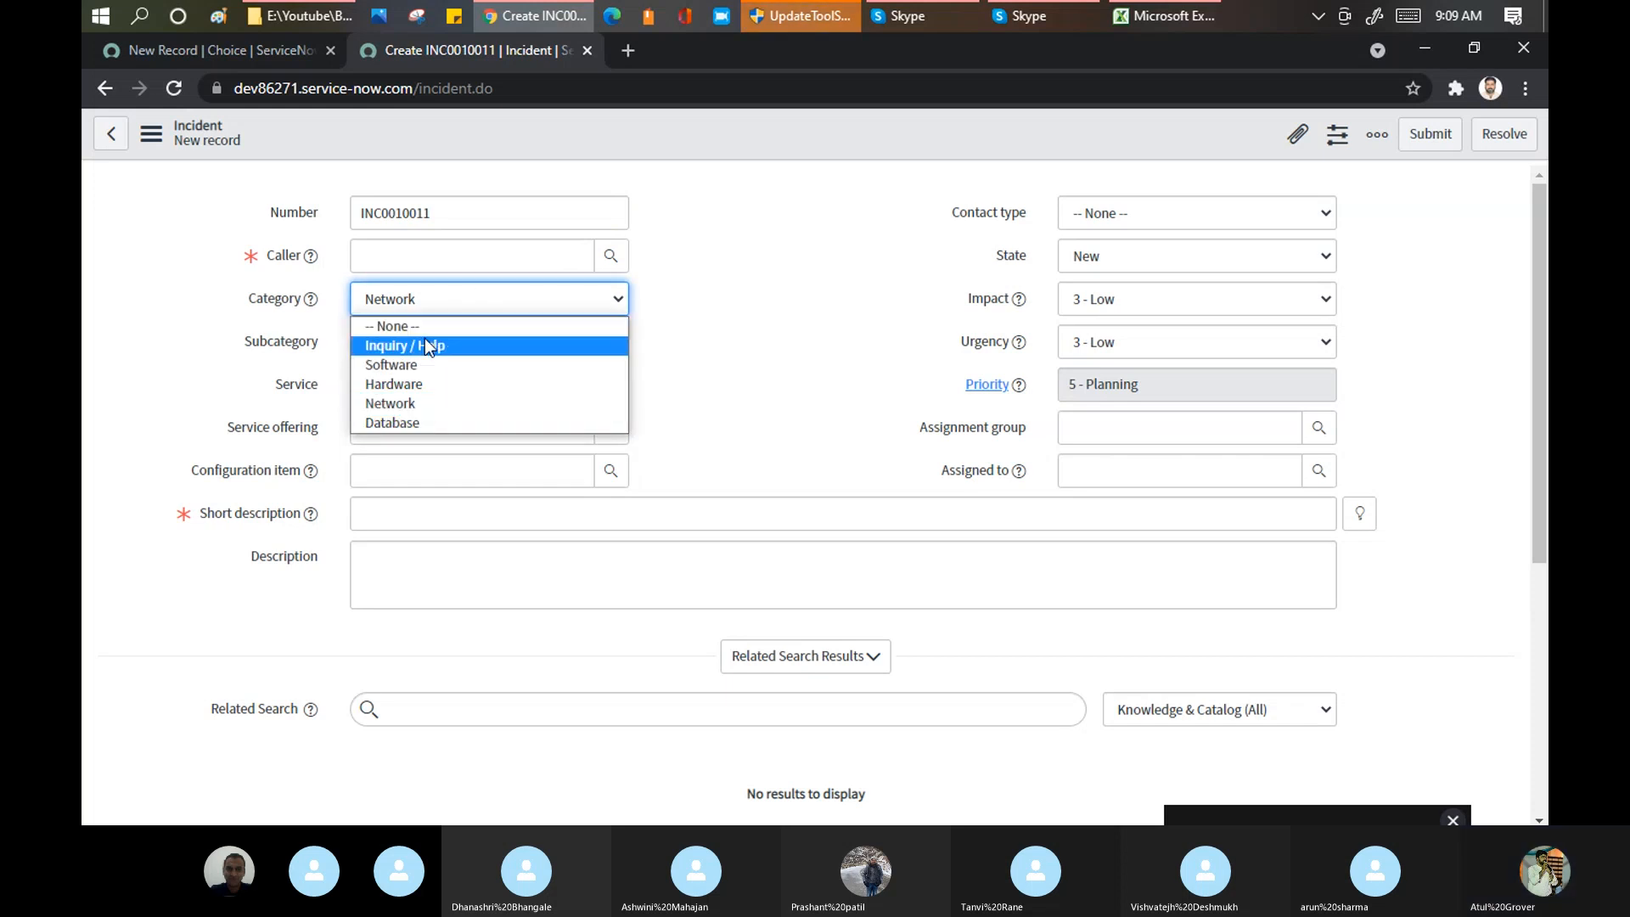
click(425, 342)
click(428, 342)
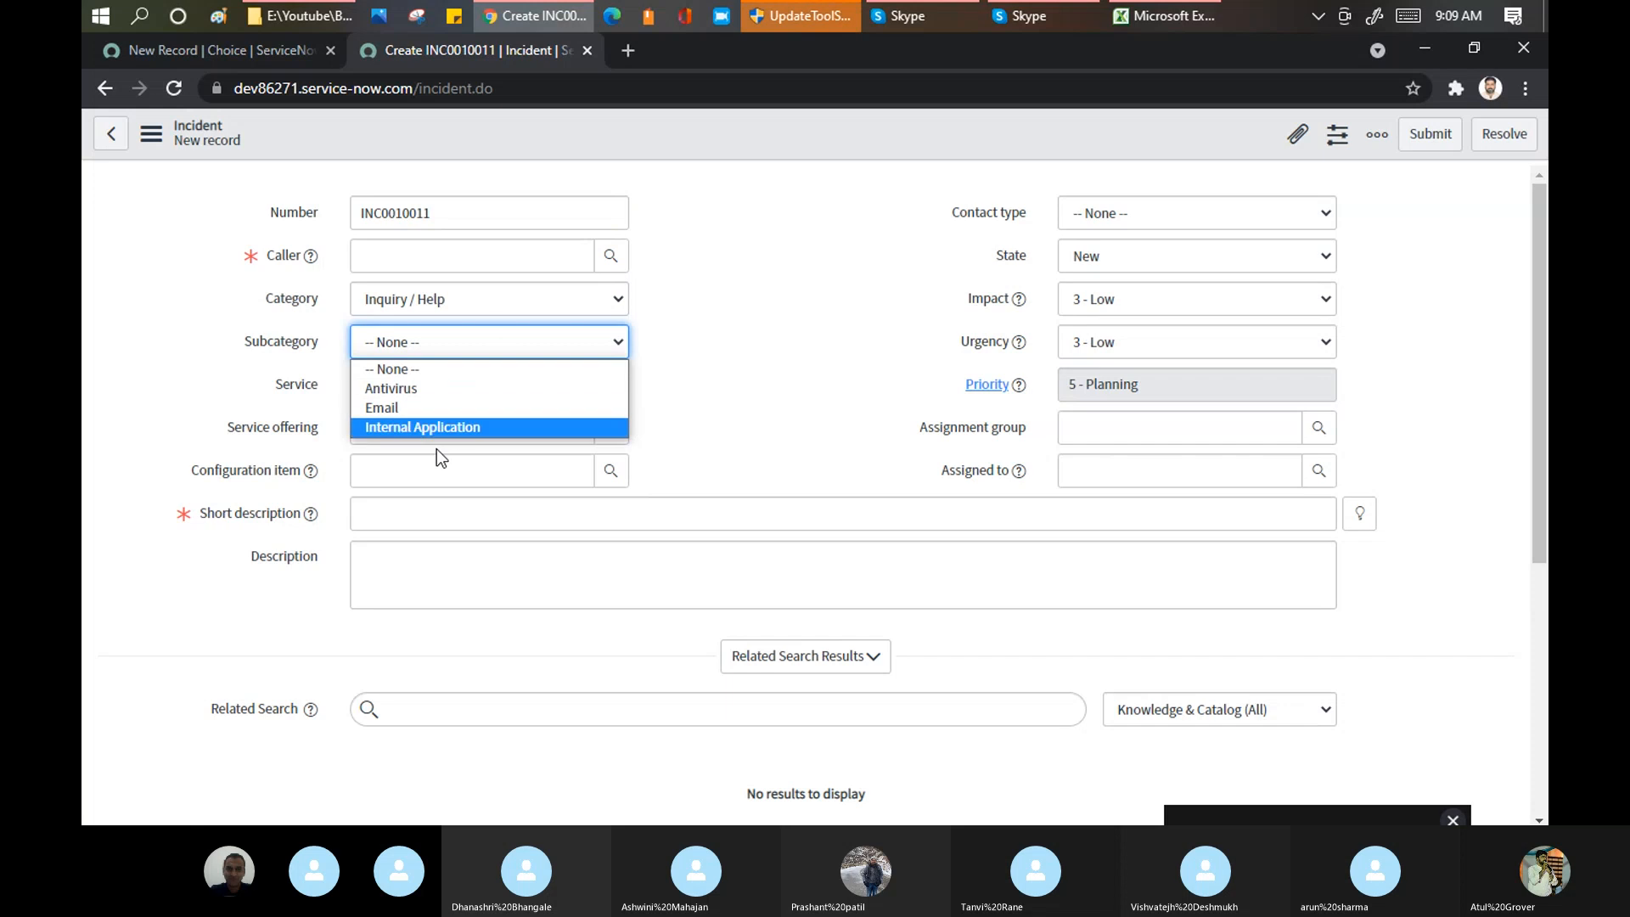
click(496, 341)
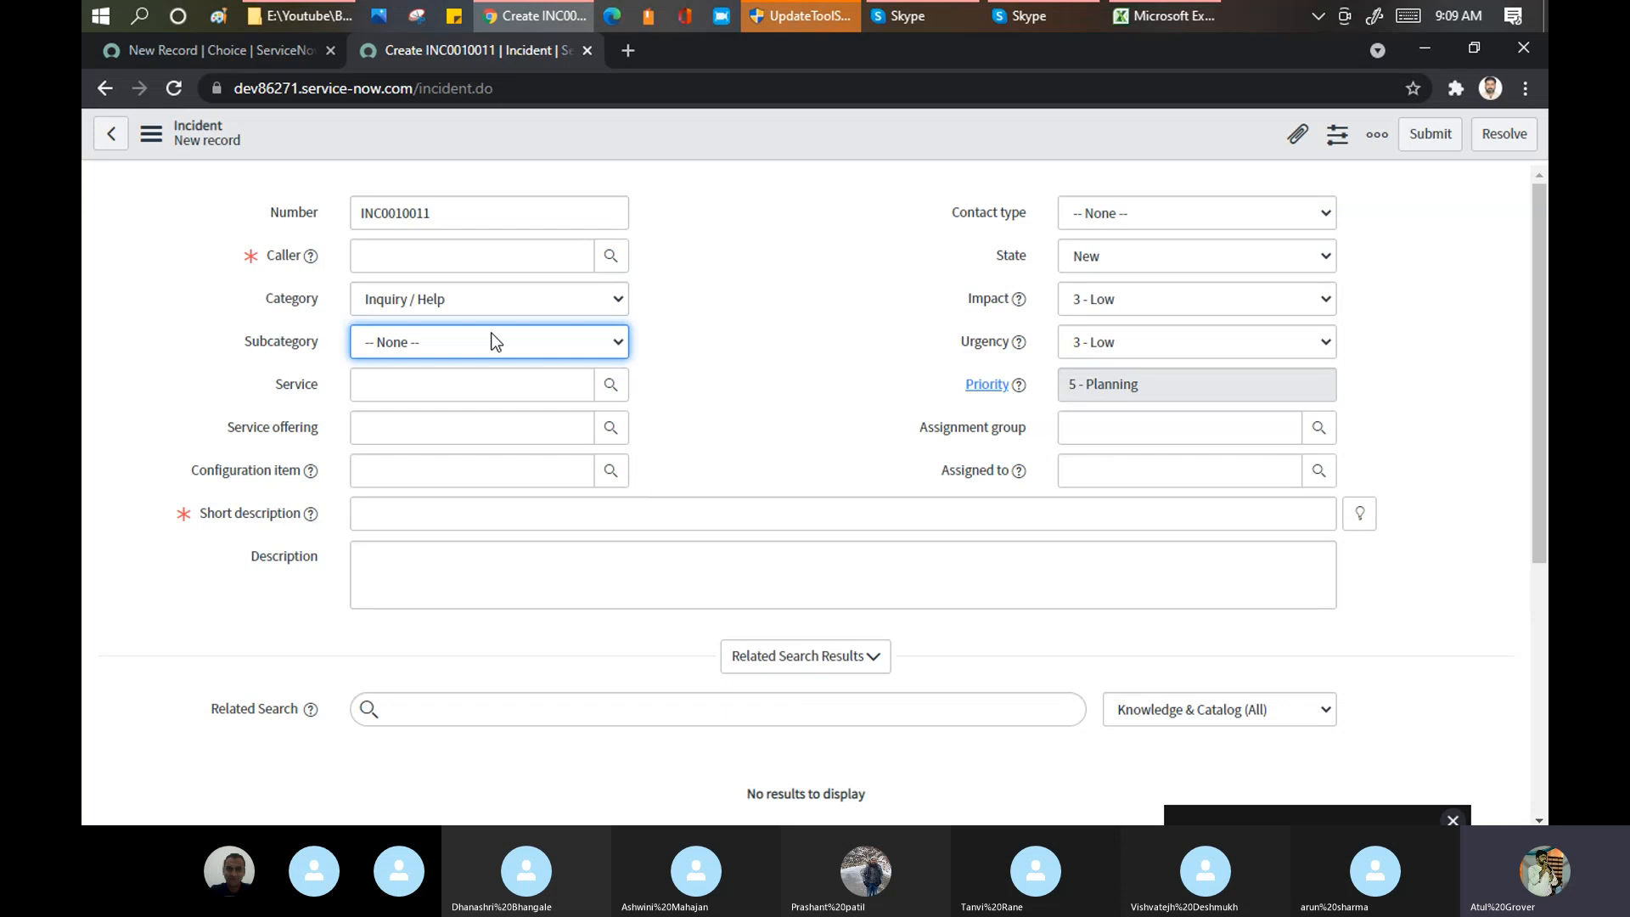
click(219, 53)
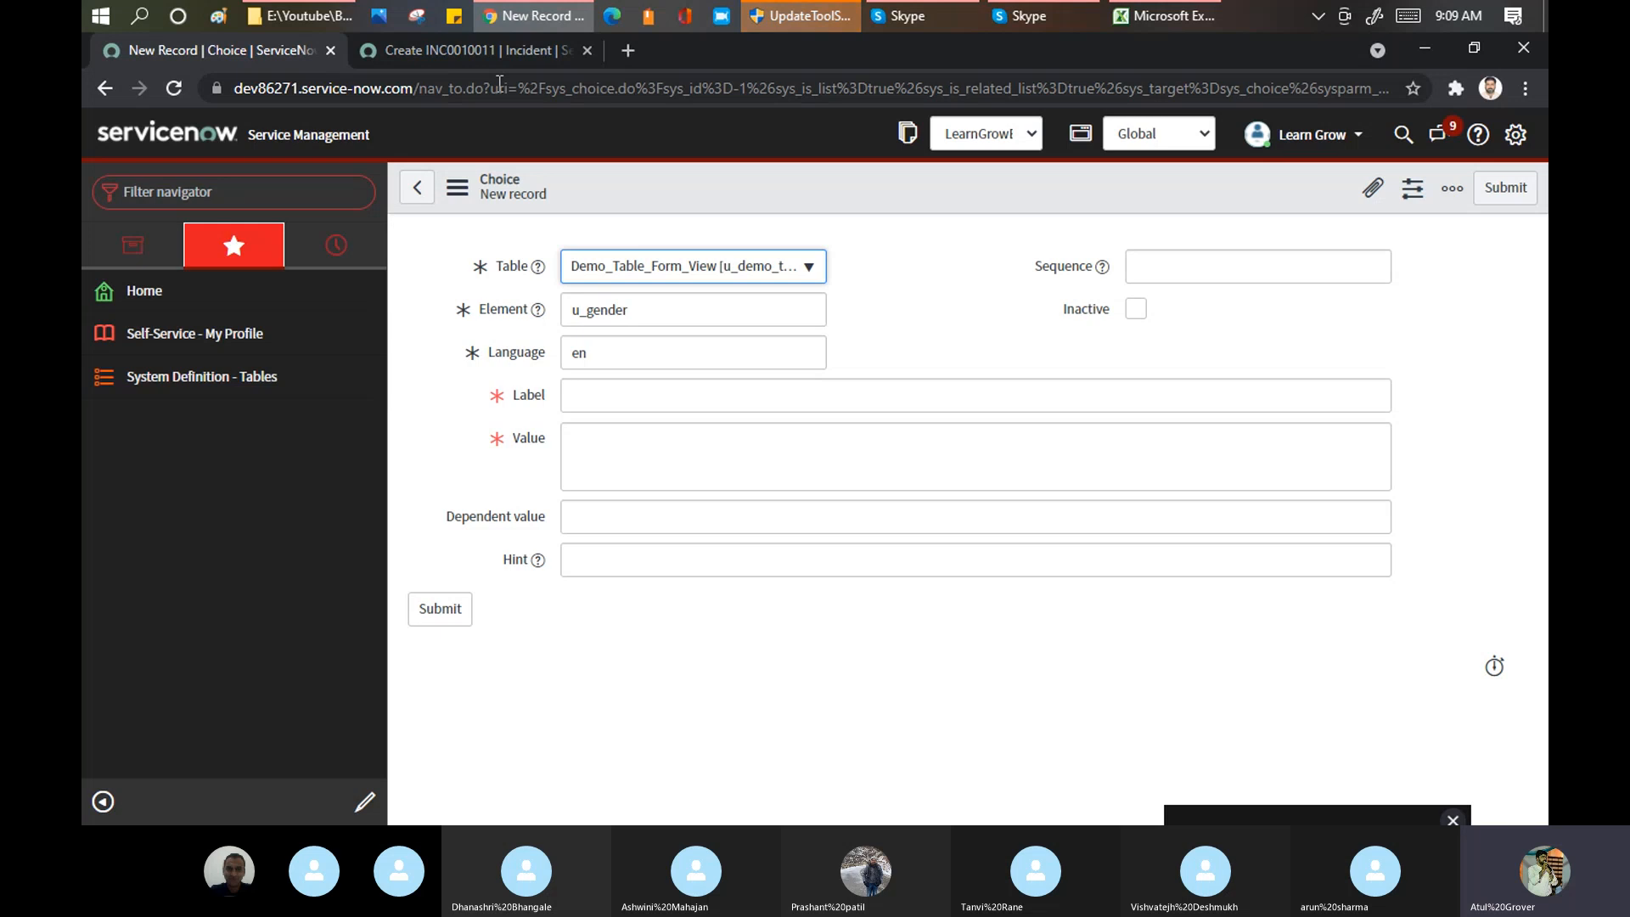
click(508, 47)
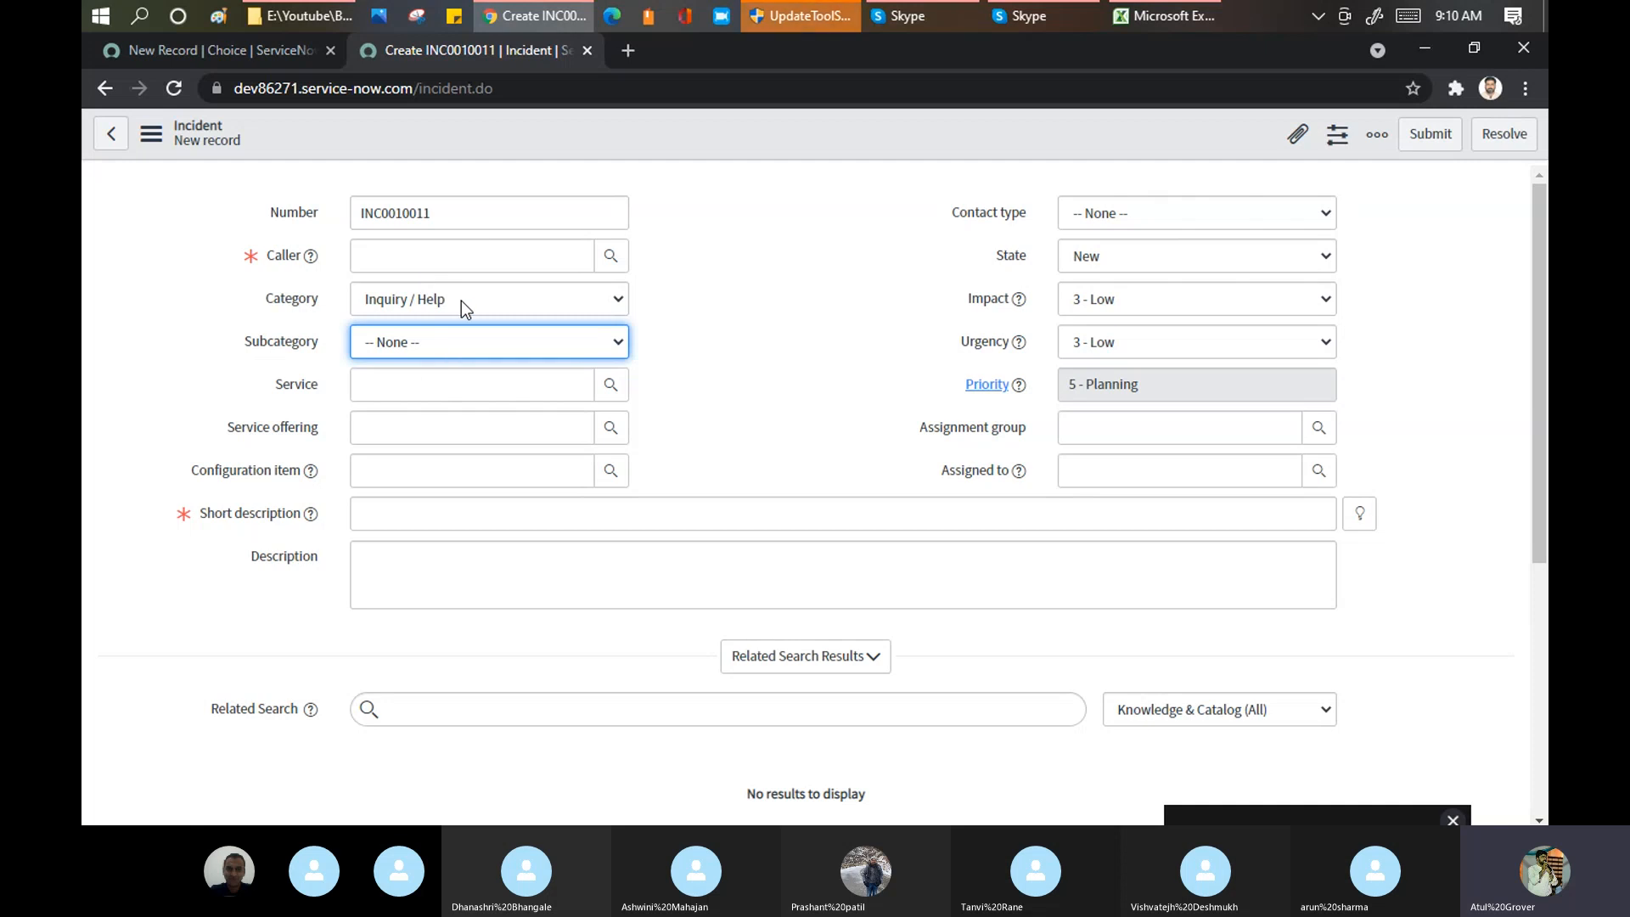
Step: Back on the choice record page, filter the navigator for "demo", add Demo_Table_Form_Views to the favorites and show the favorites list
click(221, 44)
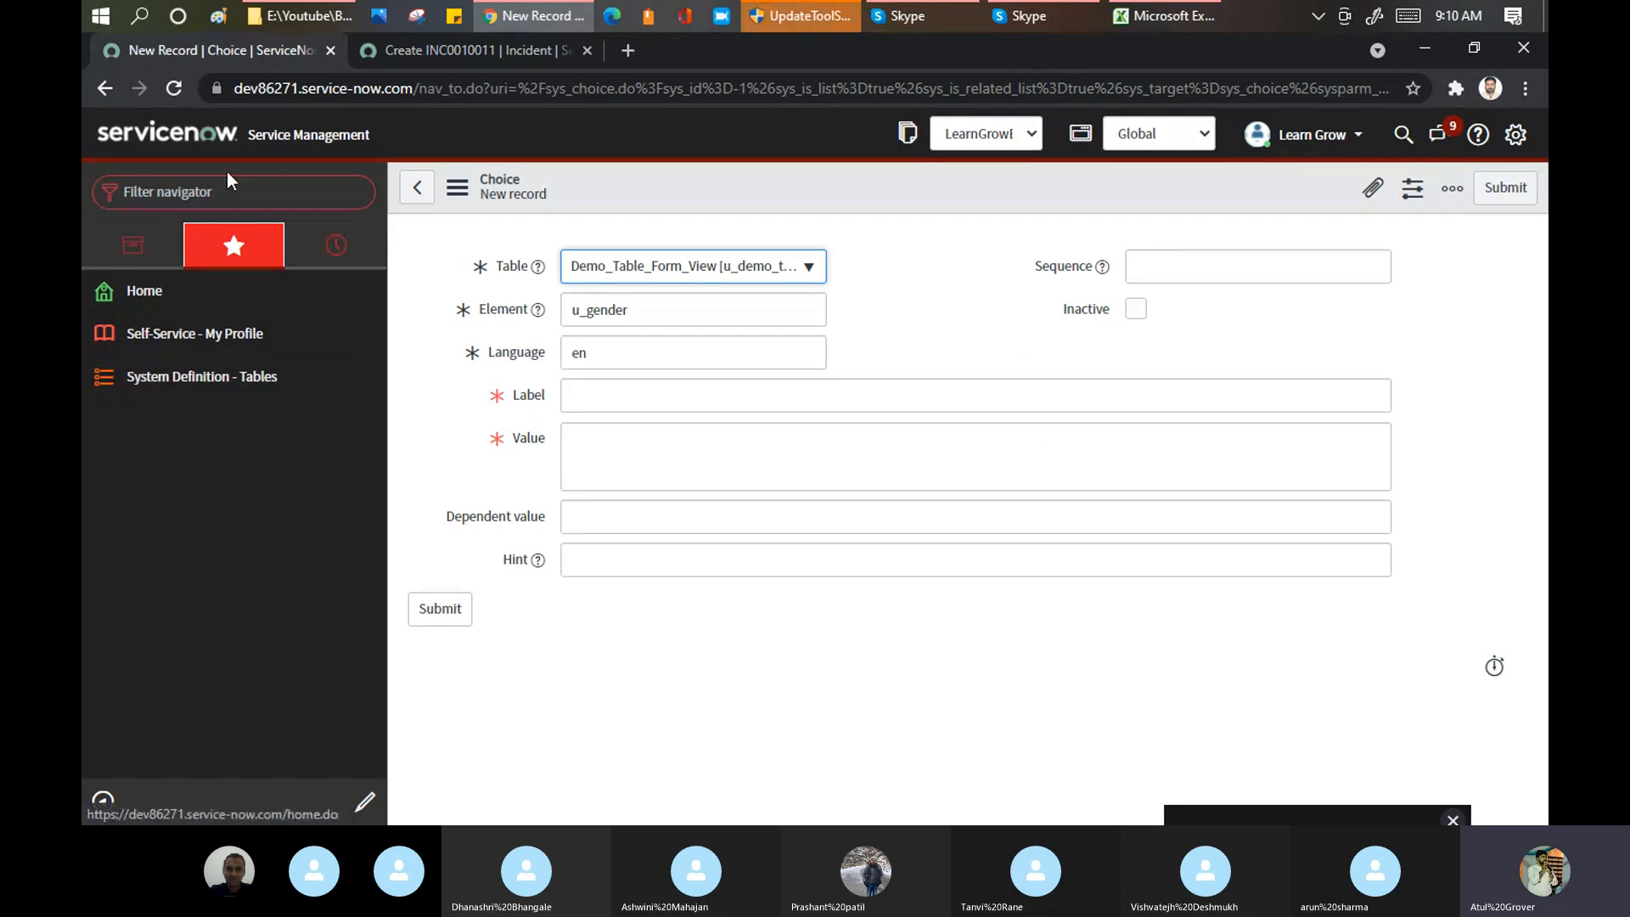
click(231, 192)
text(de)
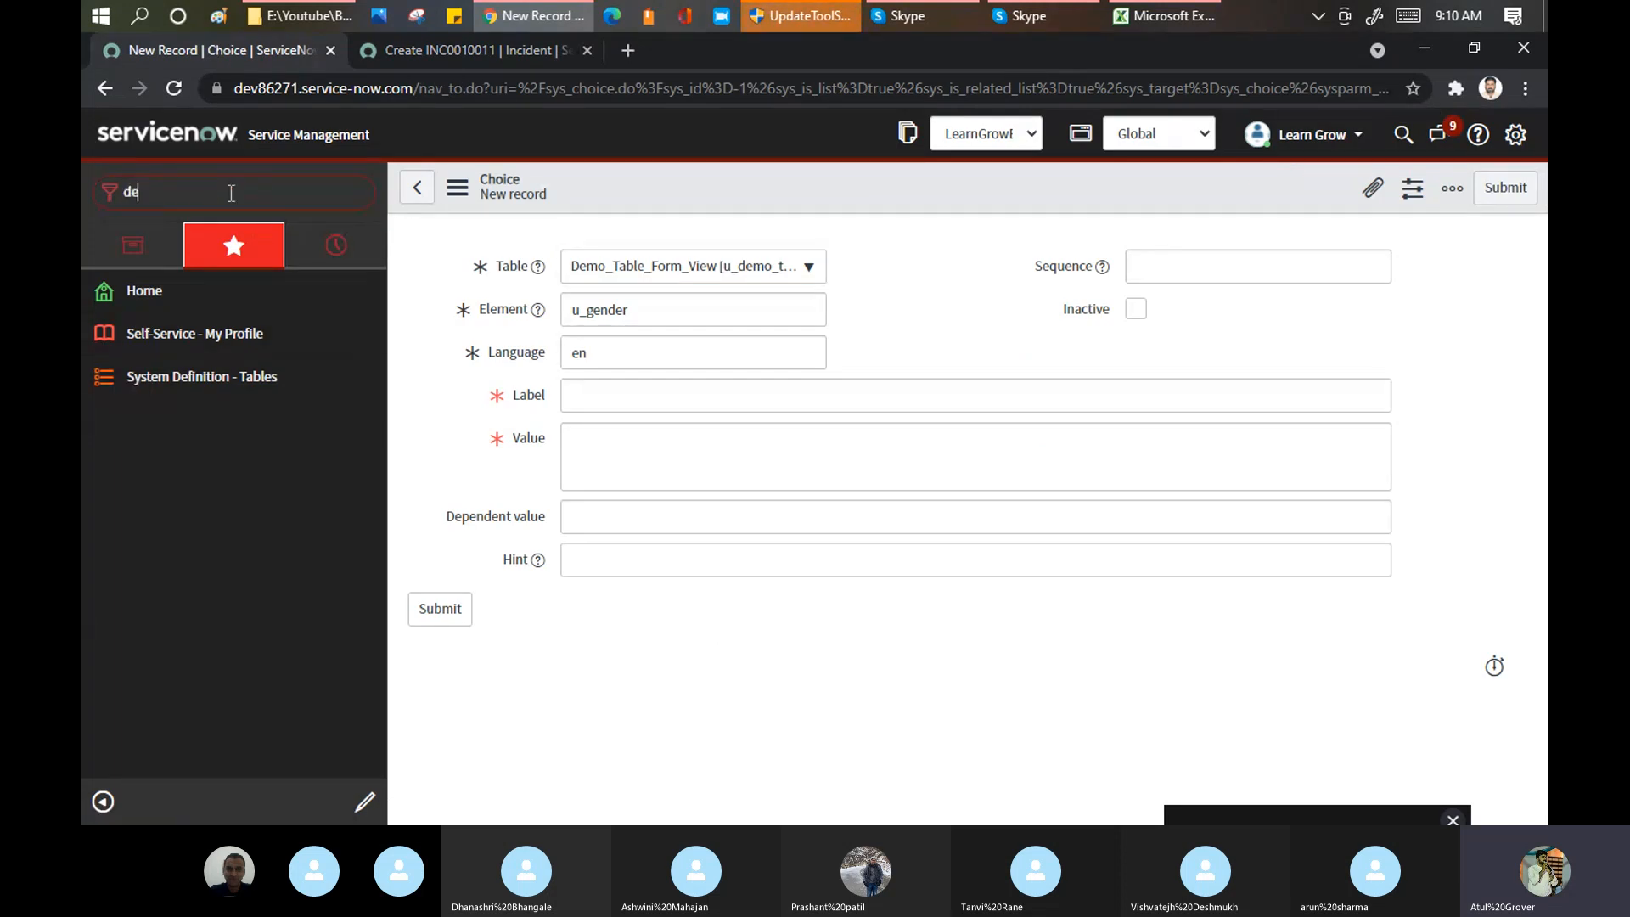
text(mo)
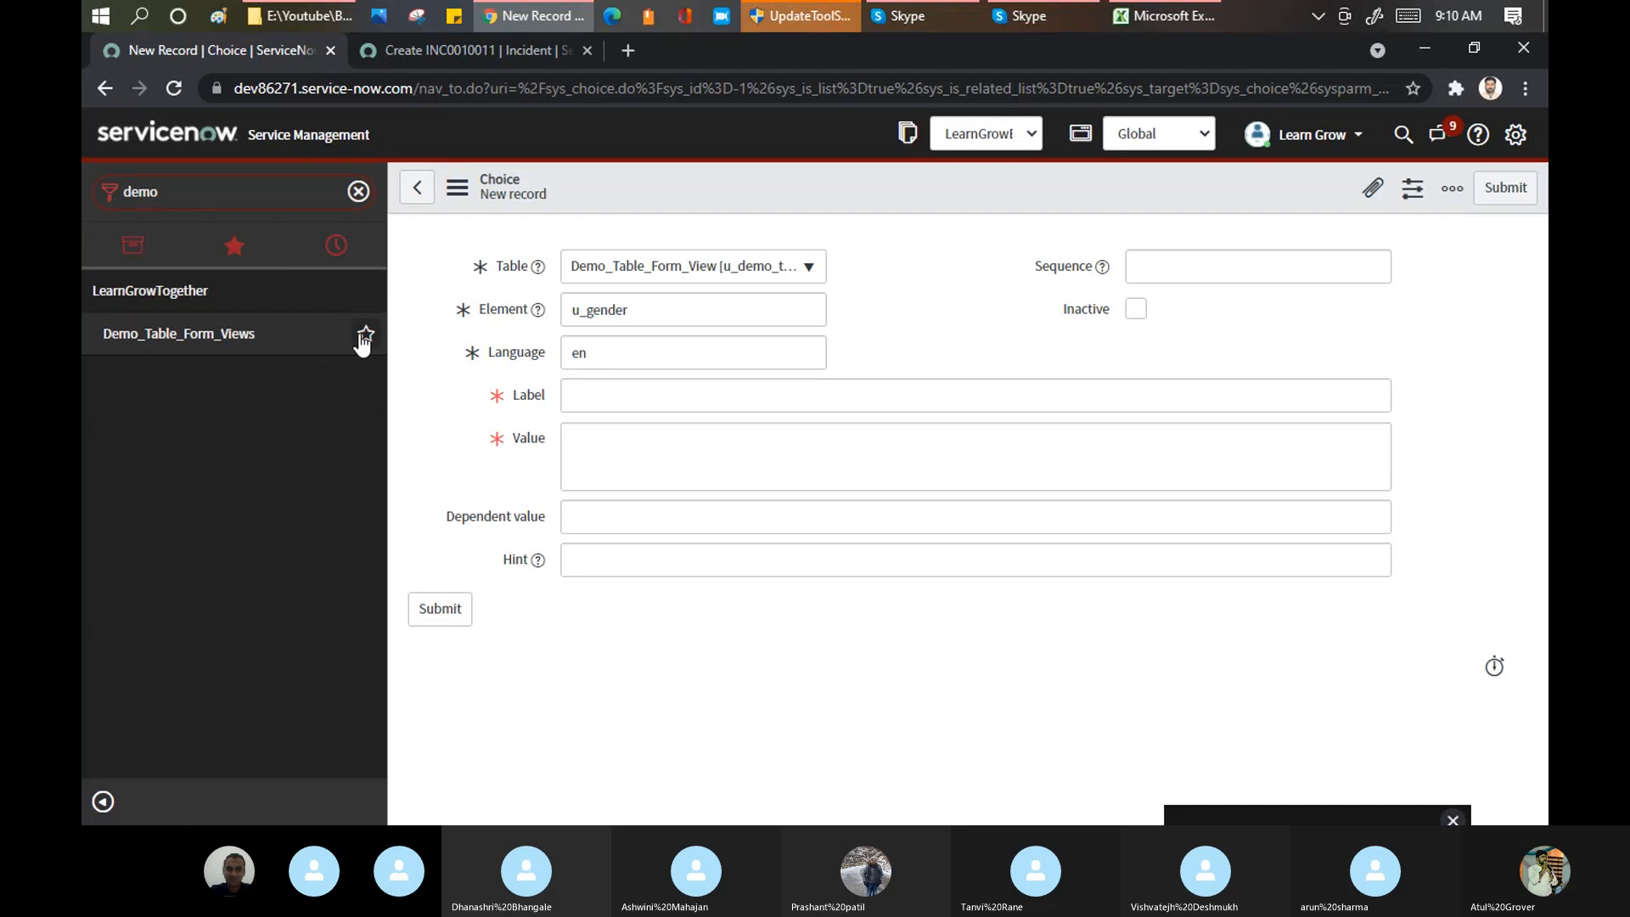
click(364, 334)
click(246, 261)
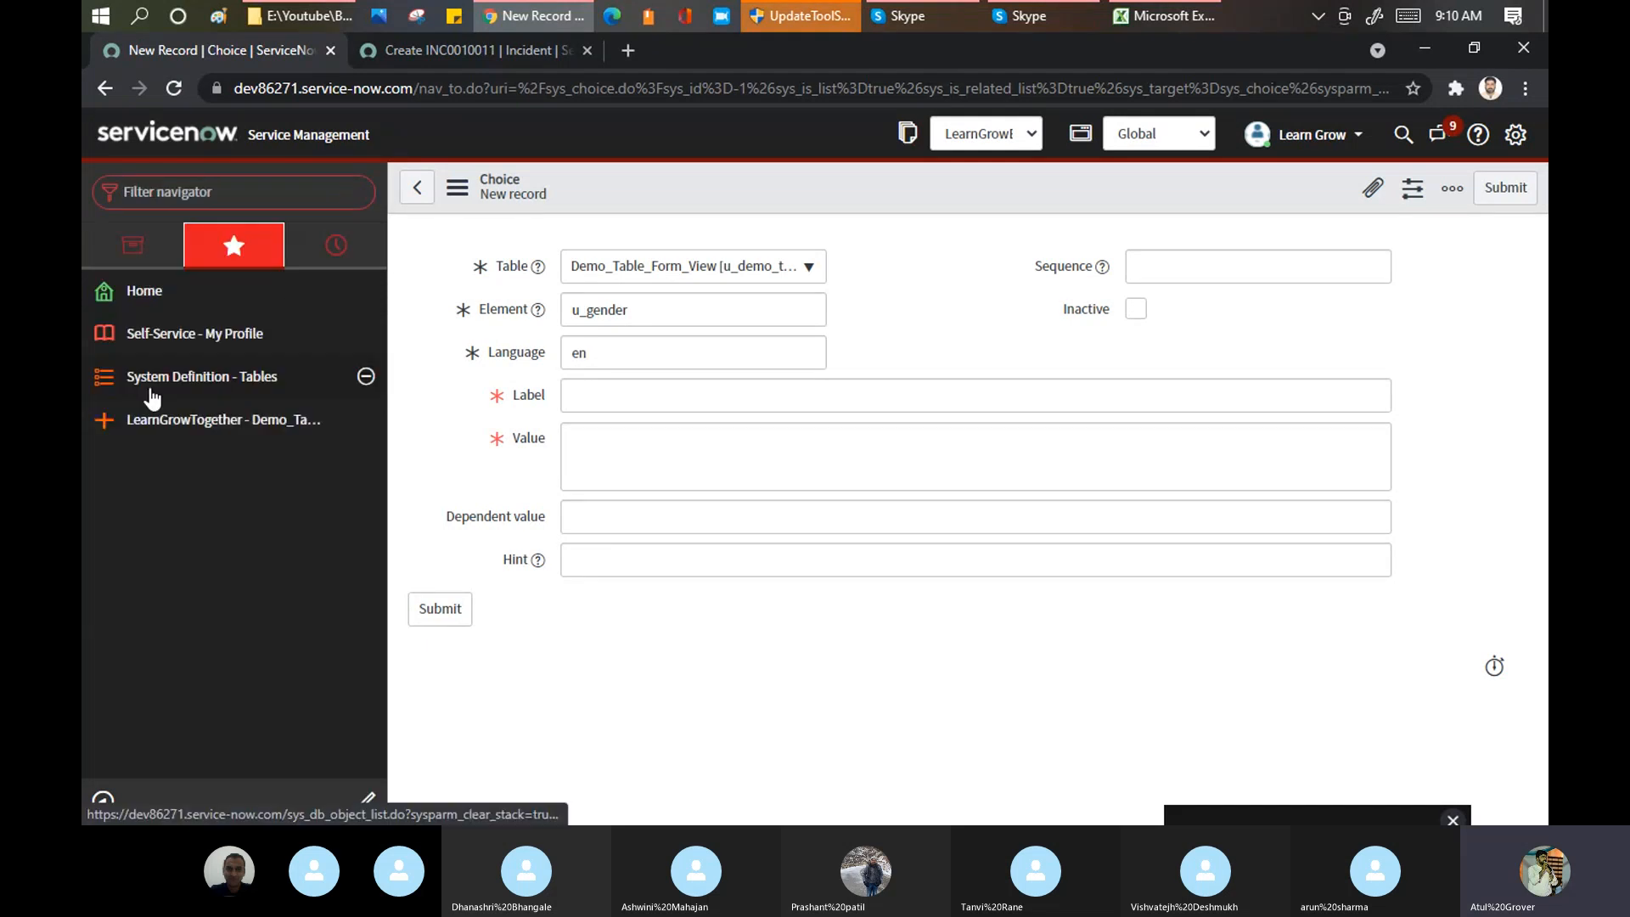
Step: Open a new Demo_Table_Form_View record through the LearnGrowTogether favorite and review the available Gender choices
click(163, 425)
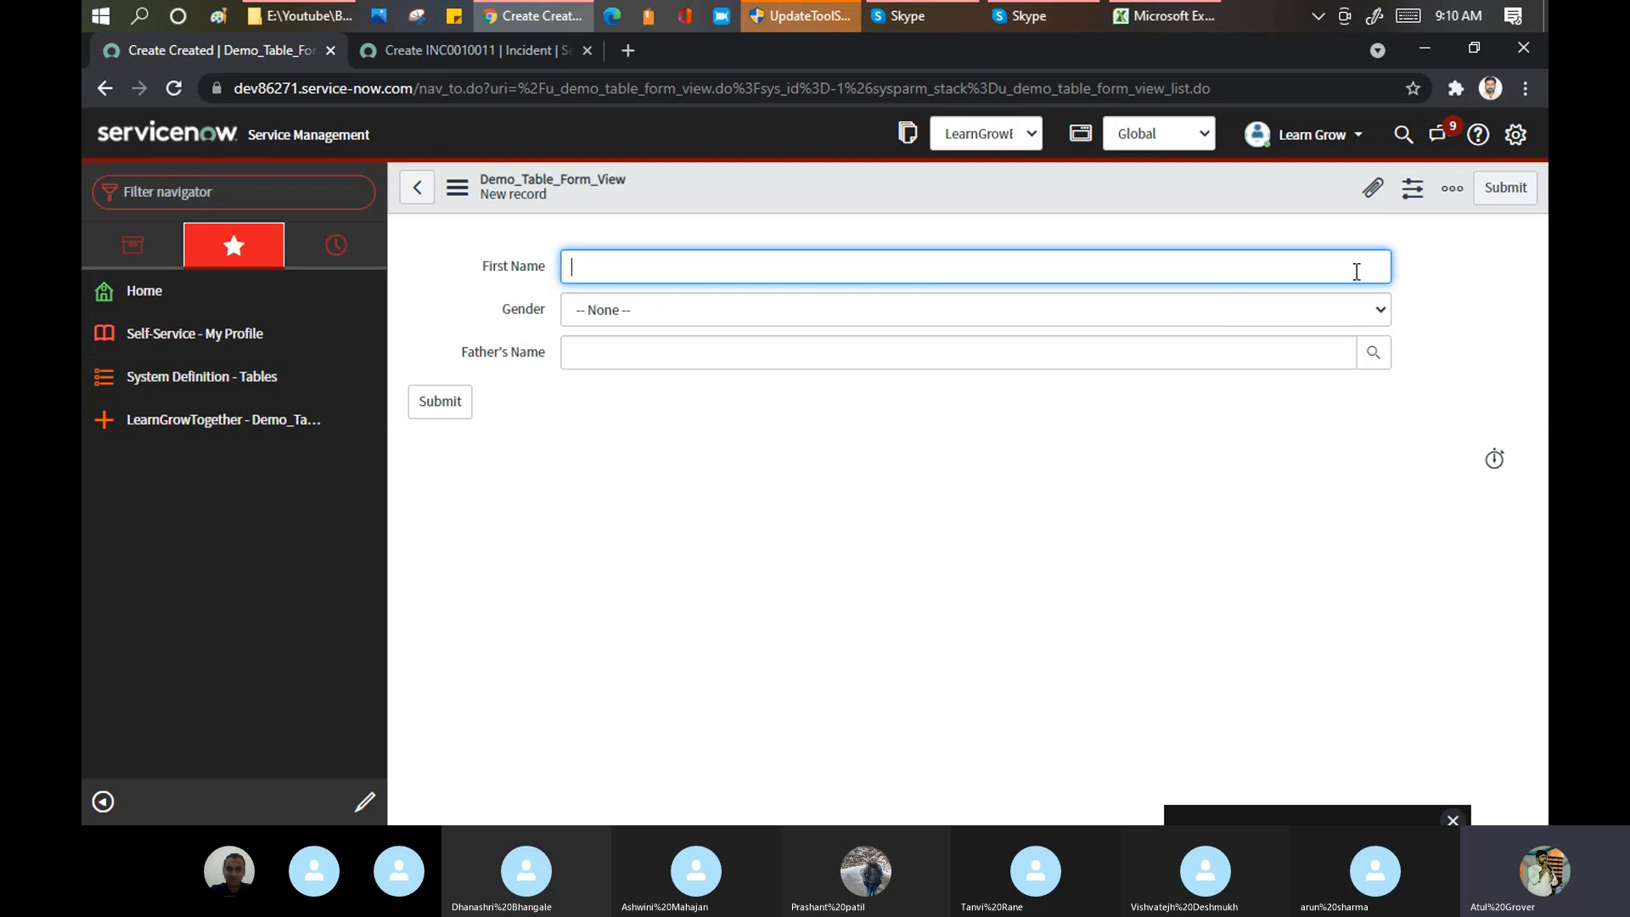
click(1350, 309)
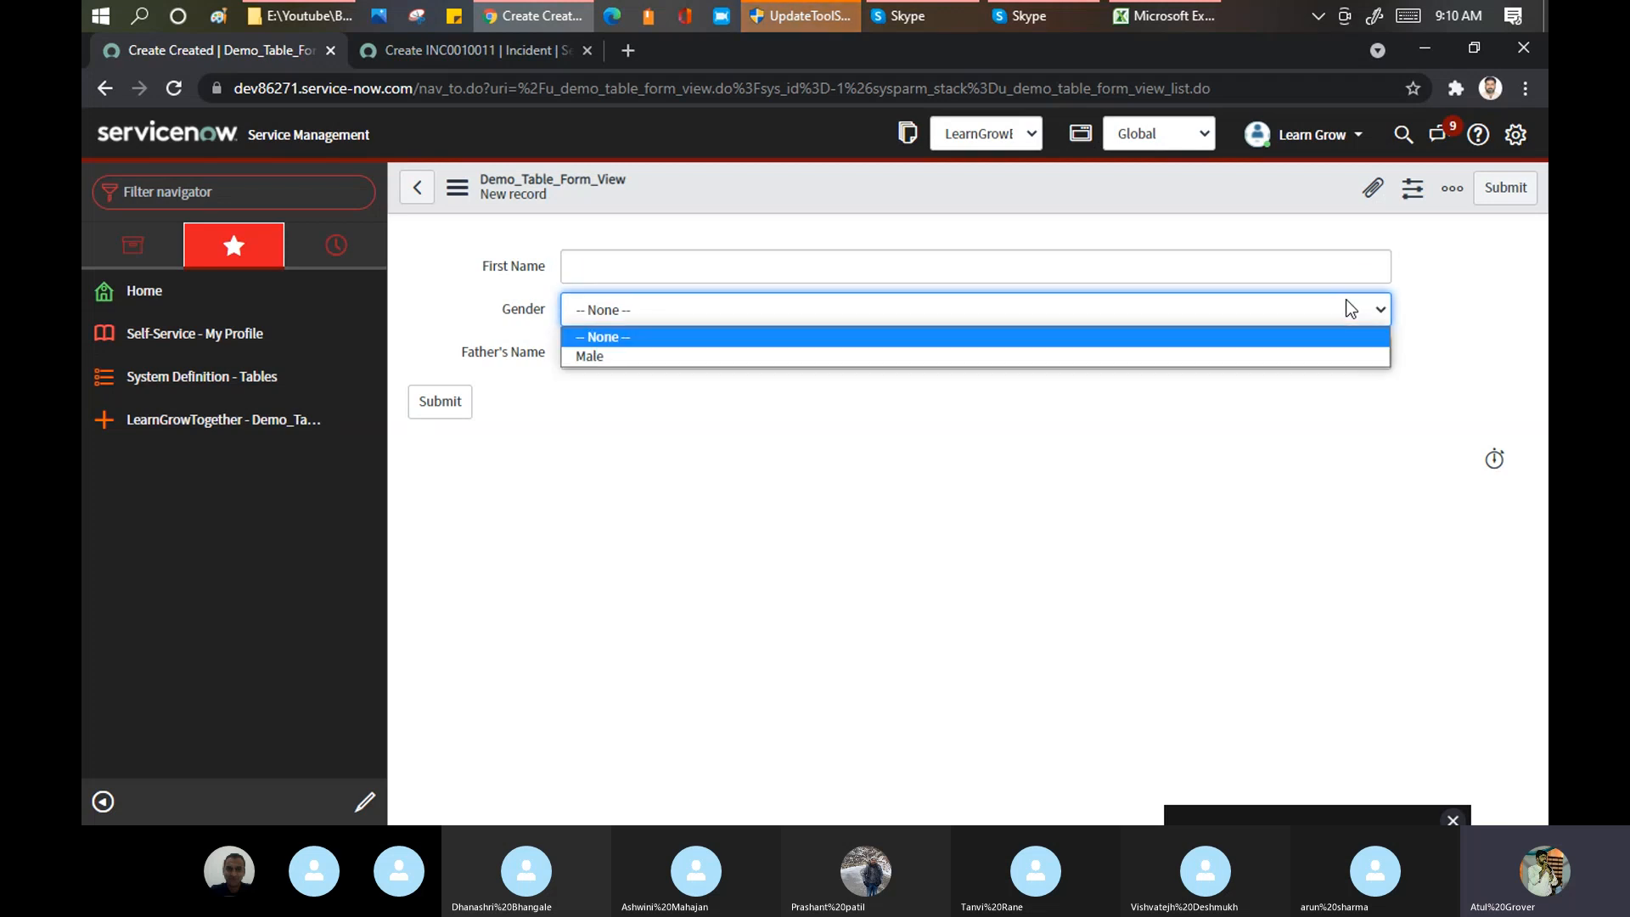
click(1155, 475)
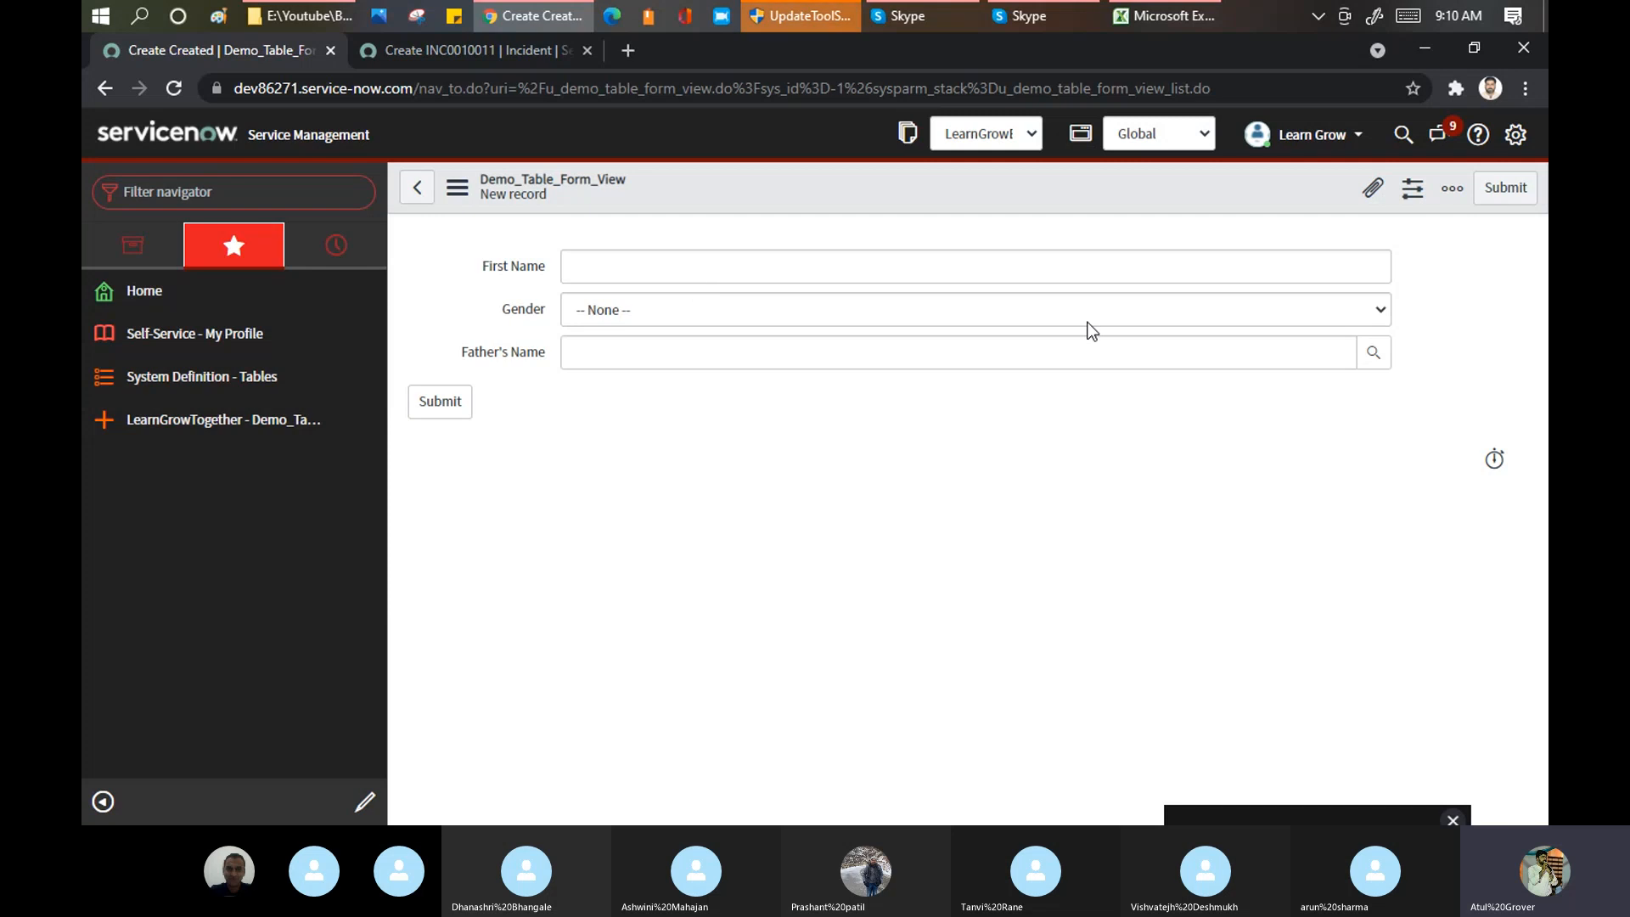
Step: Open the Form Layout configuration of Demo_Table_Form_View at its section for creating a new field
right_click(725, 201)
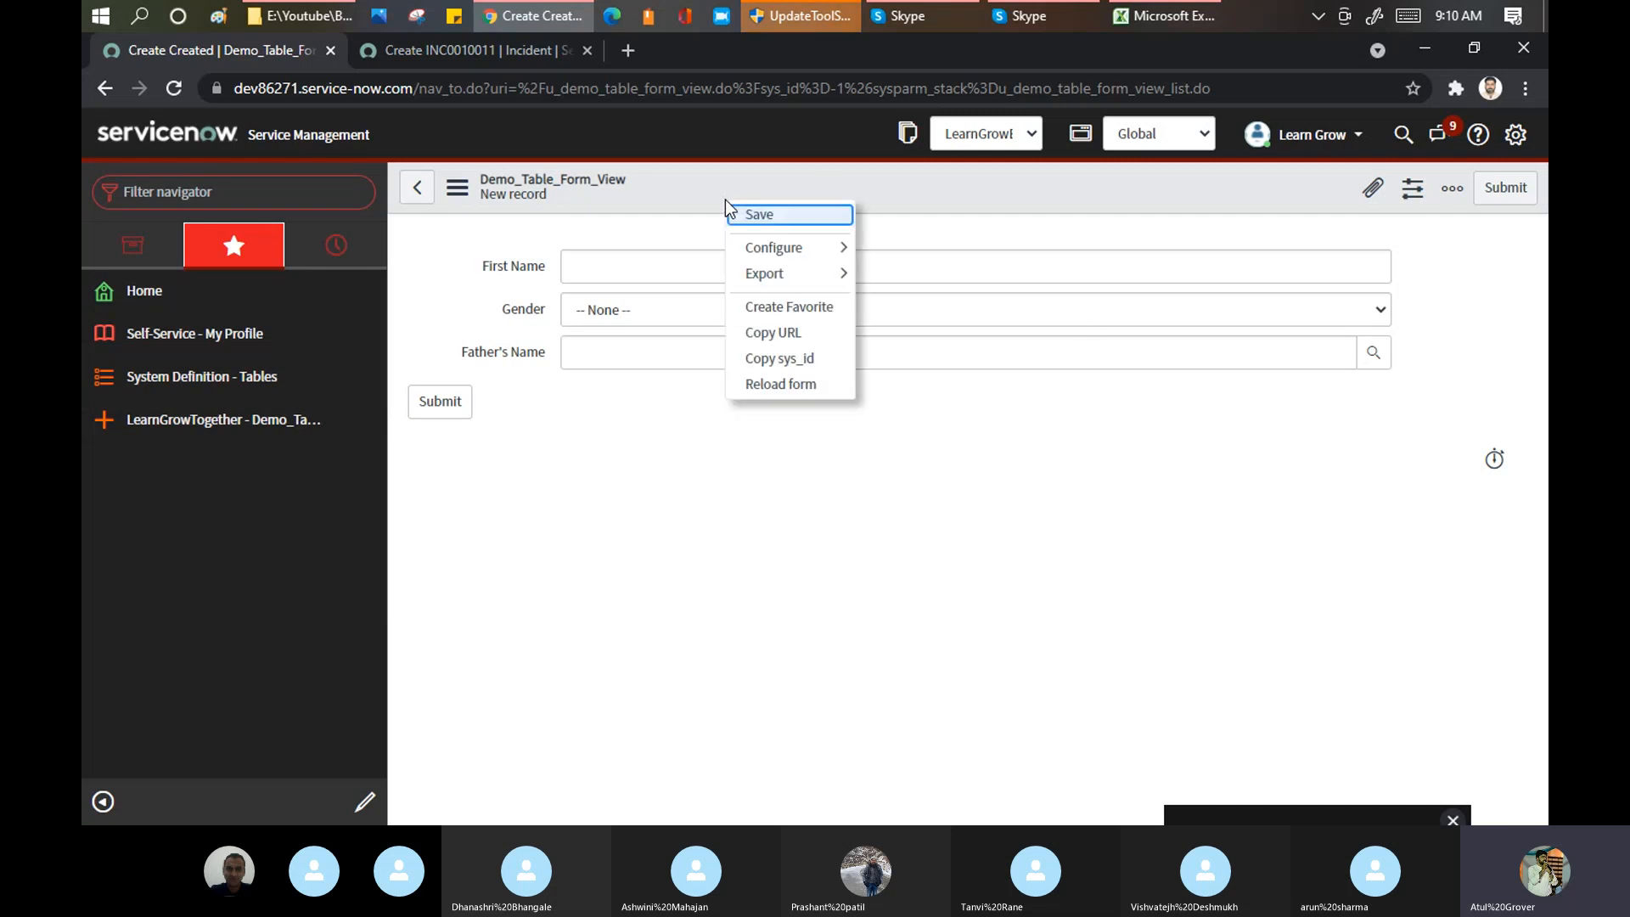
mouse_move(805, 247)
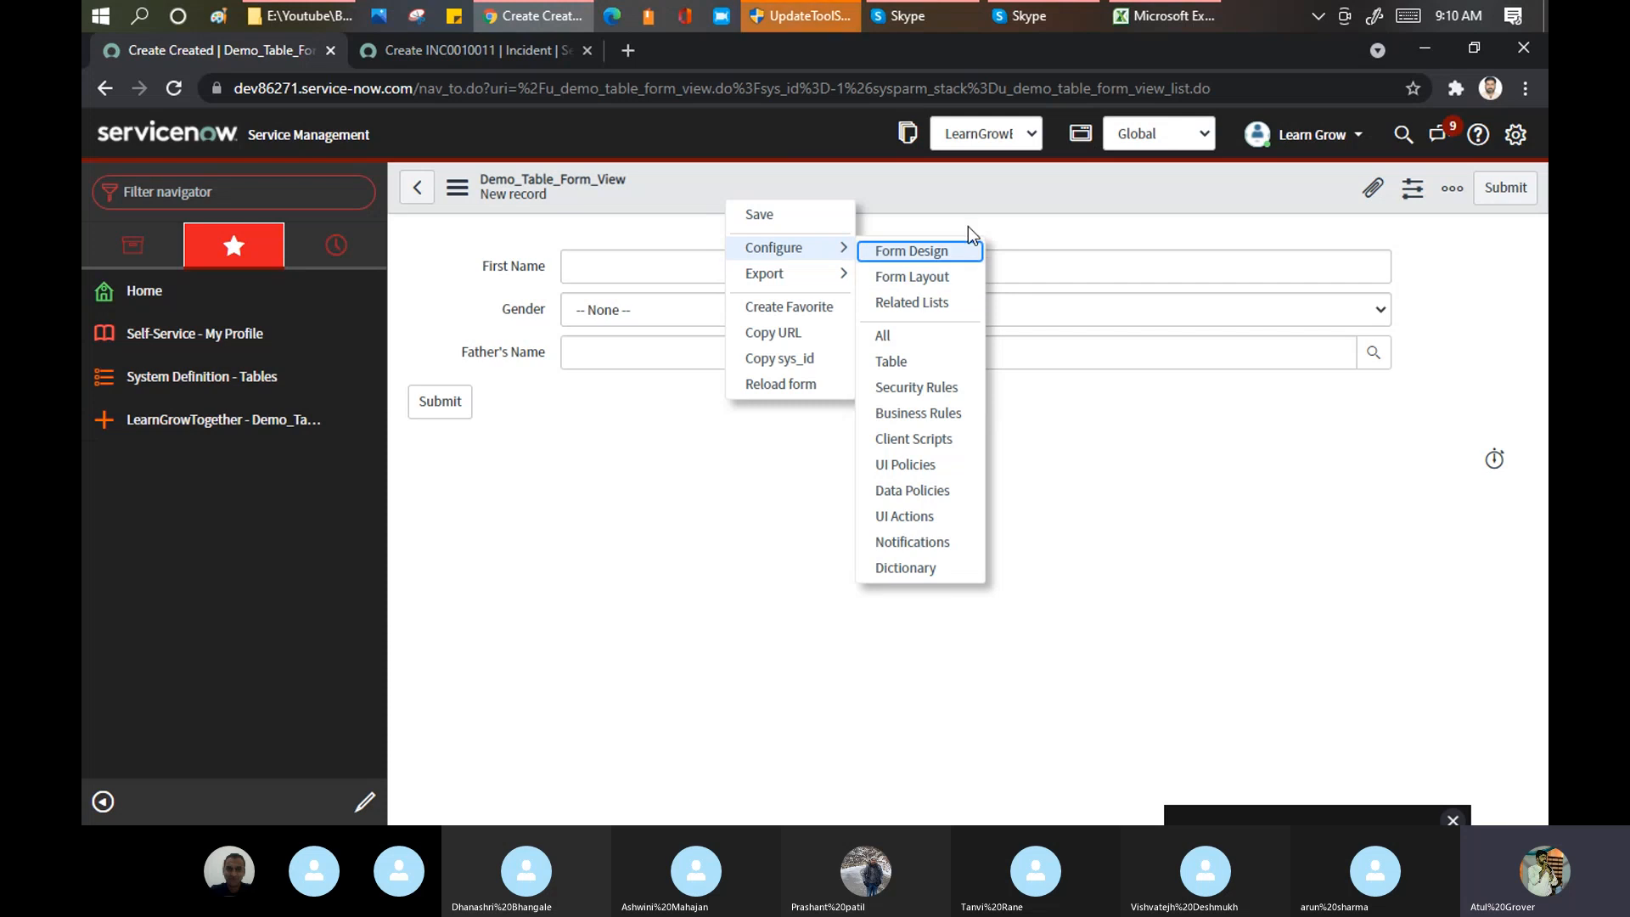
click(936, 278)
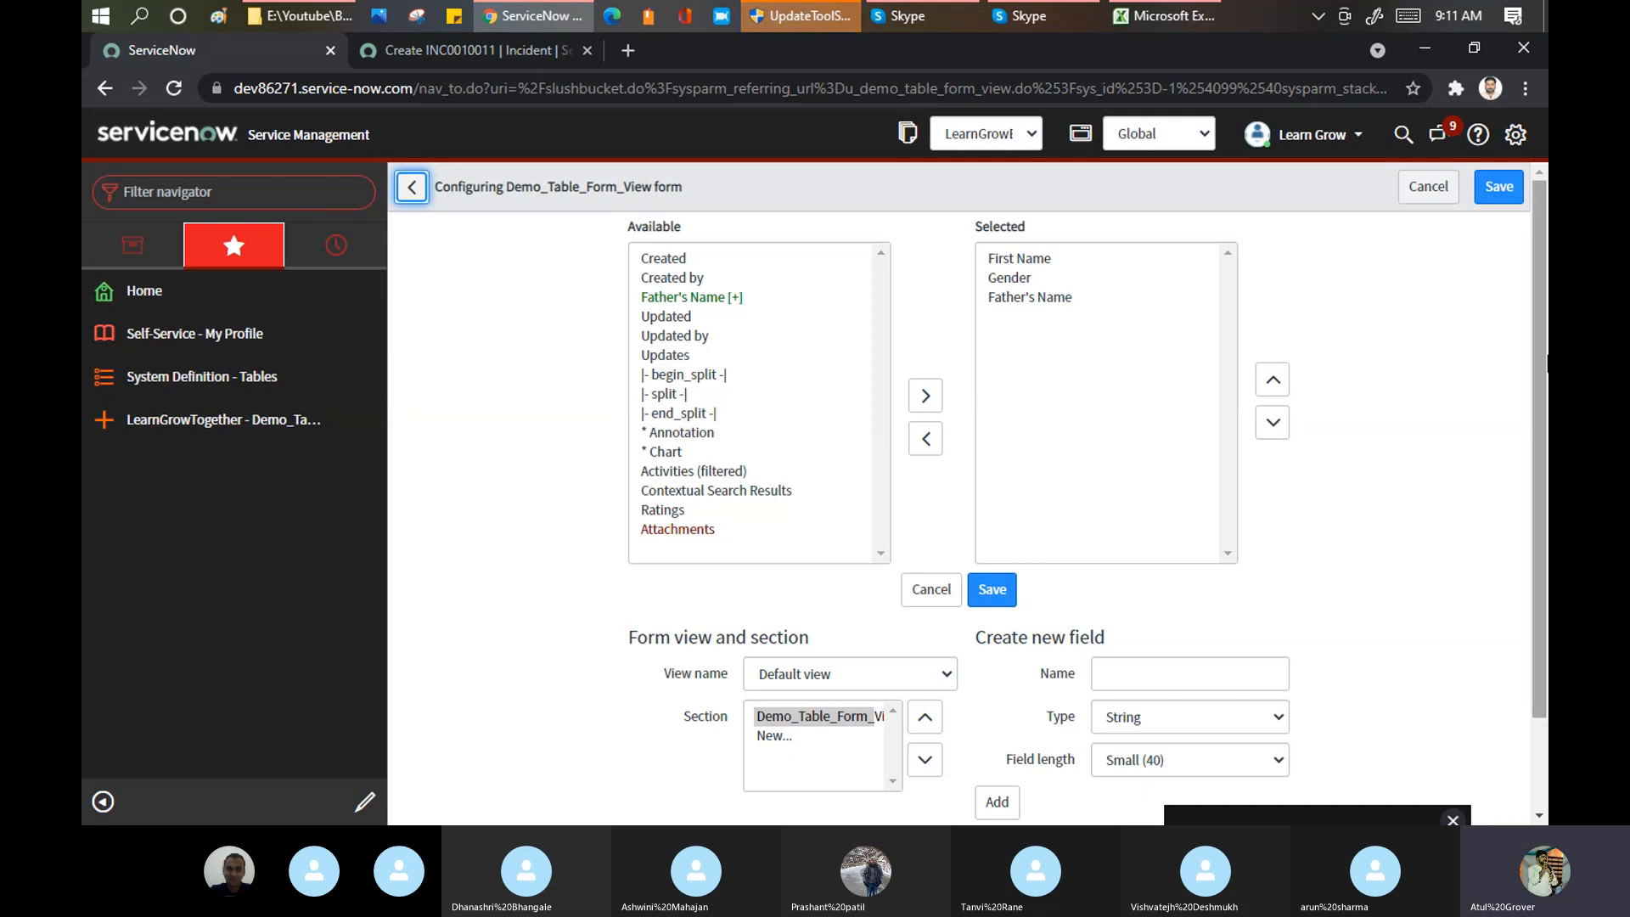
drag(1543, 372, 1542, 461)
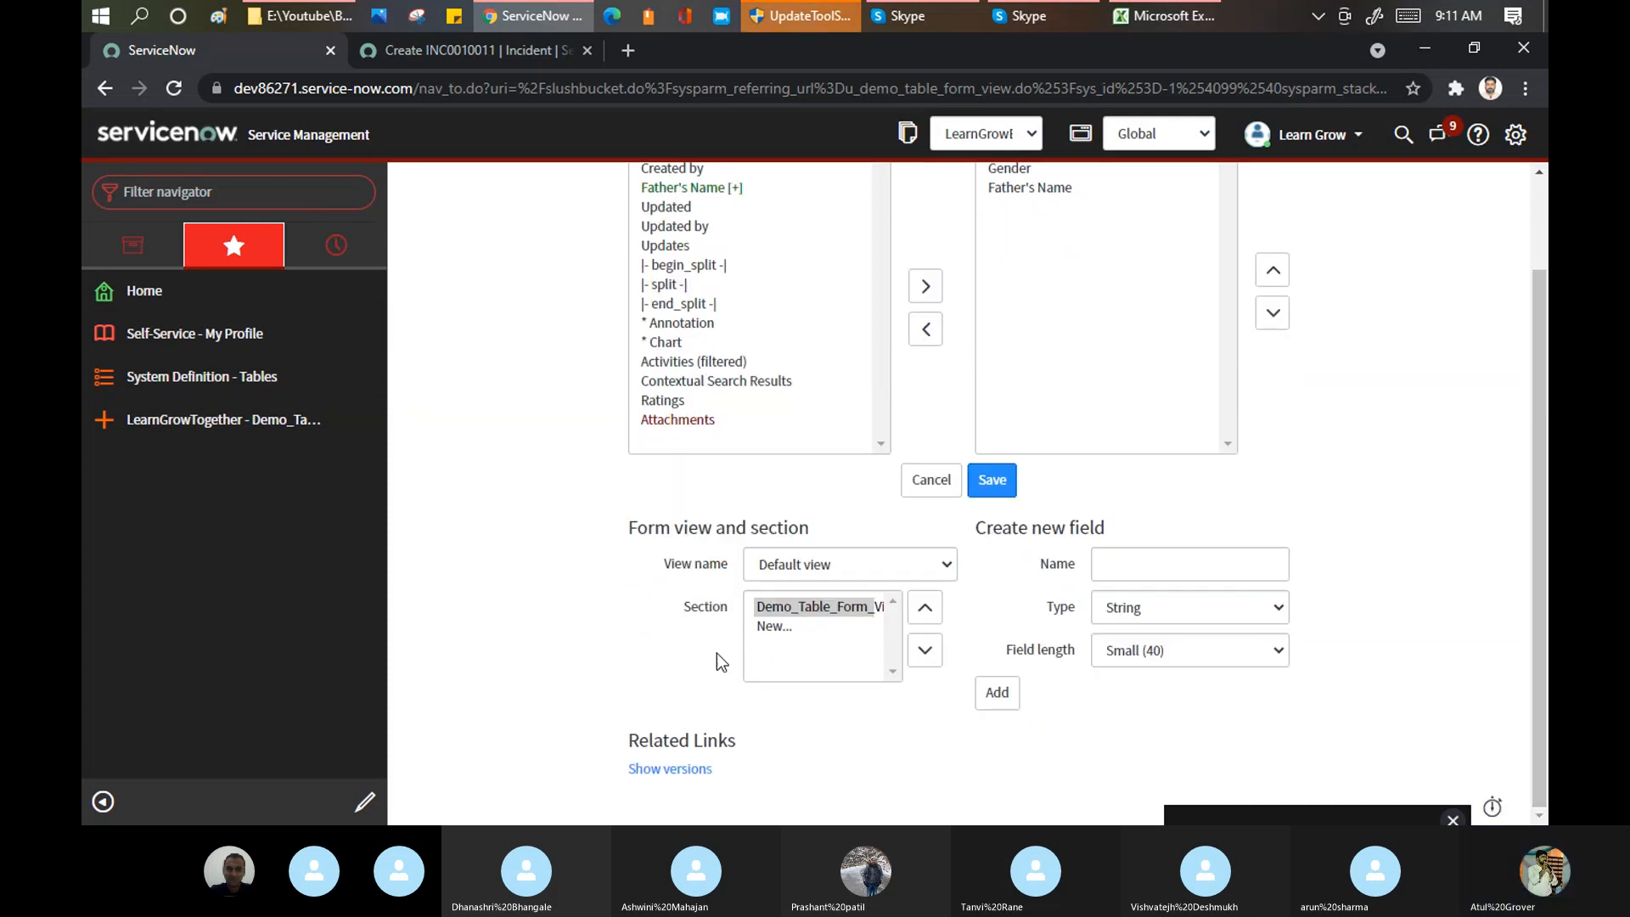
click(1185, 564)
text(A)
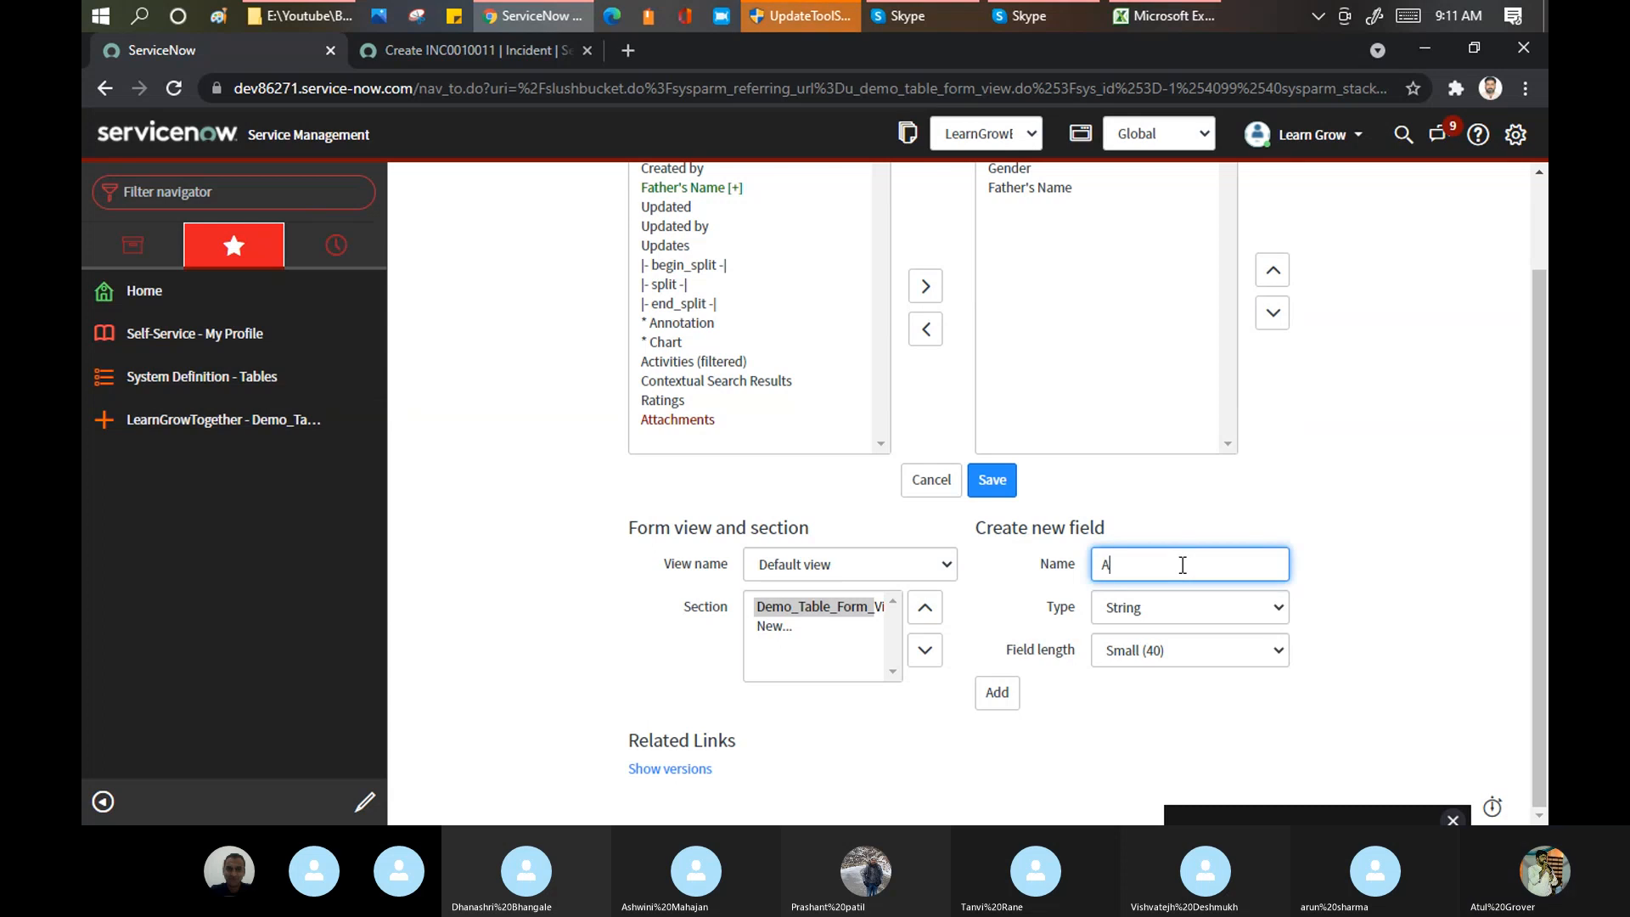
text(ddress)
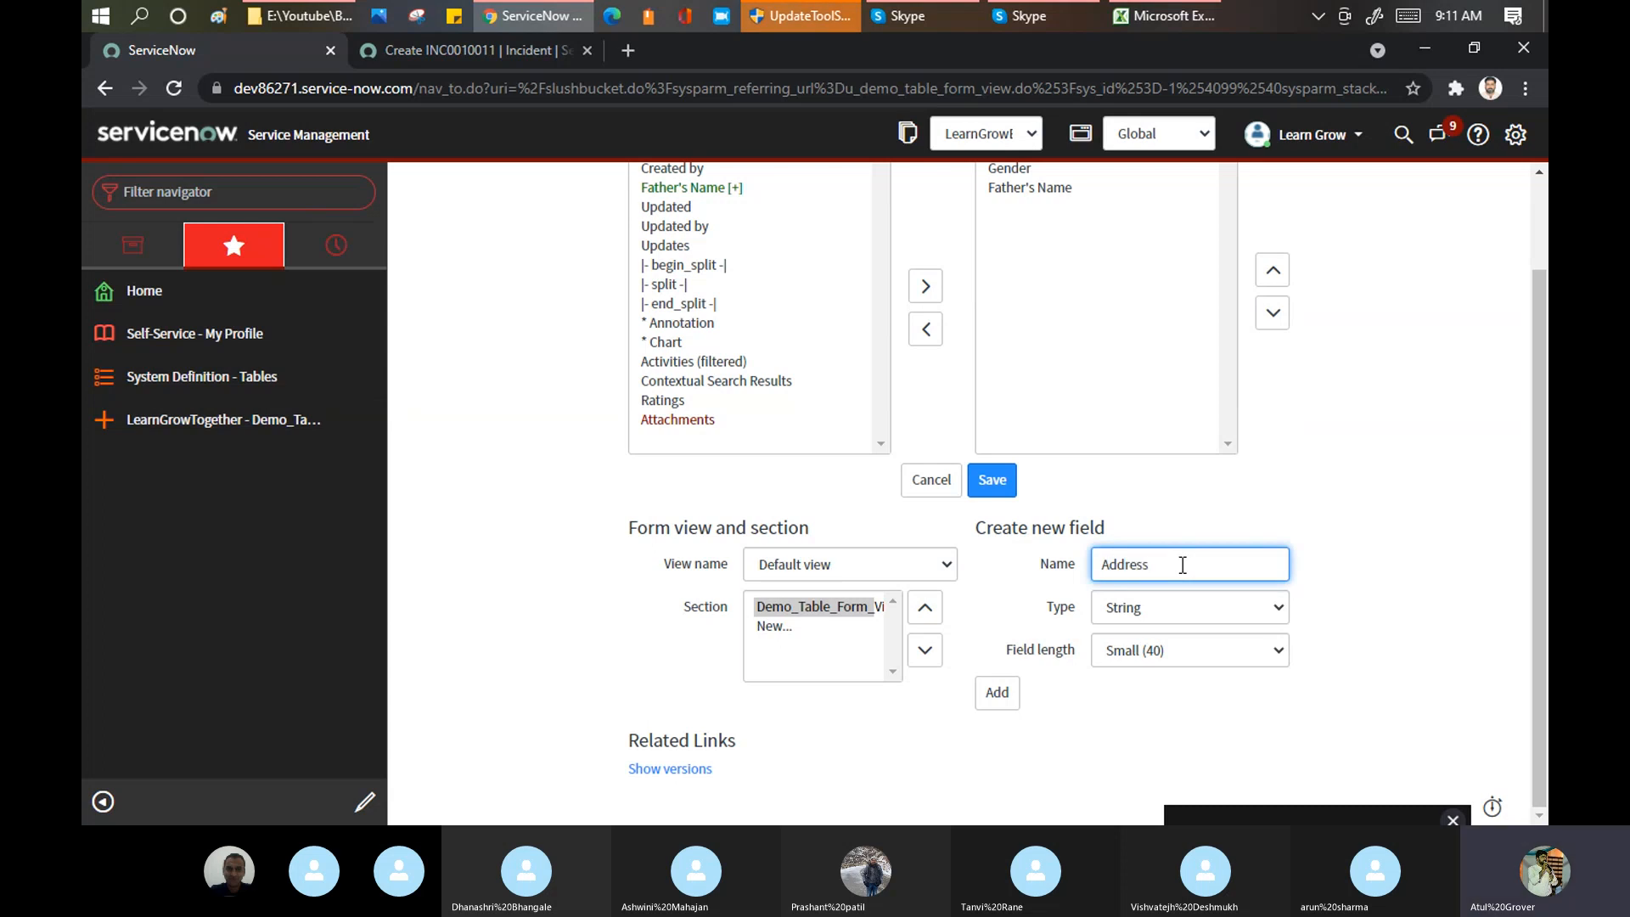
click(1175, 601)
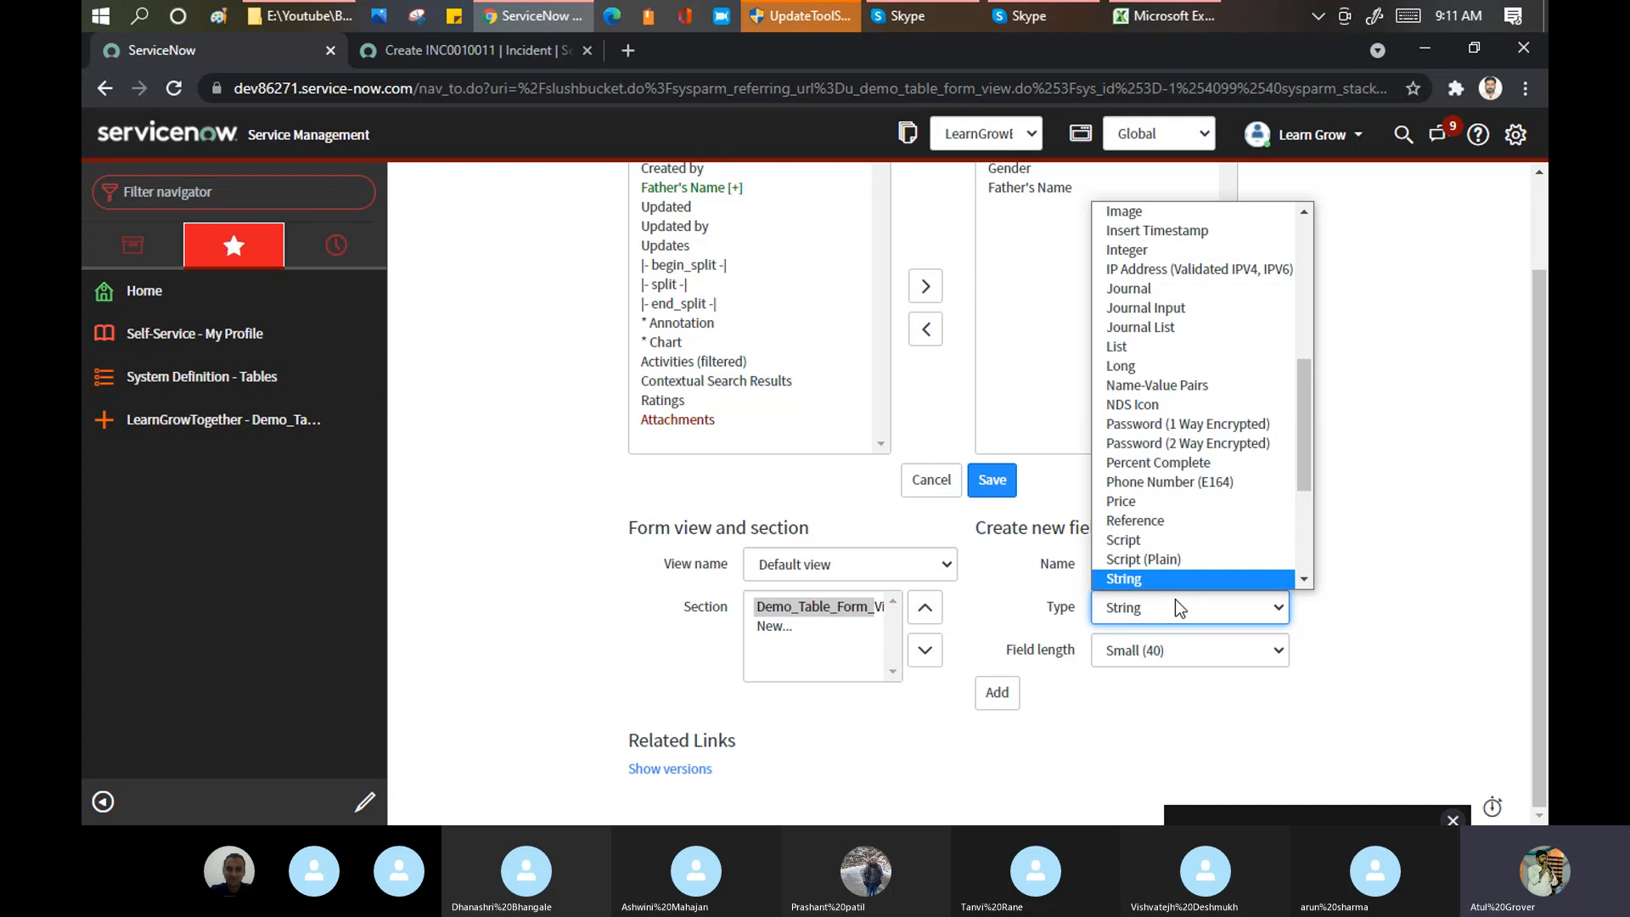
drag(1302, 469, 1304, 563)
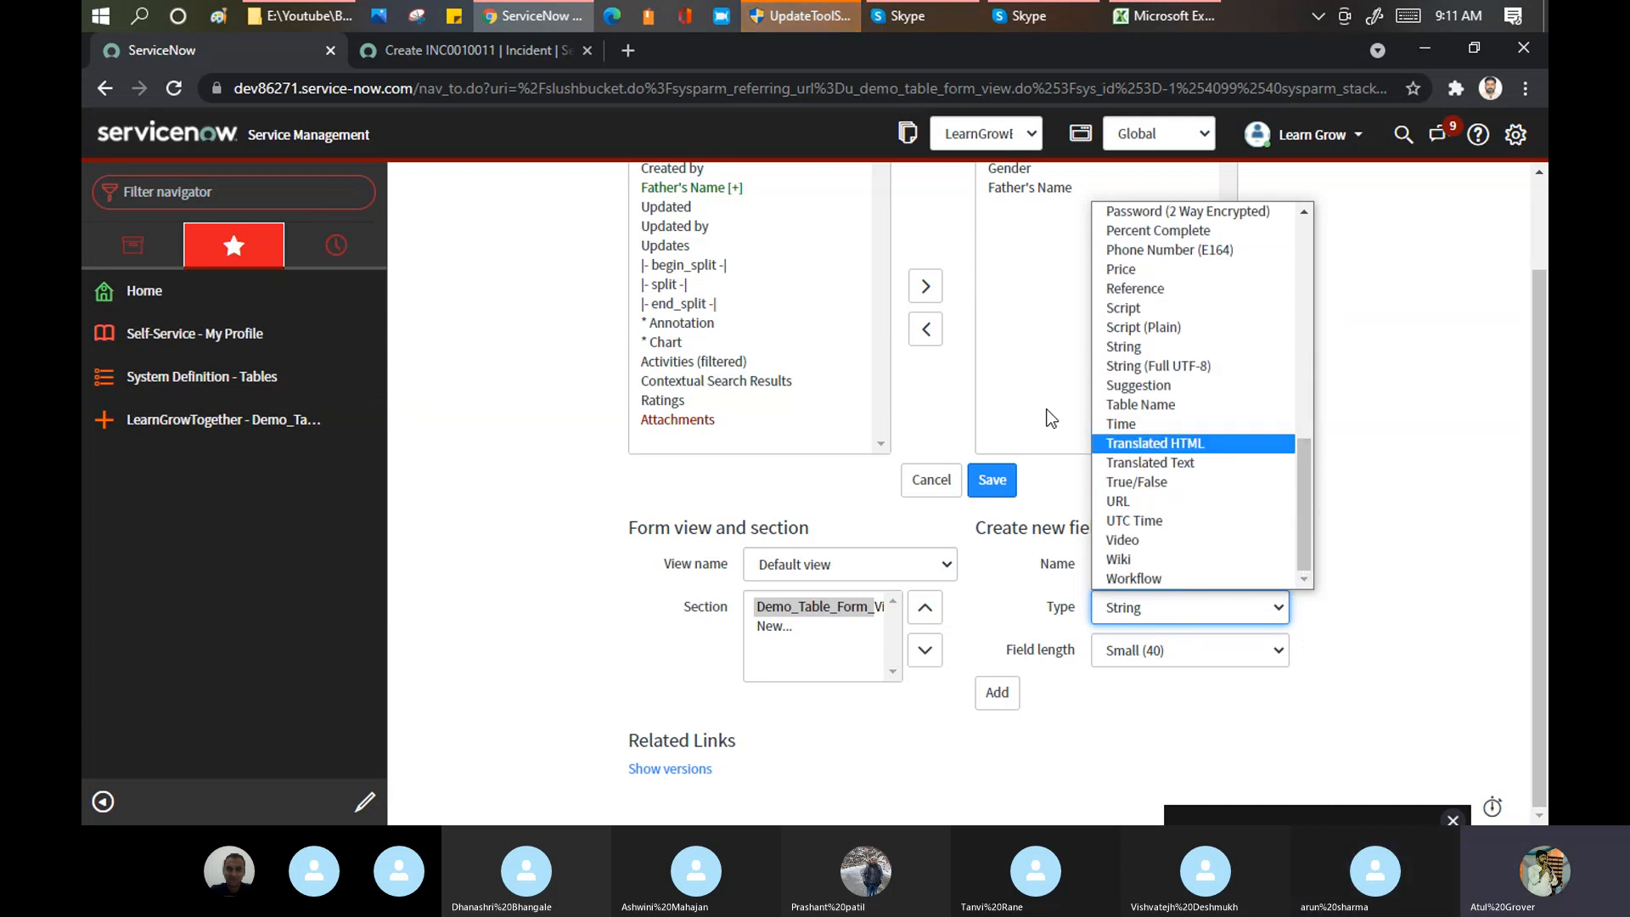
click(997, 586)
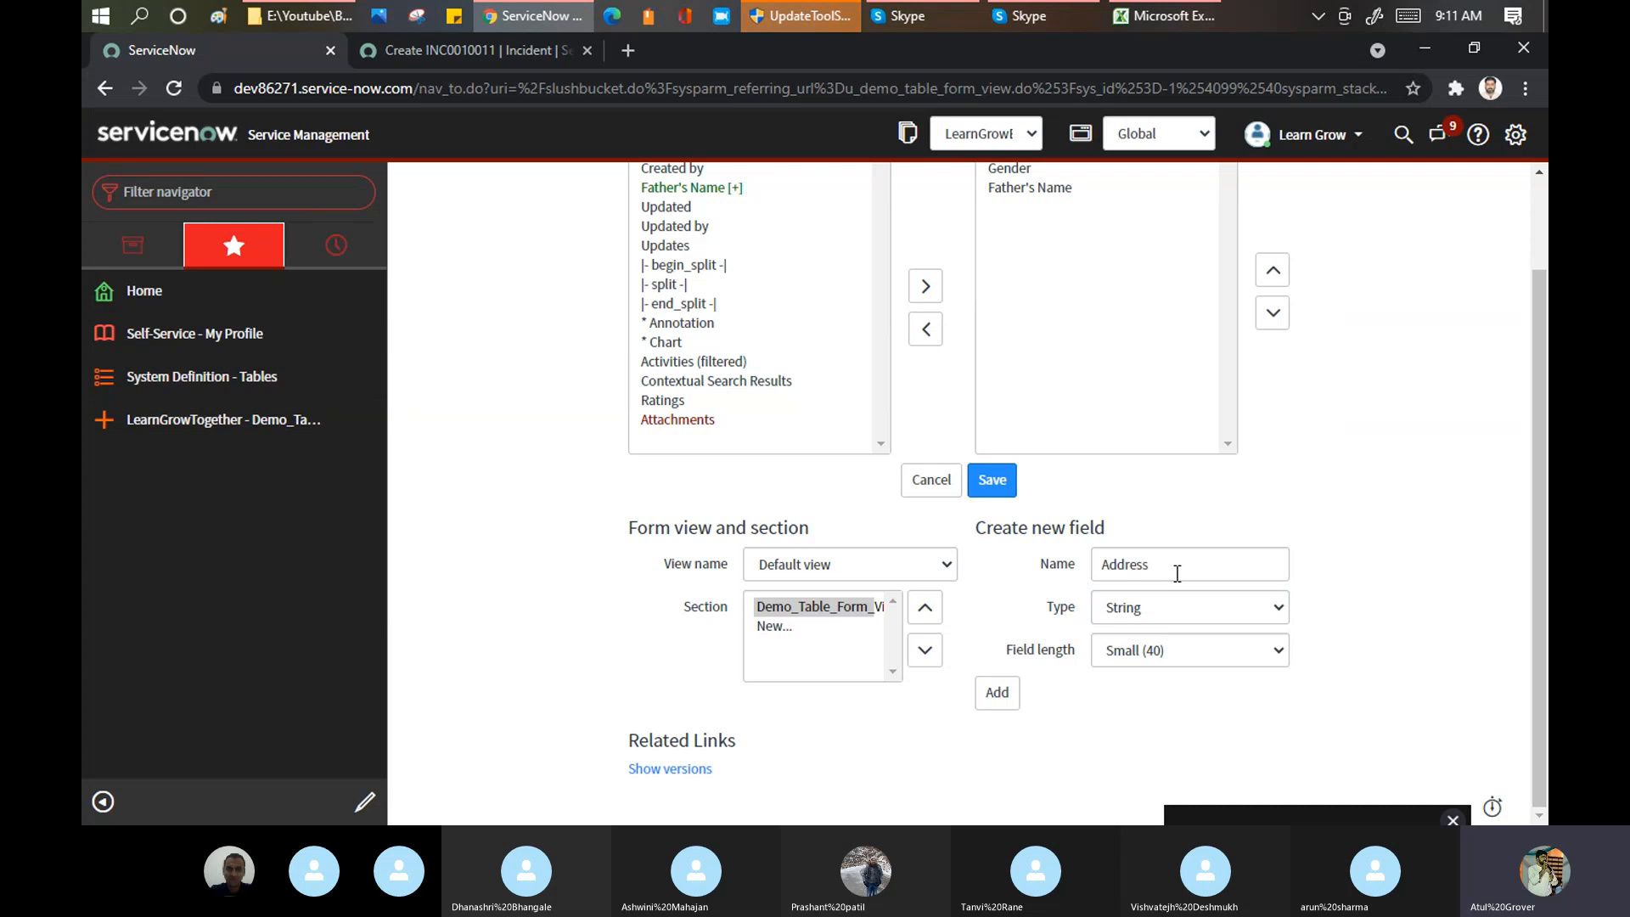
drag(1176, 572, 967, 542)
text(Date)
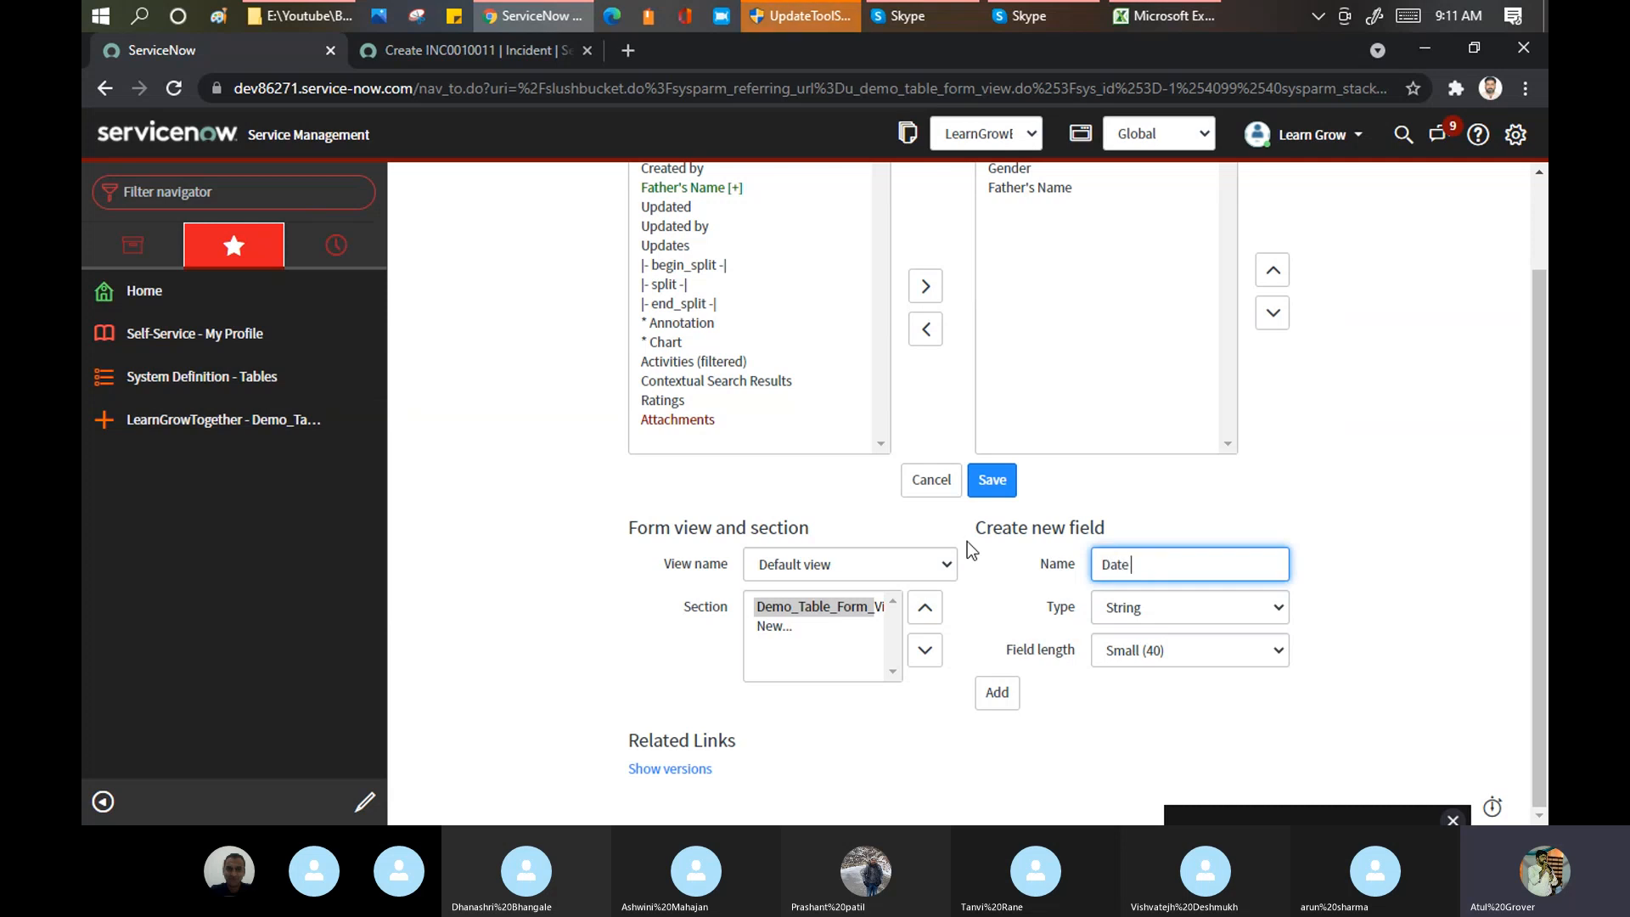
key(BackSpace)
key(BackSpace)
key(BackSpace)
key(BackSpace)
Step: Add a new field named Birth Time with type Date/Time to the form and save the layout
text(Birth Time)
click(1150, 608)
text(date)
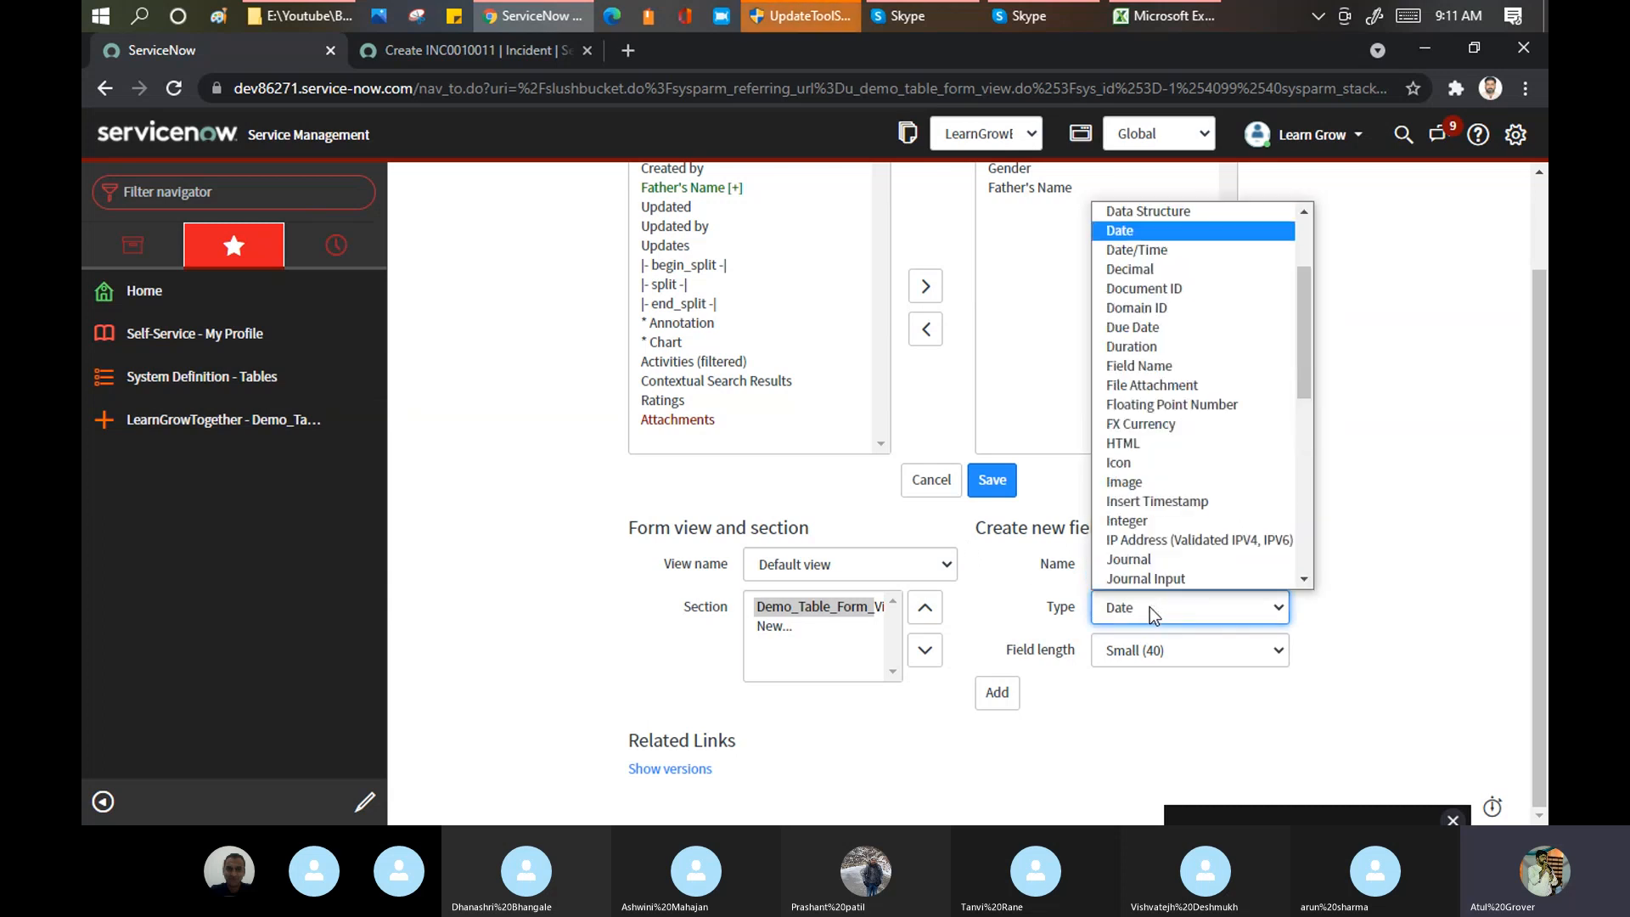
click(1158, 247)
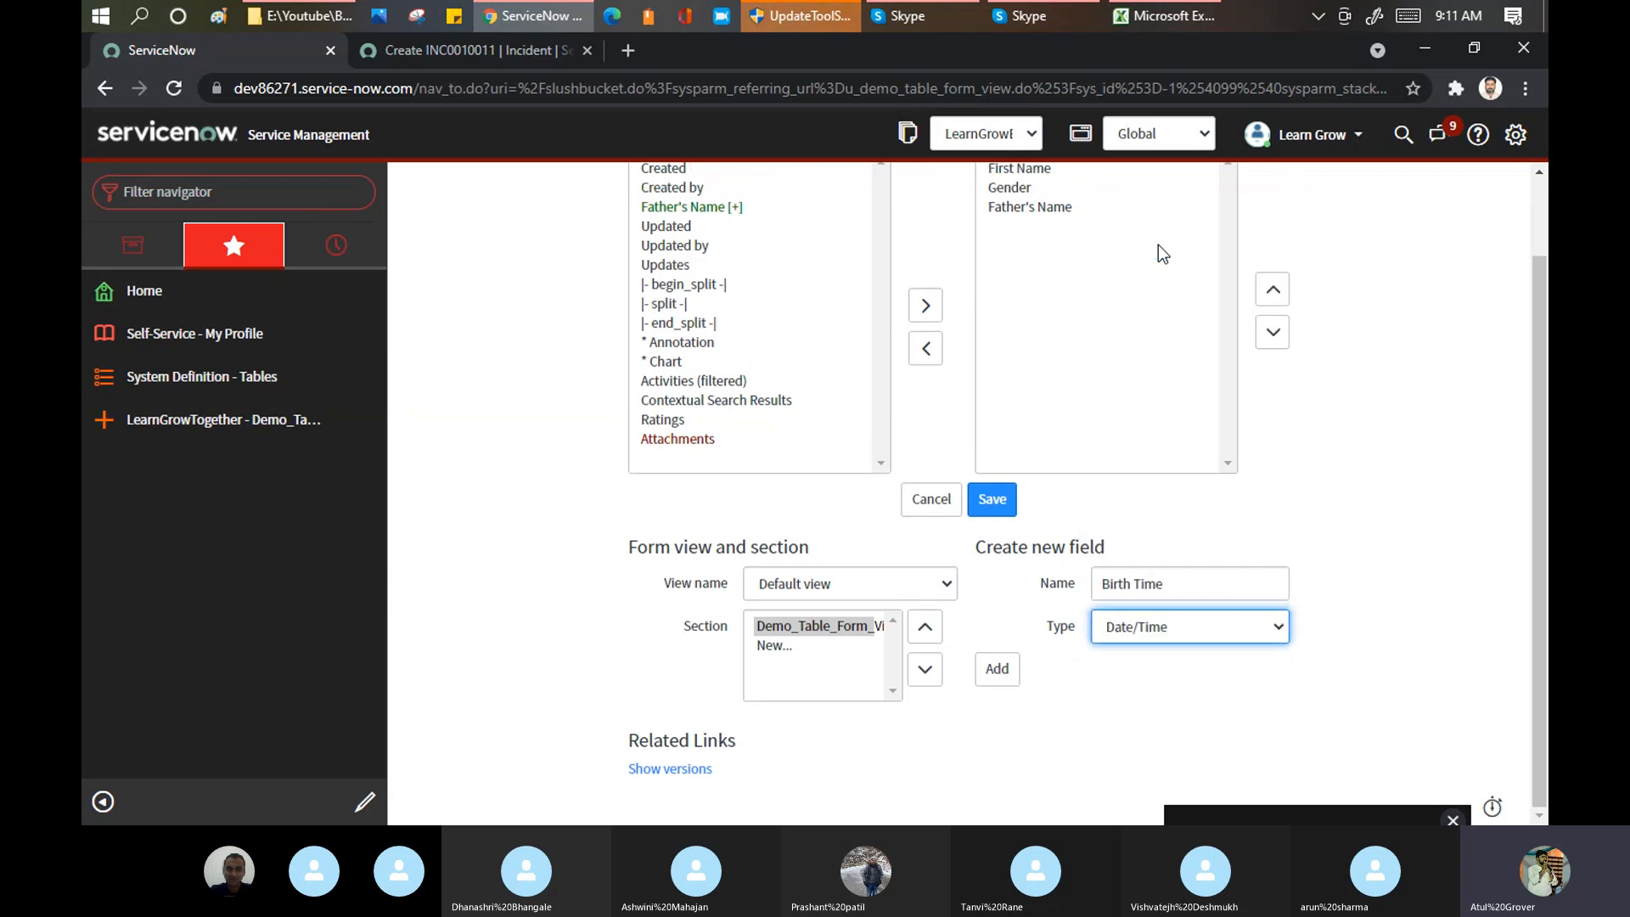
click(997, 670)
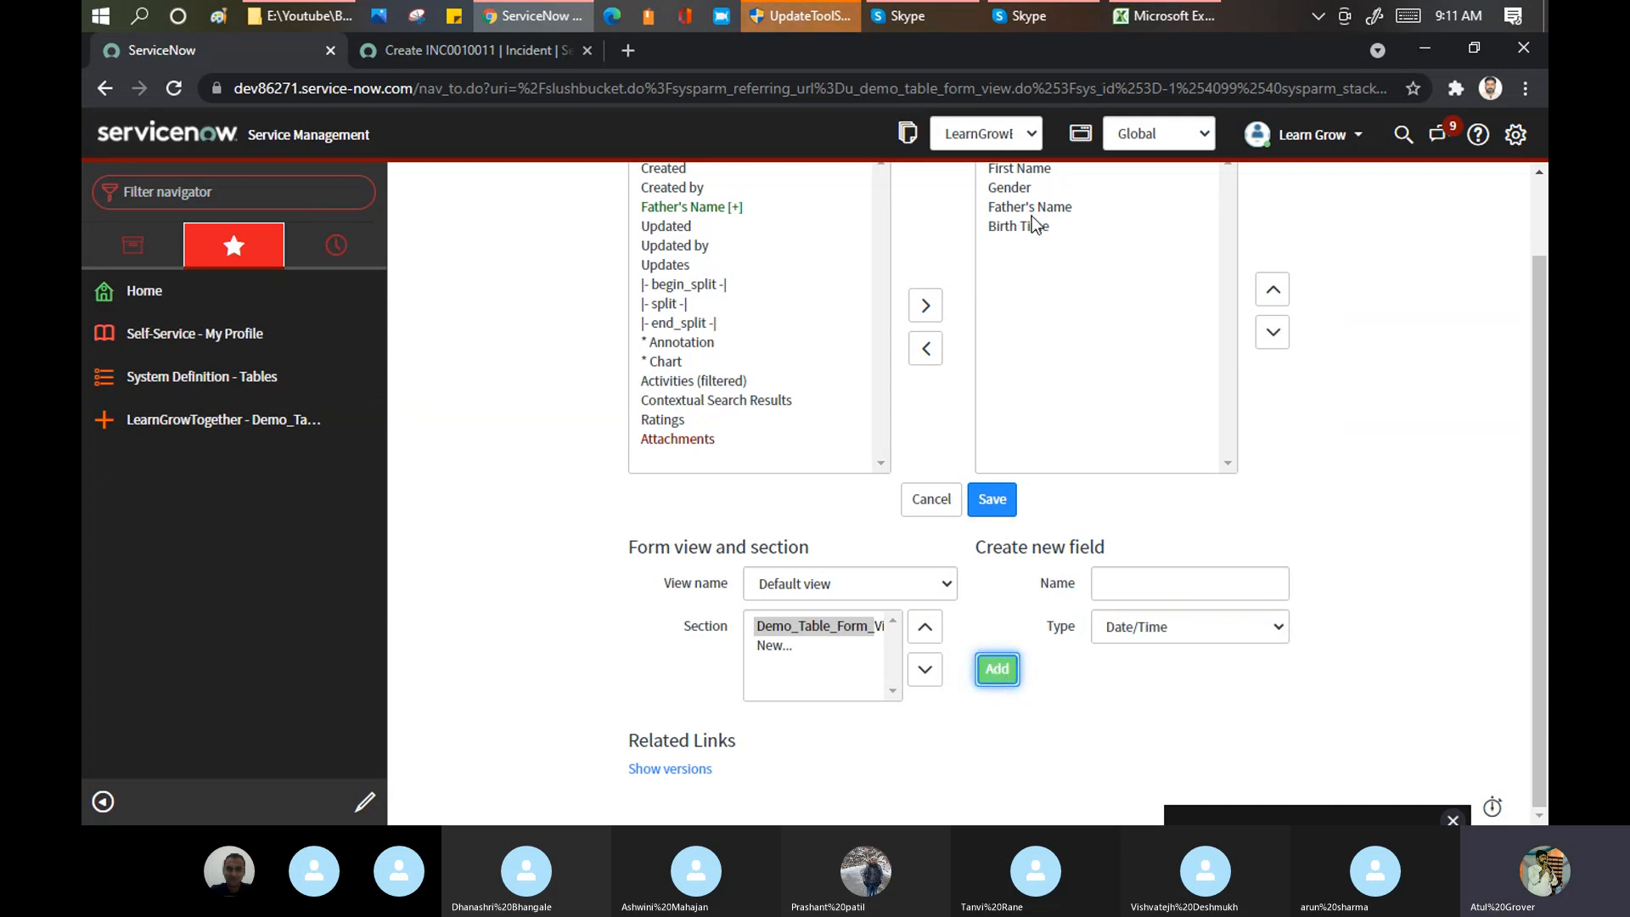
click(1001, 508)
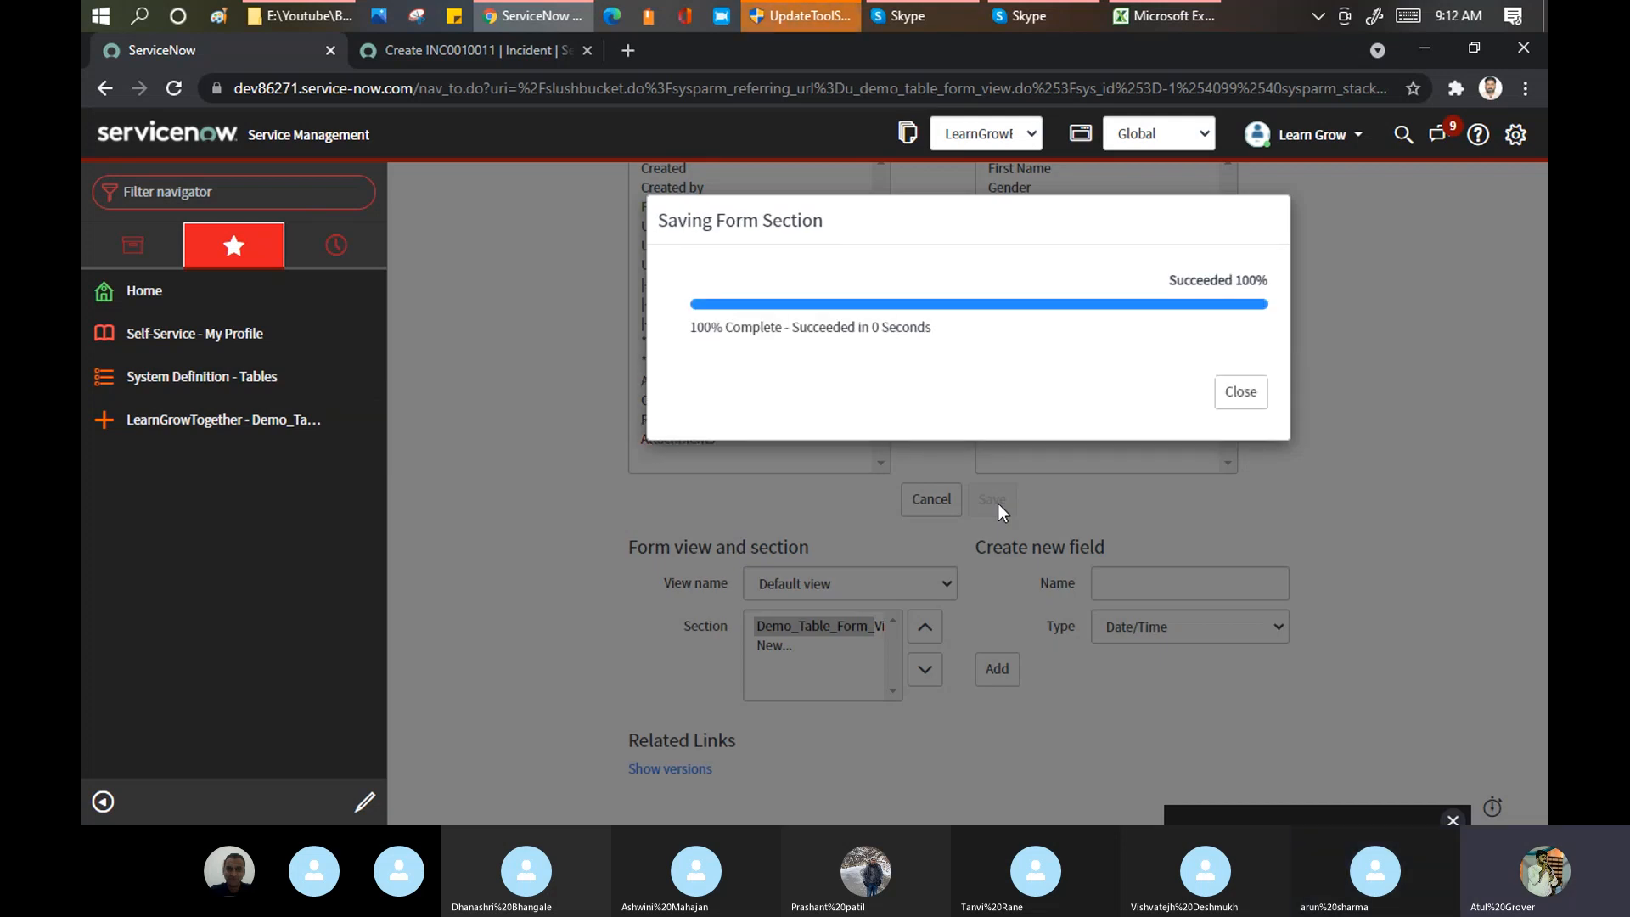
click(1242, 399)
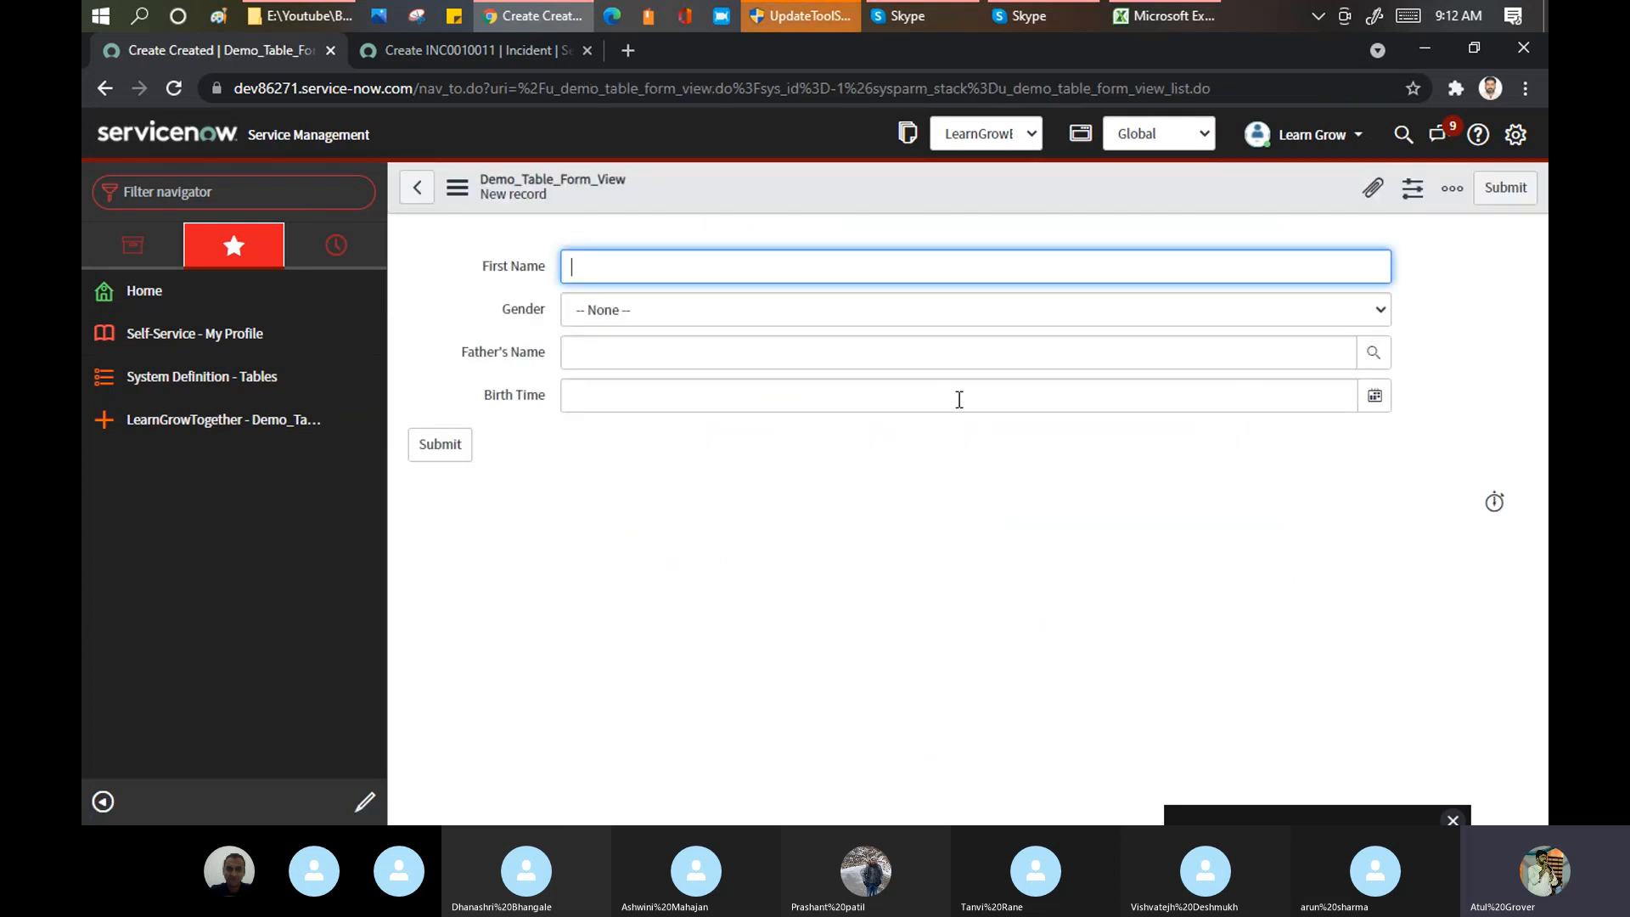
Step: Check the Birth Time date picker without choosing a date and open the form's Form Layout configuration
click(1375, 393)
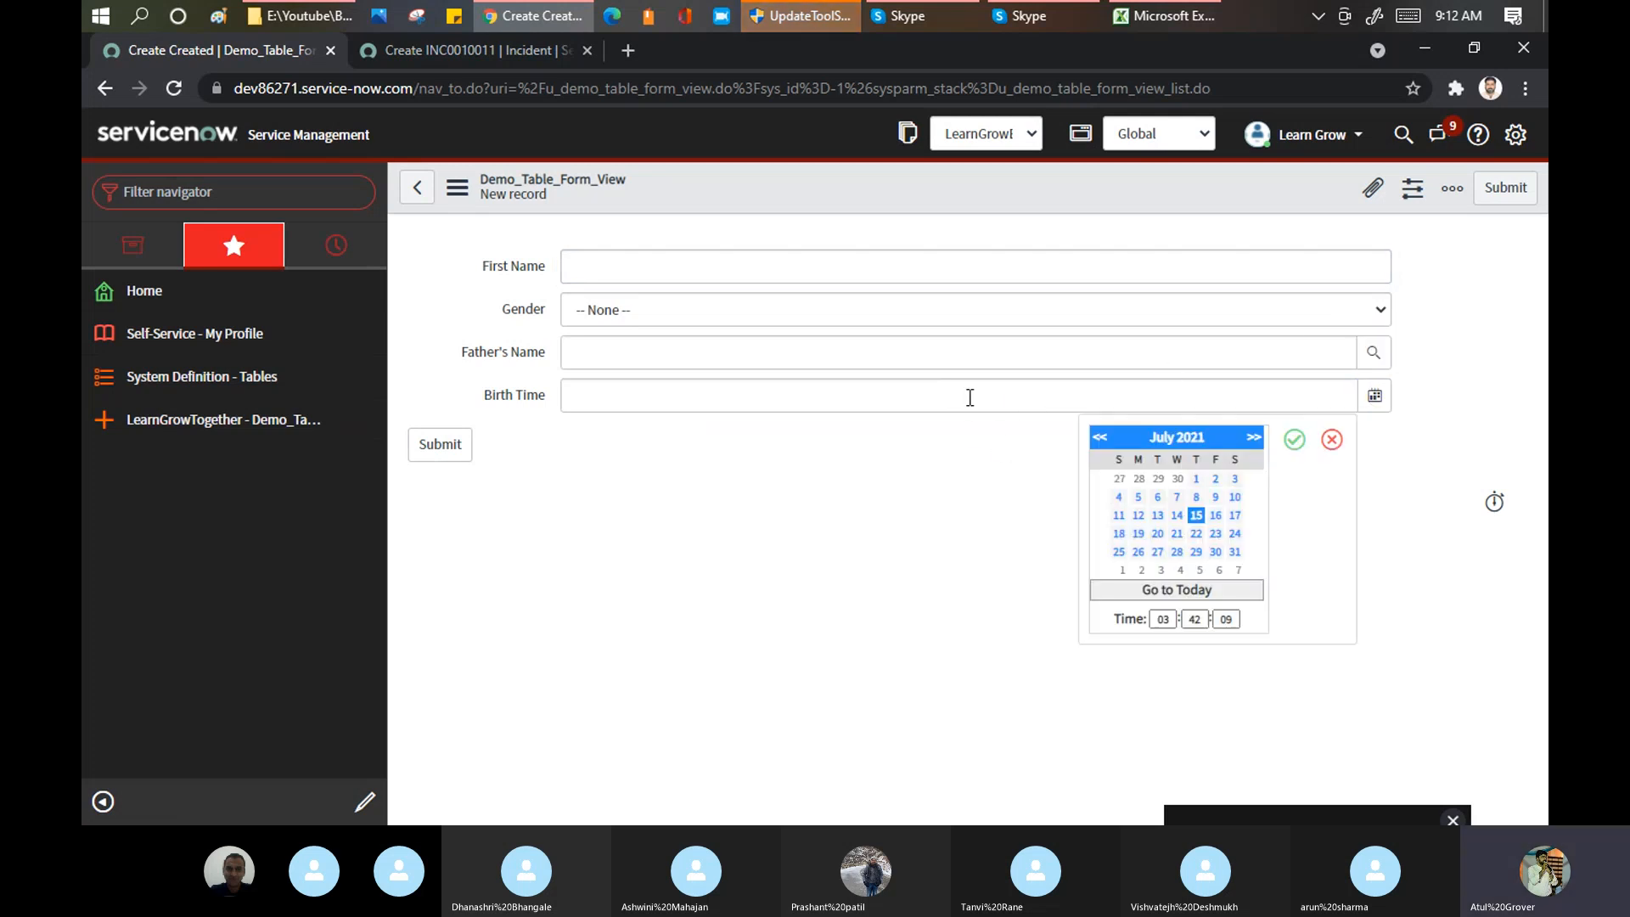
click(1332, 439)
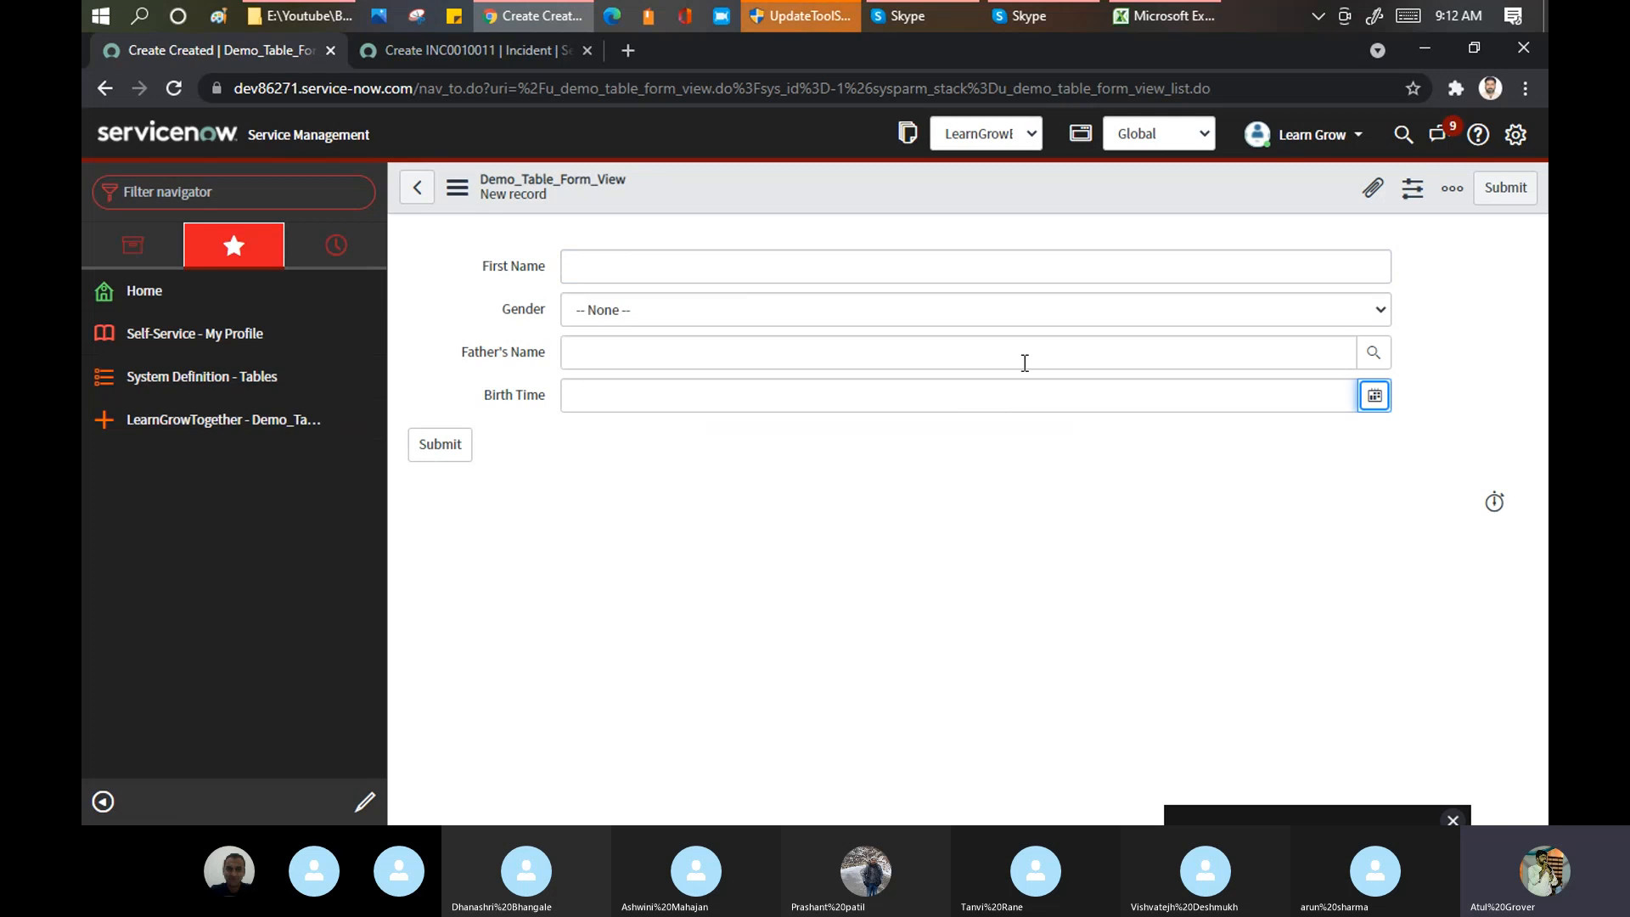
right_click(915, 197)
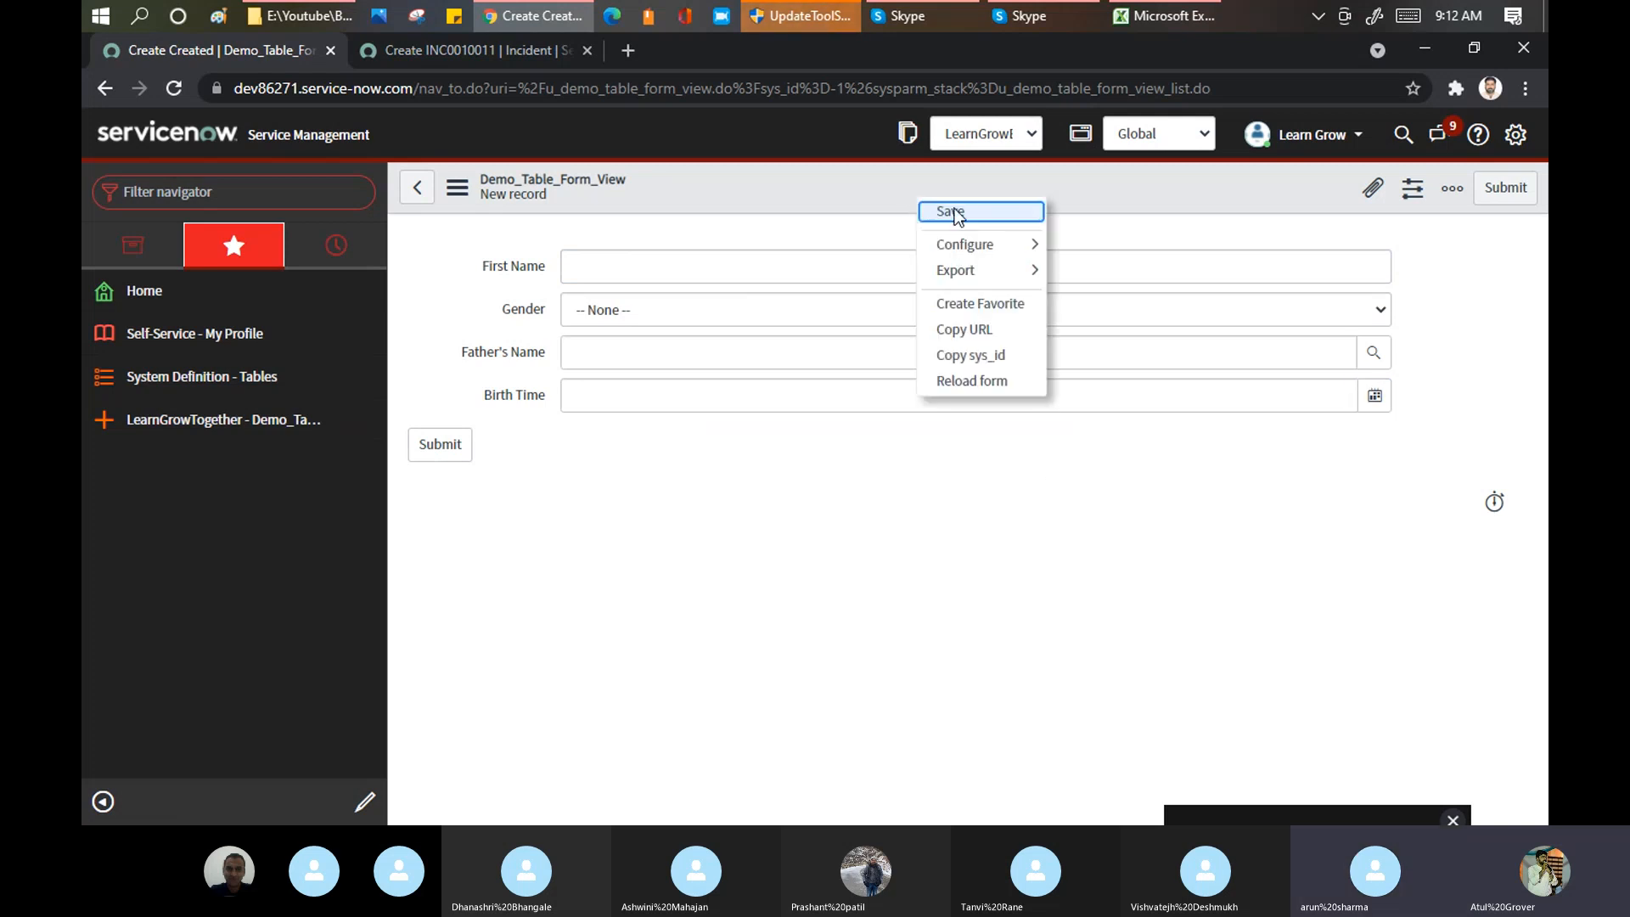
mouse_move(1008, 250)
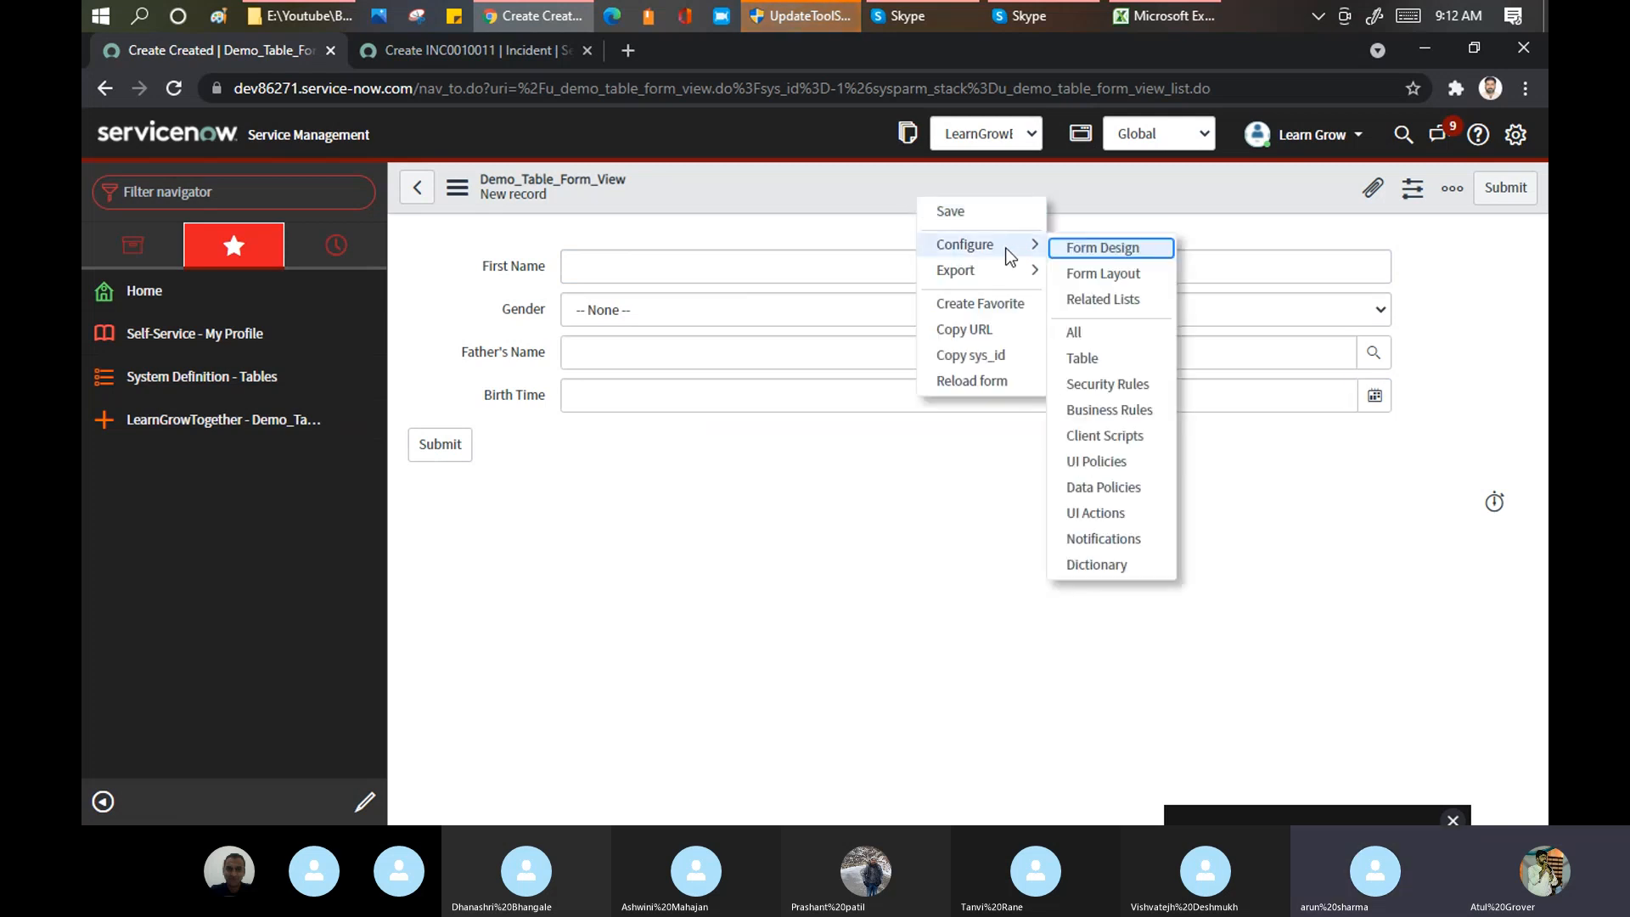
click(1101, 273)
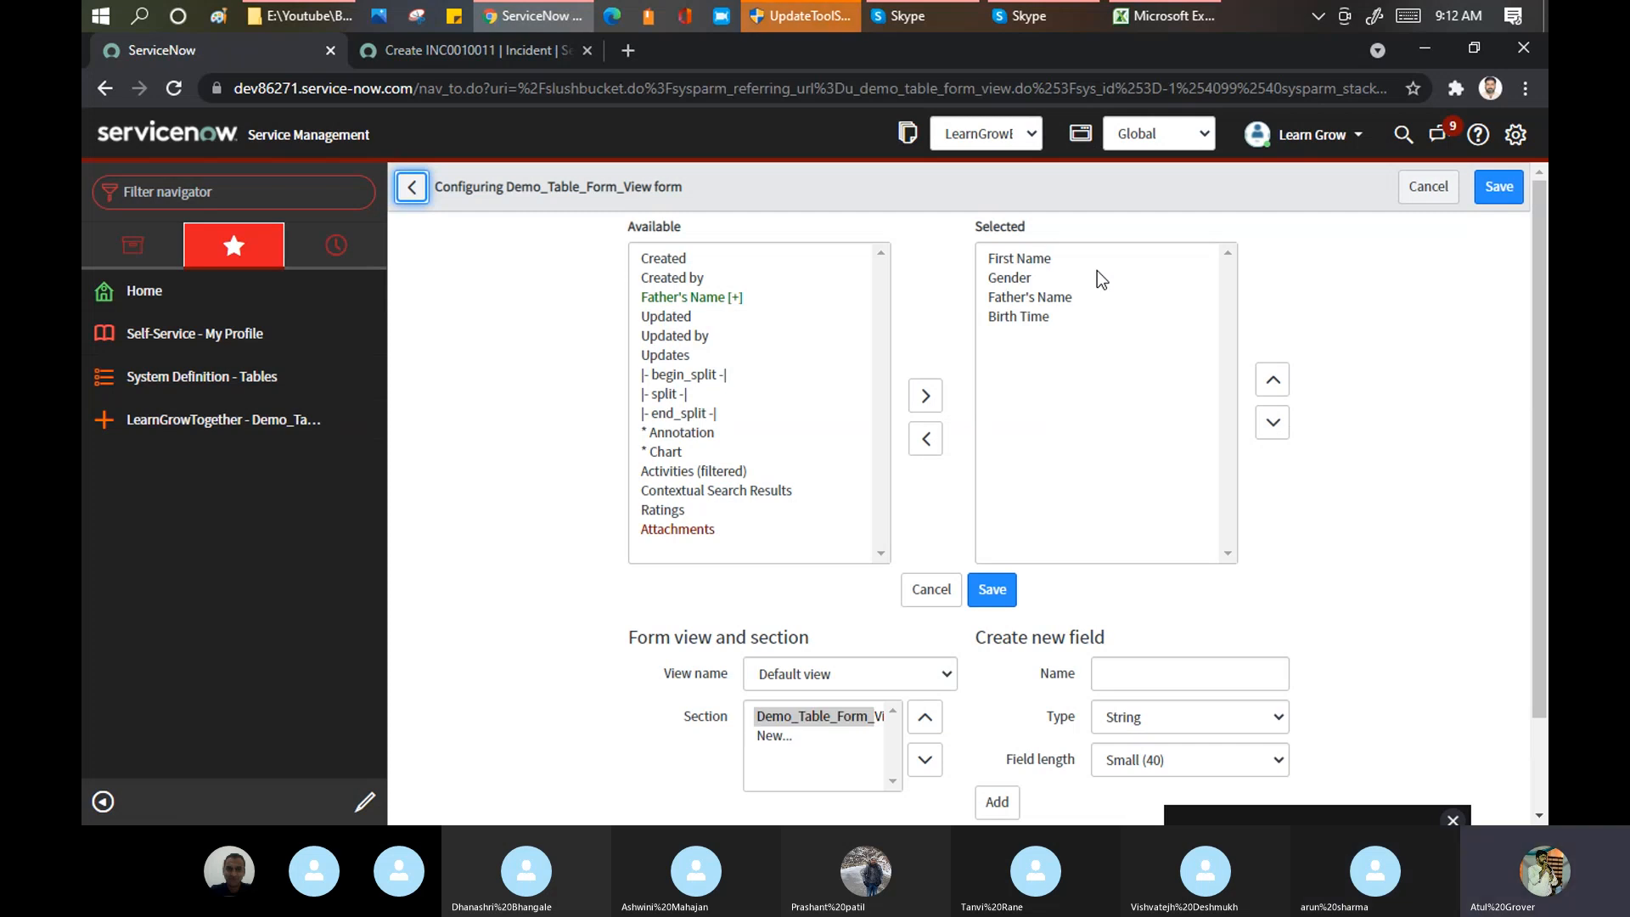
Step: Add a begin_split element to the form's selected fields and place it directly after Gender
click(691, 379)
drag(691, 378, 751, 336)
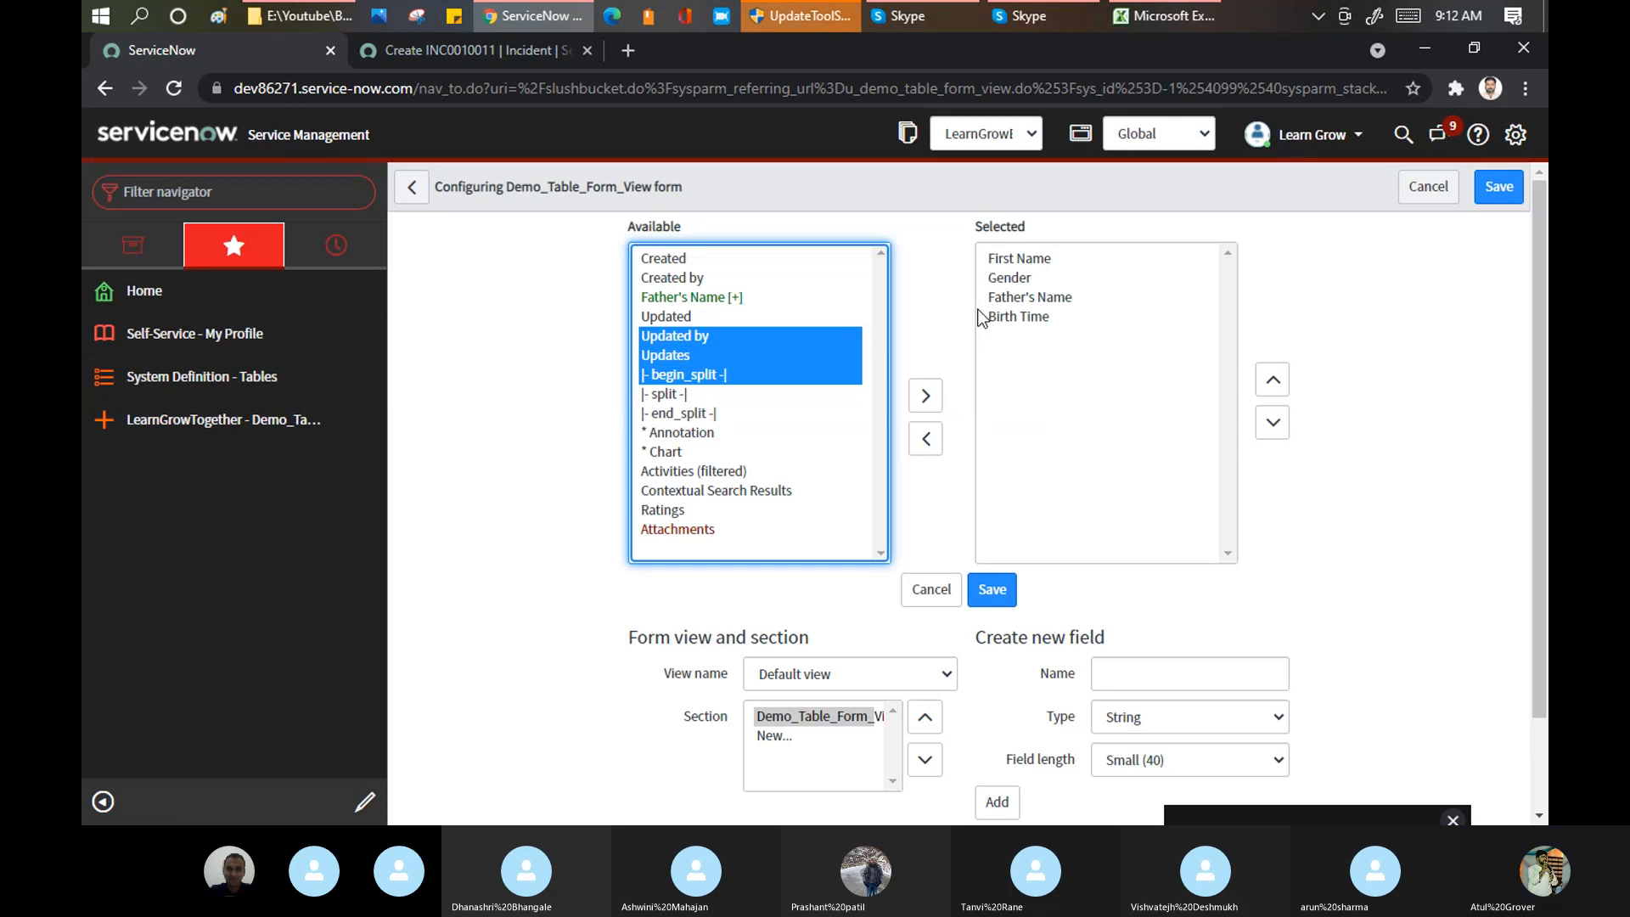
click(713, 376)
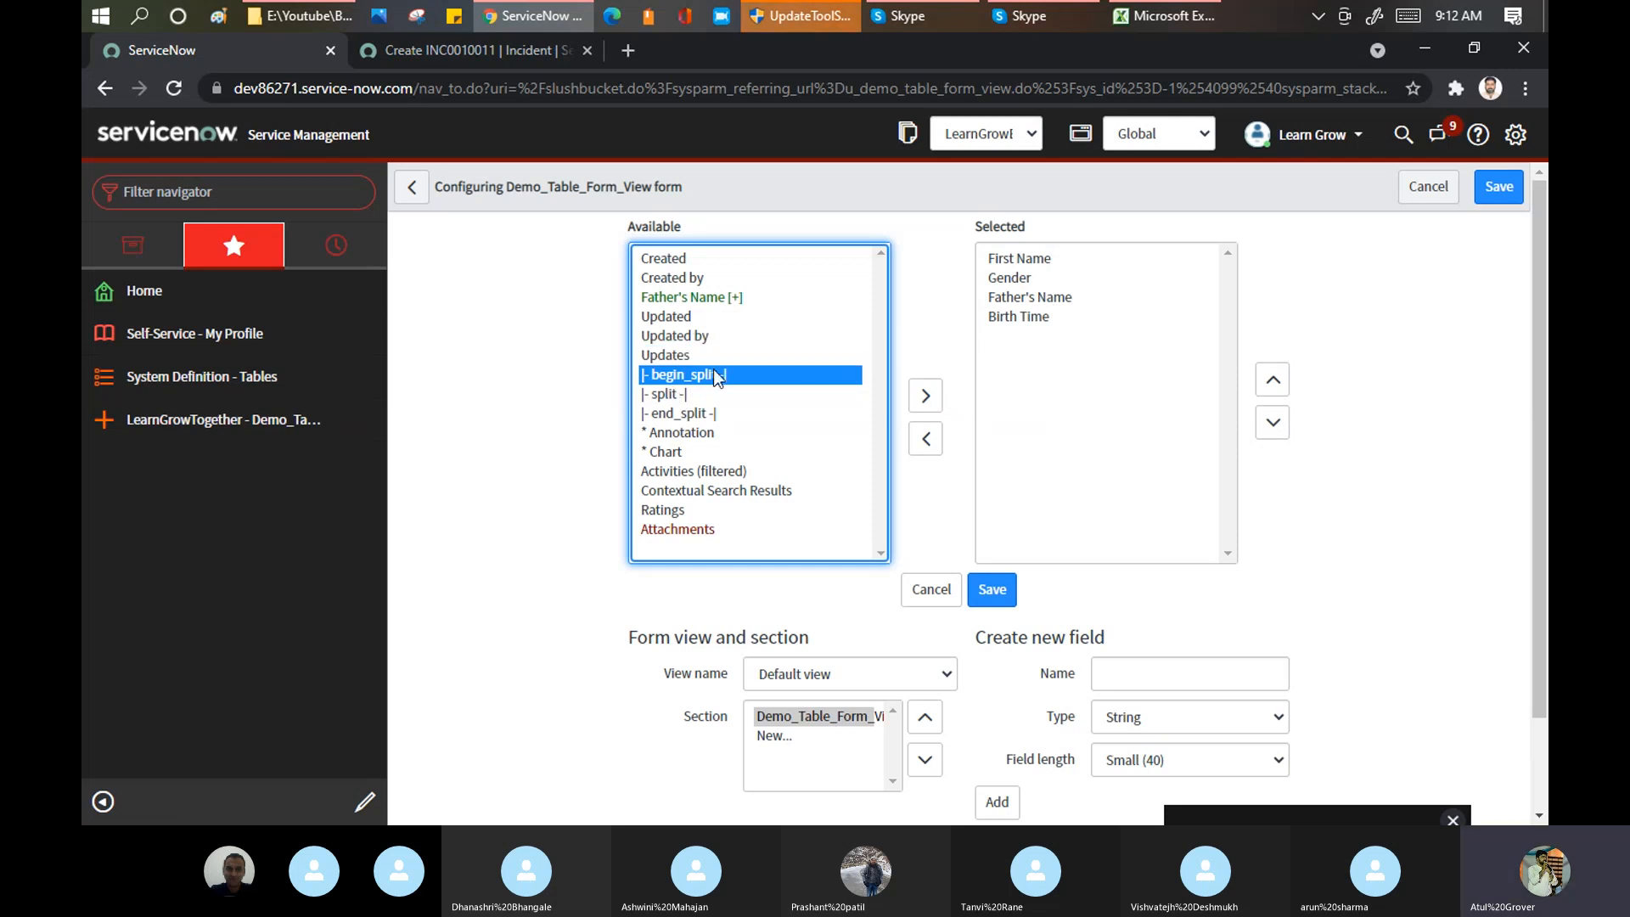
double_click(714, 376)
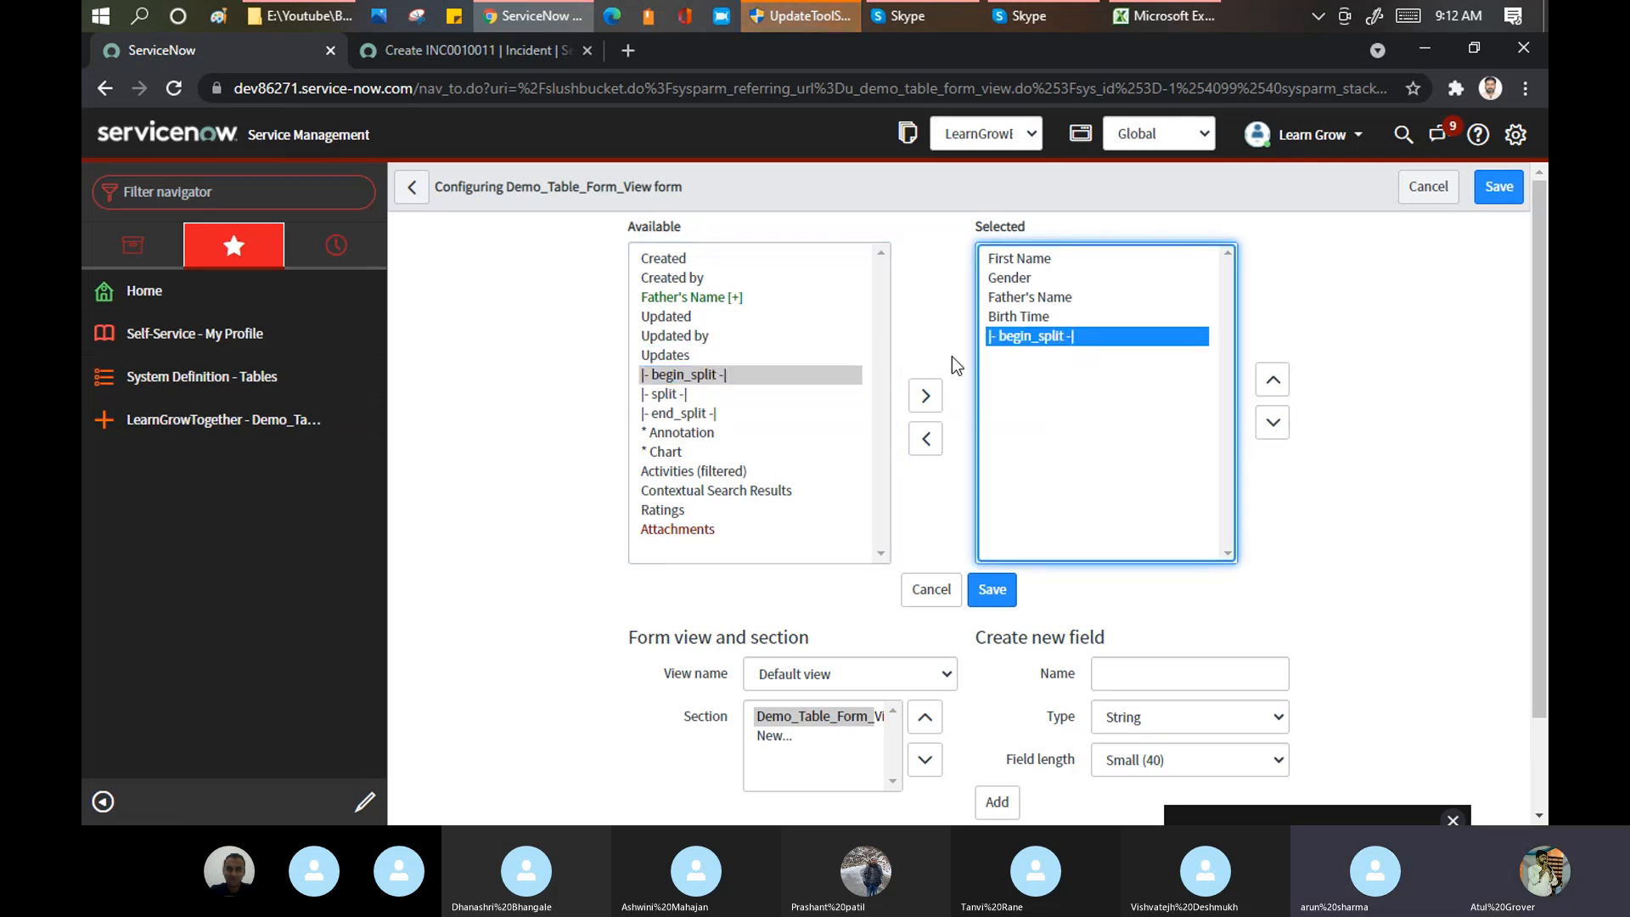
click(1271, 391)
click(1271, 390)
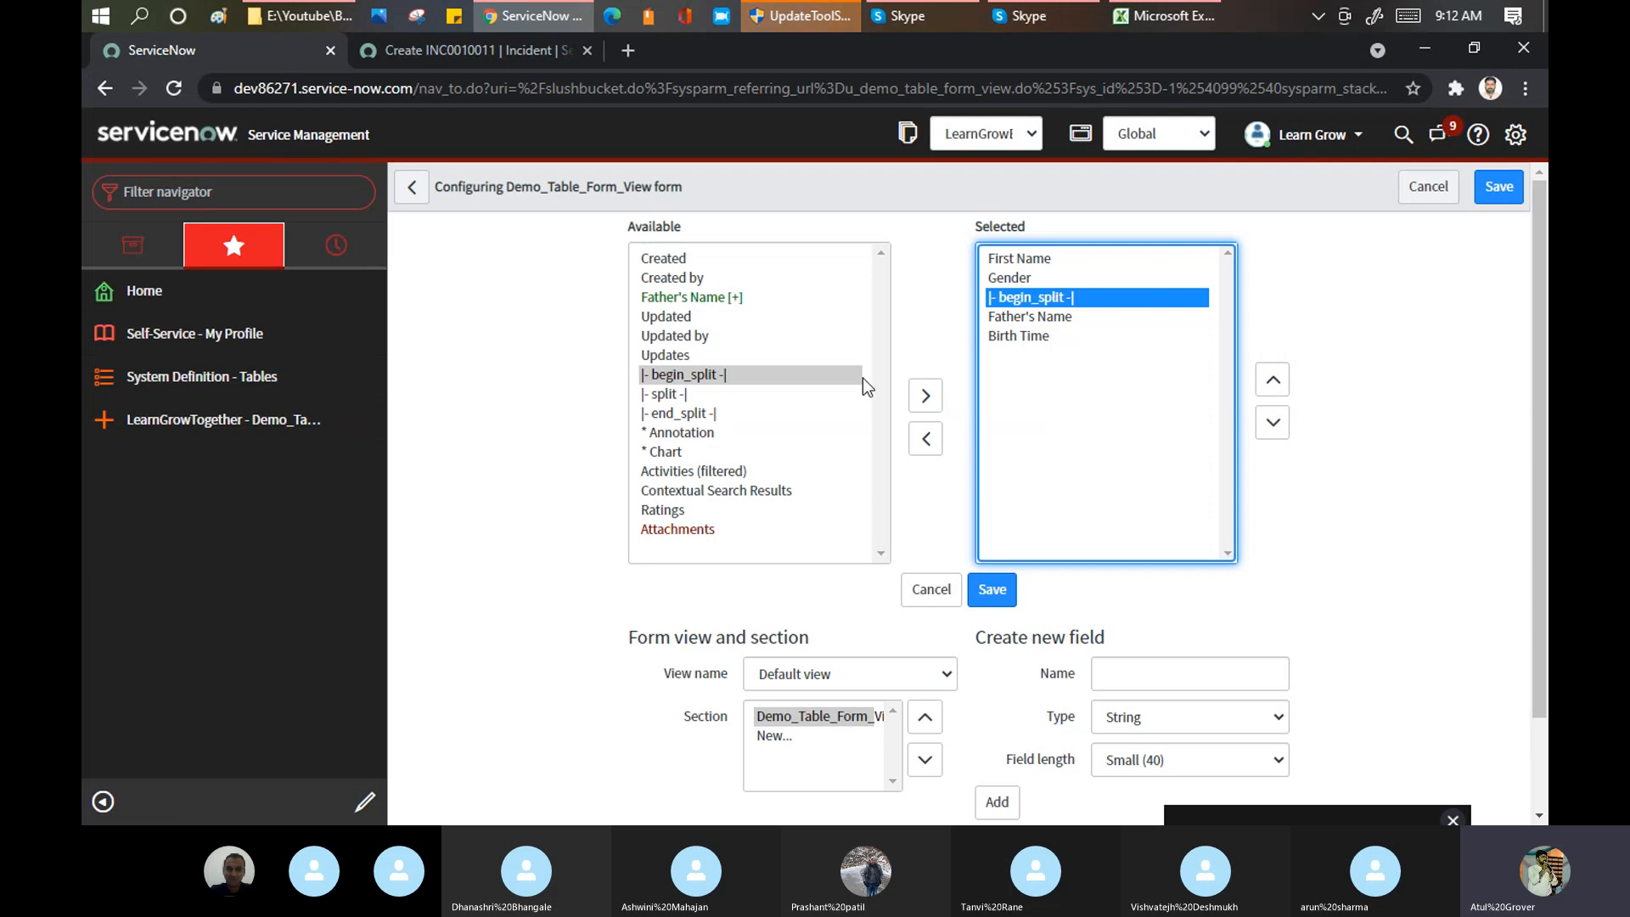
Step: Add an end_split element after Birth Time and save the form layout
click(671, 413)
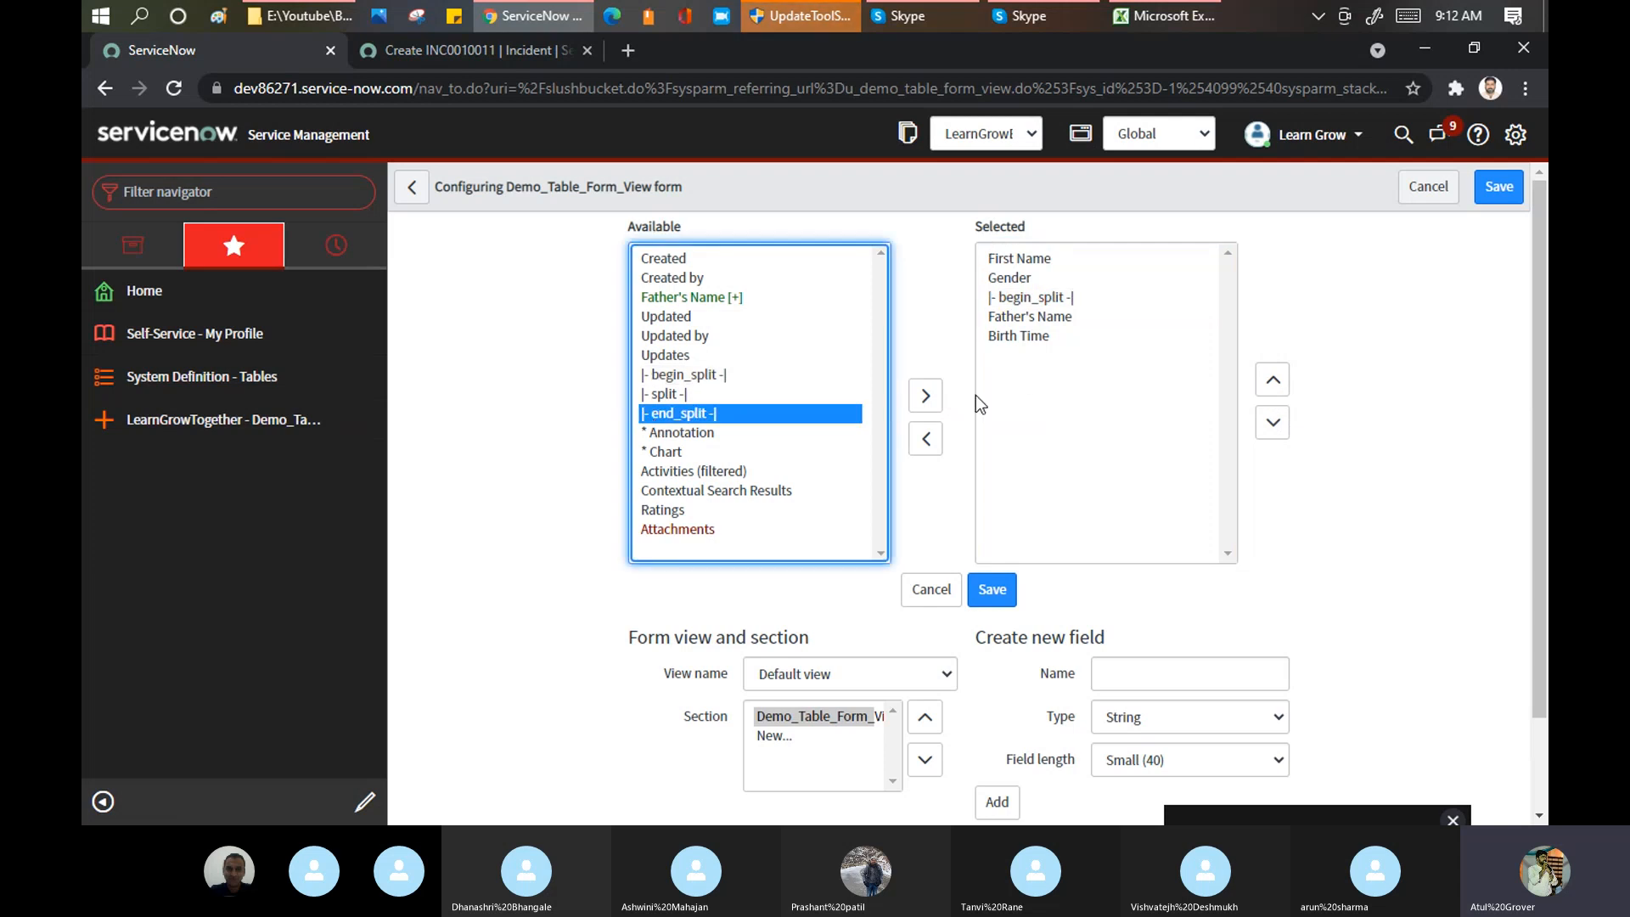
click(927, 397)
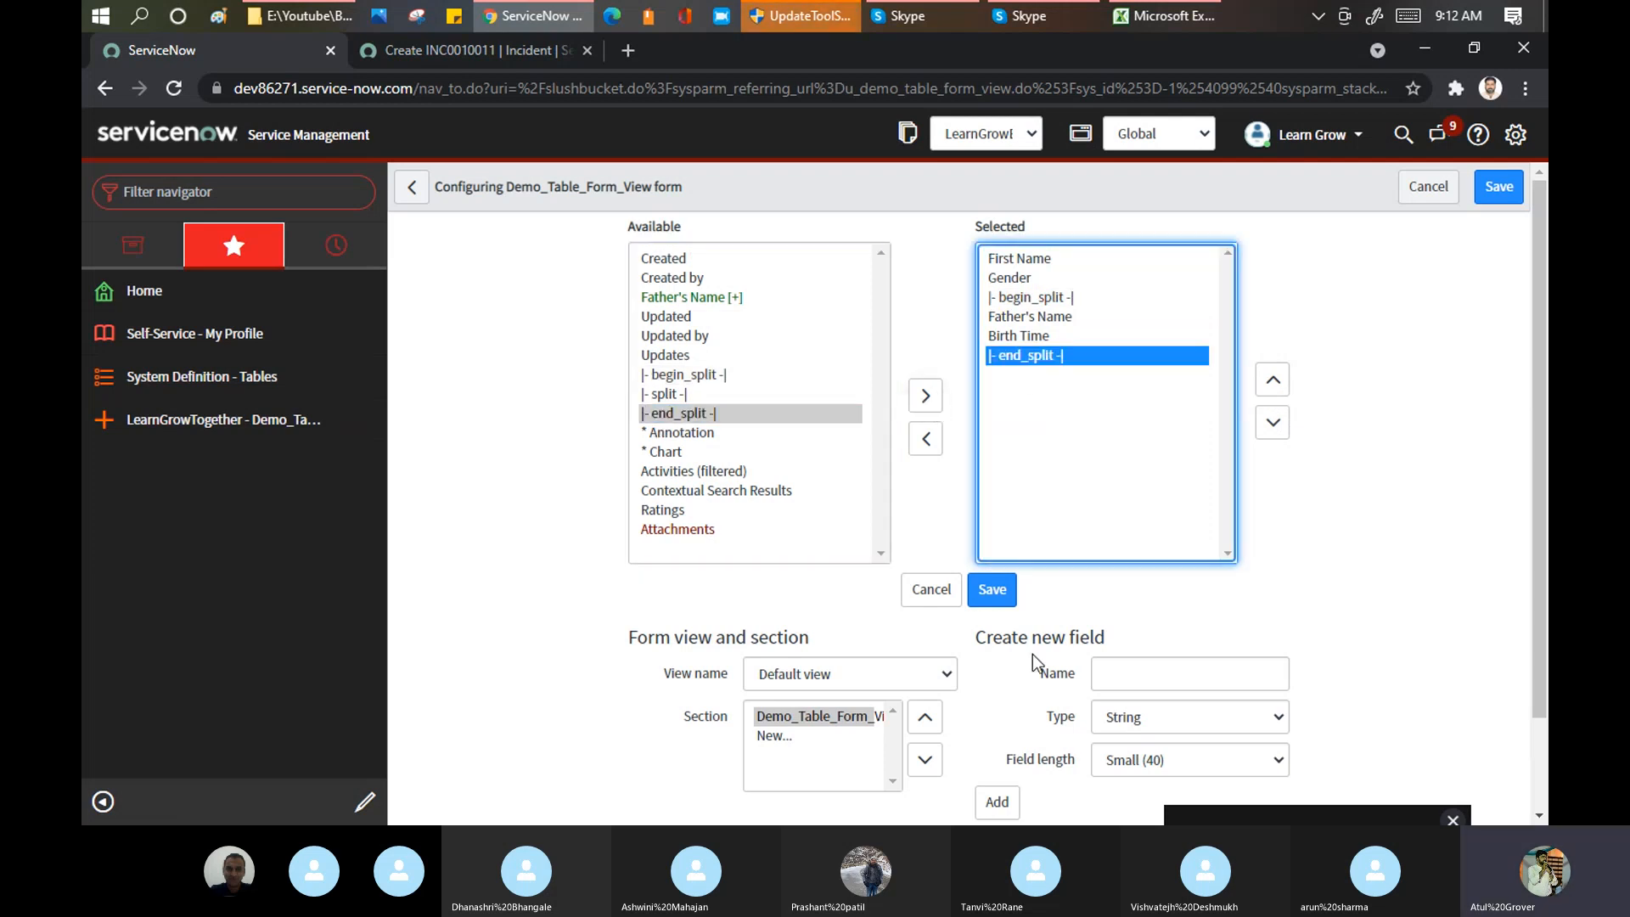
click(993, 590)
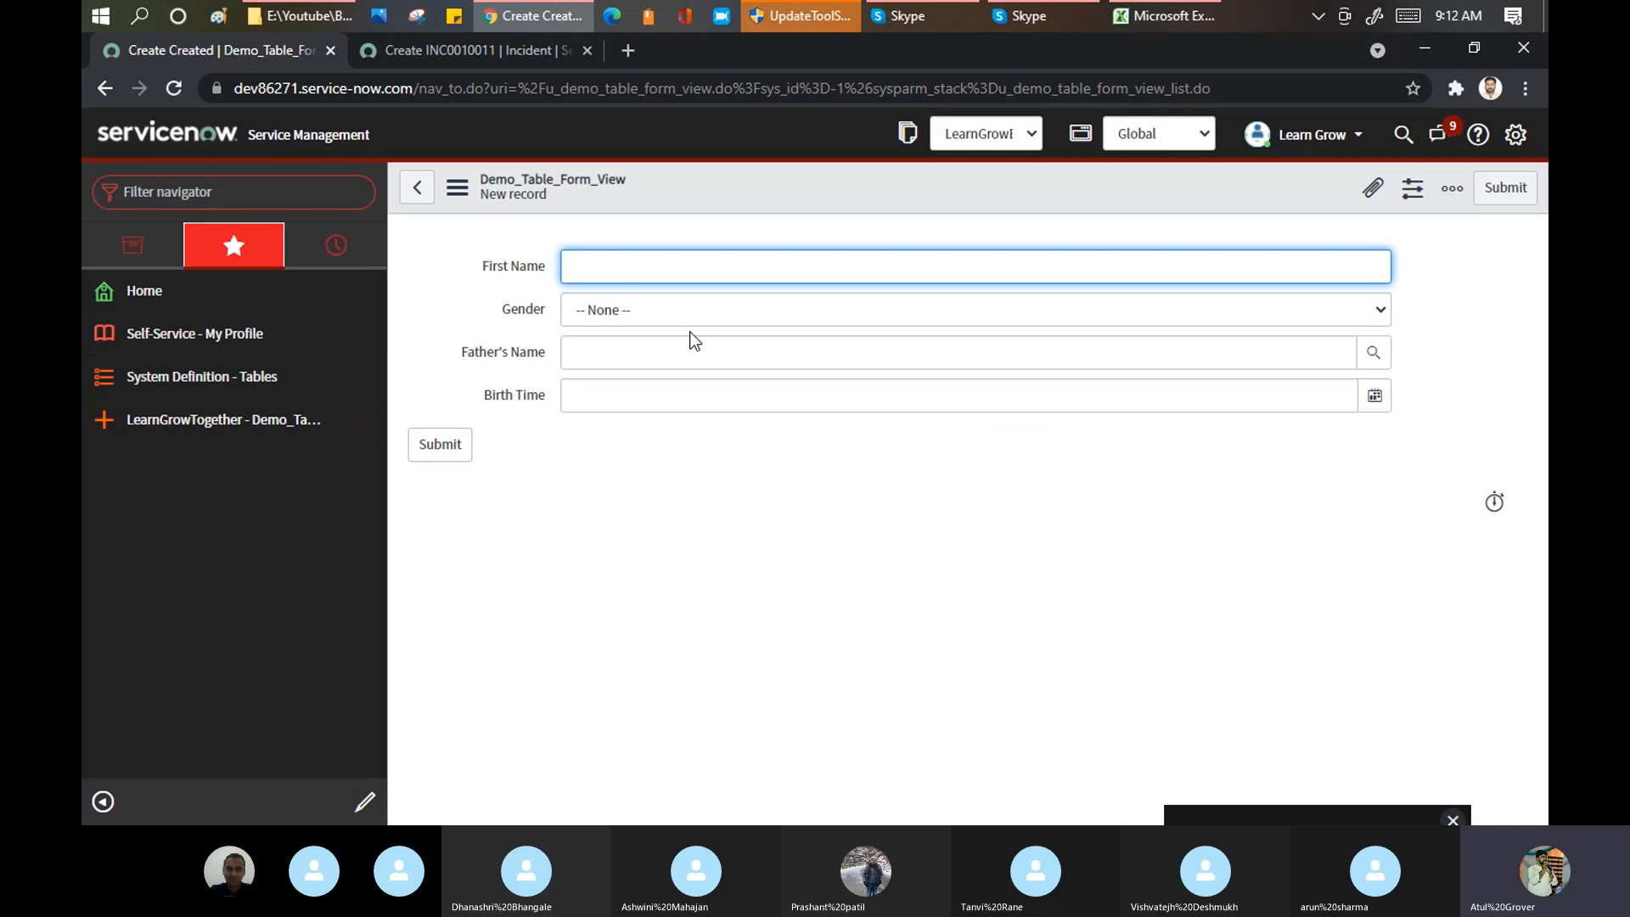
Step: Reopen the Form Layout configuration and expand the Father's Name reference into its User fields
right_click(932, 189)
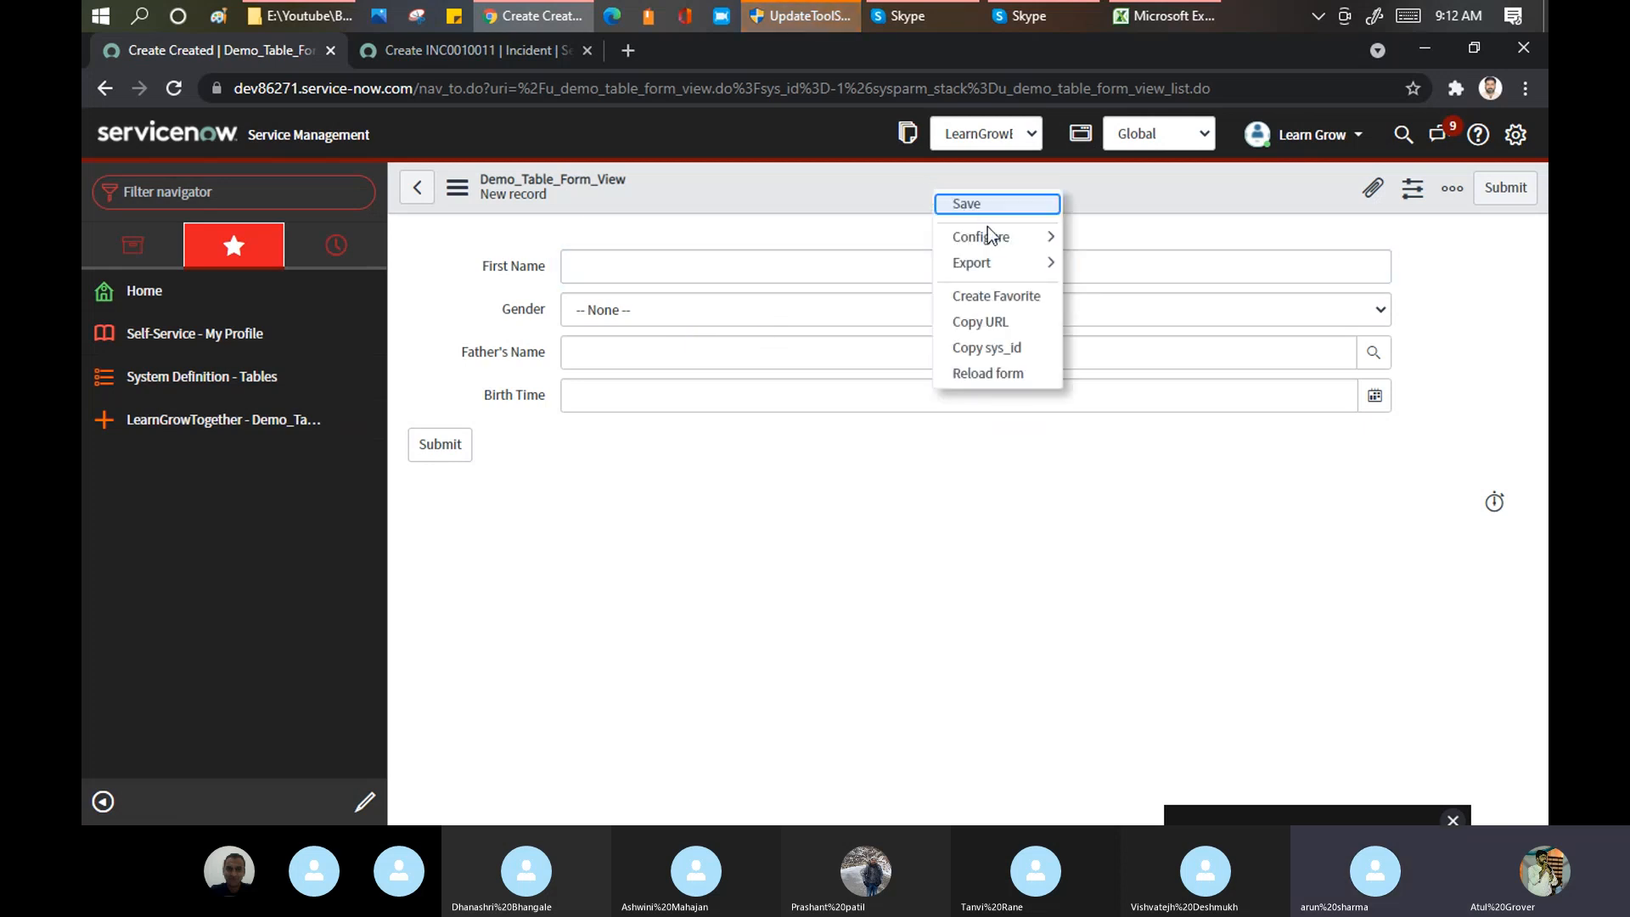
mouse_move(996, 240)
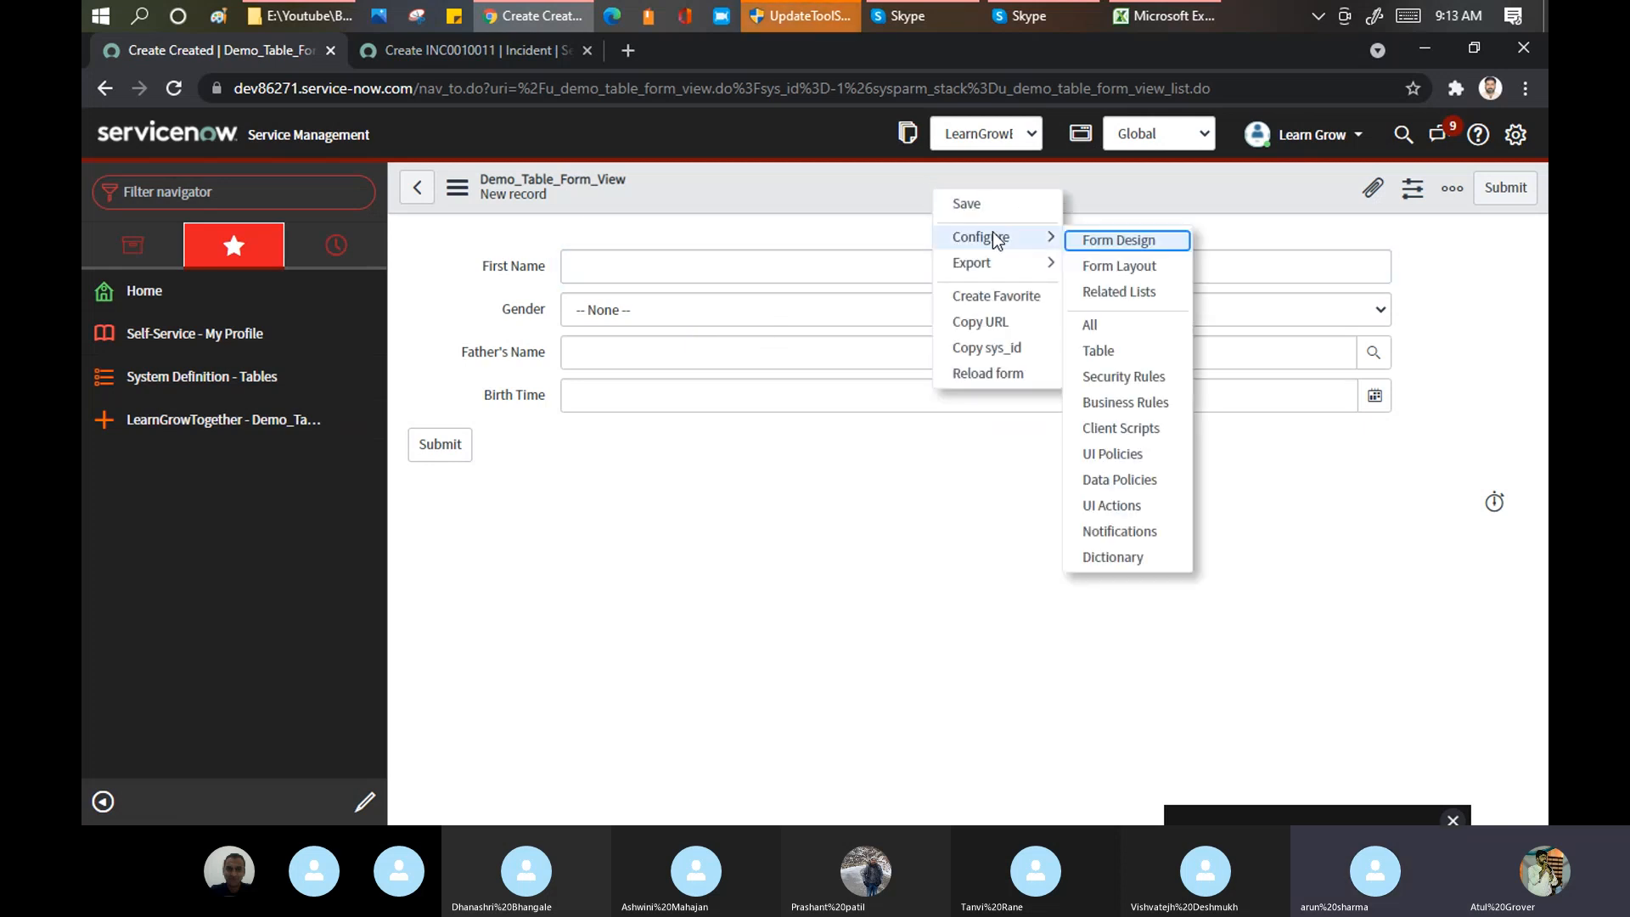
click(1109, 260)
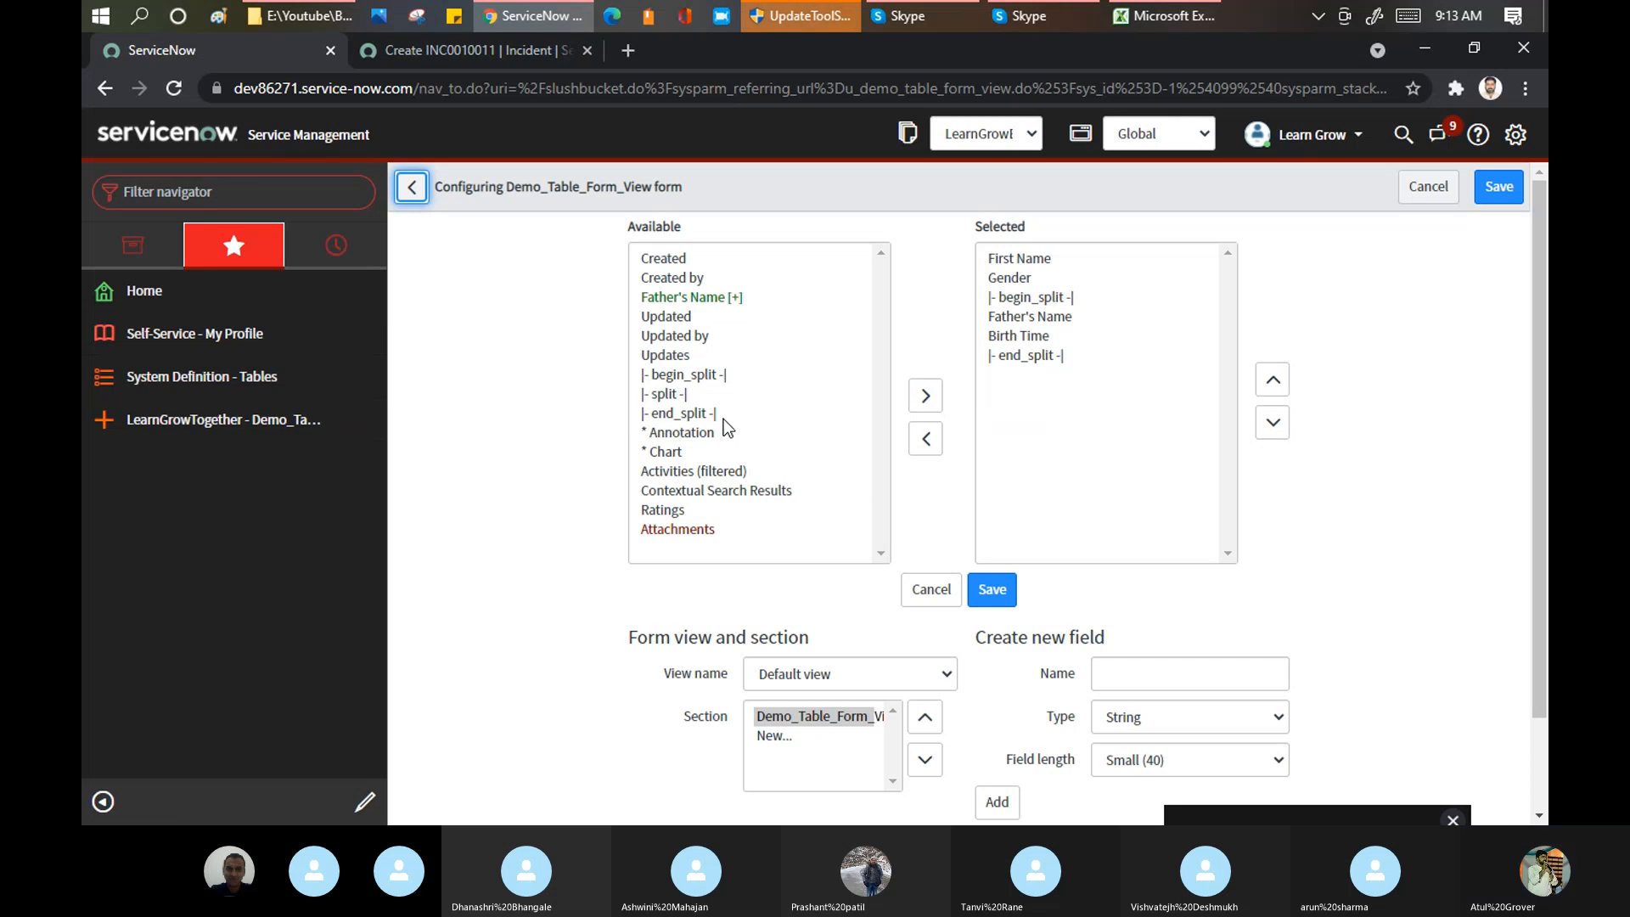
click(711, 297)
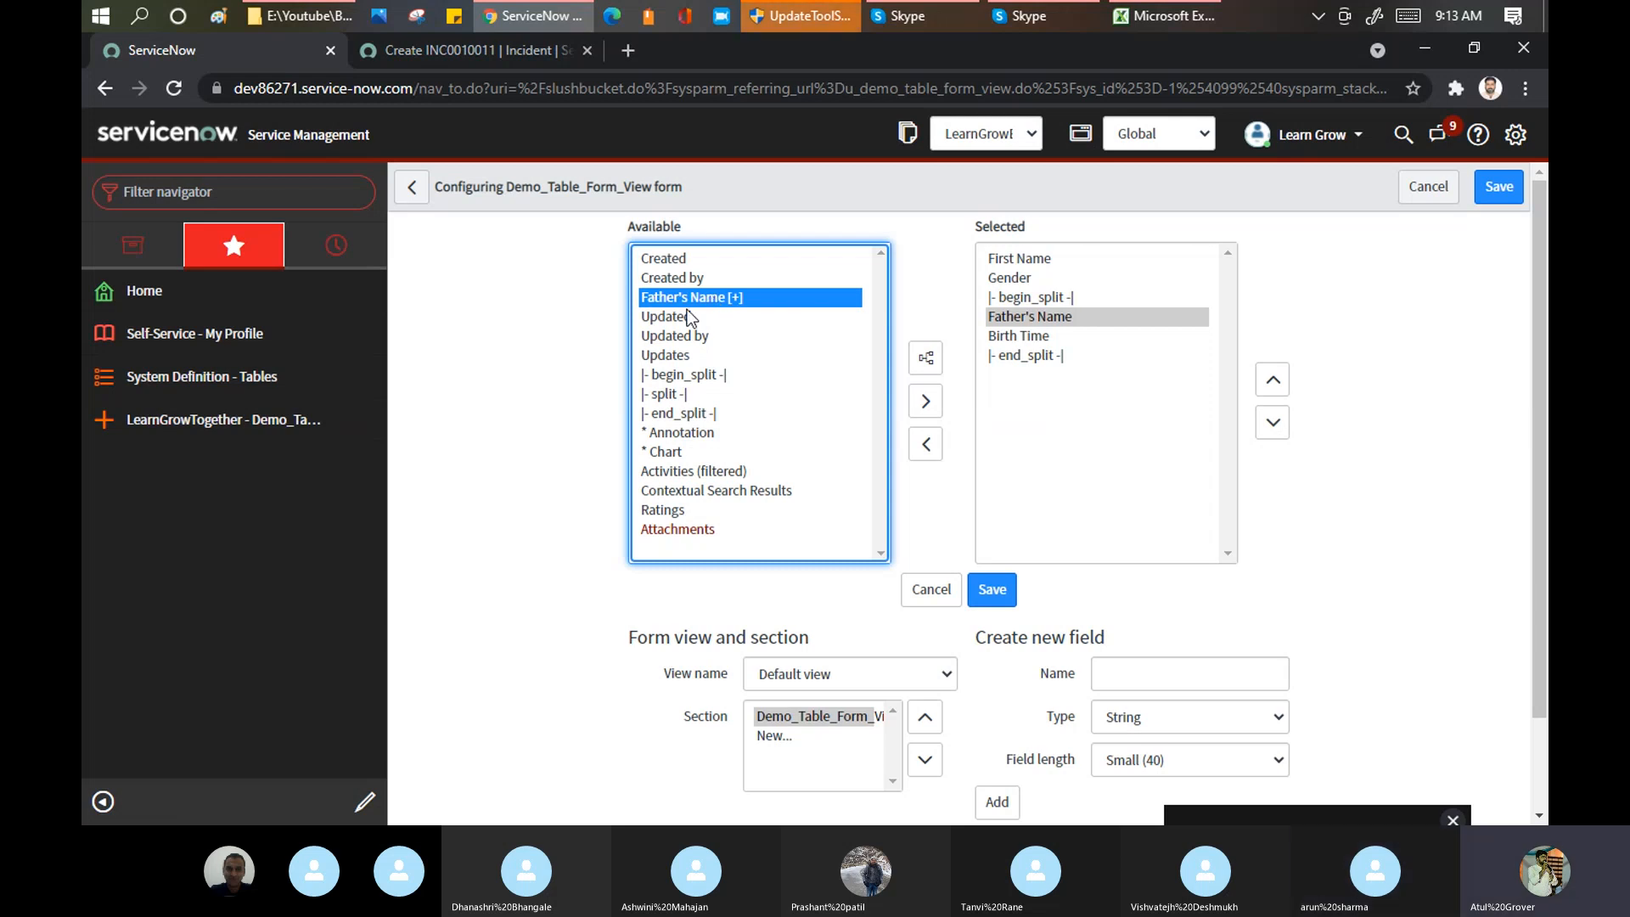
click(594, 322)
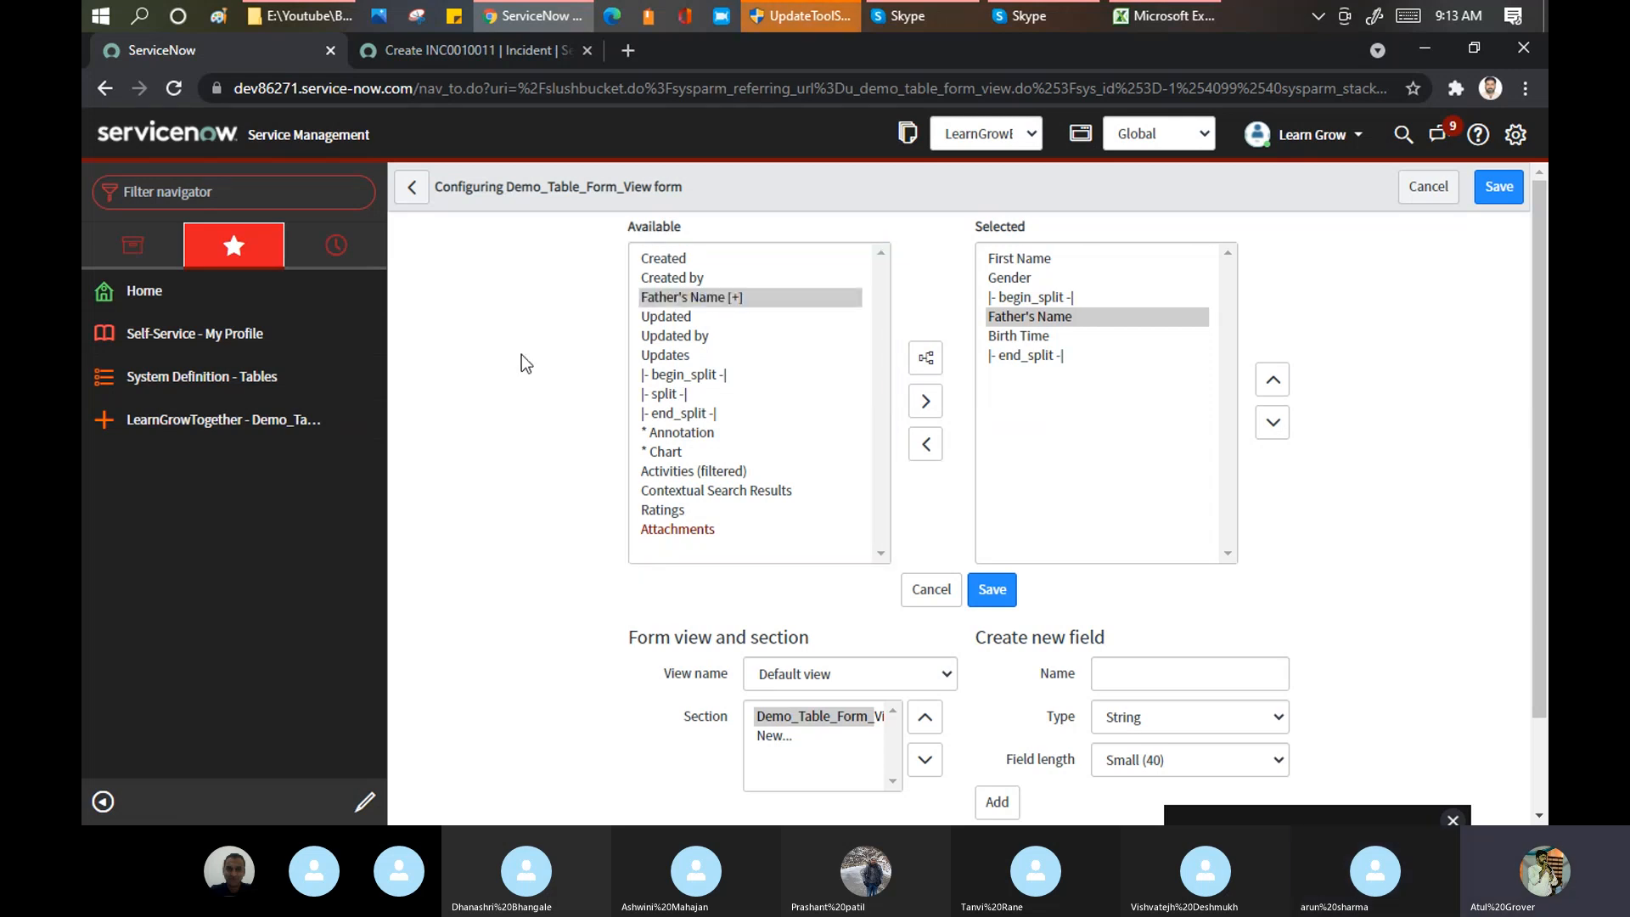
click(680, 394)
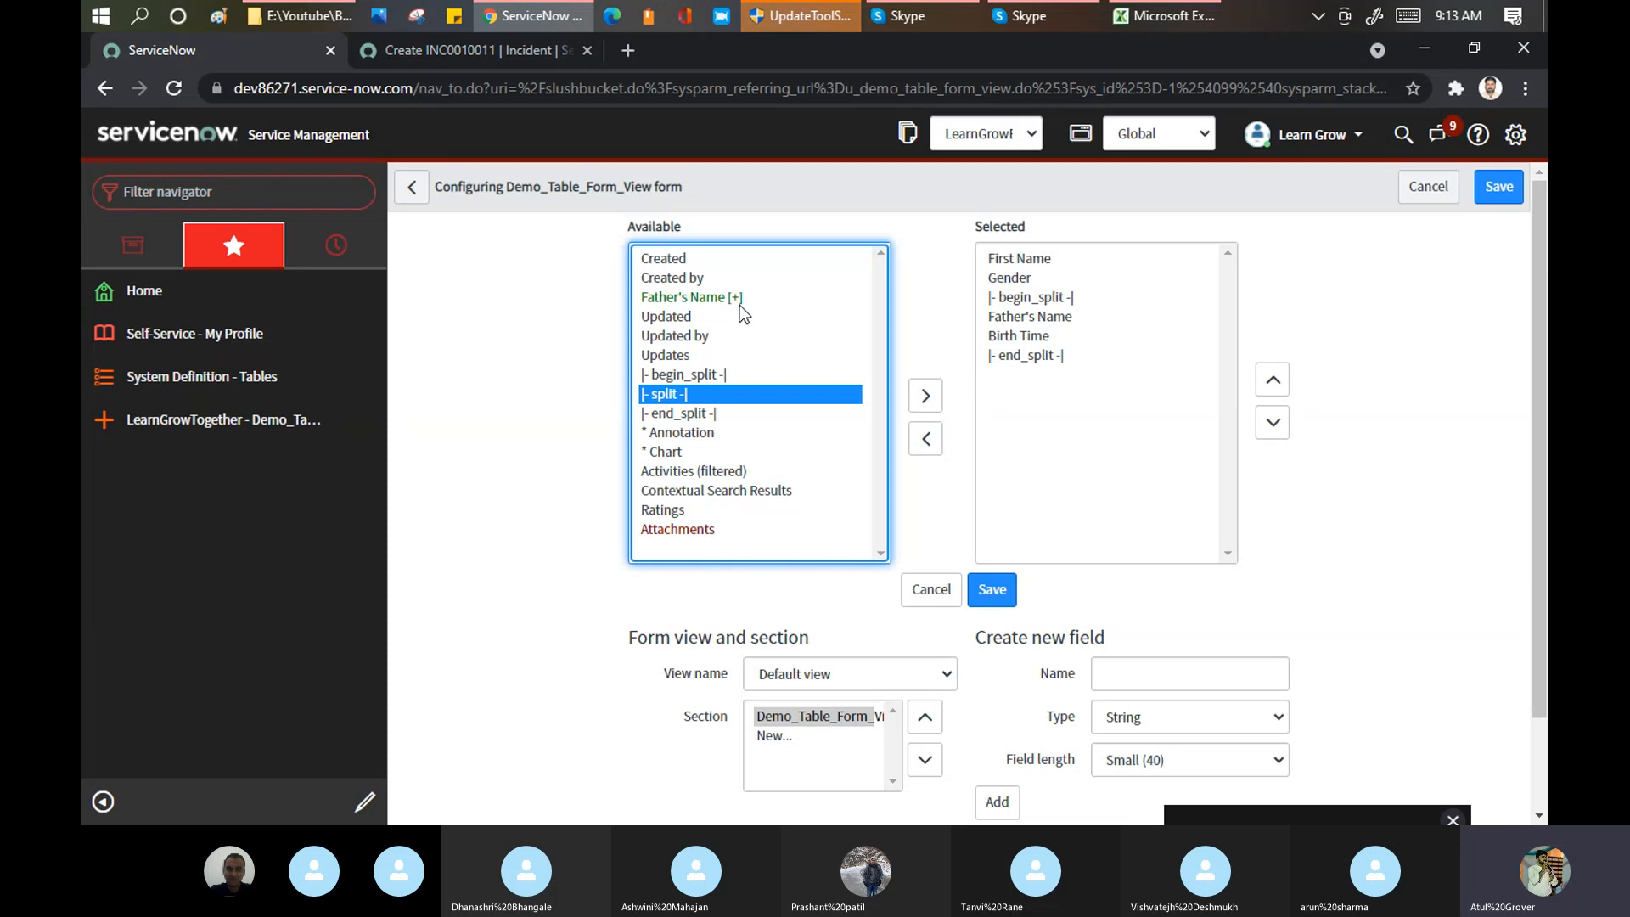
click(724, 297)
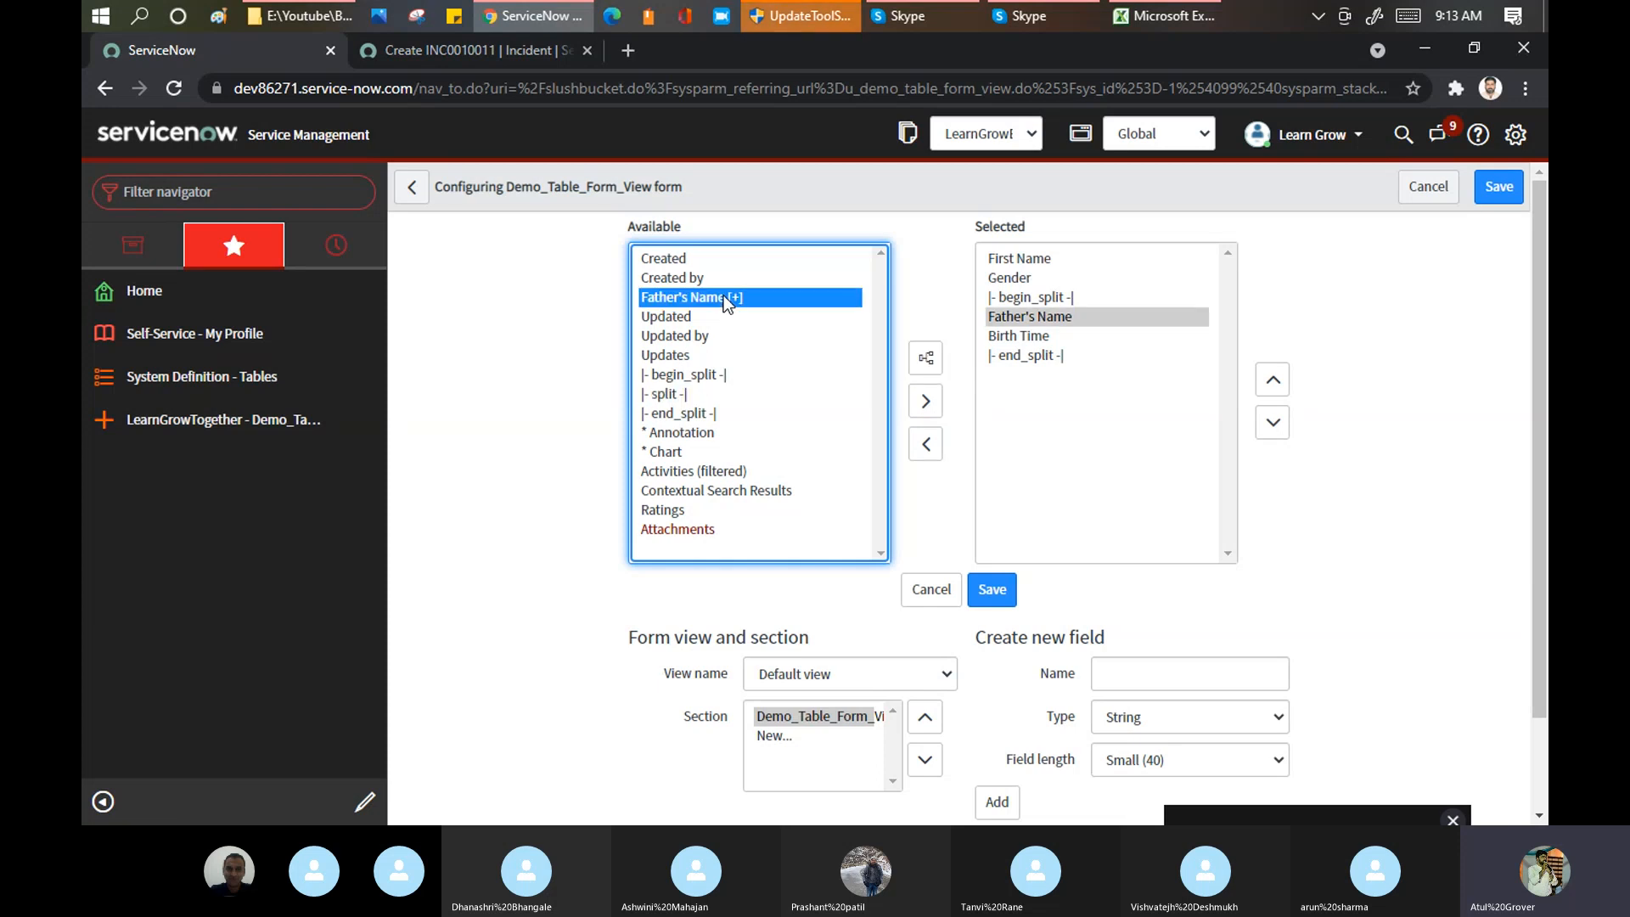
click(927, 367)
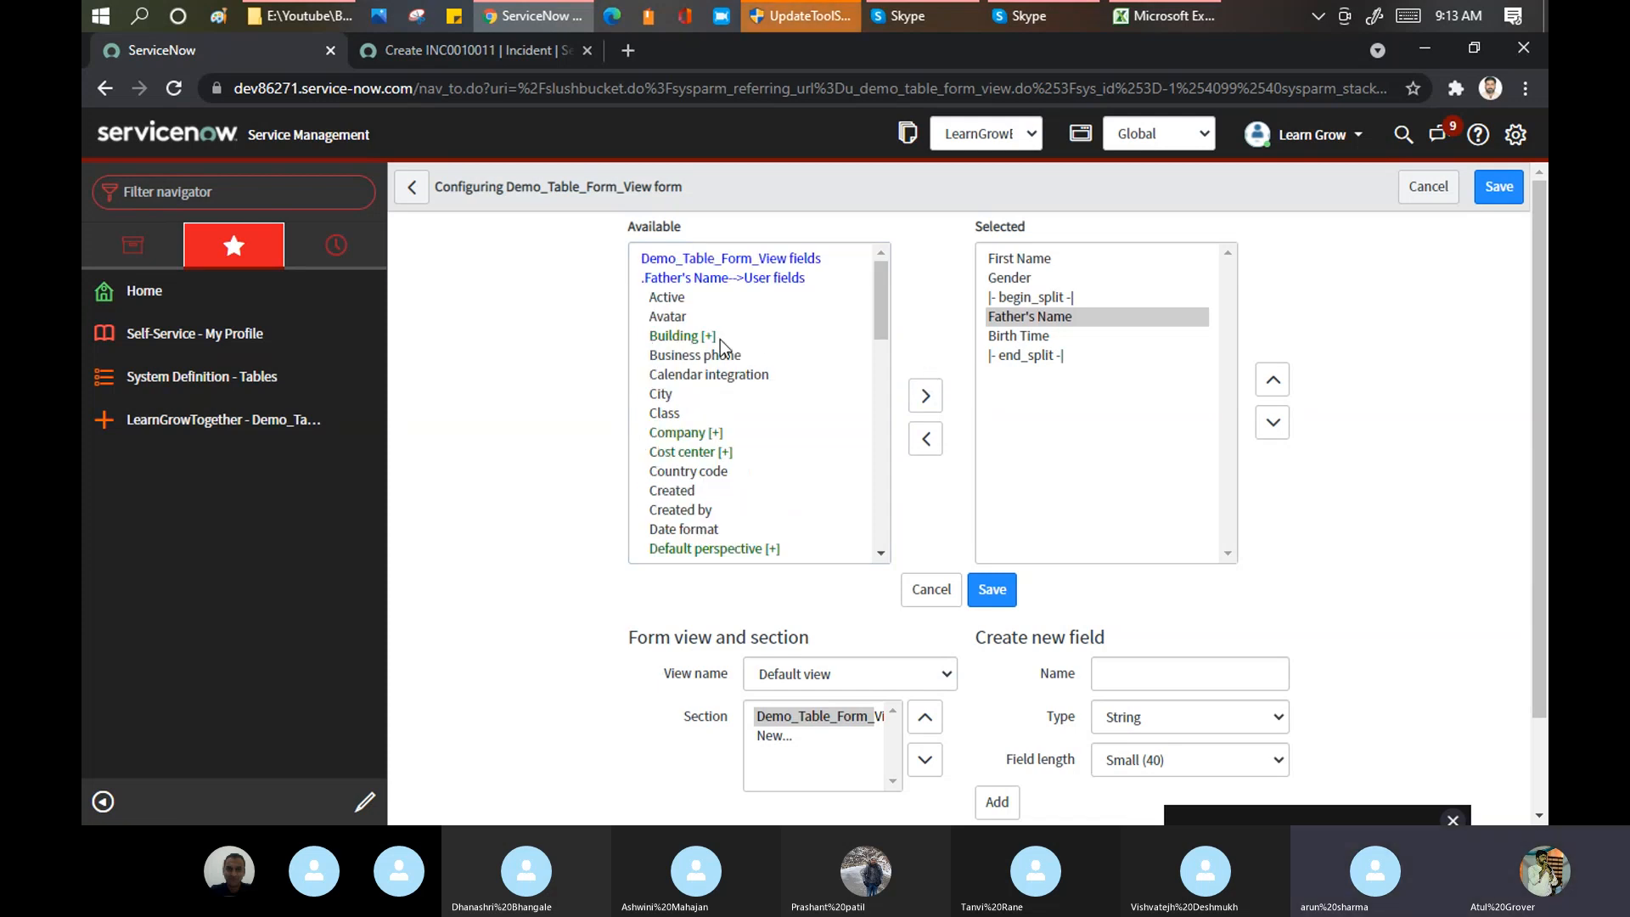
Step: Add the Father's Name fields Business phone, Country code, Date format and Company to the form and save the layout
click(691, 358)
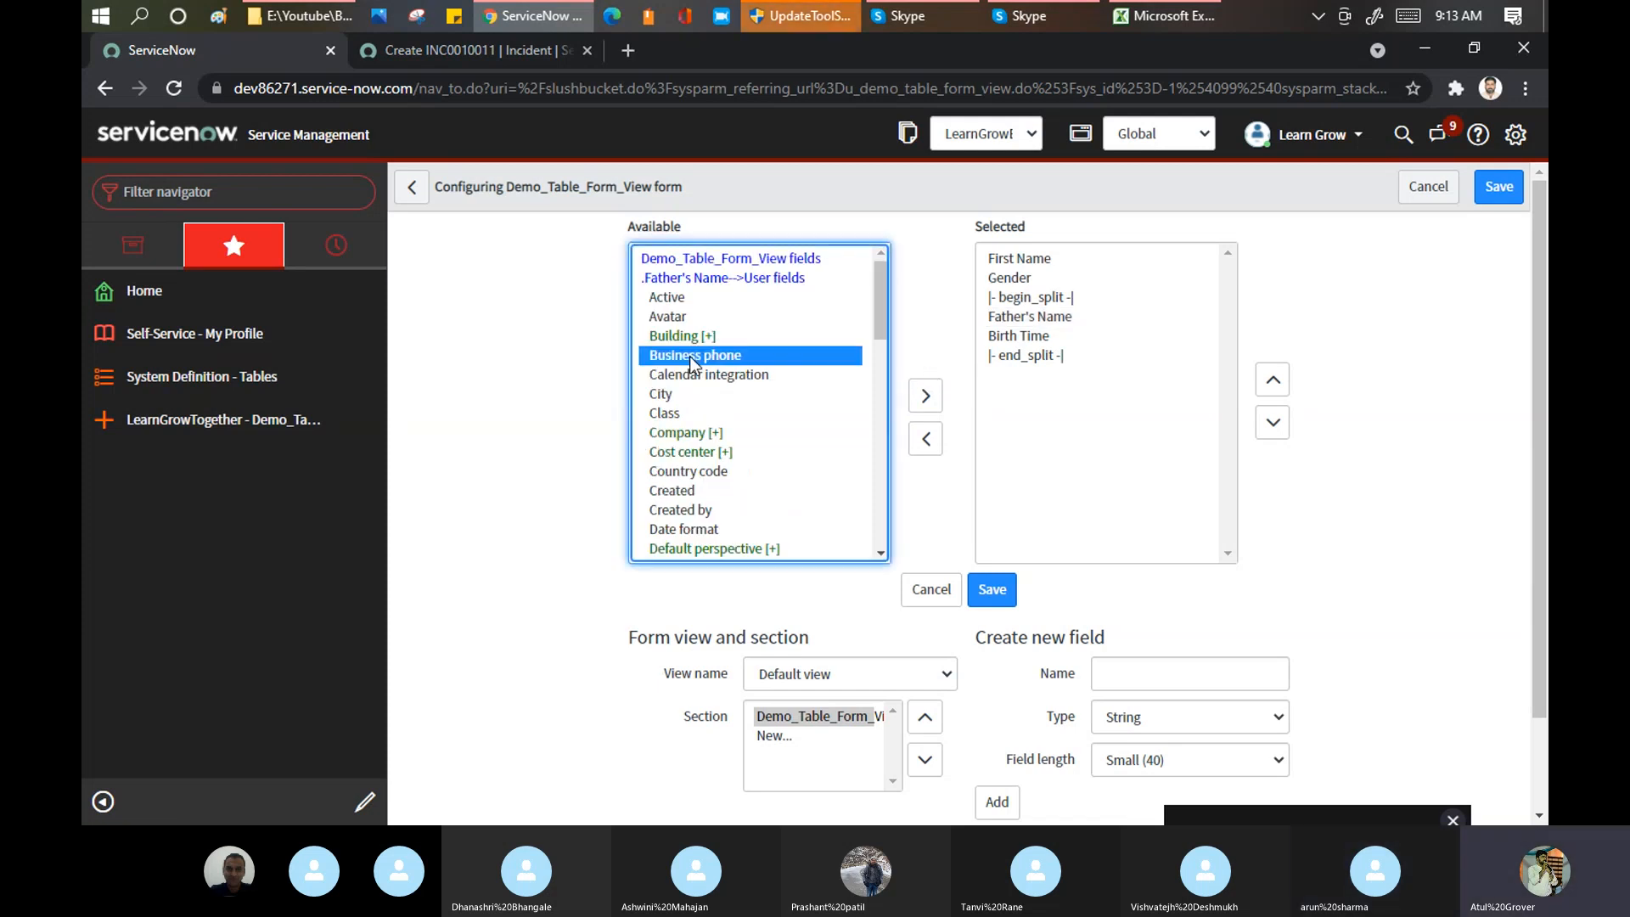
click(920, 400)
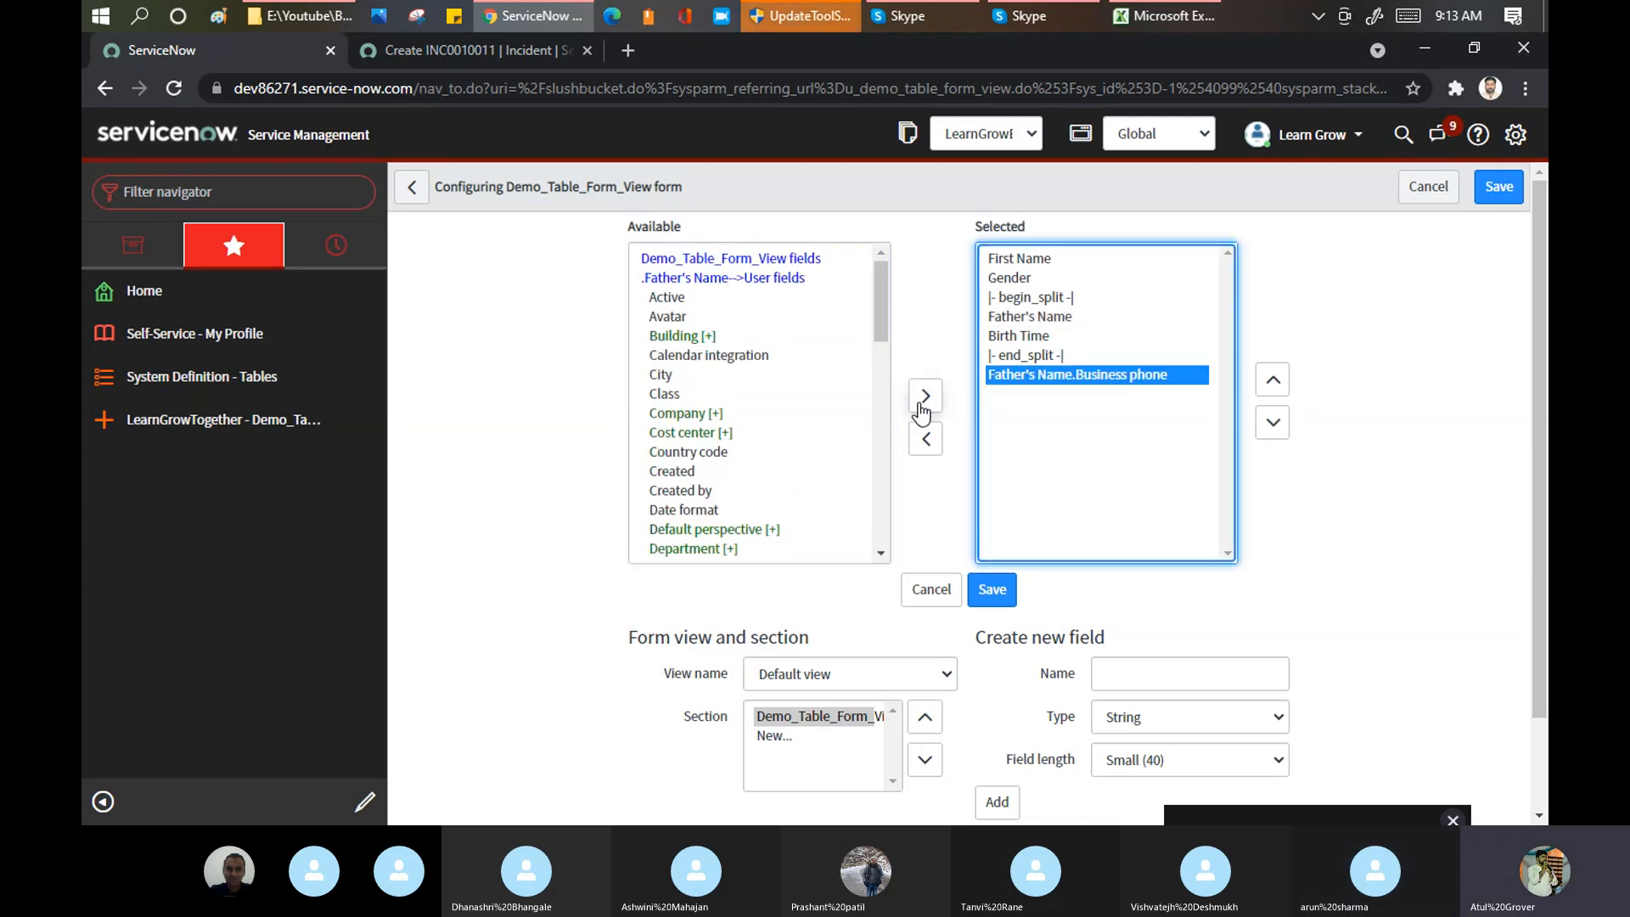
click(688, 457)
click(925, 396)
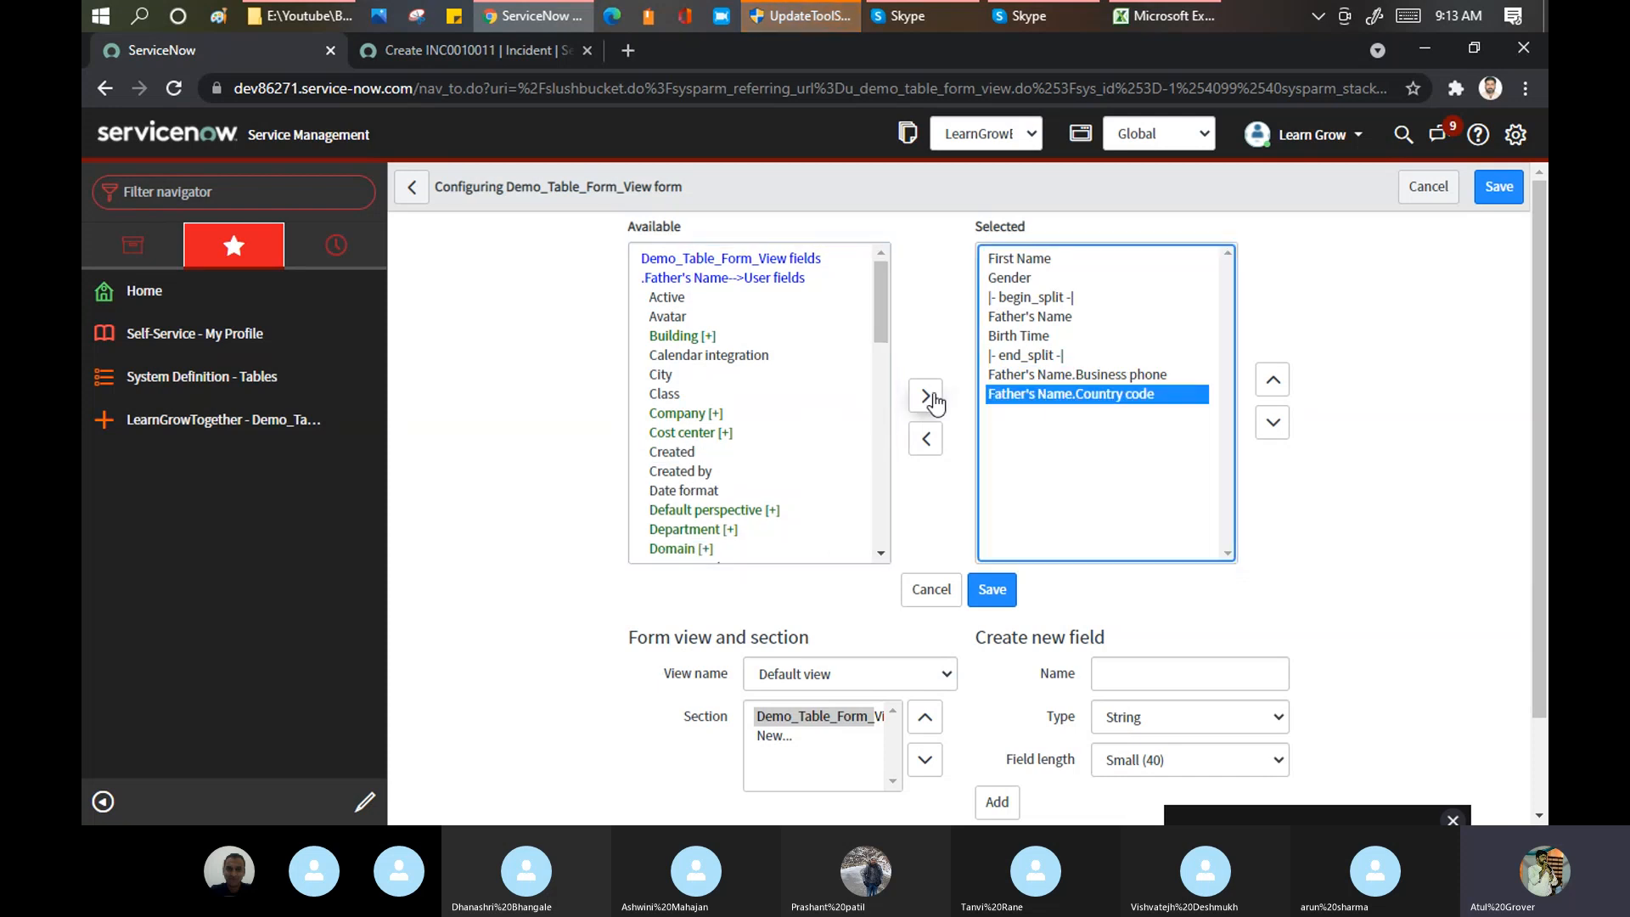
click(682, 493)
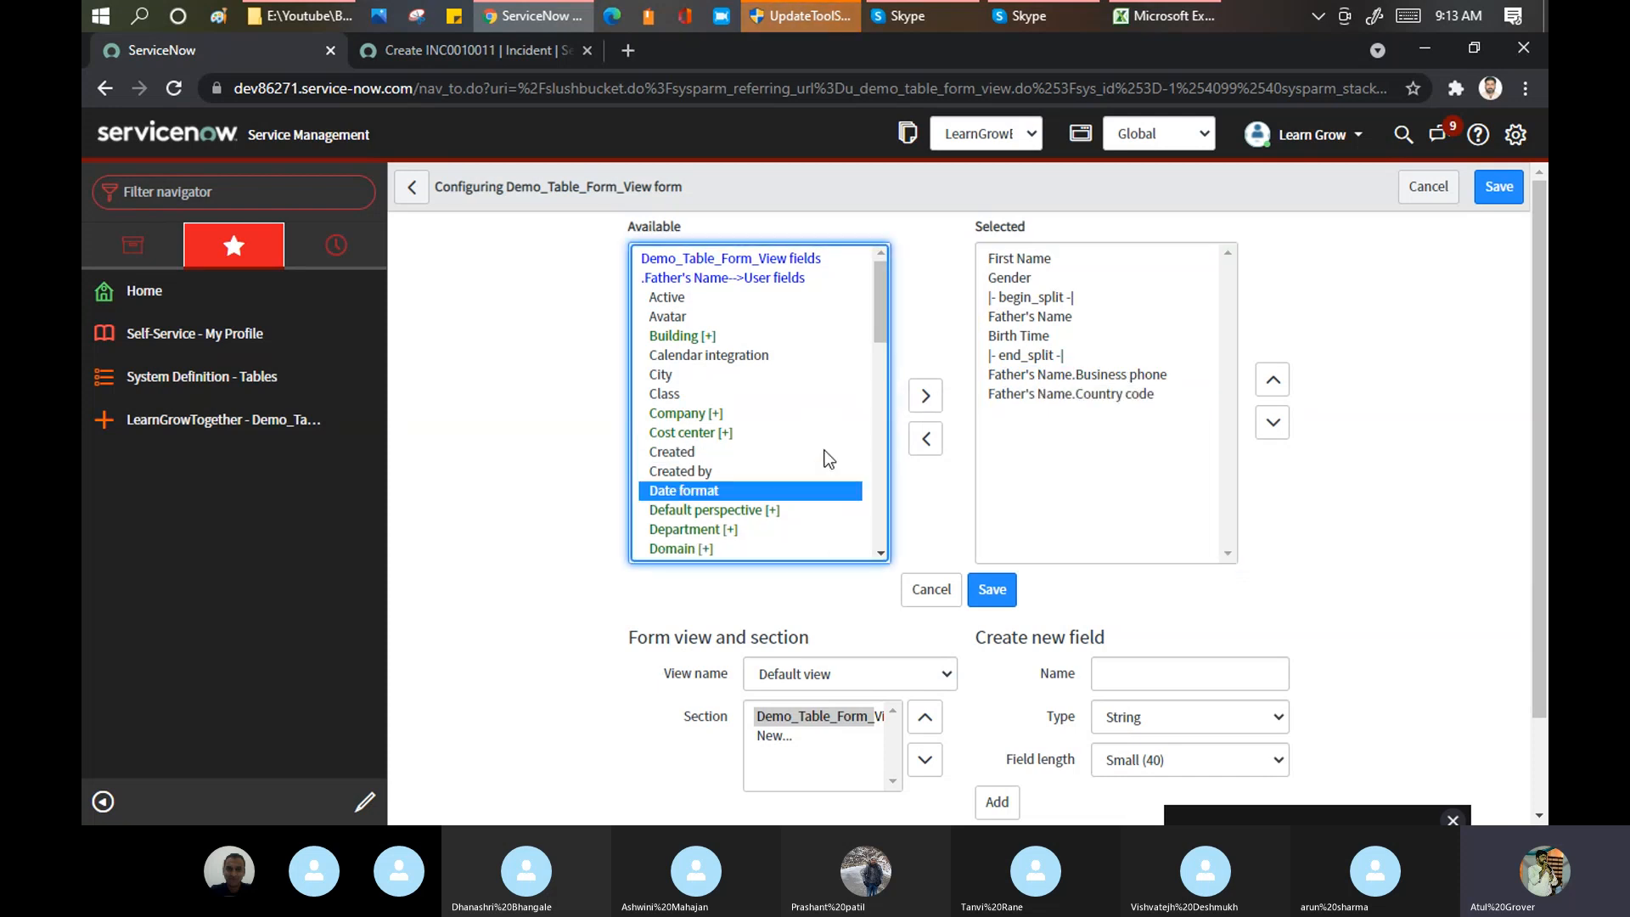
click(934, 404)
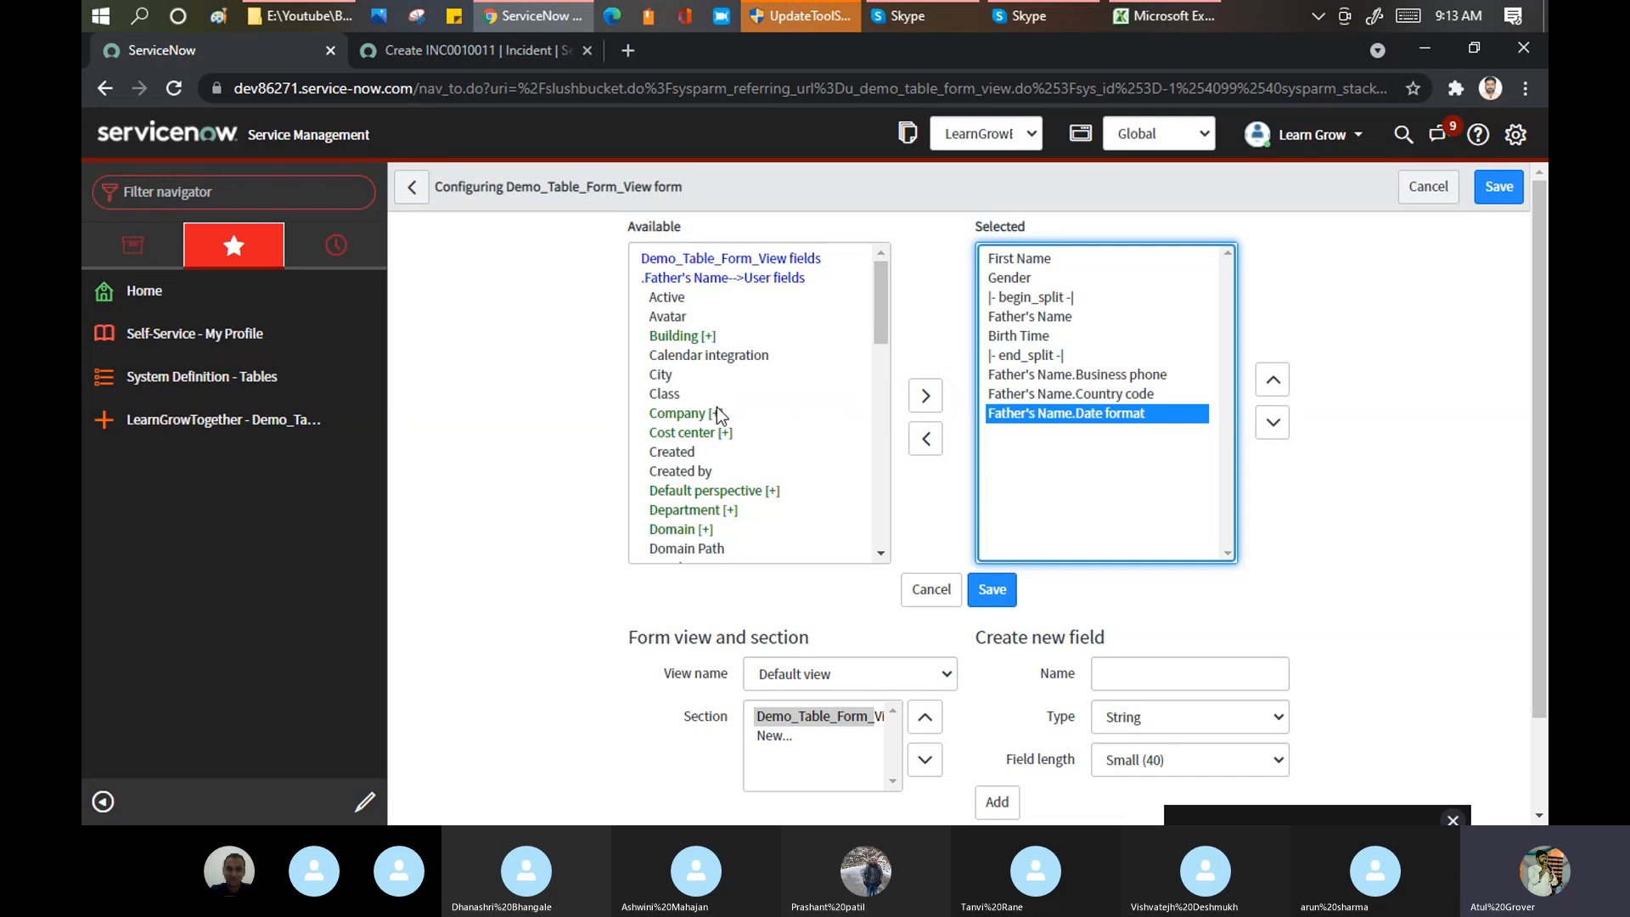
click(711, 419)
click(925, 401)
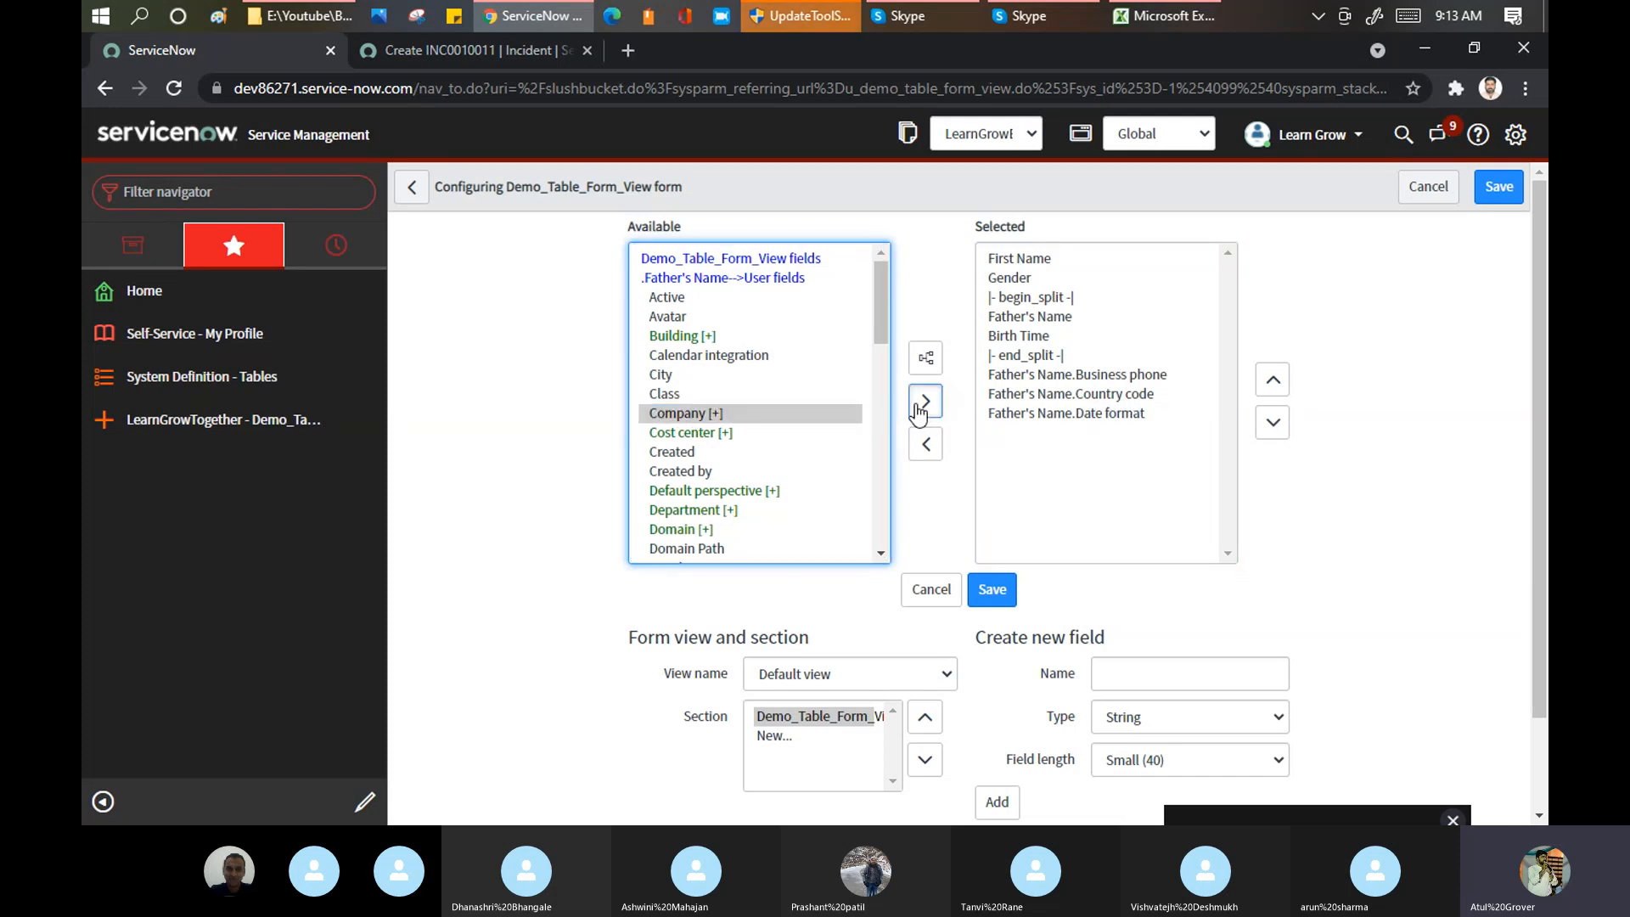
click(995, 590)
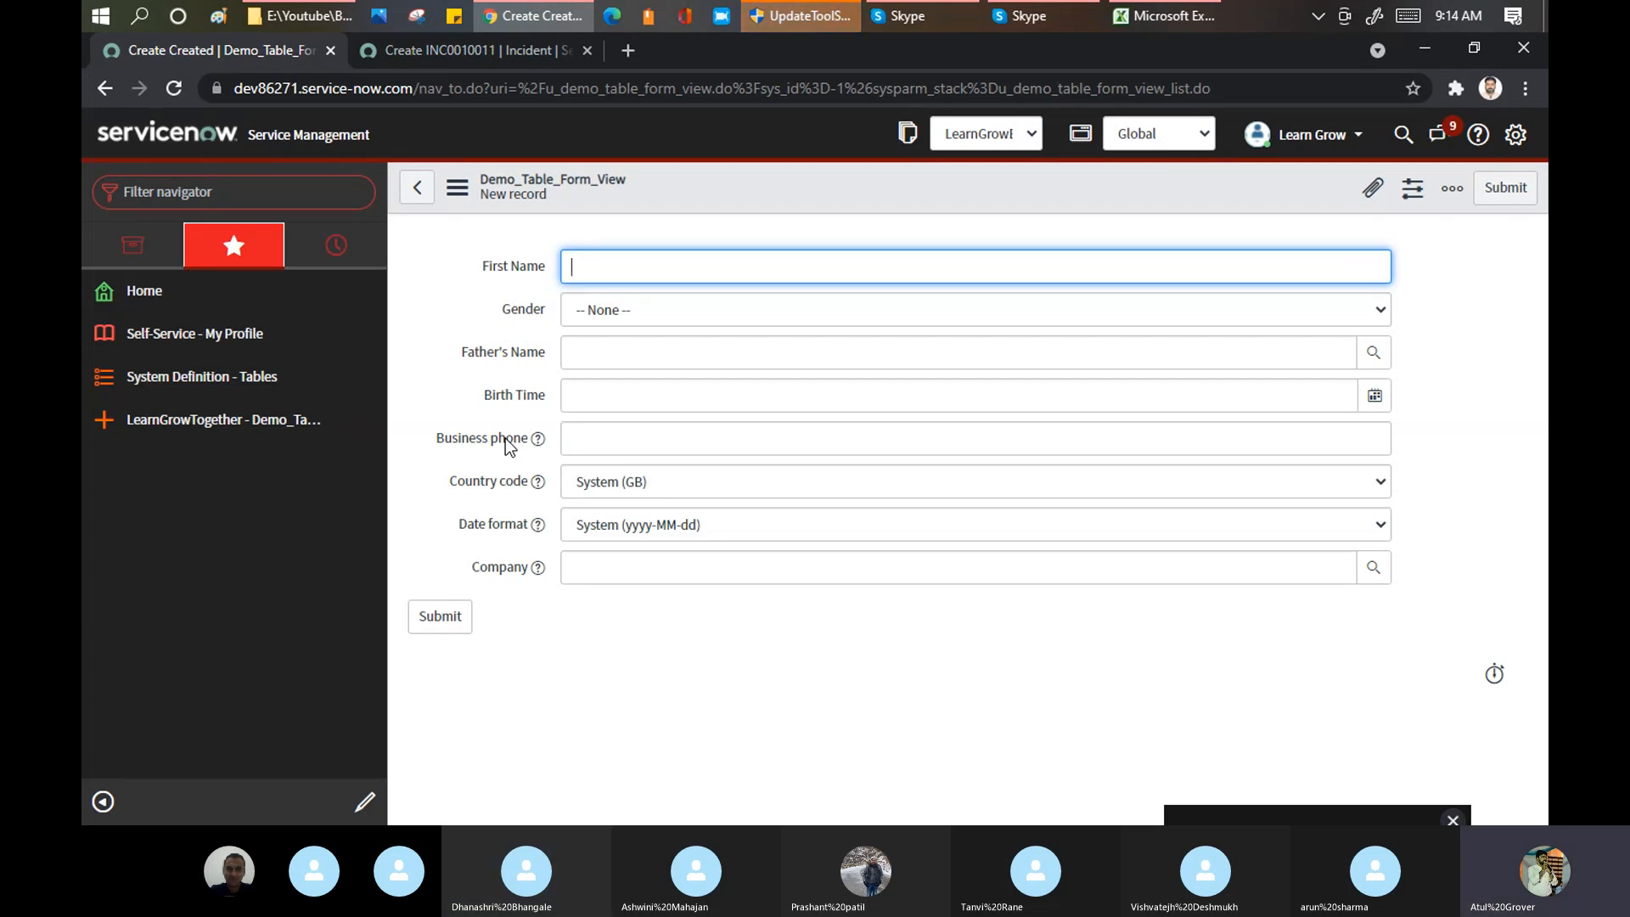
Step: Review the Business phone, Country code, Date format and Company fields on the form and open its Form Design configuration
drag(506, 438, 509, 574)
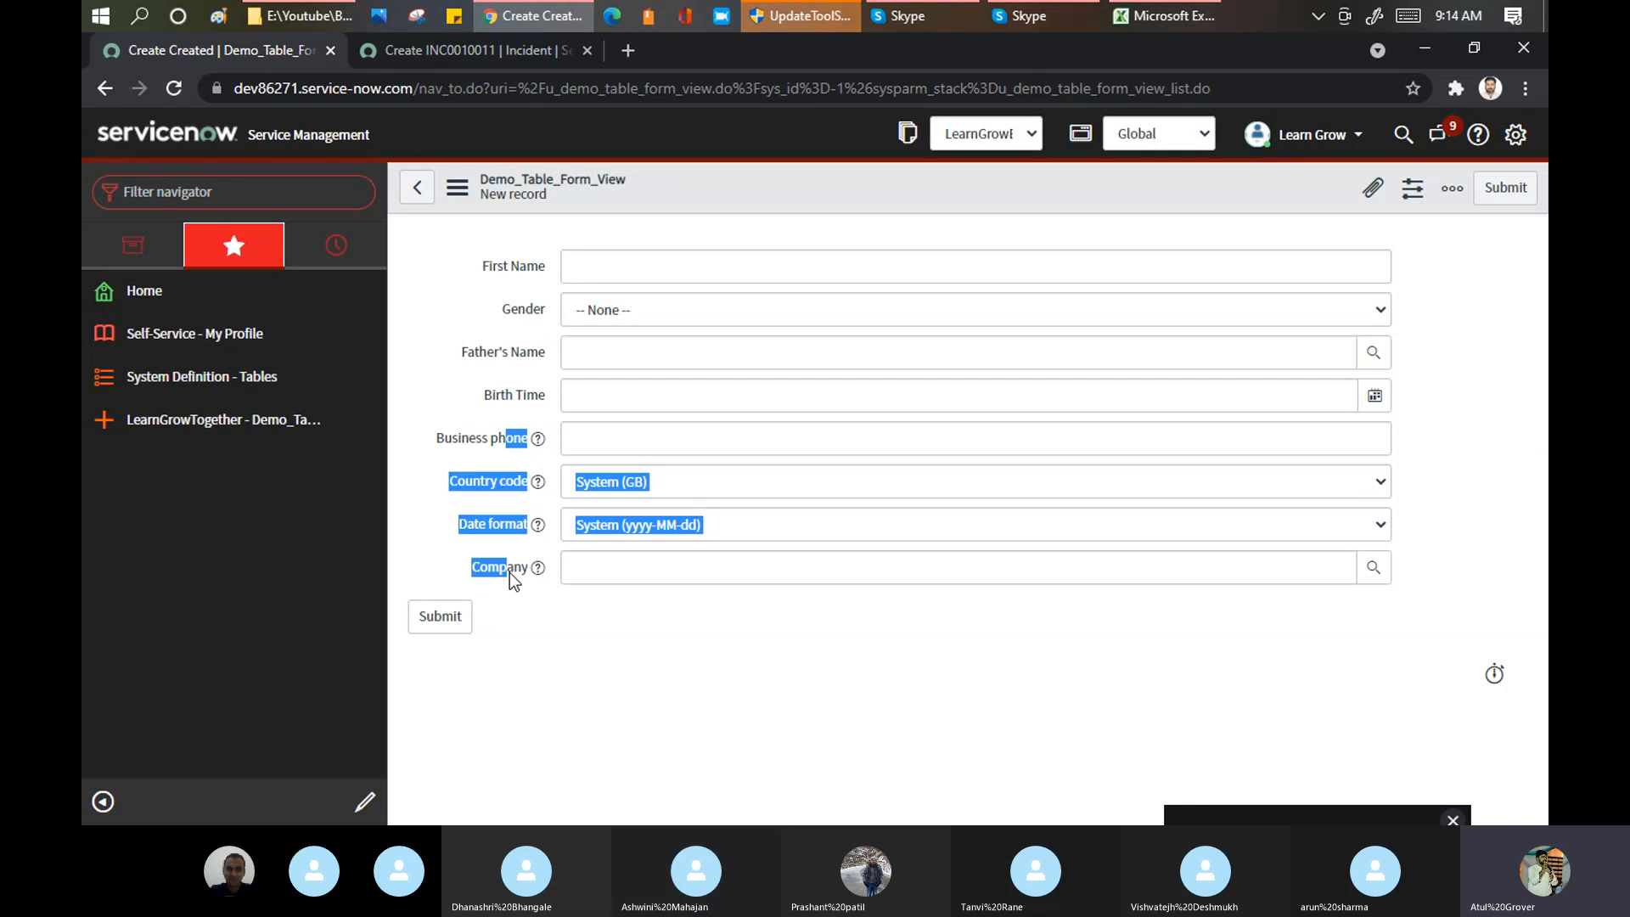
click(623, 640)
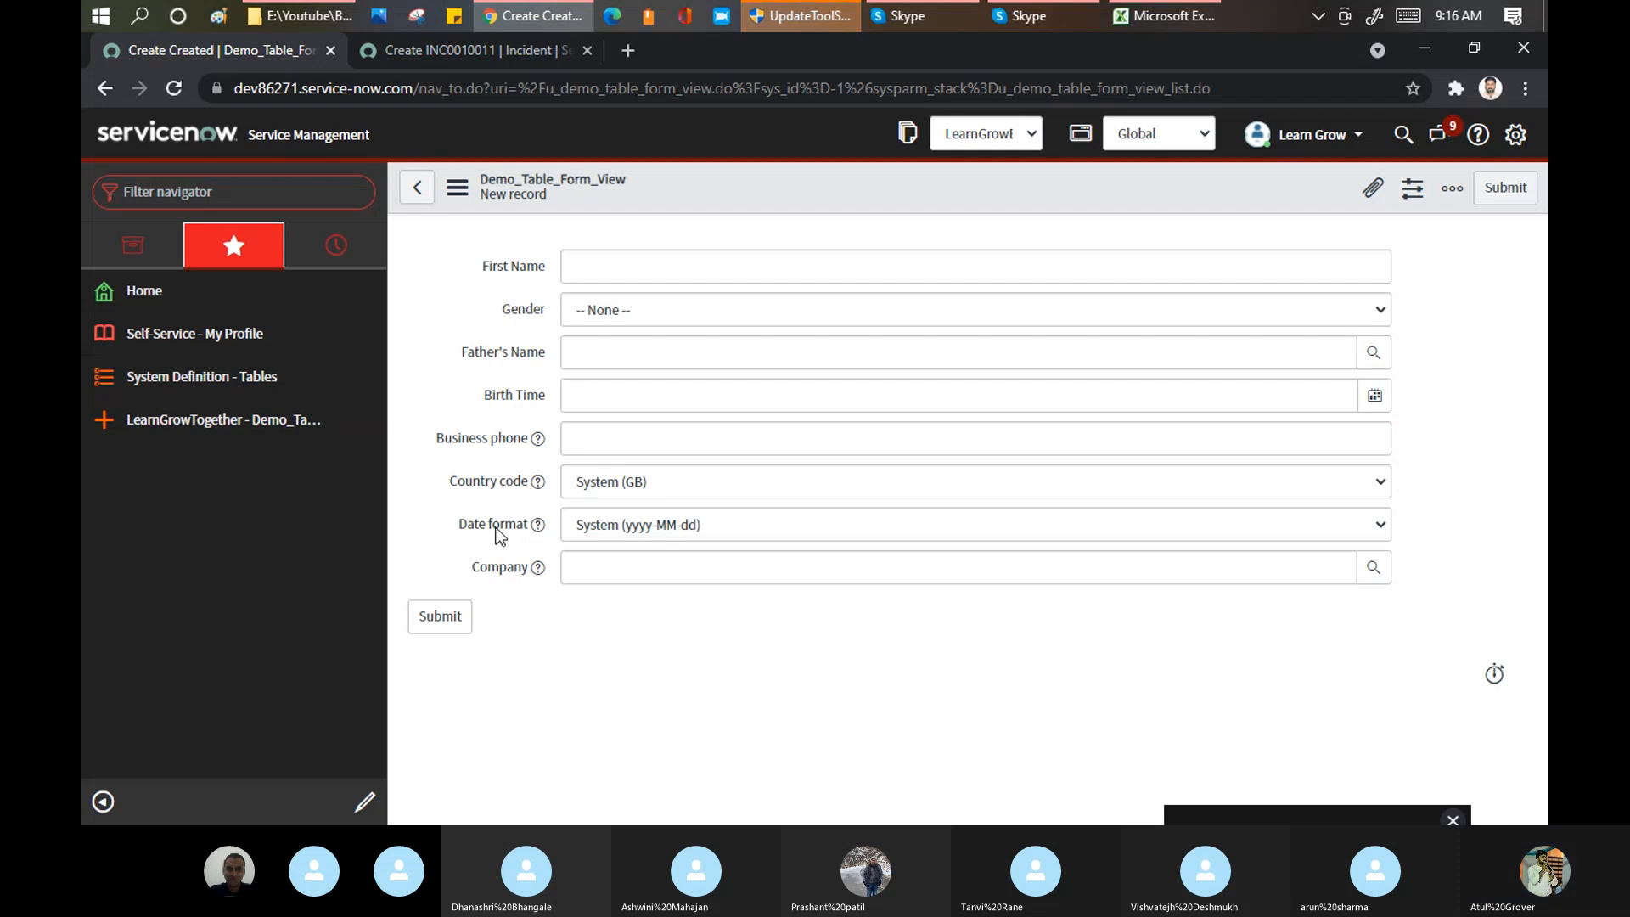
right_click(808, 182)
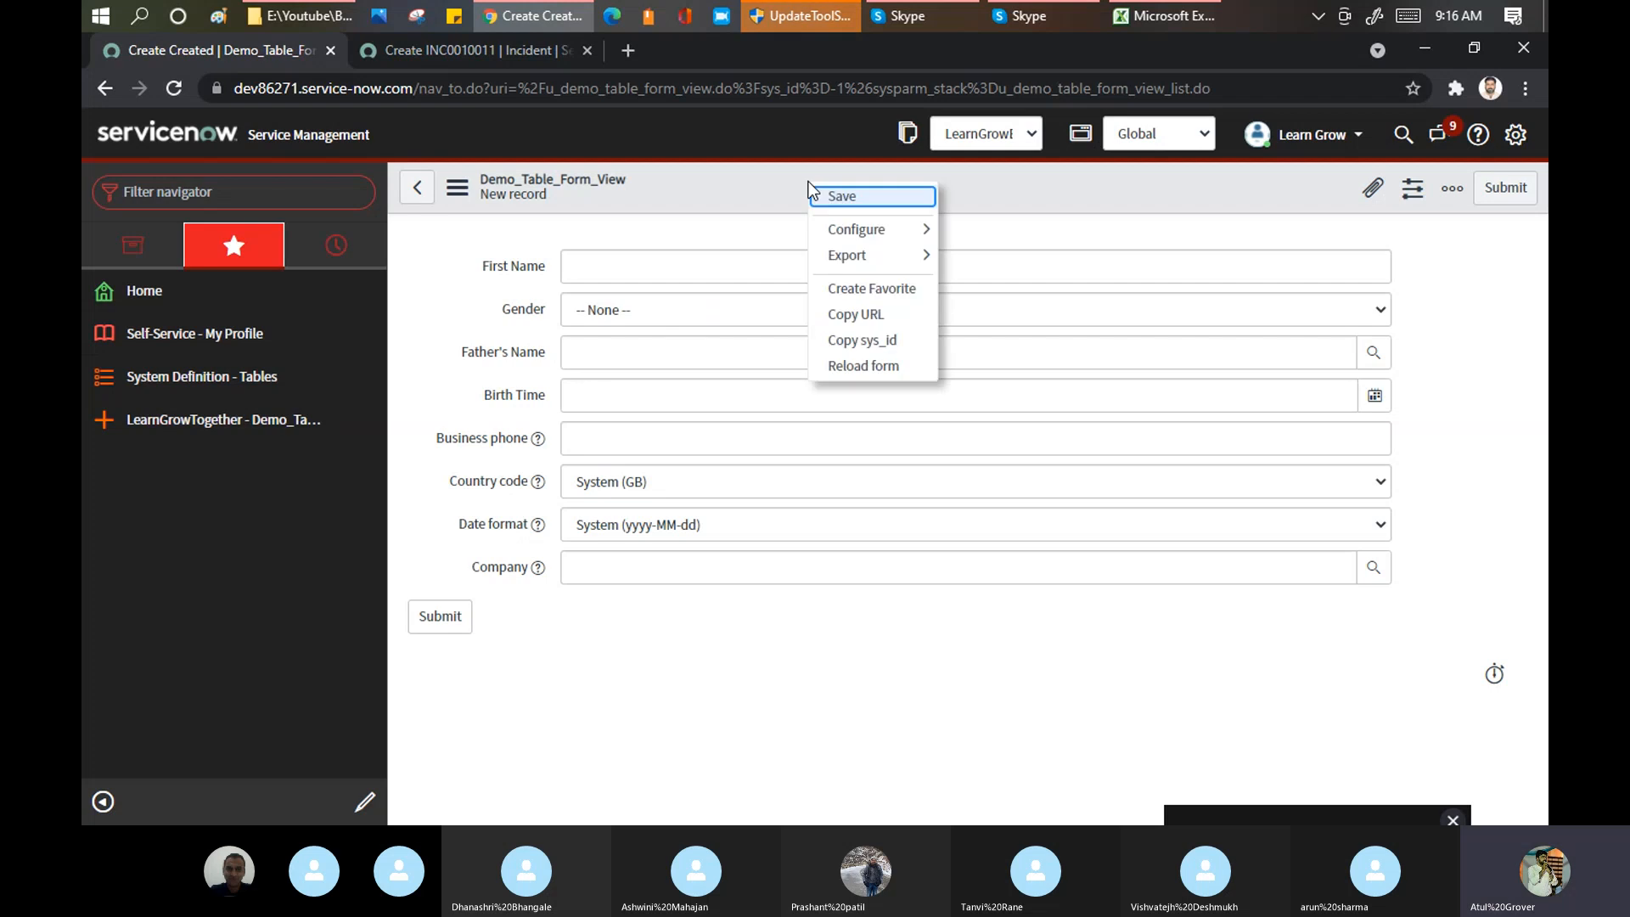
mouse_move(879, 240)
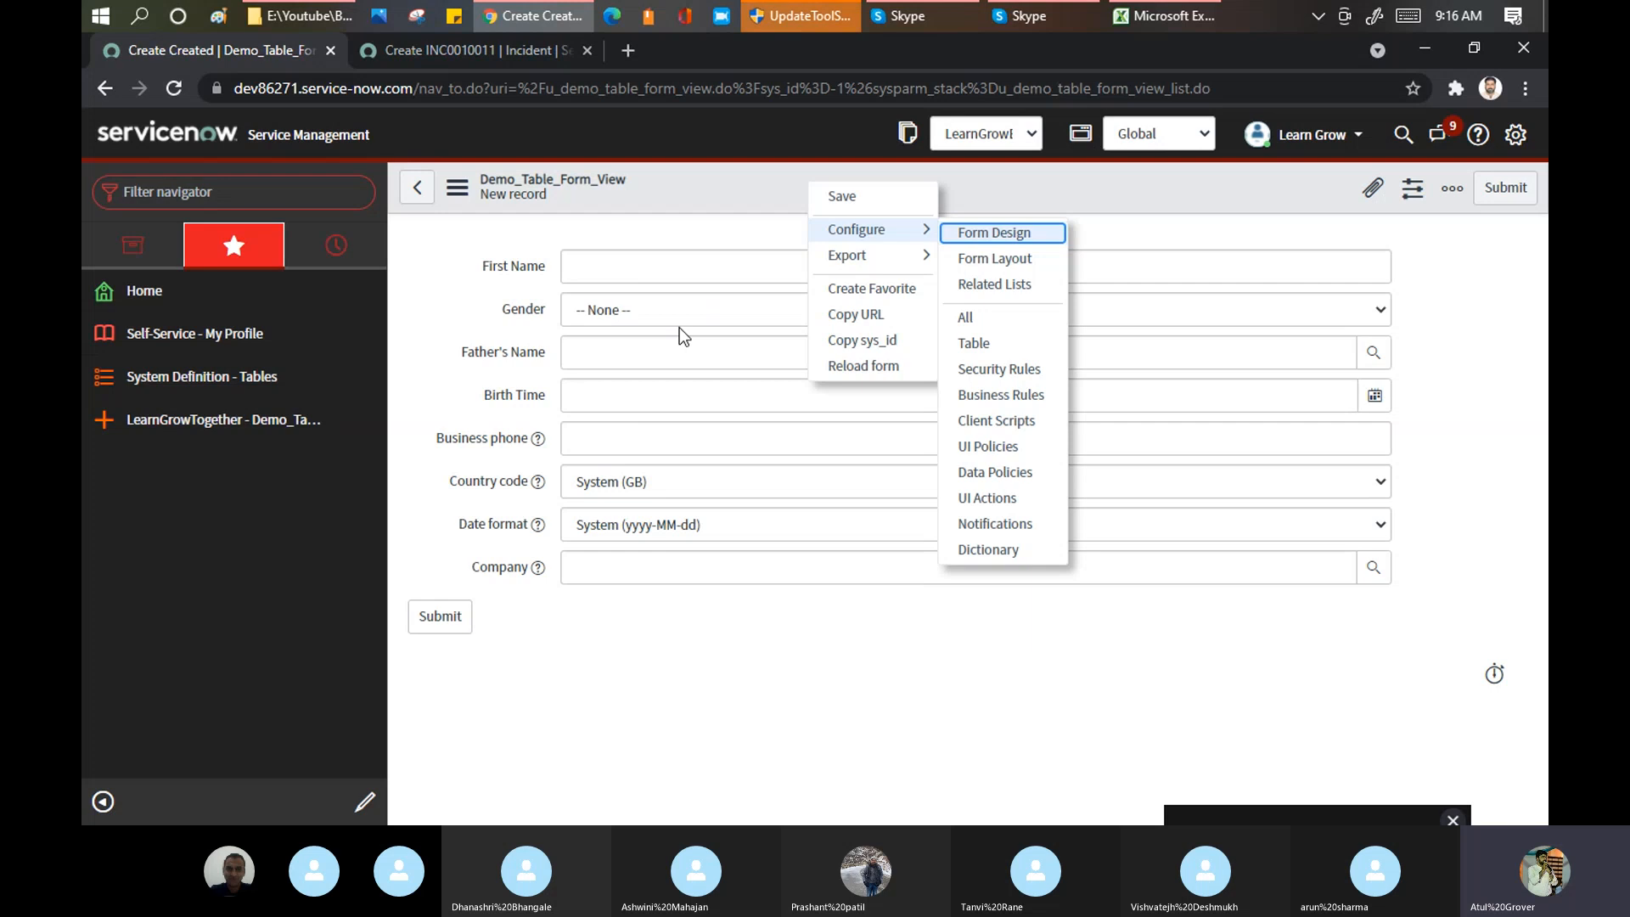
click(525, 50)
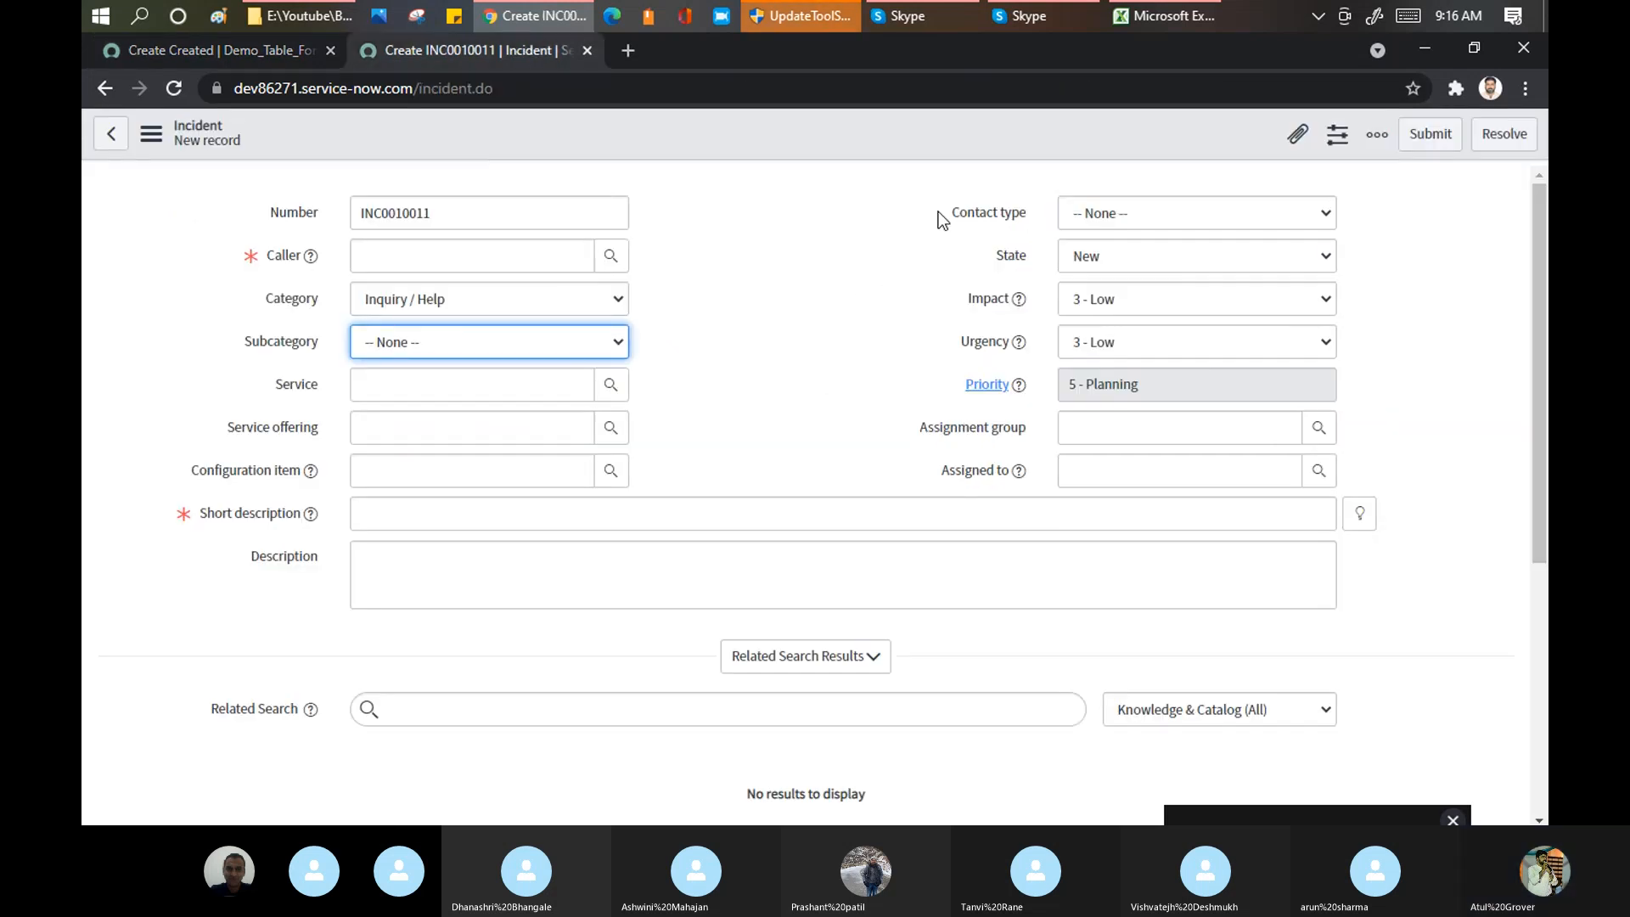
click(258, 49)
mouse_move(933, 231)
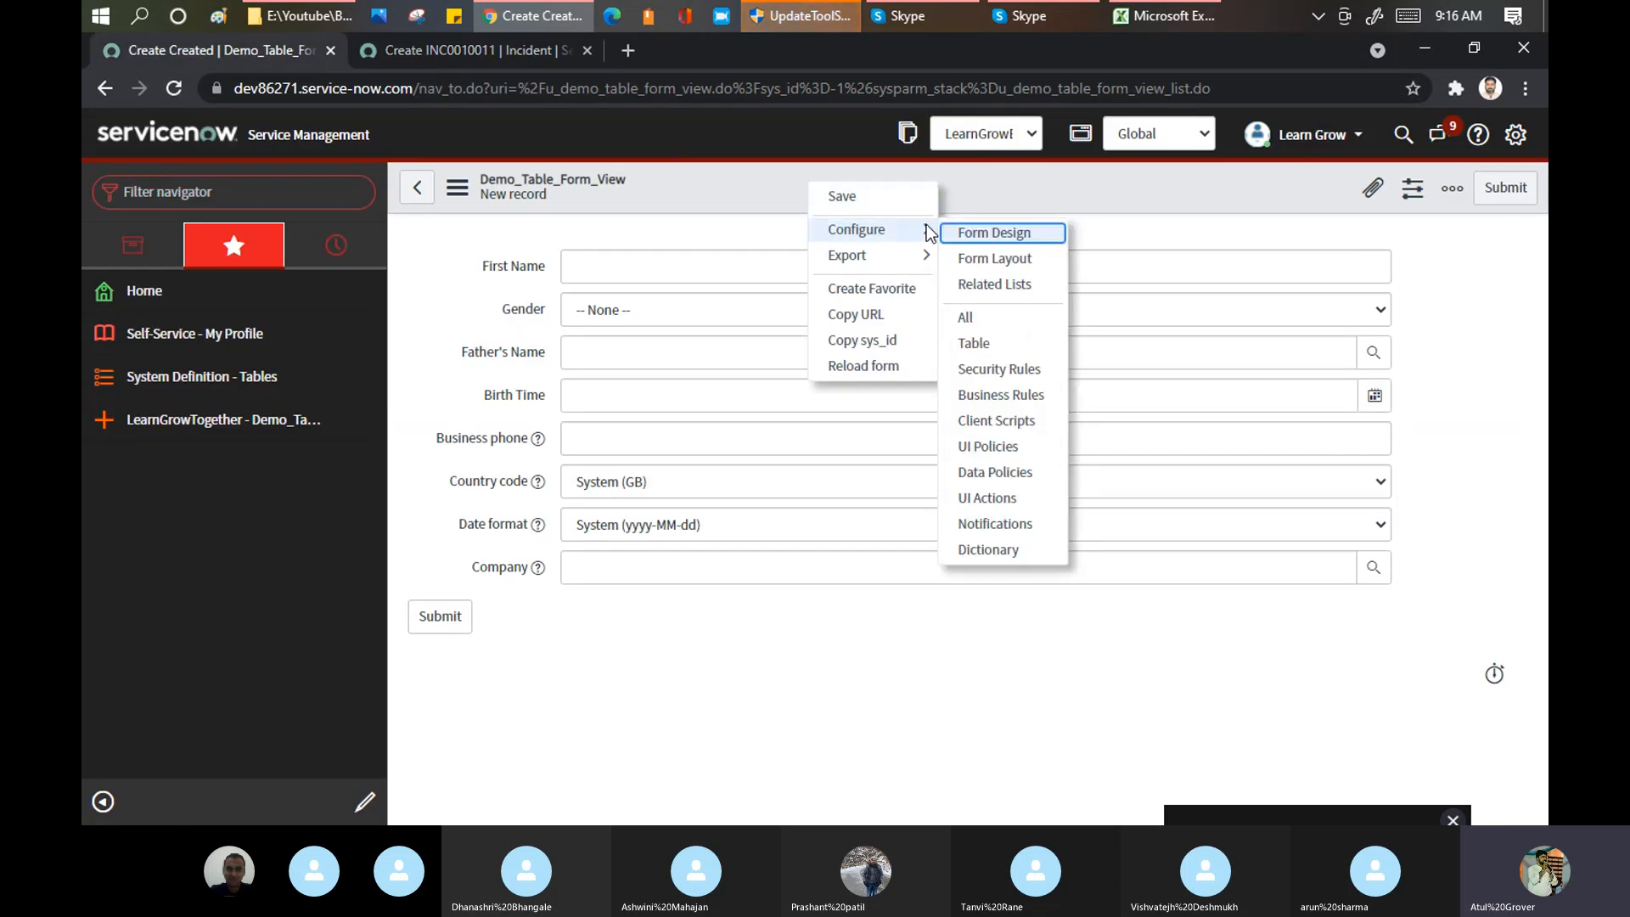
click(1004, 236)
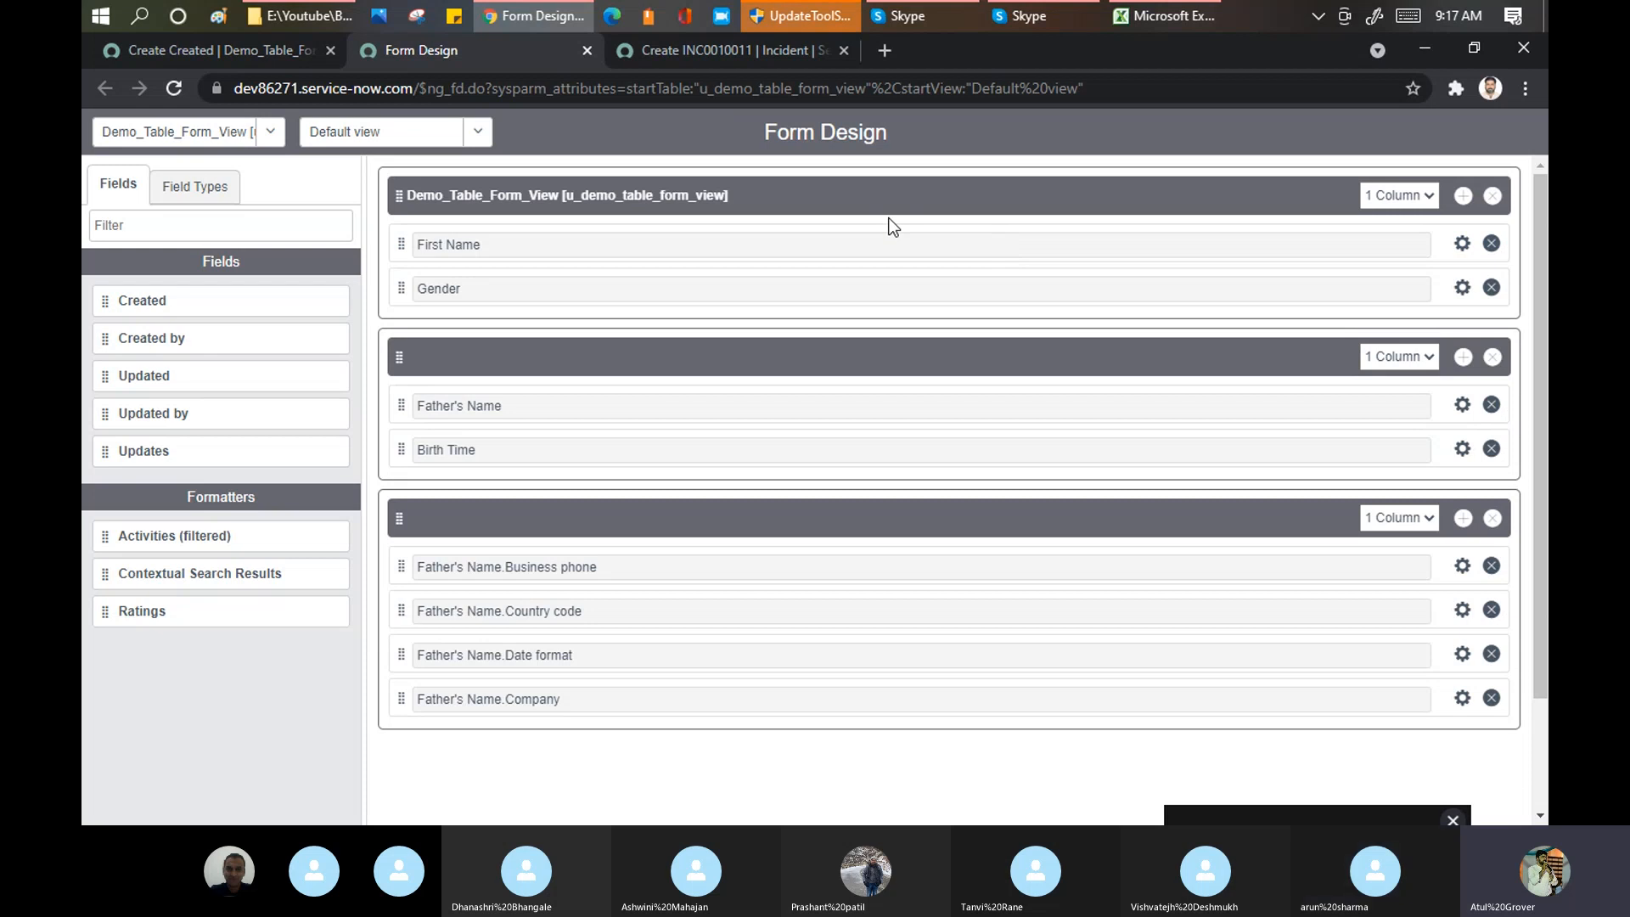
Step: Switch to the Skype call window
click(917, 14)
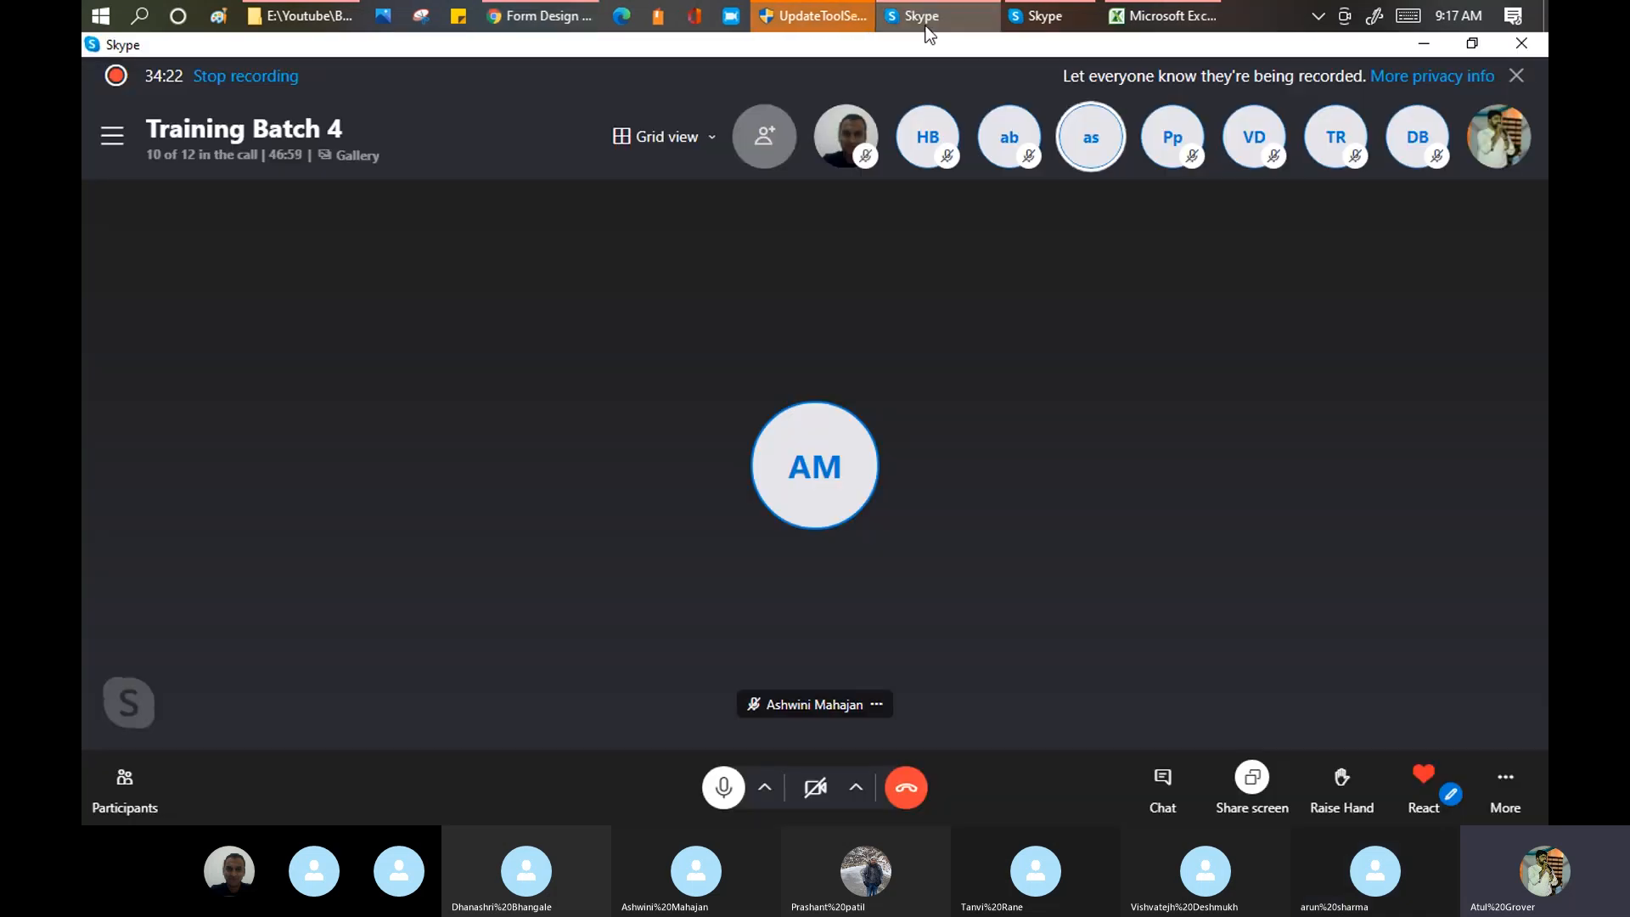
Step: Check a participant's options in the Skype call and switch back to the Form Design page in Chrome
right_click(1095, 144)
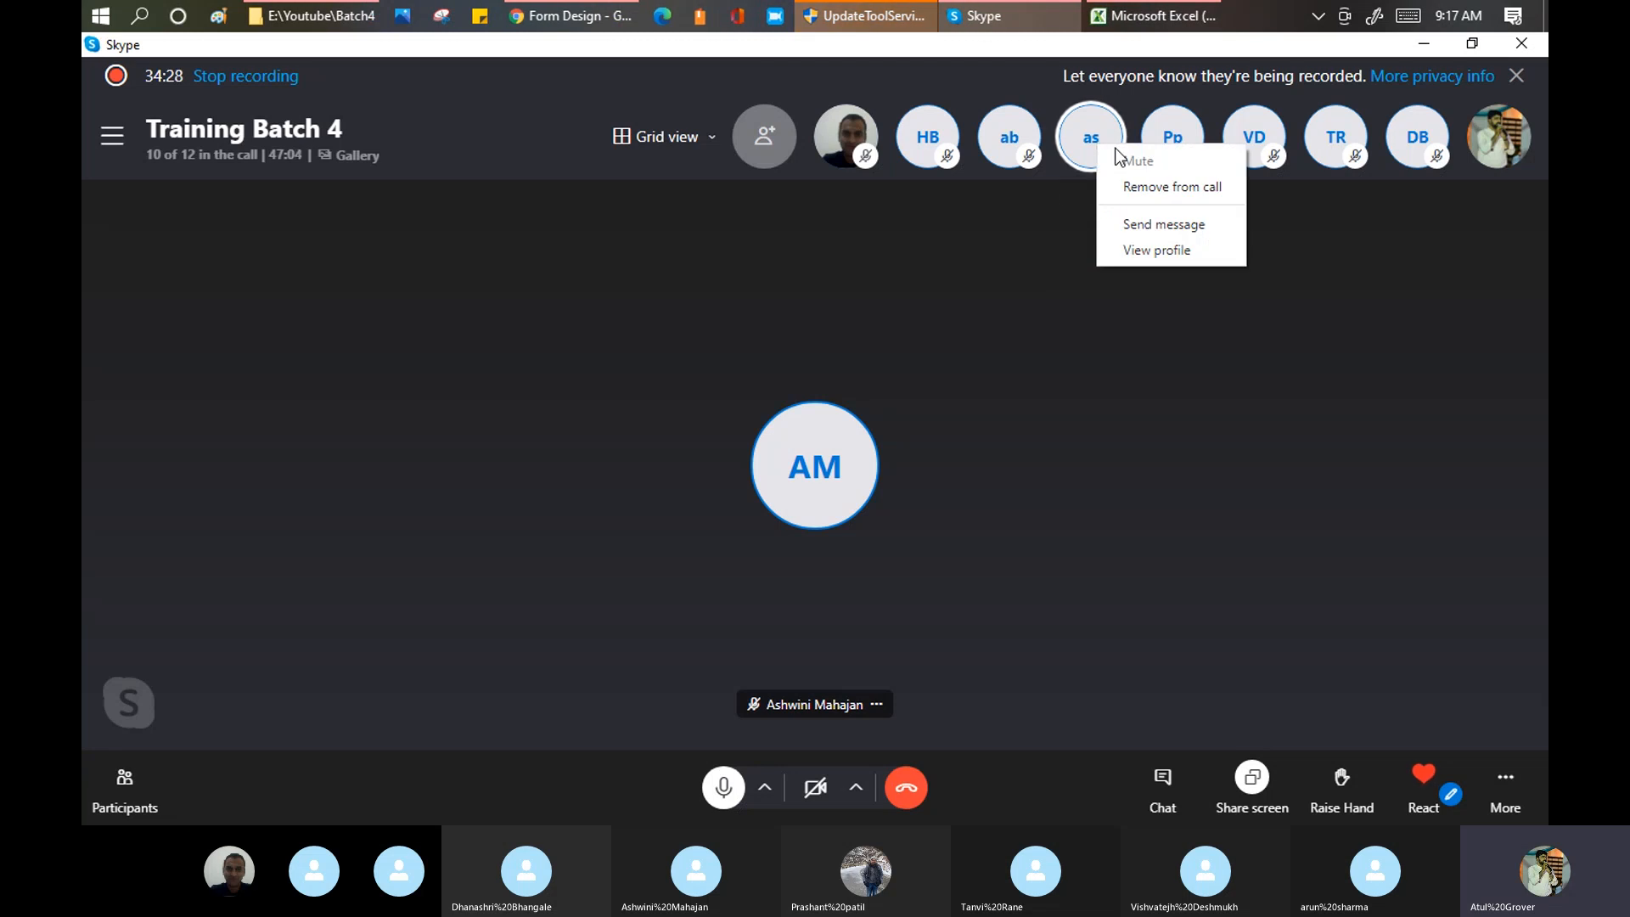
click(979, 326)
key(alt+Tab)
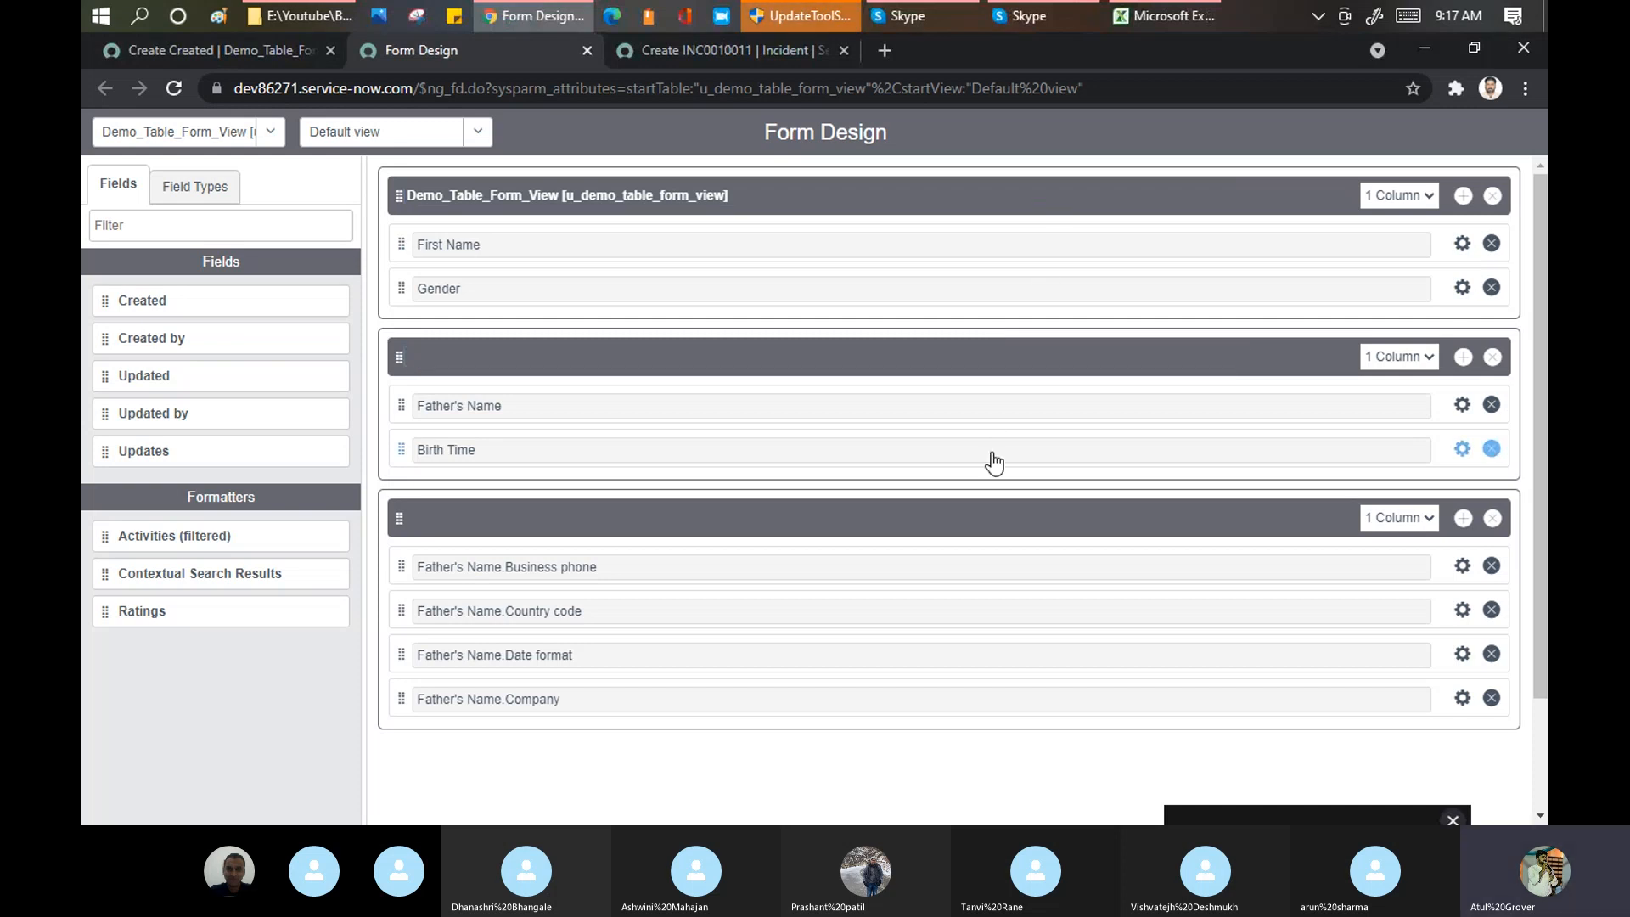
Step: Set the Demo_Table_Form_View section to 2 Column with Father's Name and Birth Time in the second column, and remove the emptied section
click(1423, 202)
click(1398, 235)
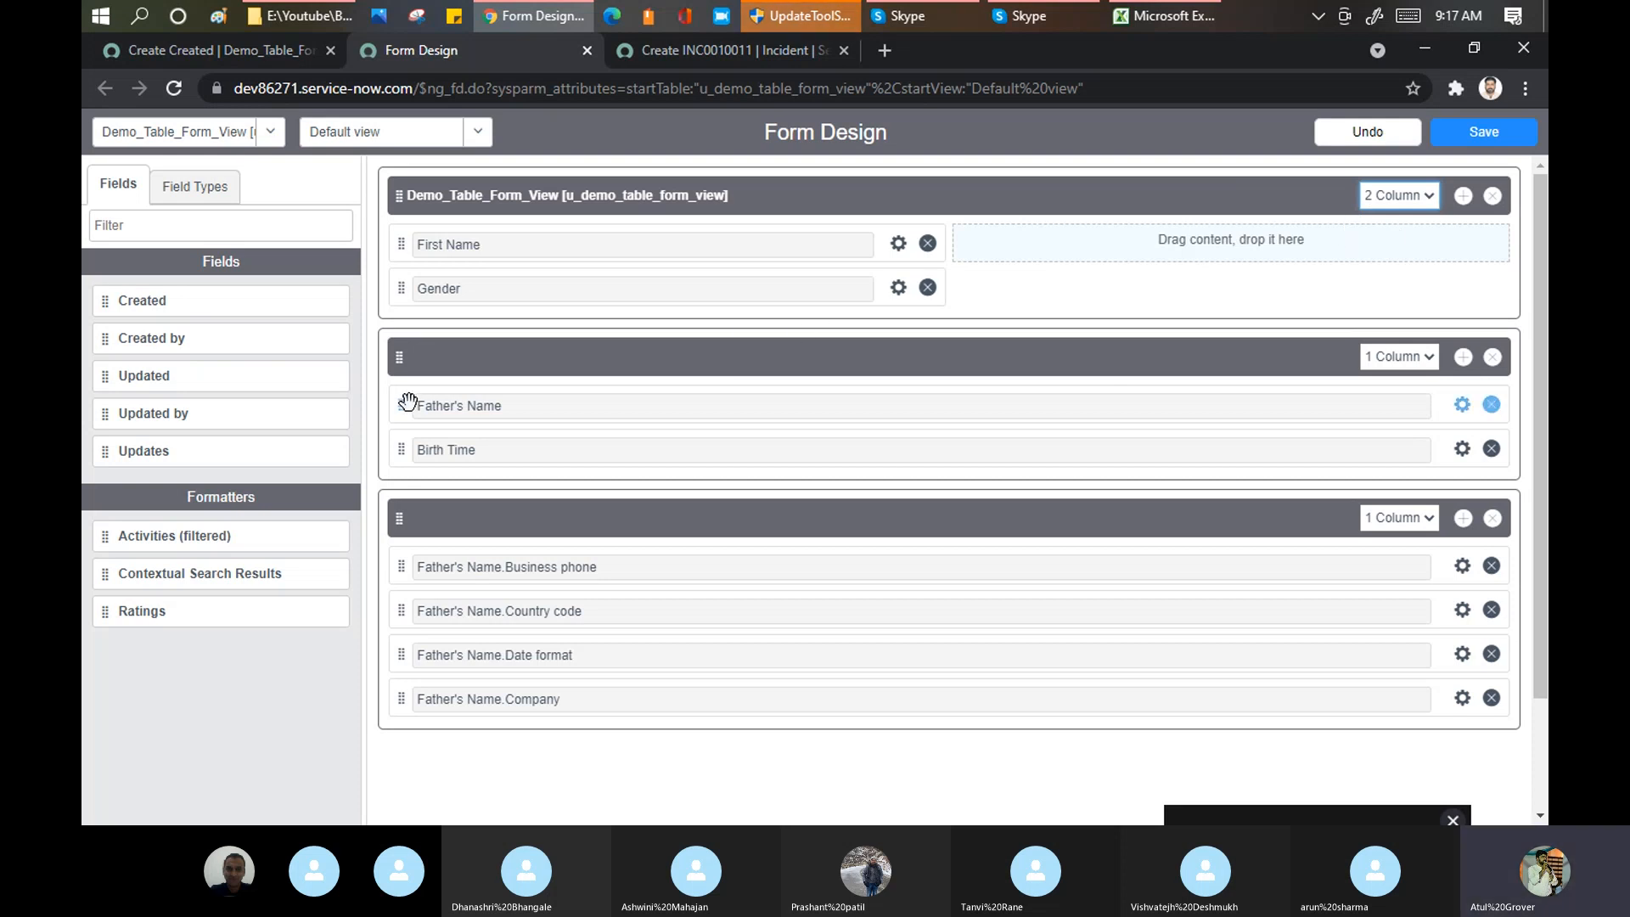
drag(406, 402, 1015, 253)
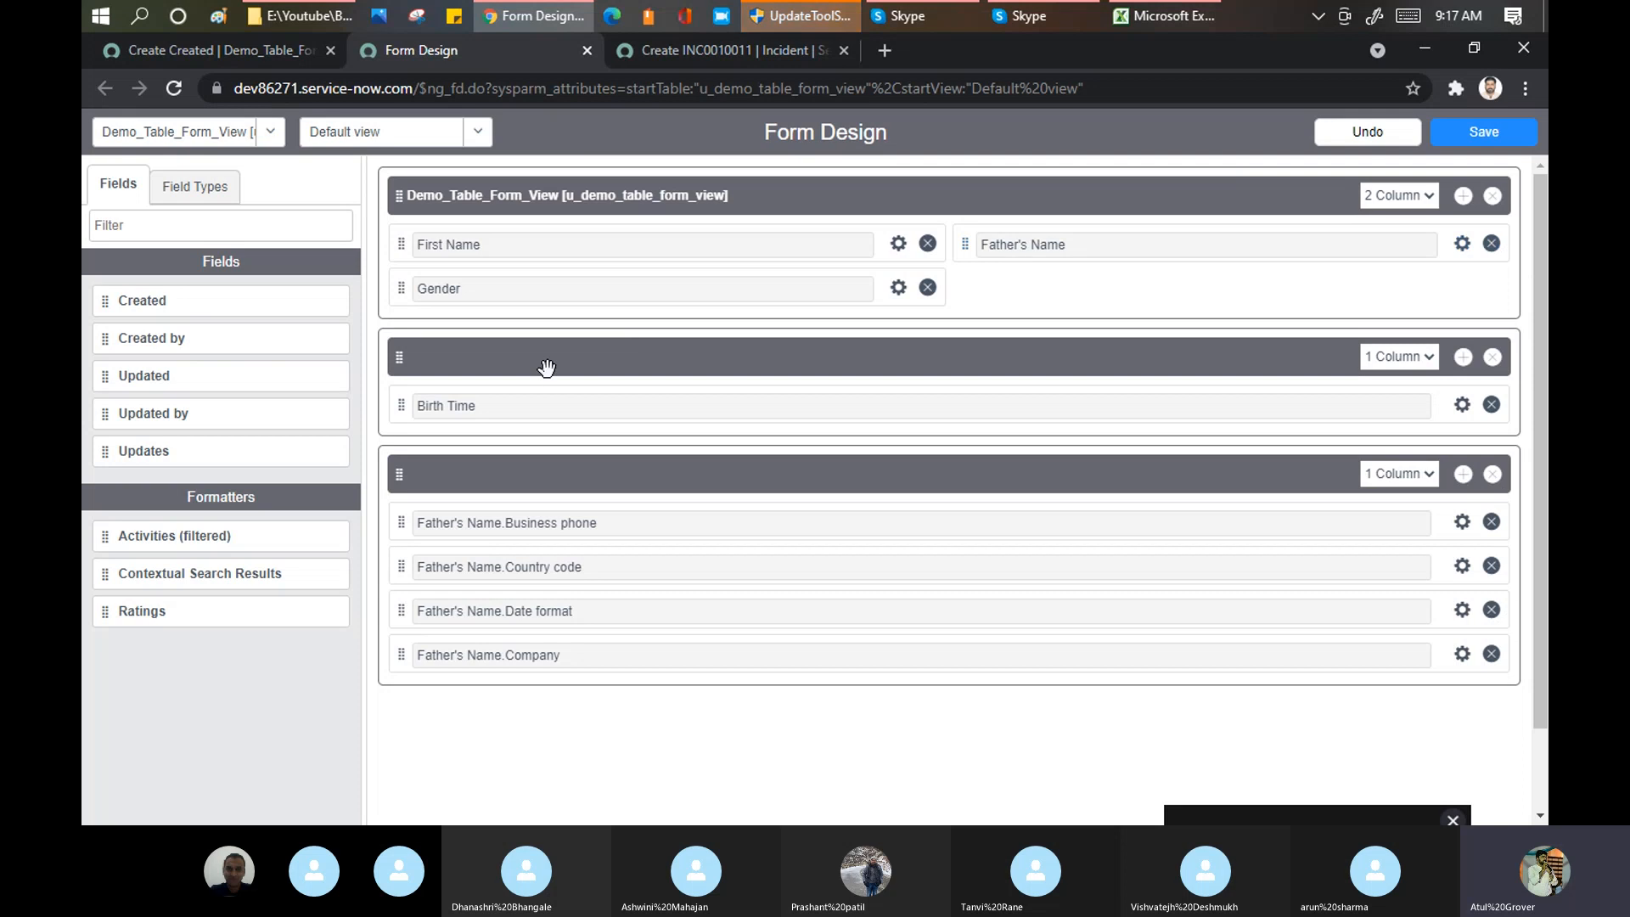
drag(404, 405, 966, 285)
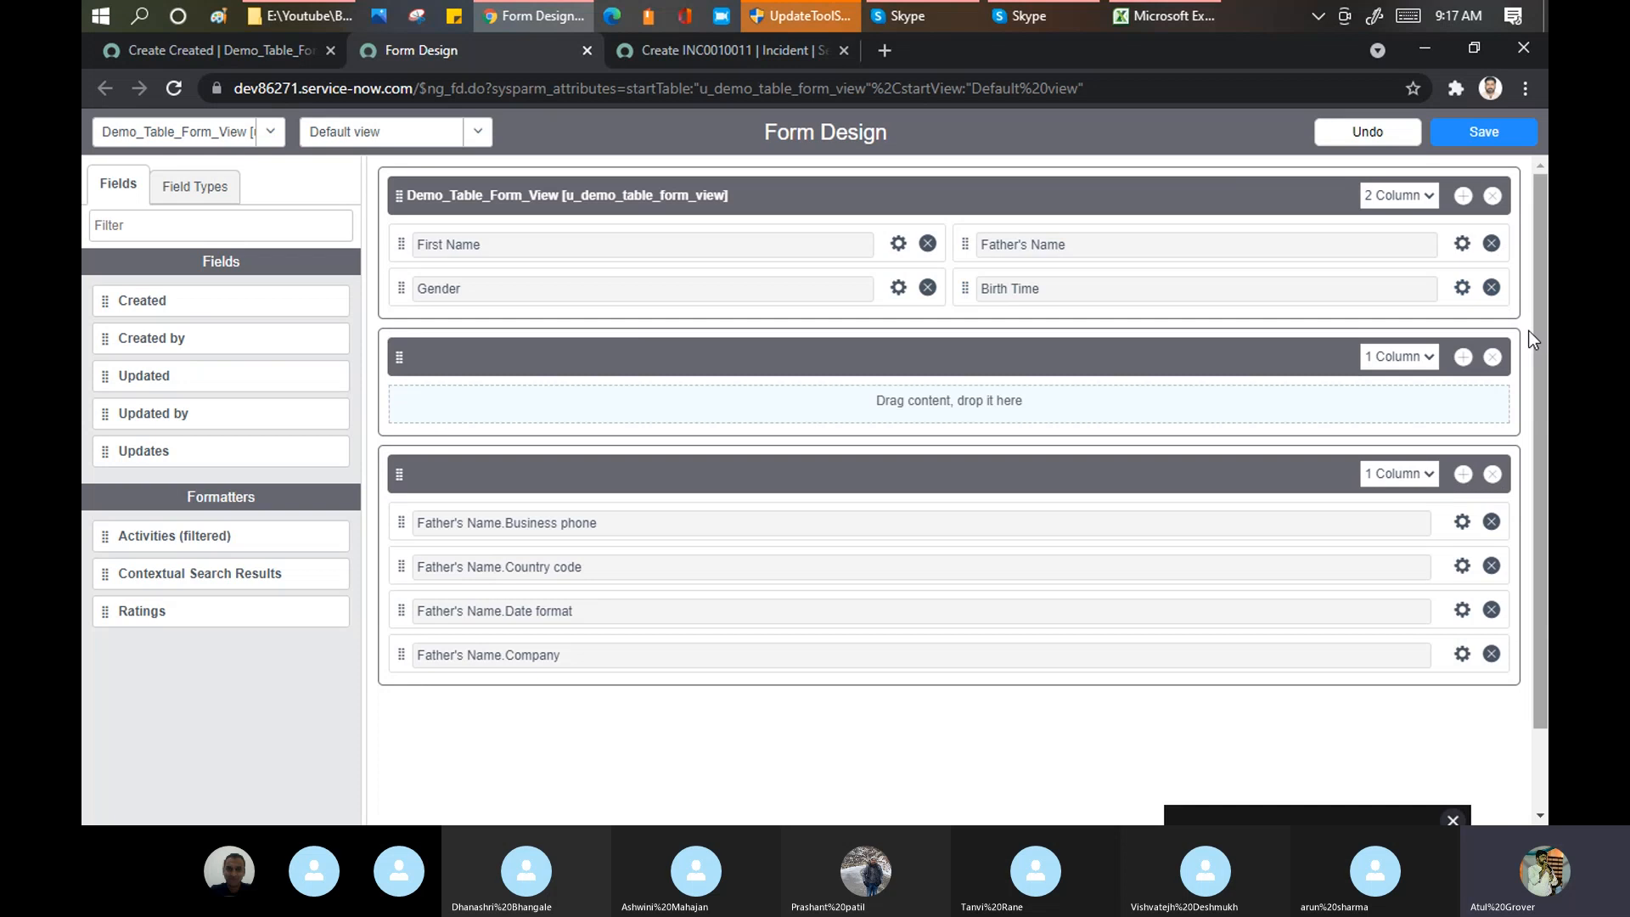
click(1491, 357)
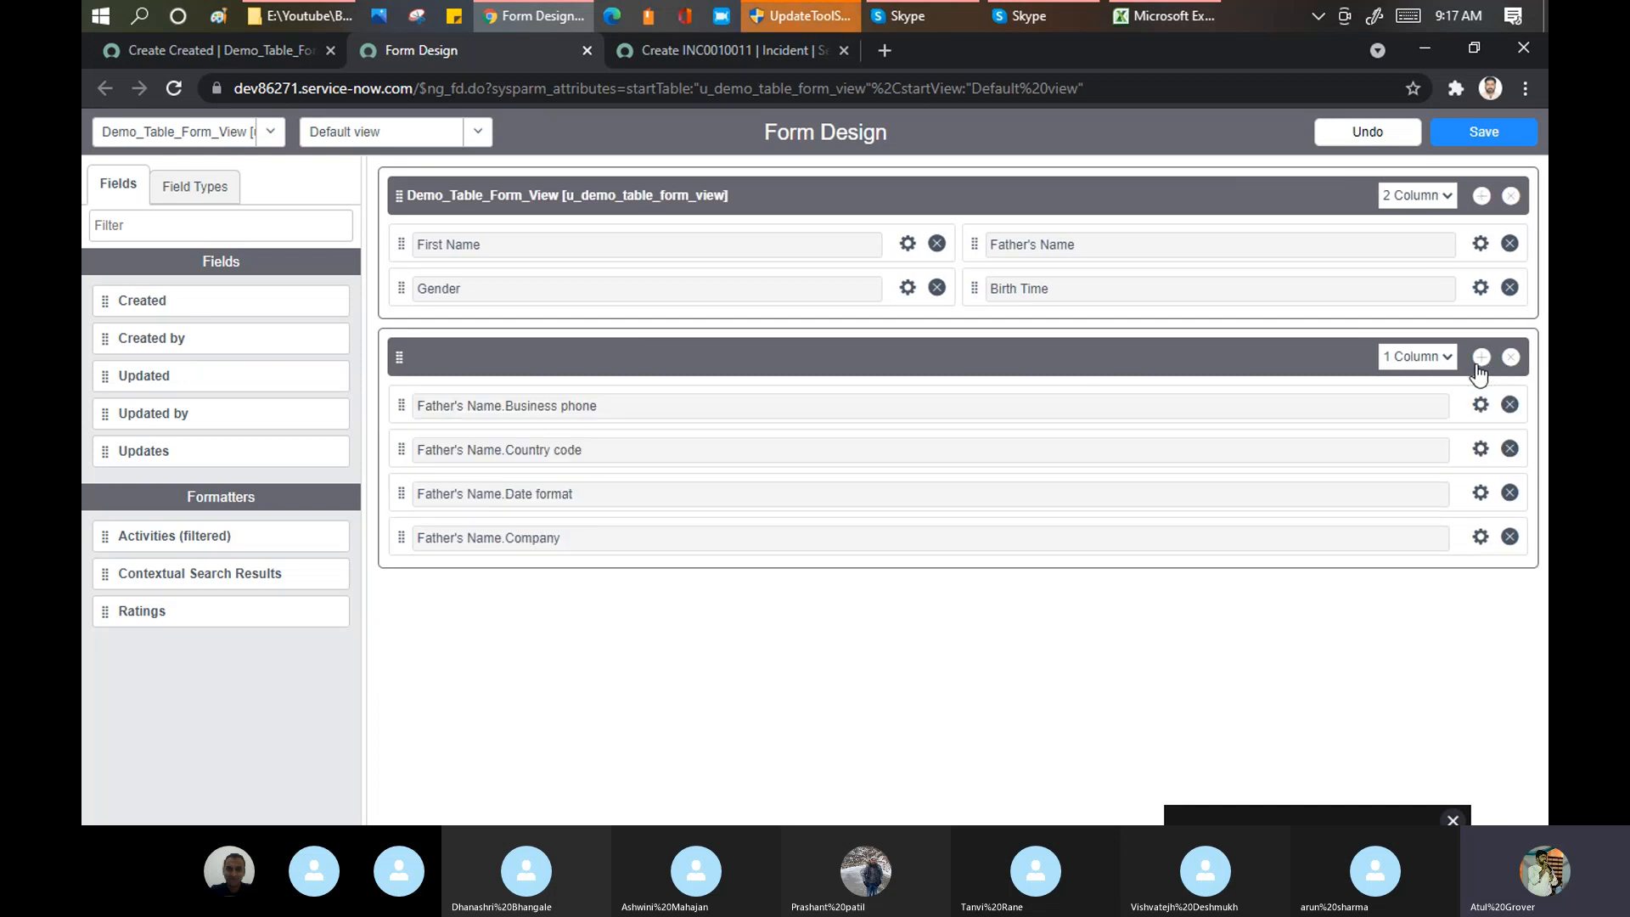
Step: Set the Business phone section to 2 Column and move Father's Name.Country code and Father's Name.Date format into the second column
click(1448, 357)
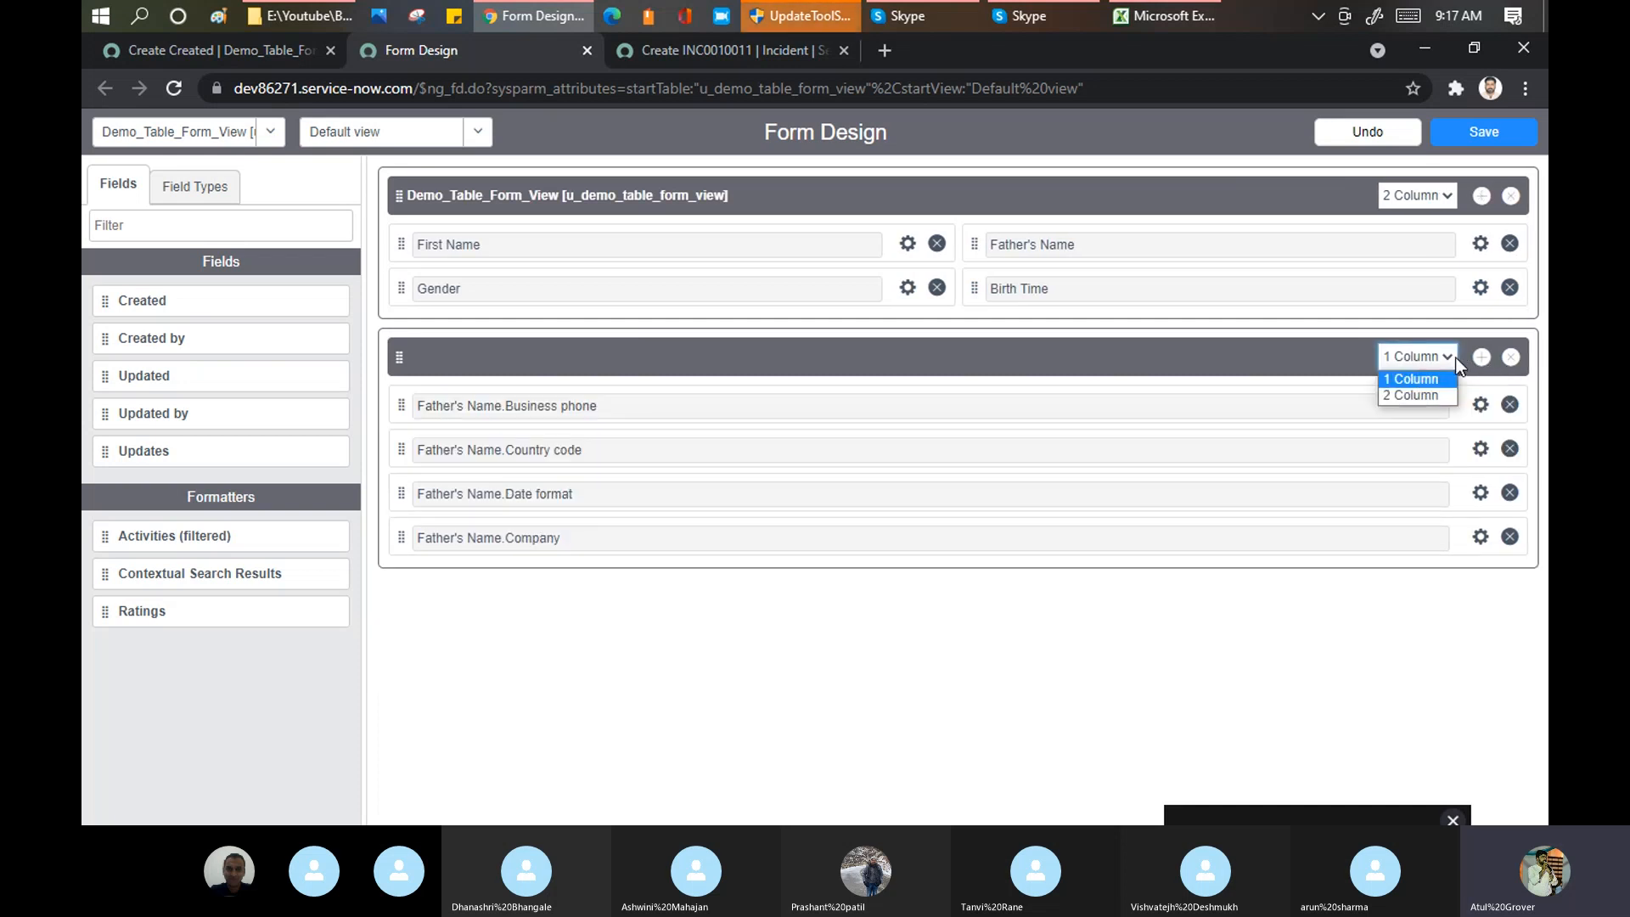
click(1418, 395)
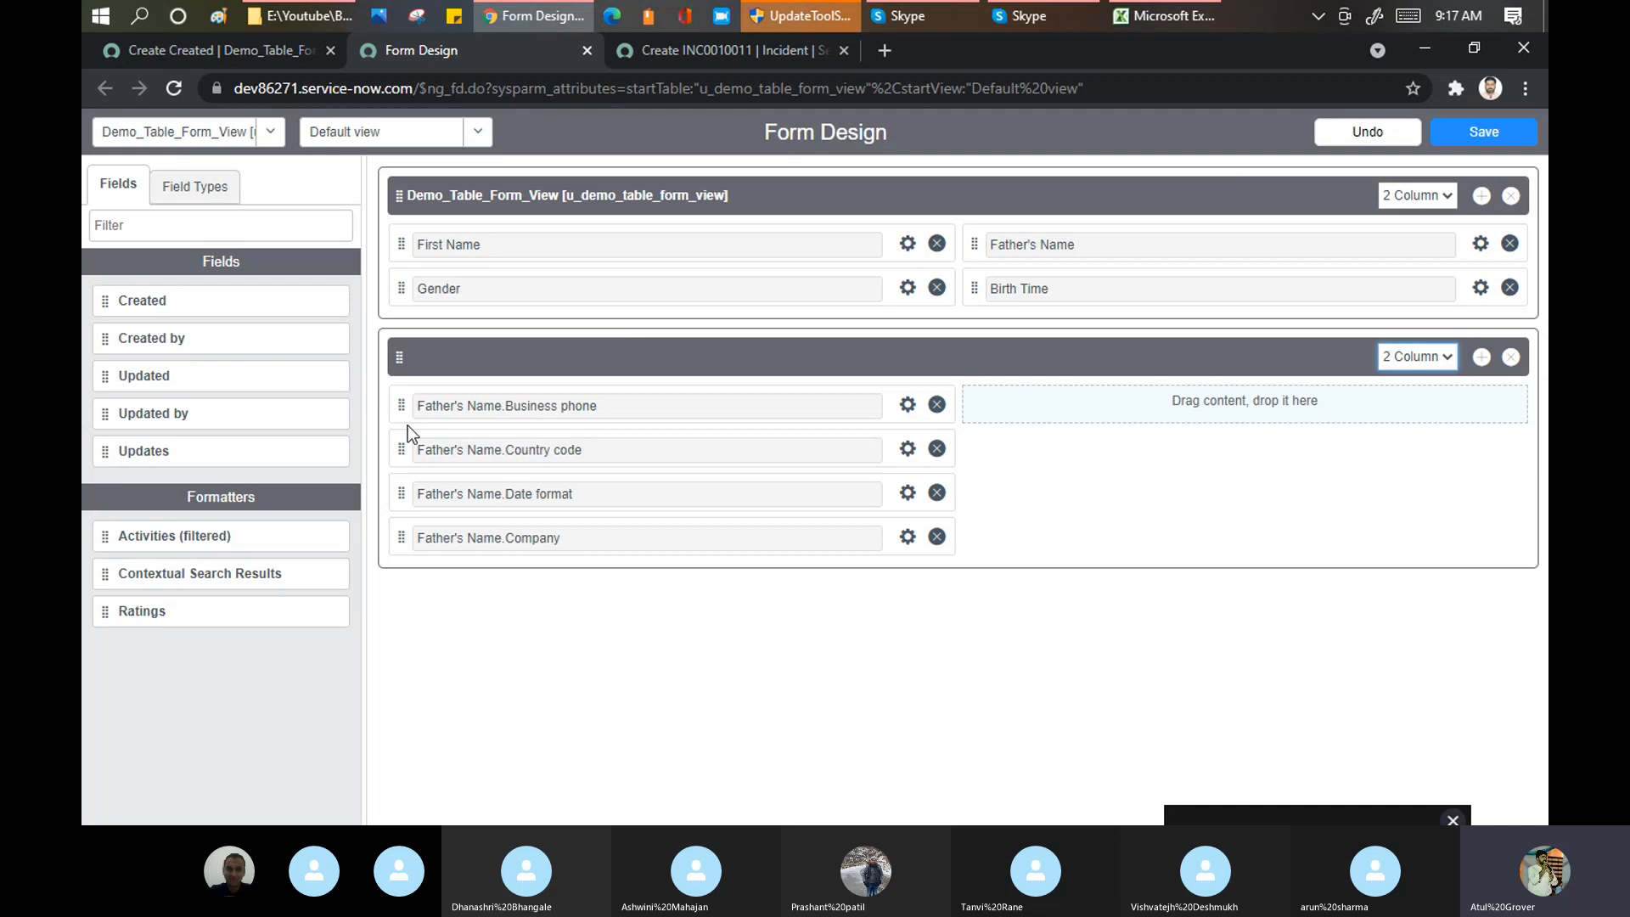
drag(401, 449, 983, 460)
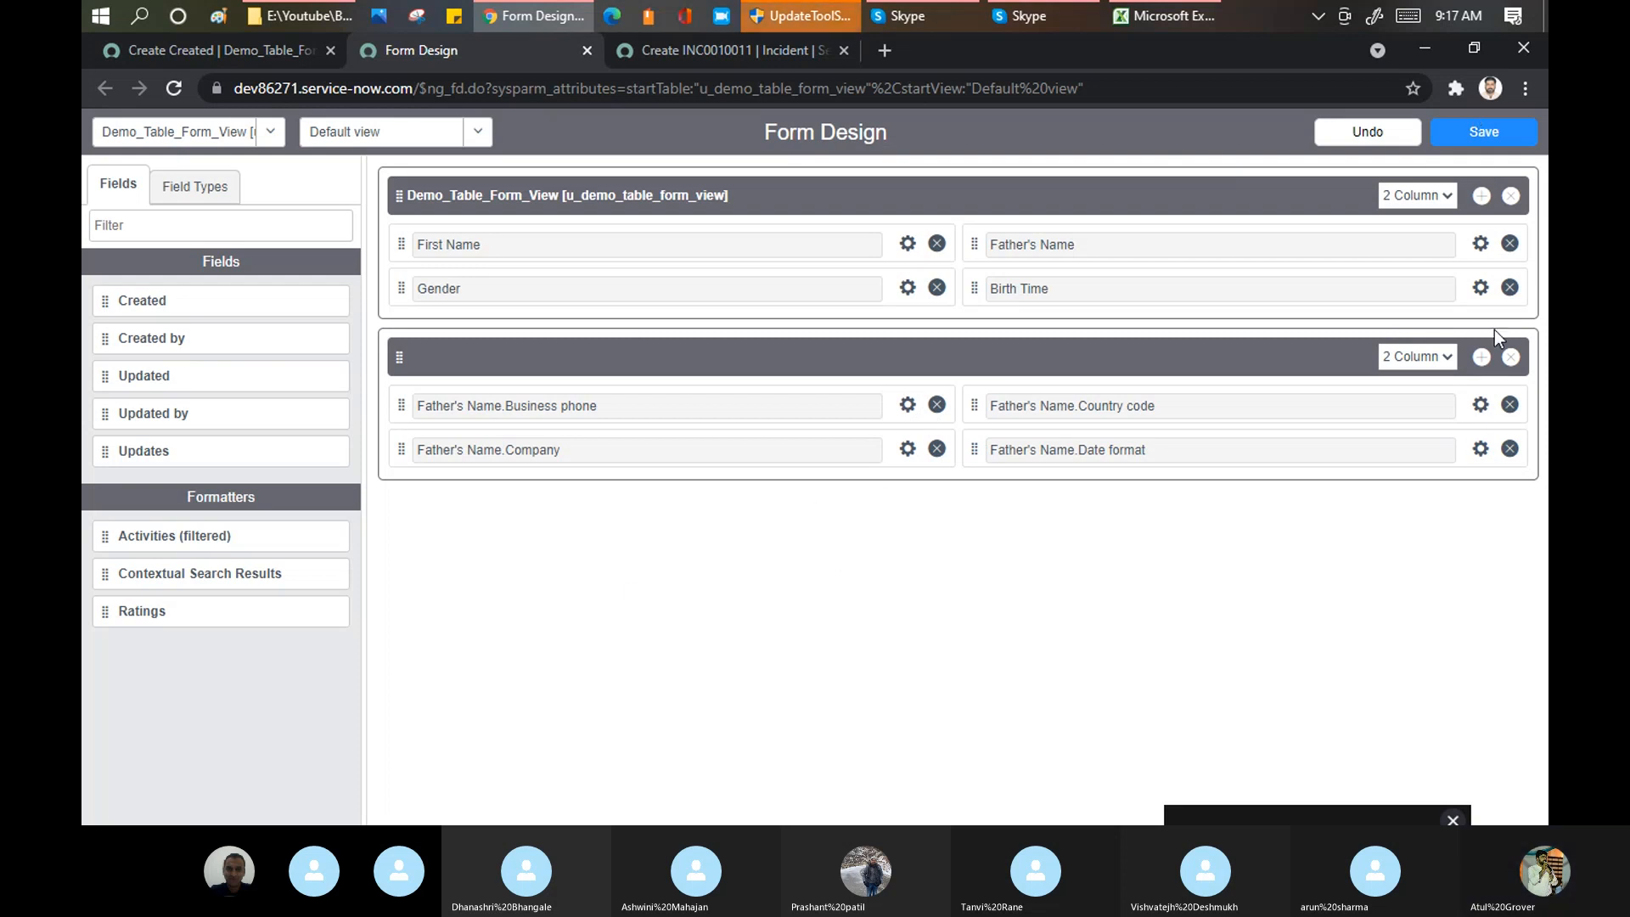
Step: Add a new two-column section containing the Created and Updated fields and save the form design
click(1484, 357)
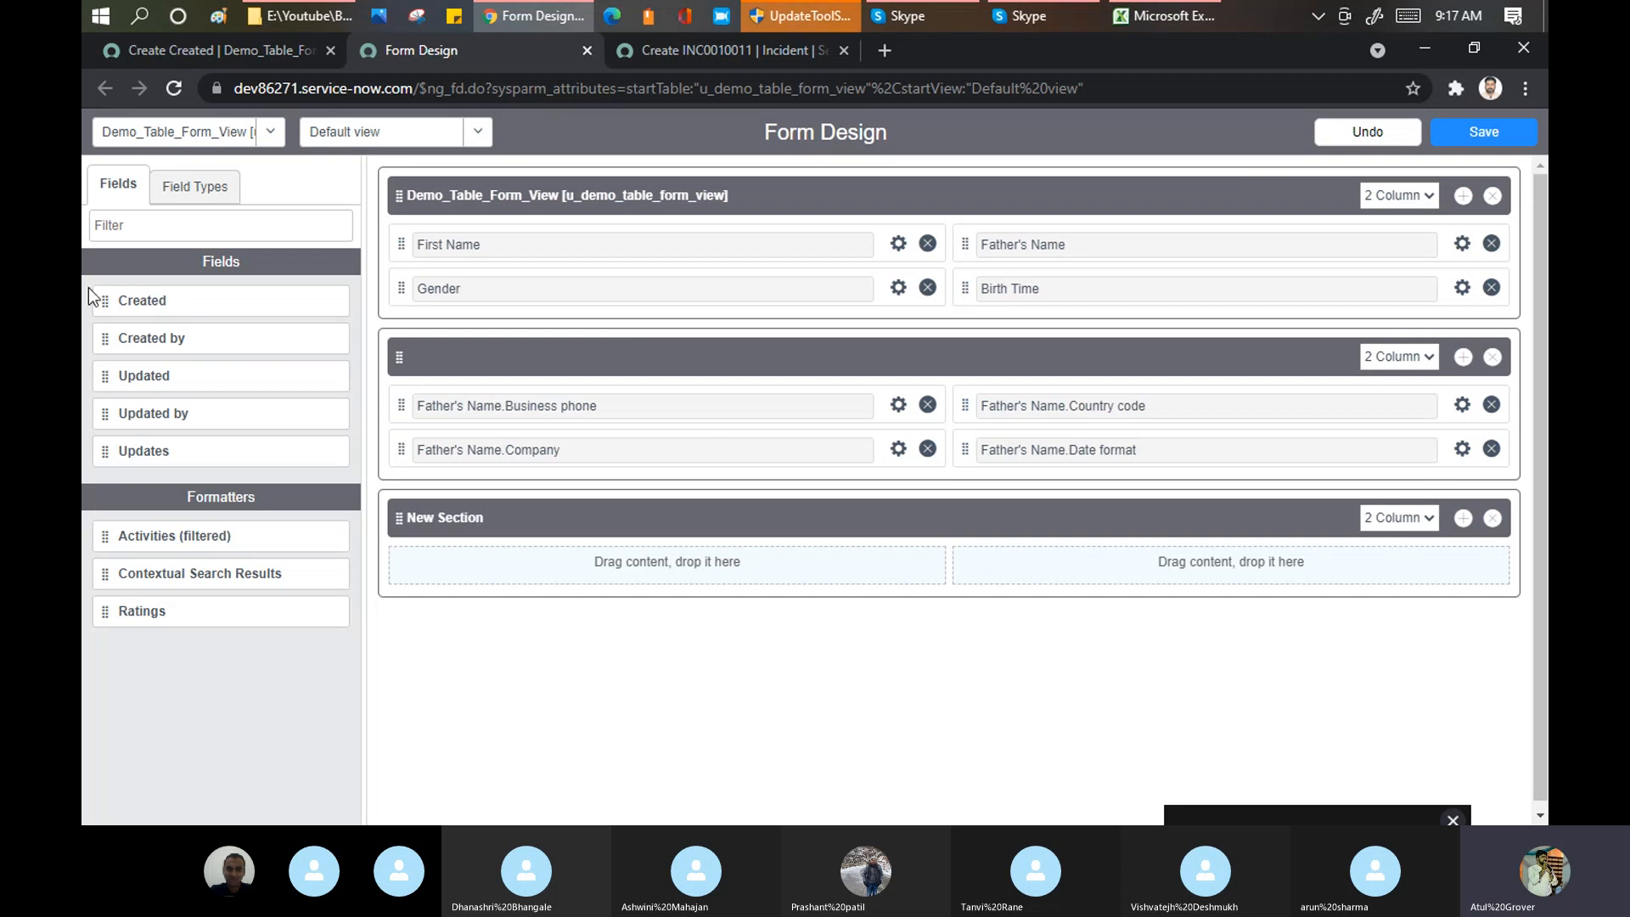
drag(104, 300, 445, 563)
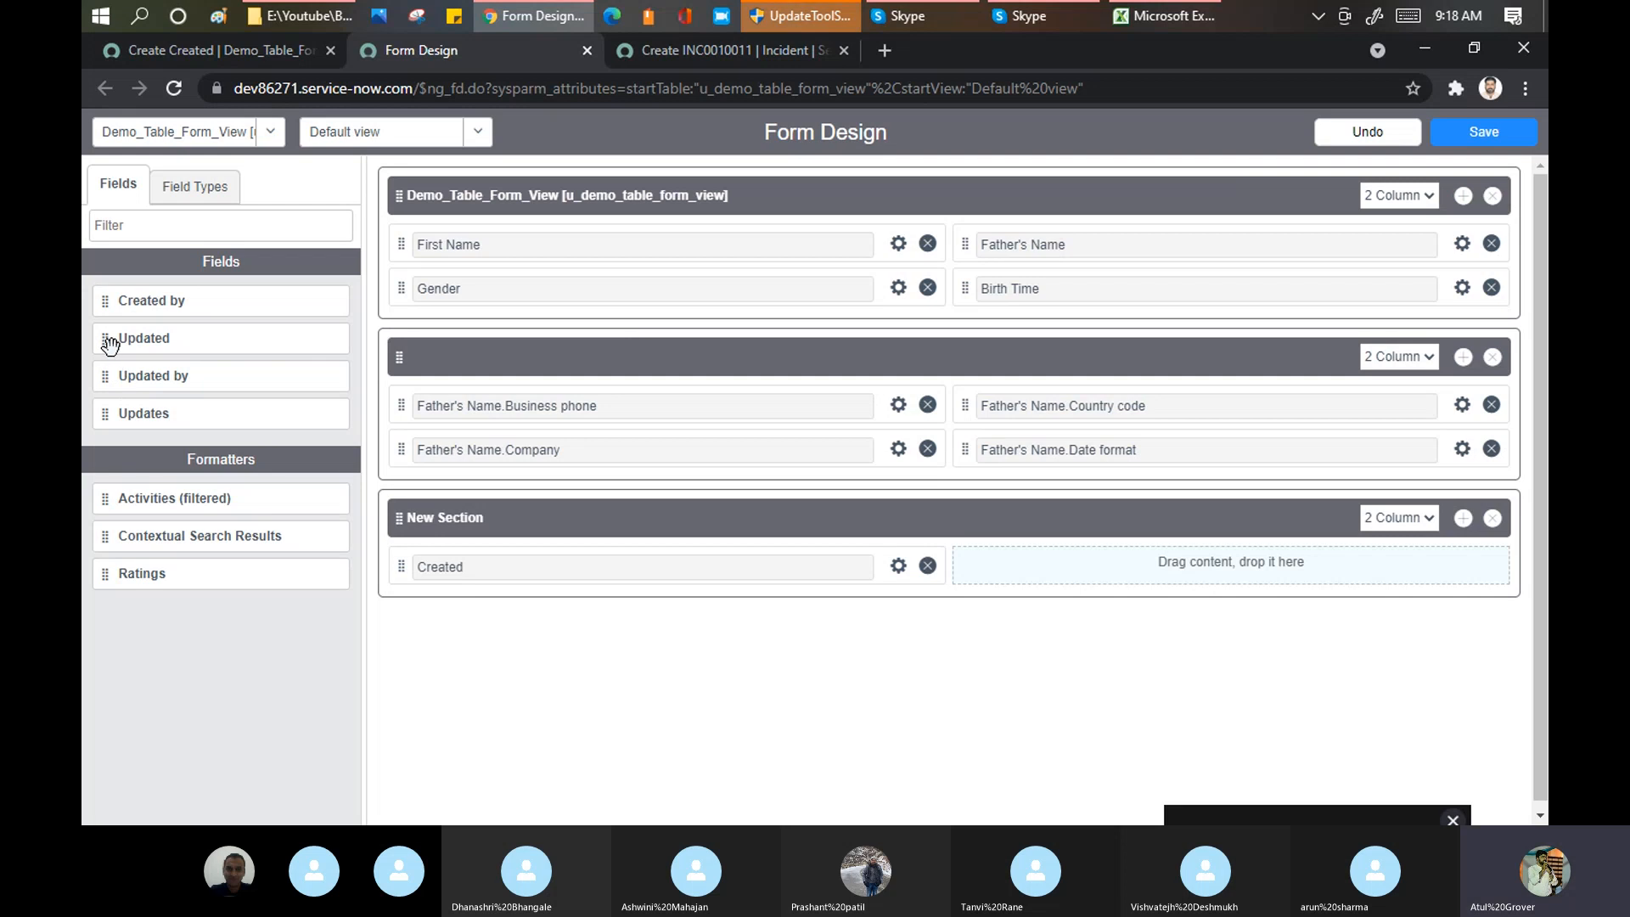
drag(108, 343, 1007, 591)
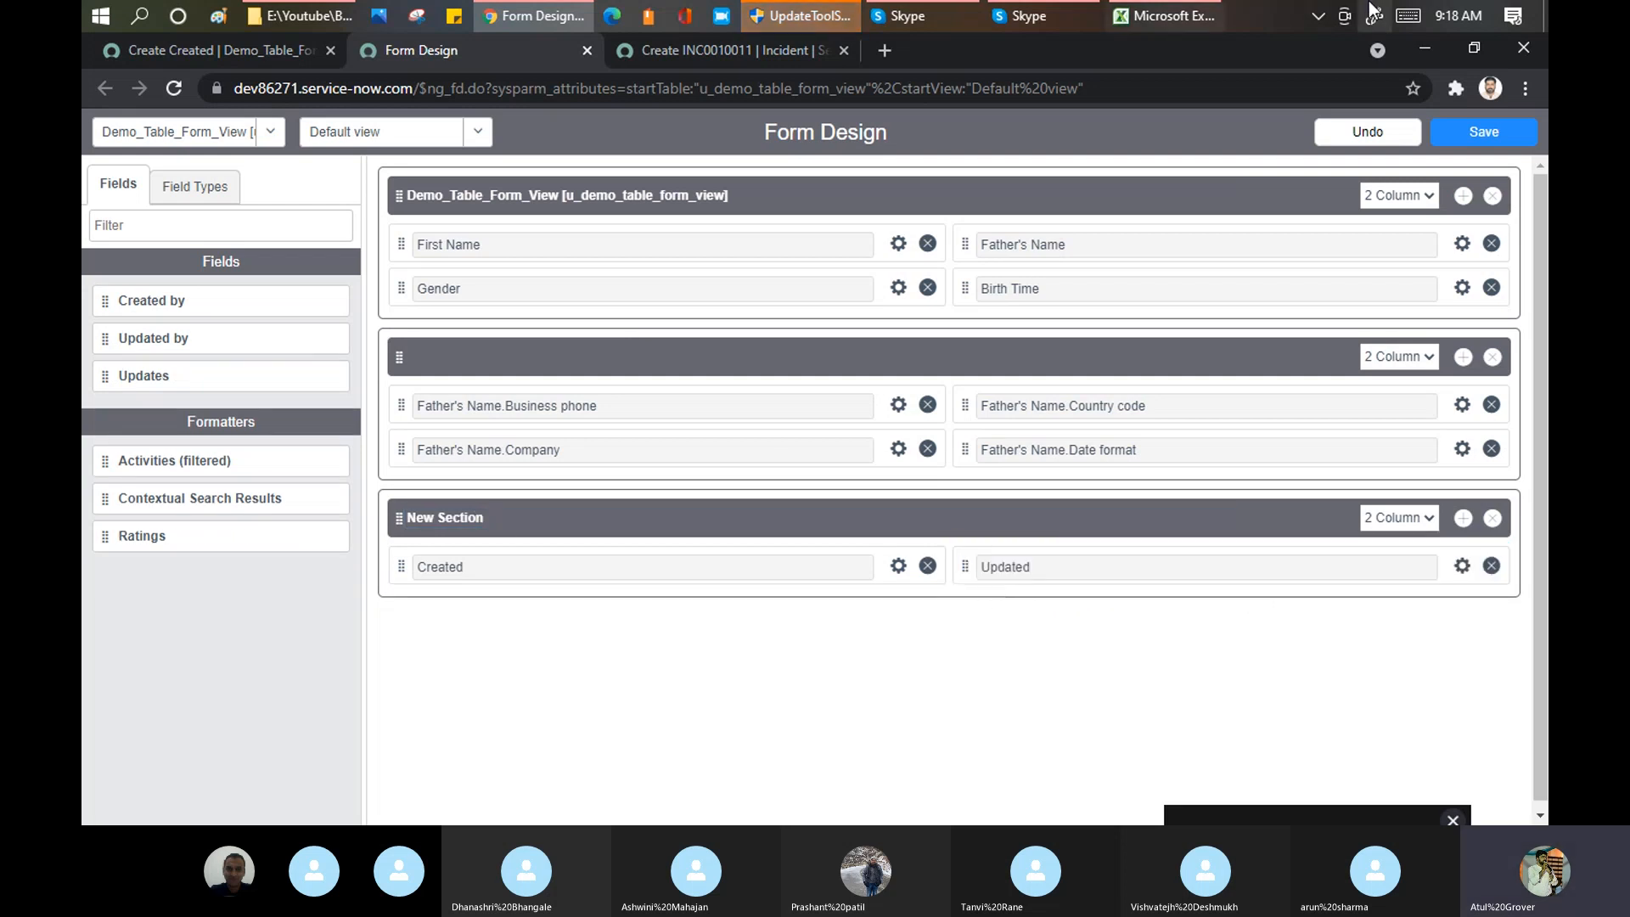
click(1503, 136)
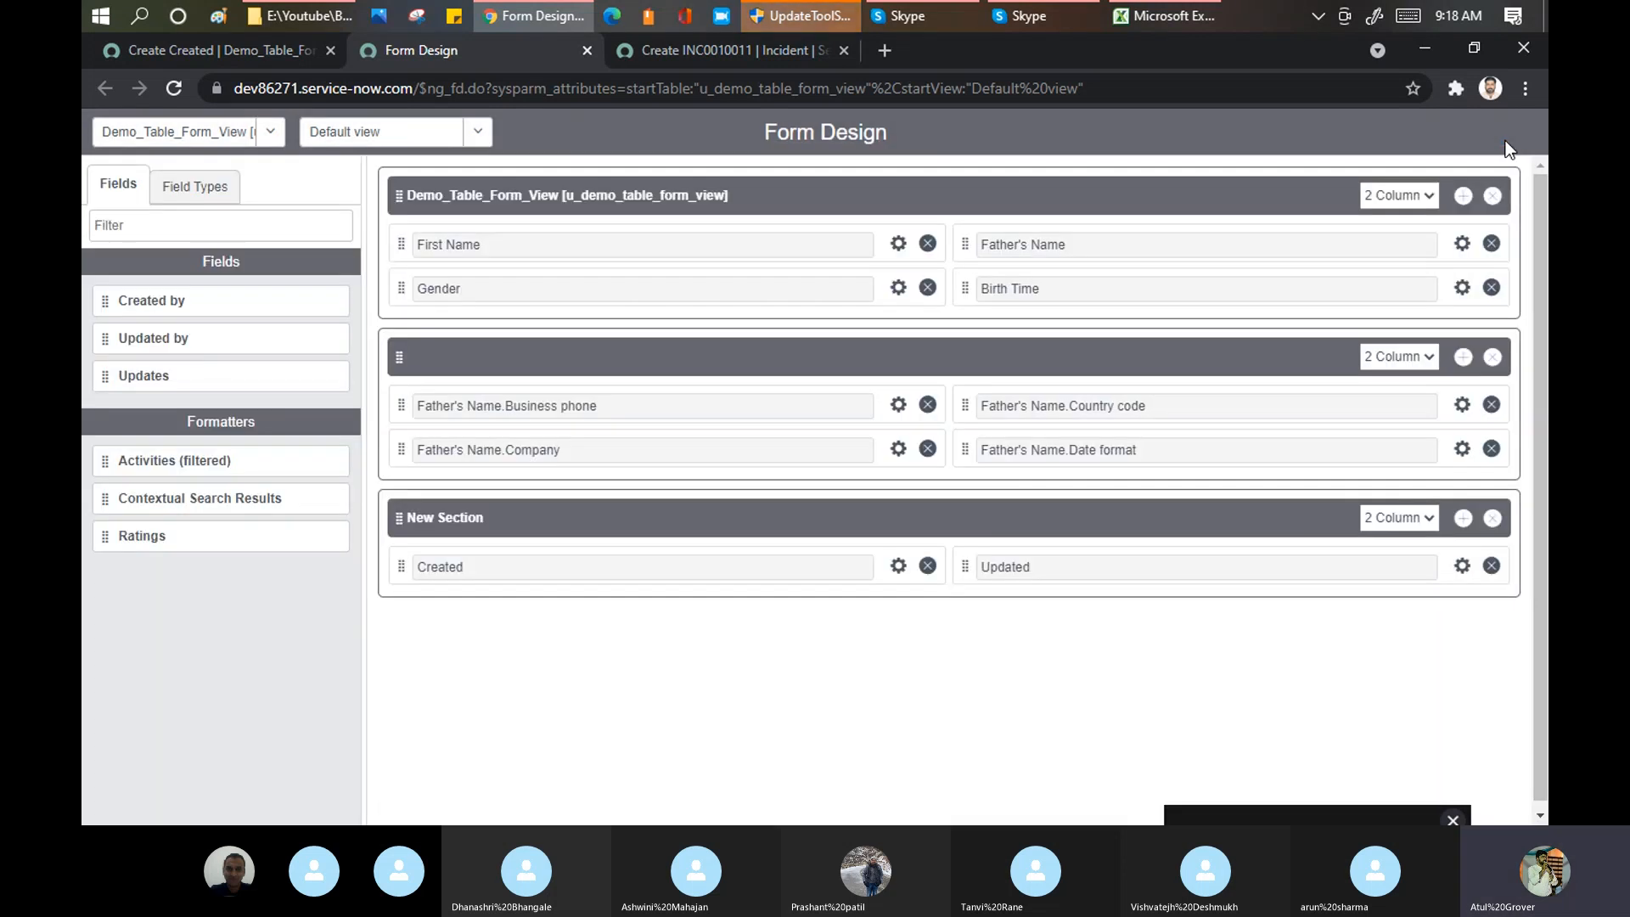
Step: Return to the Demo_Table_Form_View record and reload the form to load the redesigned layout
click(227, 53)
right_click(765, 180)
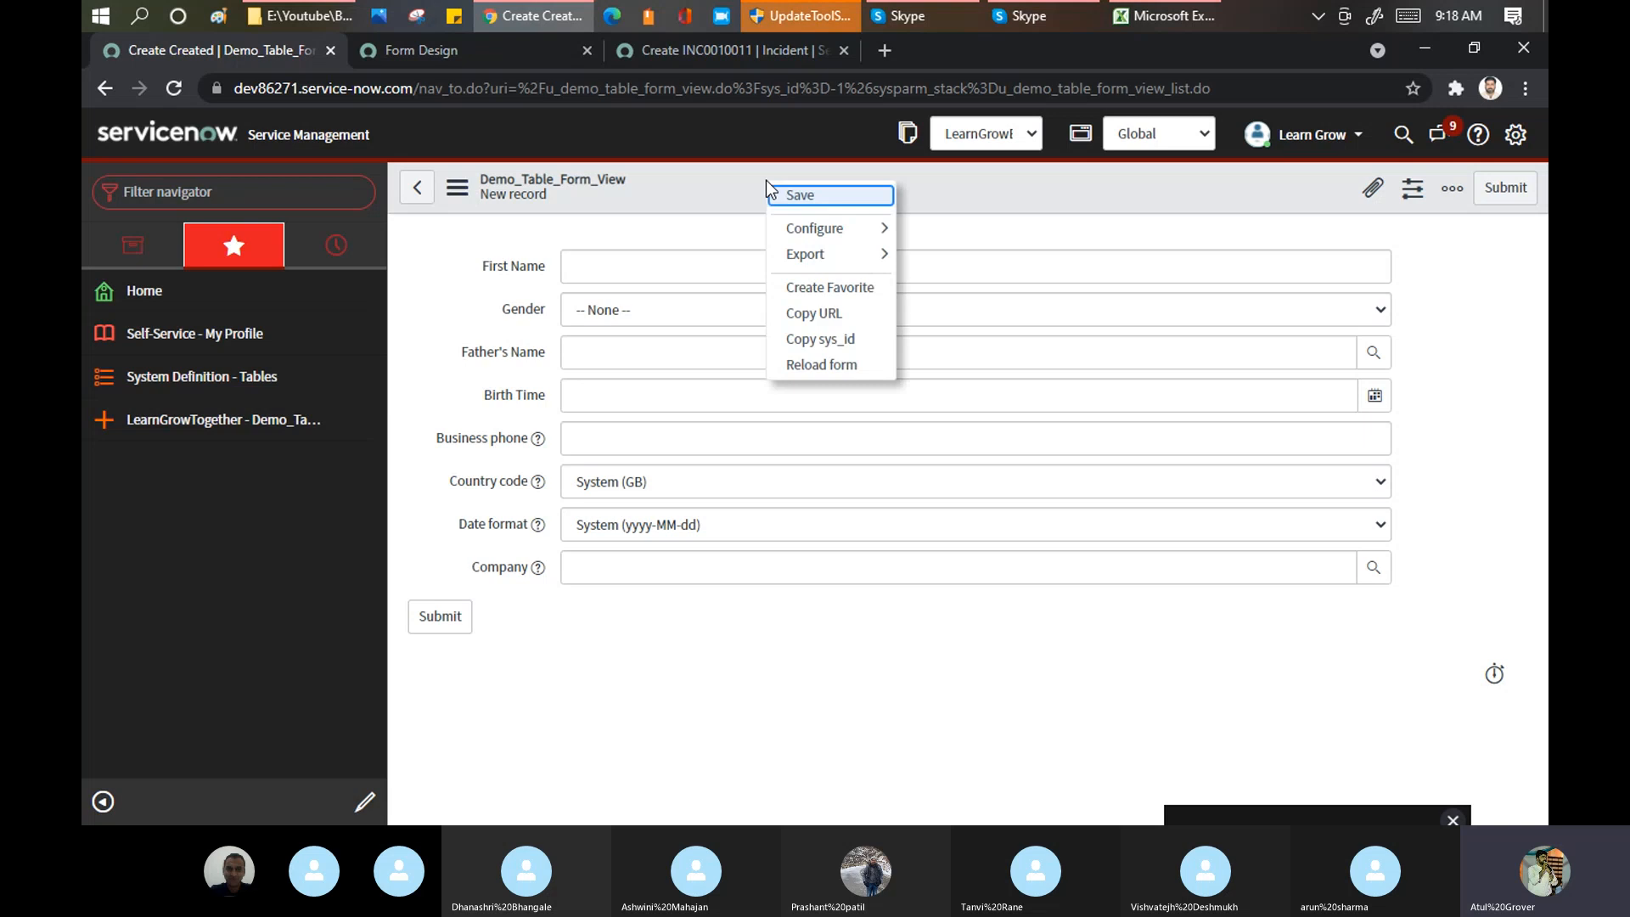
click(827, 369)
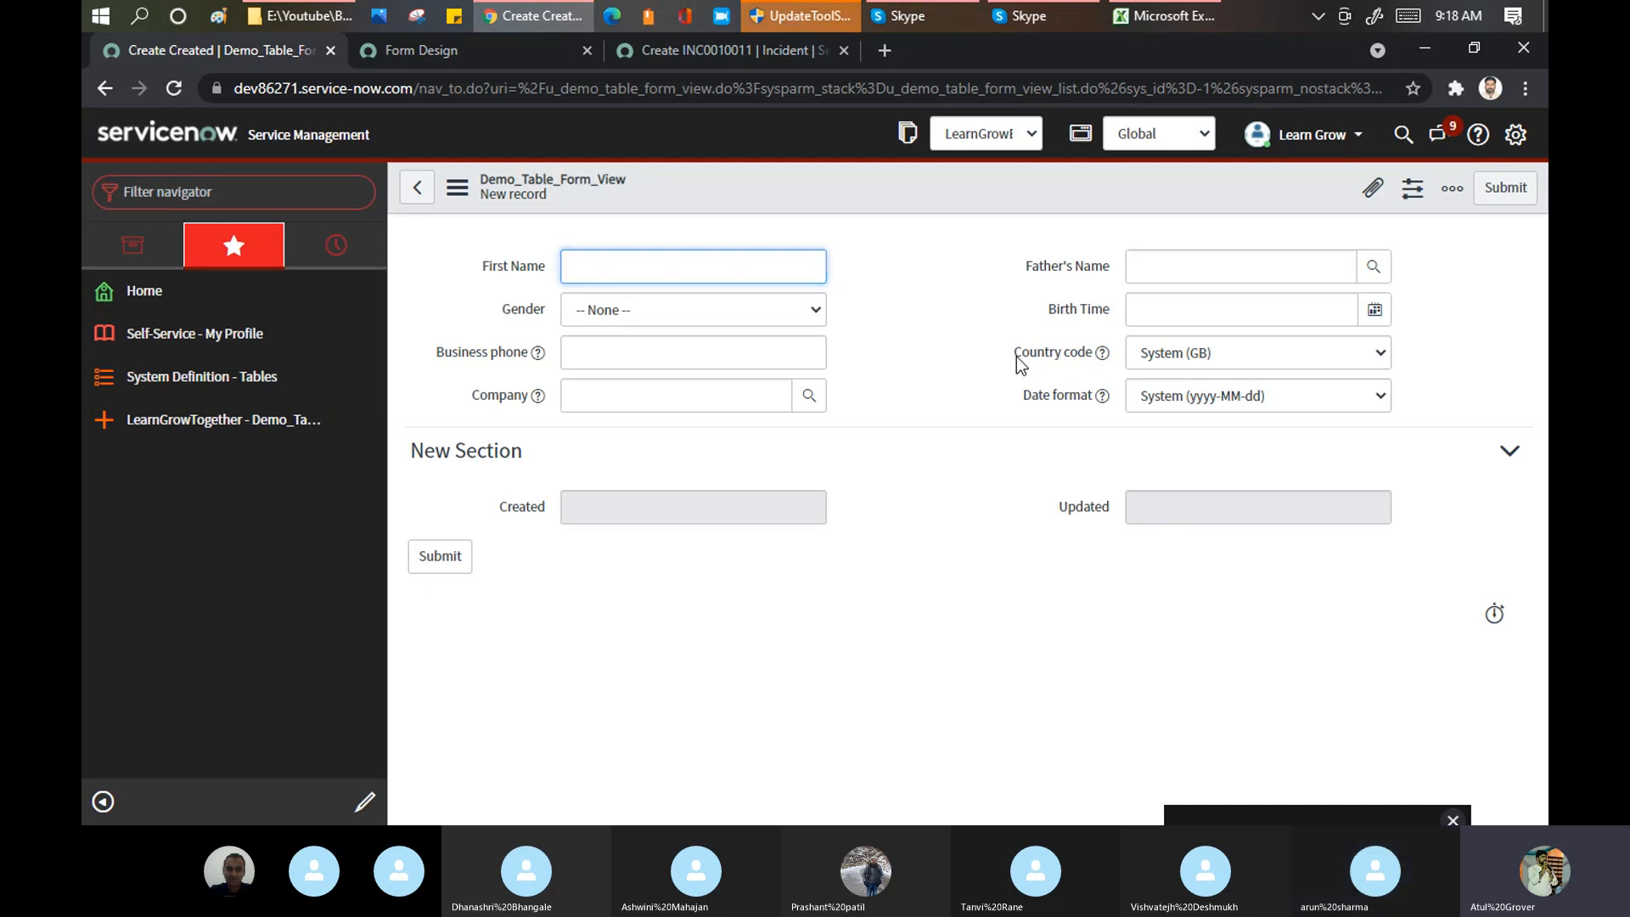
Step: Examine the Country code field on the form and the choices it offers
drag(1017, 361, 1094, 365)
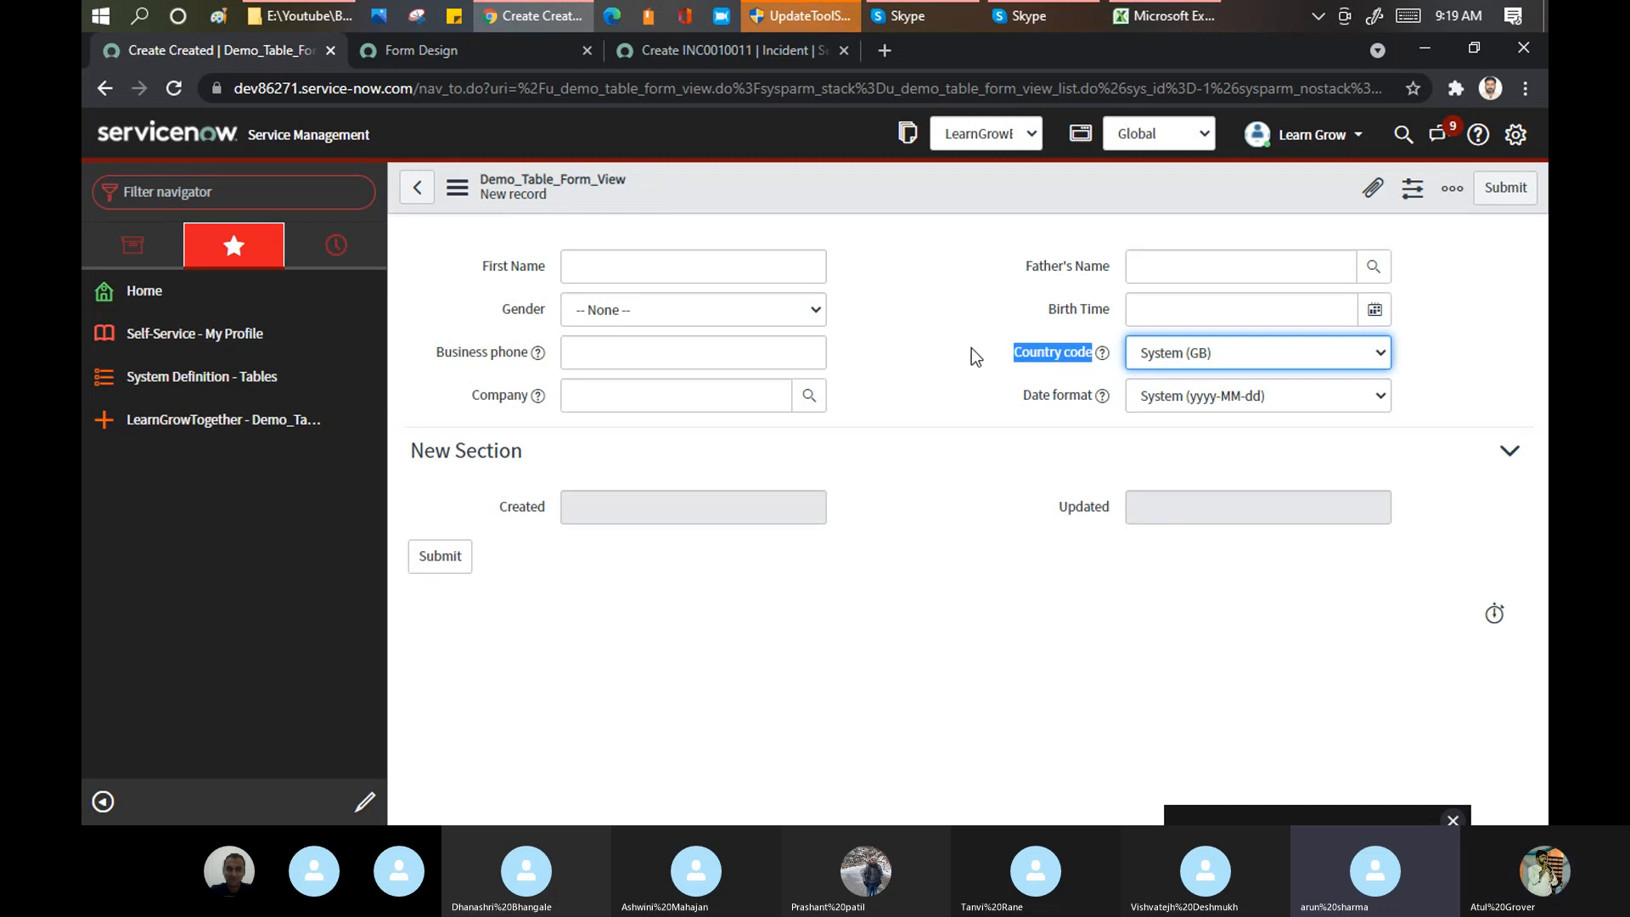
click(1009, 366)
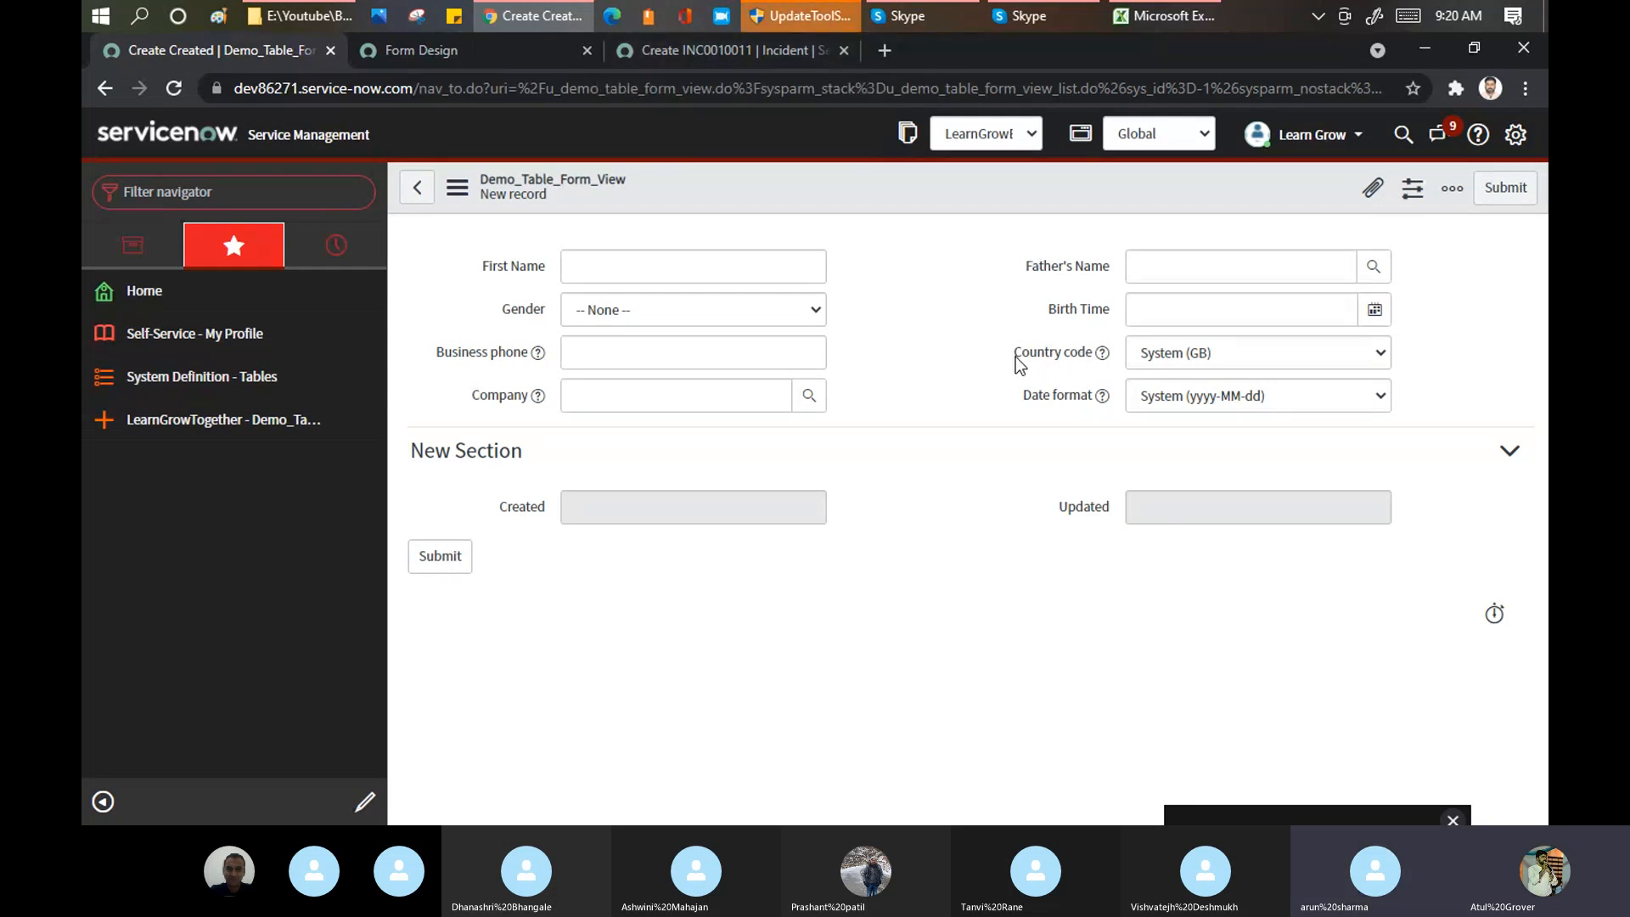
drag(1021, 357, 1096, 357)
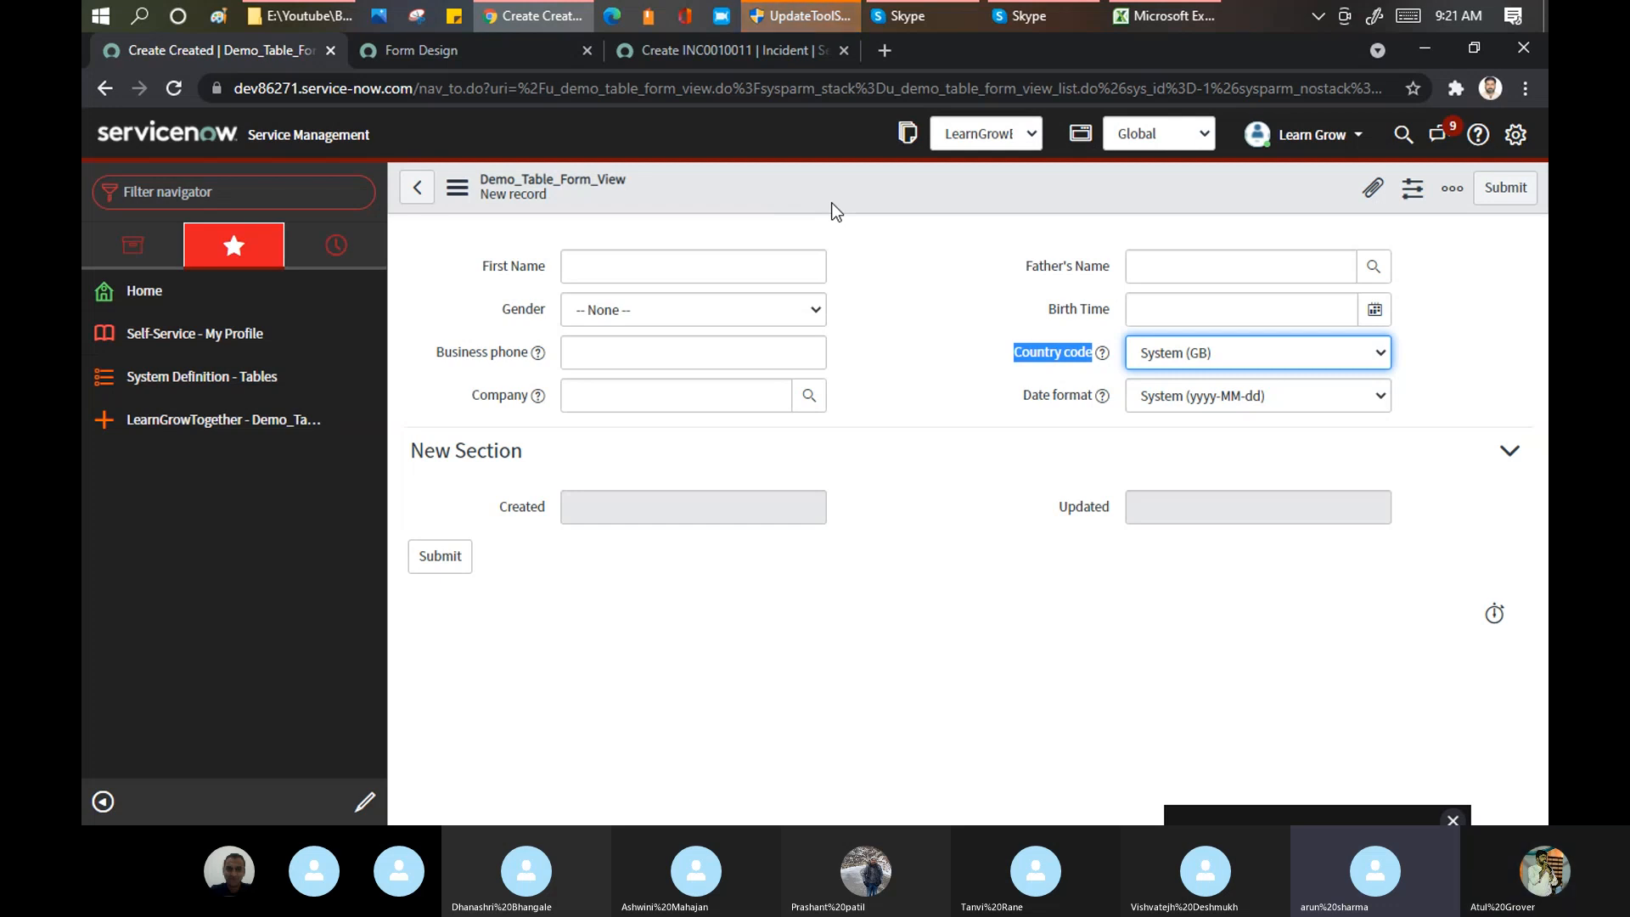
click(1244, 357)
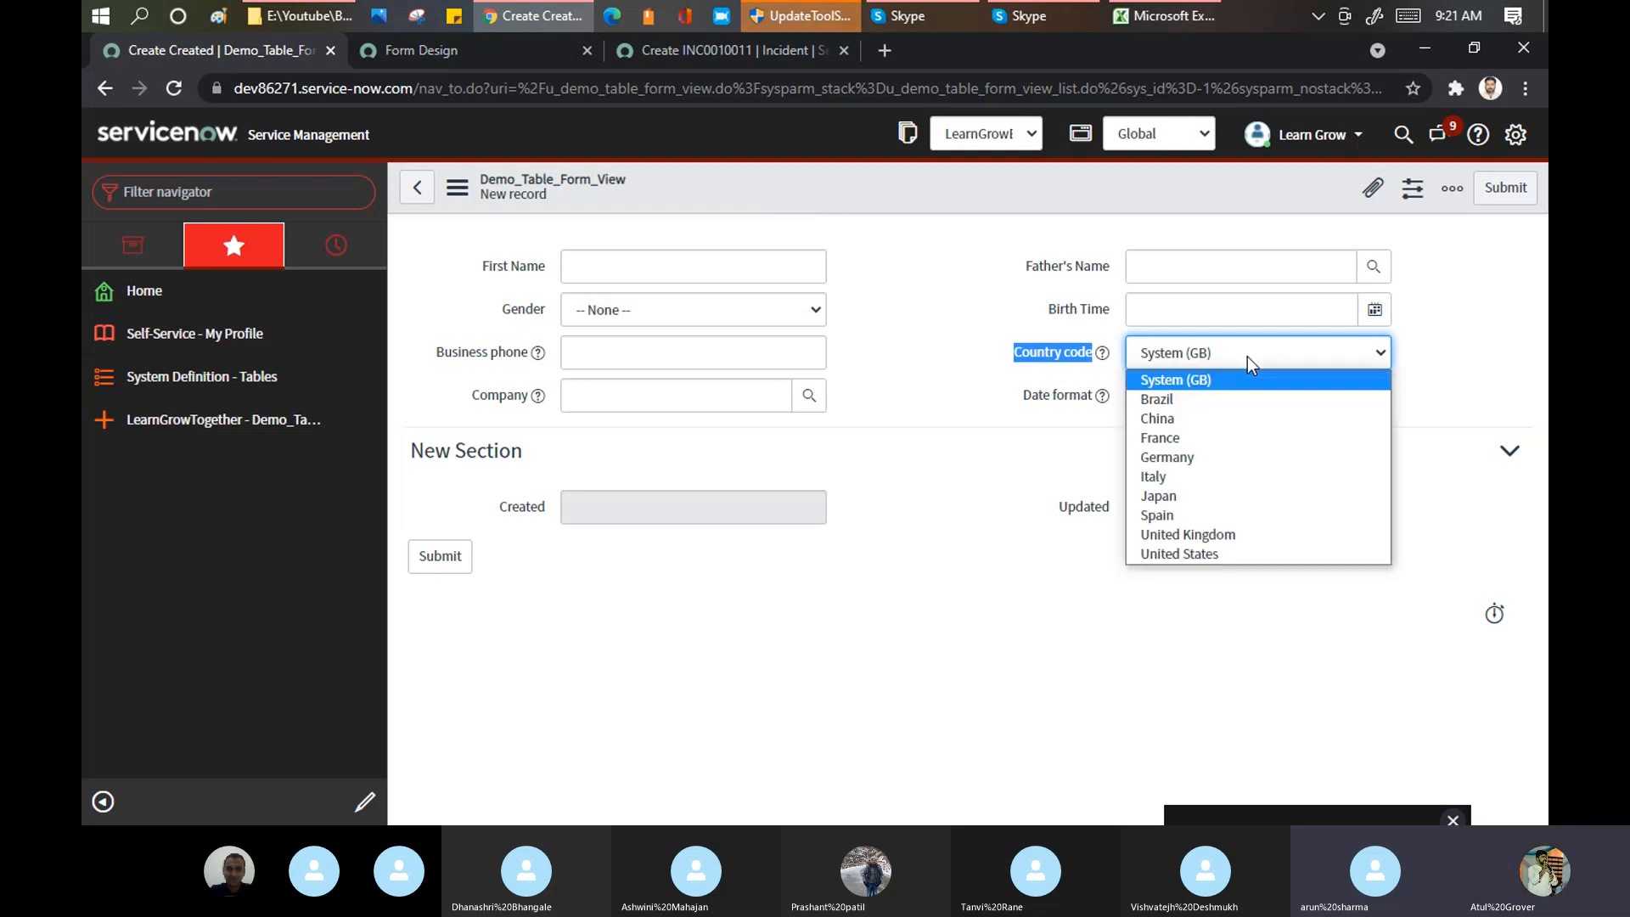
click(915, 343)
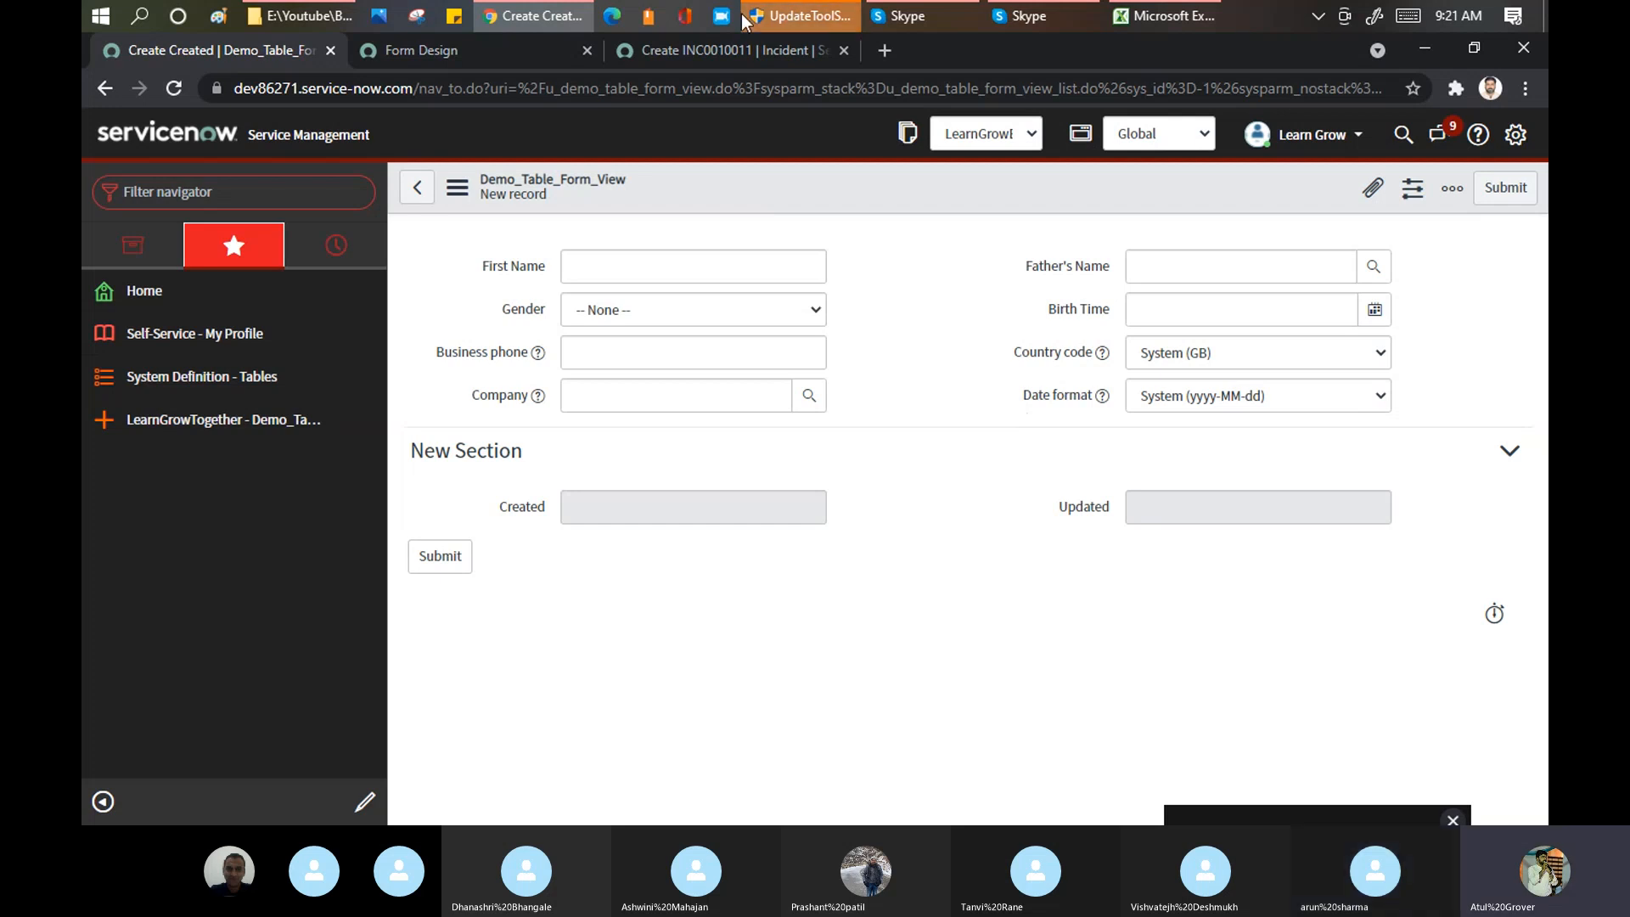
Step: Go to the new Incident record and view the dictionary information of the Assigned to field
click(711, 45)
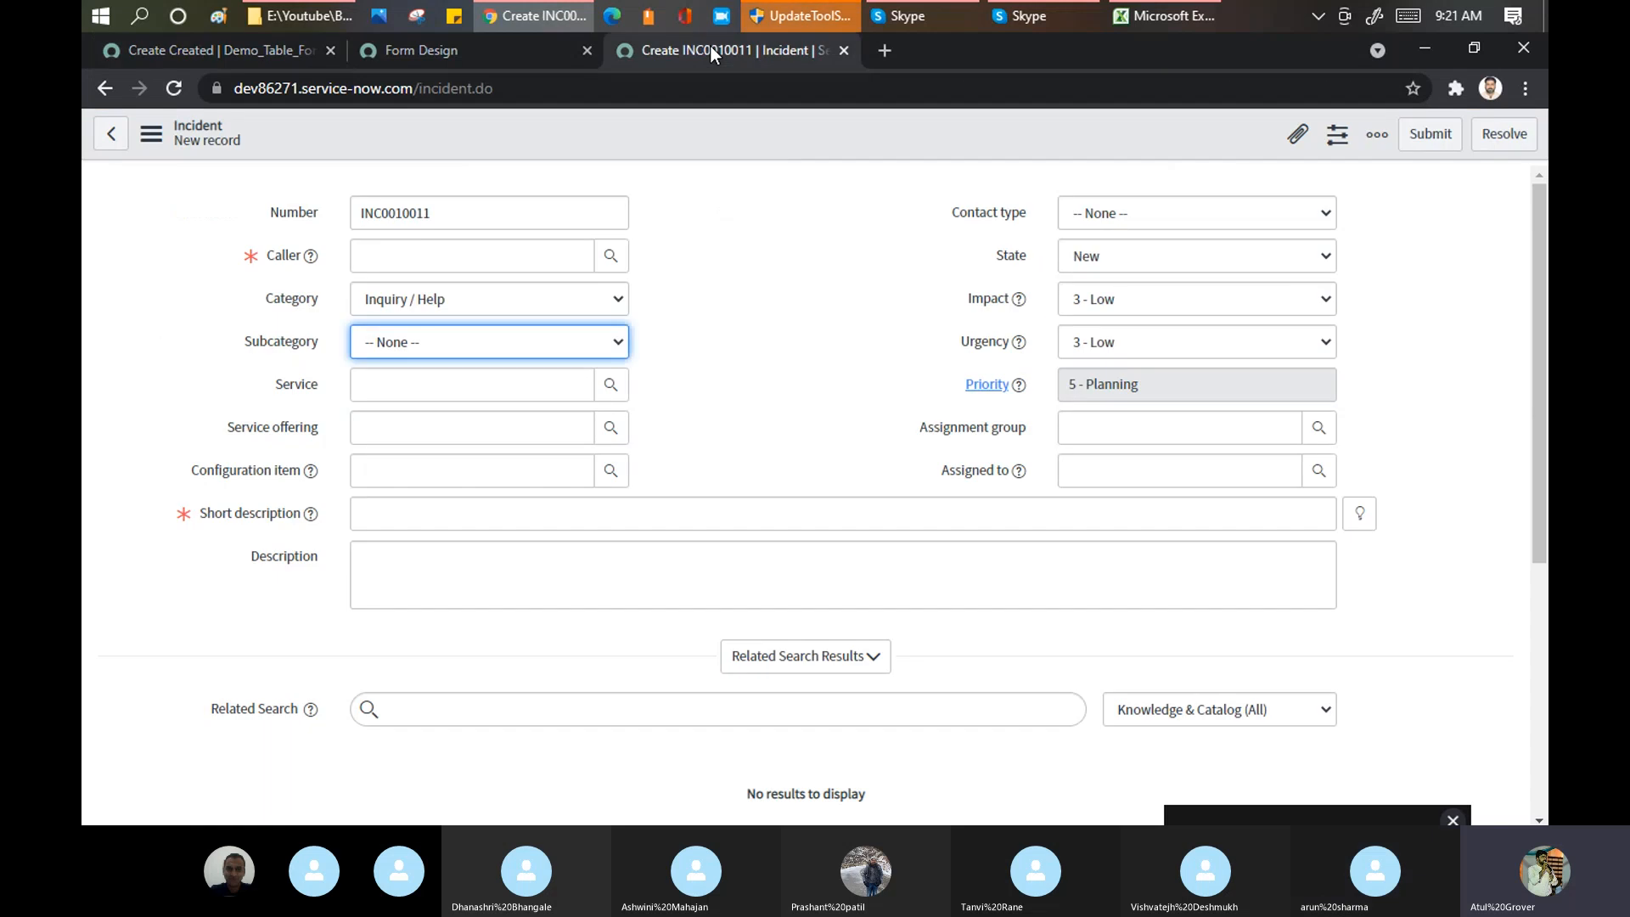
right_click(966, 471)
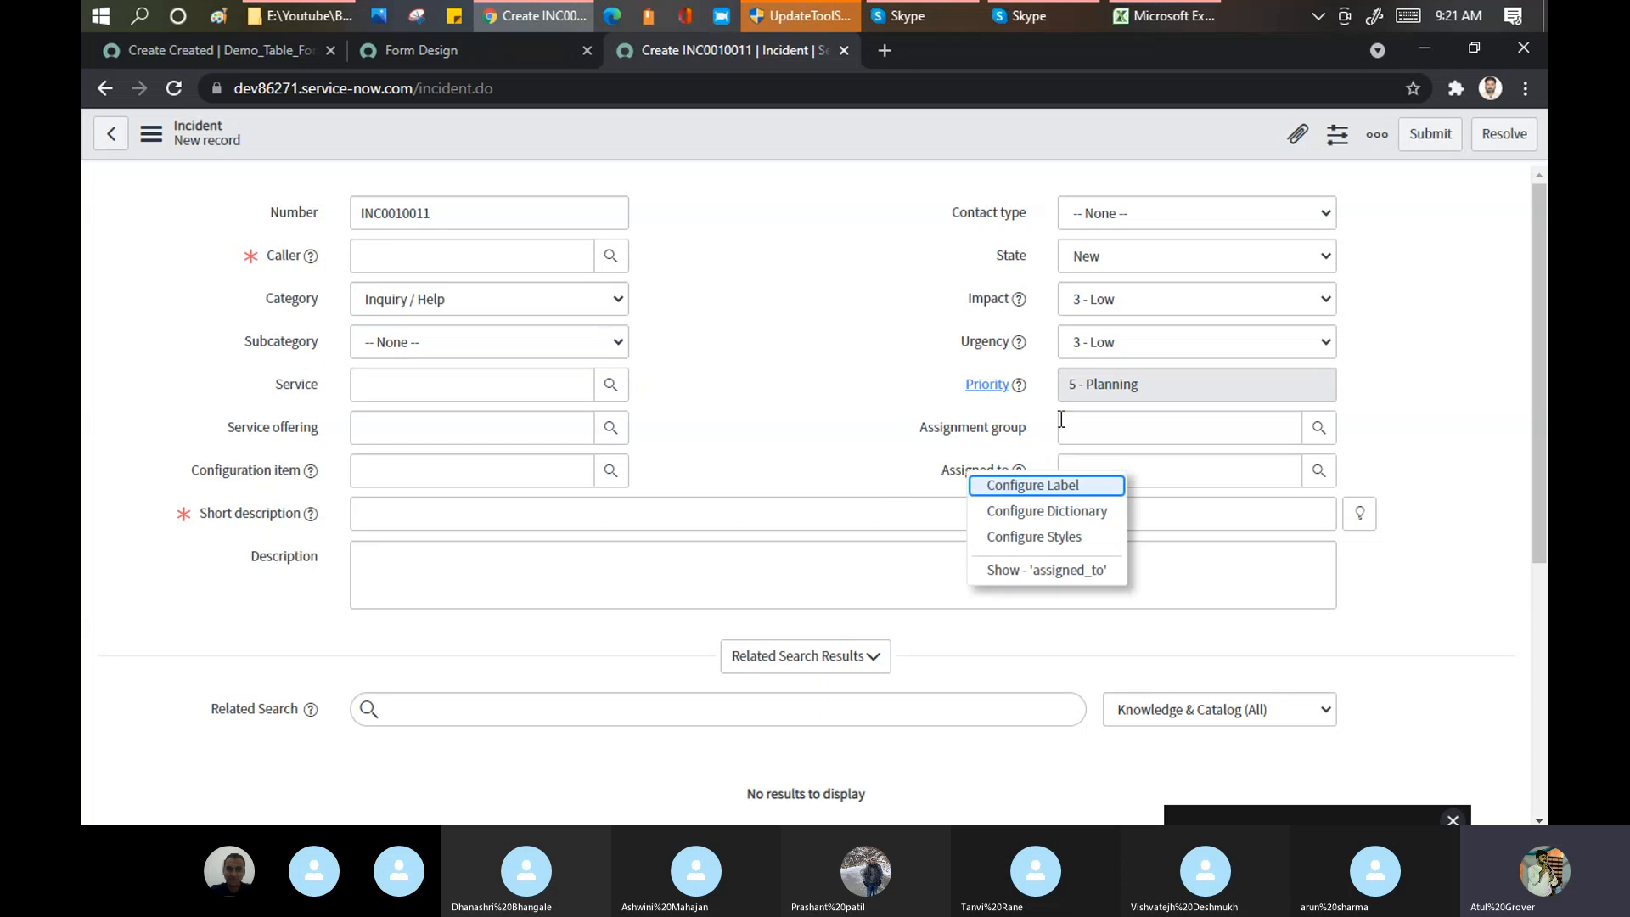
click(1075, 586)
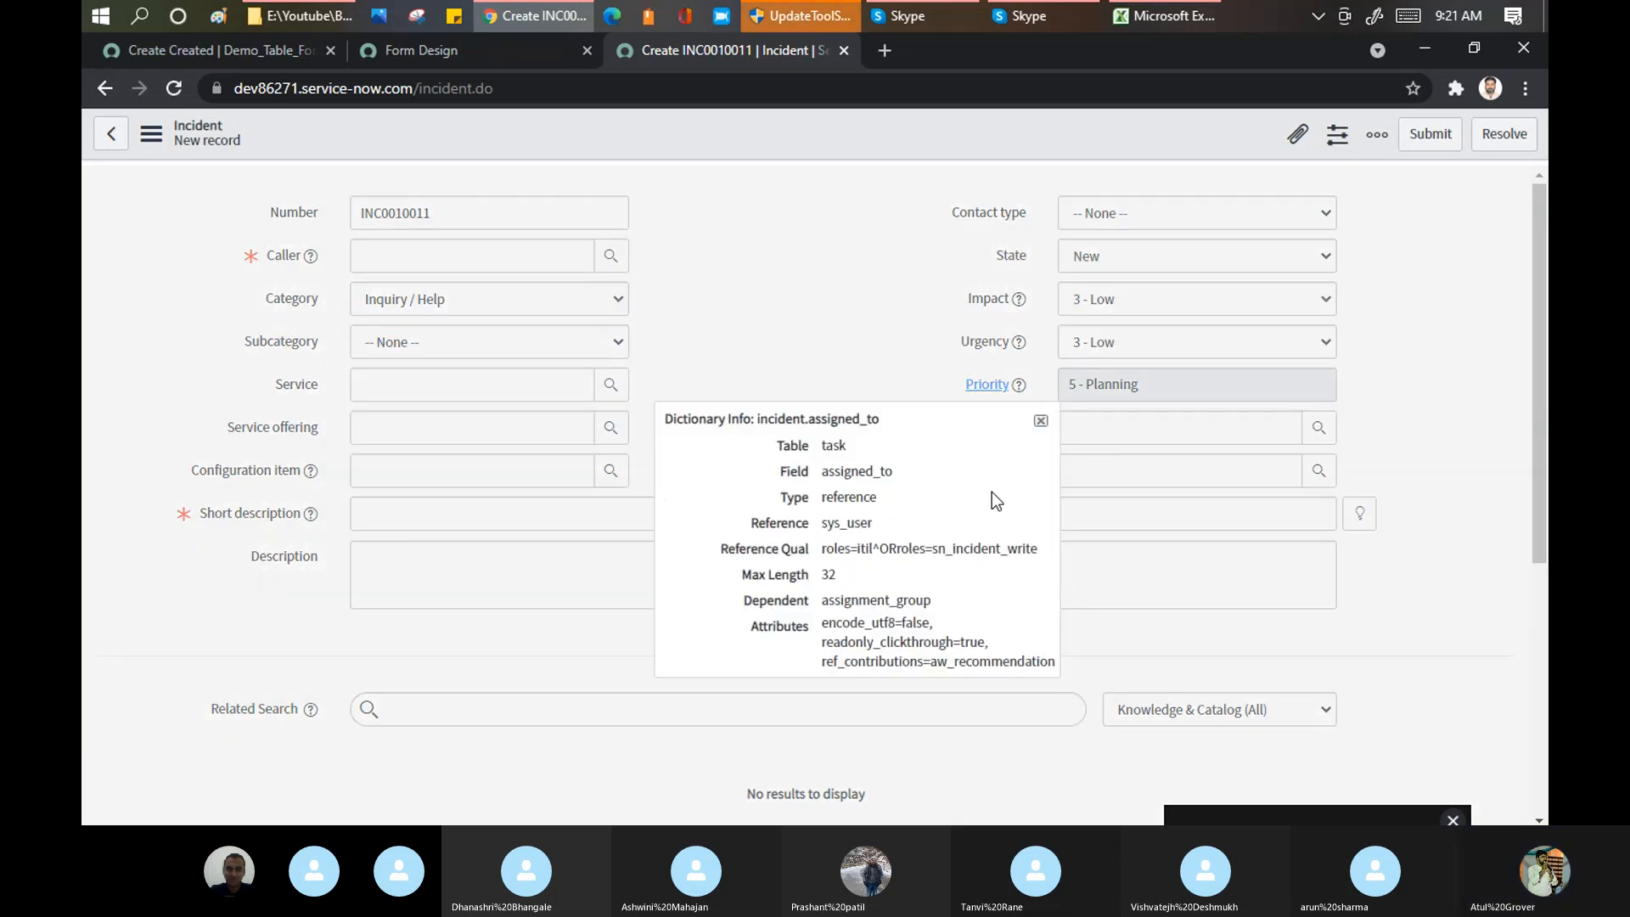
click(1041, 421)
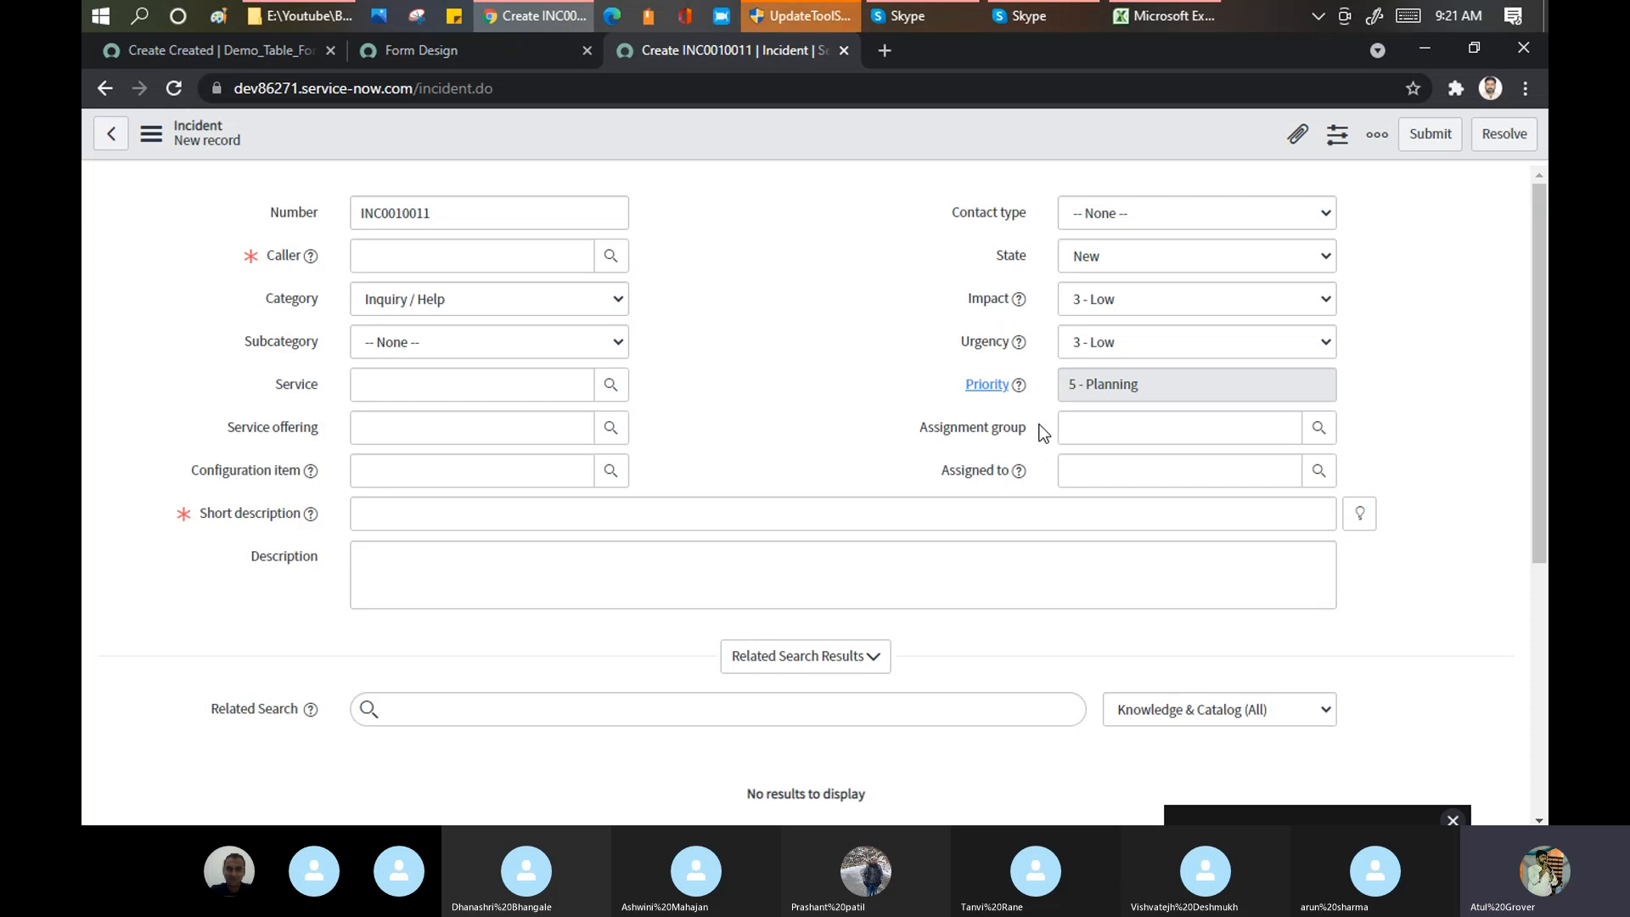
Step: Compare Assignment group with Assigned to and check which table the Assigned to field references in its dictionary information
drag(922, 430, 1048, 435)
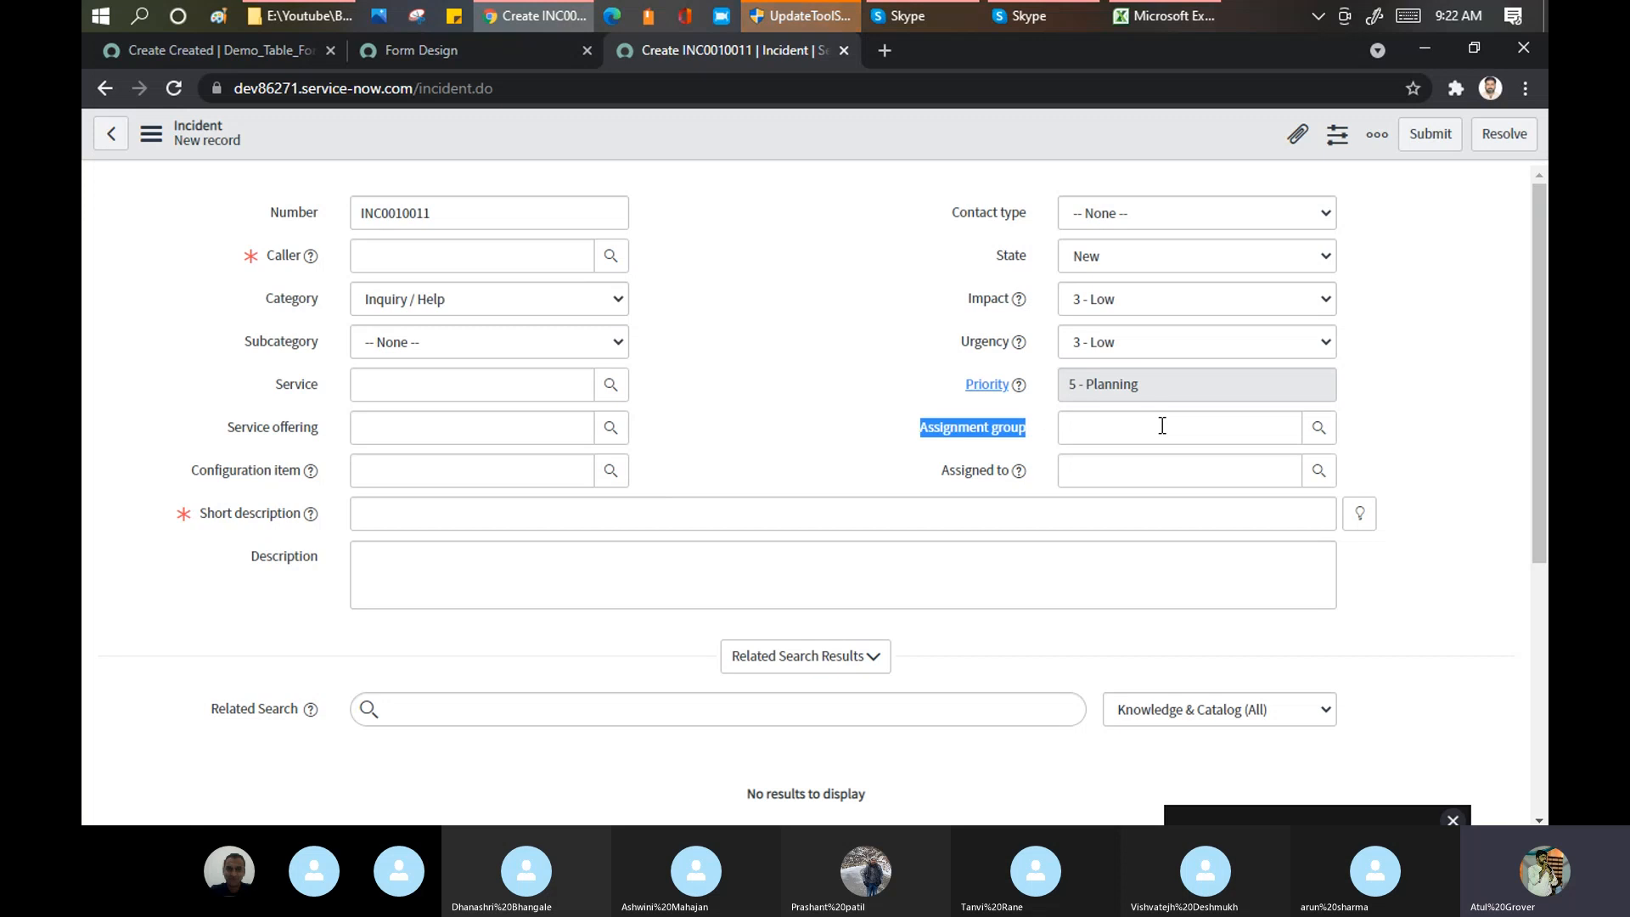
click(967, 472)
click(1073, 464)
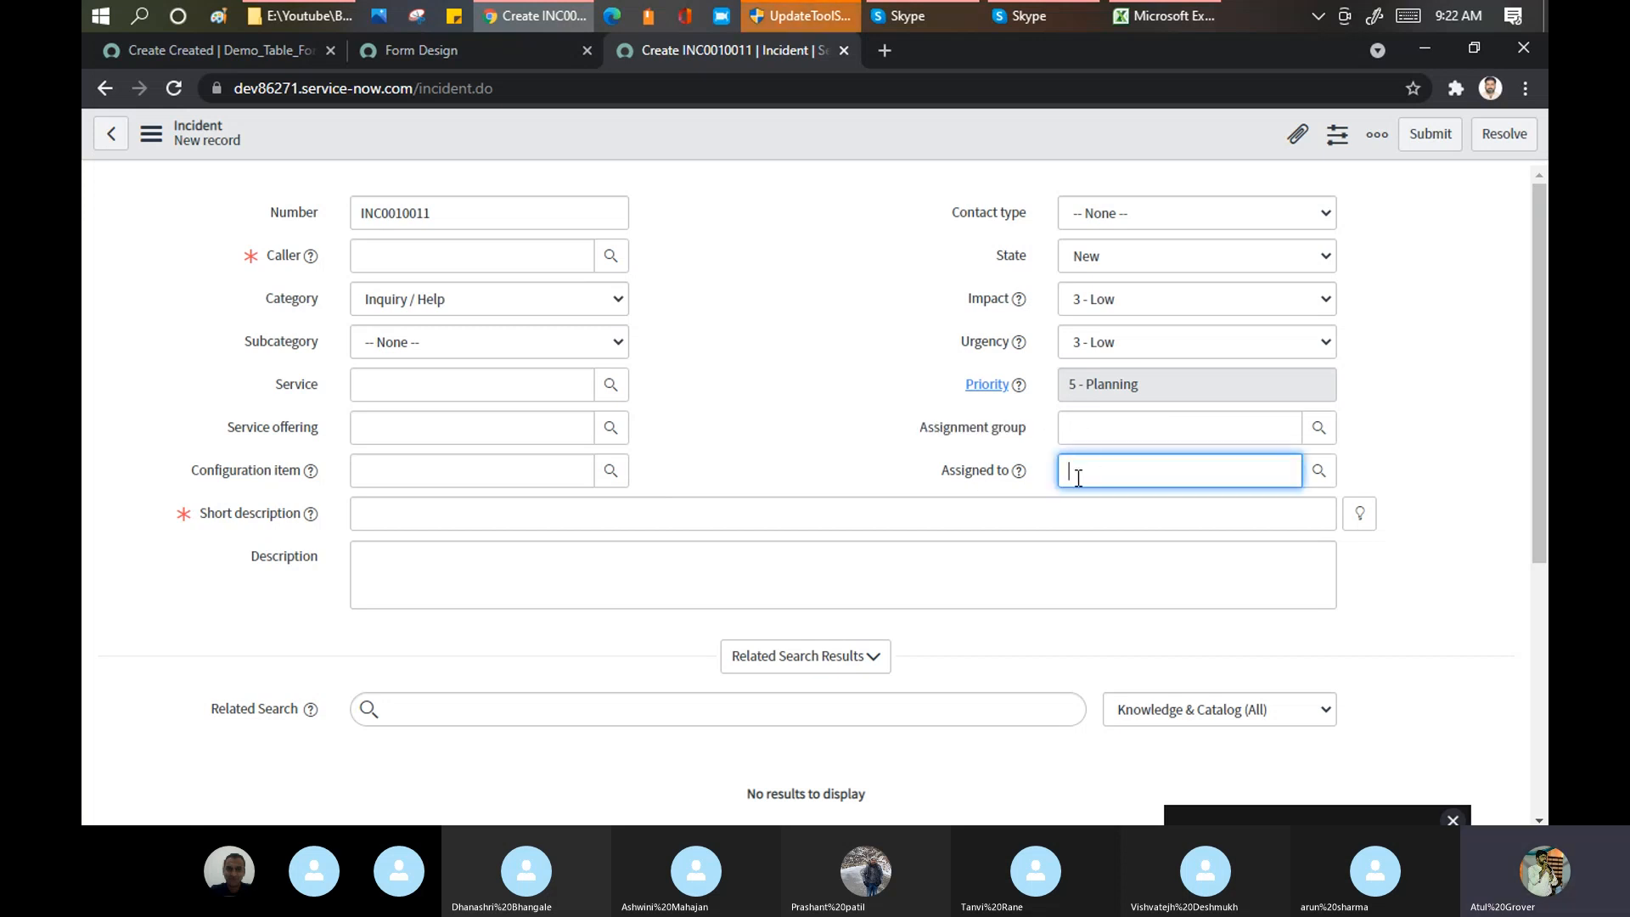
right_click(992, 466)
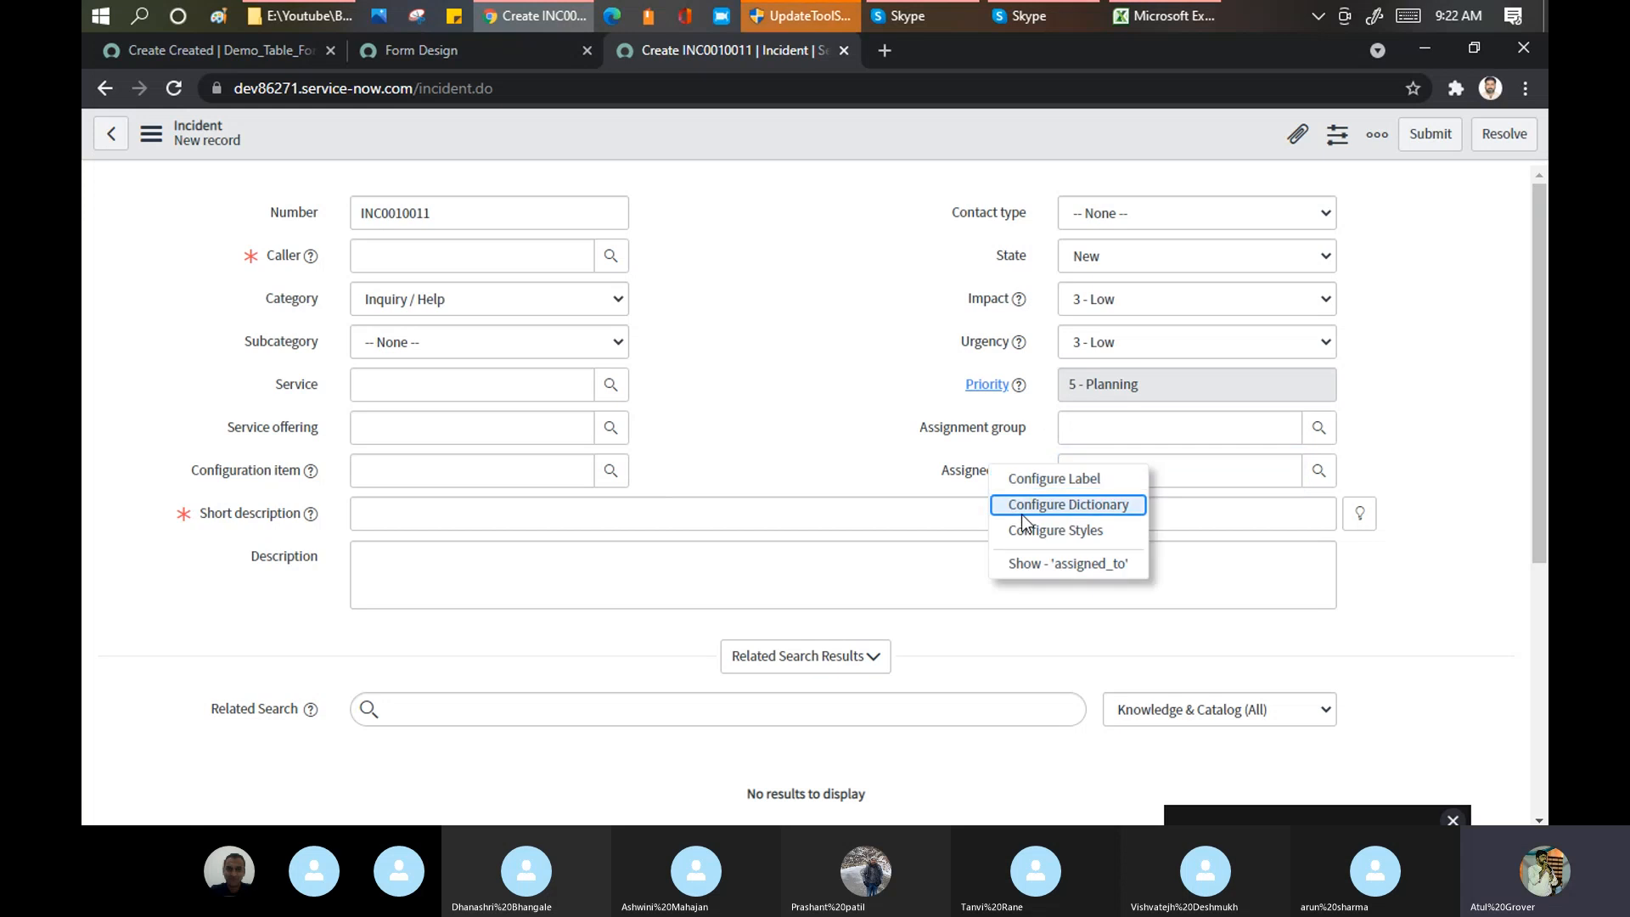
click(1036, 565)
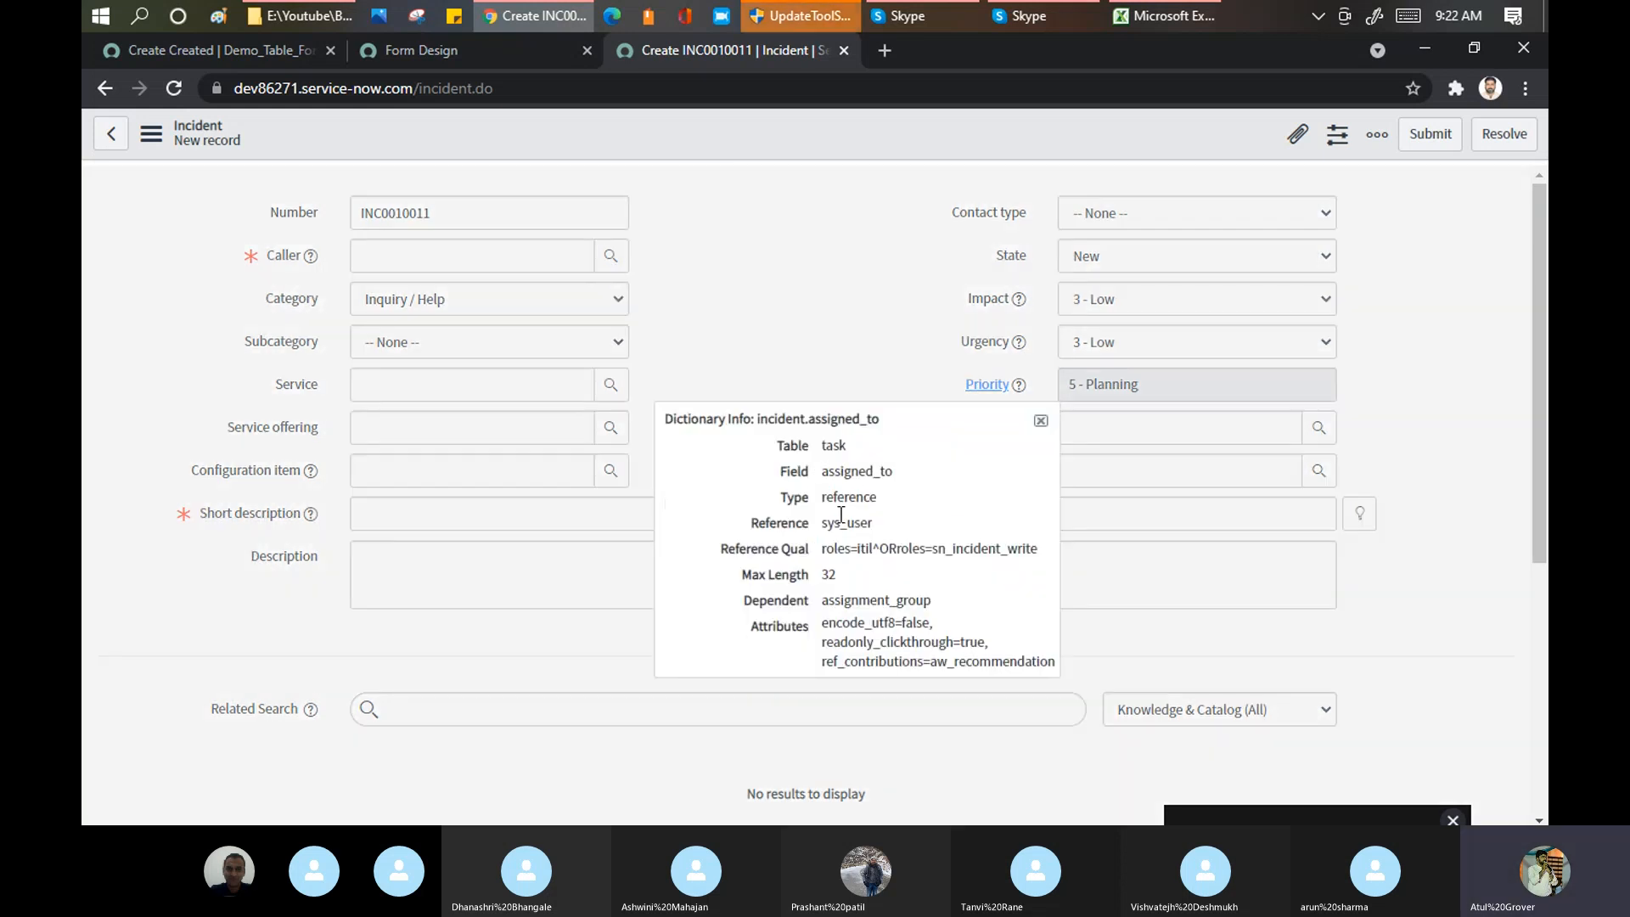
drag(822, 523, 859, 522)
click(1040, 421)
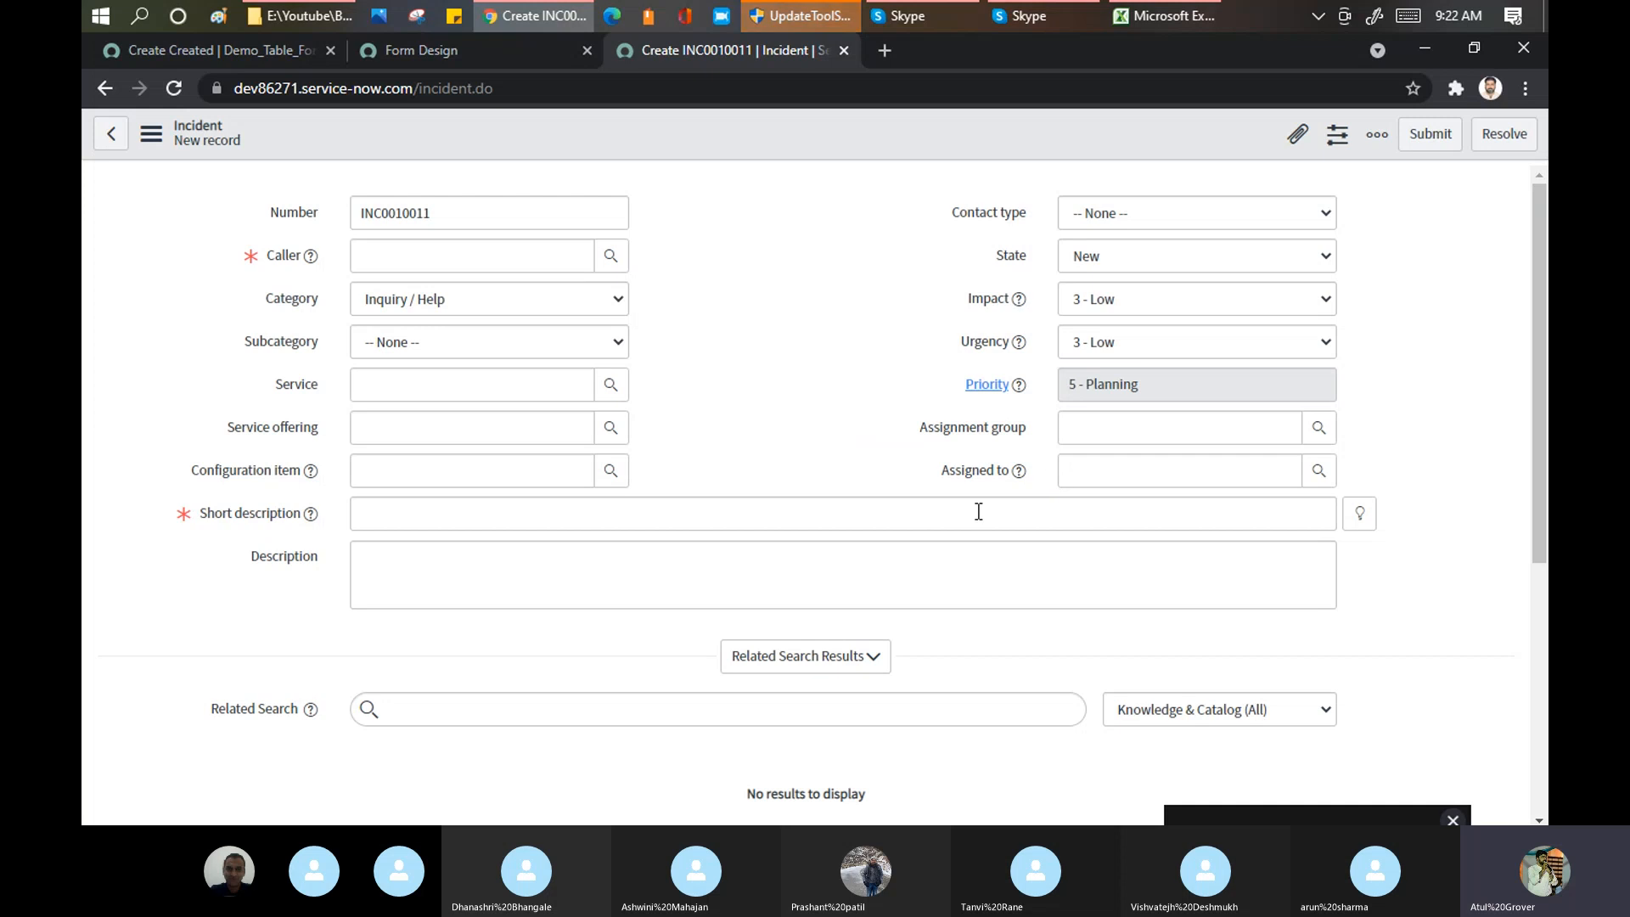
Step: Set the incident's Assignment group to Batch4_Admin
click(1110, 429)
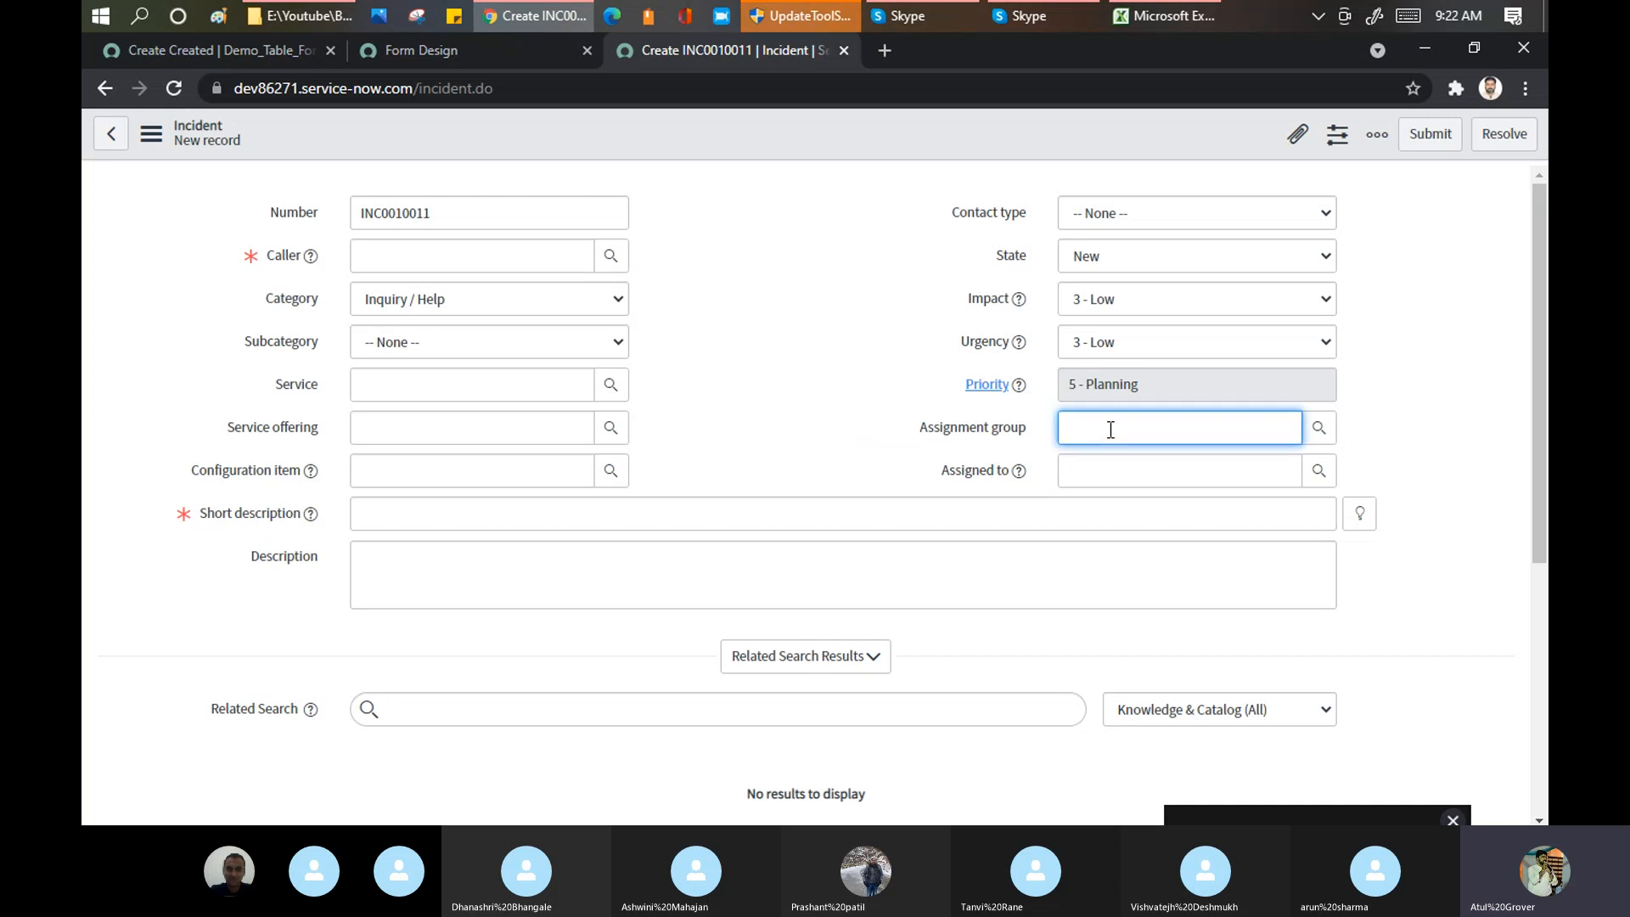
text(*)
key(BackSpace)
text(batch)
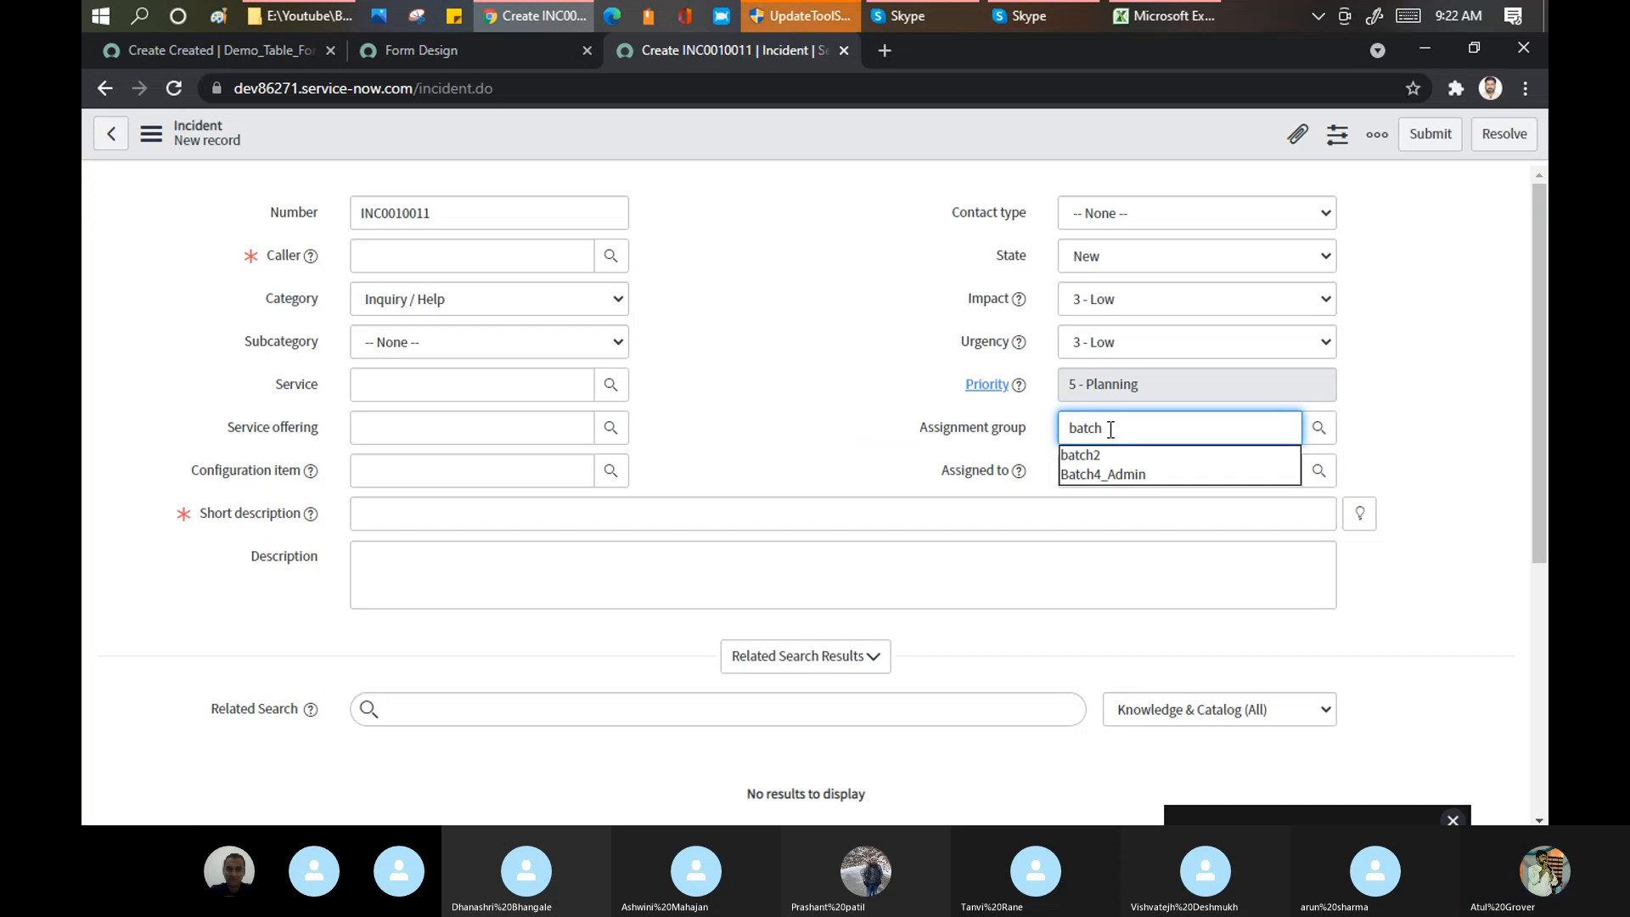
click(1105, 473)
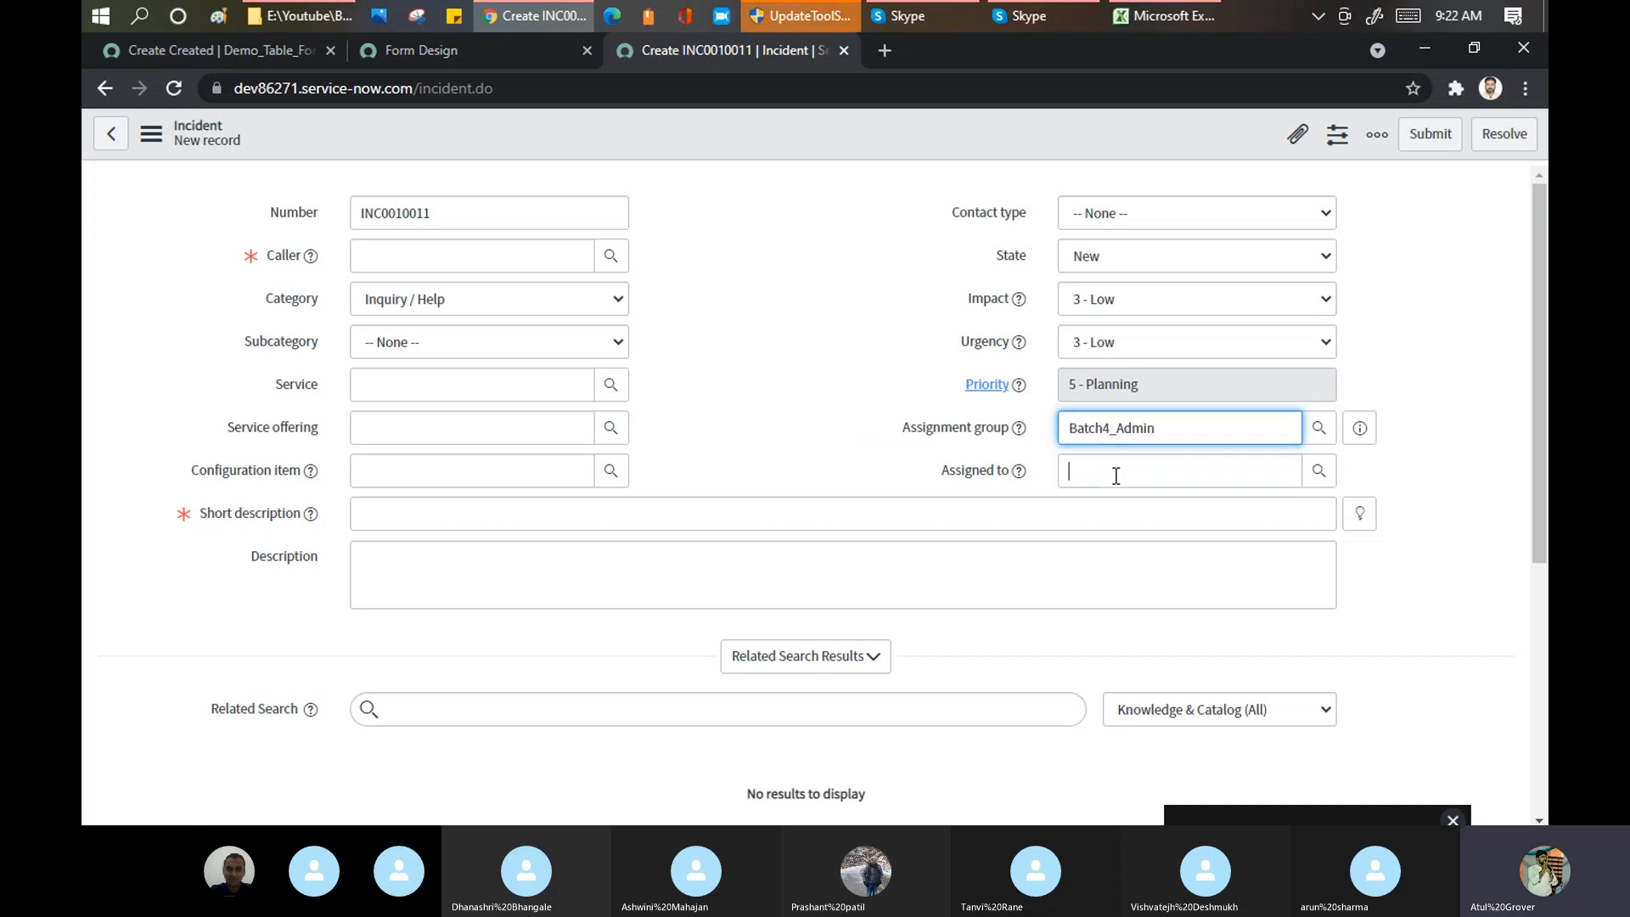
Step: Look up all available people with ** in the Assigned to field and assign the incident to the listed group member
click(1114, 474)
text(**)
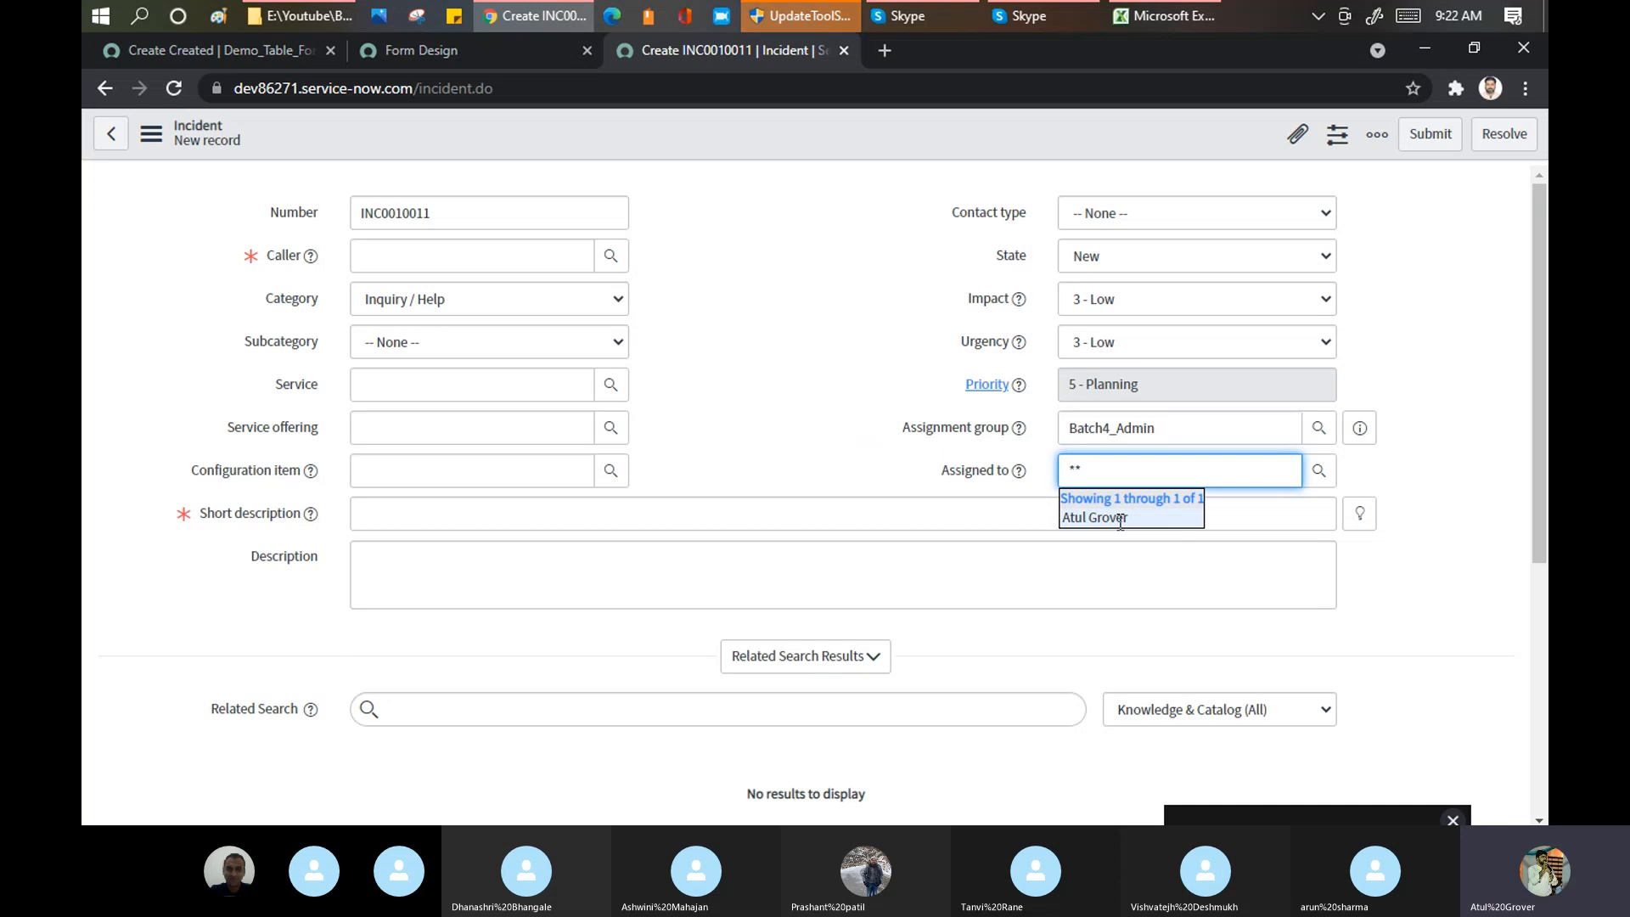
click(965, 472)
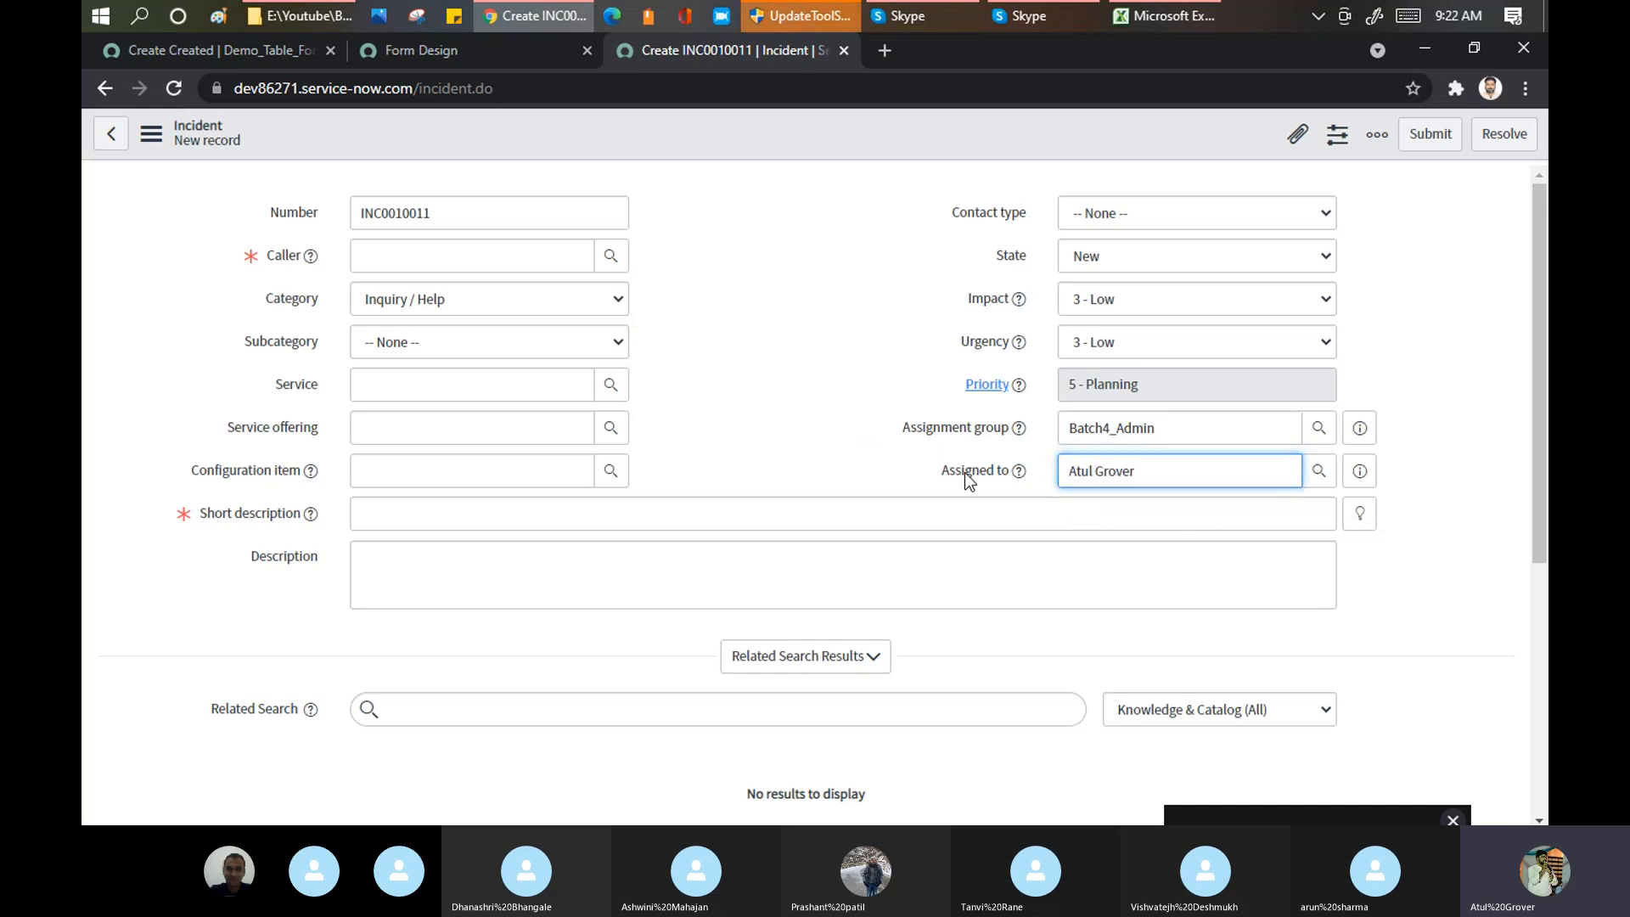
Step: Check which table the incident's Assigned to field references in its dictionary information, and clear the assigned person
right_click(964, 472)
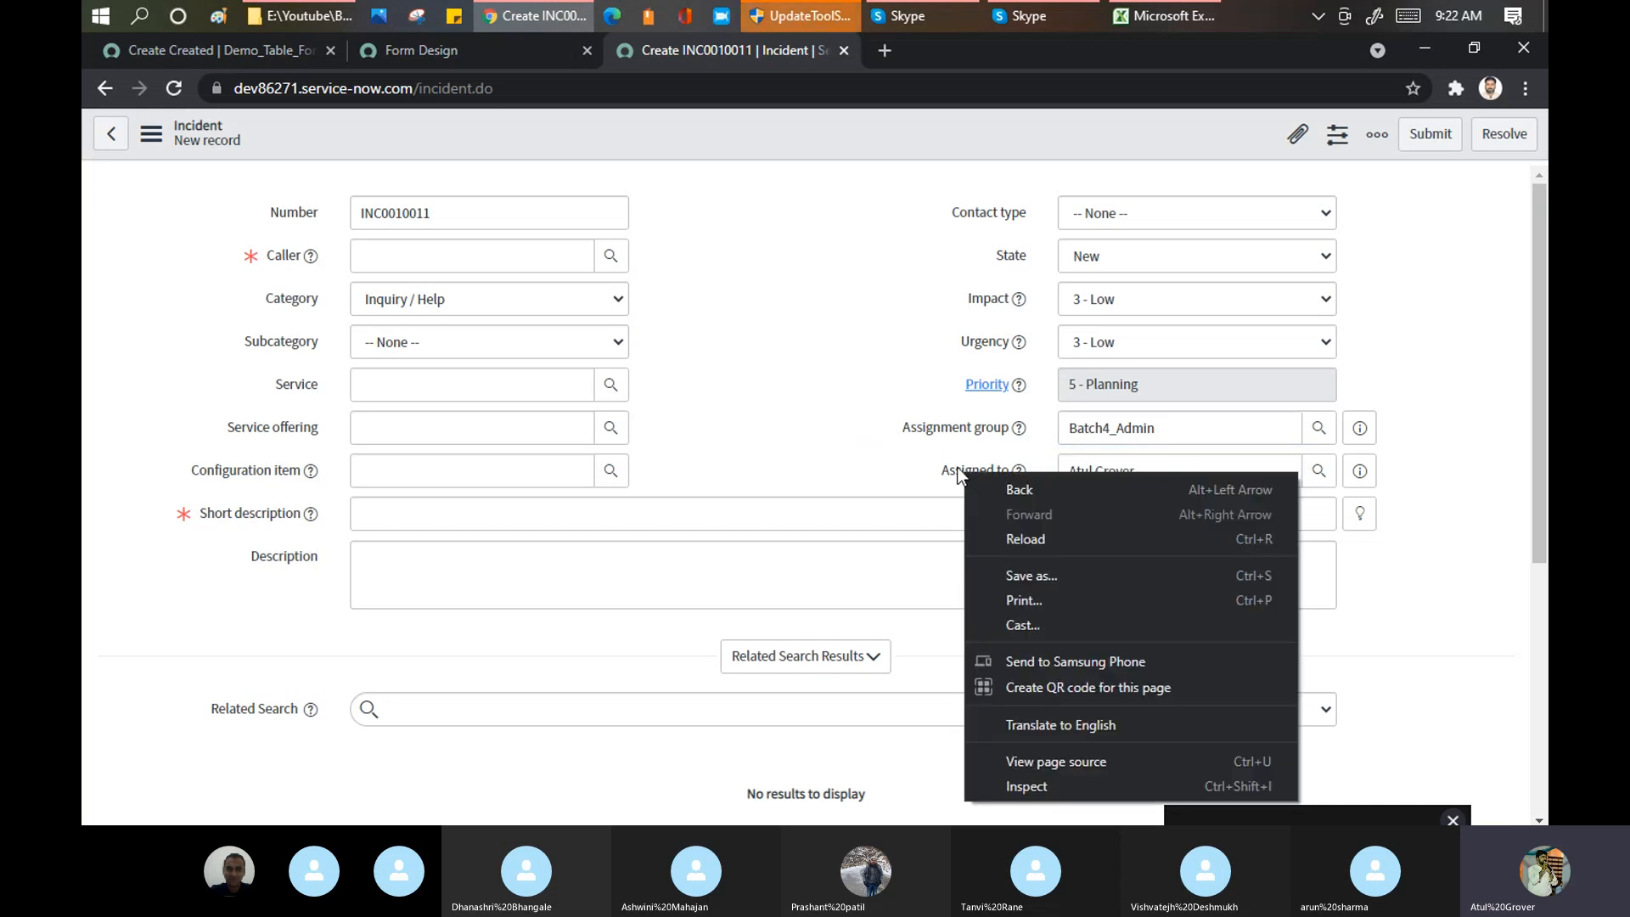
key(Escape)
right_click(960, 473)
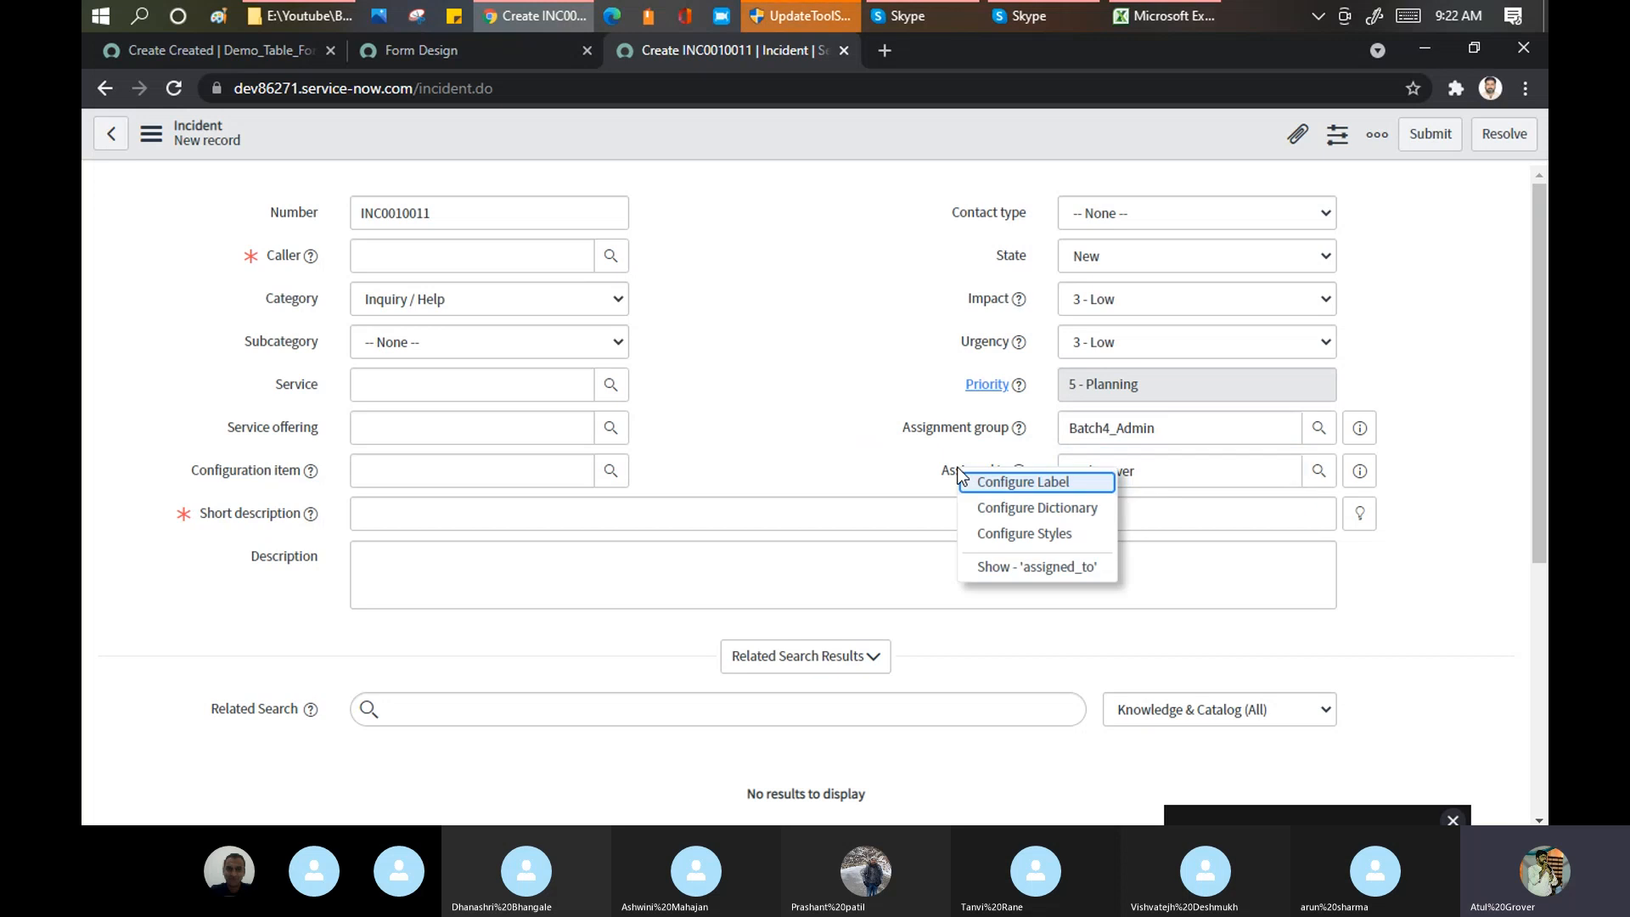
right_click(960, 473)
key(Escape)
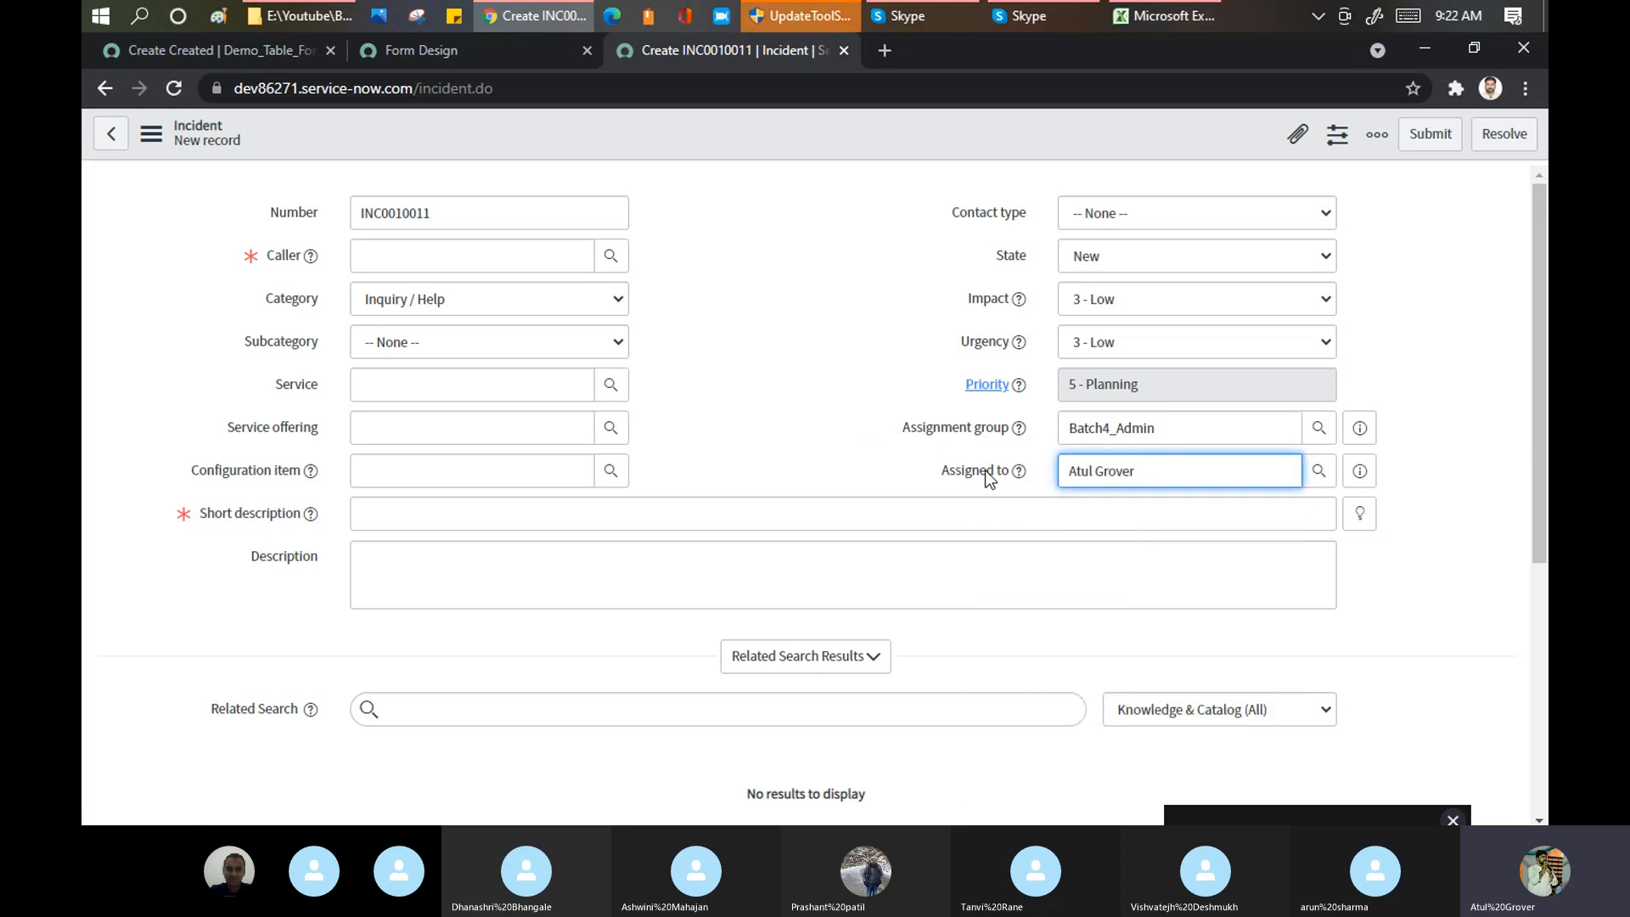
right_click(986, 473)
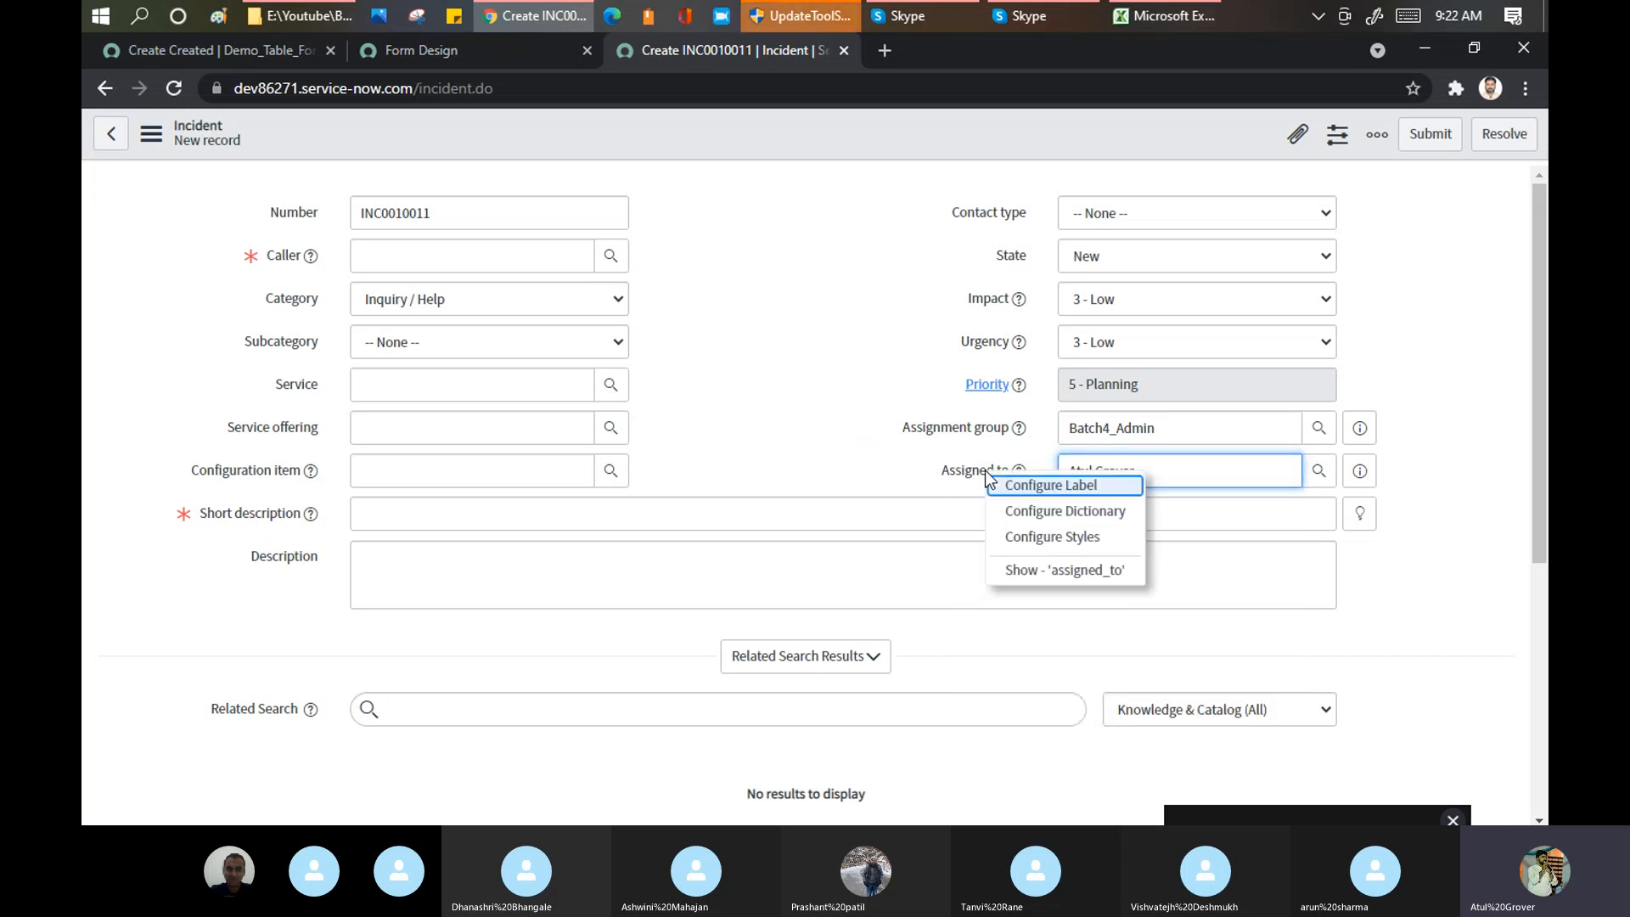
click(1024, 578)
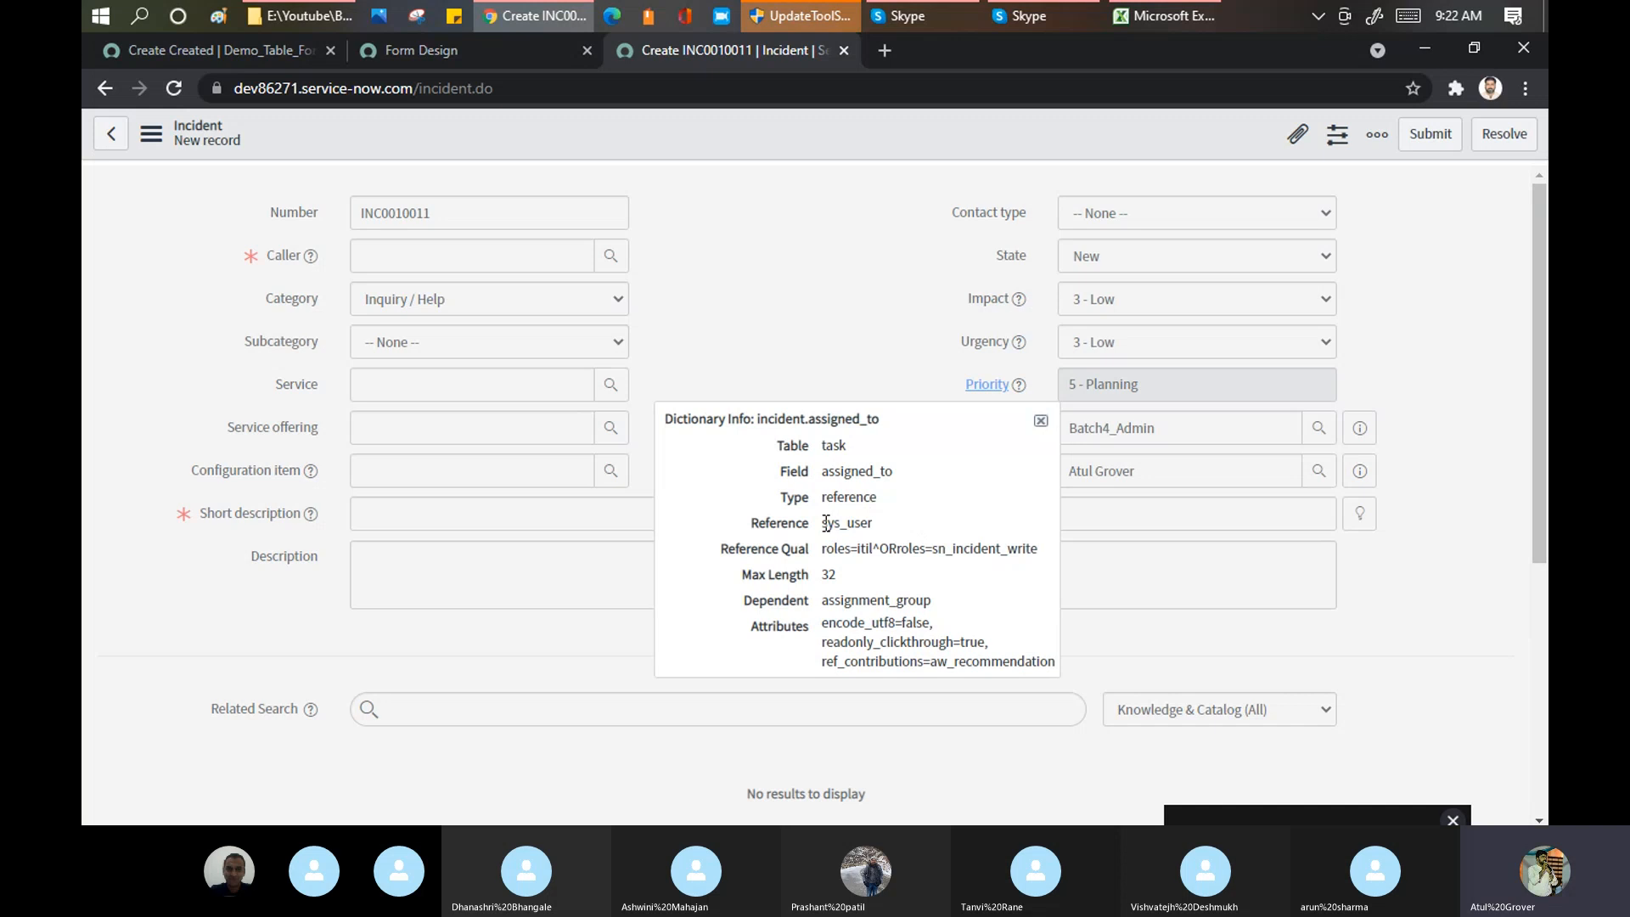
double_click(826, 522)
click(1158, 491)
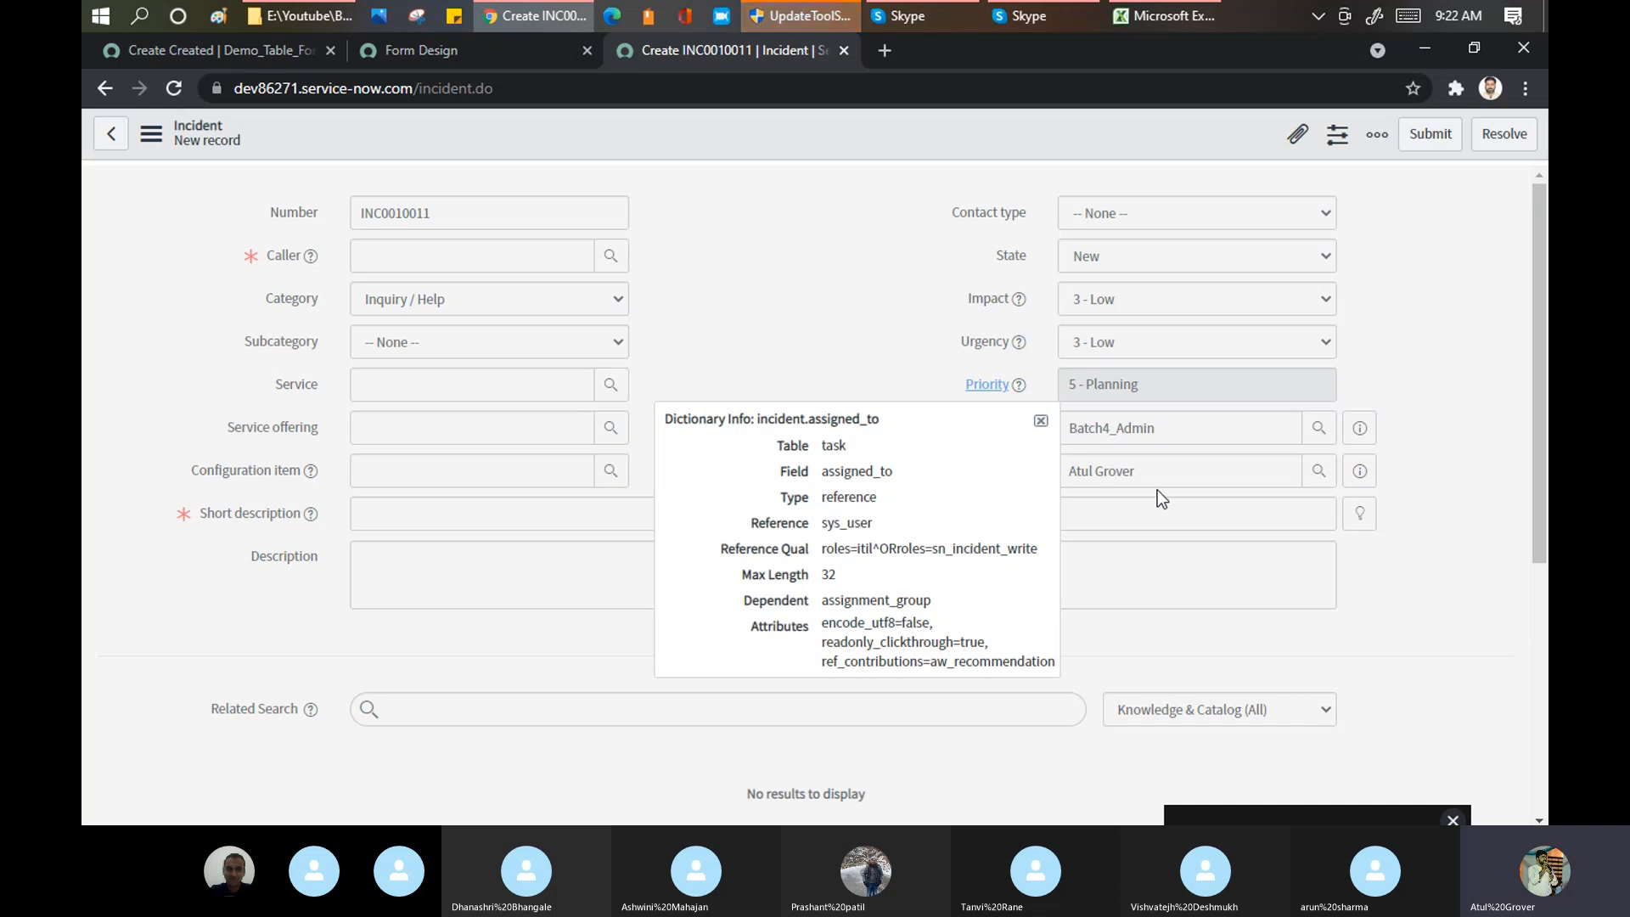
click(1041, 420)
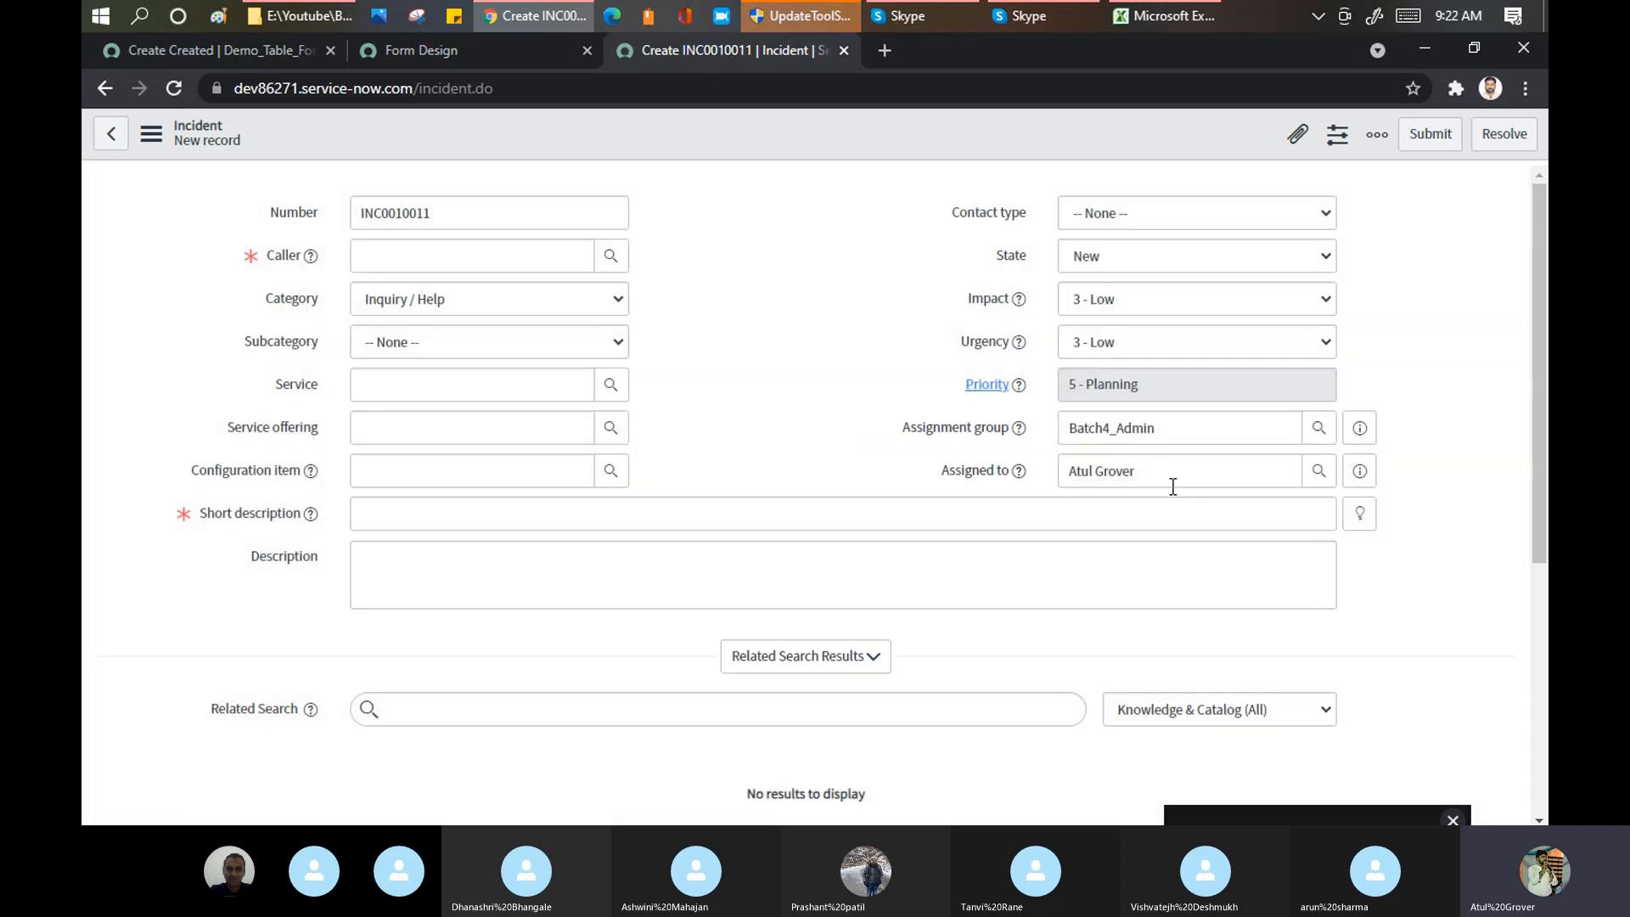
drag(1191, 481, 966, 463)
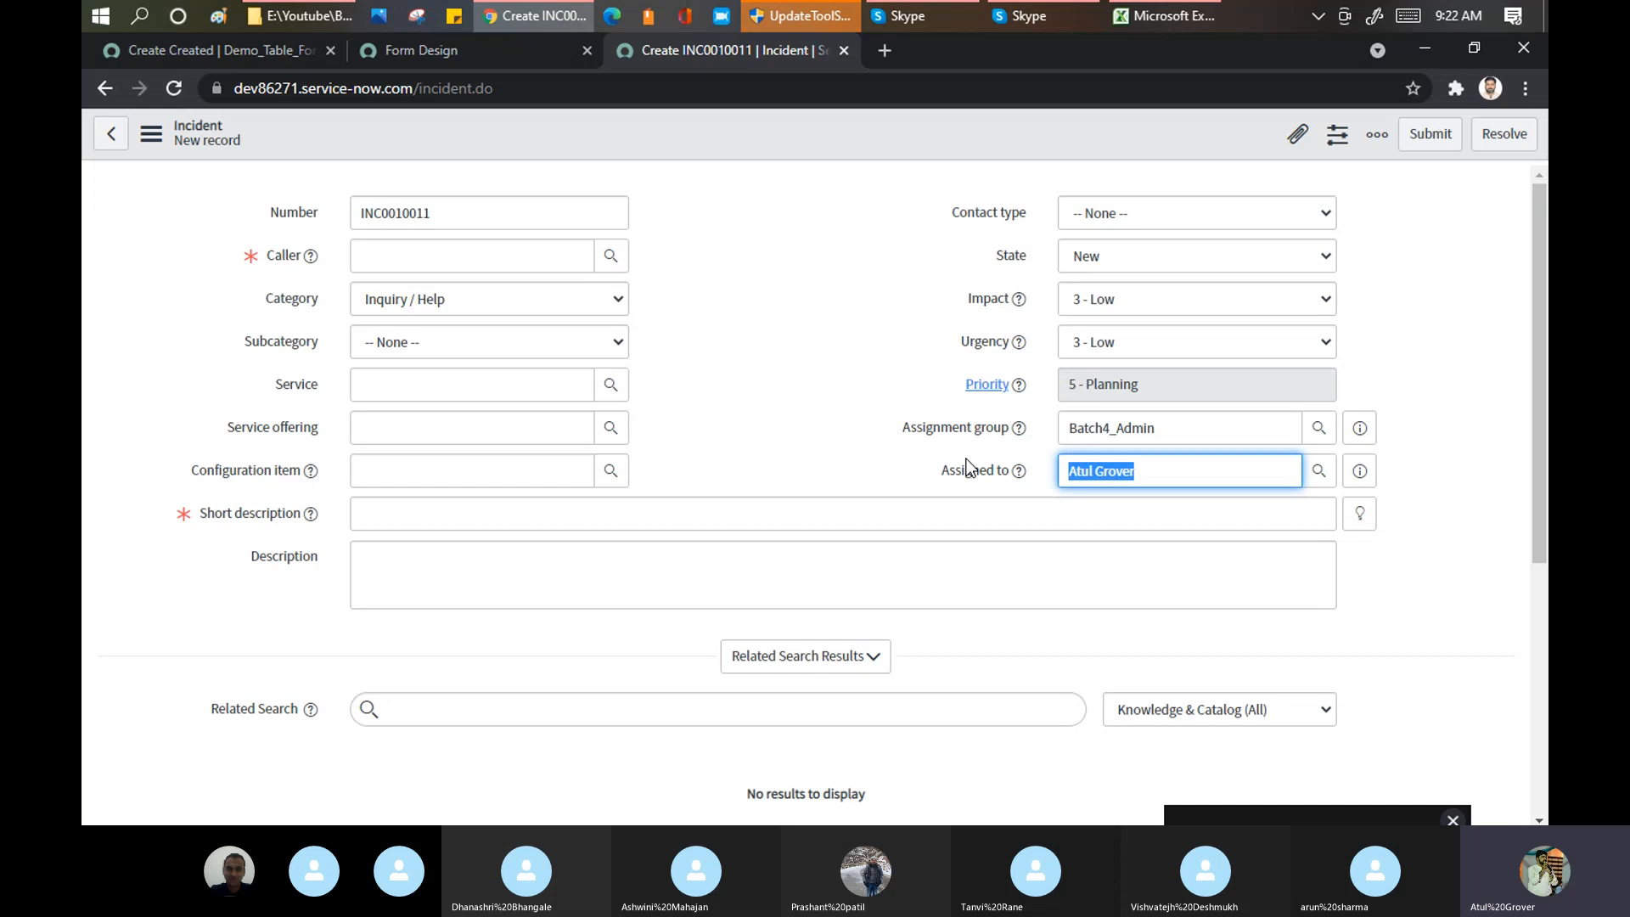
key(BackSpace)
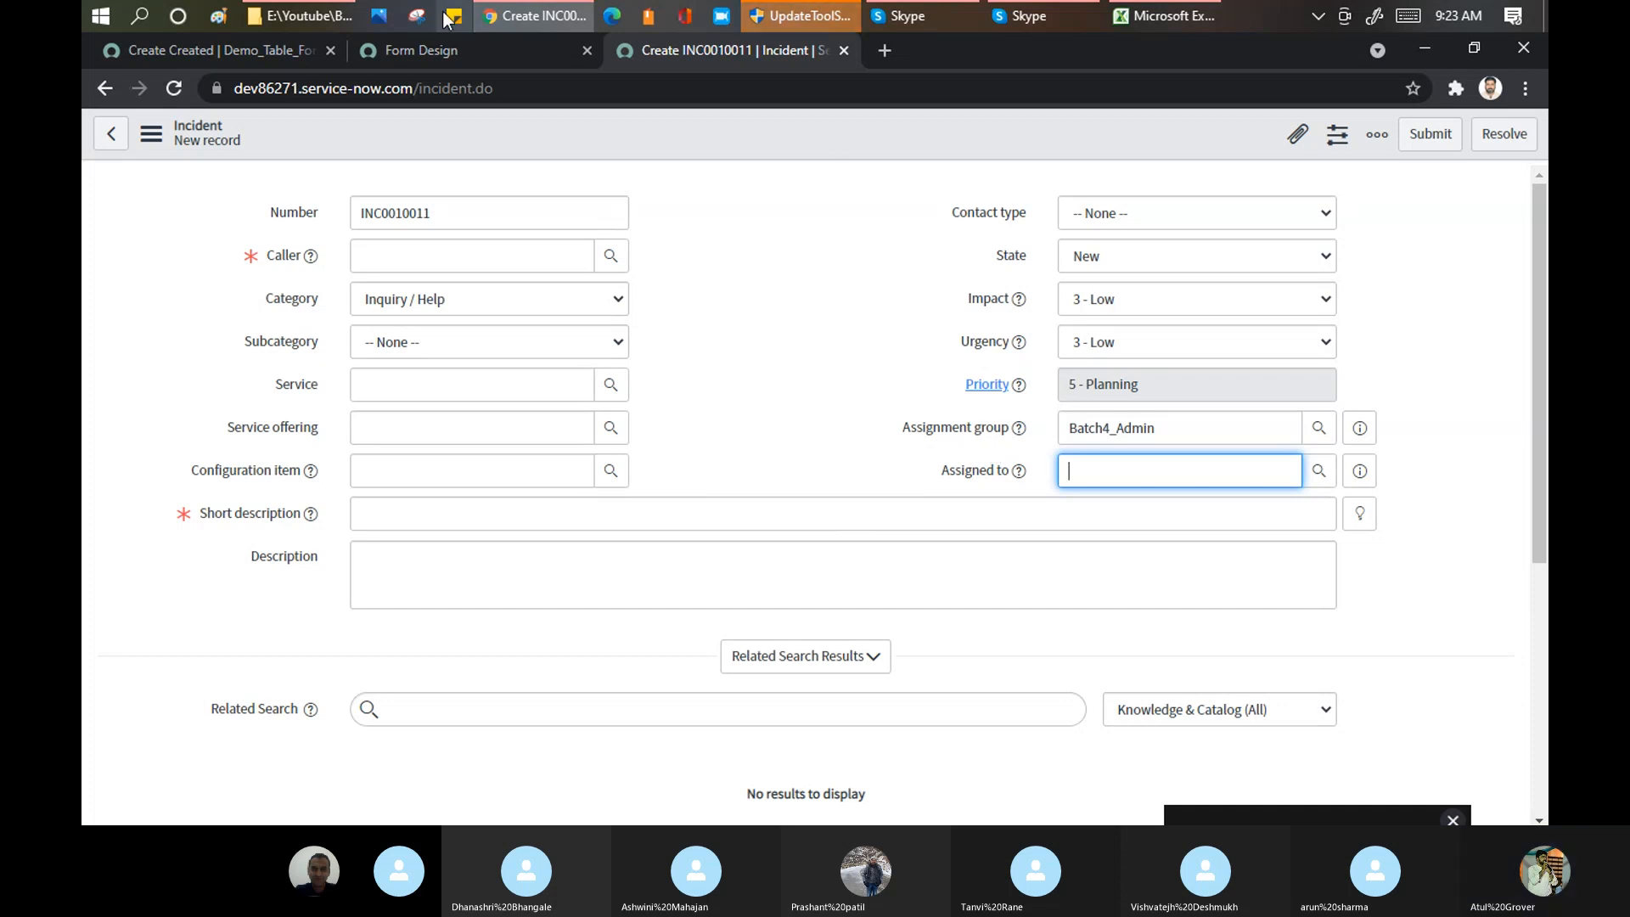
Step: Compare the New Section heading on the Demo_Table_Form_View form with its section in Form Design
click(228, 55)
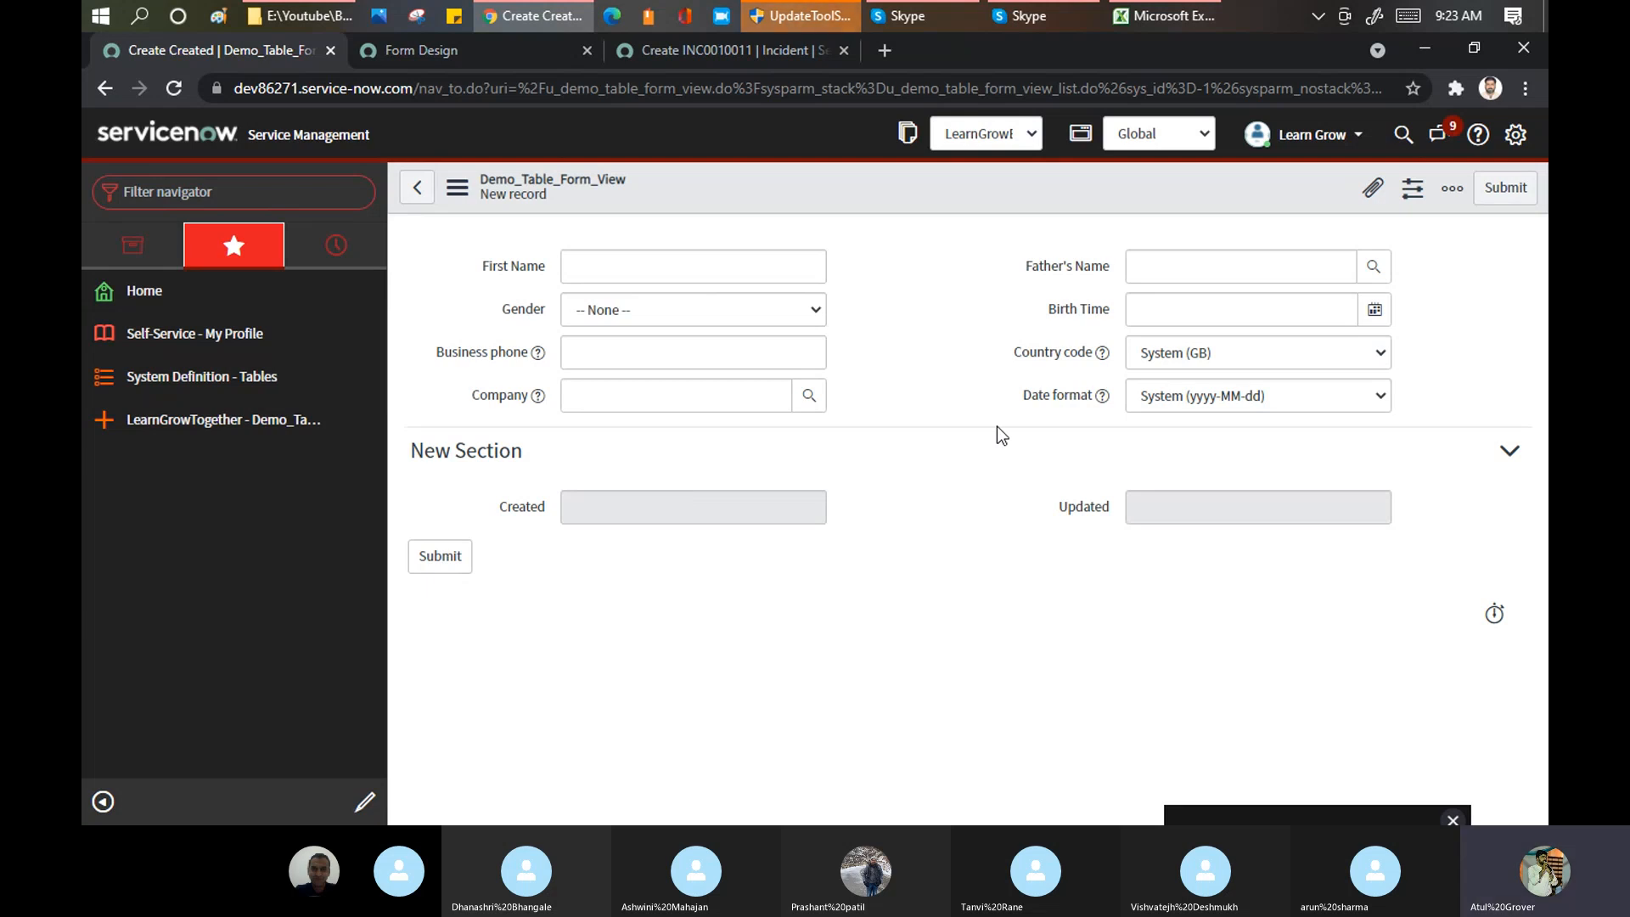
double_click(501, 452)
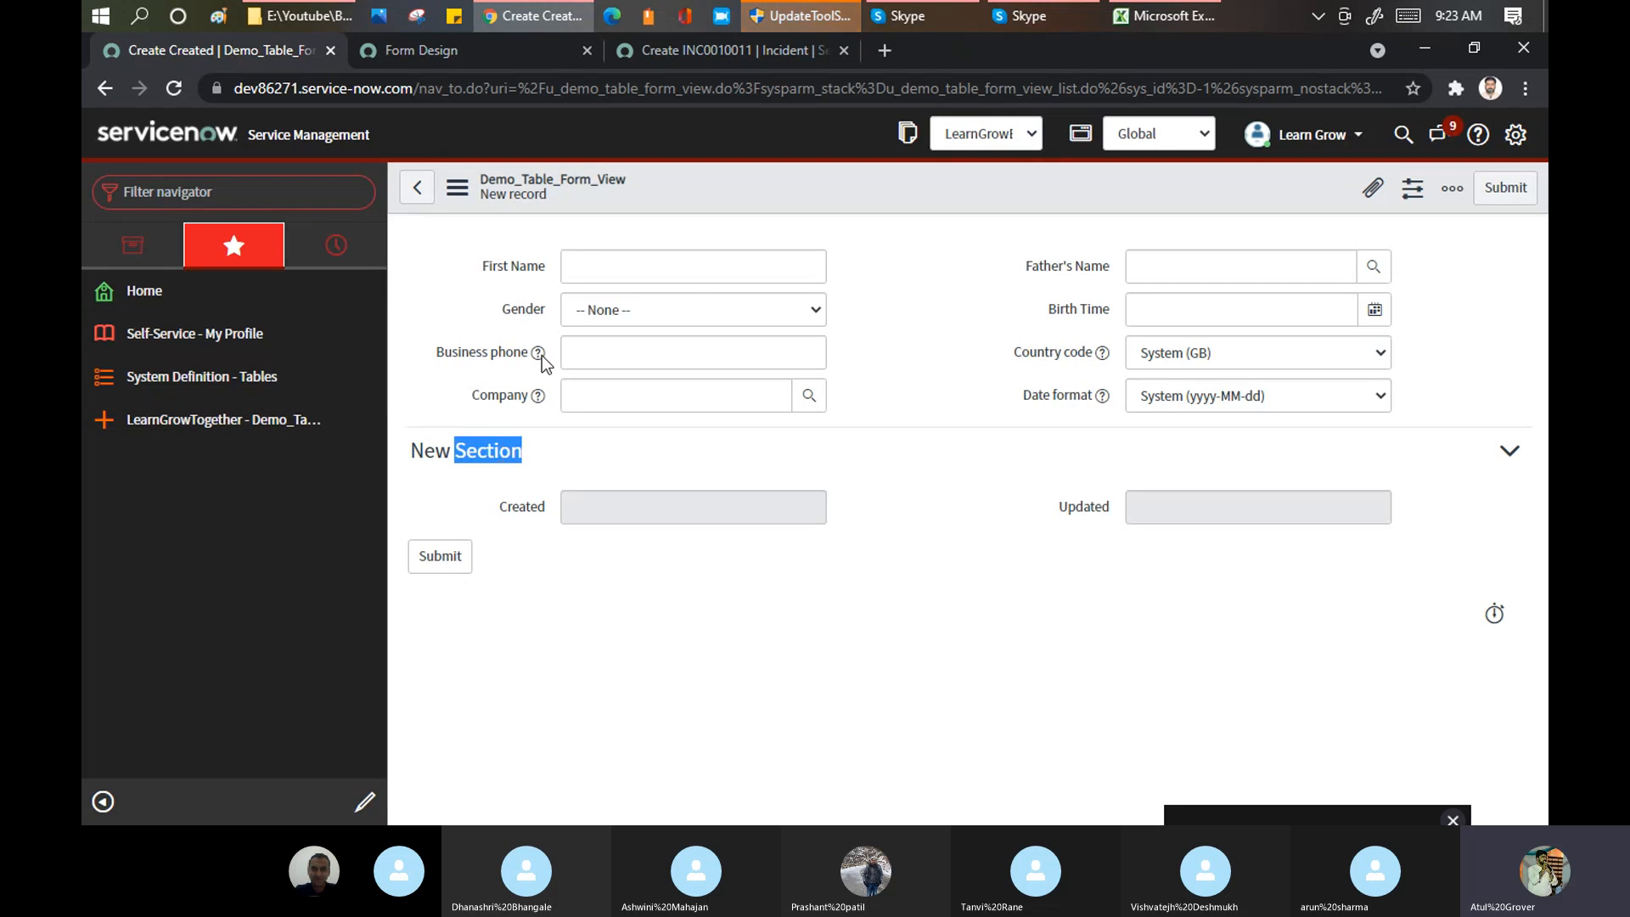
click(470, 40)
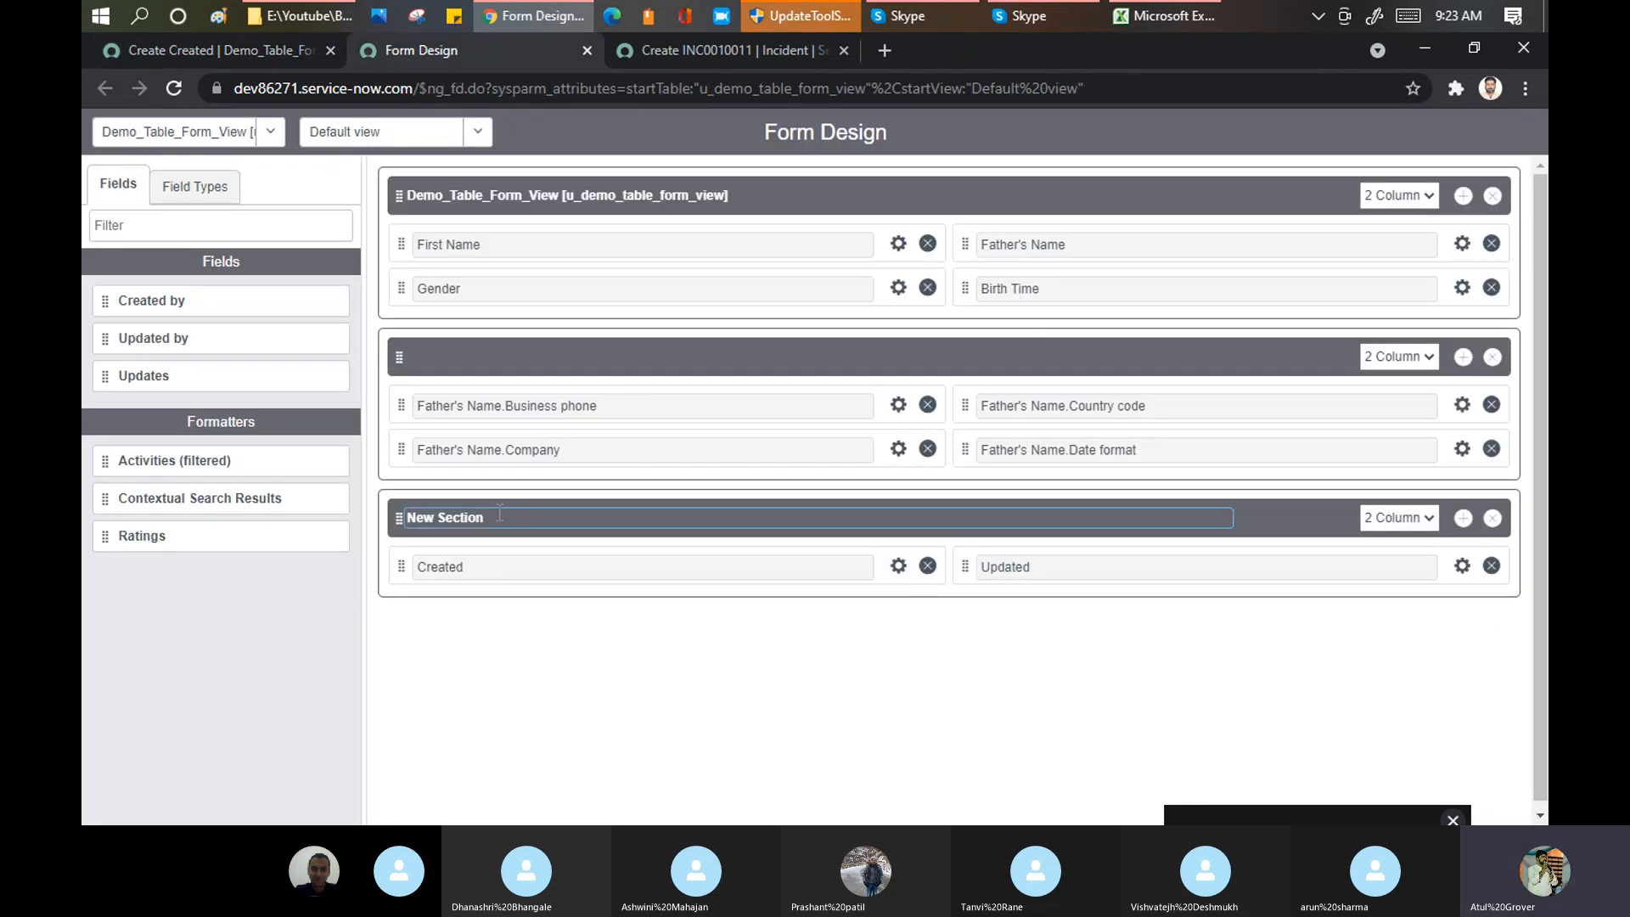
click(203, 53)
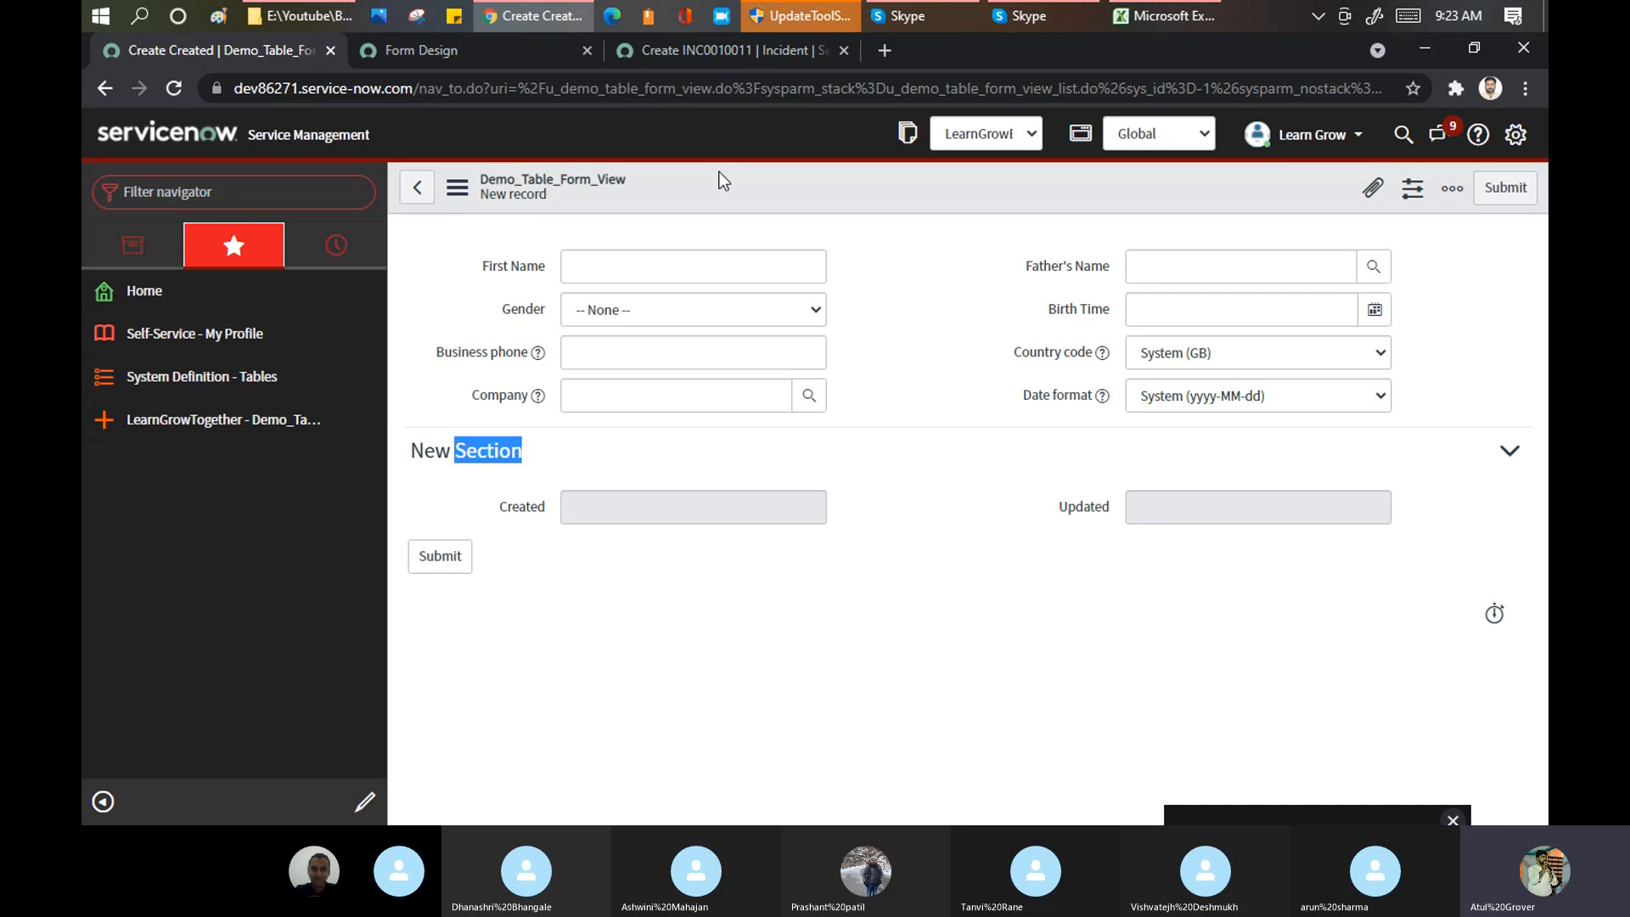
right_click(851, 201)
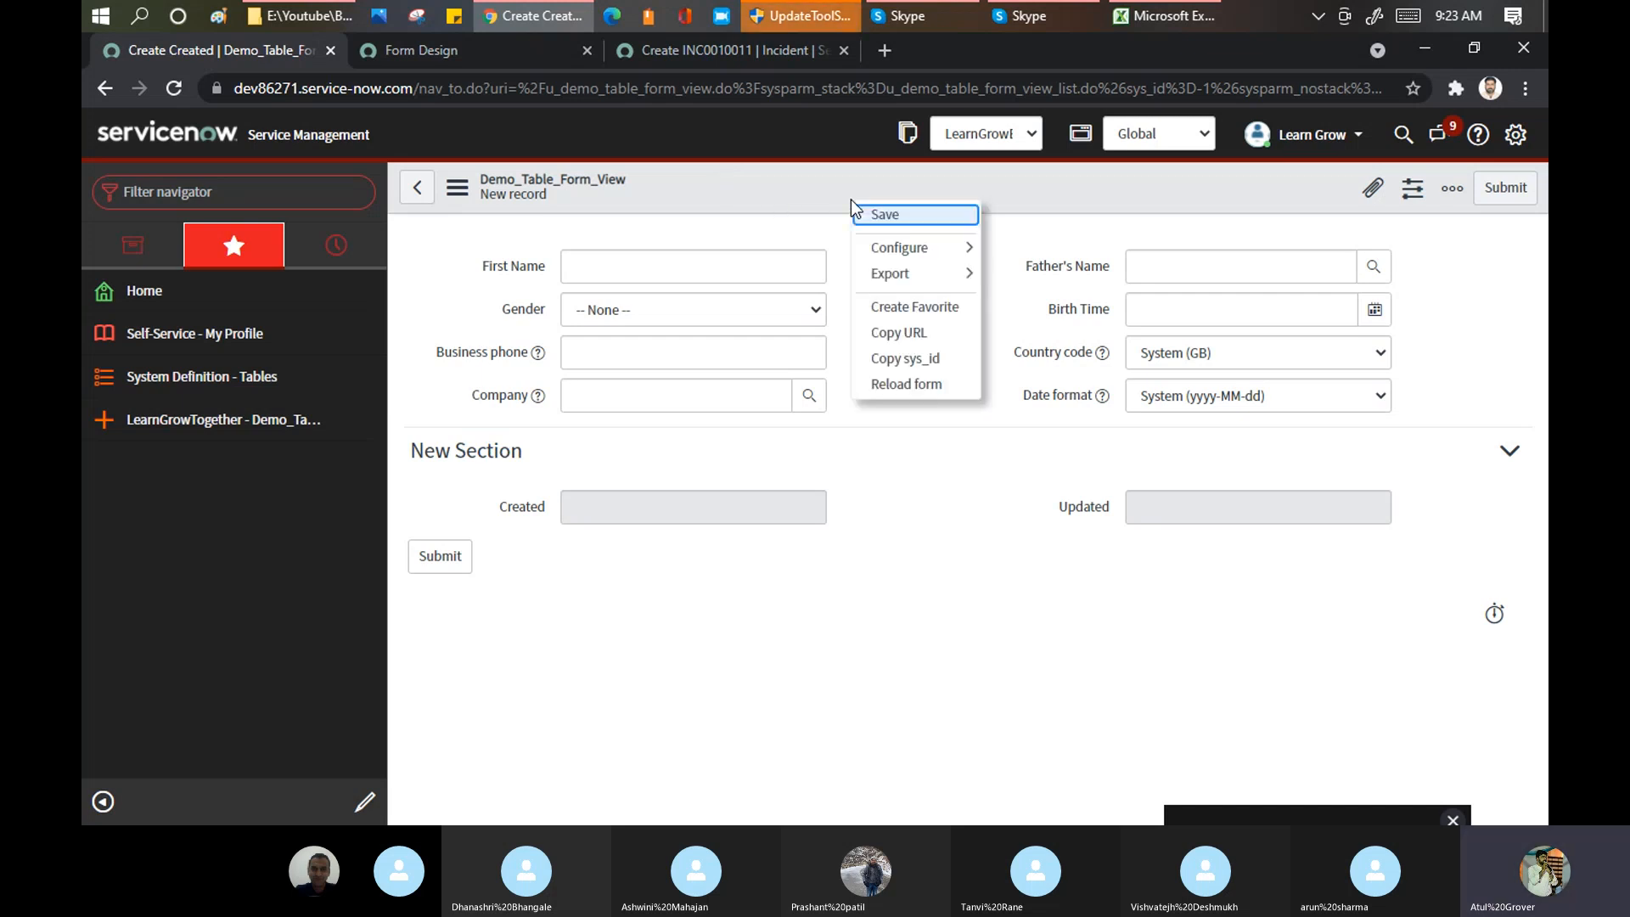
mouse_move(962, 249)
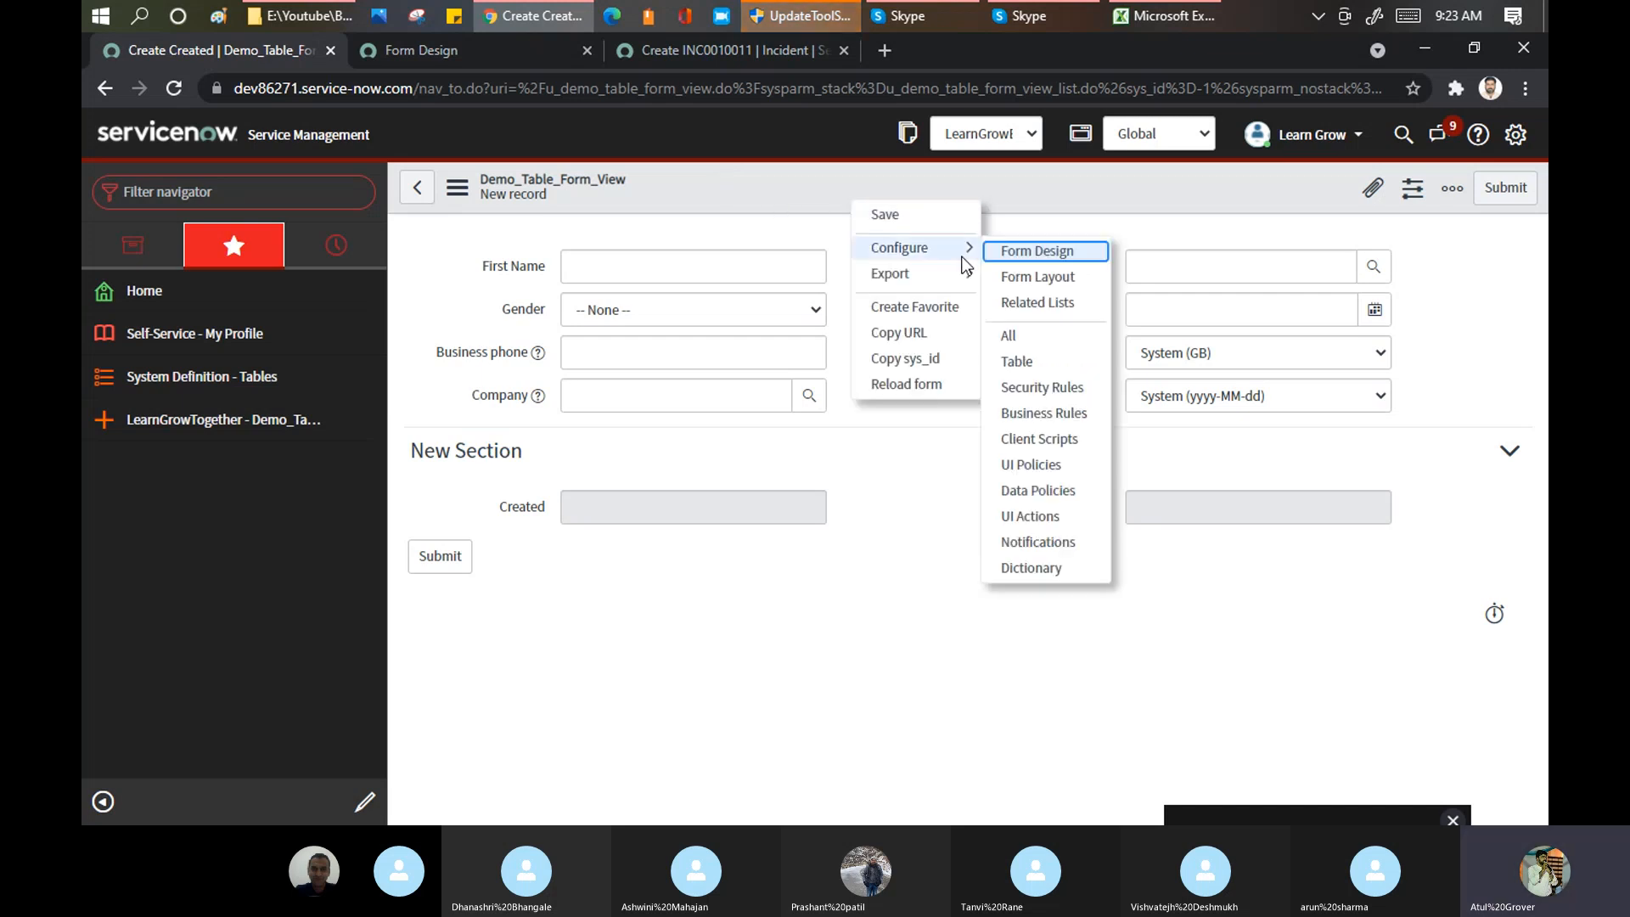
Step: Rename the New Section heading to Personal Info in Form Design
click(467, 52)
click(511, 518)
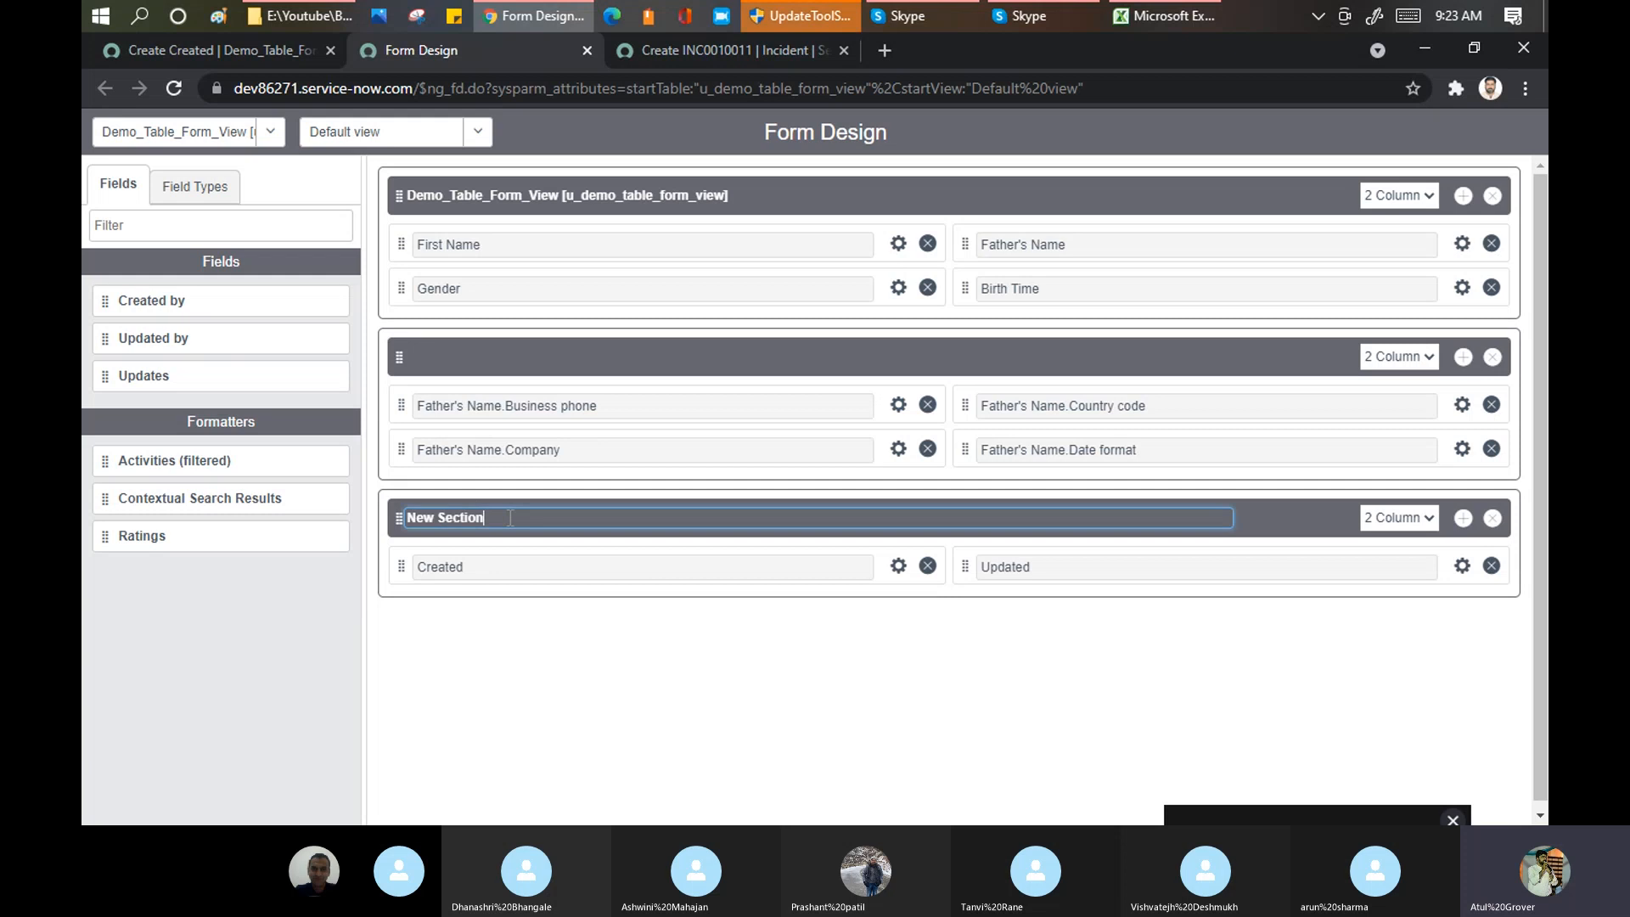
text(Perosna)
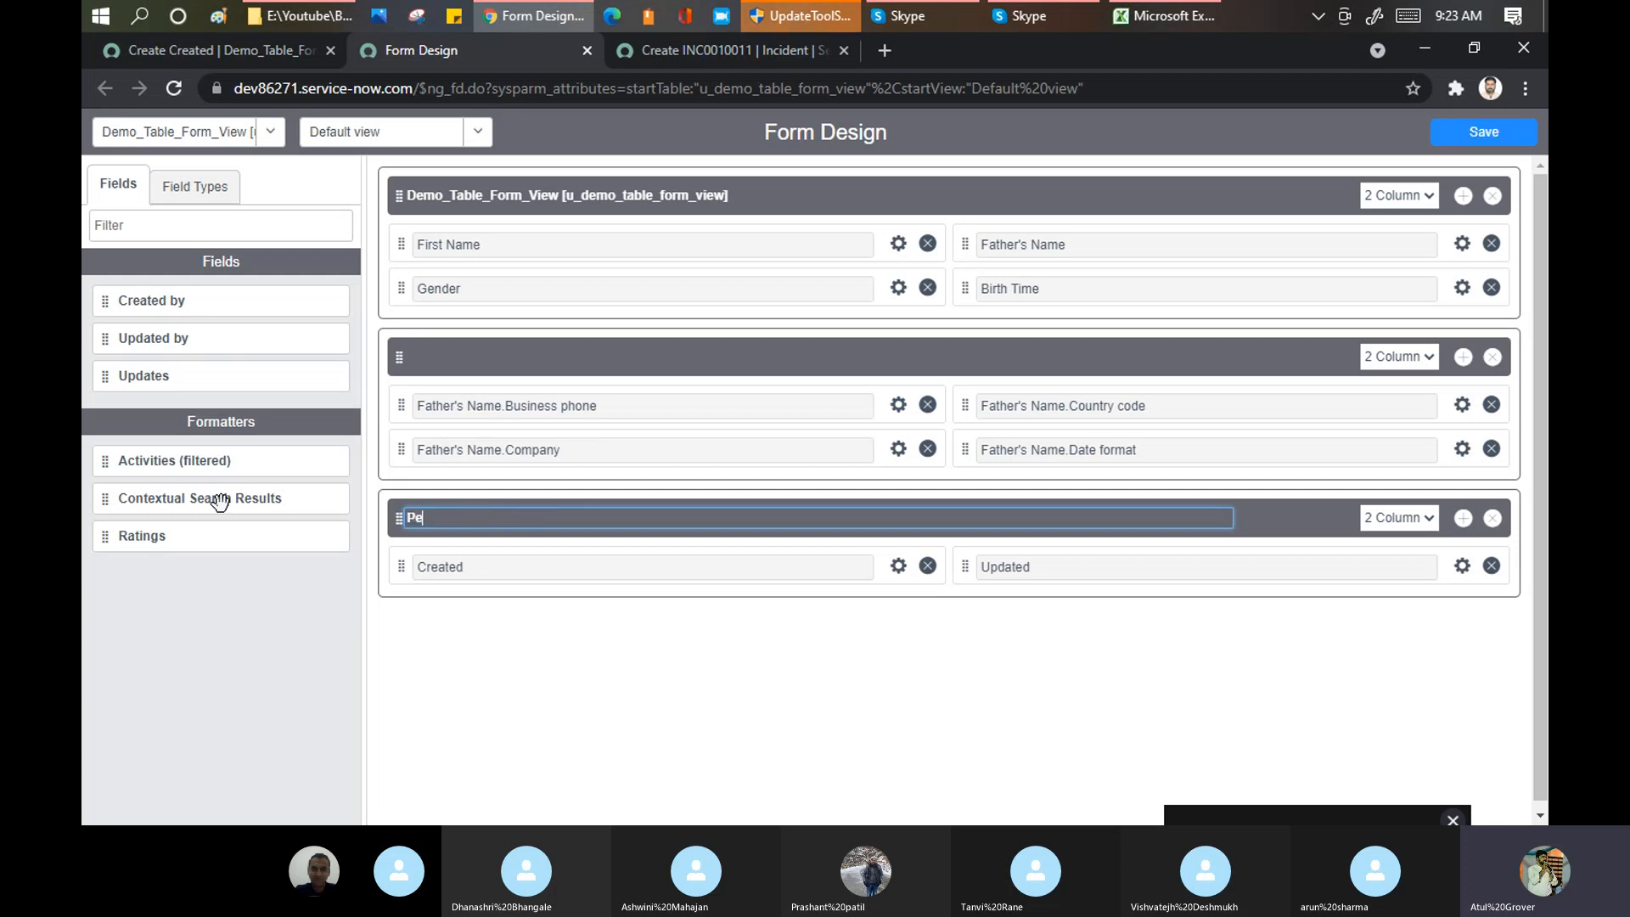
key(BackSpace)
key(BackSpace)
key(BackSpace)
key(BackSpace)
key(BackSpace)
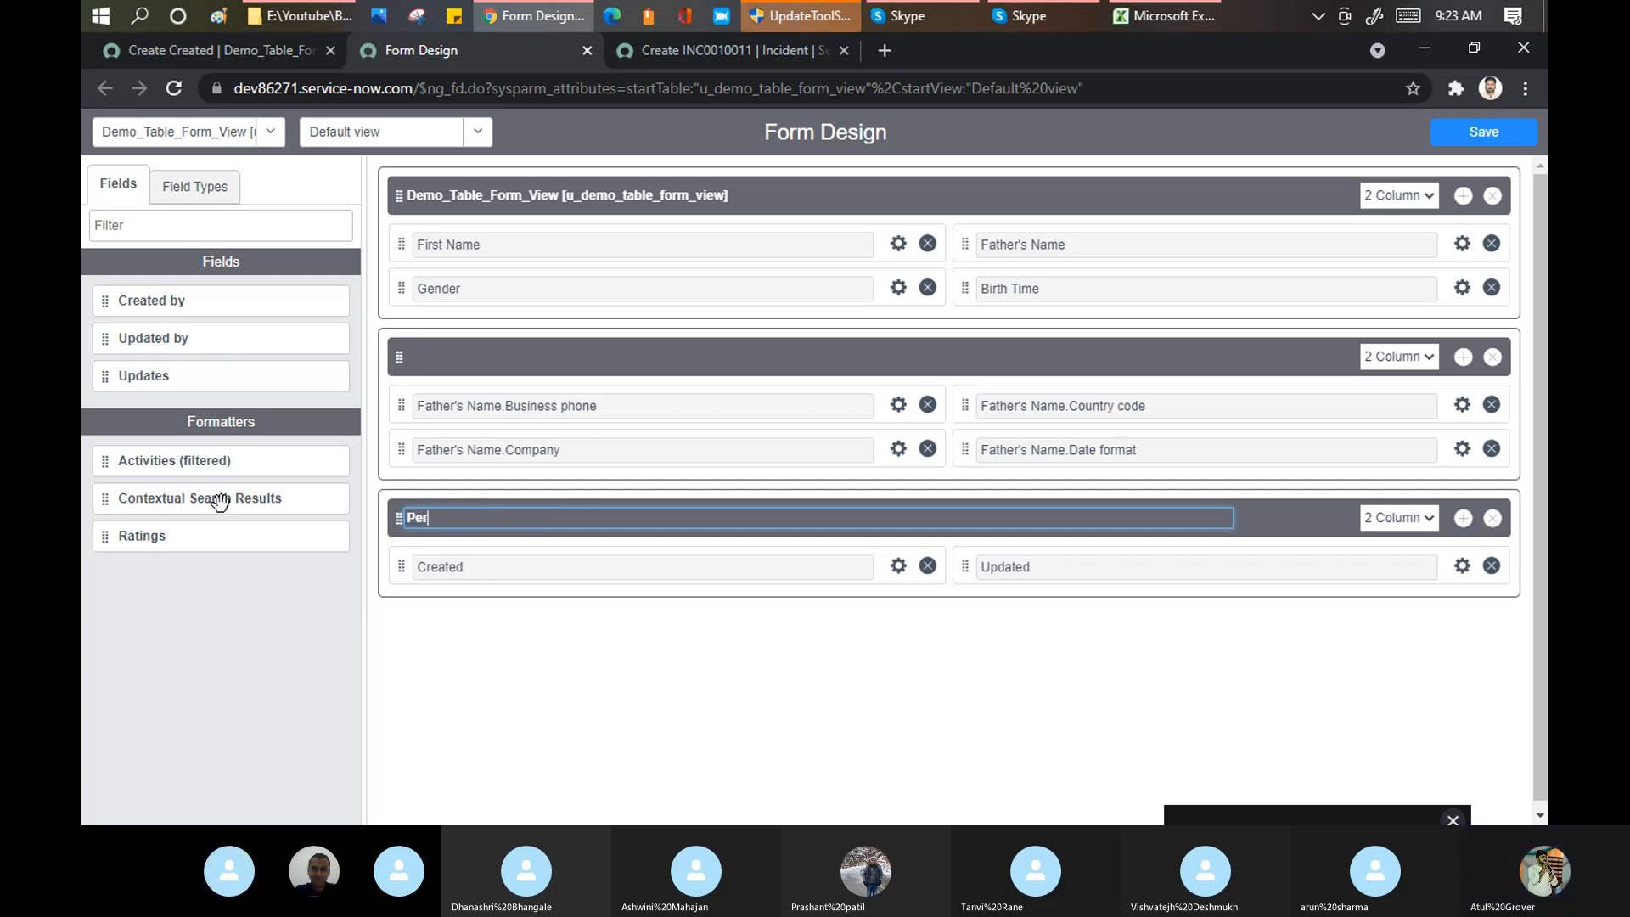
text(rsonal )
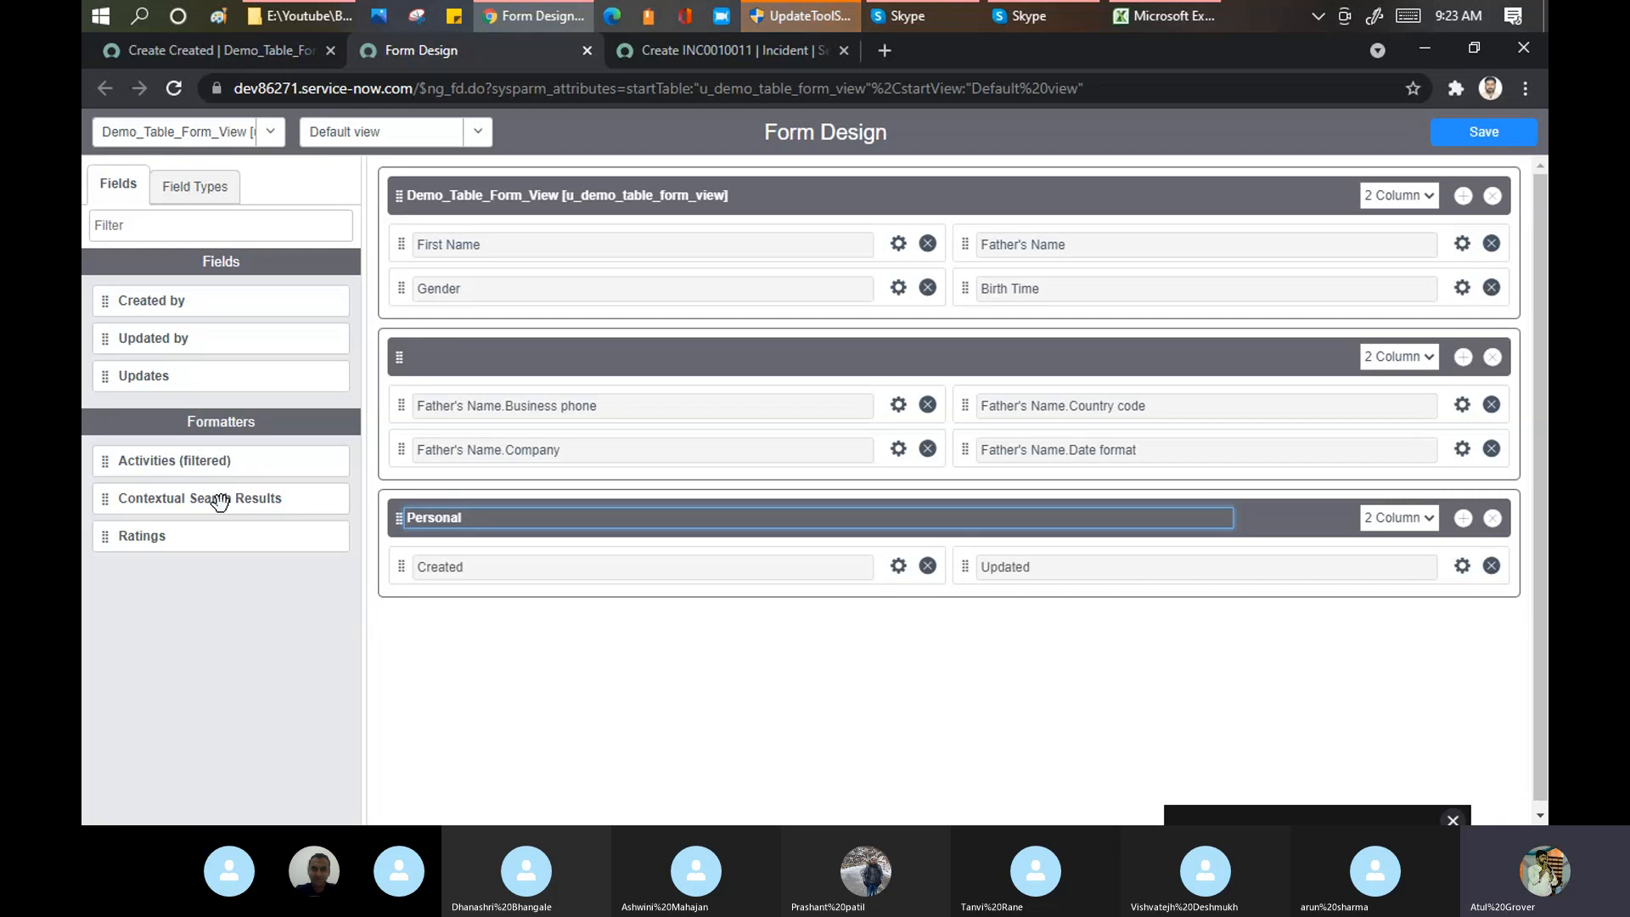
text(Info)
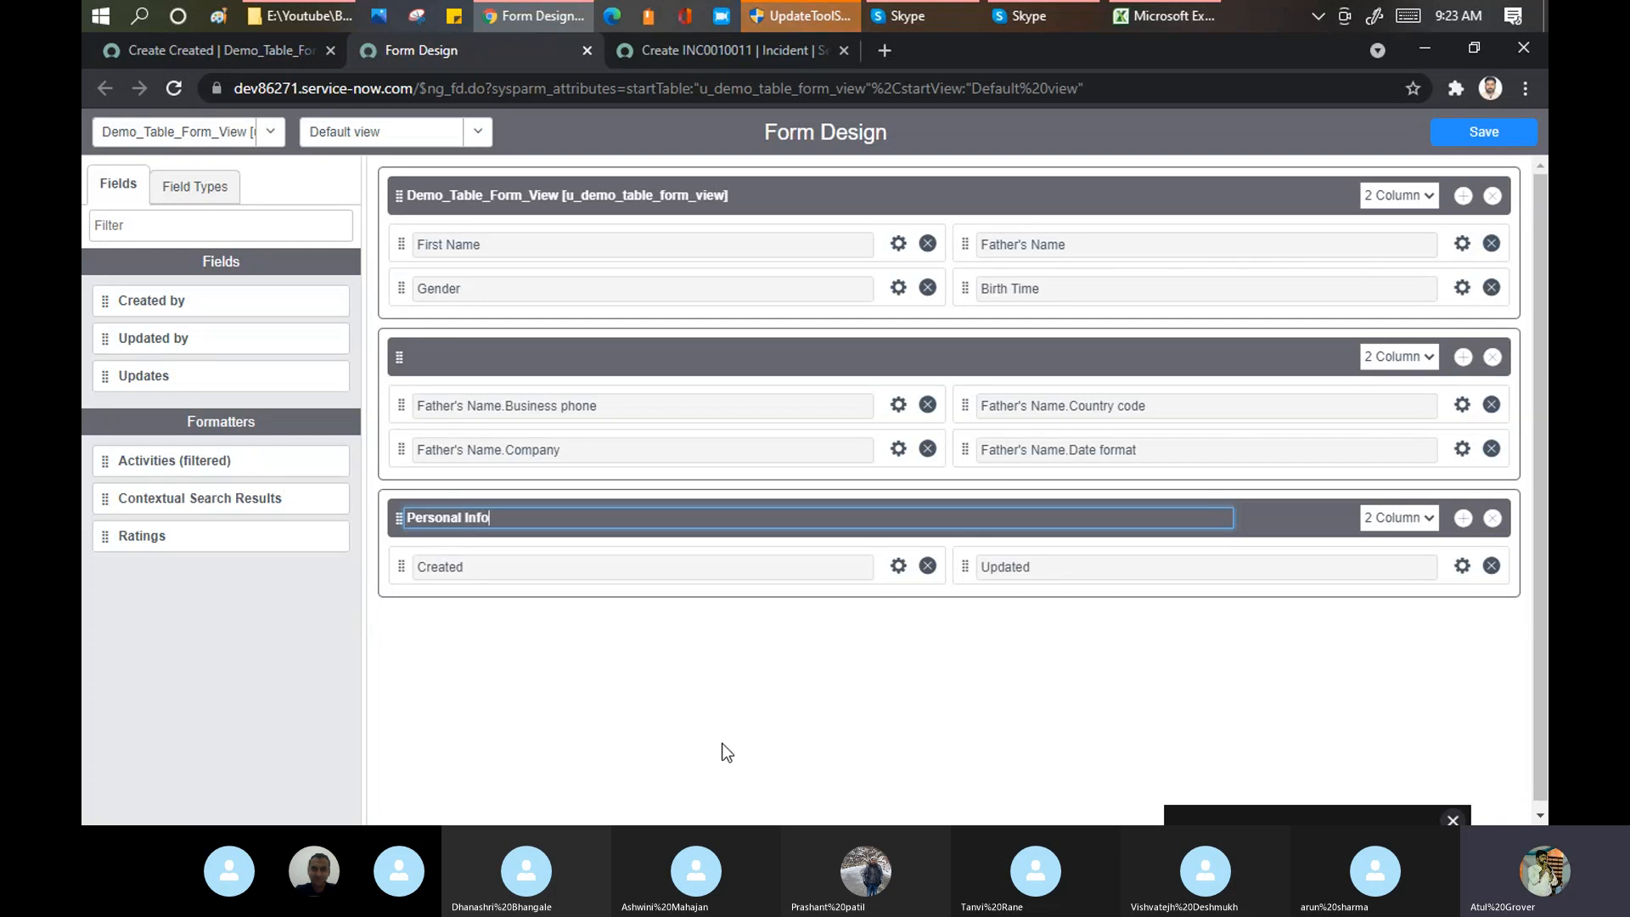
click(727, 753)
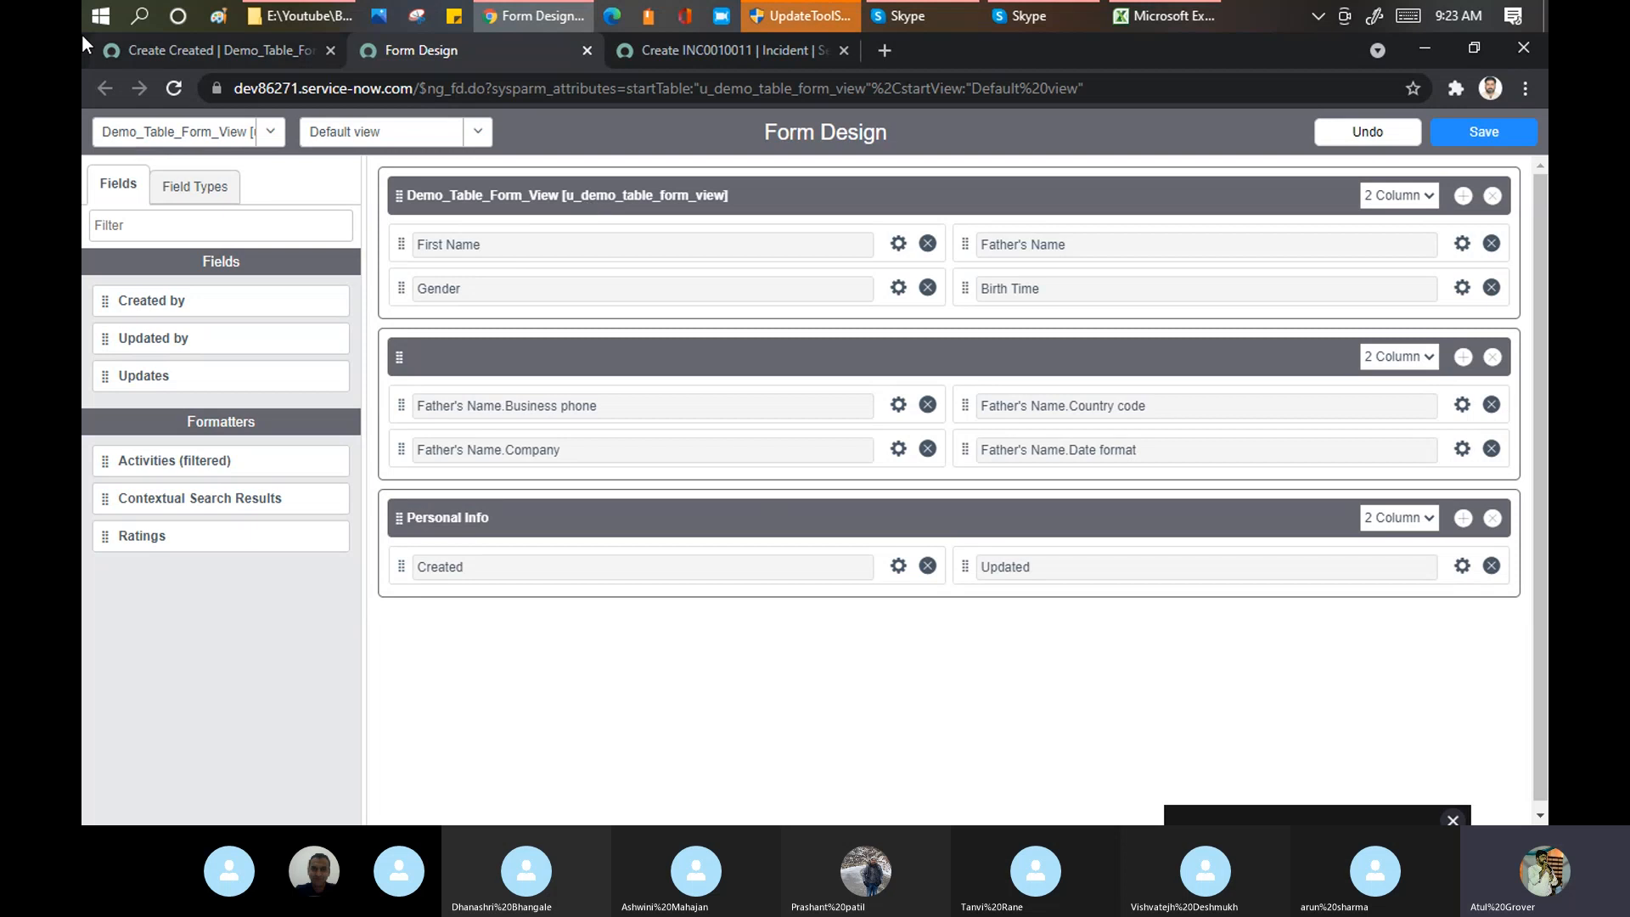
Step: Create a new section captioned Income Details in the Form Layout of Demo_Table_Form_View
click(217, 43)
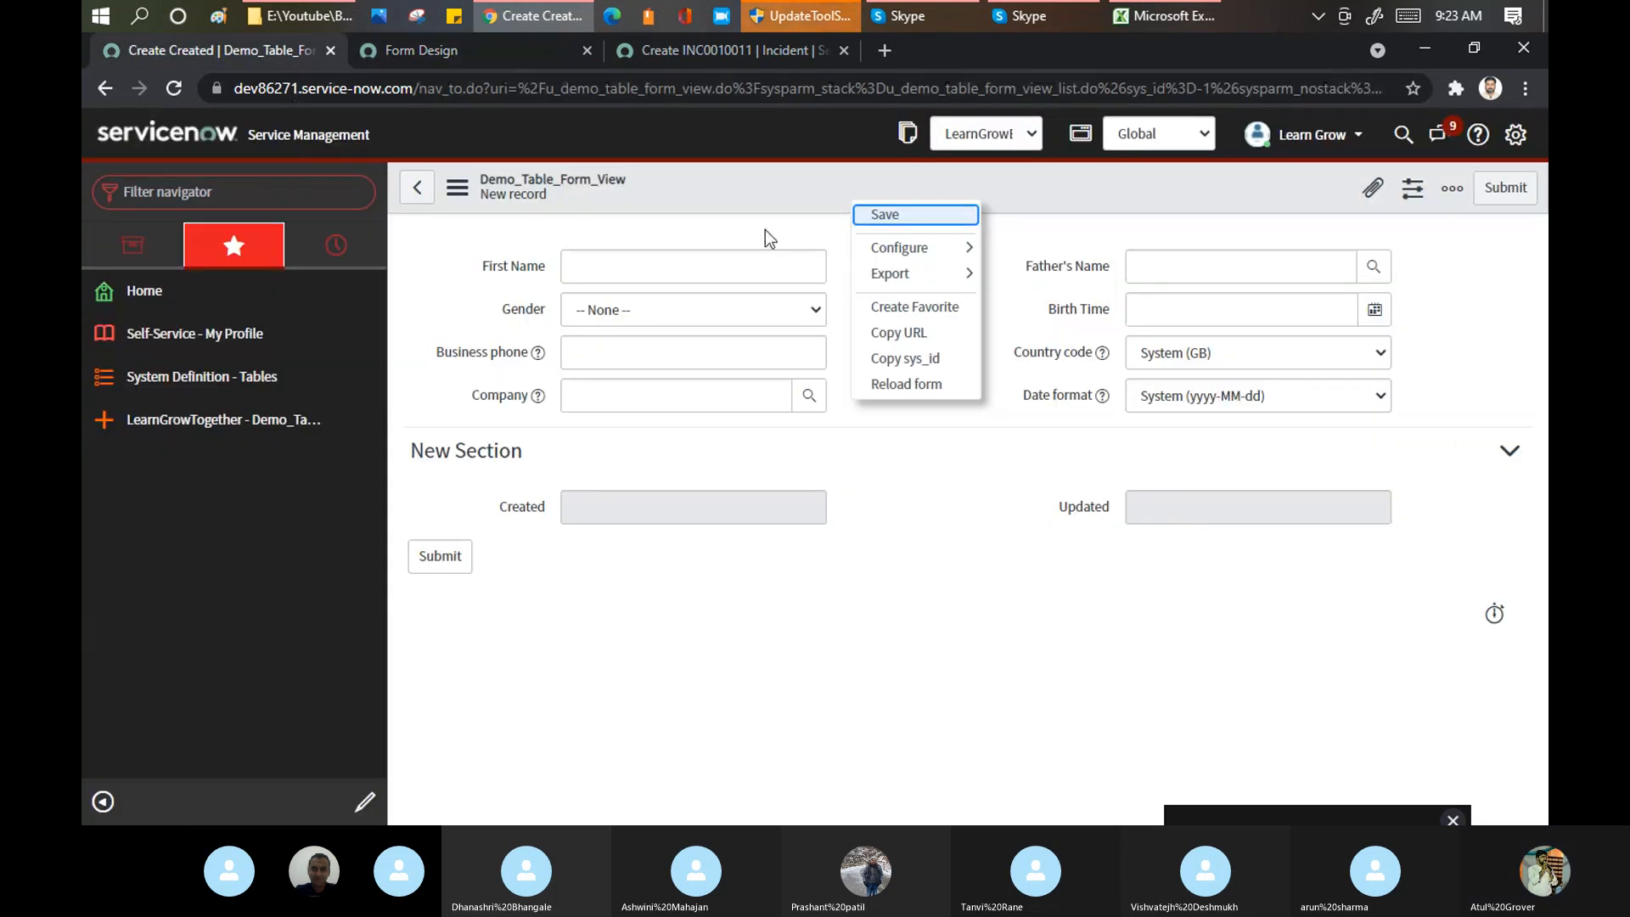
mouse_move(932, 244)
click(1029, 277)
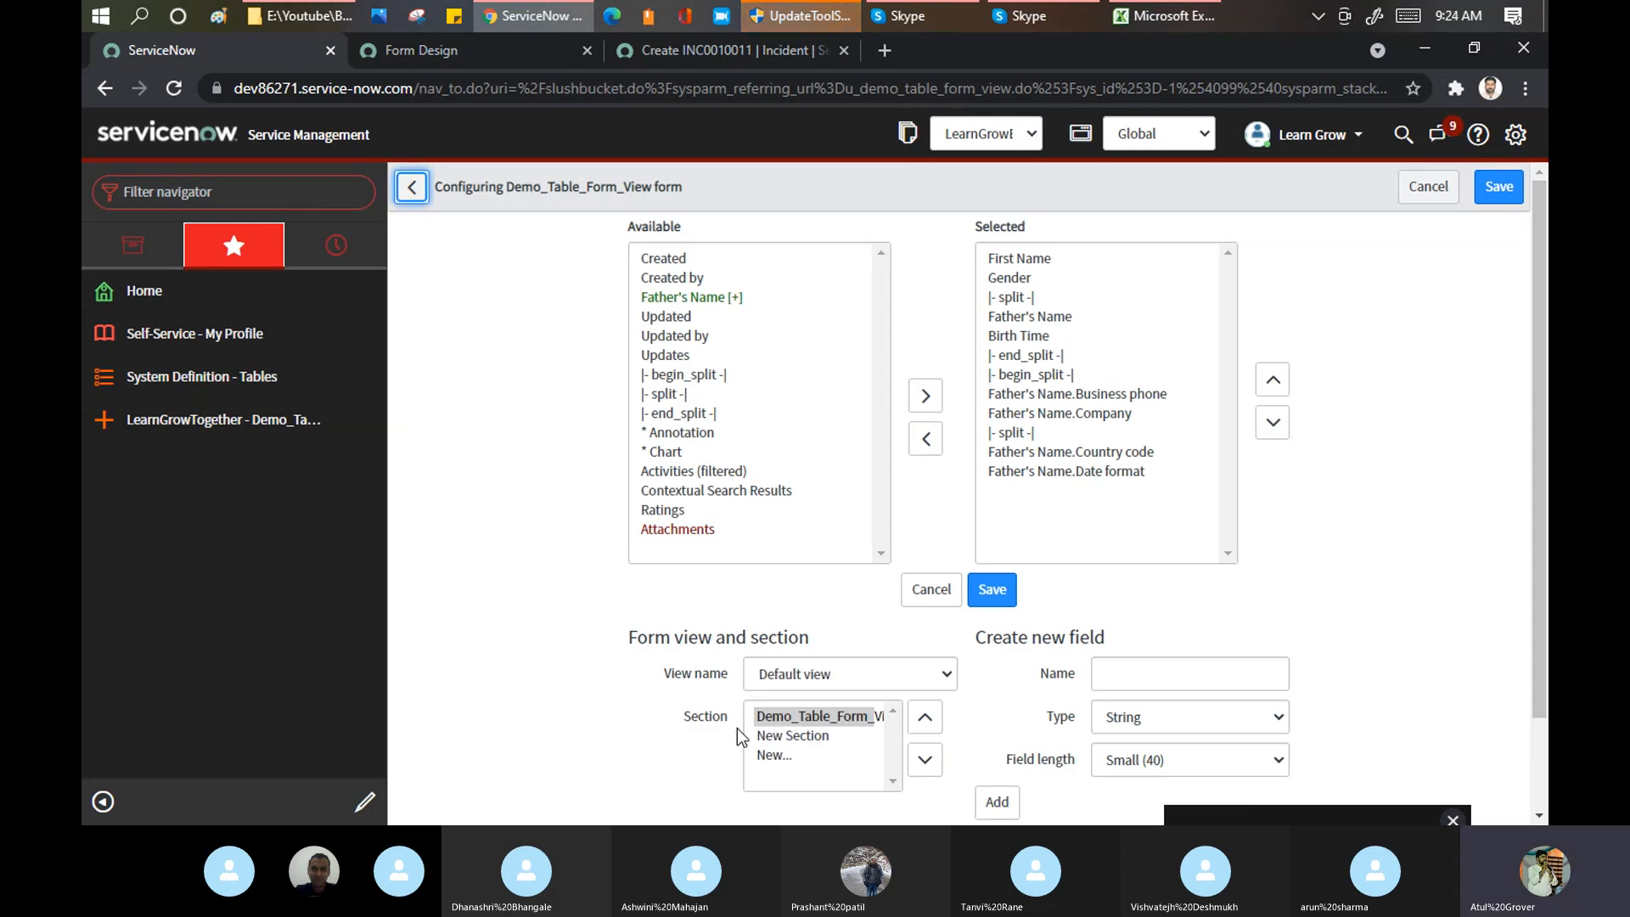
click(783, 755)
click(946, 501)
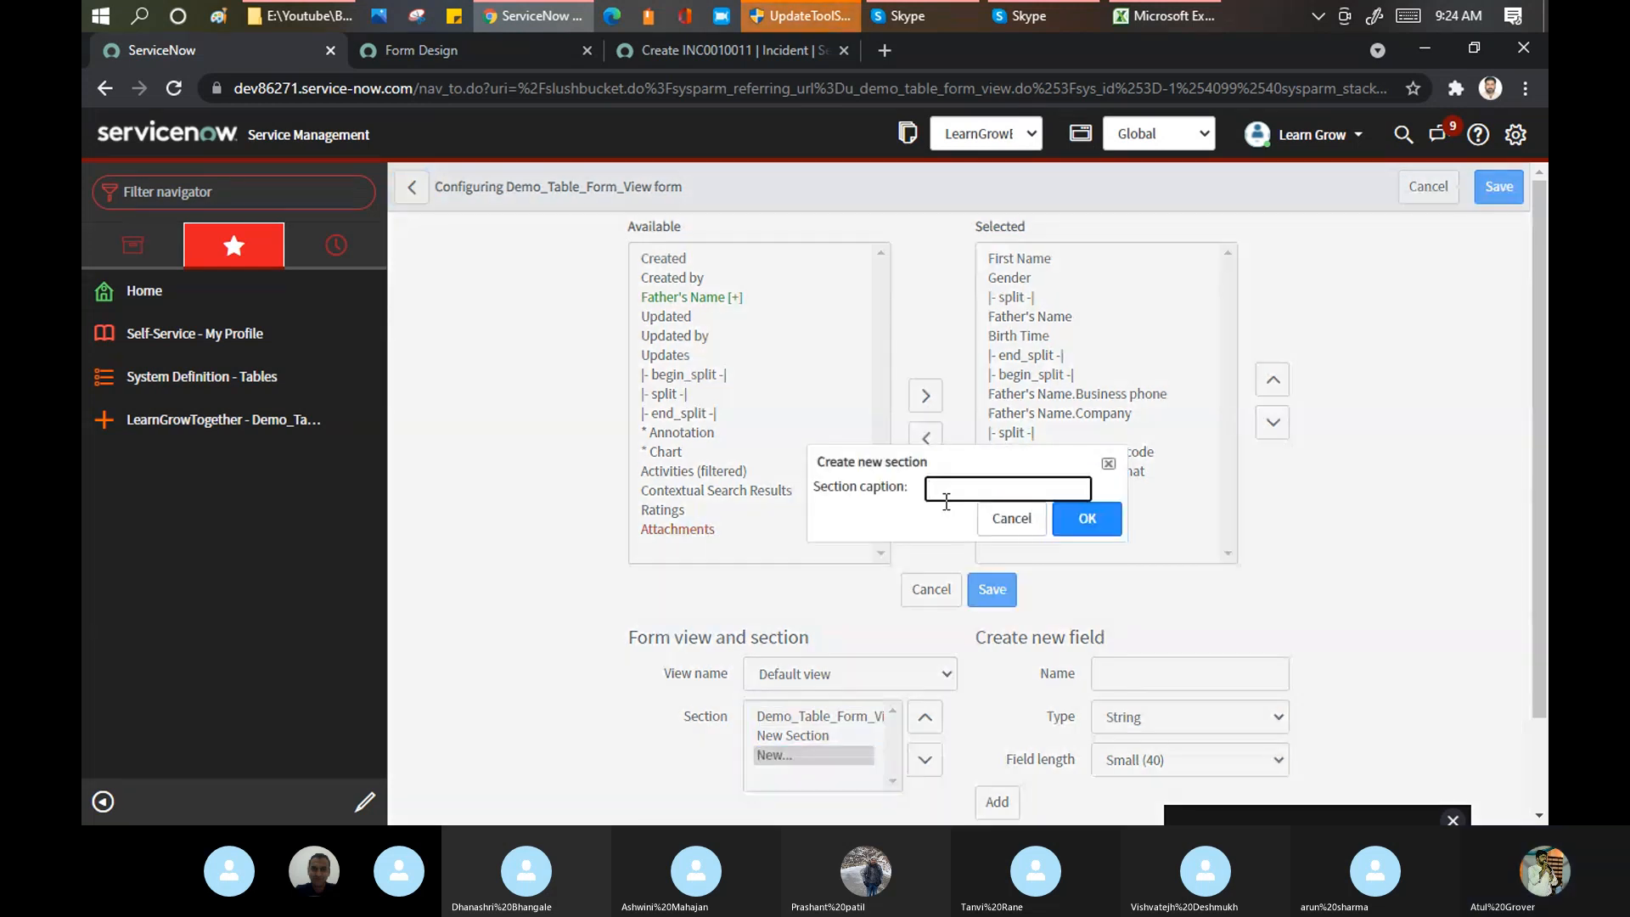
text(Income Details)
drag(946, 501, 1027, 510)
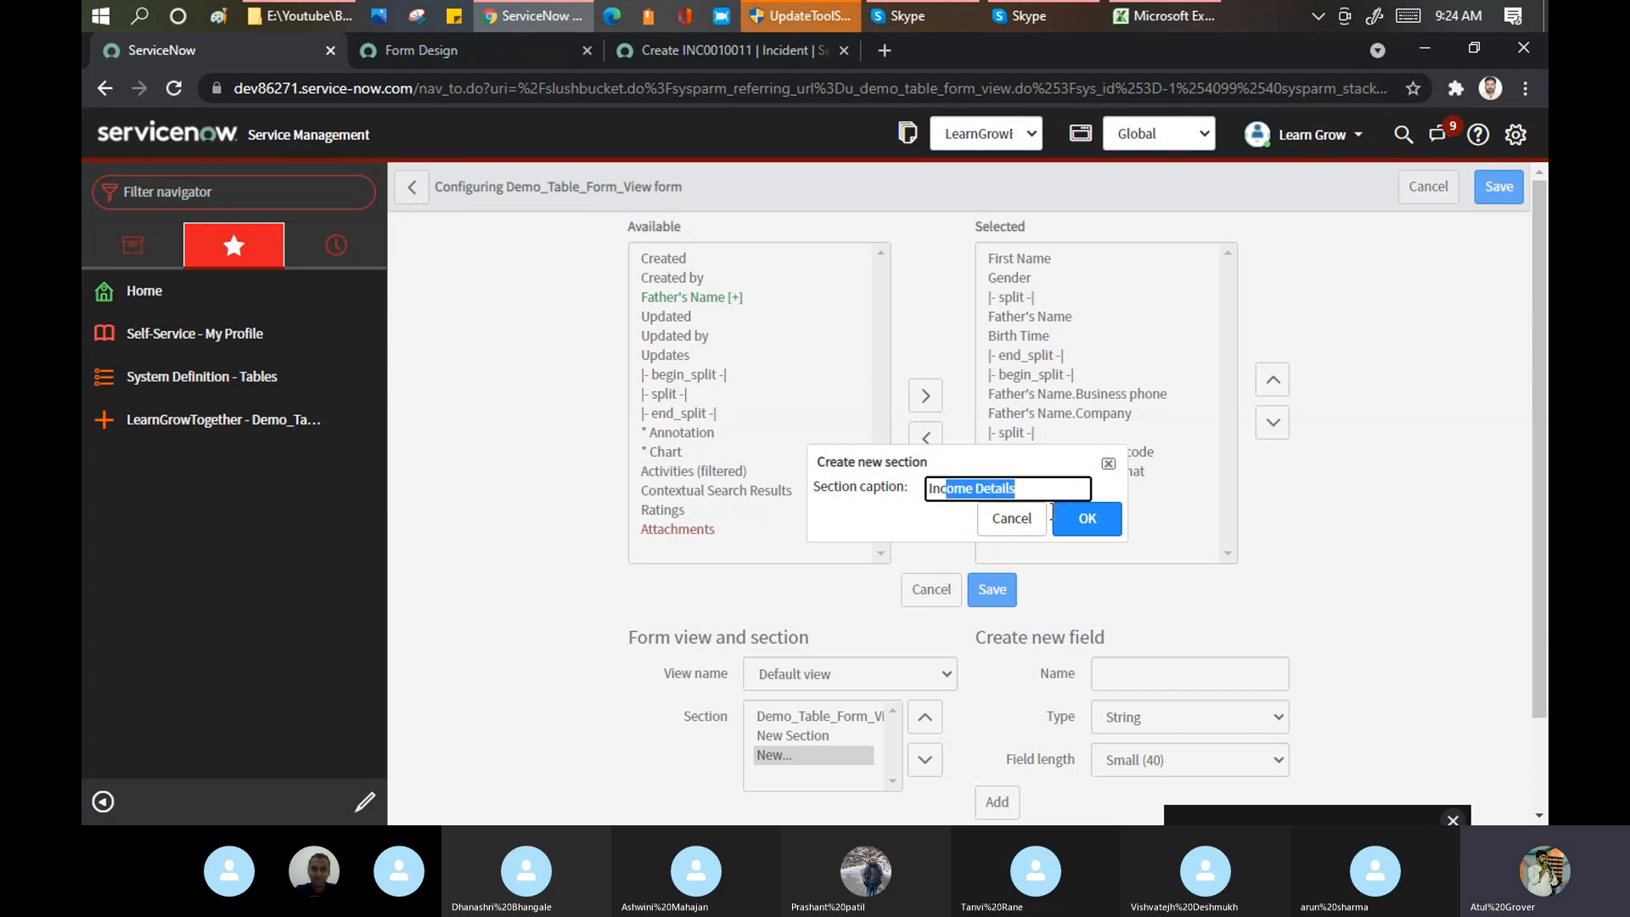
click(1082, 519)
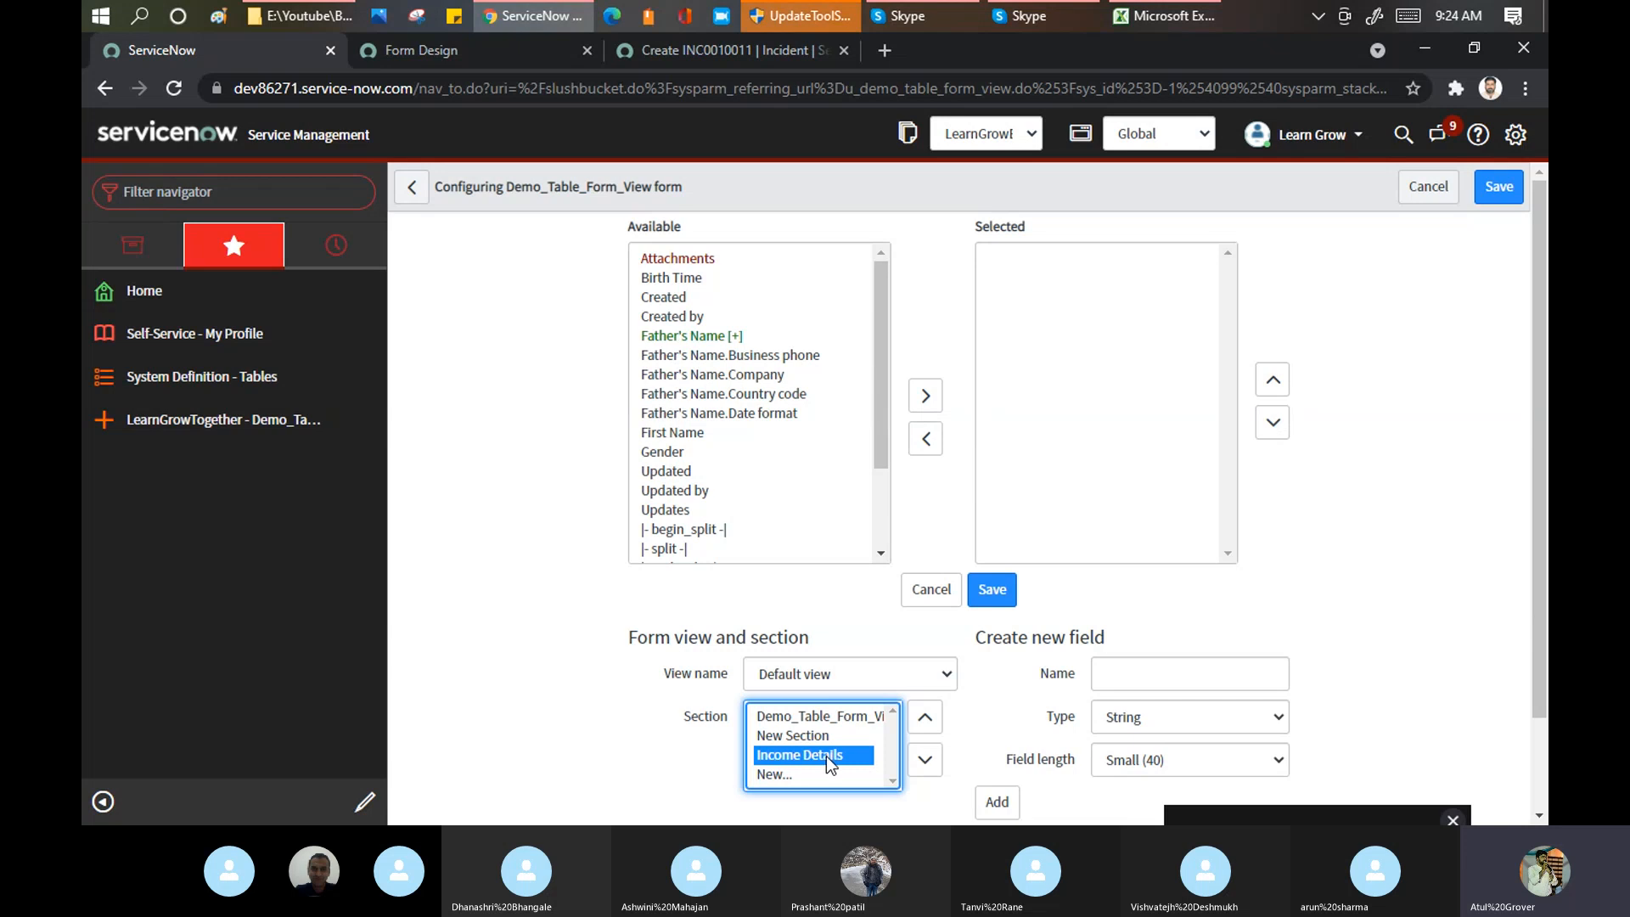
Step: Add First Name to the Income Details section, save the layout, and view both section tabs on the form
click(698, 434)
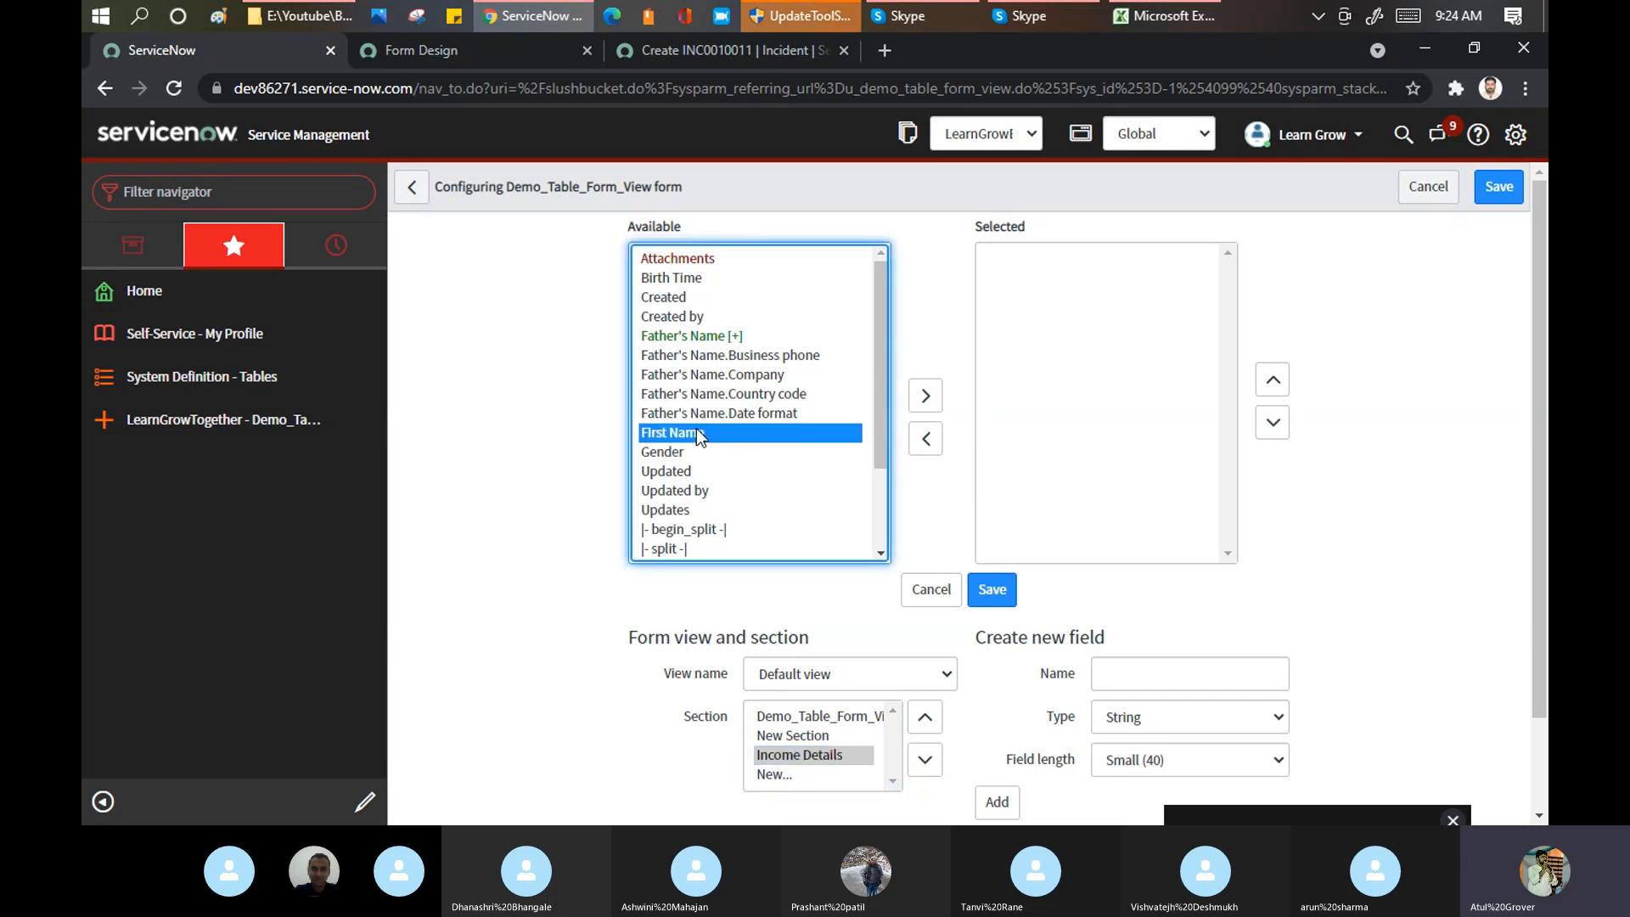
click(925, 397)
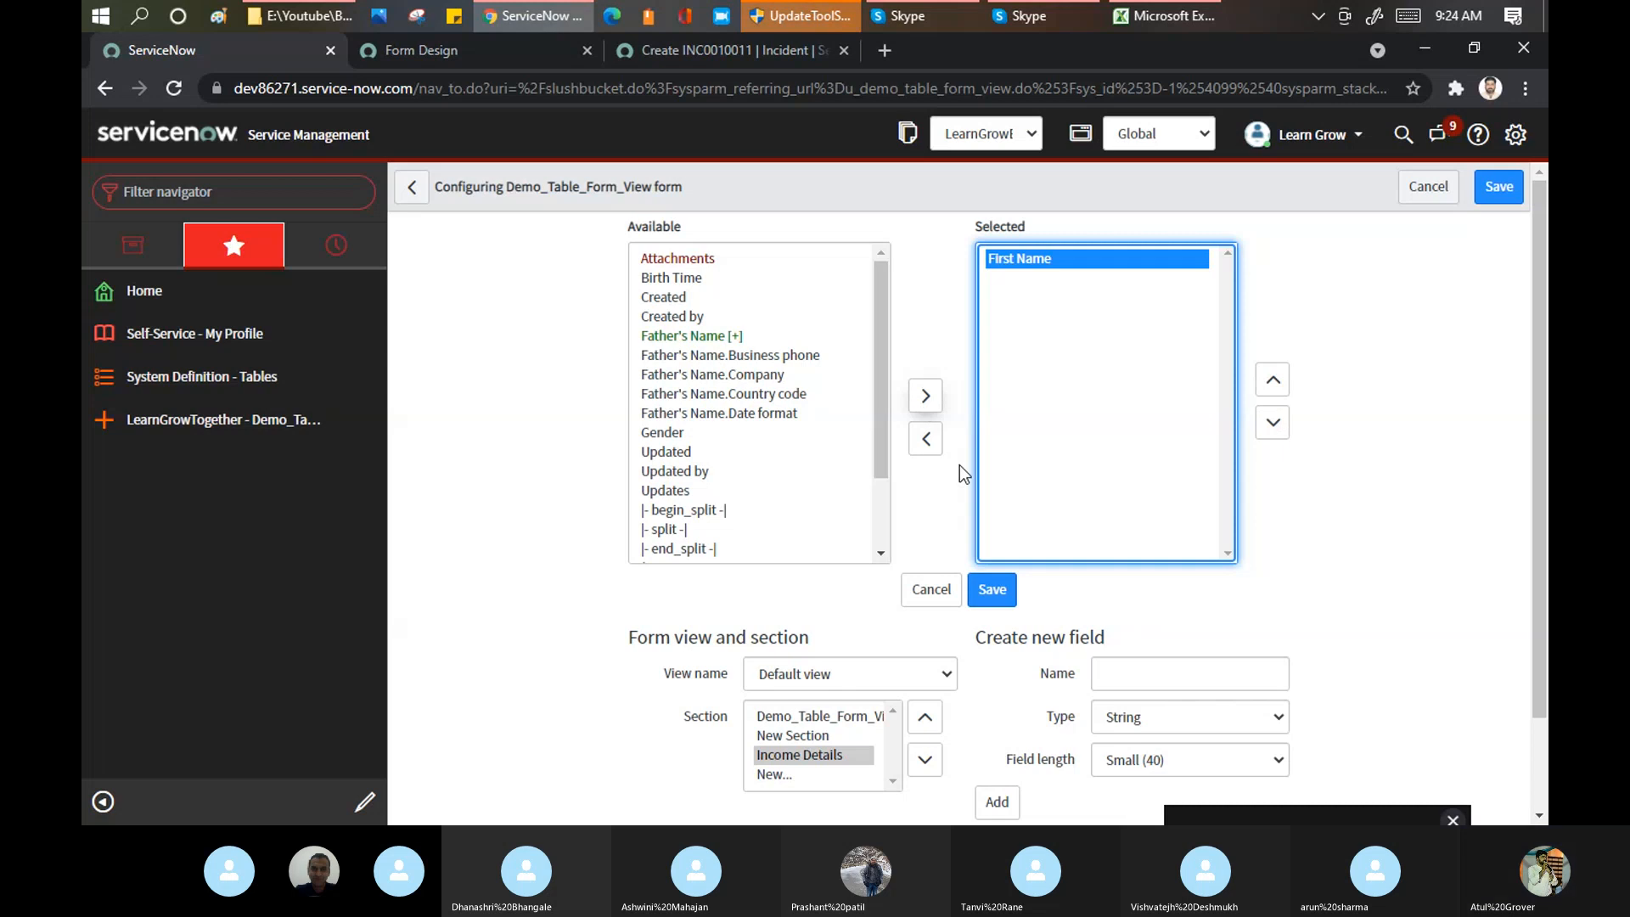
click(993, 599)
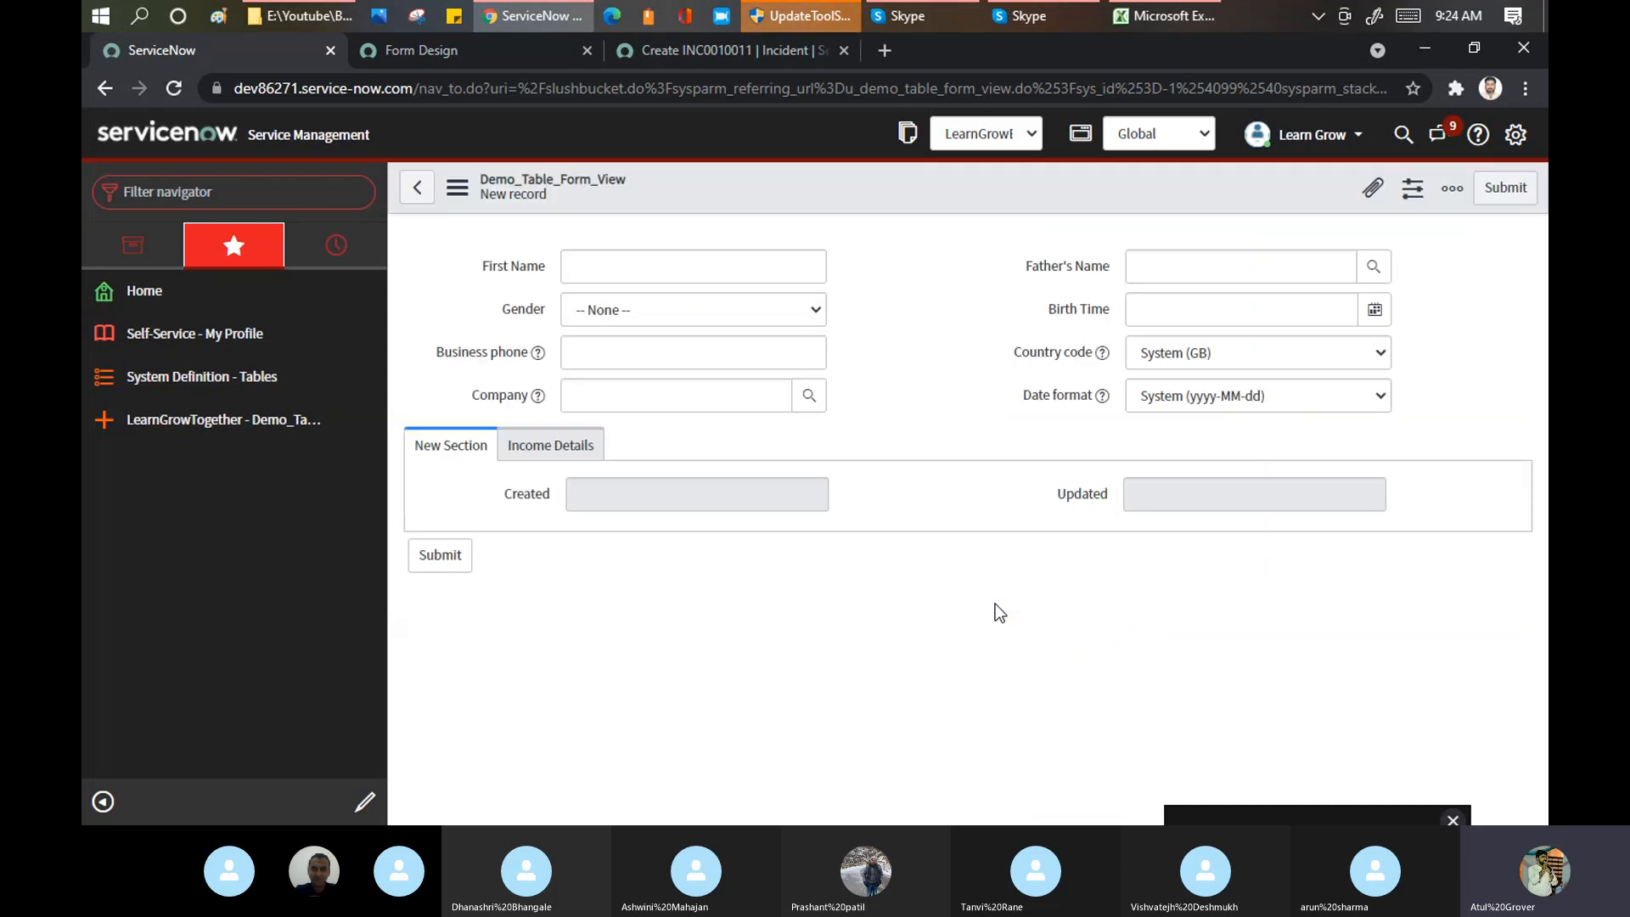
click(514, 450)
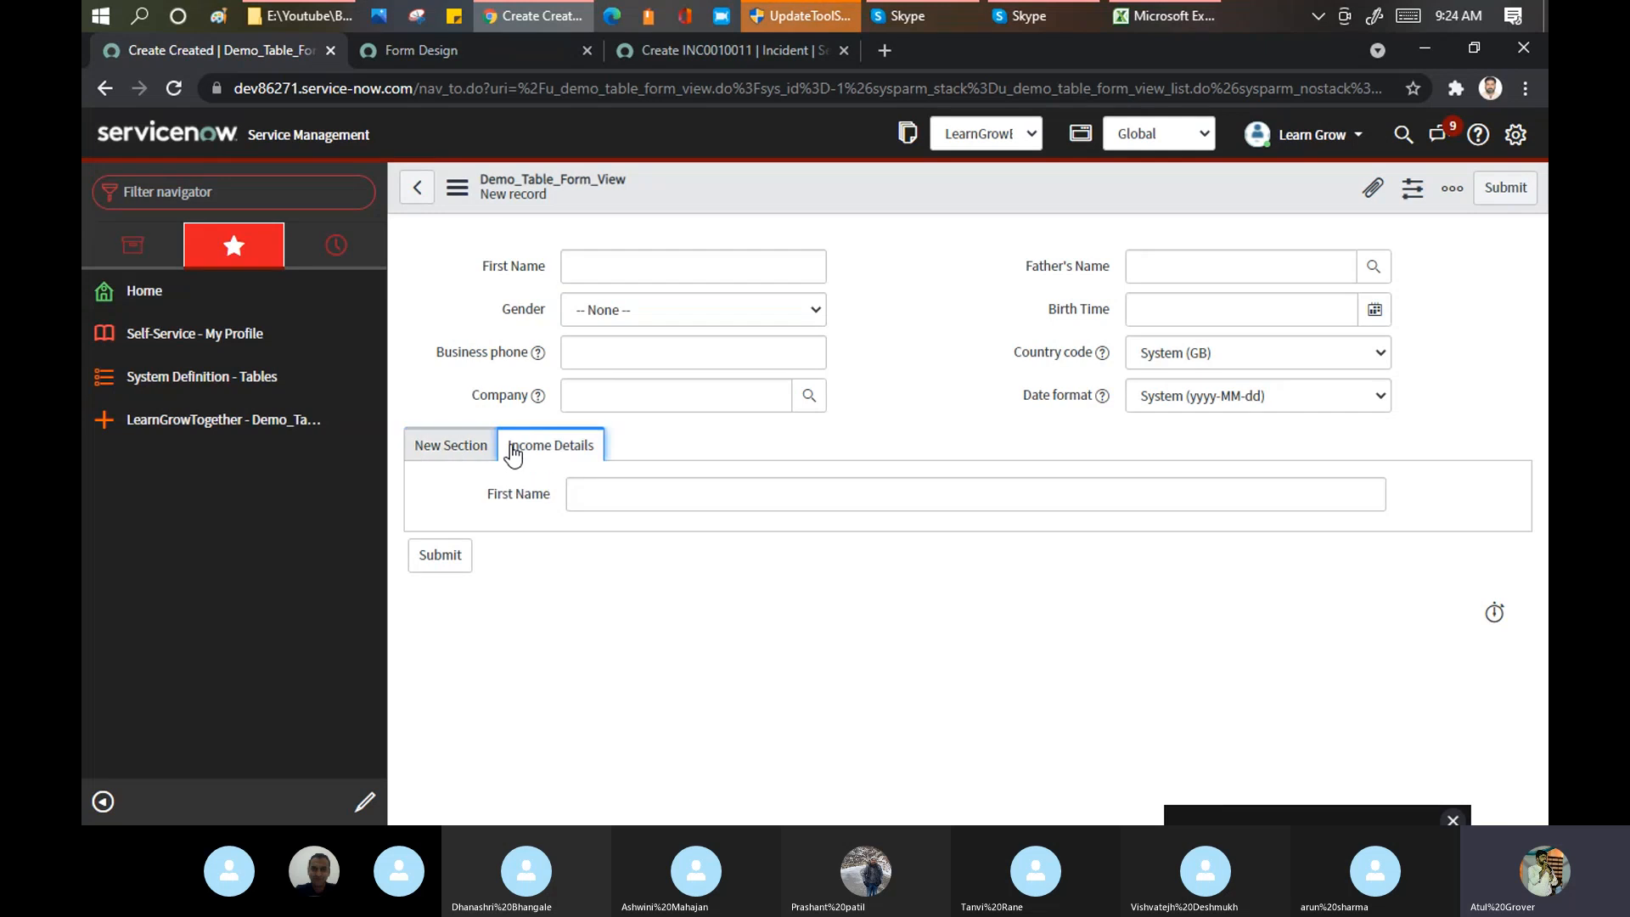
click(459, 448)
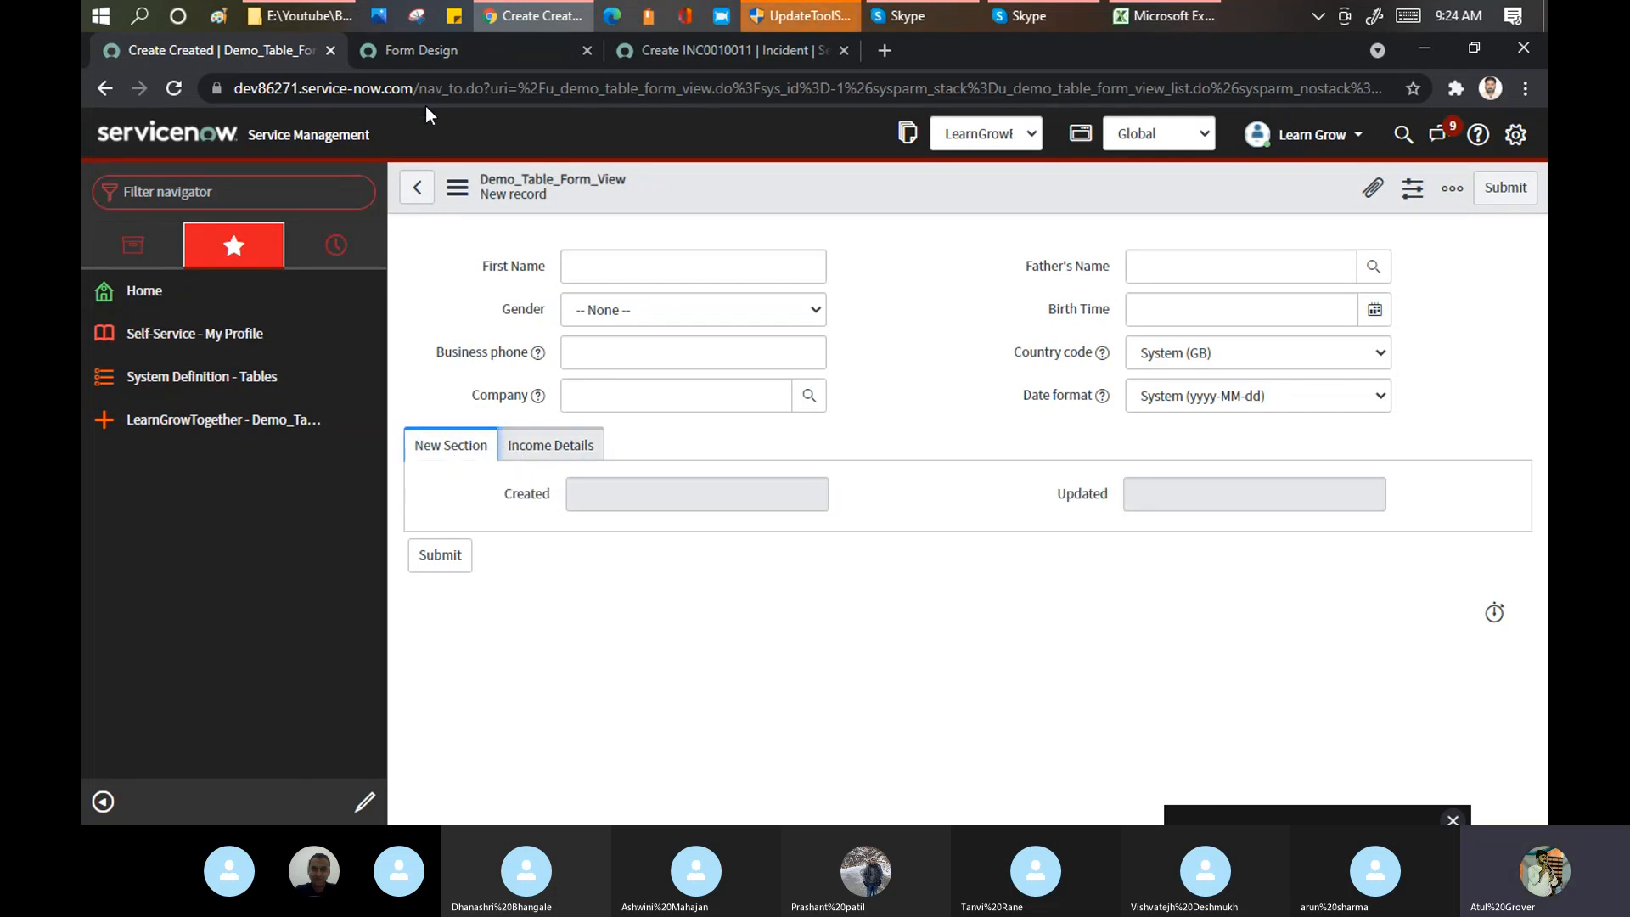
Step: Save the Personal Info section change in Form Design and reload the Demo_Table_Form_View form
click(489, 54)
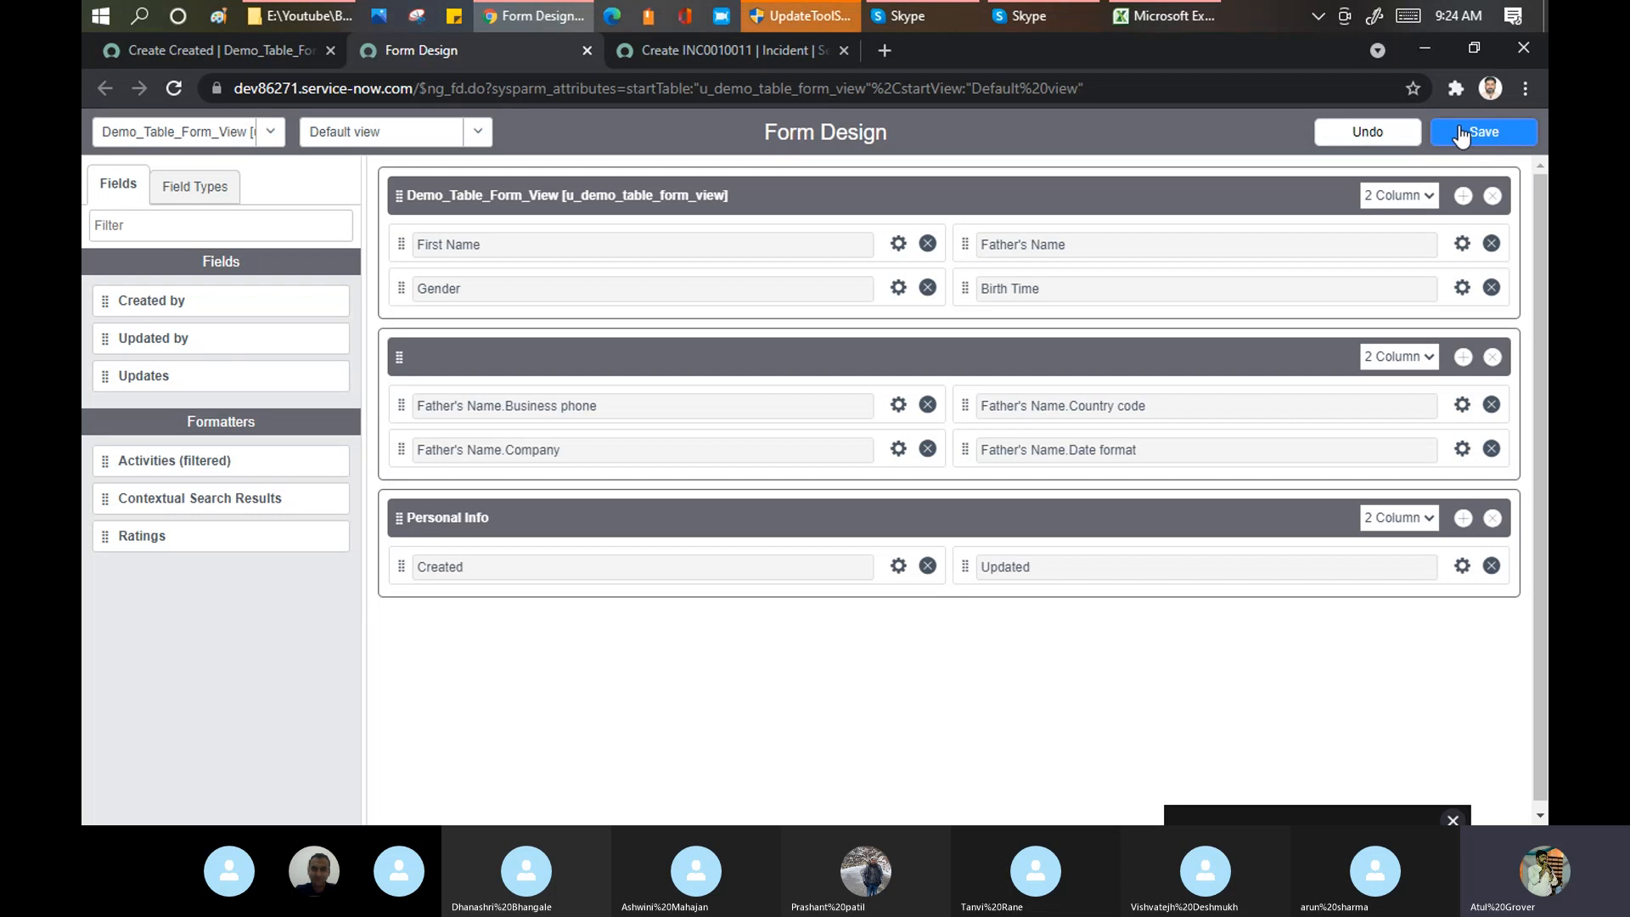
click(1461, 133)
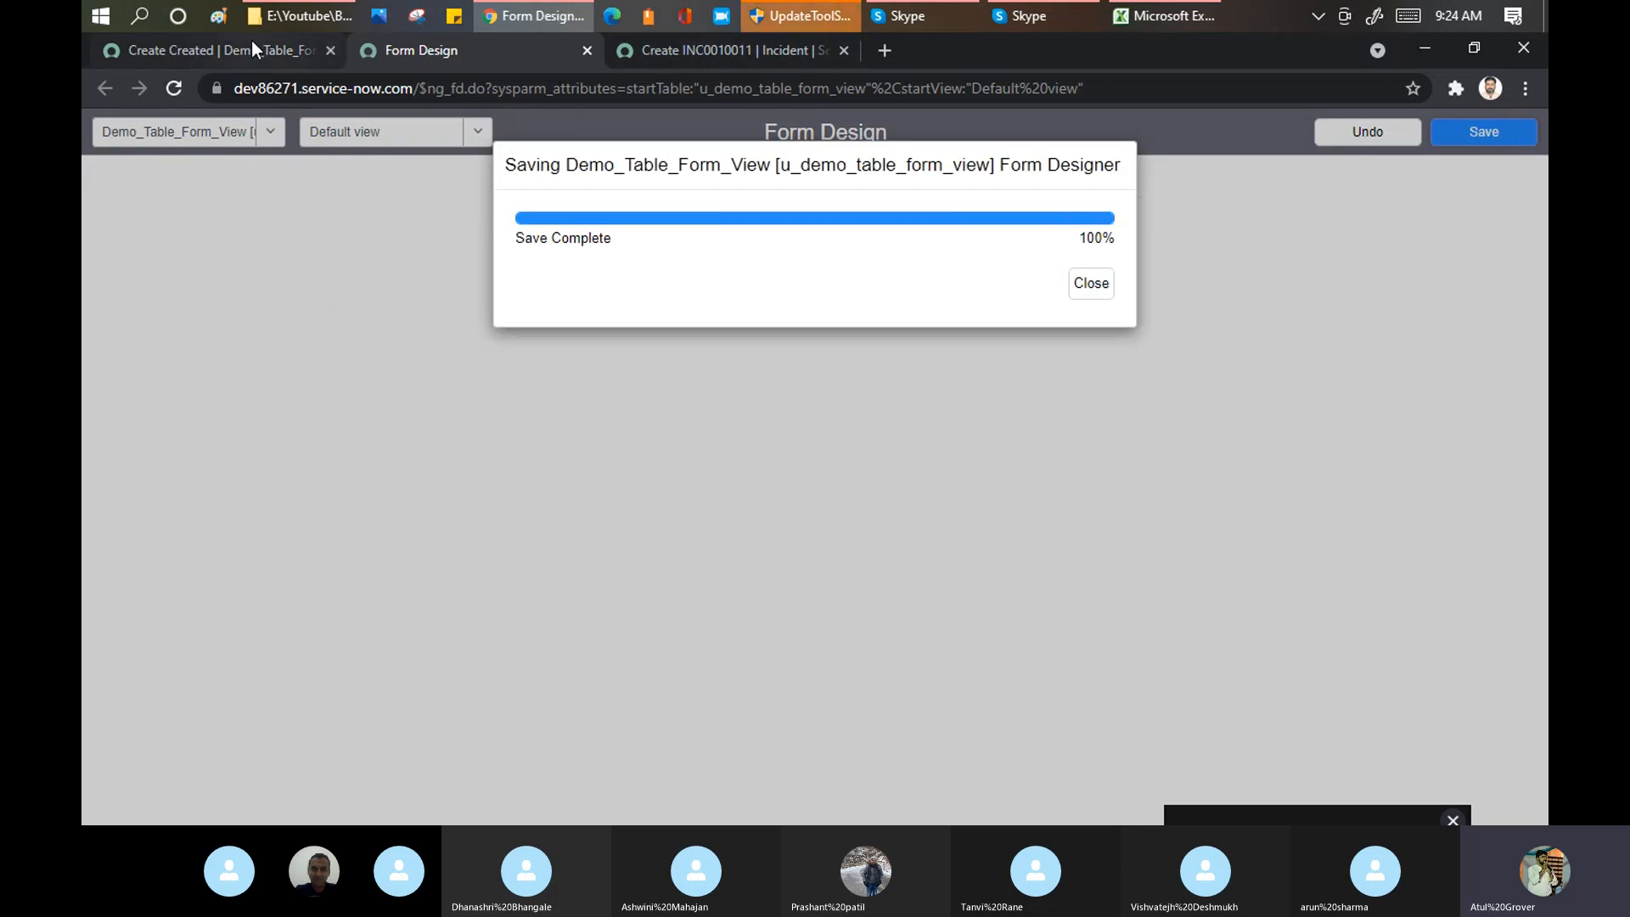
click(251, 44)
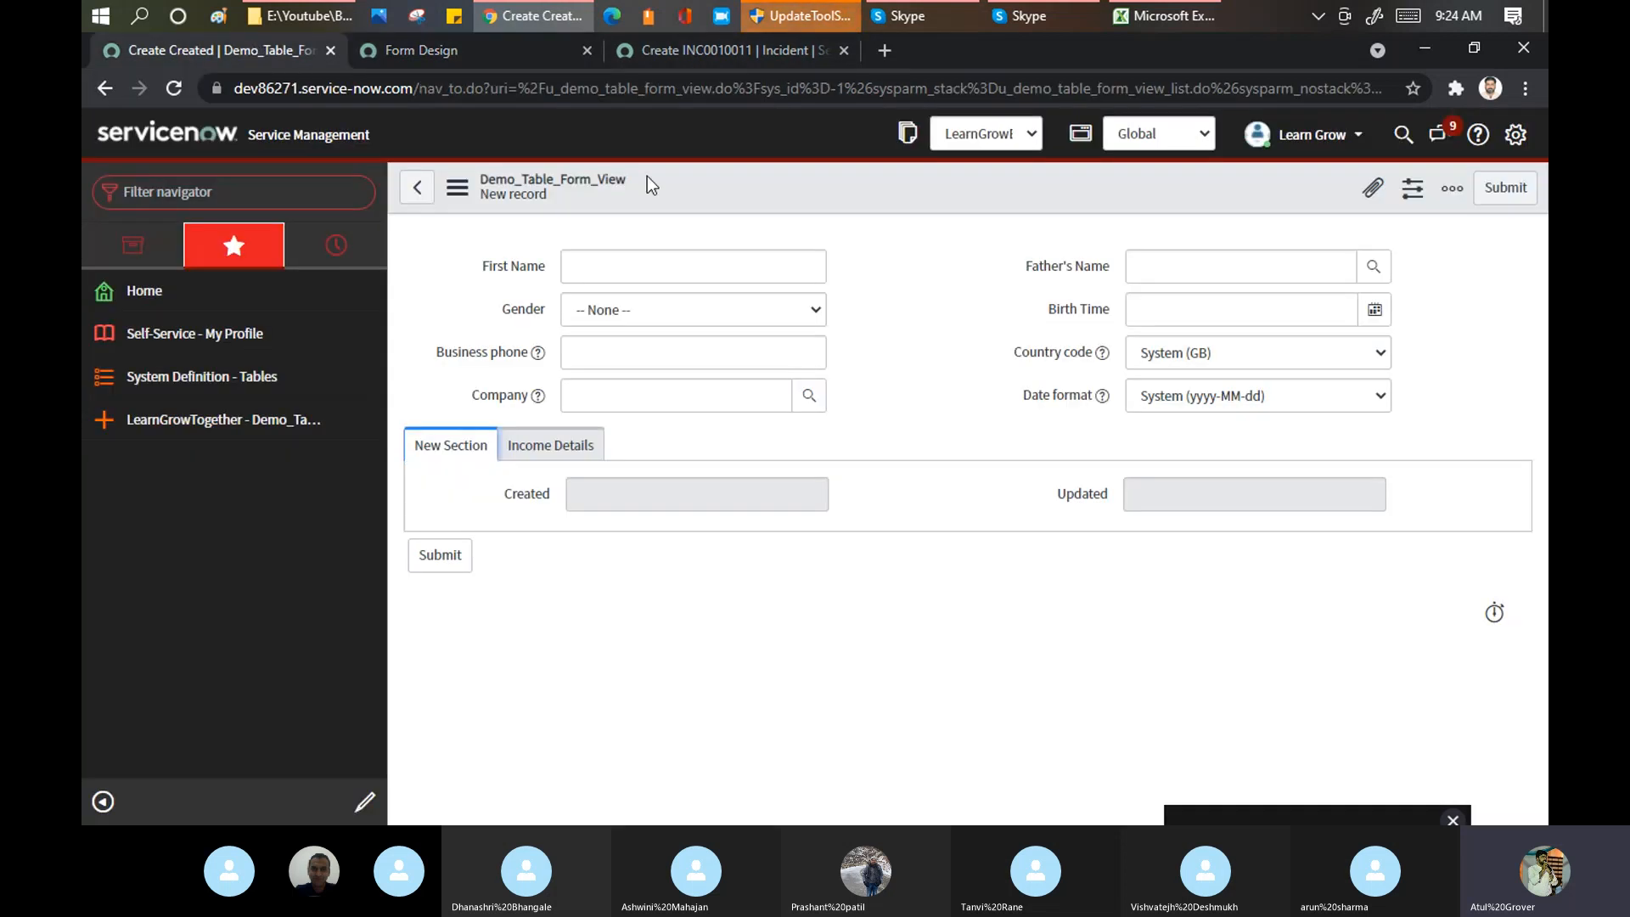
right_click(691, 181)
click(773, 374)
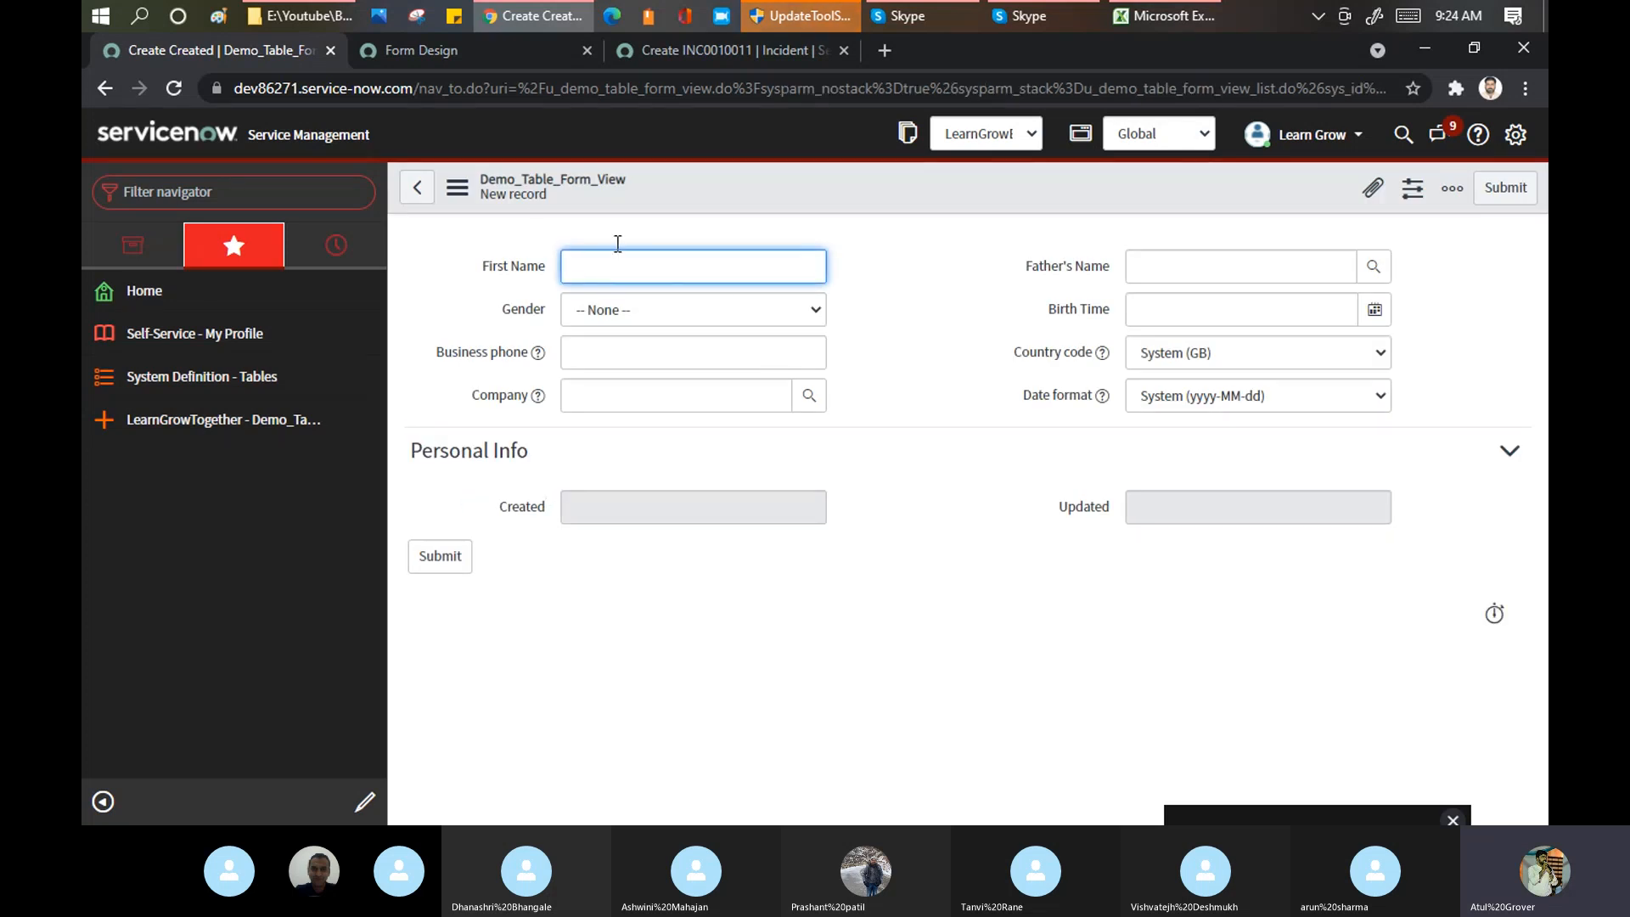
Step: Reload the Demo_Table_Form_View form and refresh its Form Design page
right_click(725, 167)
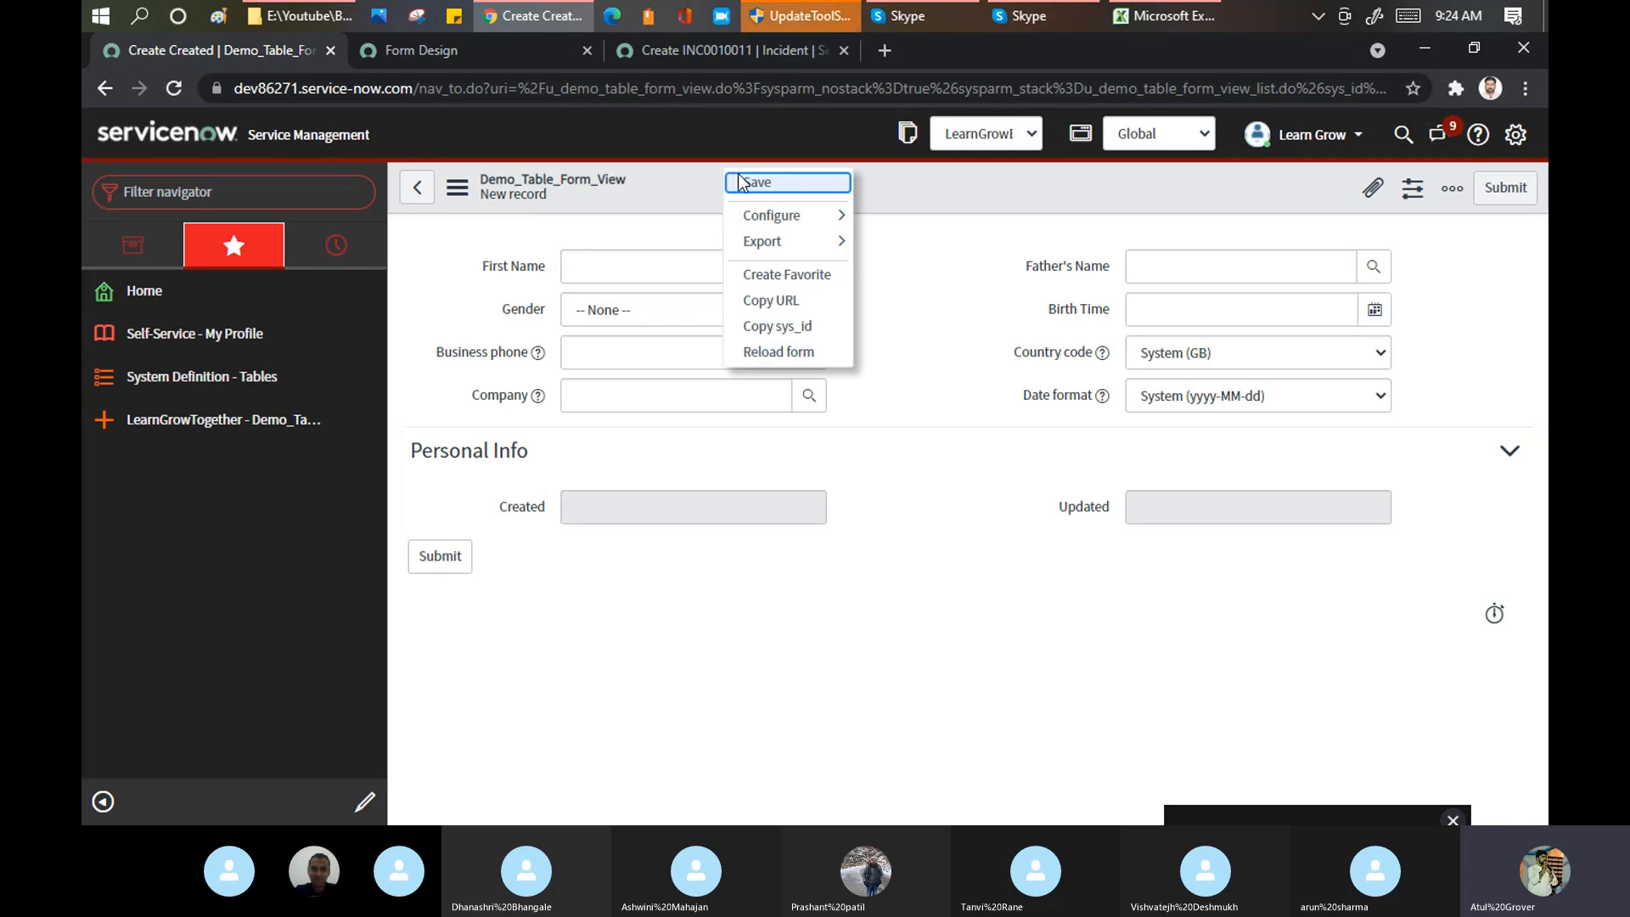
mouse_move(756, 214)
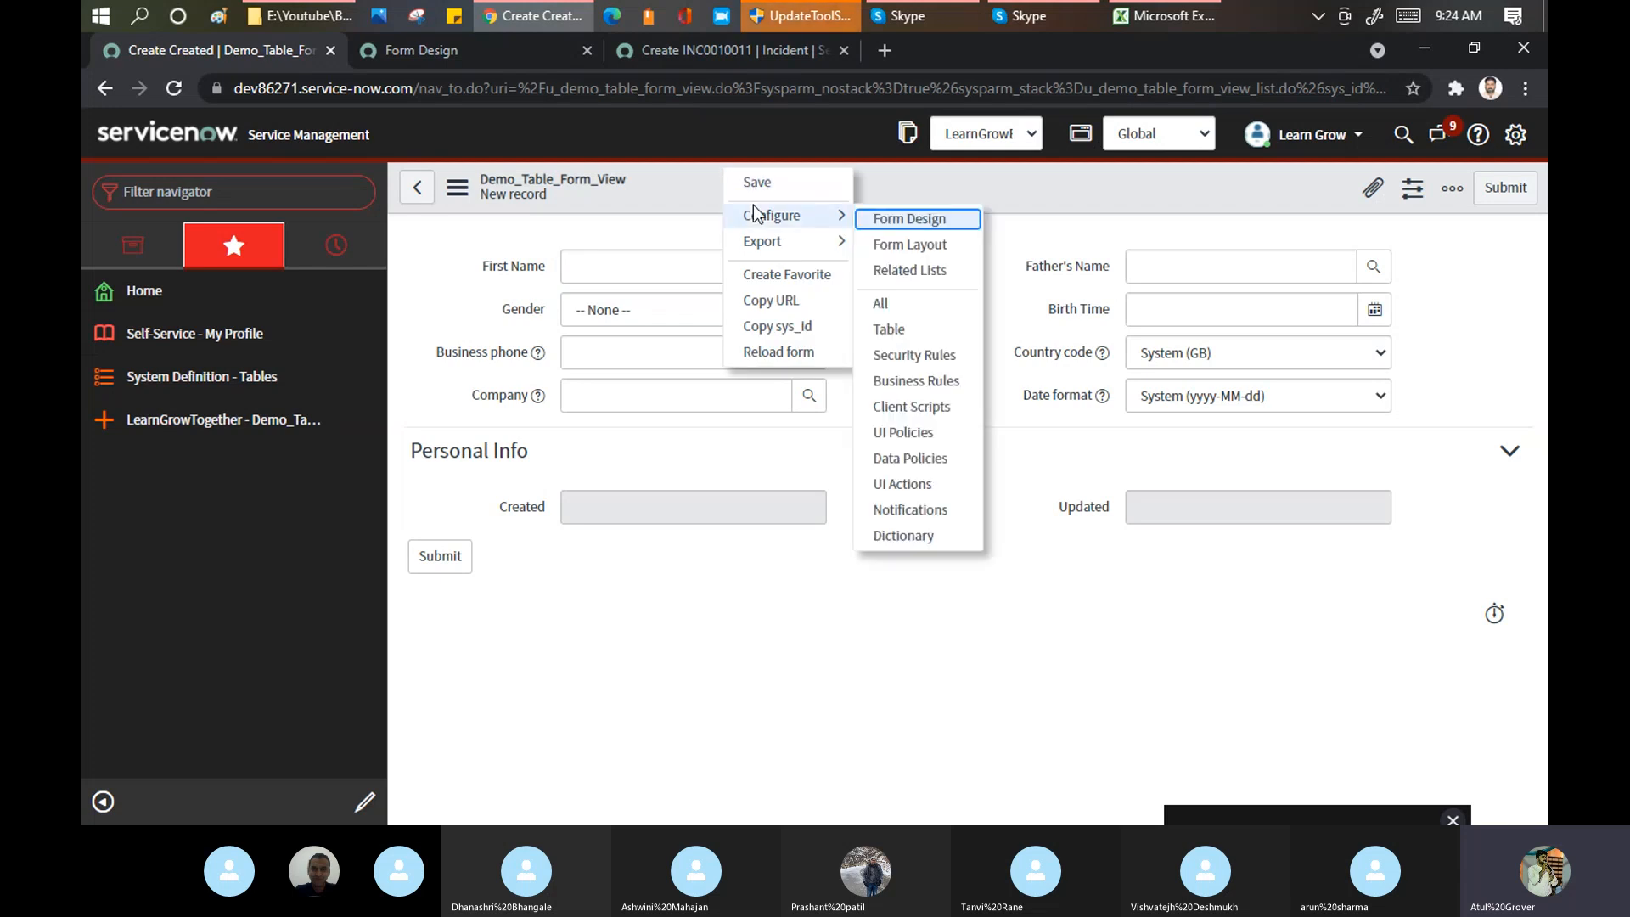
click(754, 350)
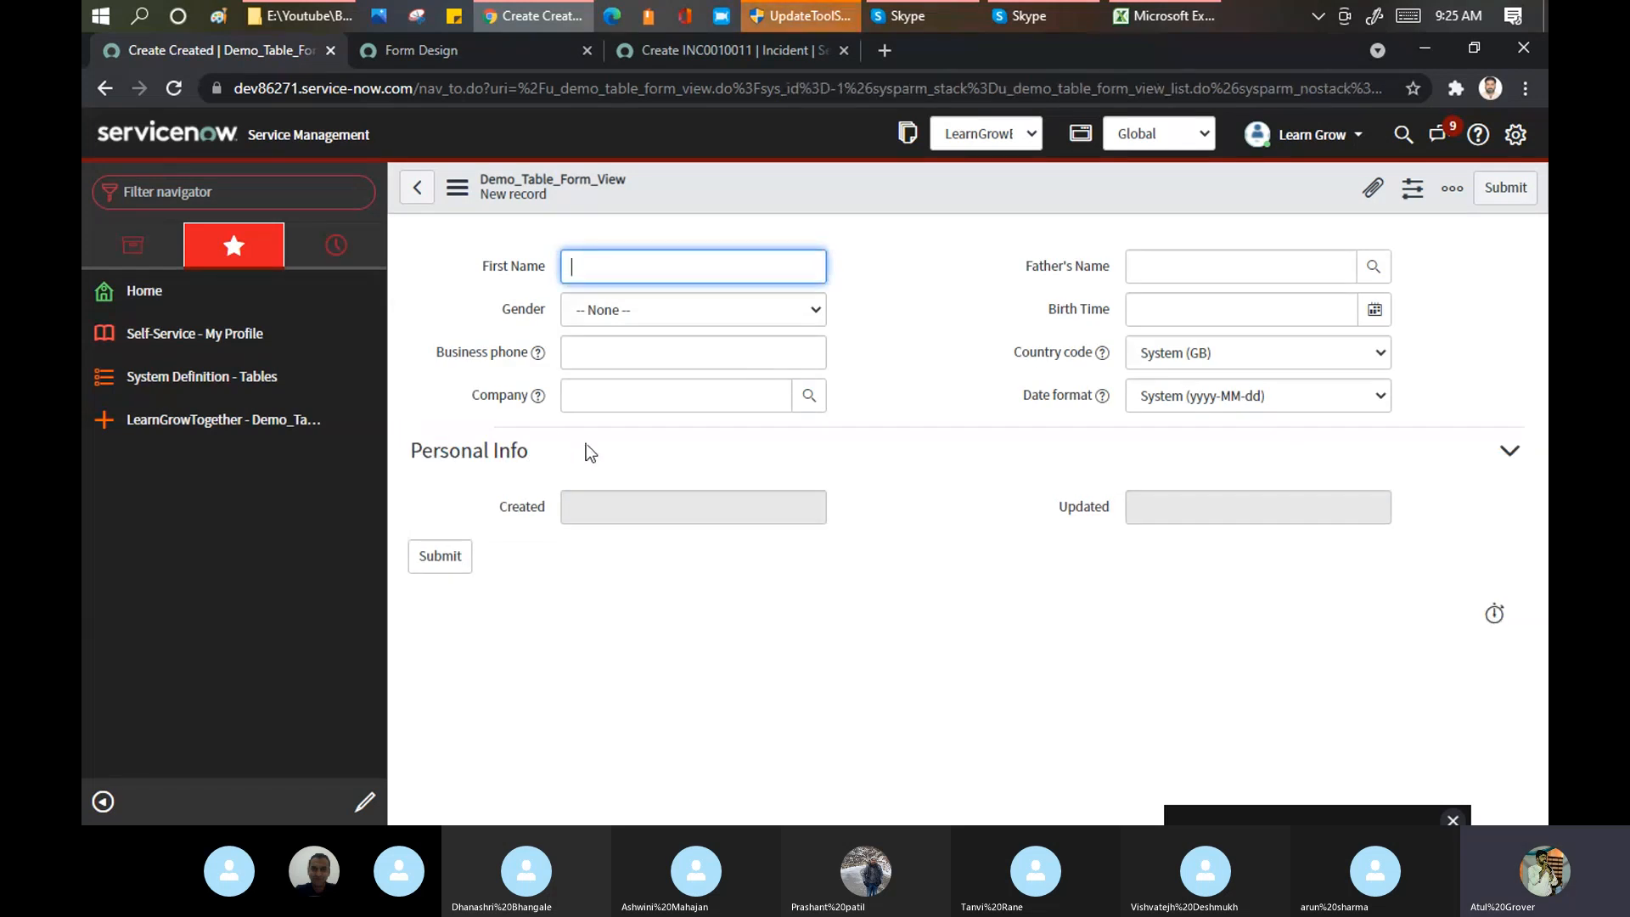
click(574, 459)
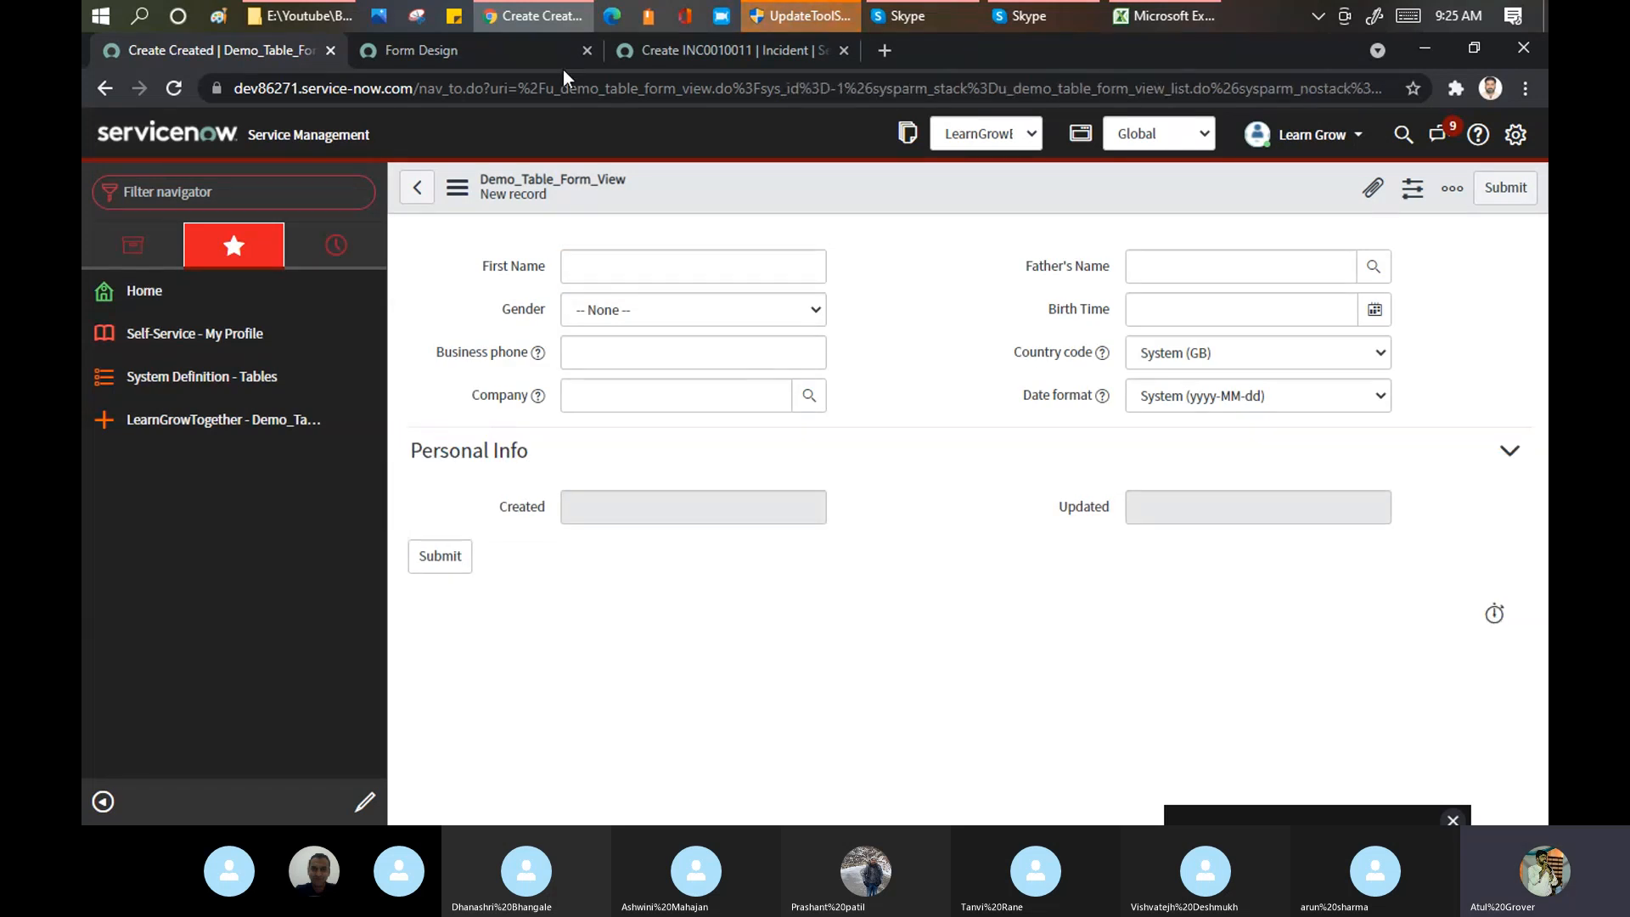
click(506, 50)
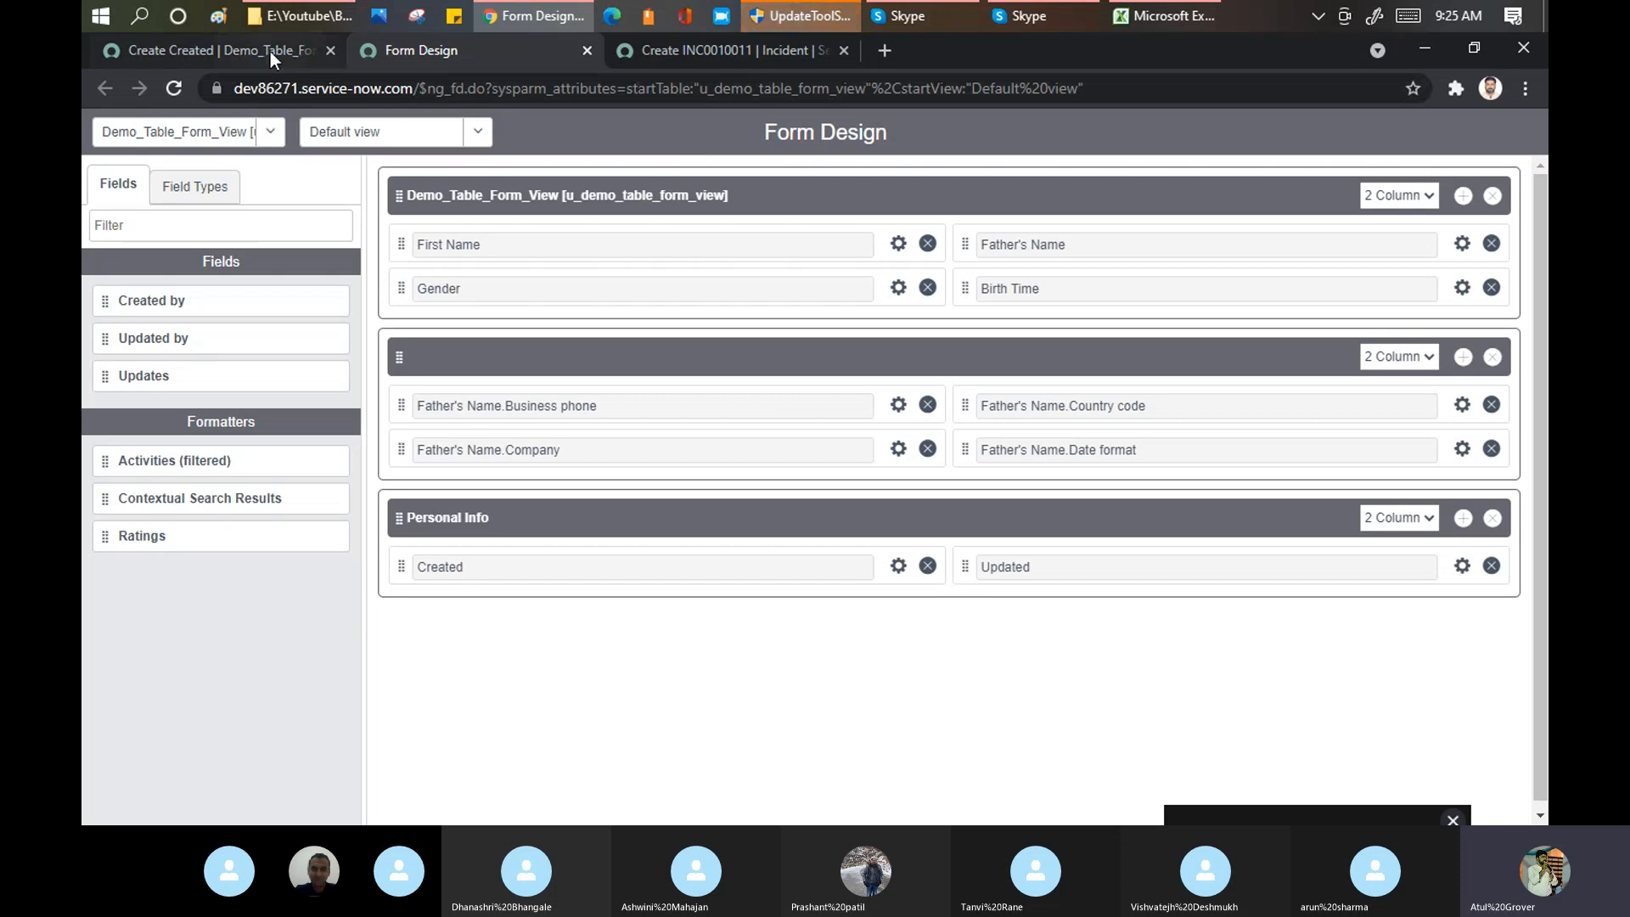
click(175, 88)
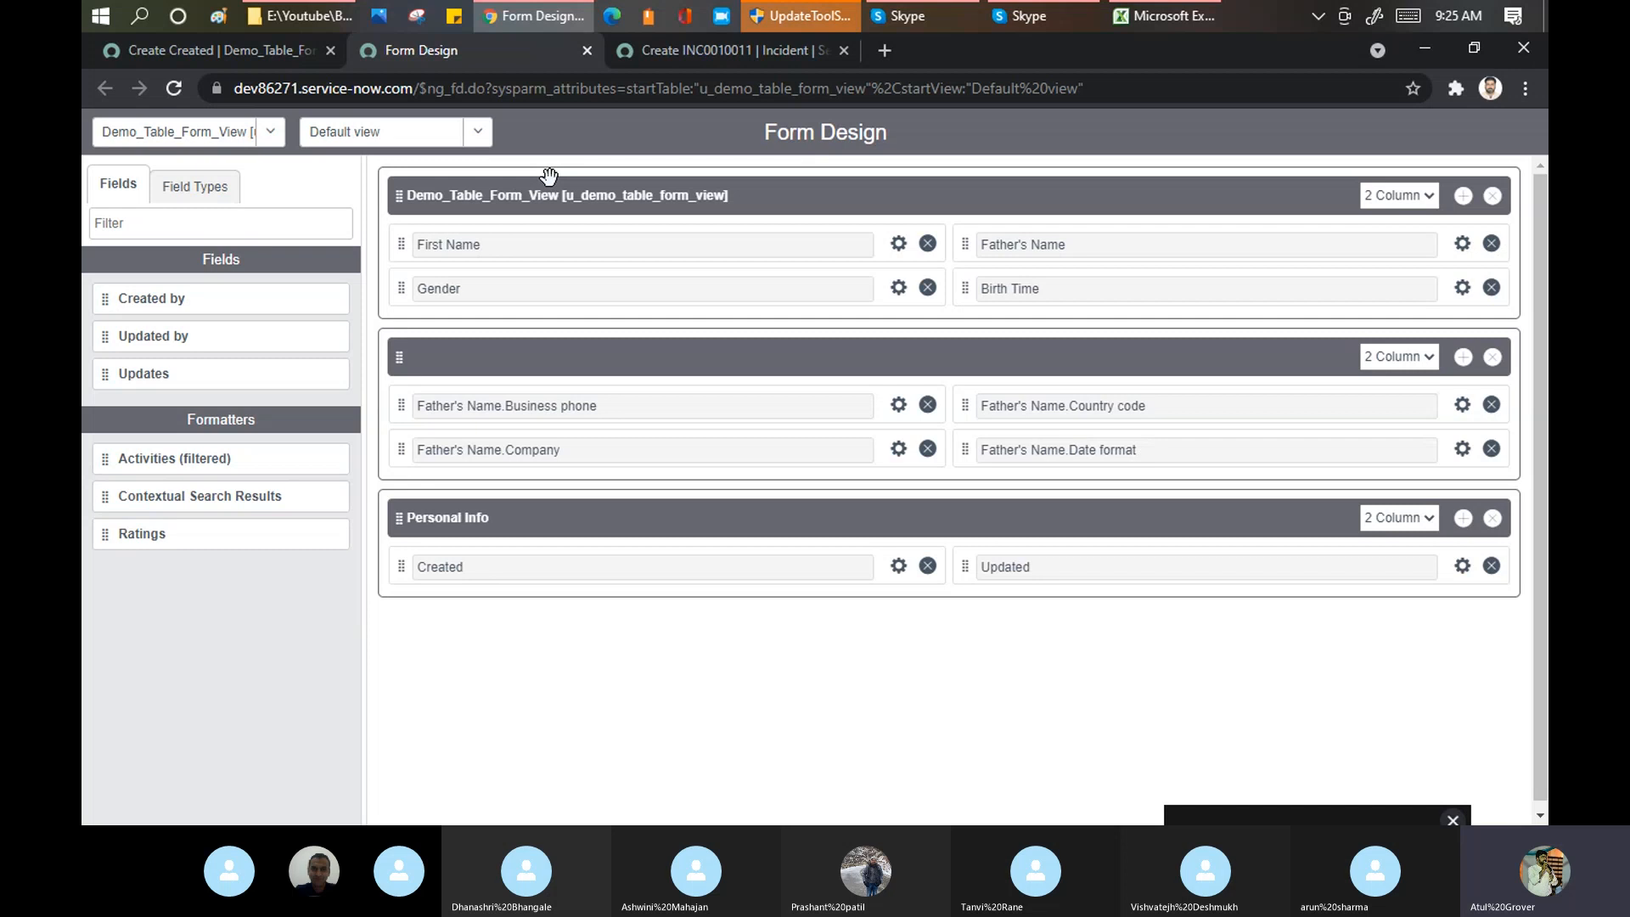
Step: Compare the sections shown on the Demo_Table_Form_View form with those in Form Design
click(241, 46)
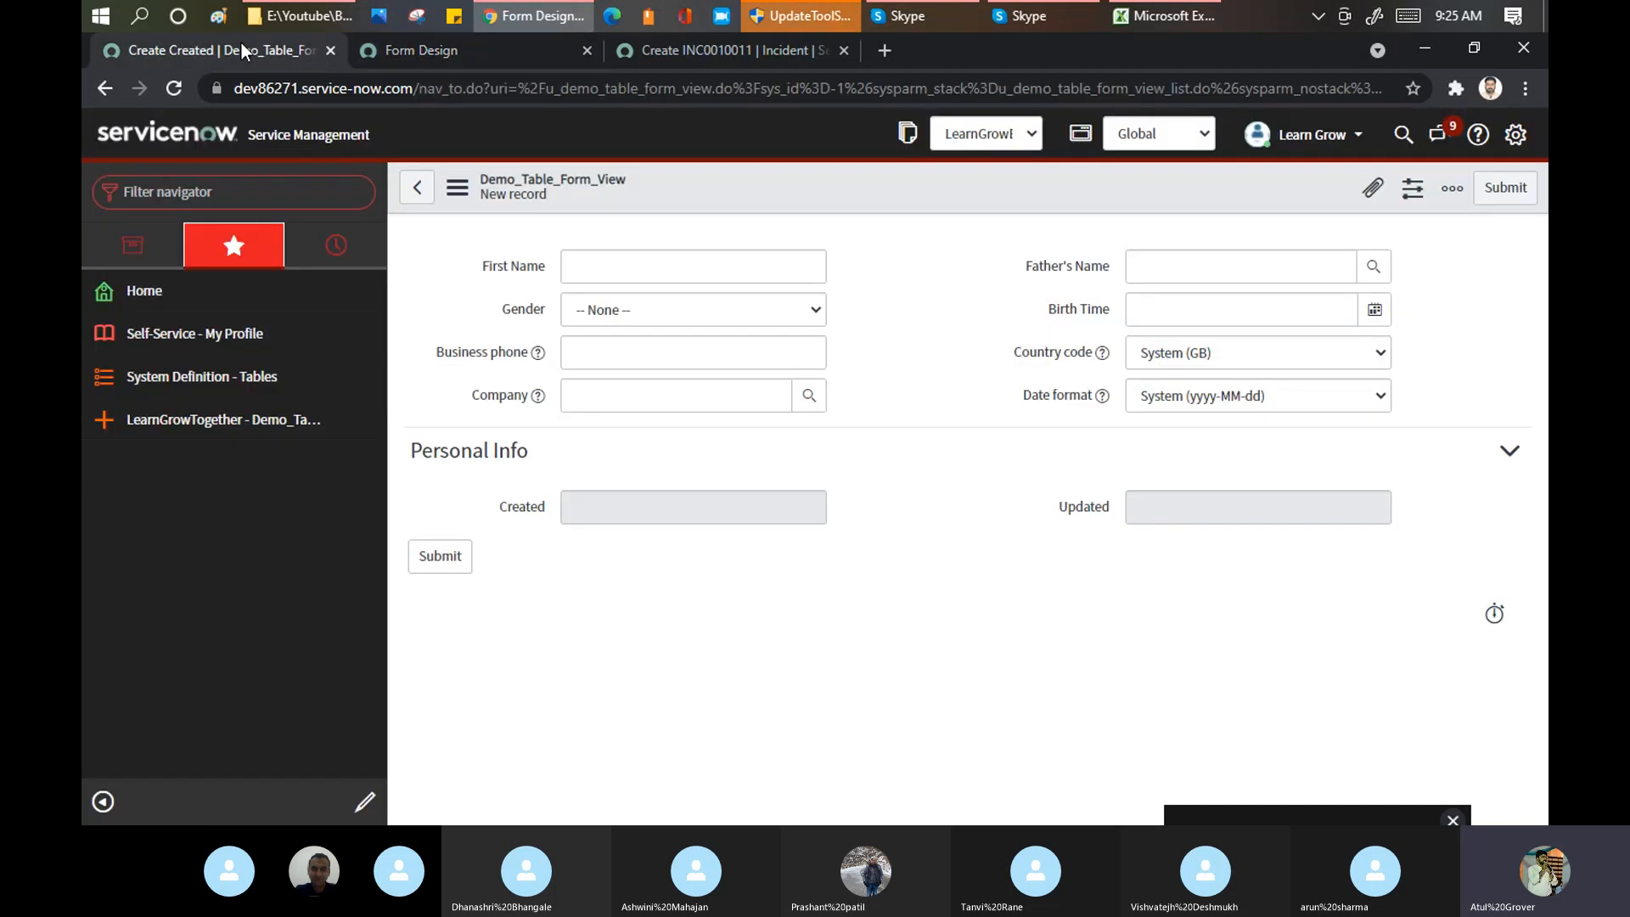
click(523, 52)
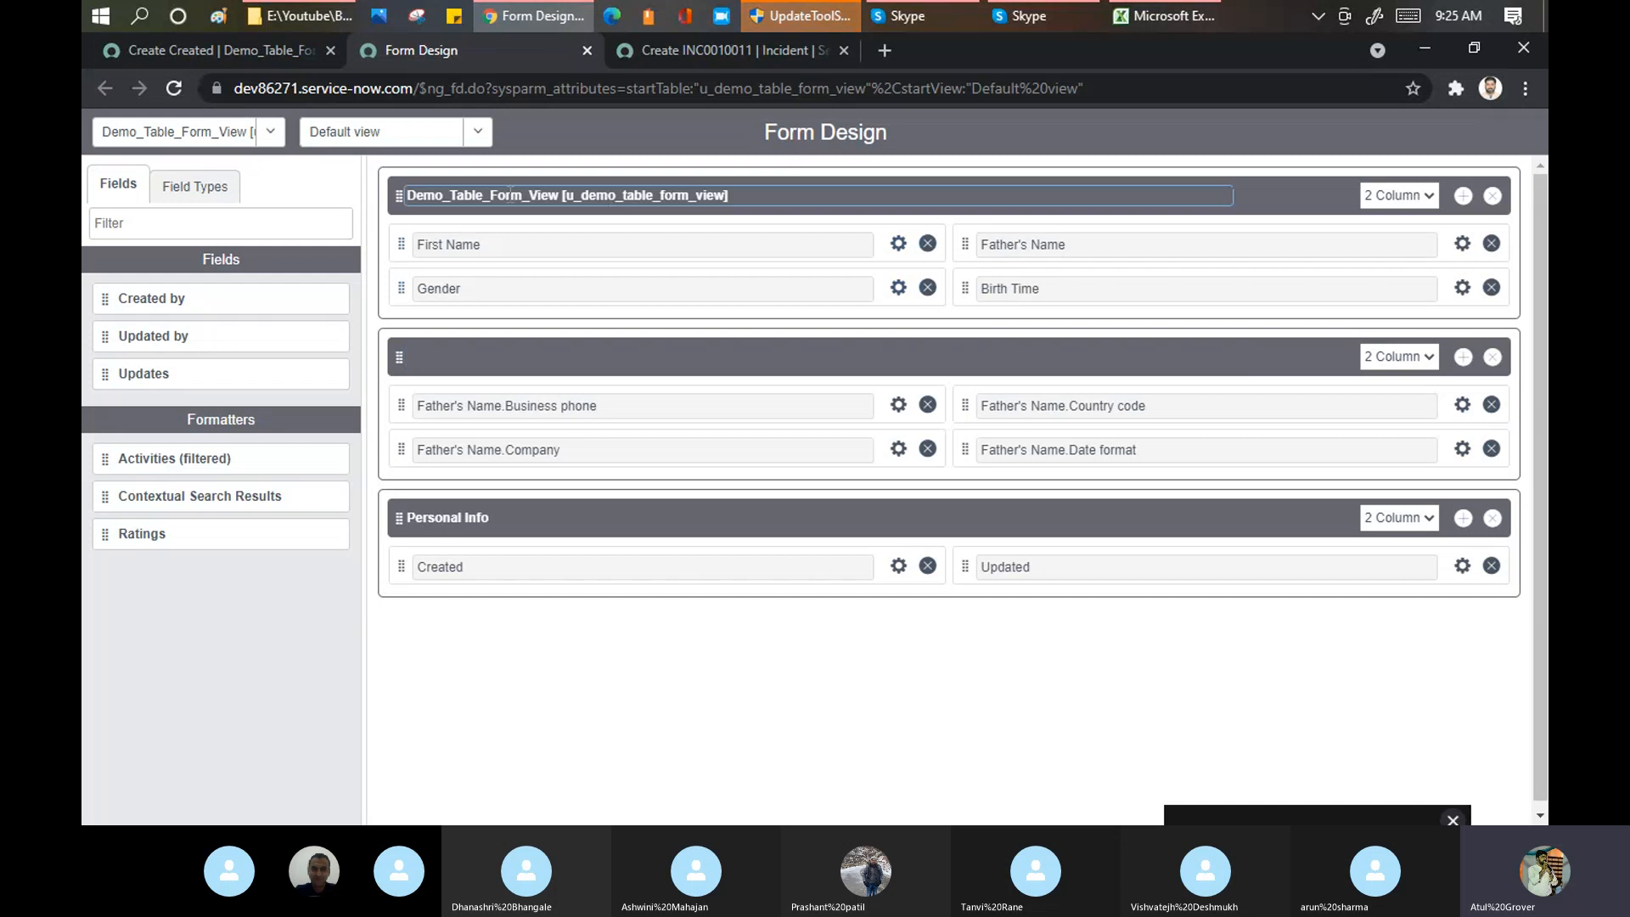
click(263, 52)
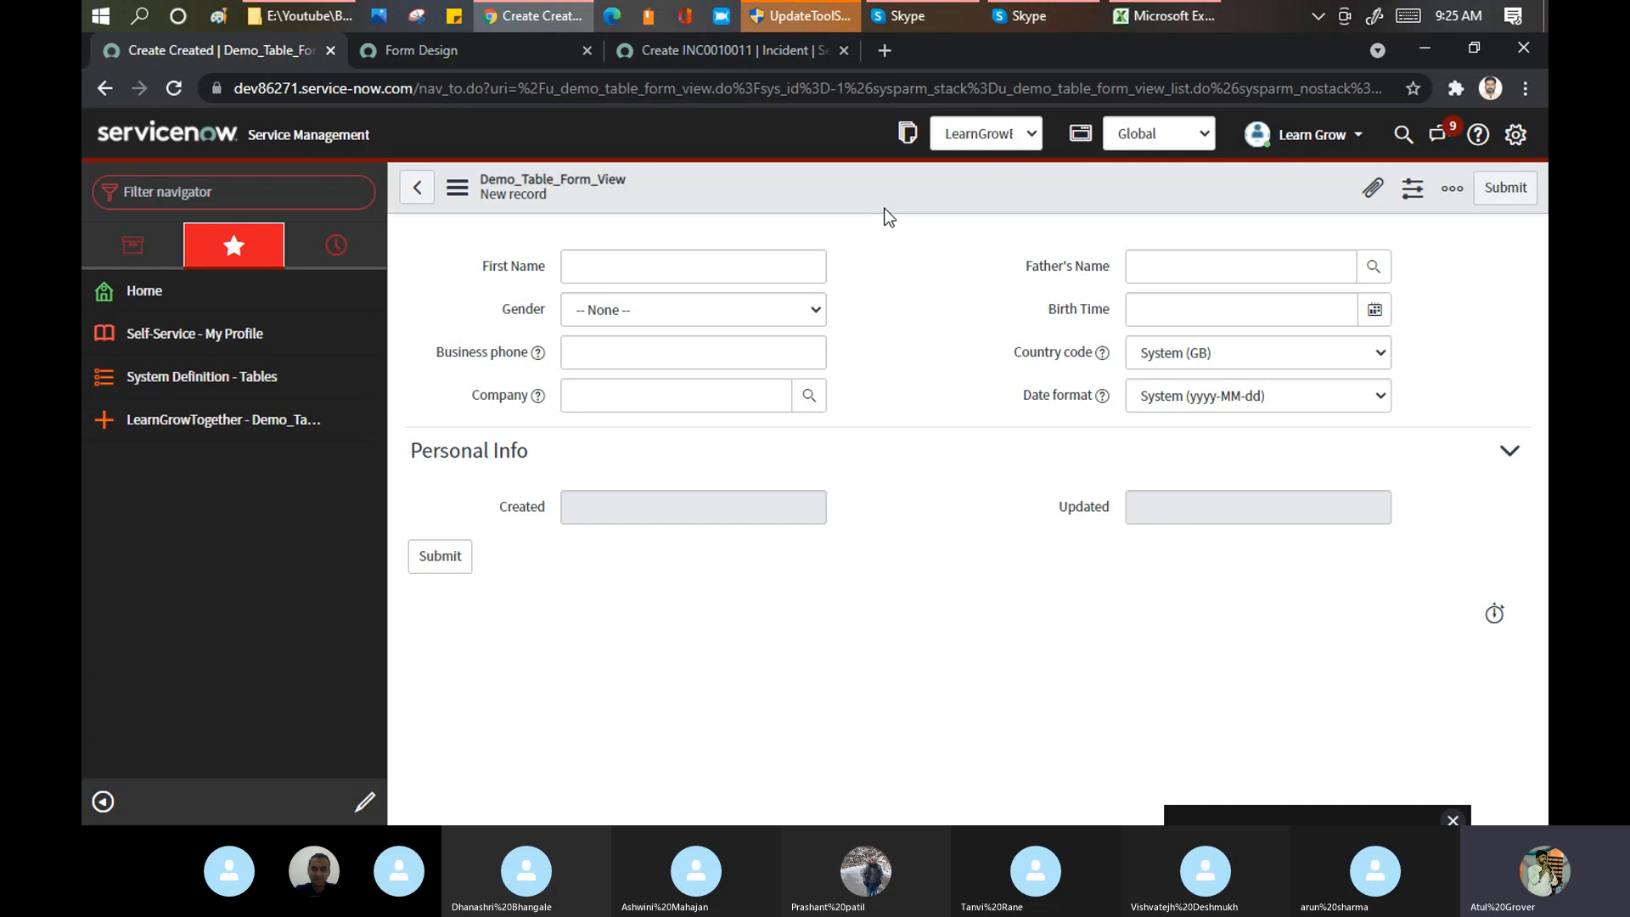
click(472, 53)
click(1001, 356)
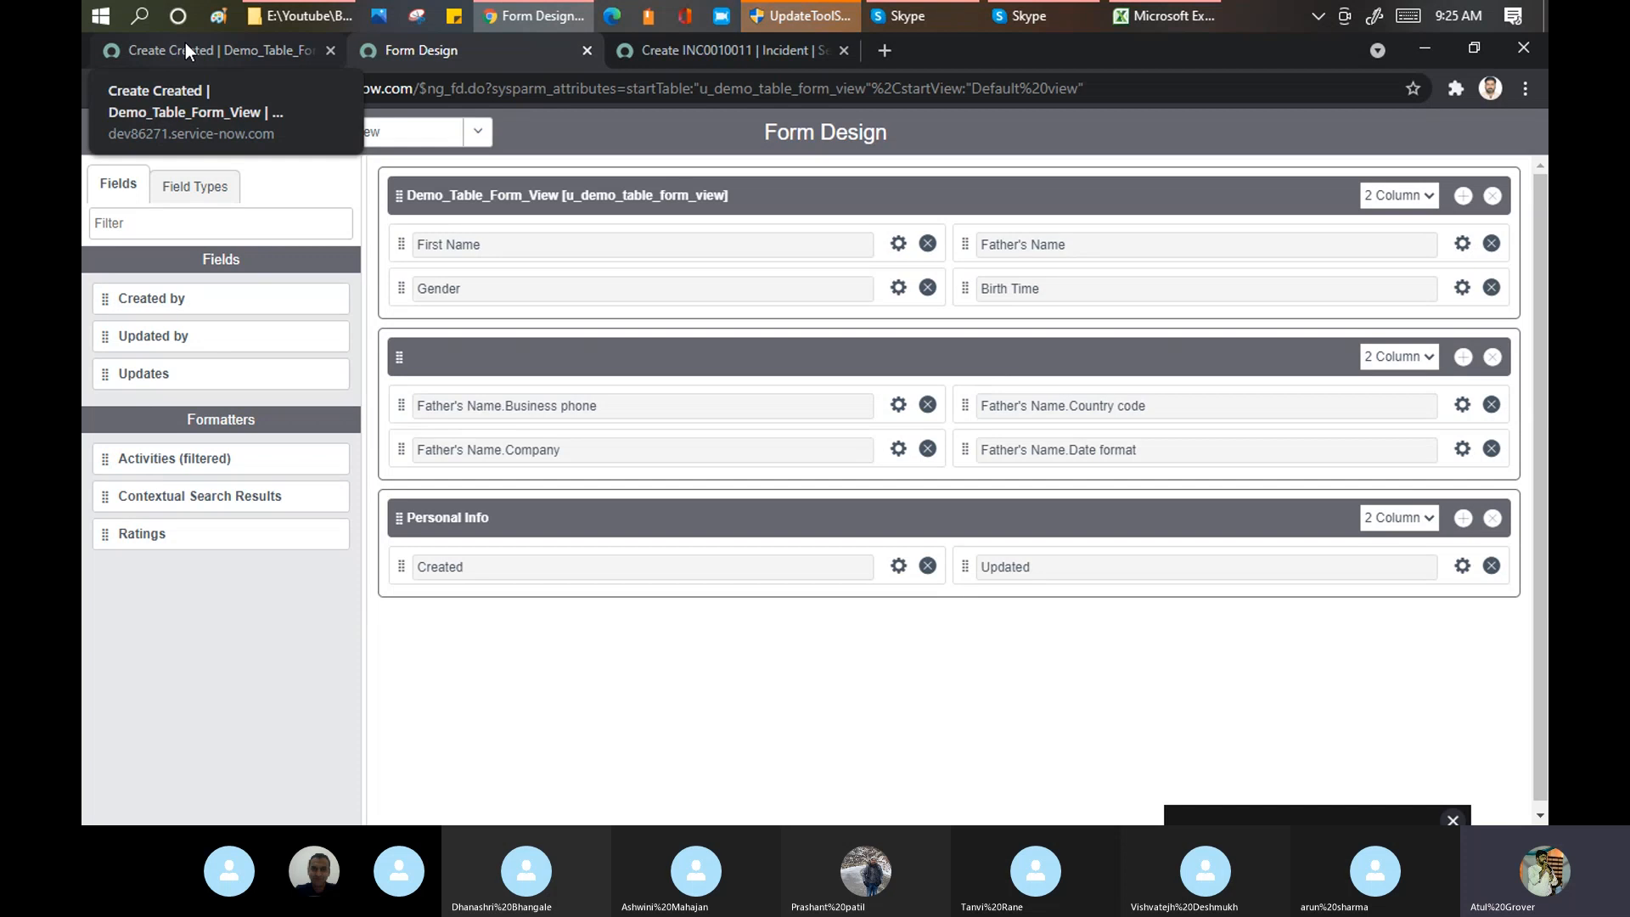
Step: Add a new section below Personal Info in Form Design and title it "Incoem Dteails"
click(1463, 519)
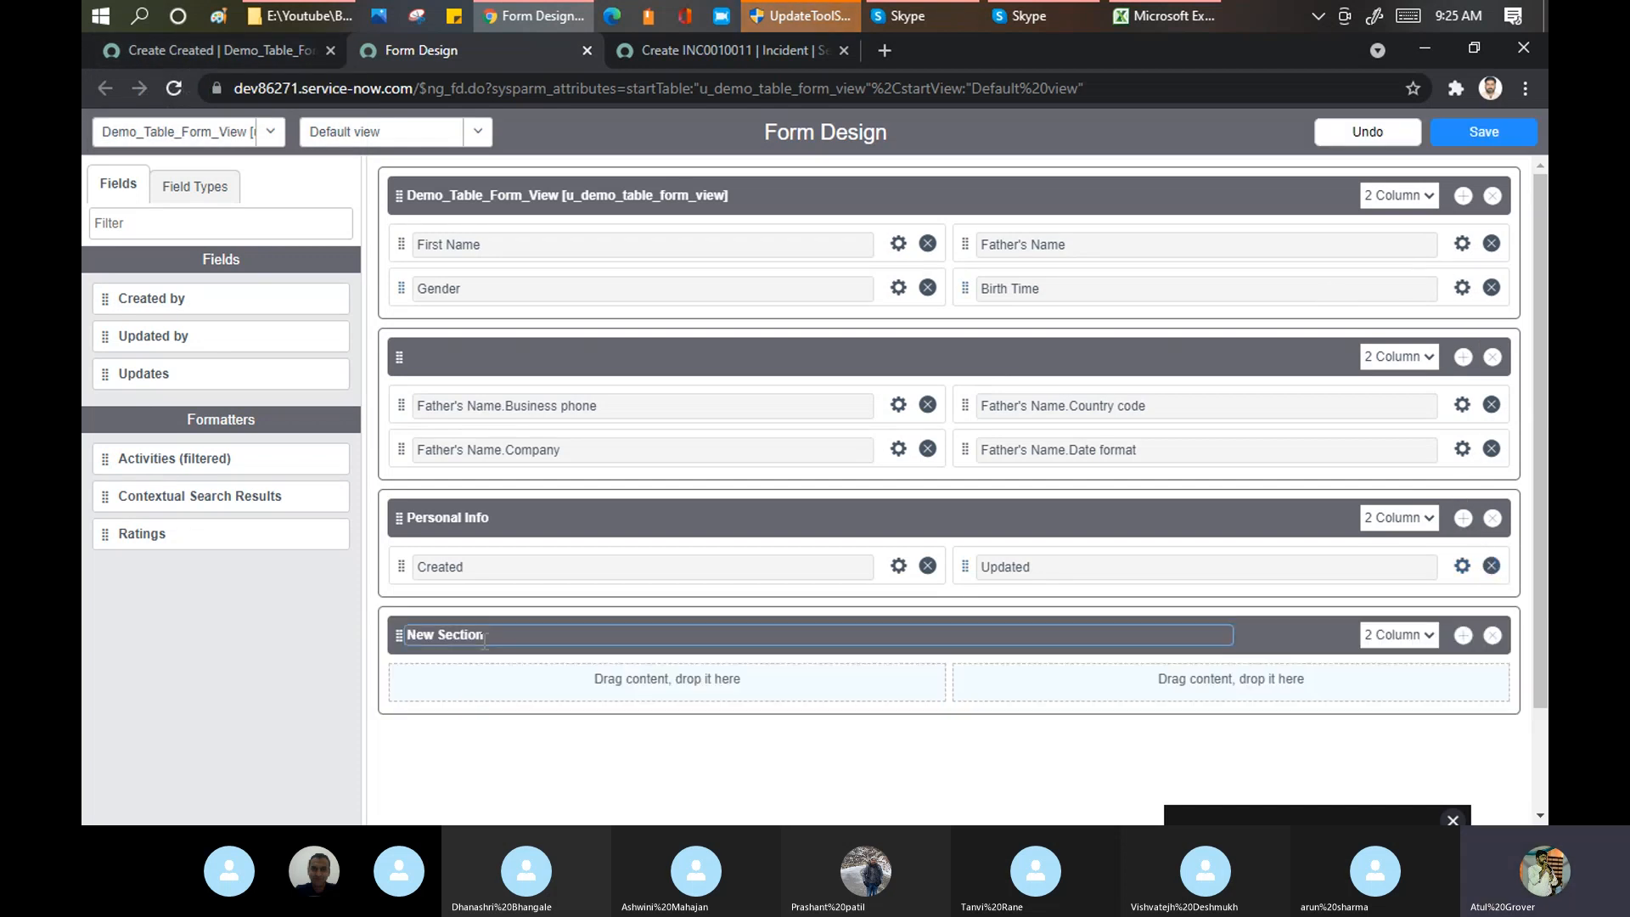
click(485, 637)
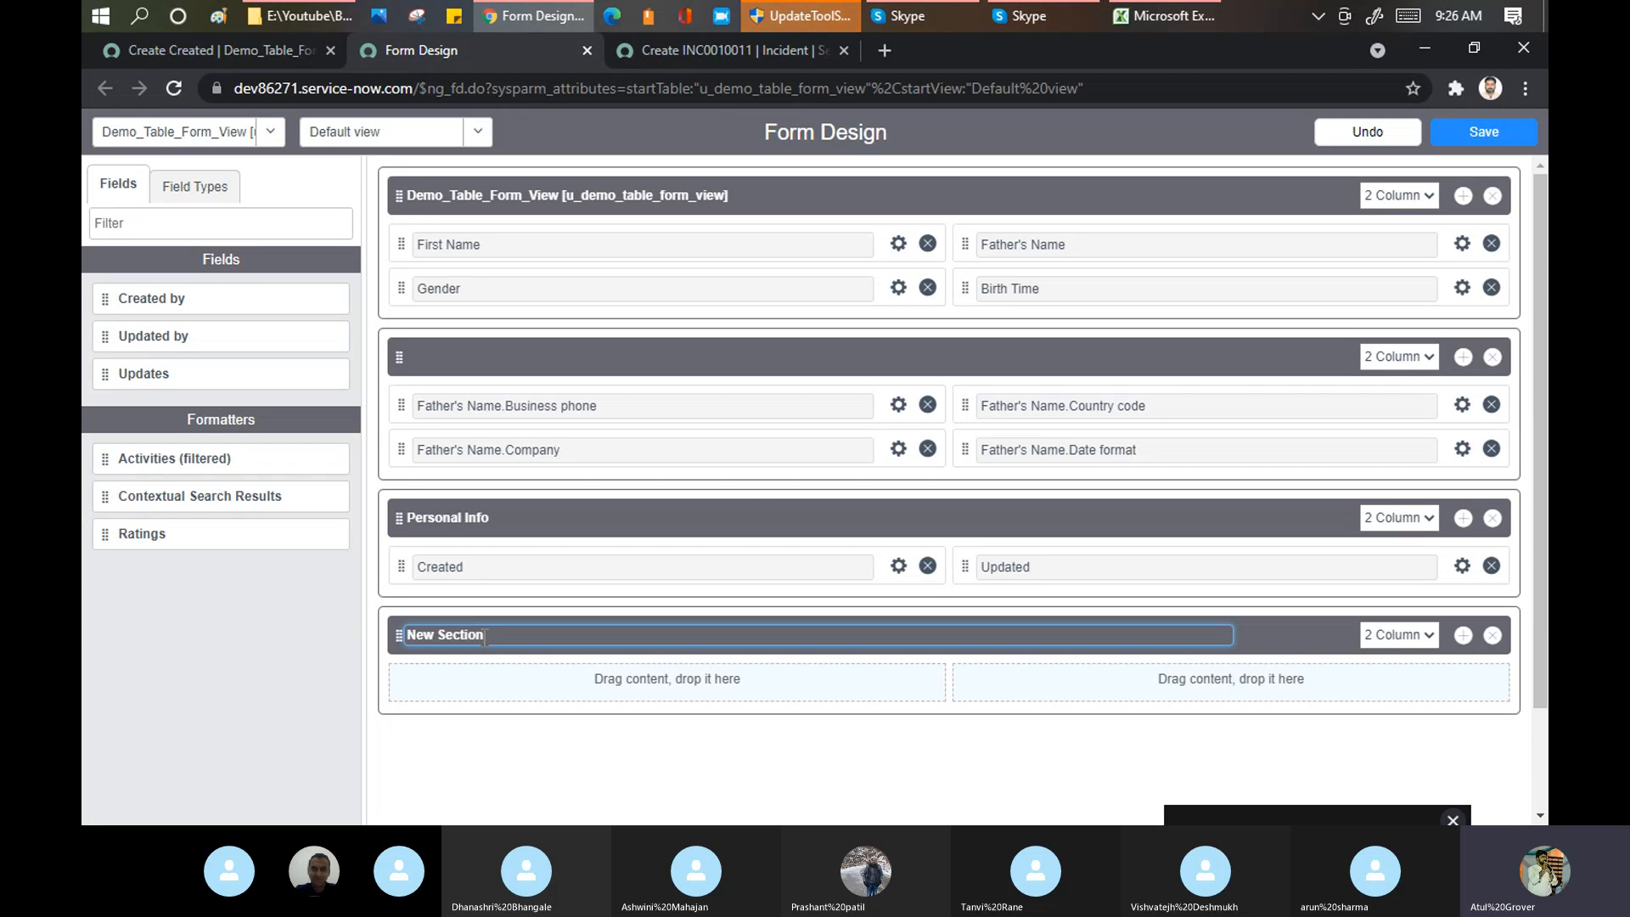
key(BackSpace)
text(Incoe)
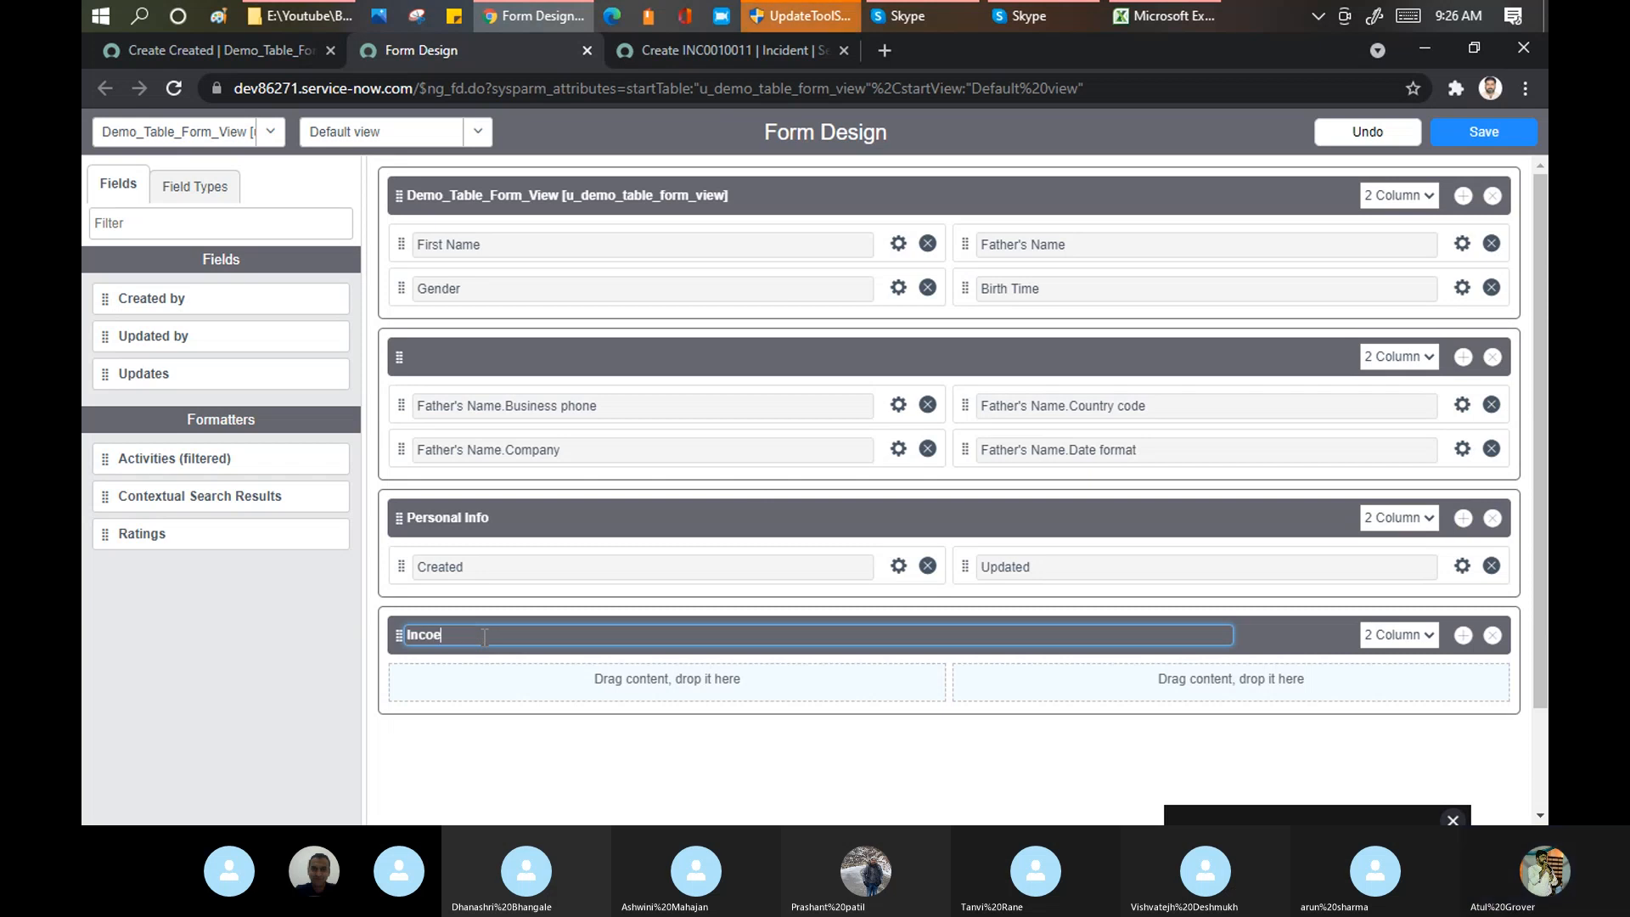
text(m Dteails)
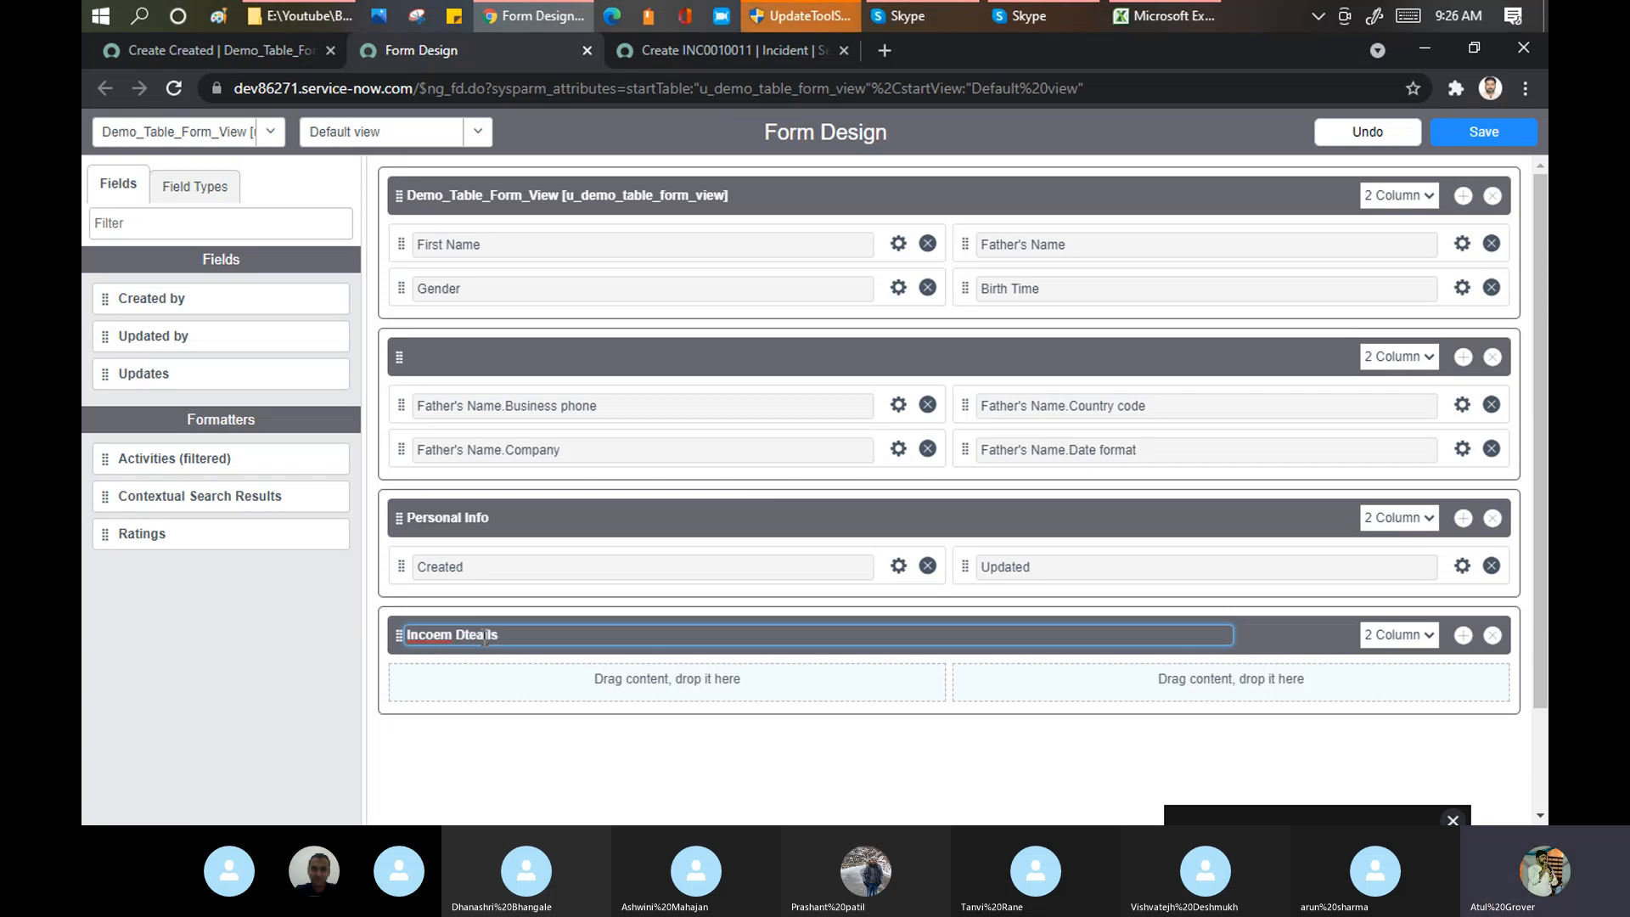
click(119, 598)
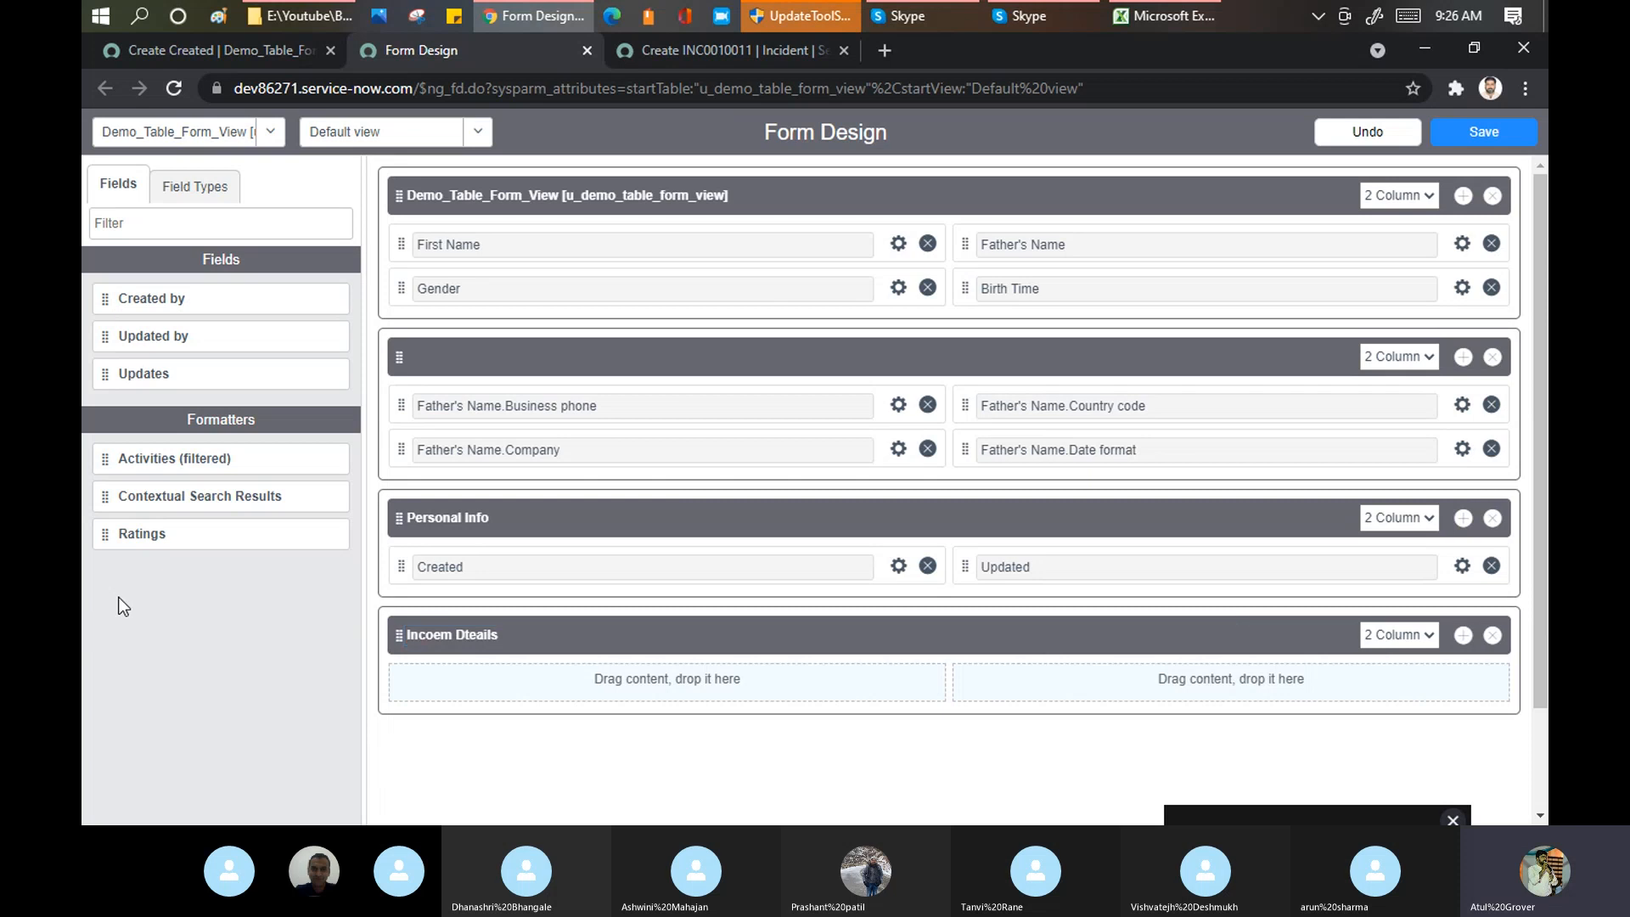
Step: Add a Choice field to the first column of the Incoem Dteails section and label it "Annual Inco,me"
click(188, 185)
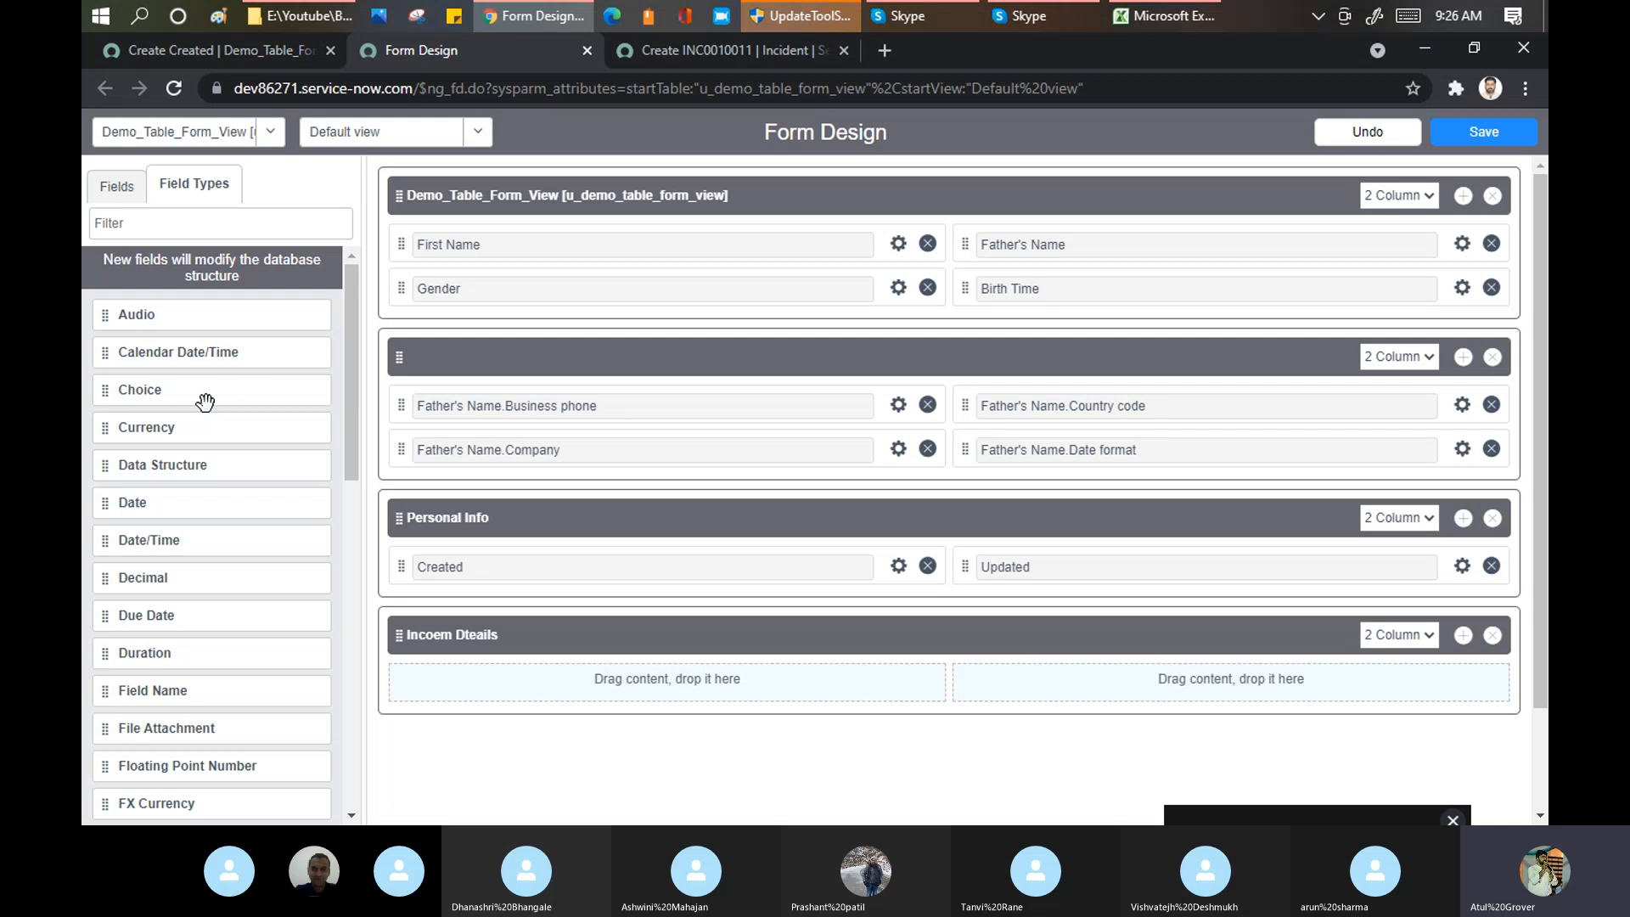
drag(282, 434, 558, 682)
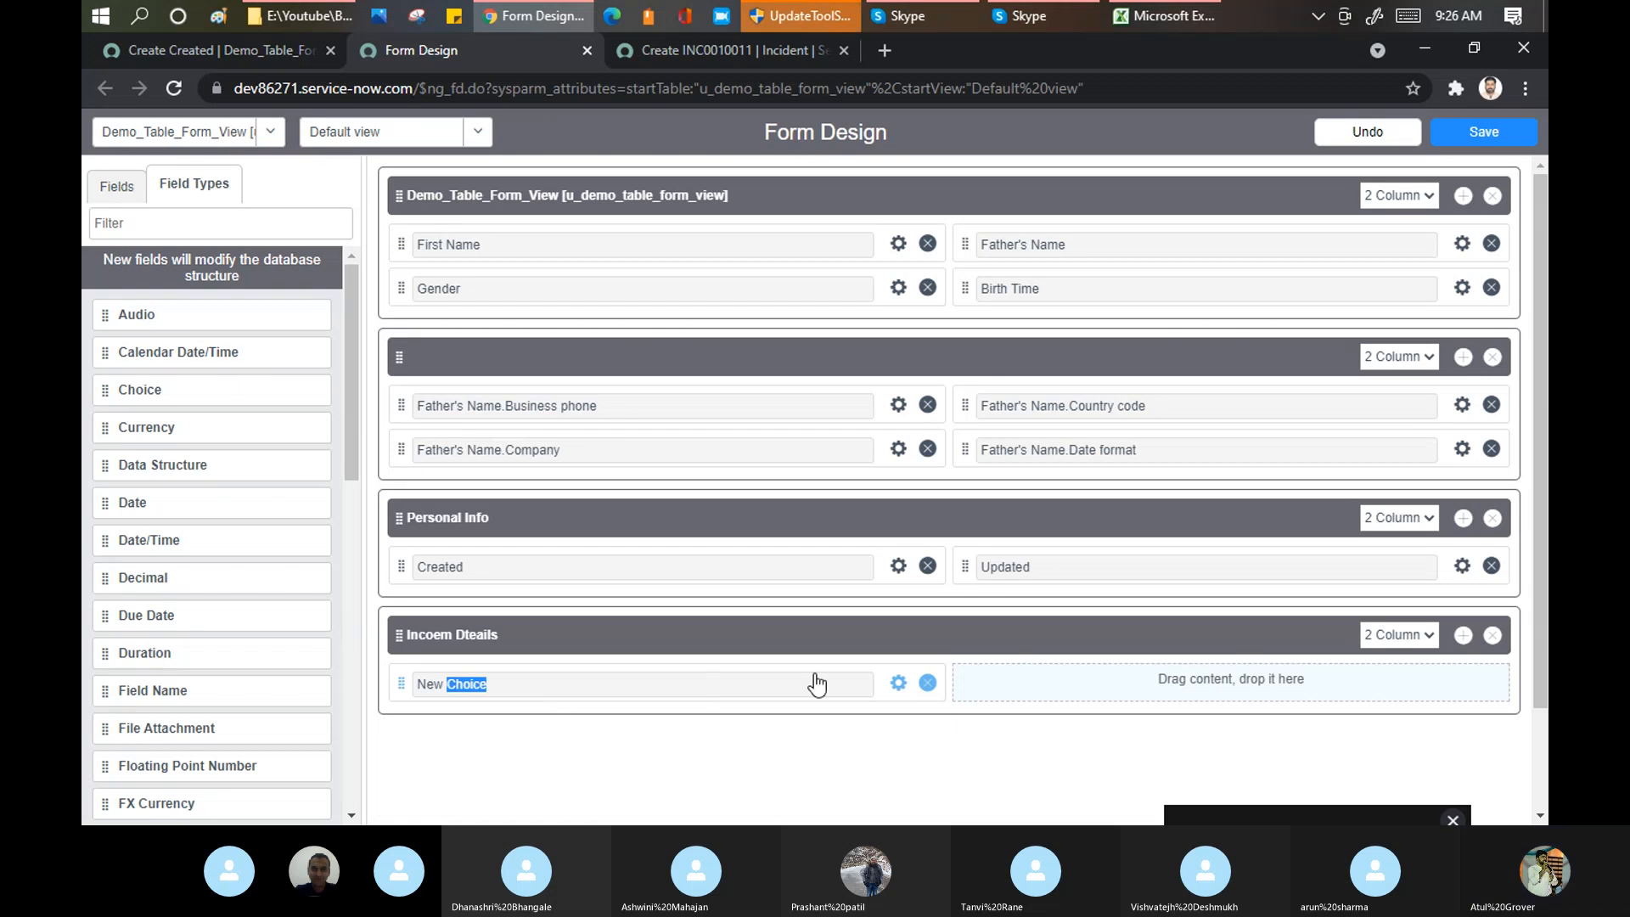
click(899, 684)
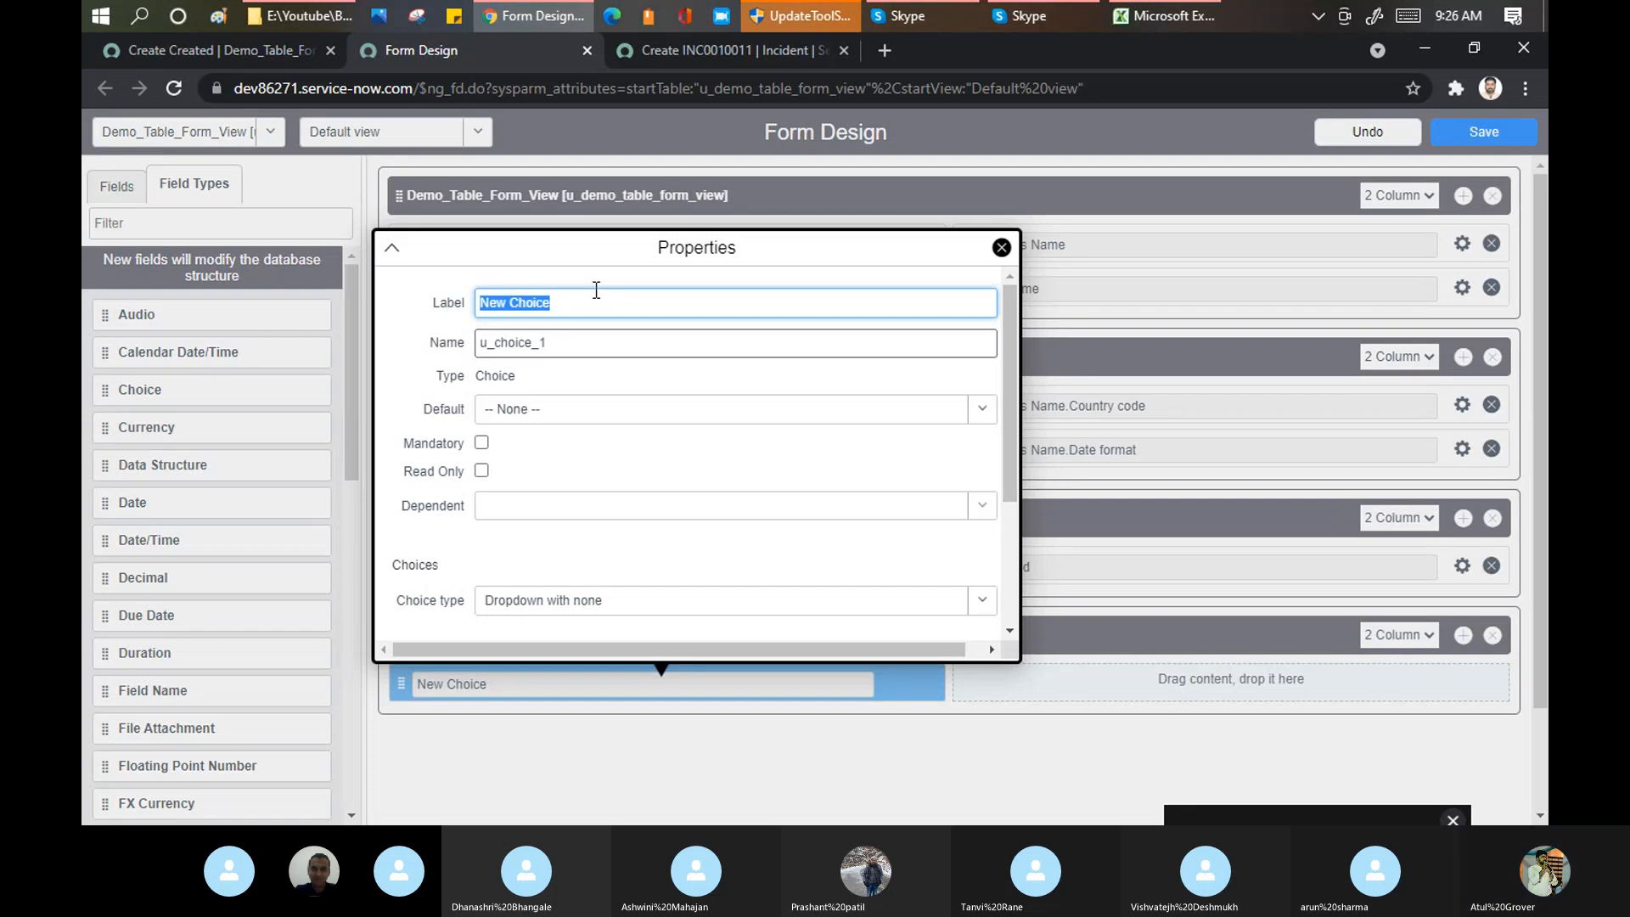
text(Annual Income)
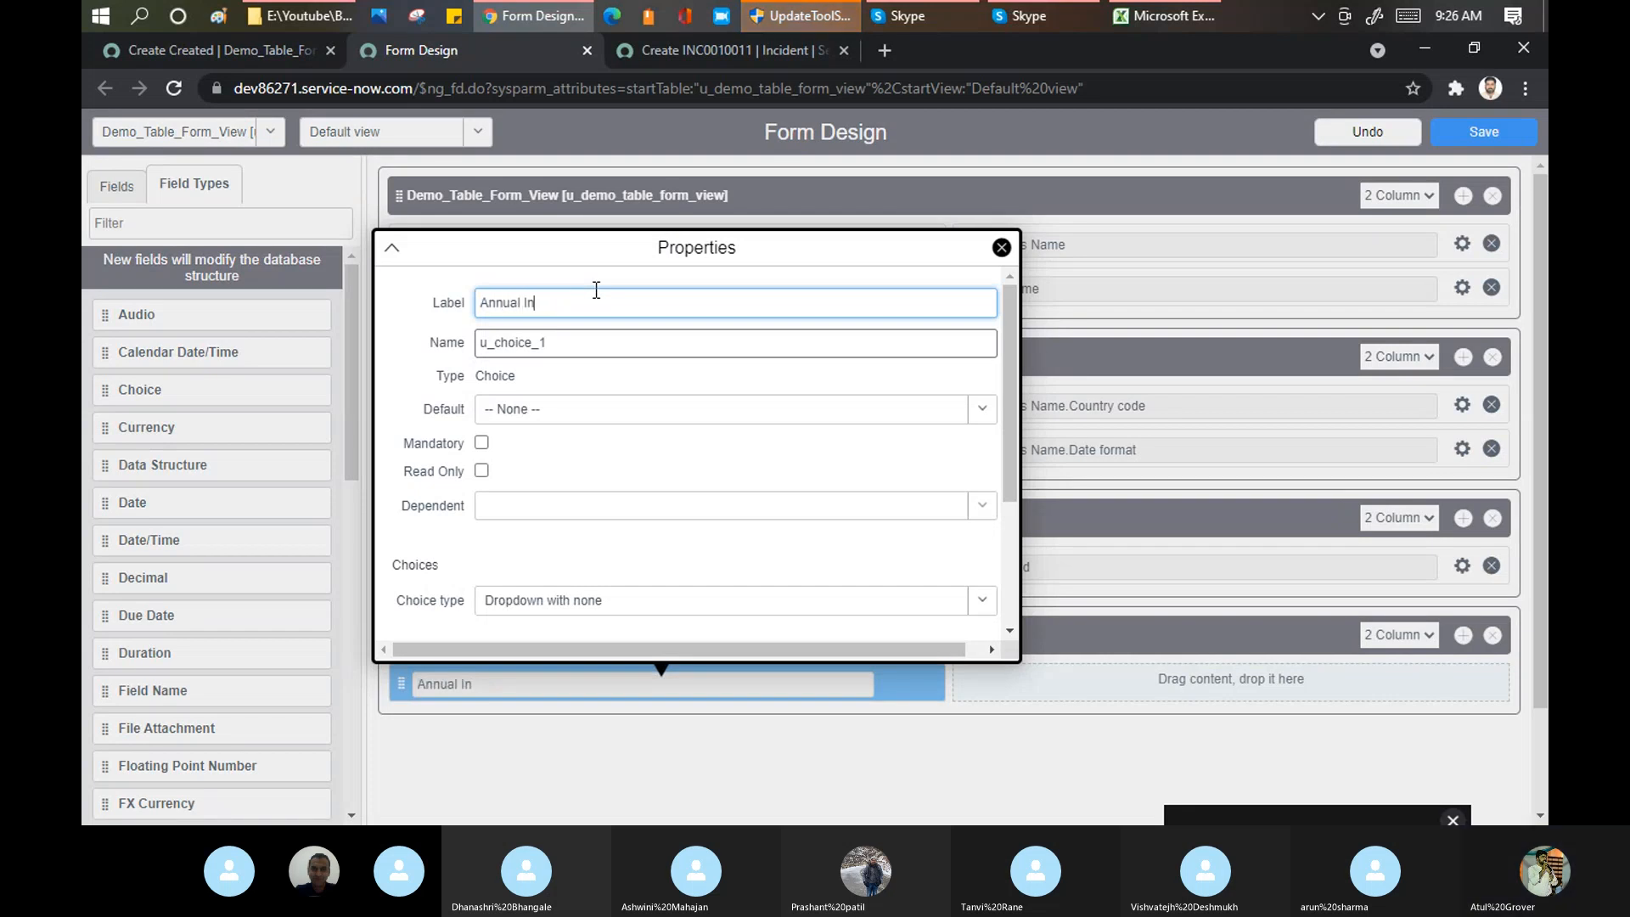
key(BackSpace)
key(BackSpace)
text(,me)
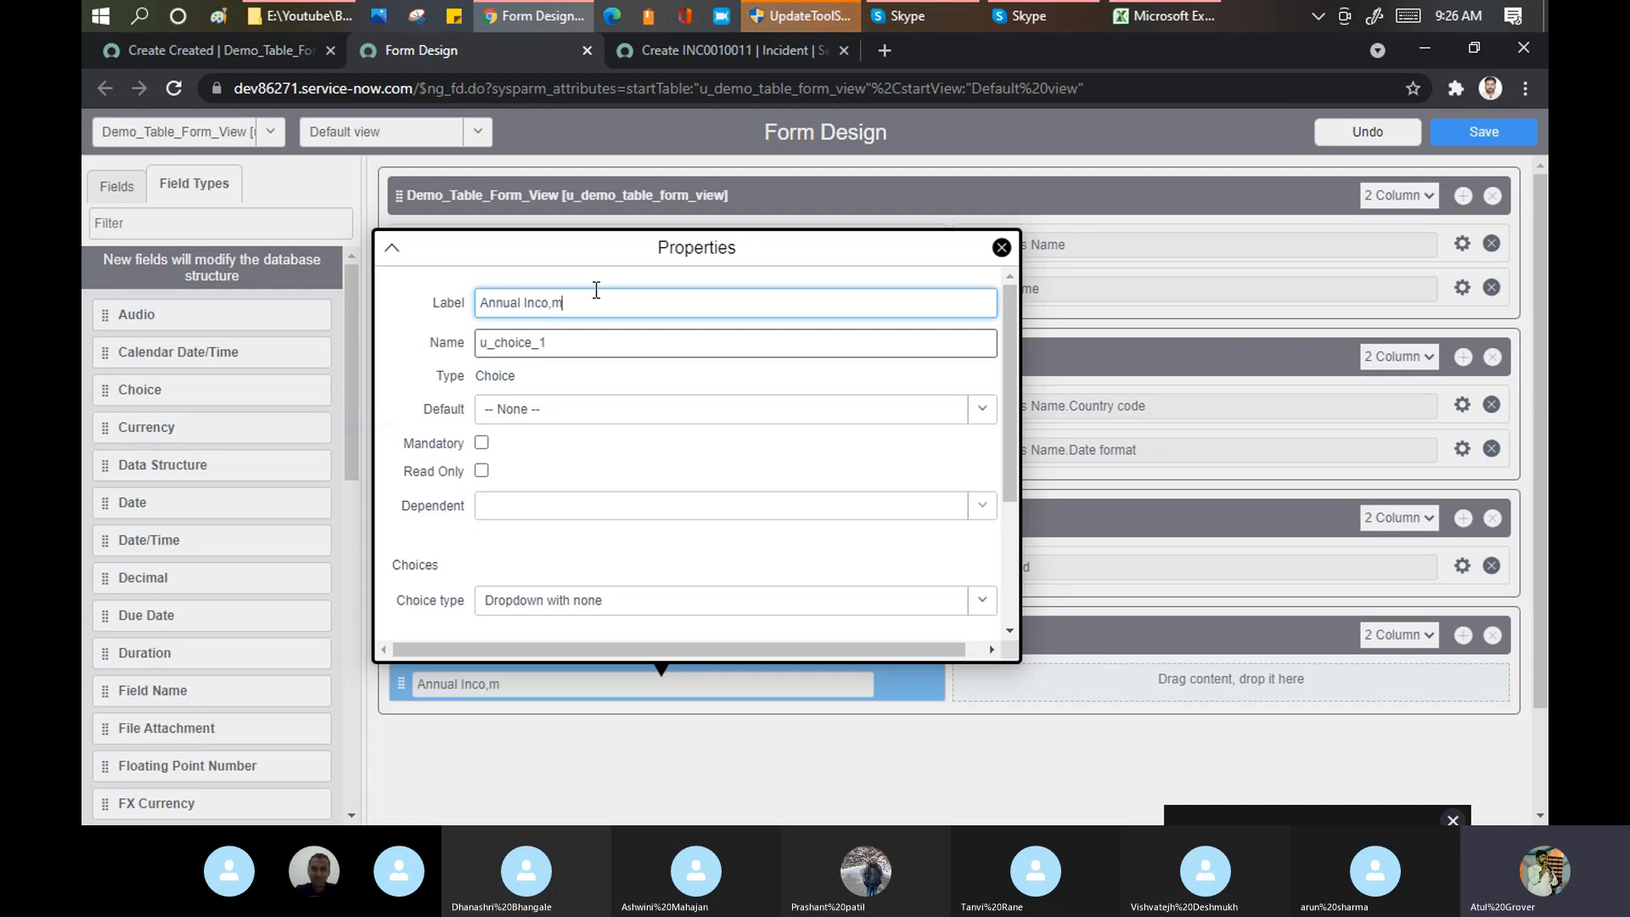
key(Tab)
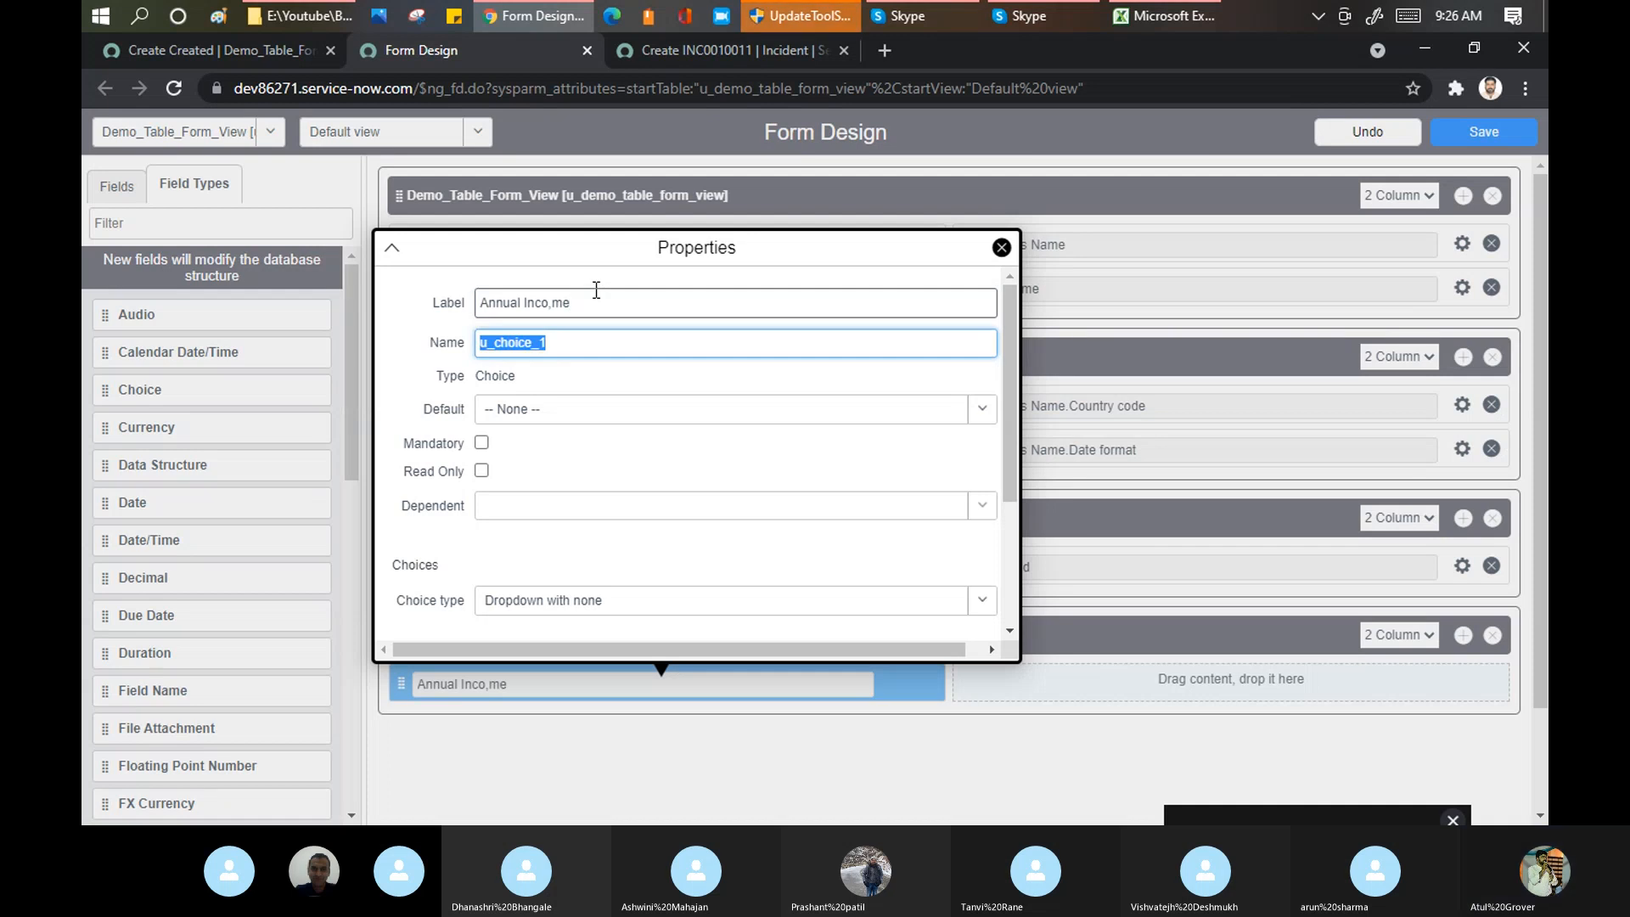
Step: Keep the choice field's default as None and replace its first choice with 500000
click(608, 409)
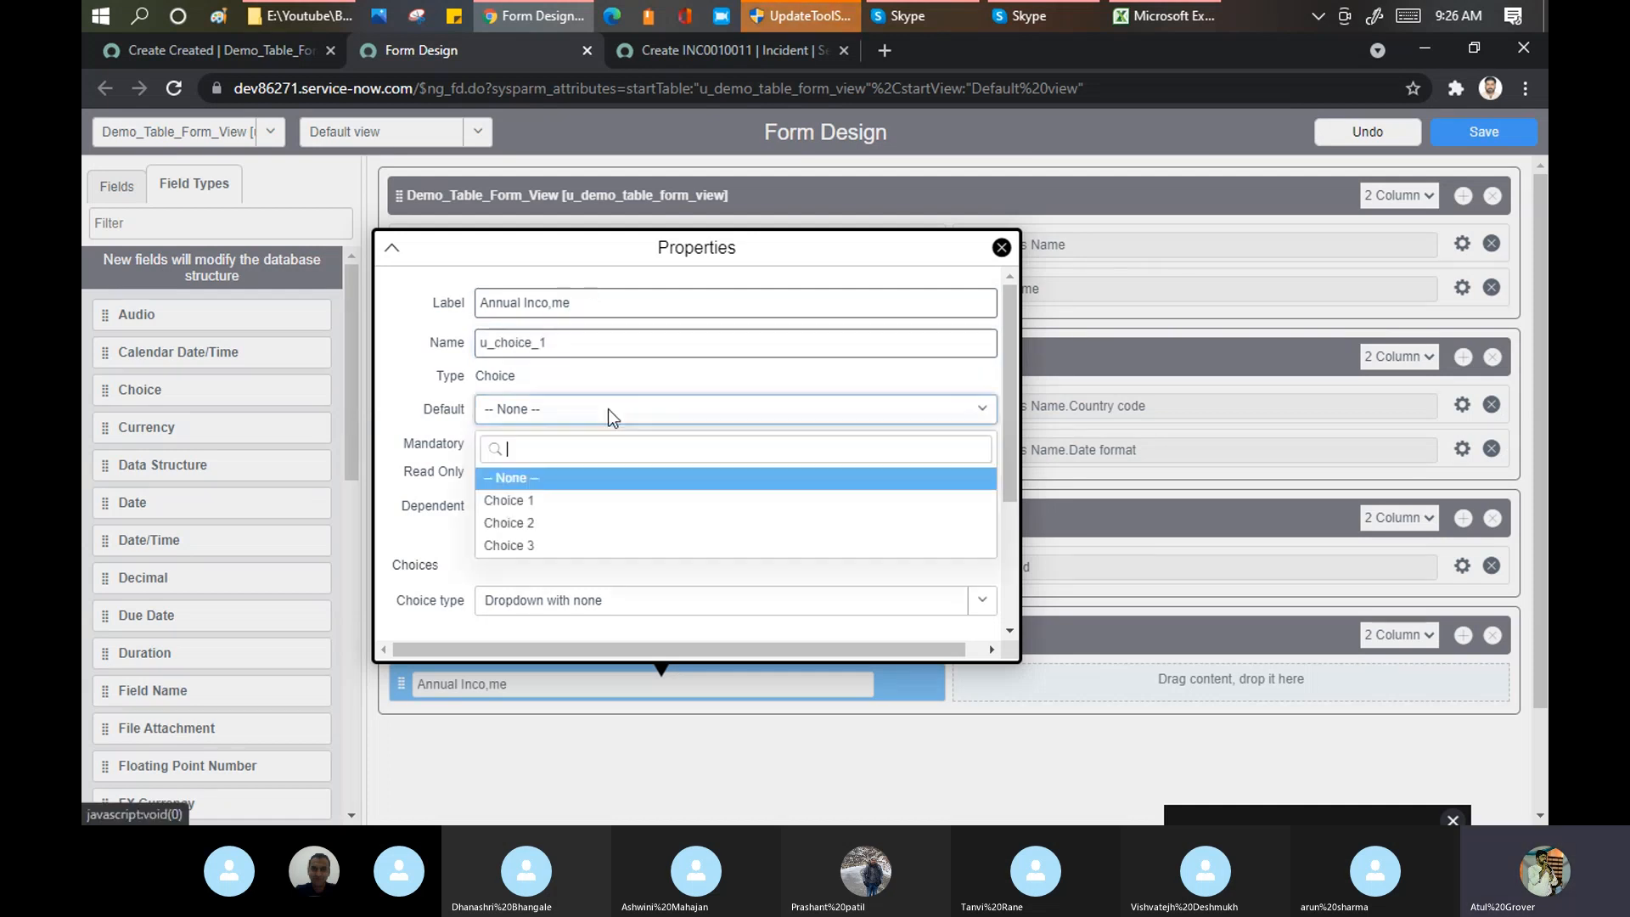
click(546, 479)
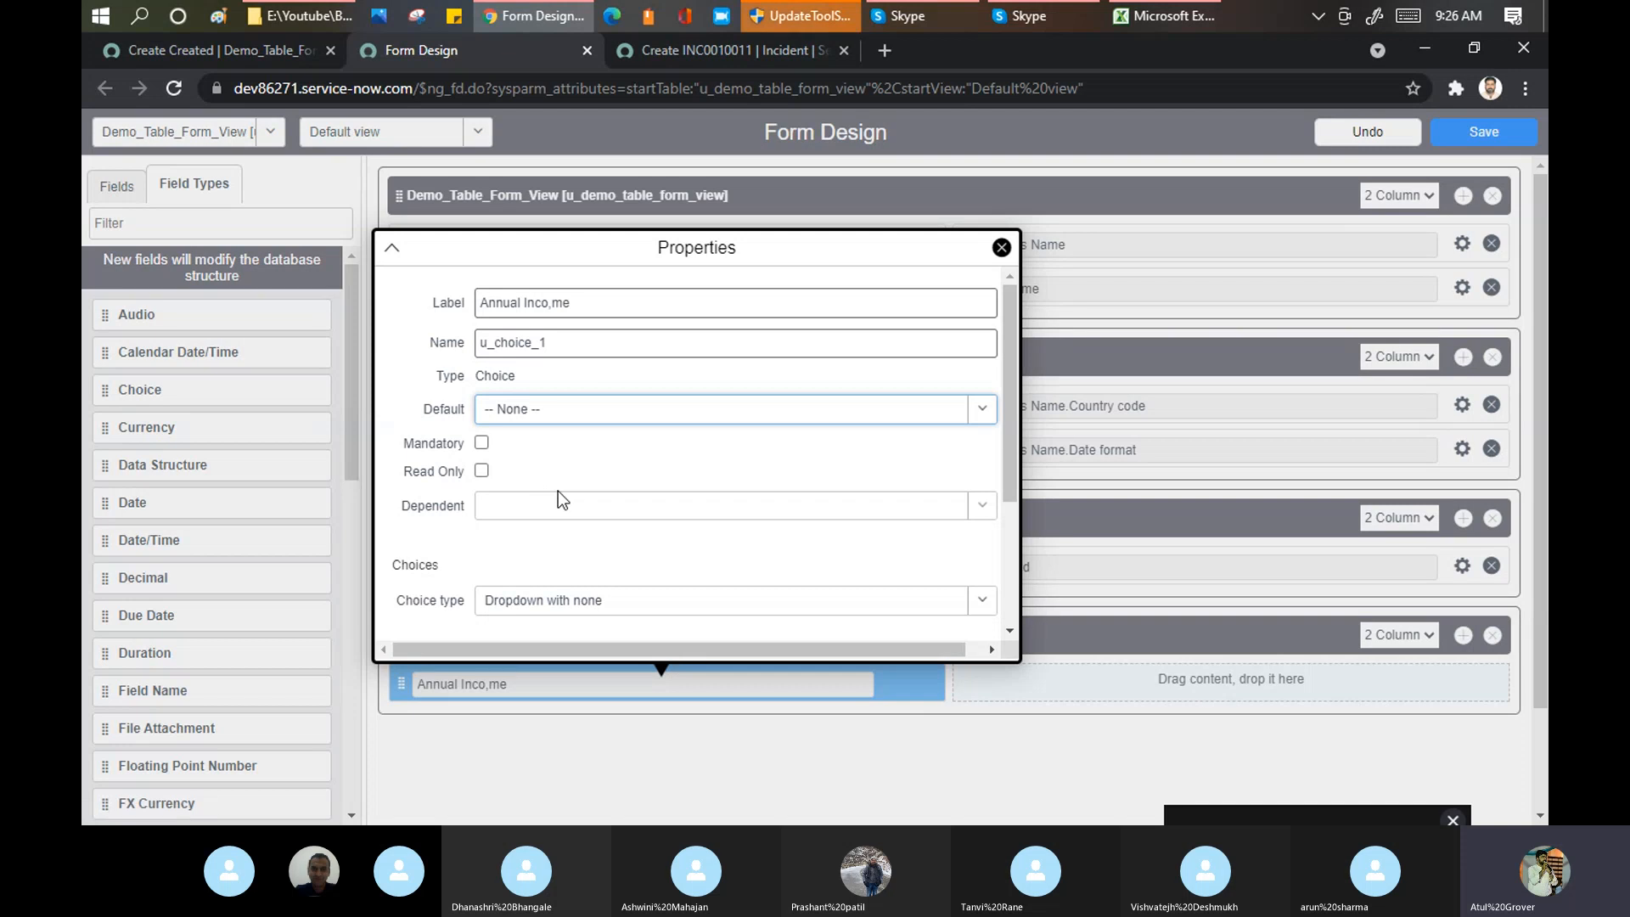
scroll(1008, 455, down, 1)
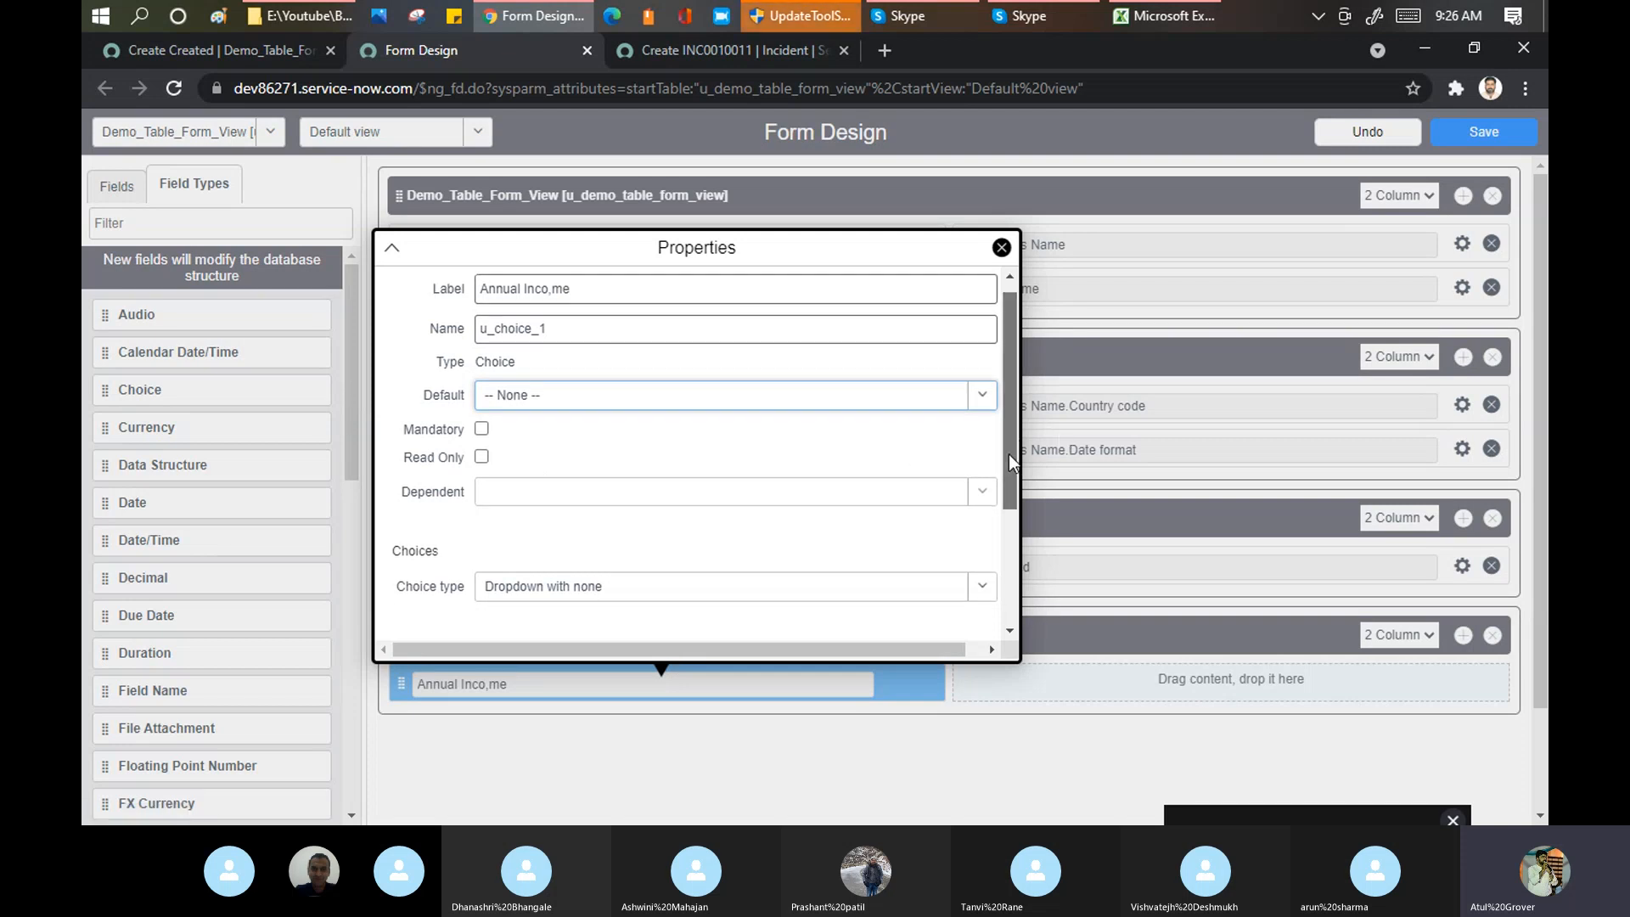
drag(1009, 455, 1007, 533)
click(504, 501)
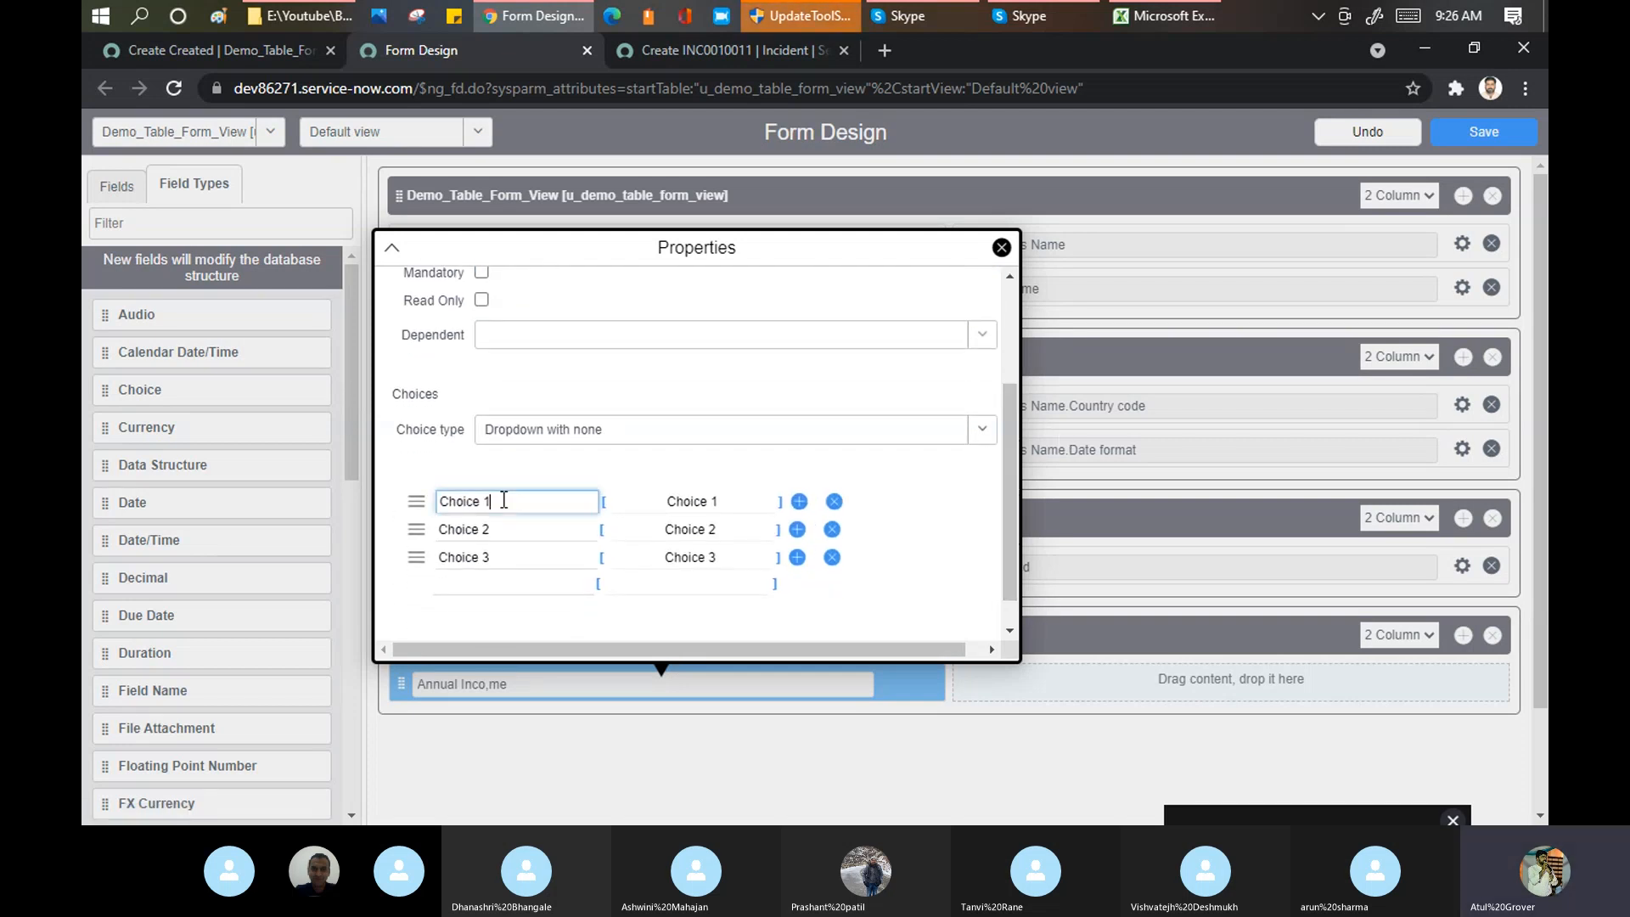
key(BackSpace)
key(BackSpace)
key(BackSpace)
key(BackSpace)
key(BackSpace)
key(BackSpace)
key(BackSpace)
key(BackSpace)
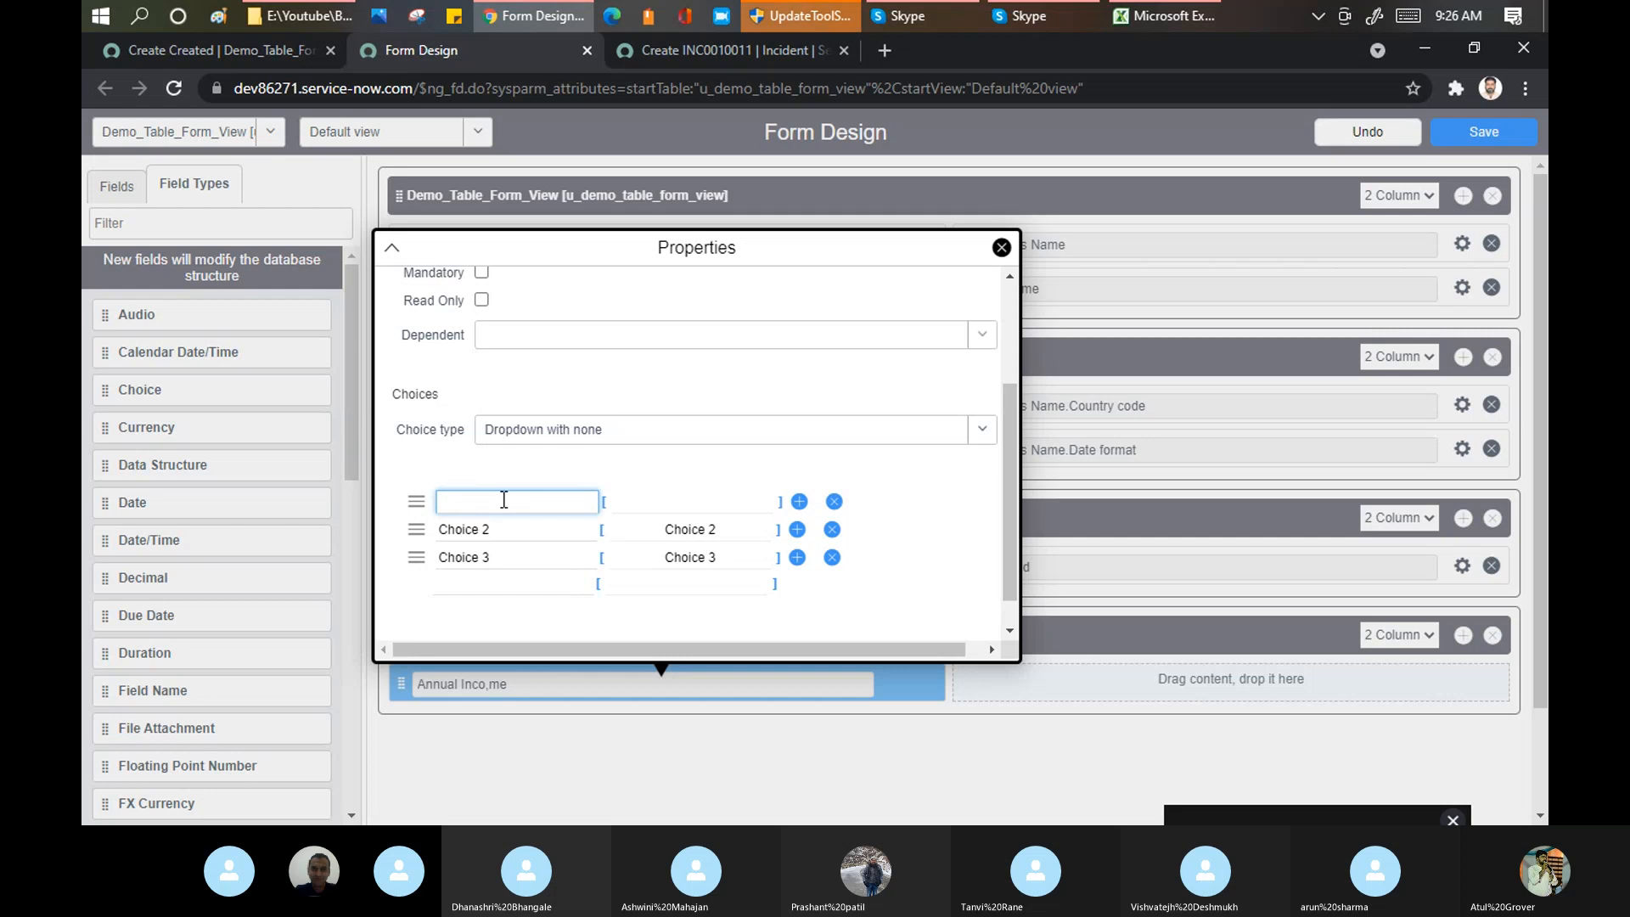
text(50000)
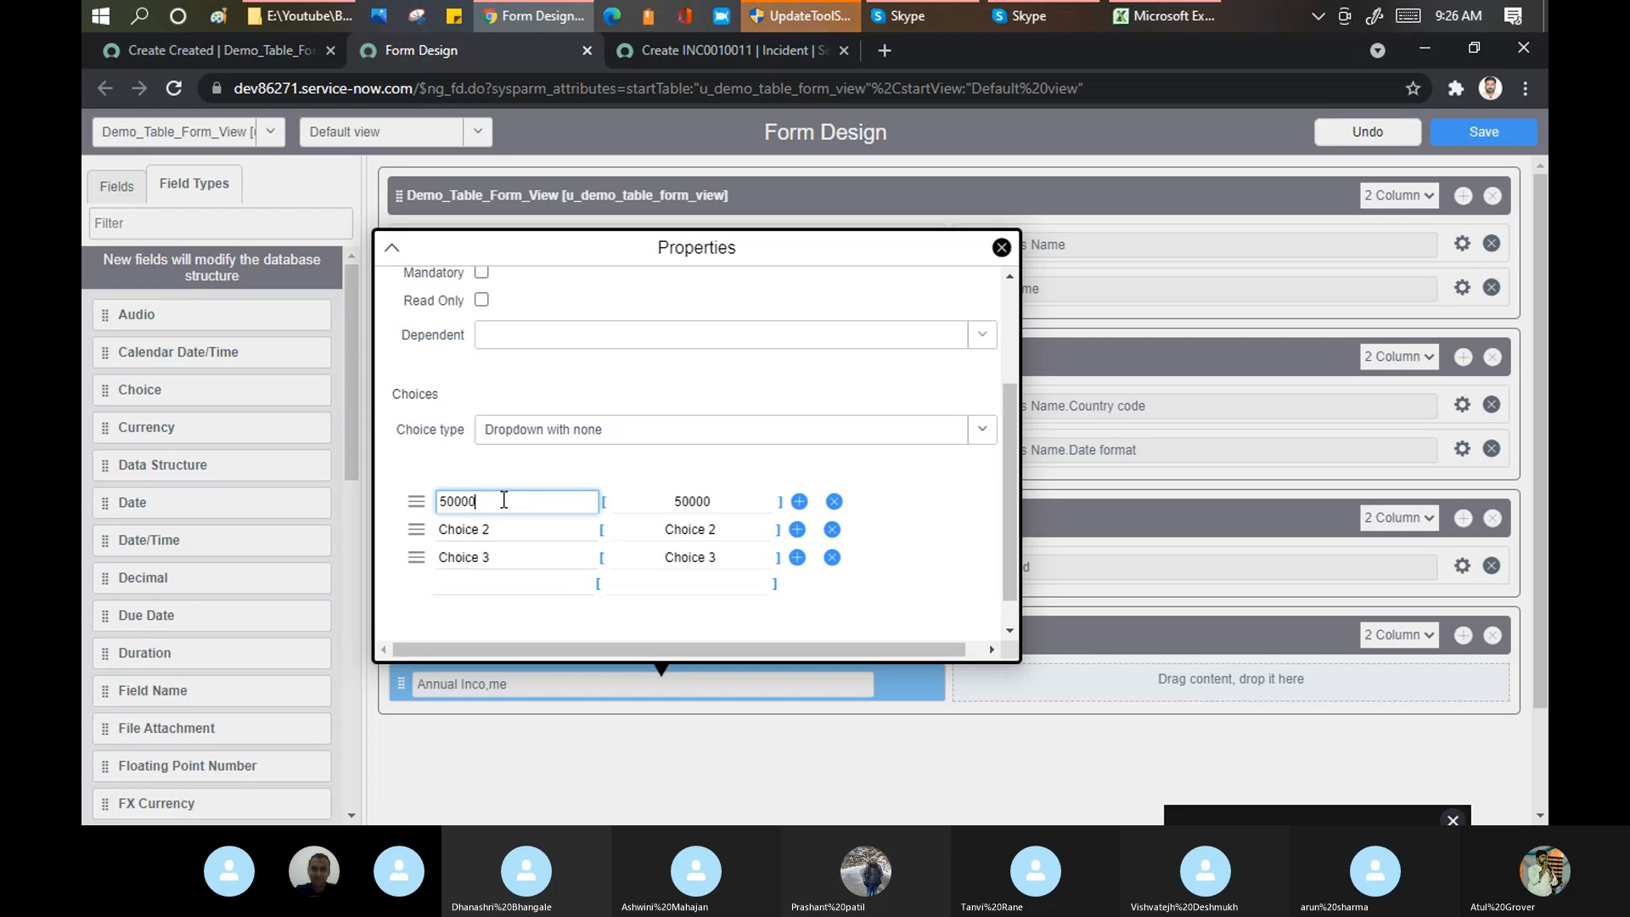
text(0)
Step: Set the field's second choice to 10000000 and third choice to 20000000, review its properties, and close them
key(Tab)
key(Tab)
key(Tab)
key(Tab)
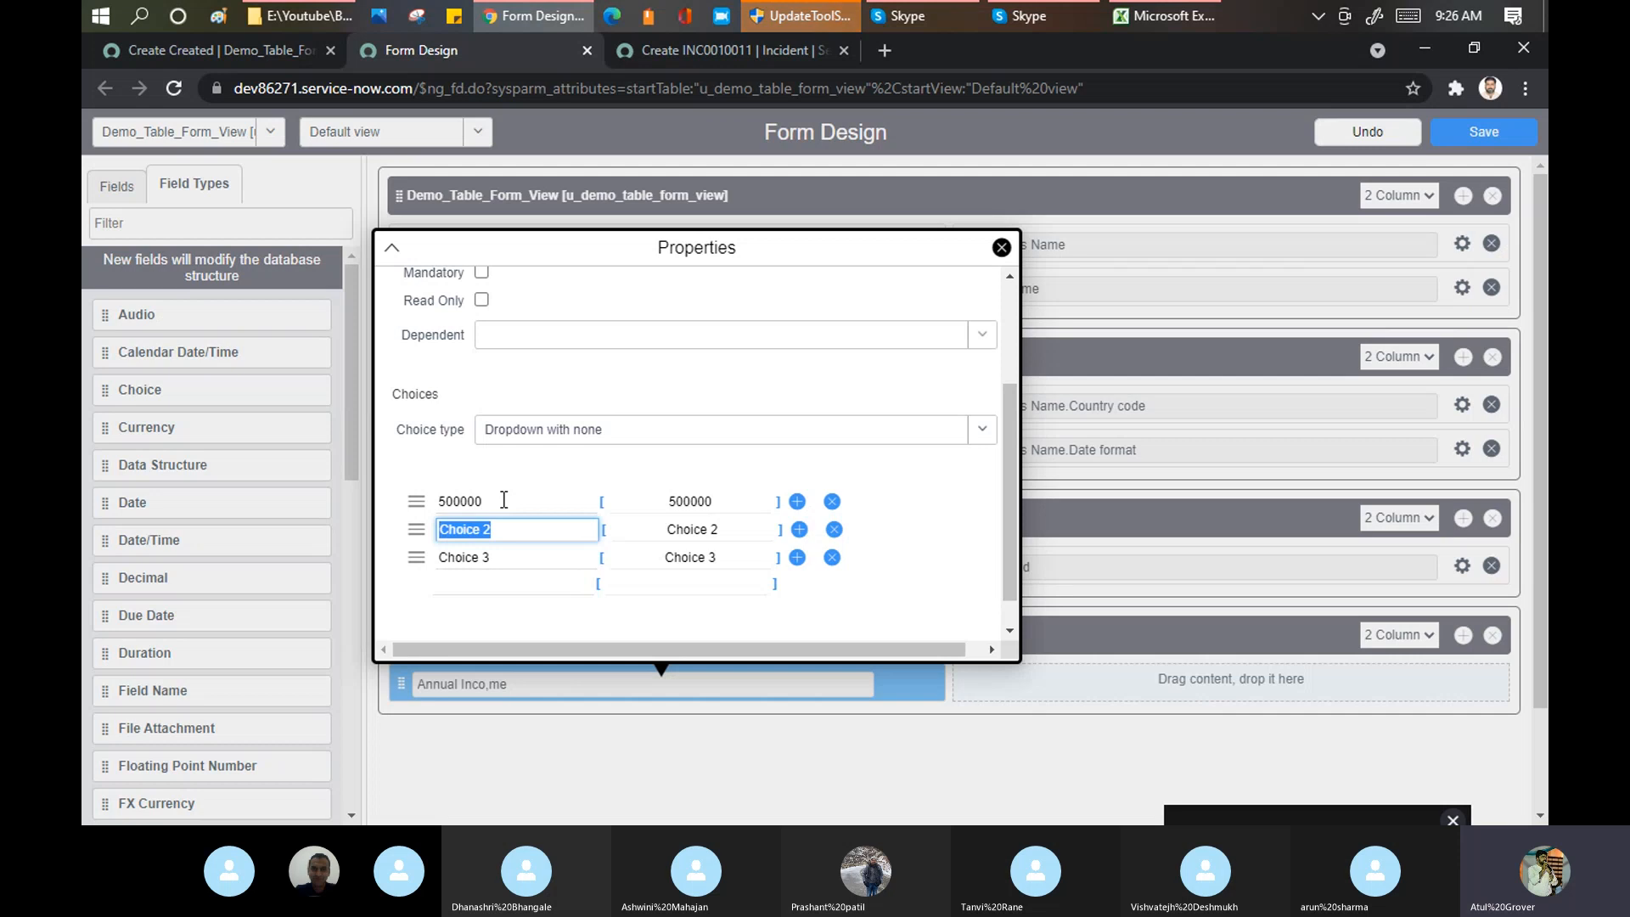
text(10000000)
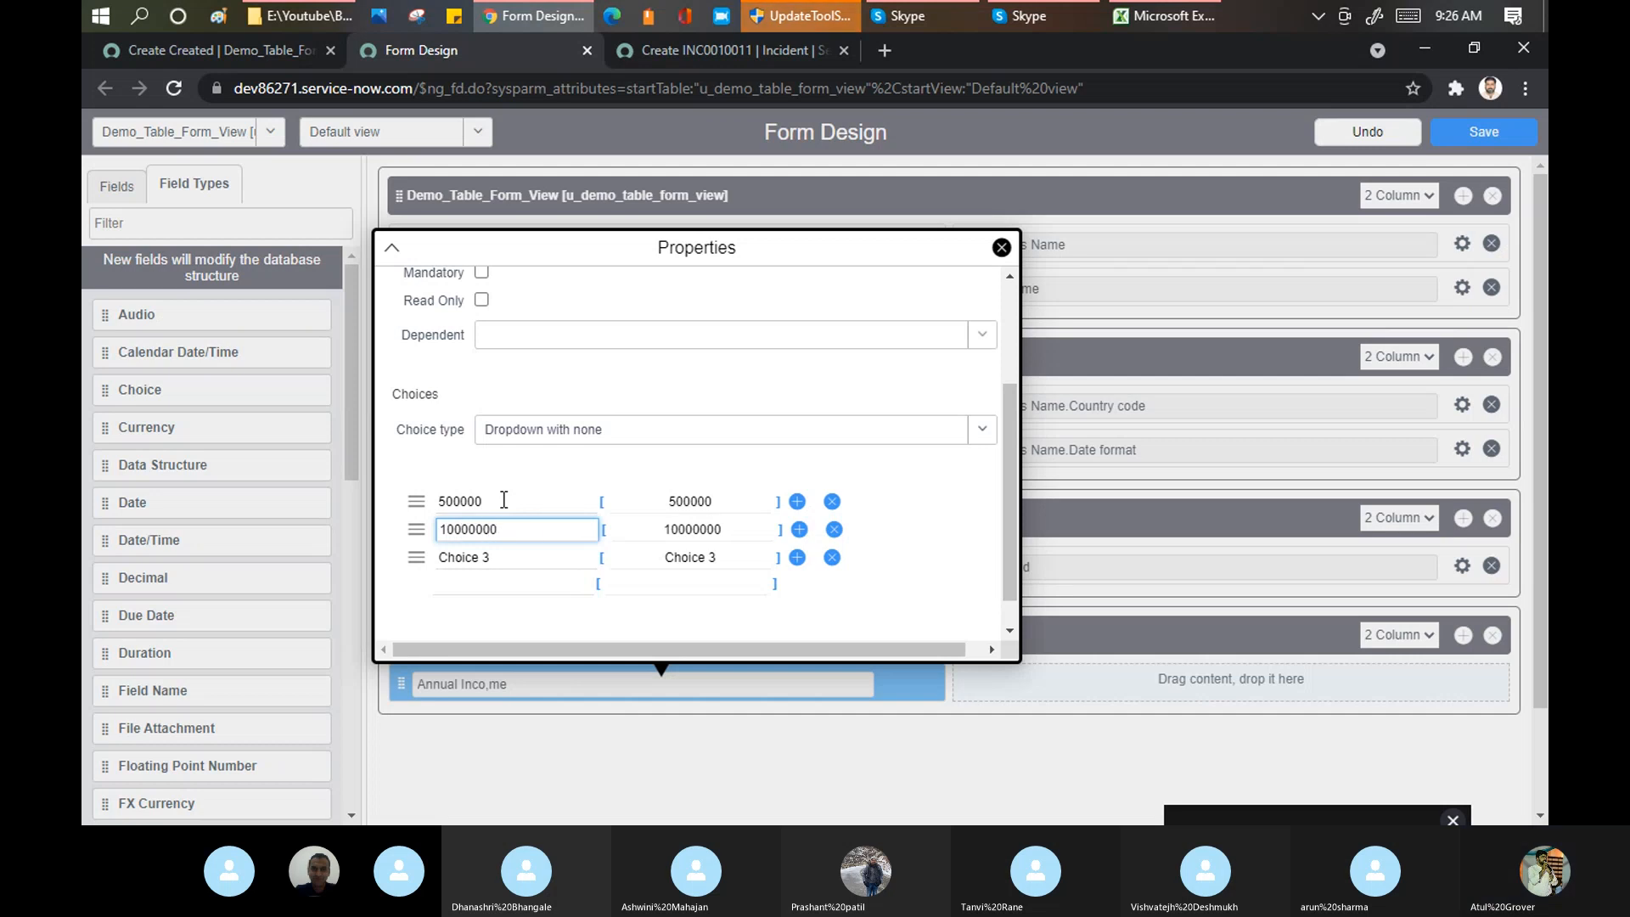
key(Tab)
key(Tab)
key(Tab)
key(Tab)
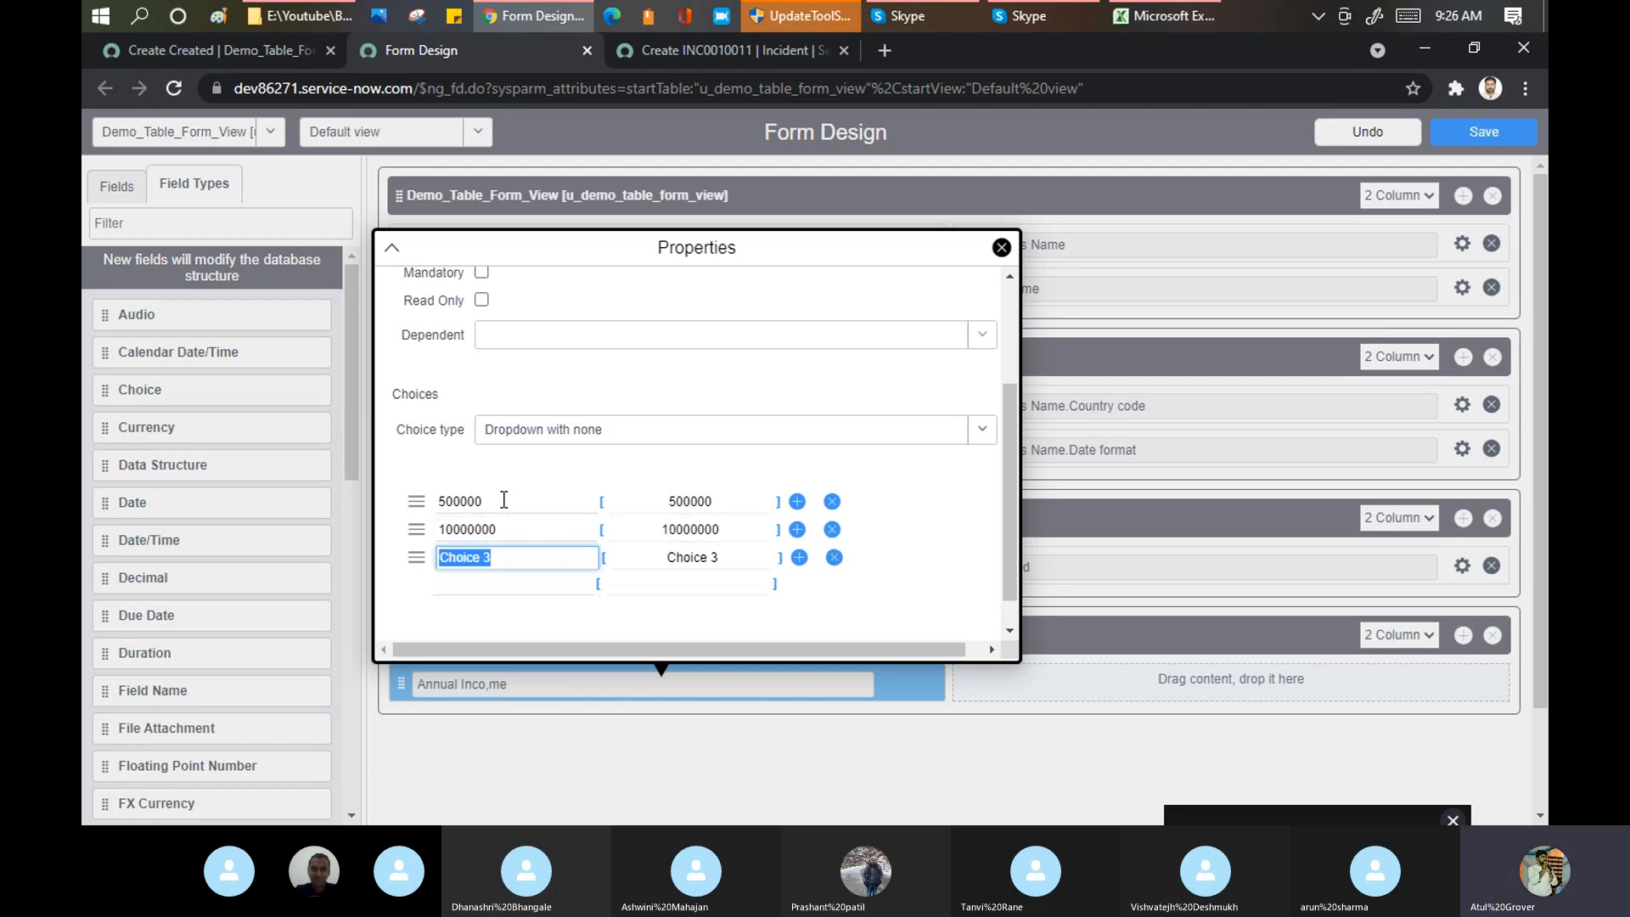
text(2000000)
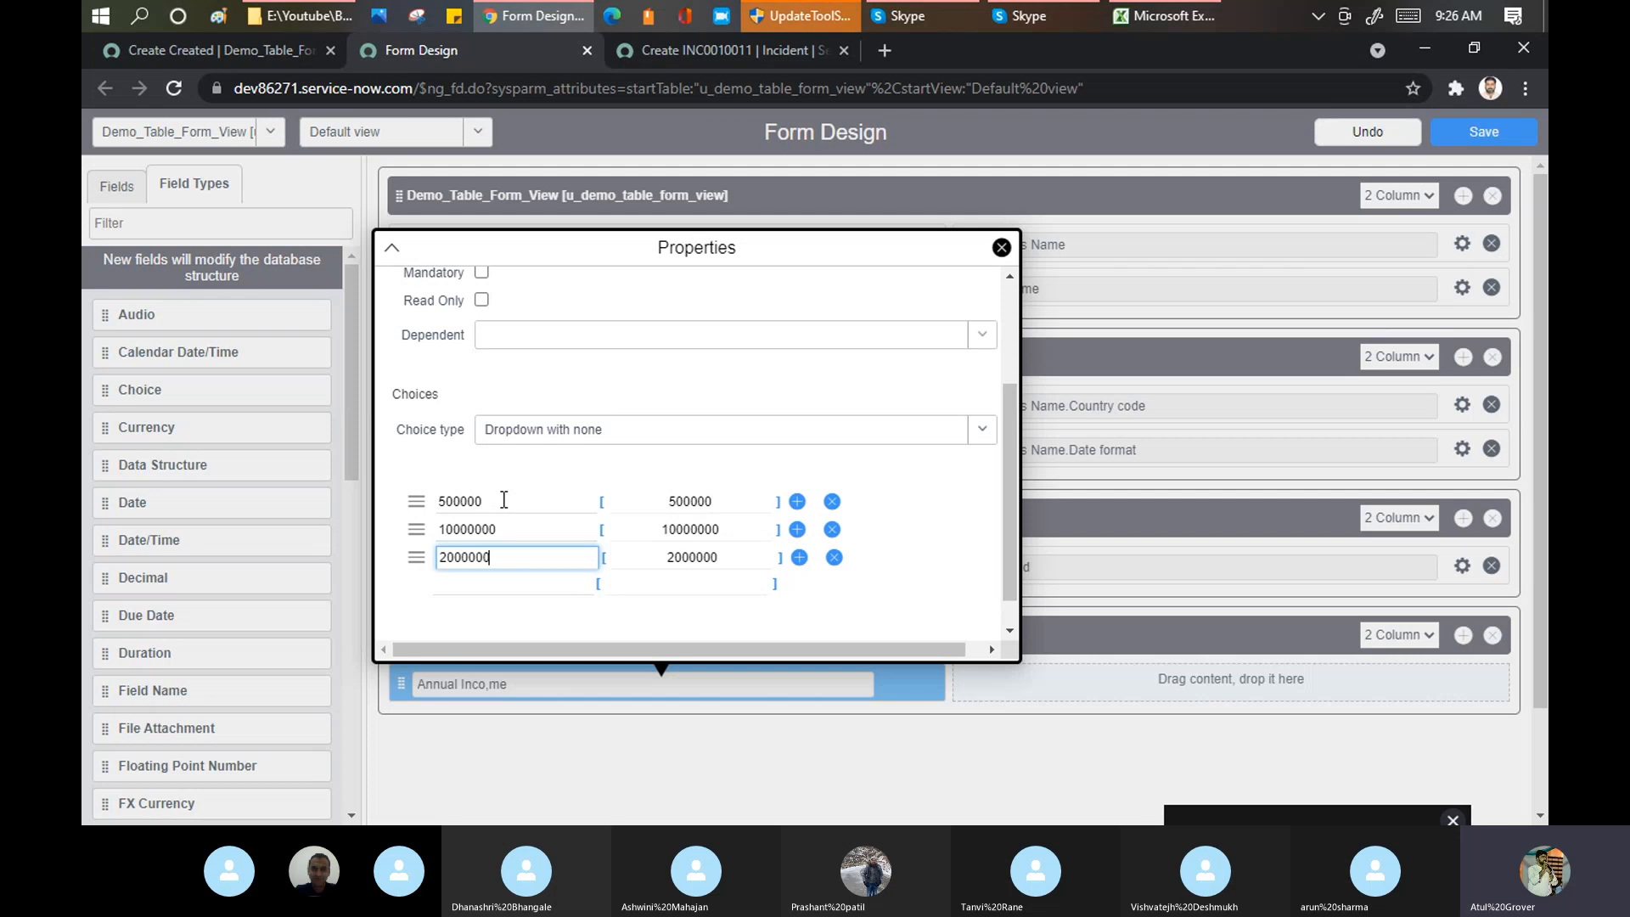
text(0)
key(Tab)
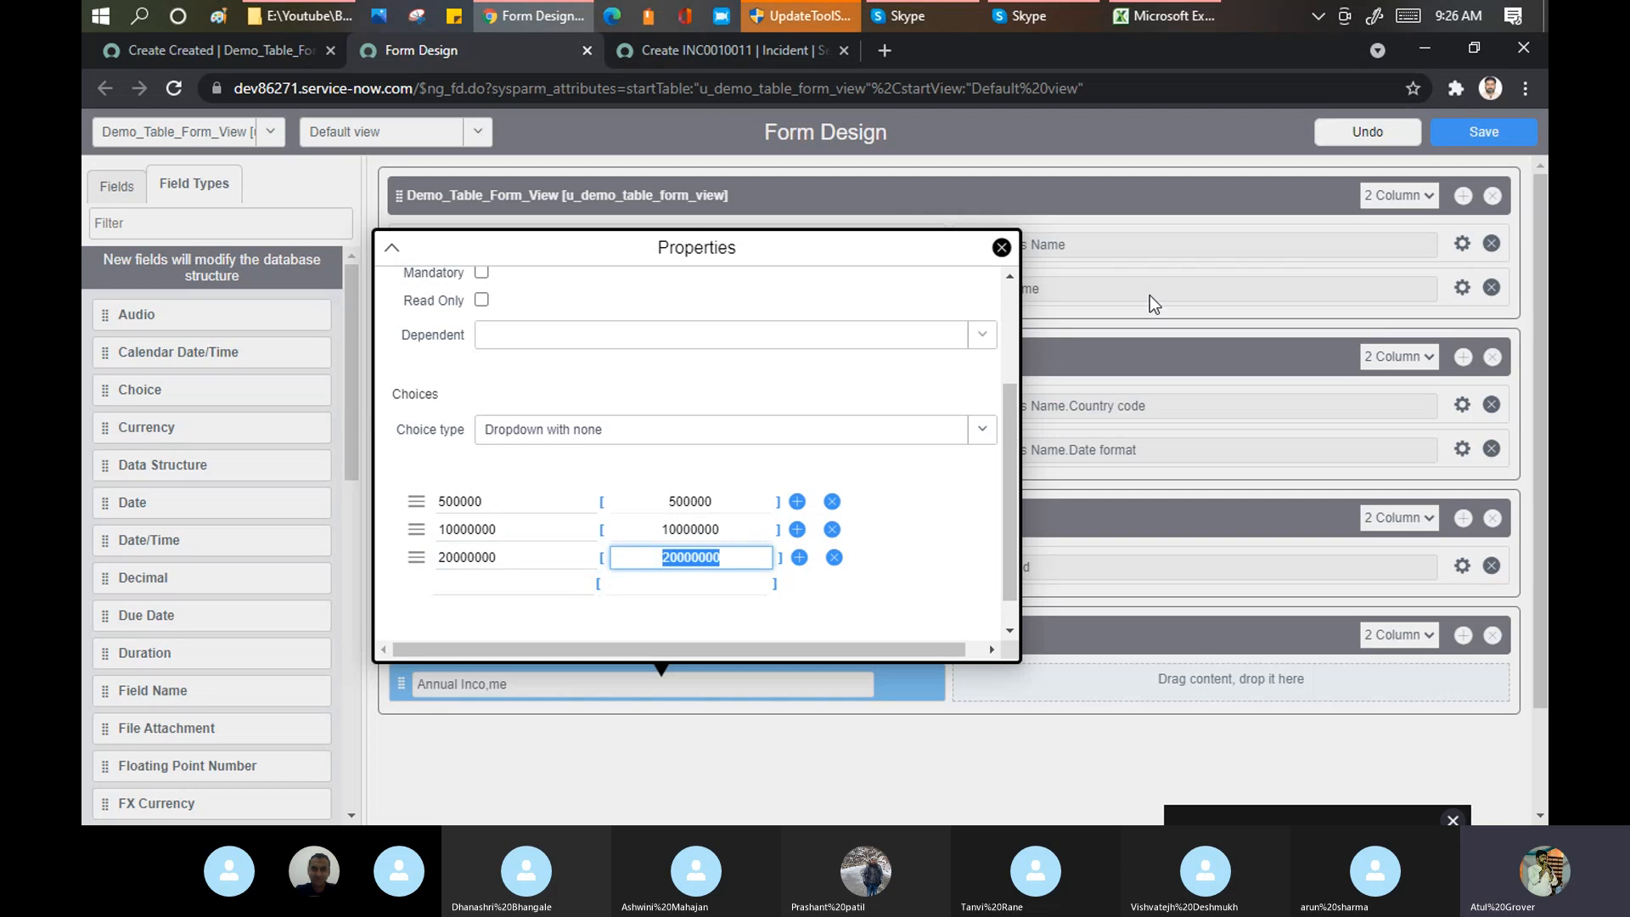
click(1011, 309)
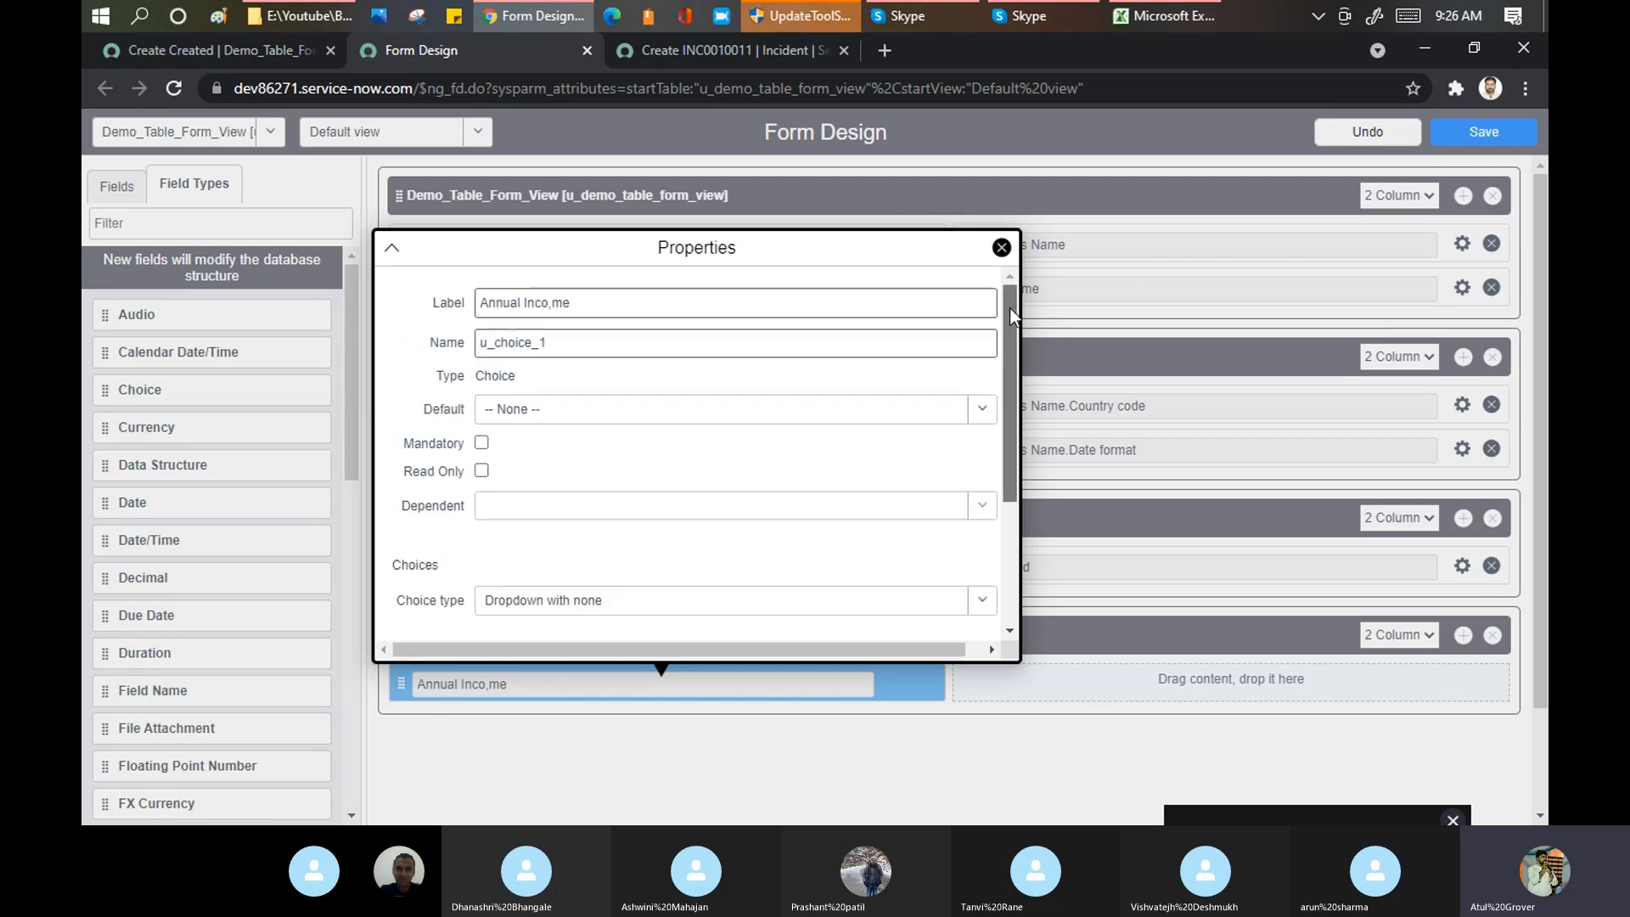
drag(1011, 309, 1021, 559)
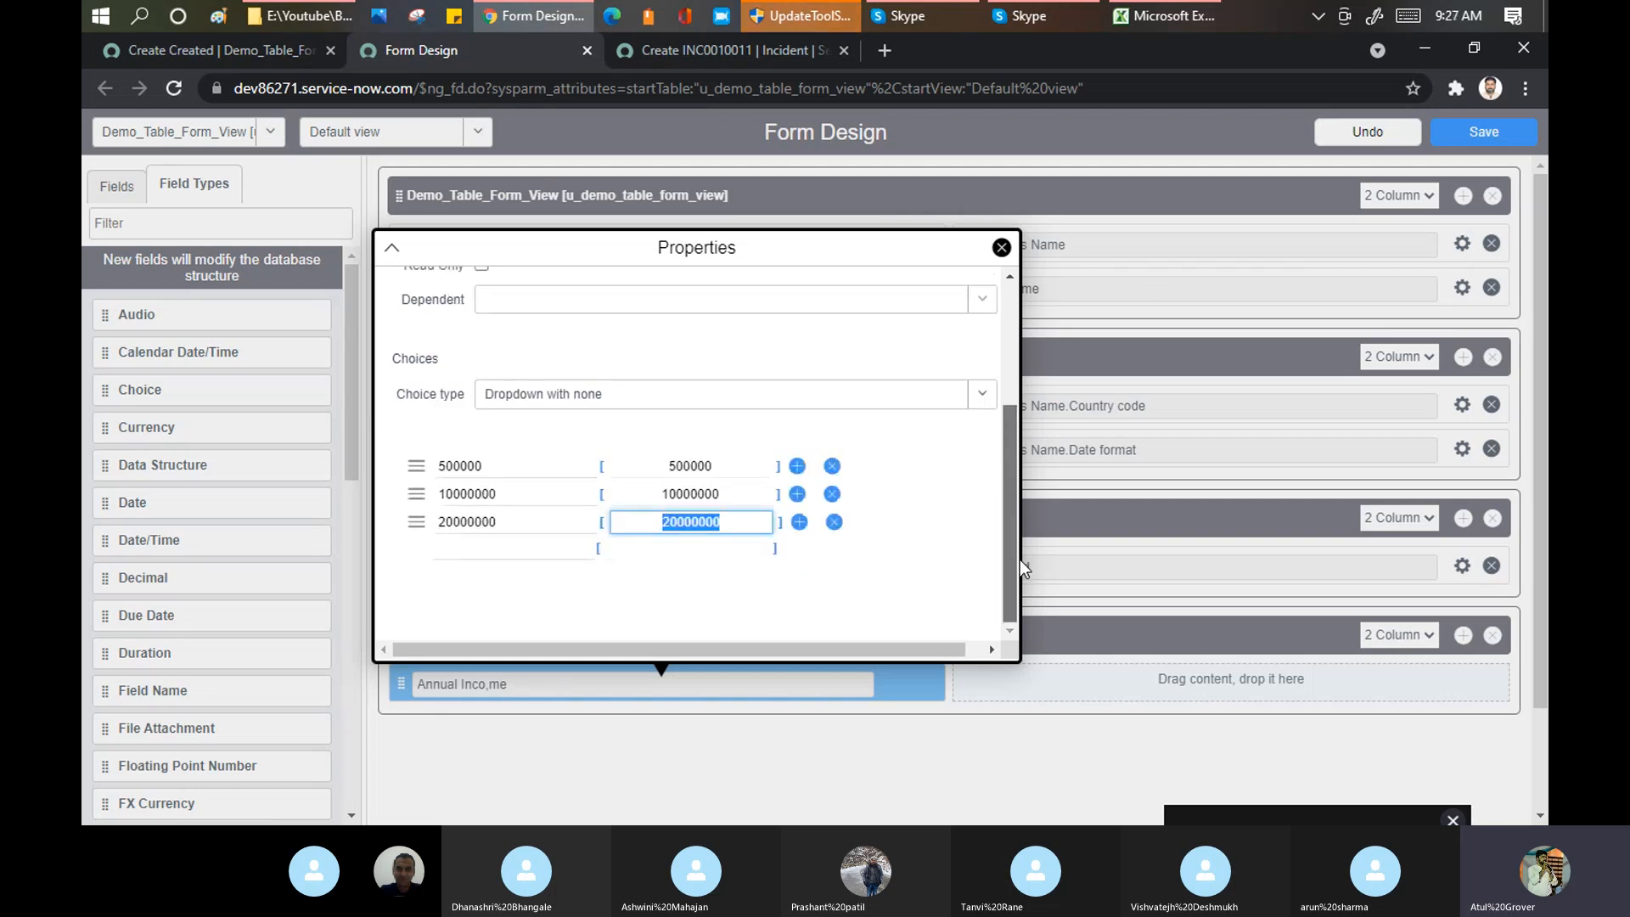
click(1002, 248)
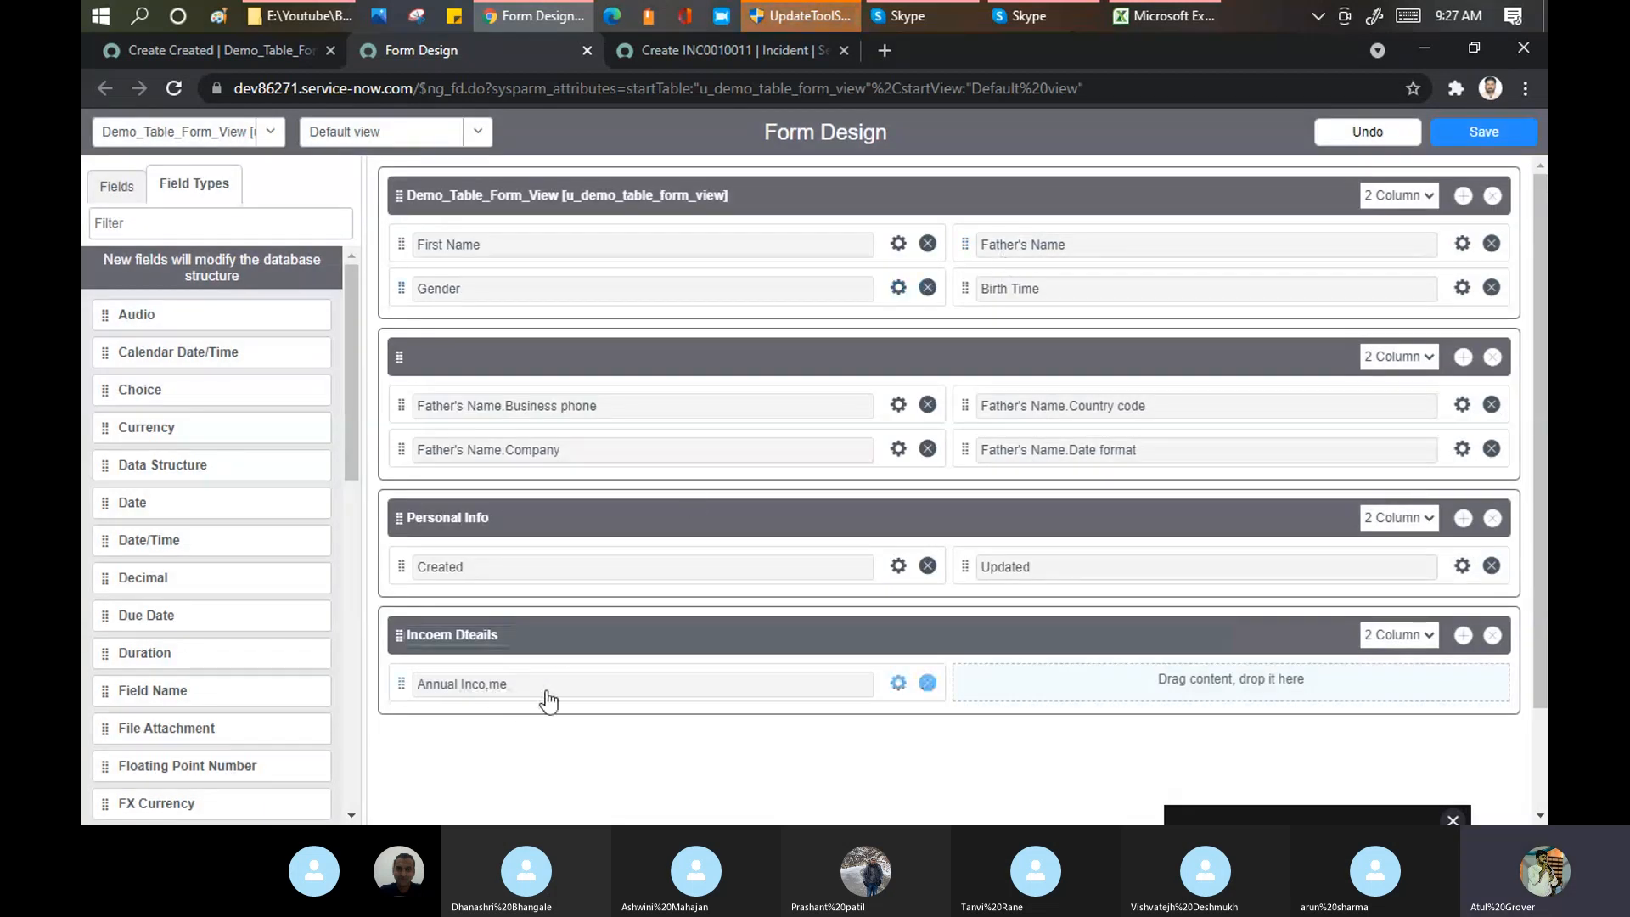
Step: Save the form design and reload the new Demo_Table_Form_View record form
click(1459, 132)
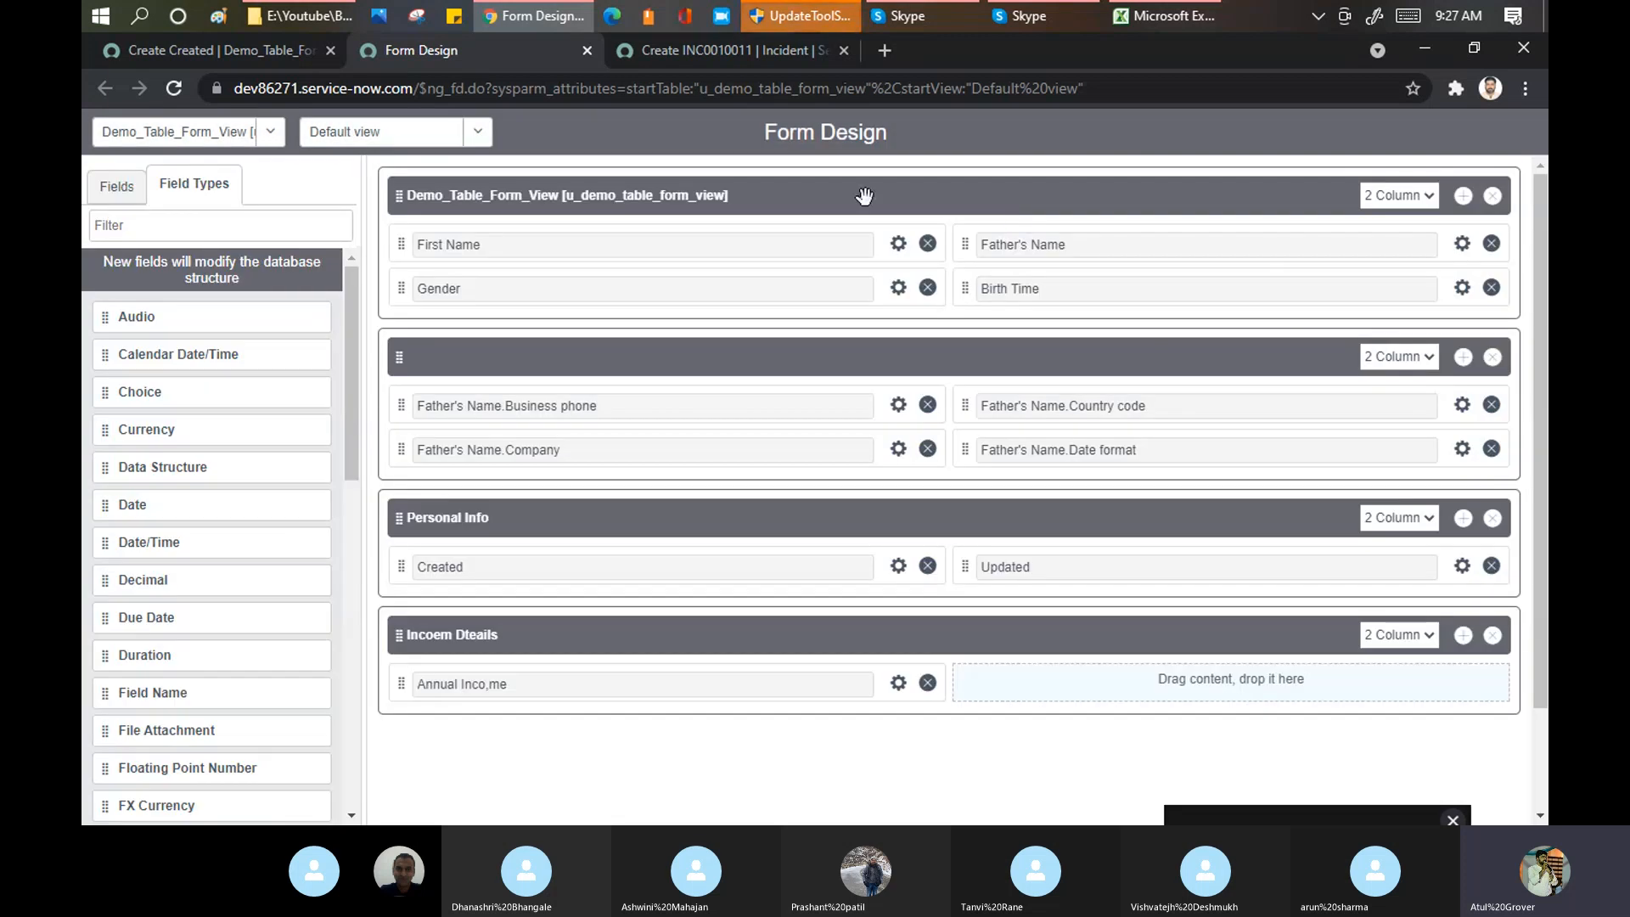
click(260, 47)
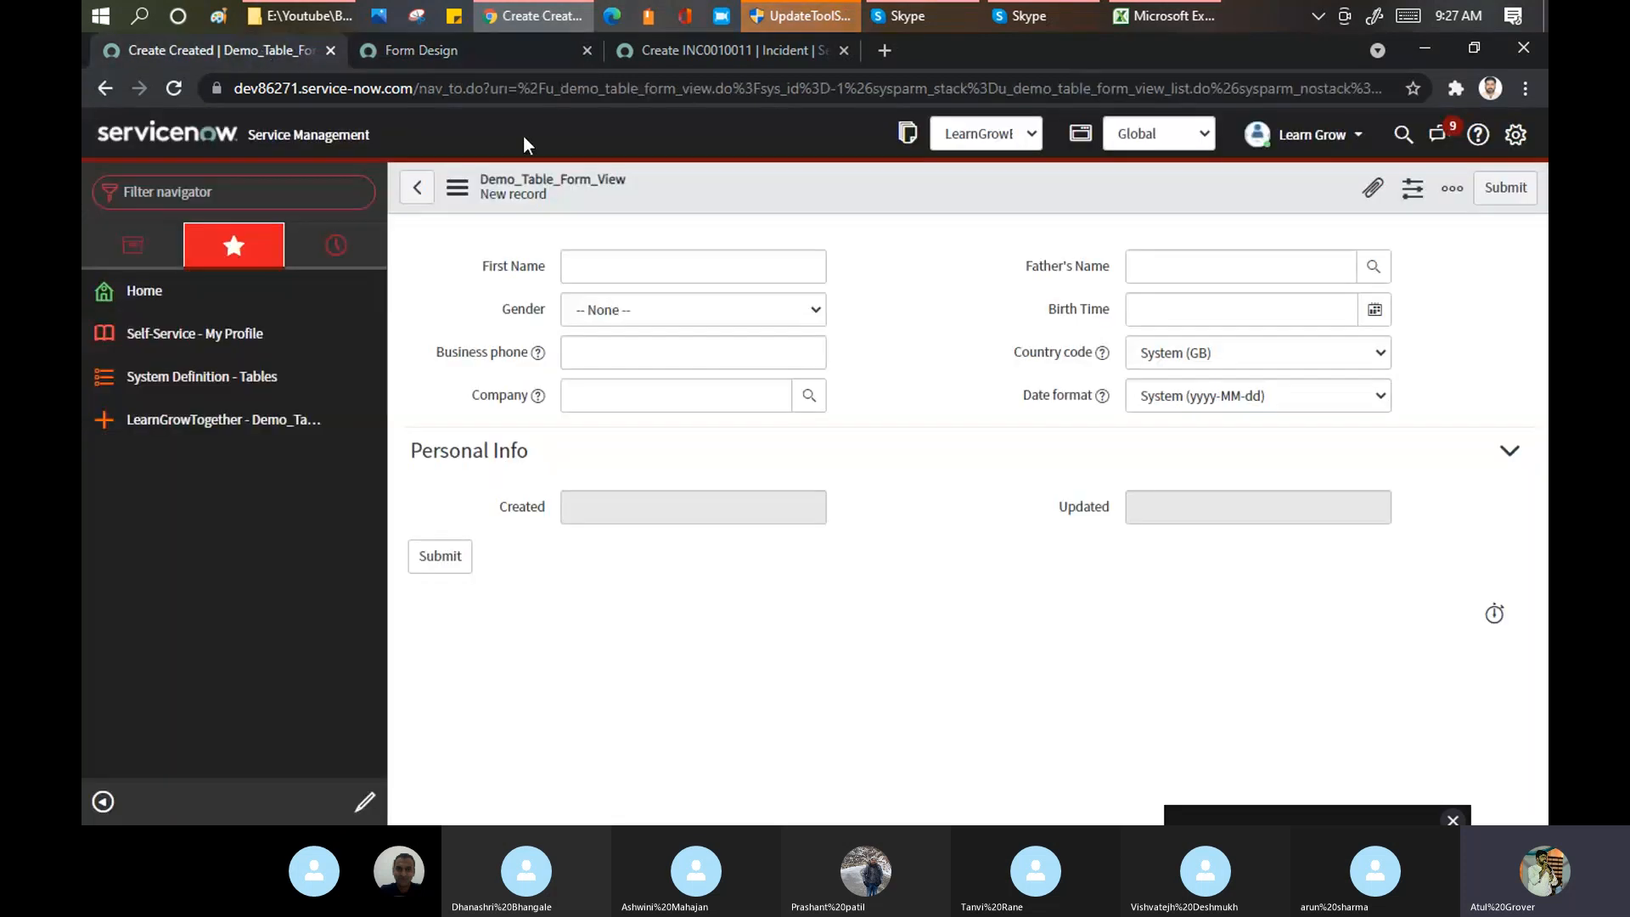
right_click(684, 198)
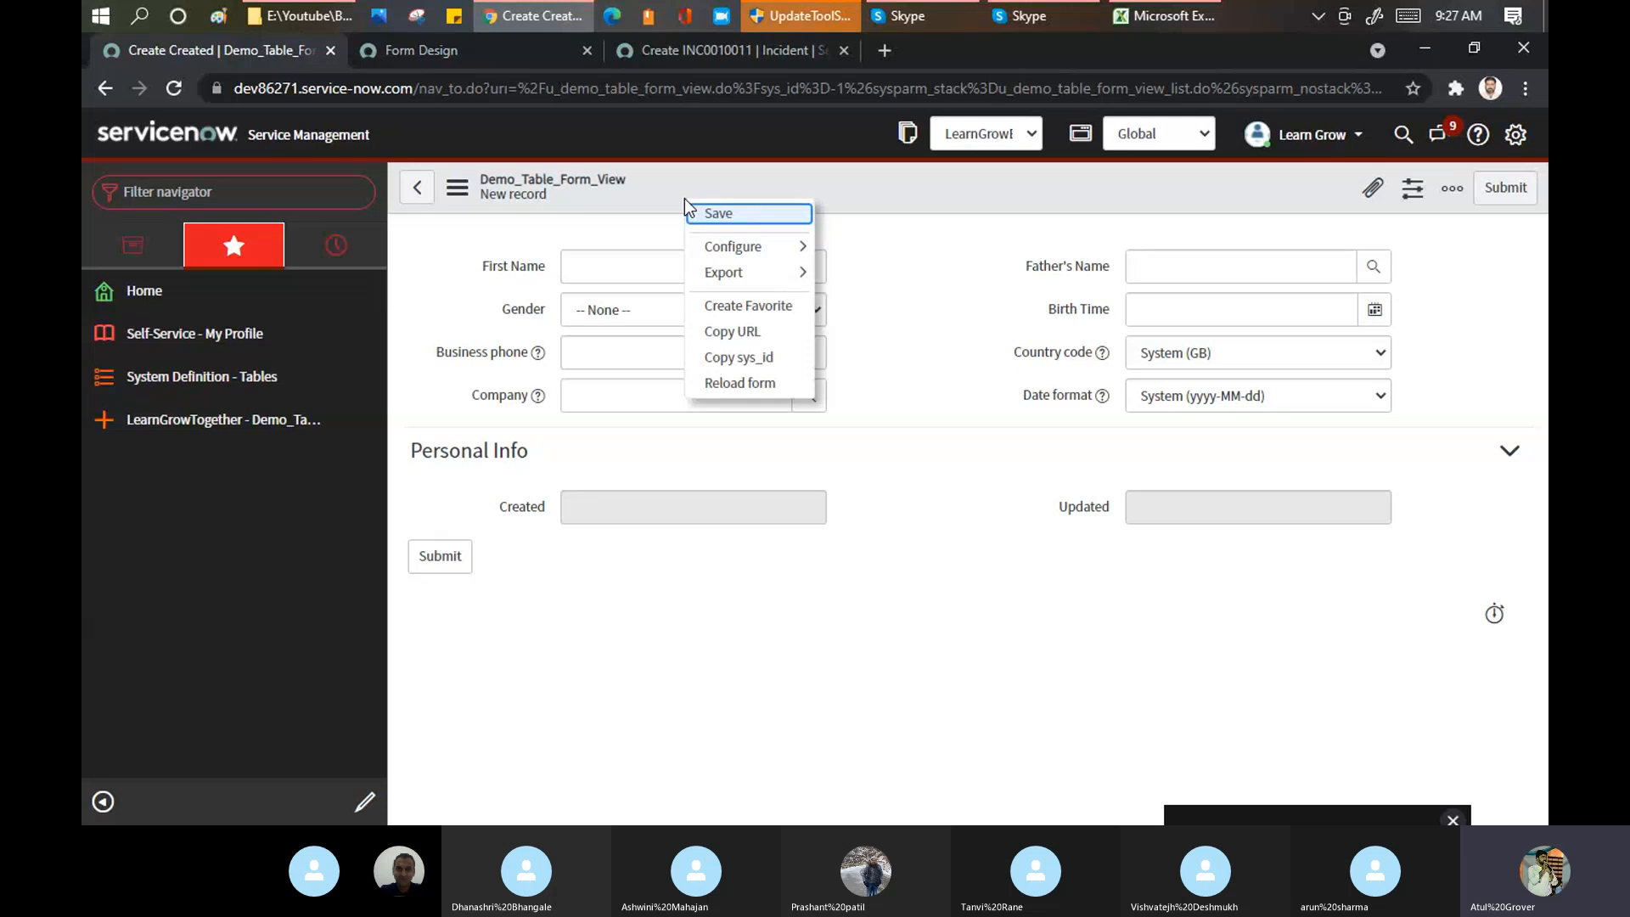
click(760, 383)
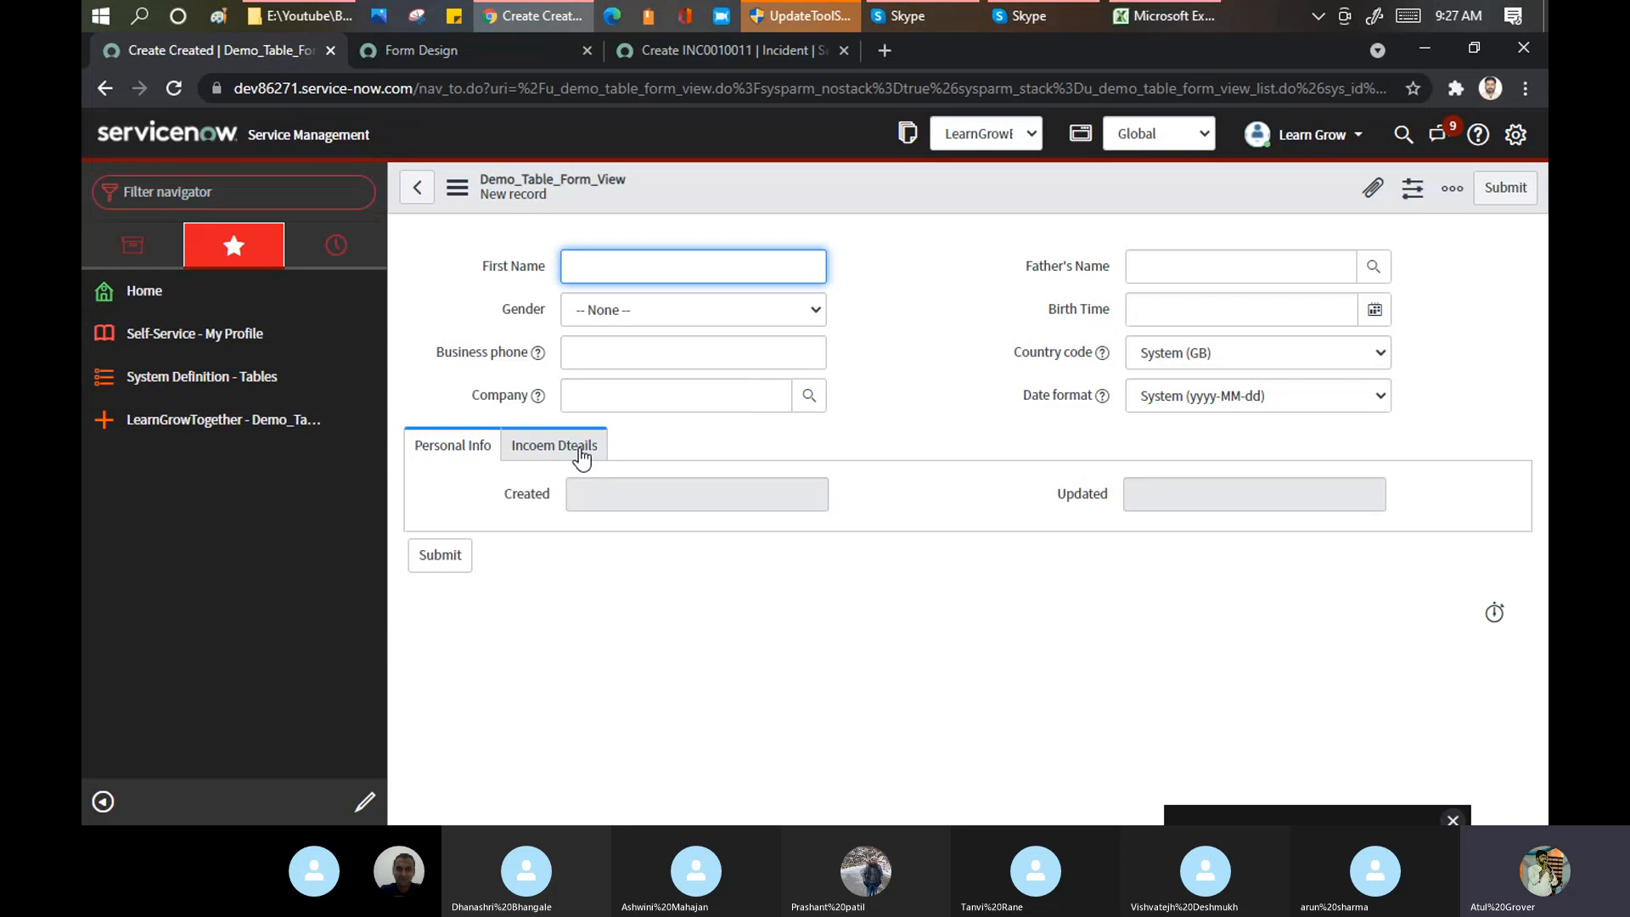
Step: Show the Incoem Dteails section of the record form and review the Annual Inco,me choices
click(582, 450)
click(639, 486)
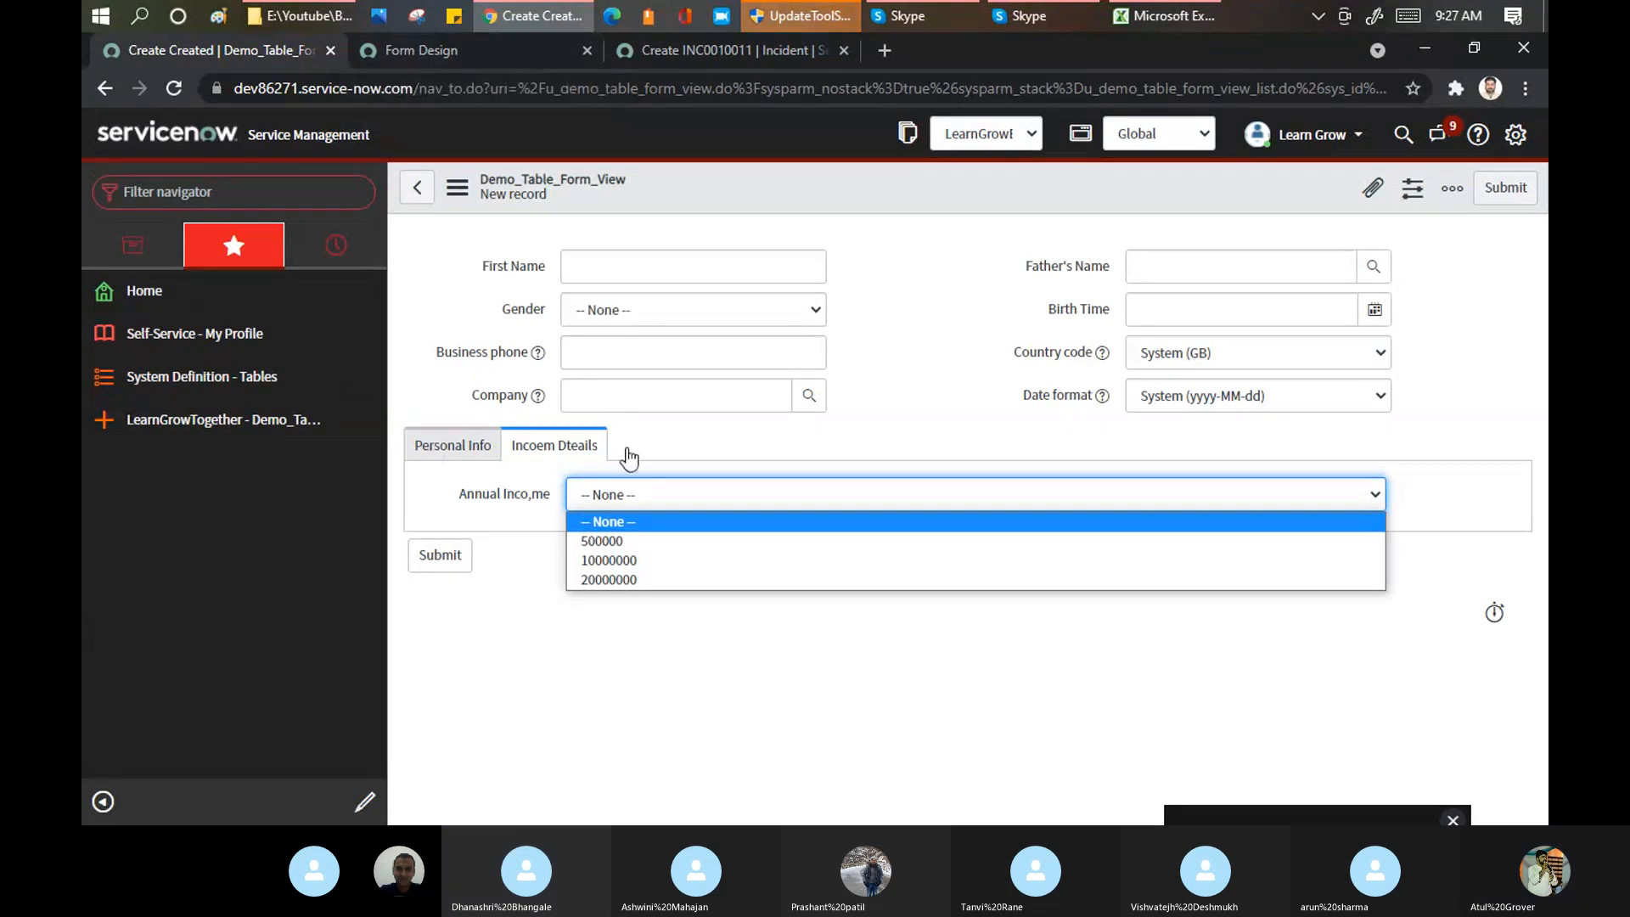
click(818, 433)
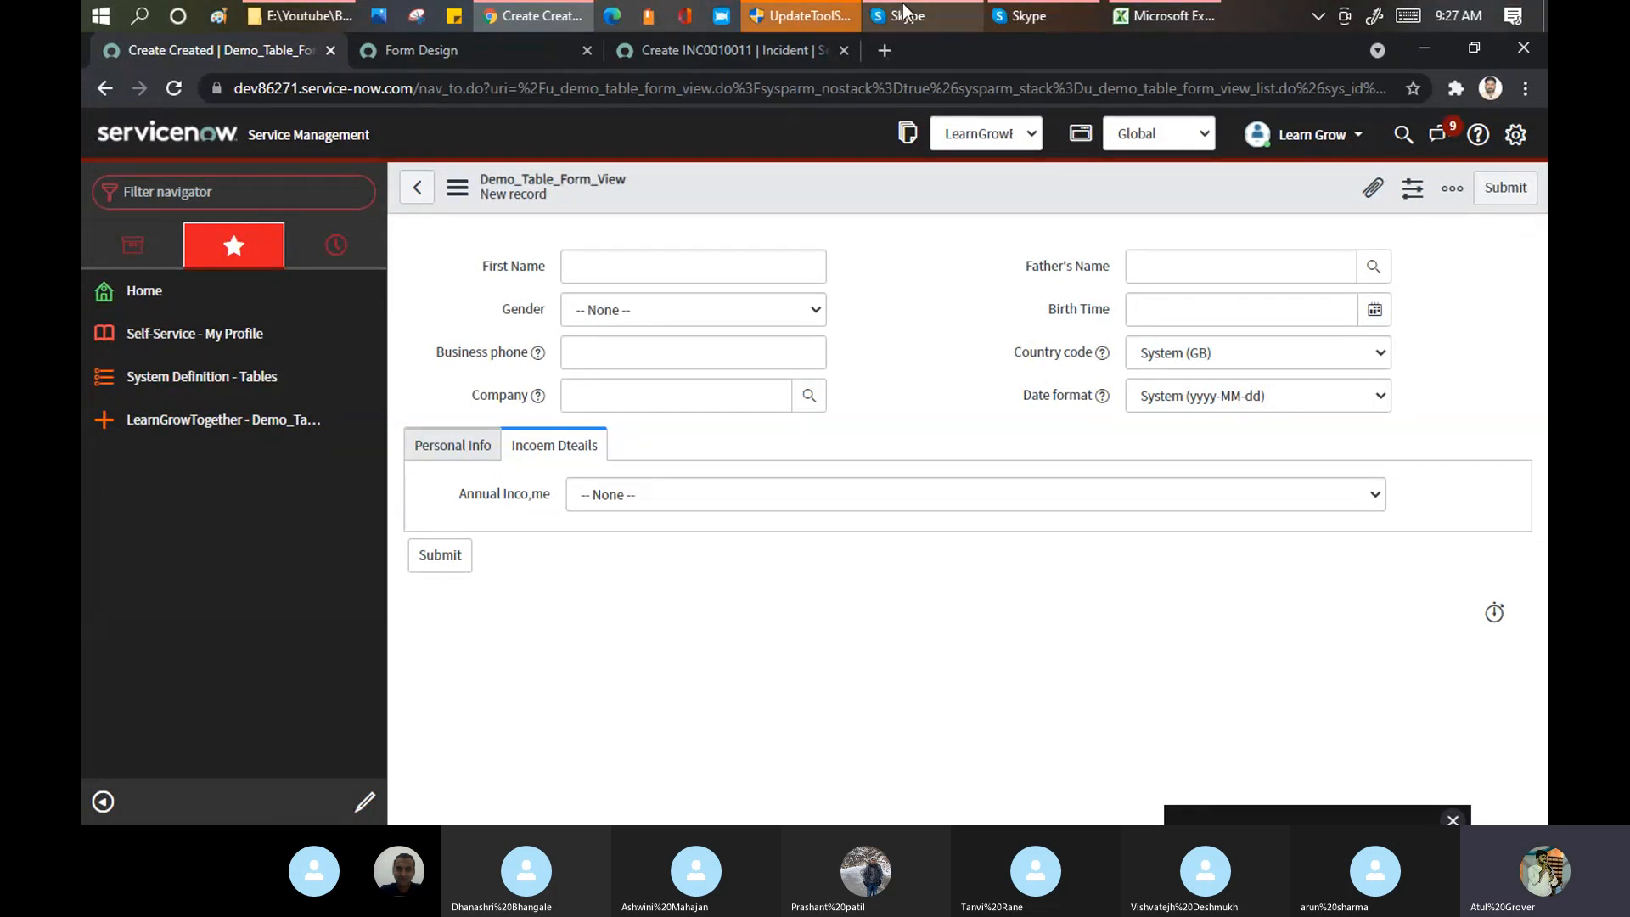
click(905, 15)
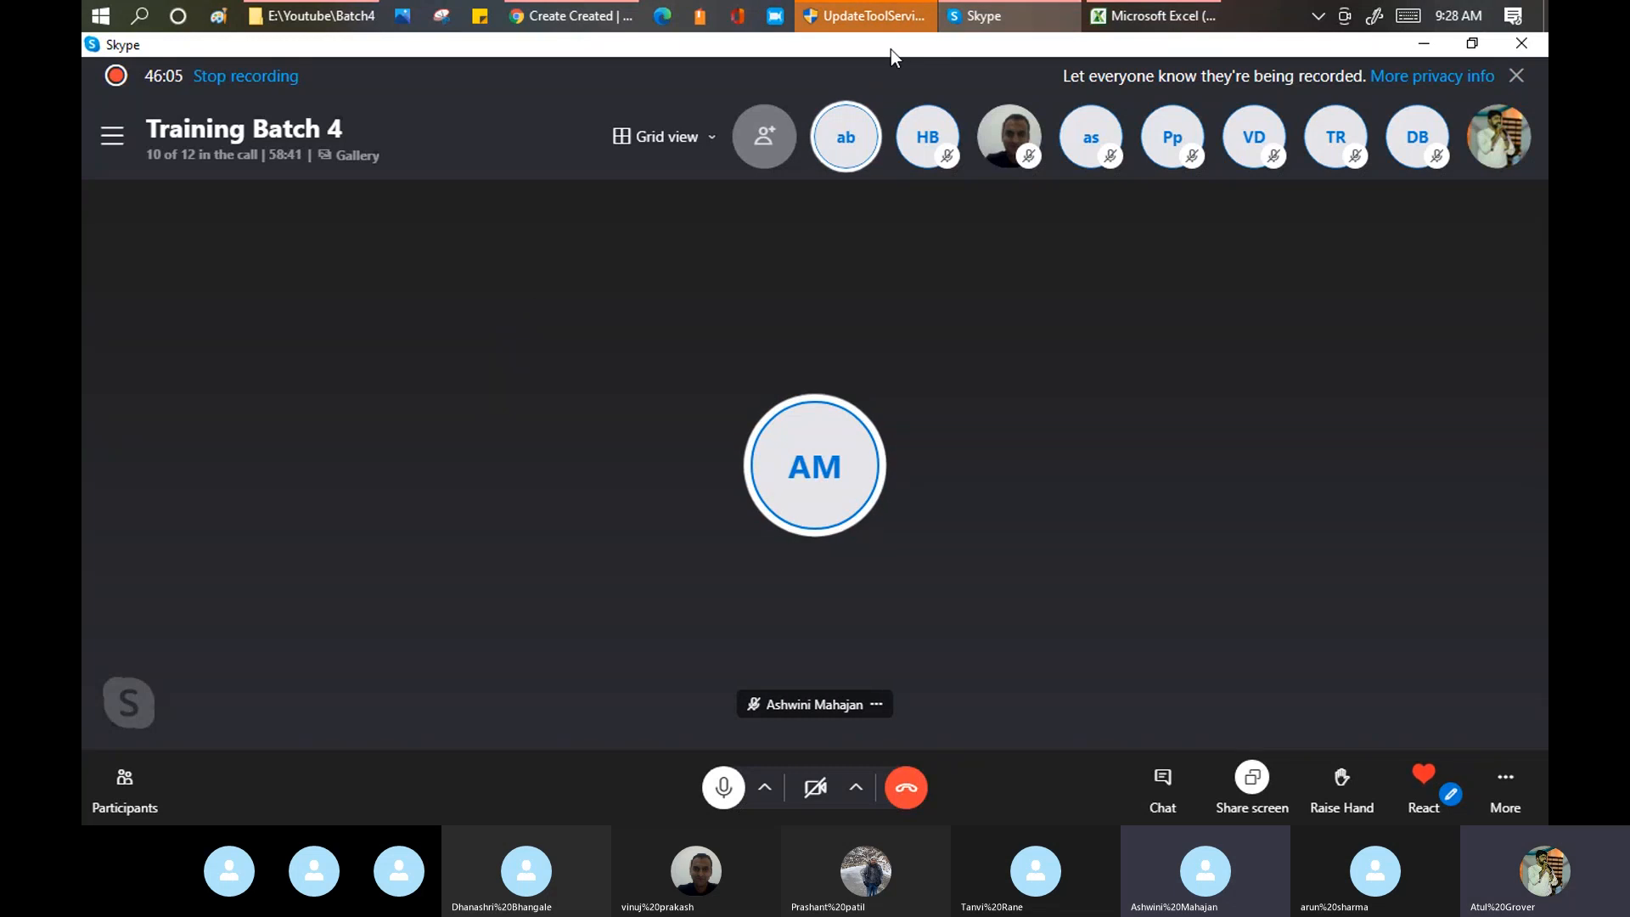
mouse_move(558, 11)
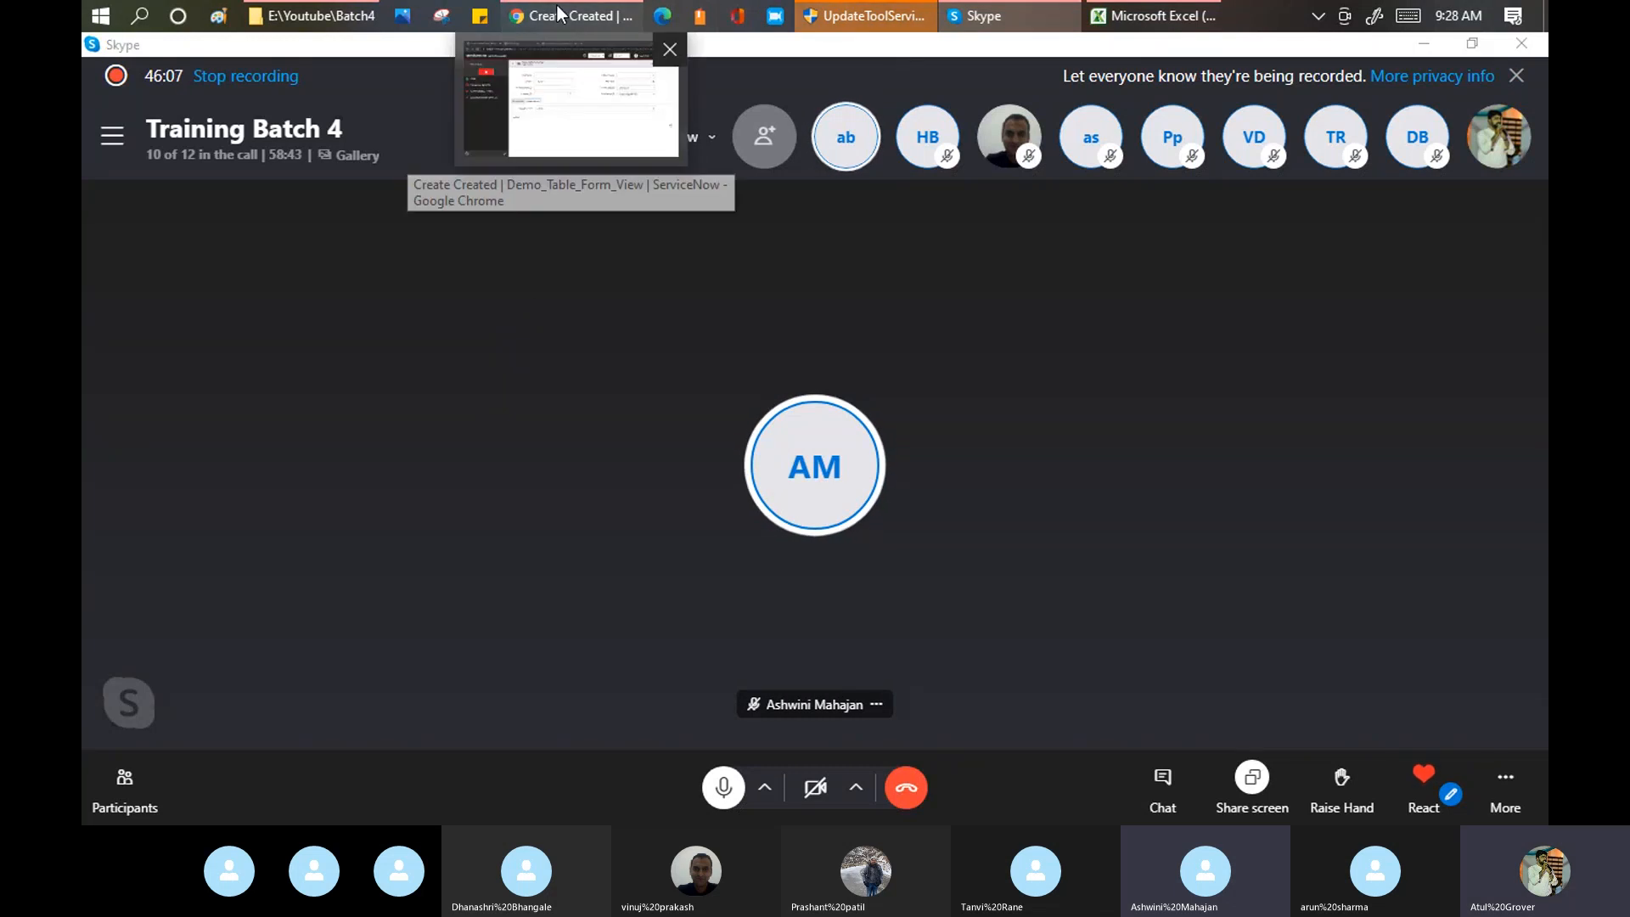
click(559, 12)
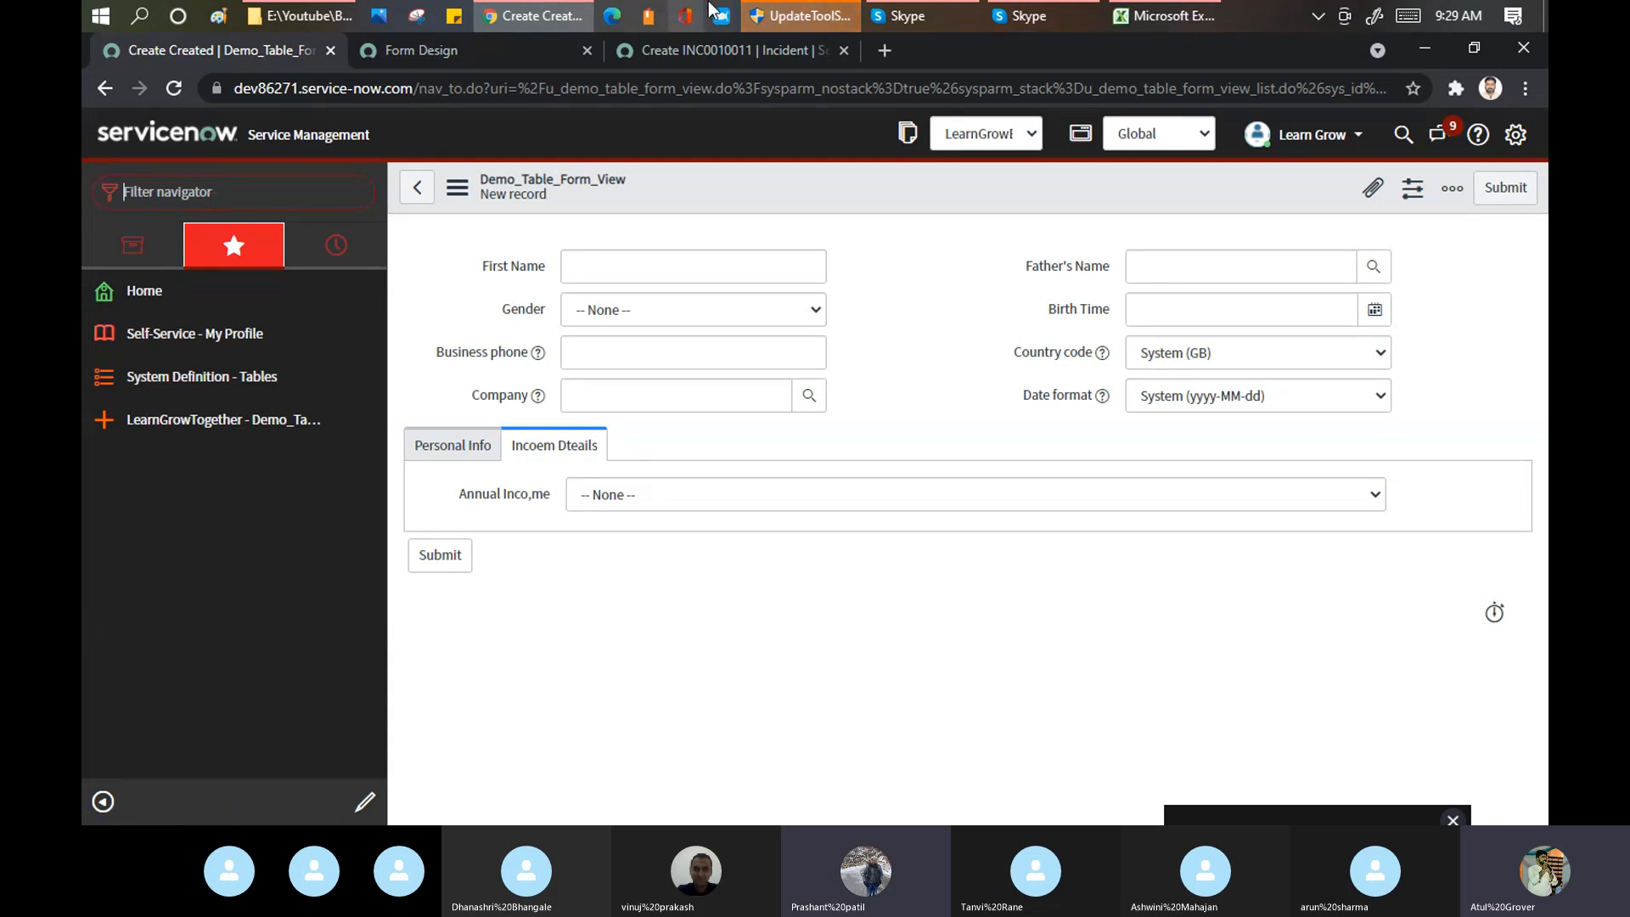
click(907, 15)
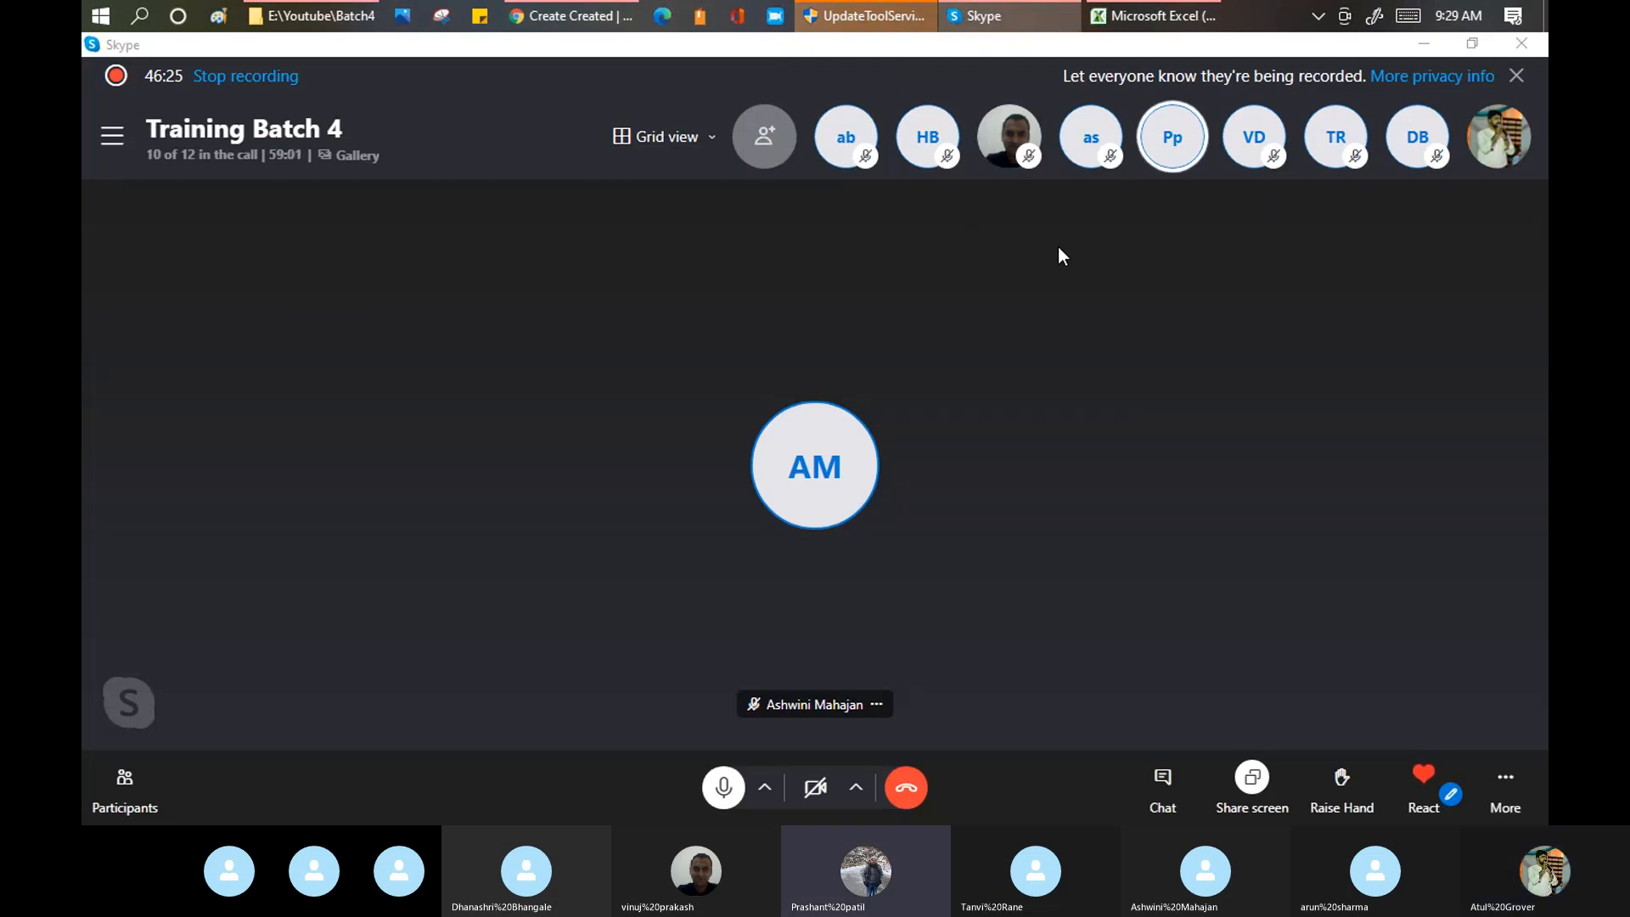
key(alt+Tab)
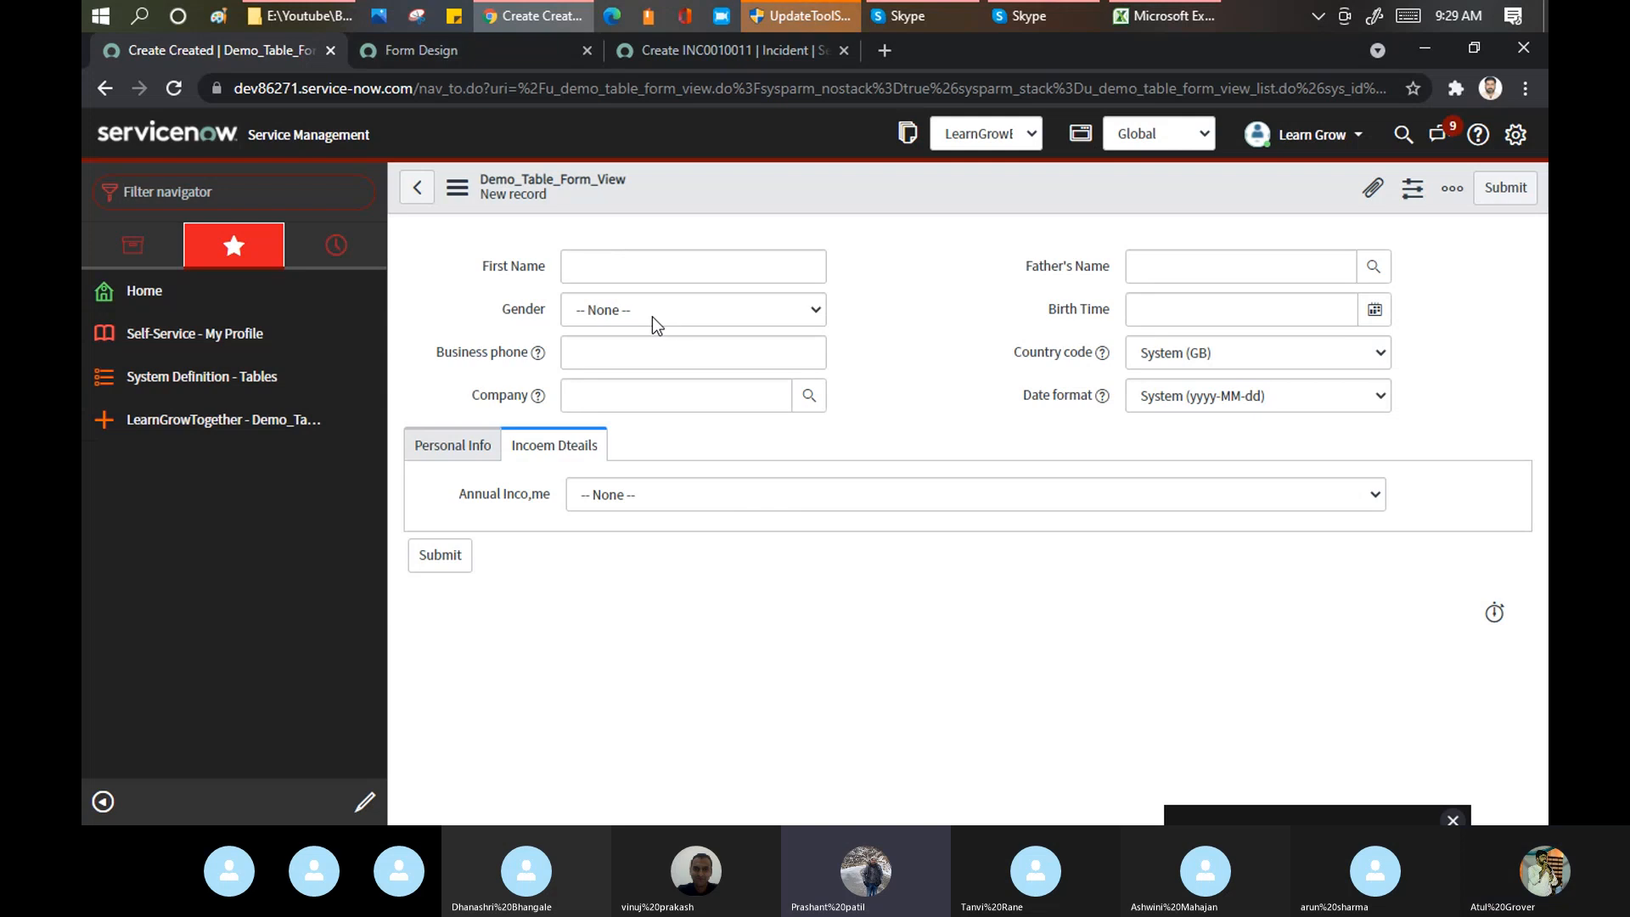
Step: Set the Incoem Dteails section to 1 Column in Form Design and save the form
click(460, 58)
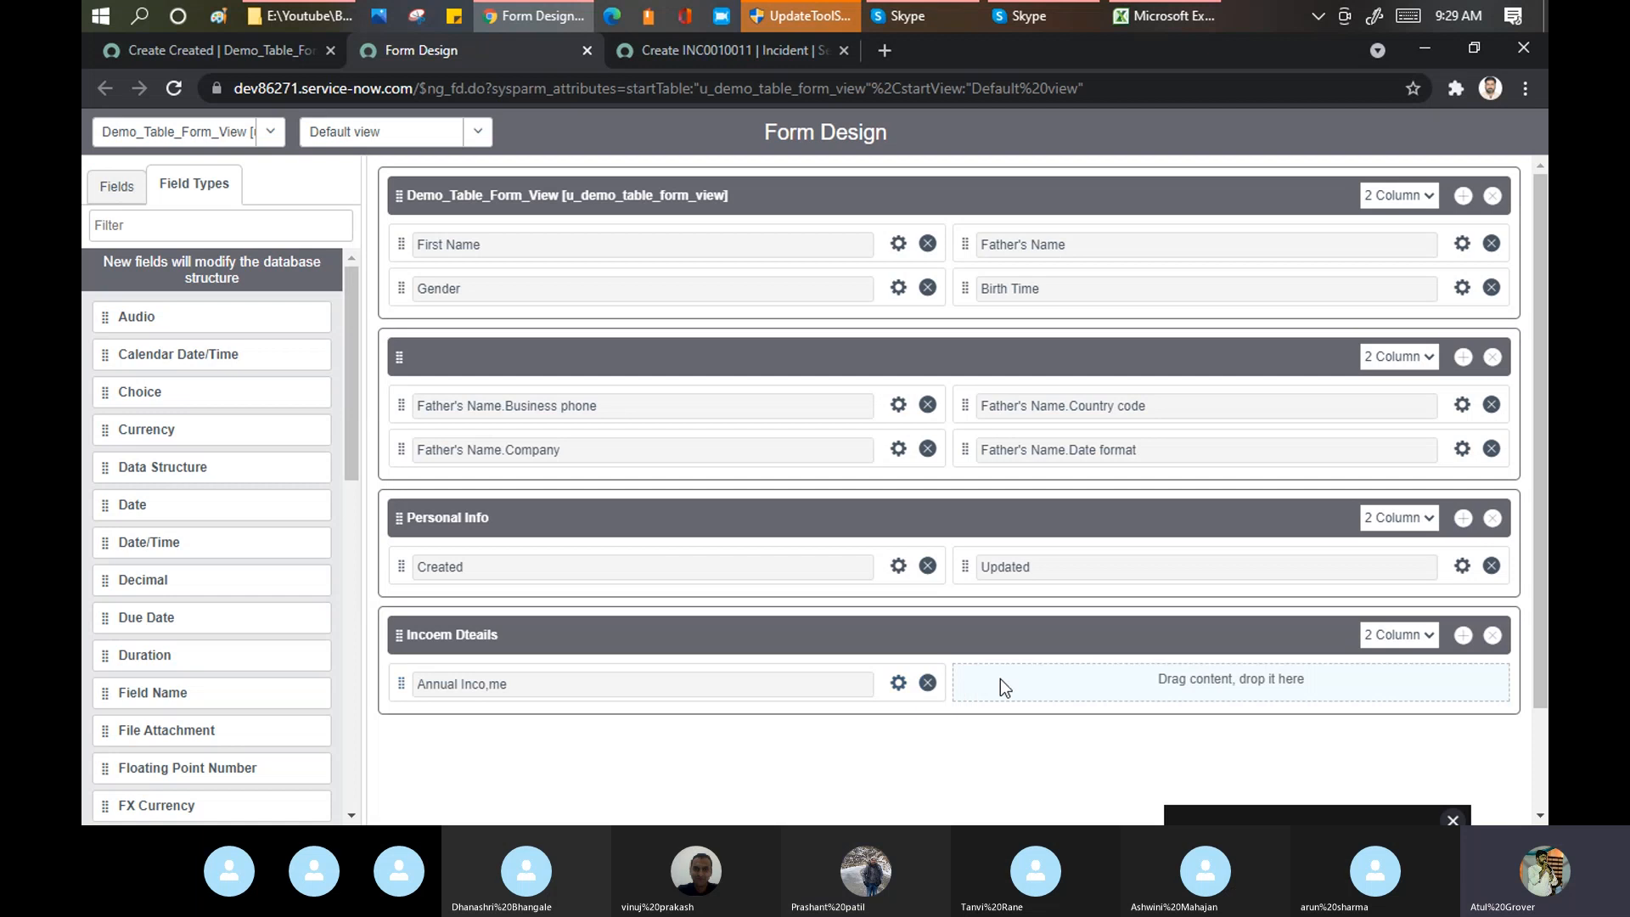
click(1409, 630)
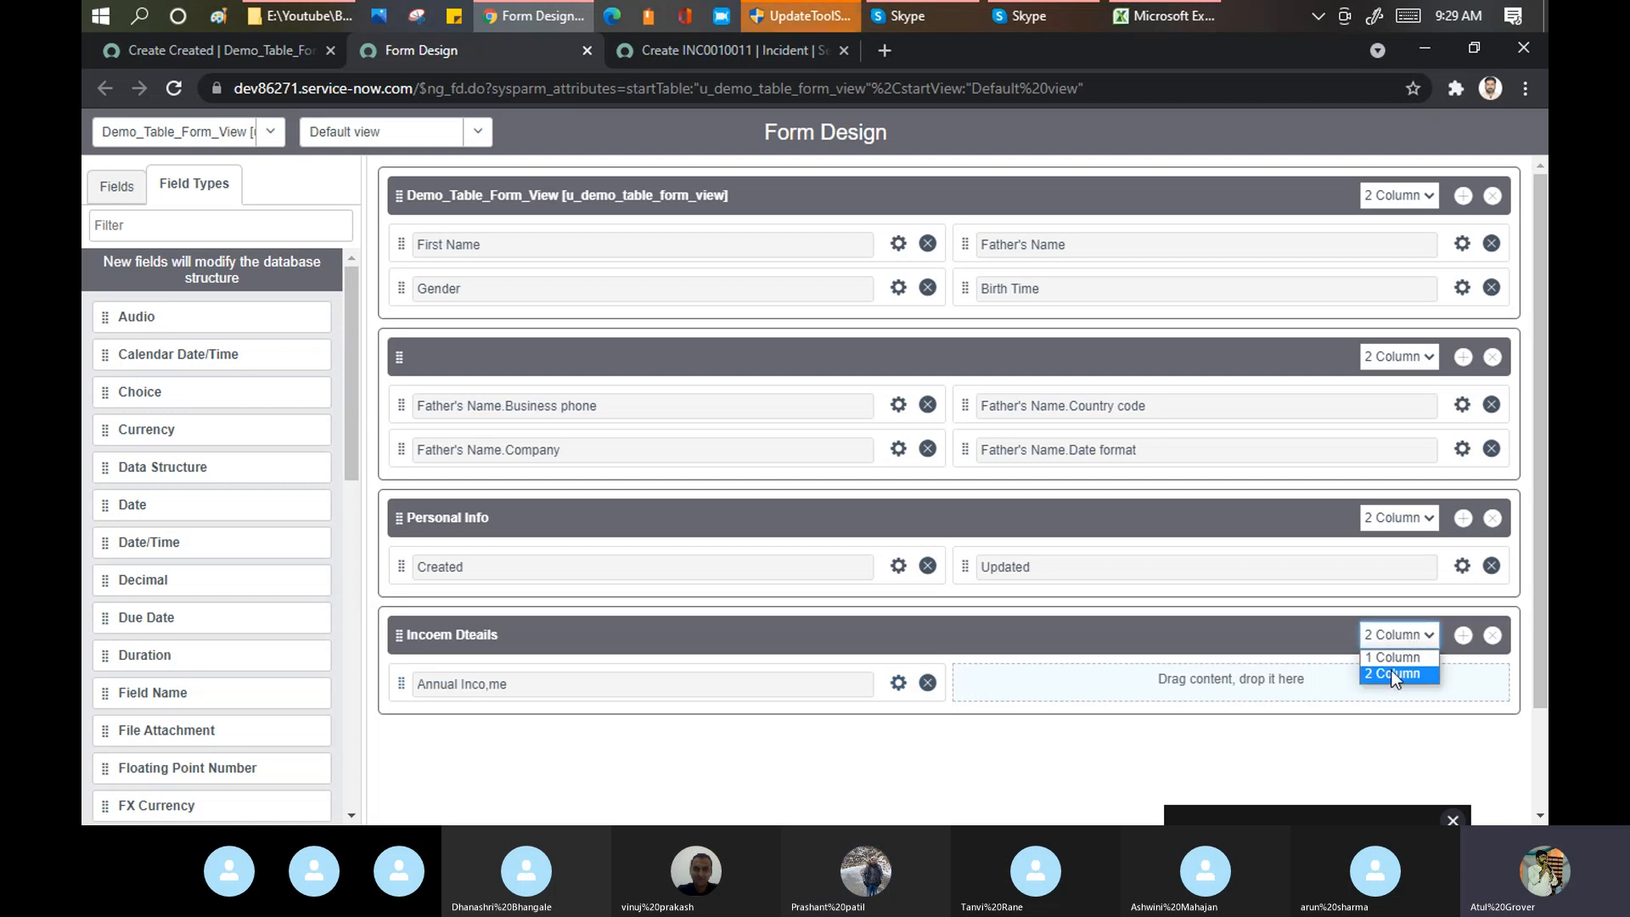
click(1396, 684)
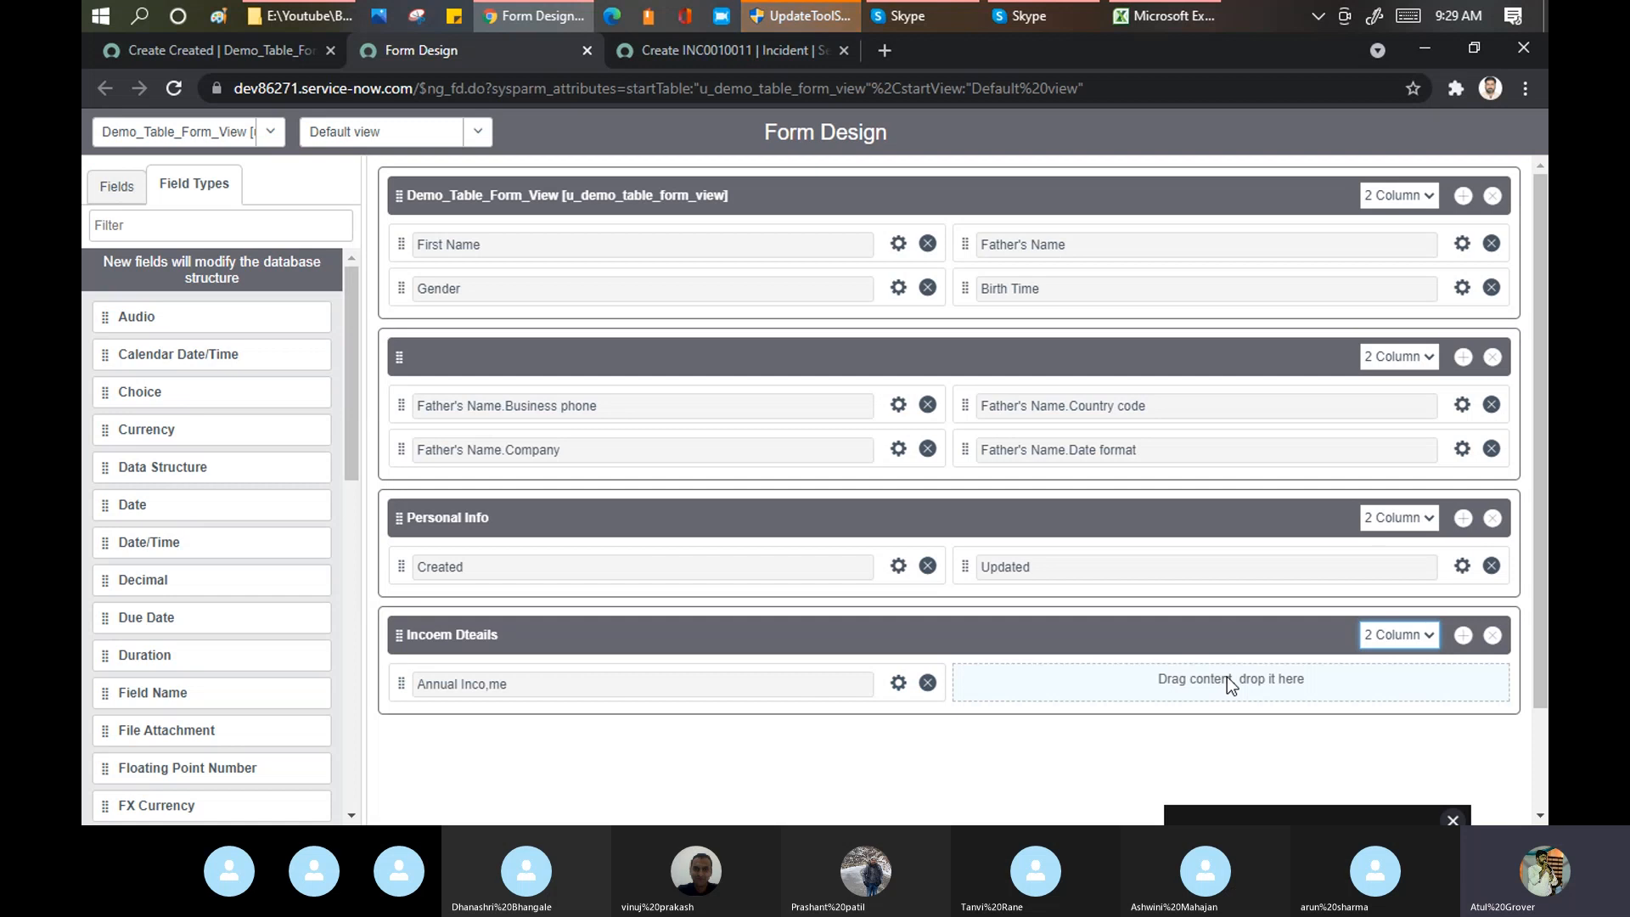
click(1380, 649)
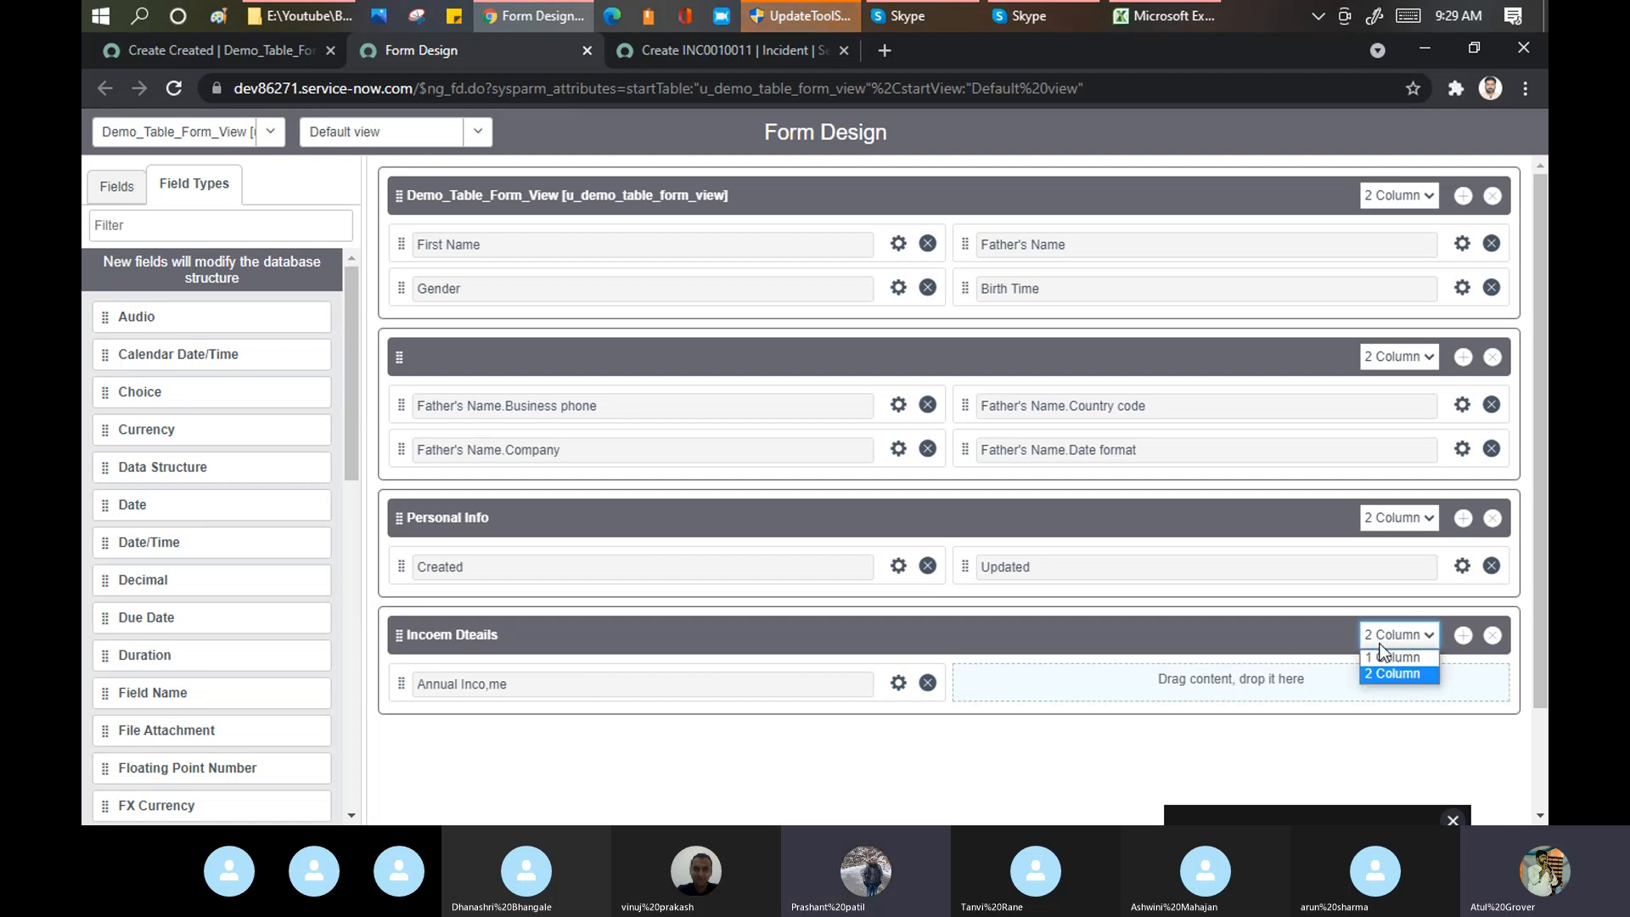
click(1379, 659)
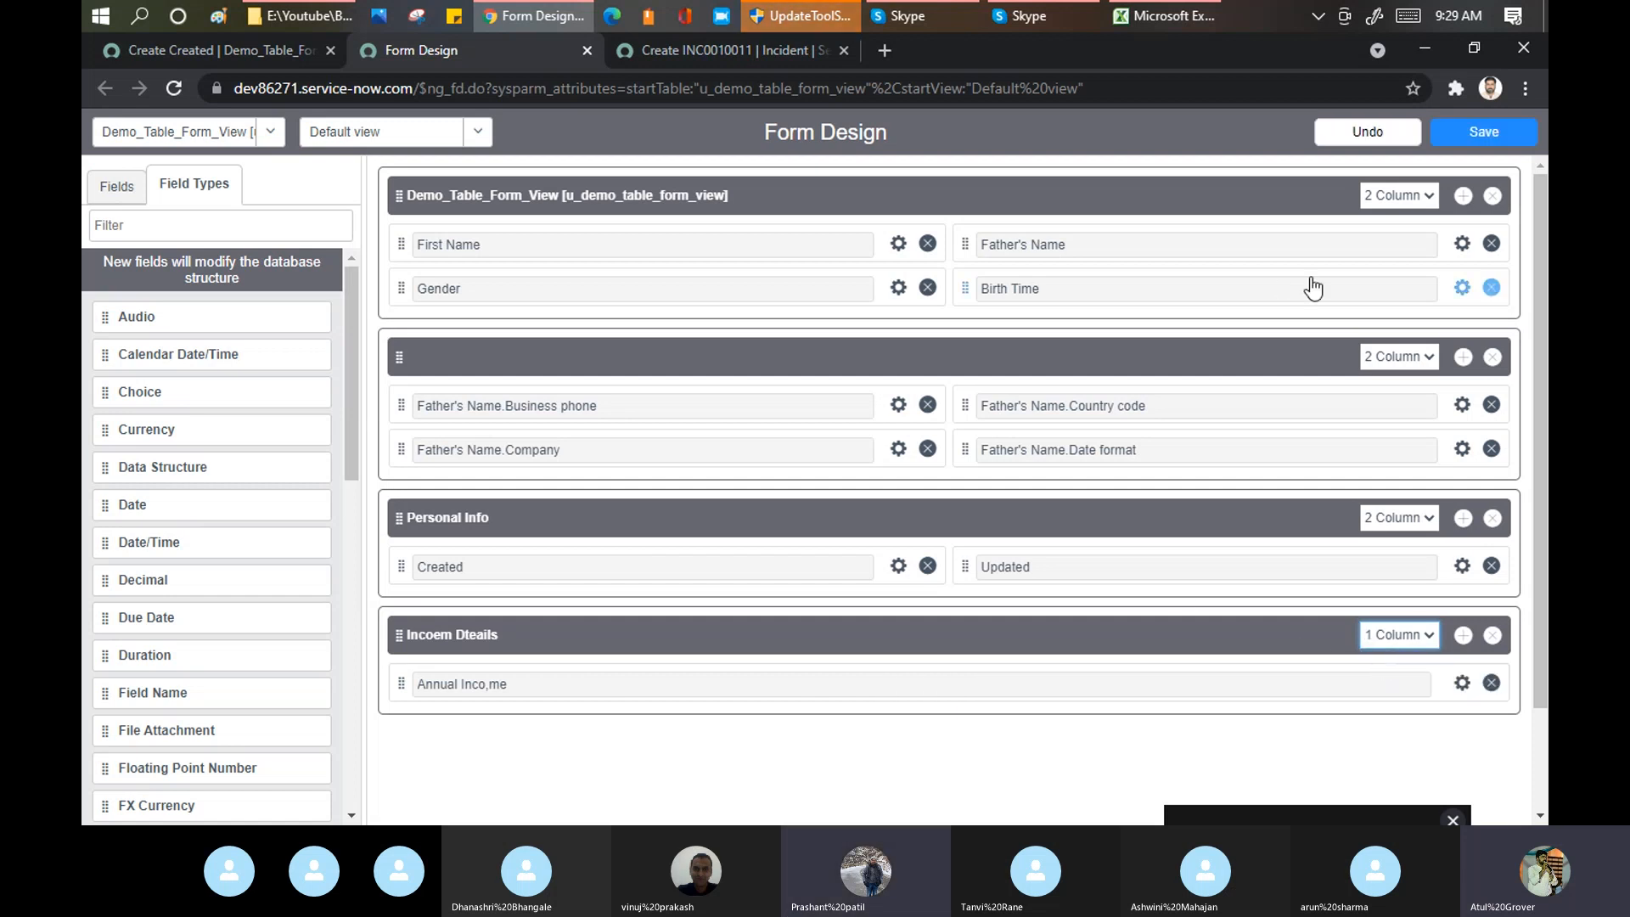
click(1500, 136)
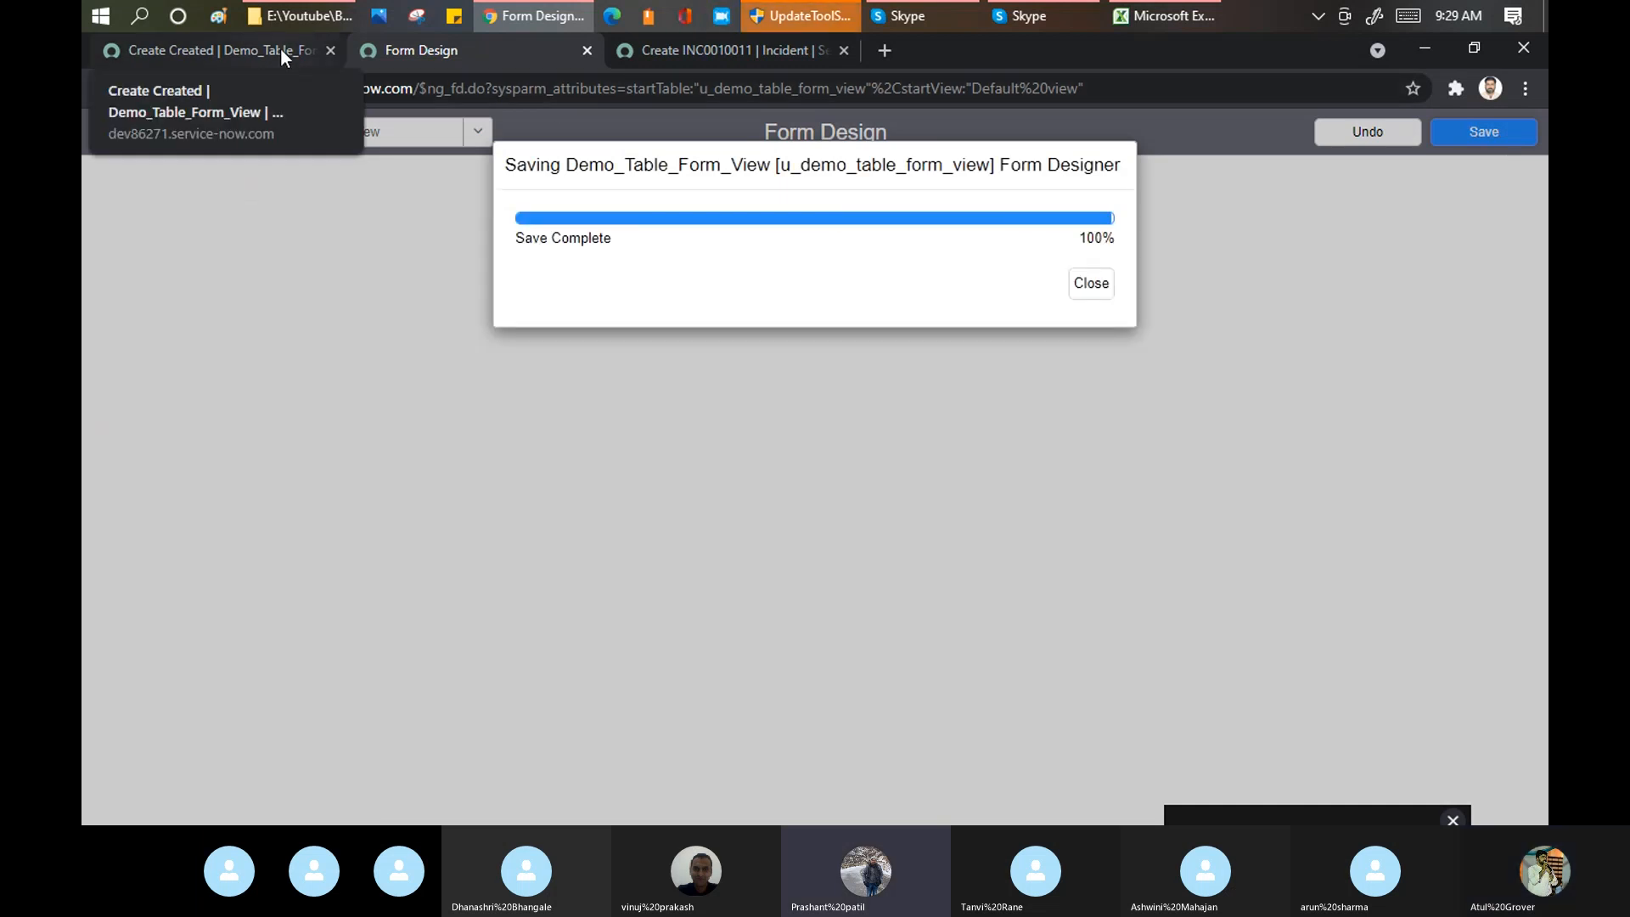
Step: Return to the main ServiceNow page, filter the navigator by "Inciden", and open the list of all incidents
click(280, 53)
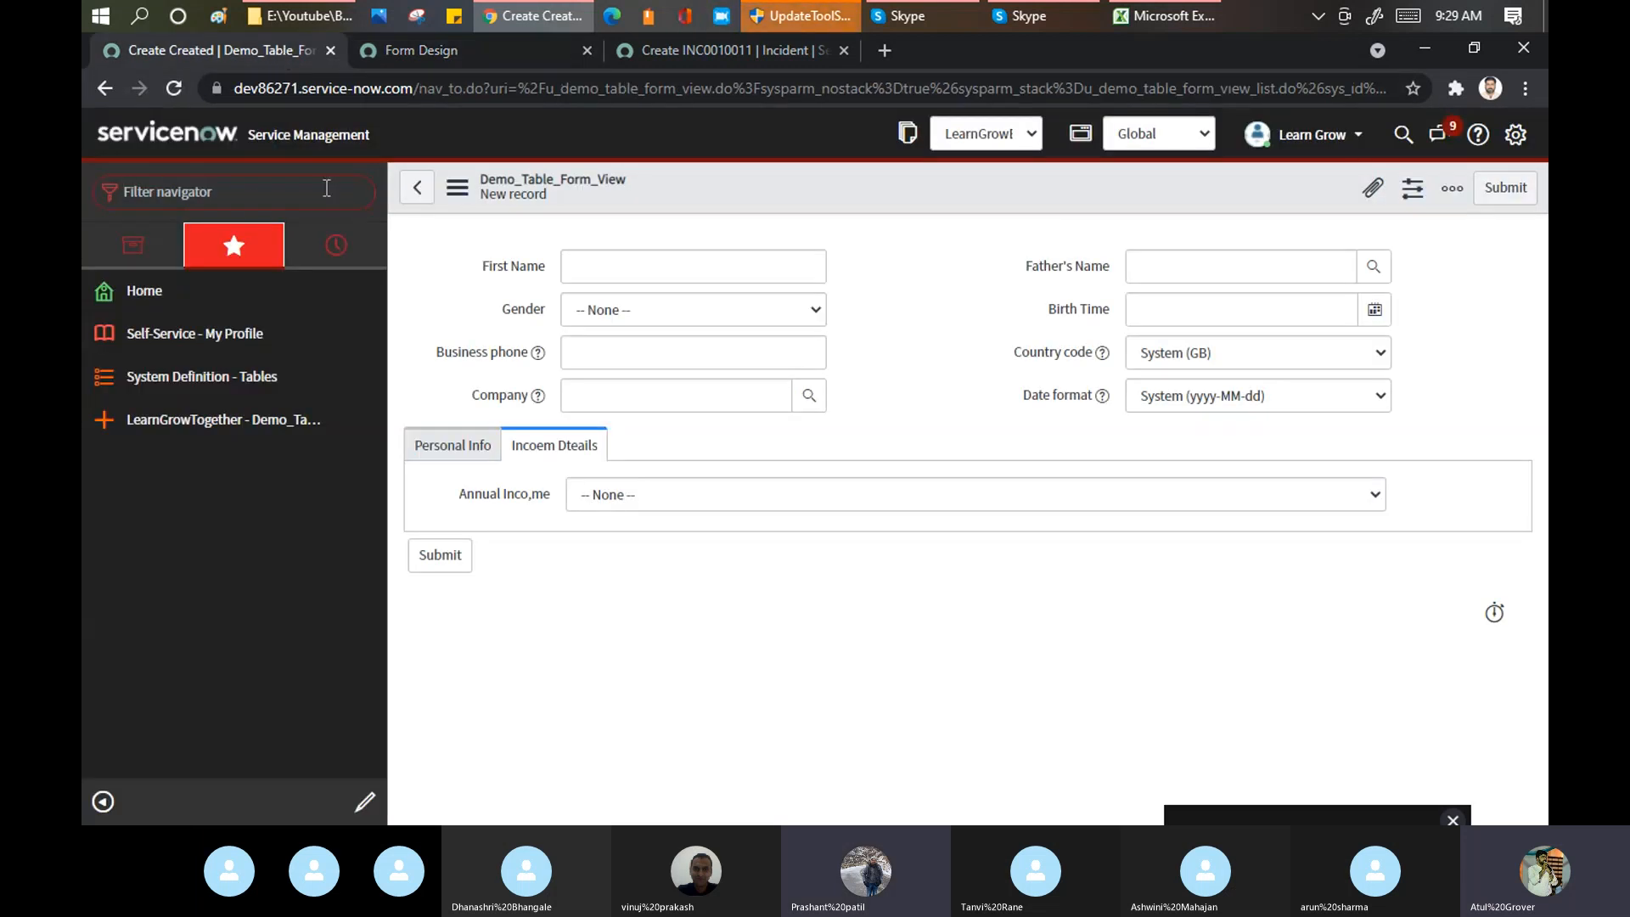
text(in)
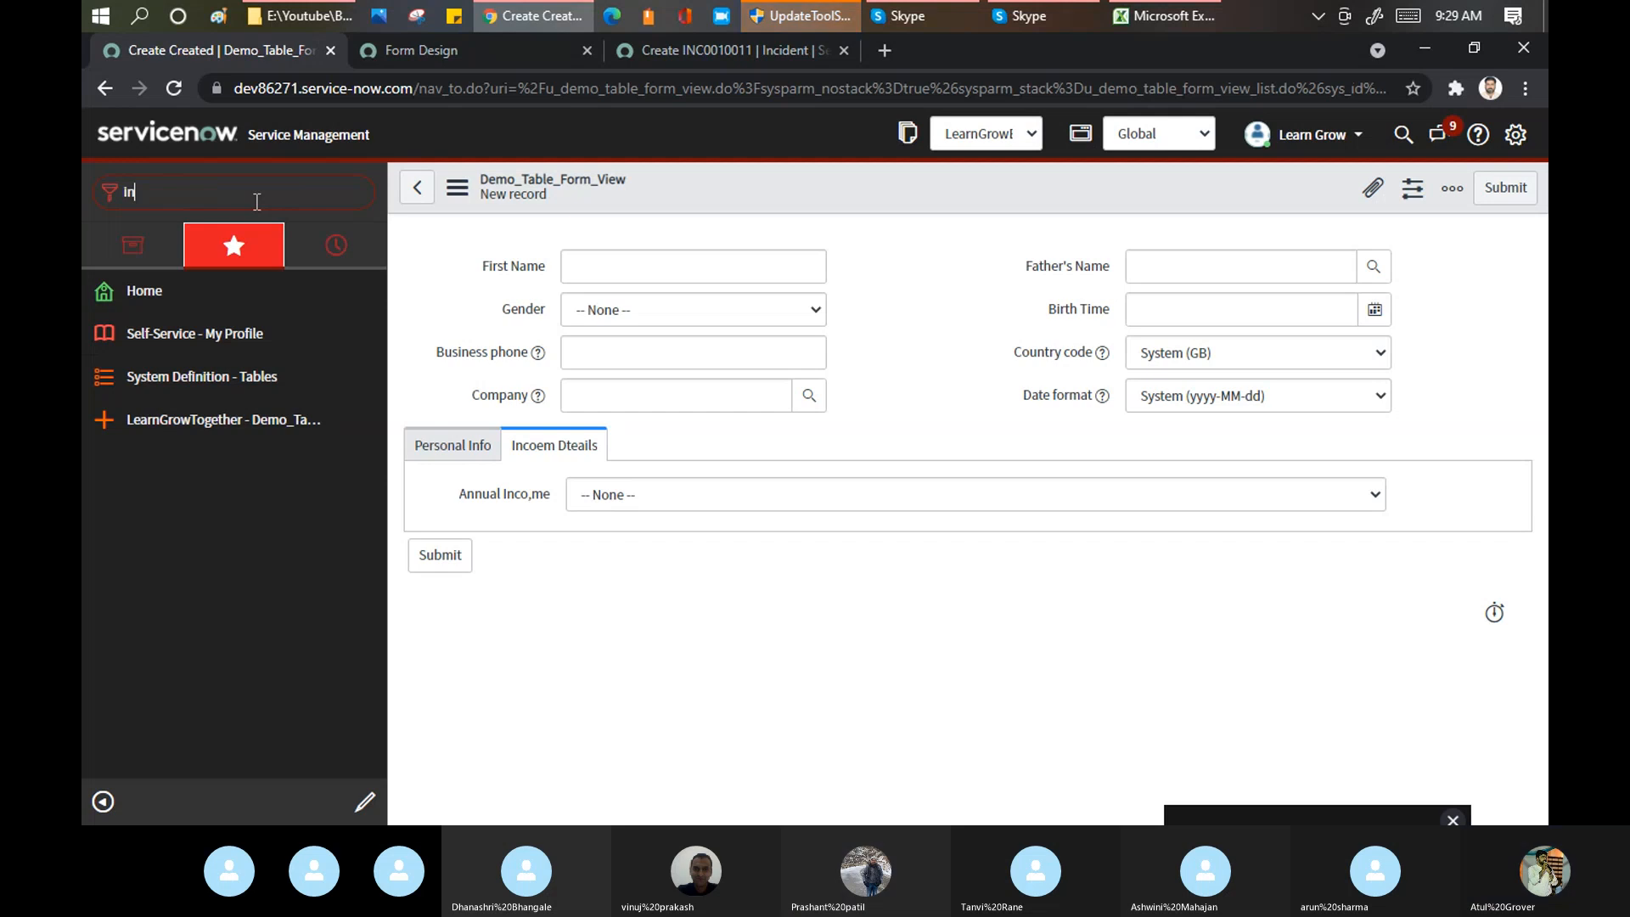
text(ciden)
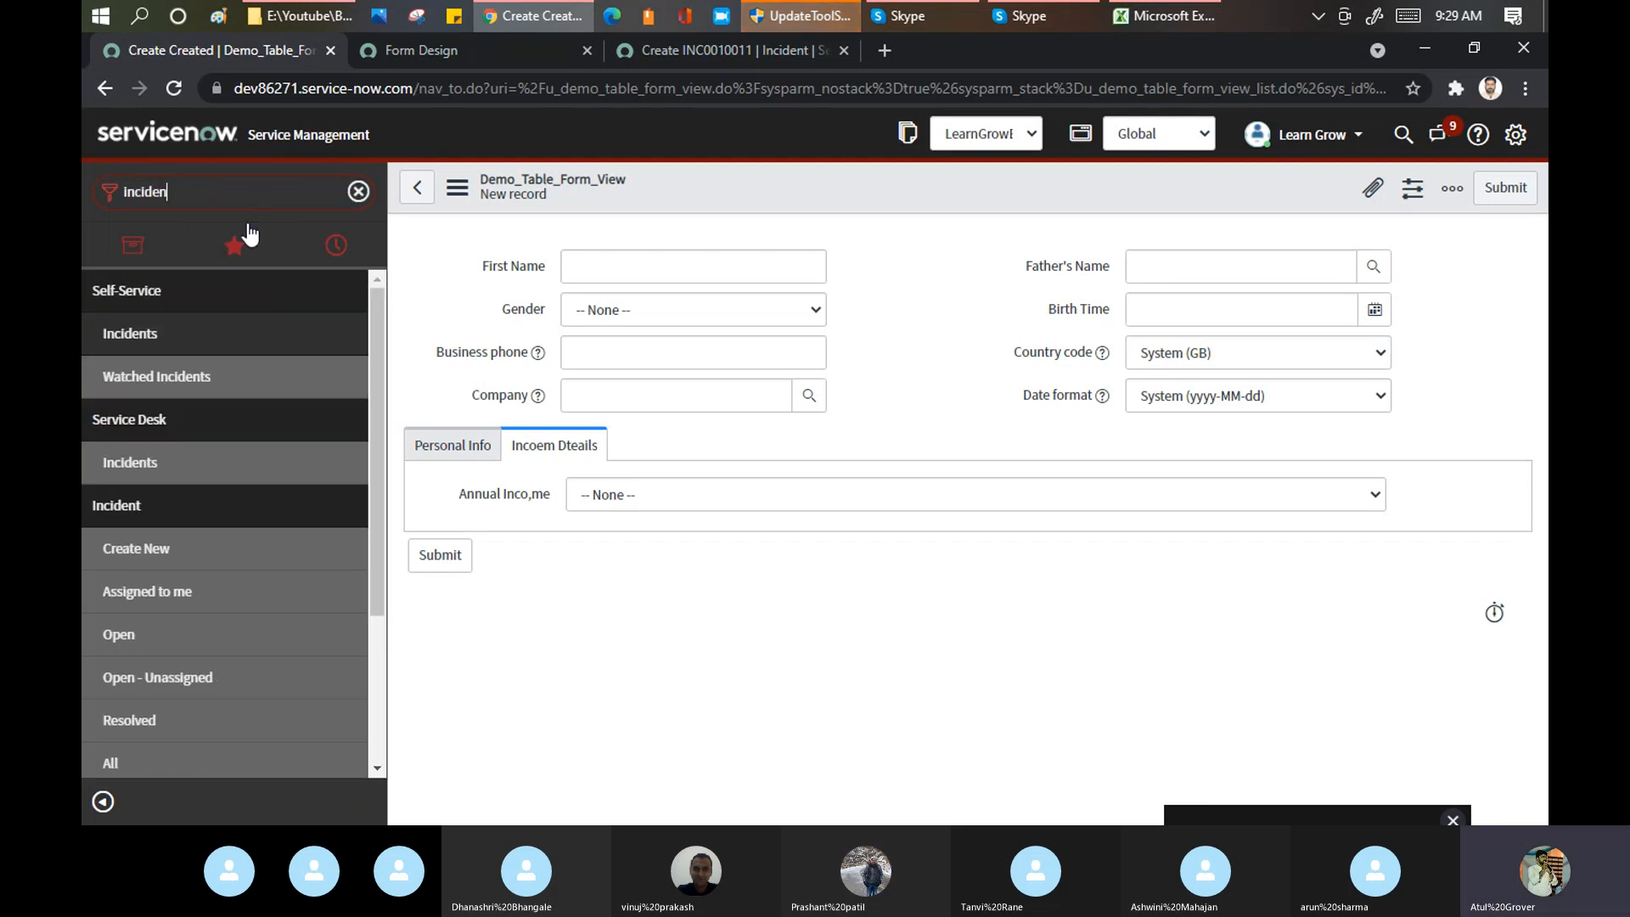
click(114, 755)
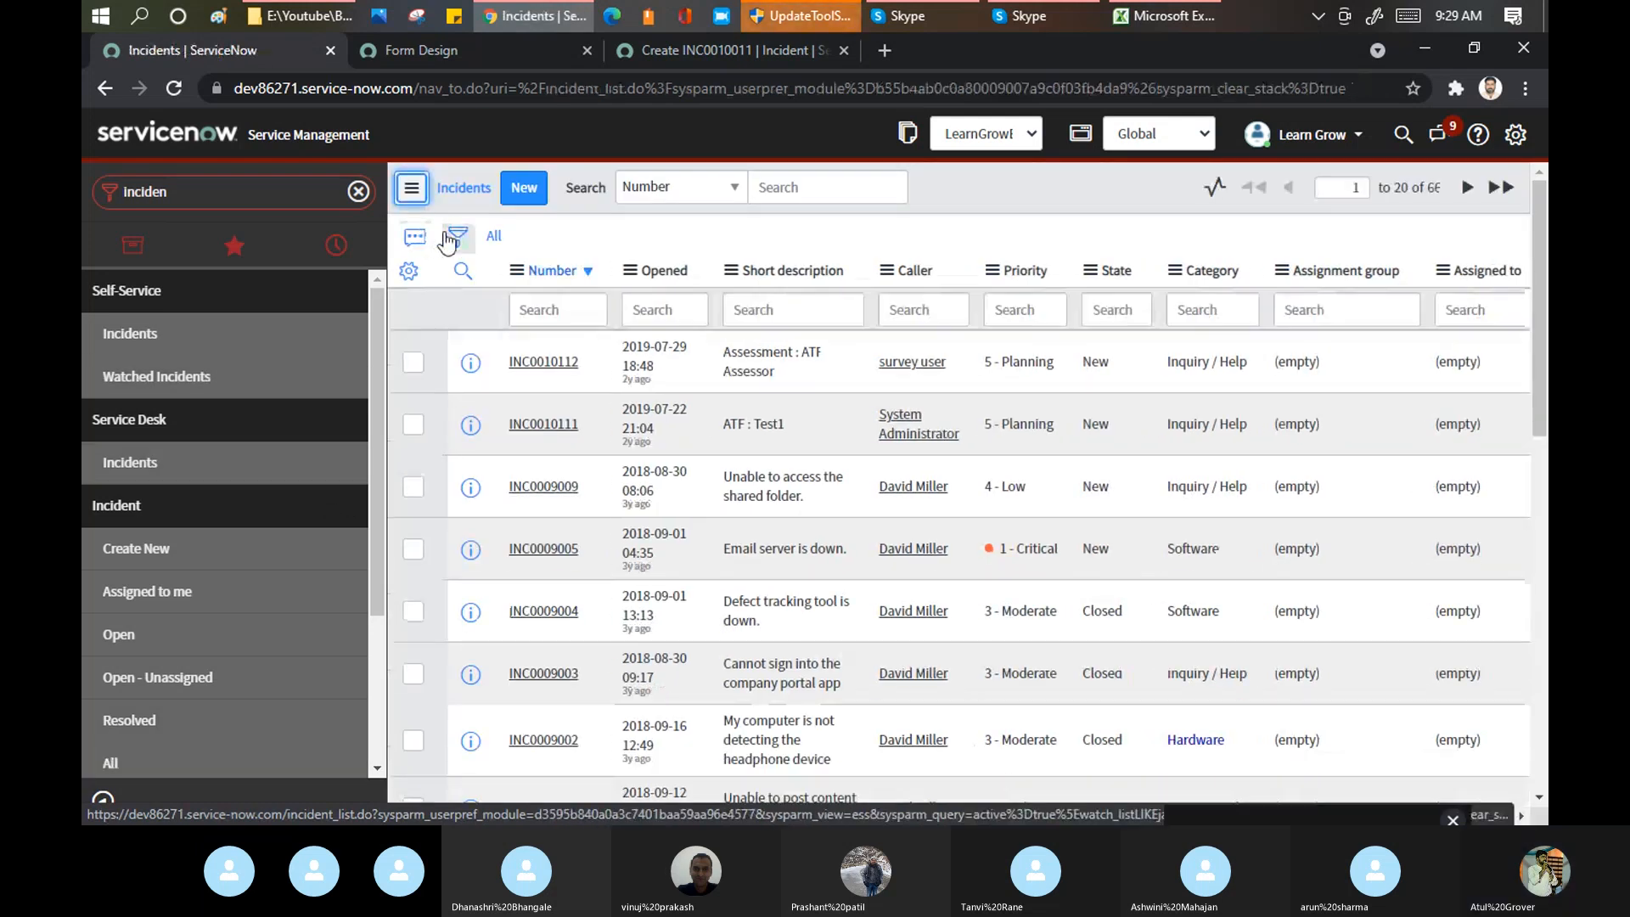
Step: Show the incident list's filter conditions, choose Actual end as the condition field, and review its available operators
click(457, 241)
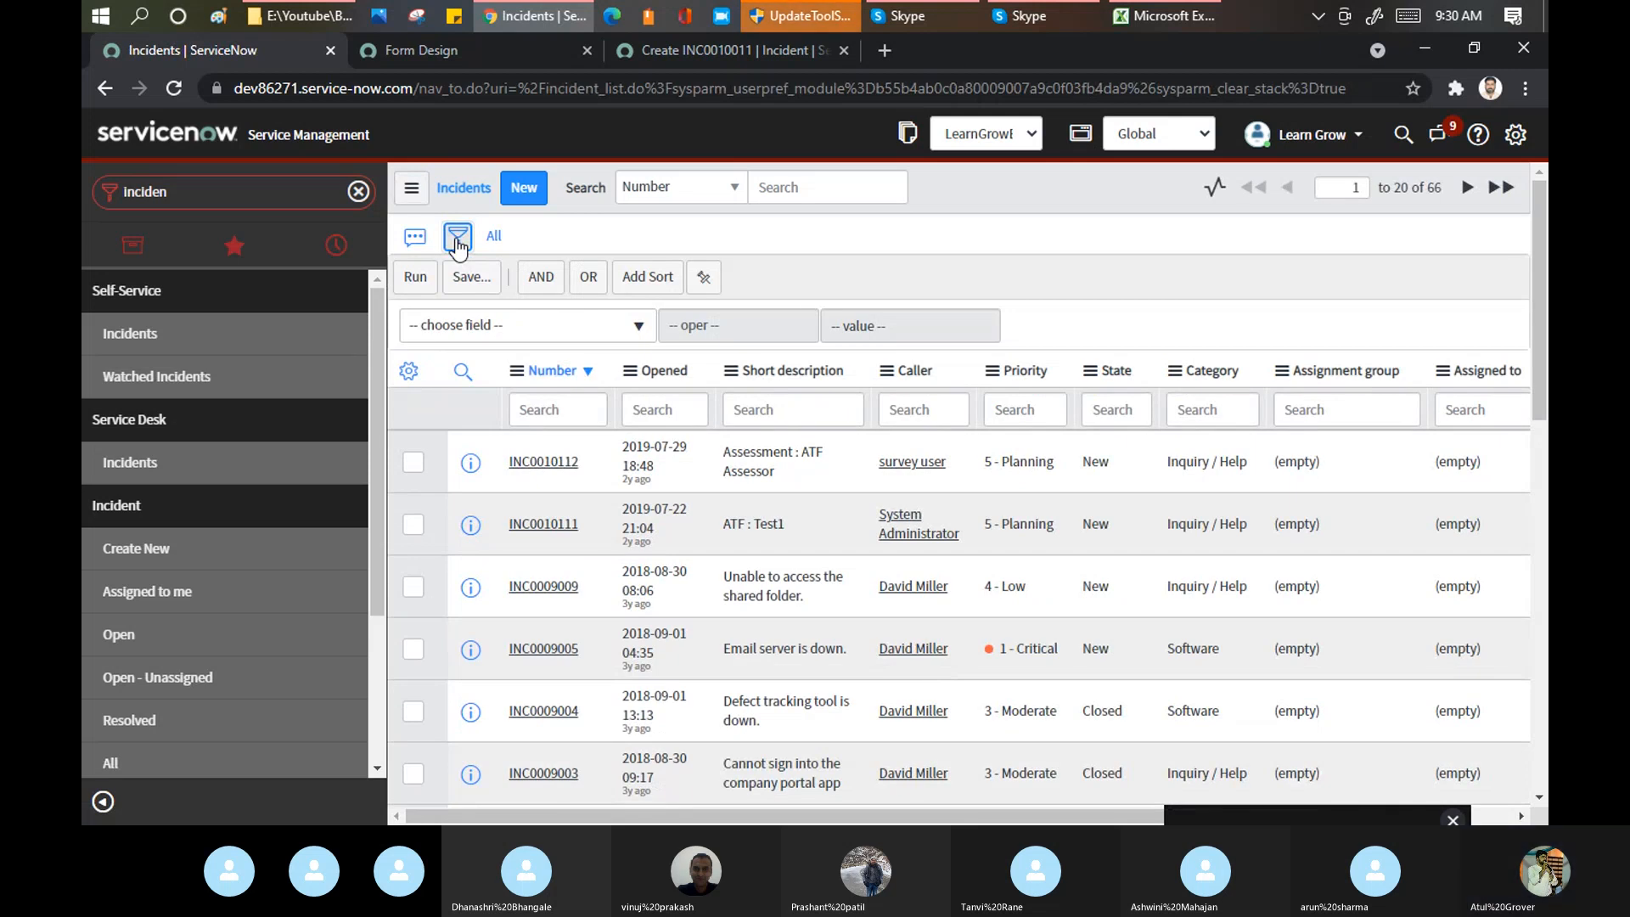
click(557, 331)
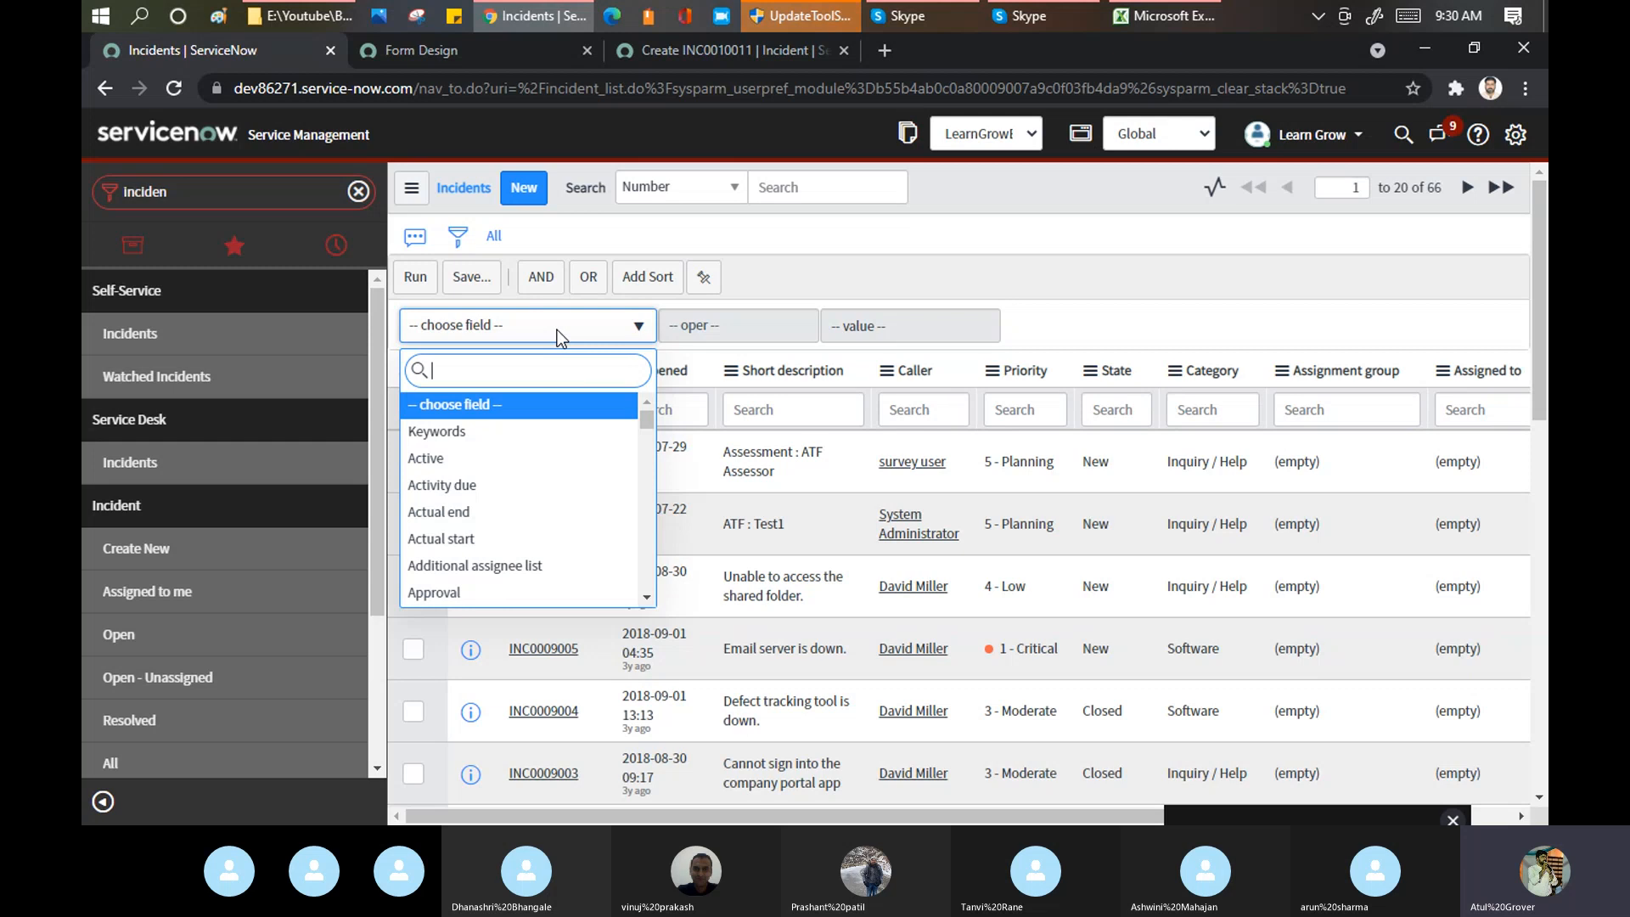
click(430, 516)
click(777, 327)
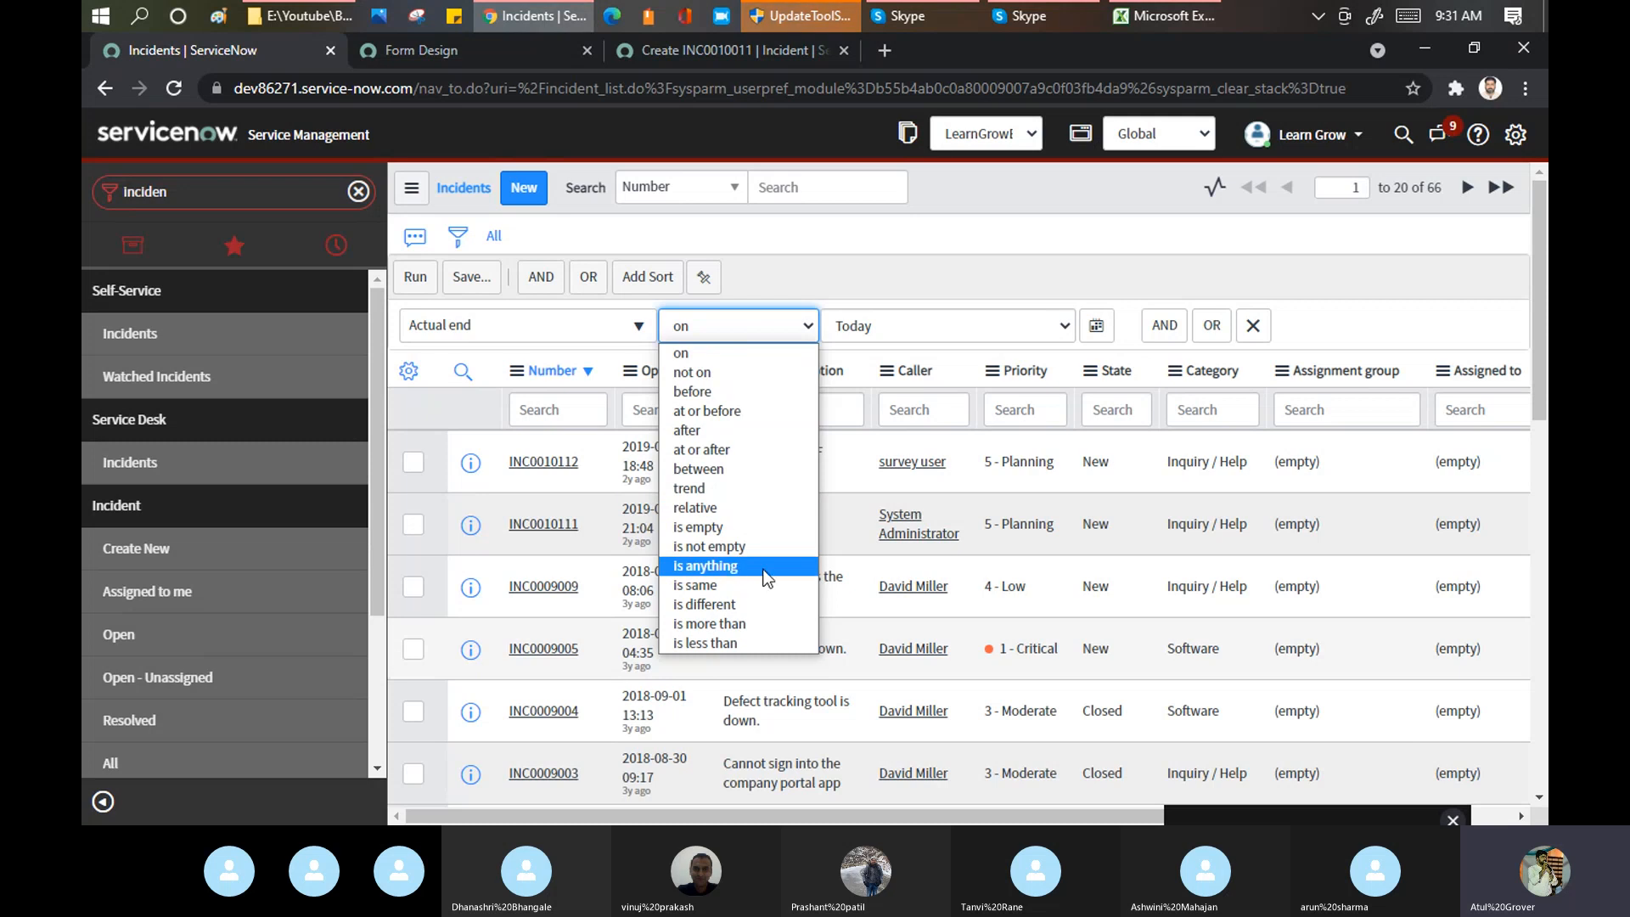
click(1352, 331)
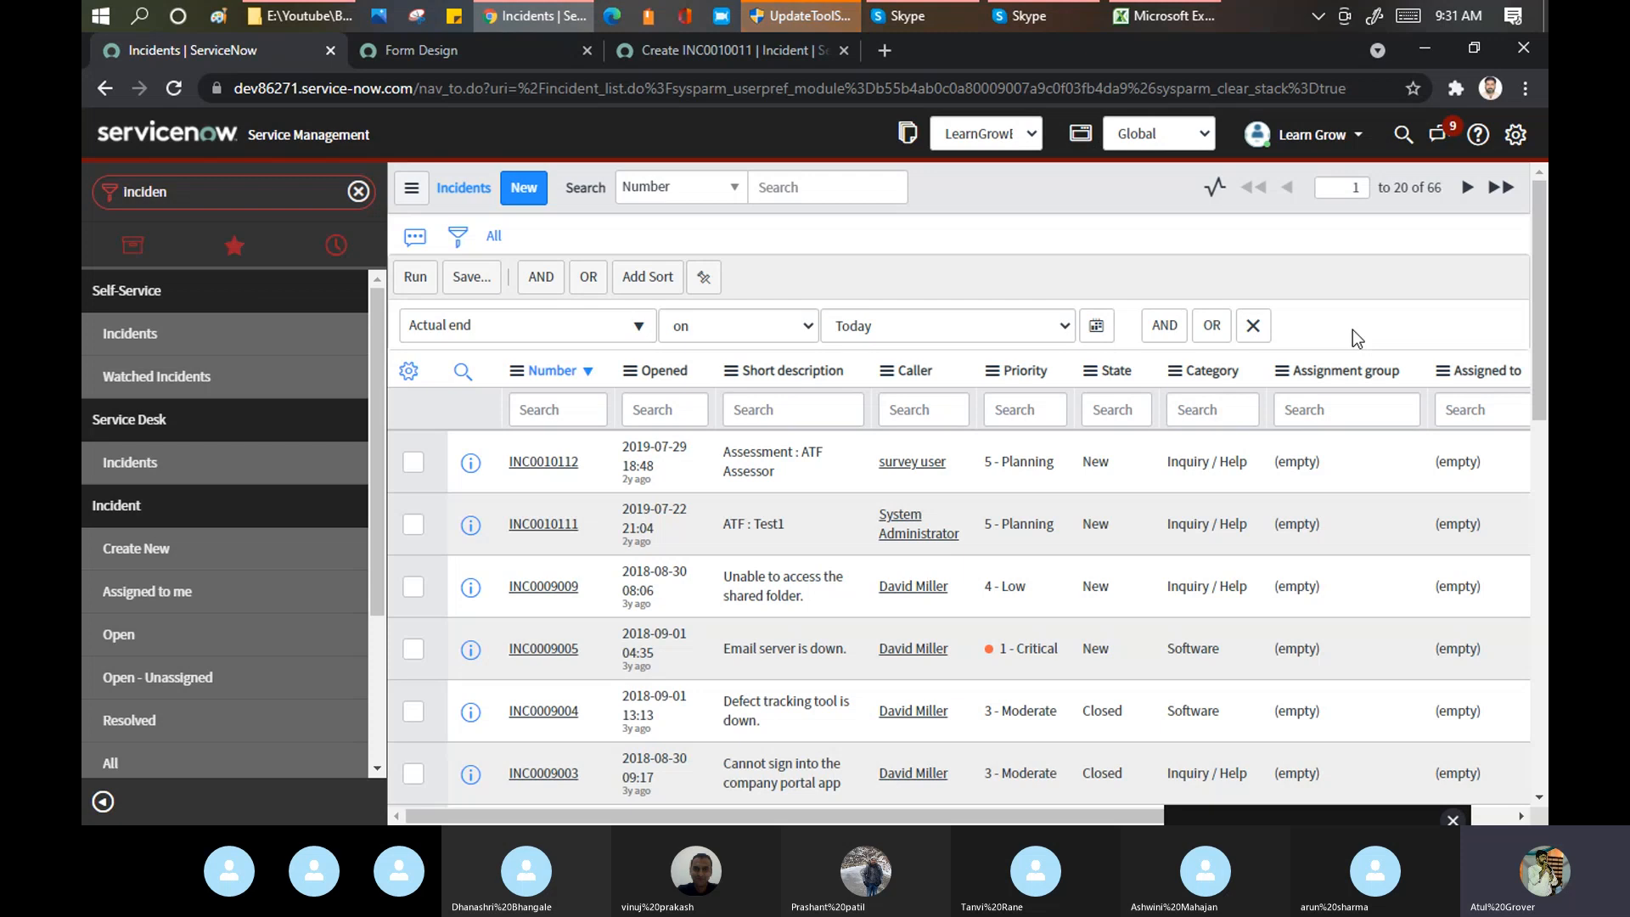
Step: Switch to the ServiceNow Training_master workbook in Excel and fill Agenda cells A63:A64 with the light red used for Role Assignment
click(1132, 19)
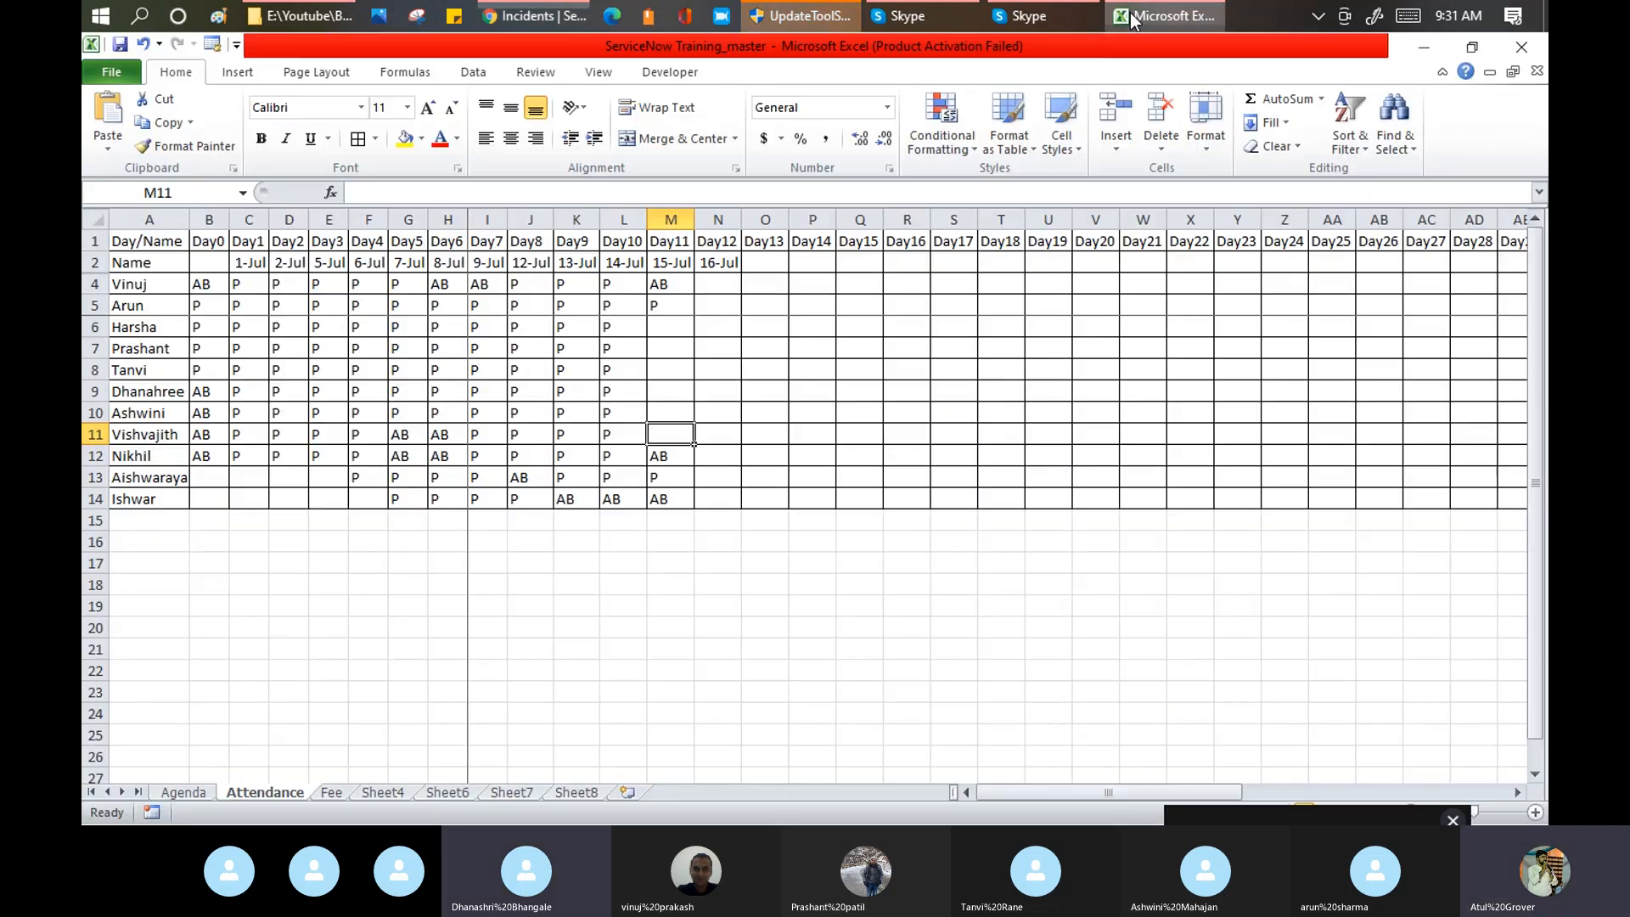
click(183, 793)
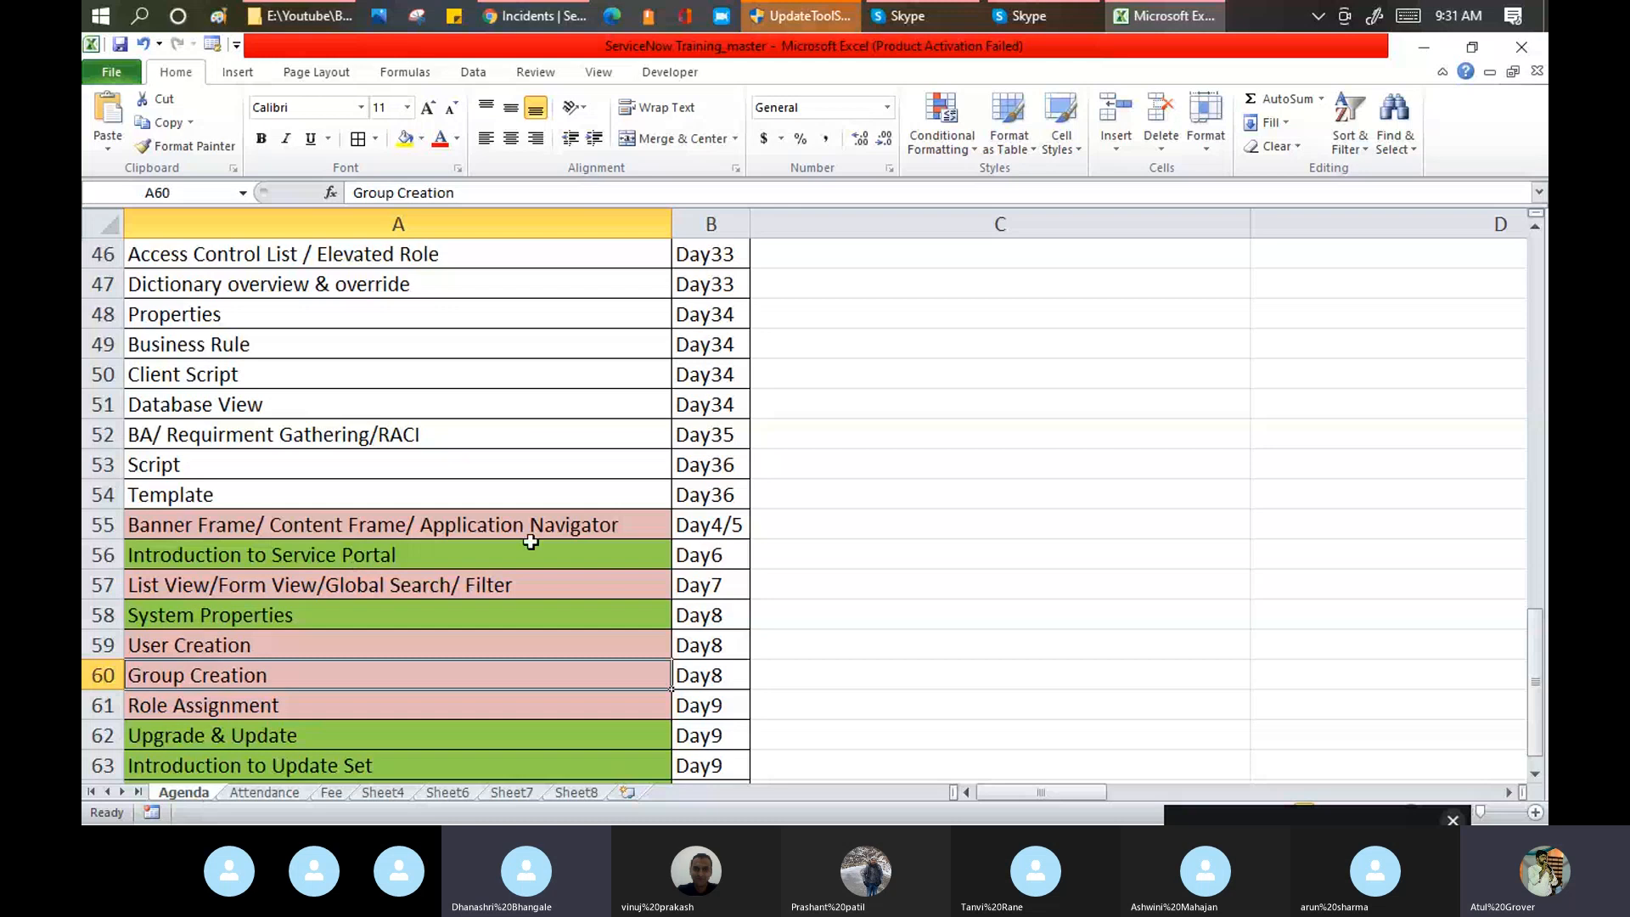
key(Down)
key(Down)
key(Down)
key(Down)
key(Down)
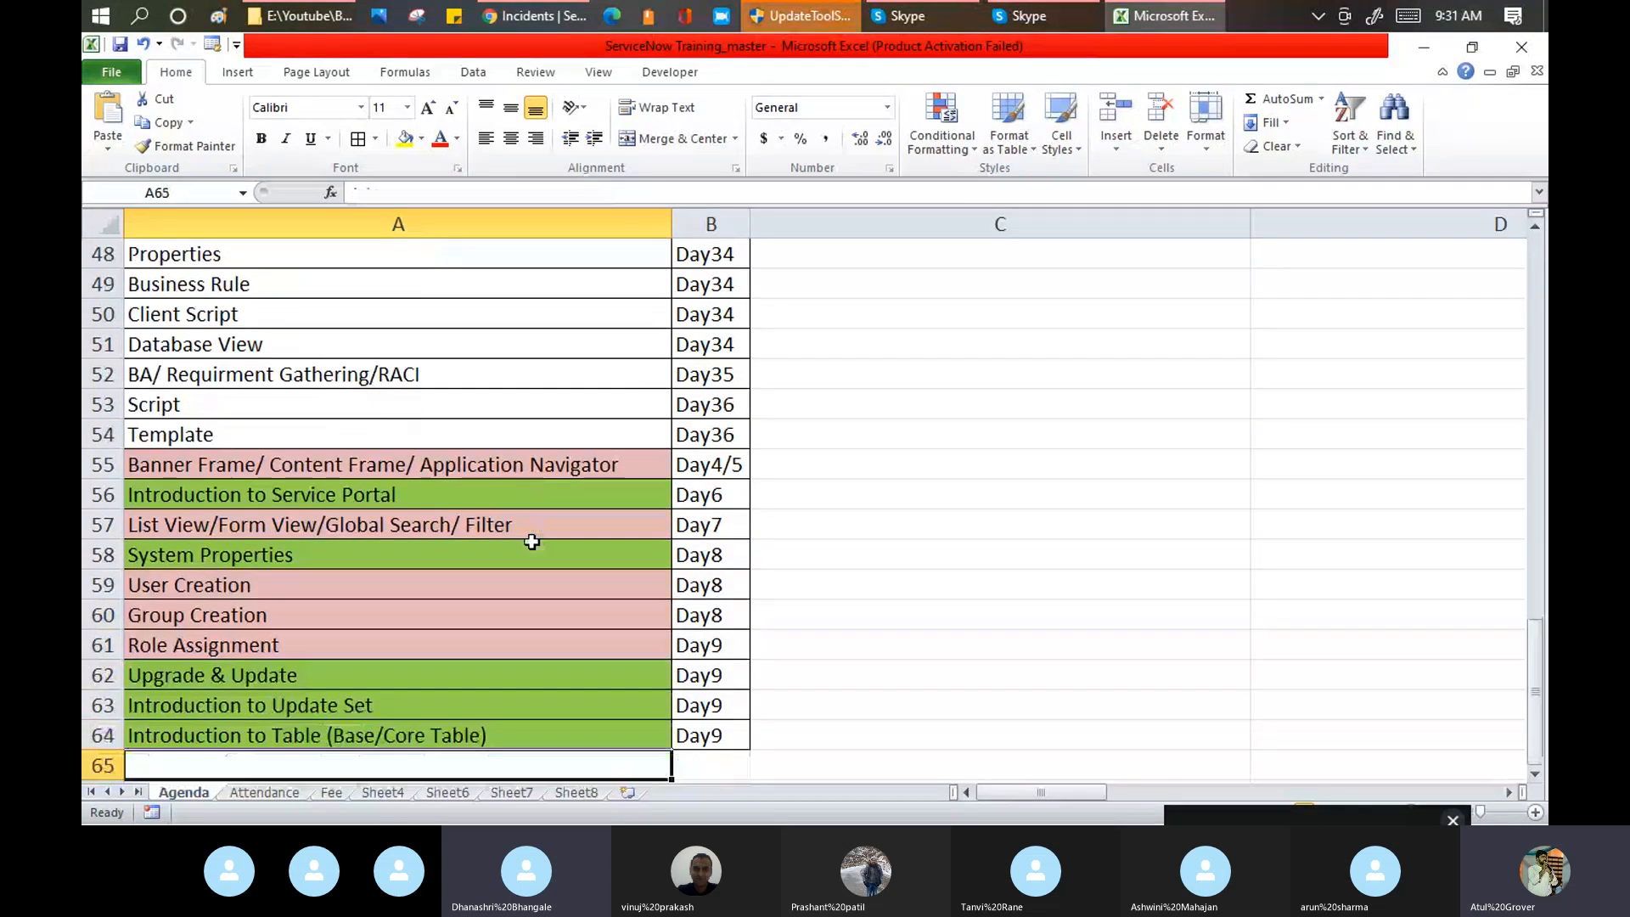
key(Up)
key(Up)
key(shift+Down)
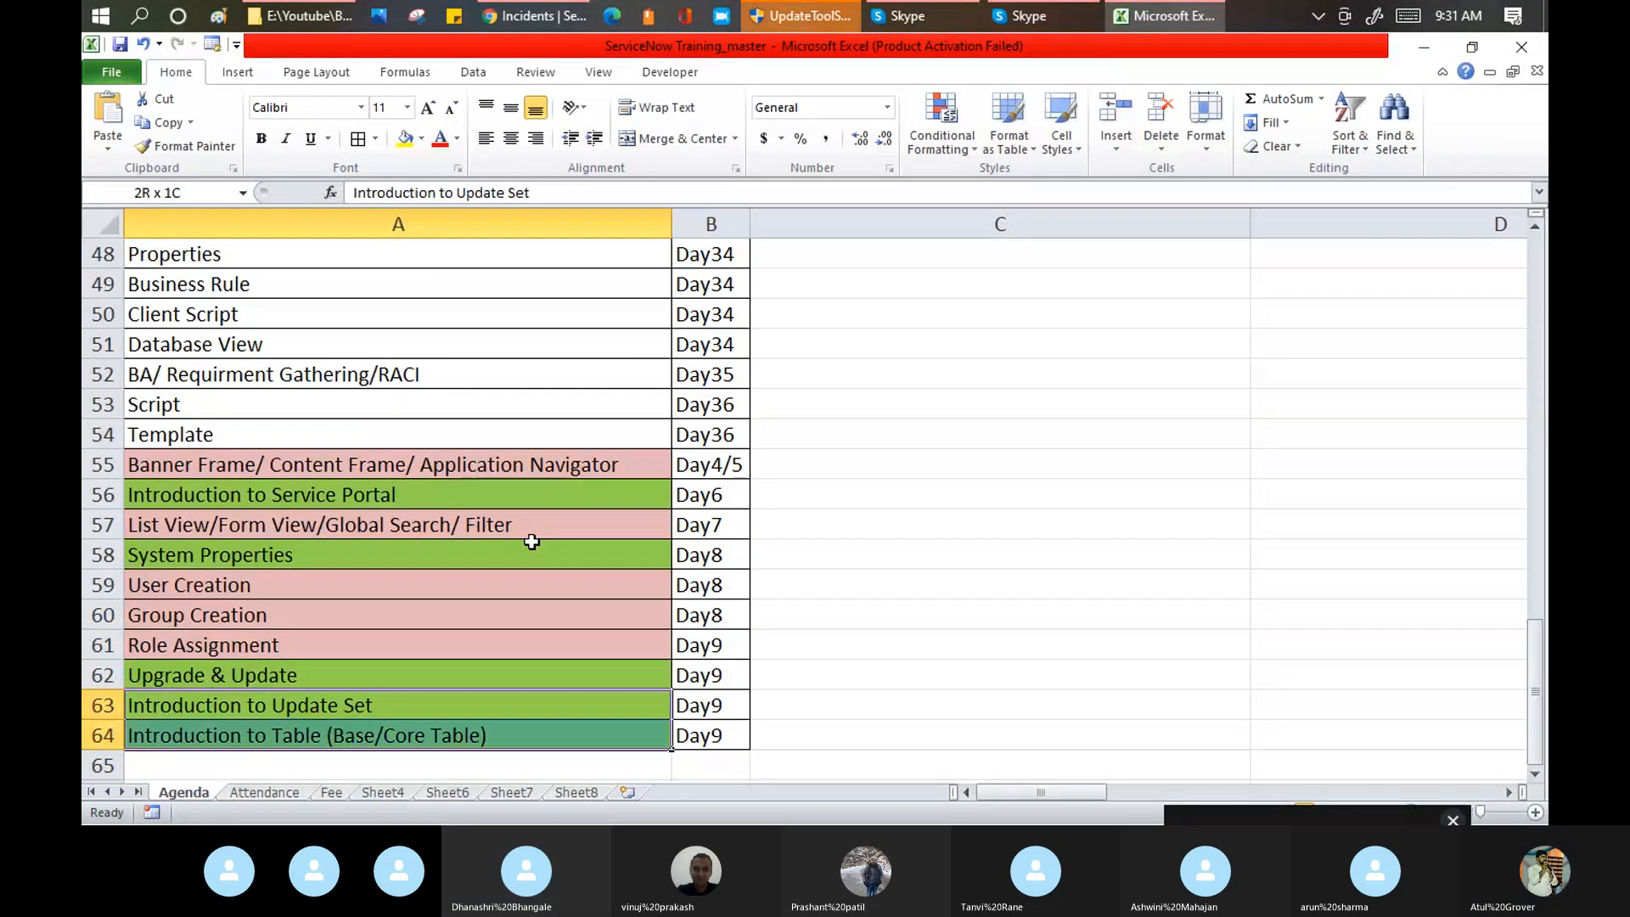
click(424, 140)
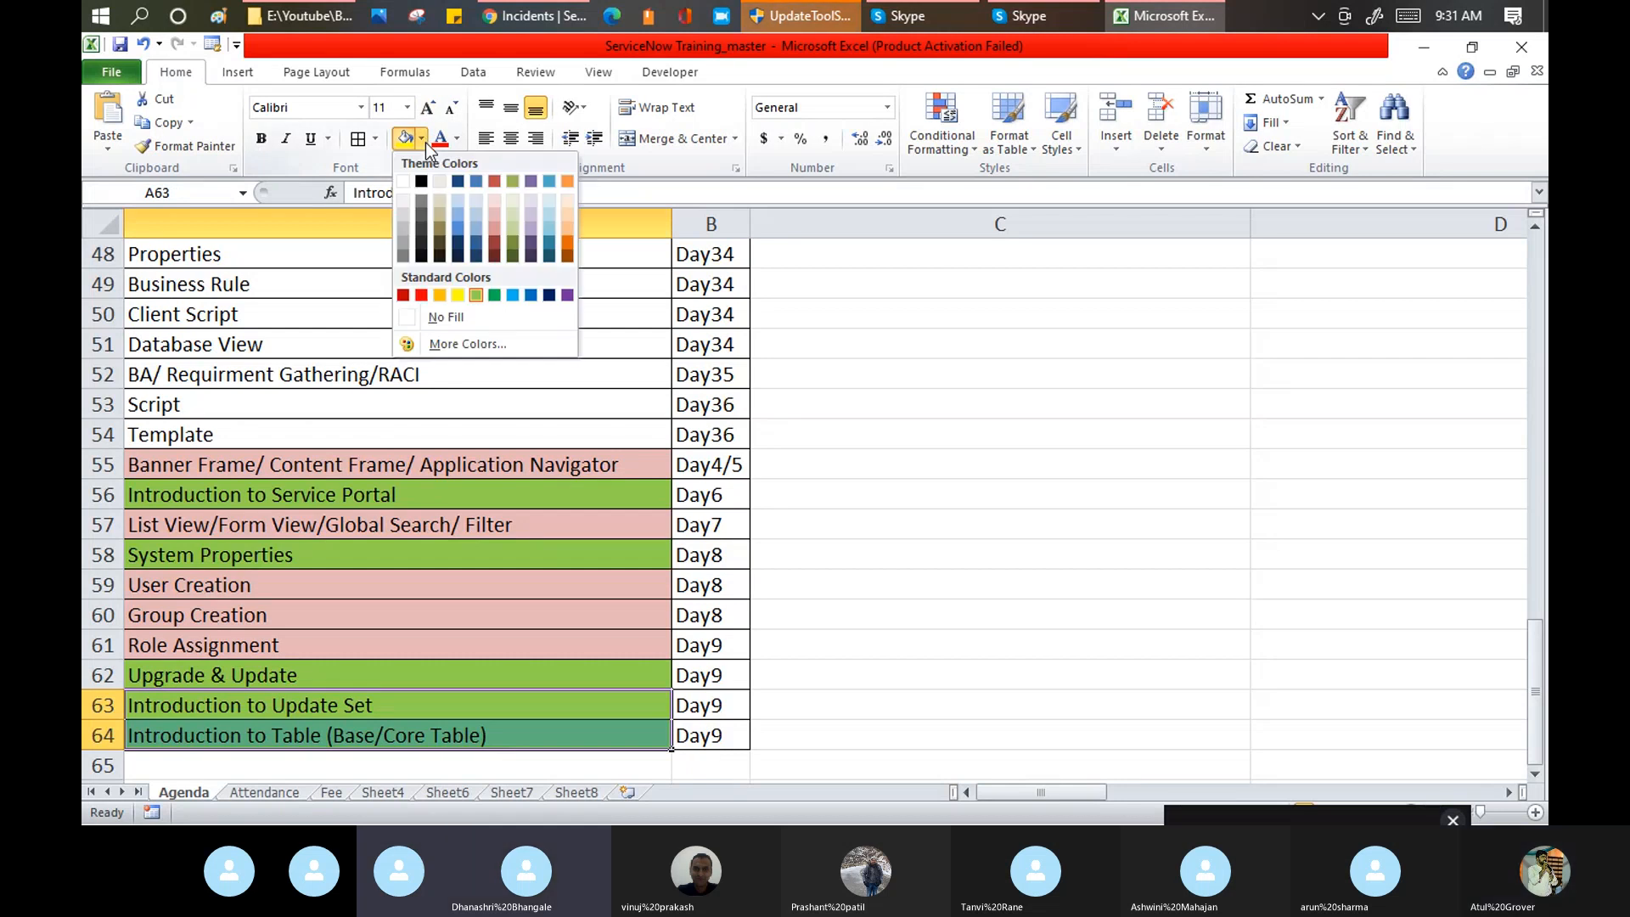
click(492, 216)
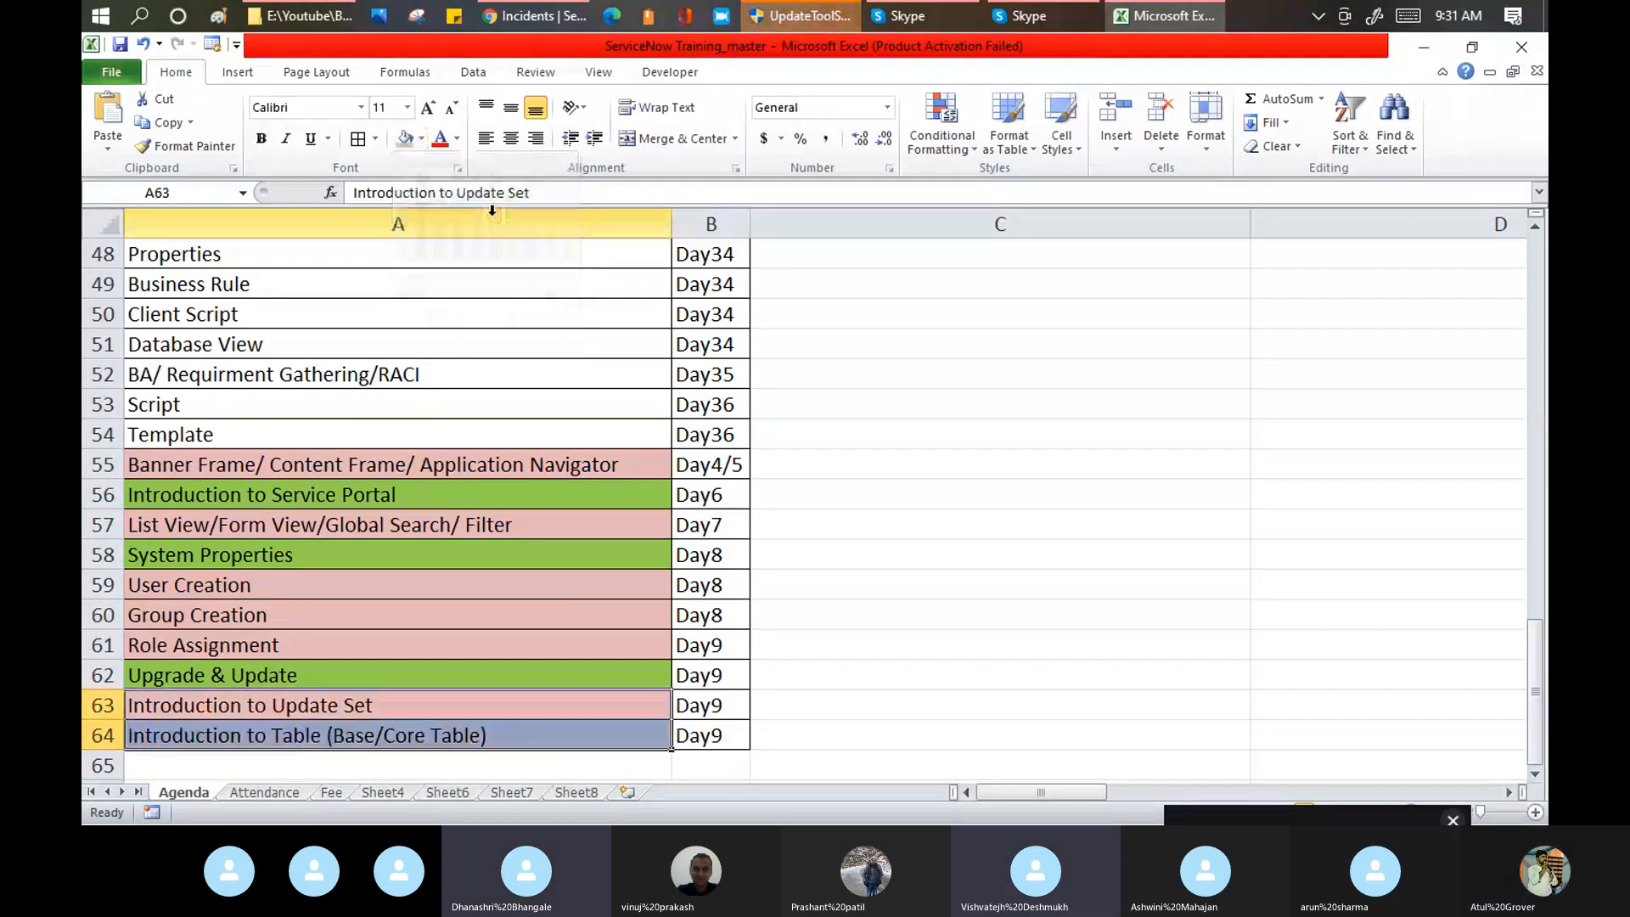
click(297, 642)
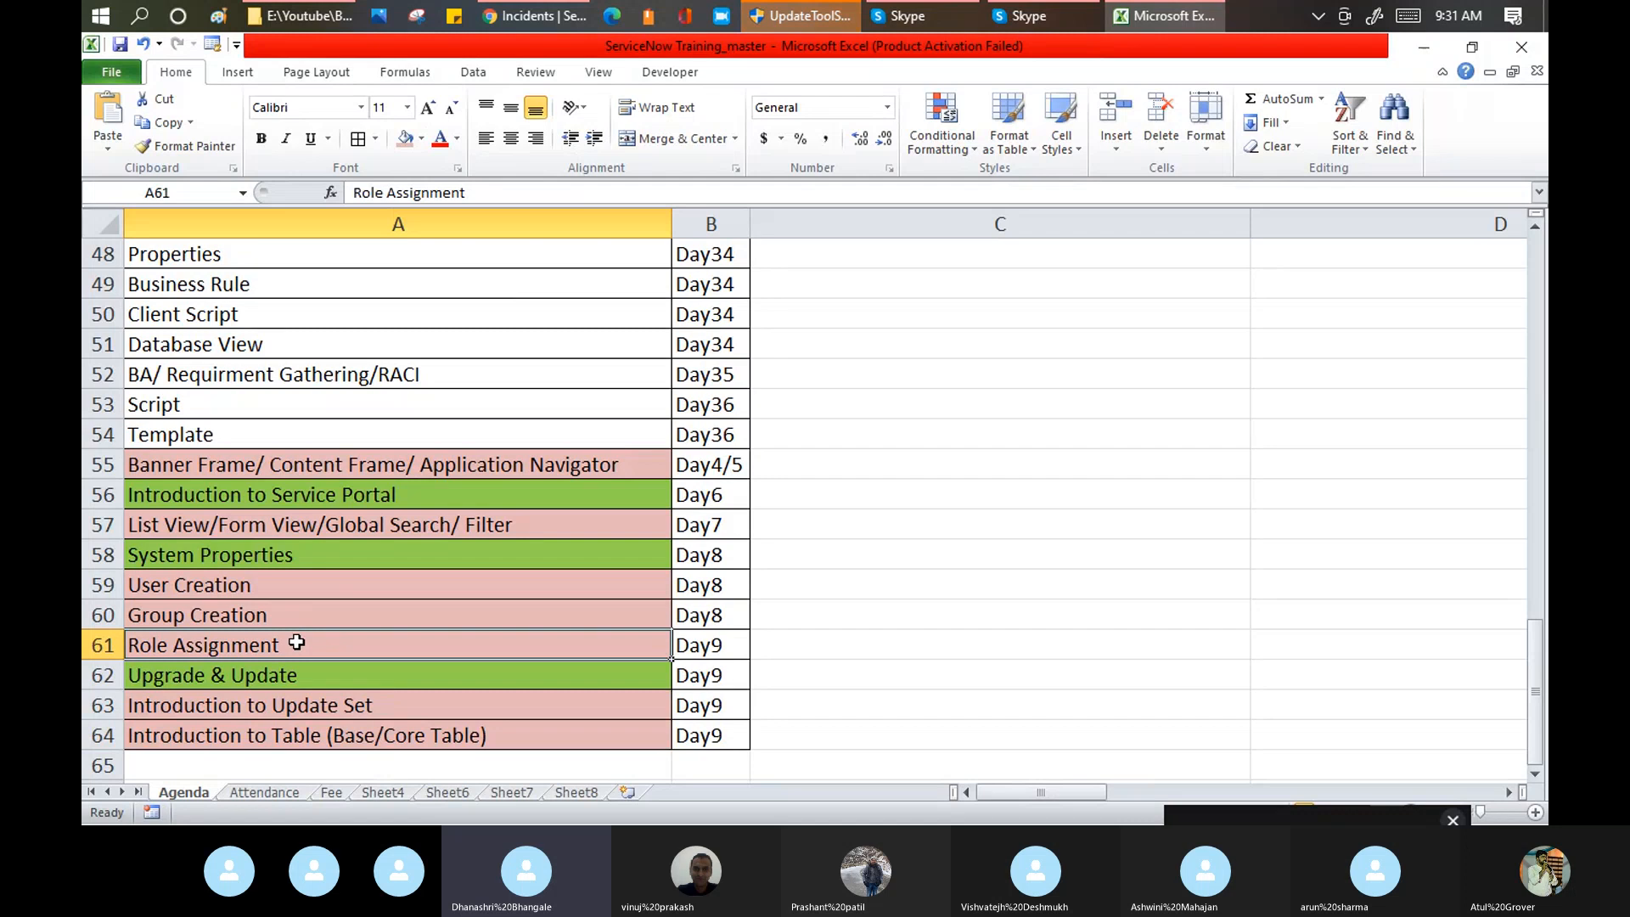
Step: Switch back to the ServiceNow incident list, set the condition field to Short description, and review its available operators
key(alt+Tab)
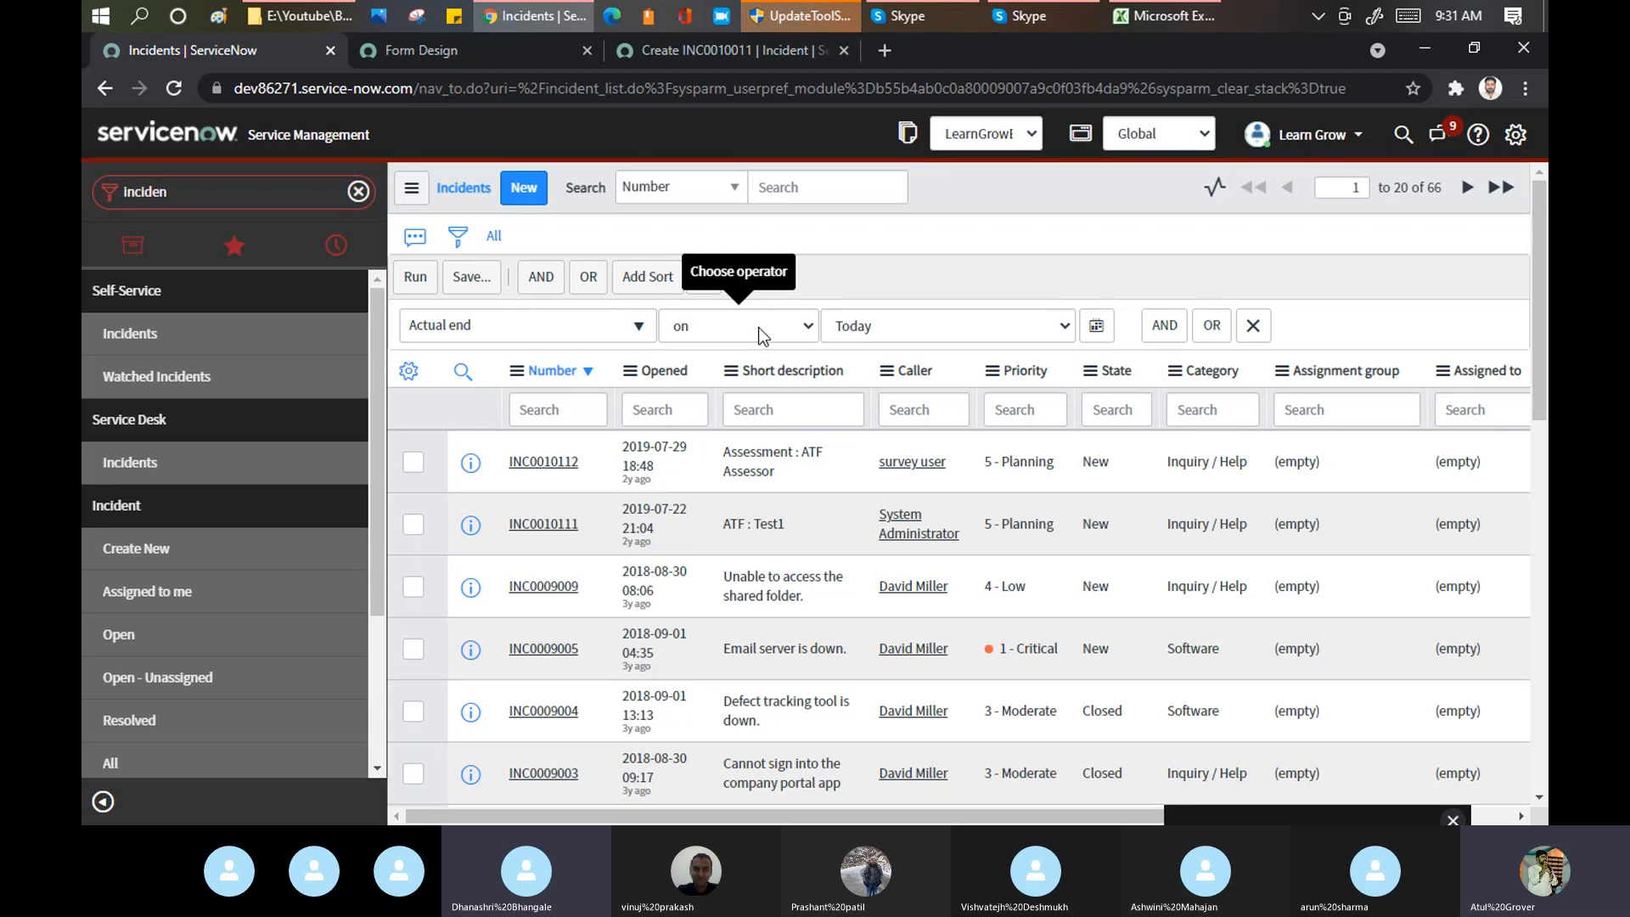
click(632, 331)
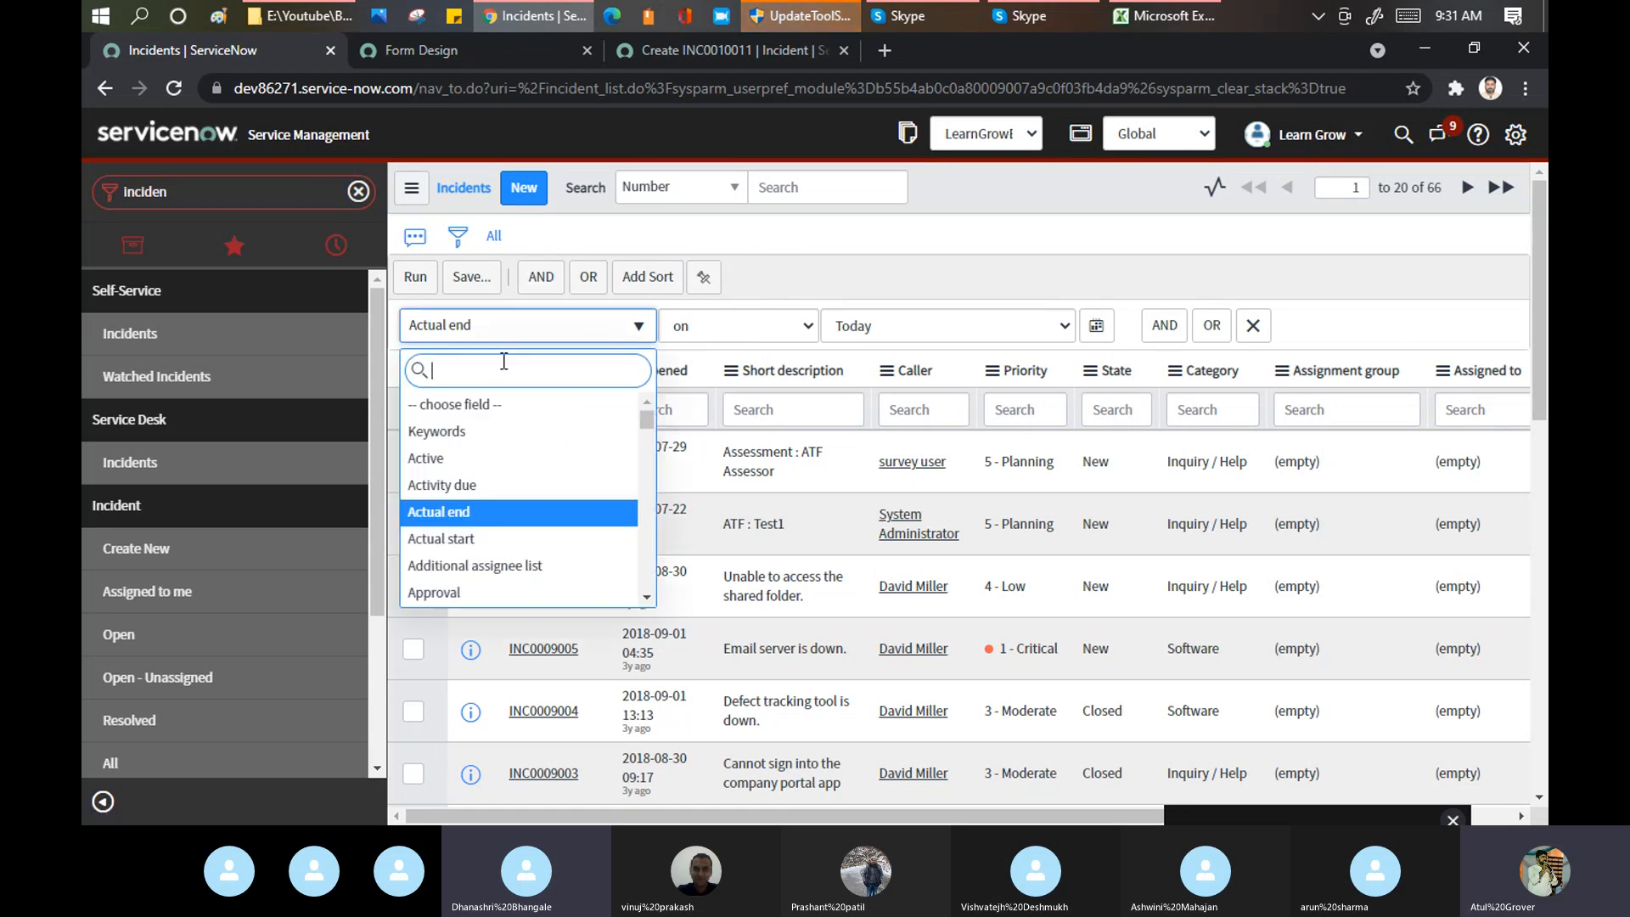
text(shor)
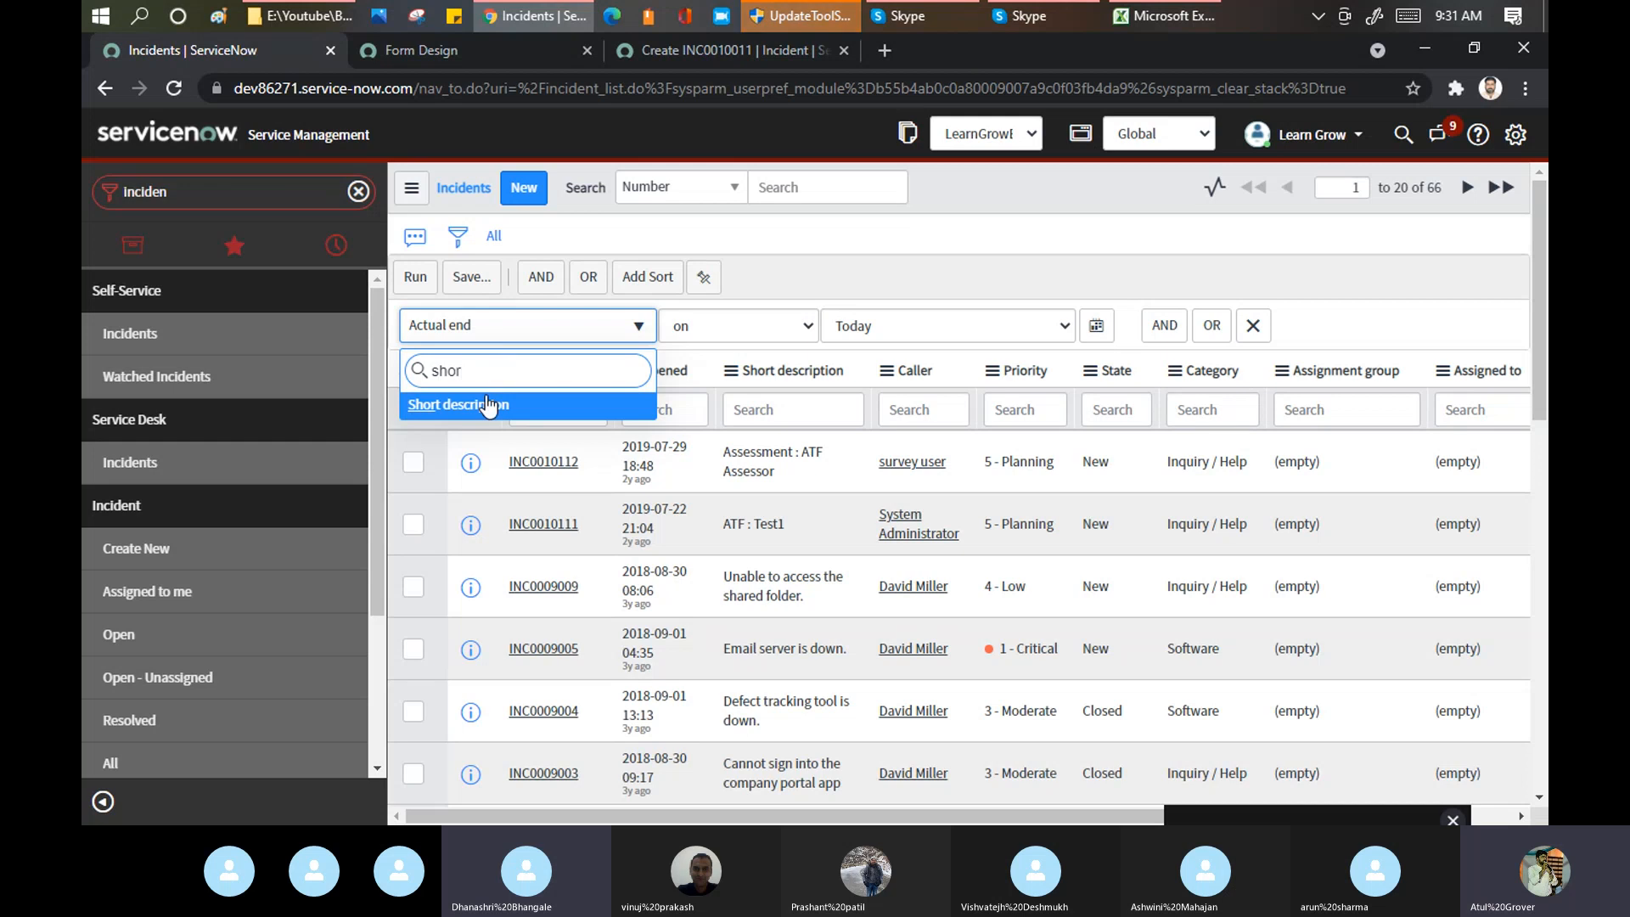
click(488, 406)
click(754, 325)
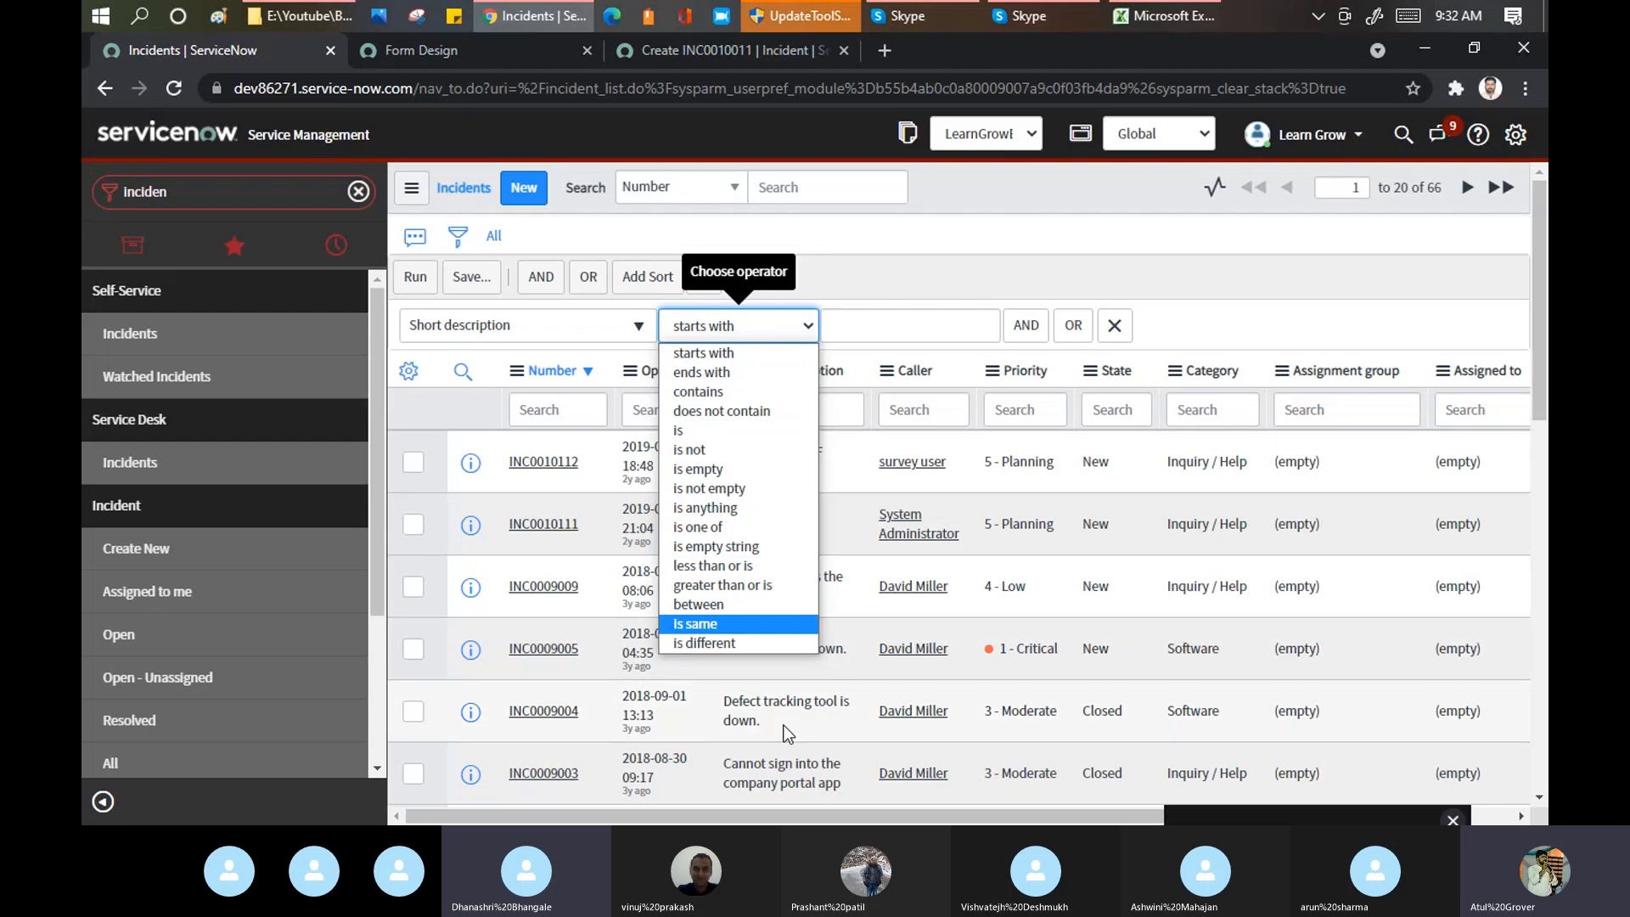
Step: Check the Training Batch 4 call in Skype and return to the incident list in Chrome
click(930, 15)
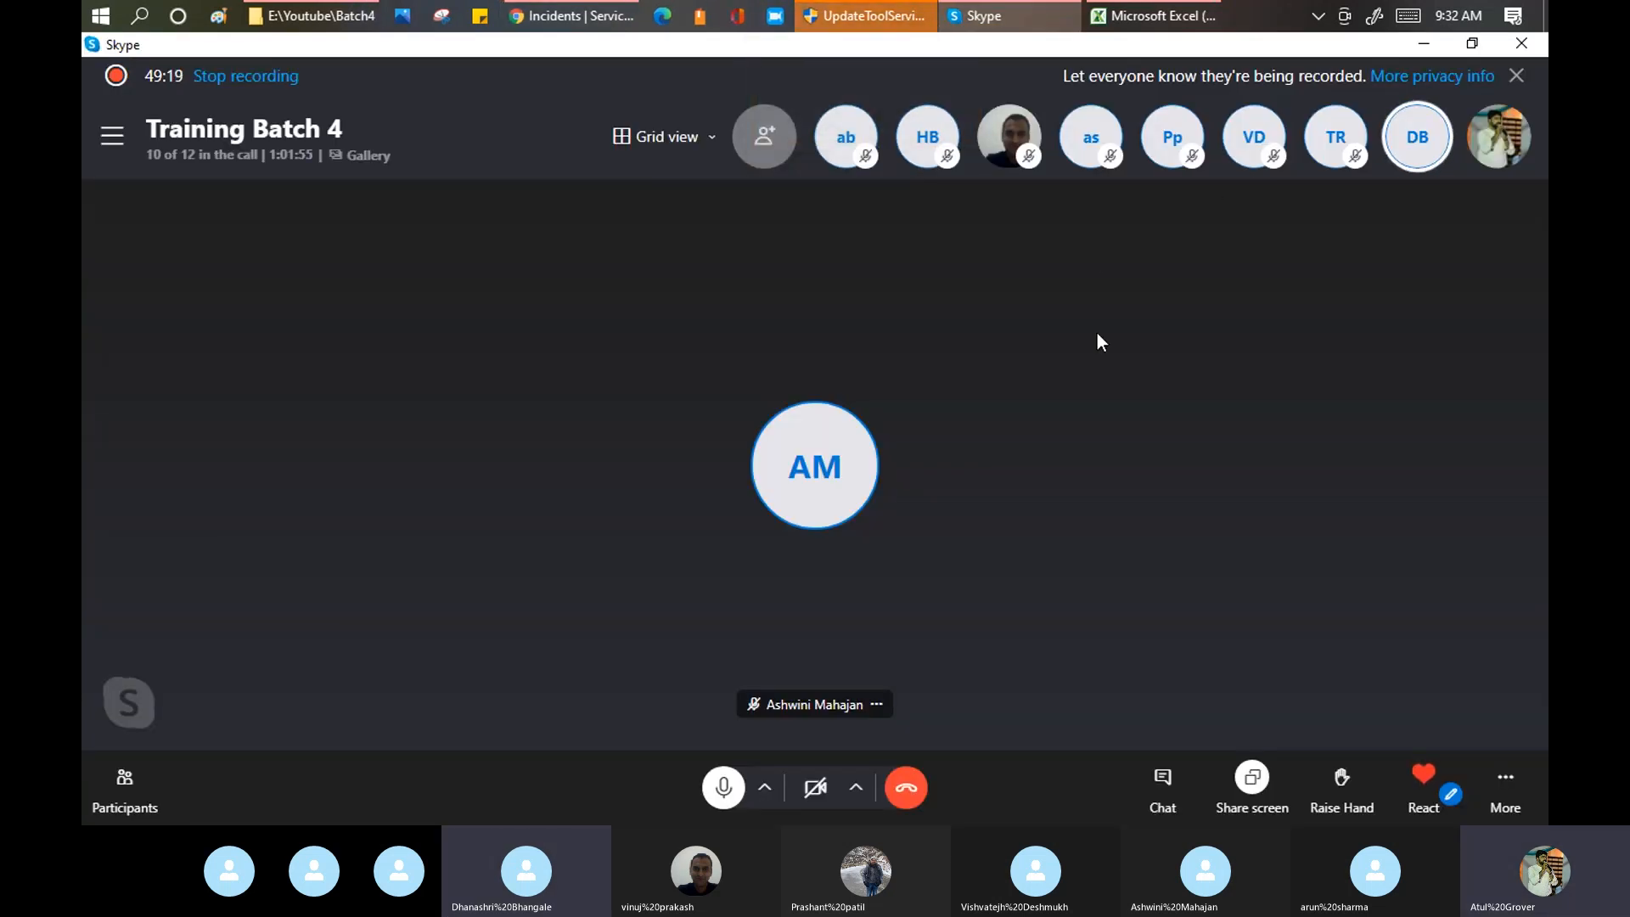
key(alt+Tab)
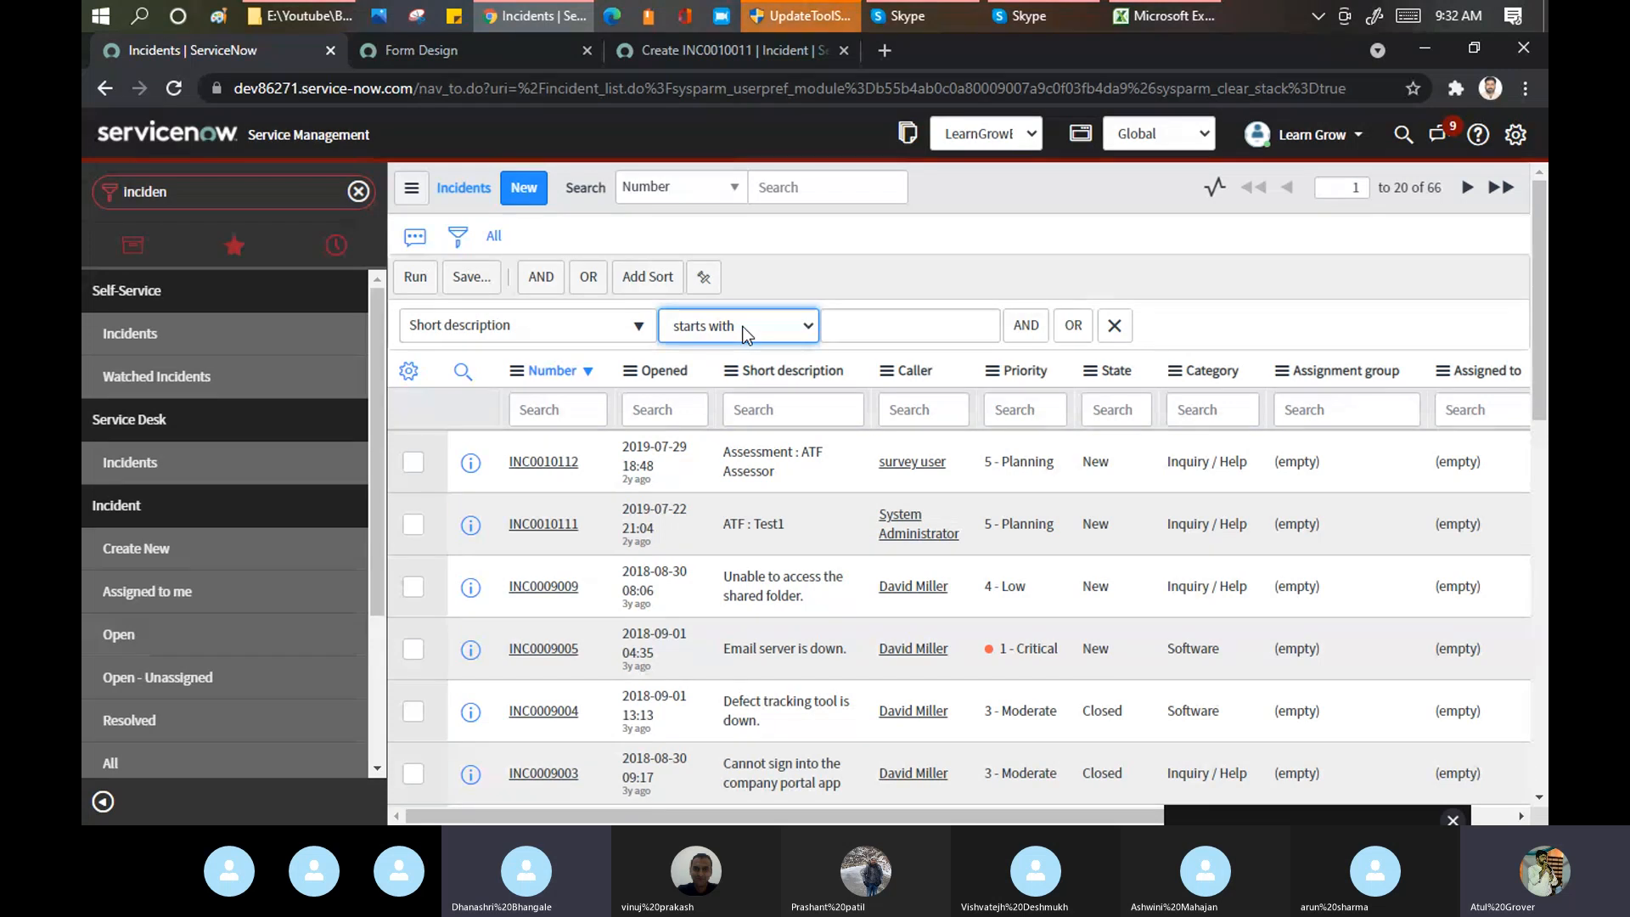
Step: Try Assignment group as the condition field and switch the field back to Short description
click(546, 338)
text(As)
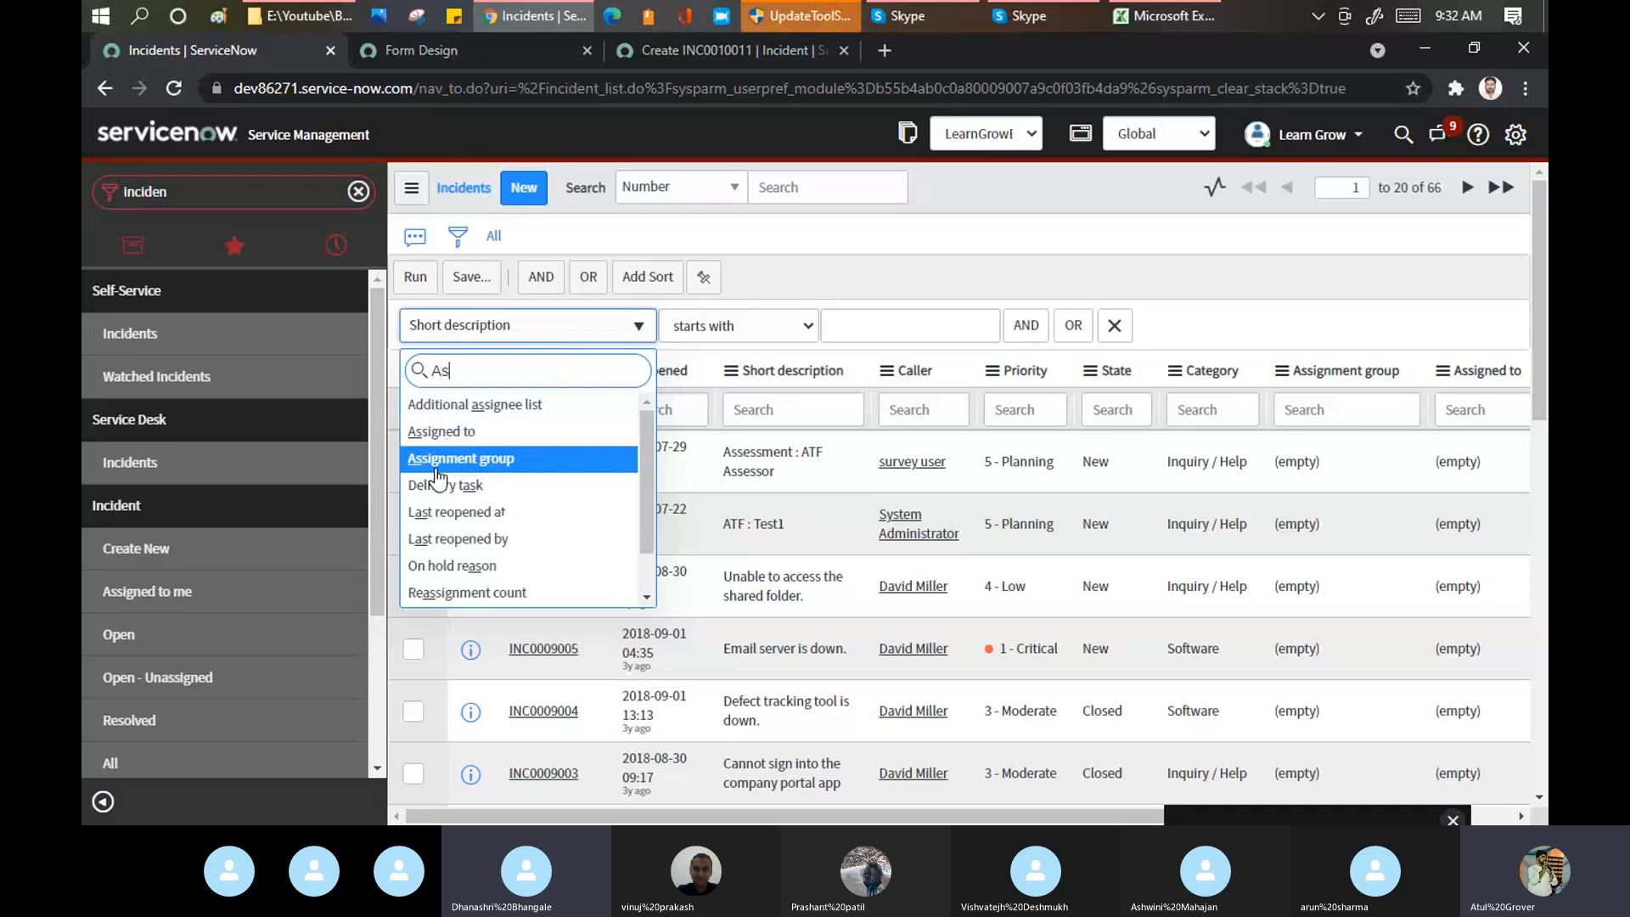
click(430, 467)
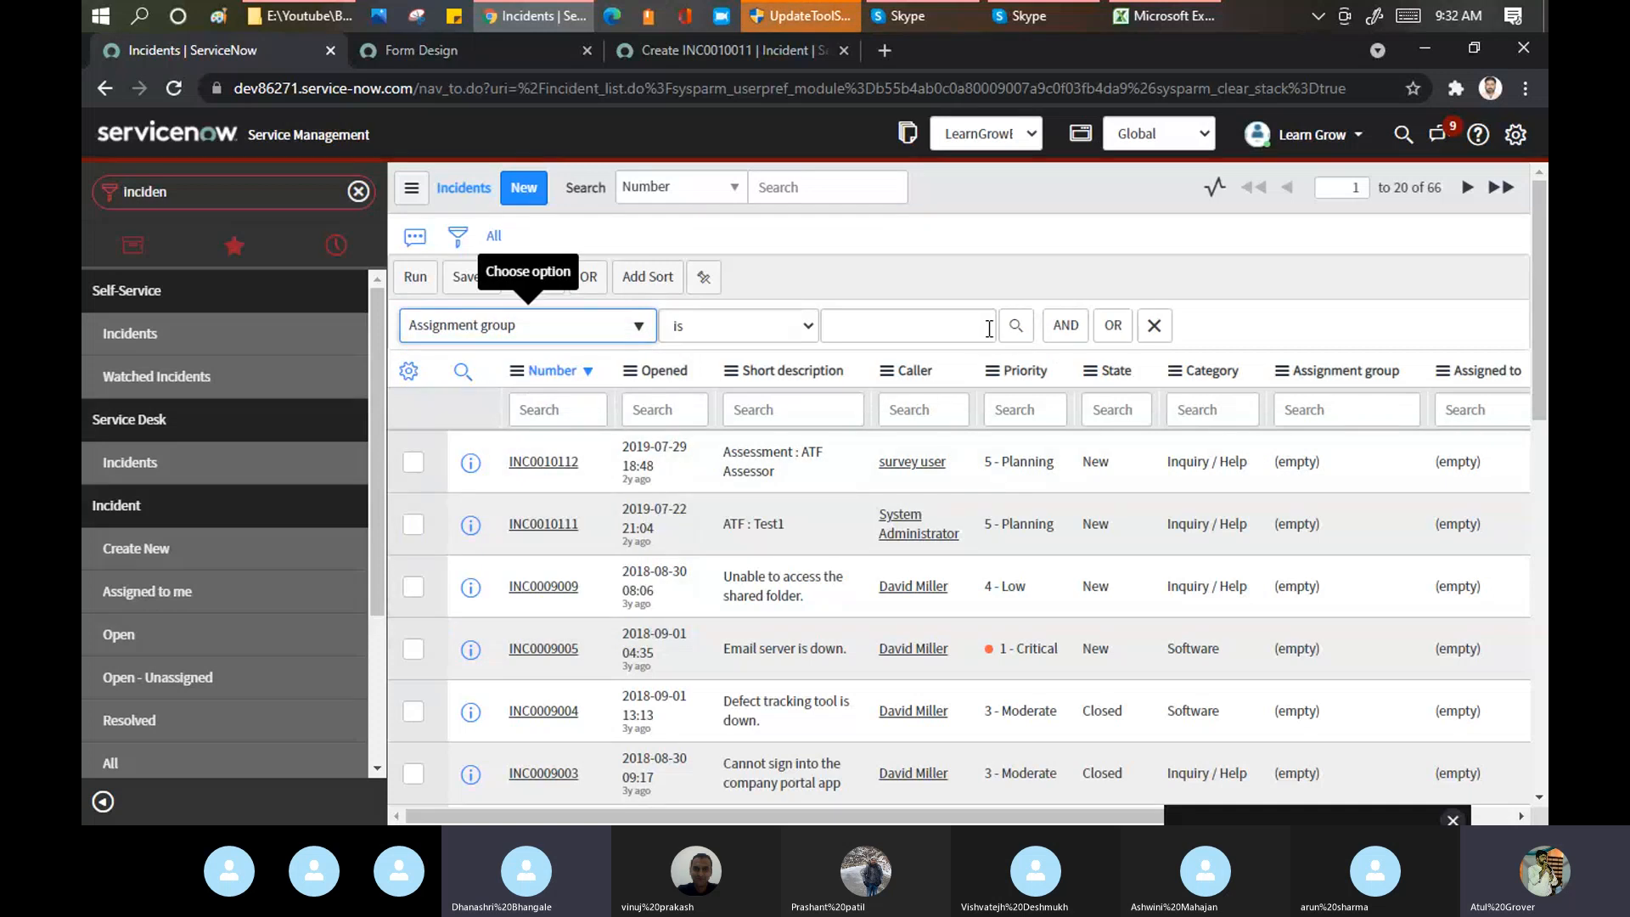
click(563, 311)
text(shor)
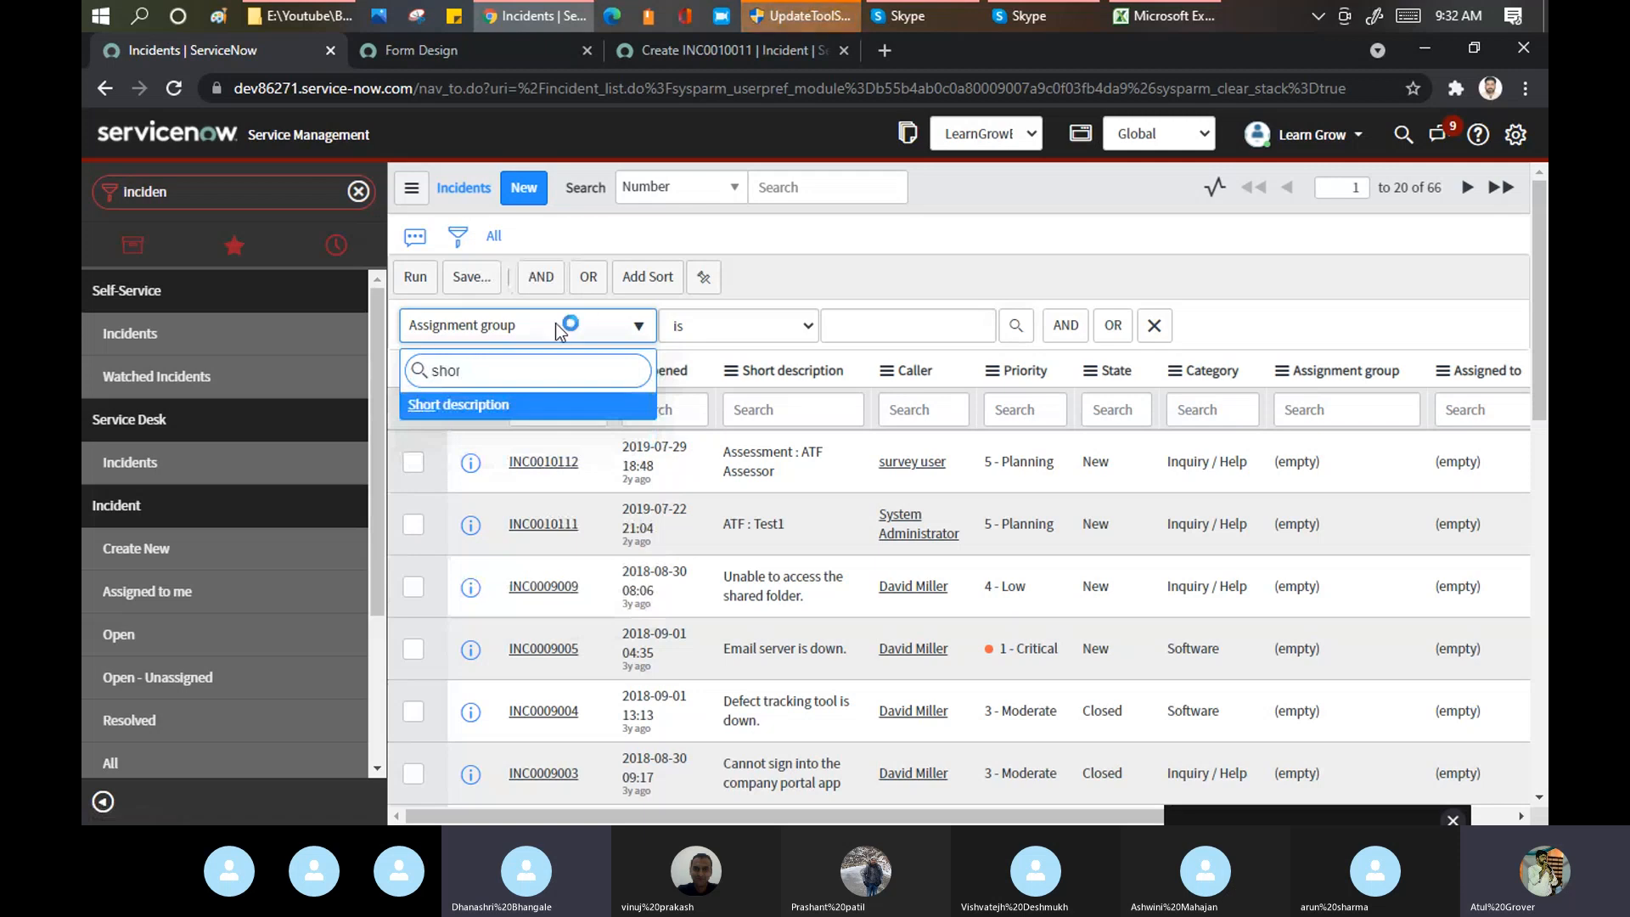
click(500, 412)
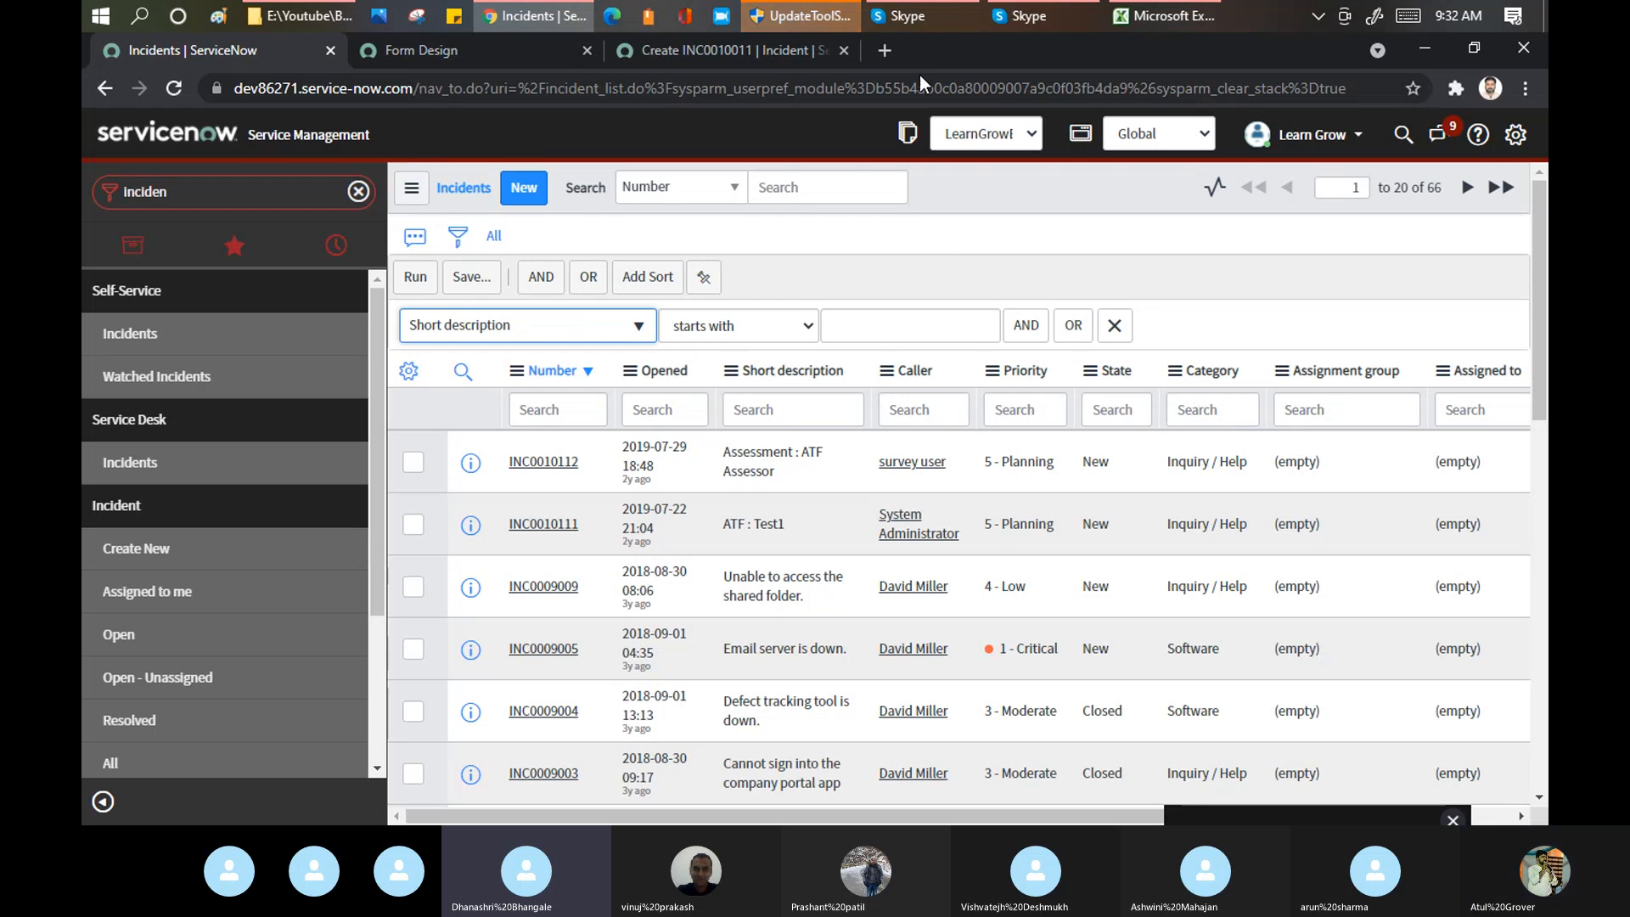
Step: Check the Skype call, switch to the Excel training workbook, and review the Agenda topics from Role Assignment up to Table Creation /Stats.do
click(939, 20)
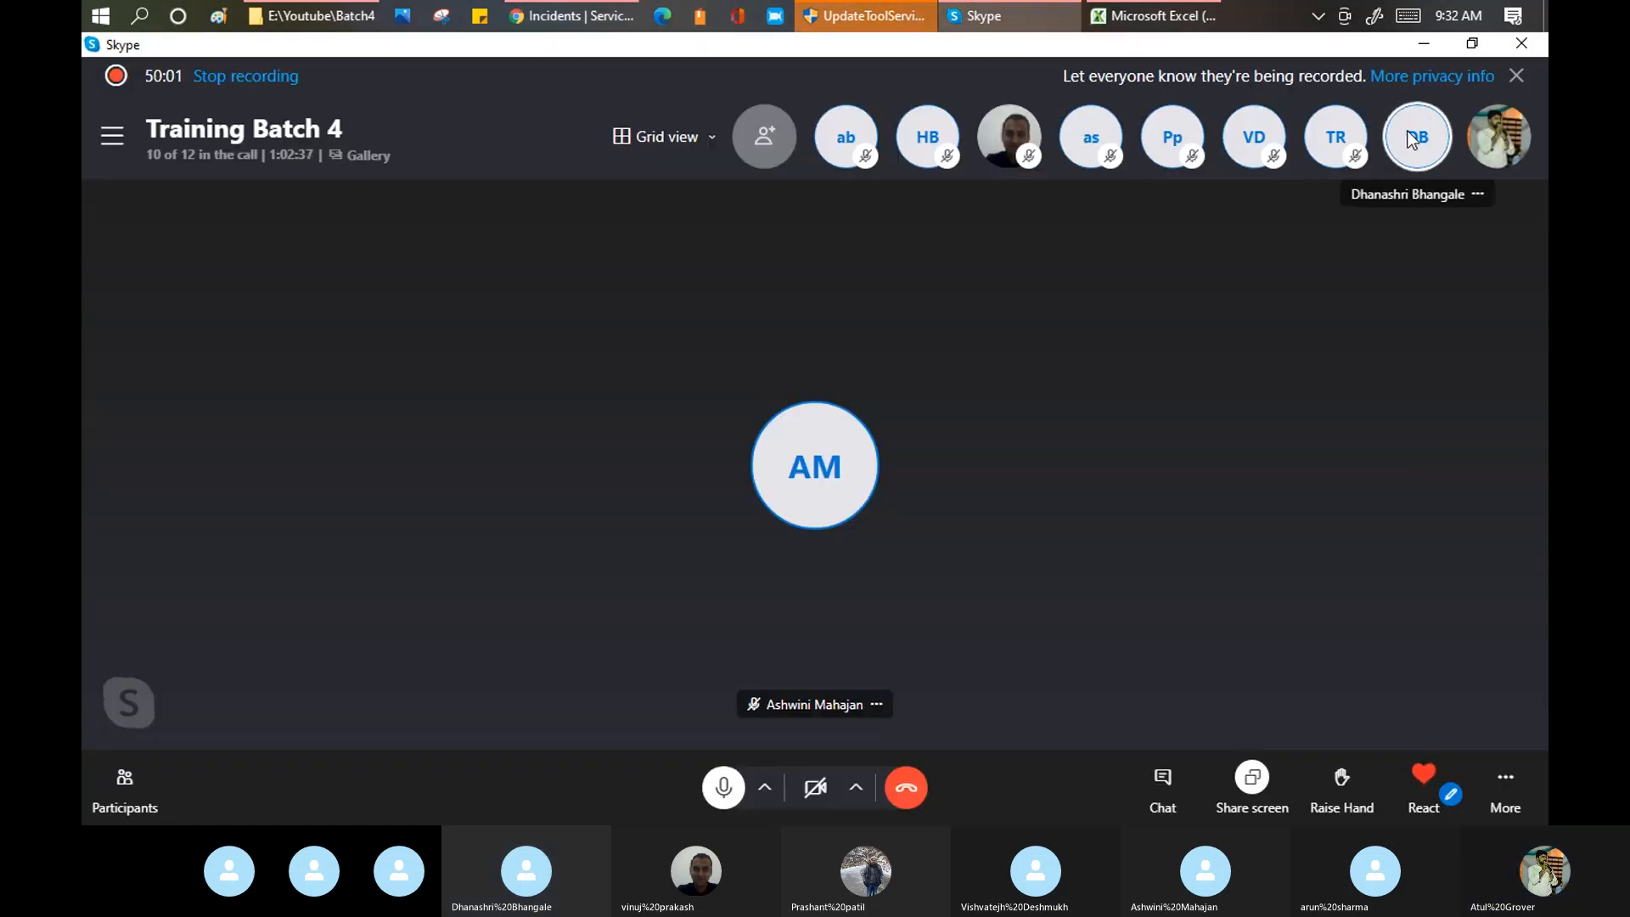
click(1175, 22)
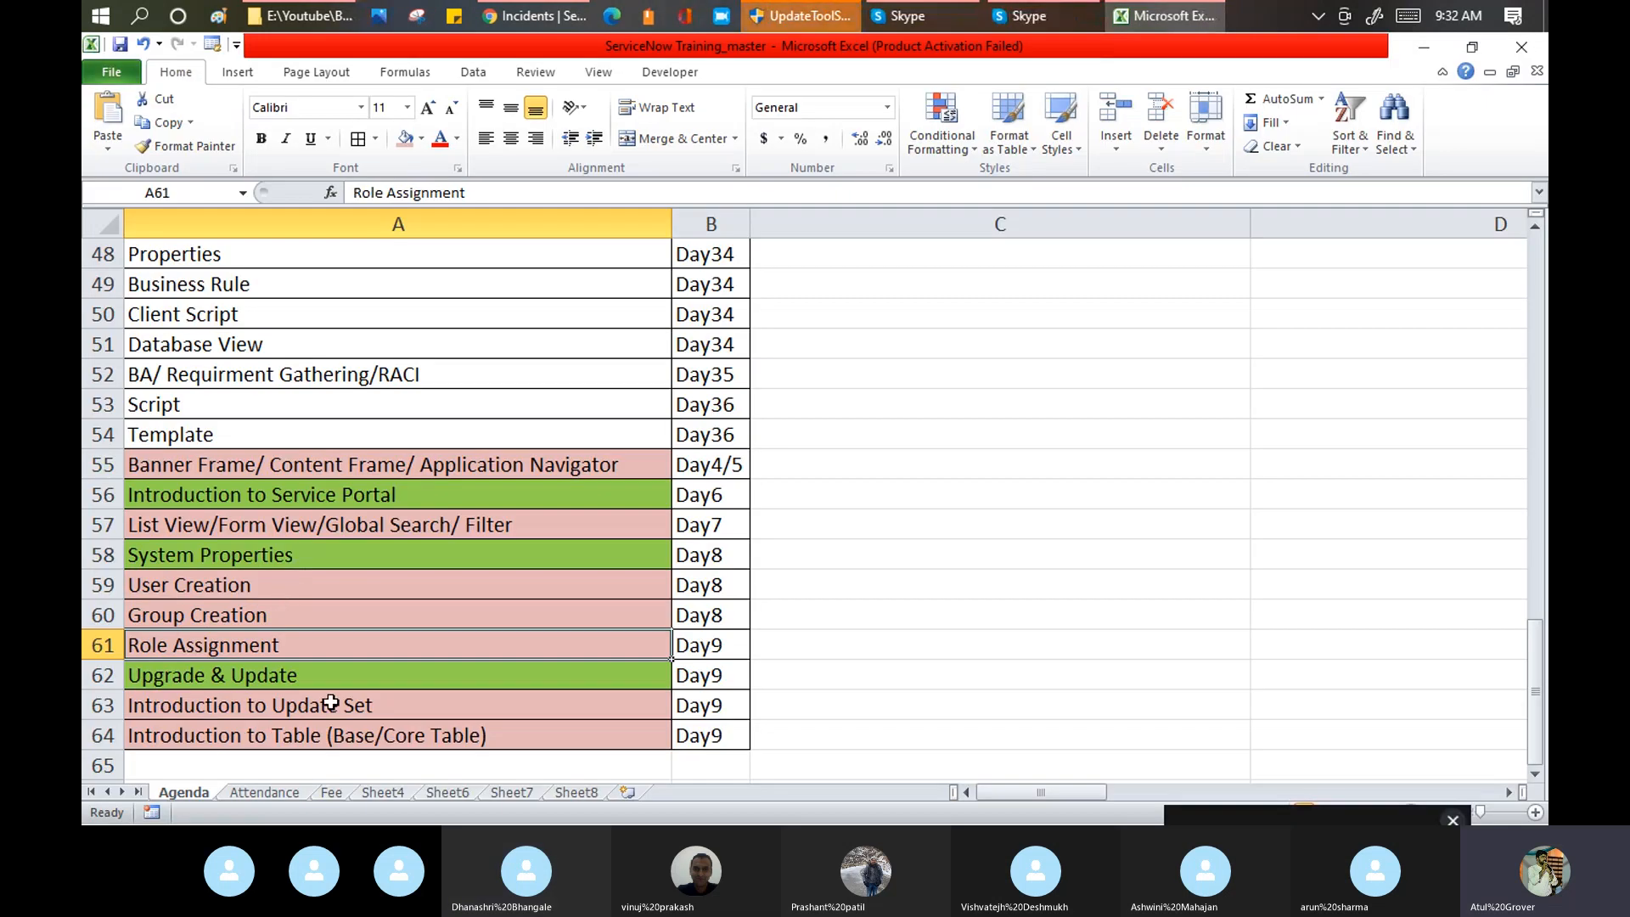
key(Up)
key(Up)
key(Up)
key(Up)
key(Up)
key(Up)
key(Up)
key(Up)
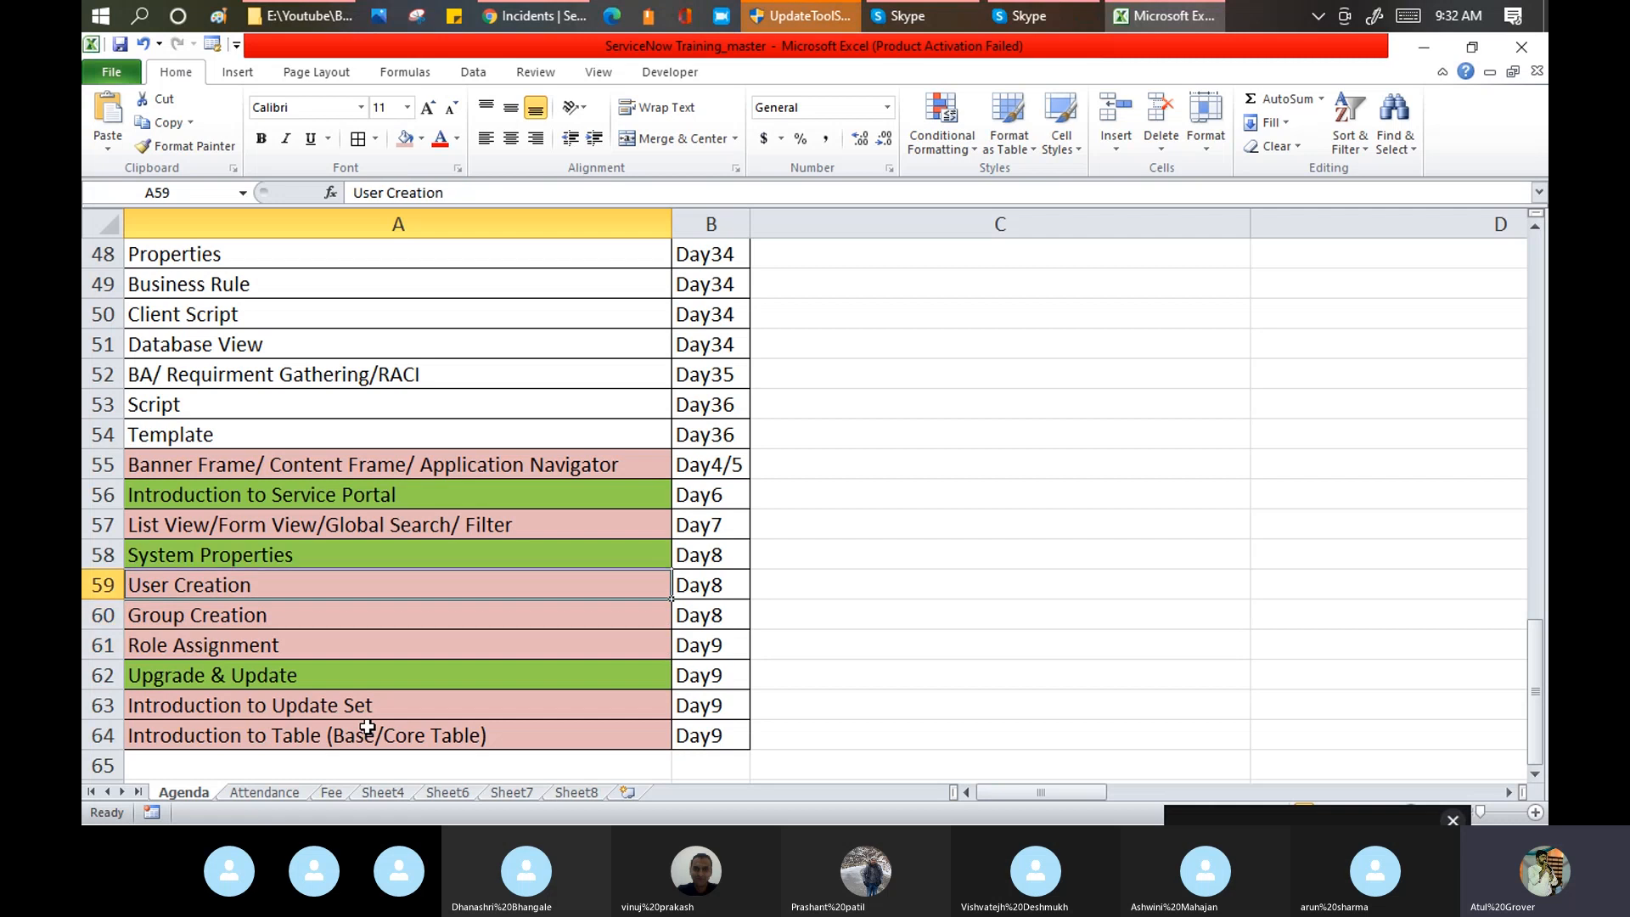
key(Up)
key(Up)
key(Up)
key(Up)
key(Up)
key(Up)
key(Up)
key(Up)
key(Up)
key(Up)
key(Up)
key(Up)
key(Up)
key(Up)
key(Up)
key(Up)
key(Up)
key(Up)
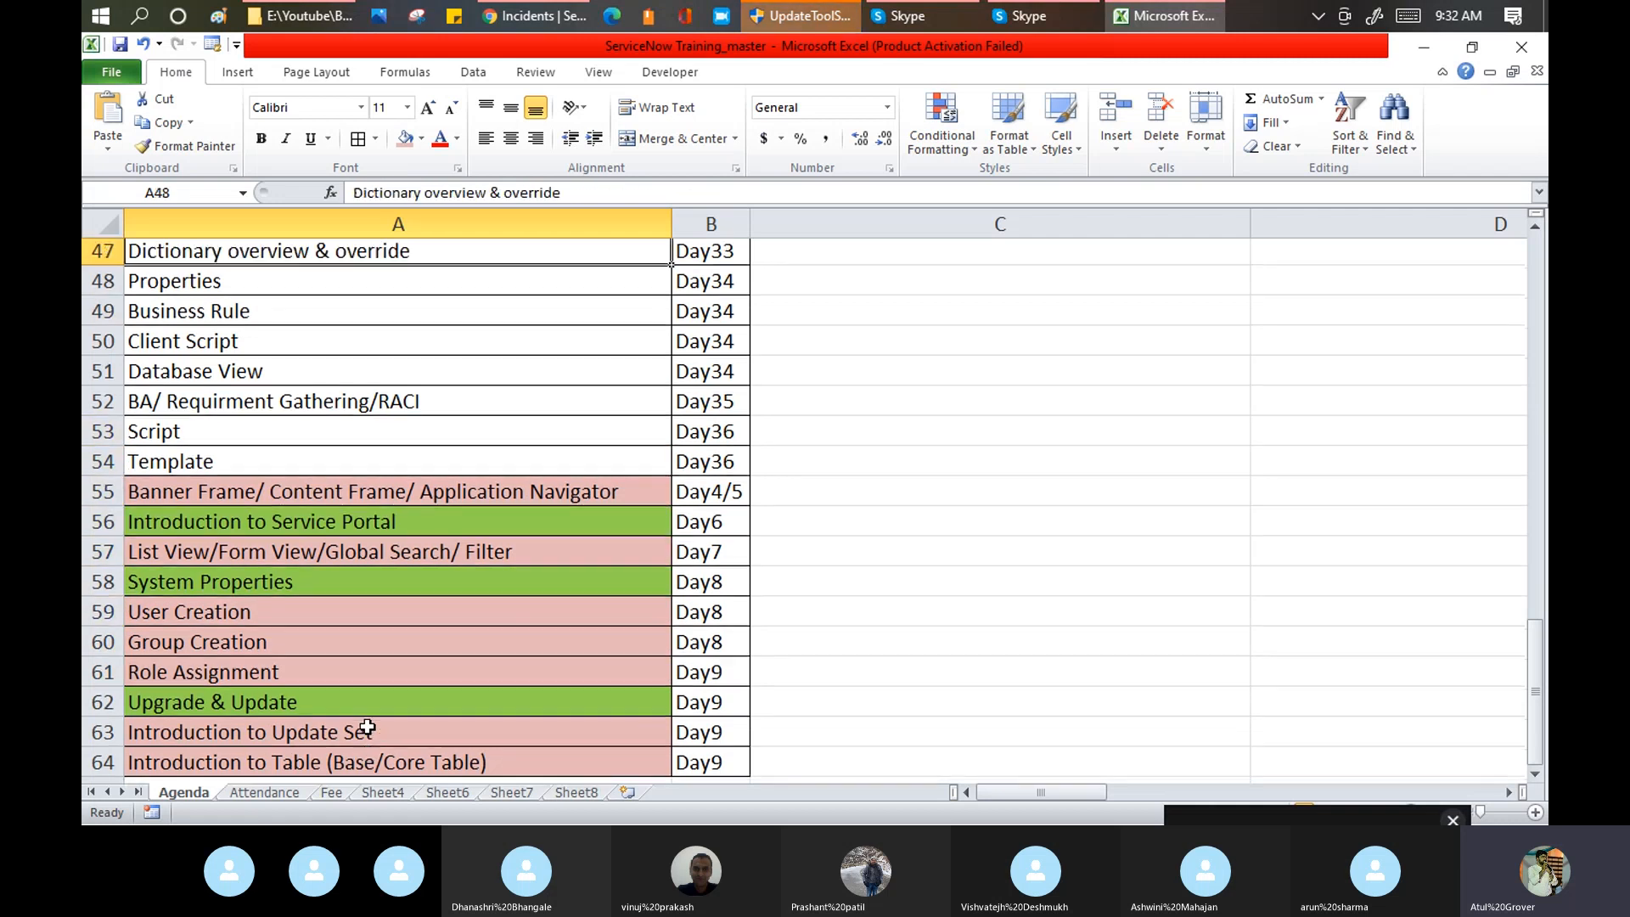
key(Up)
key(Up)
key(Up)
key(Up)
key(Up)
key(Up)
key(Up)
key(Up)
key(Up)
key(Up)
key(Up)
key(Up)
key(Up)
key(Up)
key(Up)
key(Up)
key(Up)
key(Up)
key(Up)
key(Up)
key(Up)
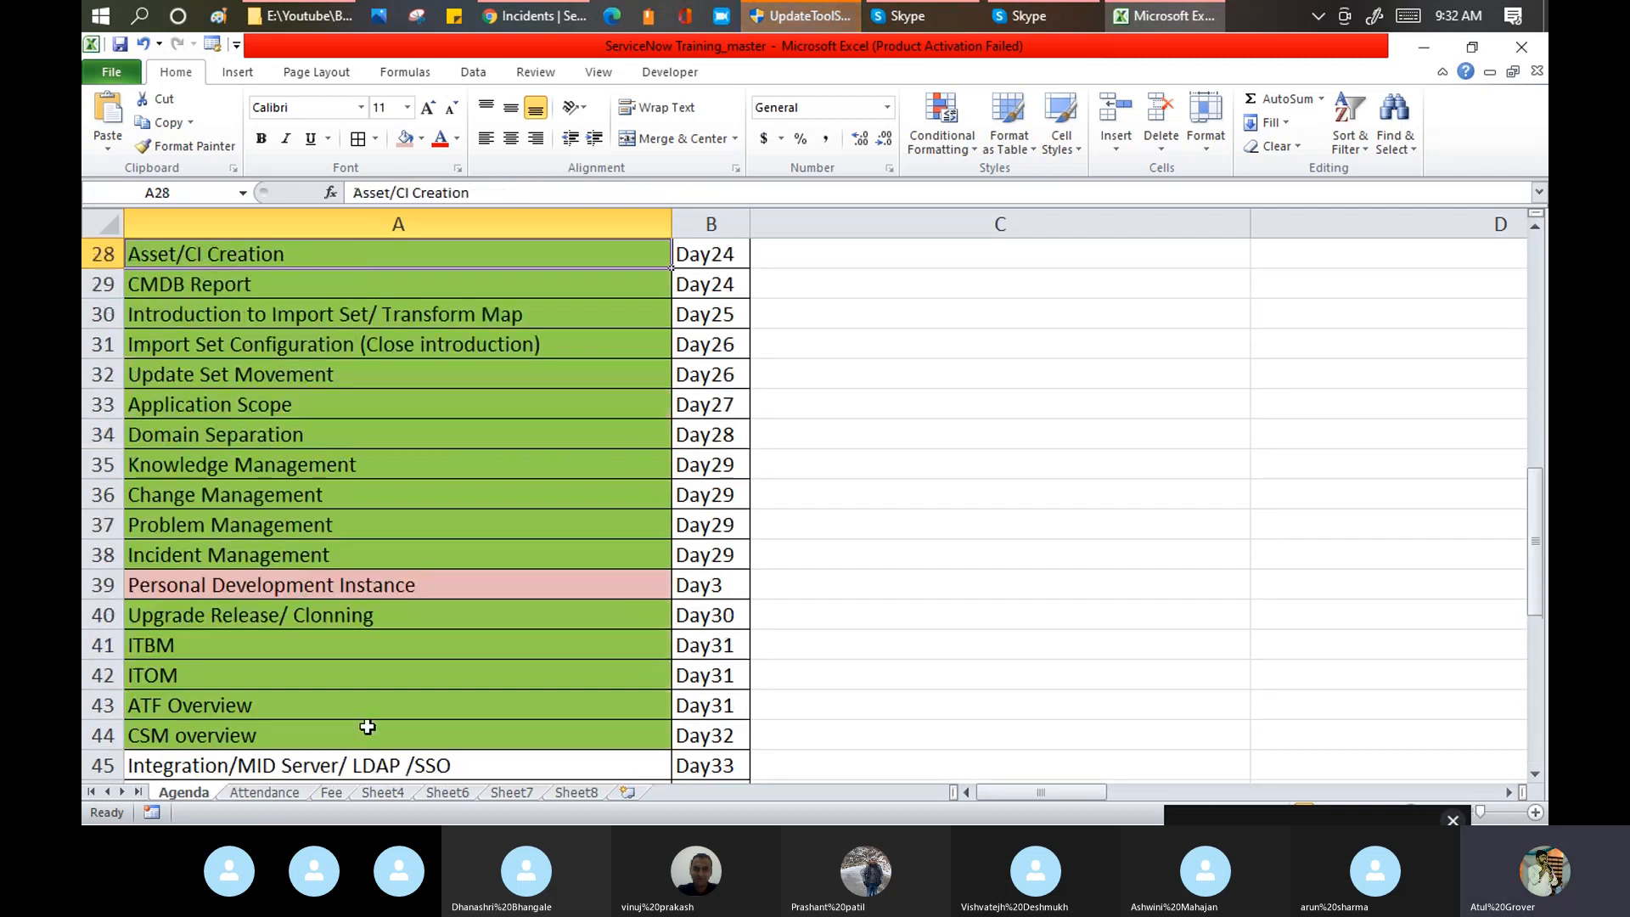
key(Down)
key(Down)
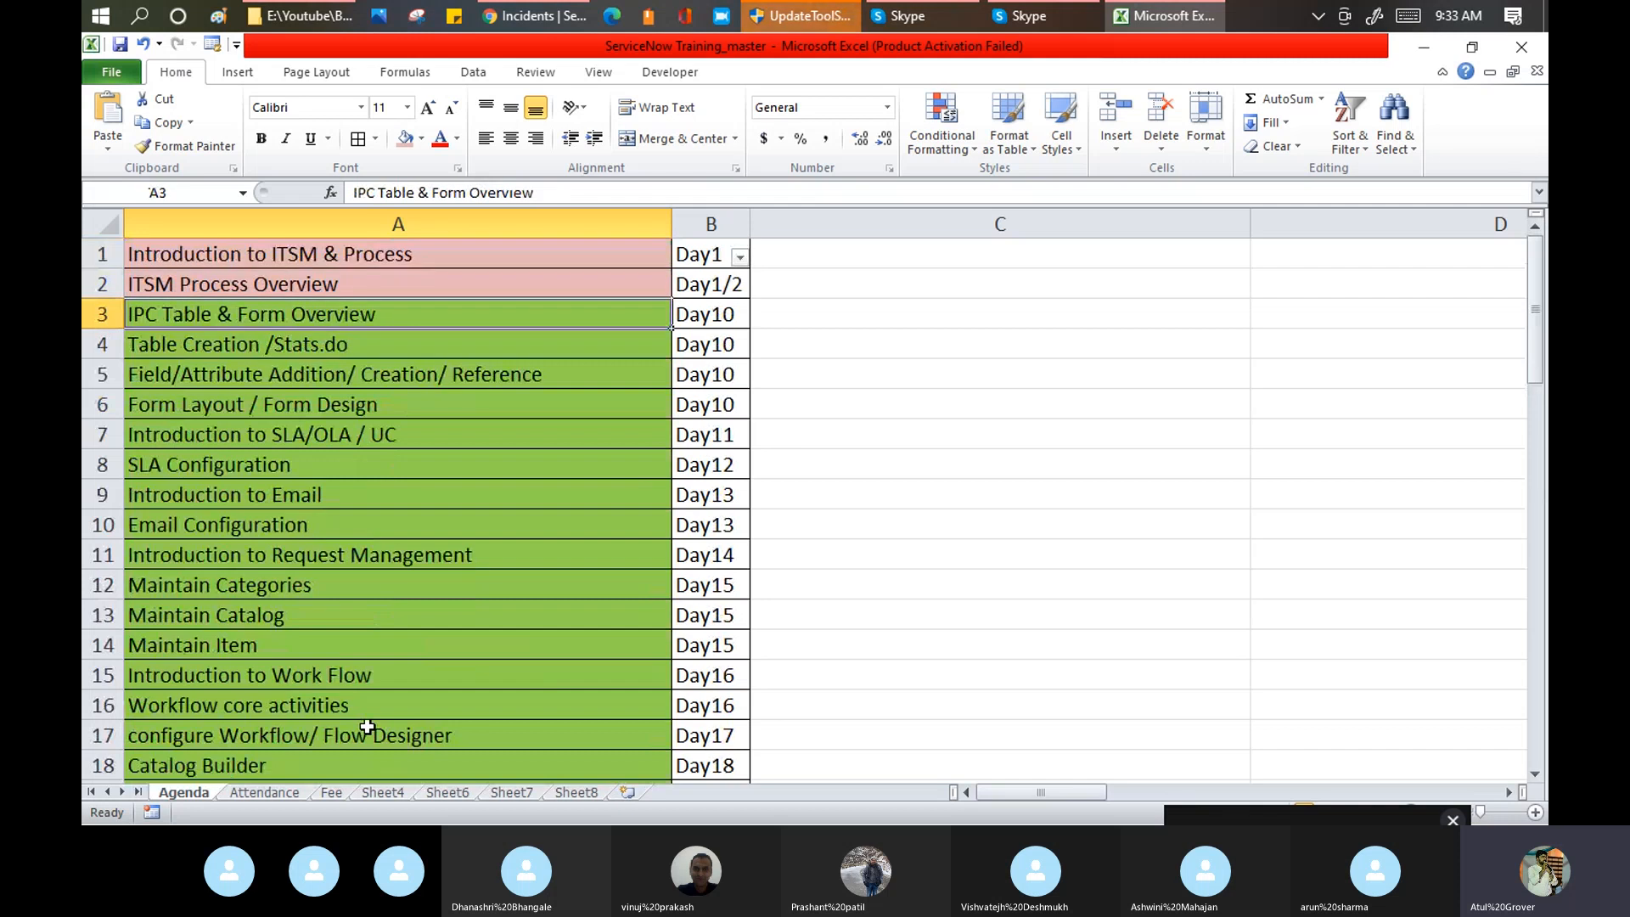
key(Down)
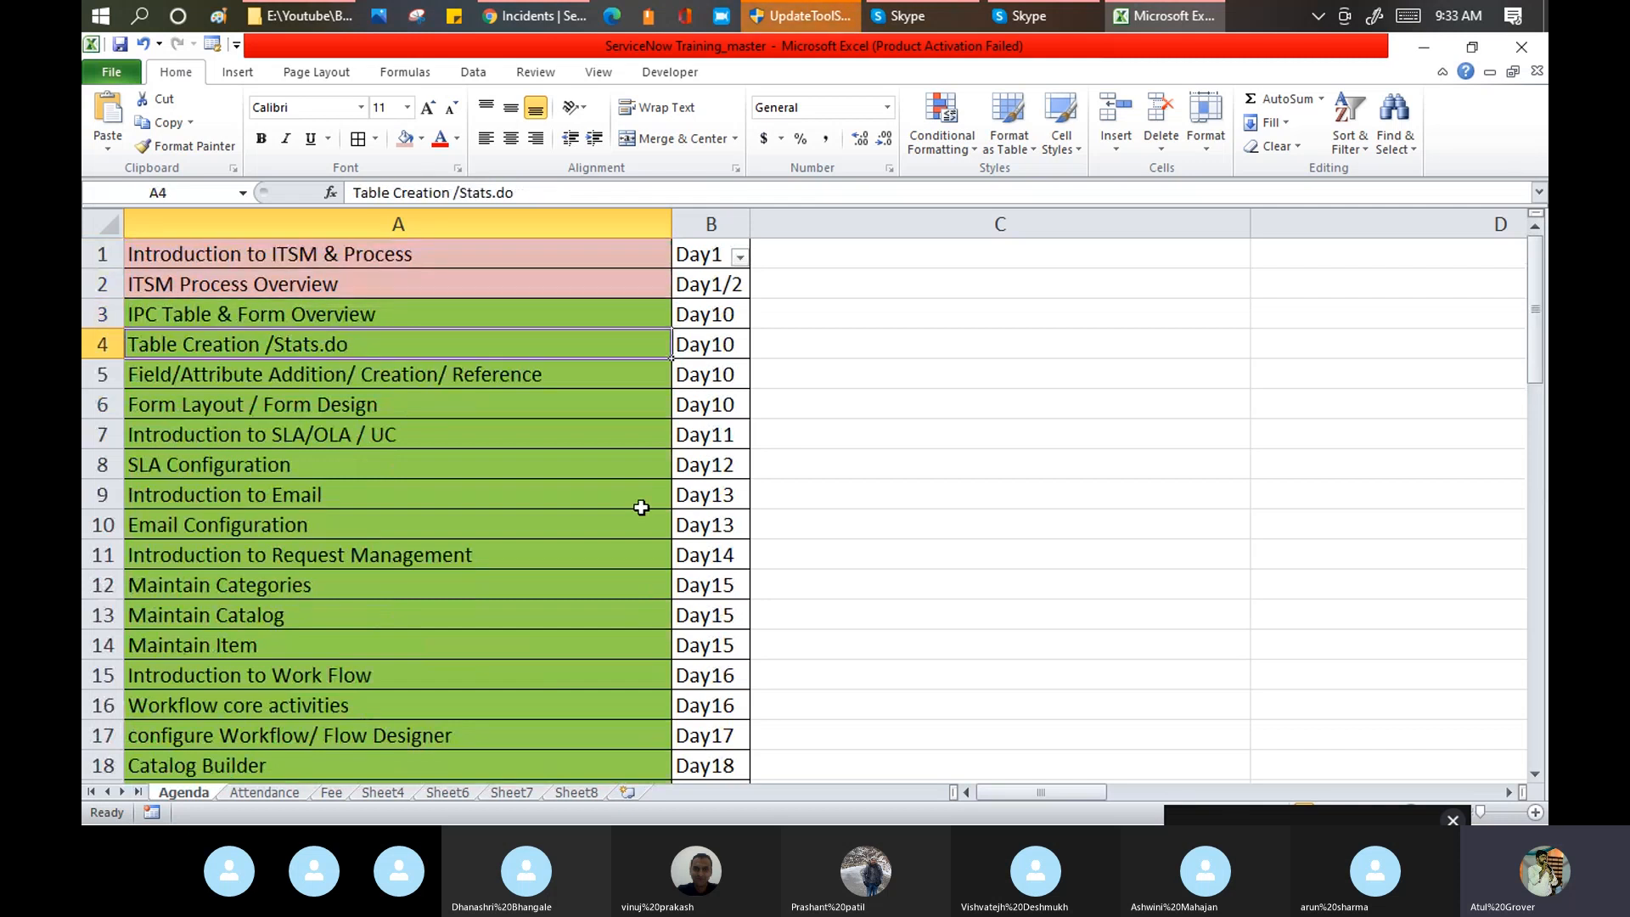
Step: Return to ServiceNow in Chrome and open the servlet statistics page by entering stats.do in the navigator filter
click(523, 19)
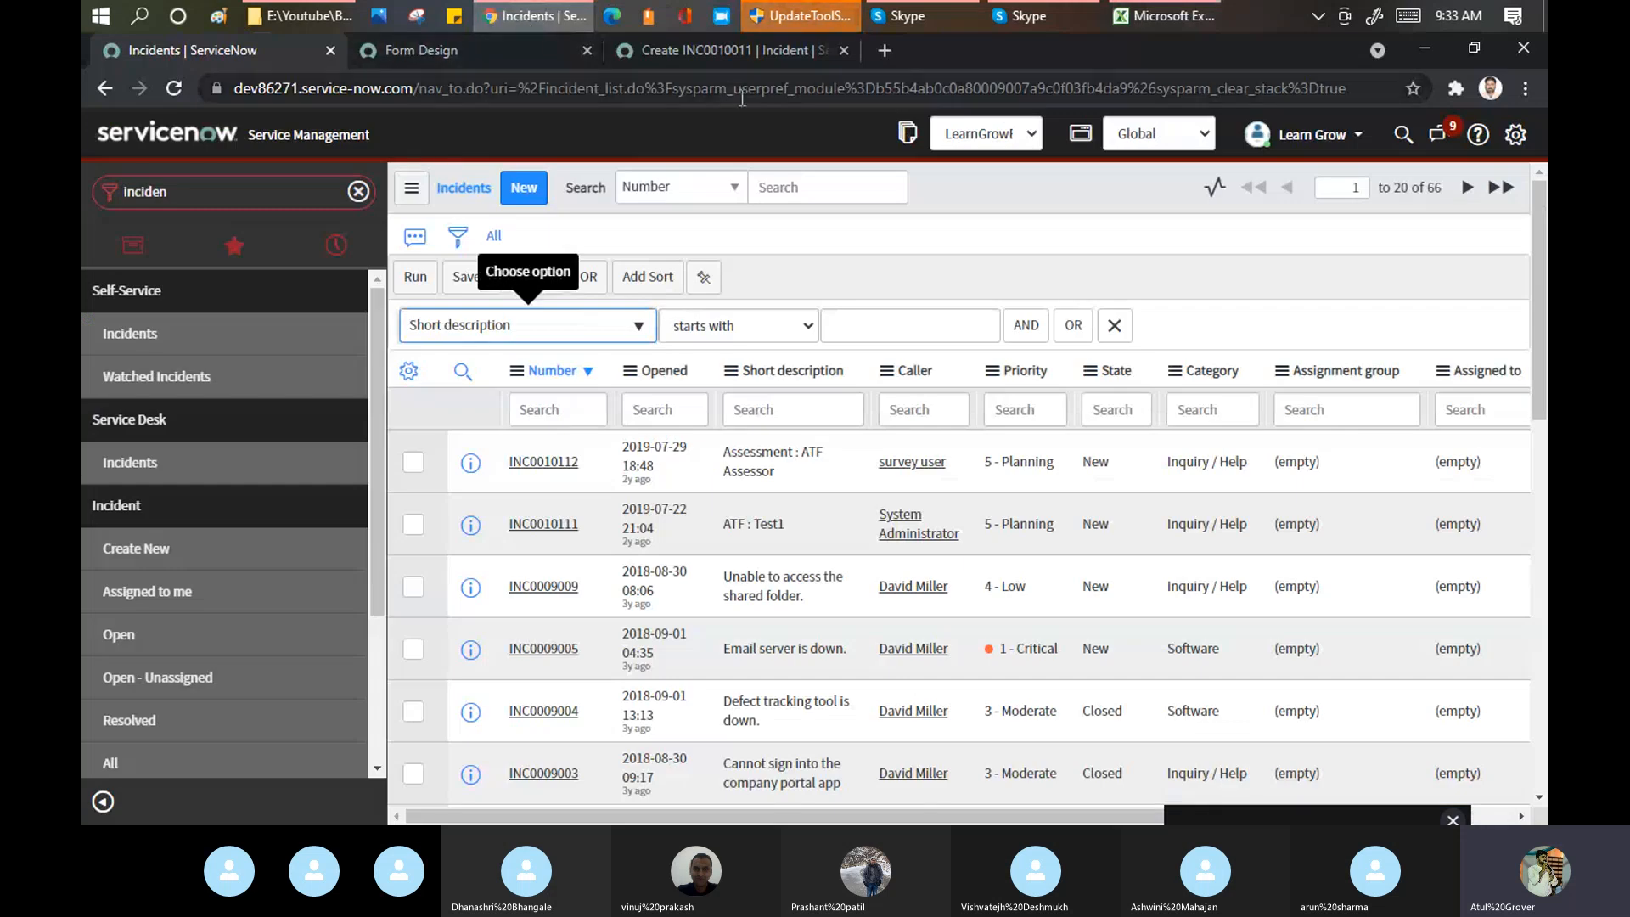
click(248, 191)
text(stat)
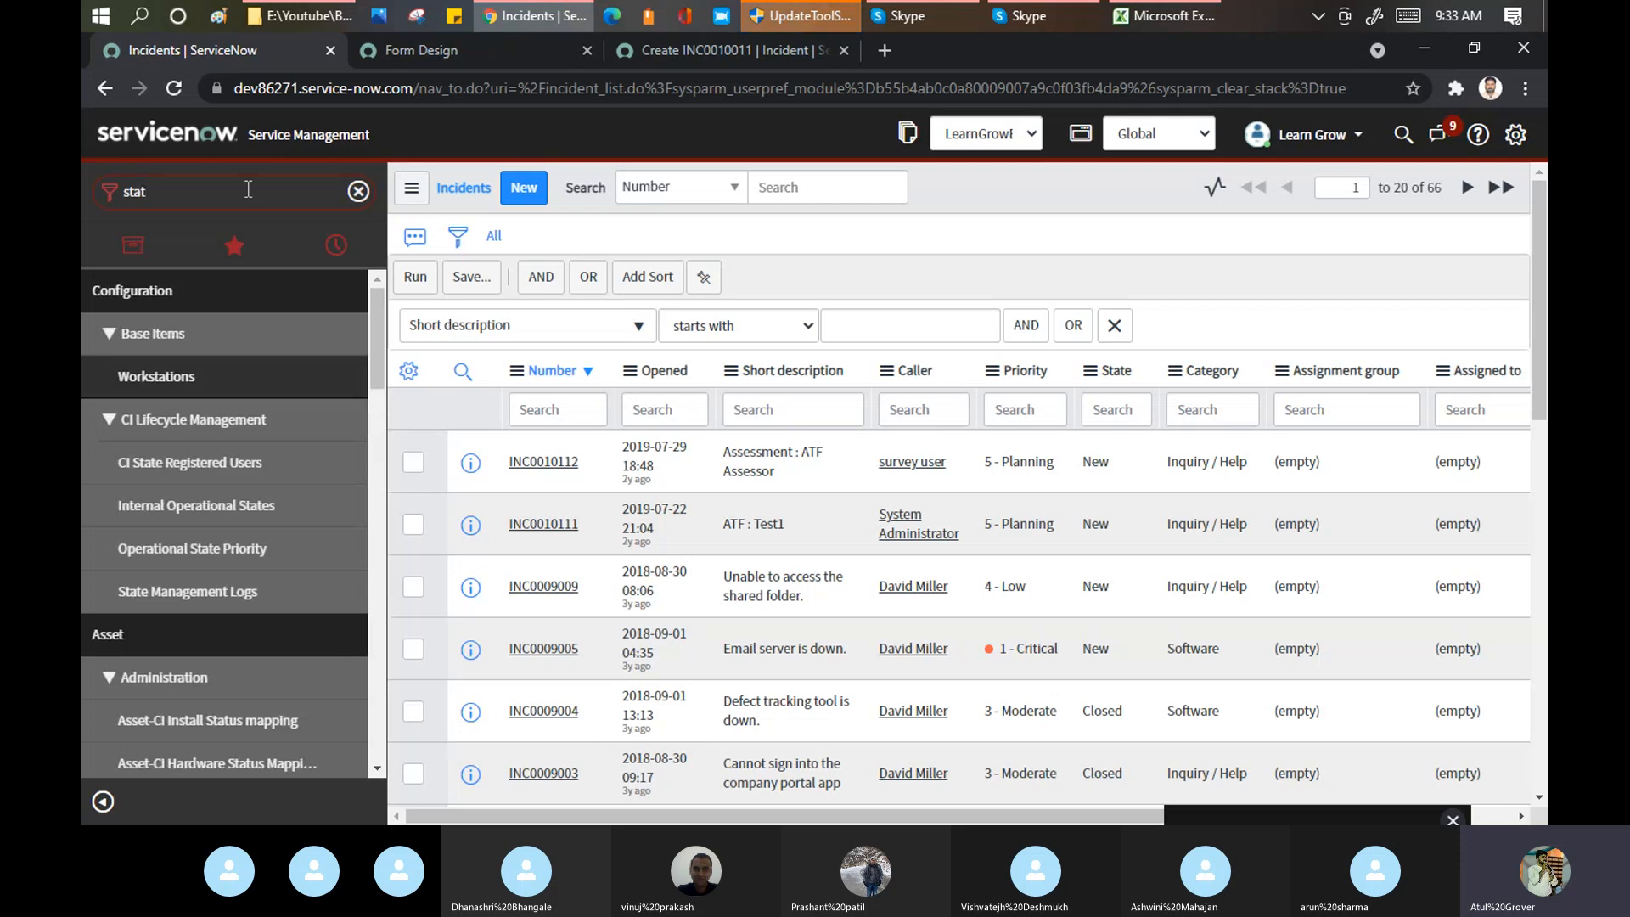
text(s.do)
key(Return)
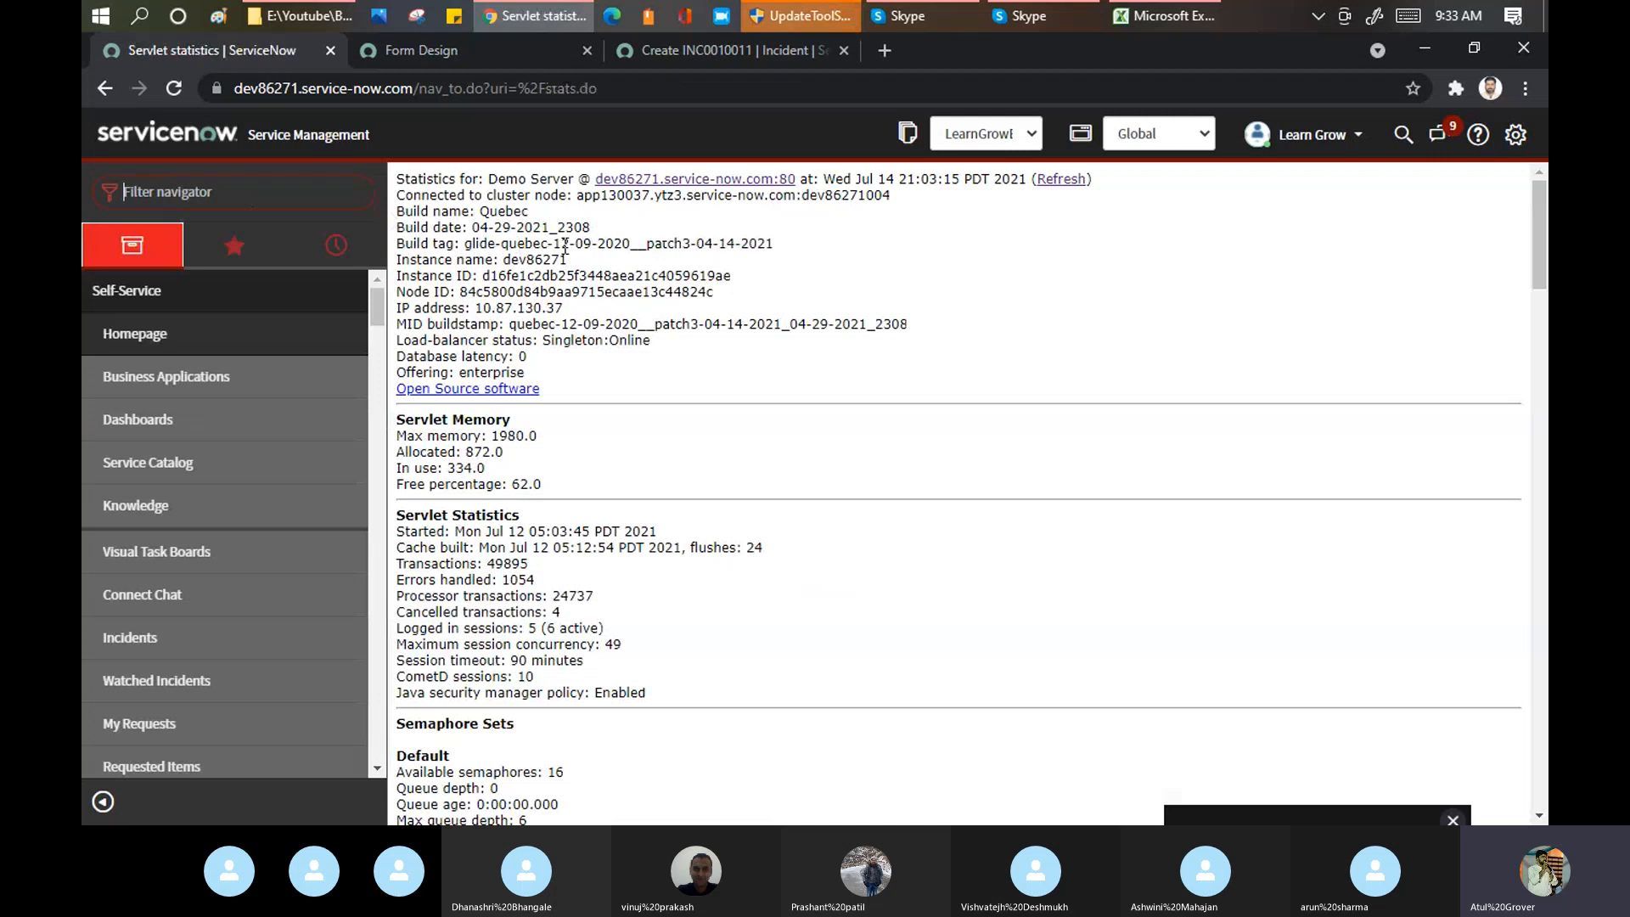
Step: Highlight the patch in the build tag, the build name and the build date, and glance at the Agenda sheet in Excel
drag(647, 243, 876, 250)
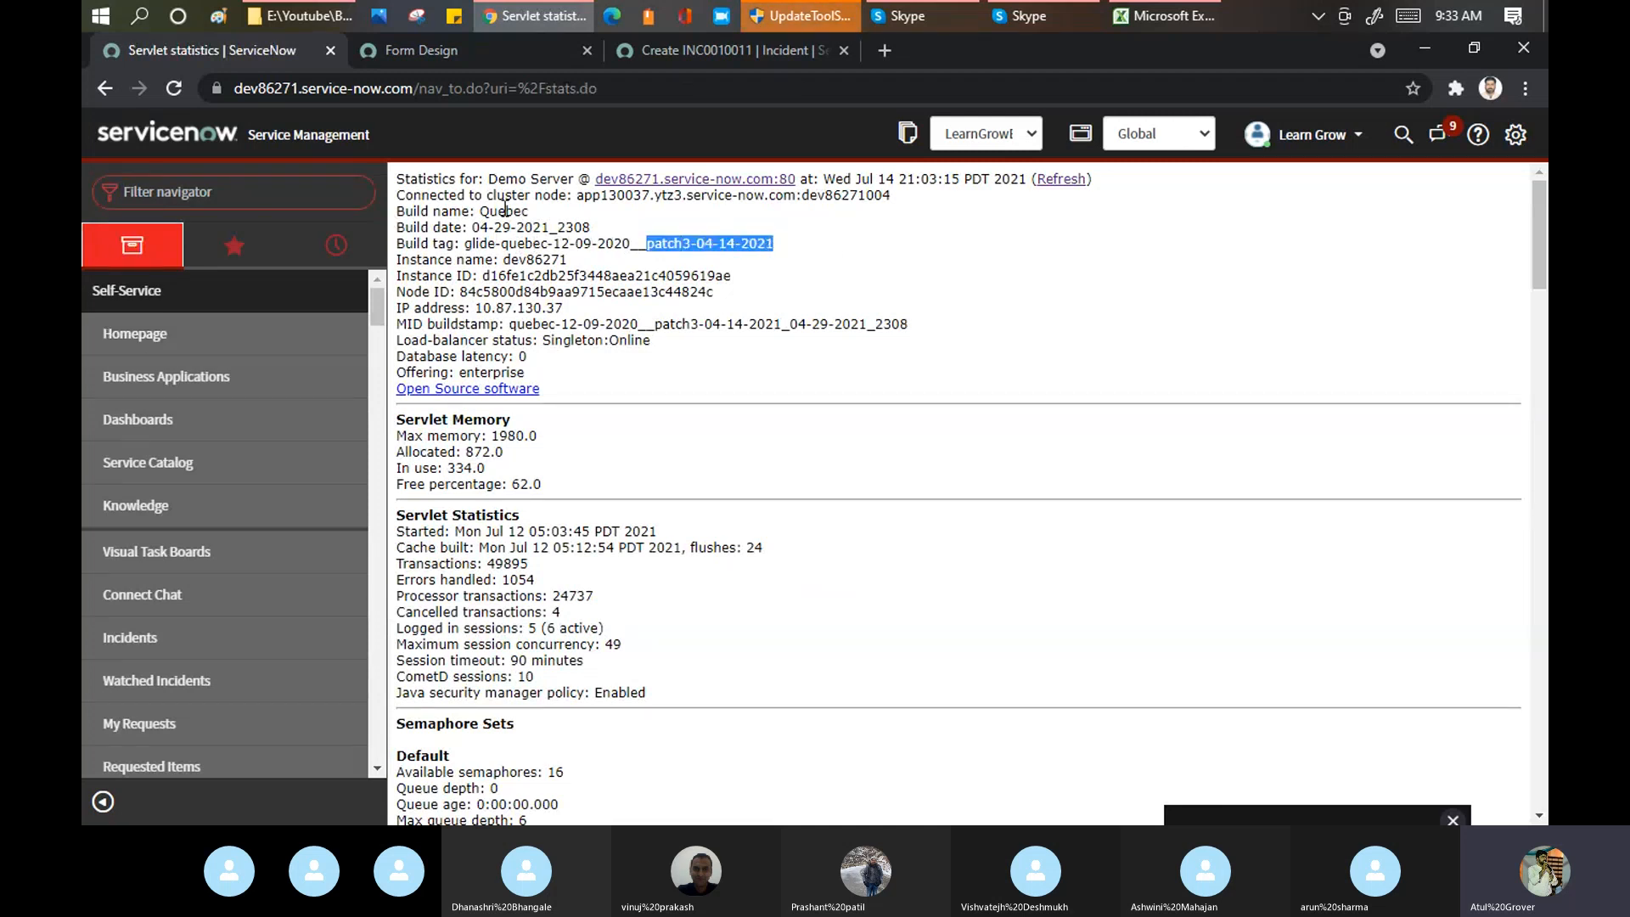
double_click(504, 211)
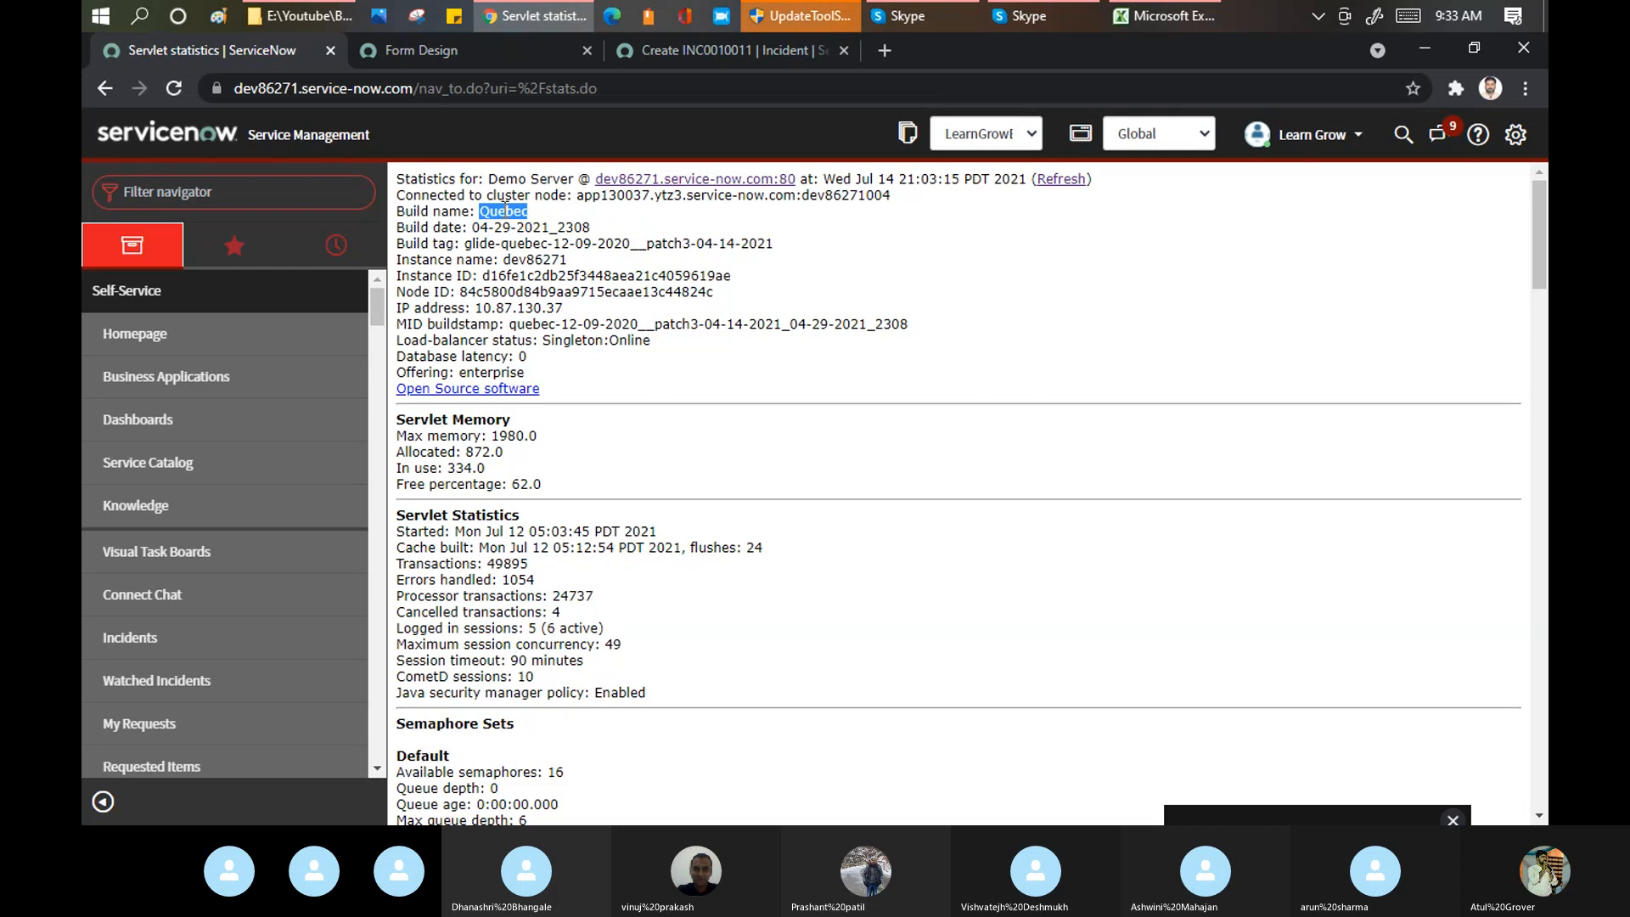
drag(472, 226, 590, 228)
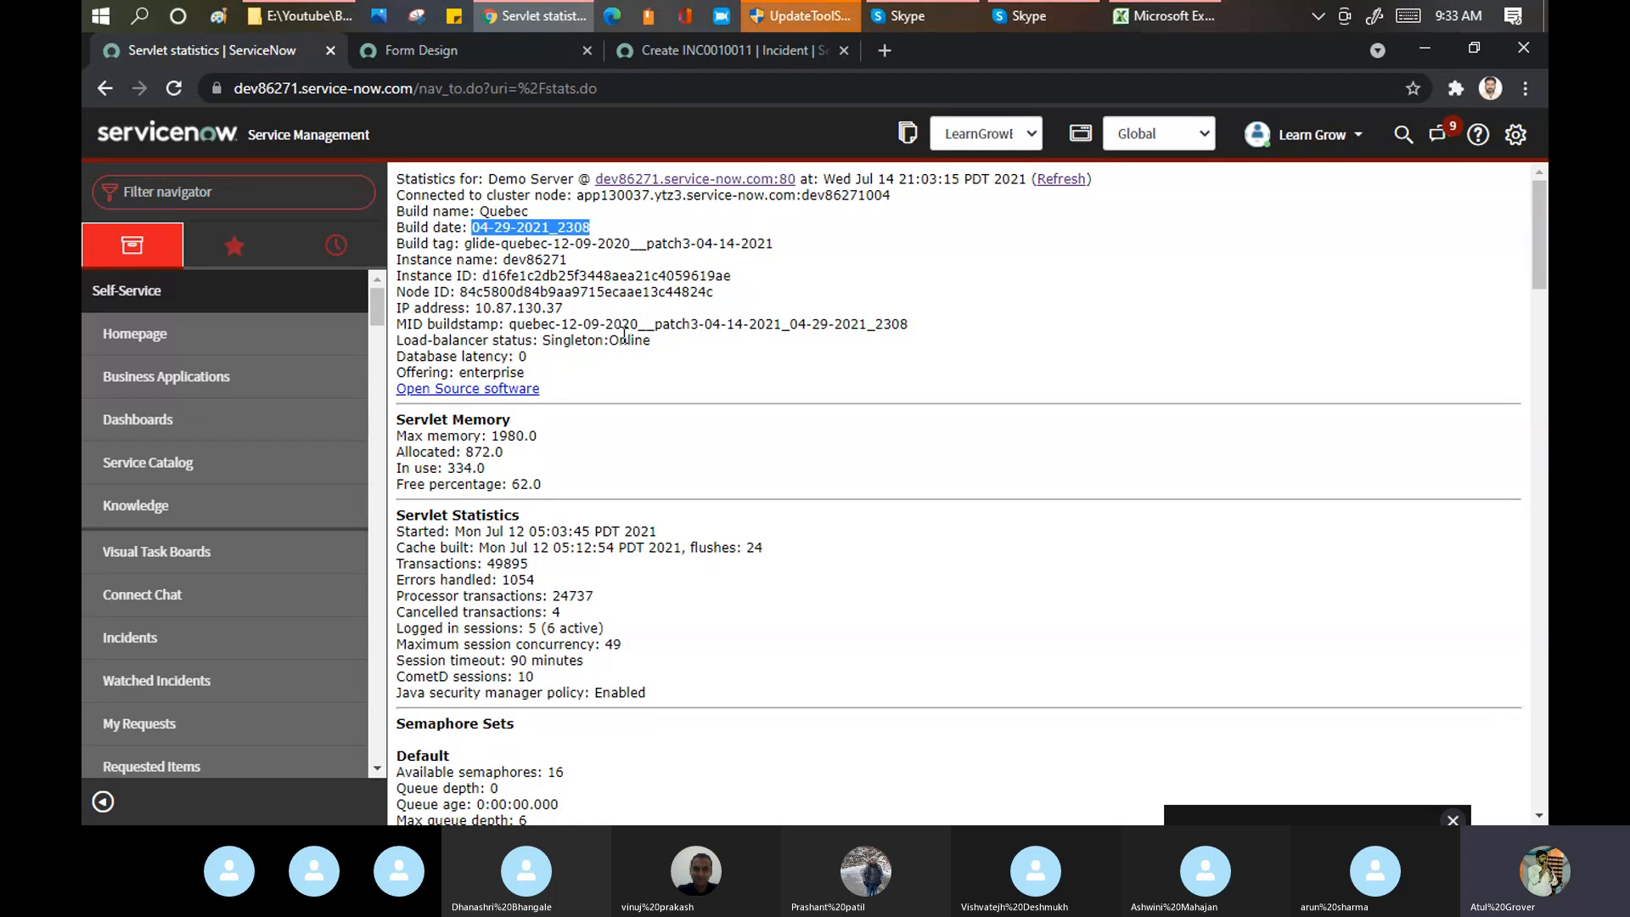
key(alt+Tab)
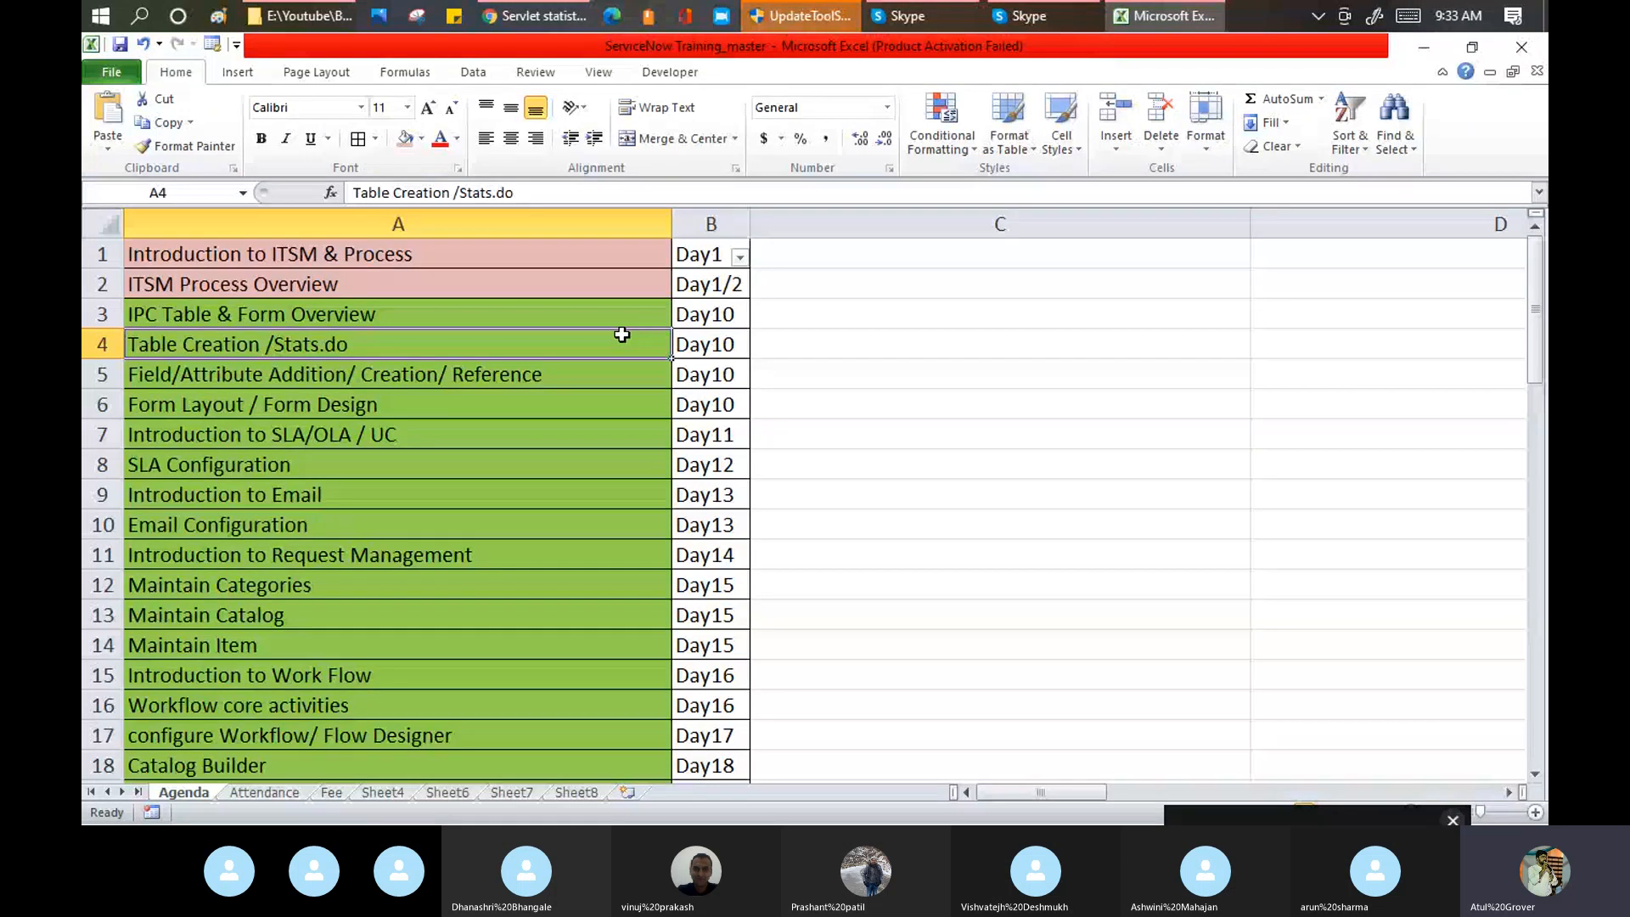
key(alt+Tab)
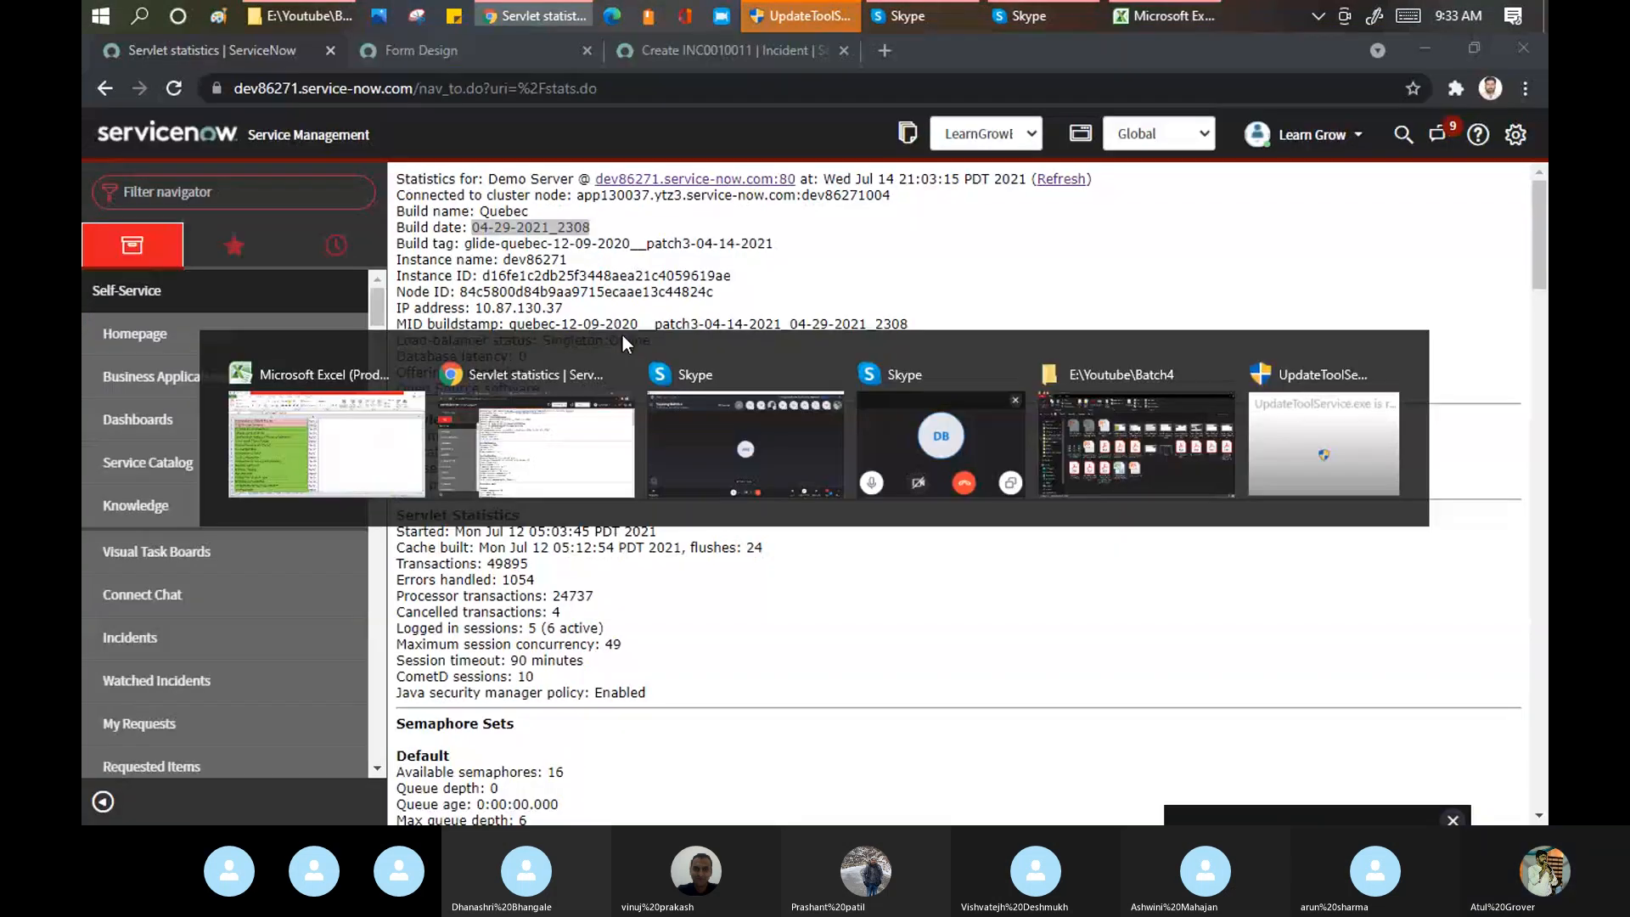
Step: Enter sys_user.list in the navigator filter and change its suffix to uppercase, giving sys_user.LIST
click(316, 188)
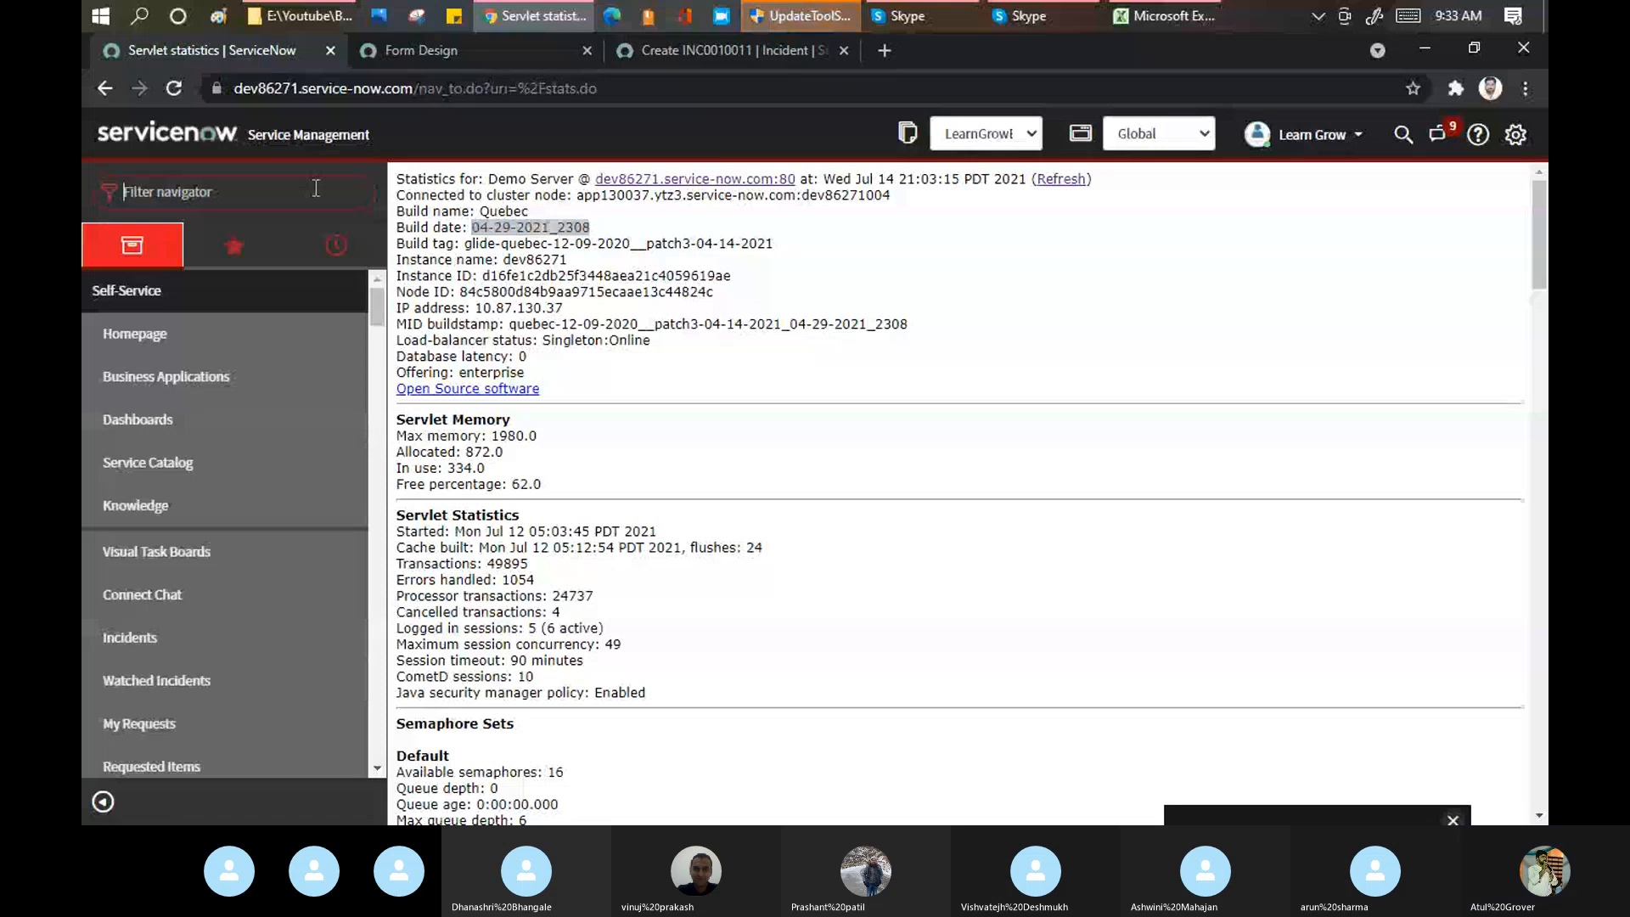
text(sys)
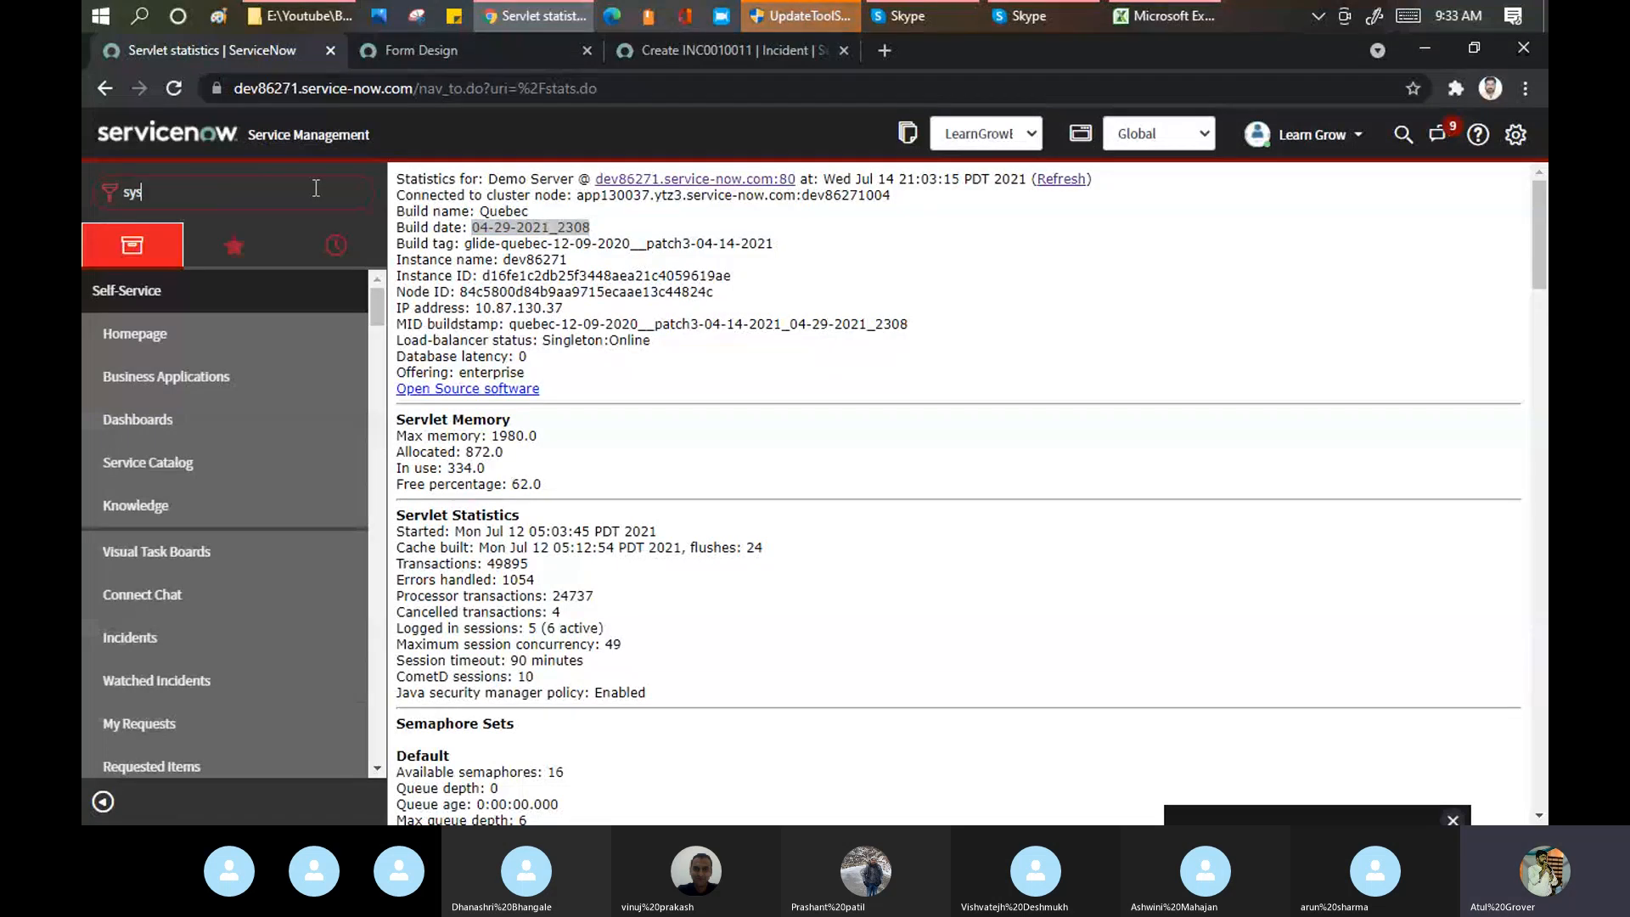
text(_user)
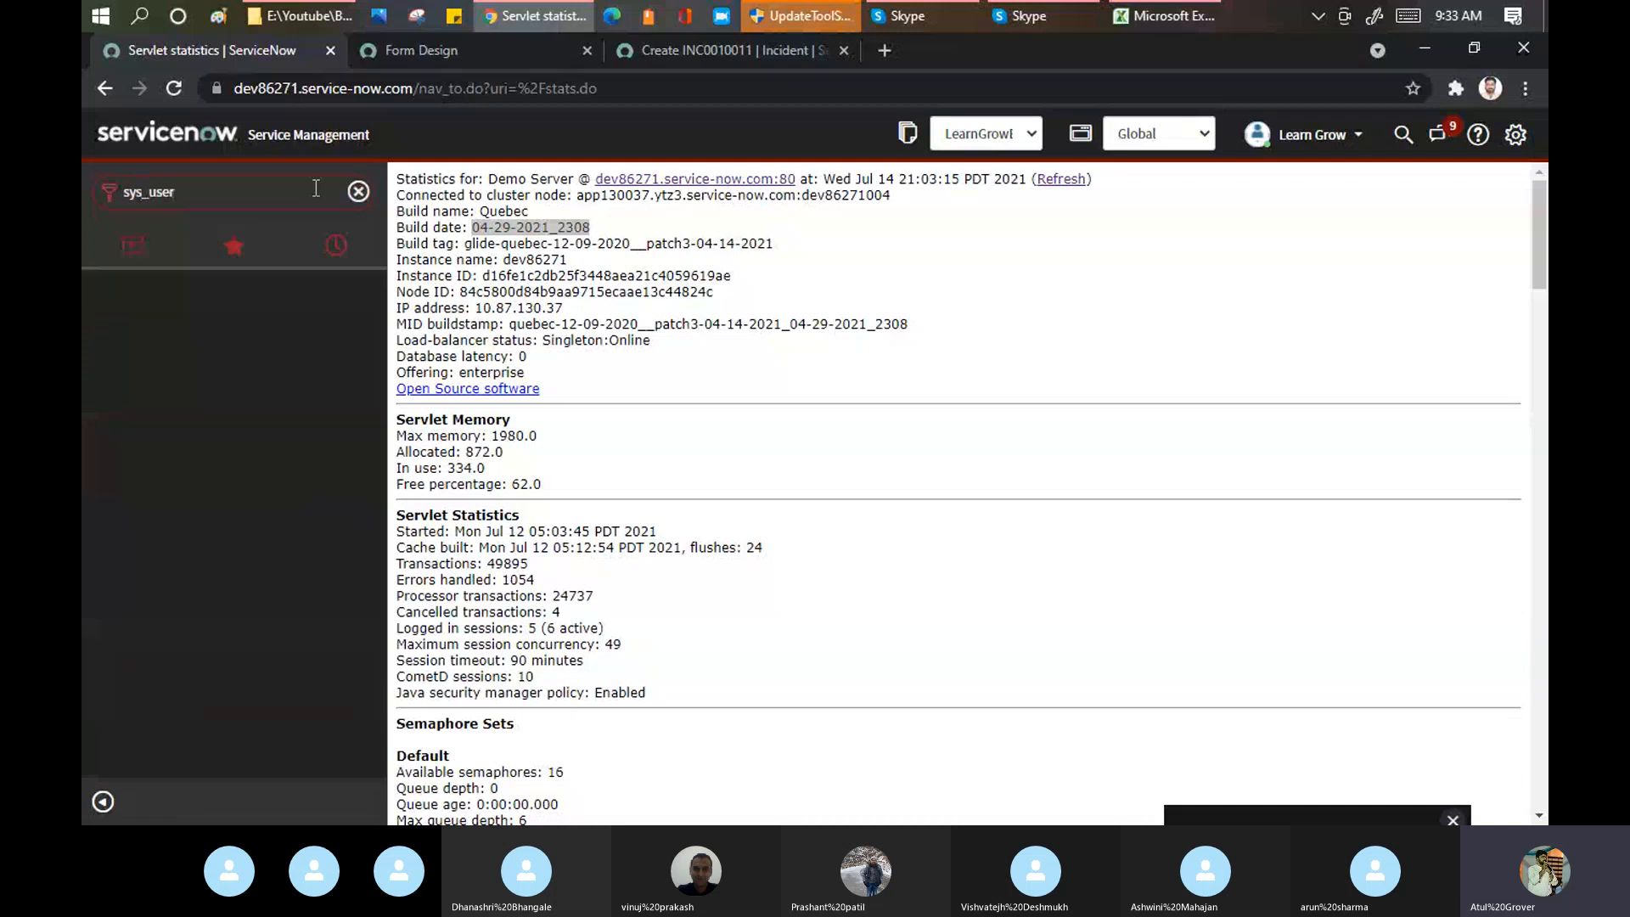
text(.list)
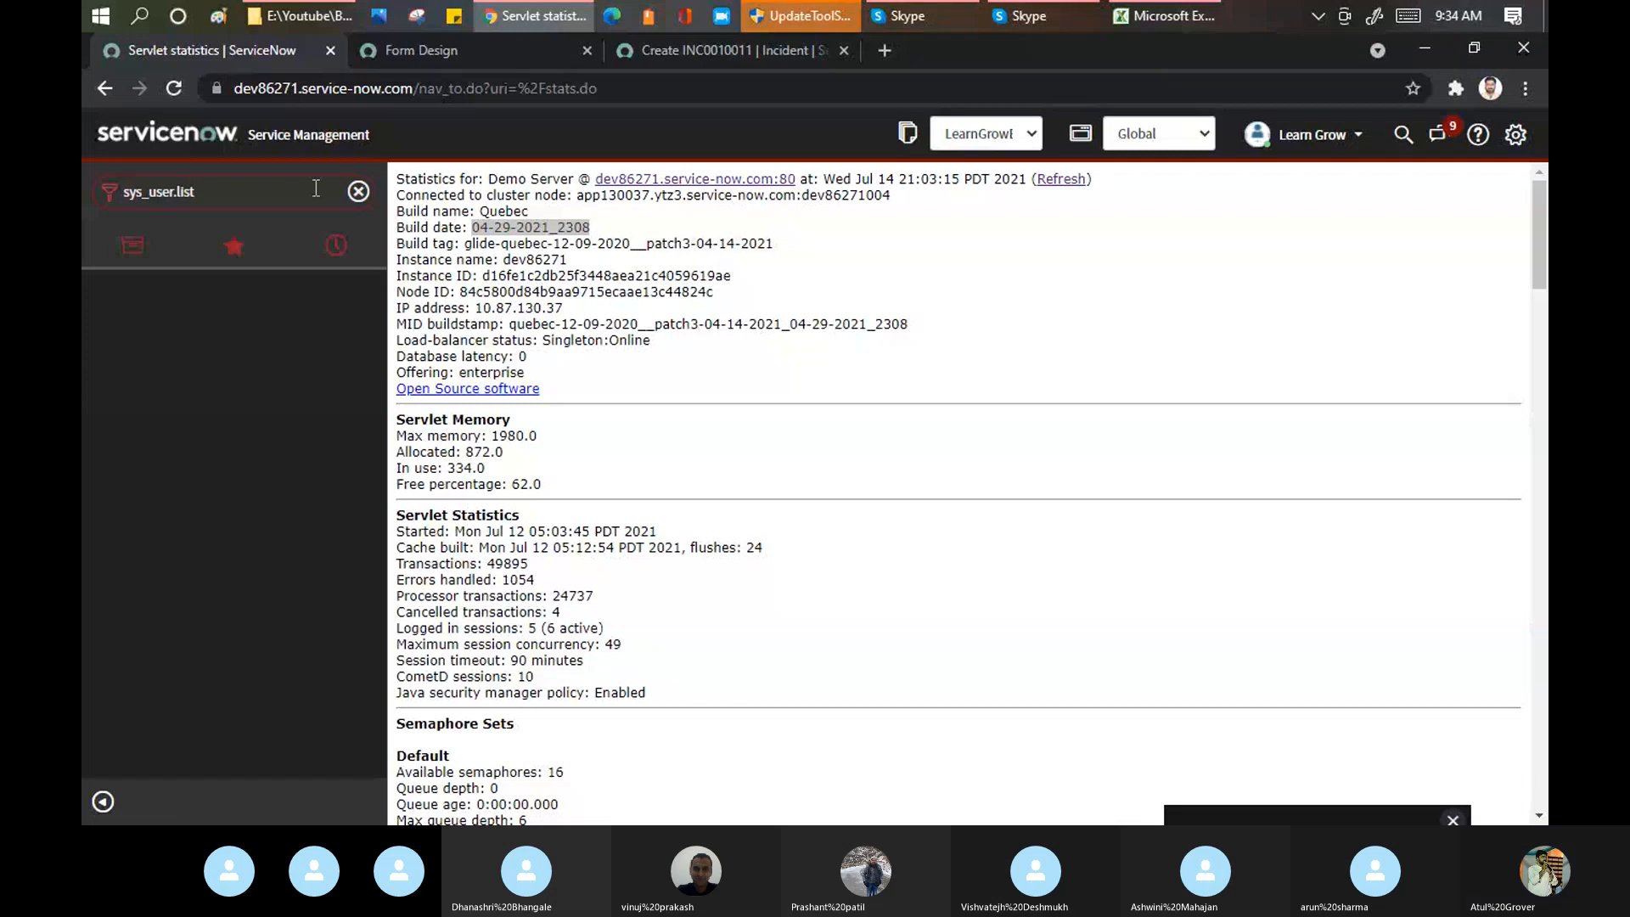
key(BackSpace)
key(BackSpace)
key(BackSpace)
key(BackSpace)
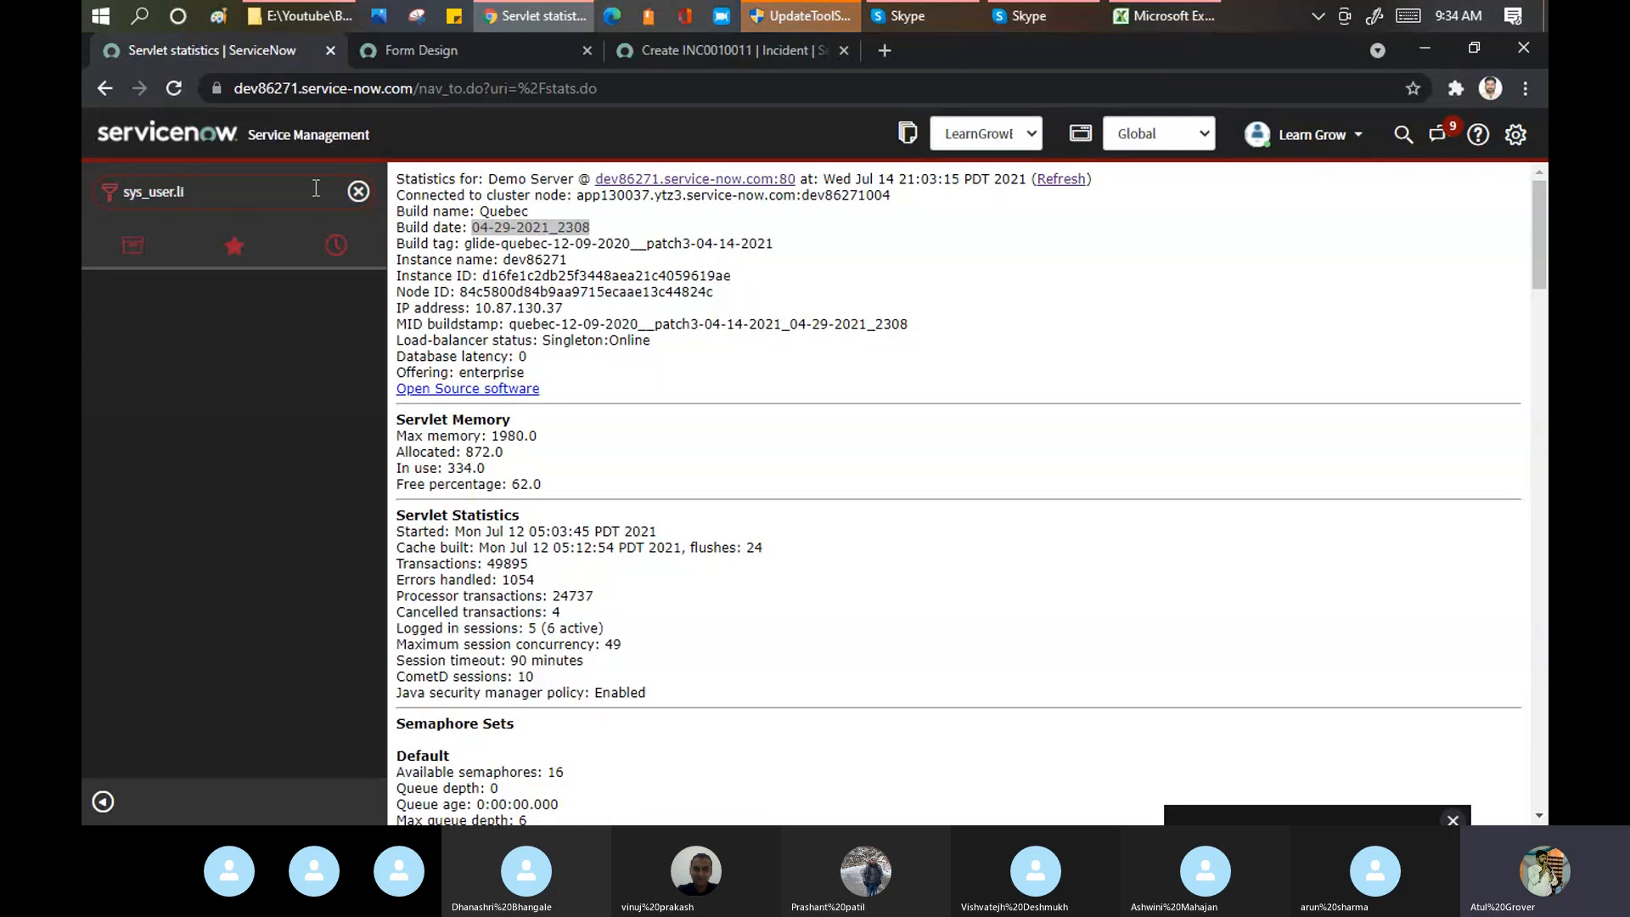
text(LIST)
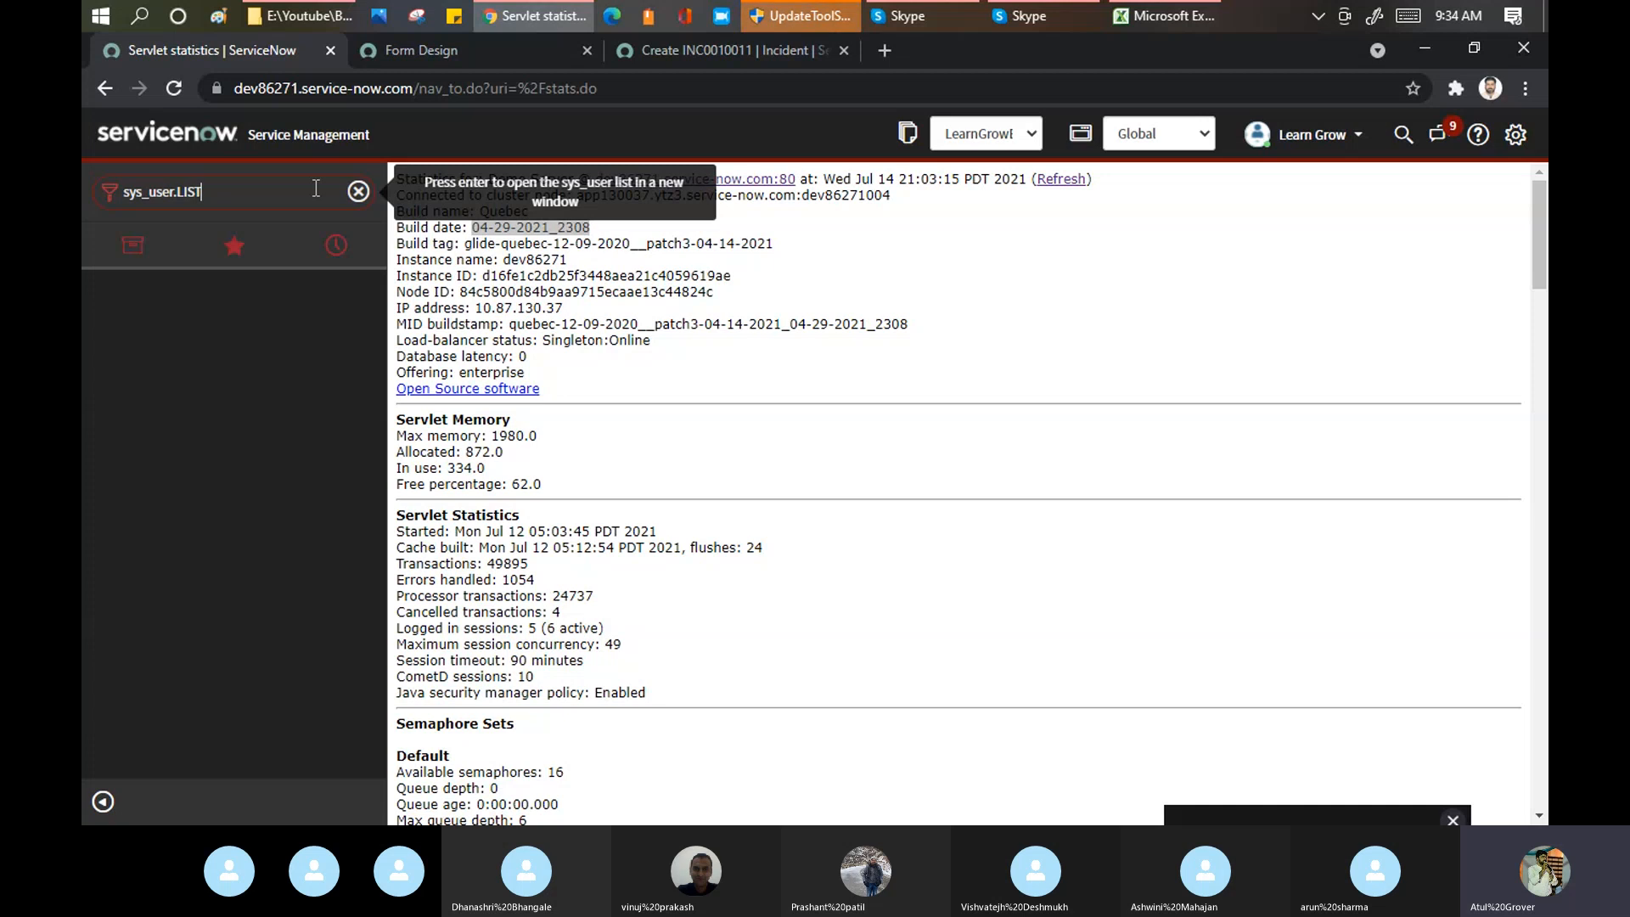
Step: Replace the sys_user suffix with lowercase li for comparison and restore it to uppercase LIST
key(BackSpace)
key(BackSpace)
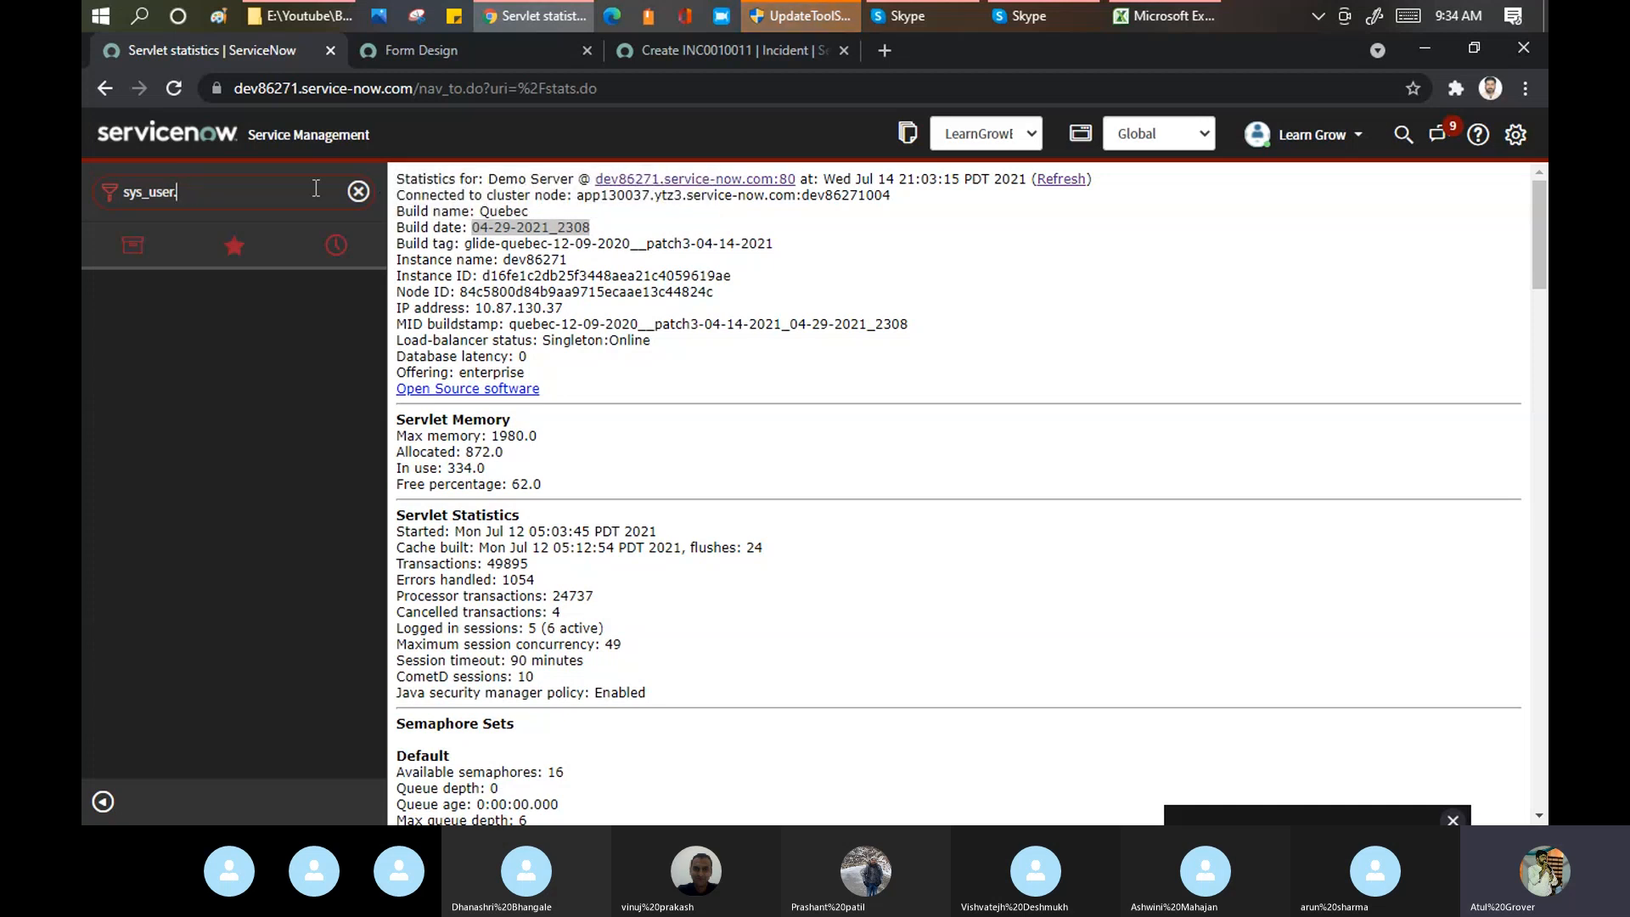
text(li)
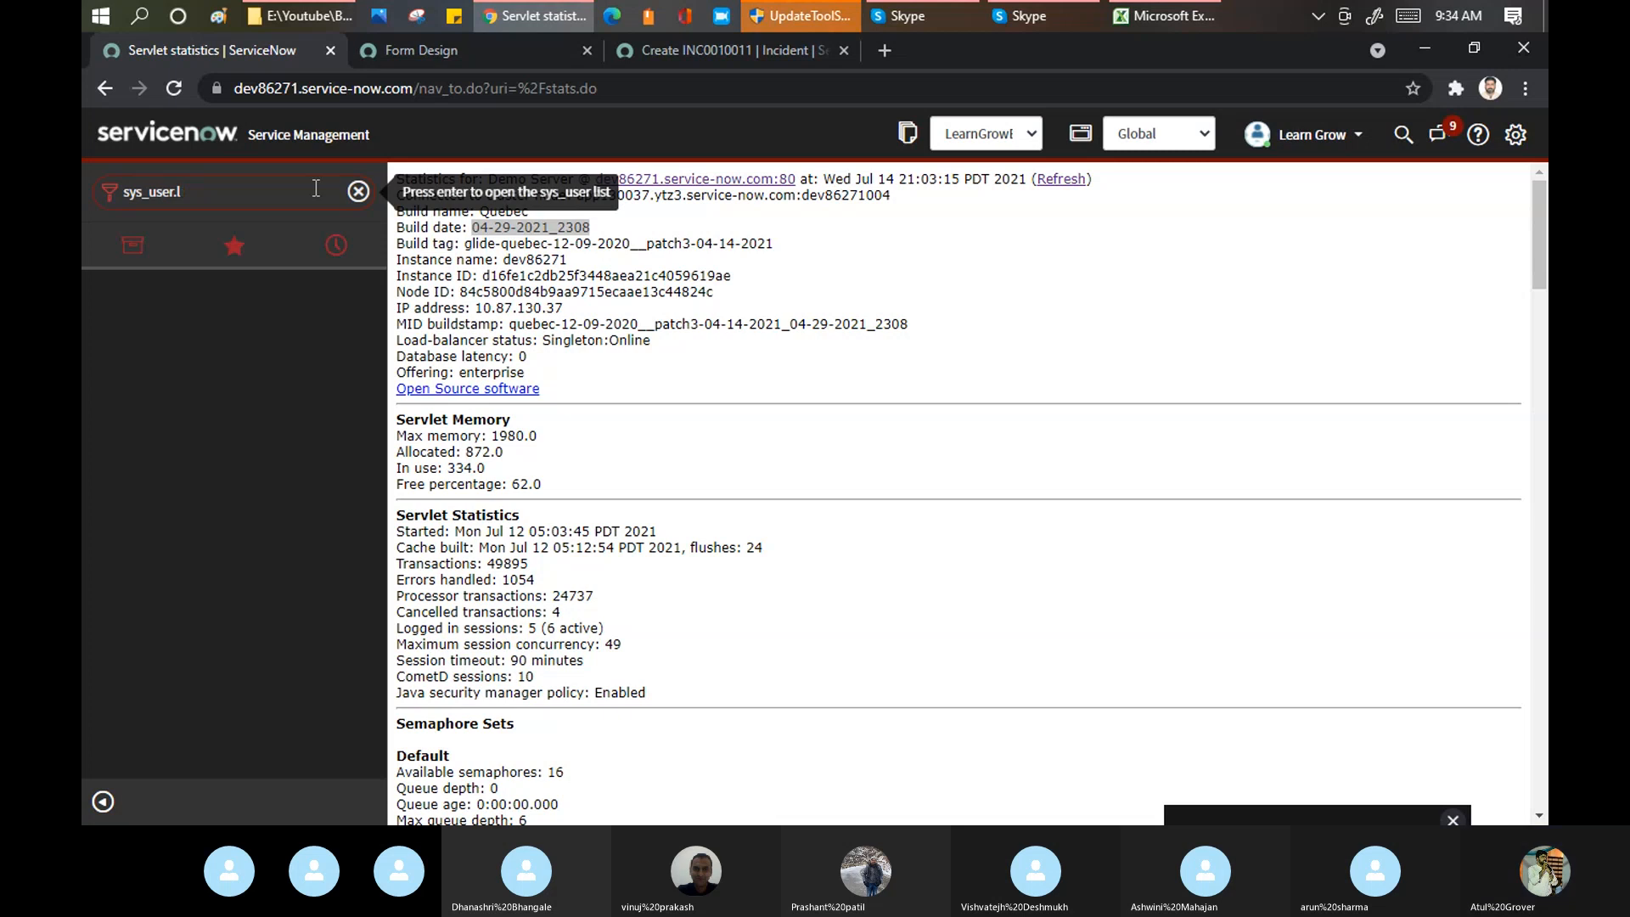
key(BackSpace)
key(BackSpace)
text(LIST)
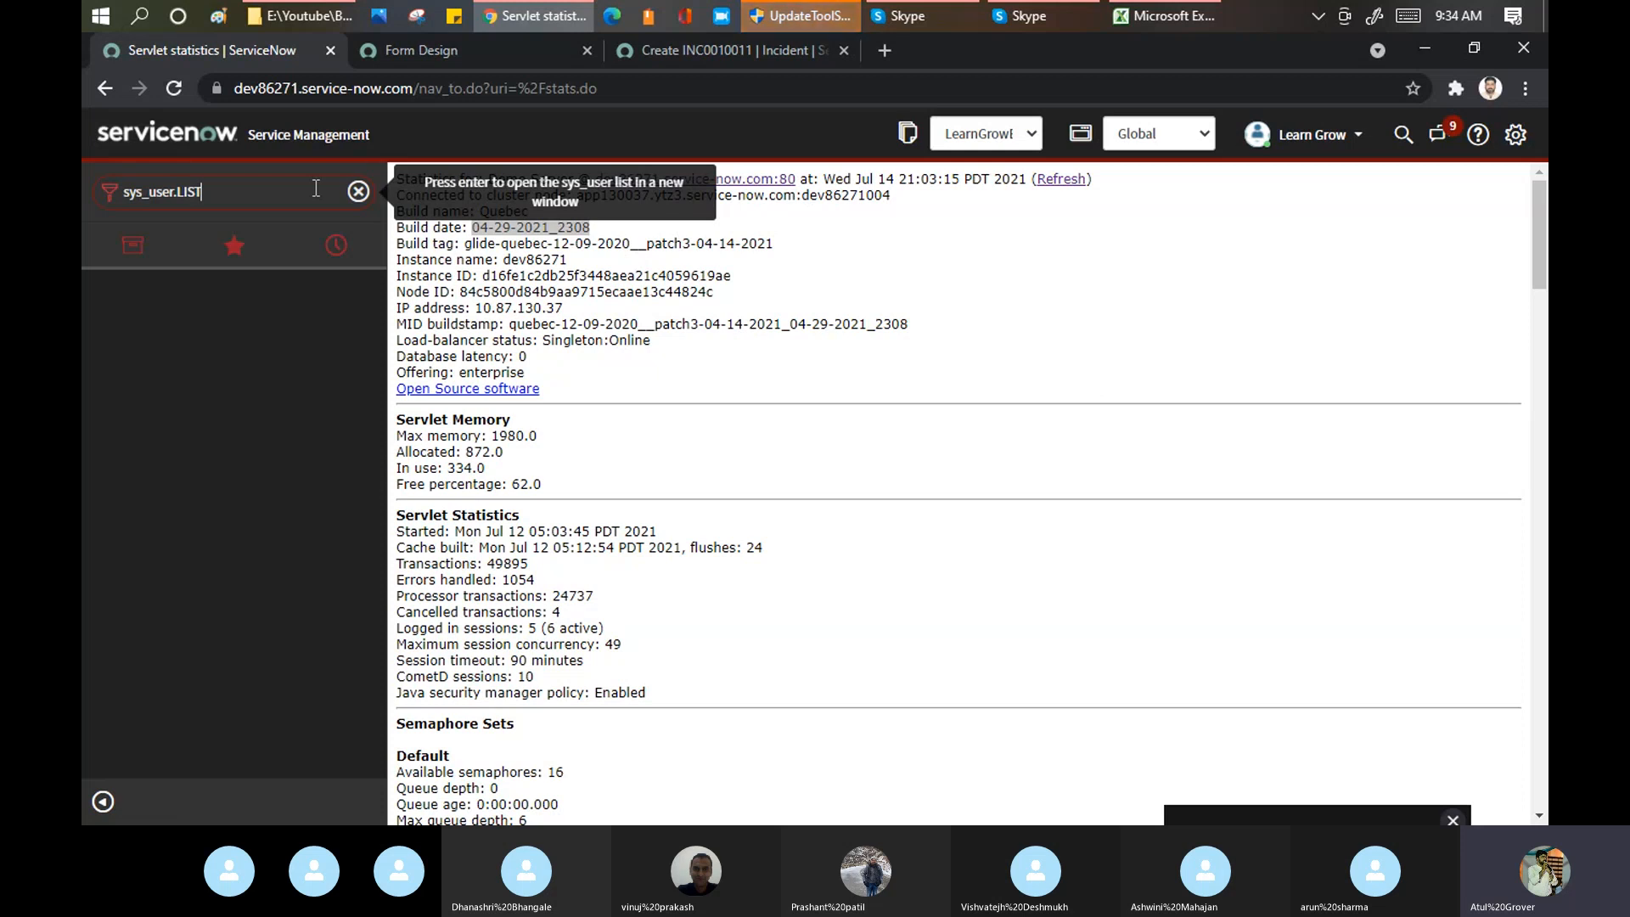
Step: Remove the uppercase LIST suffix from the navigator filter text, leaving sys_user. with its trailing dot
key(BackSpace)
key(BackSpace)
key(BackSpace)
key(BackSpace)
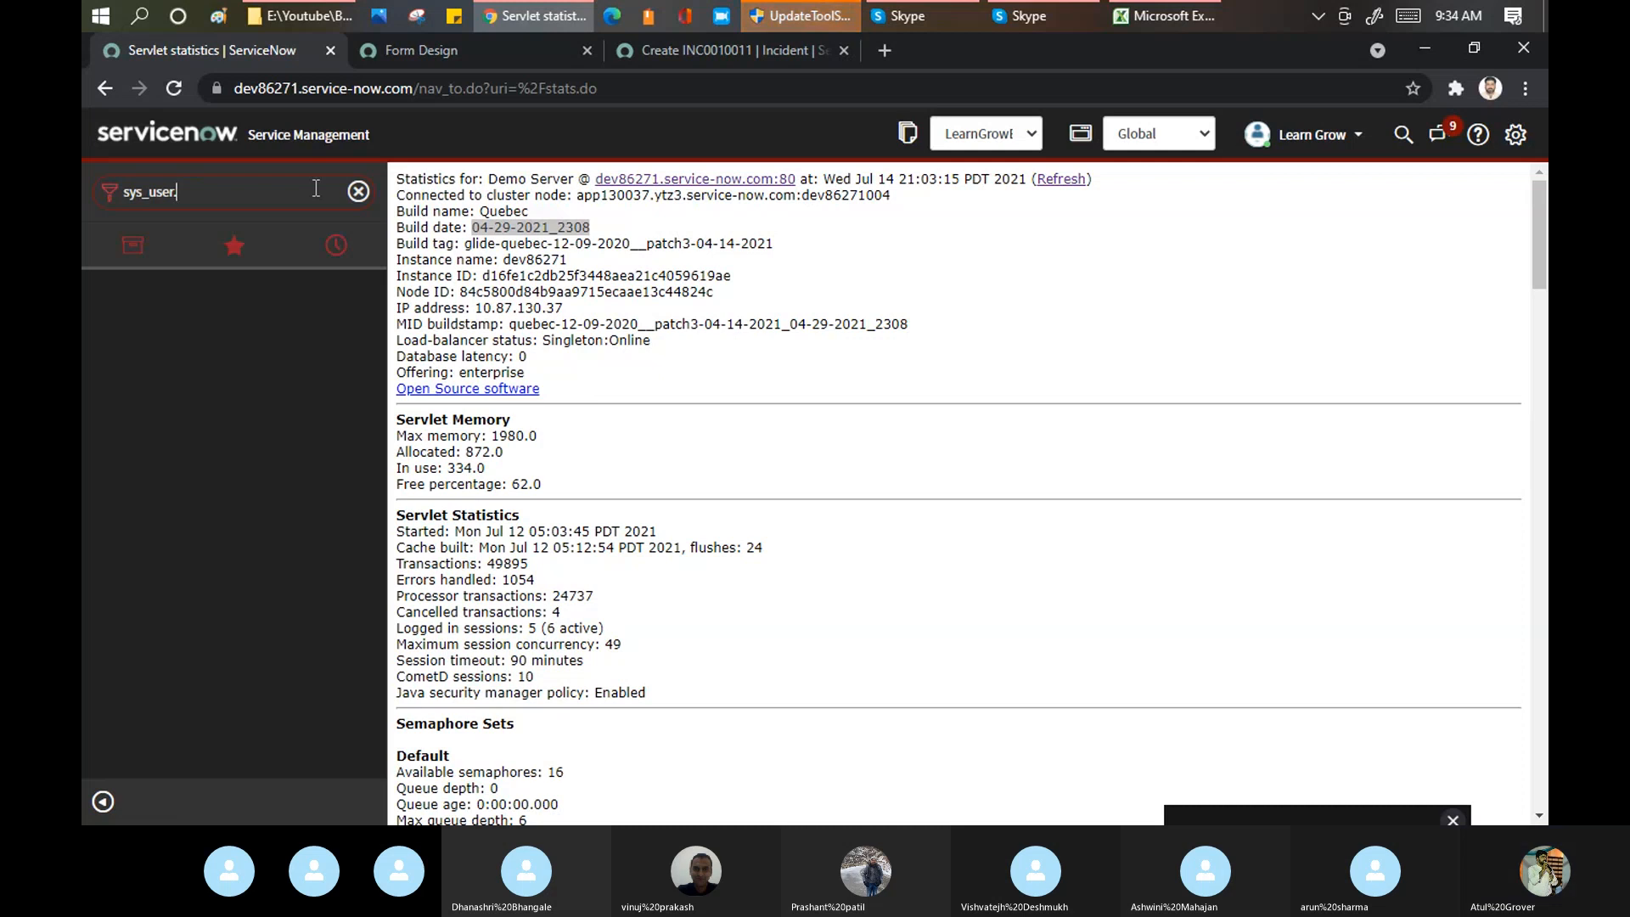
Step: Switch to the Agenda sheet in Excel and fill cells A4:A6, Table Creation /Stats.do through Form Layout / Form Design, with light pink
key(alt+Tab)
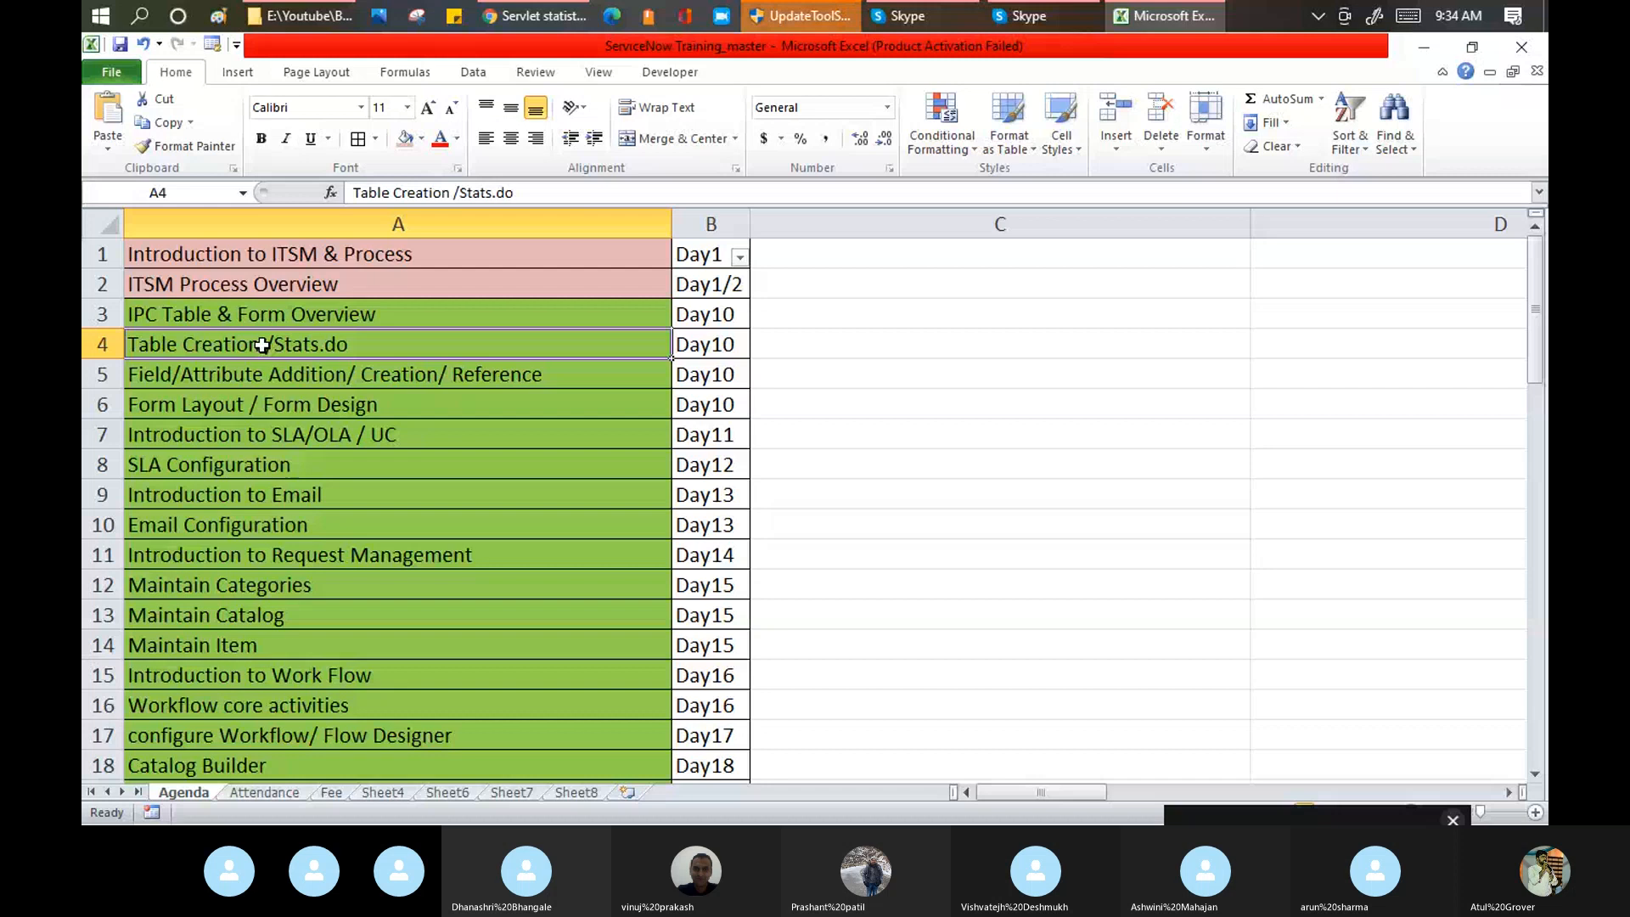
key(shift+Down)
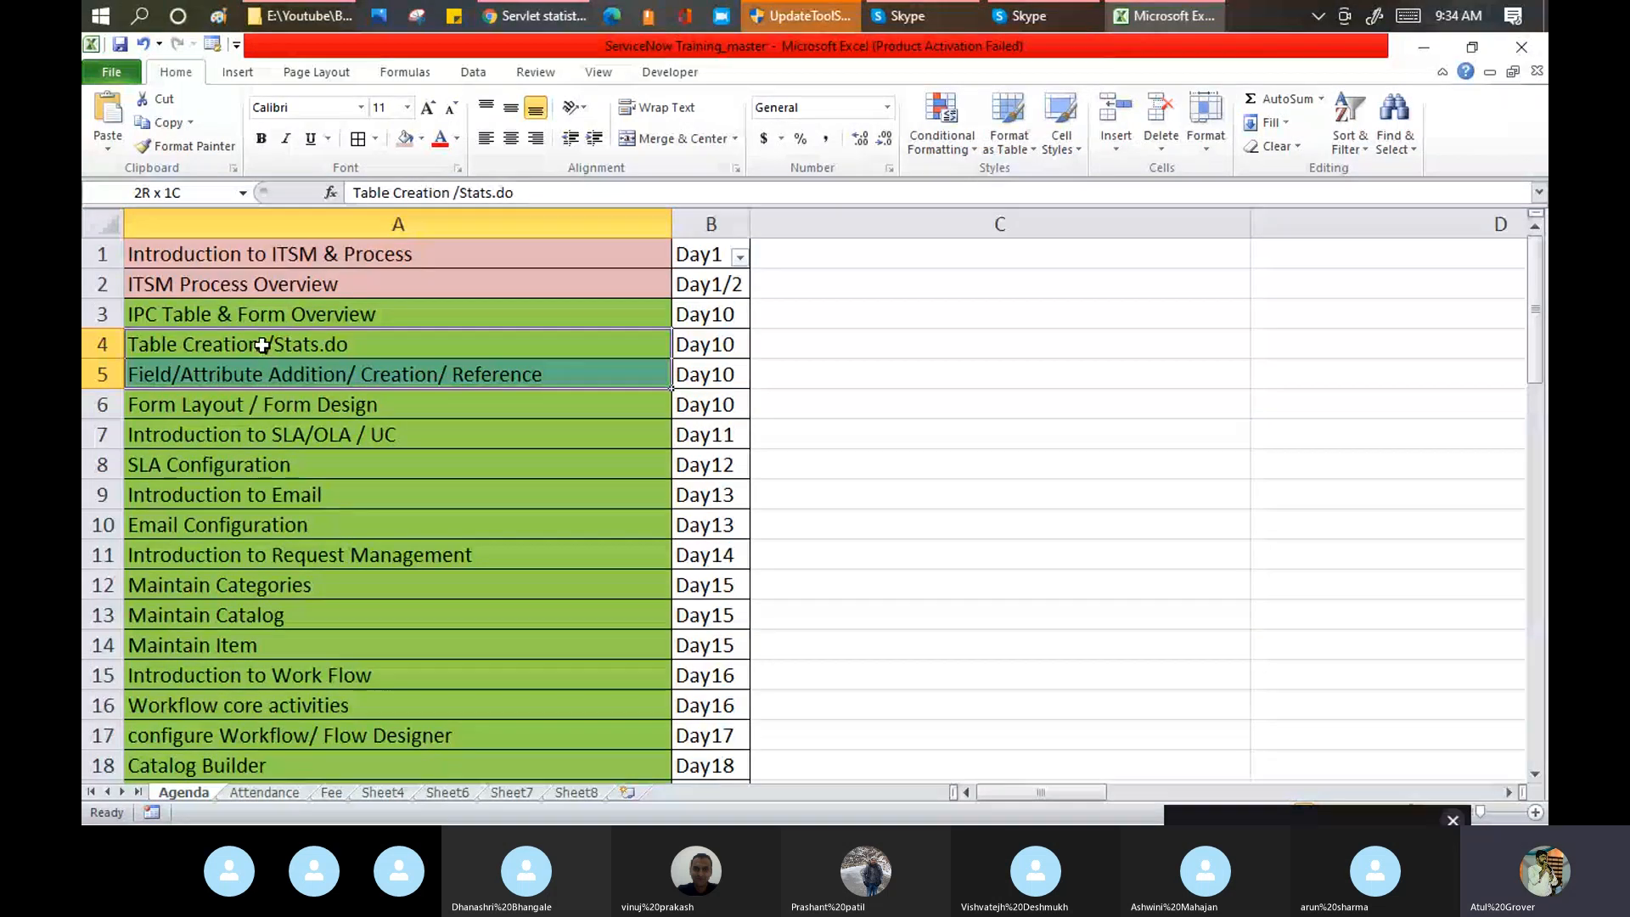
key(shift+Down)
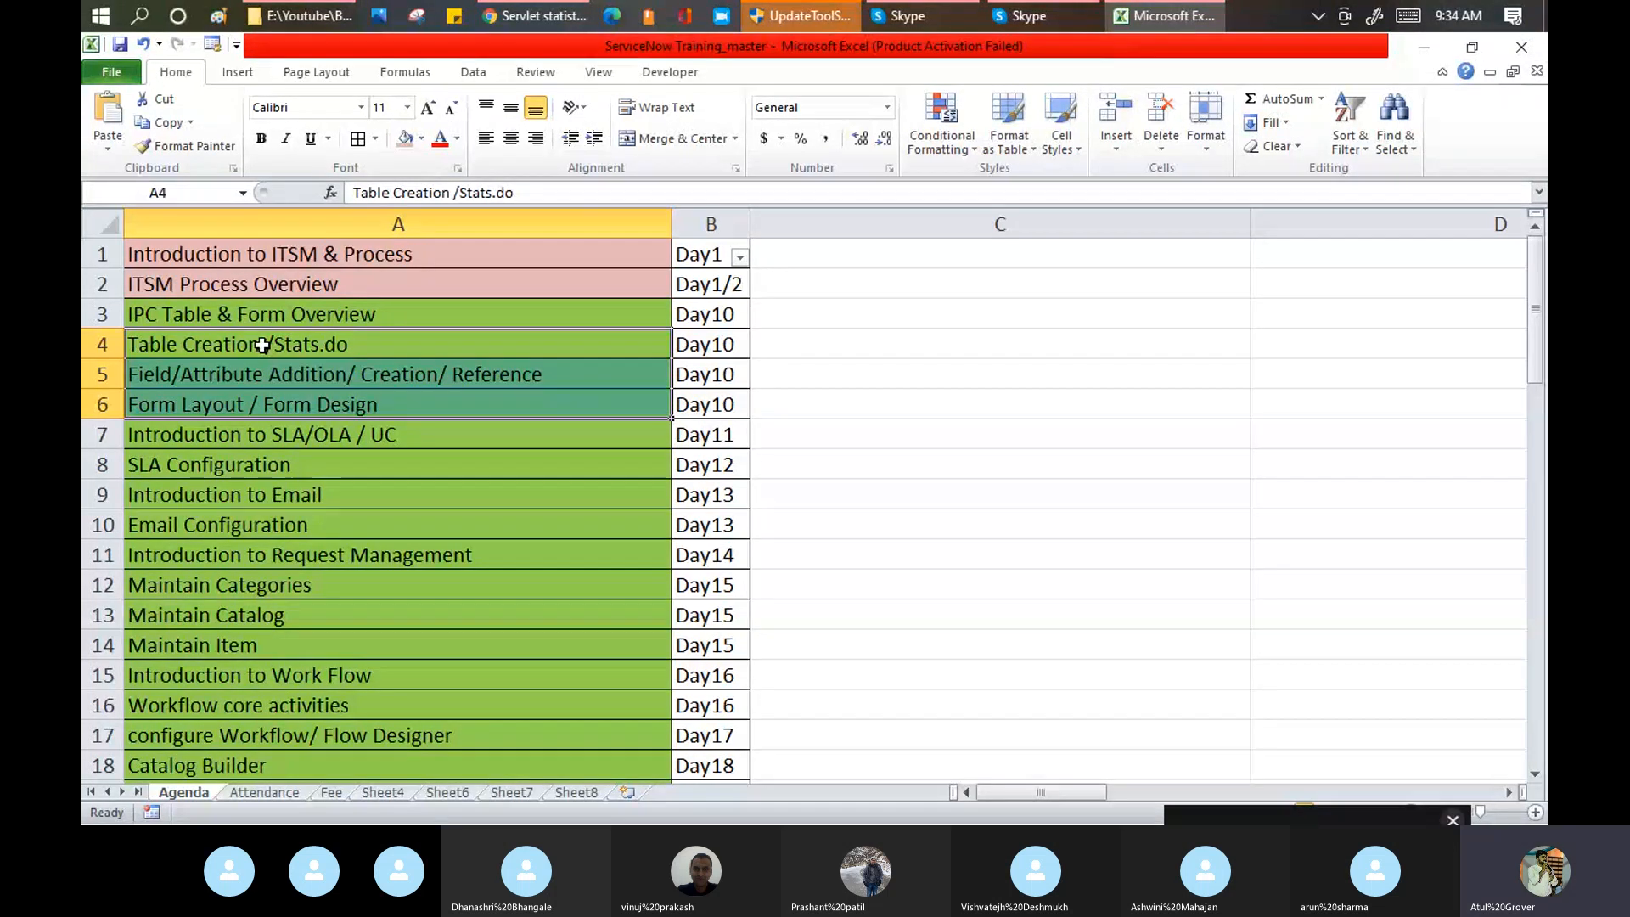
click(406, 138)
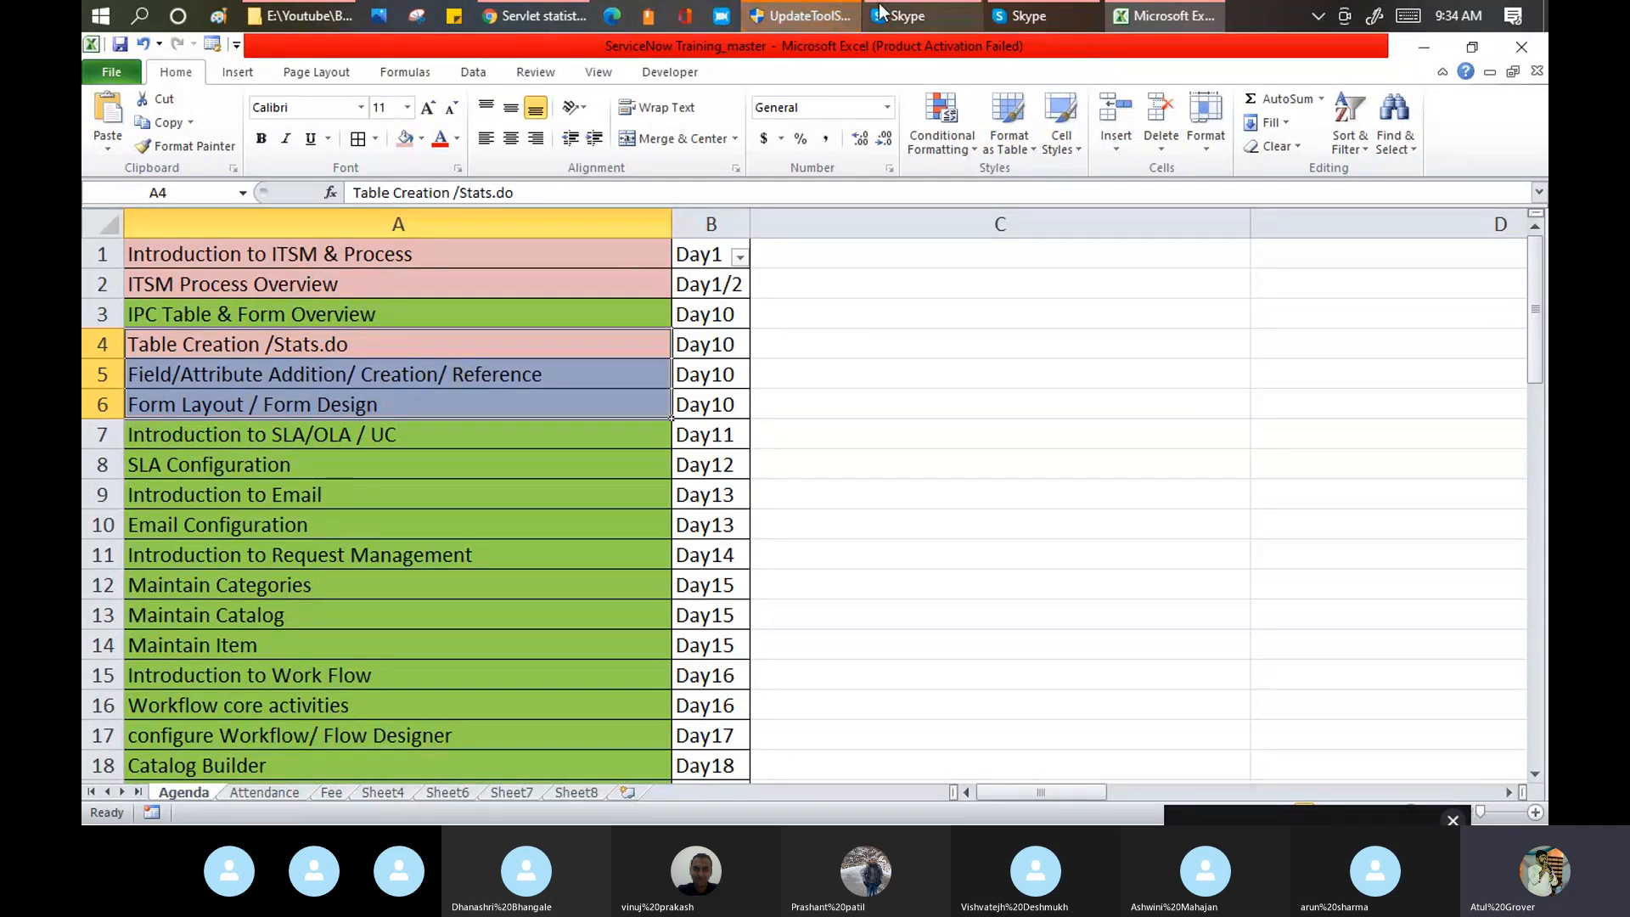
Step: Switch to the Training Batch 4 call in Skype, glancing back at ServiceNow in Chrome, and open the call's additional options
click(902, 17)
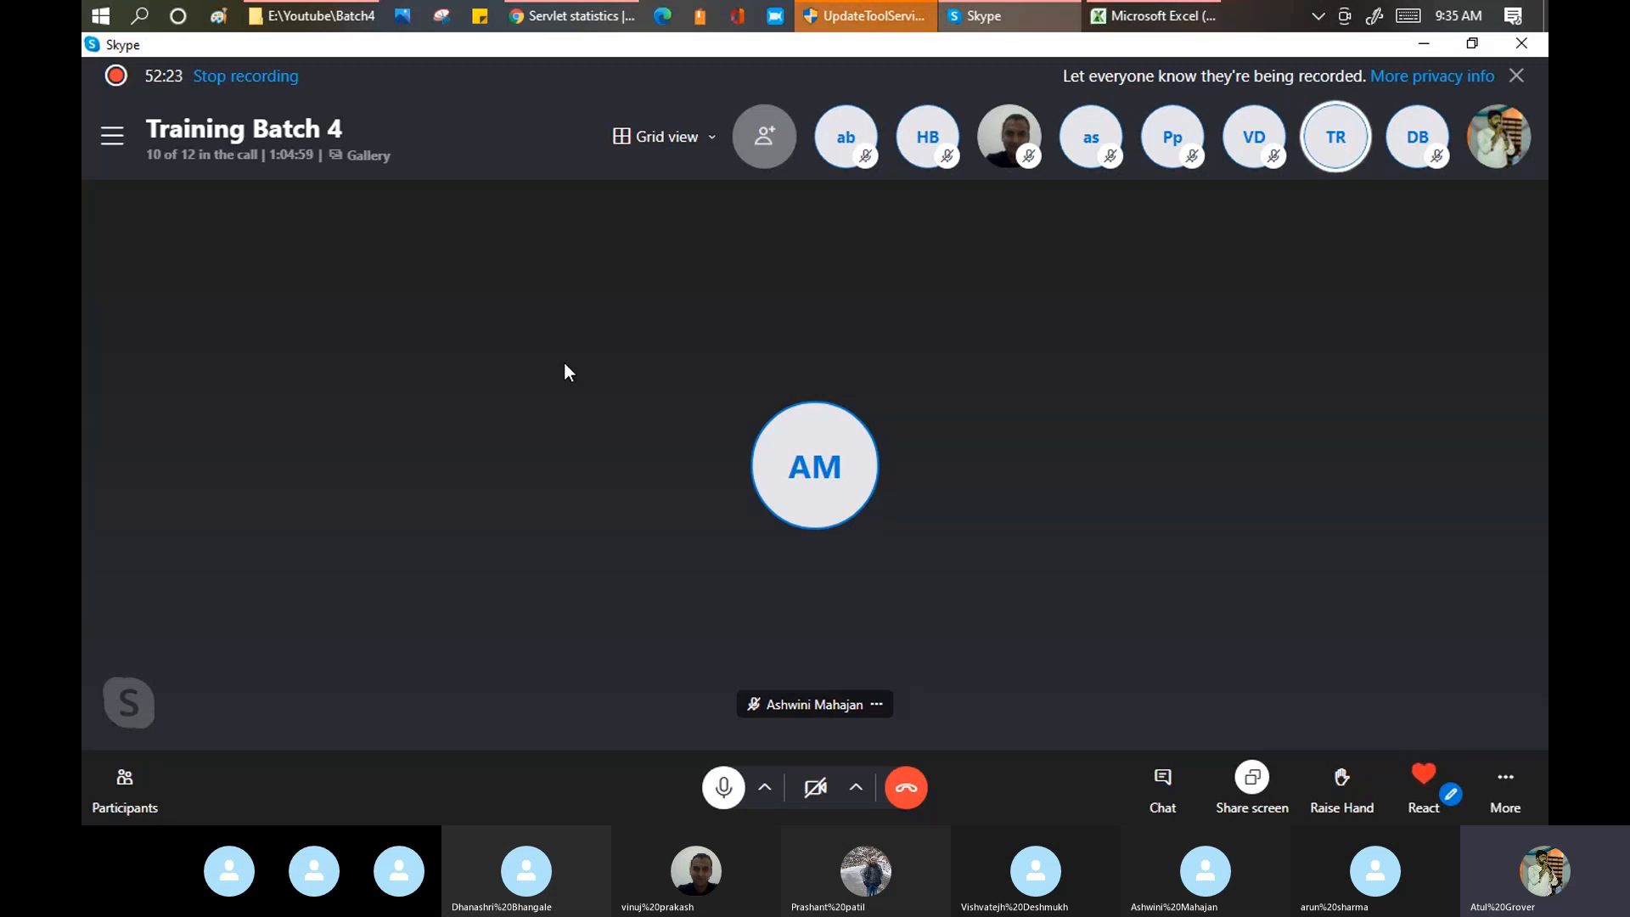
click(603, 22)
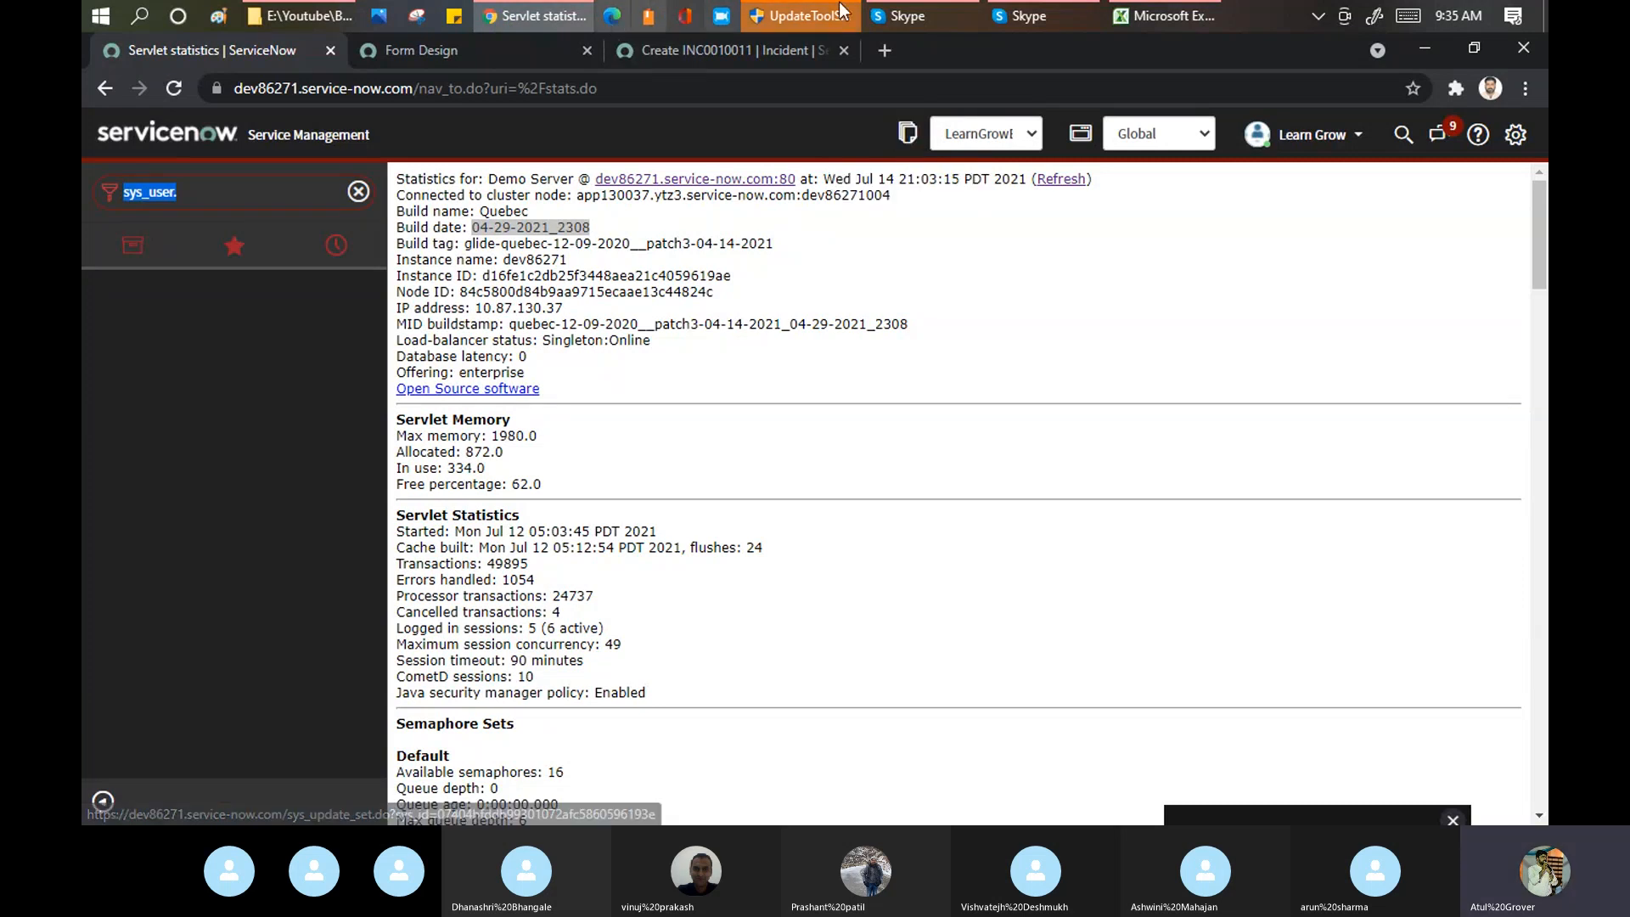
click(929, 22)
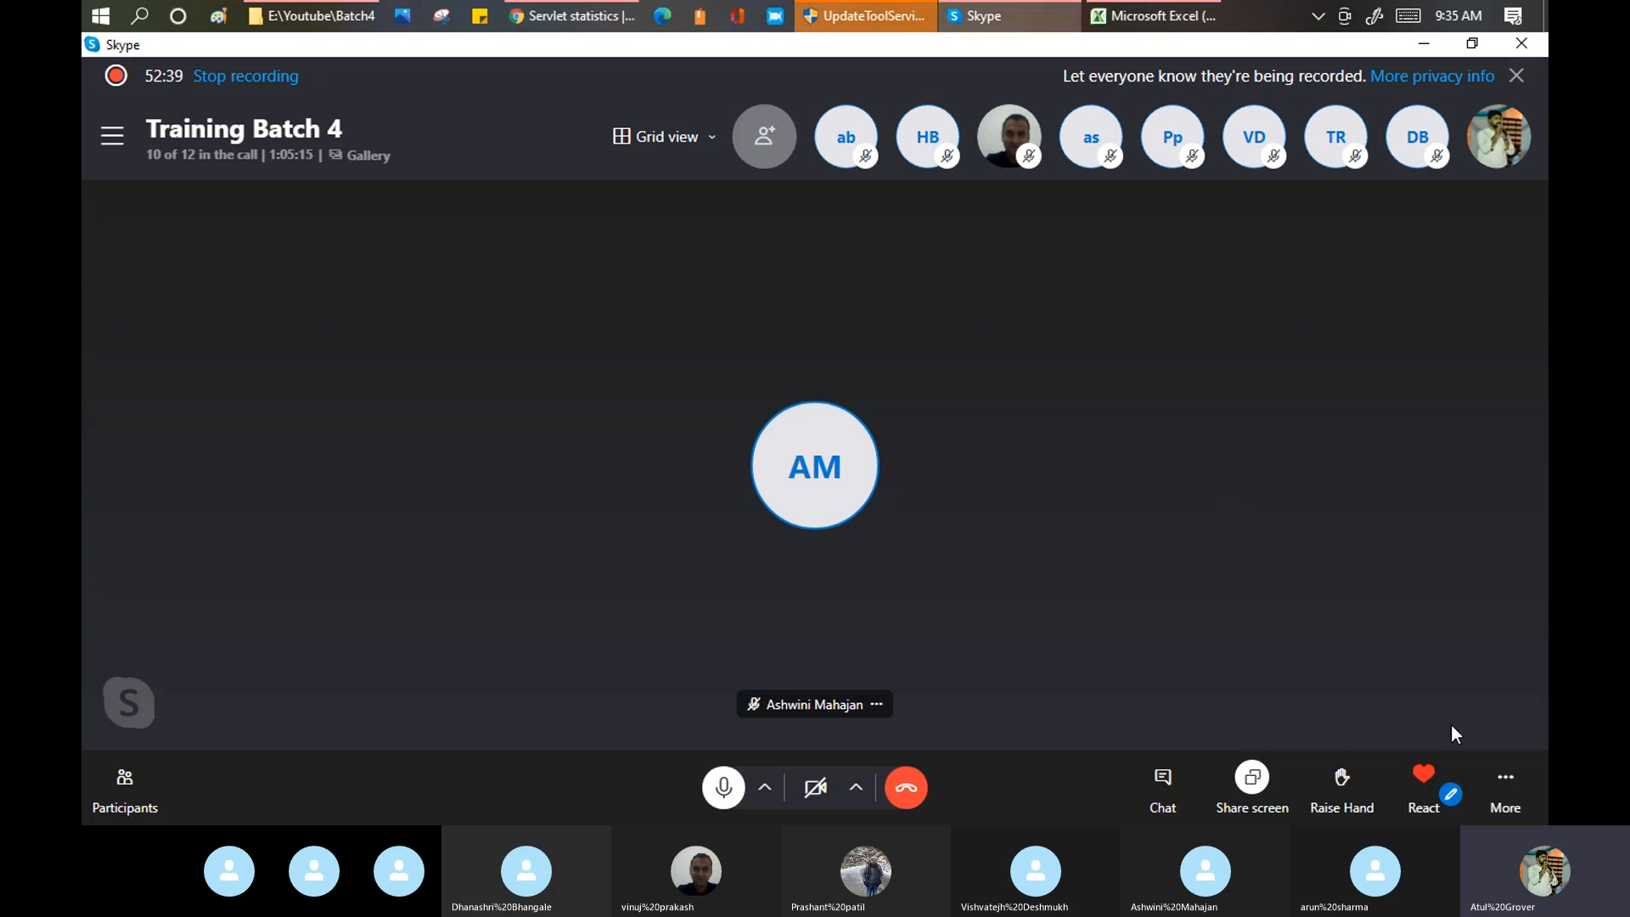
click(1505, 779)
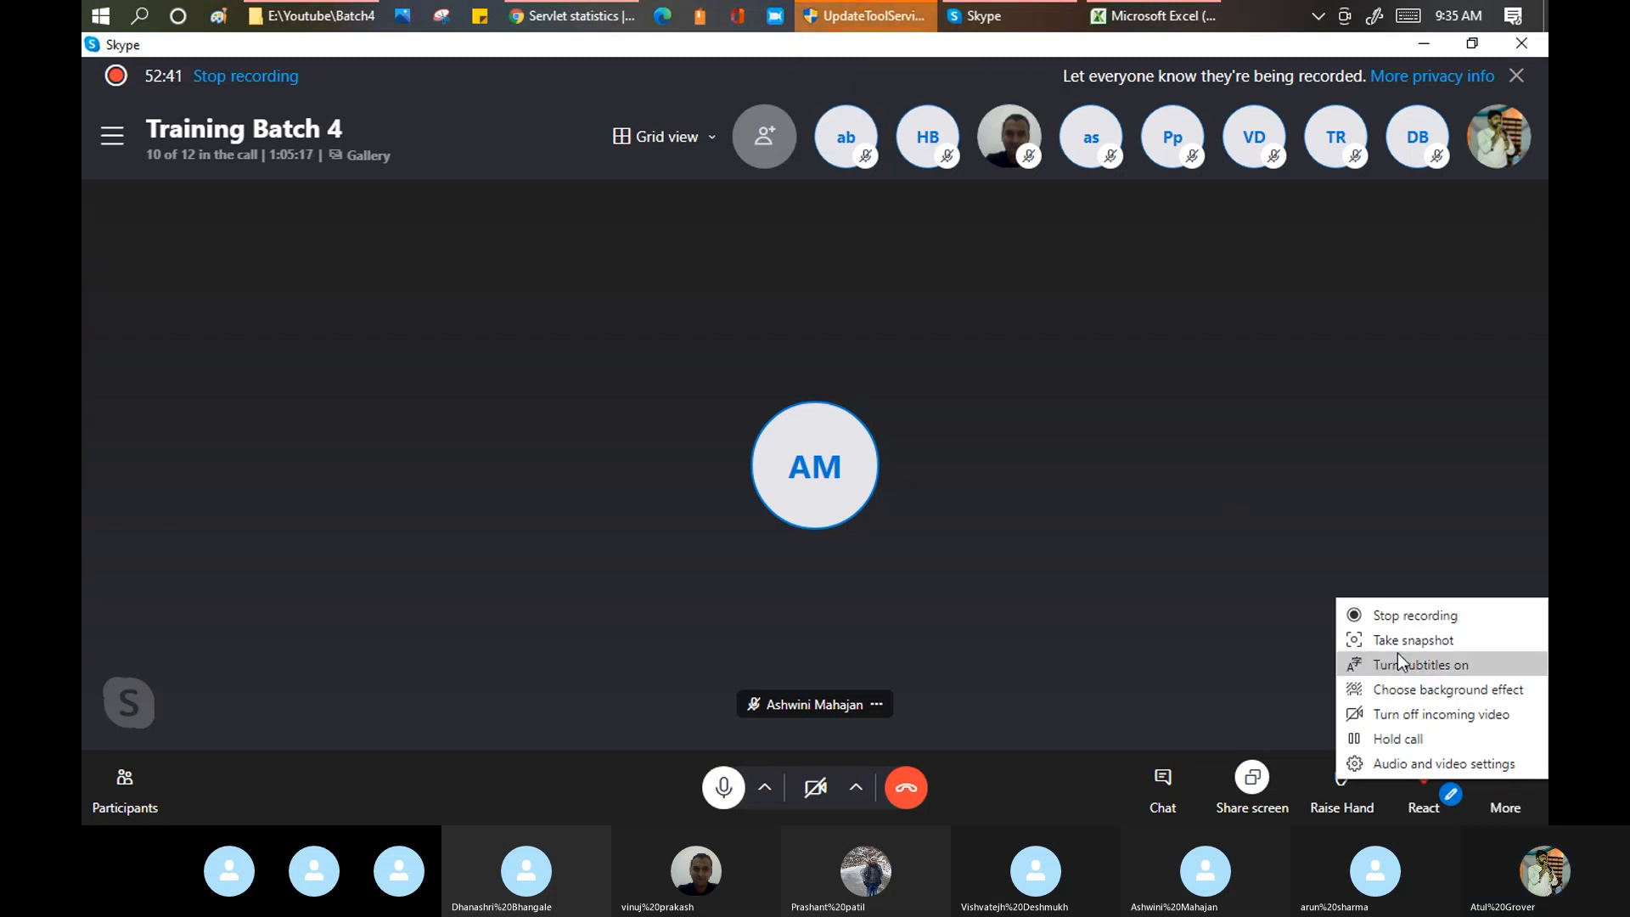